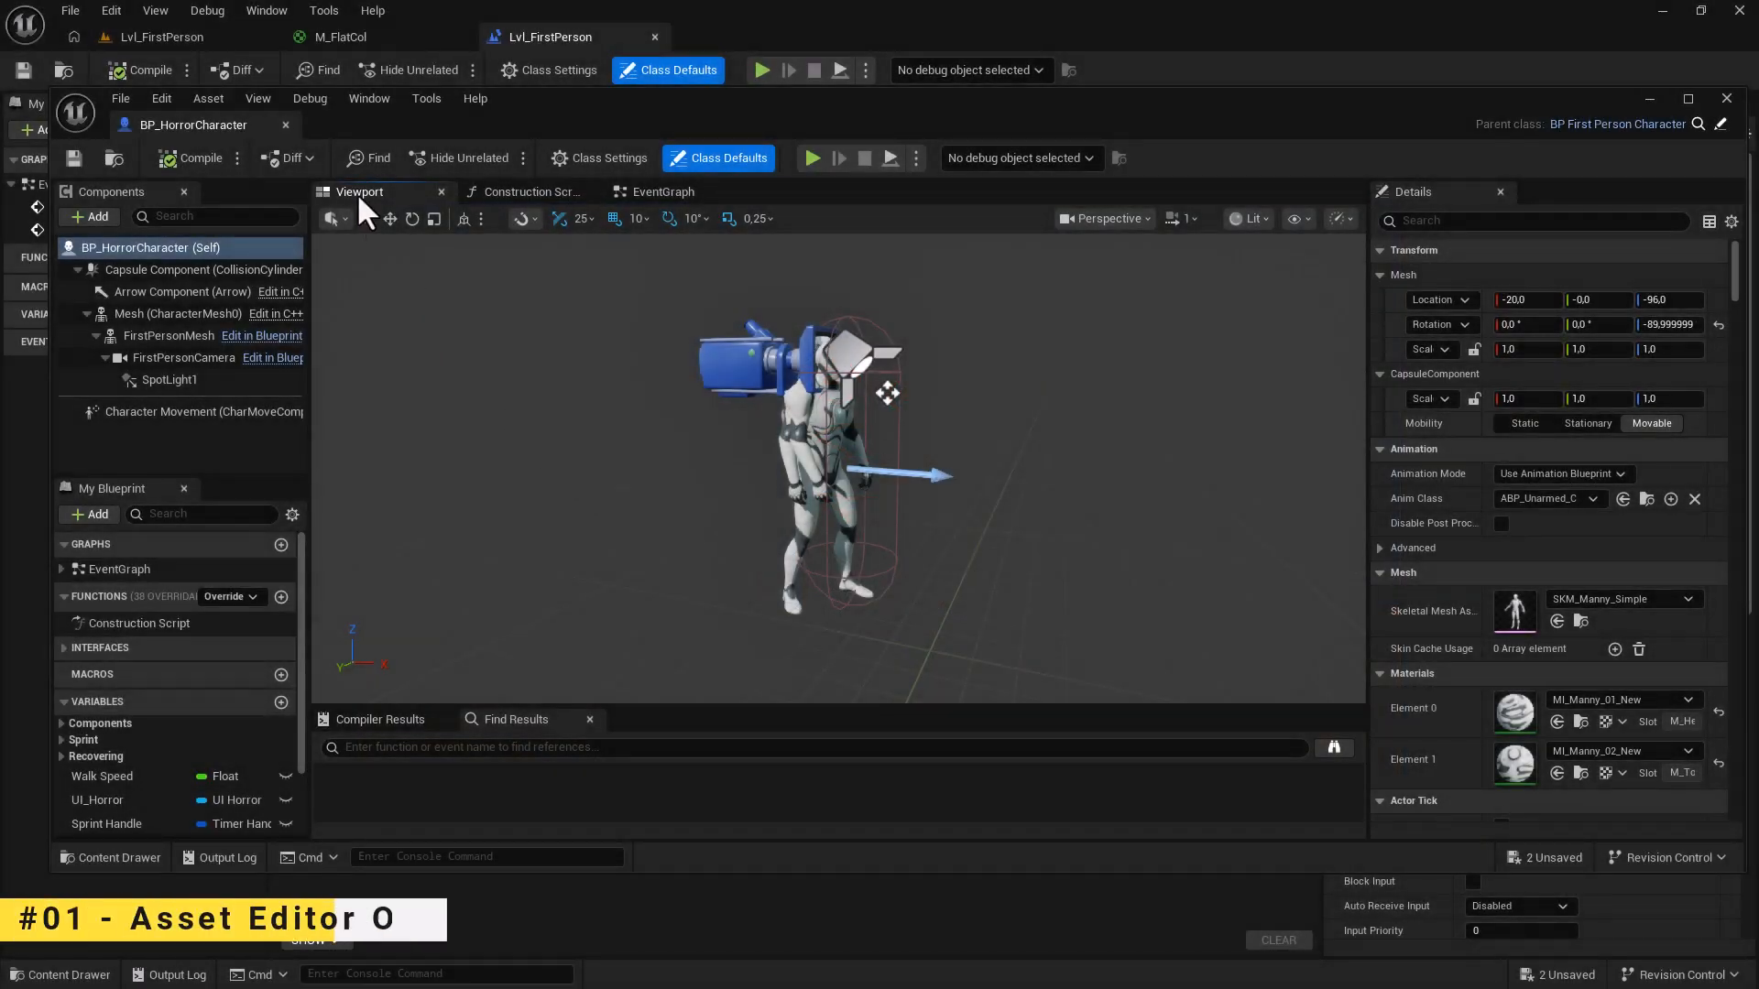
Close the floating BP_HorrorCharacter editor and open Editor Preferences from the Lvl_FirstPerson level.
left_click(285, 126)
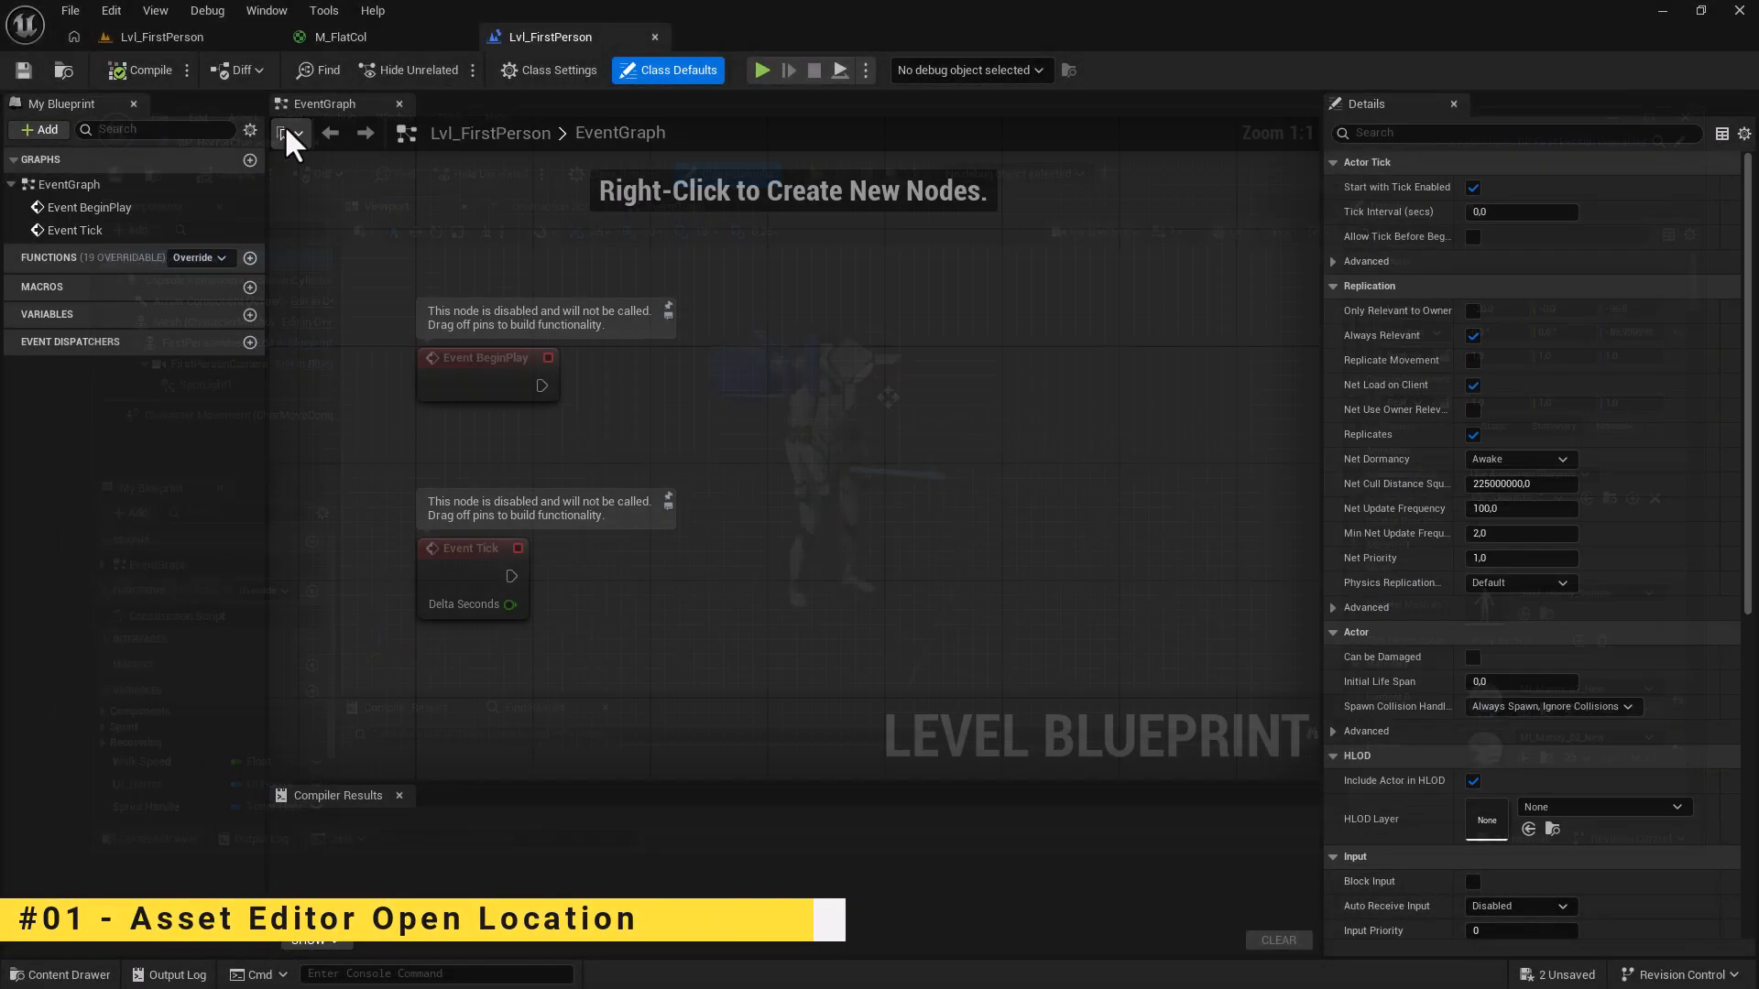
left_click(180, 44)
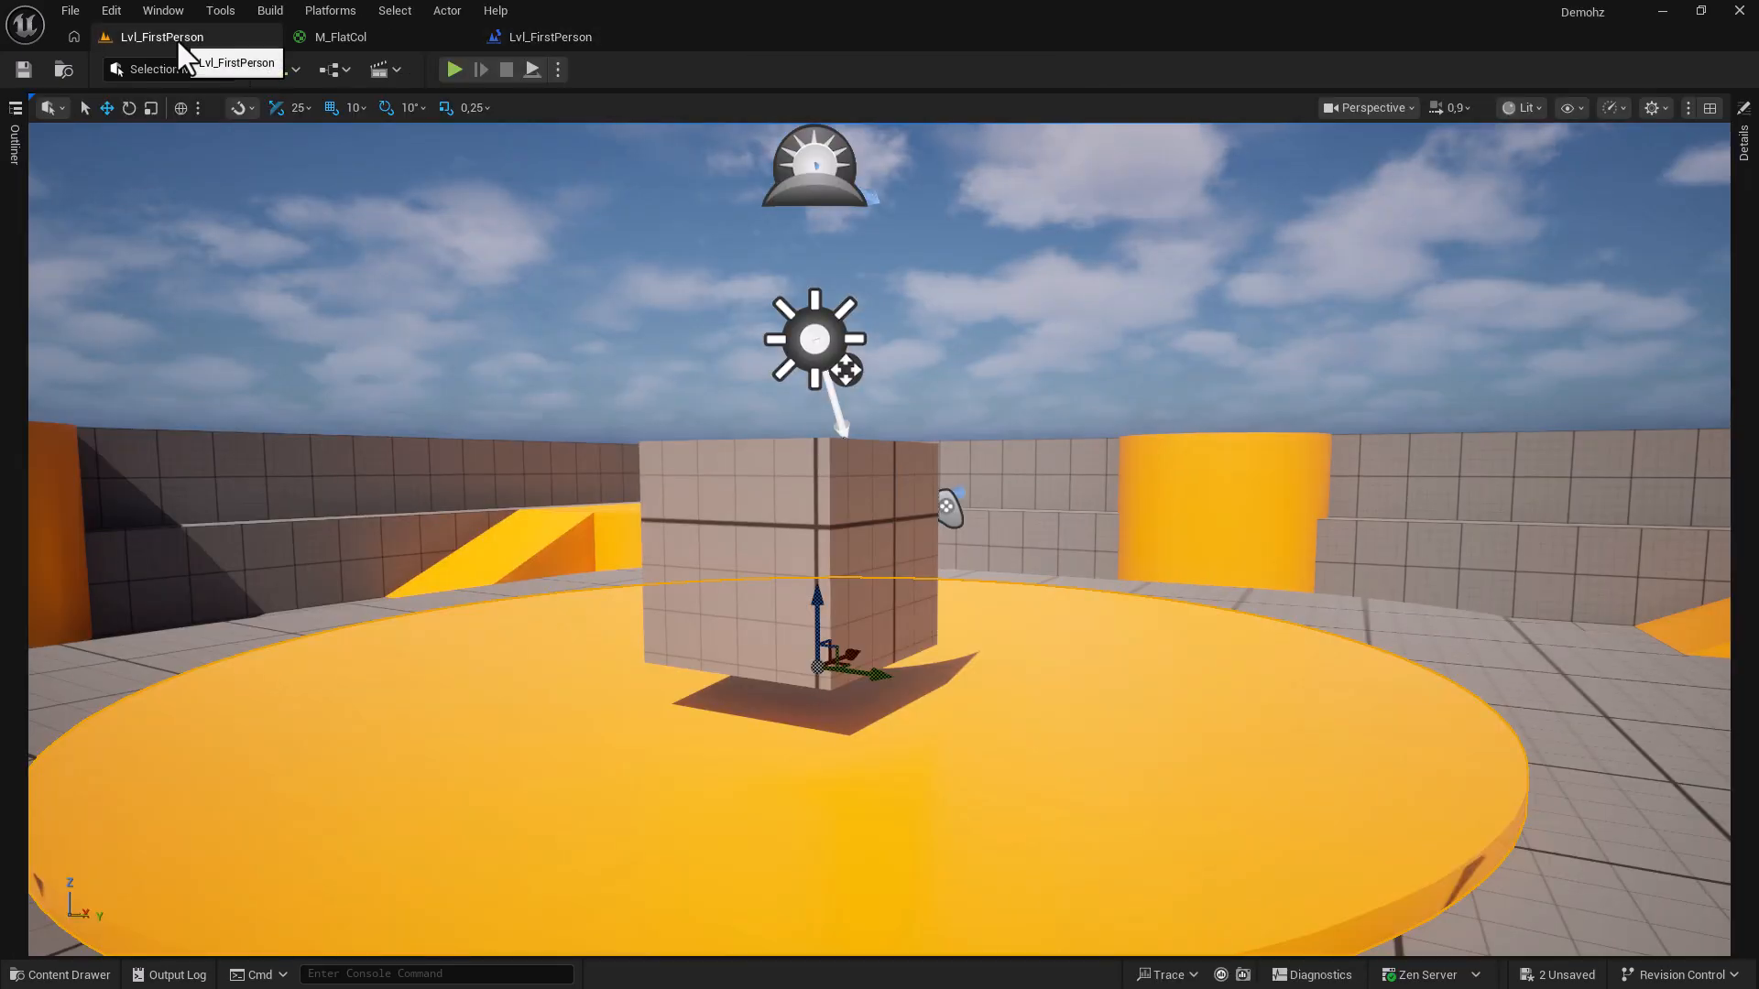
left_click(113, 13)
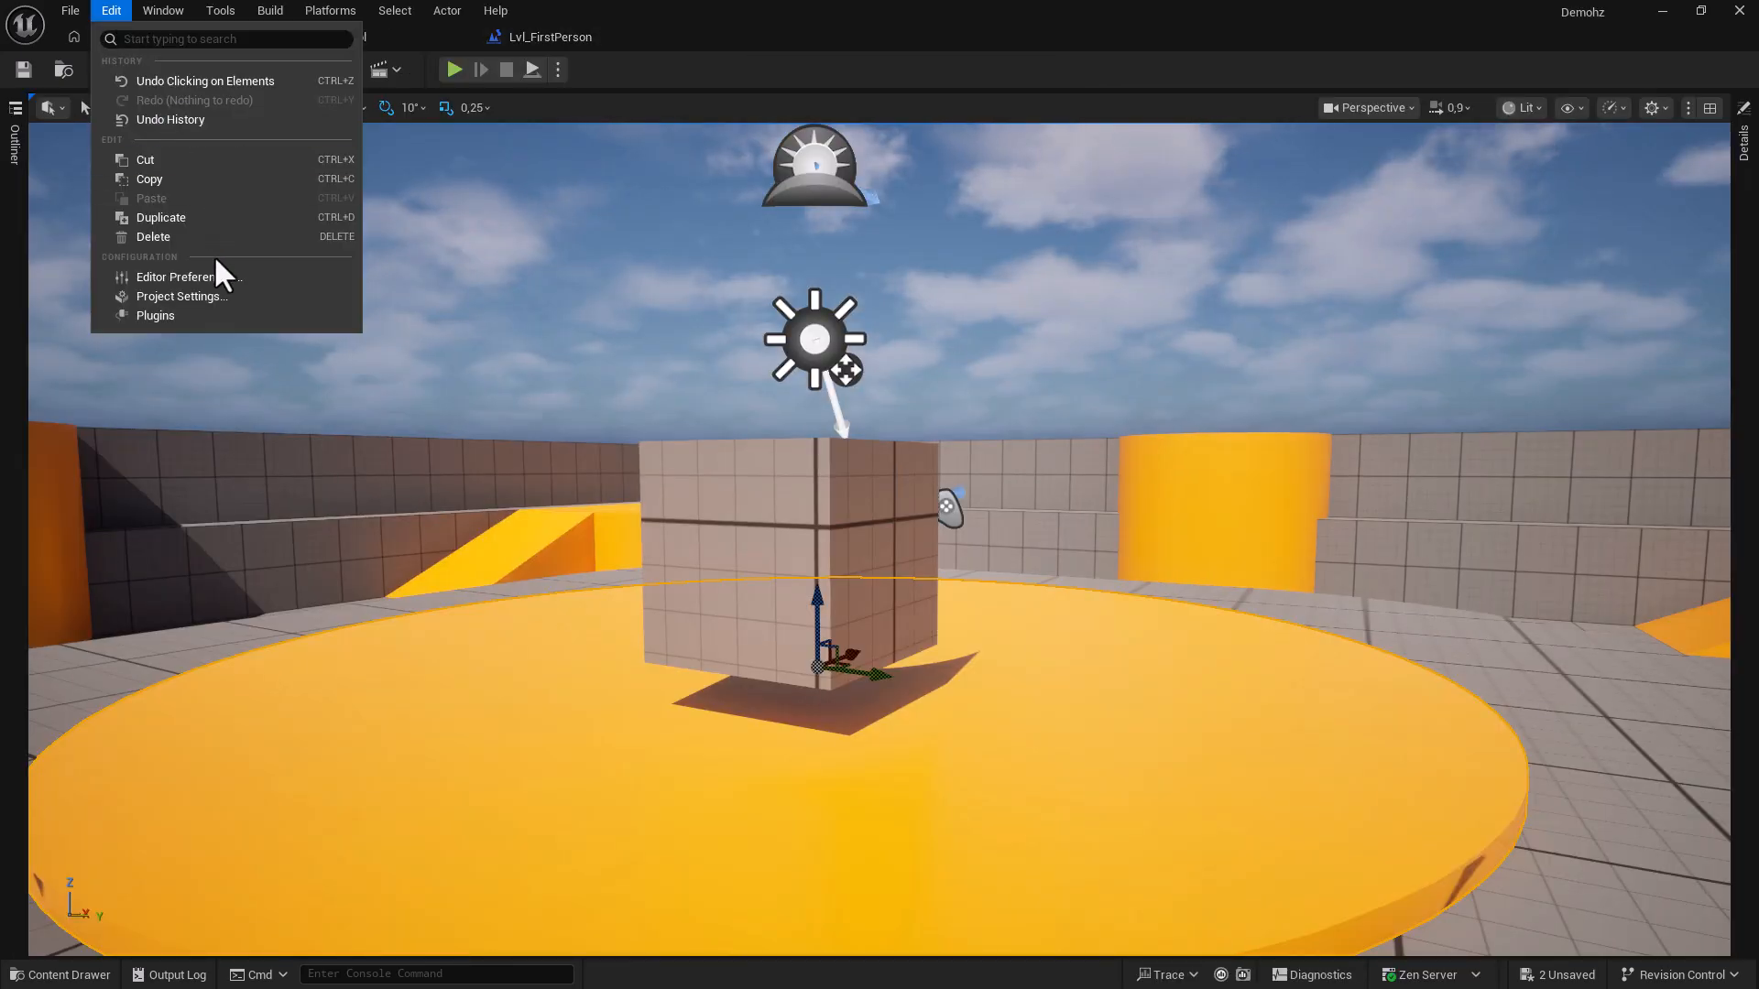
left_click(184, 277)
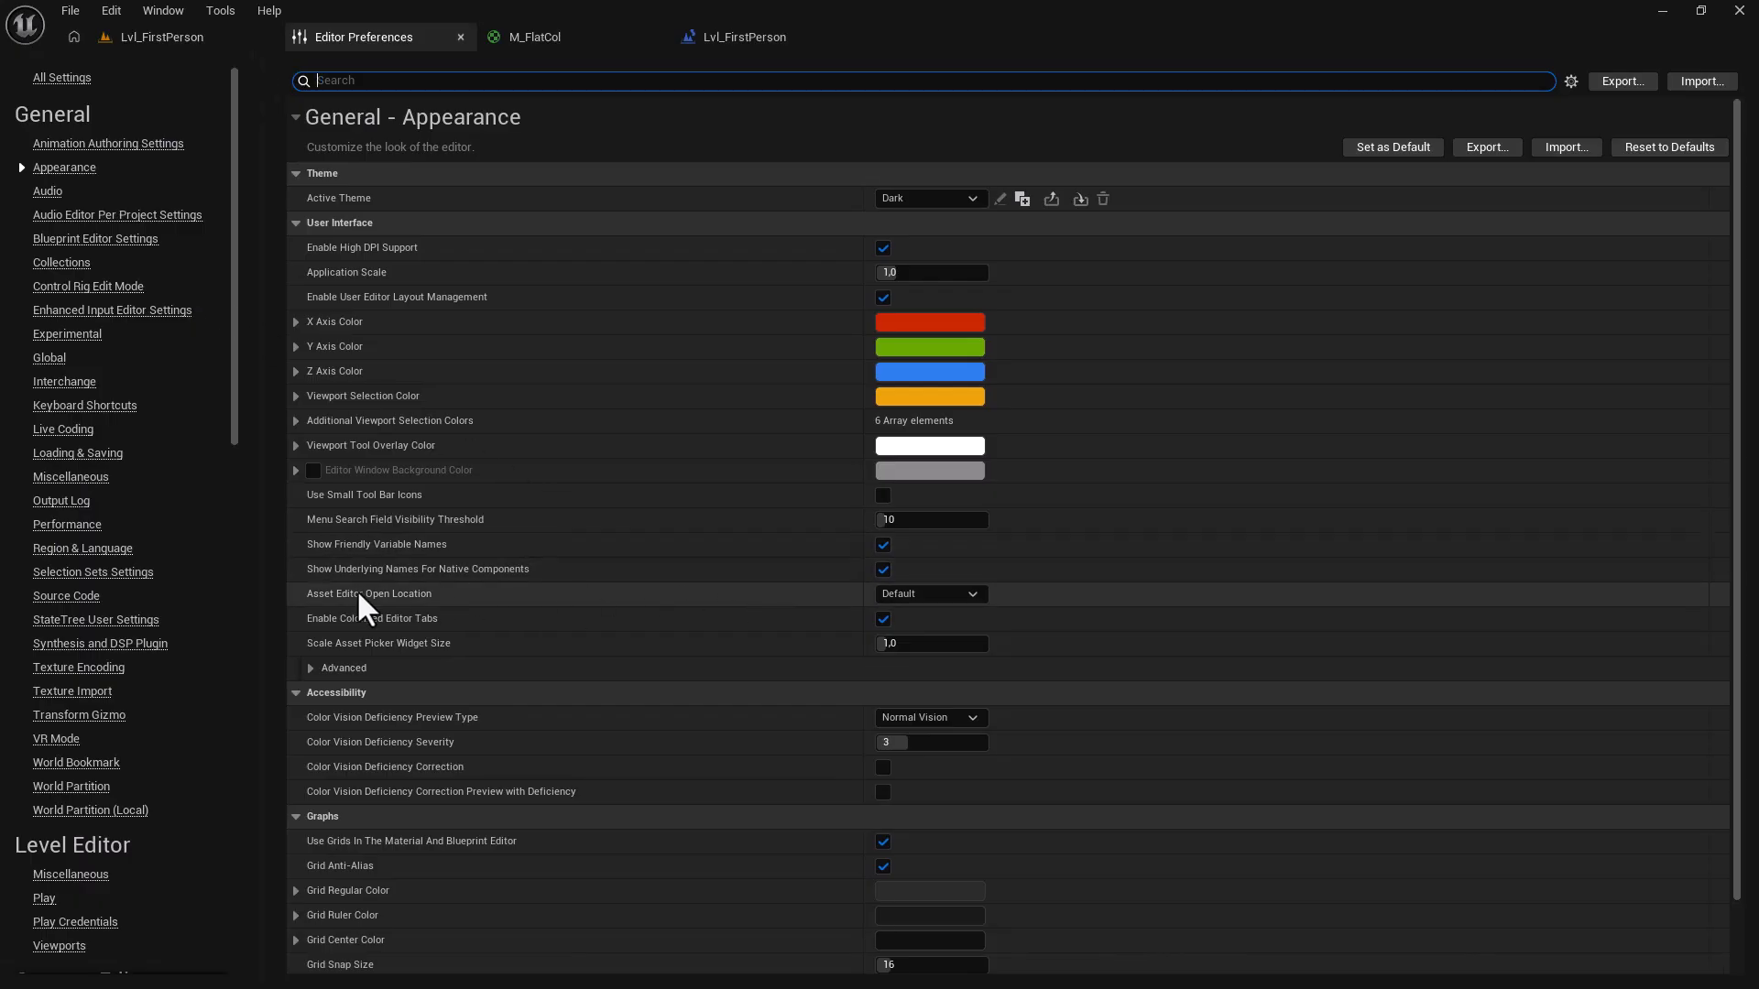
Change Asset Editor Open Location from Default to Main Window.
left_click(921, 592)
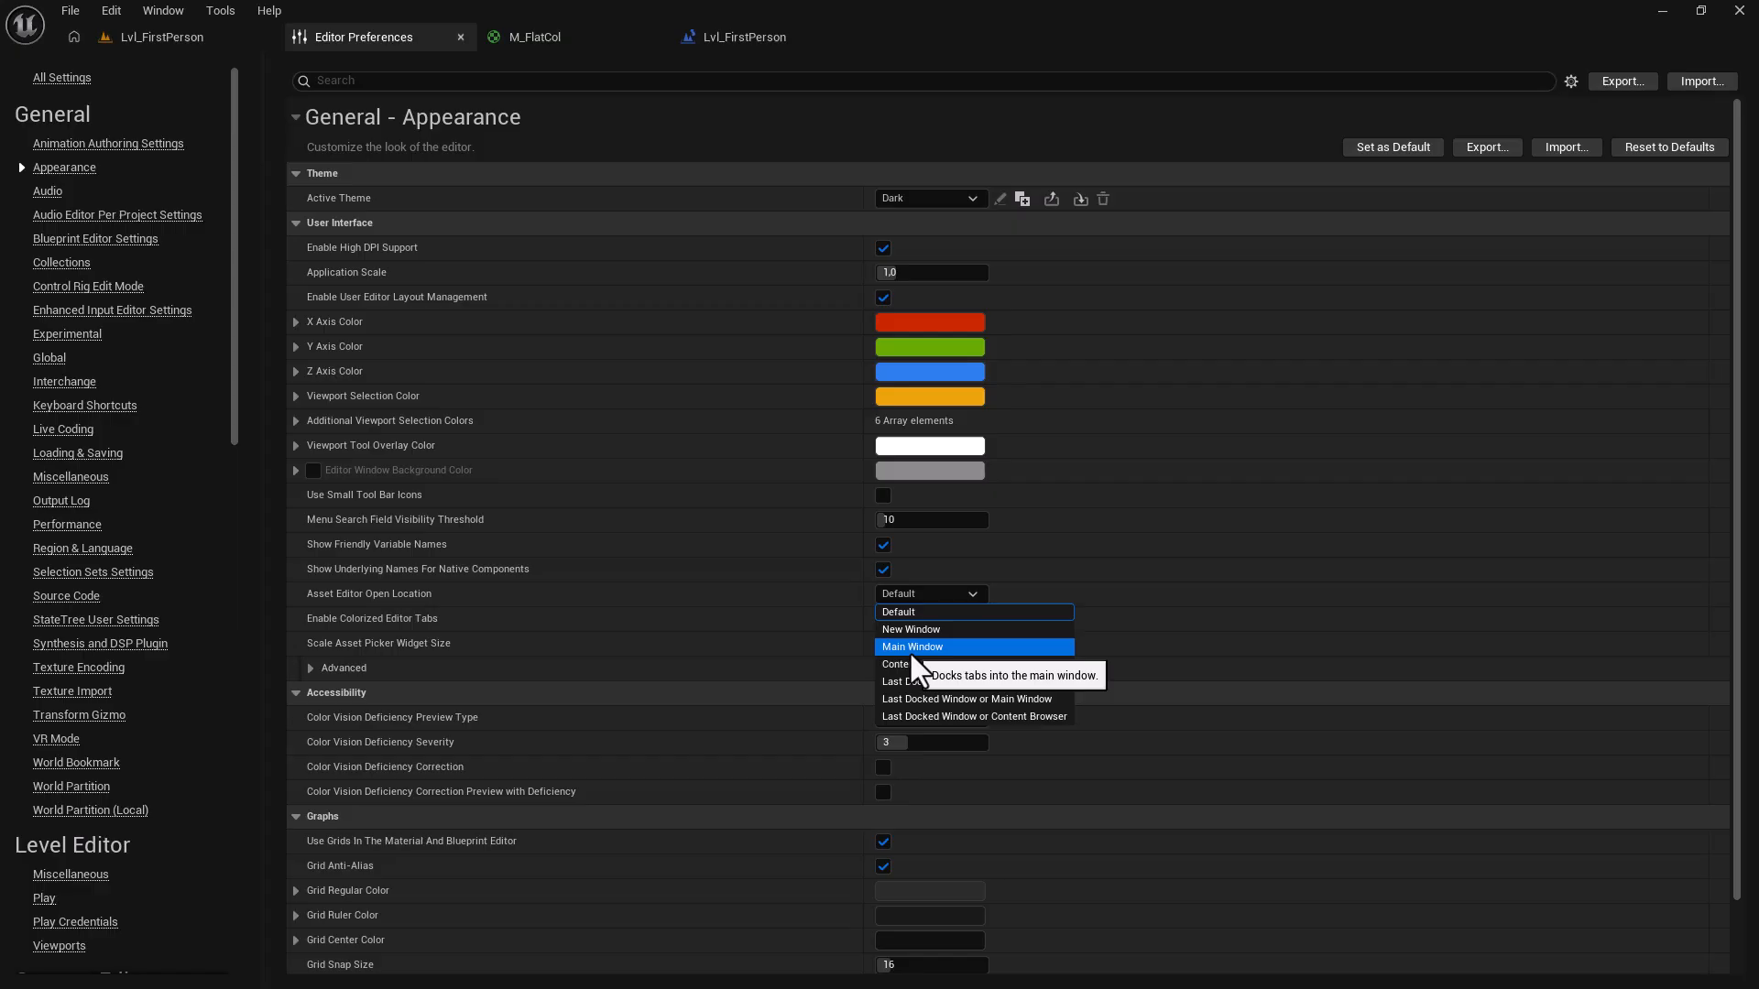
left_click(909, 650)
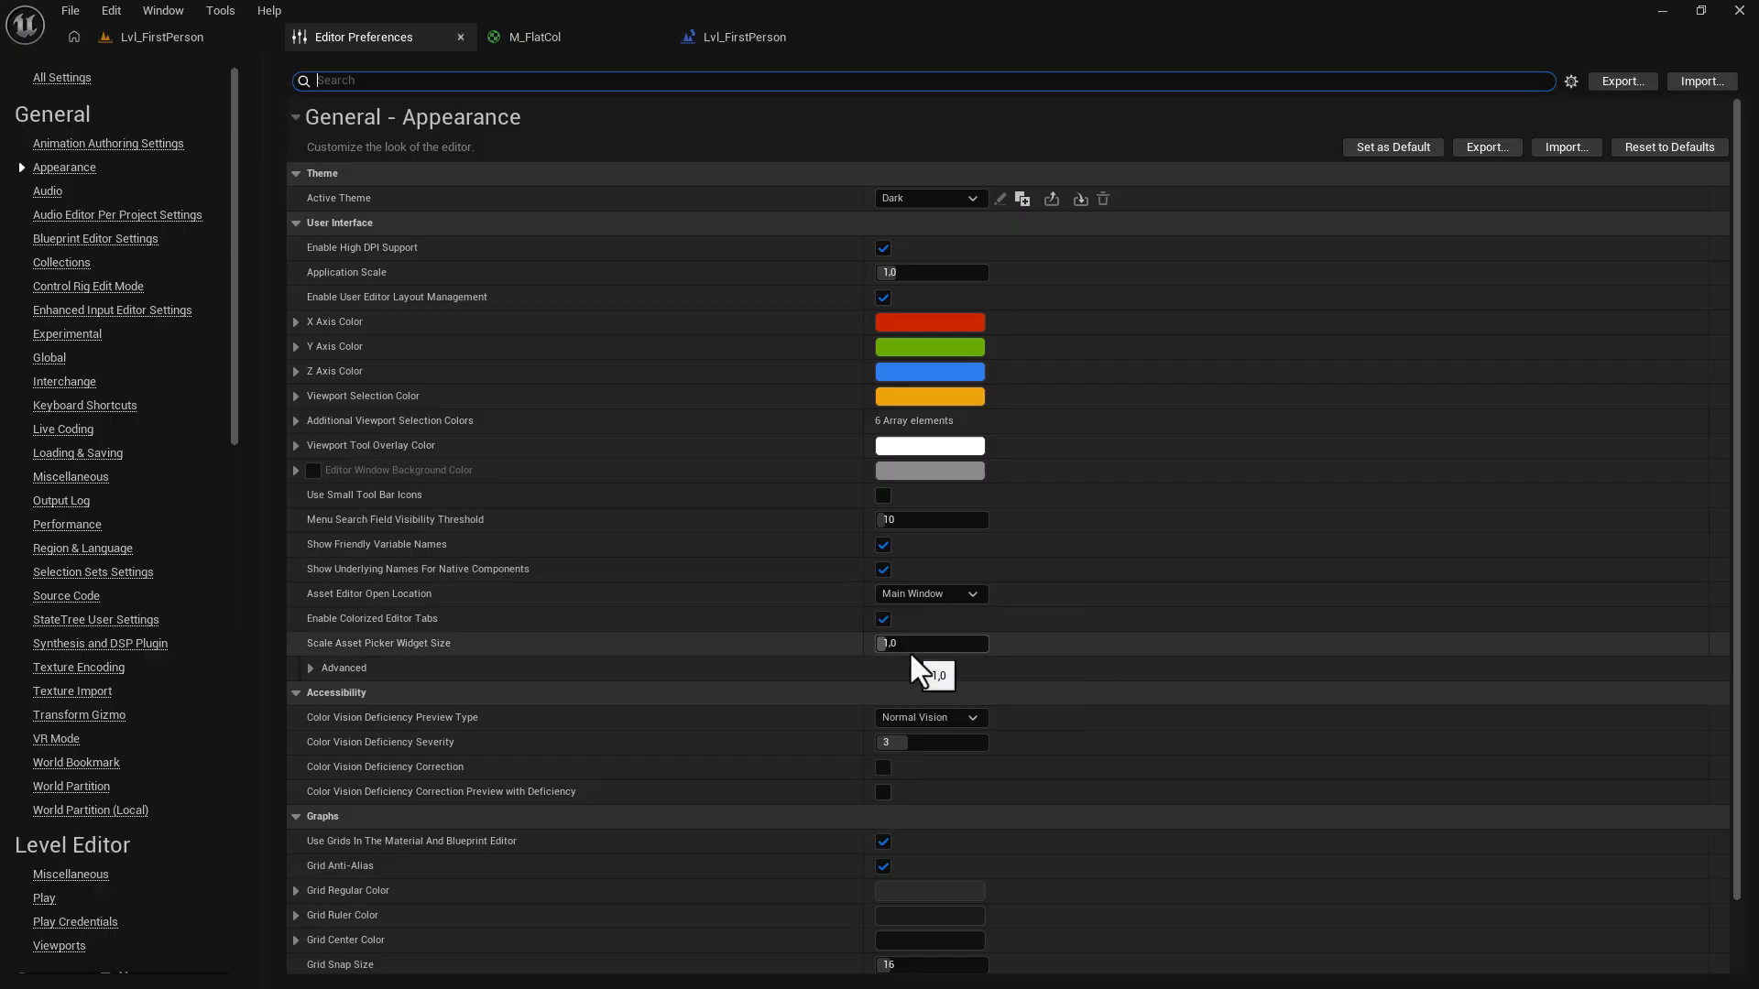
Open BP_HorrorCharacter from the content drawer (Ctrl+Space).
left_click(165, 37)
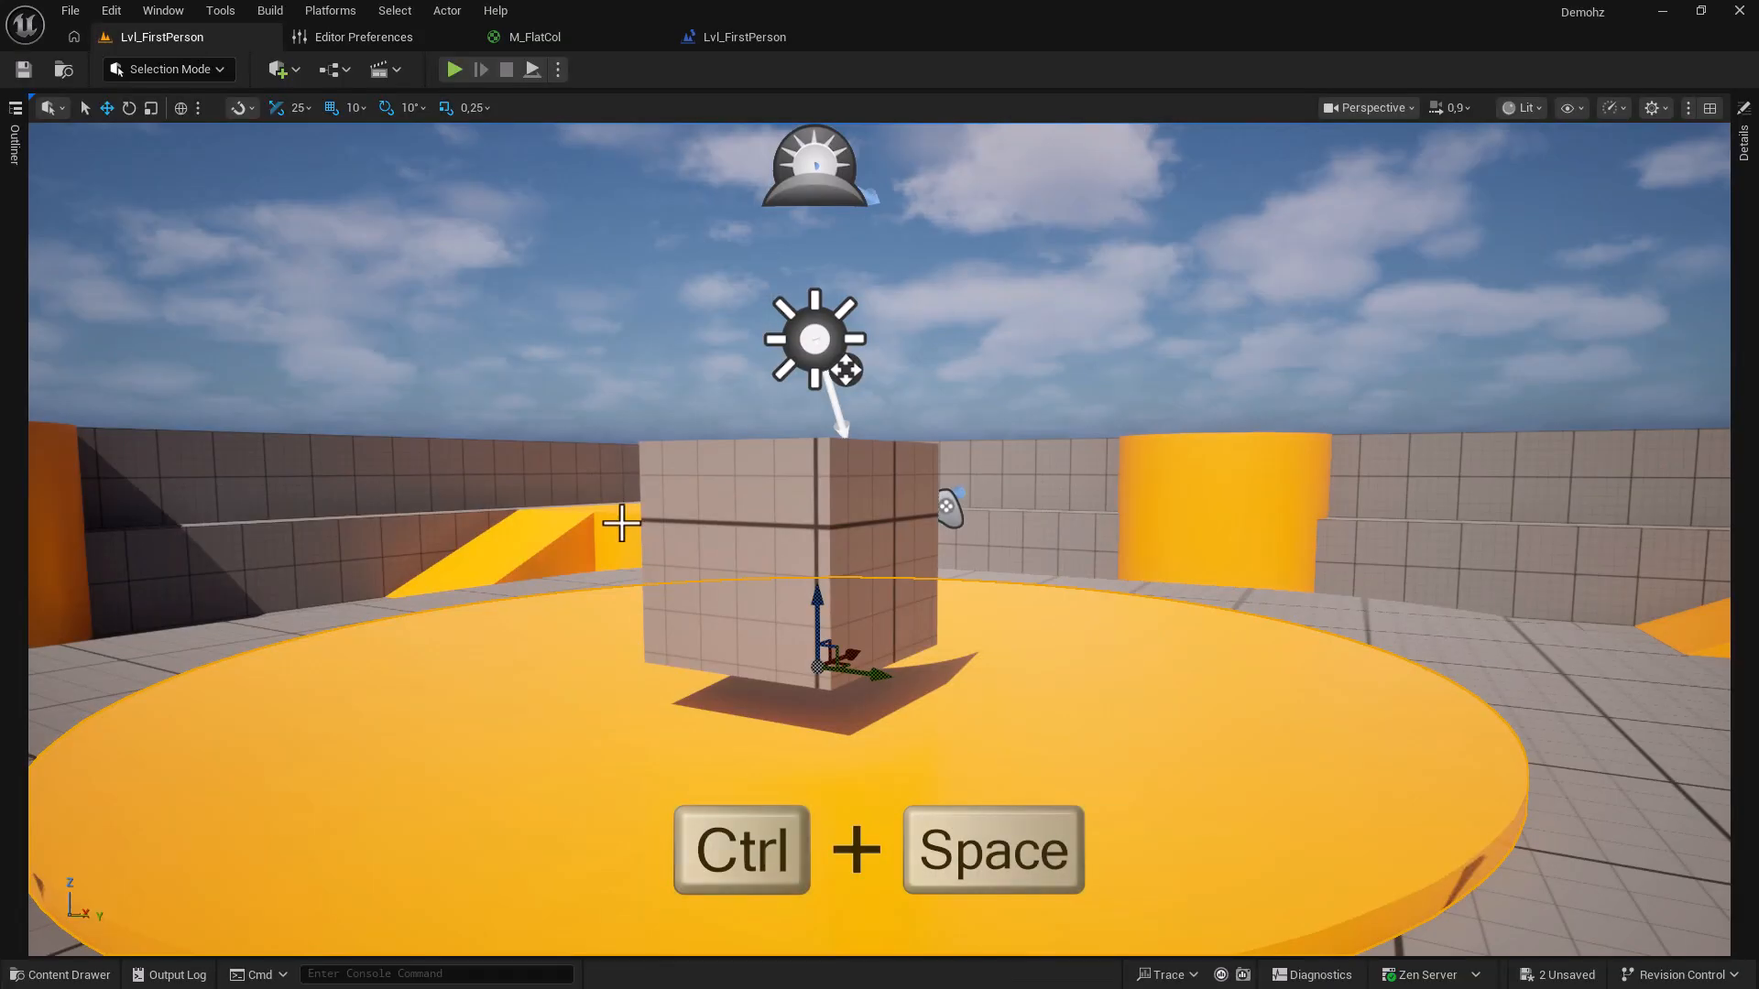
key("ctrl+space")
double_click(376, 673)
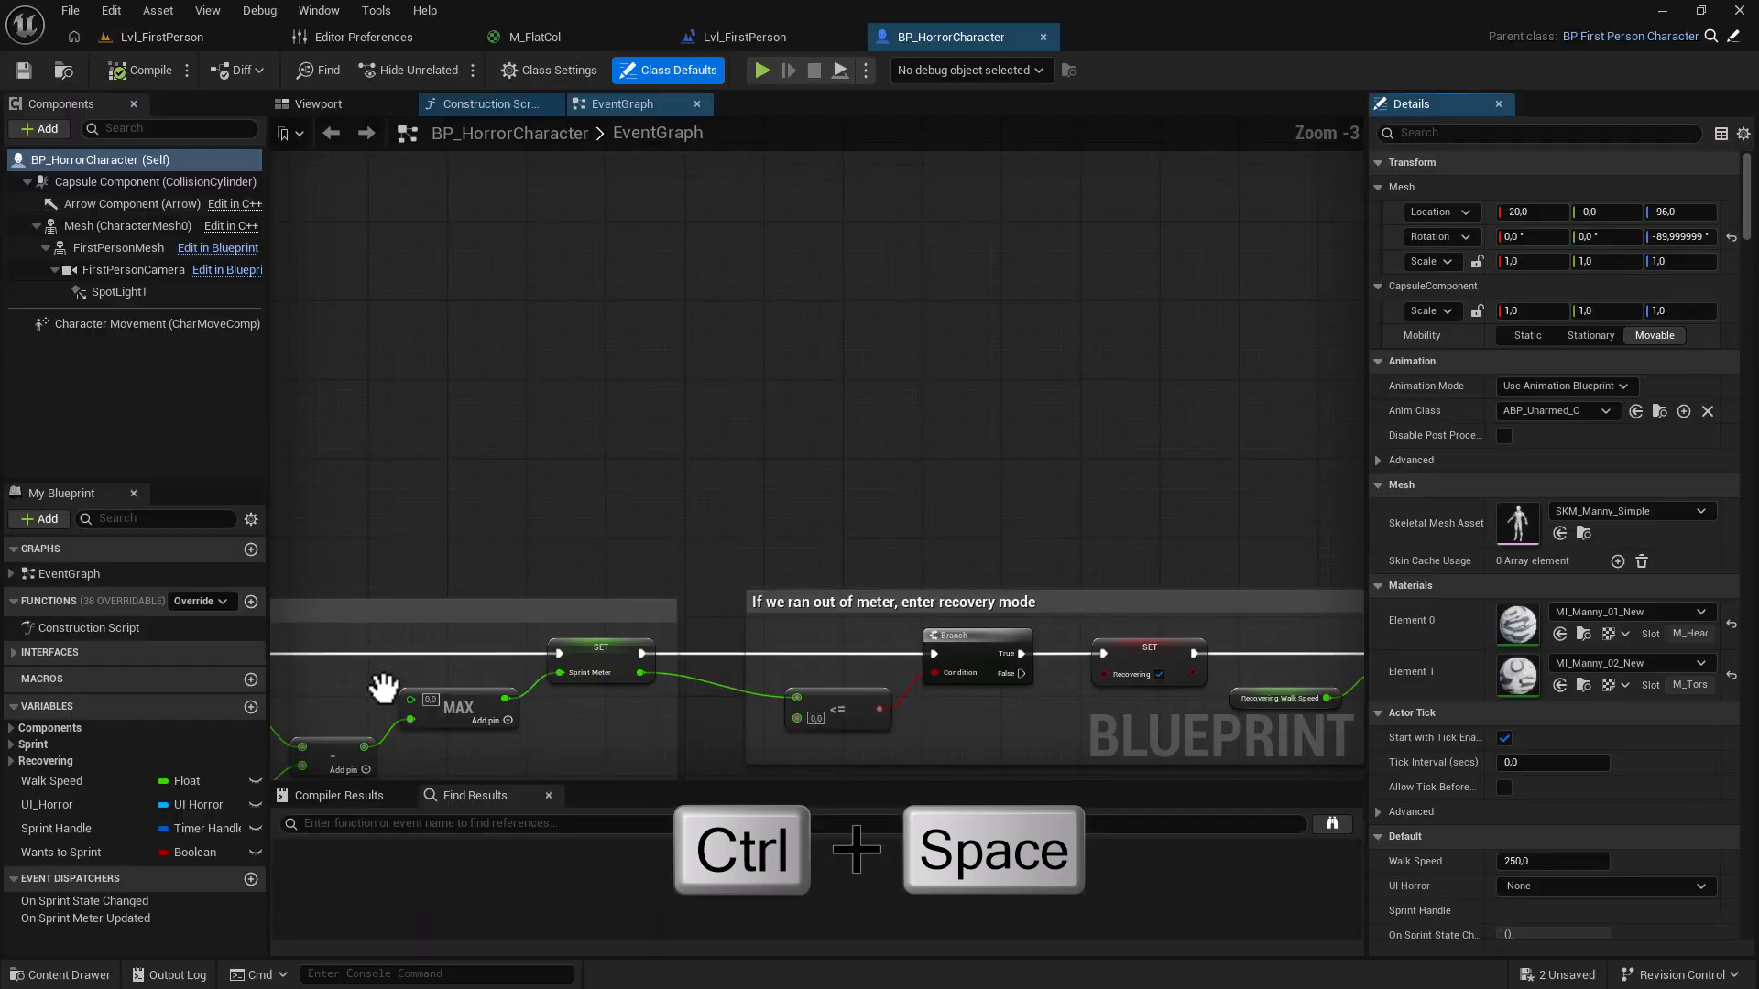
Switch Asset Editor Open Location to New Window and close the docked BP_HorrorCharacter tab.
left_click(341, 40)
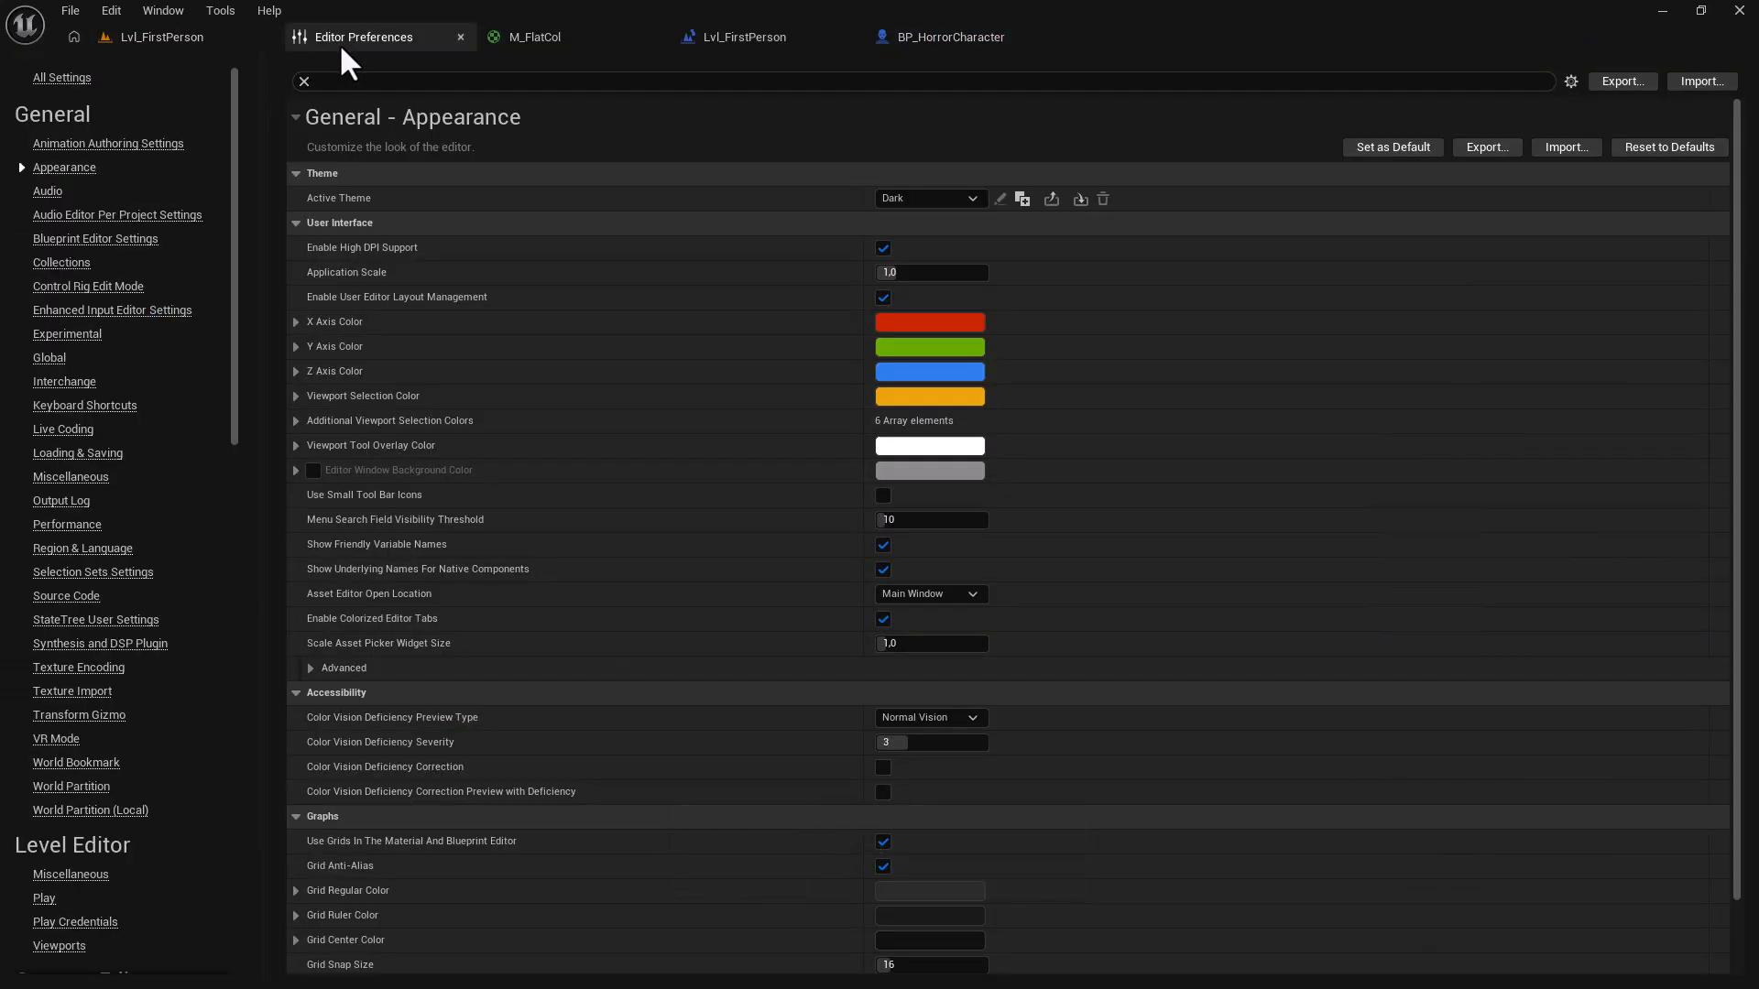
left_click(911, 596)
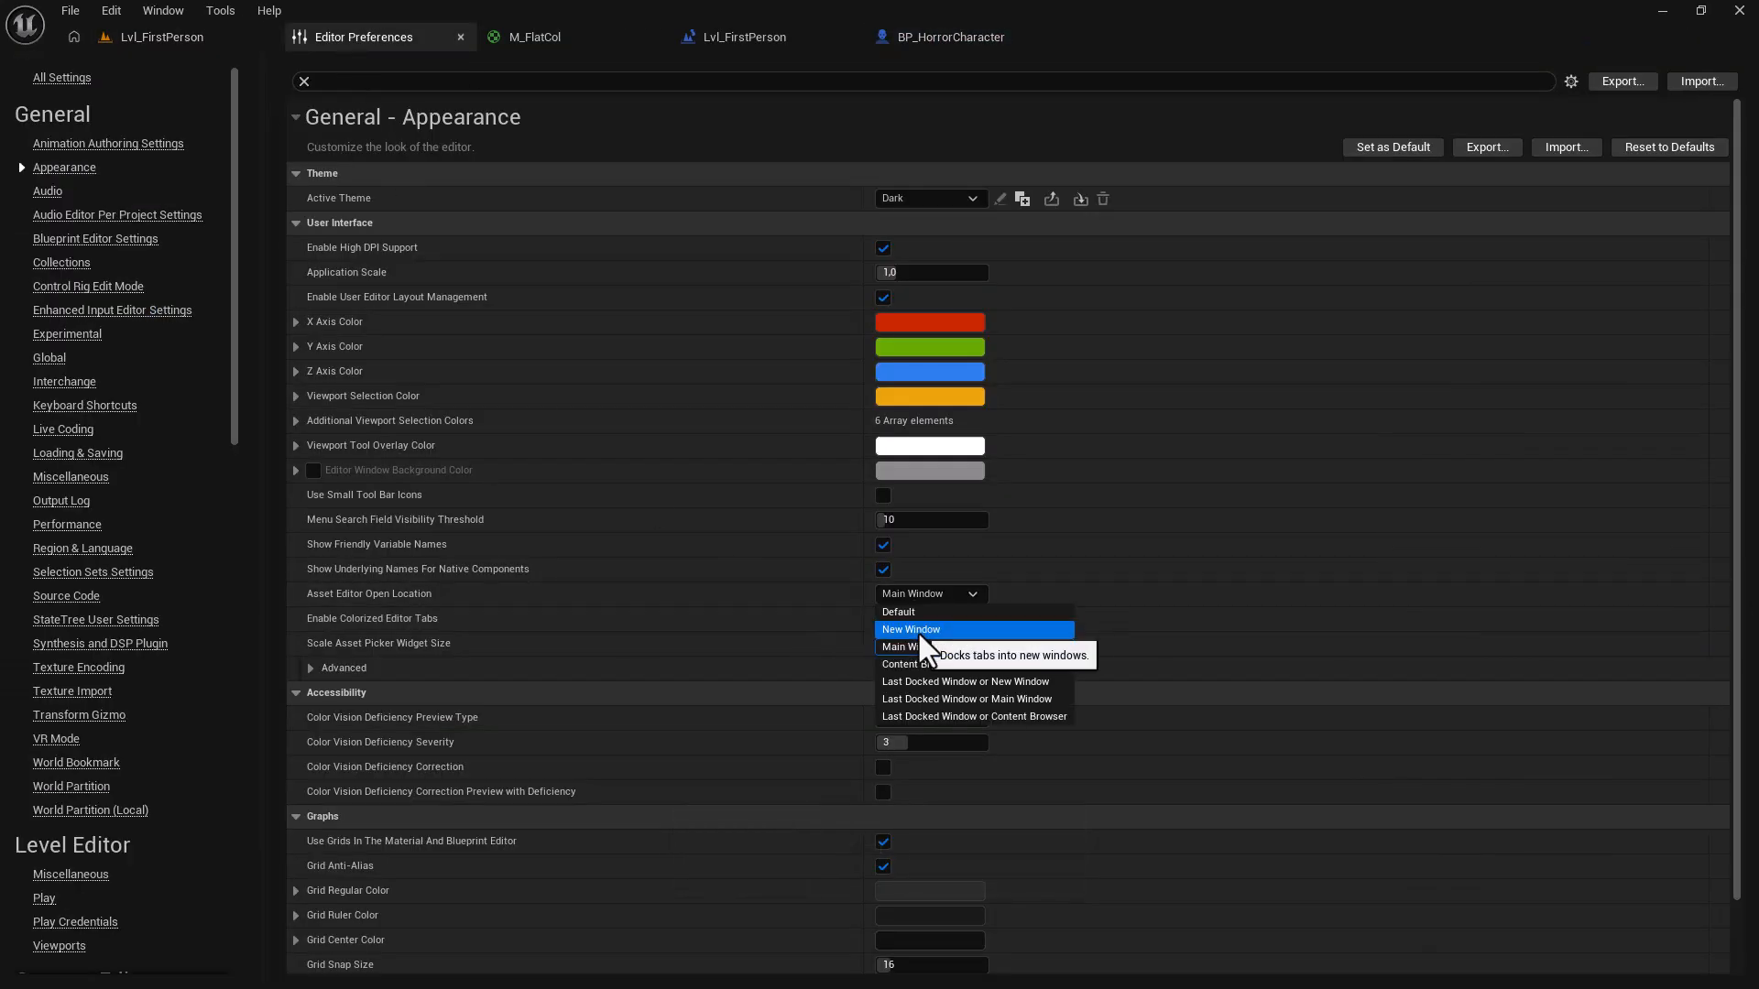
left_click(916, 630)
left_click(1037, 36)
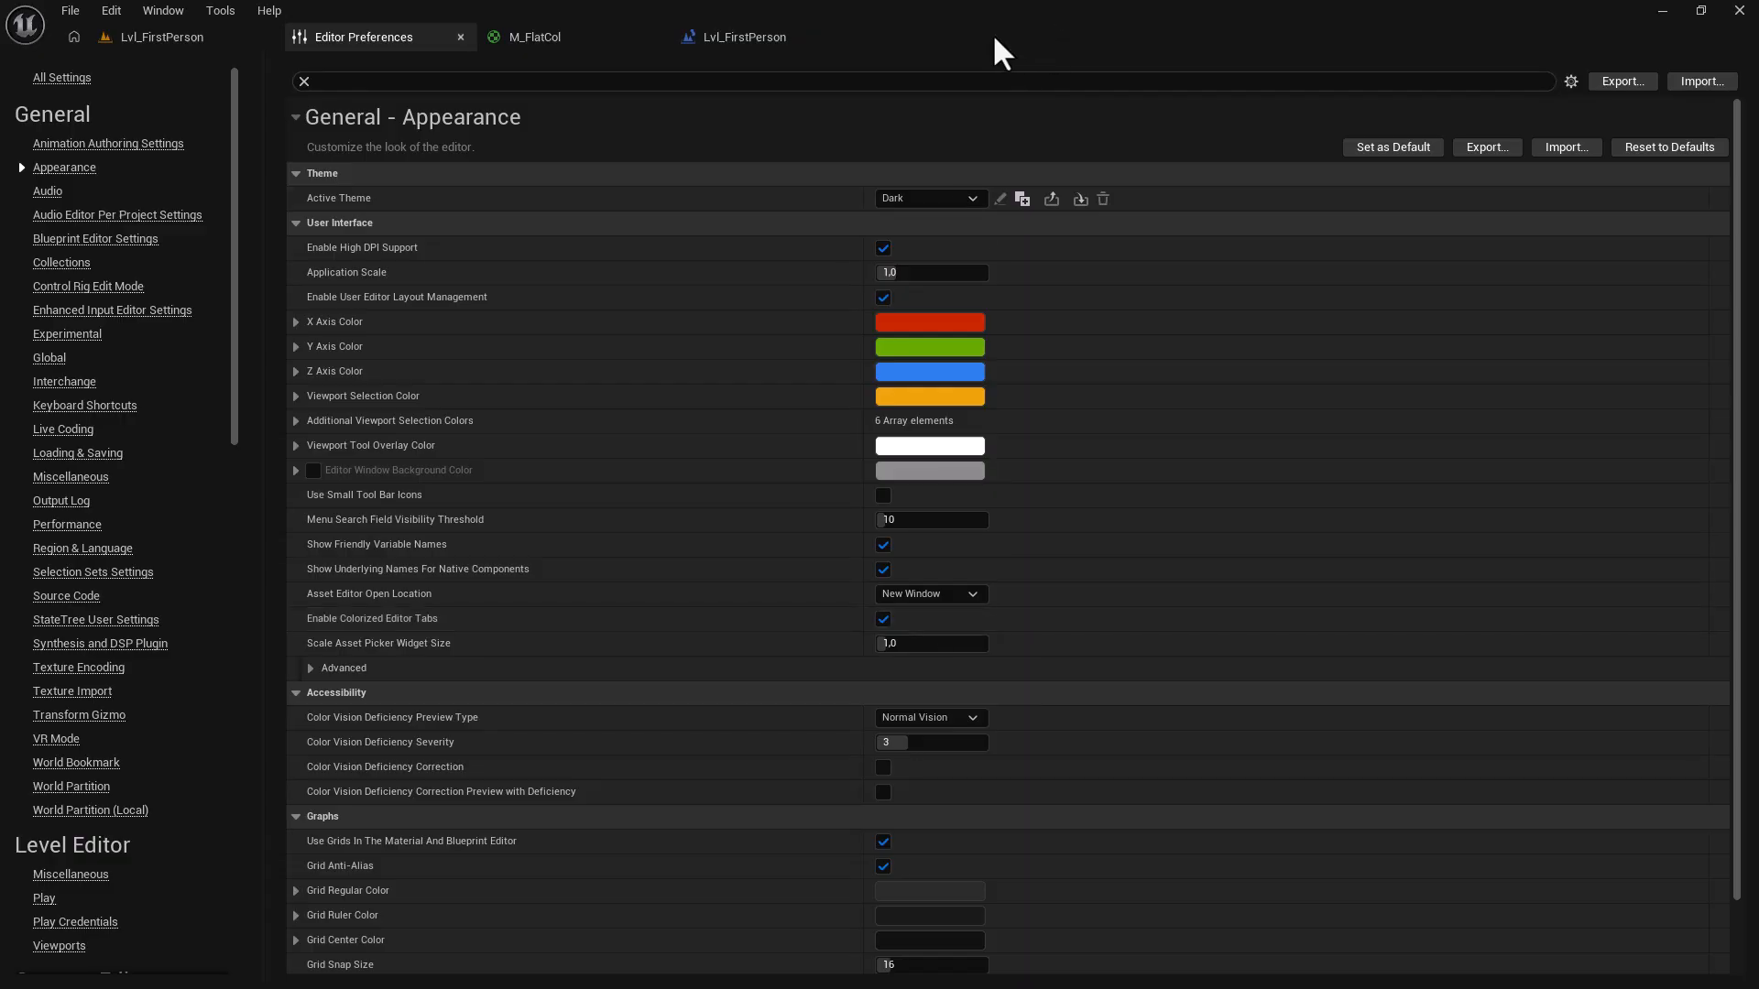
left_click(744, 37)
left_click(64, 975)
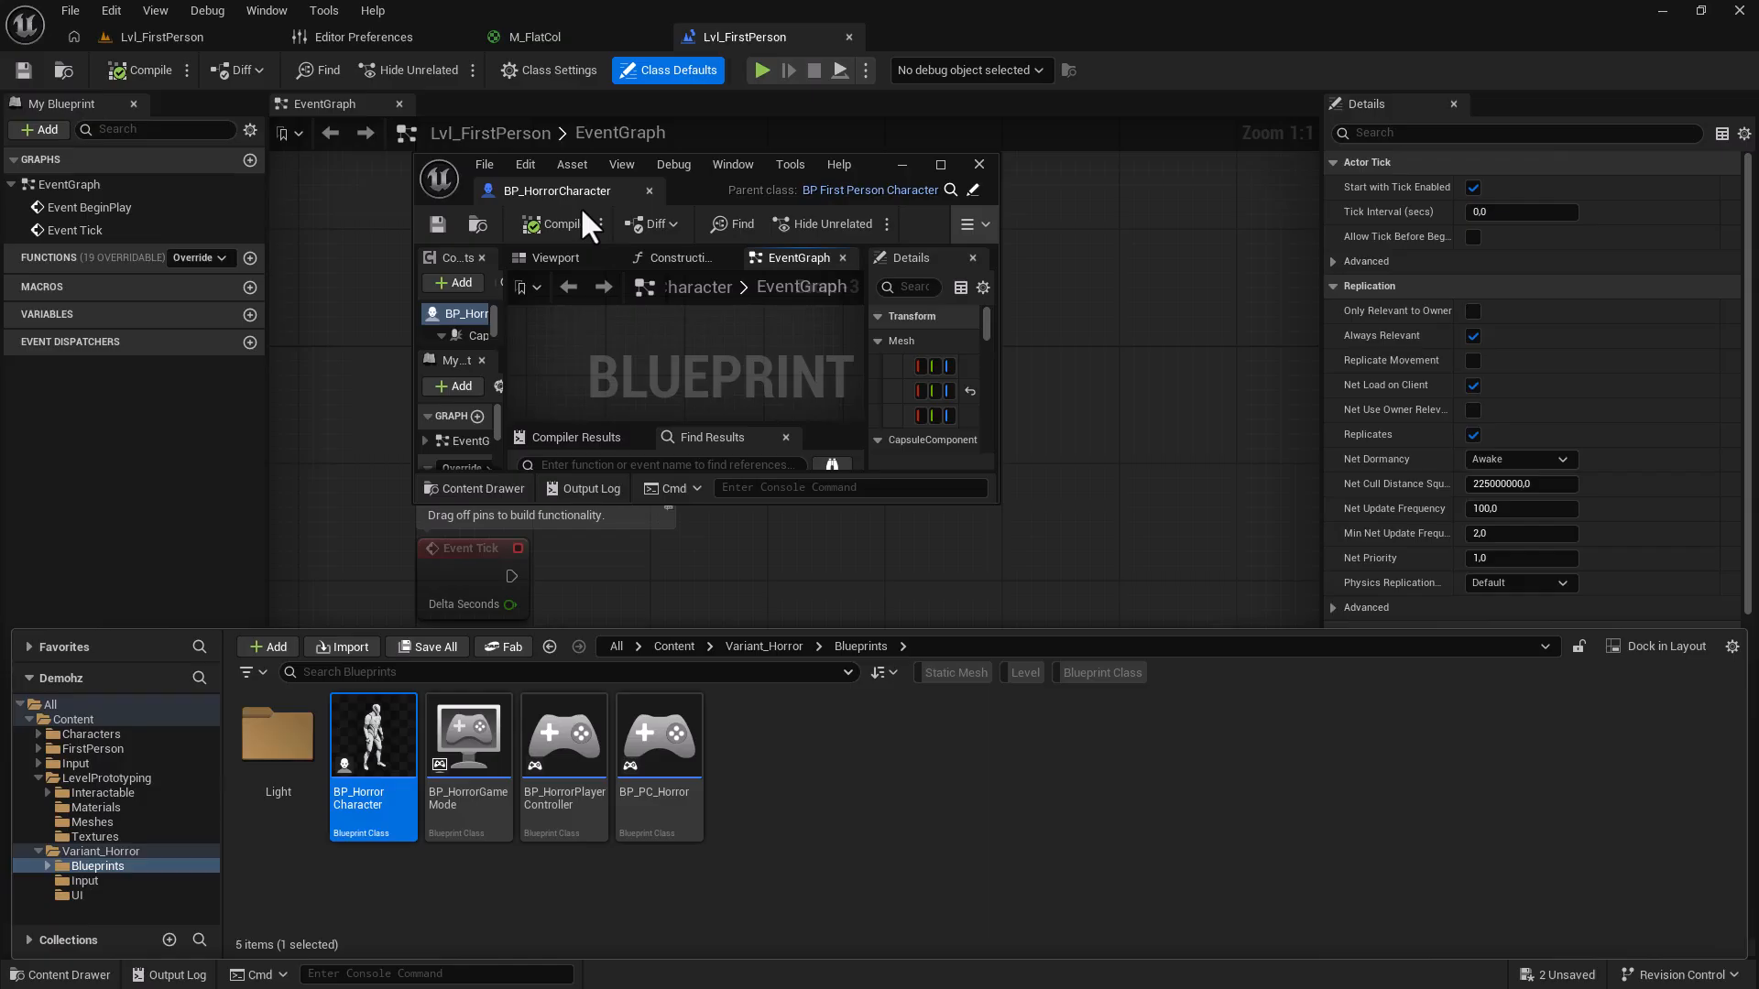
Close the floating BP_HorrorCharacter editor and open a floating Content Browser 1 window.
left_click(648, 191)
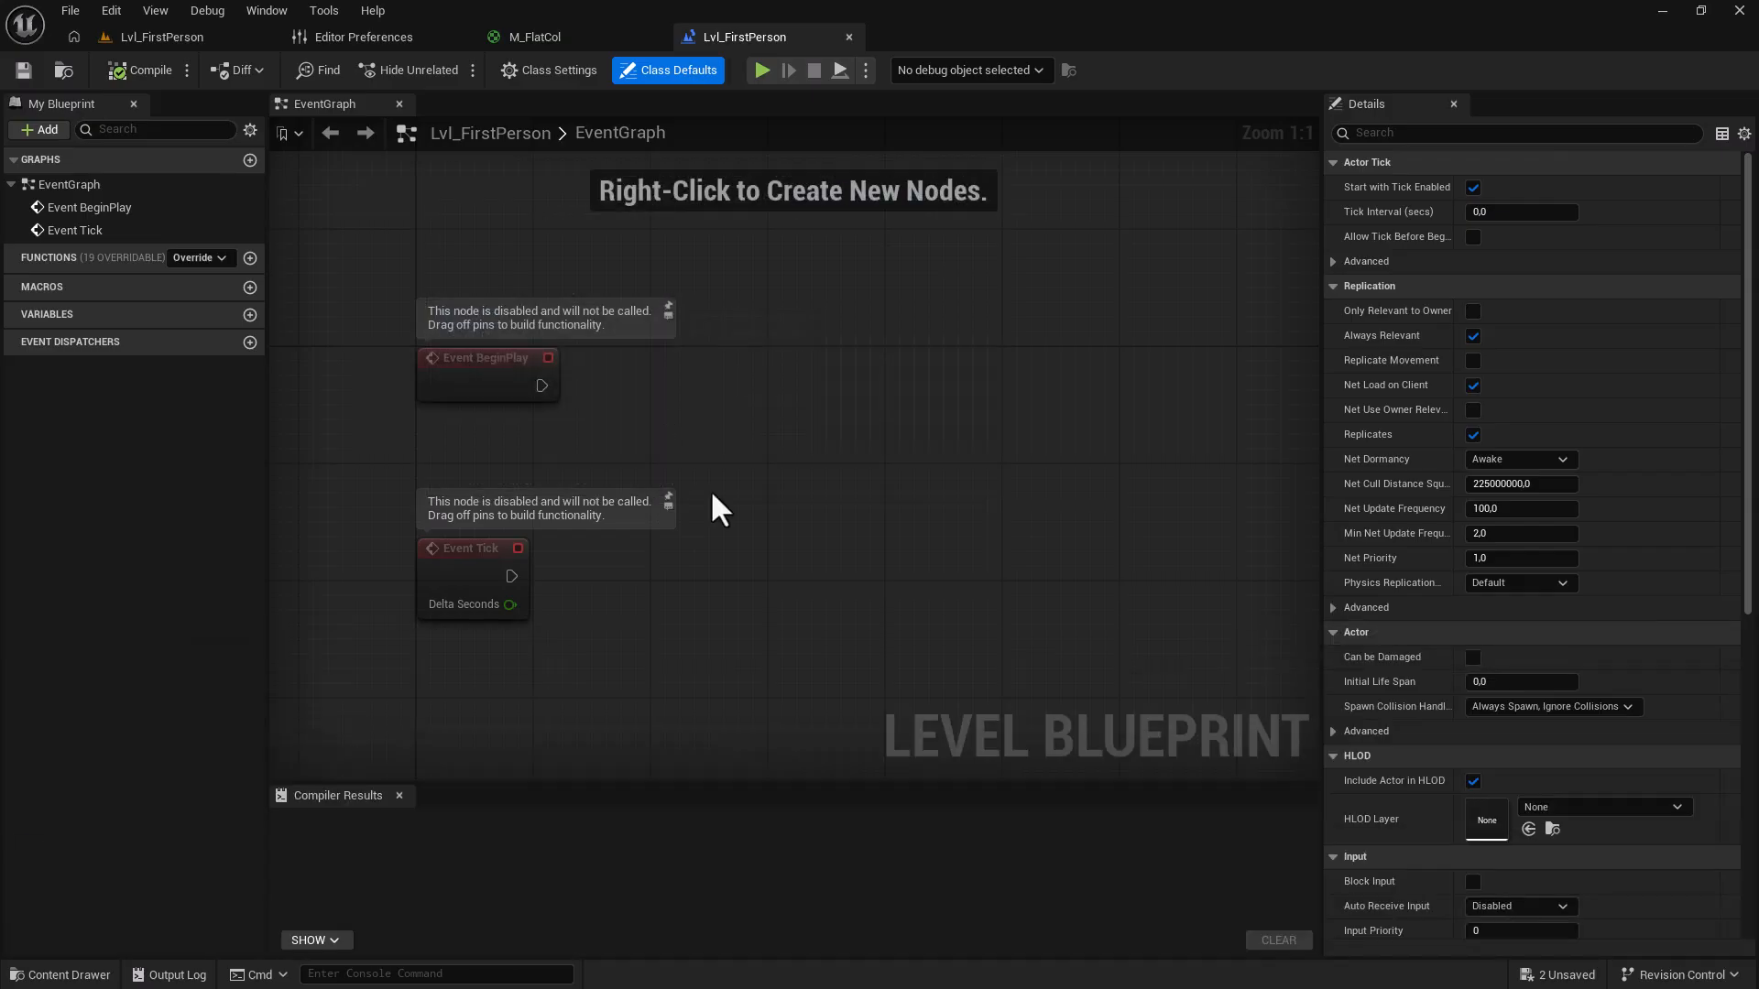
left_click(268, 11)
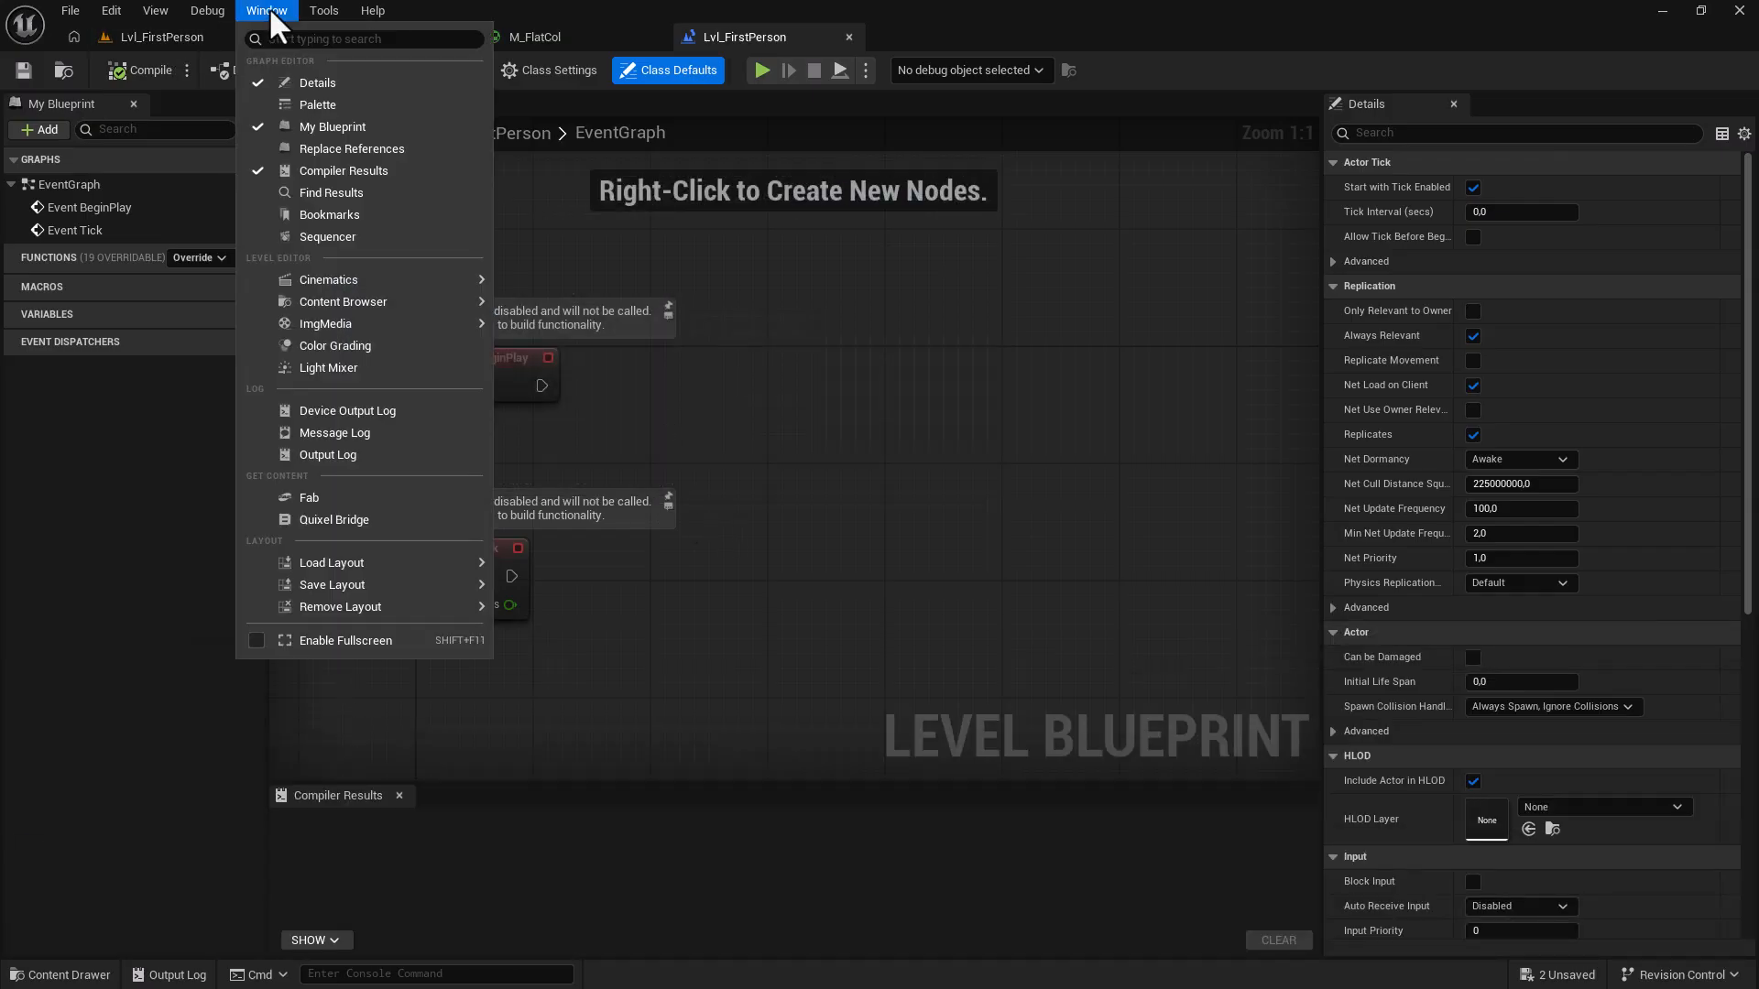
mouse_move(361, 306)
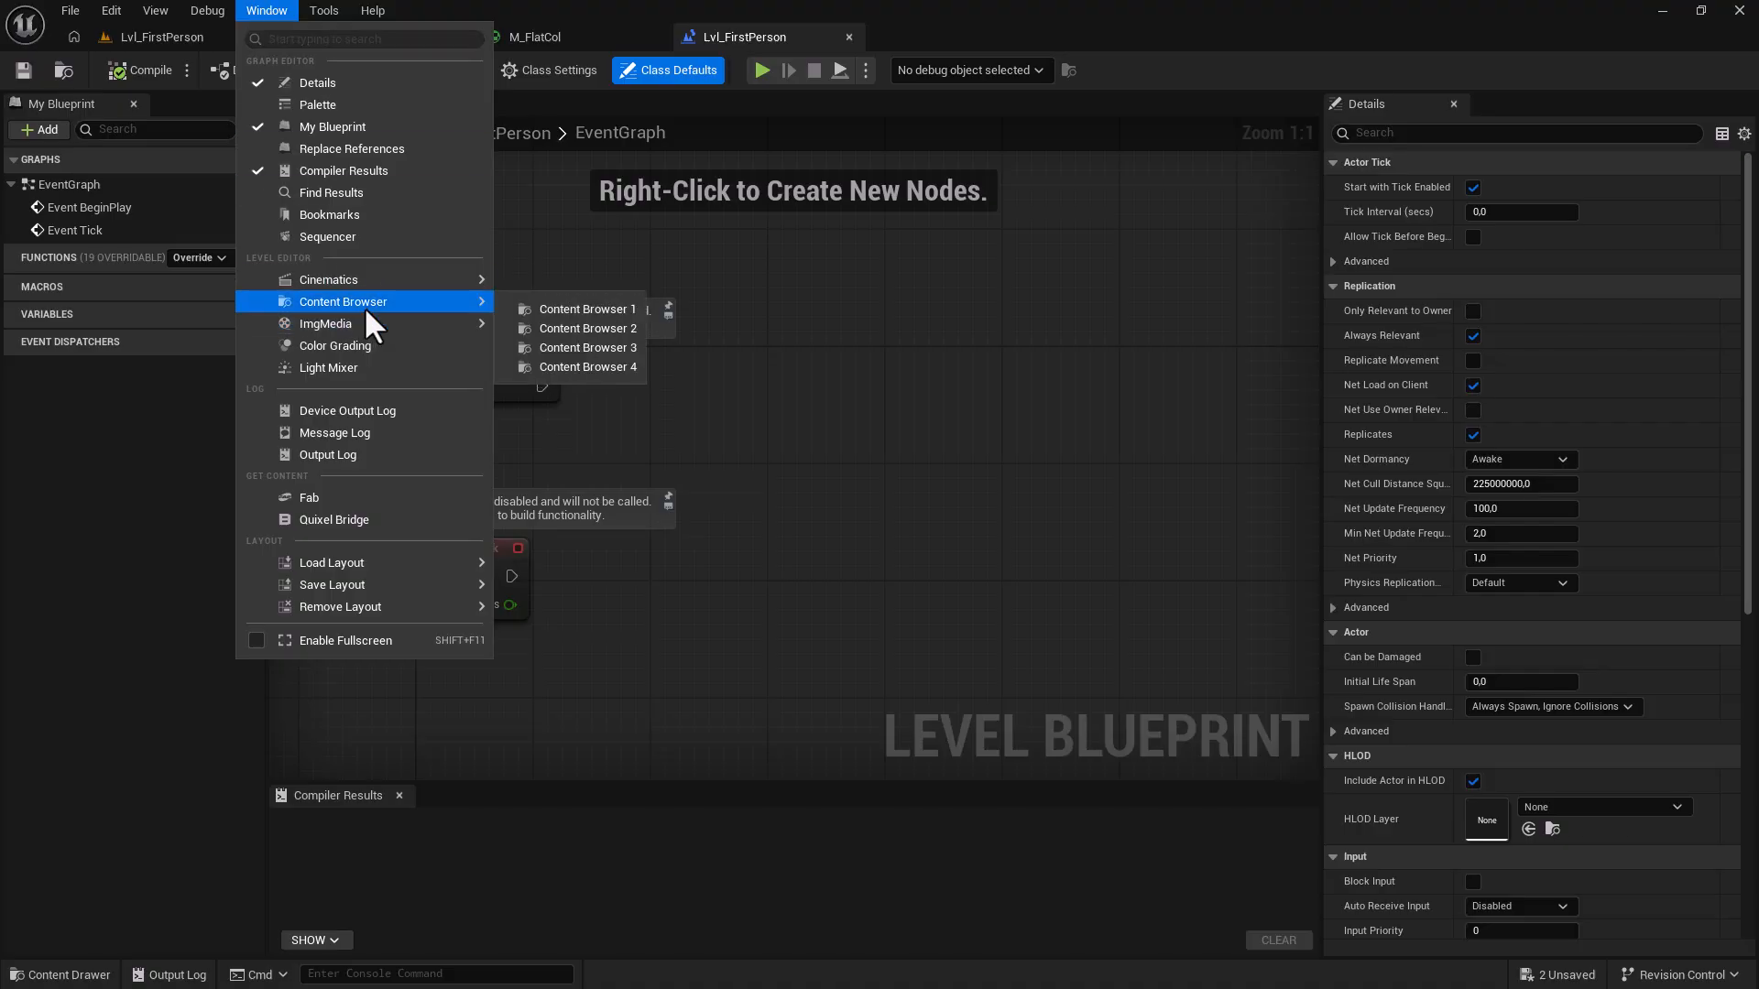
left_click(576, 322)
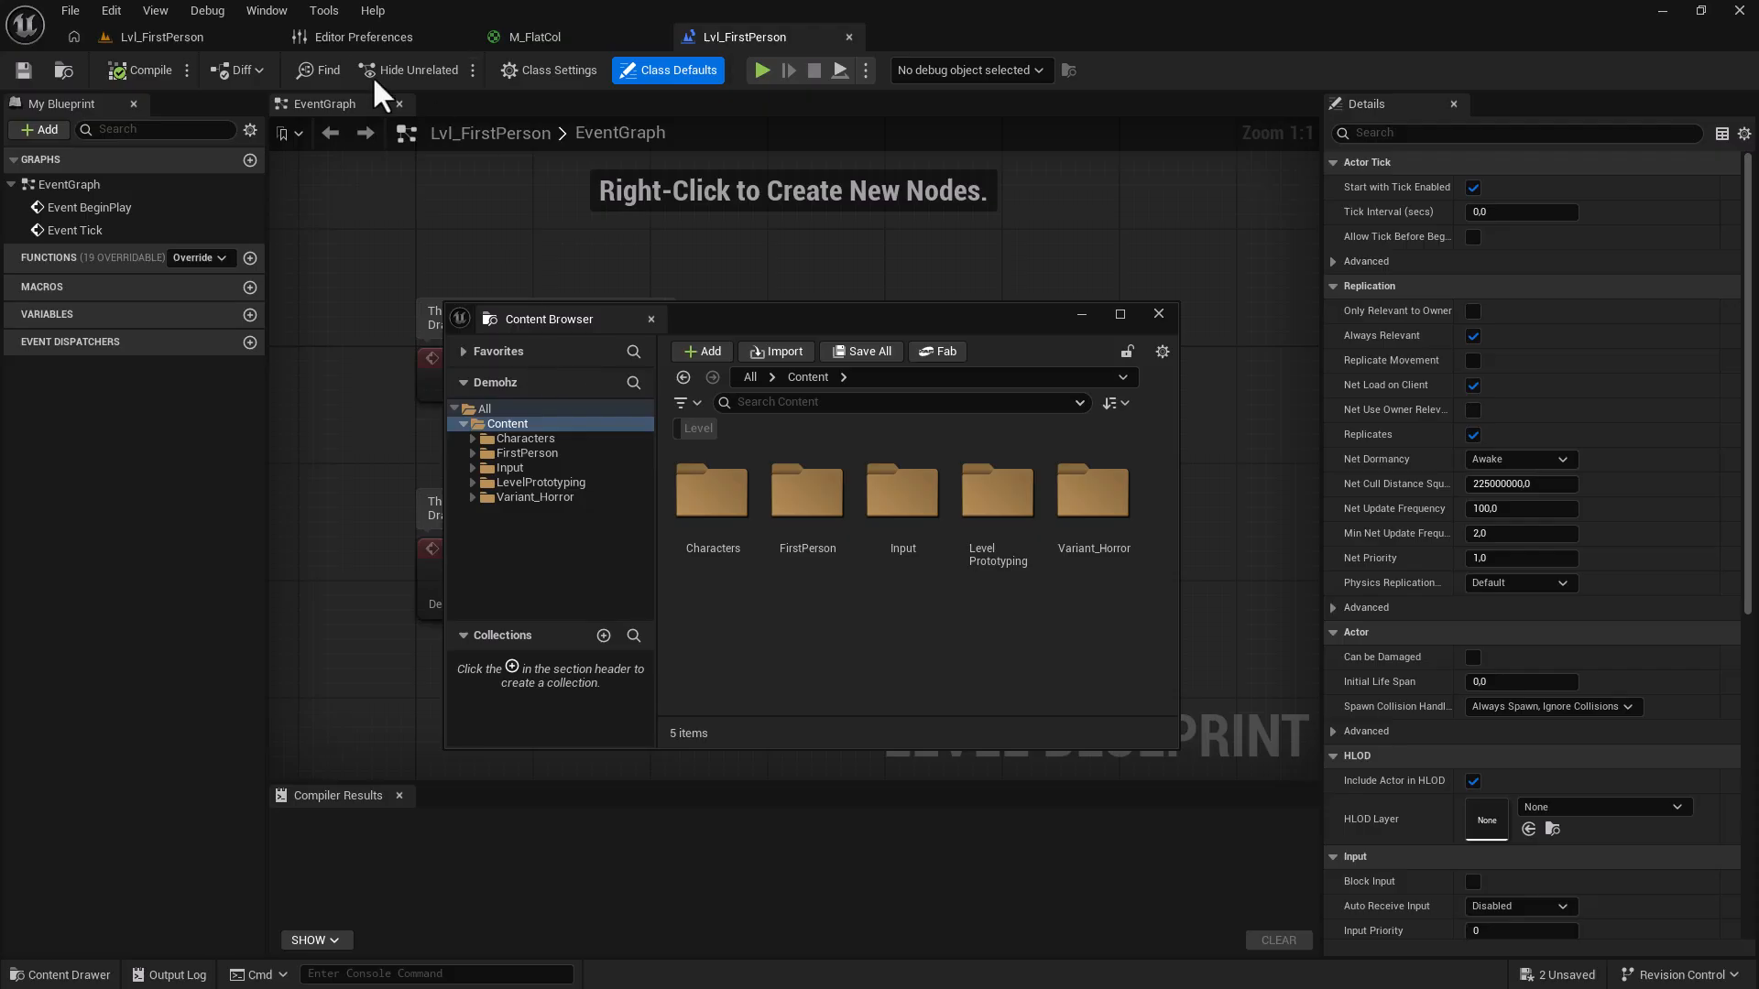
Minimize the floating Content Browser and set Asset Editor Open Location to Content Browser.
left_click(337, 41)
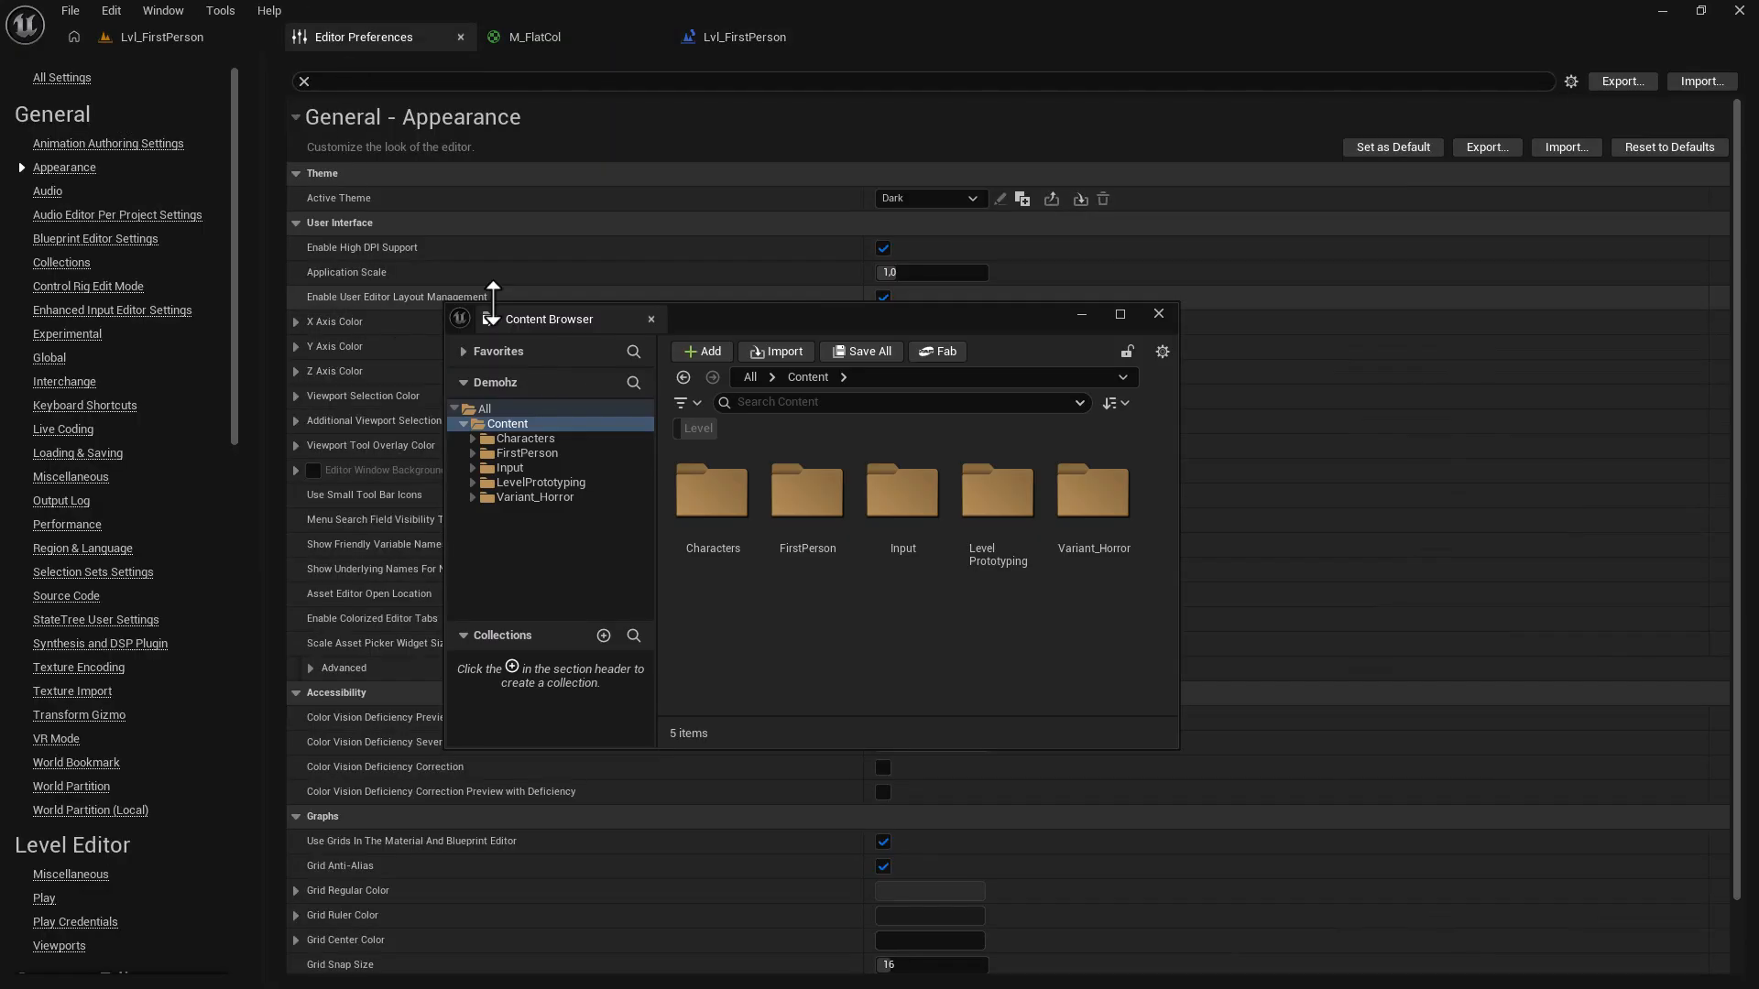
left_click(1081, 314)
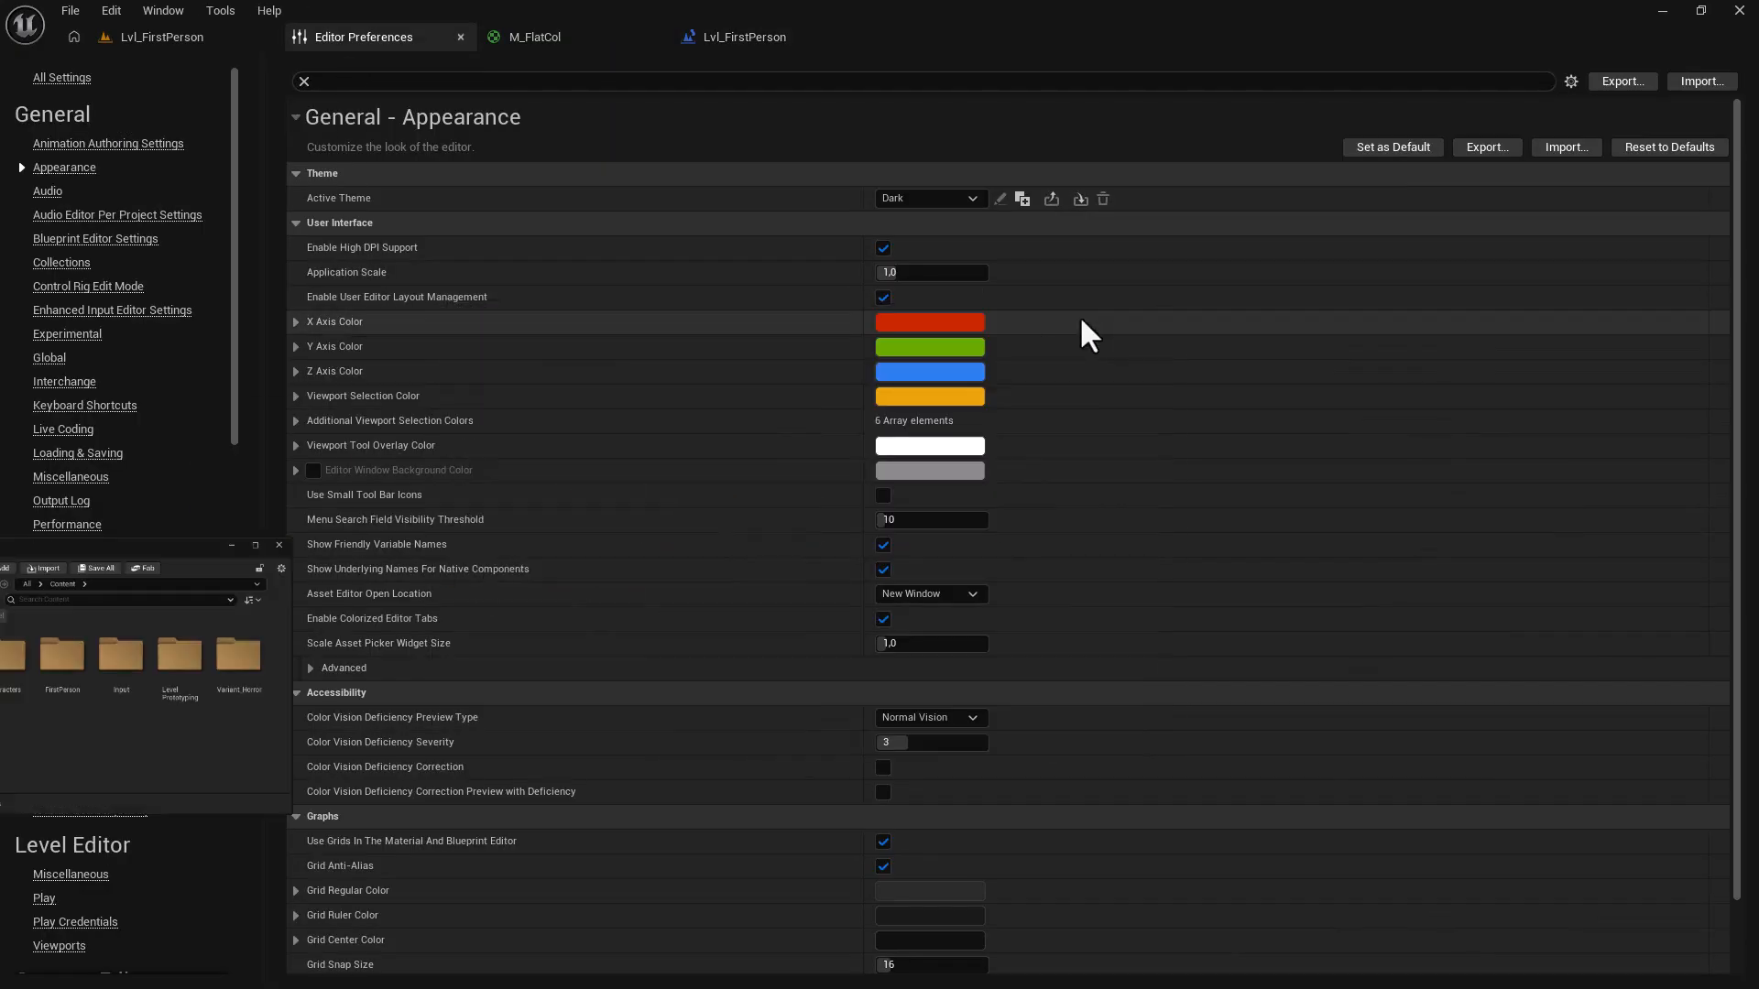
left_click(927, 594)
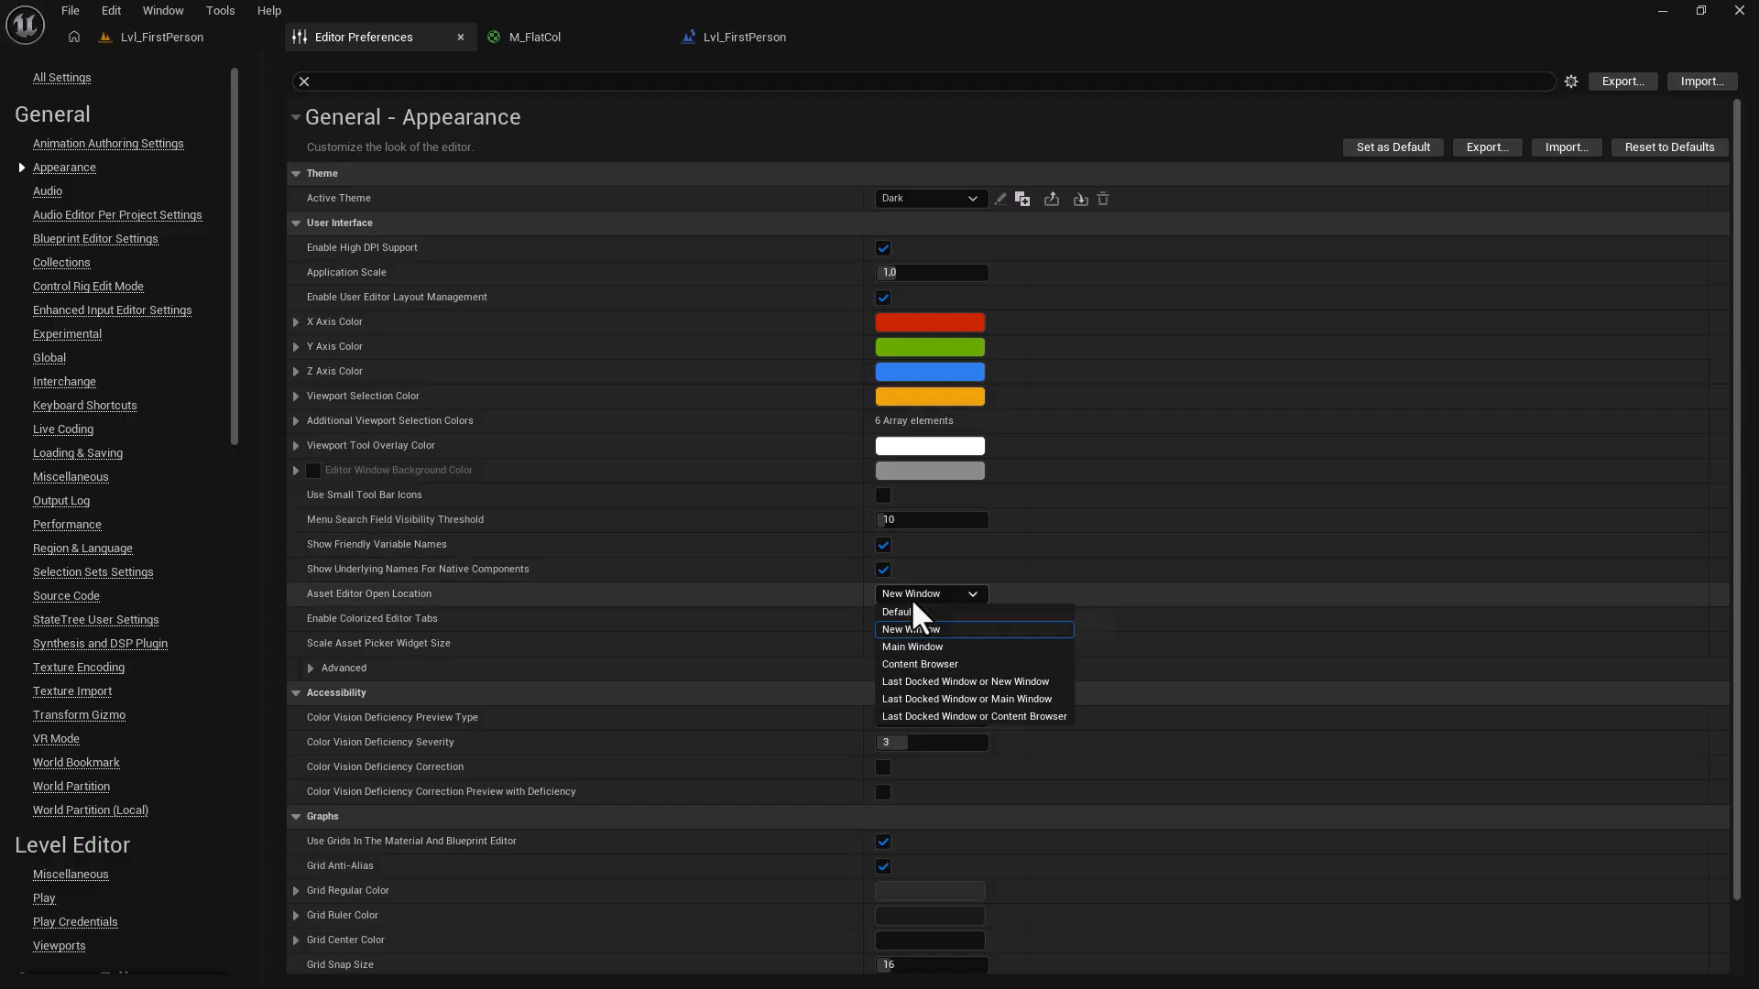
left_click(919, 664)
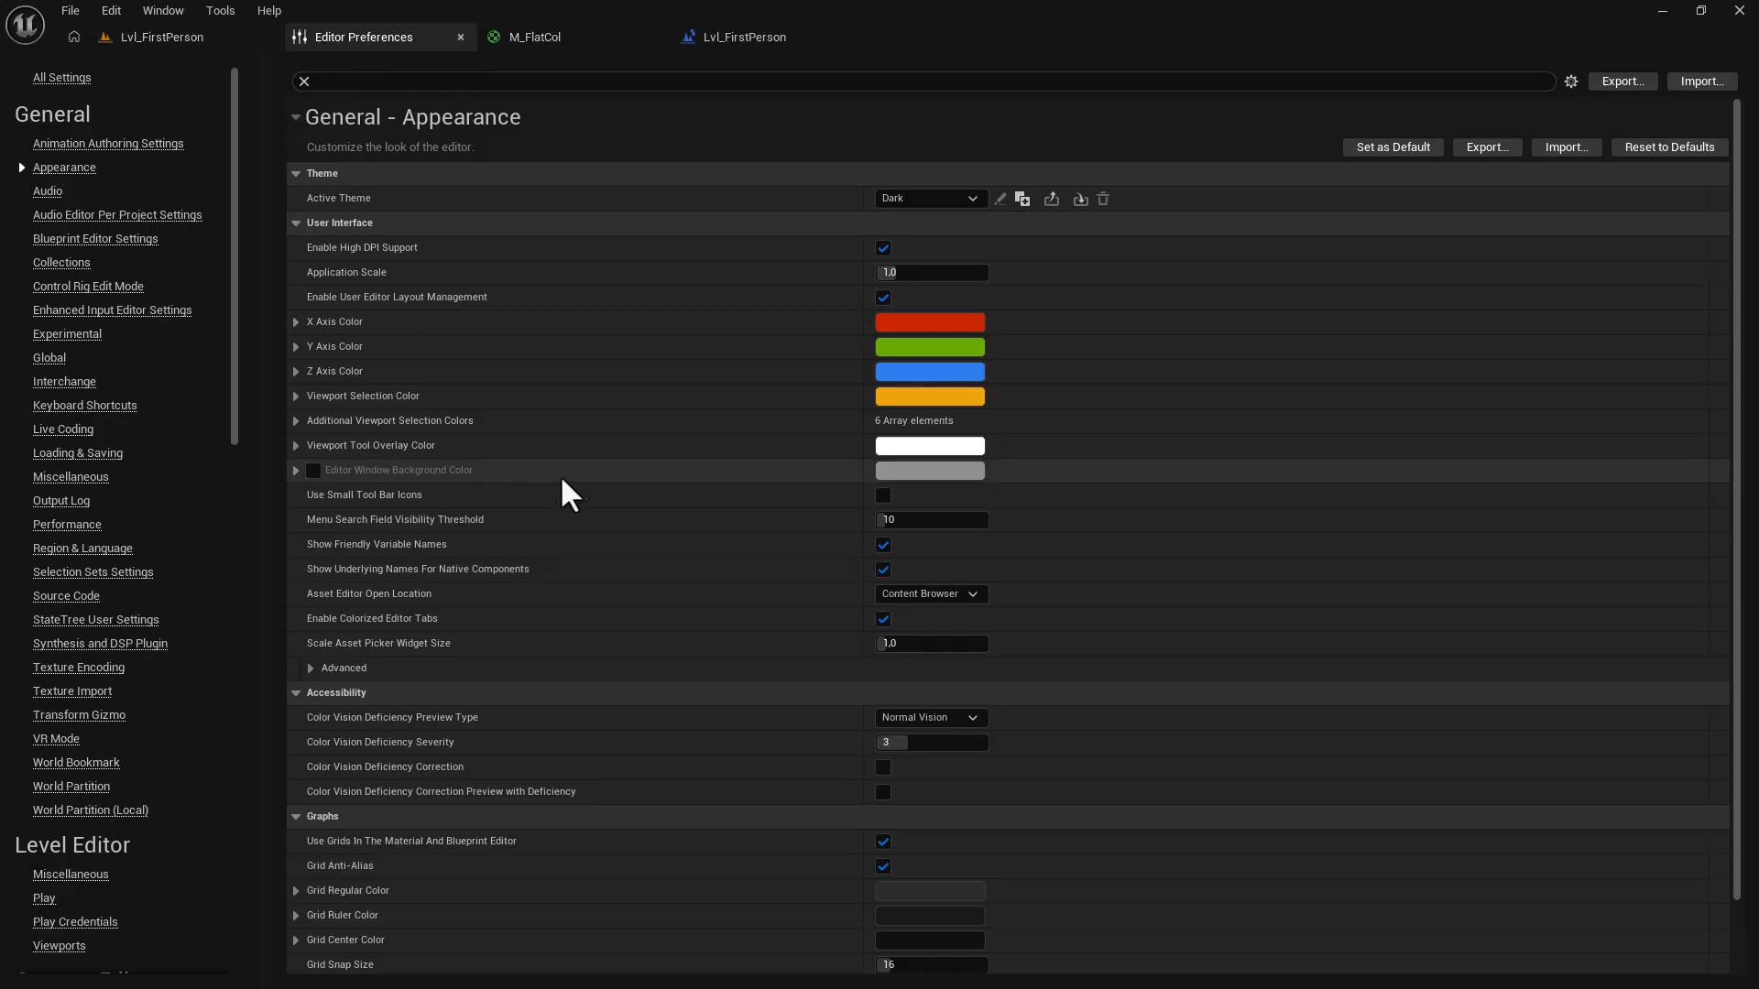
Reopen BP_HorrorCharacter so it tabs beside the Content Browser, then maximize and restore that window.
left_click(600, 38)
key("ctrl+space")
double_click(398, 701)
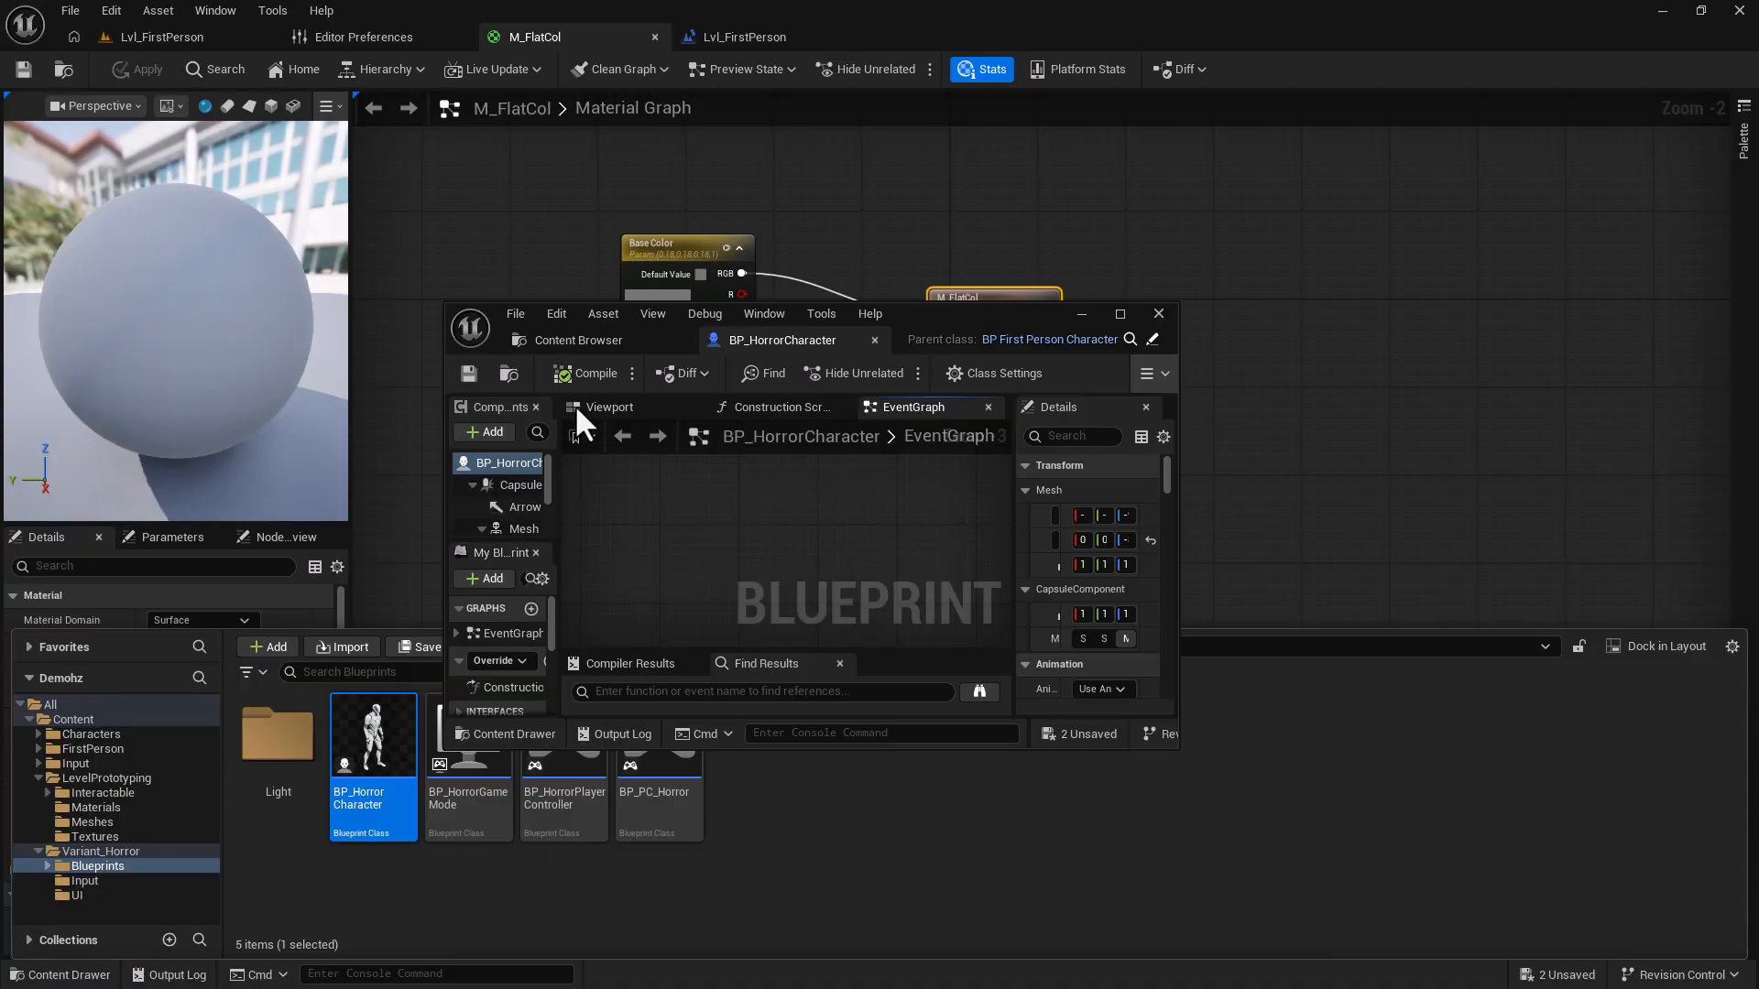
left_click(581, 343)
left_click(756, 346)
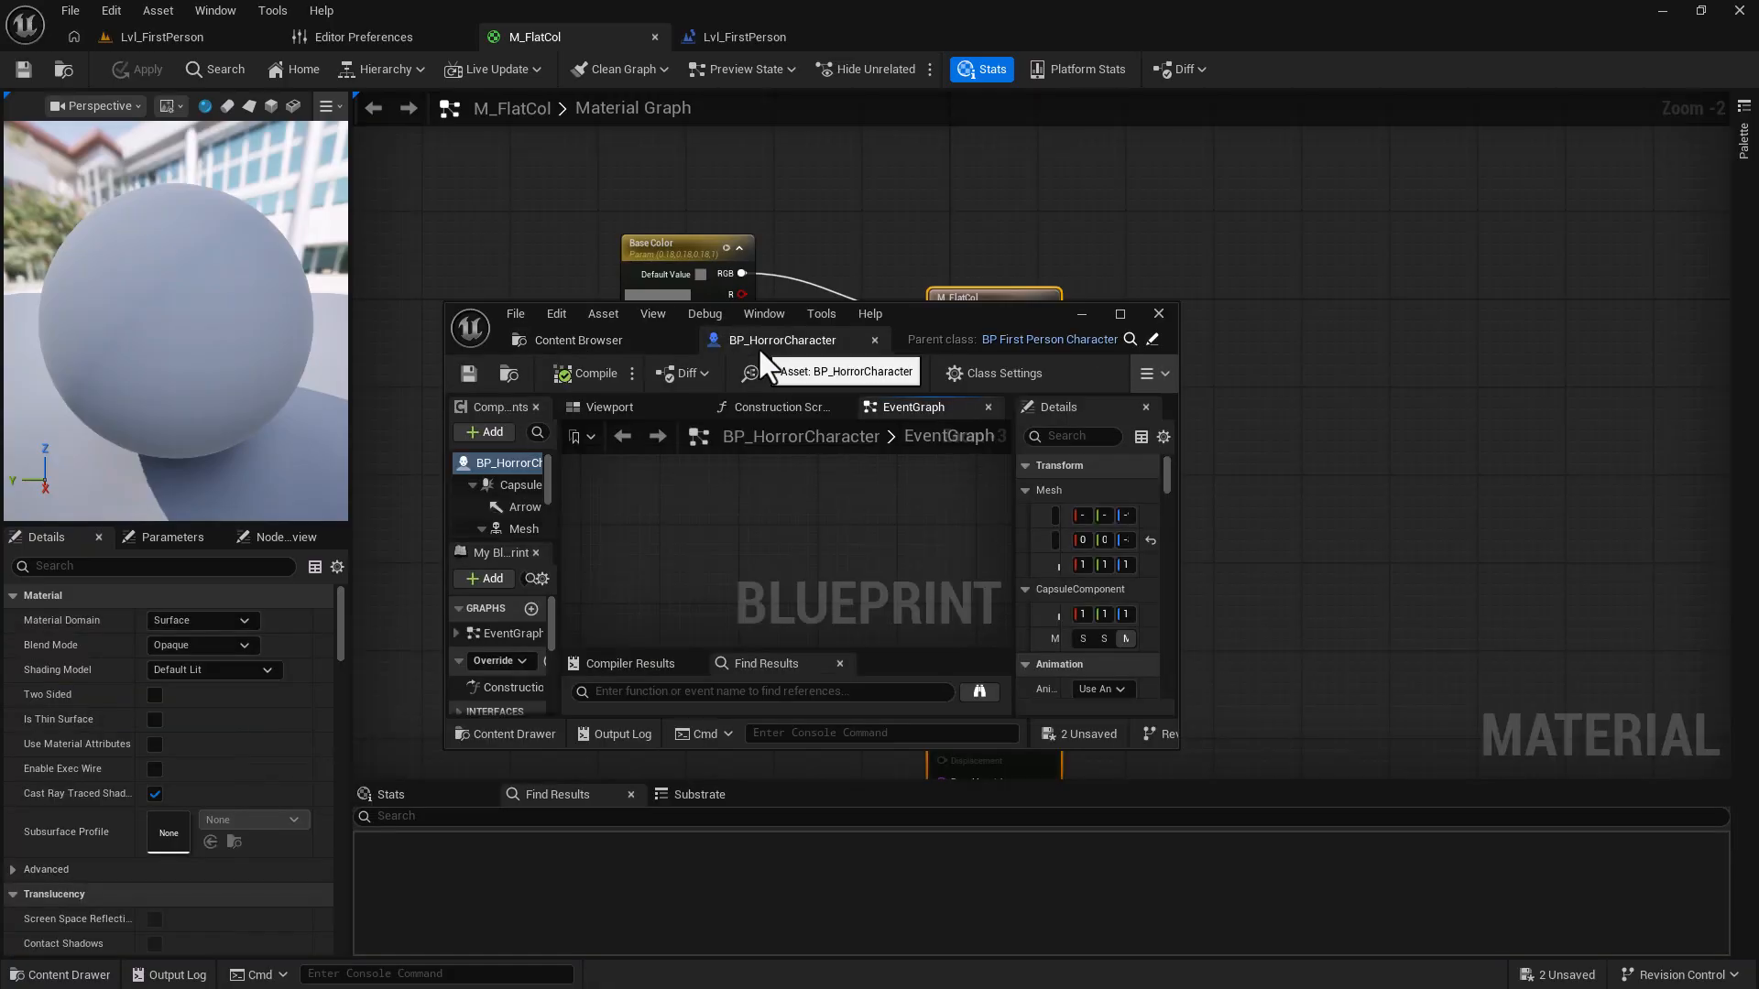
left_click(1120, 314)
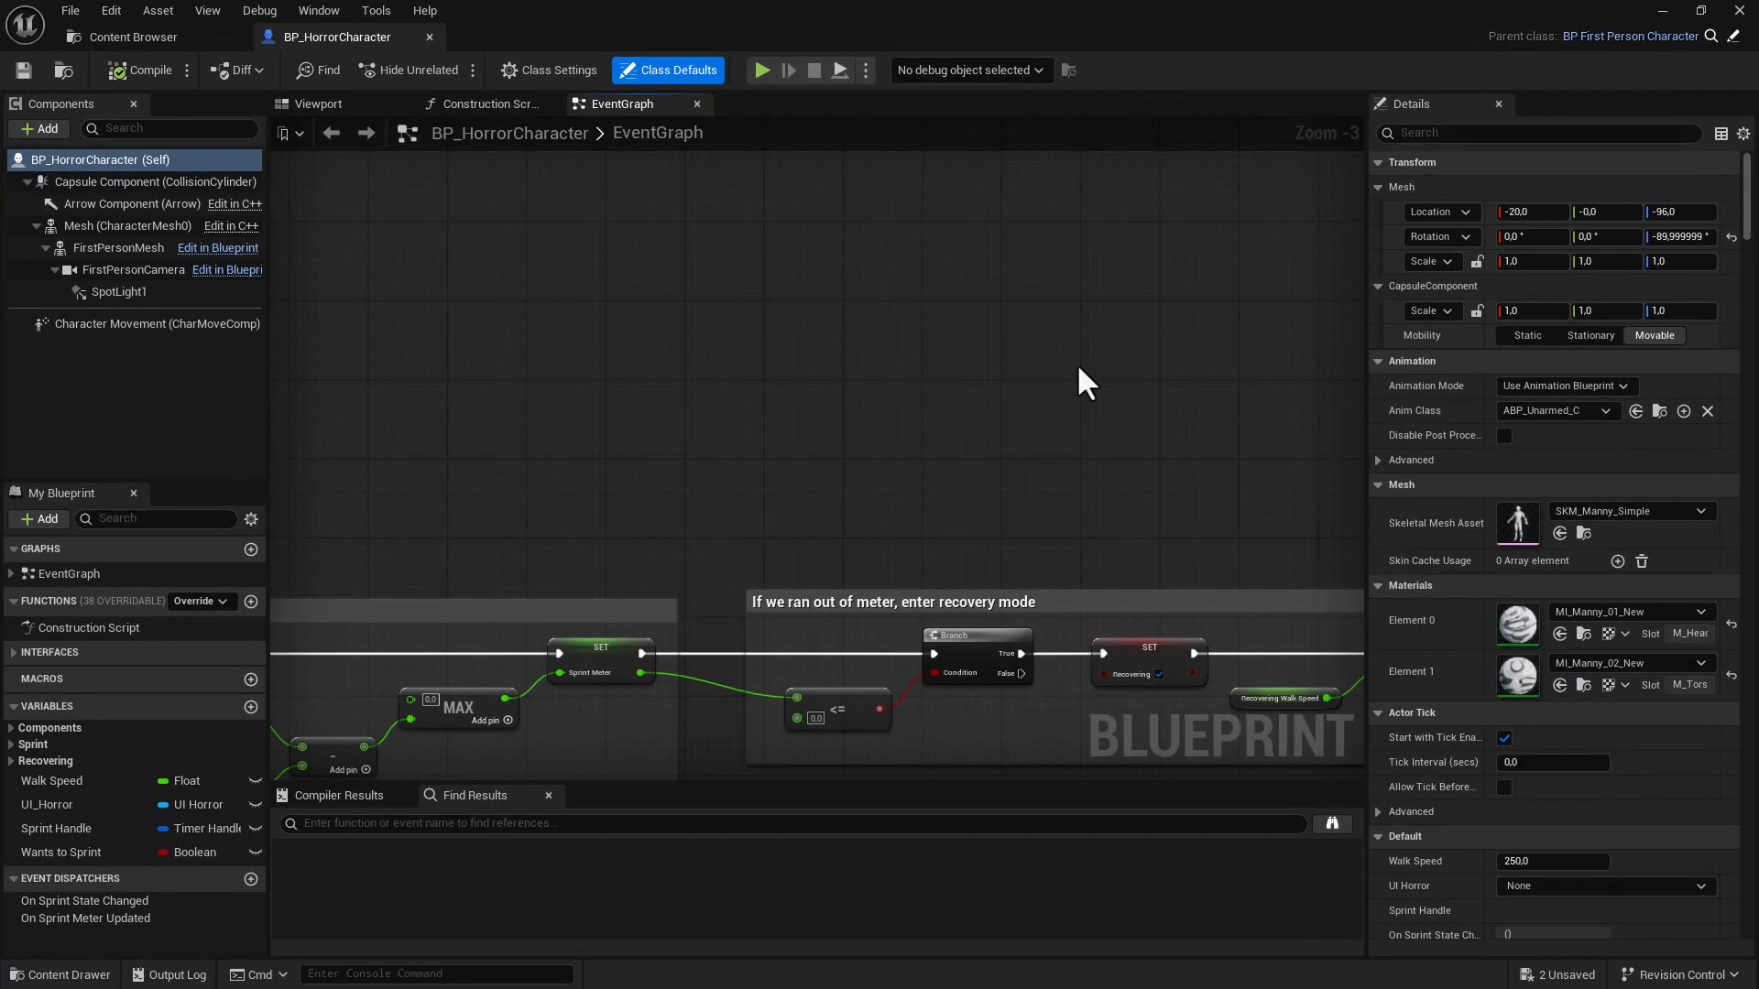
left_click_drag(603, 30, 423, 339)
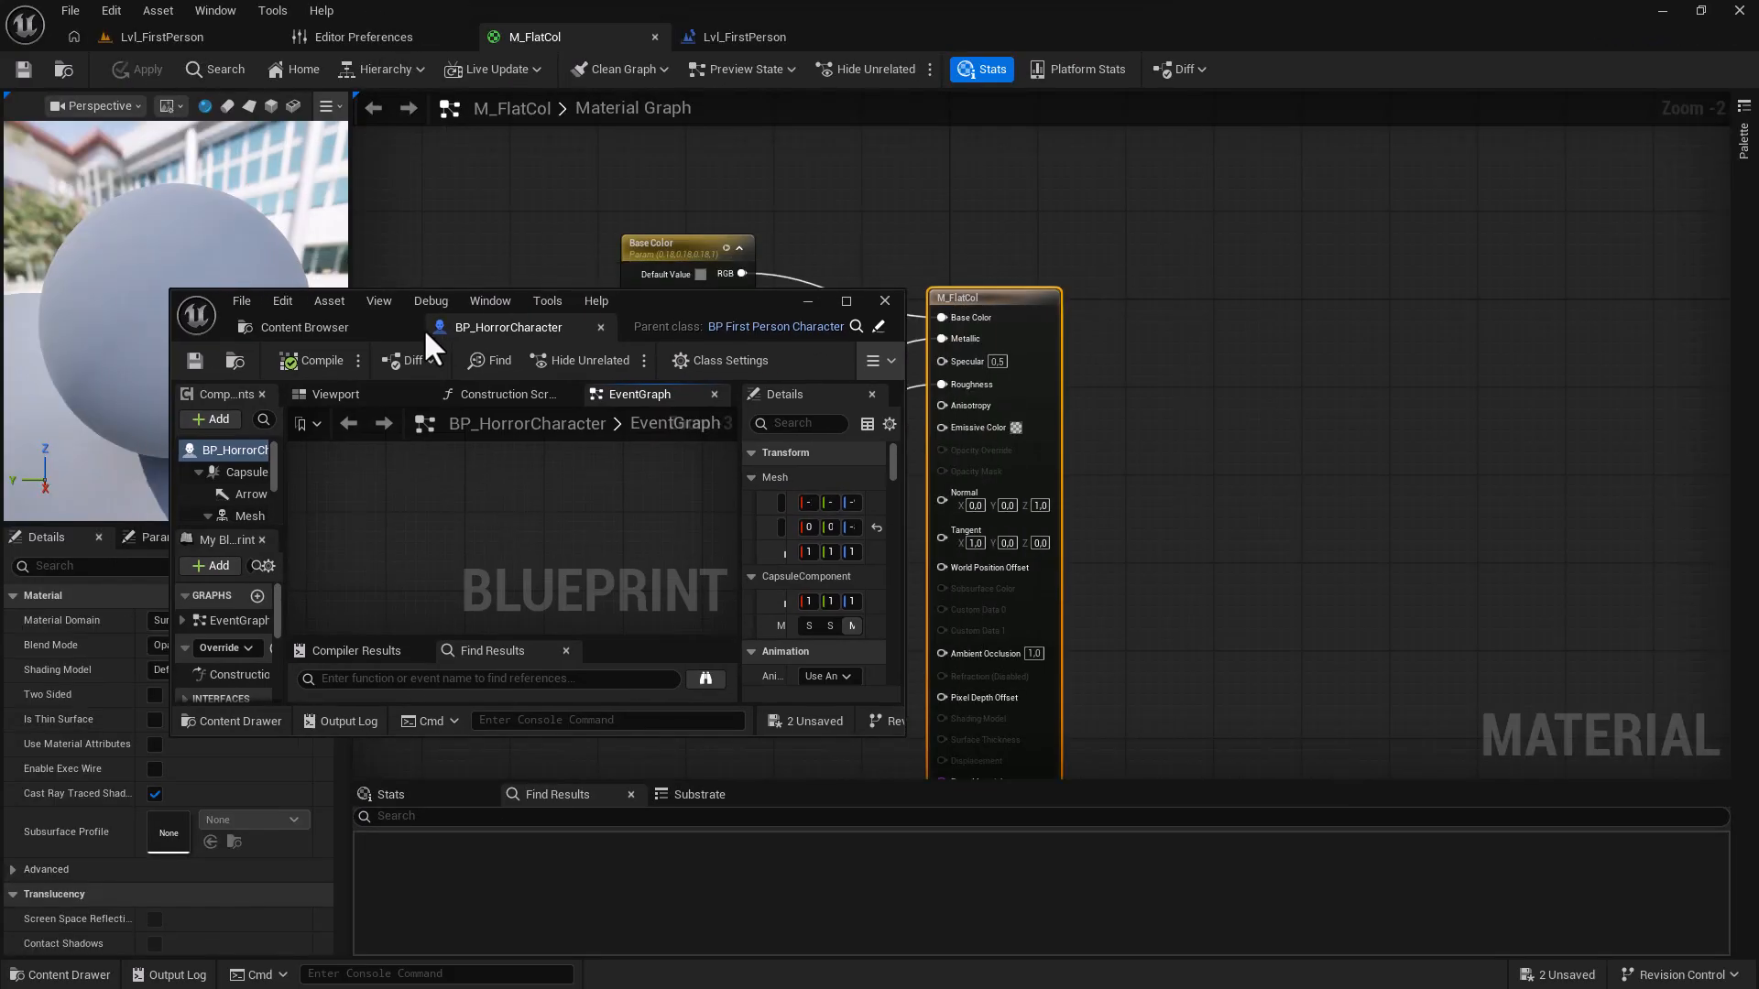
Close the floating Blueprint editor and select and pan nodes in the M_FlatCol and Level Blueprint graphs.
left_click(890, 300)
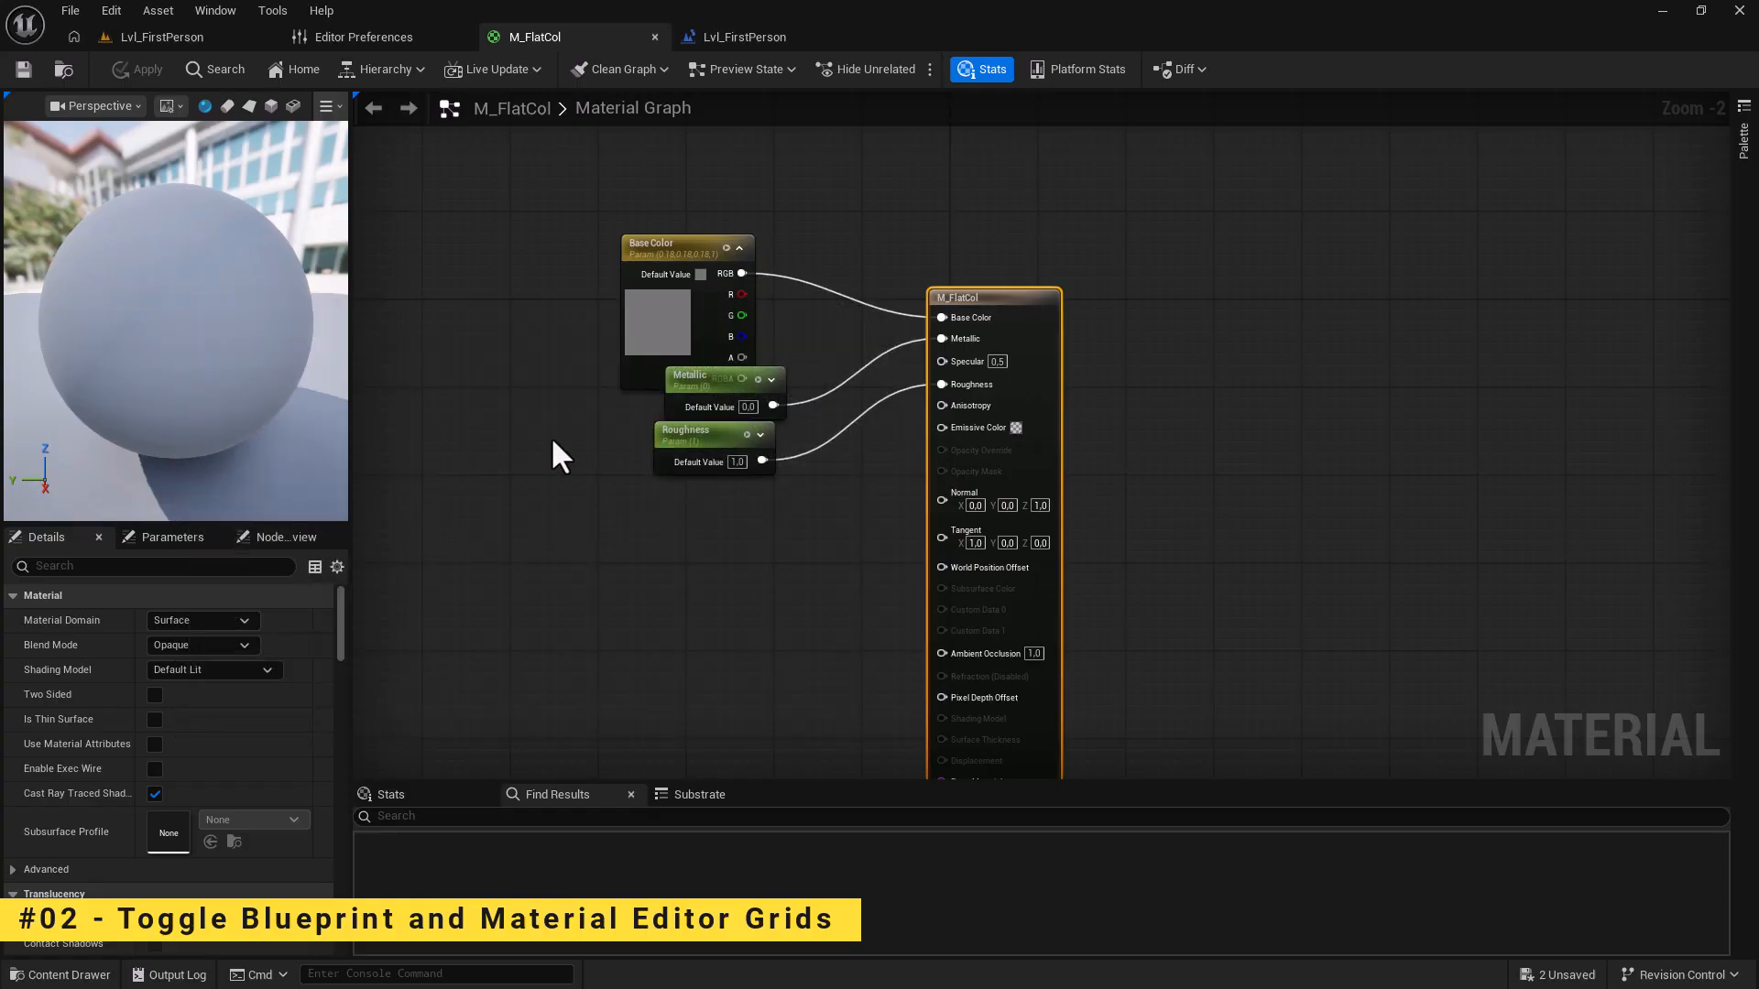
left_click_drag(534, 208, 1063, 604)
right_click_drag(668, 601, 709, 615)
left_click(696, 30)
left_click_drag(326, 290, 806, 563)
right_click_drag(820, 562, 911, 613)
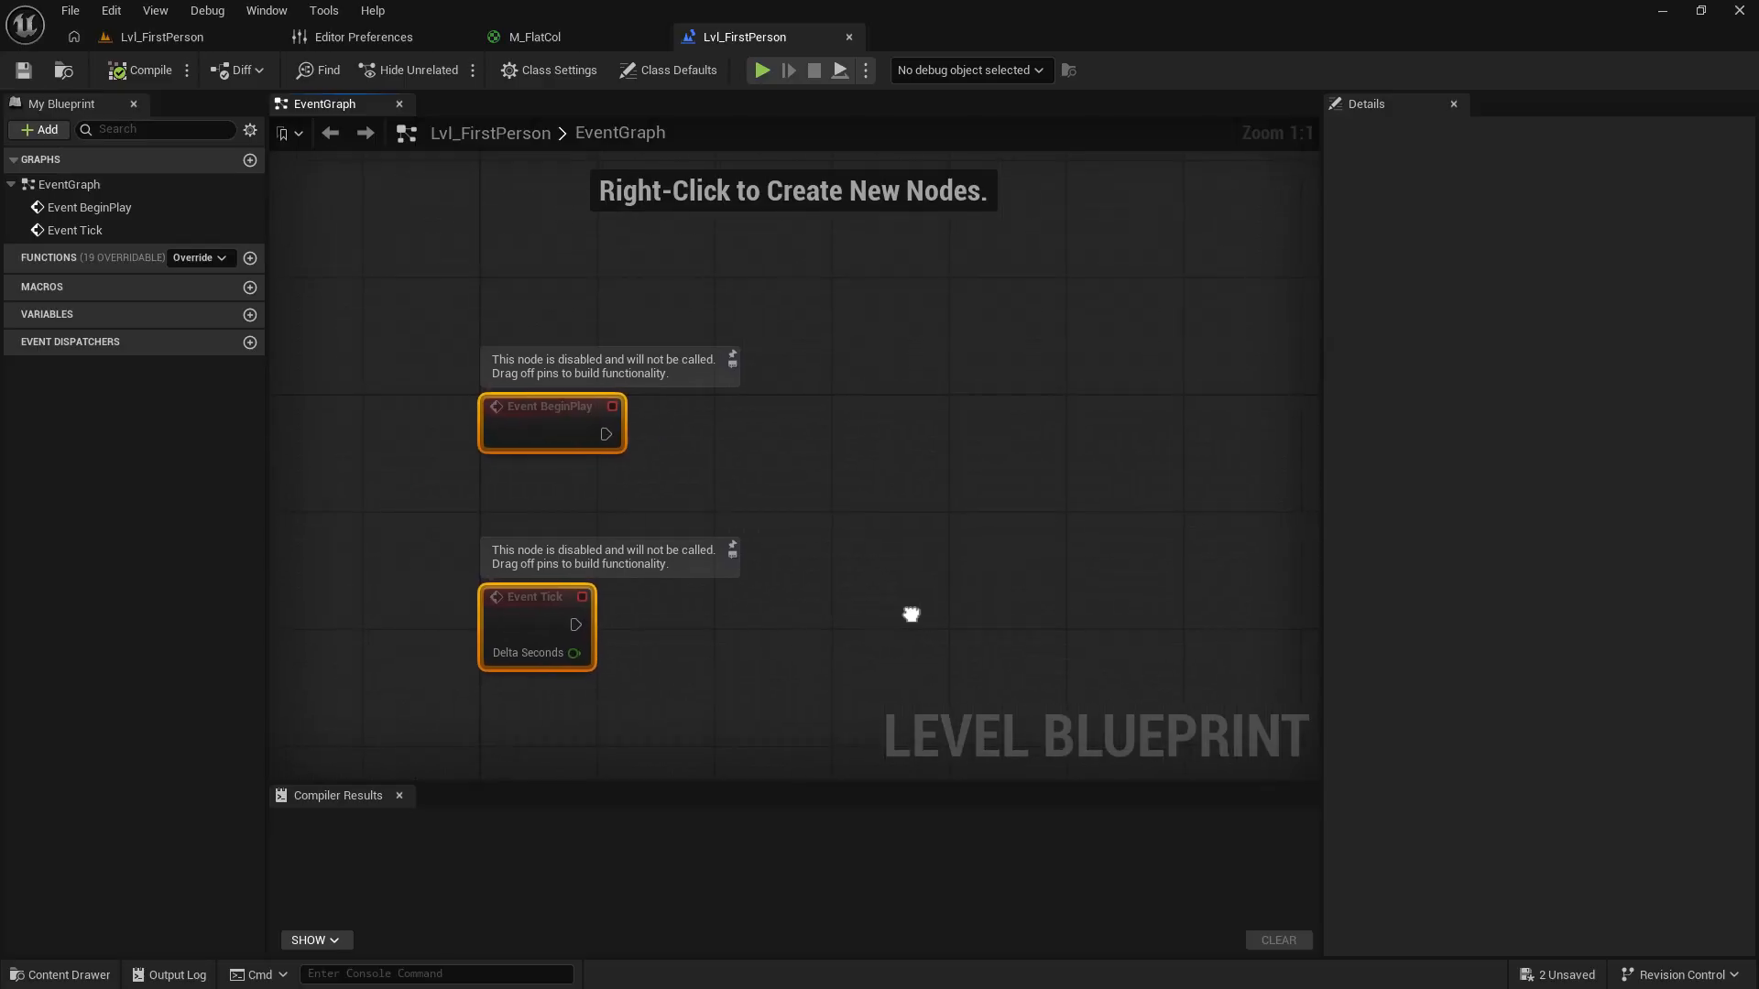
left_click(183, 39)
Turn off the grid for material and Blueprint graphs in Editor Preferences.
left_click(349, 44)
scroll(705, 724, "down", 2)
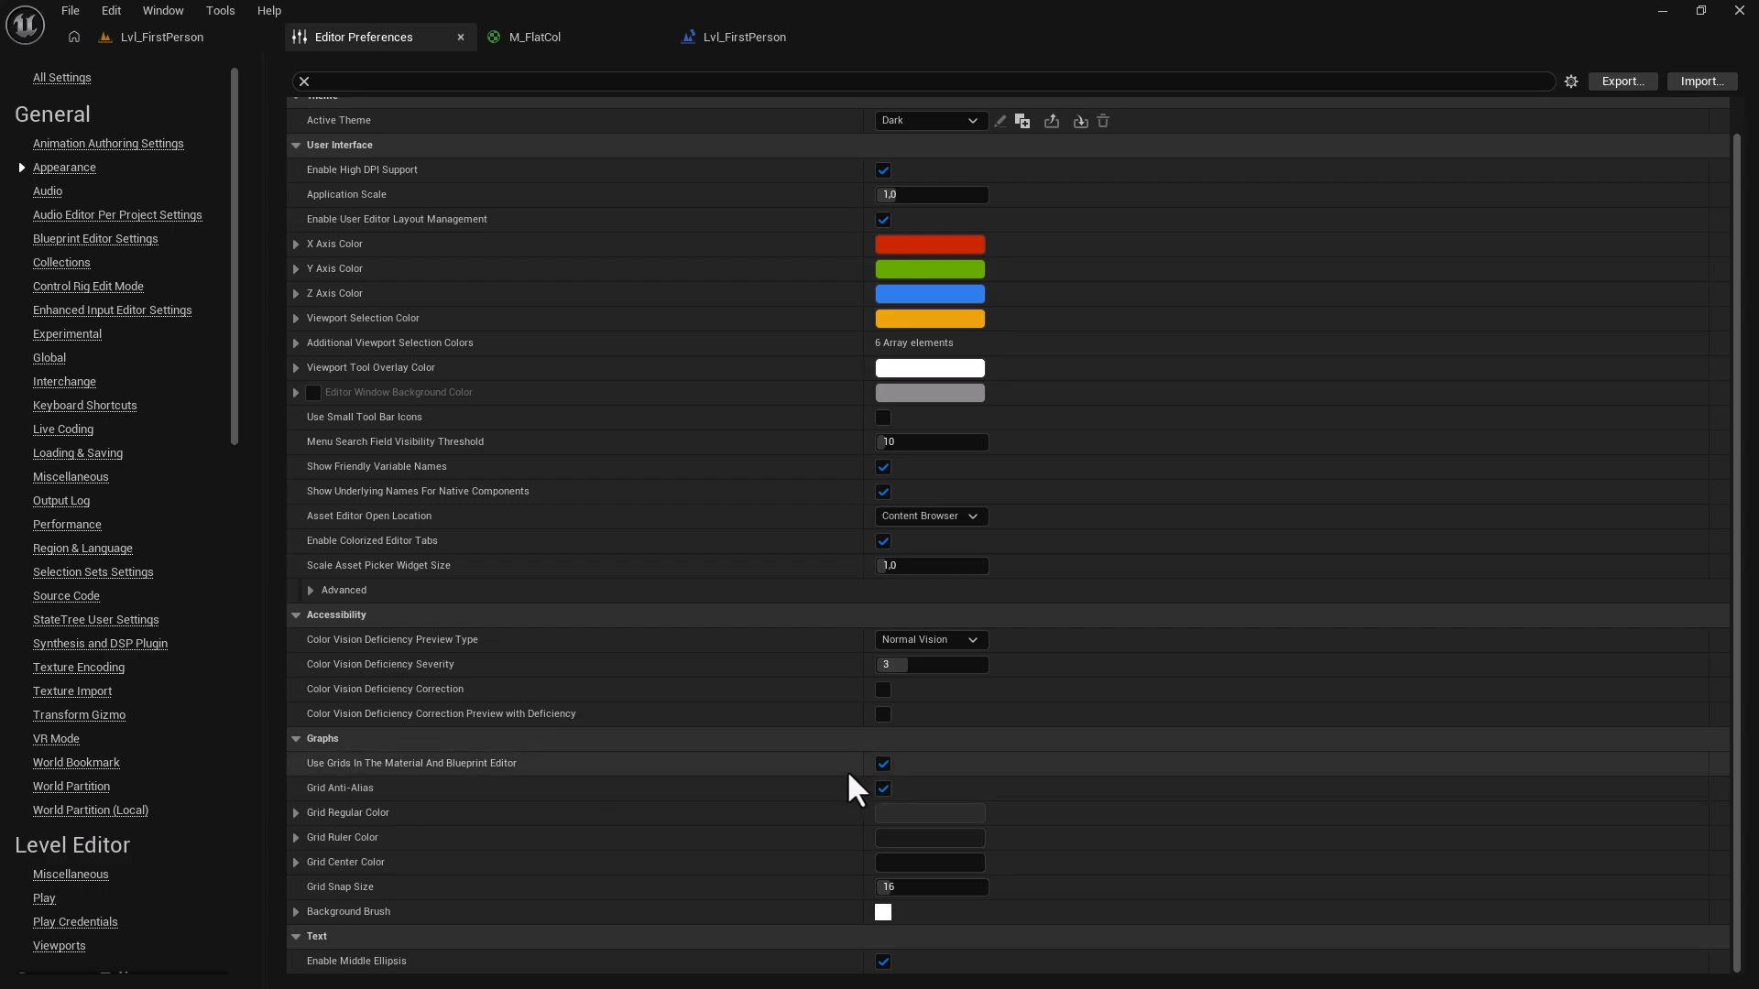
left_click(883, 764)
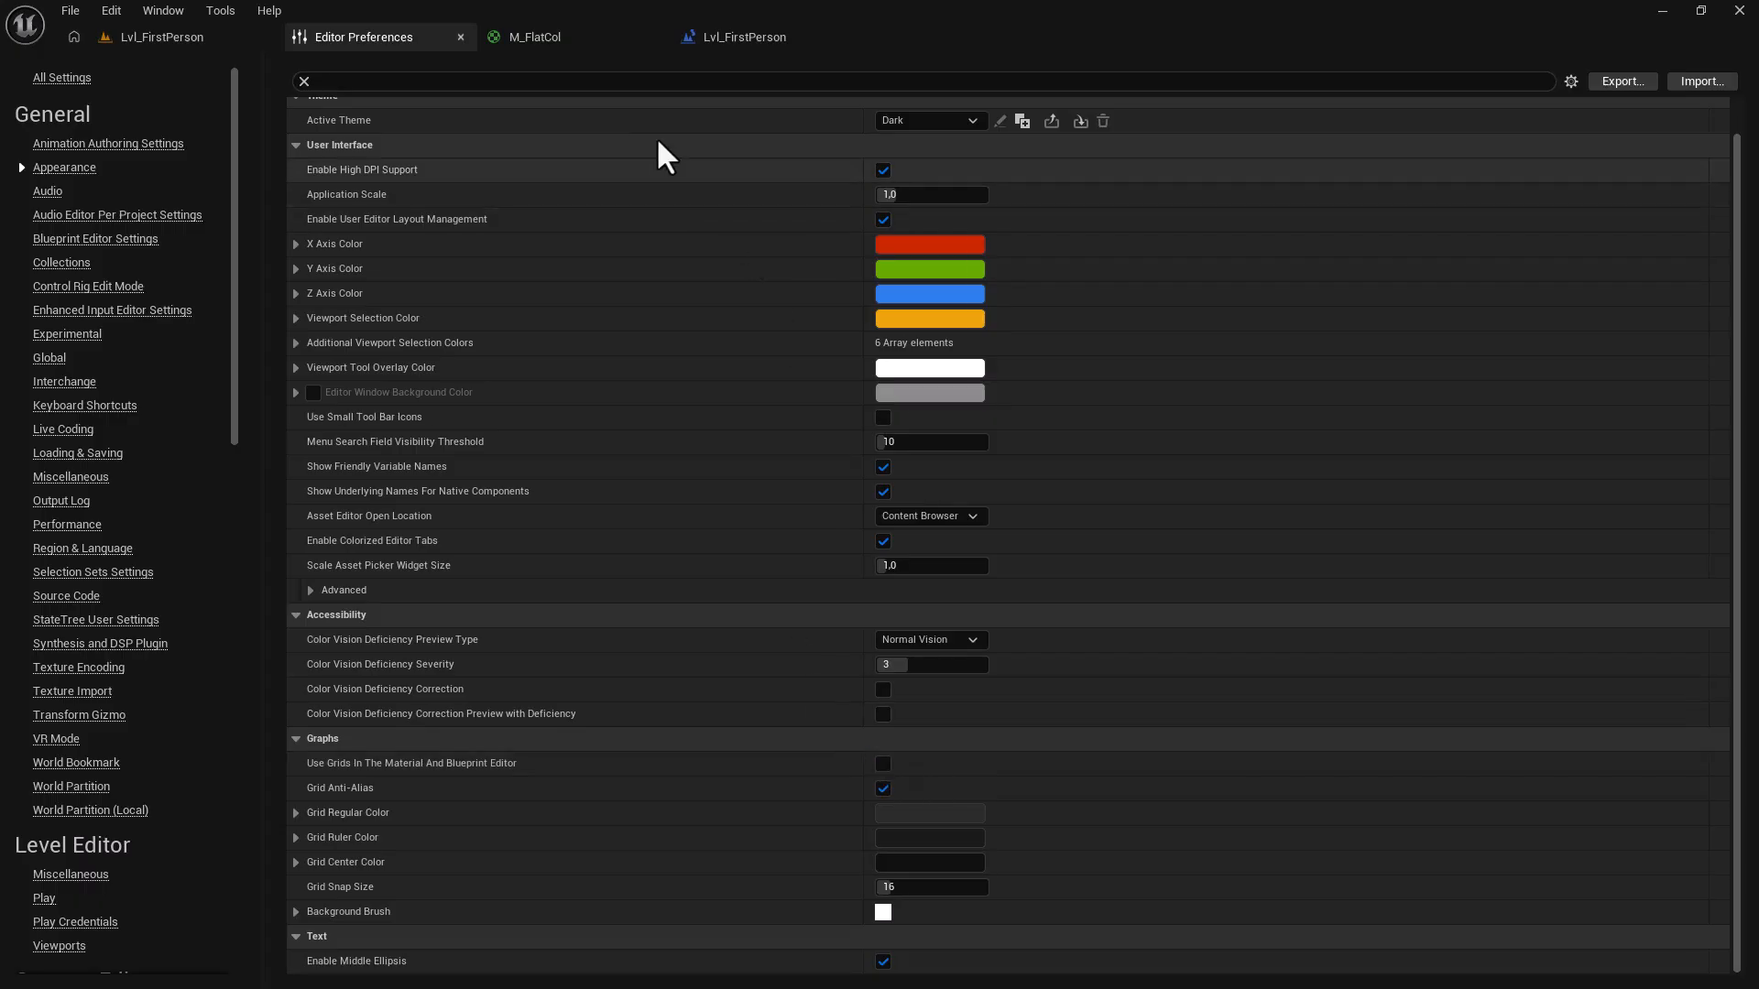
Check the grid-free M_FlatCol and Level Blueprint graphs, then orbit the level view around the tilted cube.
left_click(586, 42)
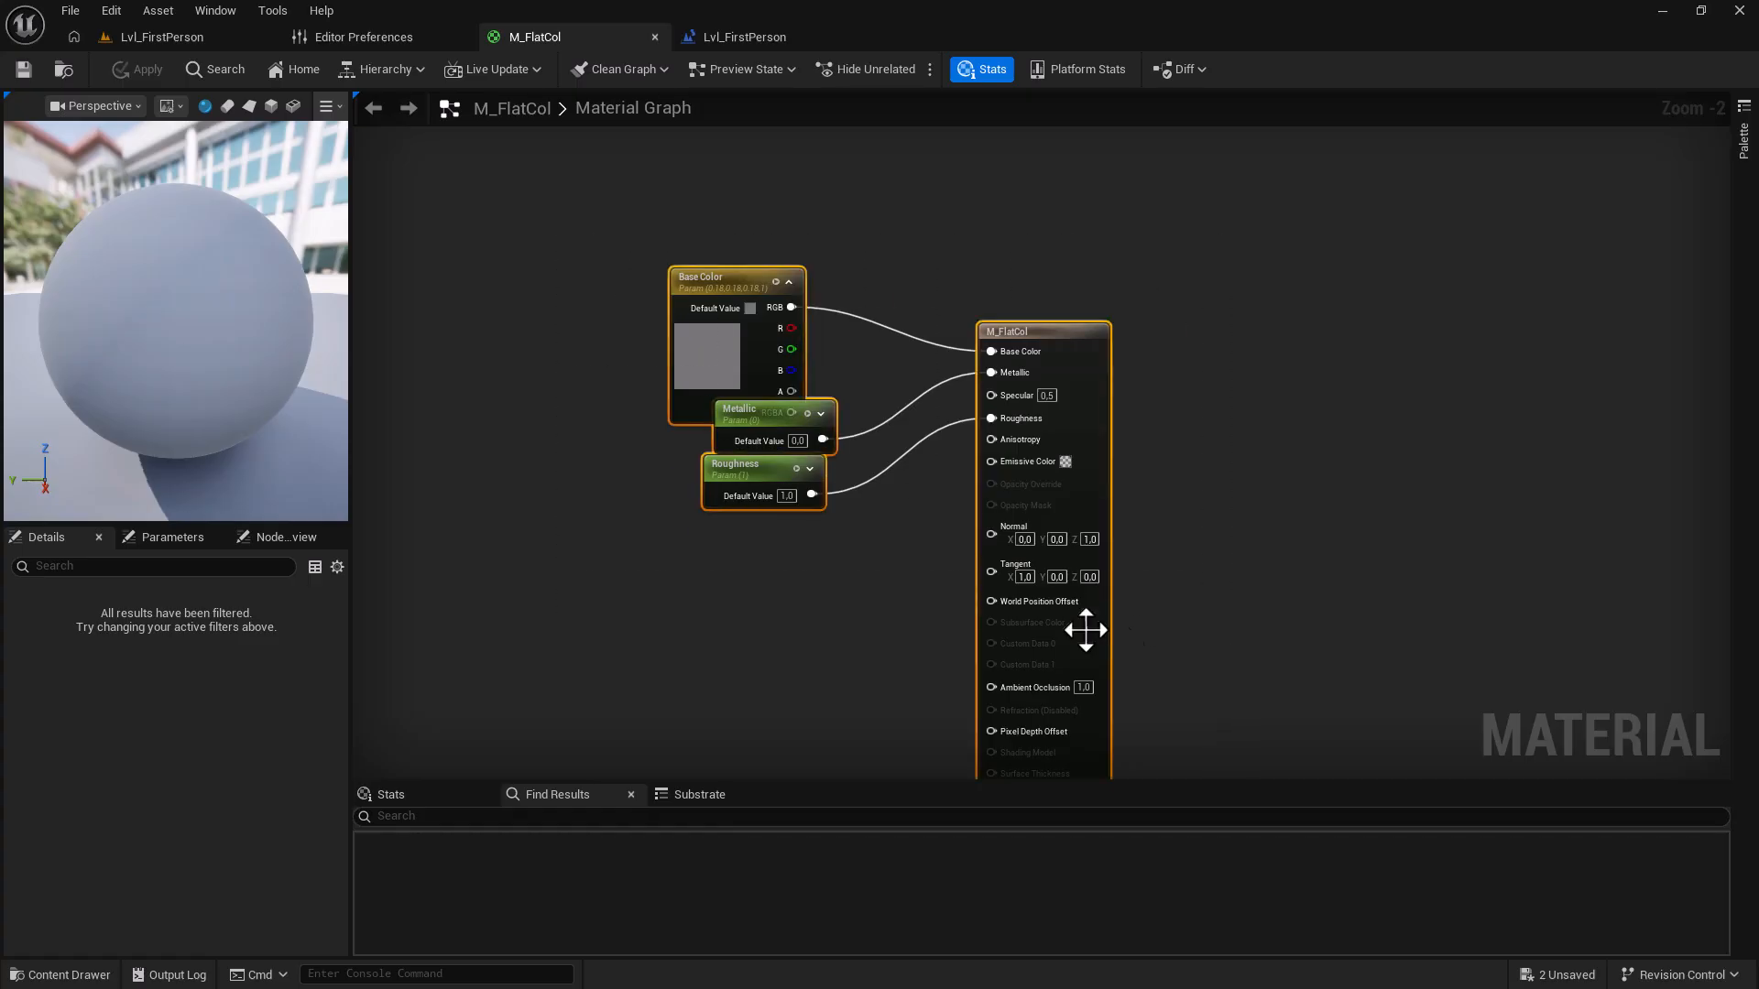
scroll(794, 651, "down", 4)
right_click_drag(746, 686, 801, 660)
scroll(834, 637, "up", 4)
scroll(870, 618, "down", 1)
left_click(770, 34)
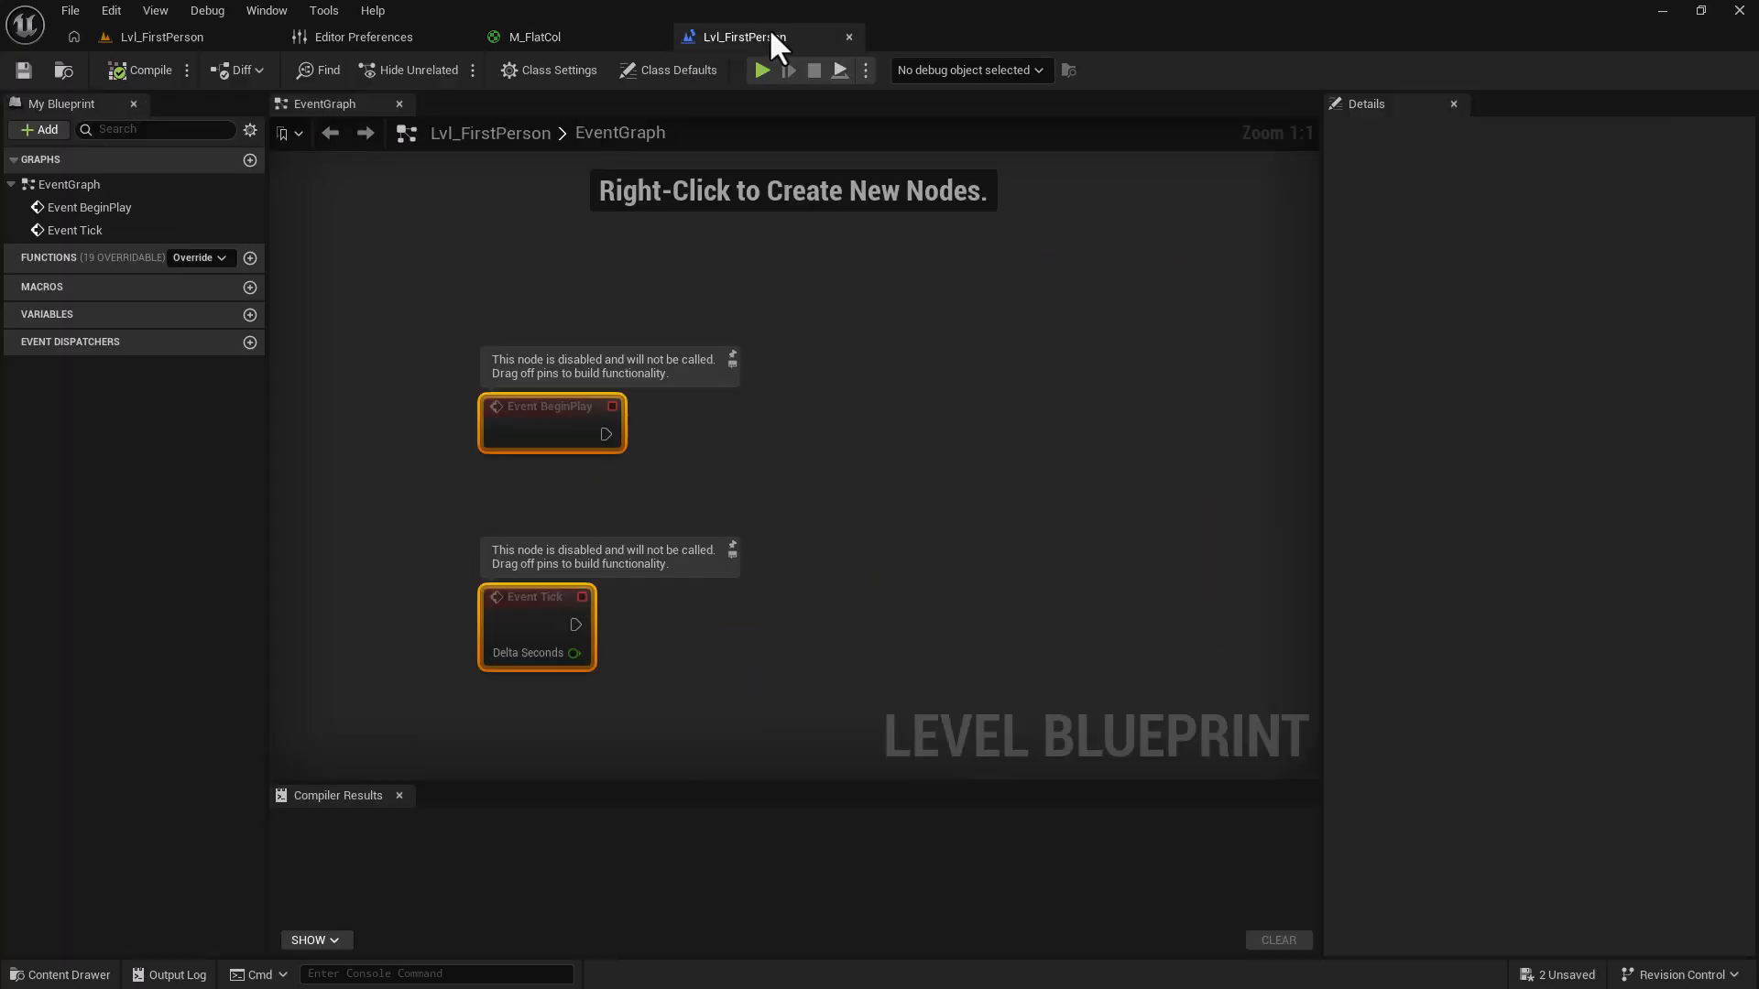
mouse_move(678, 502)
right_mouse_down()
mouse_move(852, 361)
mouse_move(789, 471)
mouse_move(706, 482)
right_mouse_up()
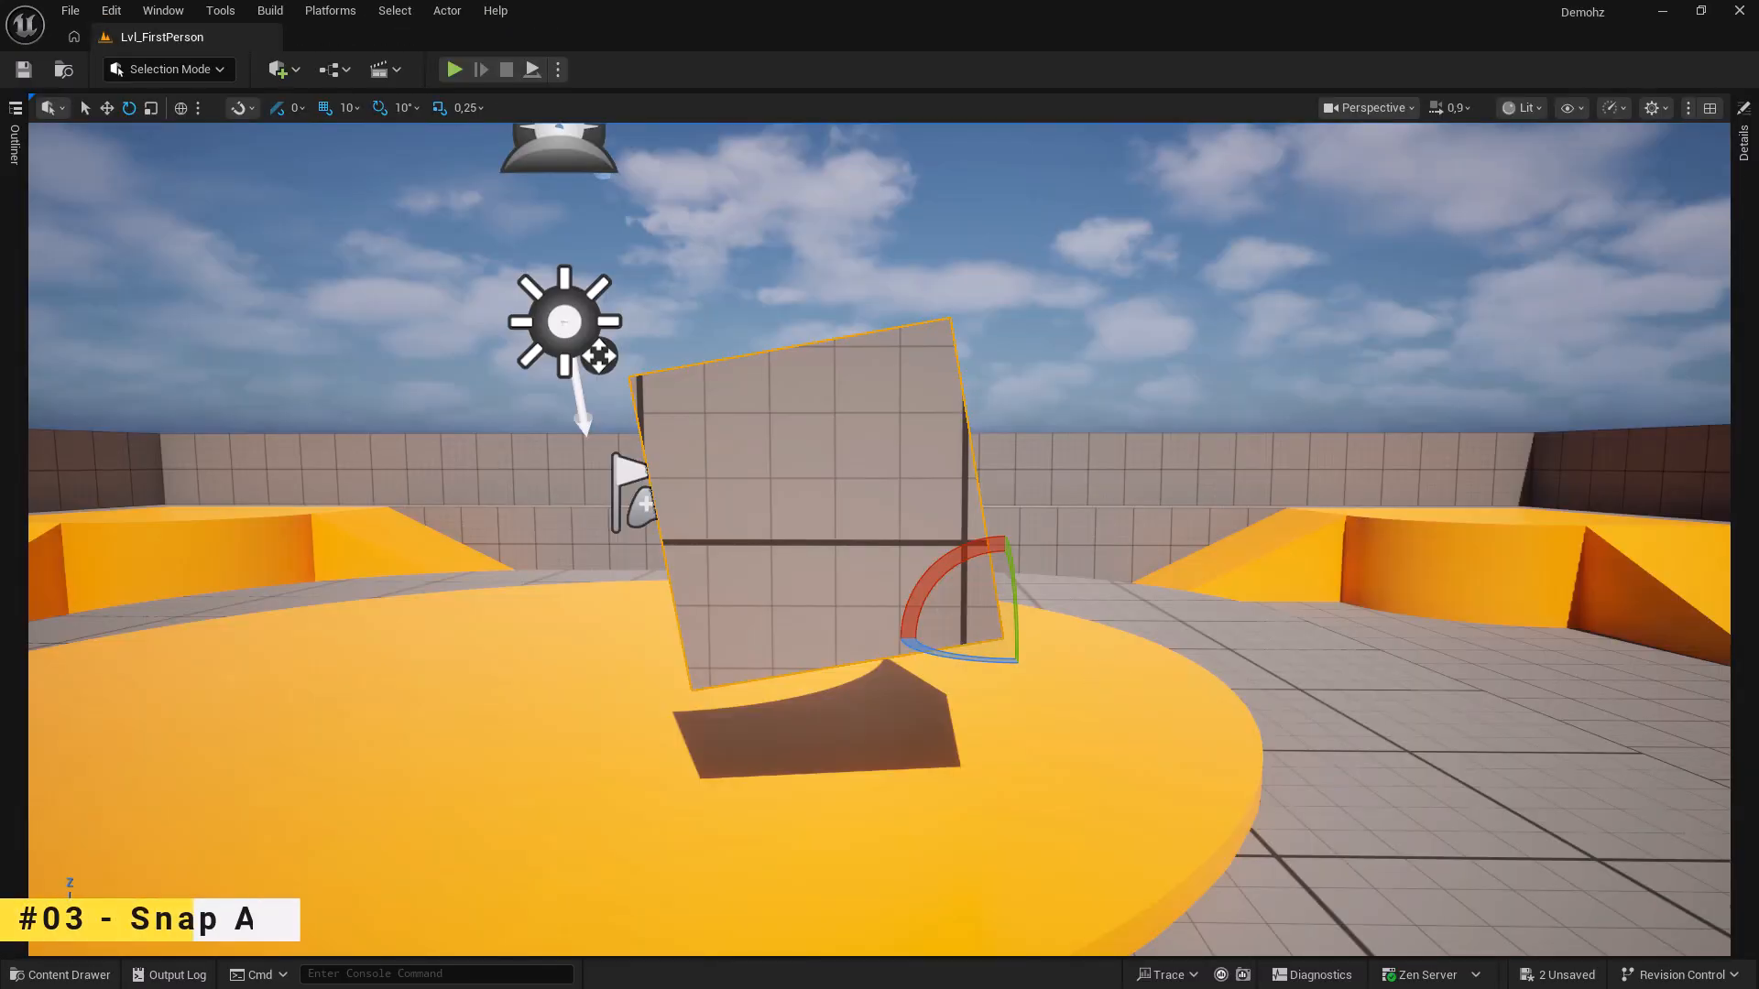
left_click_drag(879, 540, 834, 545, "alt")
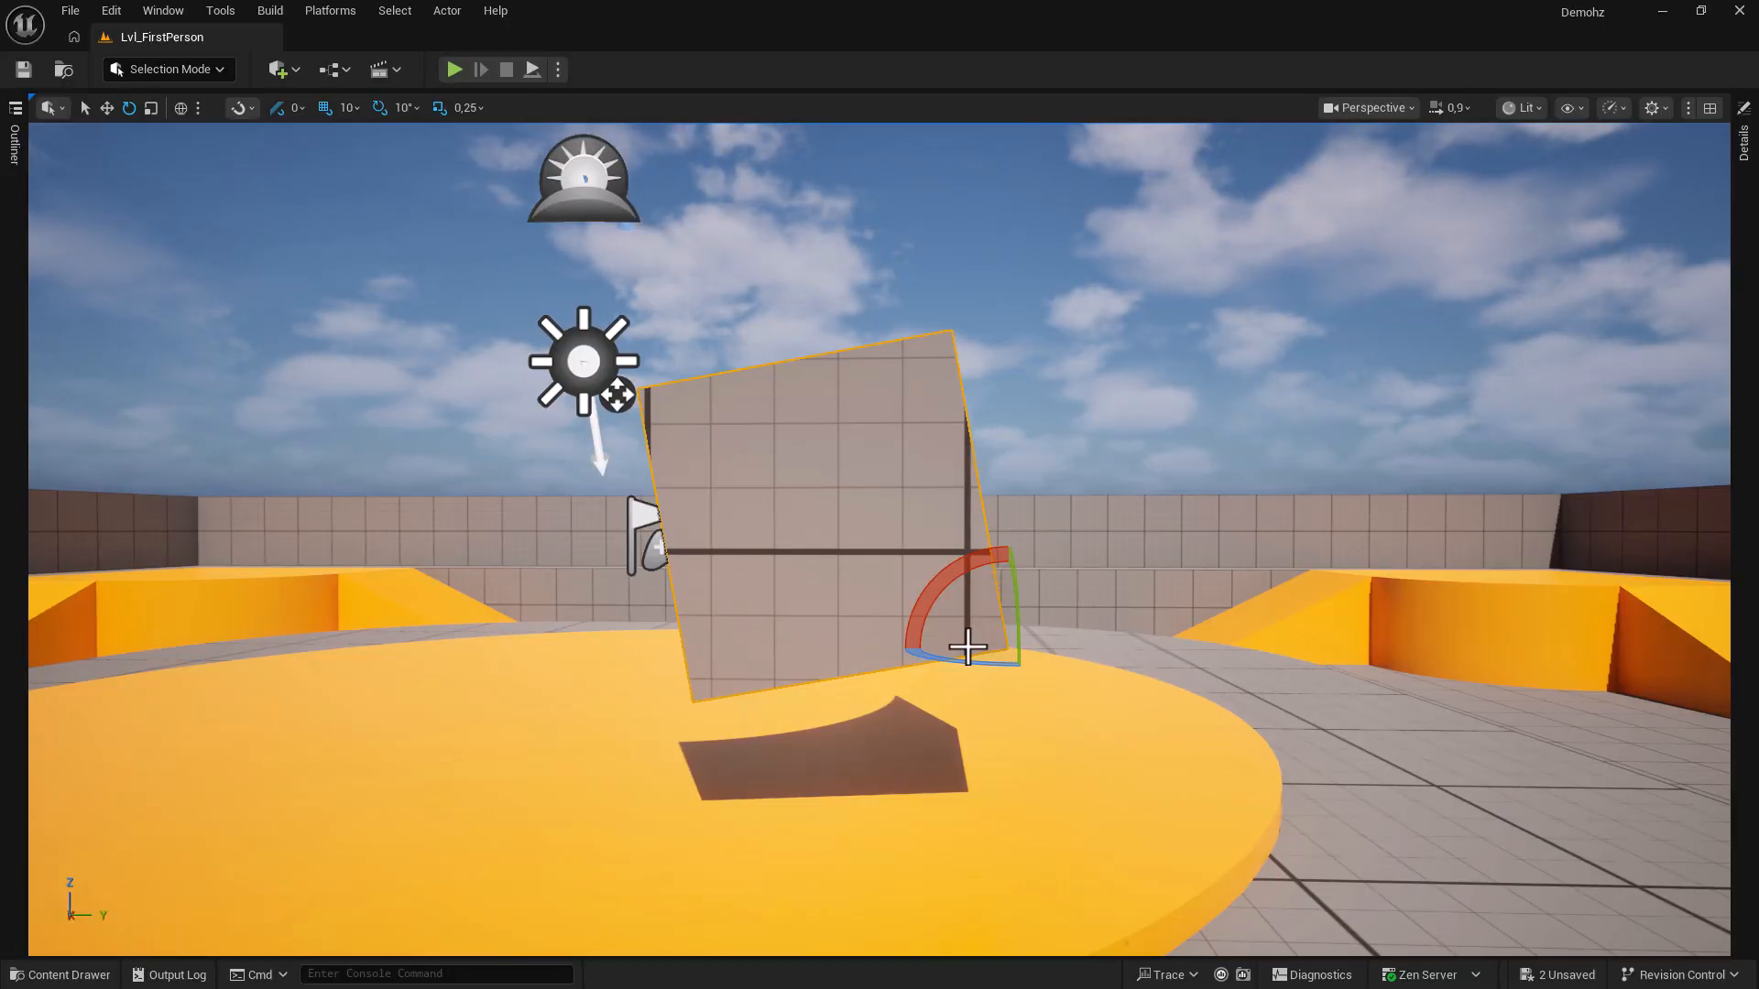
key("w")
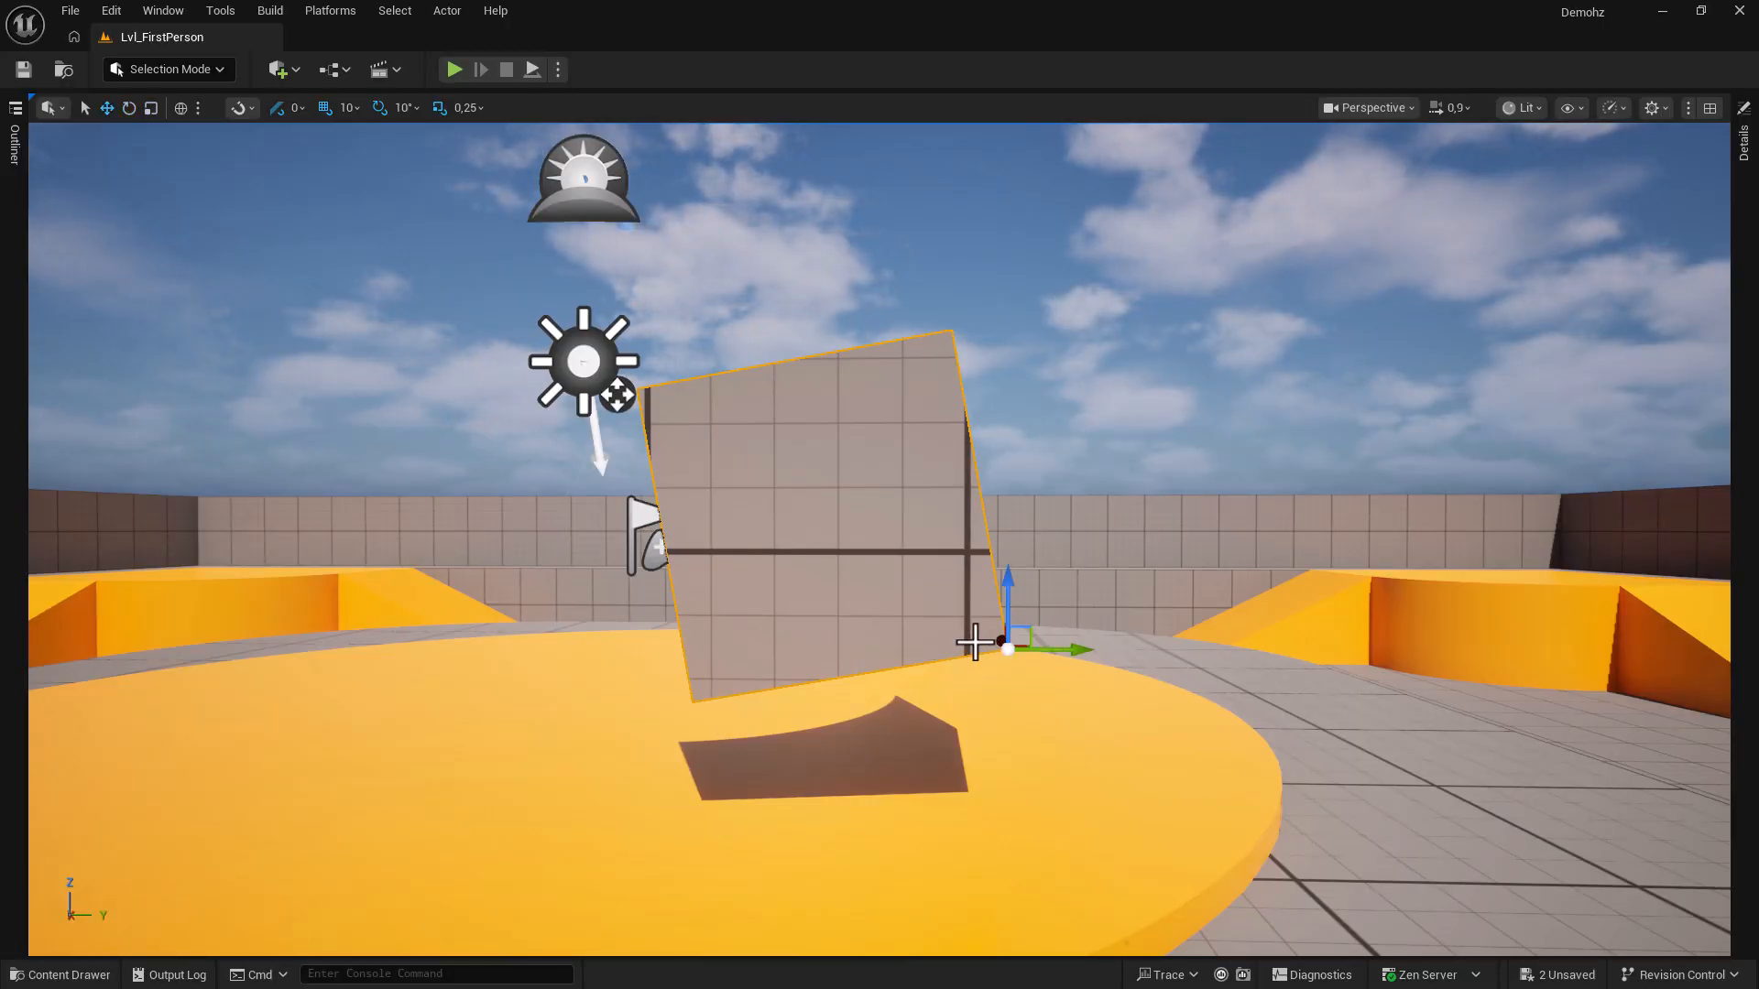
key("End")
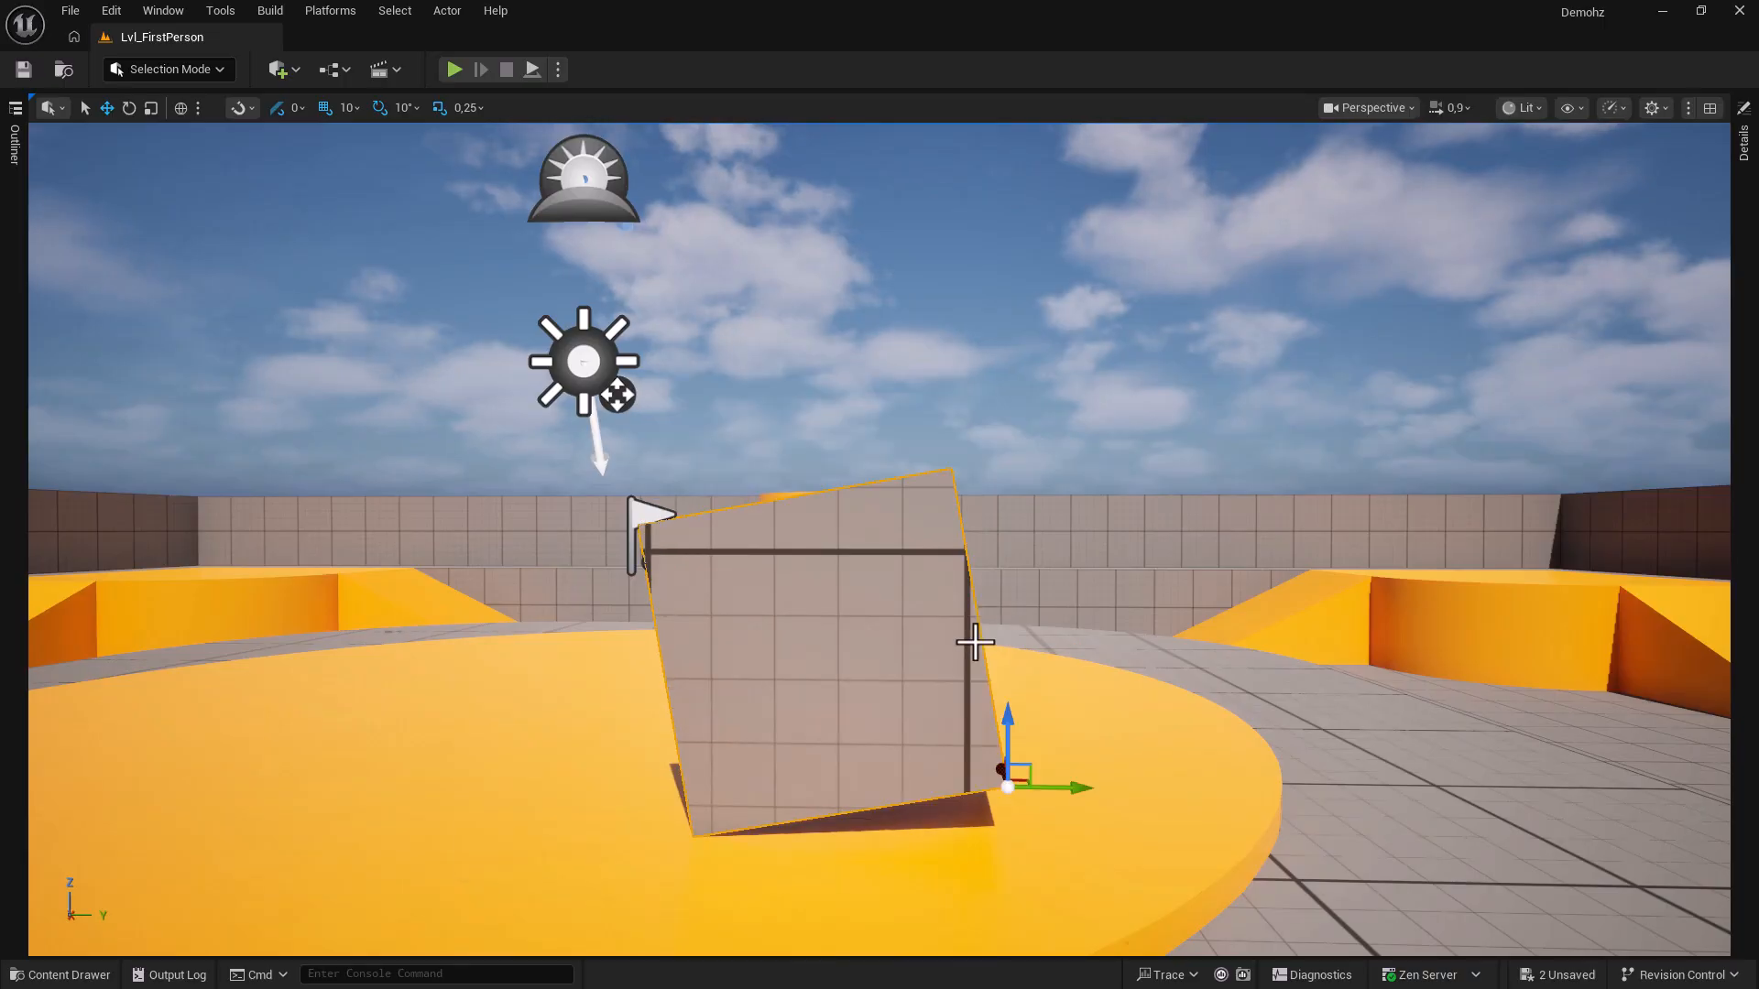
key("ctrl+z")
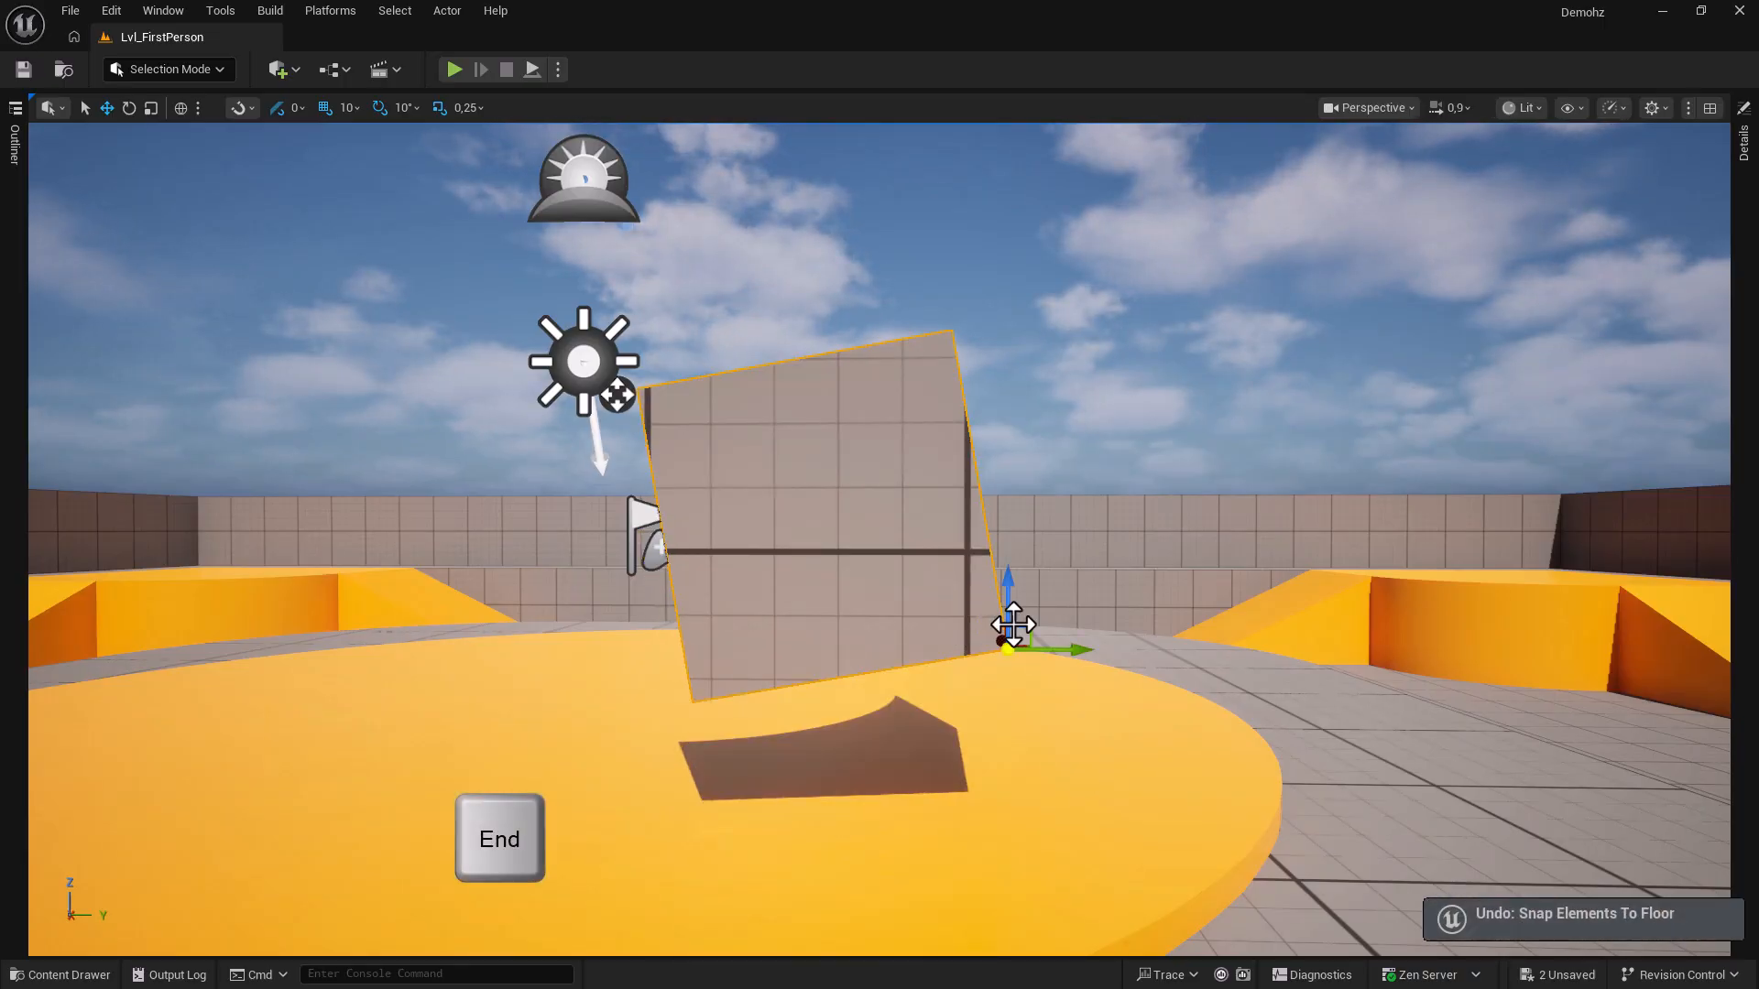
left_click_drag(1115, 699, 1051, 715, "alt")
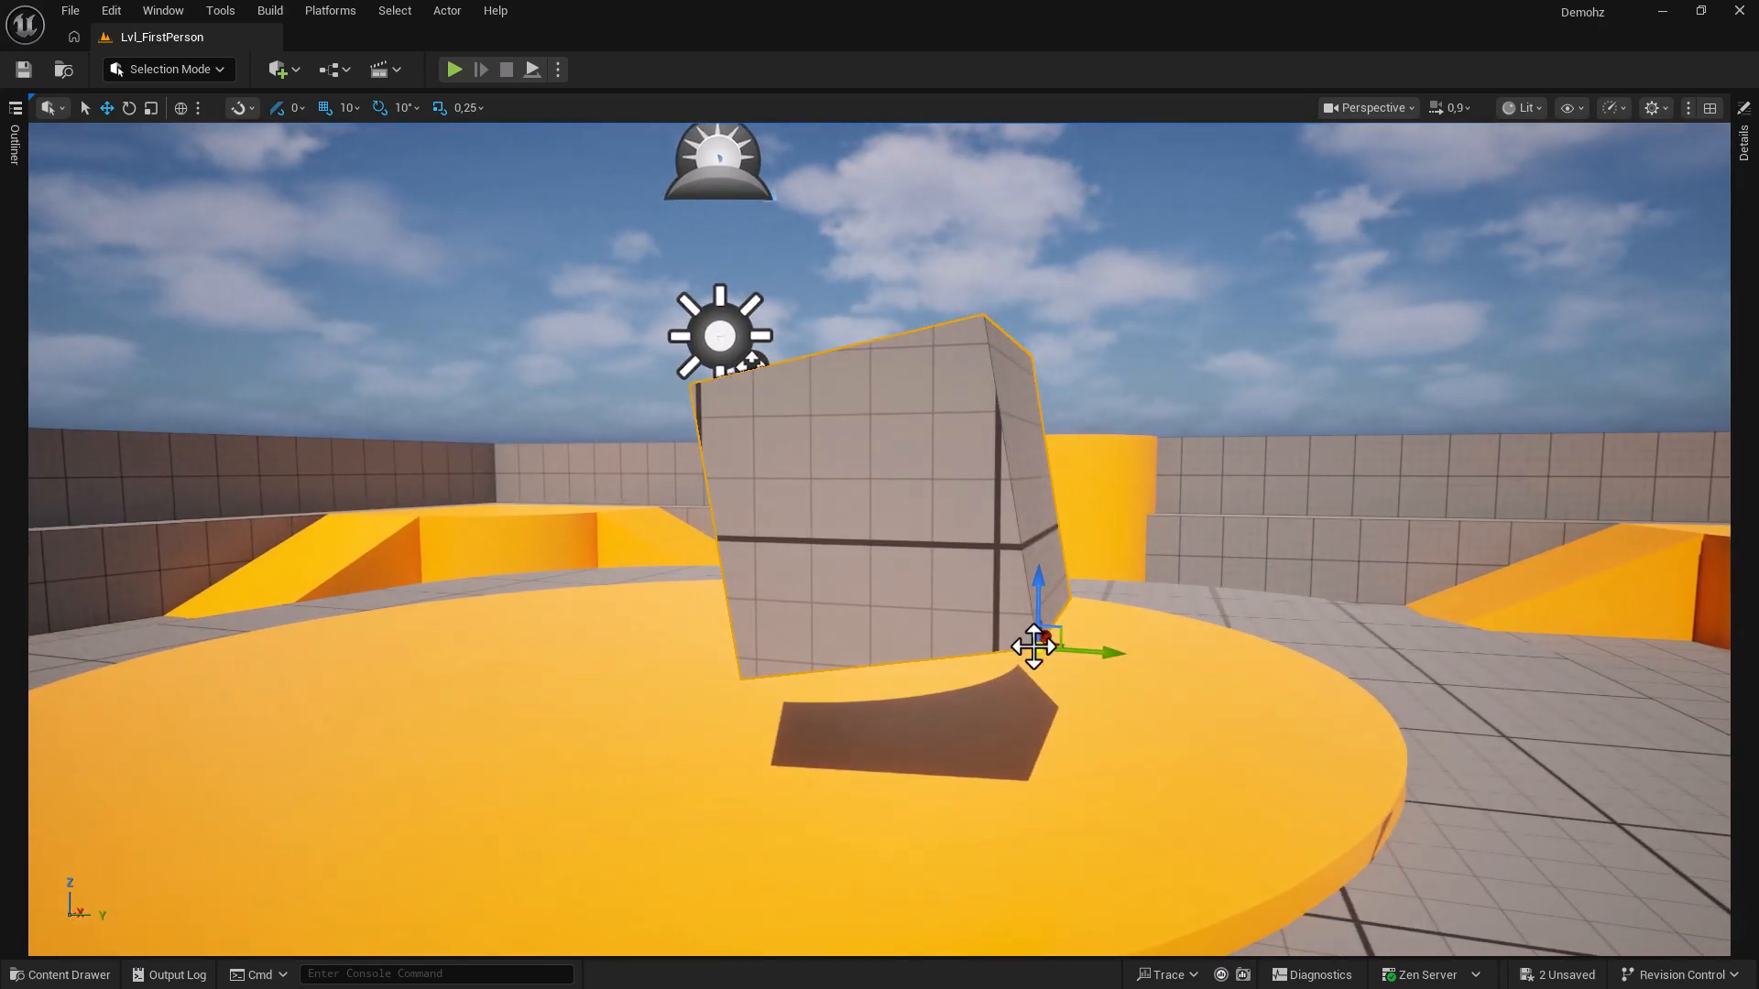
left_click_drag(1035, 646, 1027, 746)
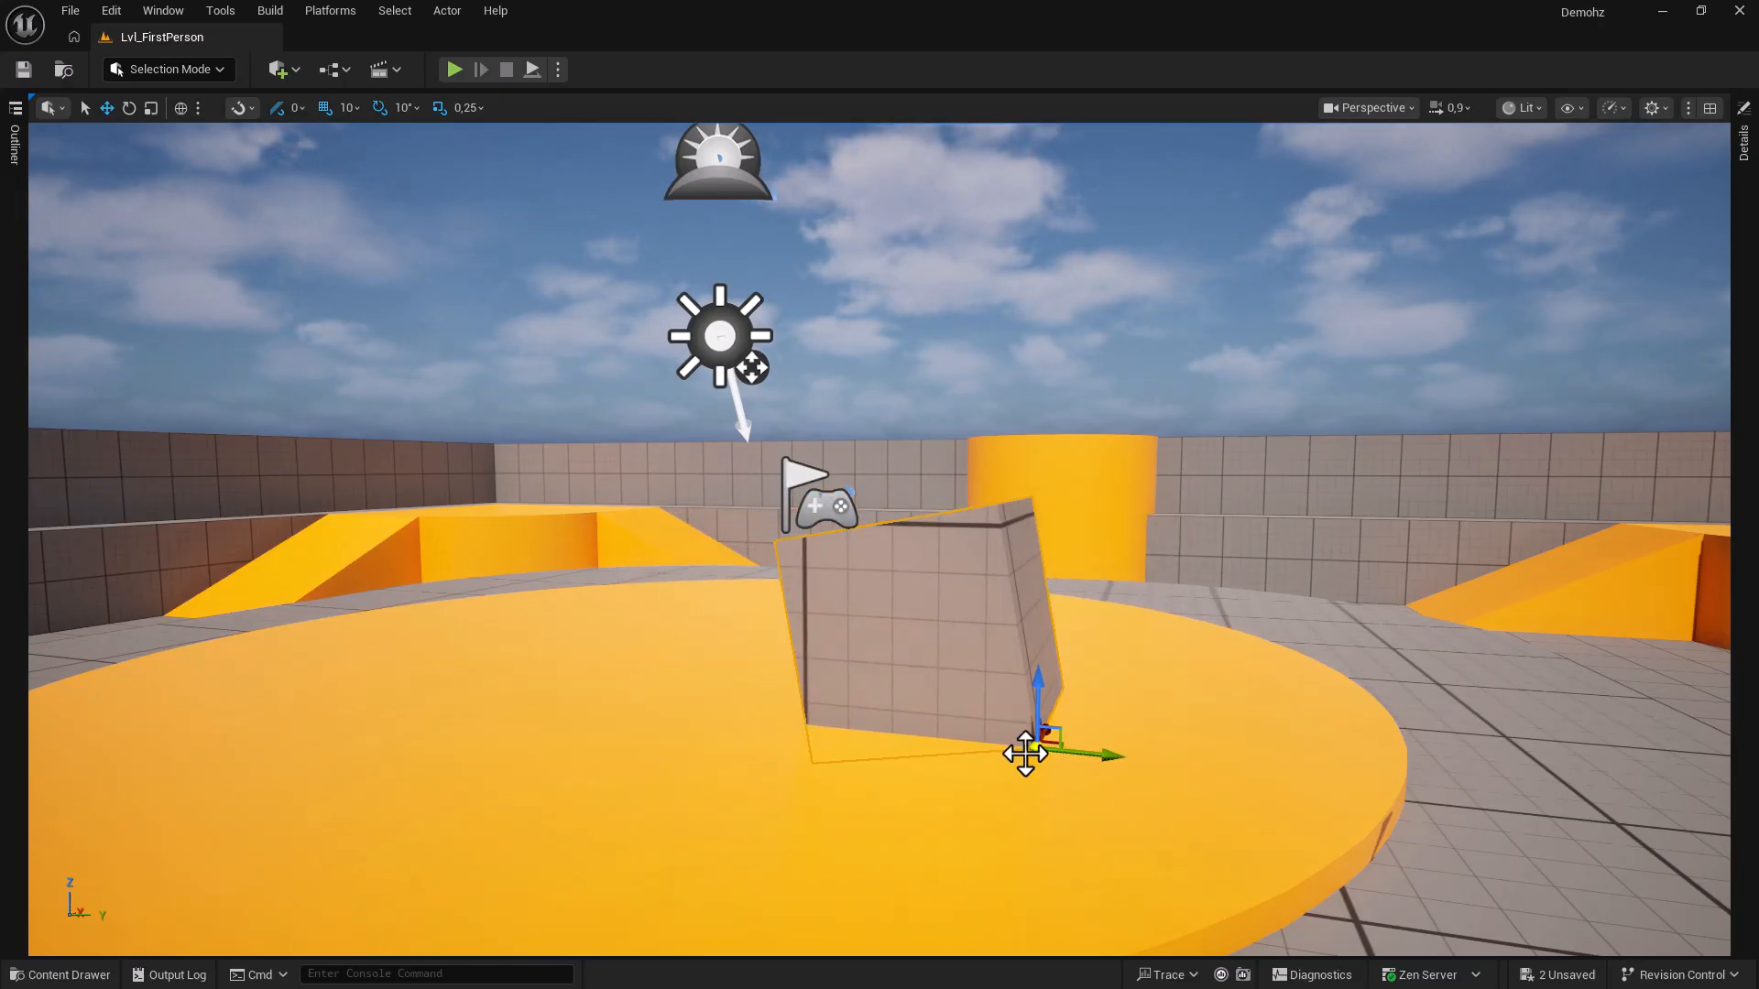
key("ctrl+z")
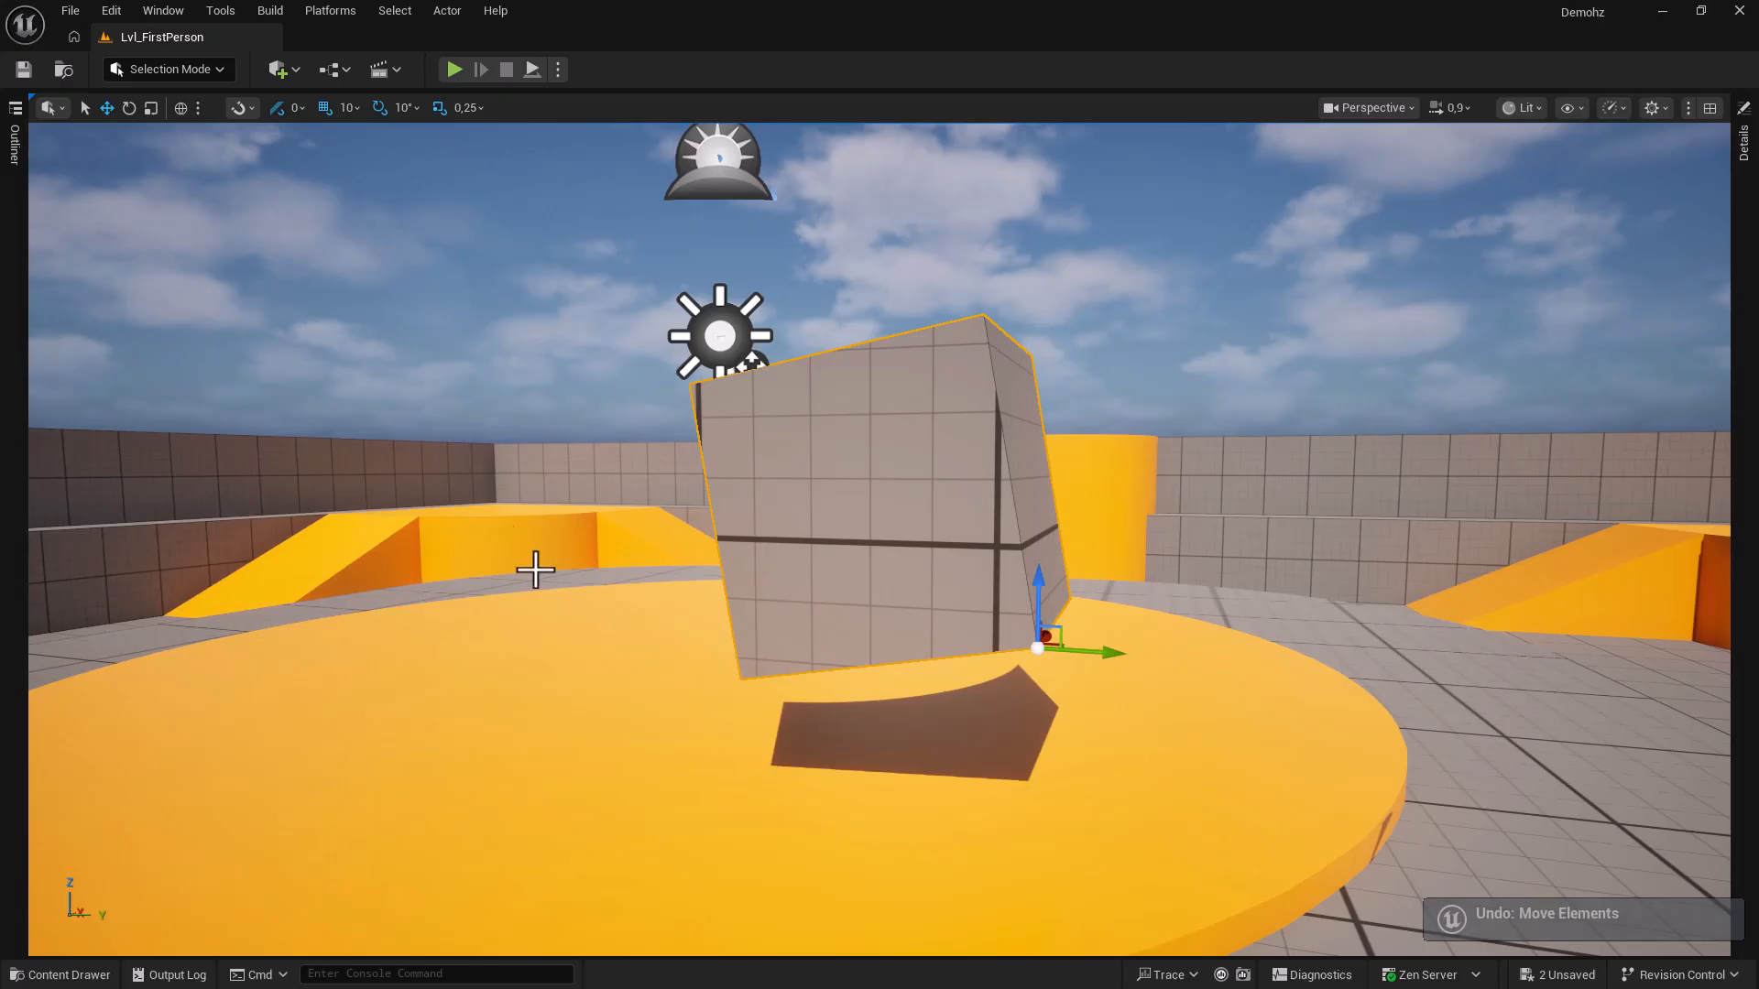
Enable Rotate to Surface Normal and slide the cube onto the floor so it stands upright.
left_click(287, 108)
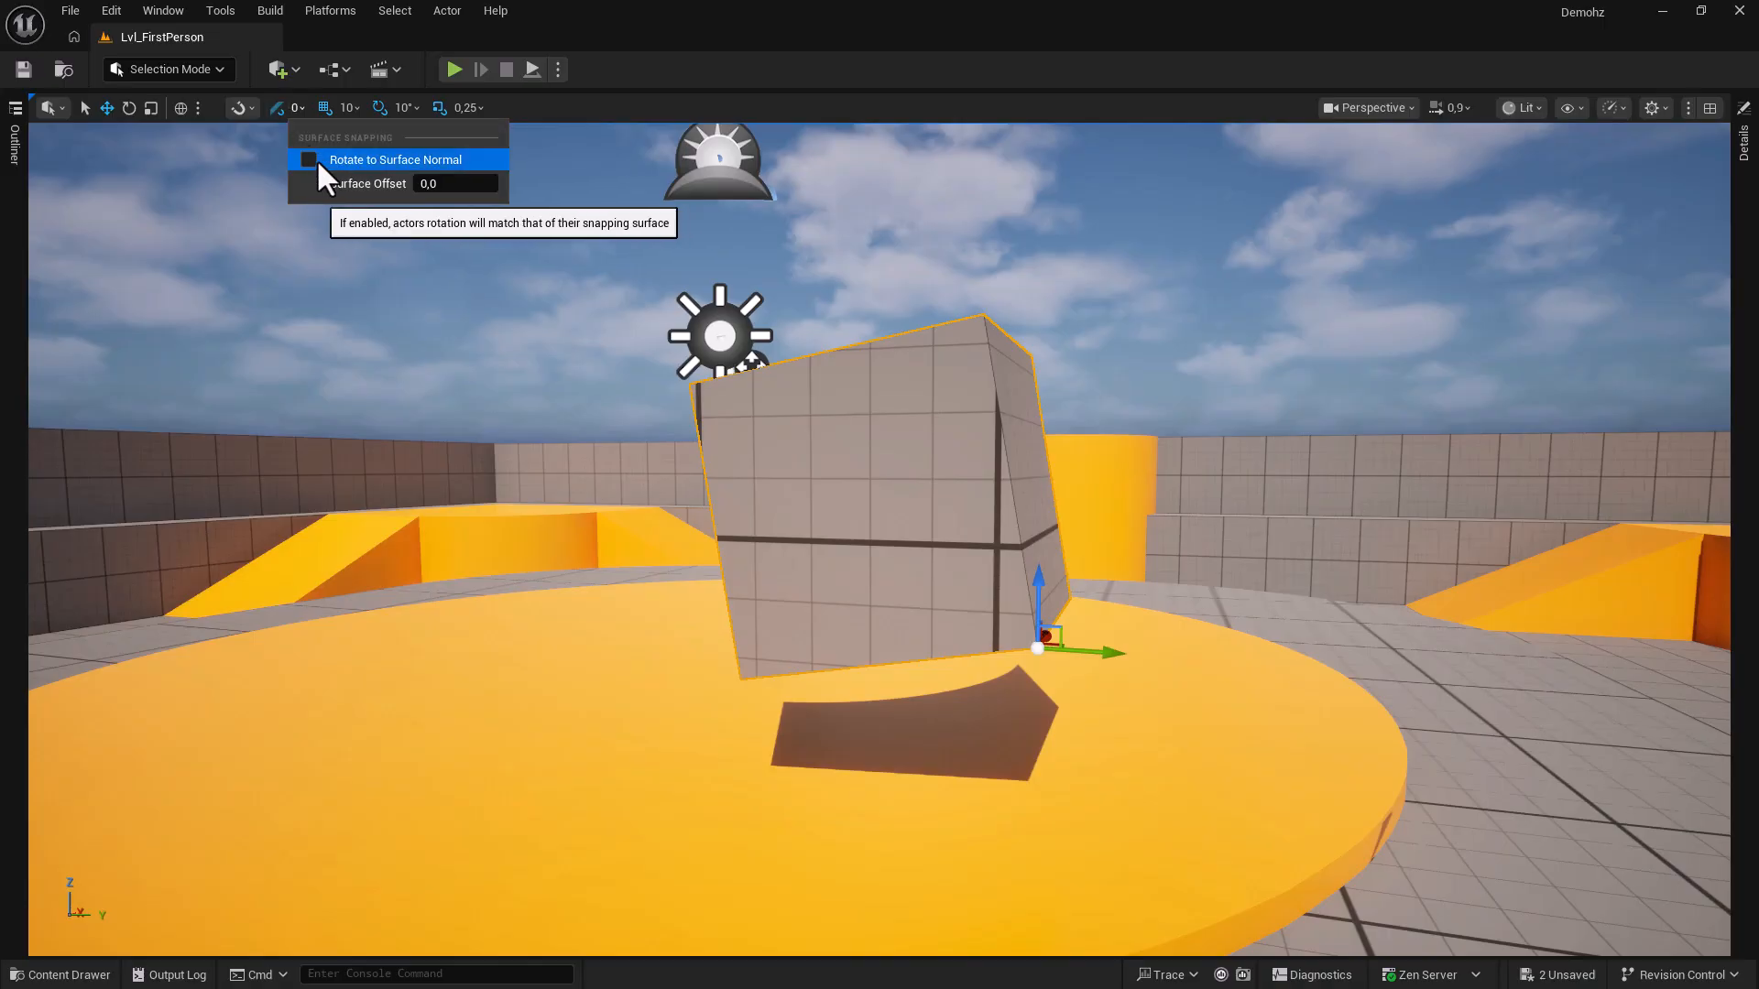
left_click(309, 159)
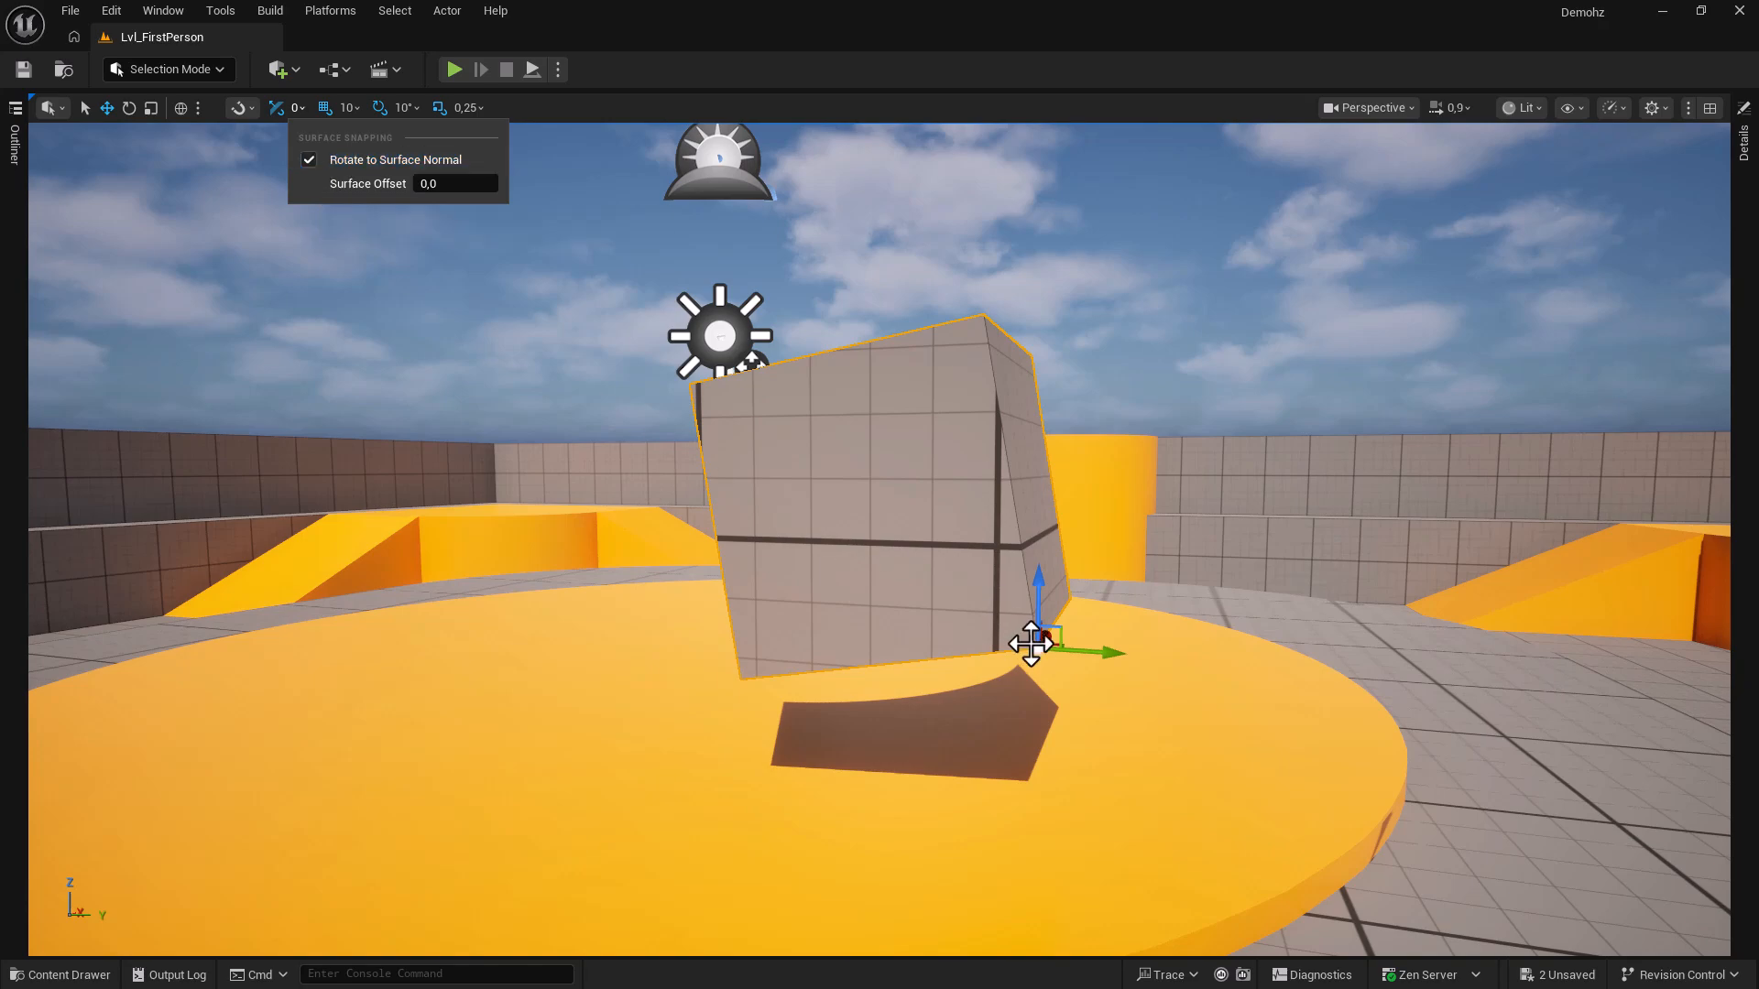
left_click_drag(1037, 646, 1010, 586)
Set the surface snapping Surface Offset to 70 and slide the cube across the floor.
left_click(296, 108)
left_click(455, 183)
type("70")
key("Return")
double_click(436, 183)
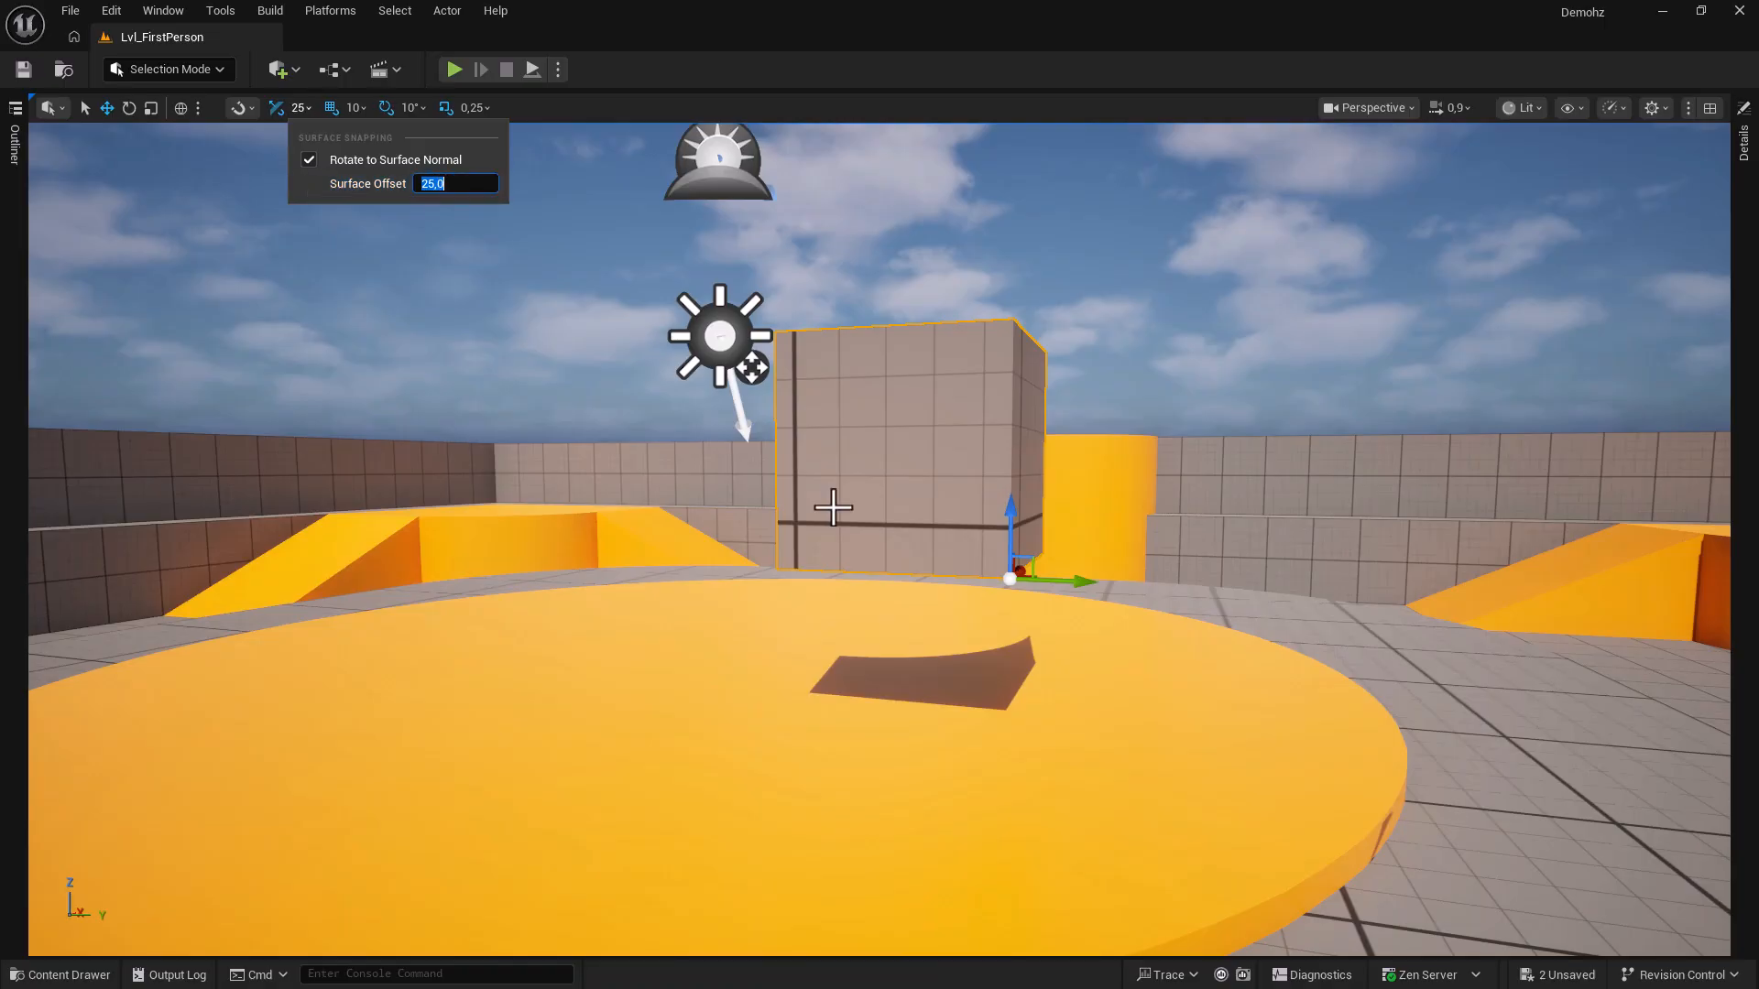
left_click_drag(1005, 581, 886, 738)
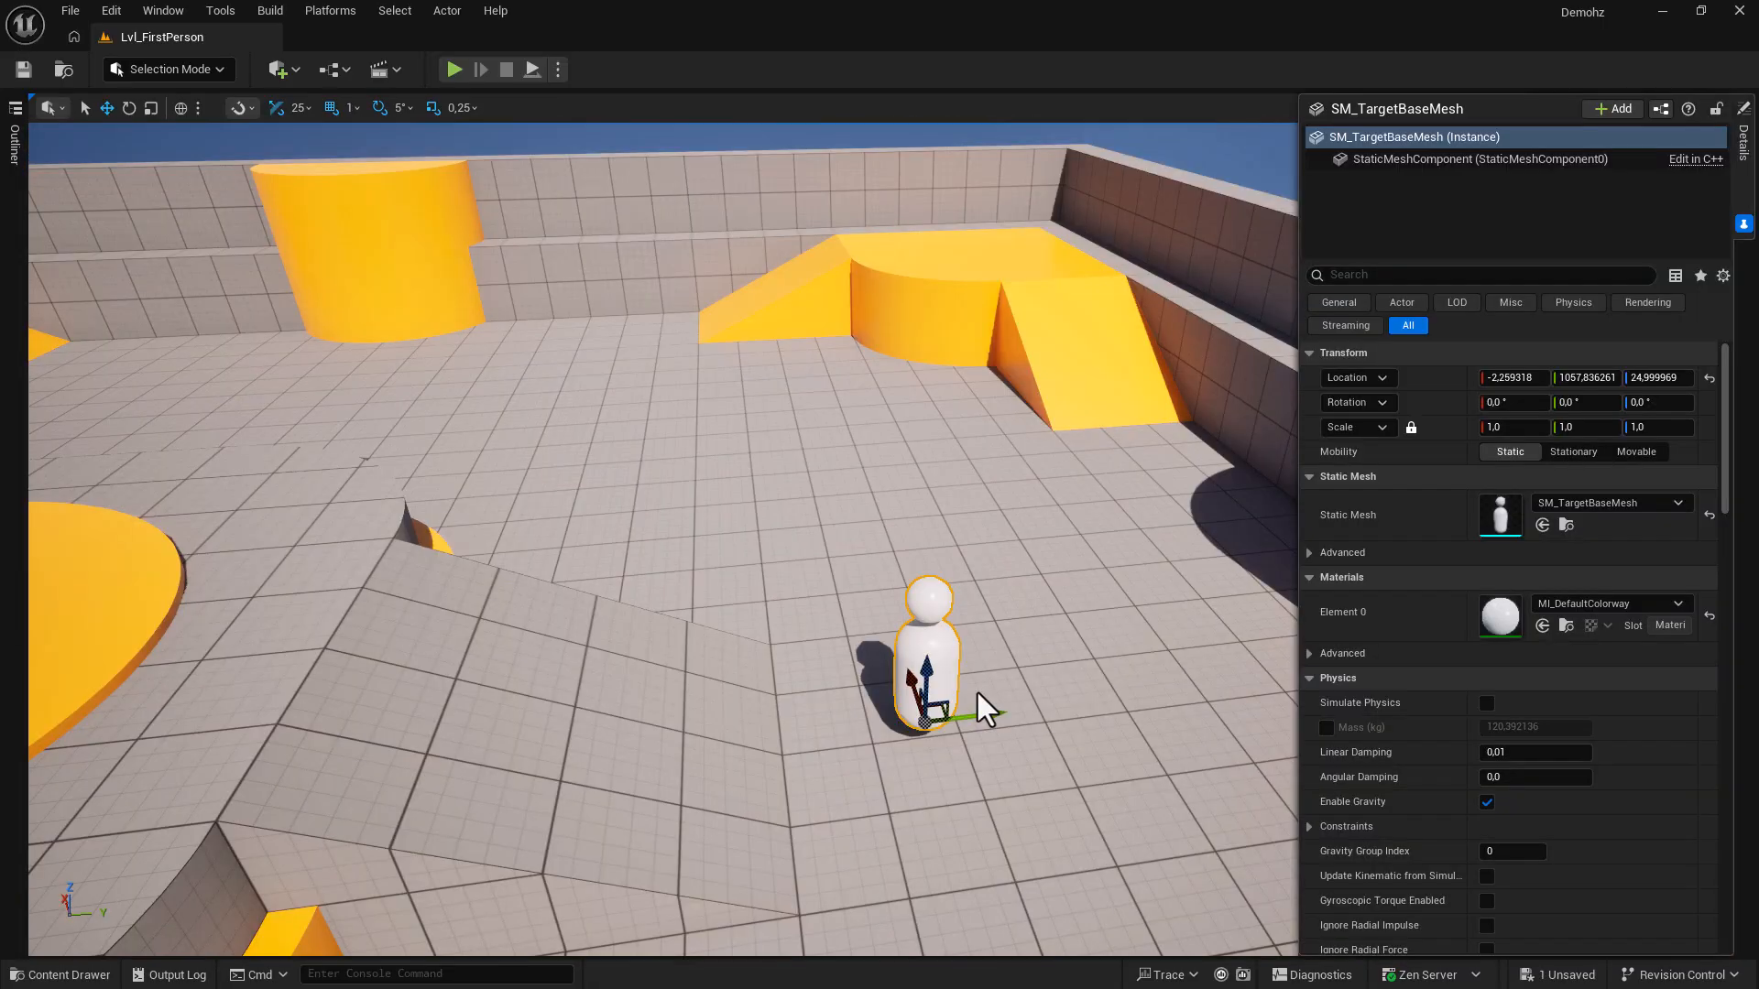
Drop the capsule onto the slope so it tilts to match, then fly toward the logo.
left_click_drag(977, 701, 219, 495)
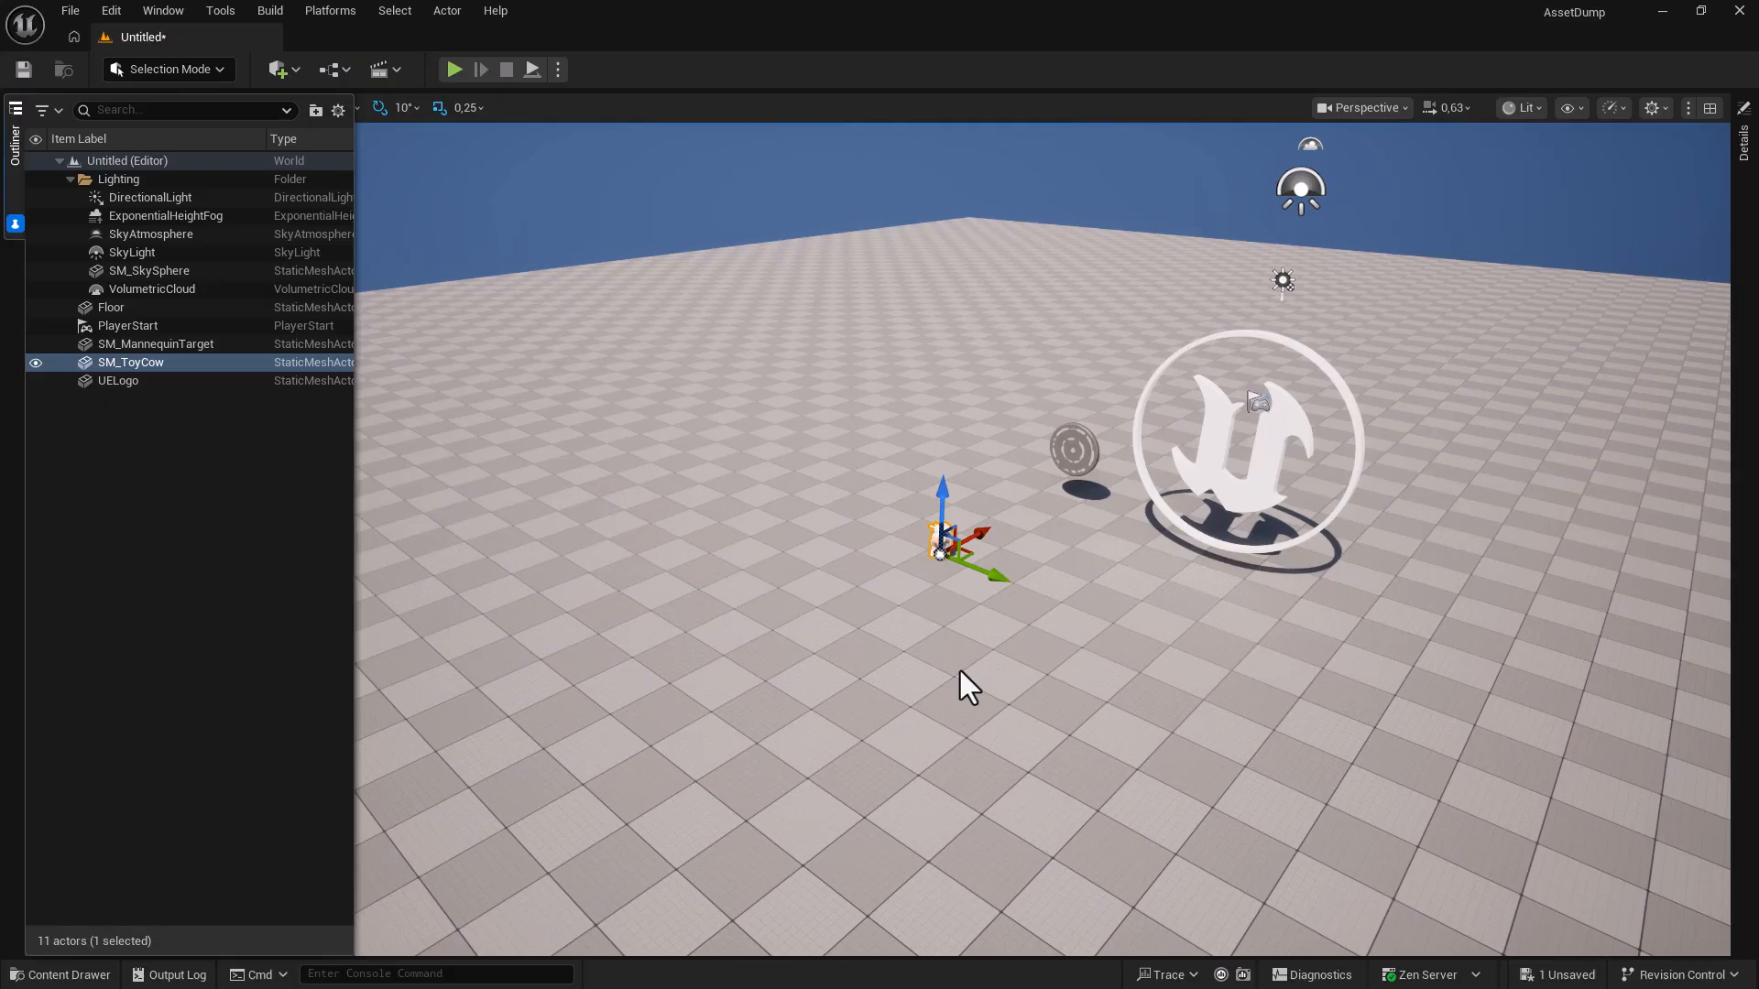
mouse_move(960, 670)
right_mouse_down()
mouse_move(1145, 674)
mouse_move(962, 676)
mouse_move(1127, 673)
mouse_move(962, 669)
mouse_move(958, 558)
mouse_move(989, 724)
mouse_move(961, 691)
mouse_move(985, 652)
right_mouse_up()
key("w")
key("w")
Lower the viewport camera speed from 0,63 to 0,33.
key("s")
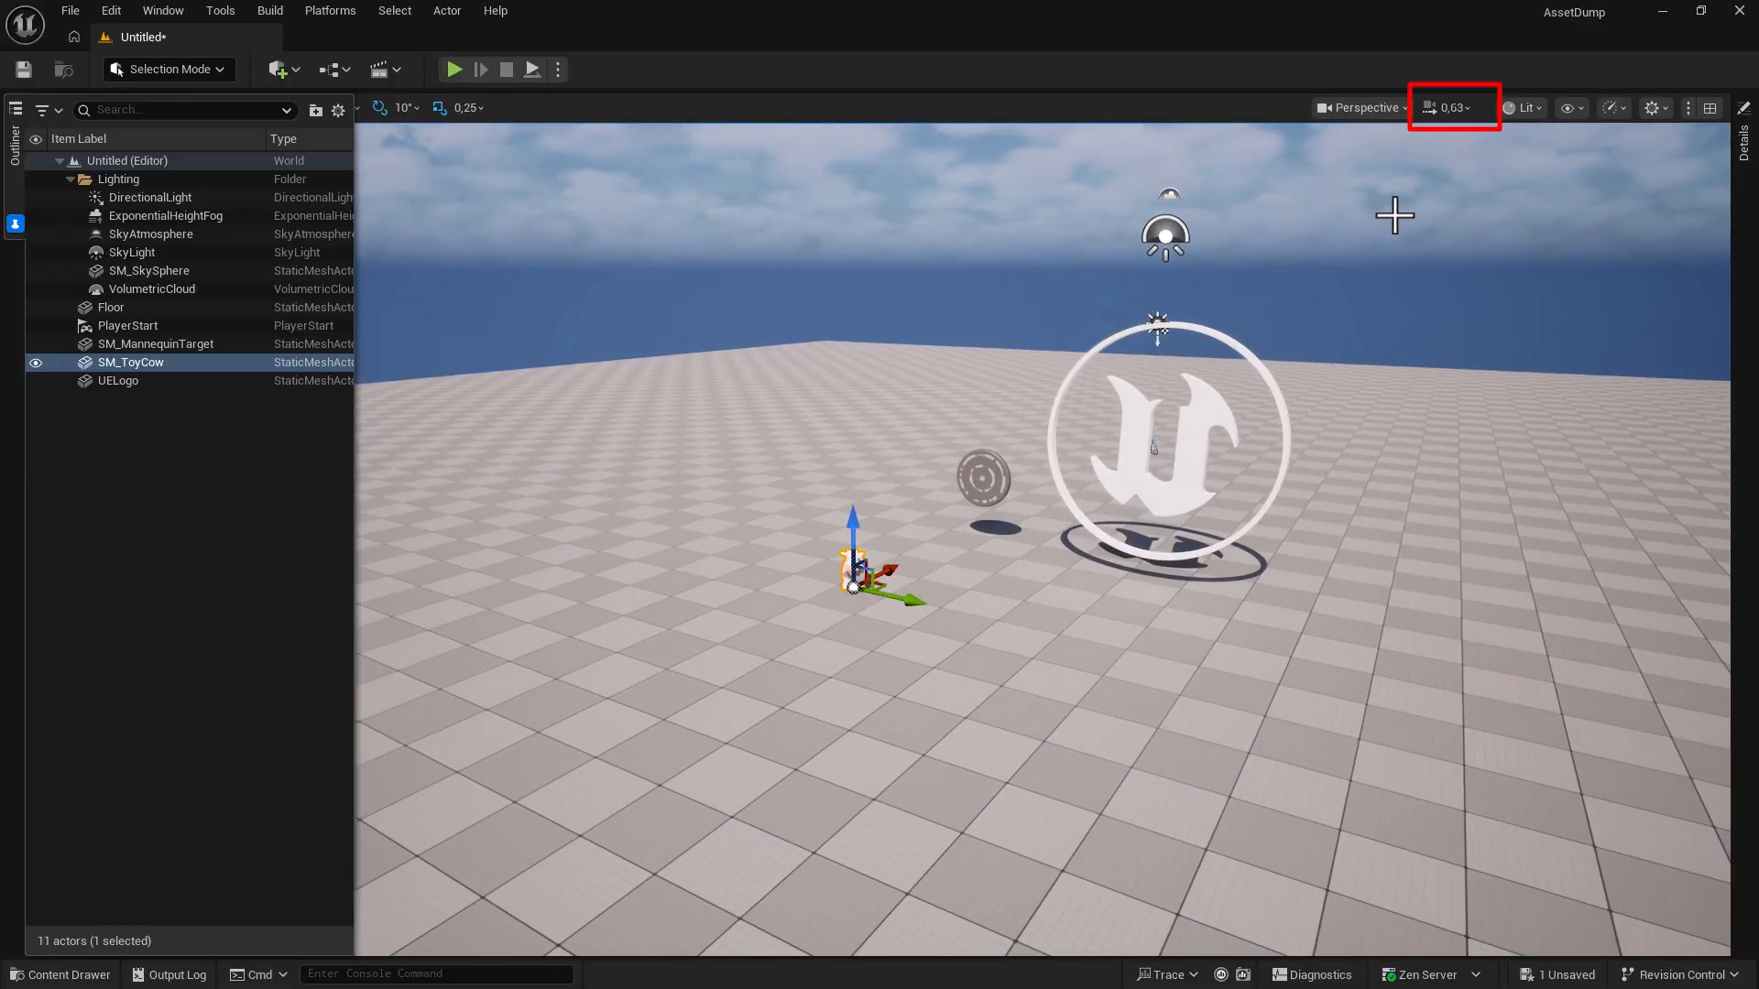
left_click(1454, 110)
left_click_drag(1402, 159, 1388, 160)
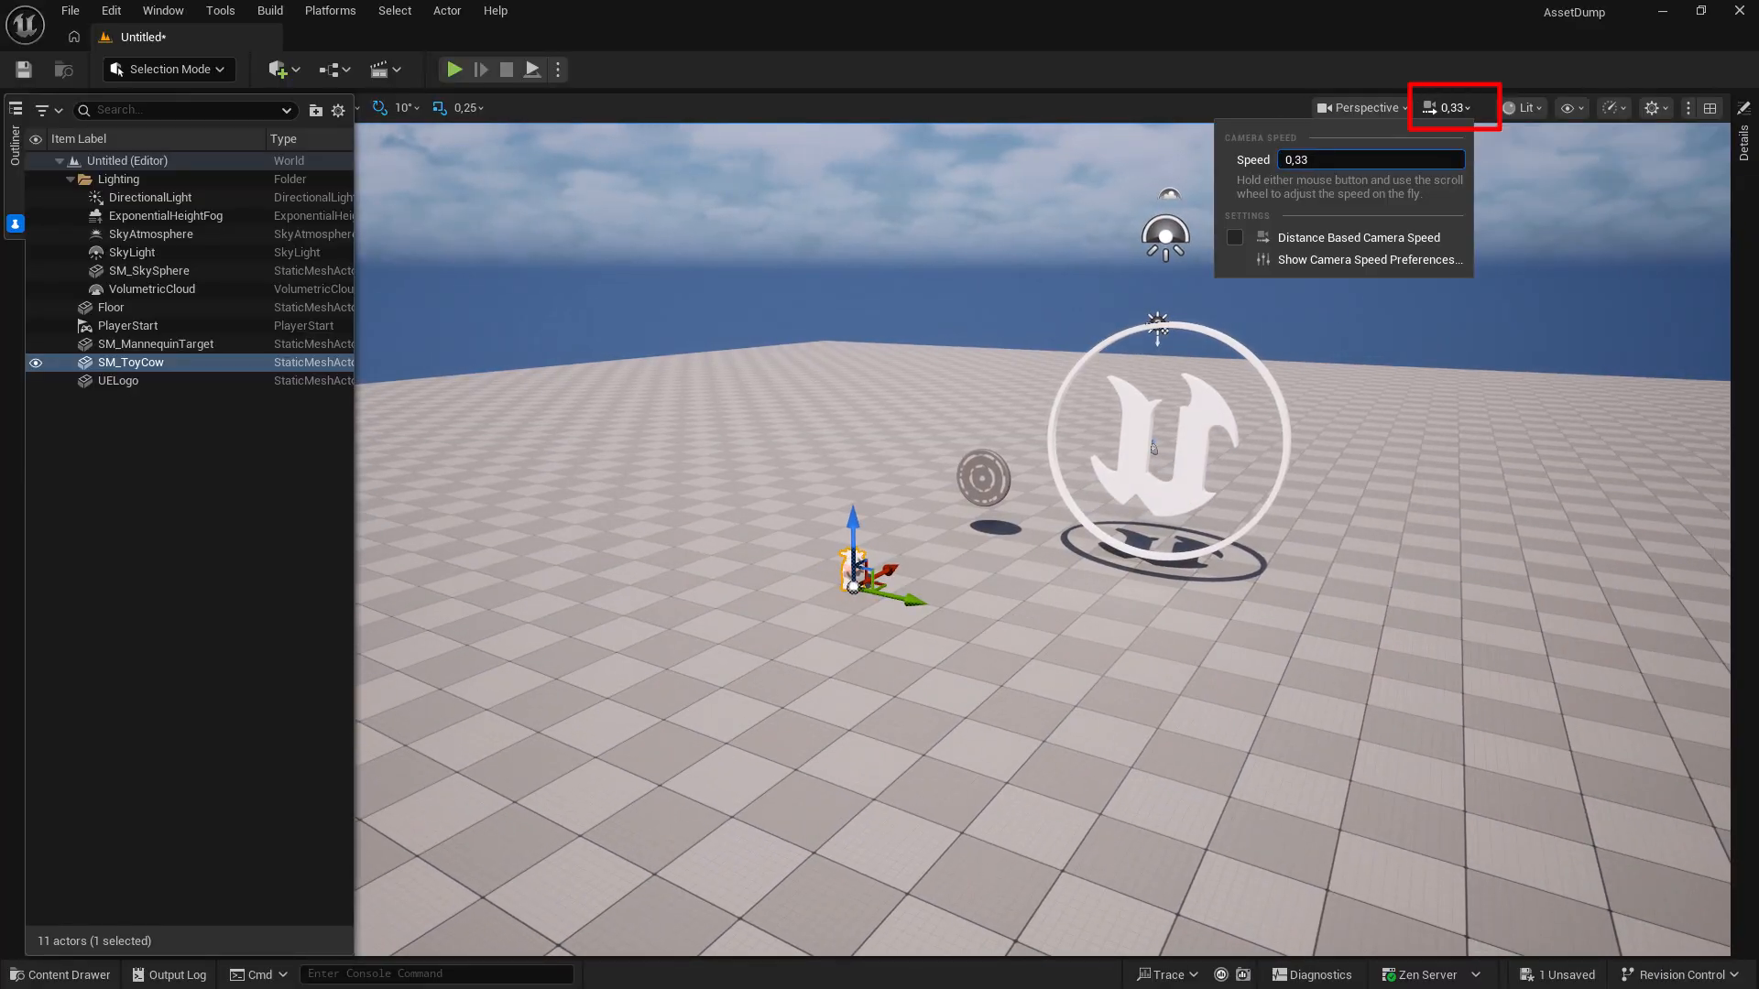
right_click_drag(951, 627, 967, 647)
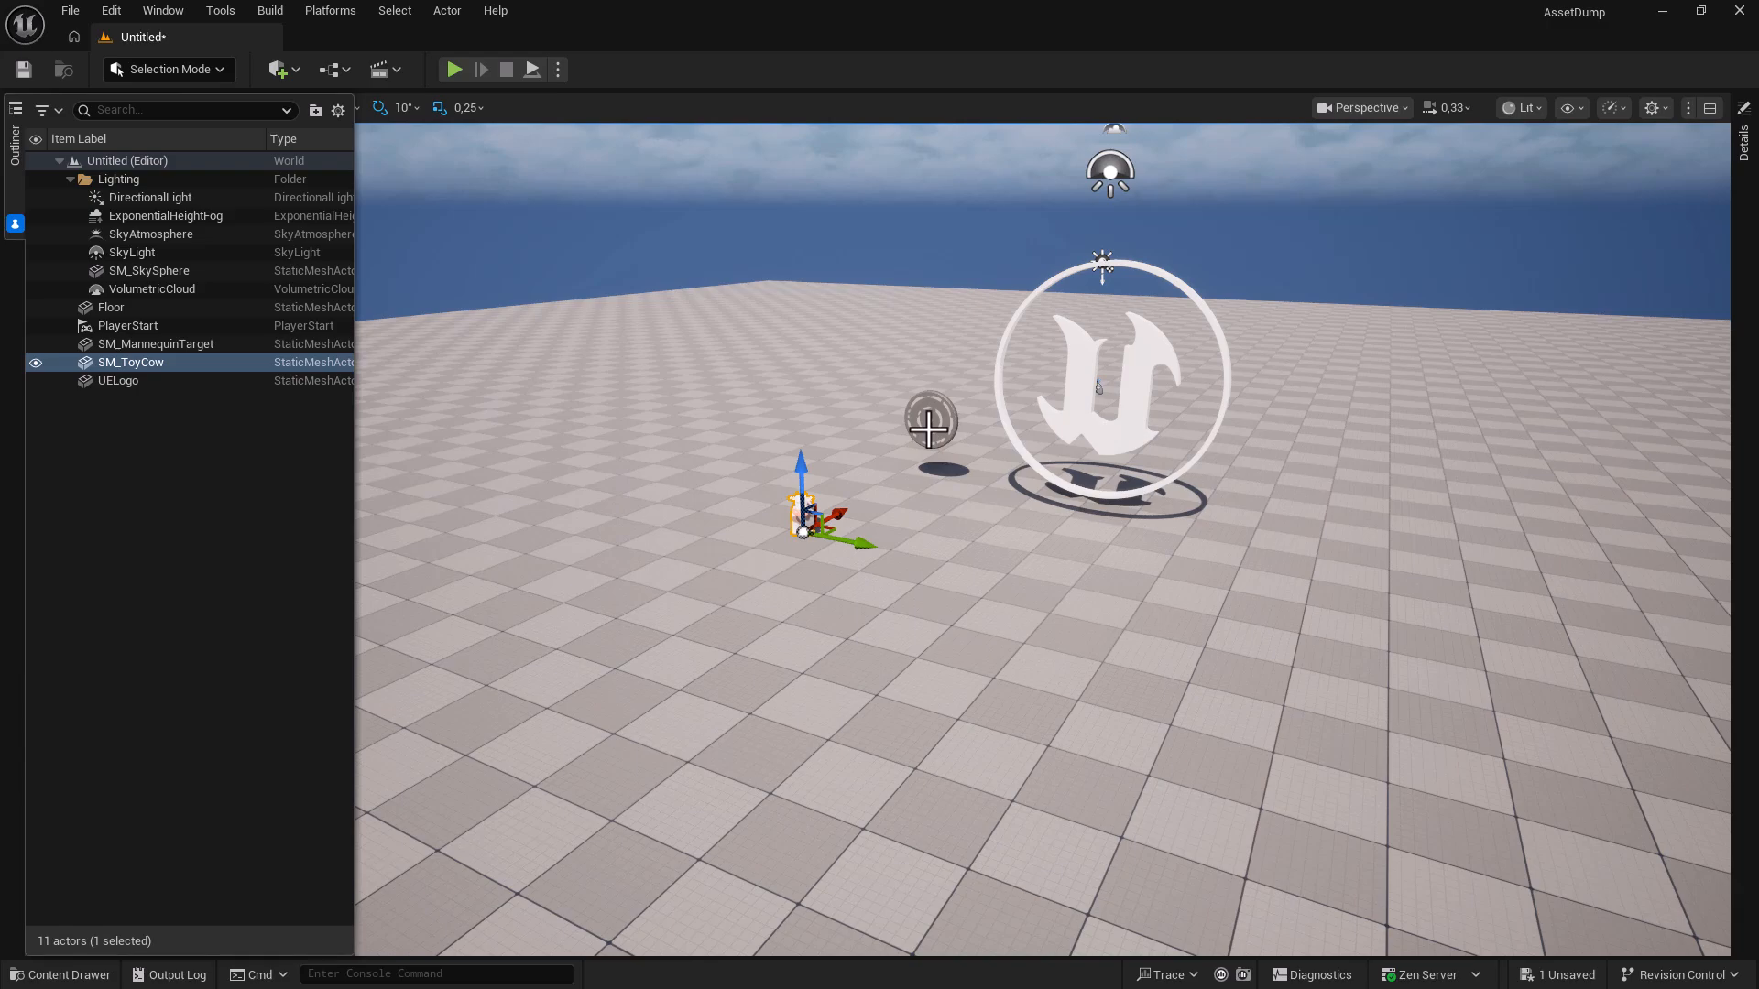
Frame the mannequin target with F, then double-click SM_ToyCow in the Outliner to fly to it.
key("Up")
key("f")
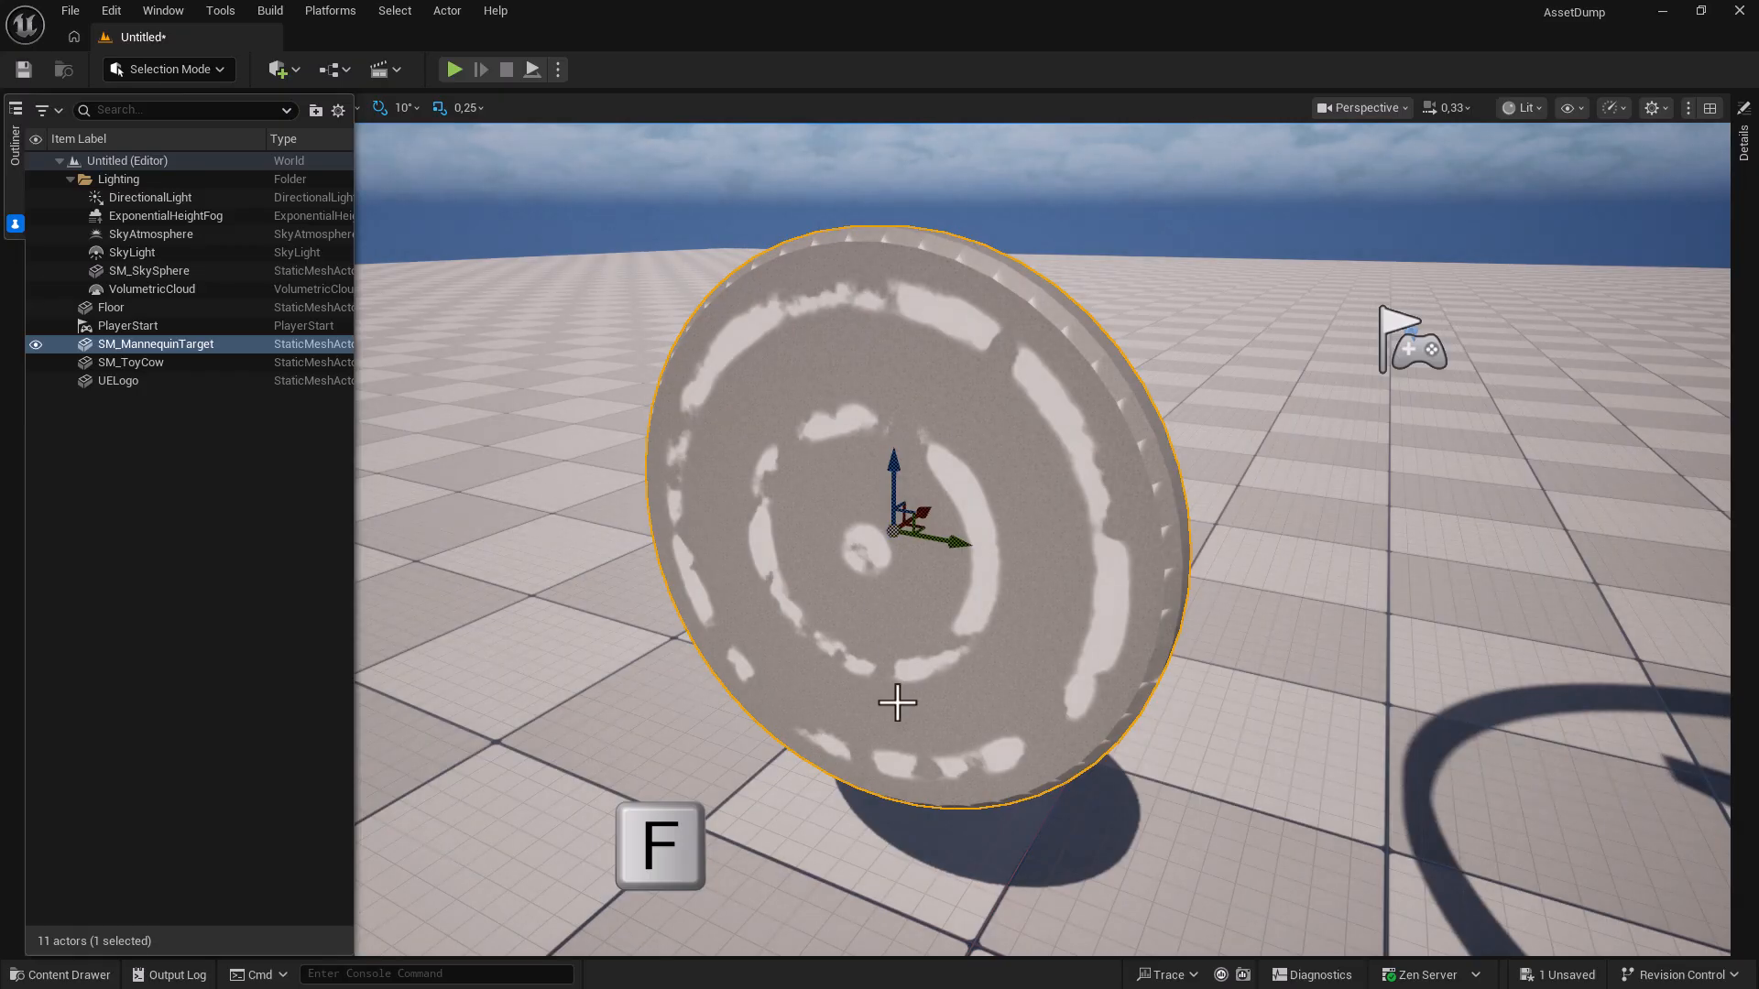
double_click(161, 361)
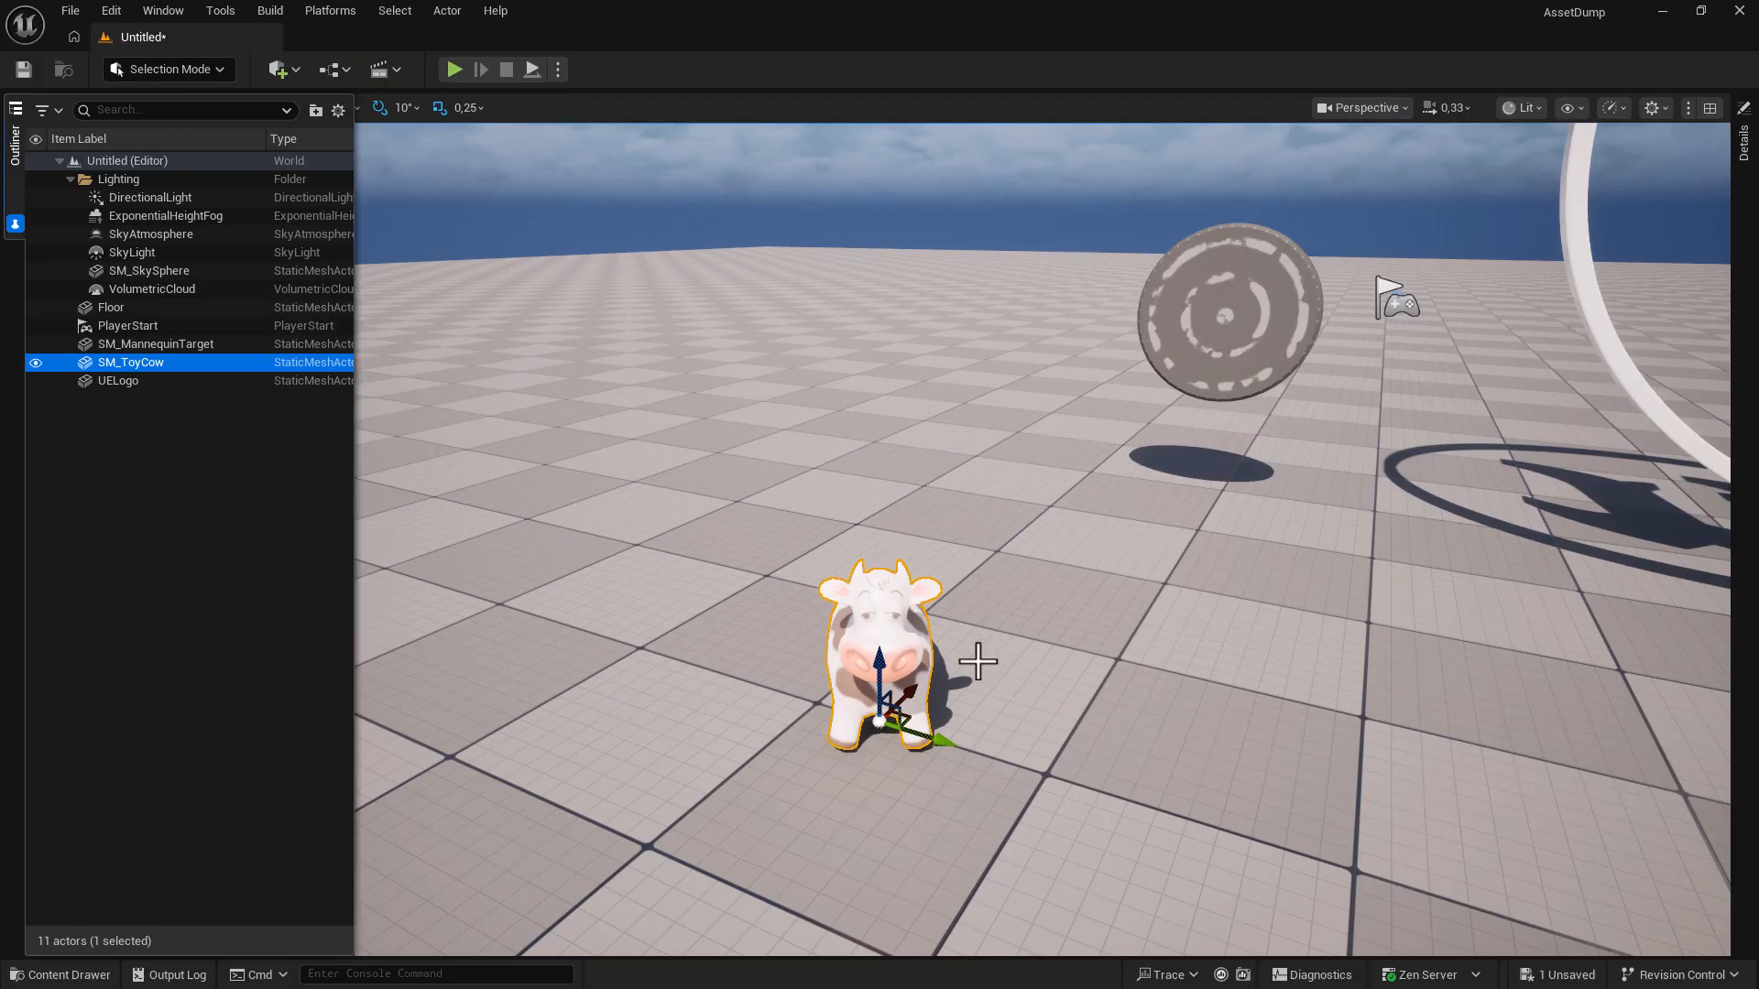
mouse_move(1018, 685)
right_mouse_down()
mouse_move(1004, 699)
mouse_move(1019, 686)
right_mouse_up()
key("s")
key("d")
key("w")
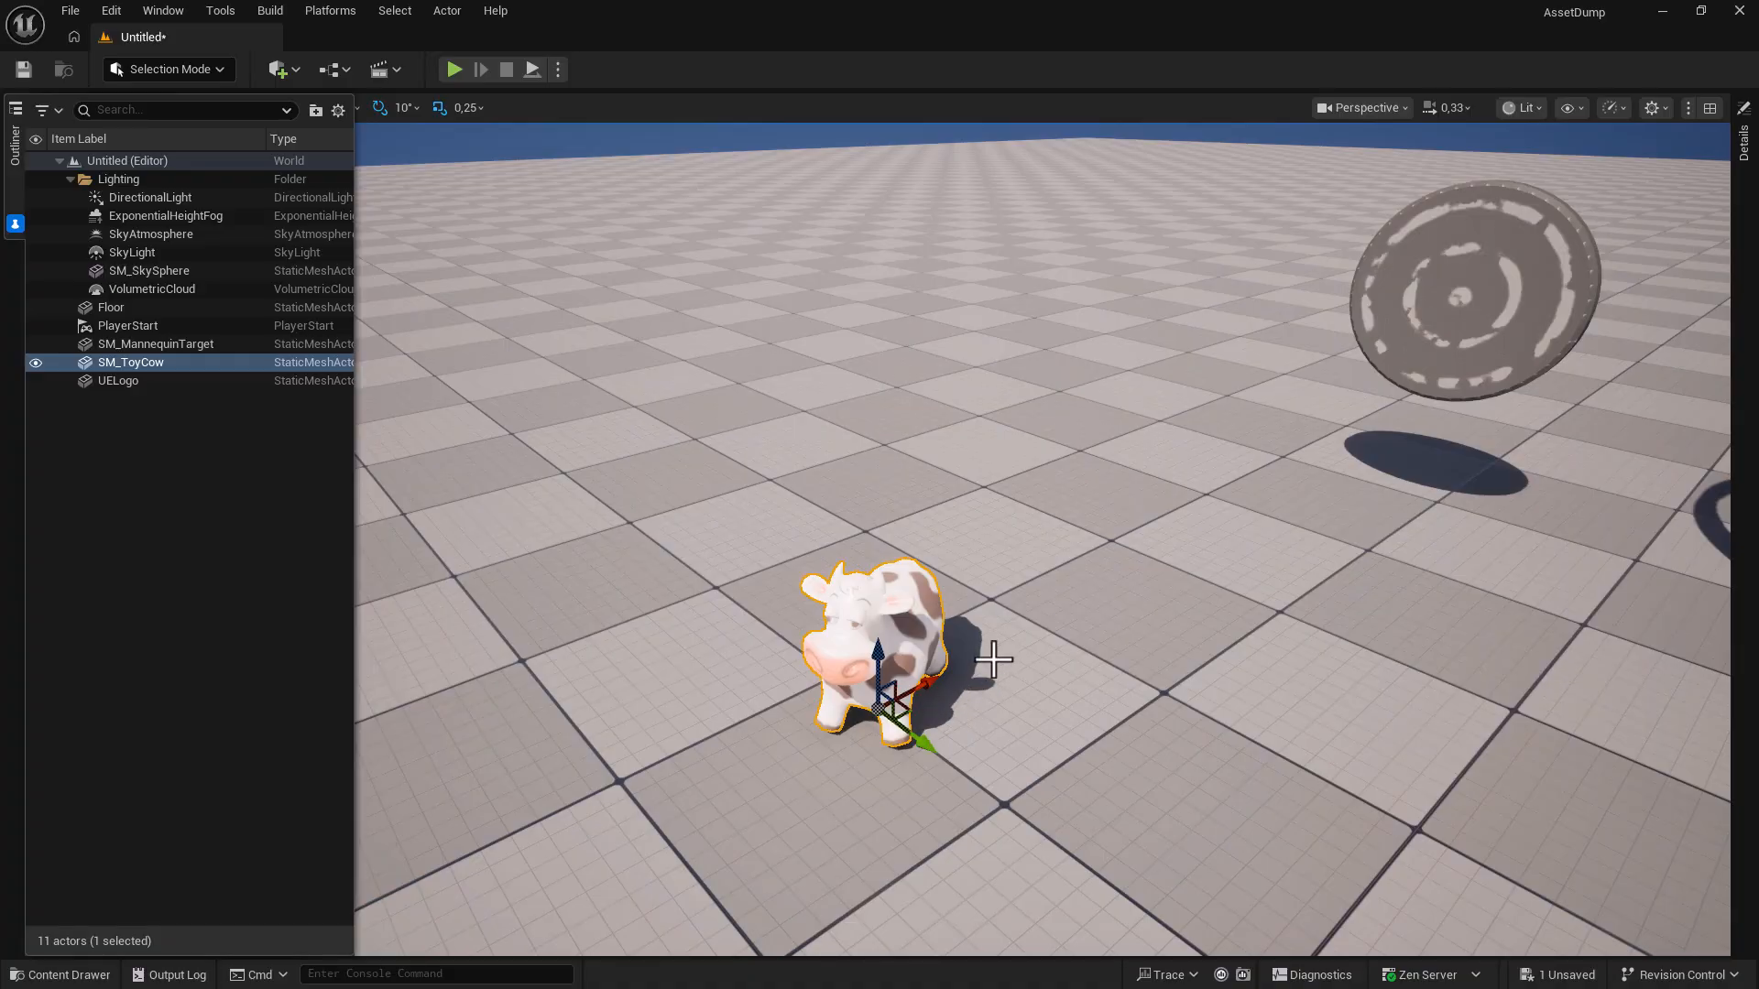
Orbit, dolly and pan around the cow with Alt+mouse drags, then orbit in the SM_ToyCow mesh editor.
left_click_drag(993, 658, 486, 591, "alt")
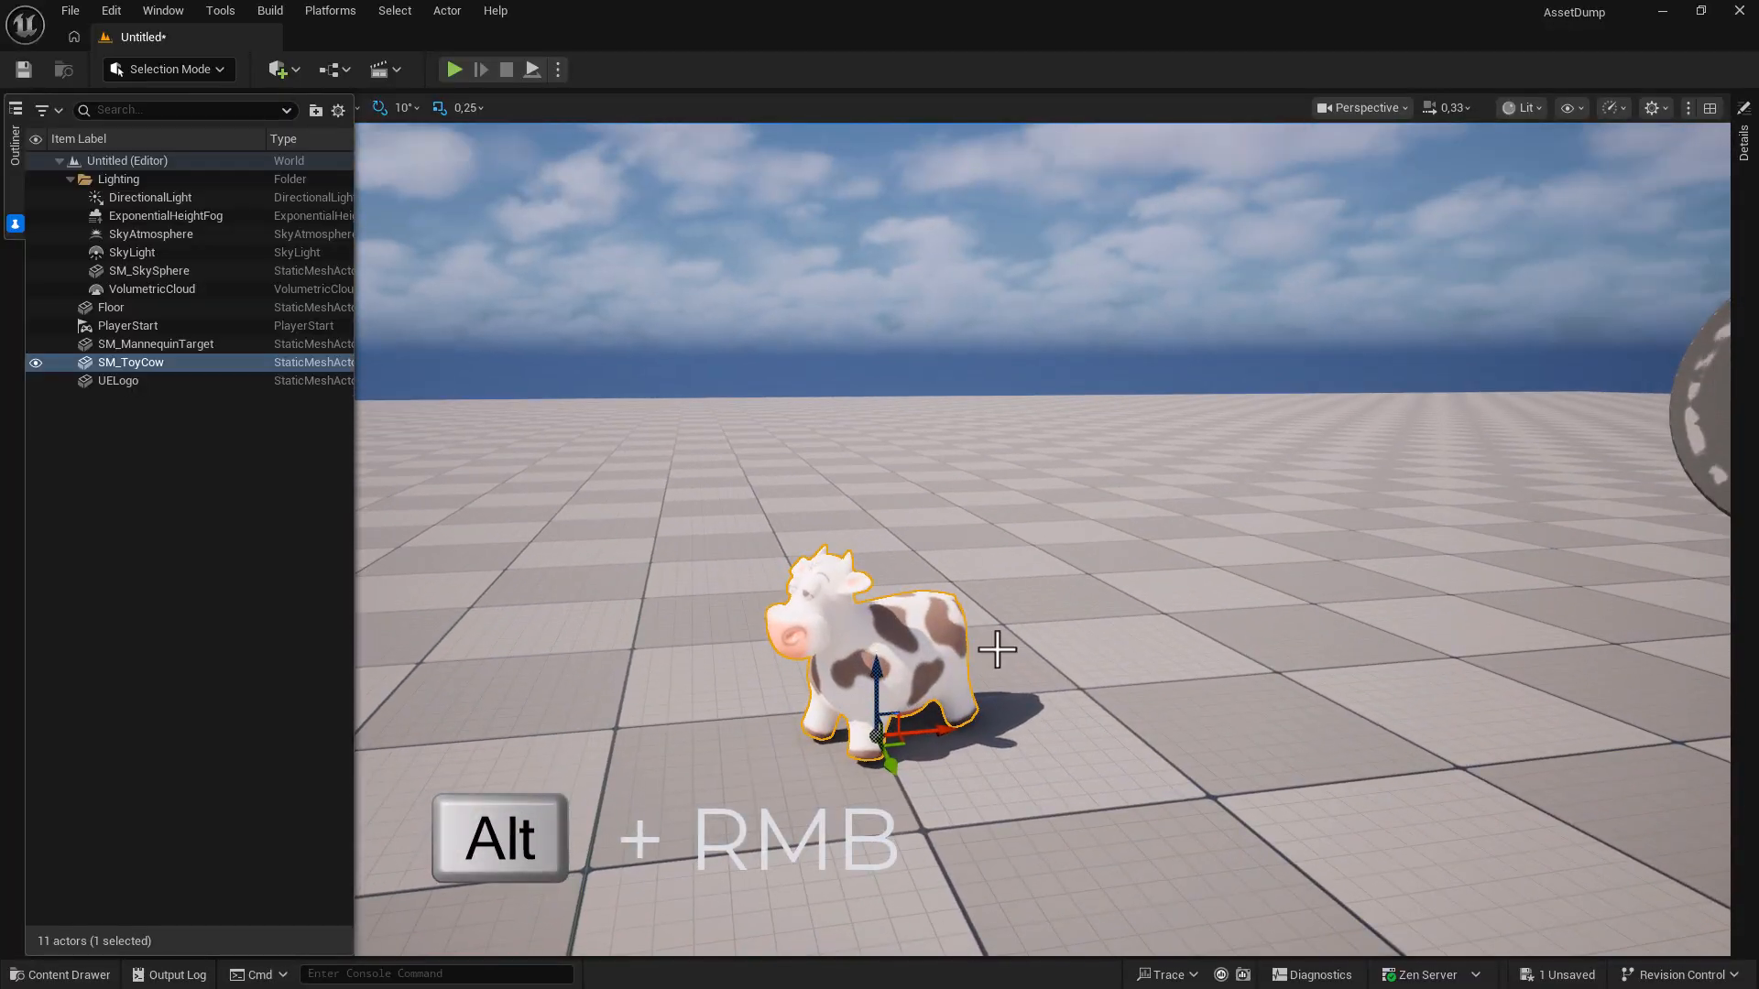
right_click_drag(486, 590, 540, 590, "alt")
right_click_drag(1040, 671, 999, 671, "alt")
left_click_drag(1040, 672, 1233, 674, "alt")
middle_click_drag(1025, 676, 1202, 438, "alt")
middle_click_drag(1029, 630, 931, 623, "alt")
right_click_drag(931, 623, 962, 632, "alt")
middle_click_drag(962, 632, 927, 672, "alt")
right_click_drag(947, 597, 1081, 606, "alt")
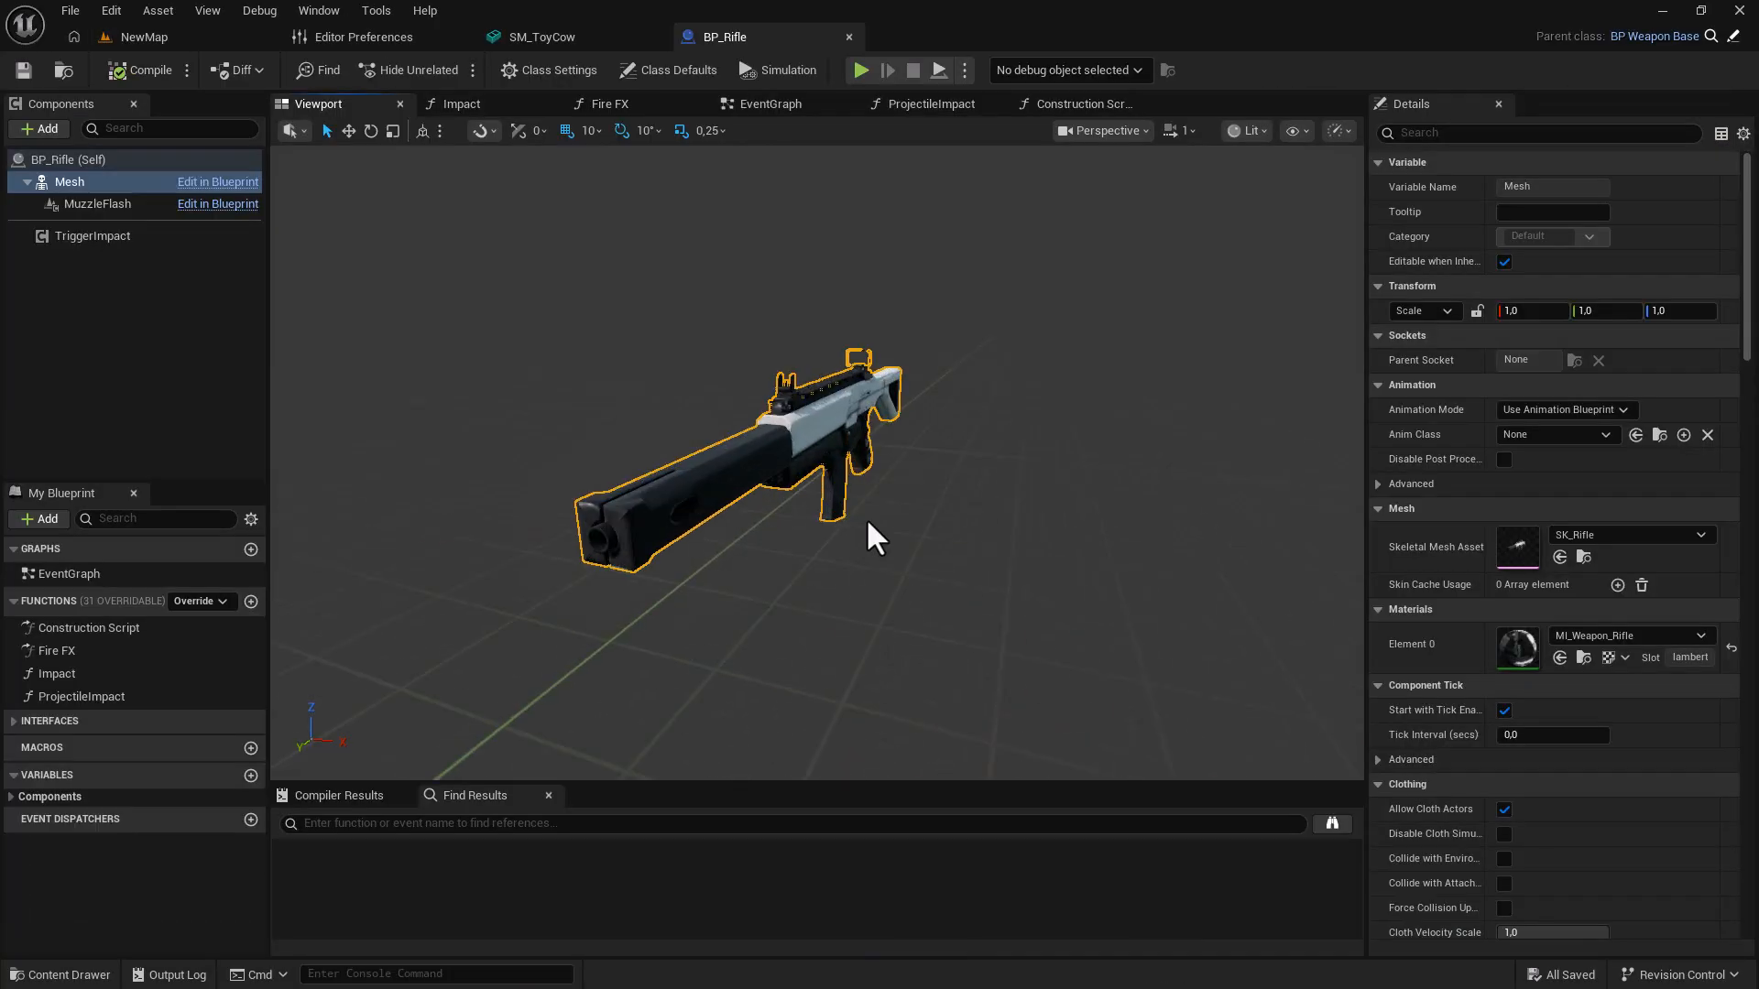
left_click_drag(879, 476, 891, 298, "alt")
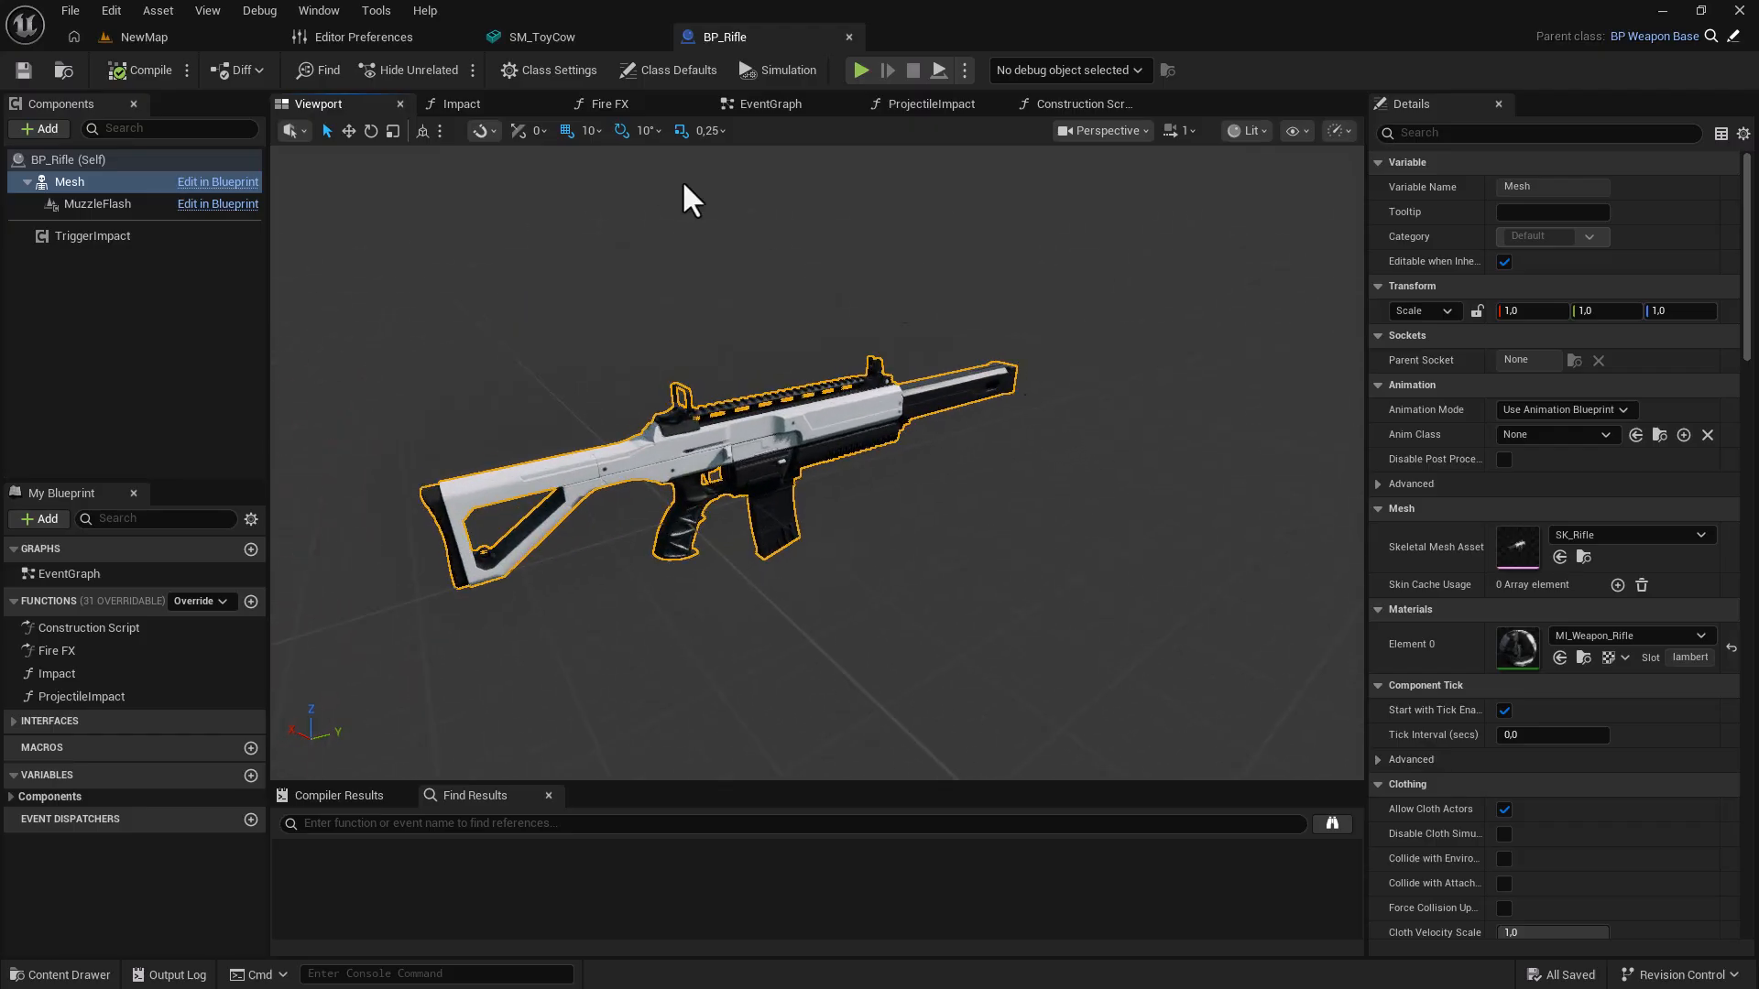
left_click(579, 36)
left_click_drag(647, 540, 1094, 622, "alt")
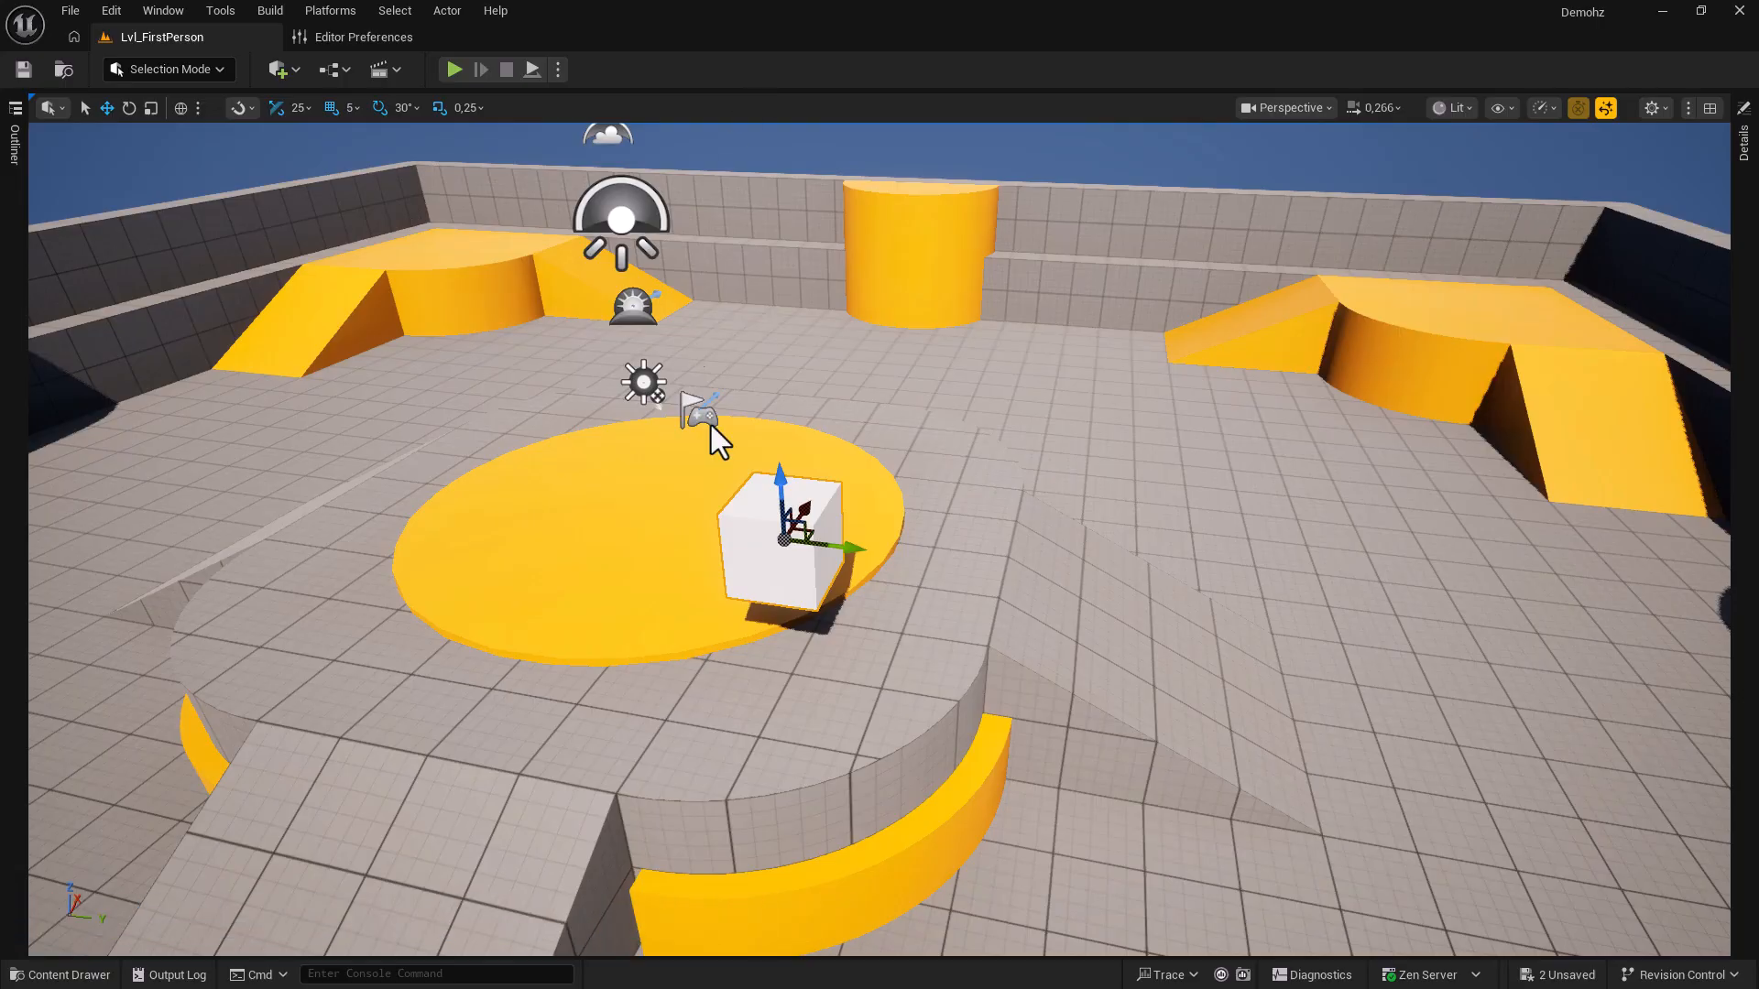
Ctrl-drag the cube along its axes to the platform's edge and raise it high above.
left_click_drag(845, 550, 737, 478)
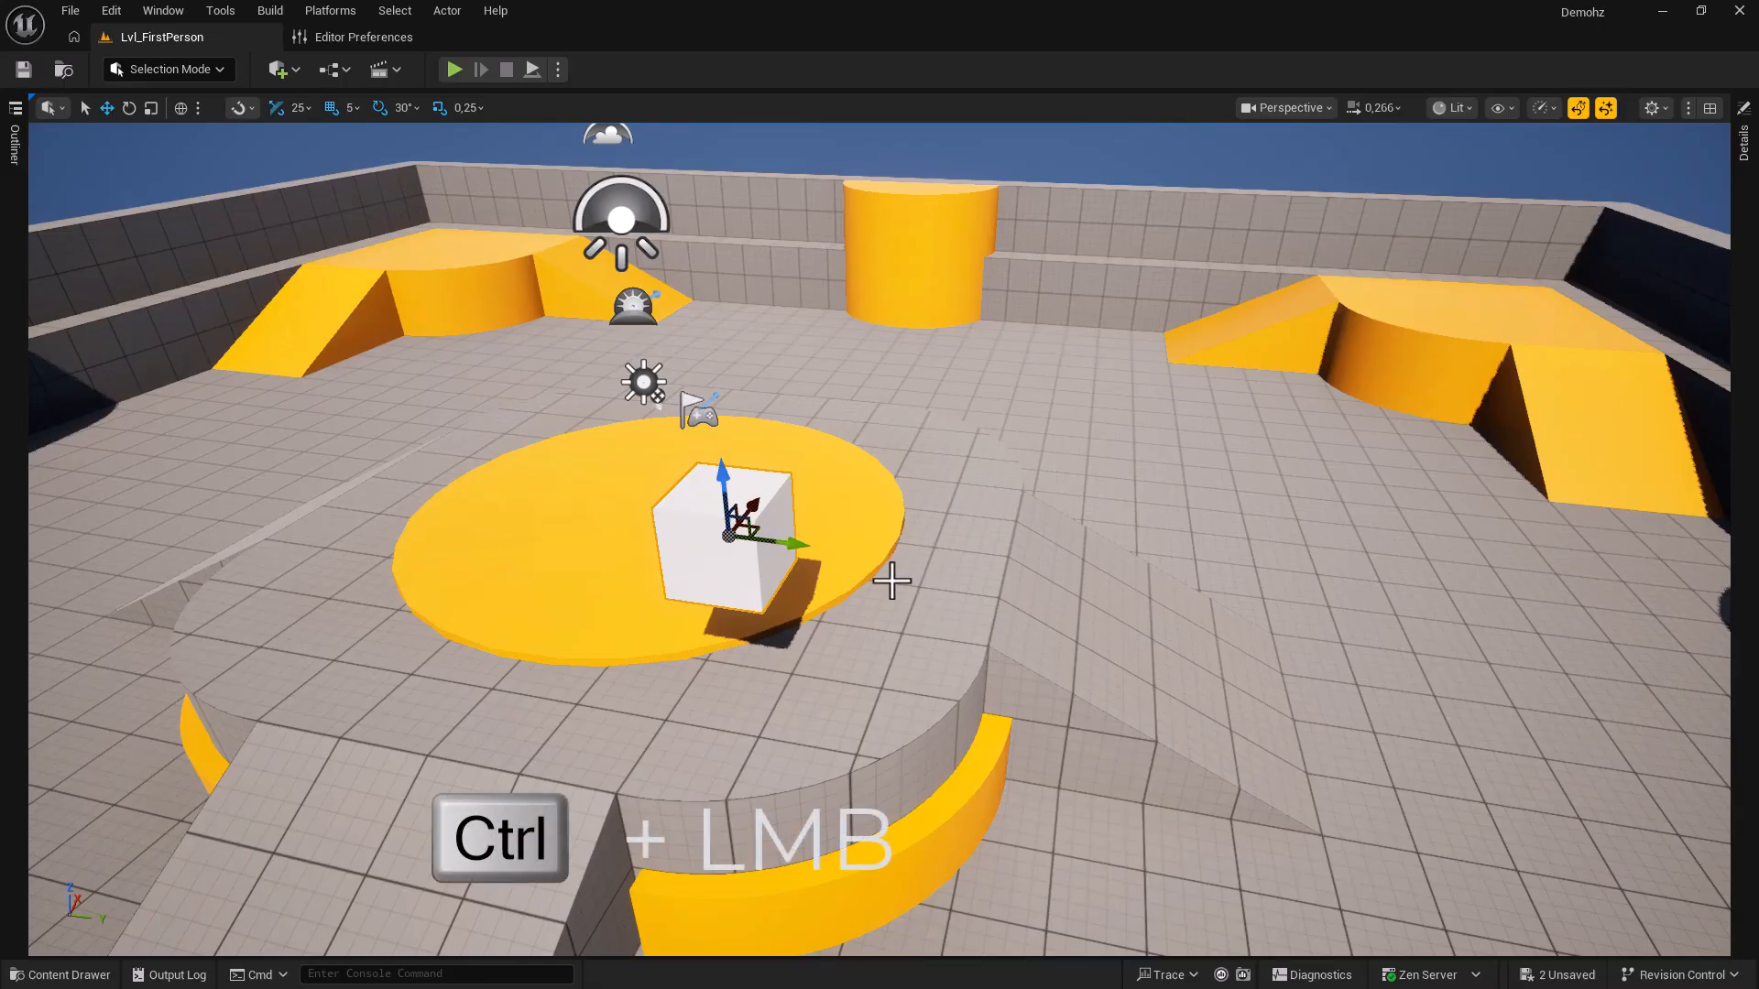
mouse_move(892, 581)
left_mouse_down("ctrl")
mouse_move(1019, 423)
mouse_move(866, 612)
mouse_move(978, 475)
mouse_move(889, 582)
left_mouse_up("ctrl")
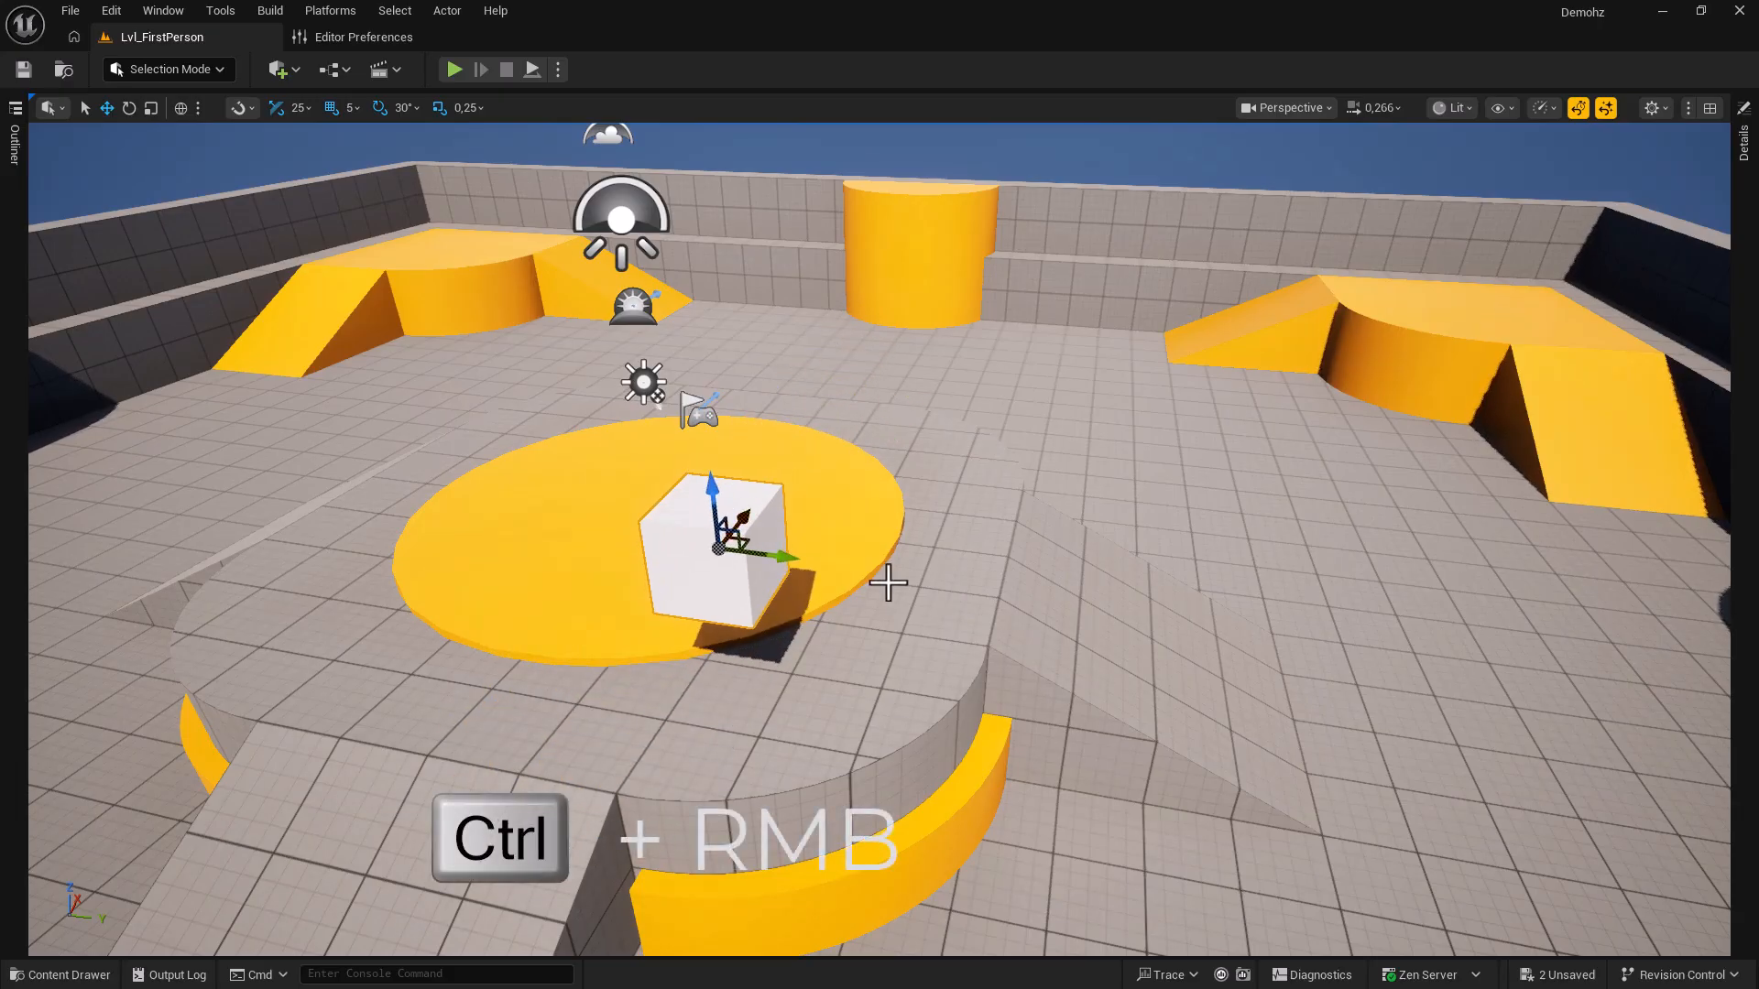
mouse_move(899, 596)
right_mouse_down("ctrl")
mouse_move(468, 537)
mouse_move(1349, 646)
mouse_move(803, 583)
mouse_move(891, 596)
right_mouse_up("ctrl")
mouse_move(892, 596)
left_mouse_down("ctrl")
mouse_move(863, 343)
mouse_move(883, 674)
mouse_move(888, 501)
mouse_move(894, 585)
left_mouse_up("ctrl")
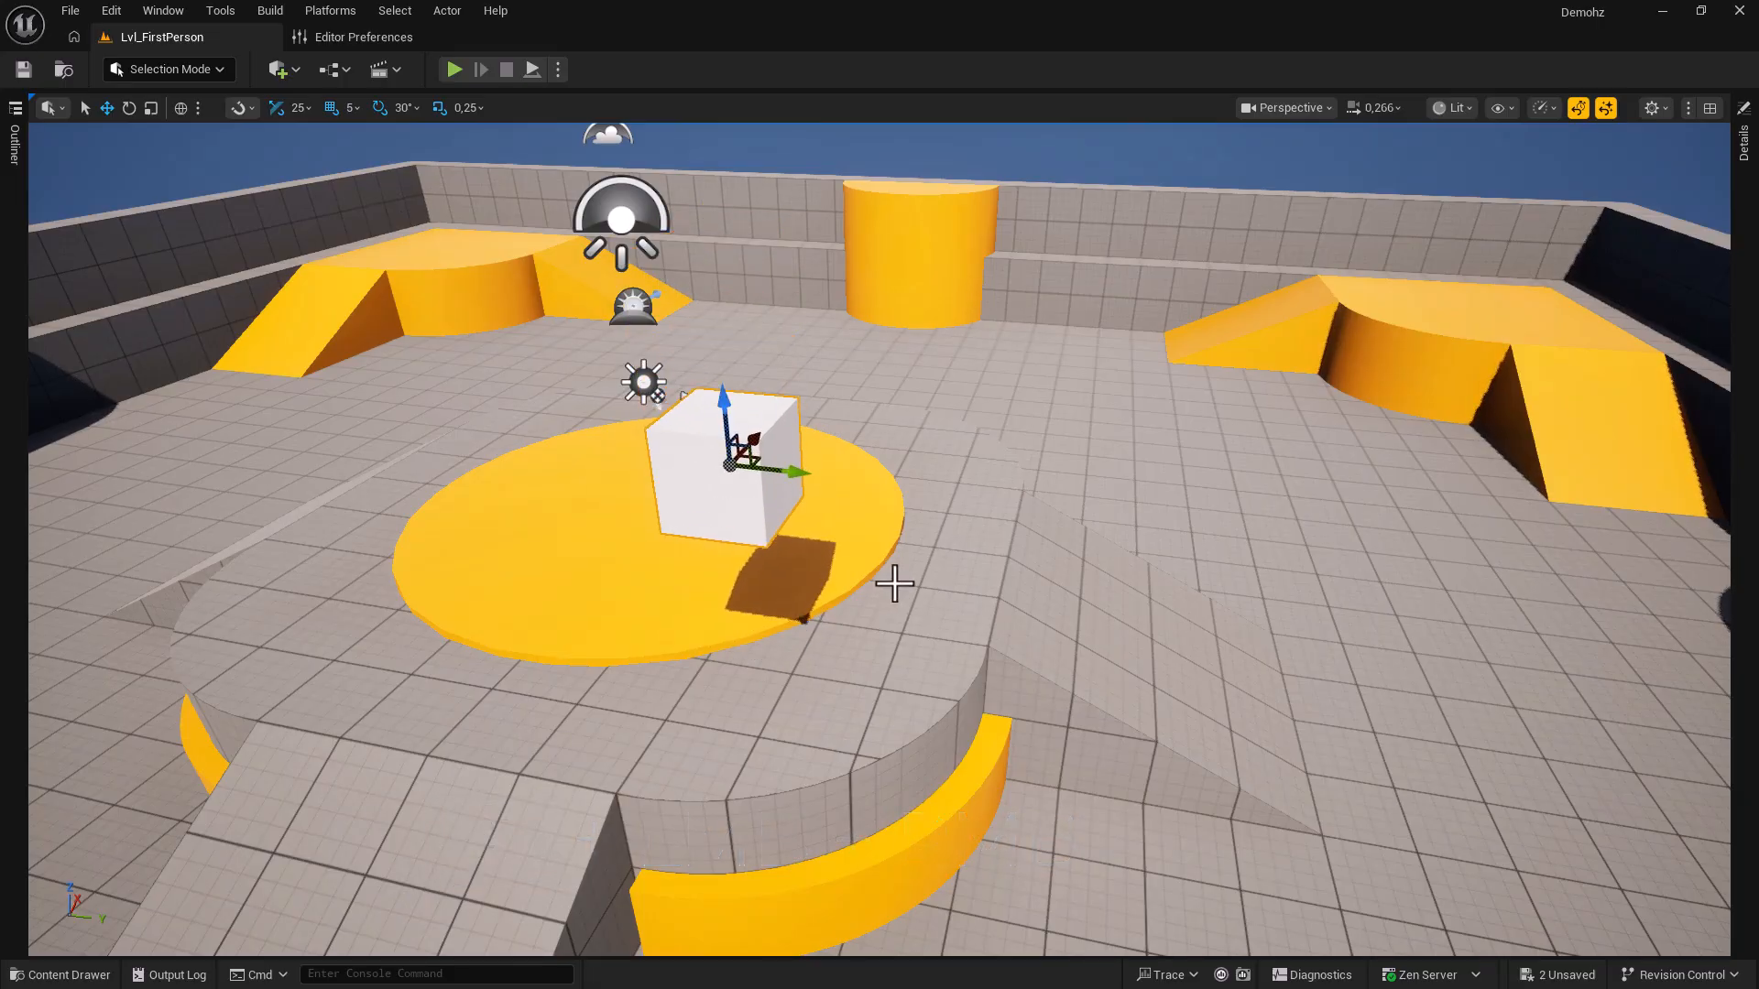
Switch the gizmo to rotate with Space and Ctrl-drag the cube around its X and Z axes.
key("space")
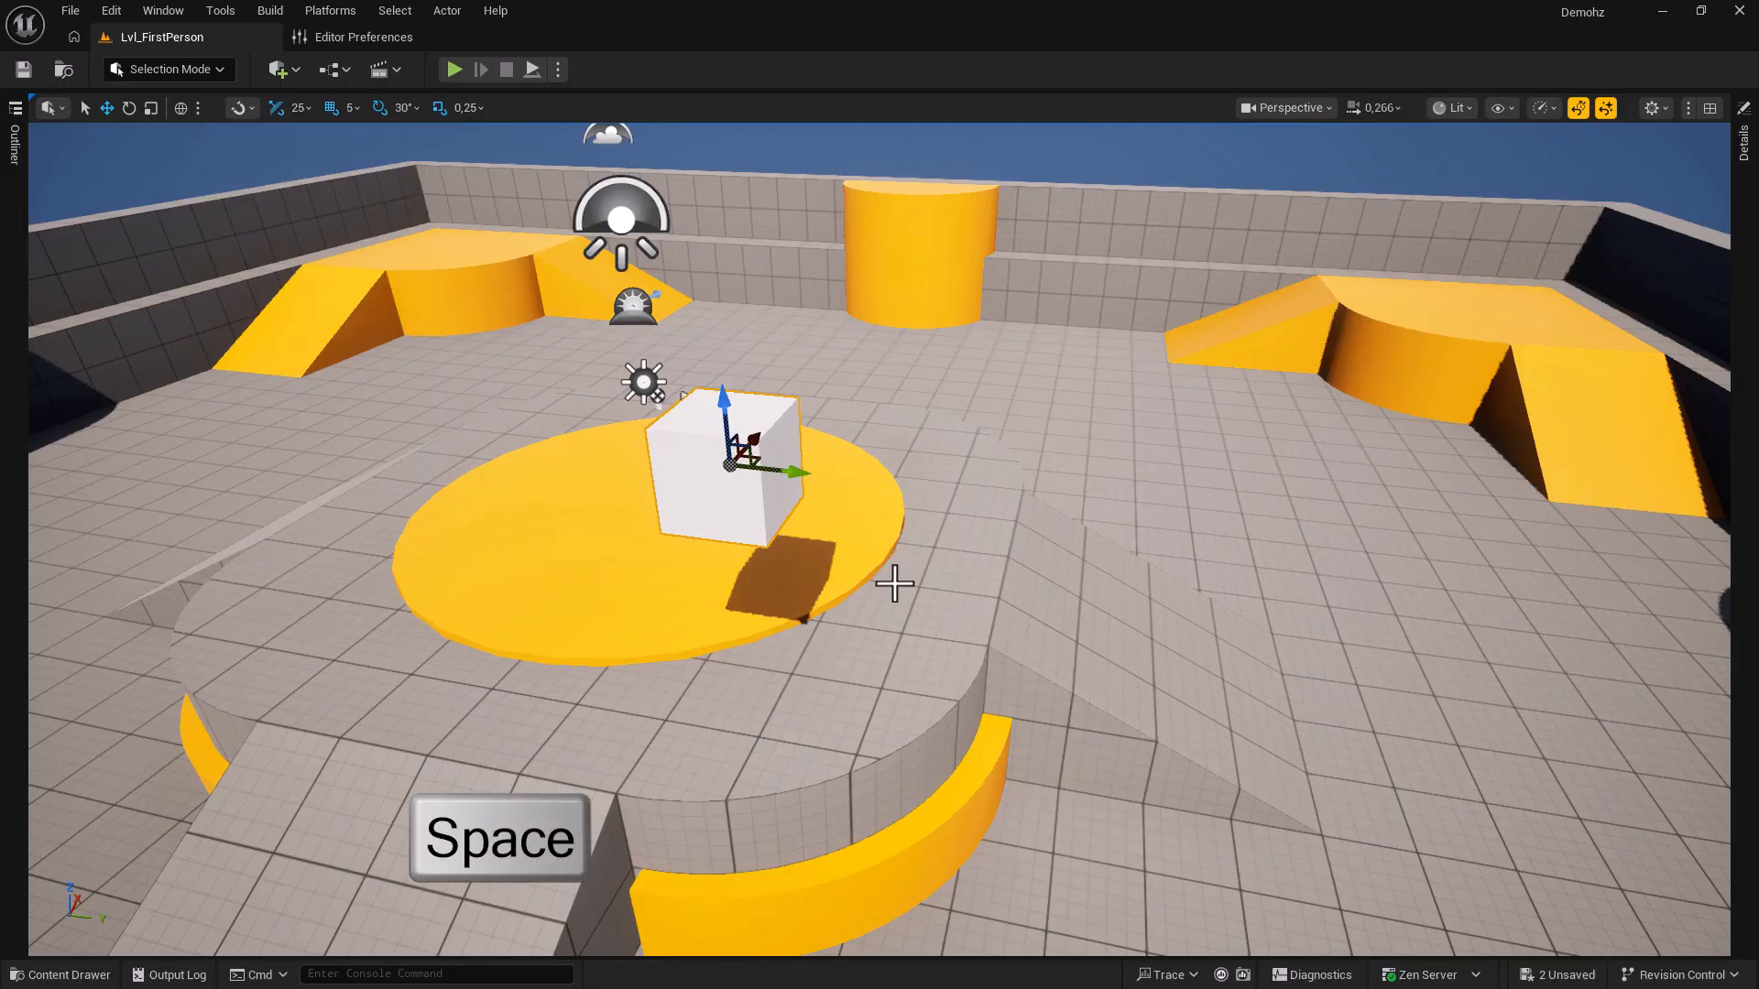
key("space")
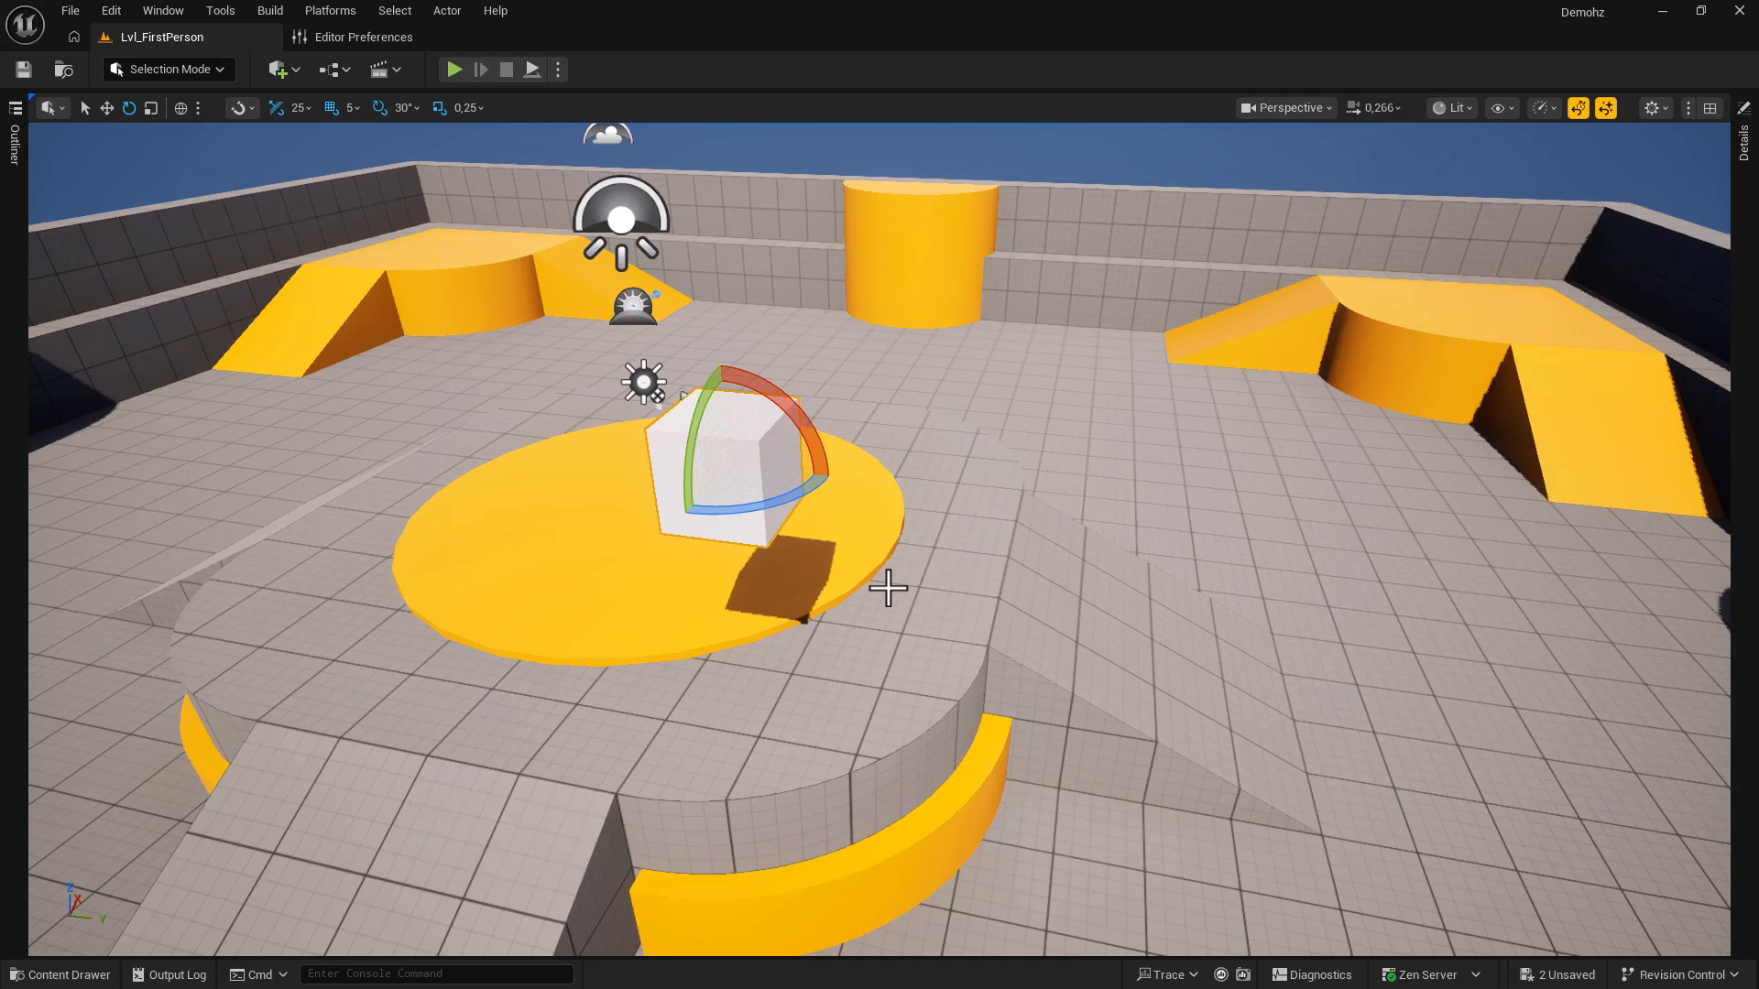
key("ctrl")
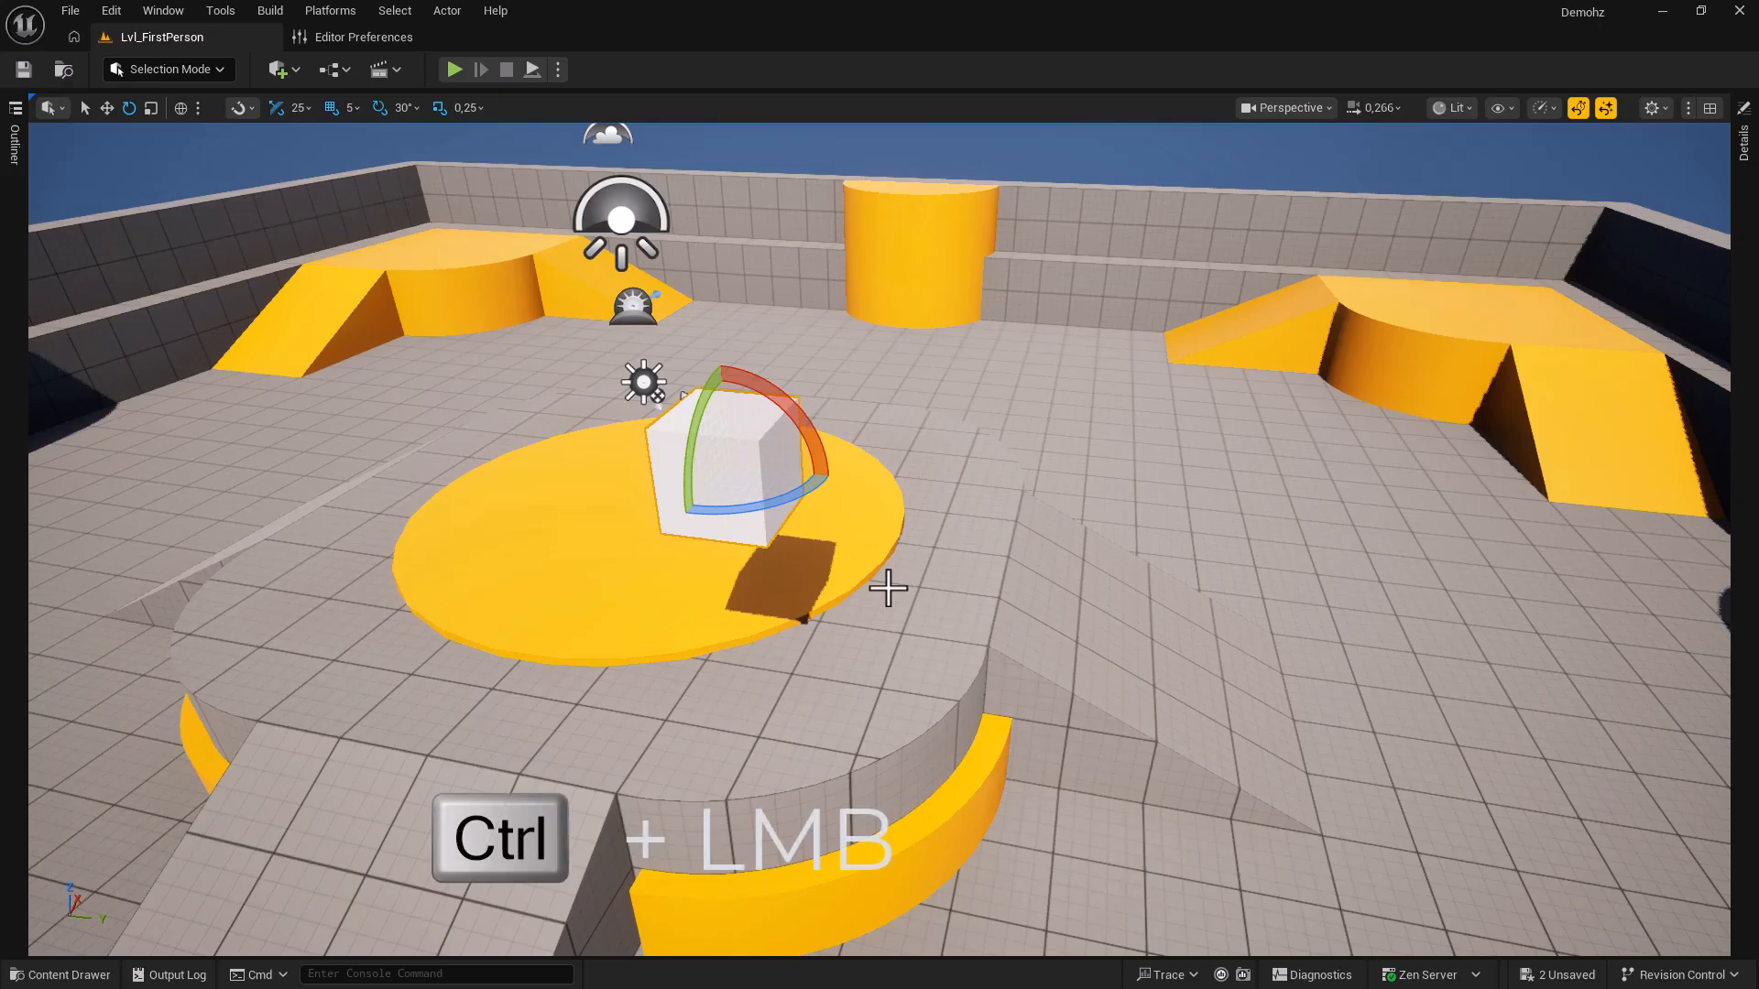
mouse_move(887, 589)
left_mouse_down("ctrl")
mouse_move(971, 589)
mouse_move(831, 589)
mouse_move(888, 589)
left_mouse_up("ctrl")
mouse_move(888, 589)
right_mouse_down("ctrl")
mouse_move(997, 589)
mouse_move(888, 589)
right_mouse_up("ctrl")
mouse_move(905, 594)
left_mouse_down("ctrl")
mouse_move(823, 594)
mouse_move(905, 593)
left_mouse_up("ctrl")
left_click_drag(806, 494, 862, 601)
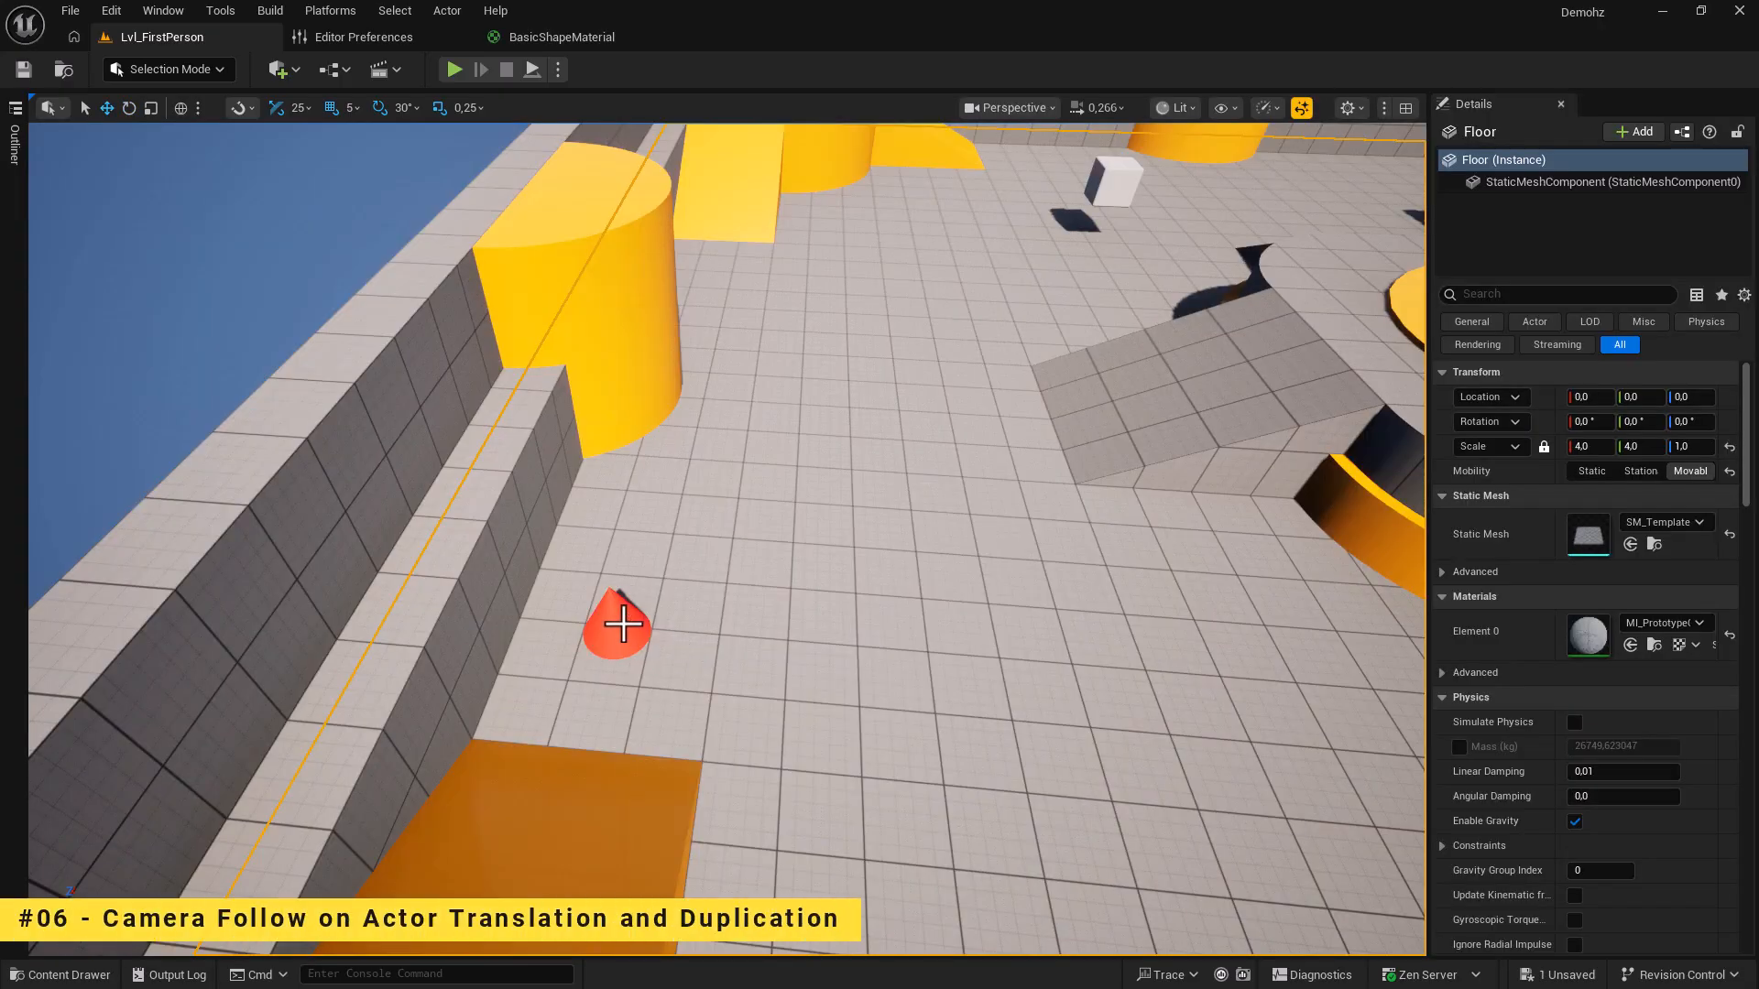
Select the red cone and Alt-drag it along Y to create a copy.
left_click(624, 627)
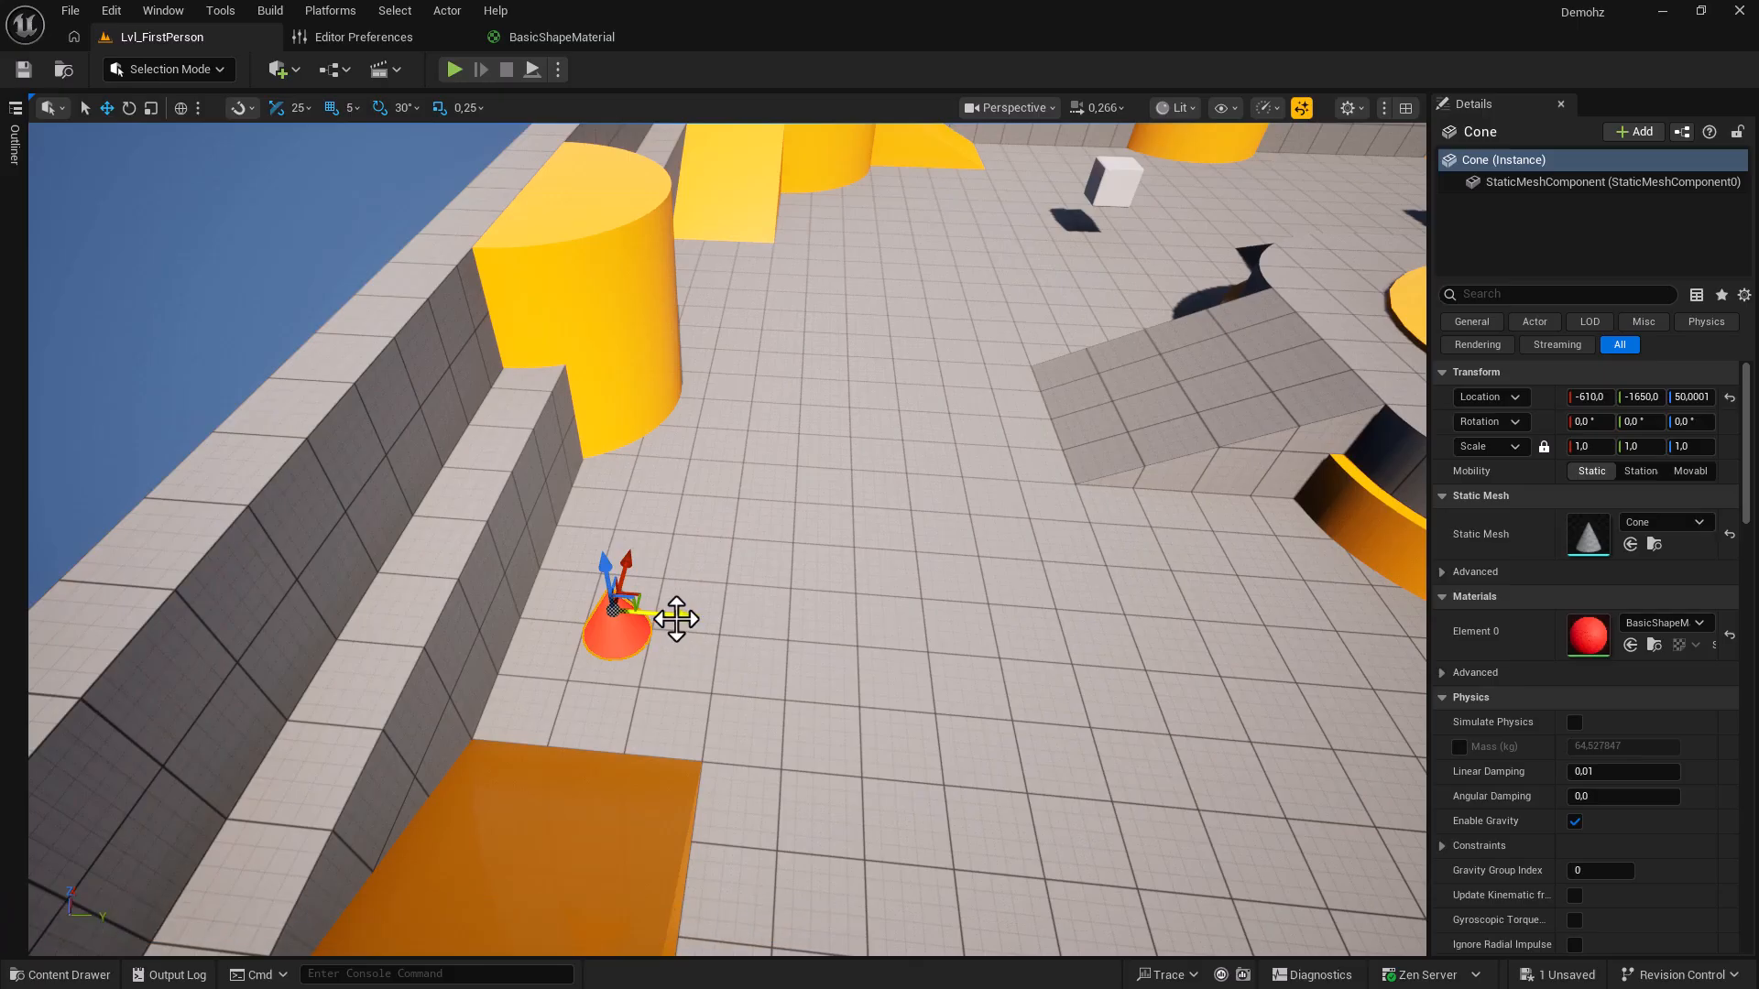
mouse_move(669, 619)
left_mouse_down("shift")
mouse_move(870, 598)
mouse_move(685, 616)
left_mouse_up("shift")
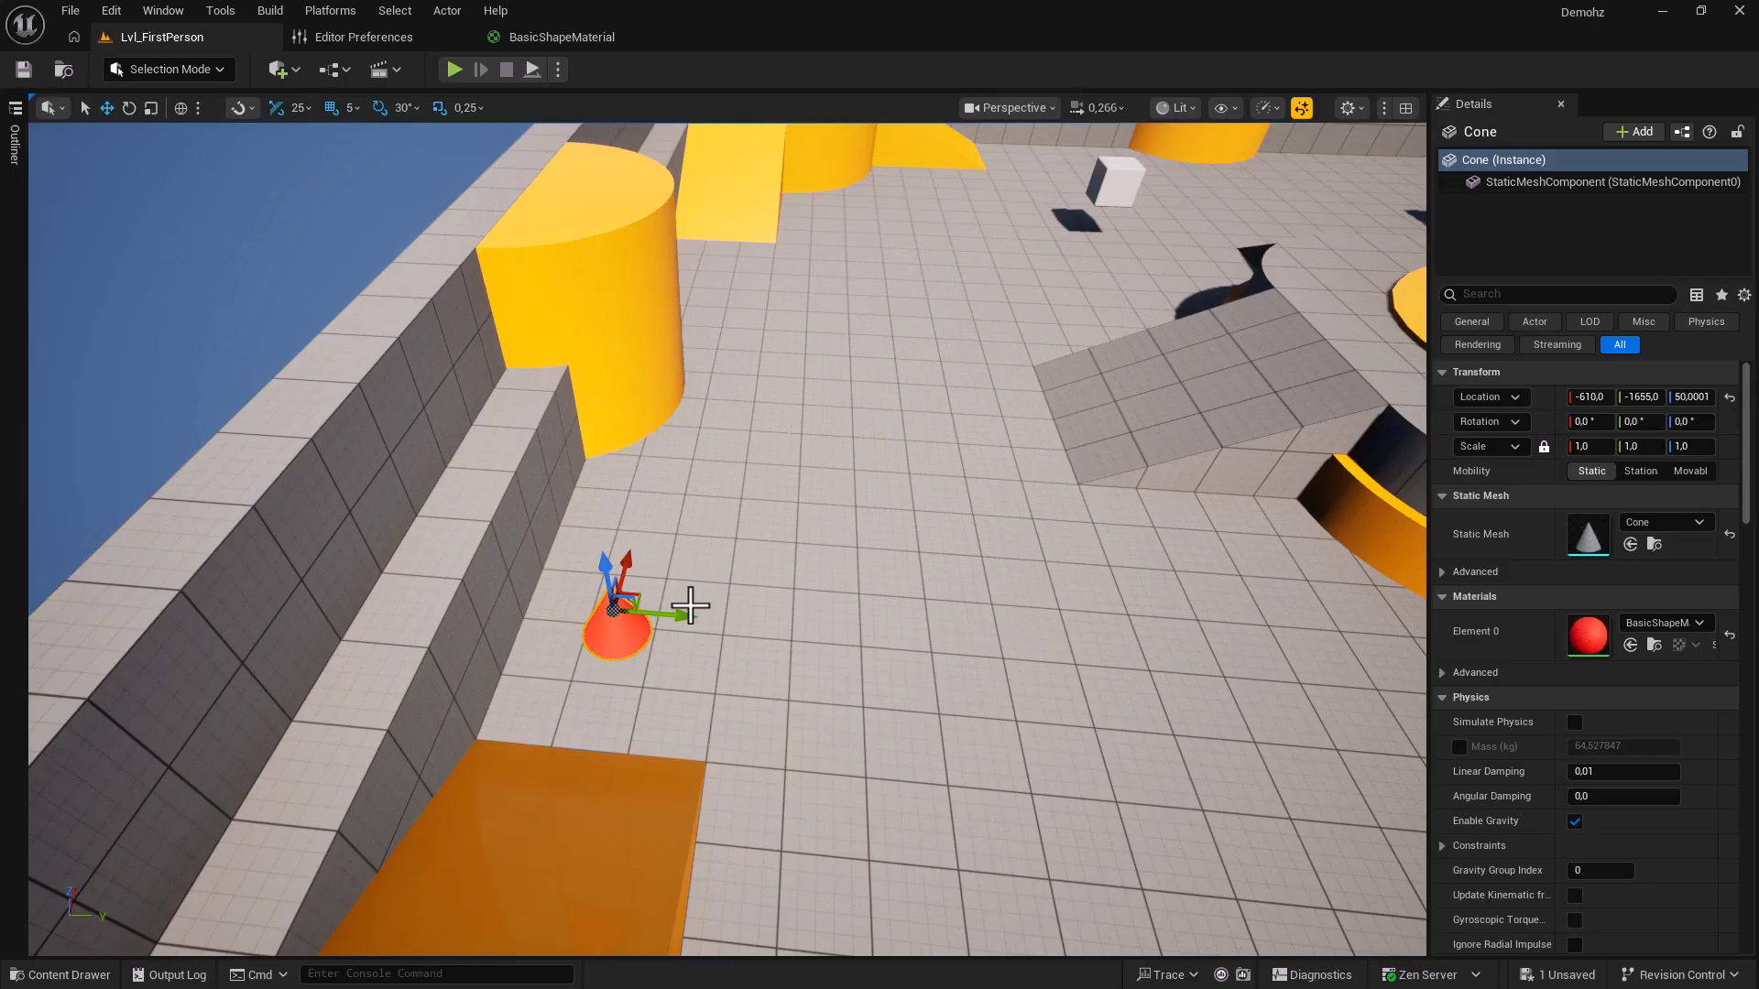
key("alt")
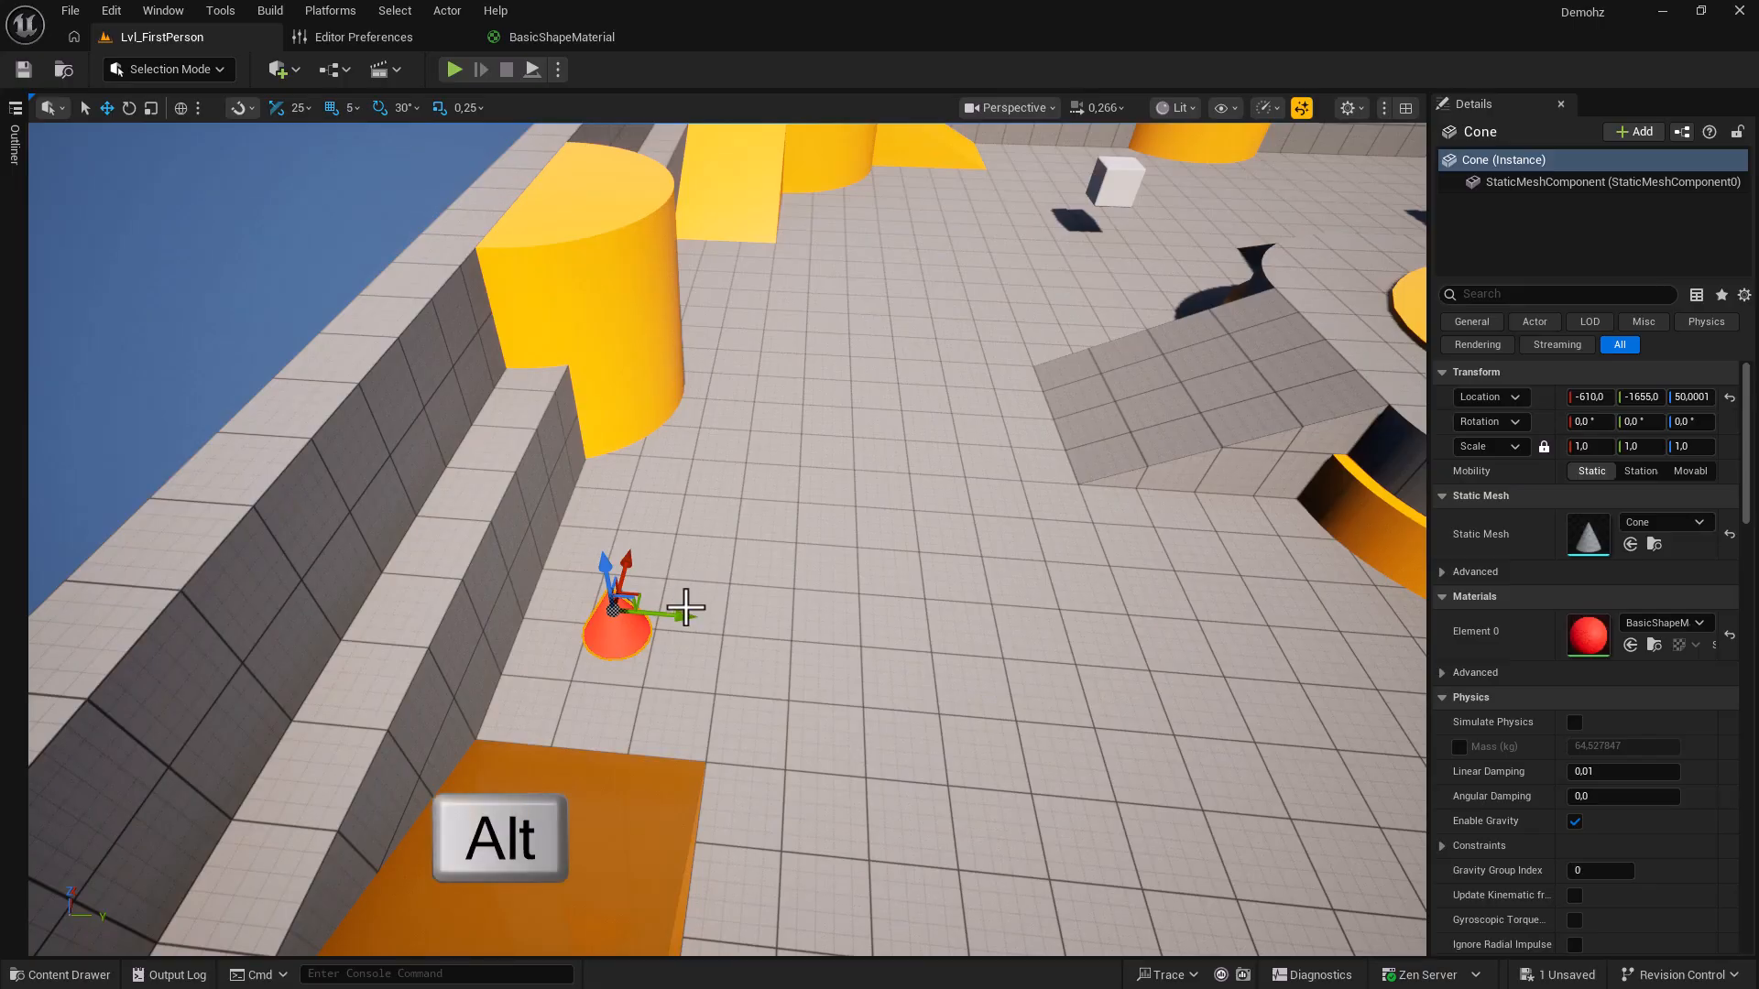
left_click_drag(682, 616, 878, 646, "alt")
Copy the three-cone row into a second row, then copy those six cones into a new block.
left_click(723, 626, "ctrl")
left_click(616, 627, "ctrl")
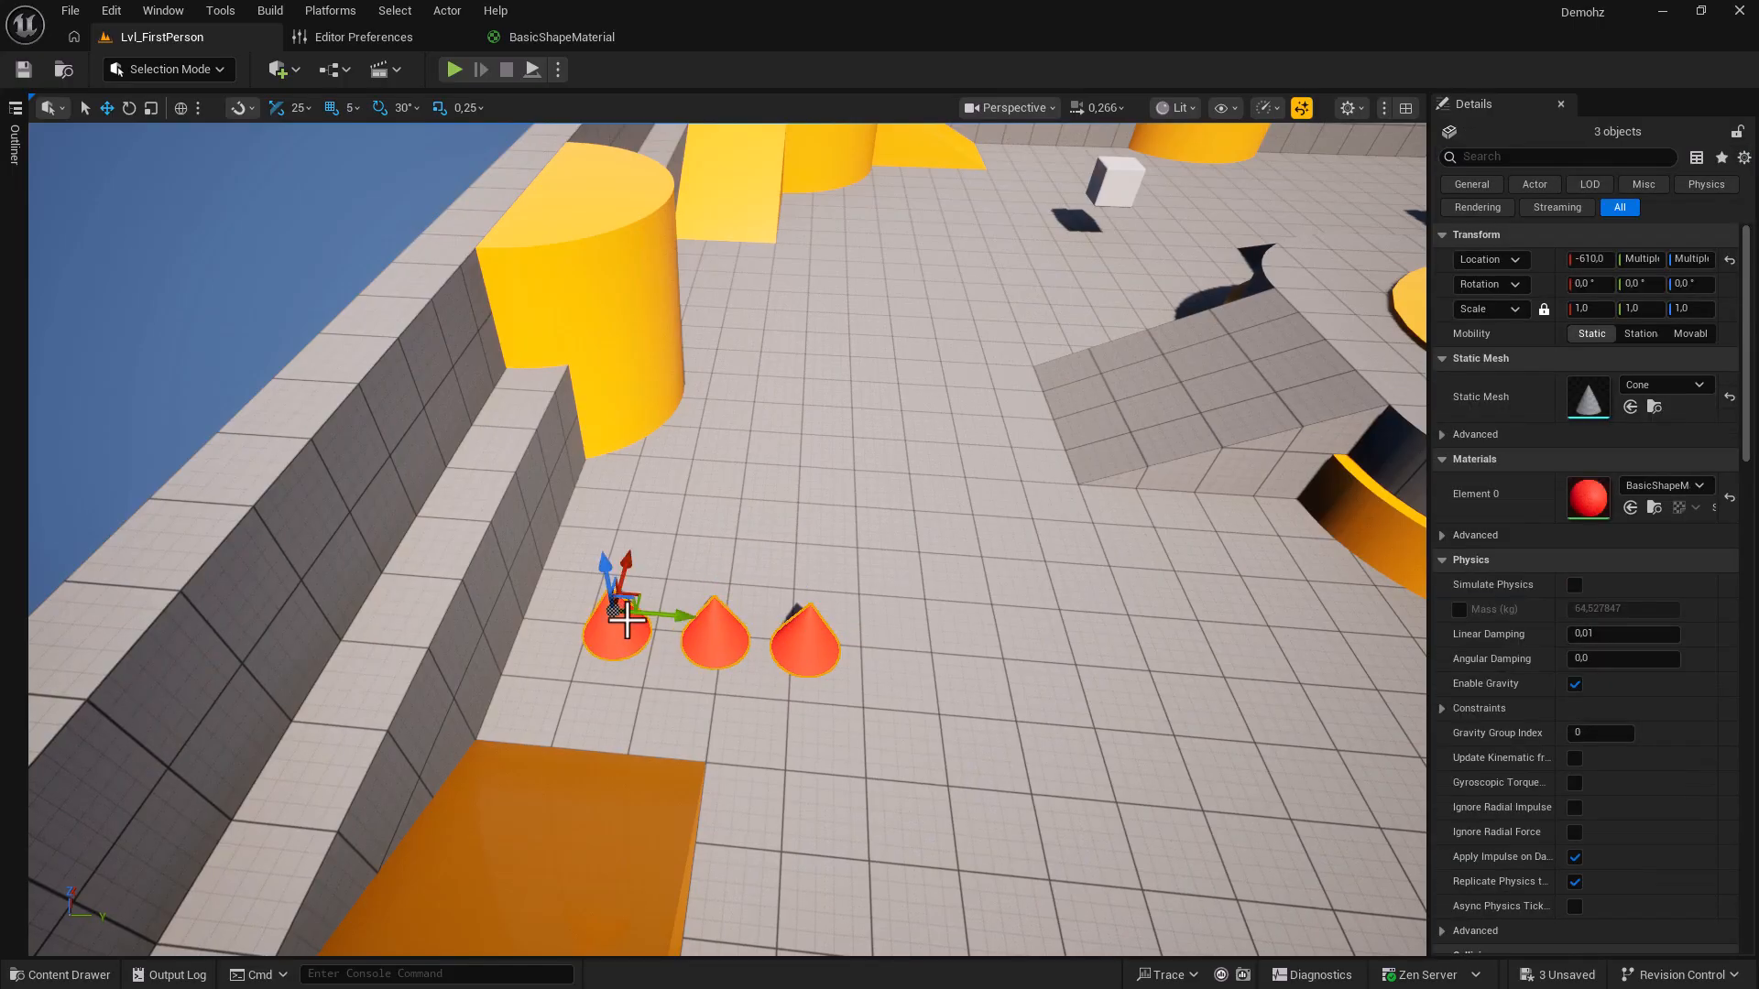
left_click_drag(627, 565, 659, 502, "alt")
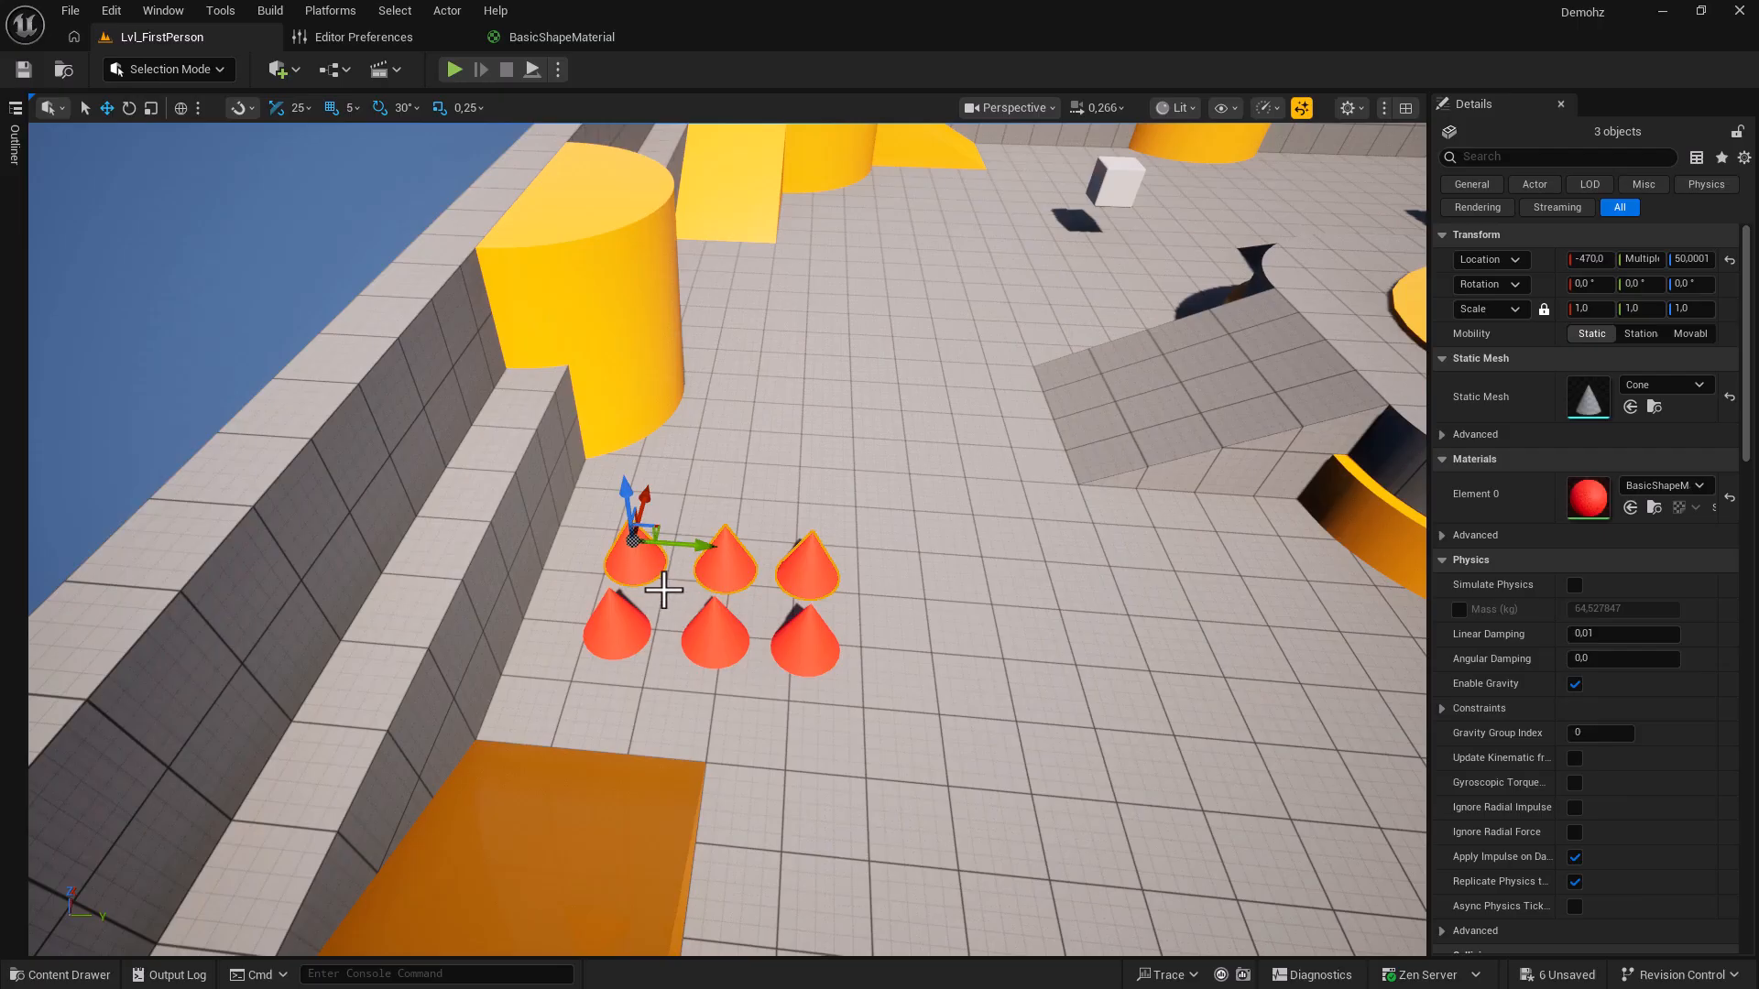
left_click(617, 628, "shift")
left_click(716, 634, "shift")
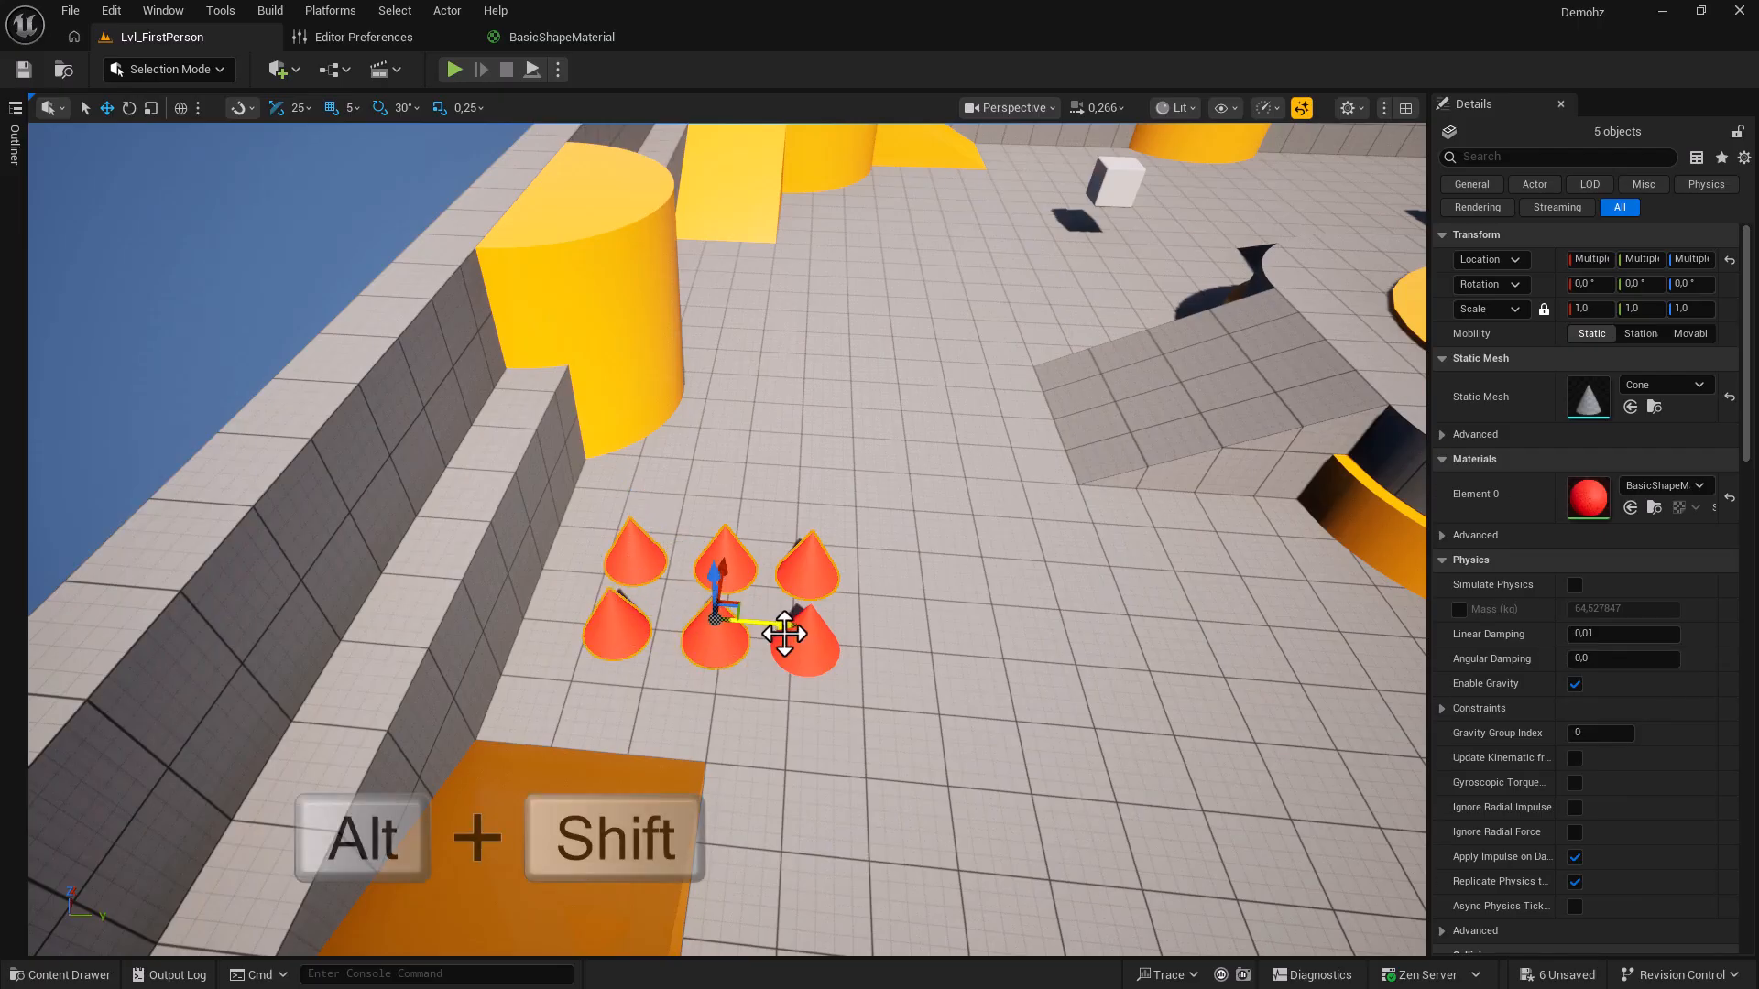
left_click(806, 646, "shift")
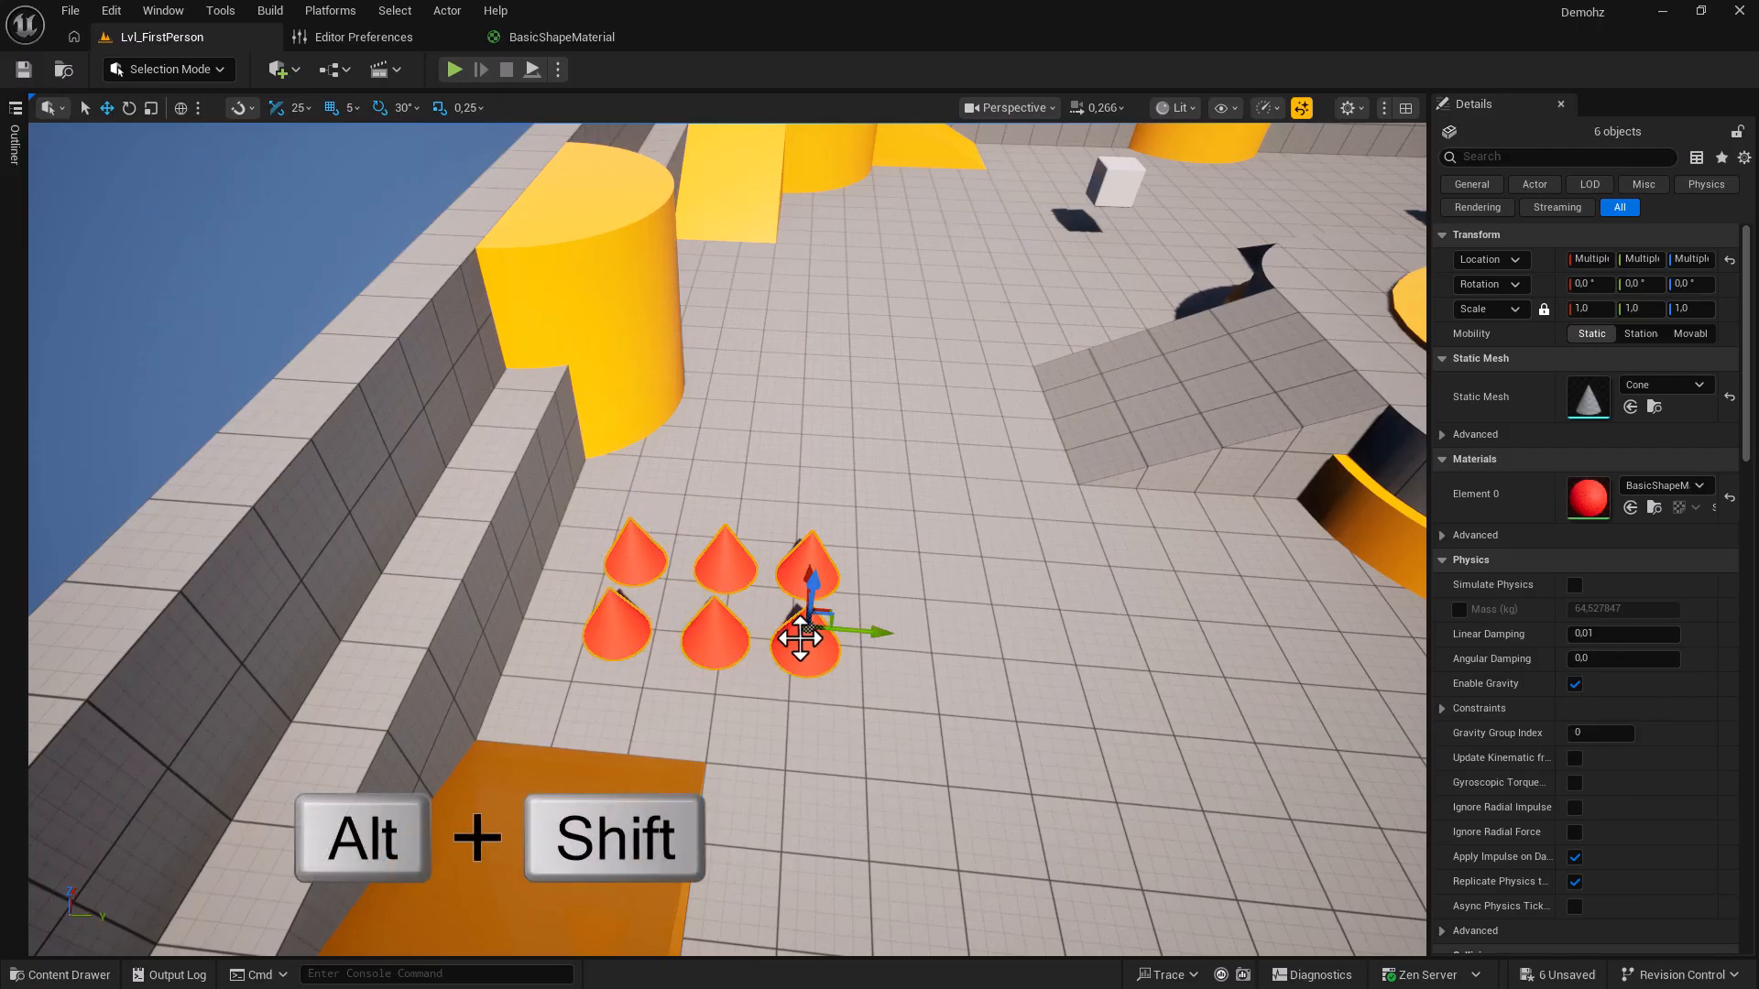
mouse_move(865, 630)
left_mouse_down("alt+shift")
mouse_move(1200, 632)
mouse_move(879, 629)
left_mouse_up("alt+shift")
Copy the six-cone block twice more along X, then play the level and walk toward the cones.
left_click_drag(810, 572, 815, 453, "alt+shift")
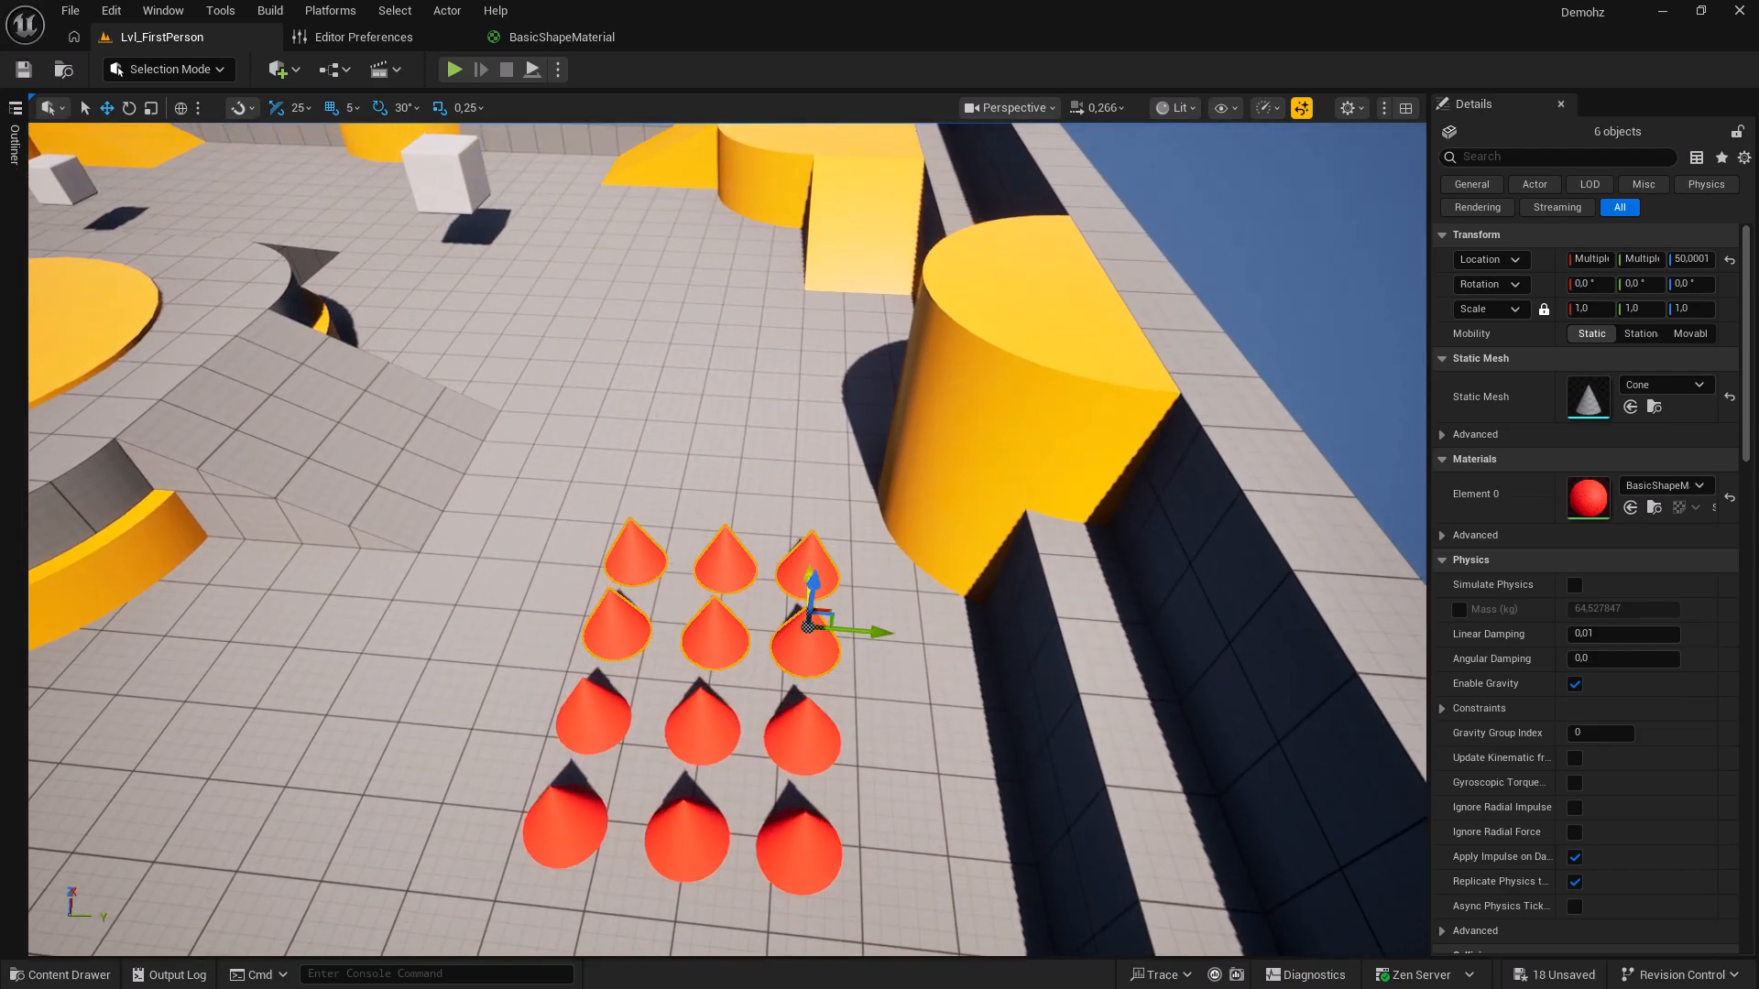
left_click_drag(808, 579, 816, 427, "alt+shift")
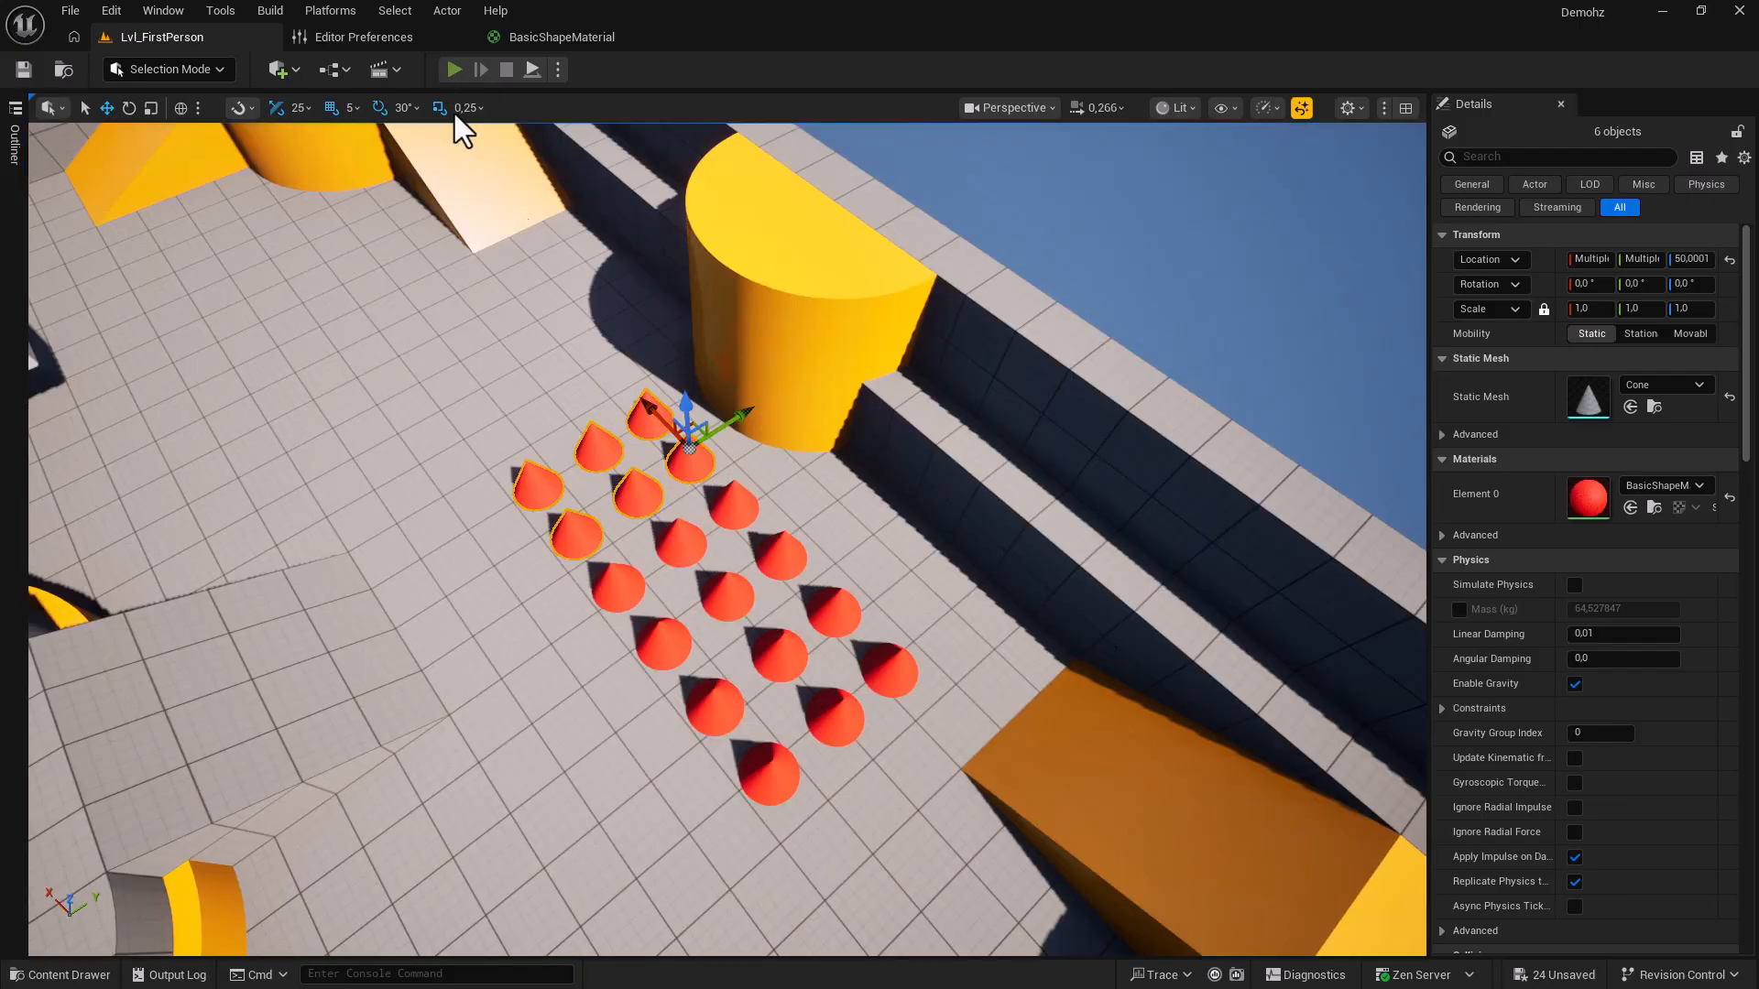
left_click(453, 69)
key("w")
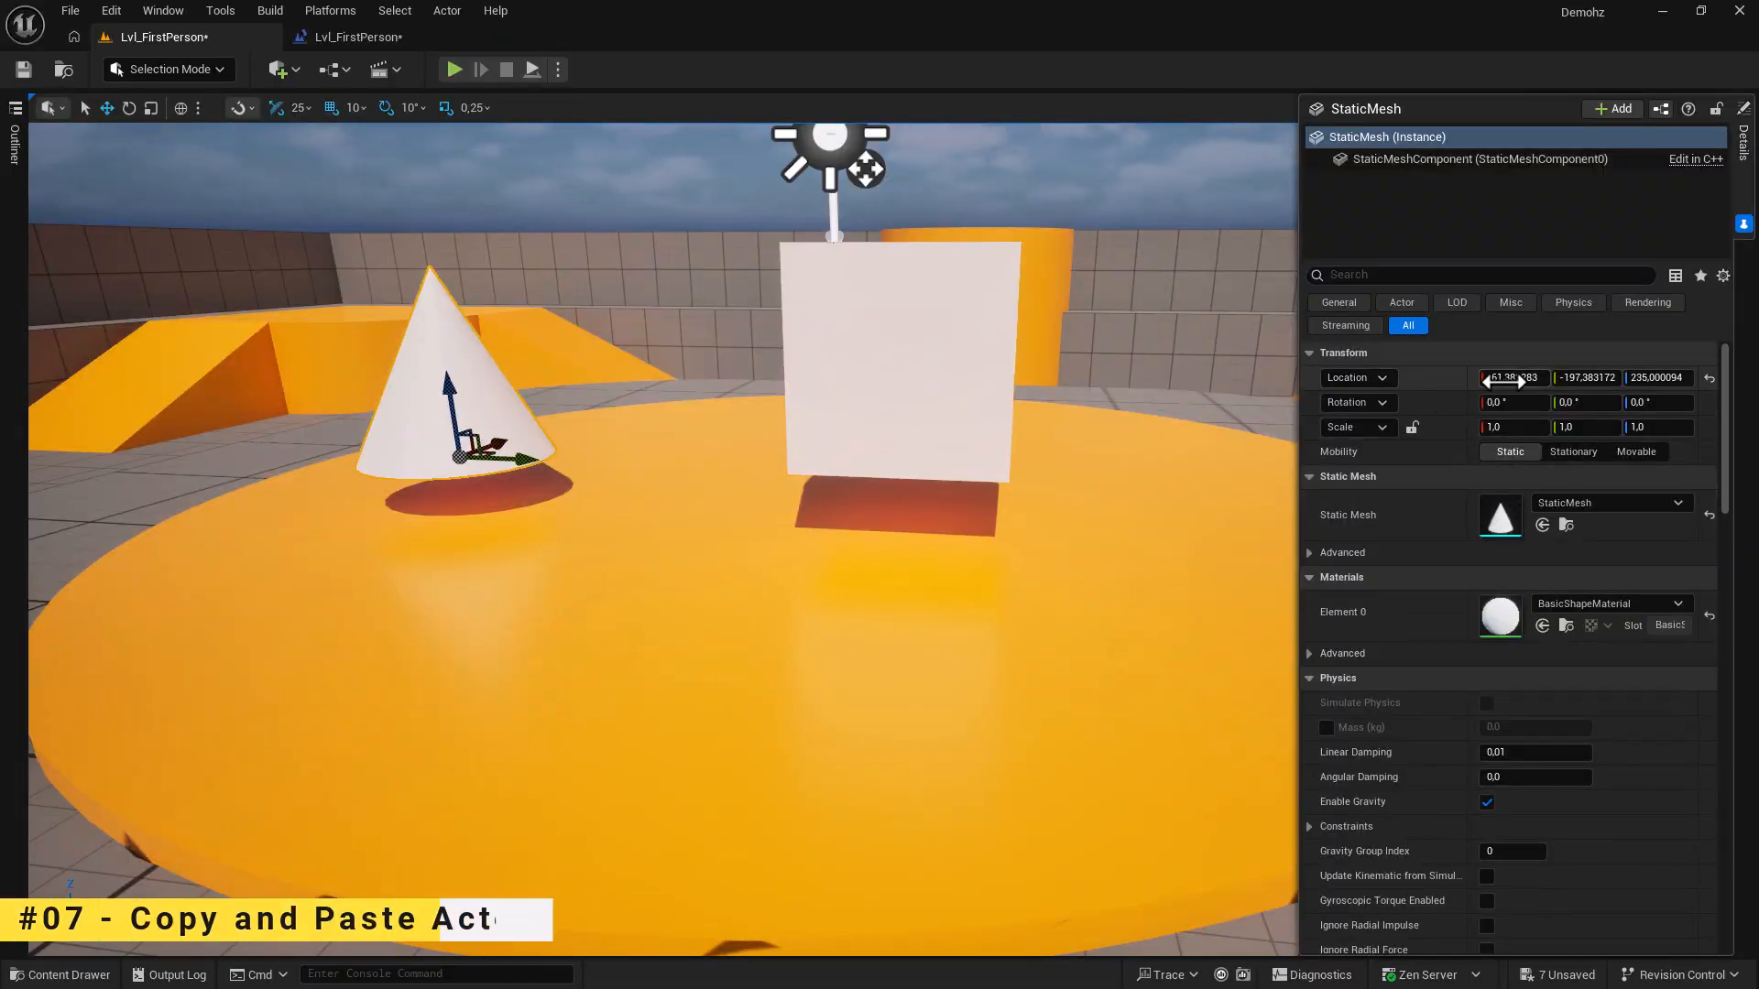
Copy the cone's Location (-61.38, -197.38, 235) in Details and paste it onto the white cube.
right_click(1427, 381)
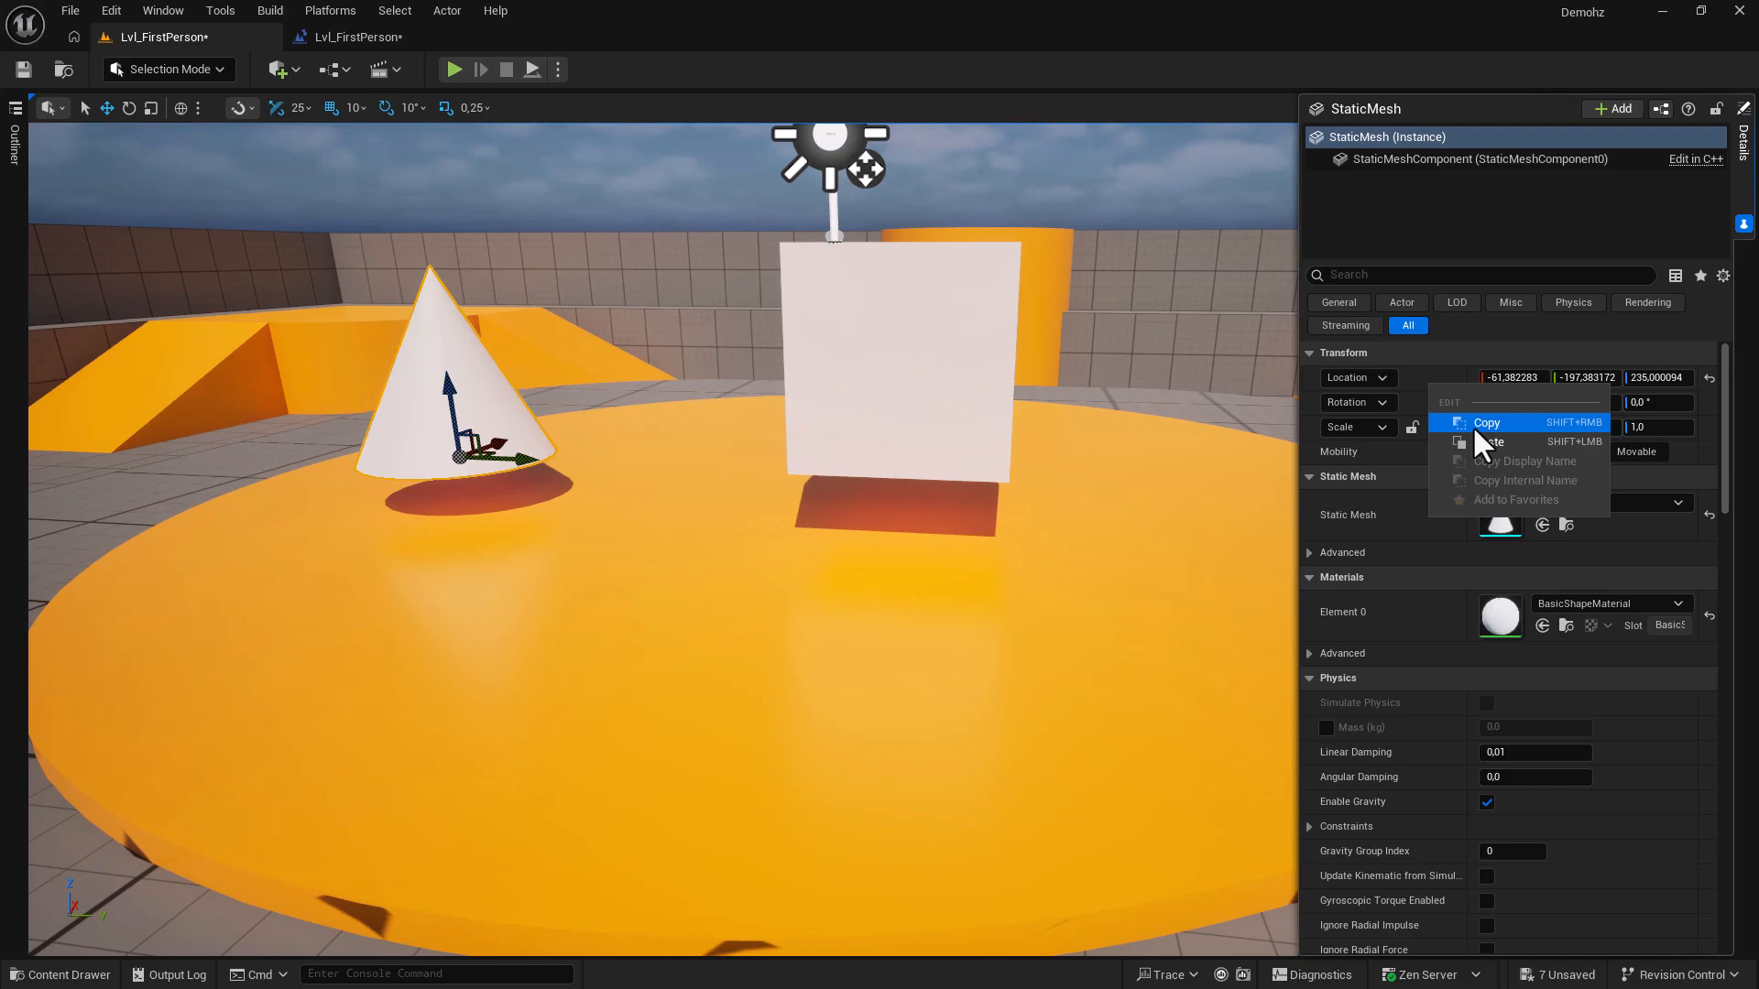
right_click(1404, 616)
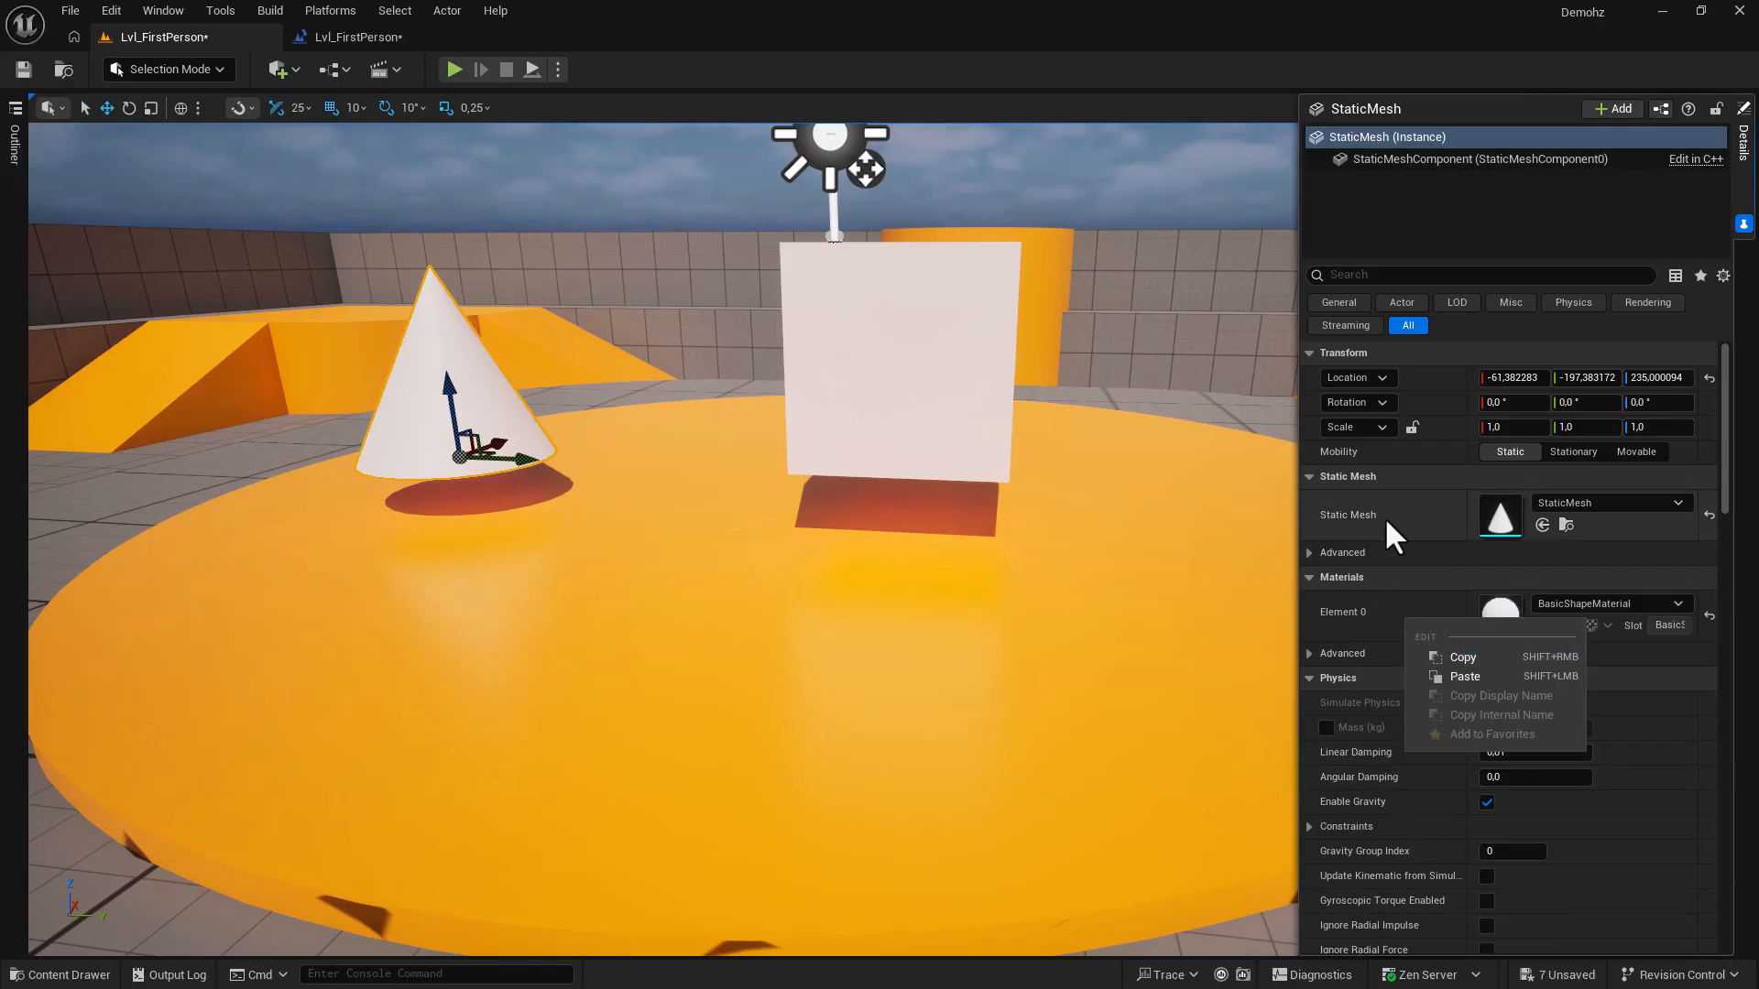
right_click(1423, 391)
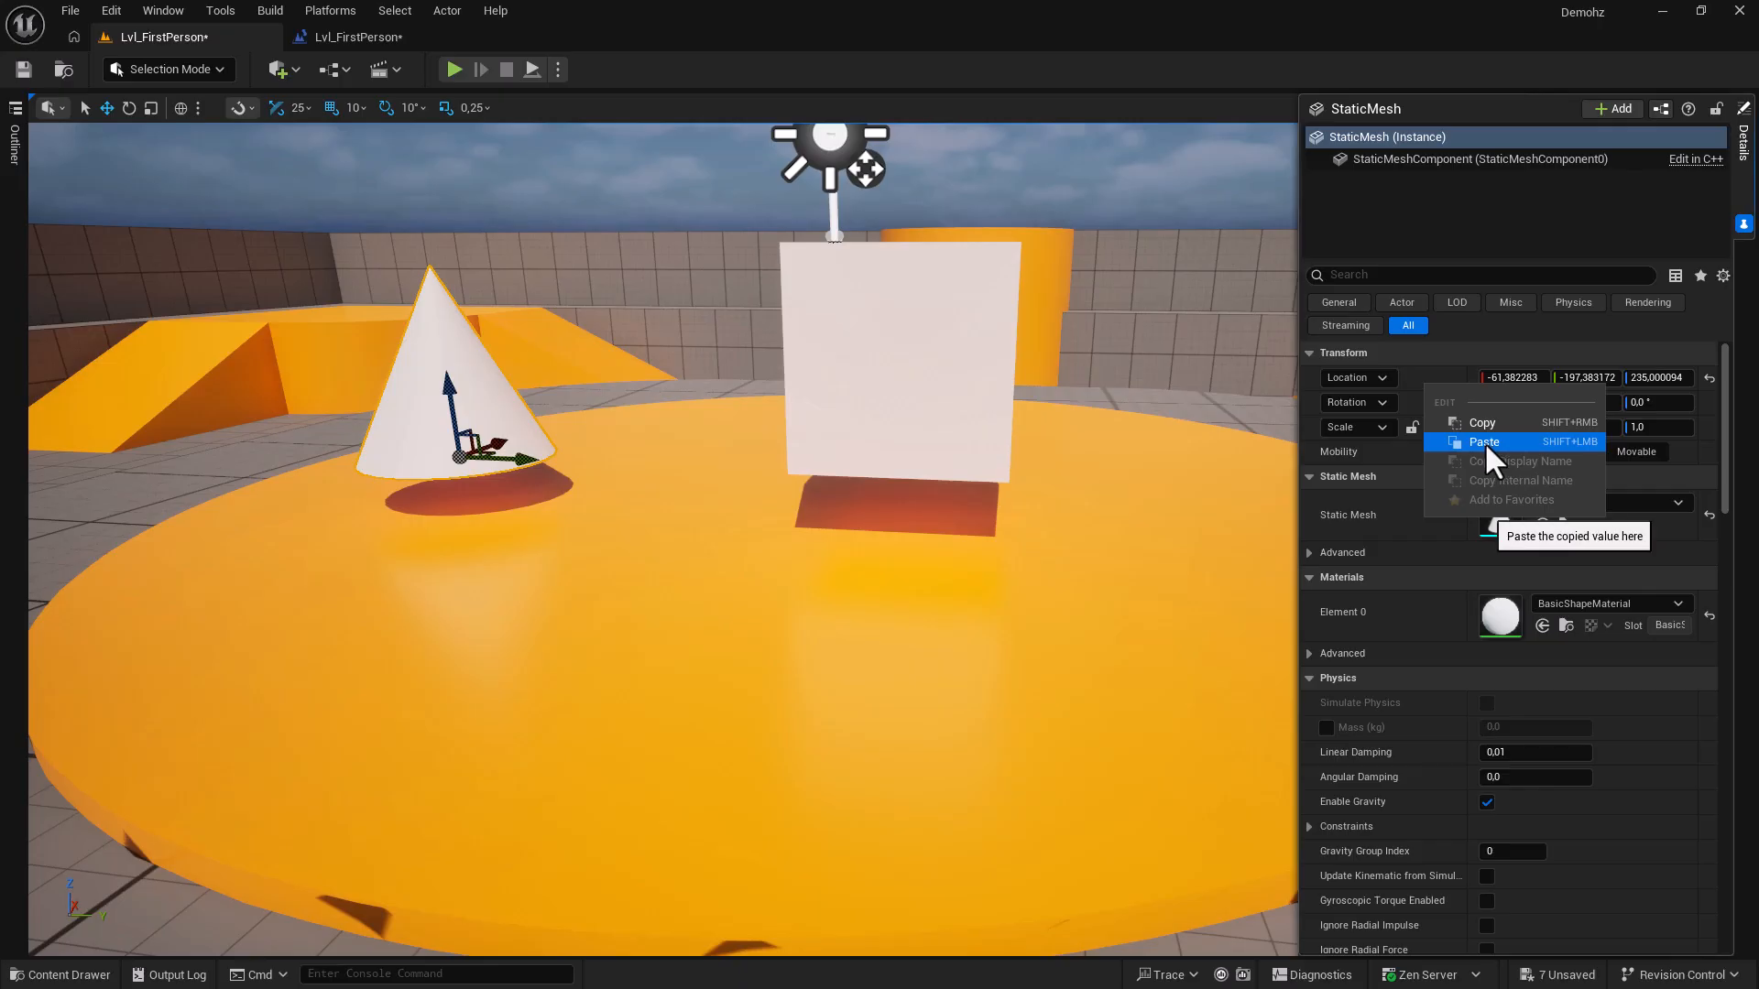
left_click(1413, 379)
right_click(1413, 379, "shift")
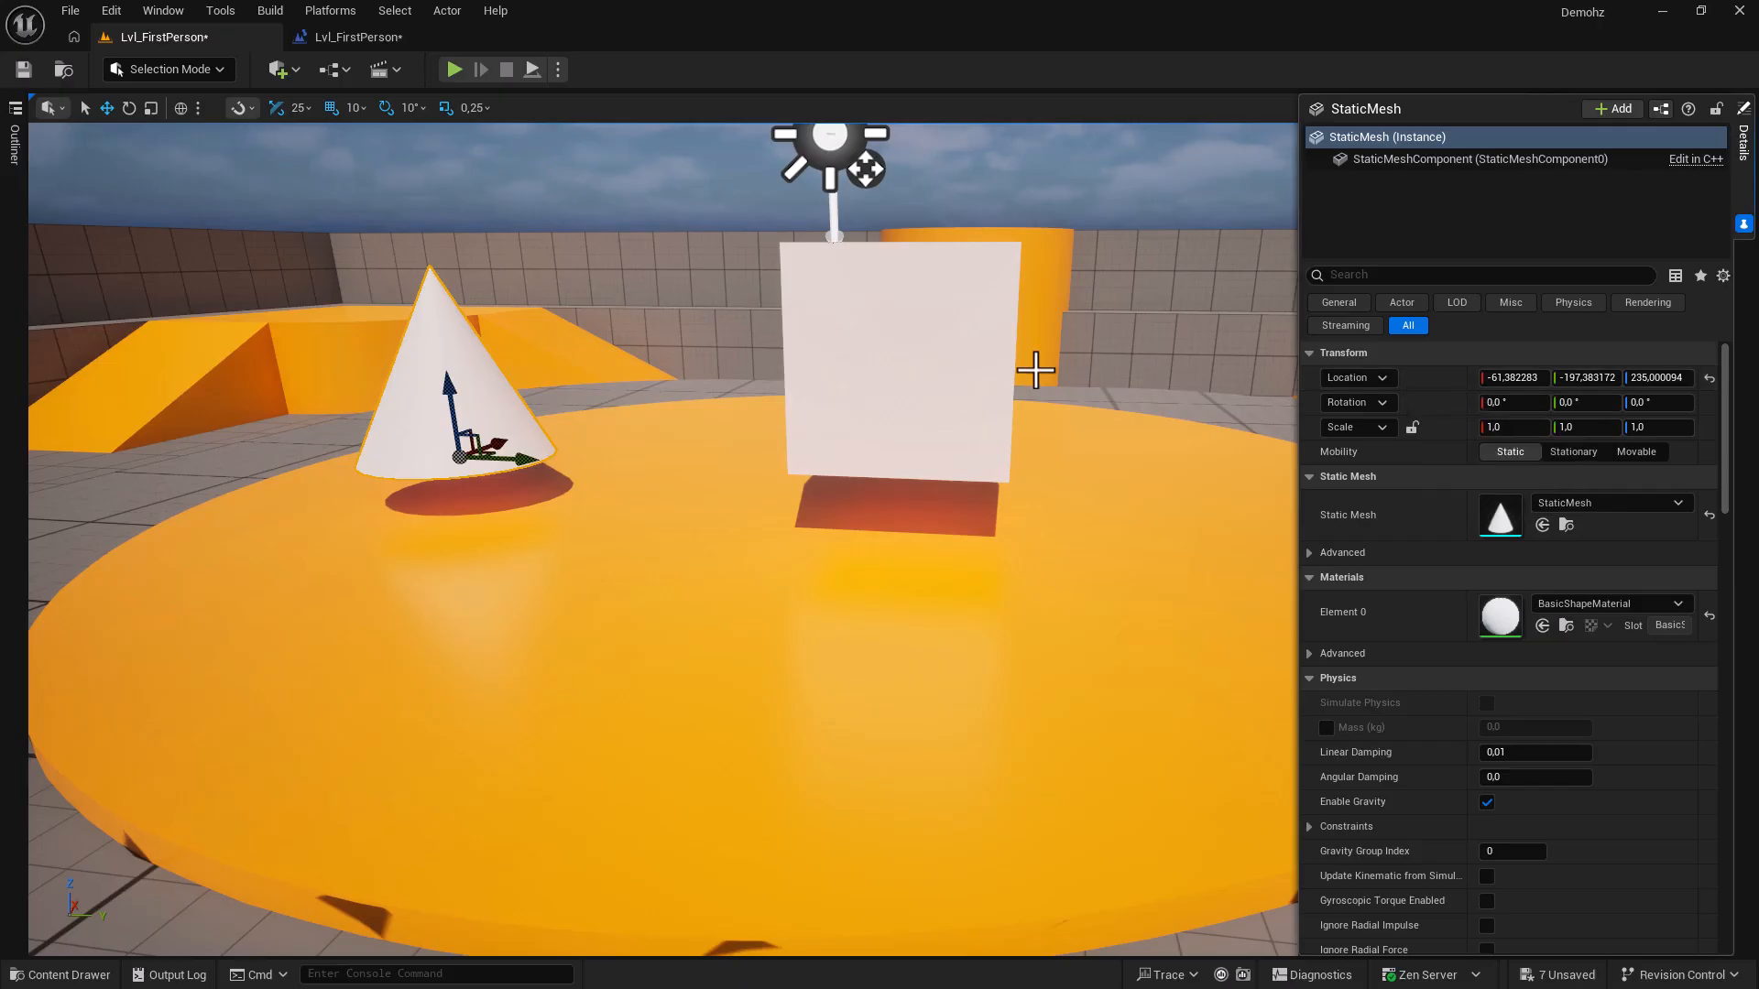
left_click(966, 358)
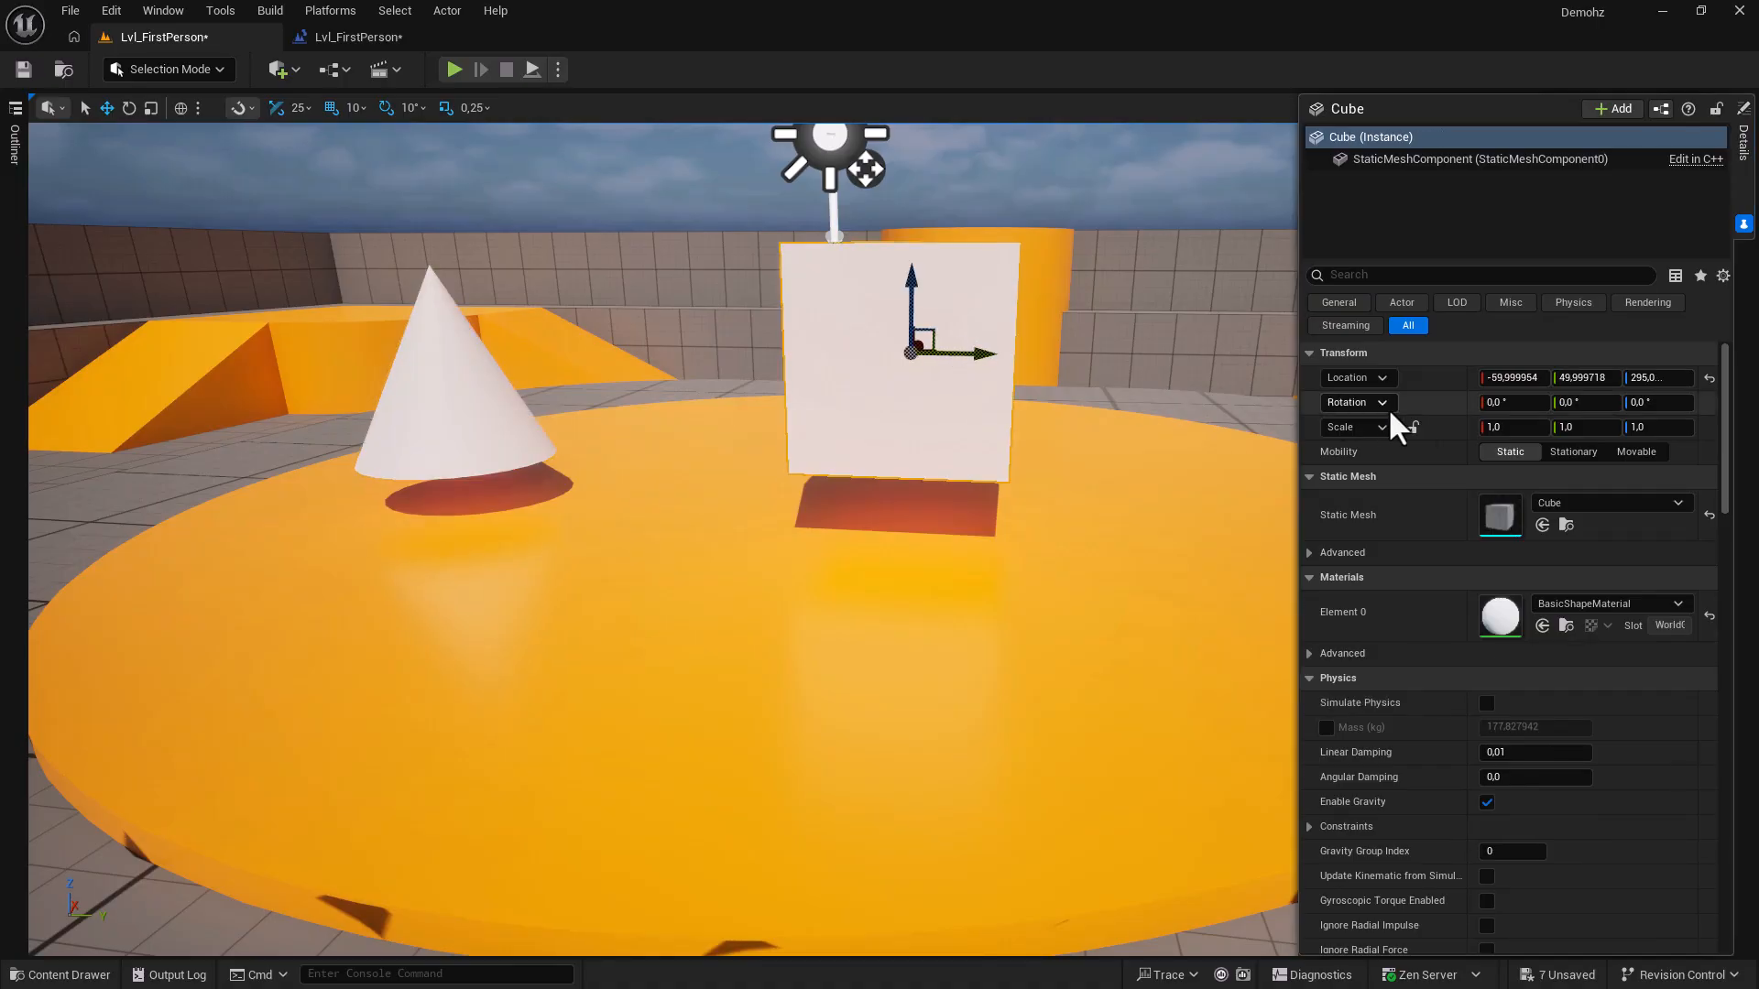
key("ctrl+z")
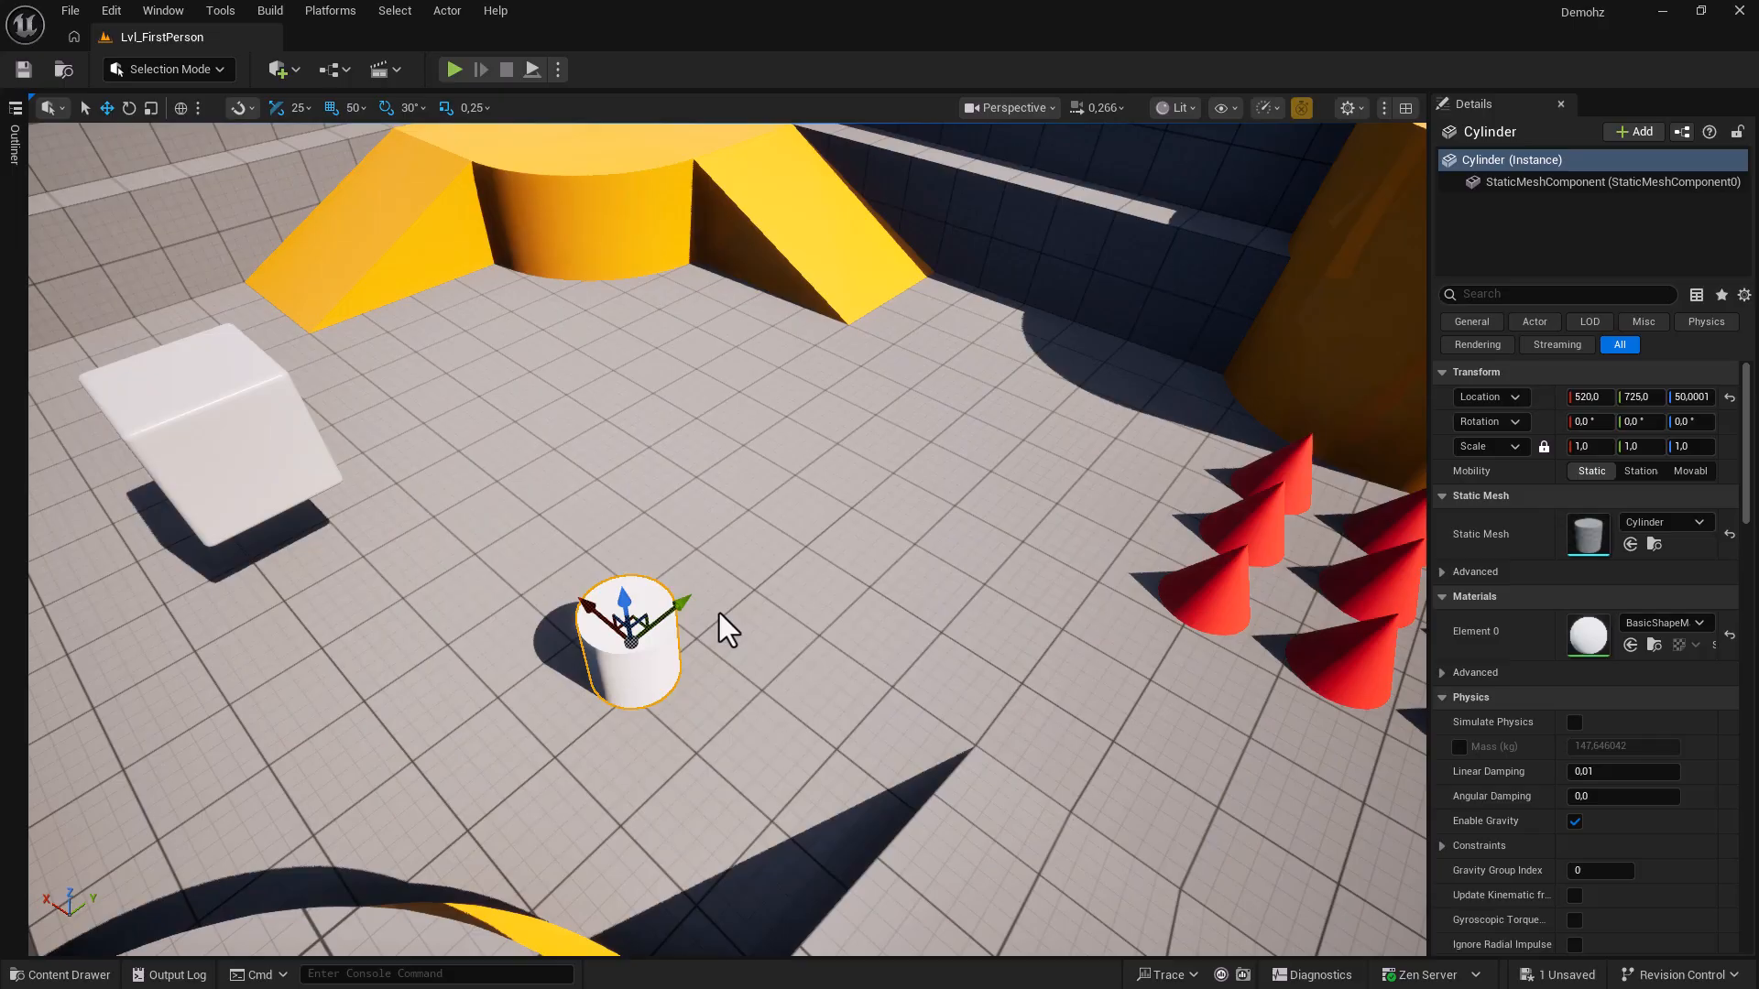
Move the cylinder 50 units along Y to 775, keeping the 50 grid snap size.
mouse_move(692, 597)
left_mouse_down()
mouse_move(817, 526)
mouse_move(703, 579)
left_mouse_up()
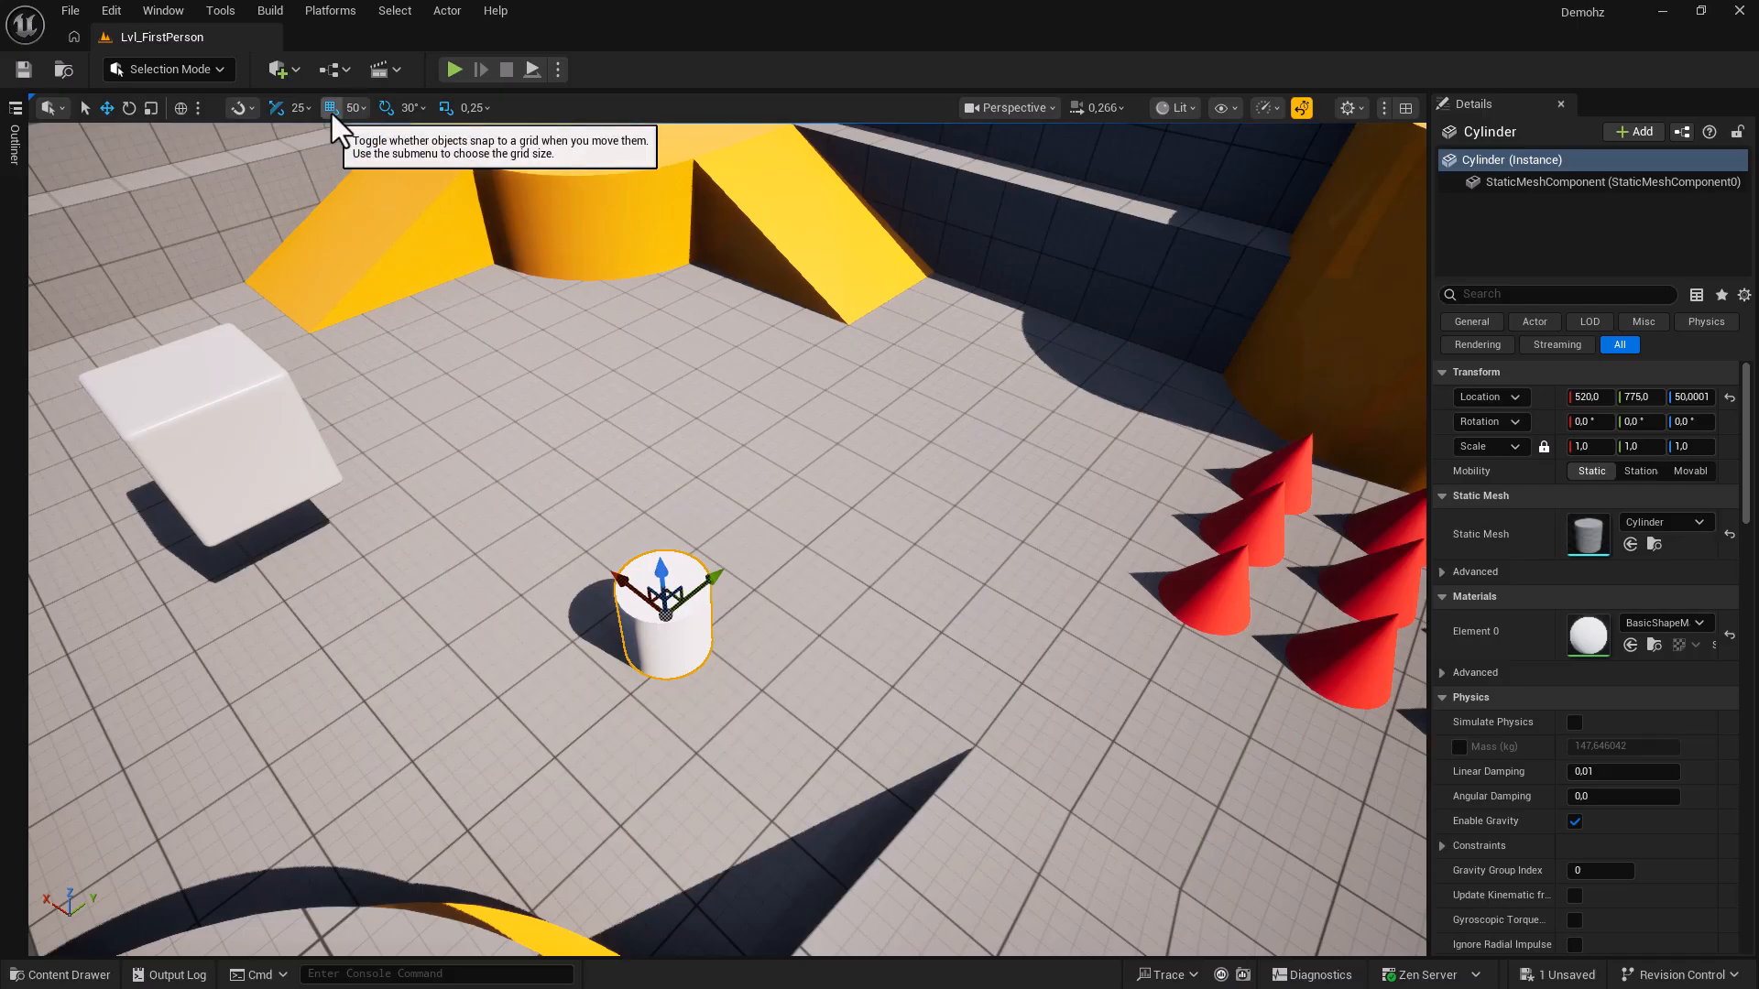
left_click(357, 110)
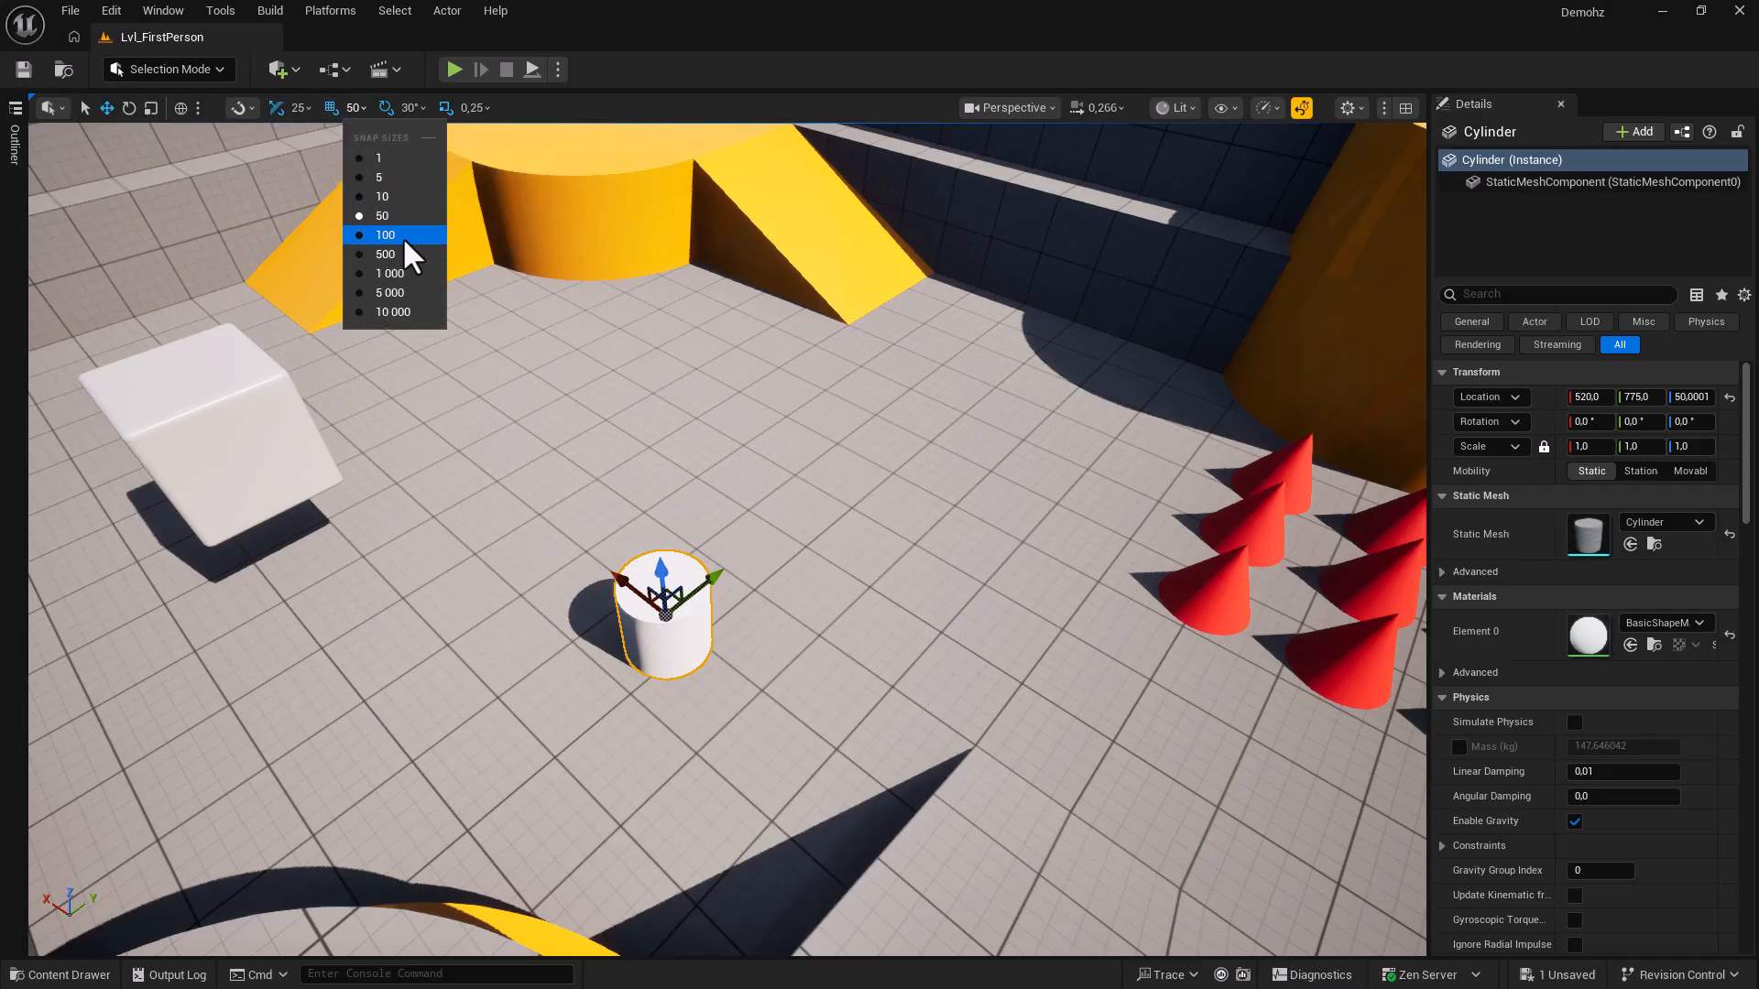
left_click(537, 119)
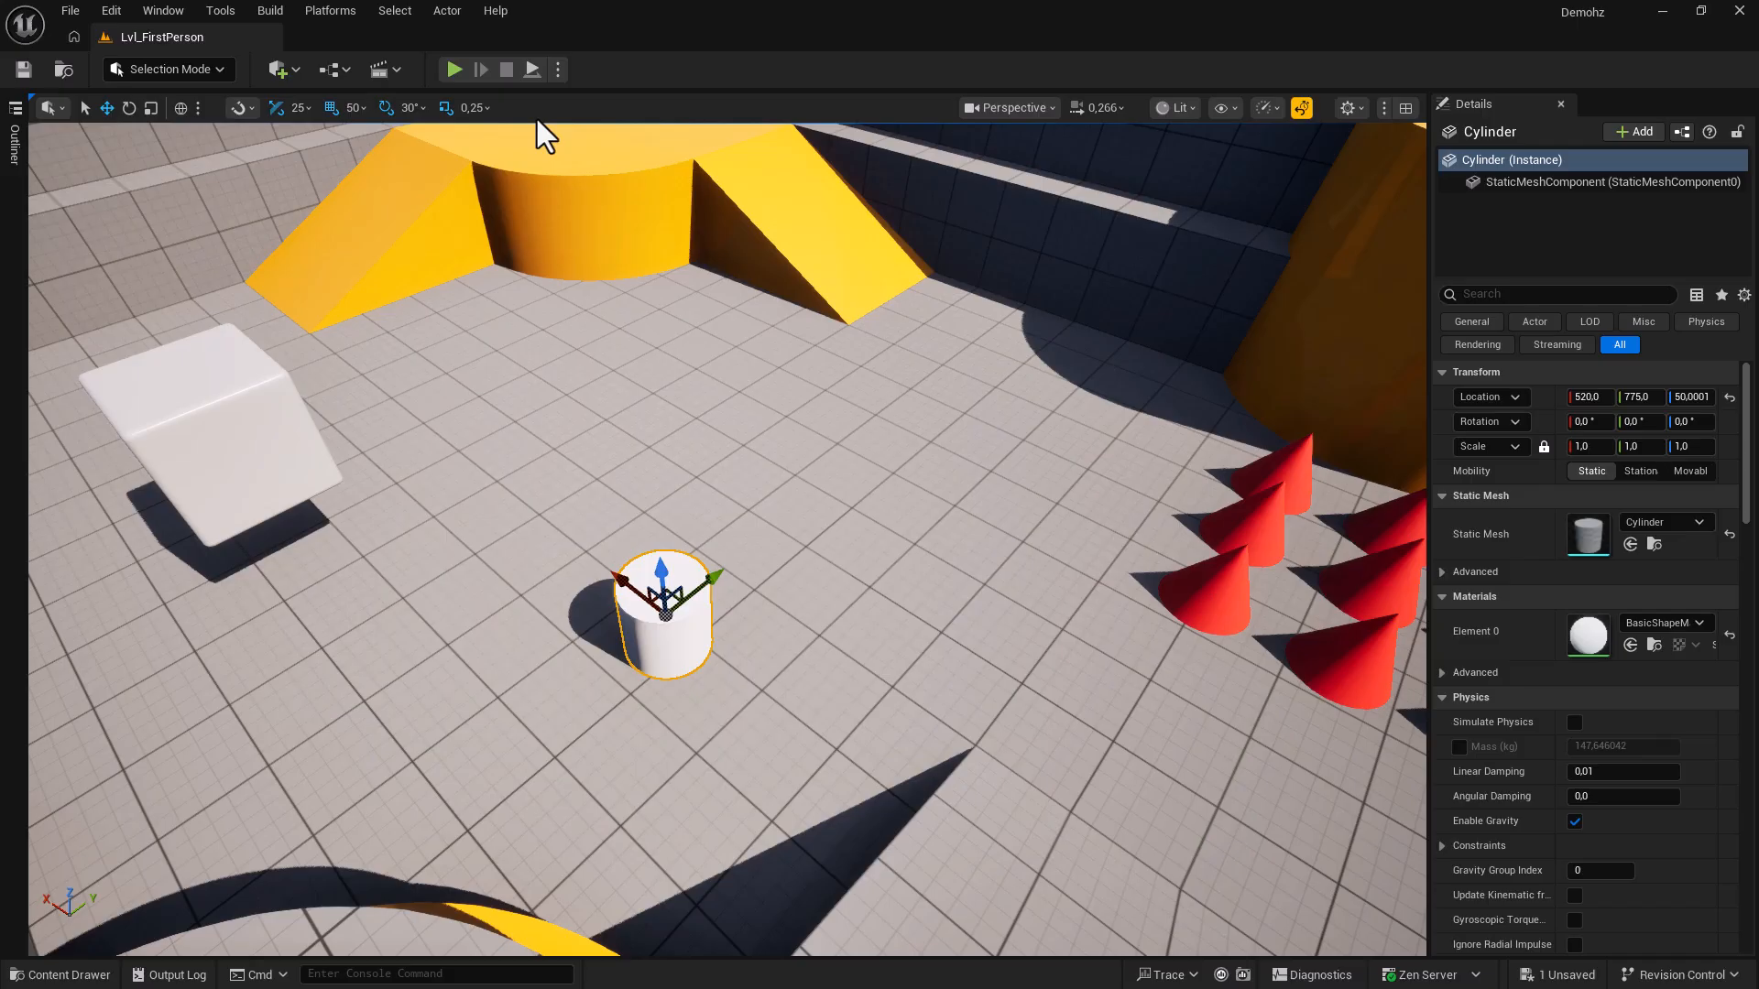
left_click(102, 9)
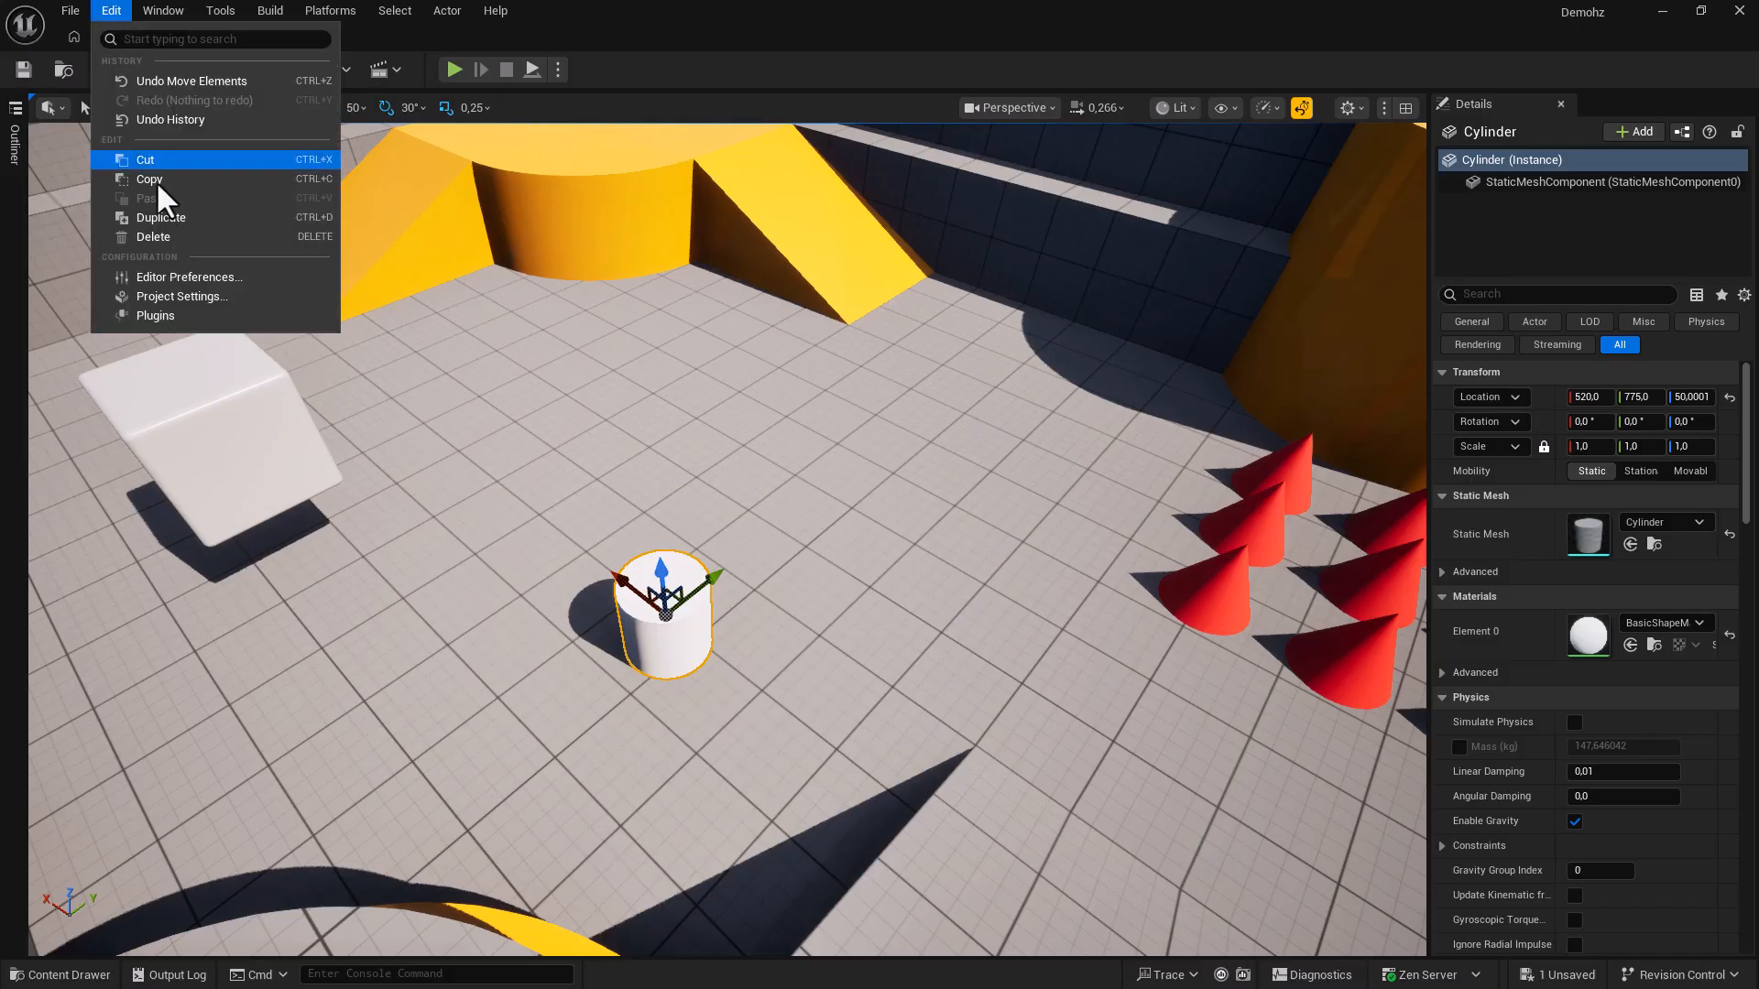
Open the Editor Preferences Level Editor Viewports advanced grid snapping Decimal Grid Sizes list.
left_click(174, 278)
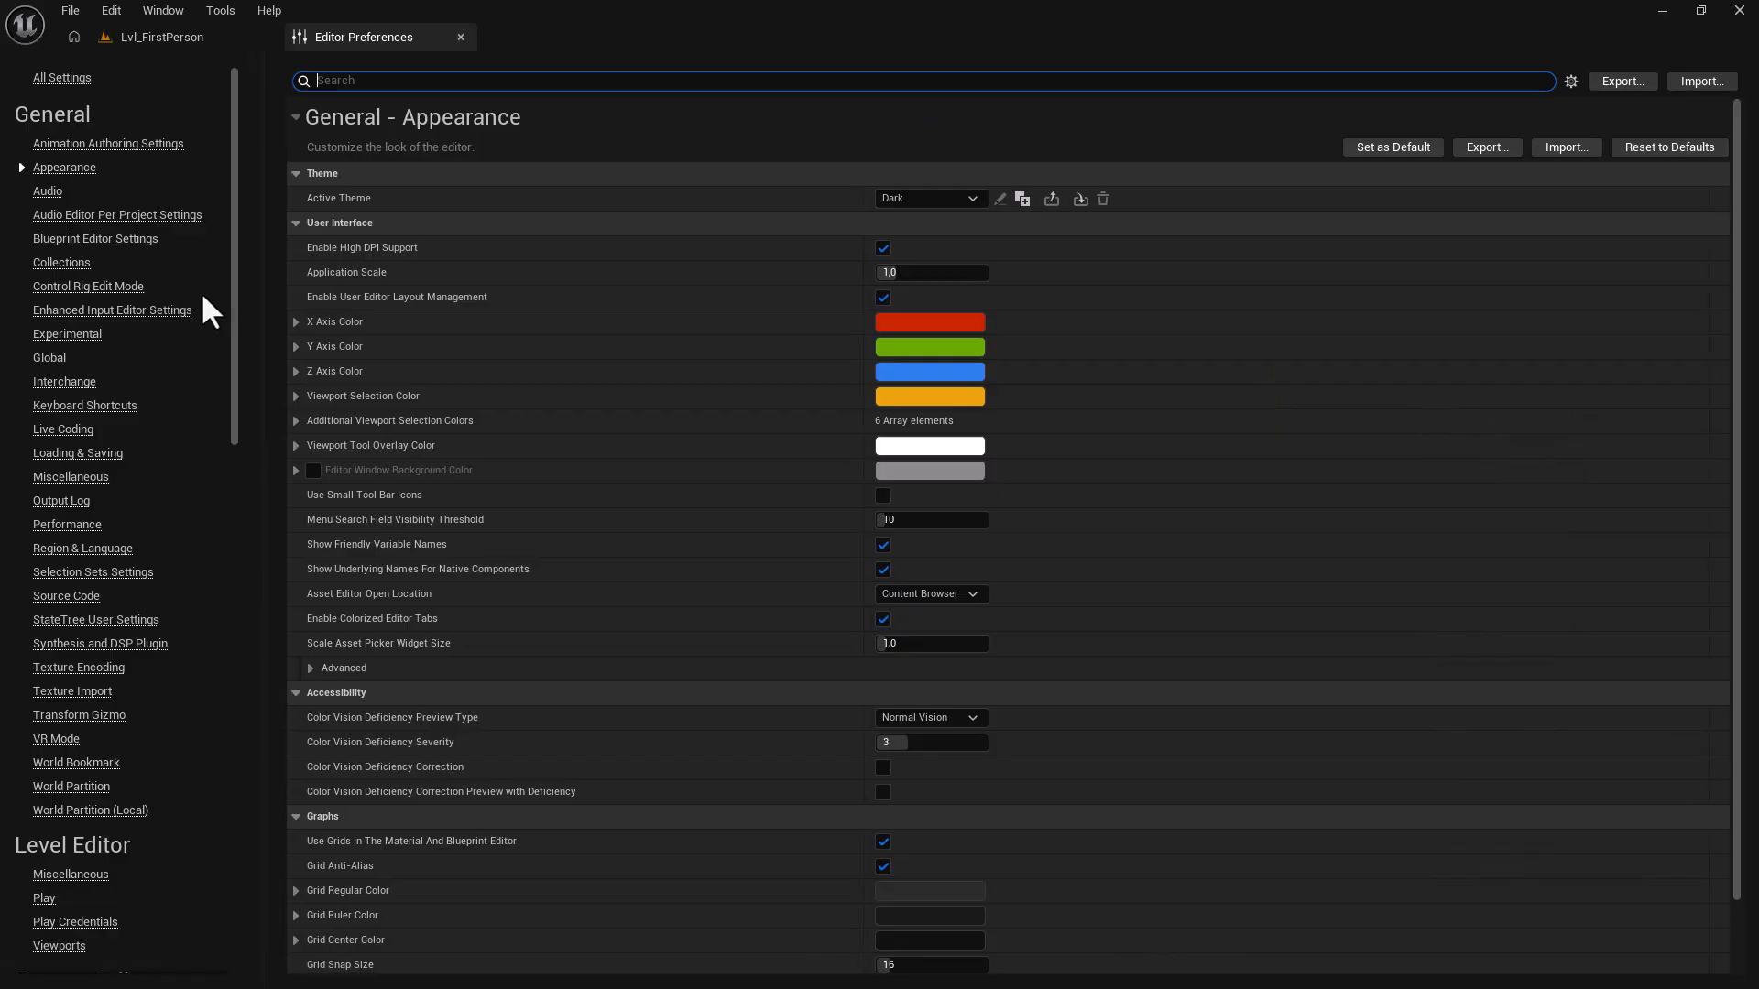
scroll(138, 550, "down", 5)
left_click(59, 625)
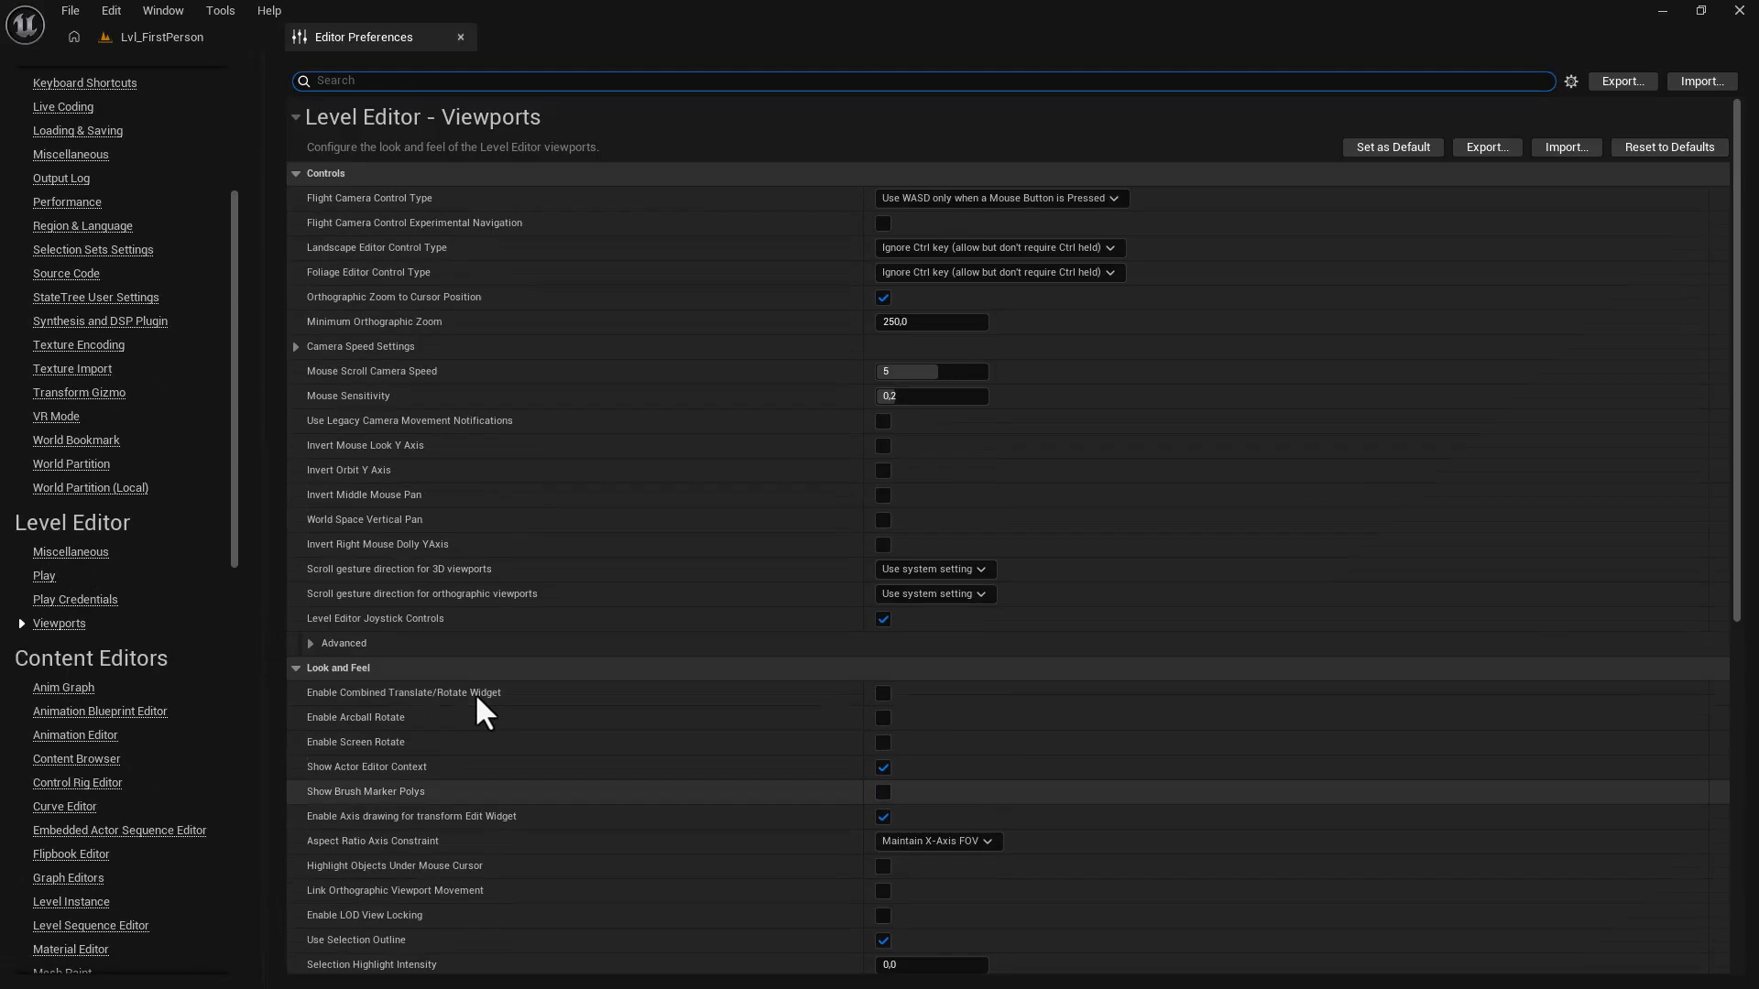
left_click(326, 173)
left_click(325, 200)
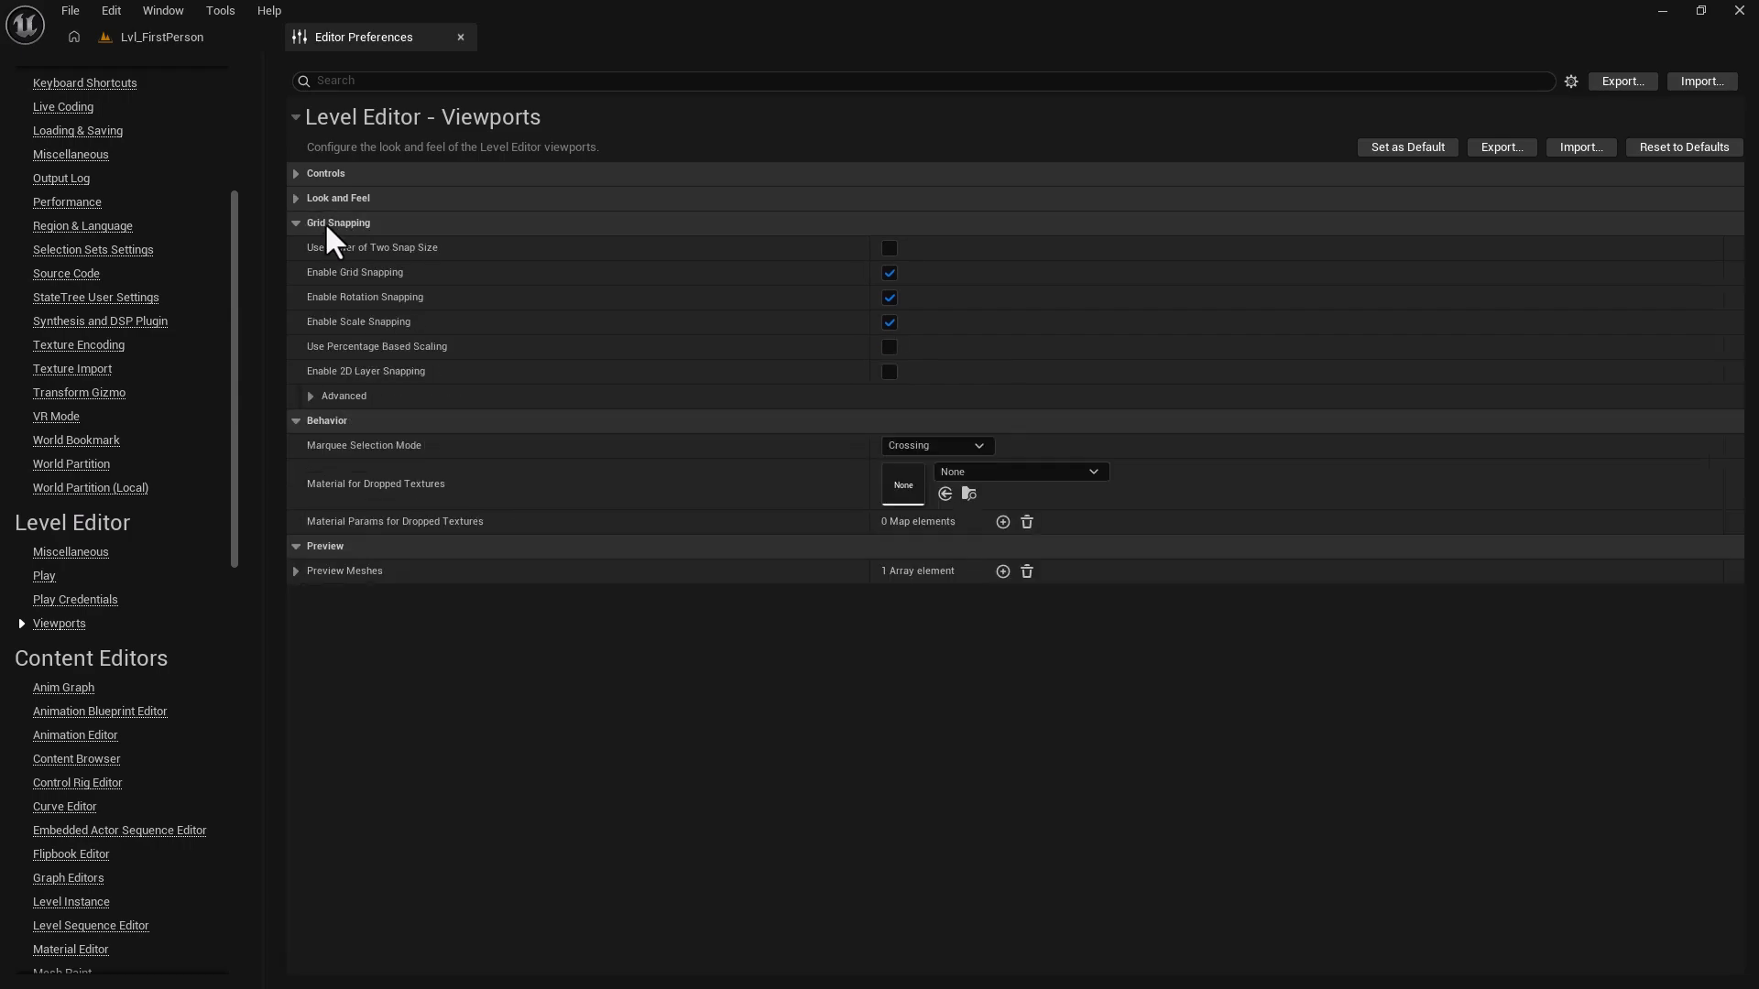
left_click(310, 396)
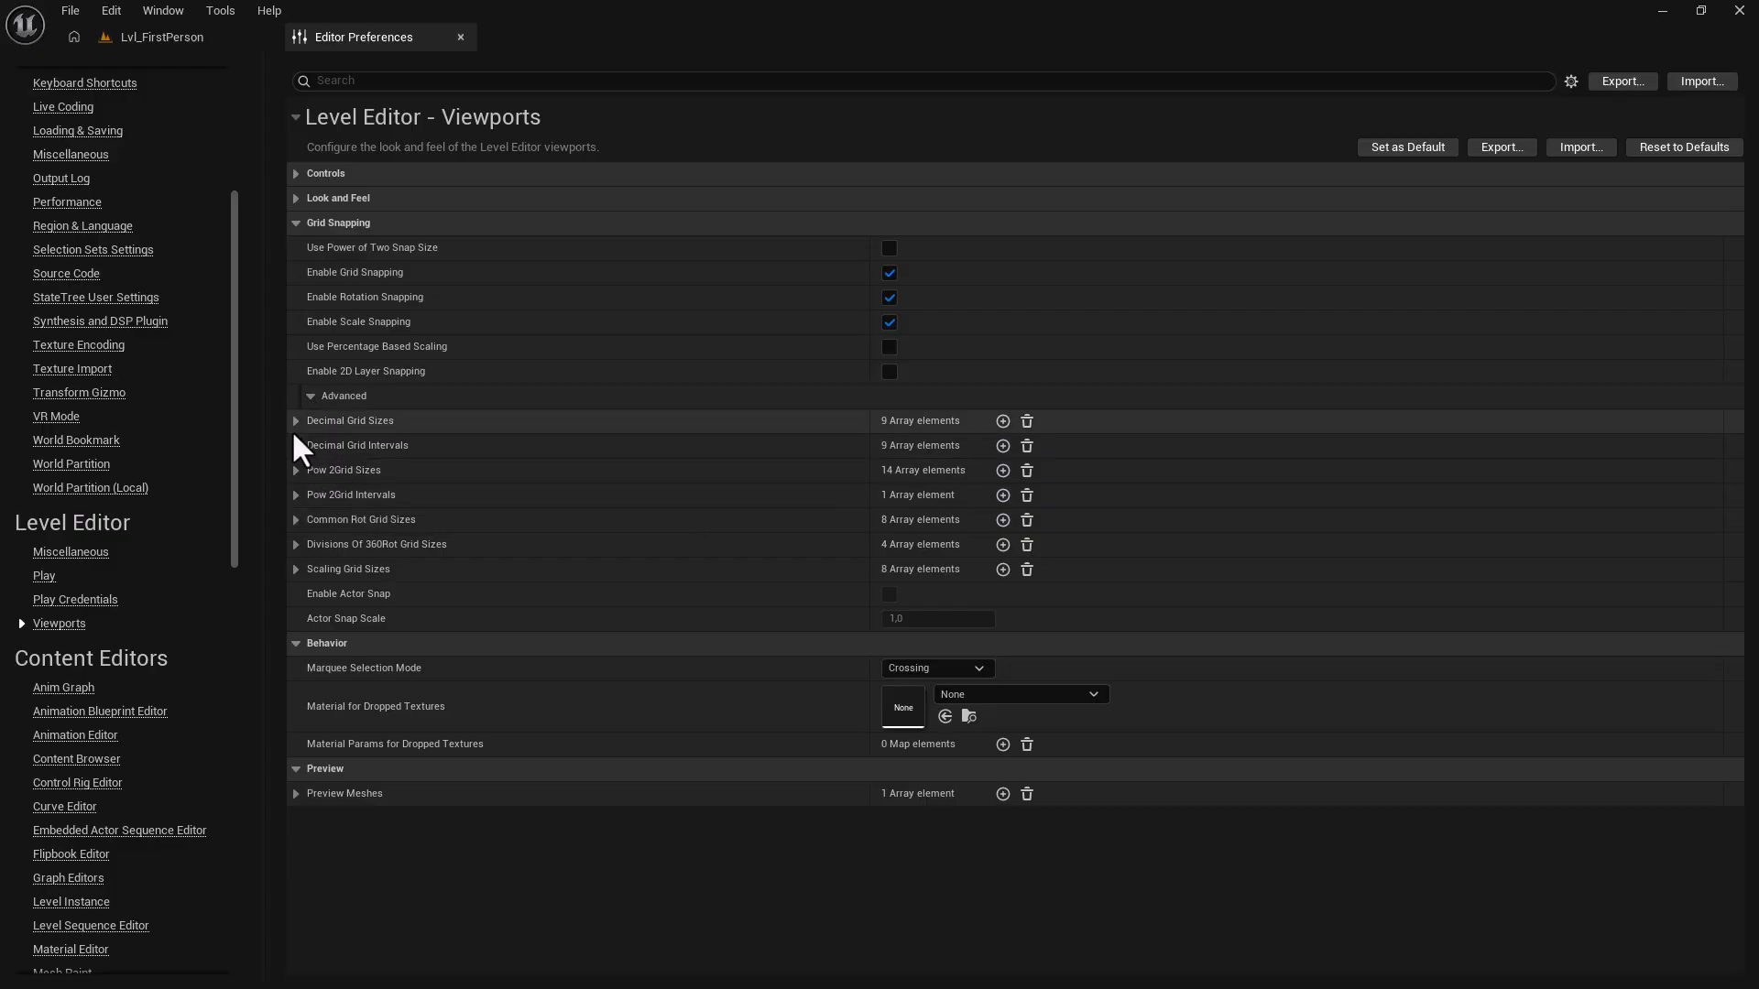
left_click(296, 421)
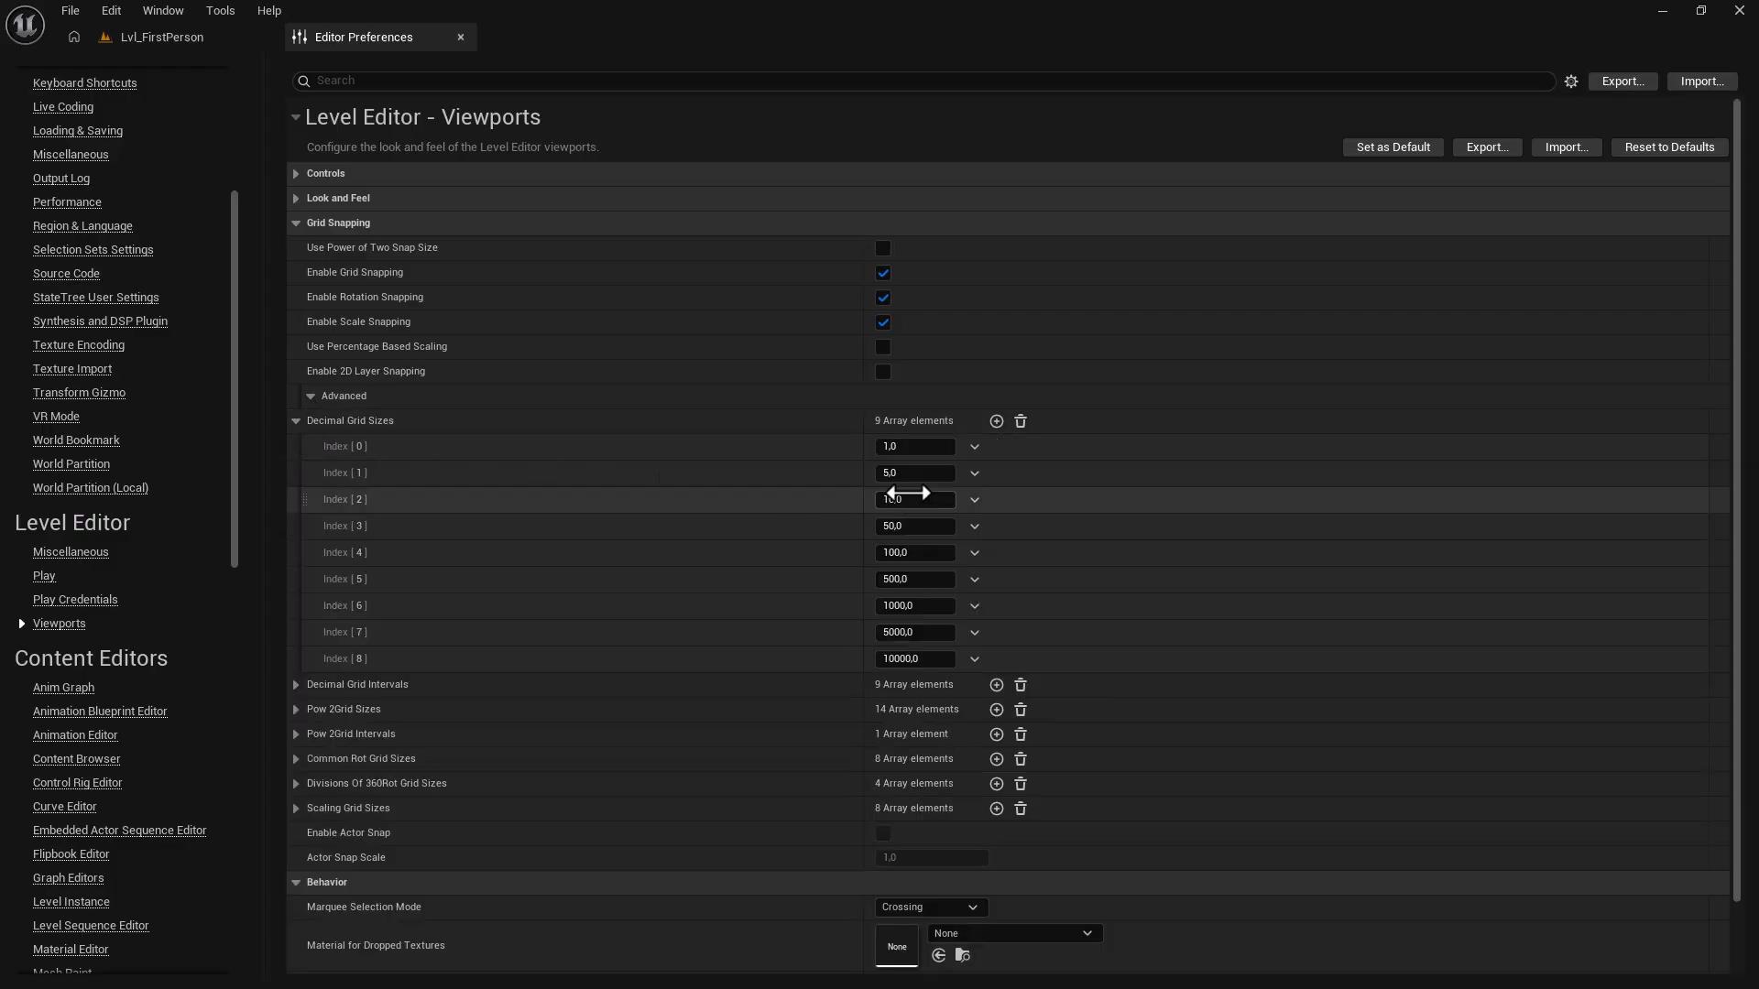
Add a 25 grid size, move it between 10 and 50, and return to the level.
left_click(996, 421)
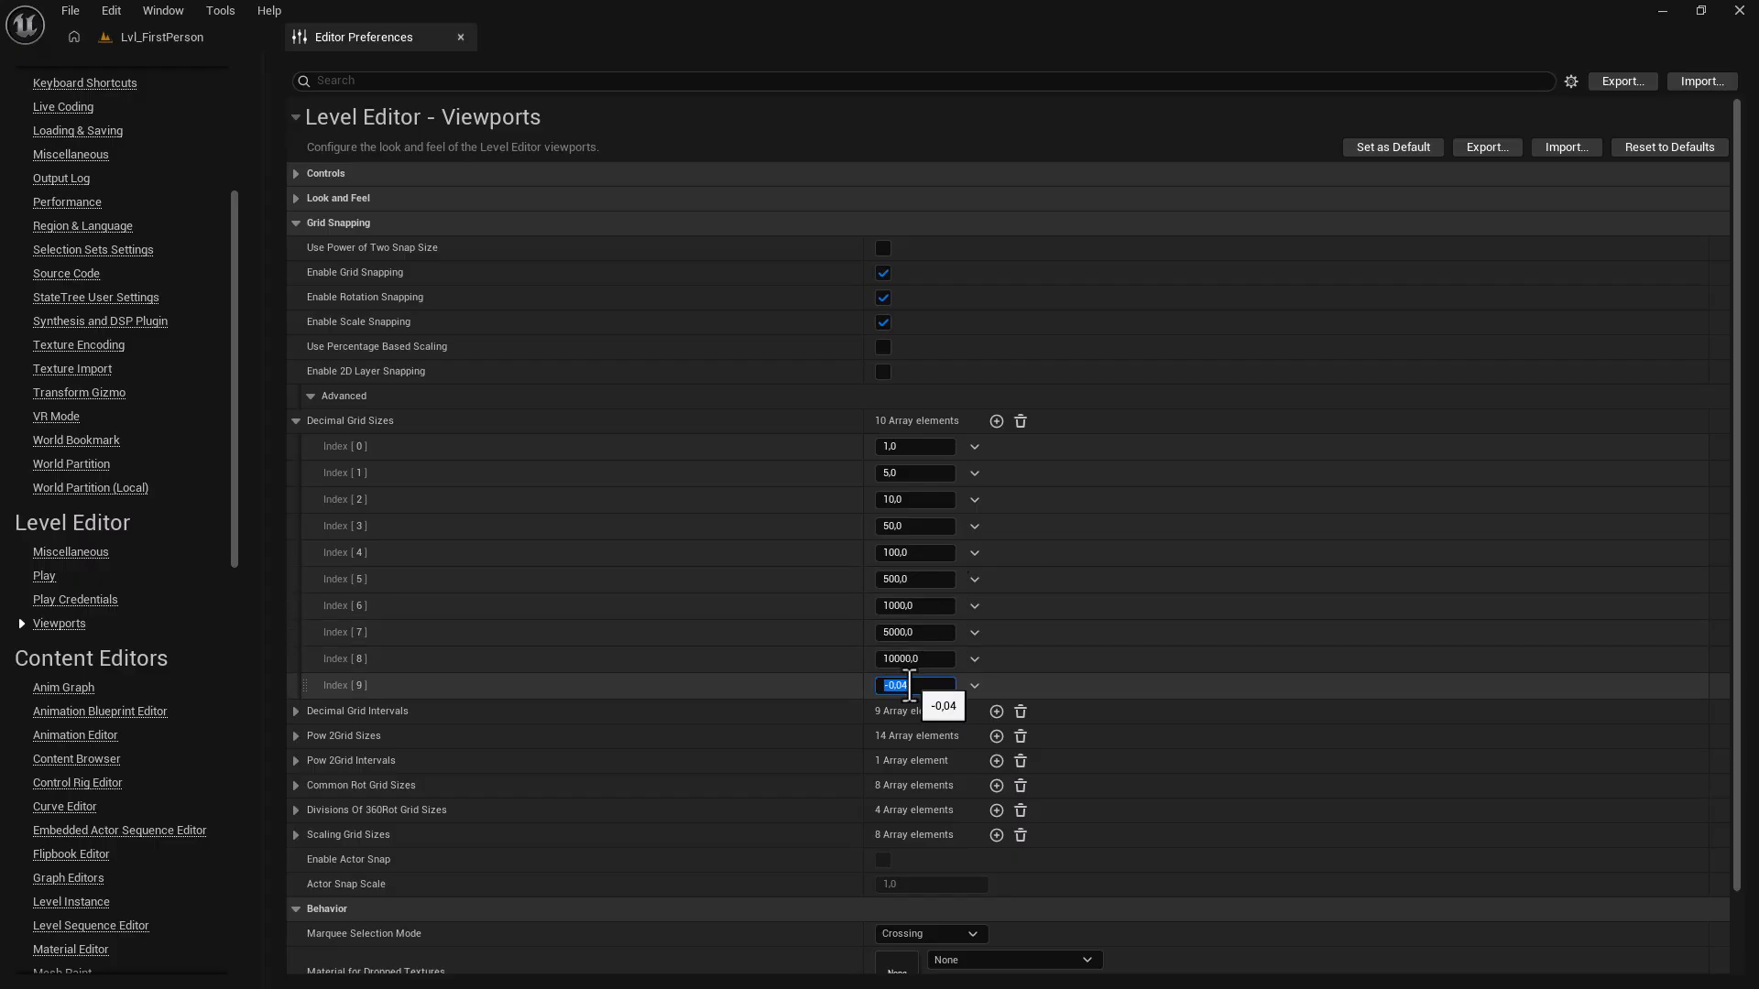
key("Return")
left_click_drag(305, 683, 345, 508)
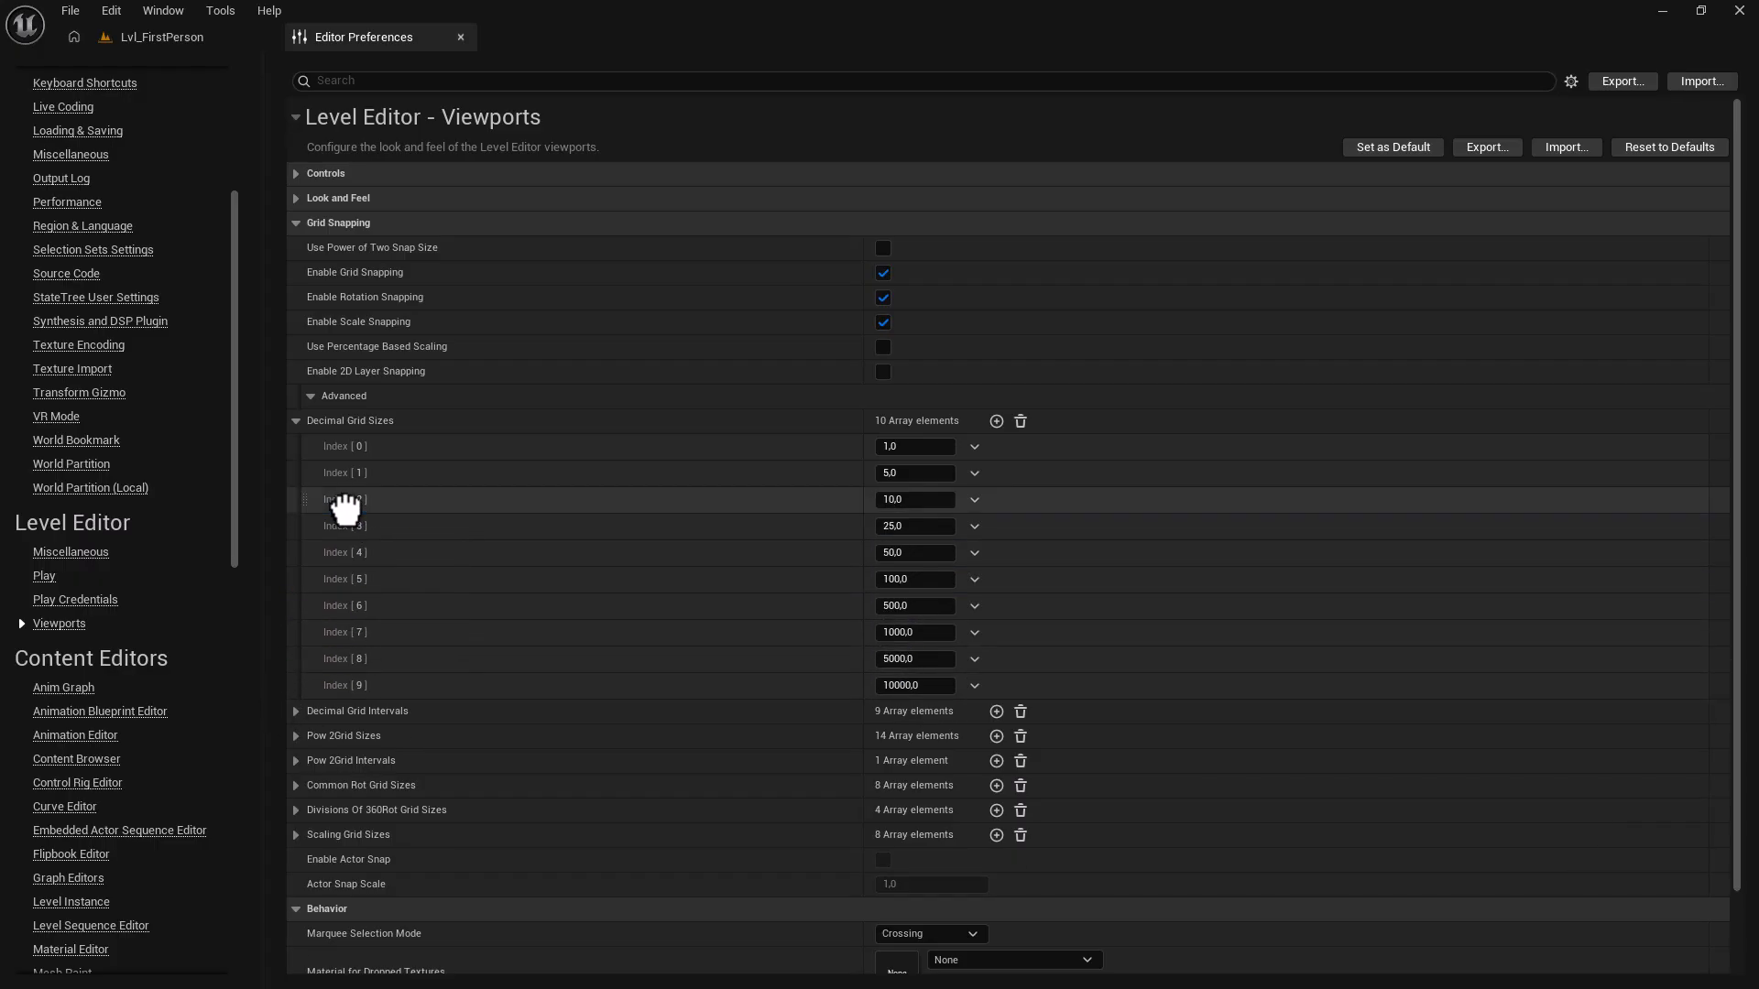
left_click(191, 43)
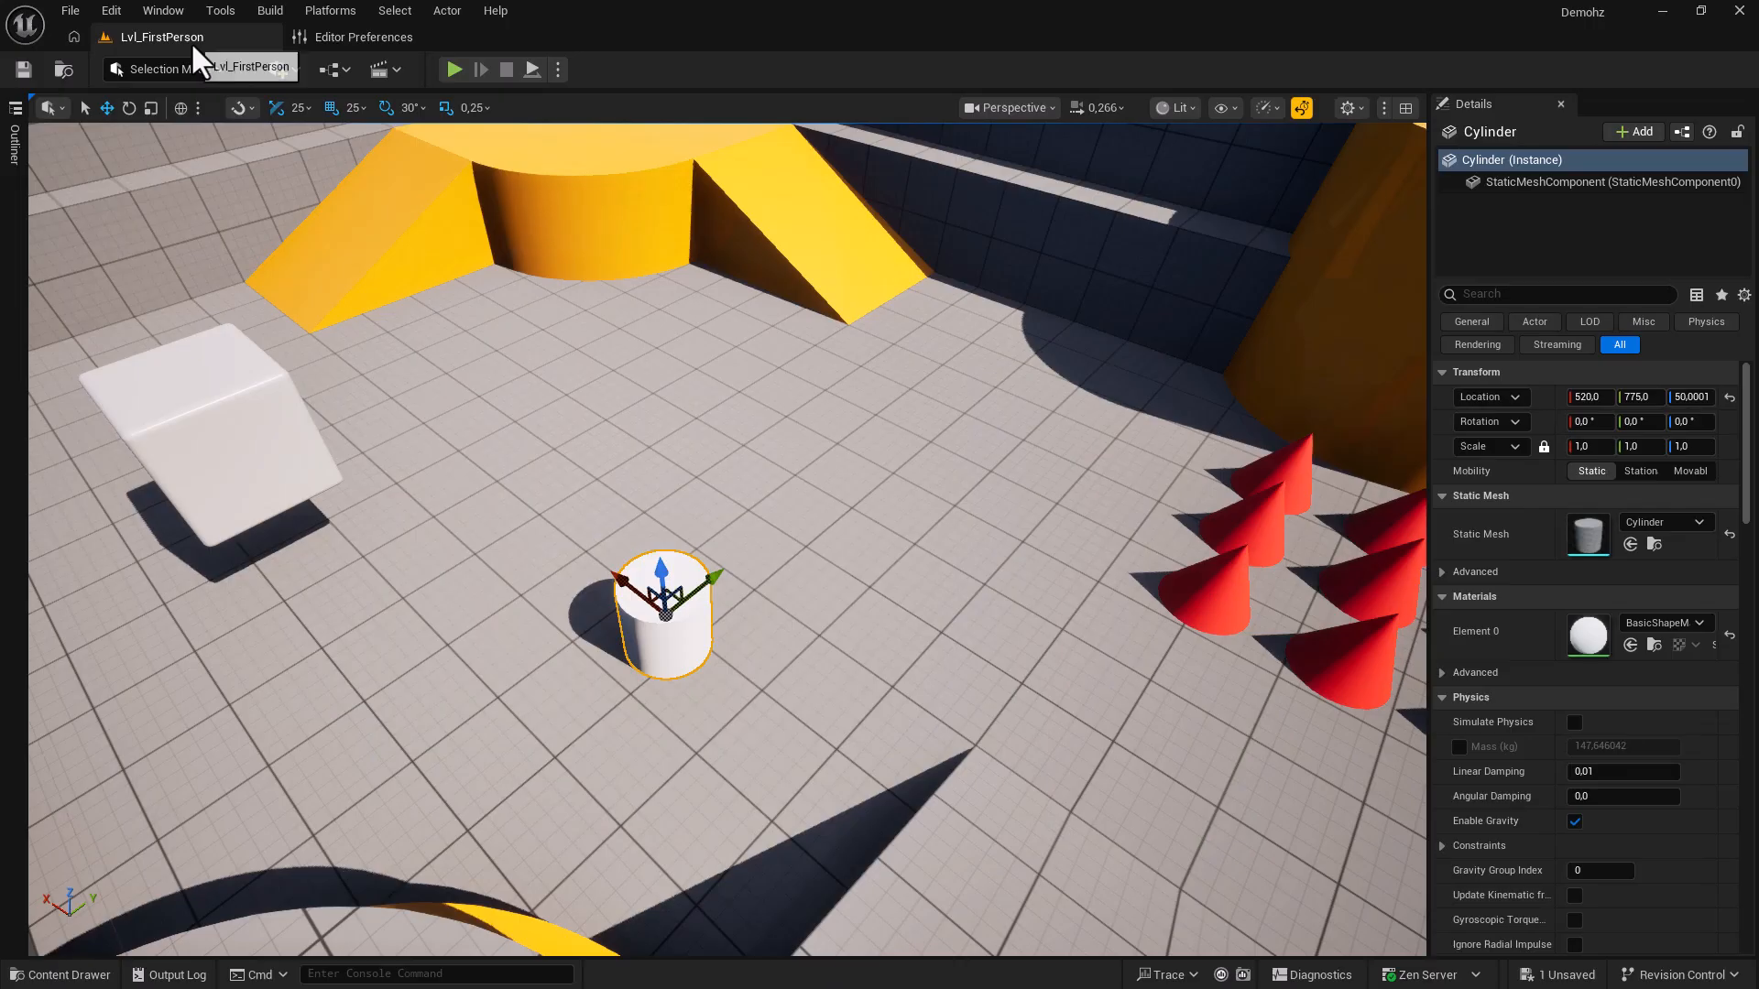
Set the location grid snap to 25 and move the cylinder 25 units along X to 545.
left_click(355, 109)
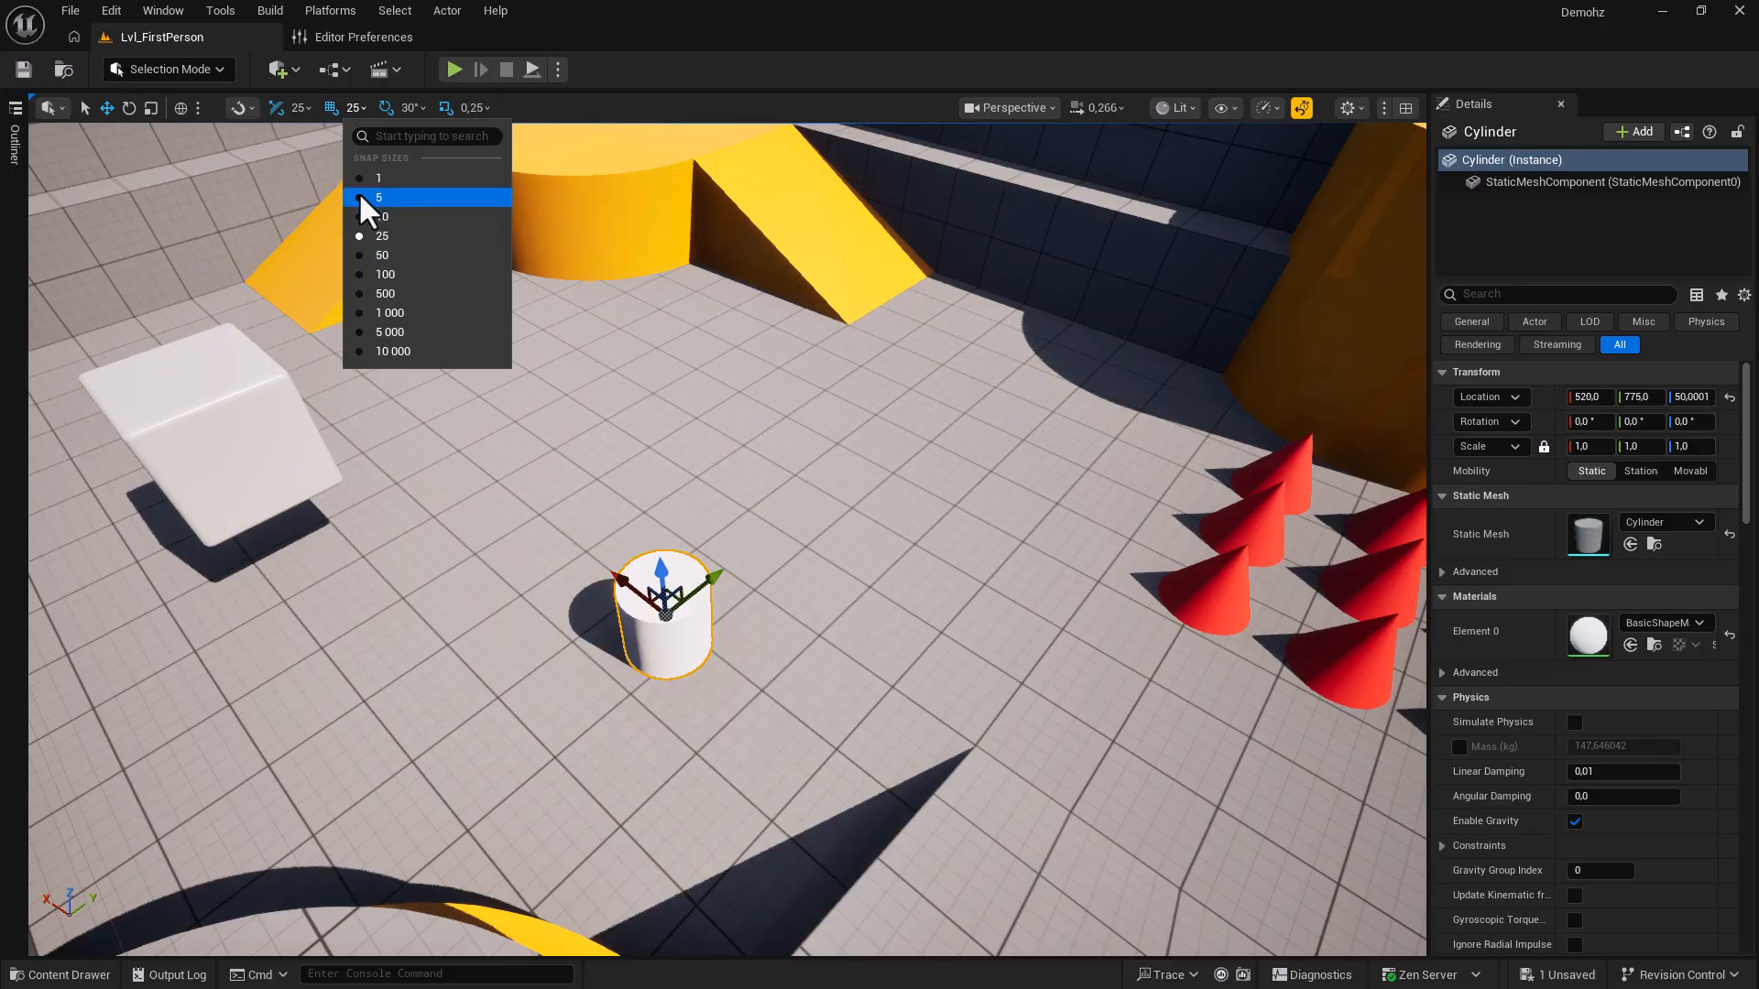
left_click(394, 255)
left_click(355, 108)
left_click(382, 235)
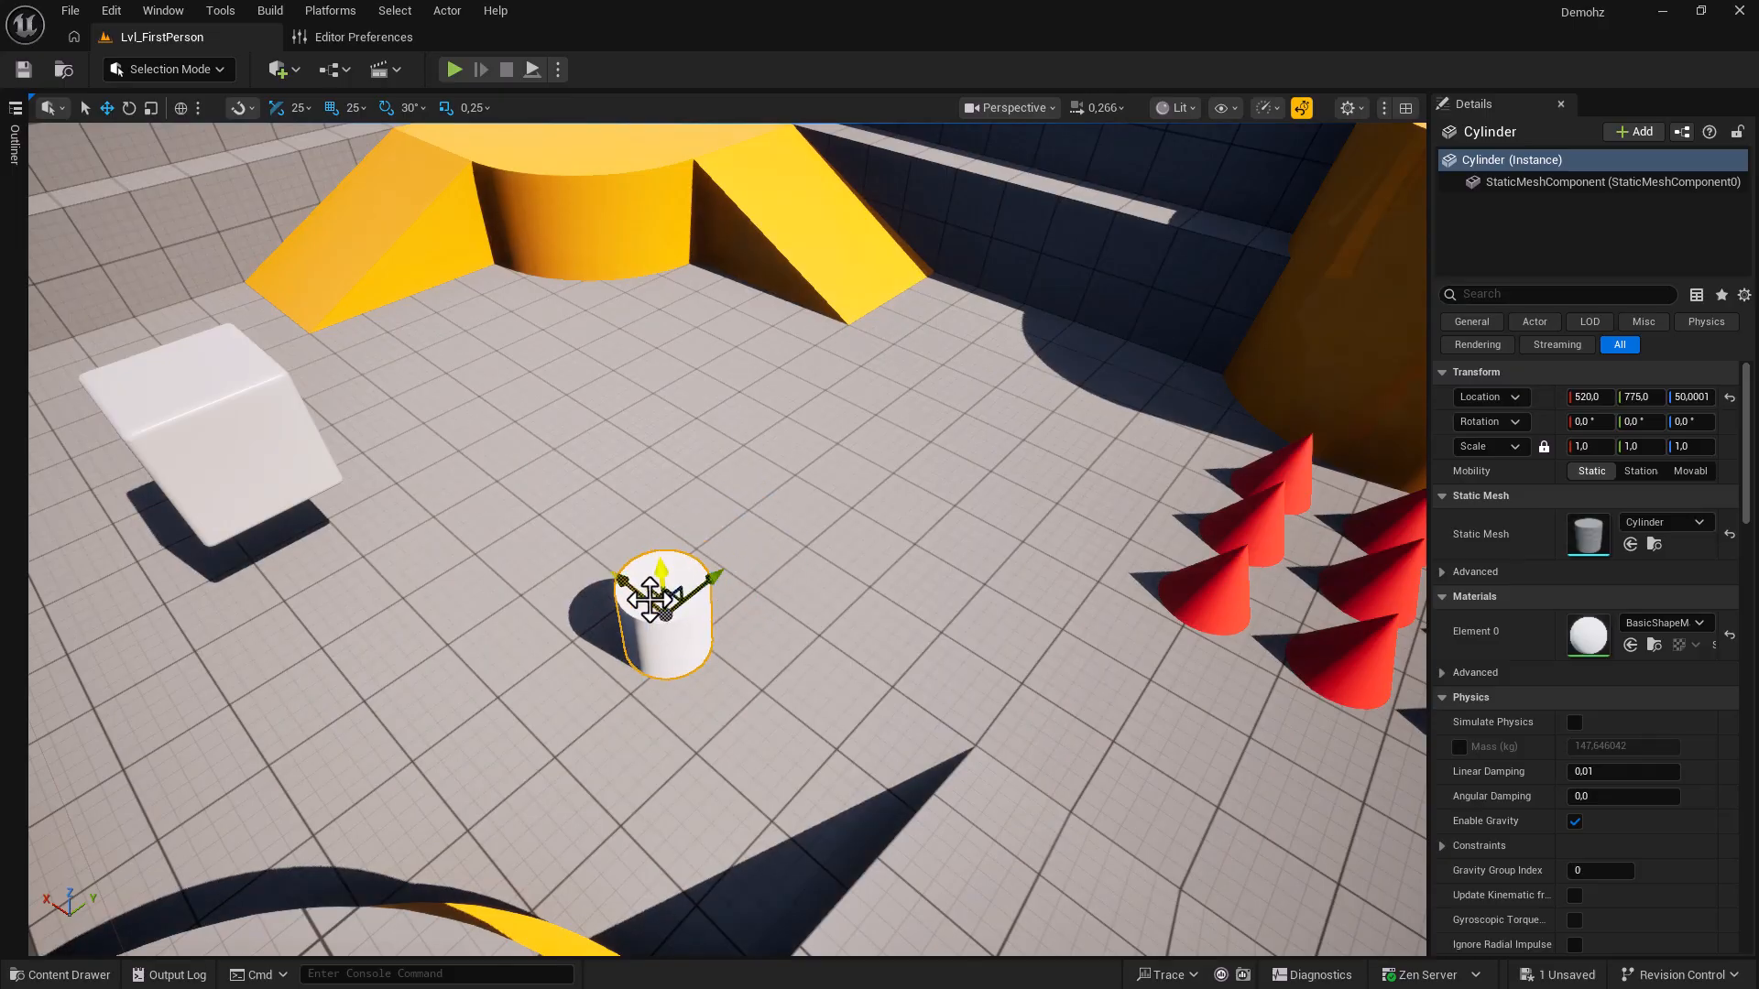
mouse_move(623, 575)
left_mouse_down()
mouse_move(528, 512)
mouse_move(609, 570)
left_mouse_up()
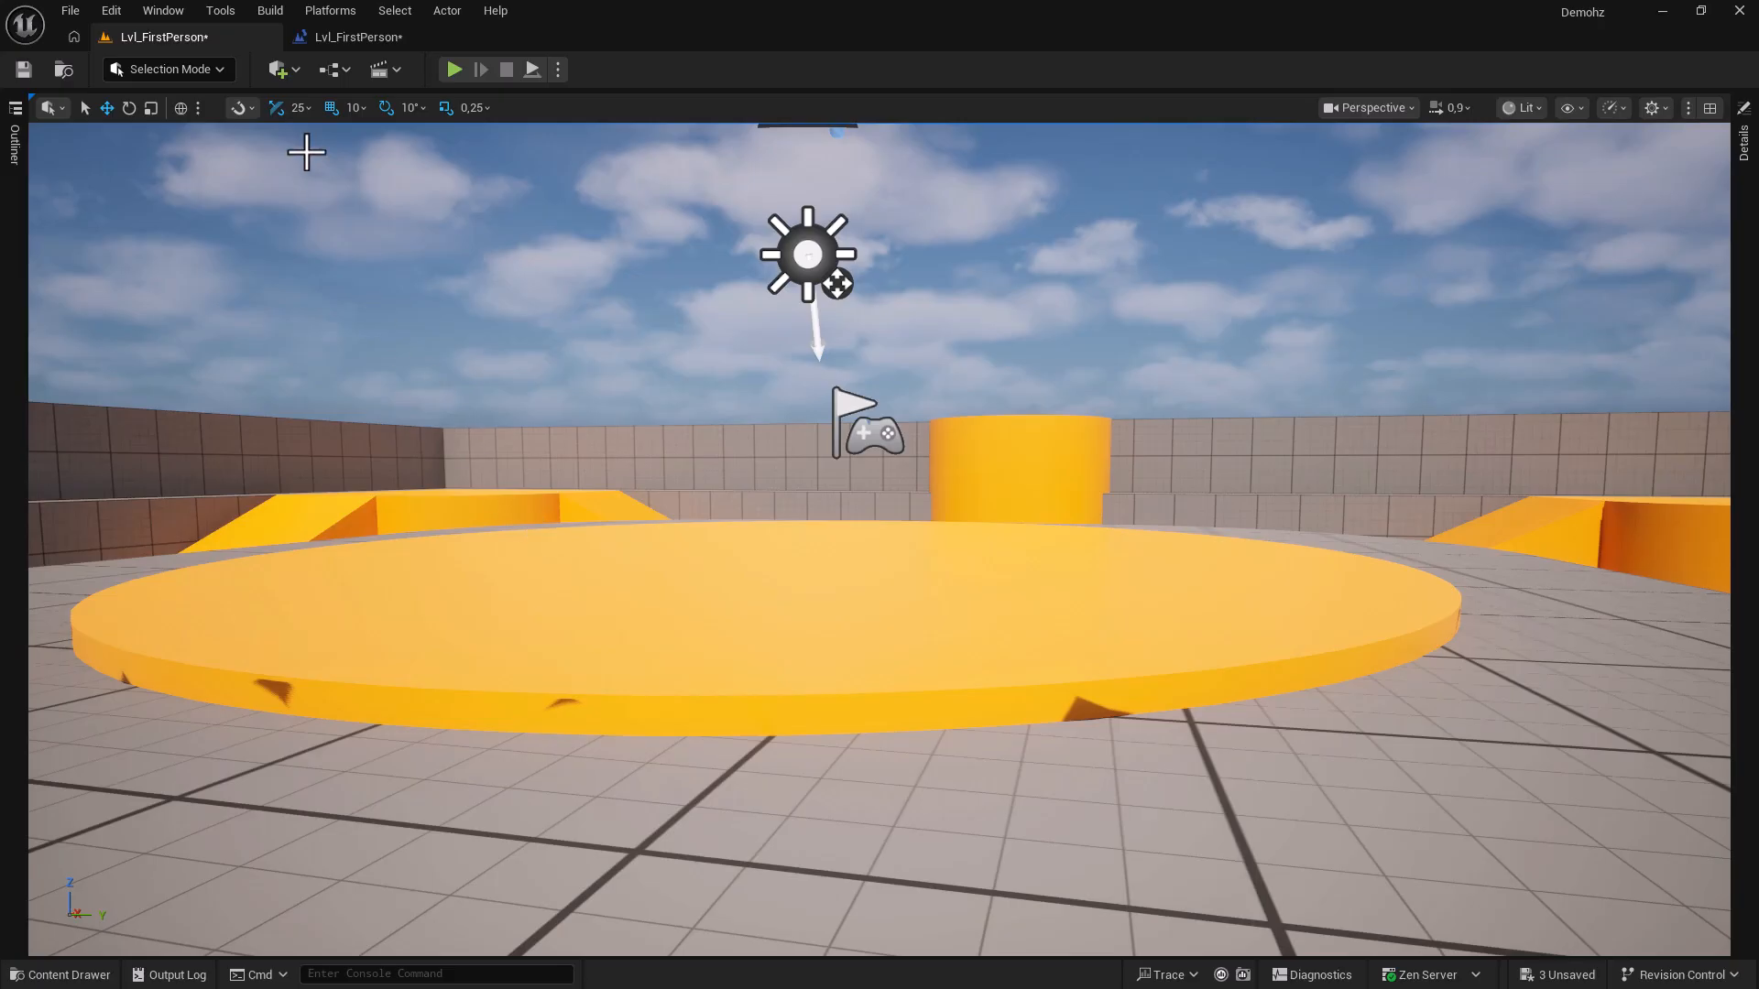
Place a Cube from Quick Add onto the orange platform, then delete it.
left_click(276, 71)
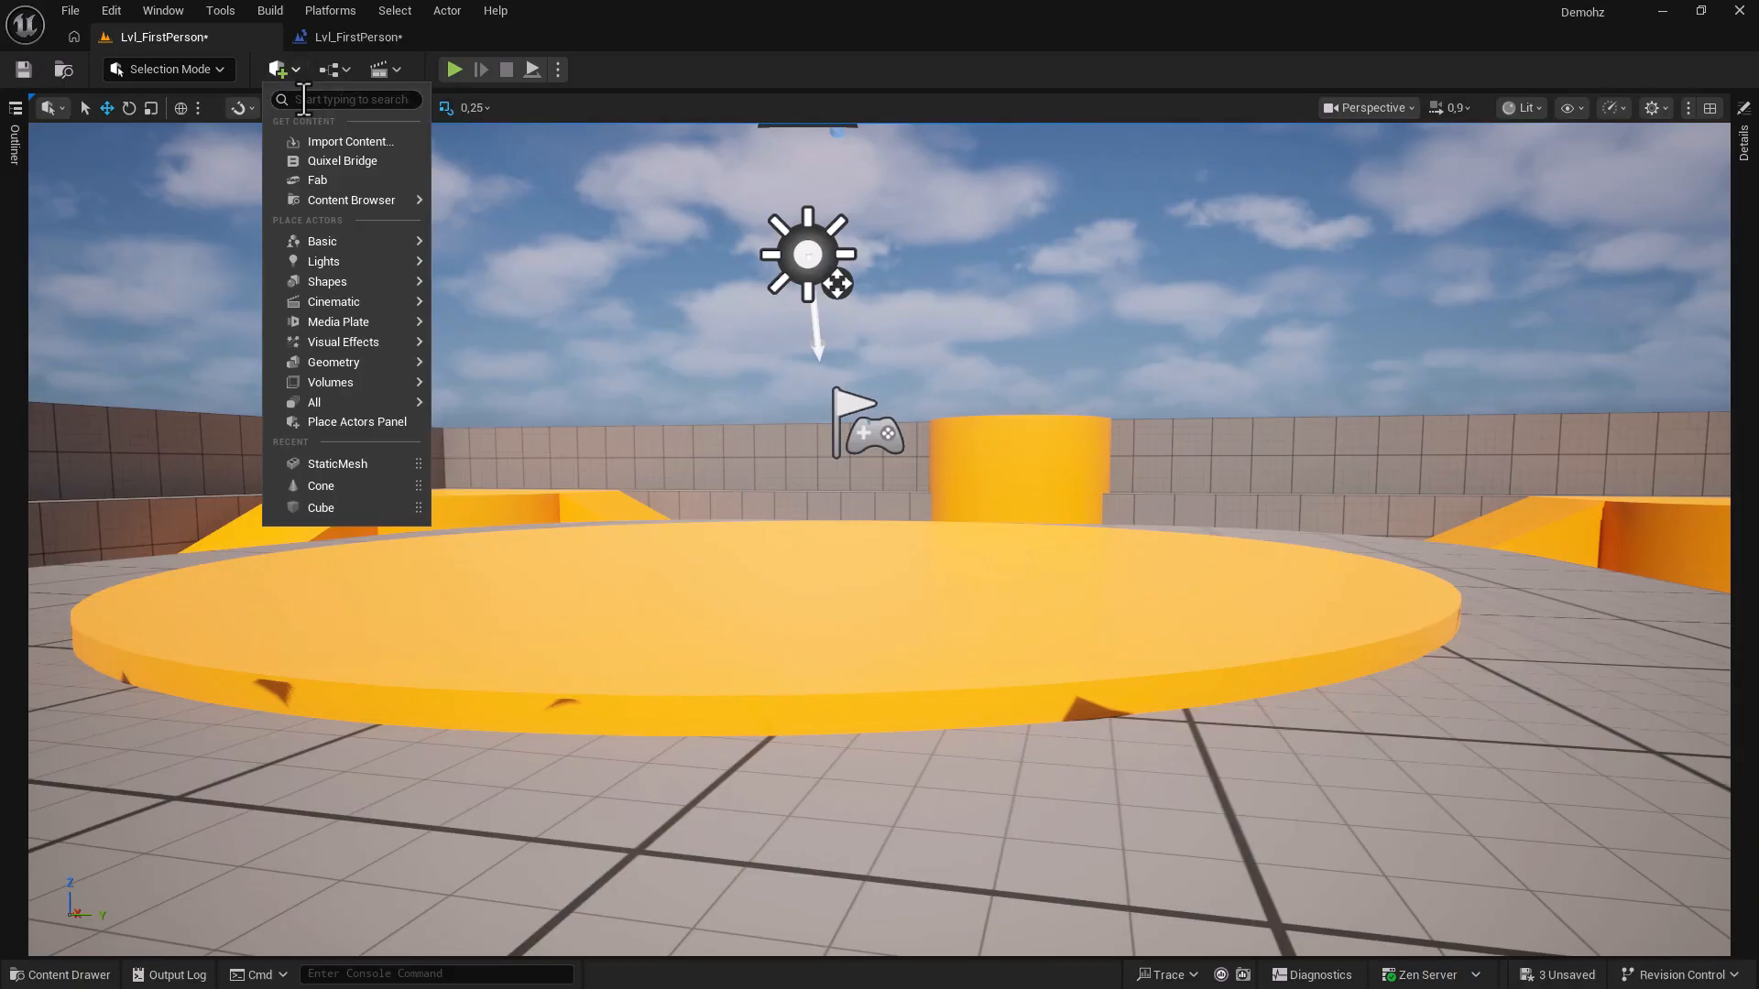
left_click(284, 72)
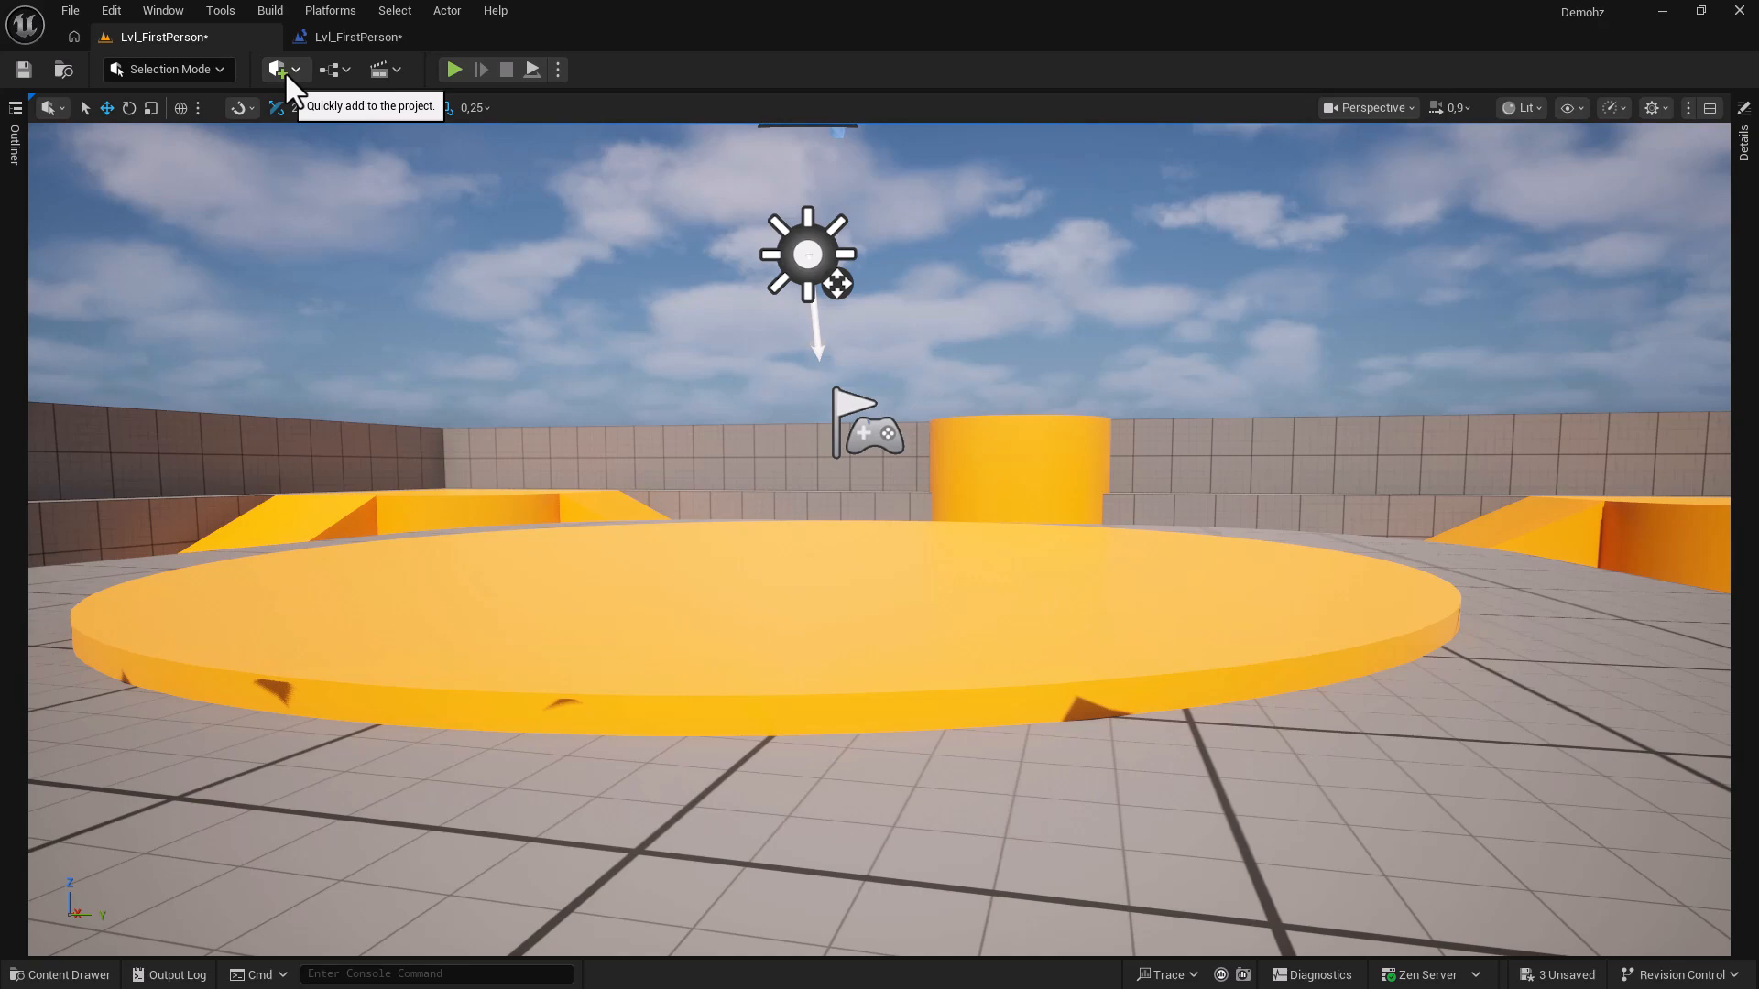
left_click(284, 71)
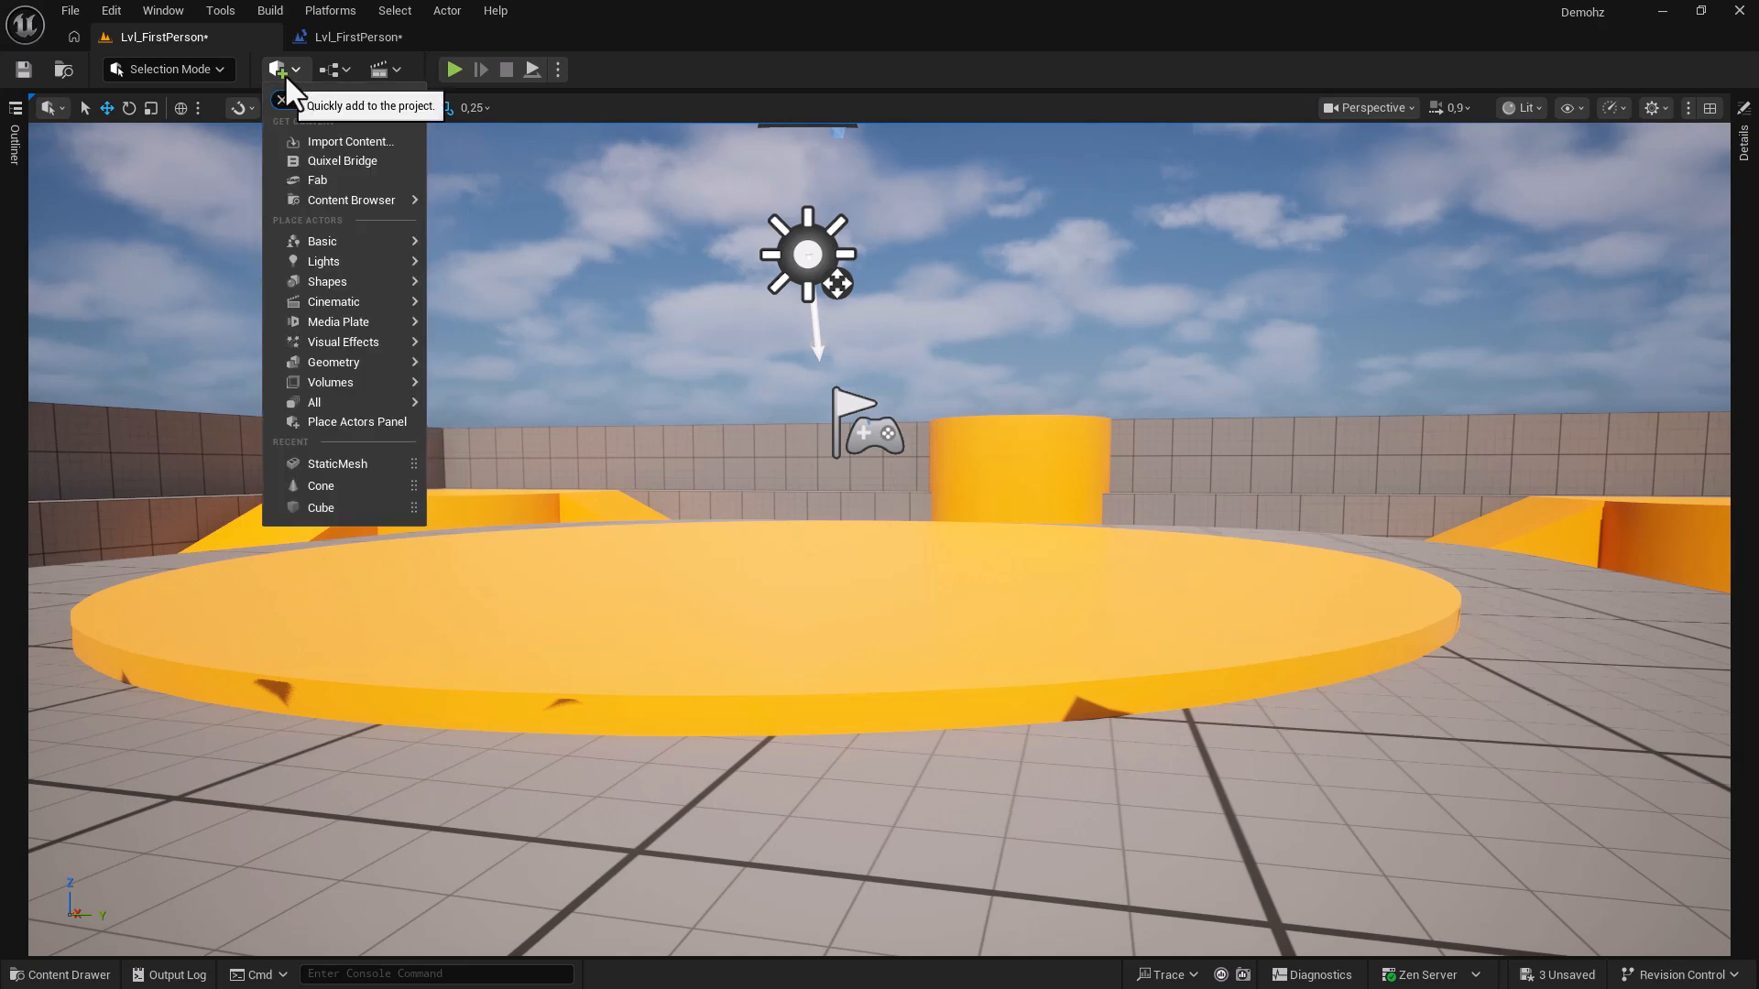
type("cube")
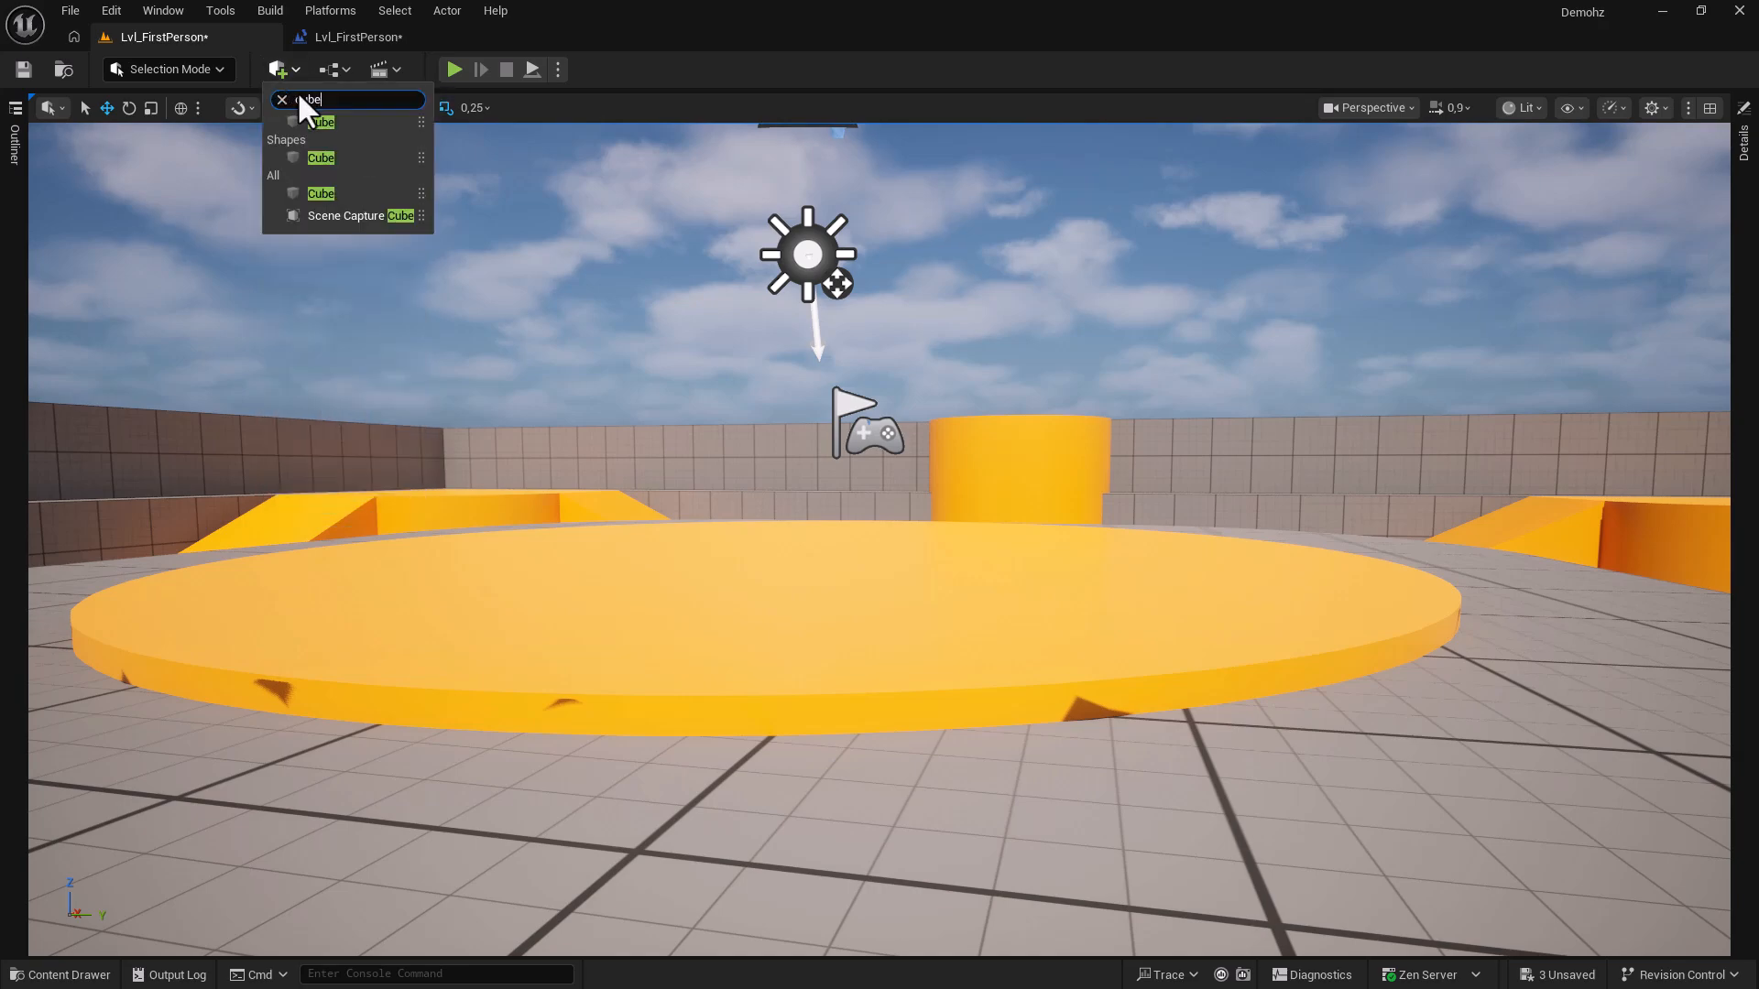
left_click_drag(312, 124, 651, 595)
key("Delete")
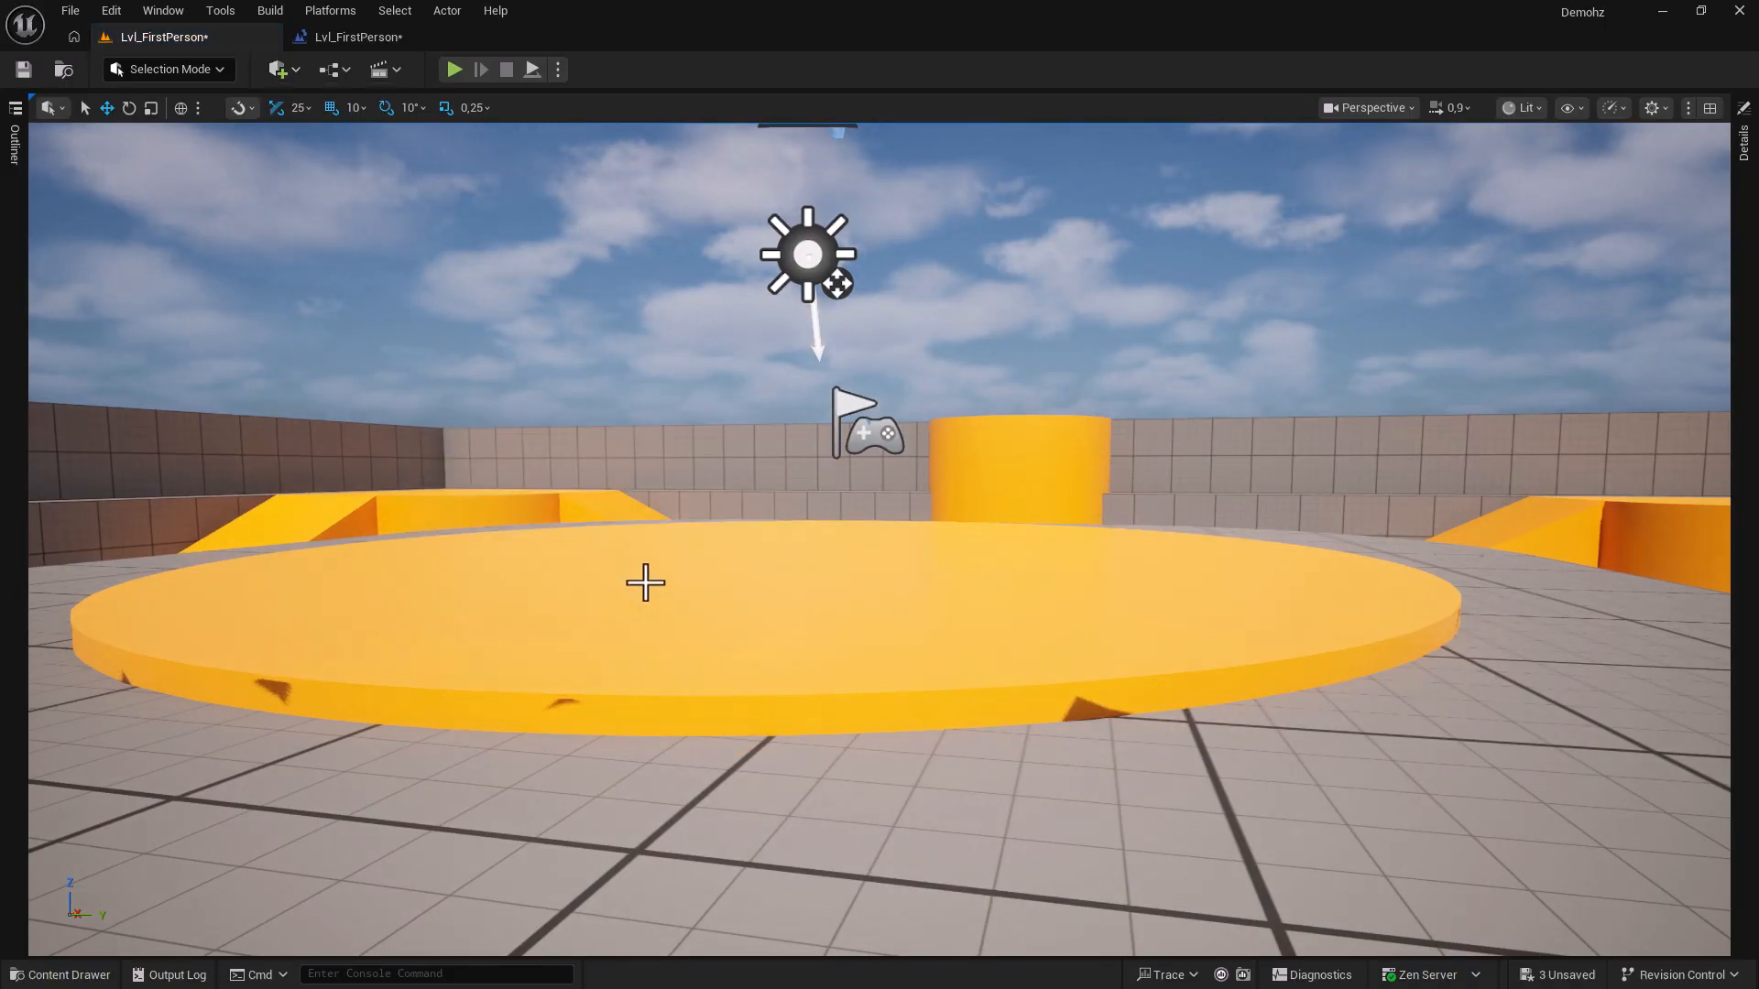
Search the File menu for 'sav' and close it without saving.
left_click(64, 11)
type("sav")
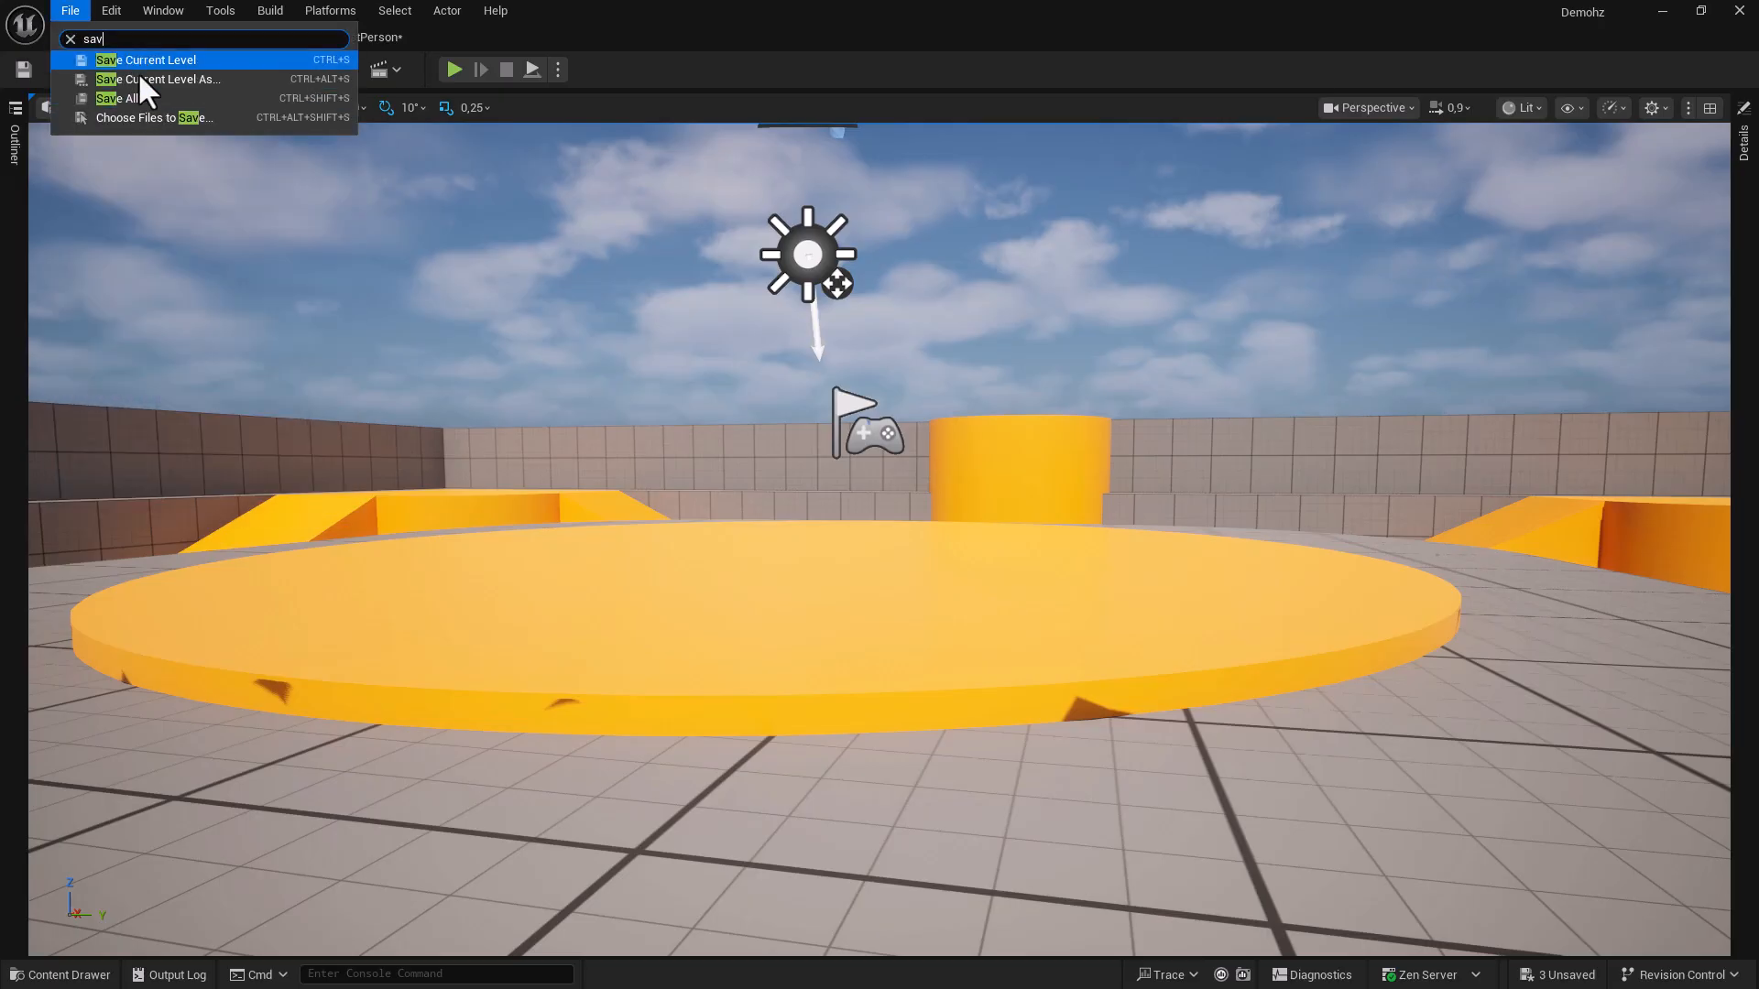
left_click(611, 63)
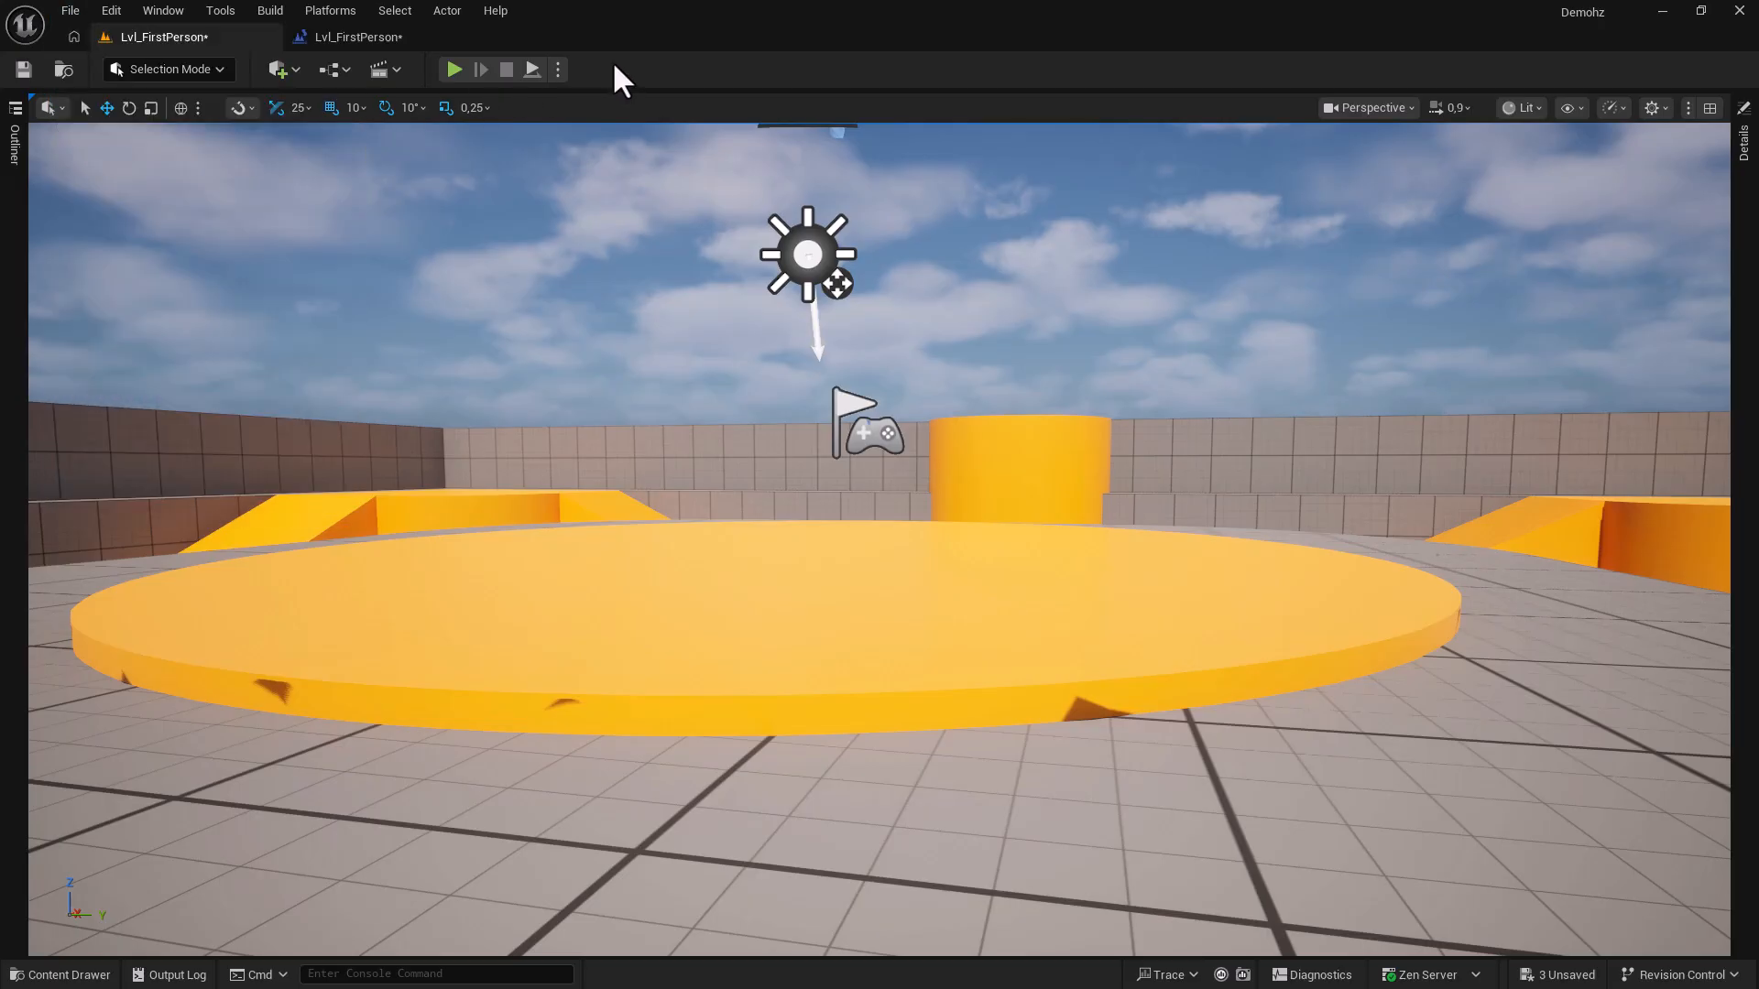
In the Content Drawer, create an enumeration asset named NewUserDefinedEnum.
key("ctrl+space")
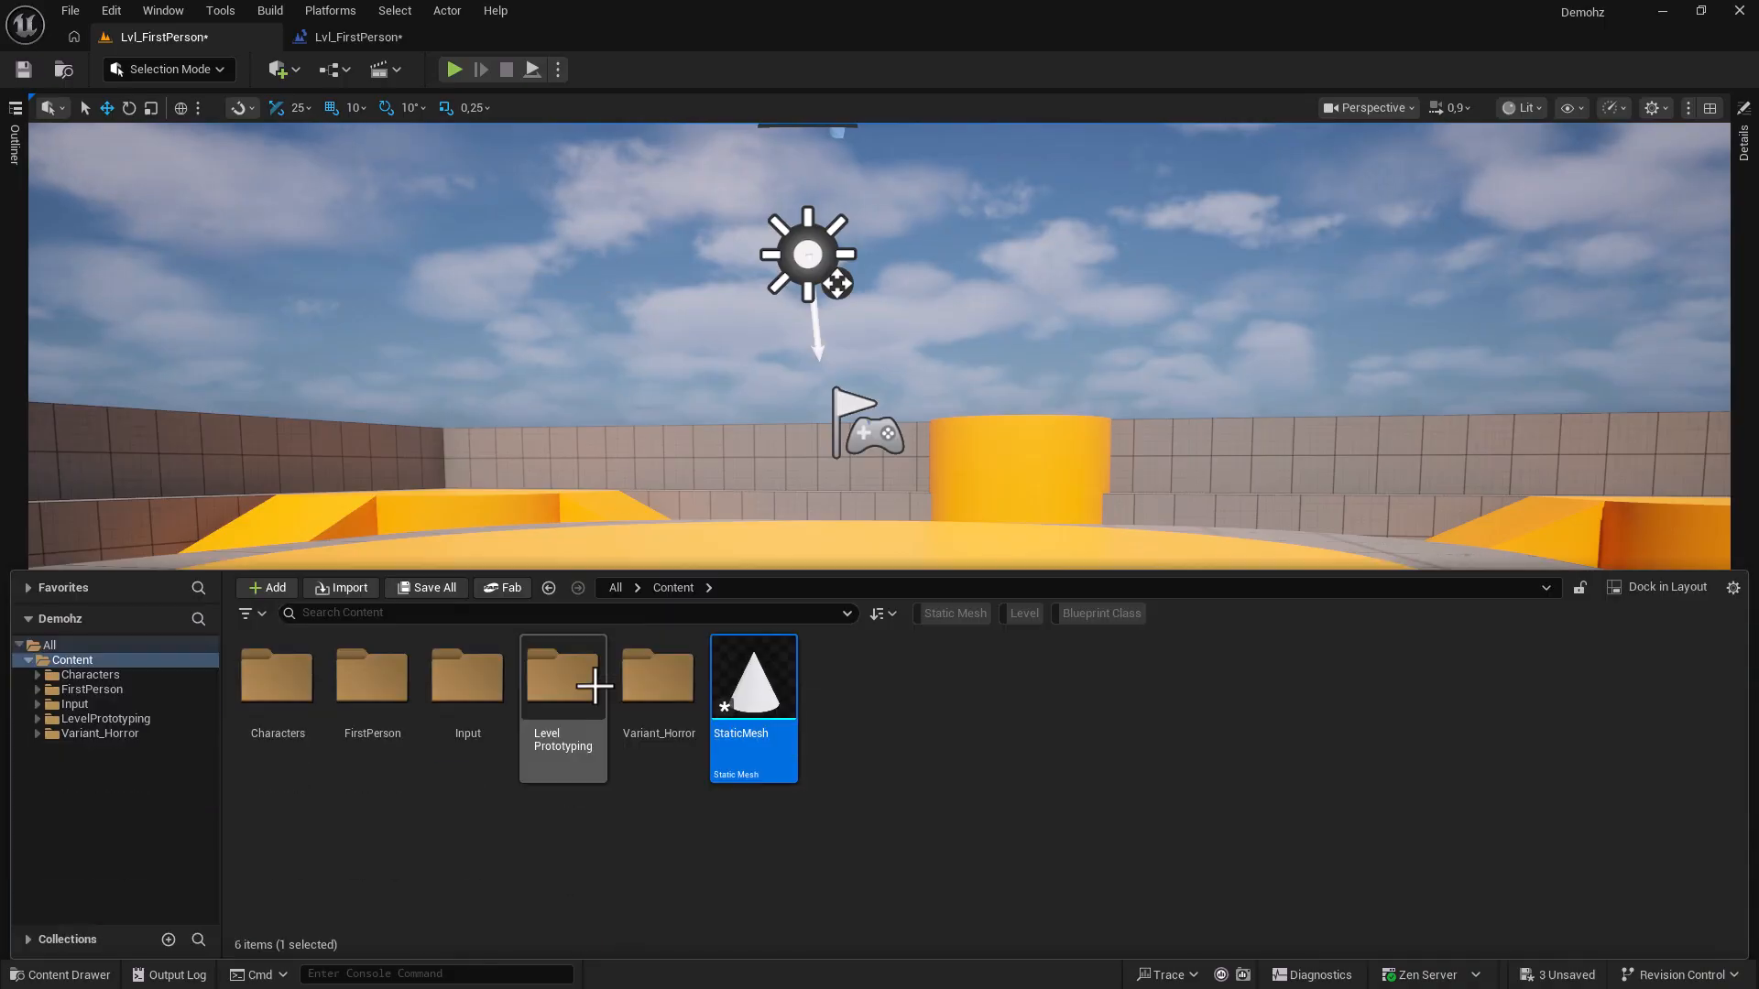
right_click(955, 876)
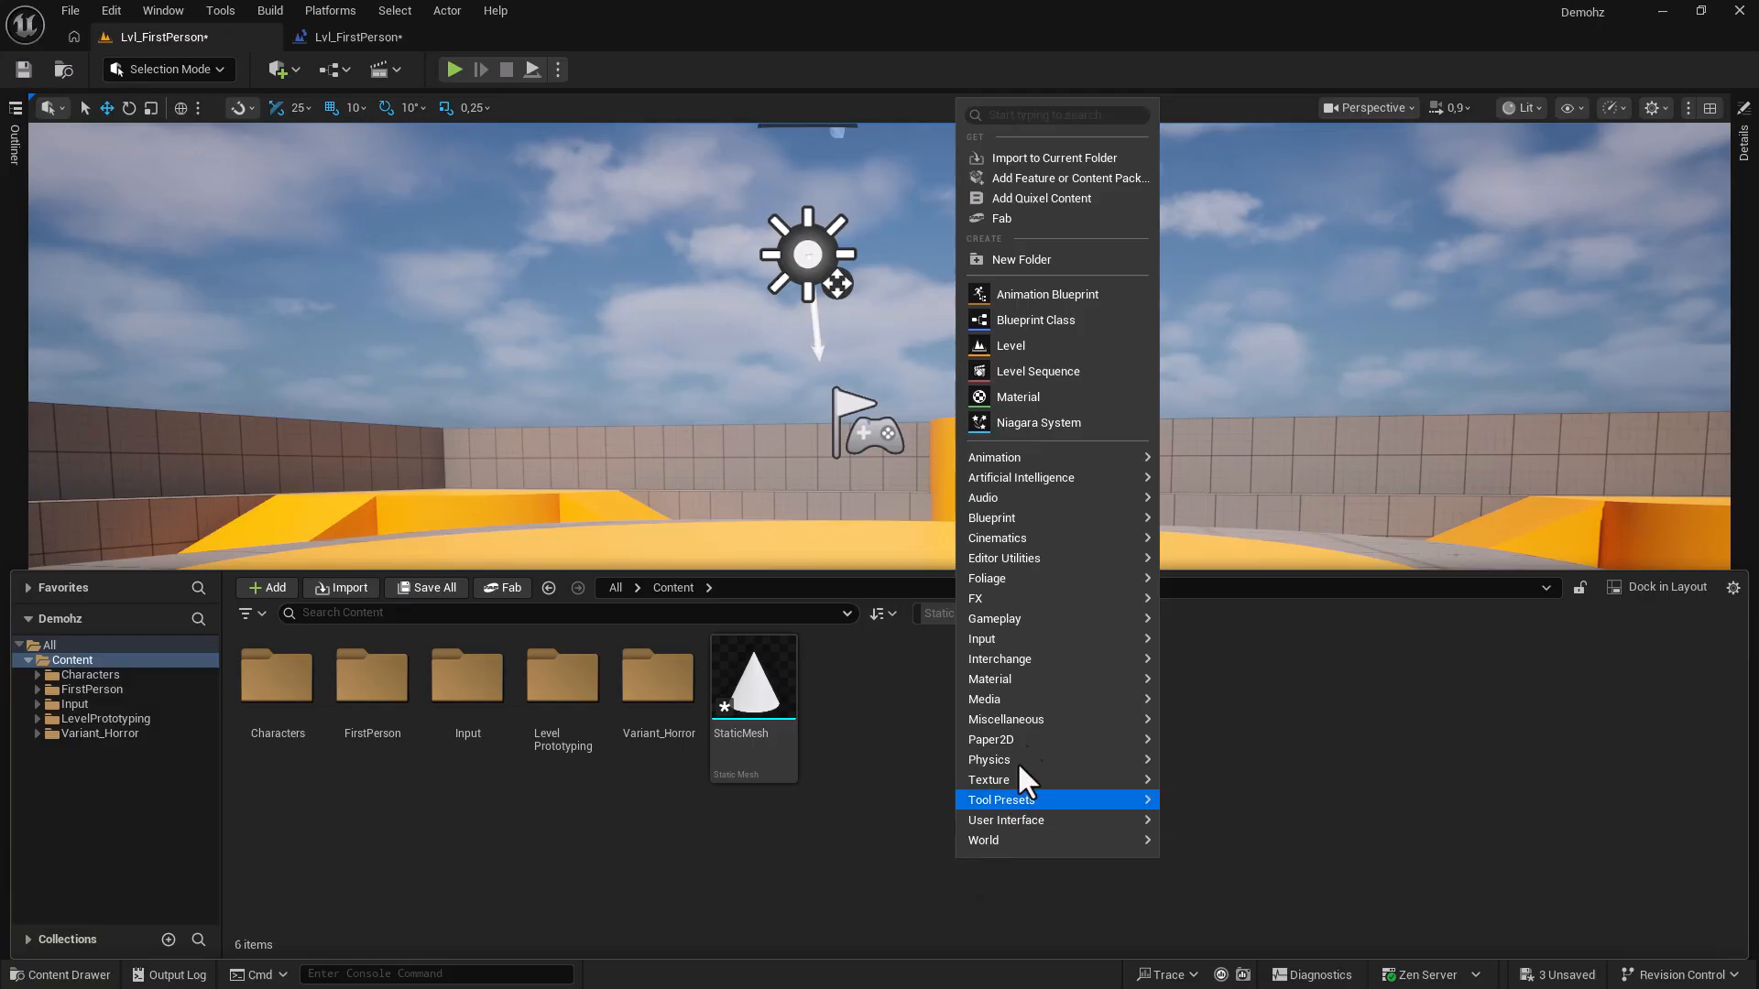
mouse_move(1019, 602)
mouse_move(1010, 527)
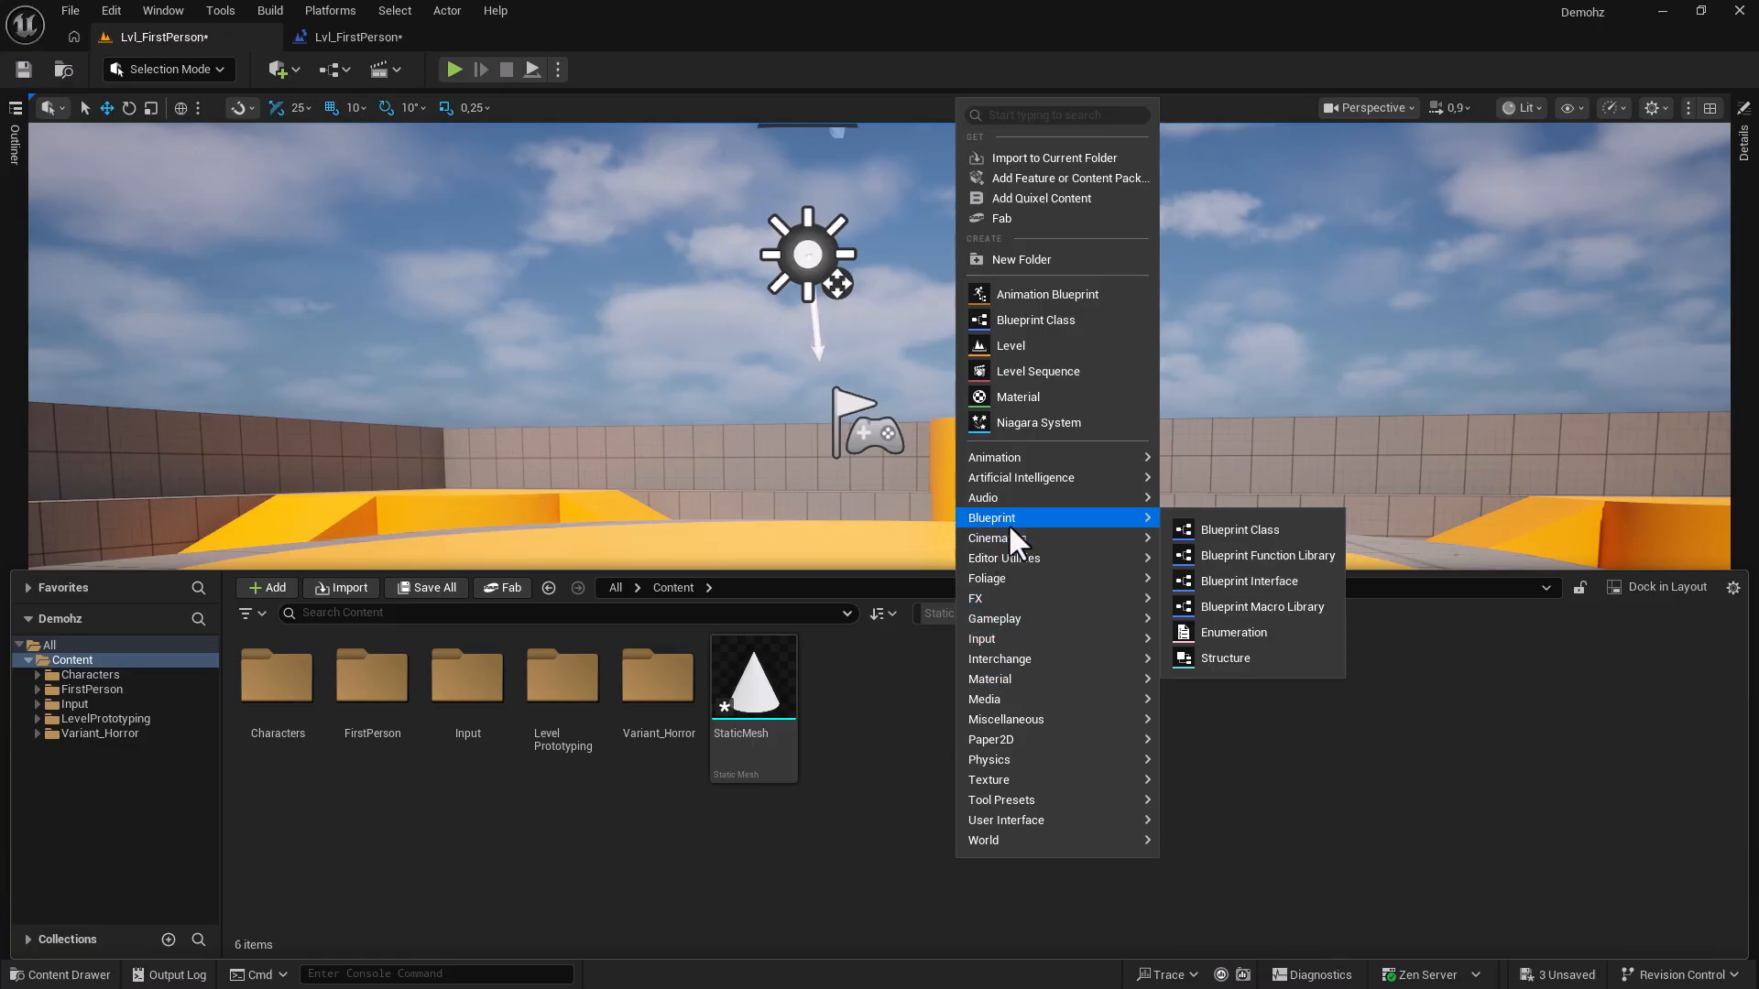
type("ani")
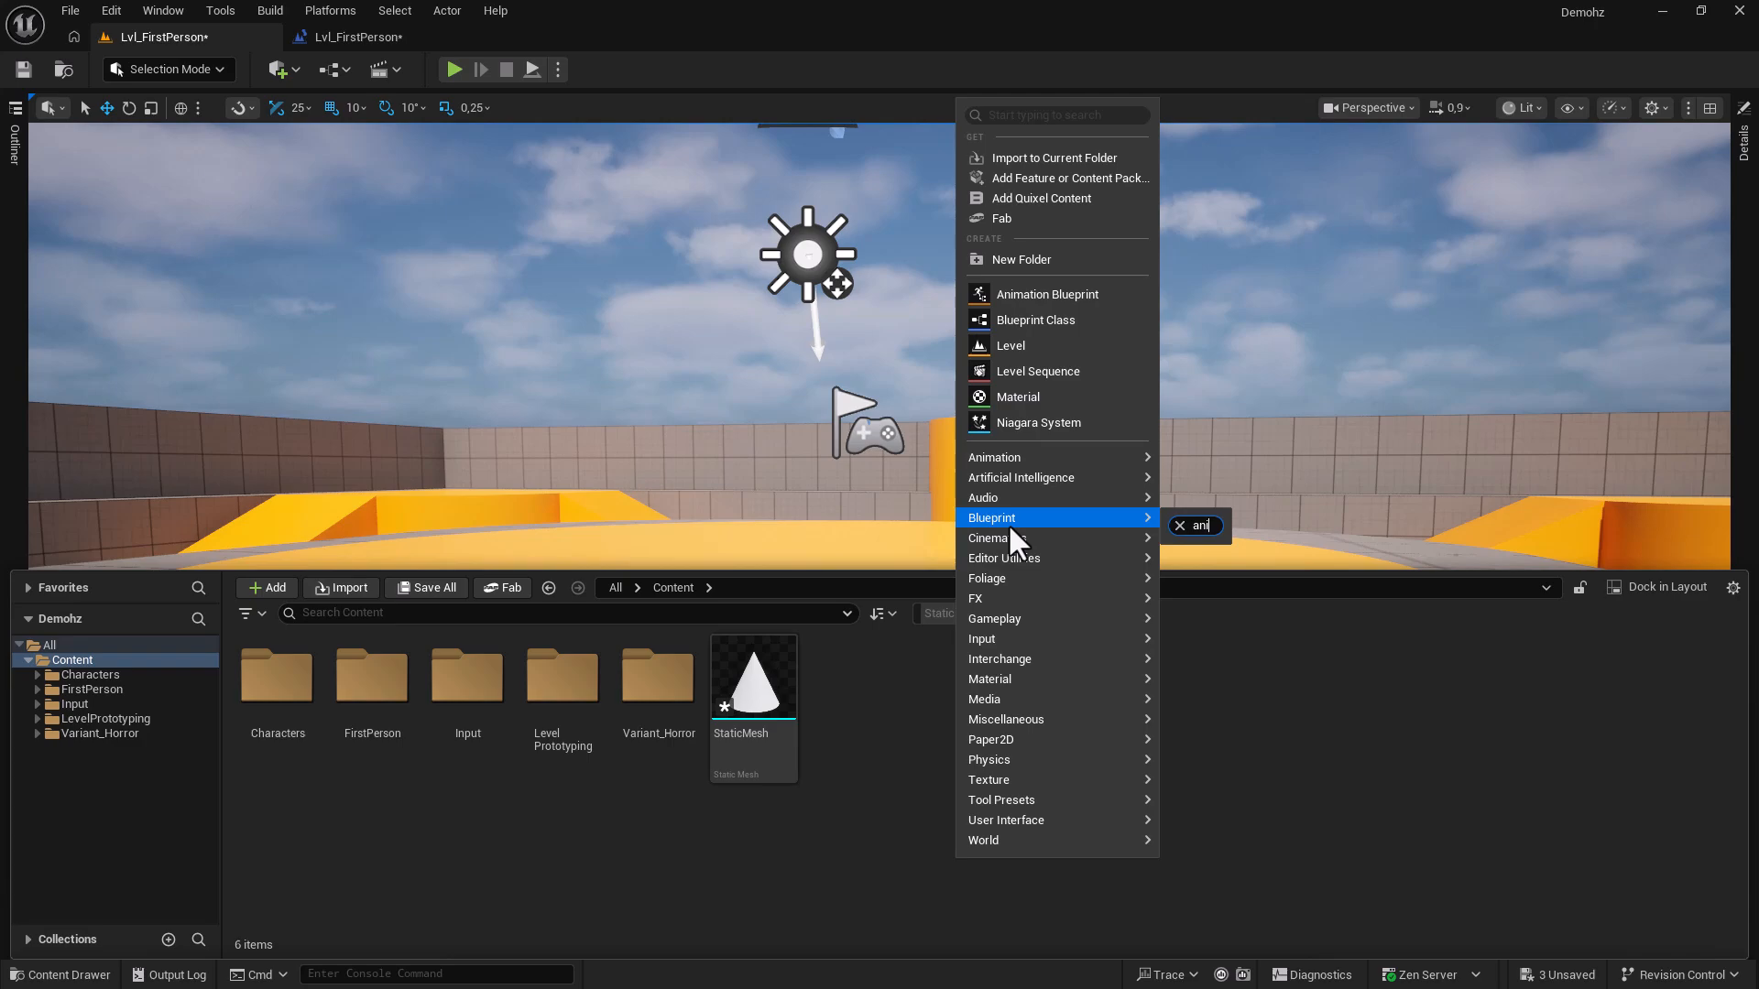
left_click(1180, 526)
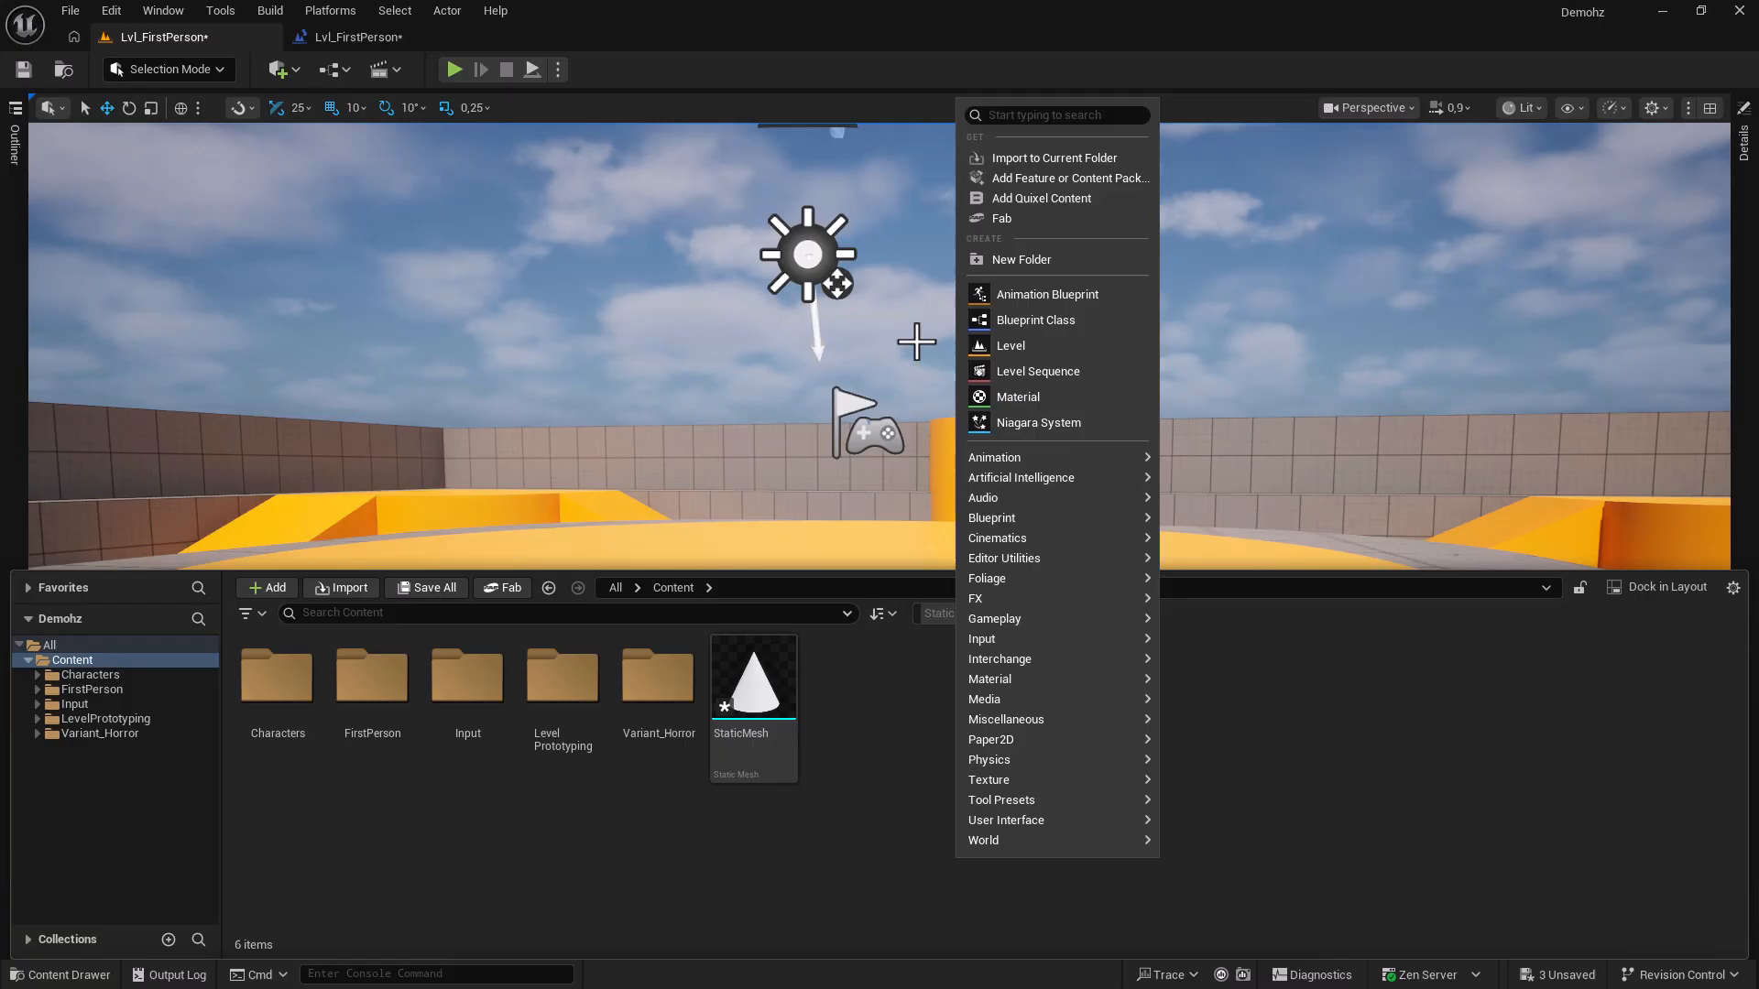
type("enume")
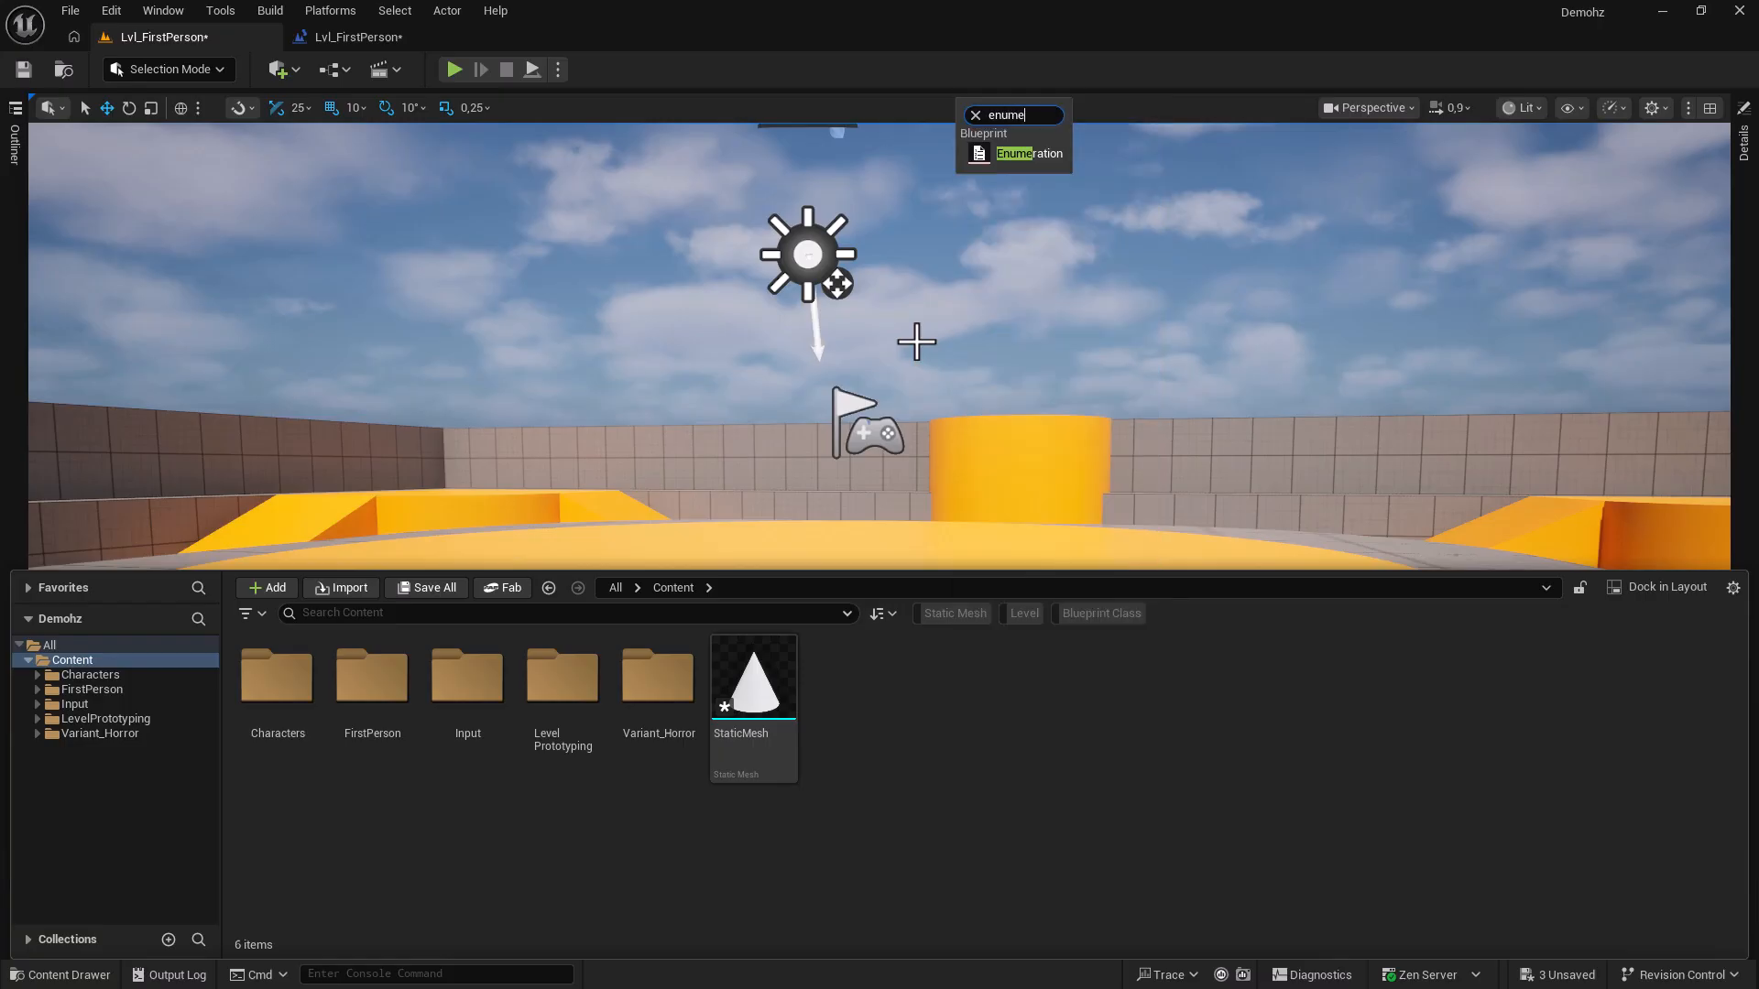
key("Return")
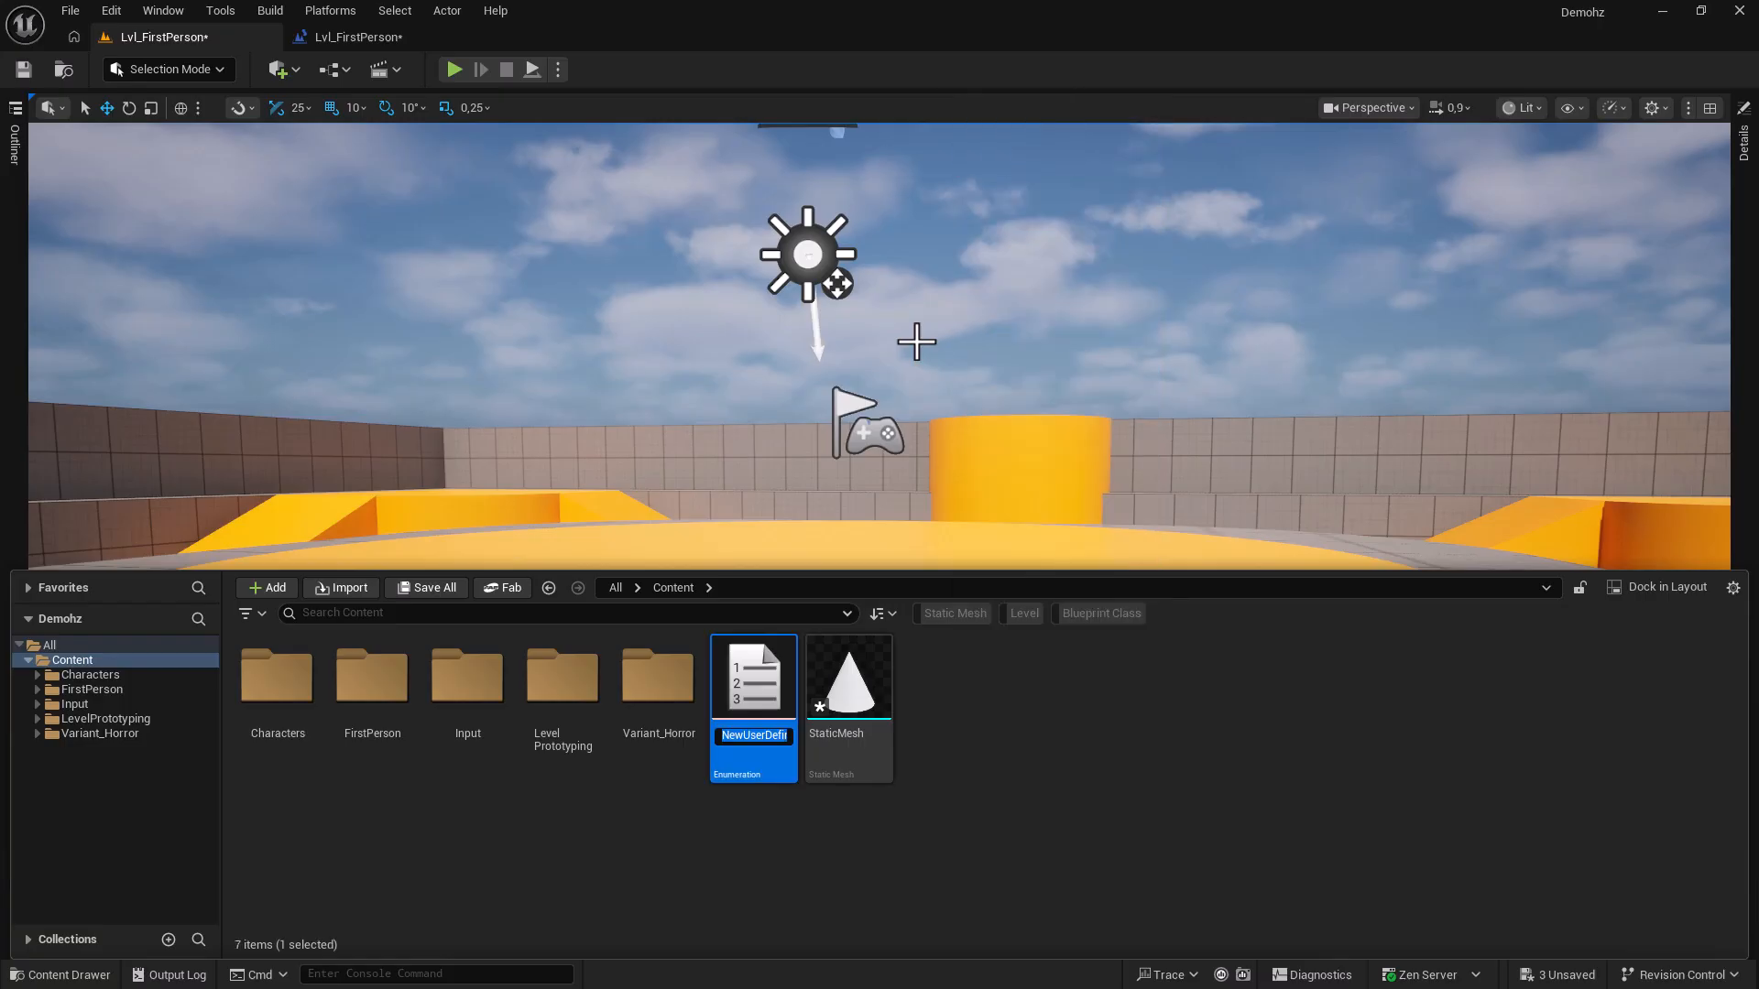
key("Return")
Create a new Level asset in the Content folder.
right_click(1004, 724)
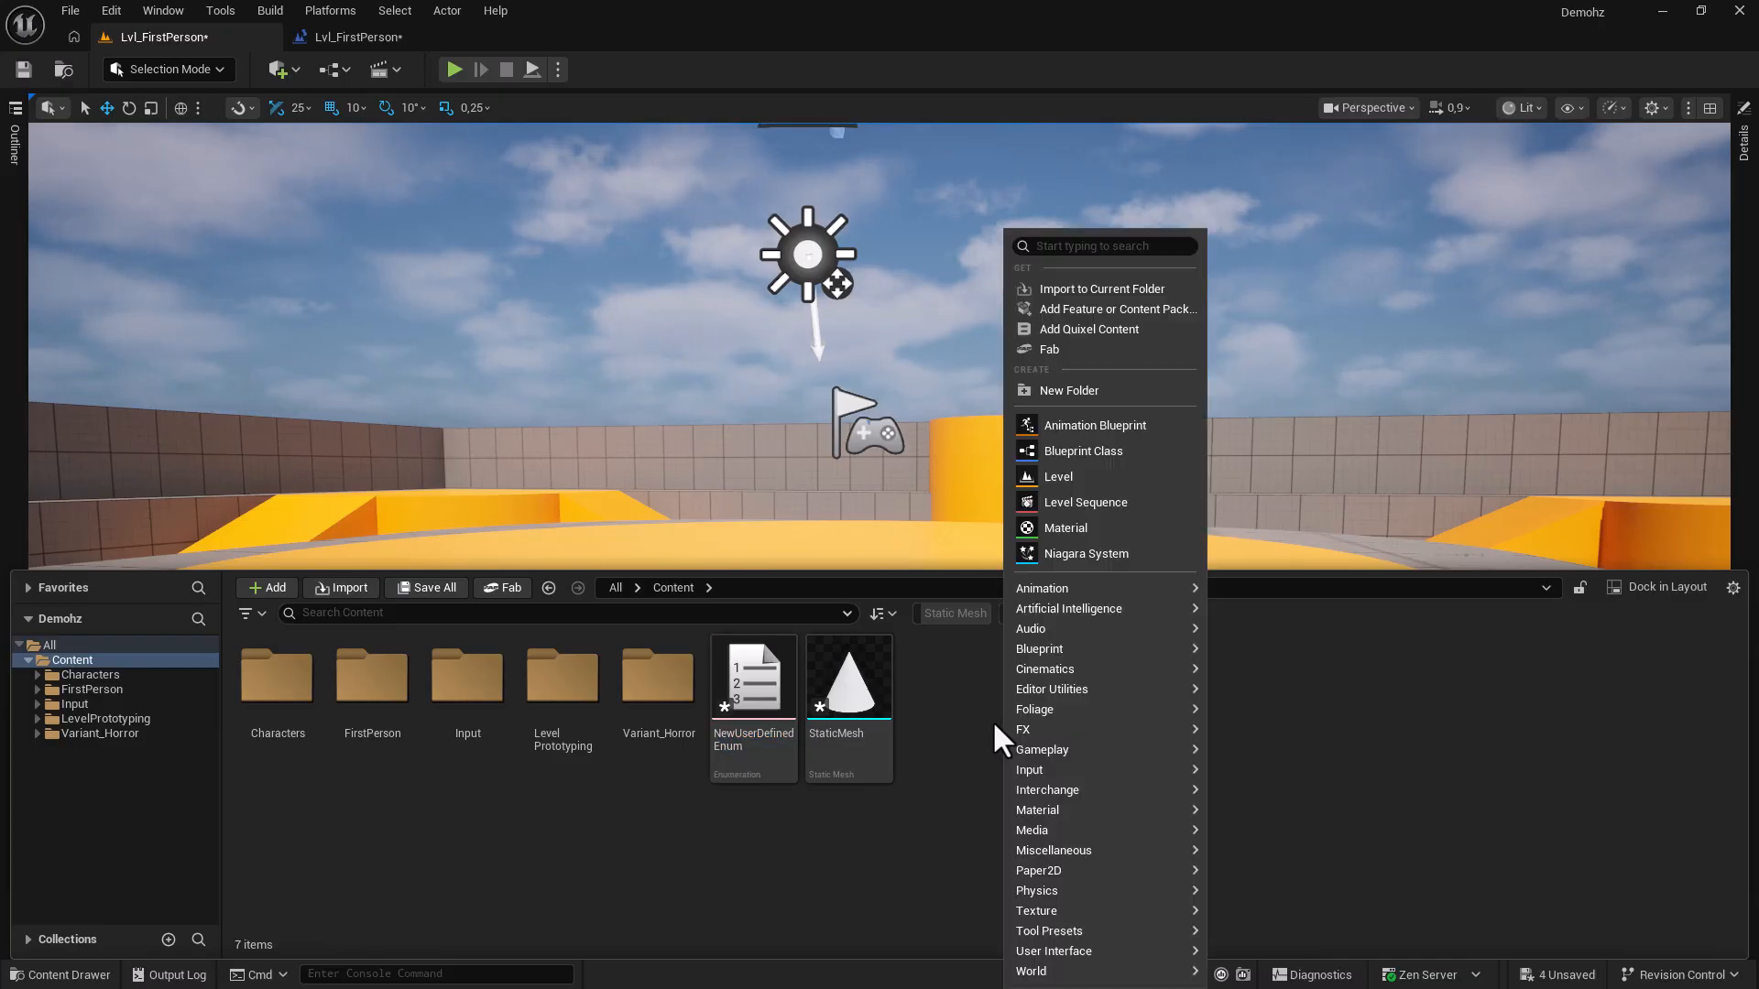
type("level")
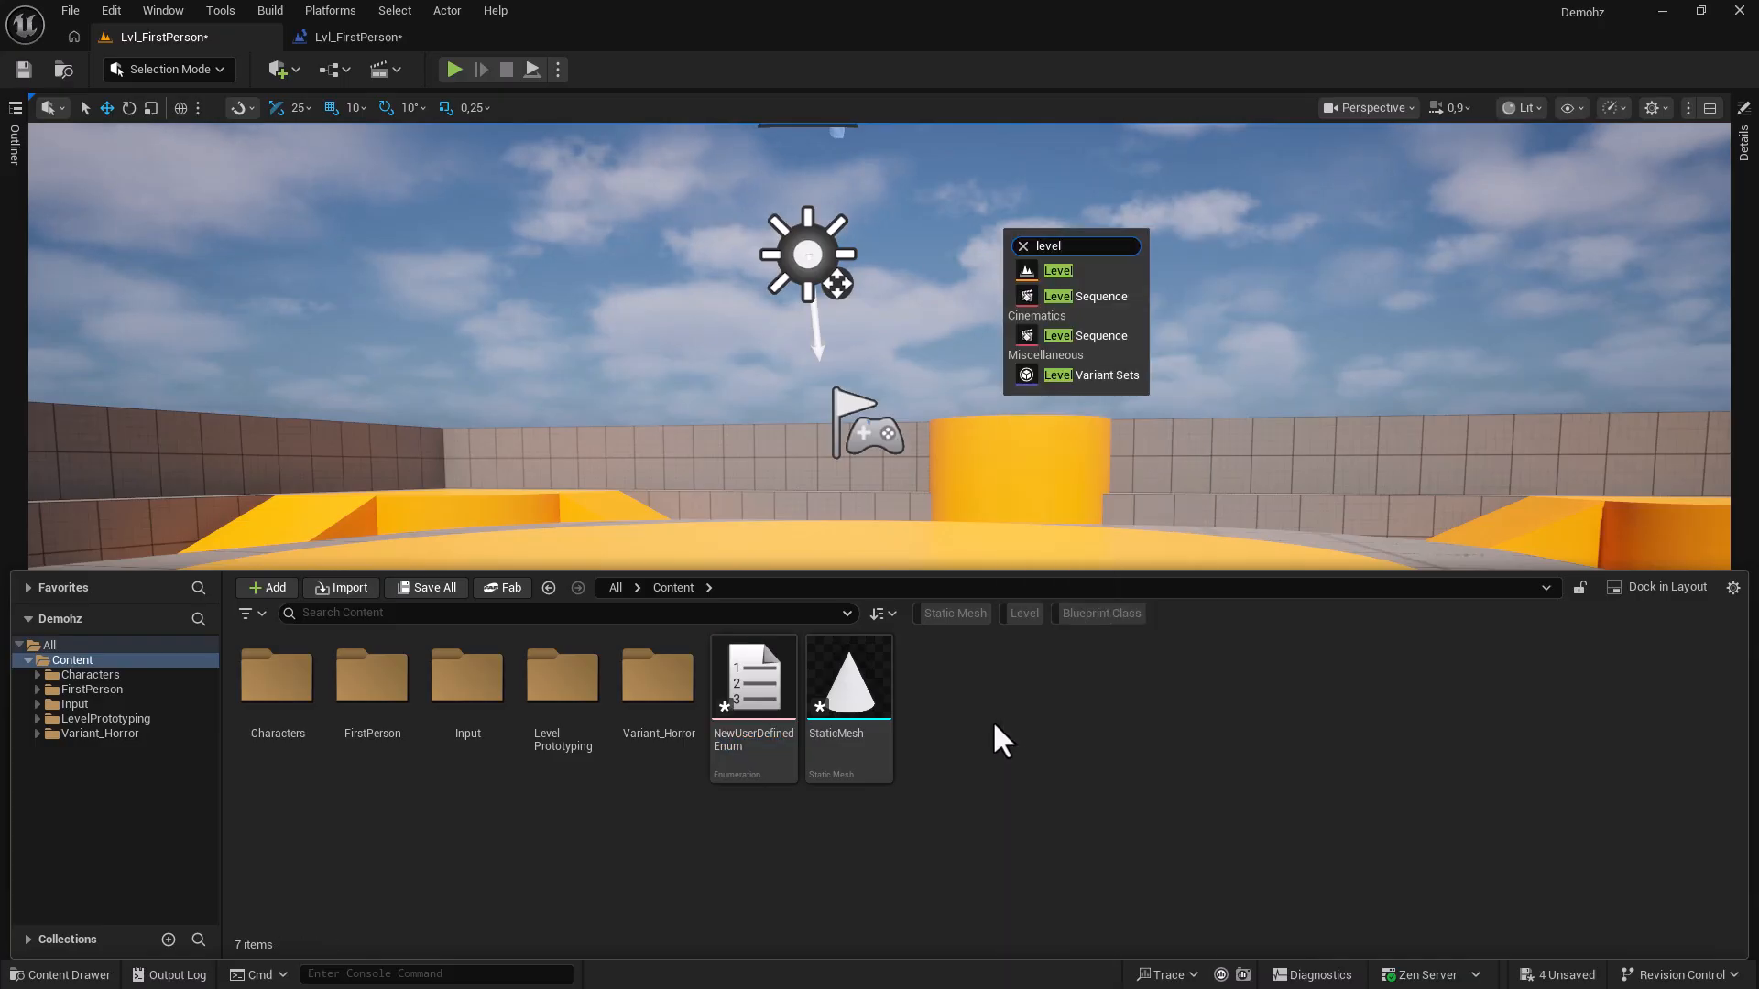
key("Return")
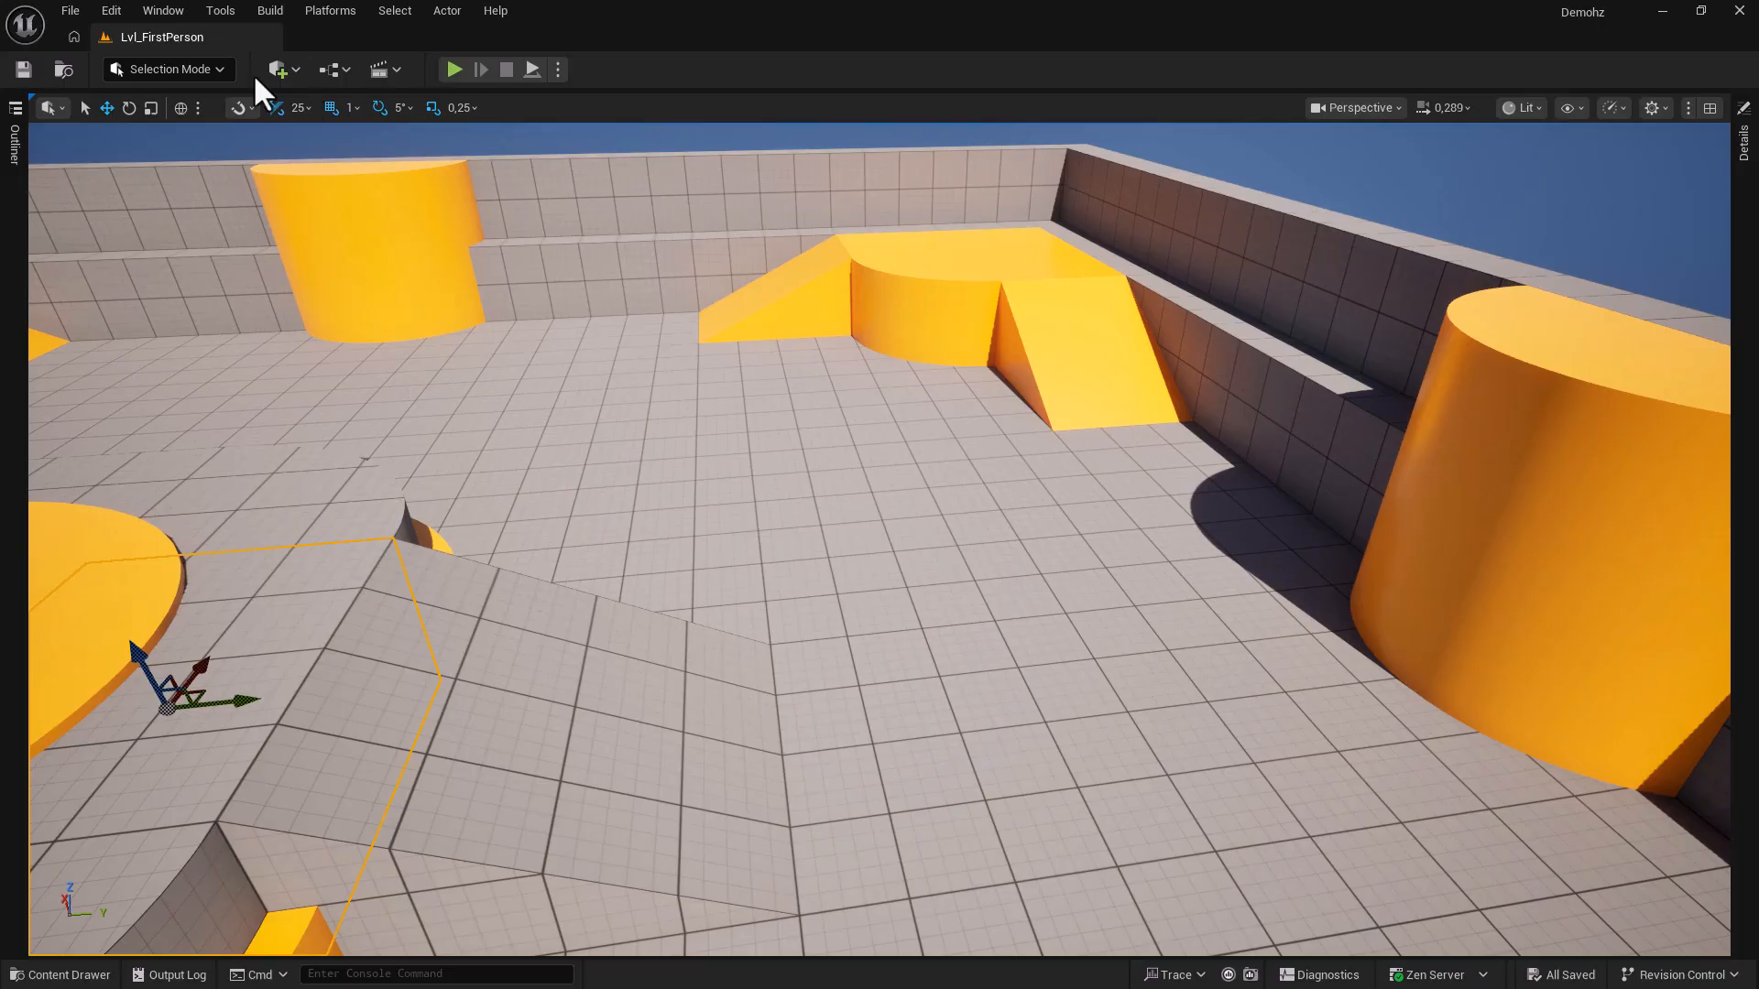
Find 'BP_' assets with Ctrl+P and place BP_HorrorLight in the level near the left orange cylinder.
left_click(68, 11)
mouse_move(77, 128)
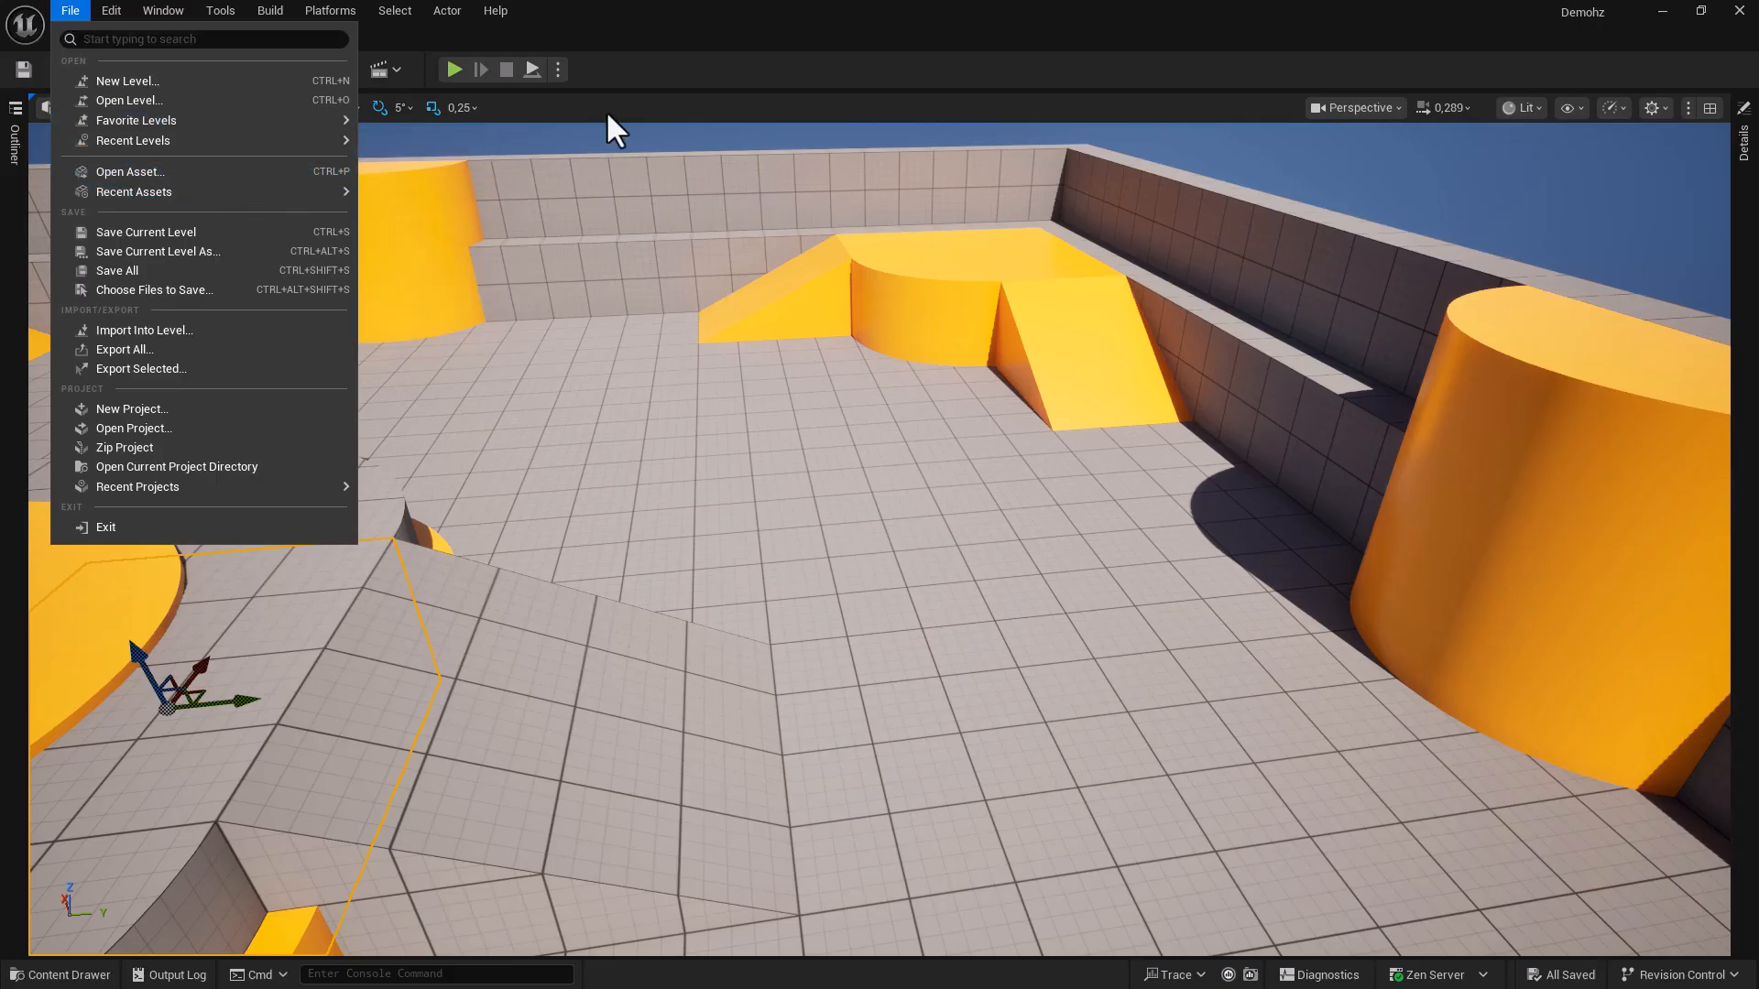
key("ctrl+p")
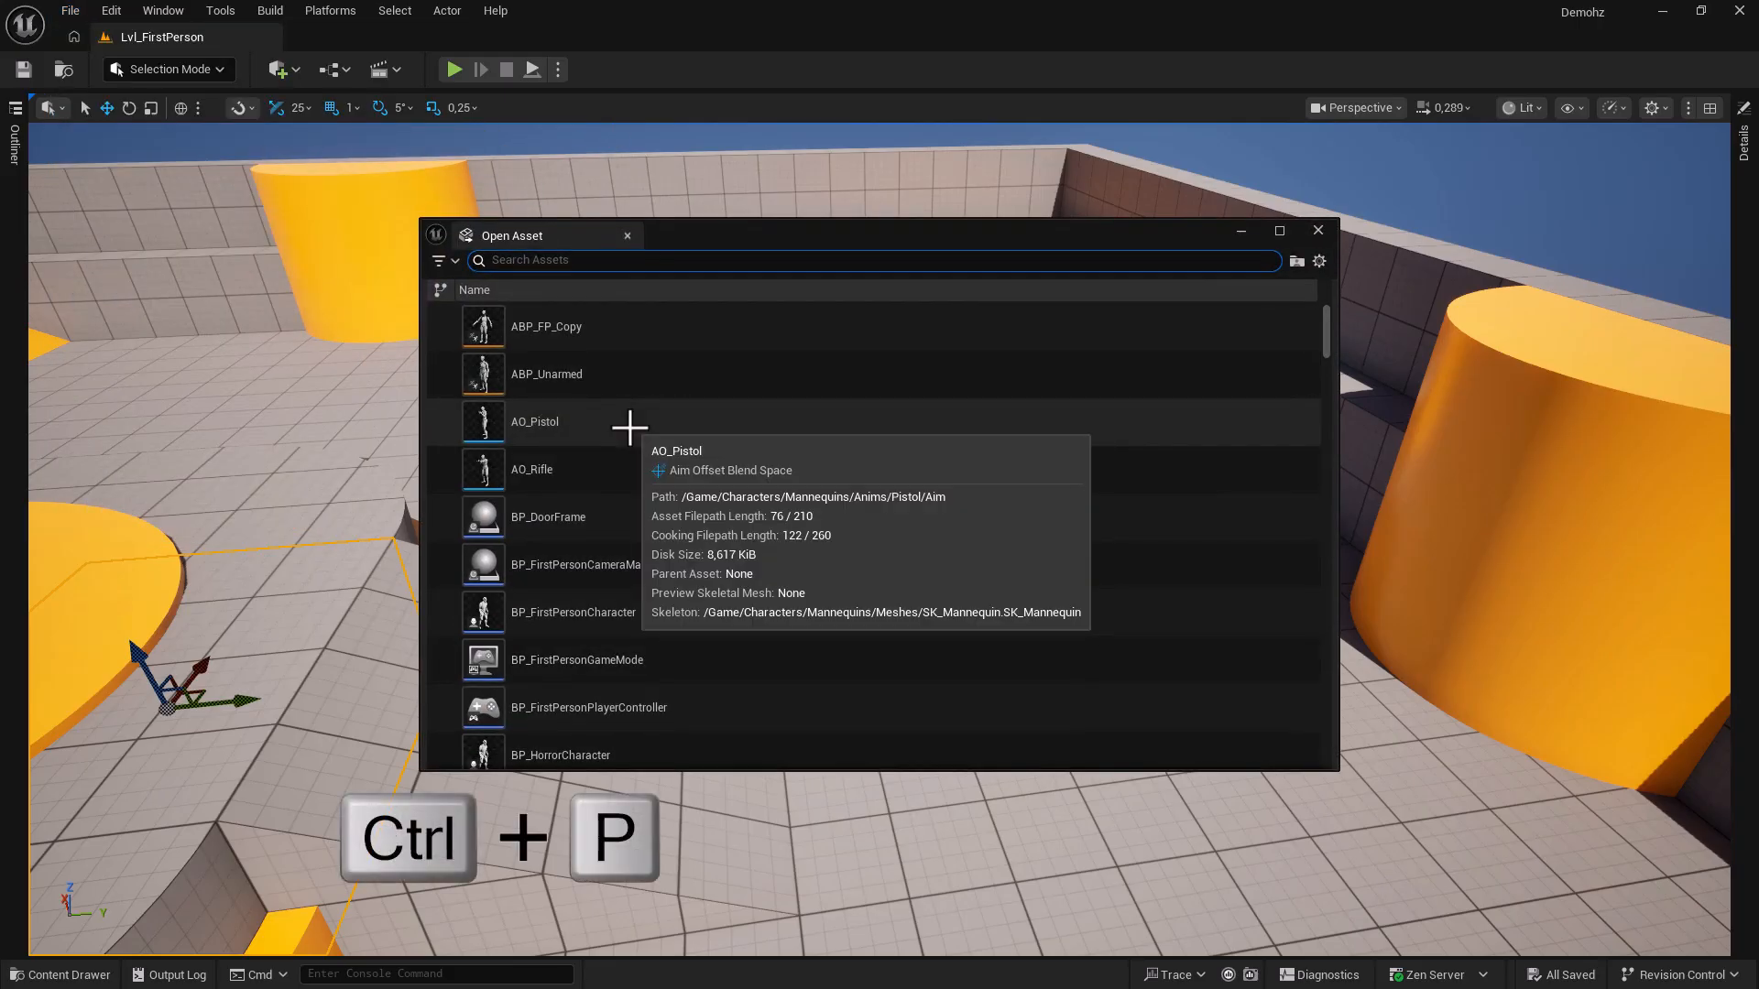
type("BP_")
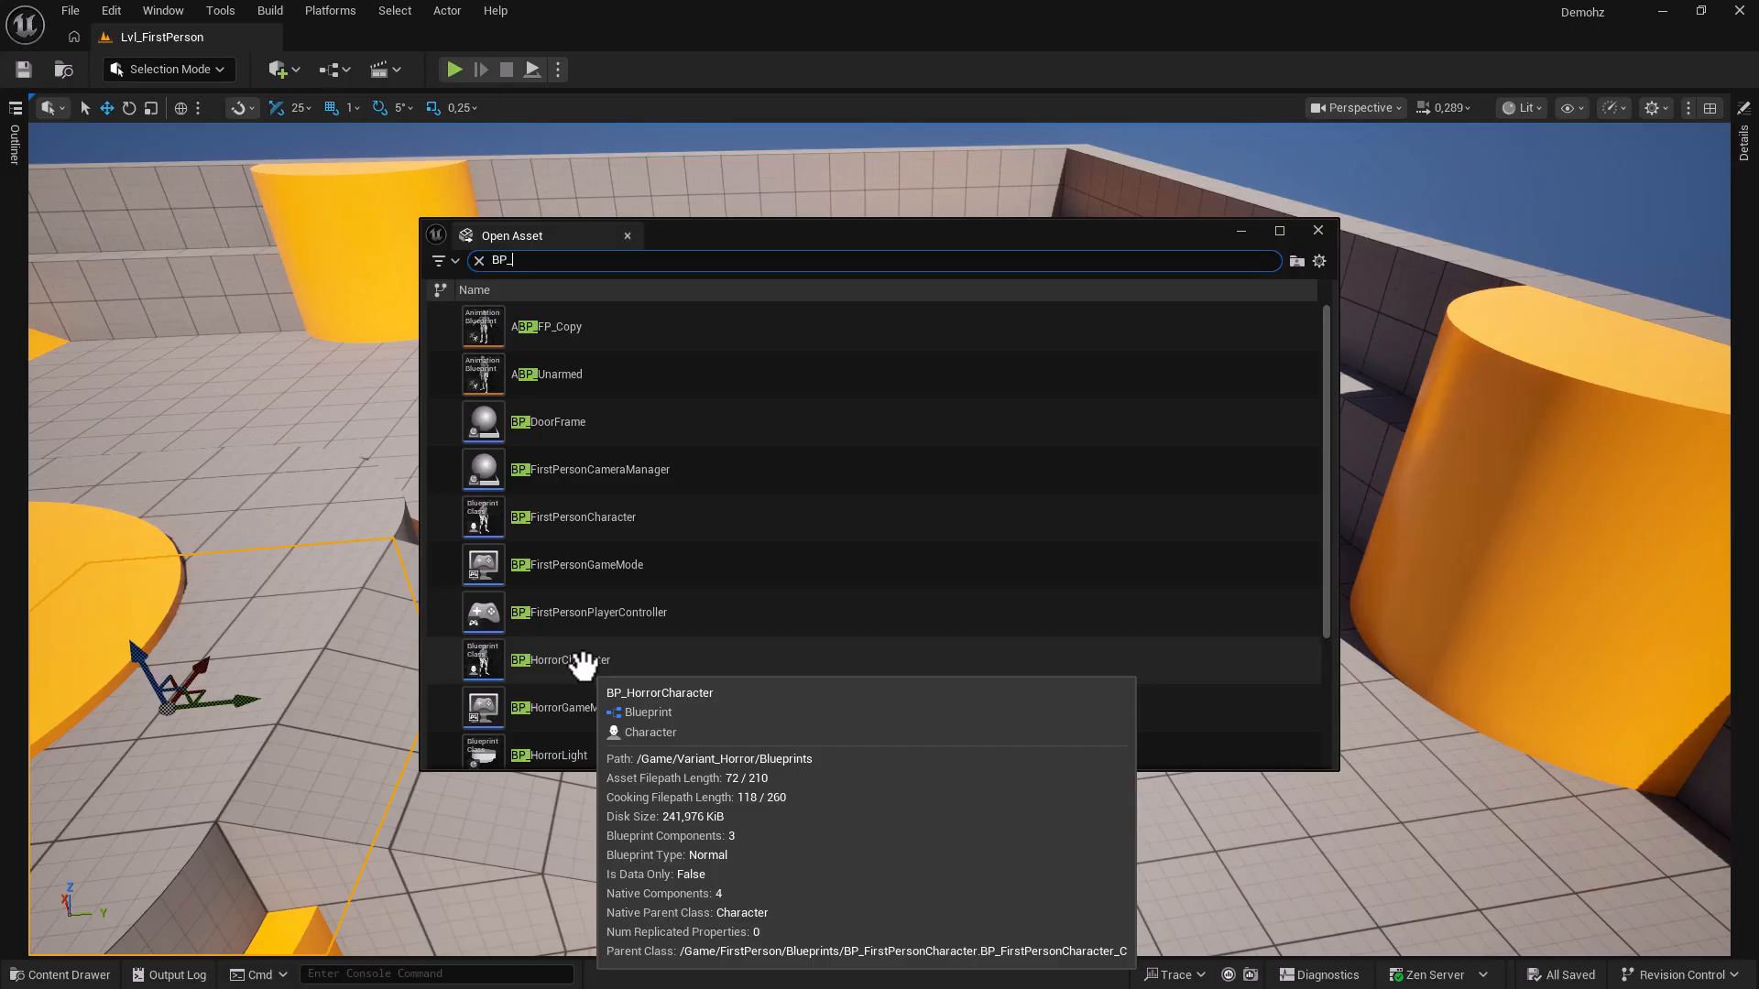
left_click_drag(582, 662, 240, 367)
left_click_drag(580, 760, 137, 153)
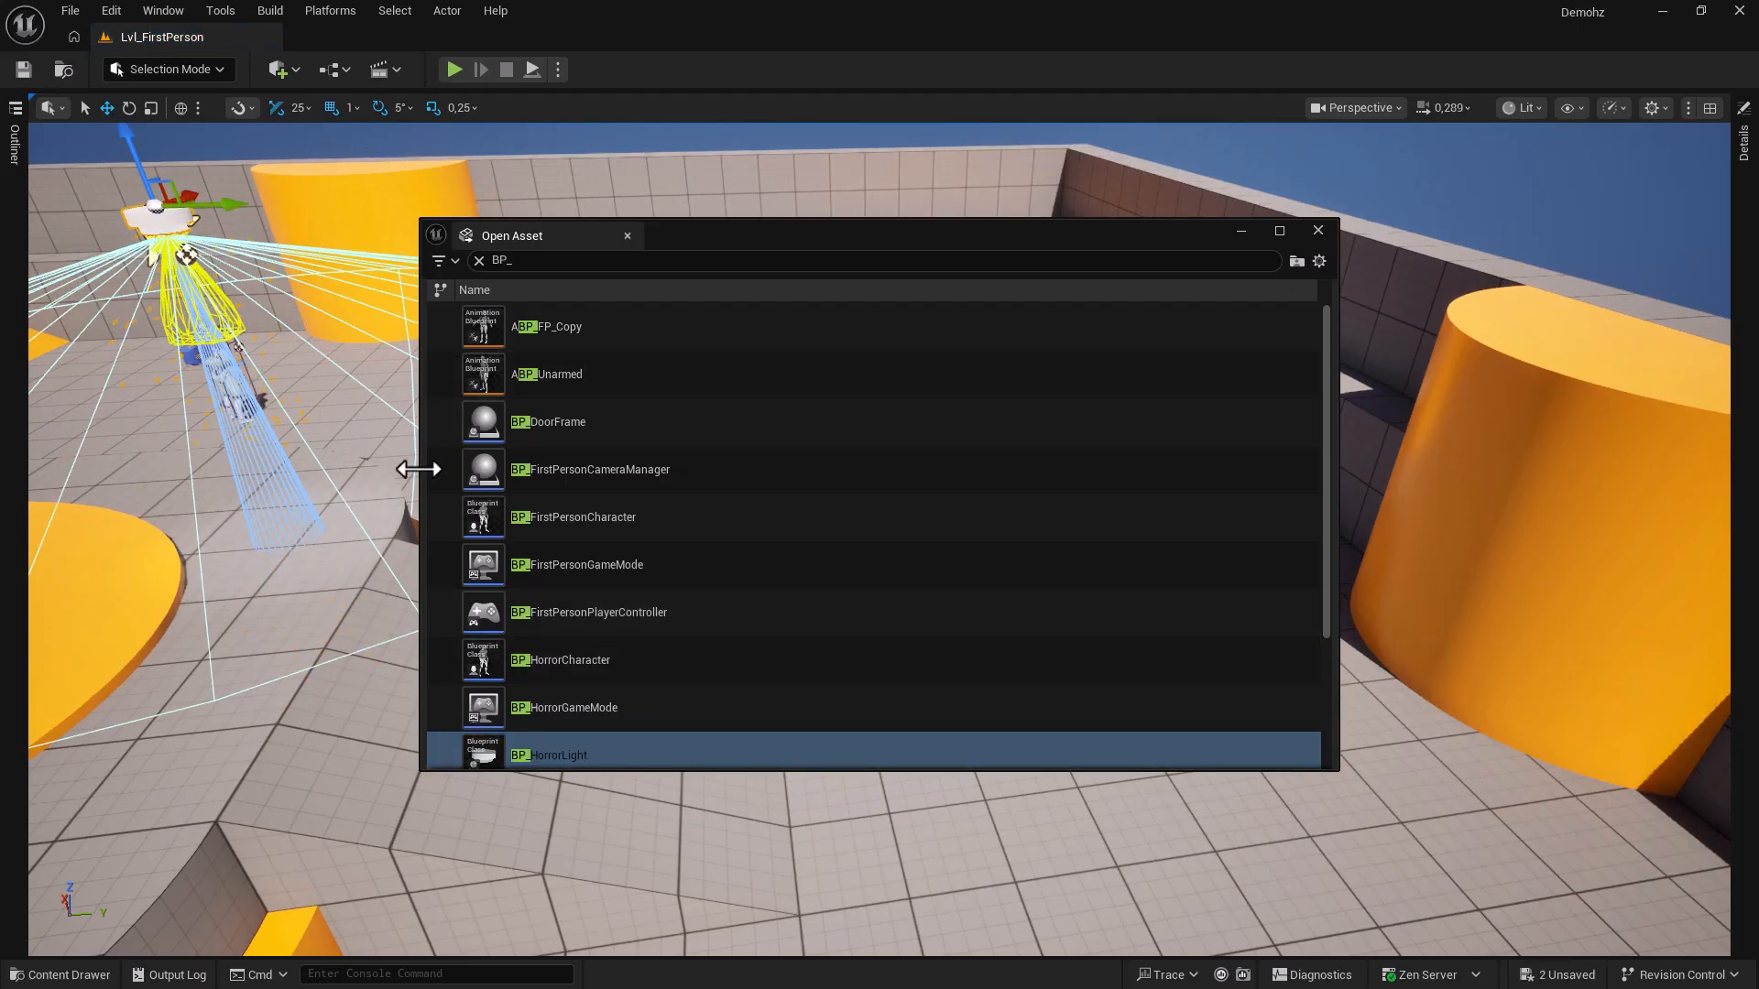
left_click(1317, 231)
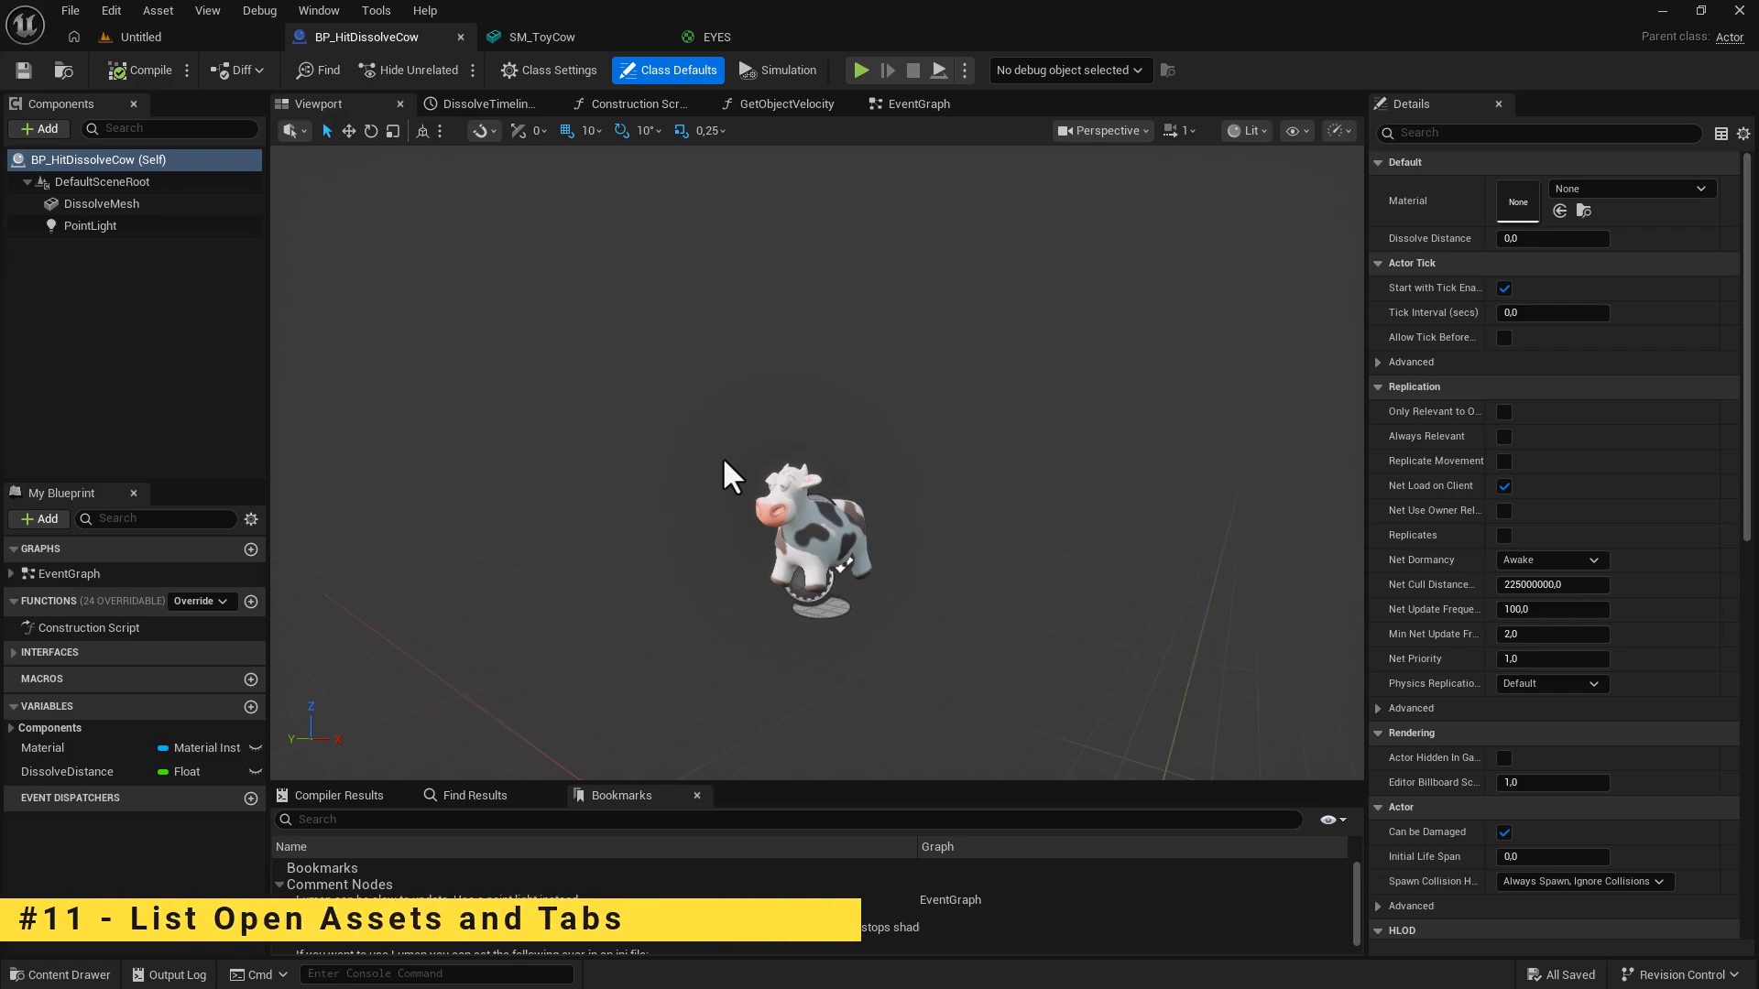
Cycle the open tabs with Ctrl+Tab to SM_ToyCow, then back to BP_HitDissolveCow.
key("ctrl+Tab")
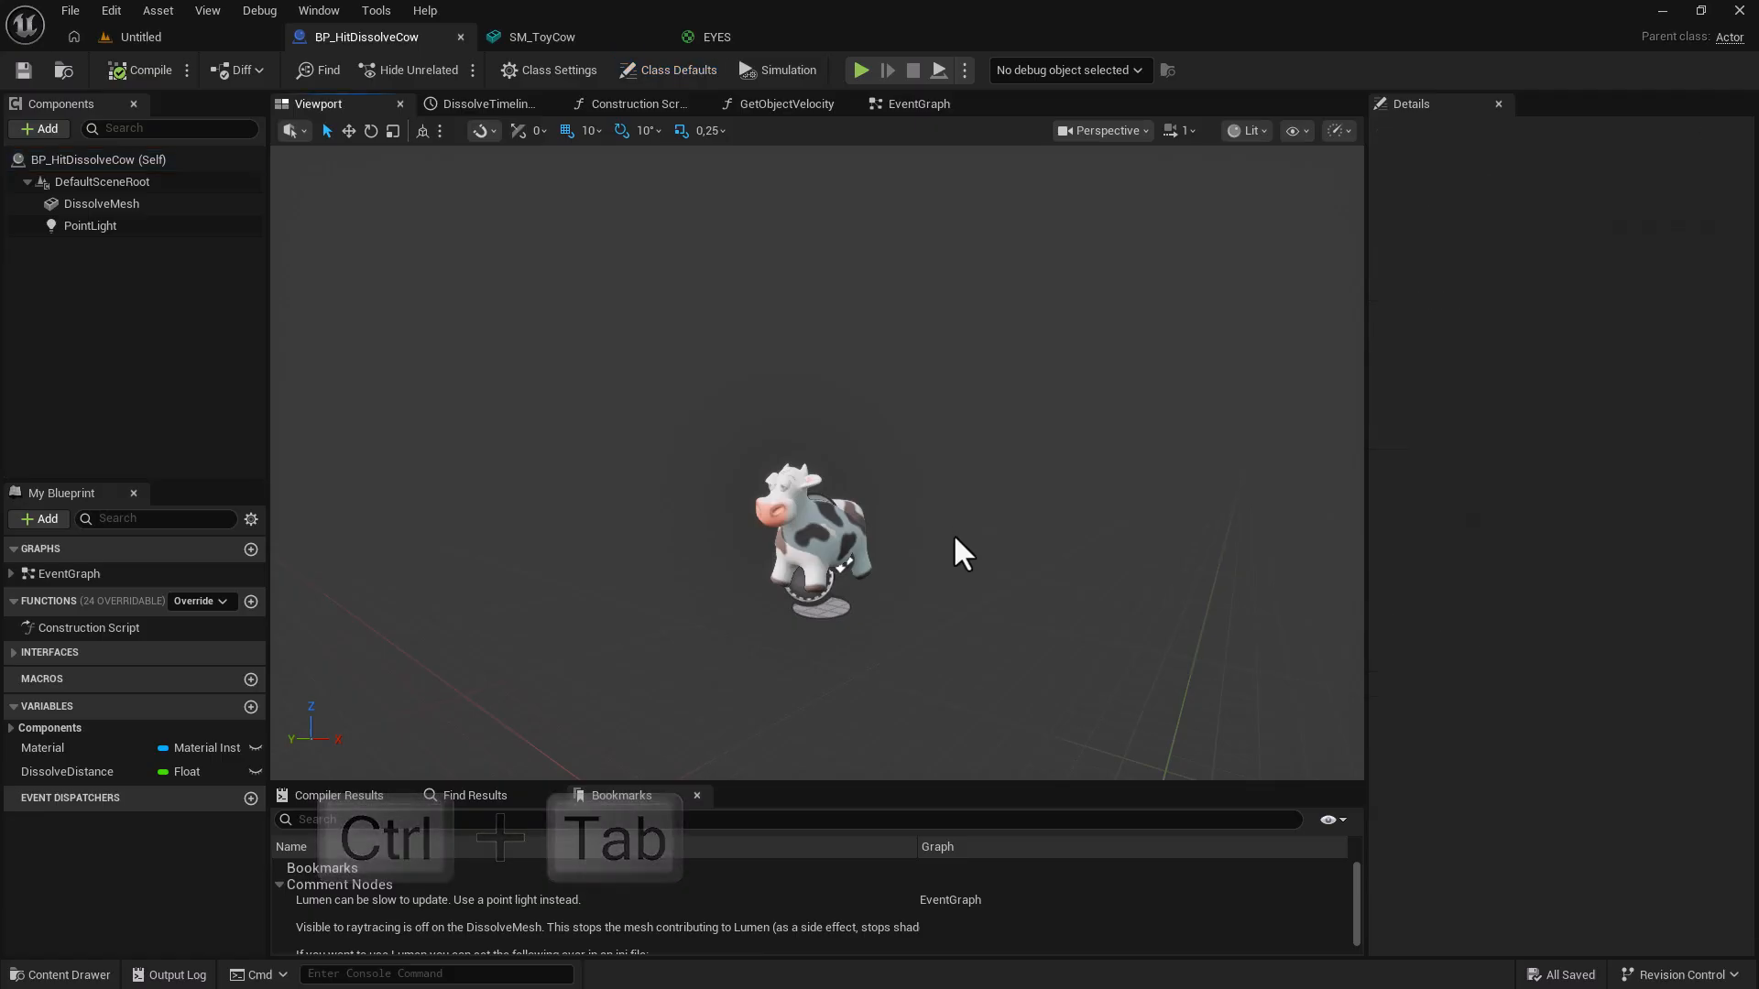
key("ctrl+Tab")
key("Tab")
key("Tab")
key("ctrl+Tab")
key("ctrl+Tab")
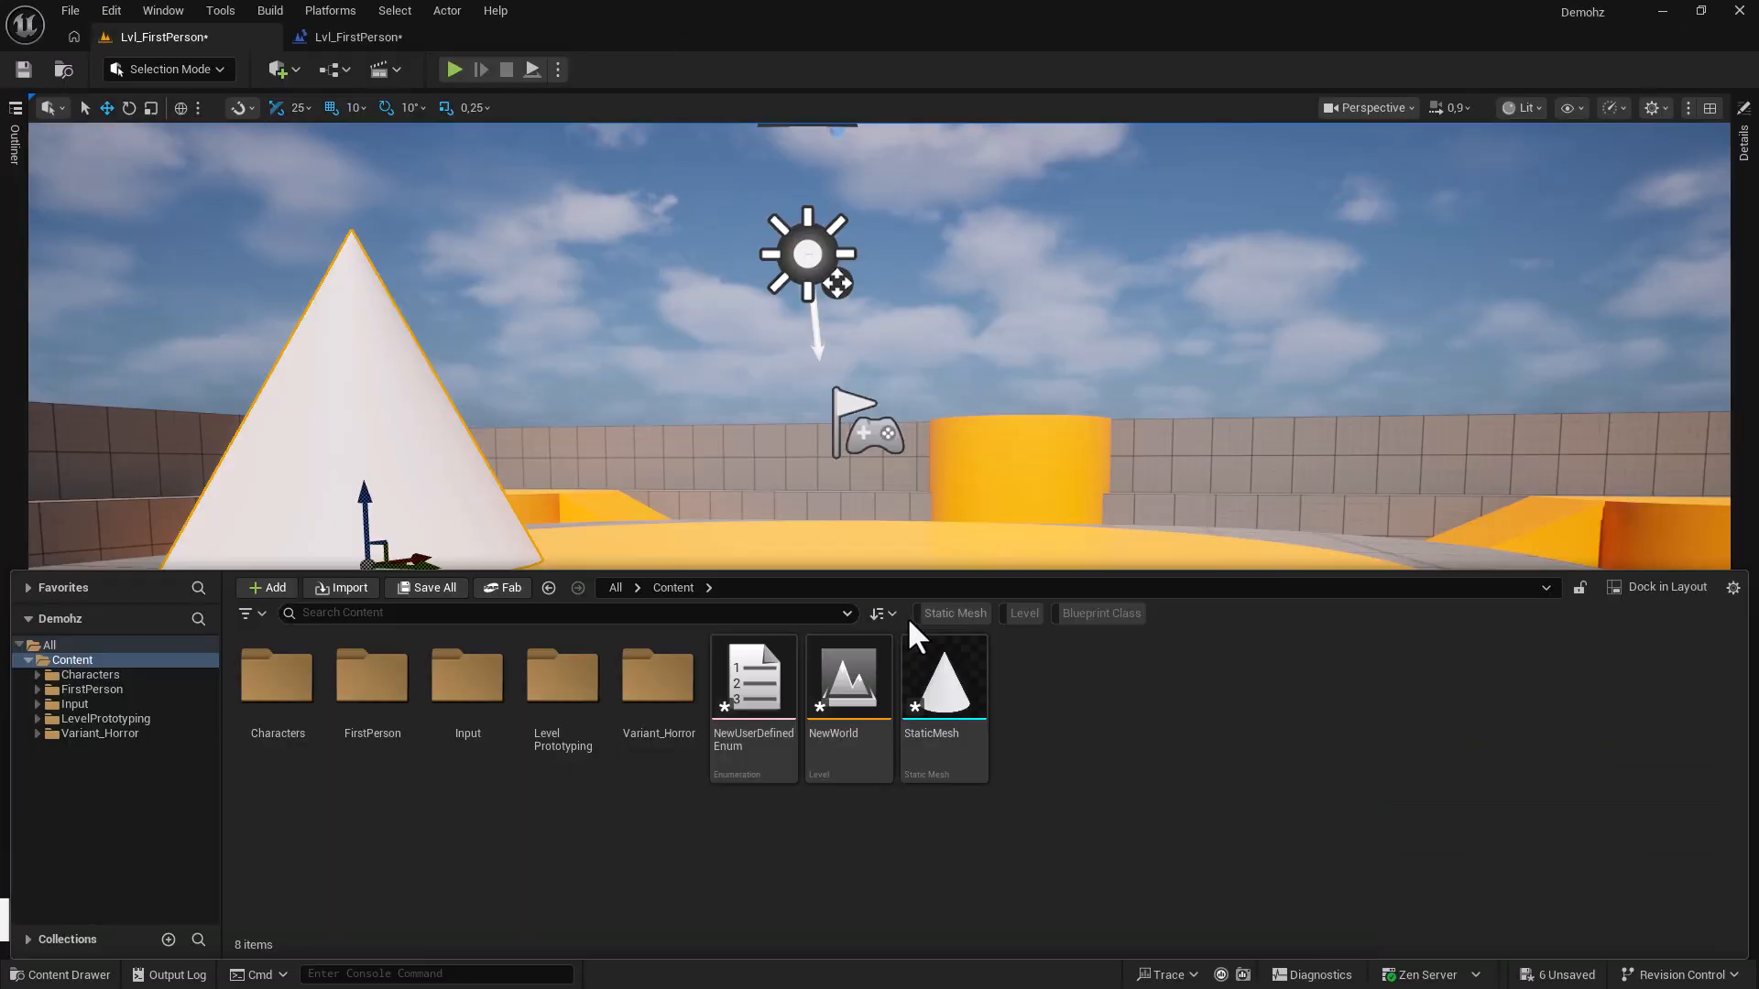
left_click(255, 620)
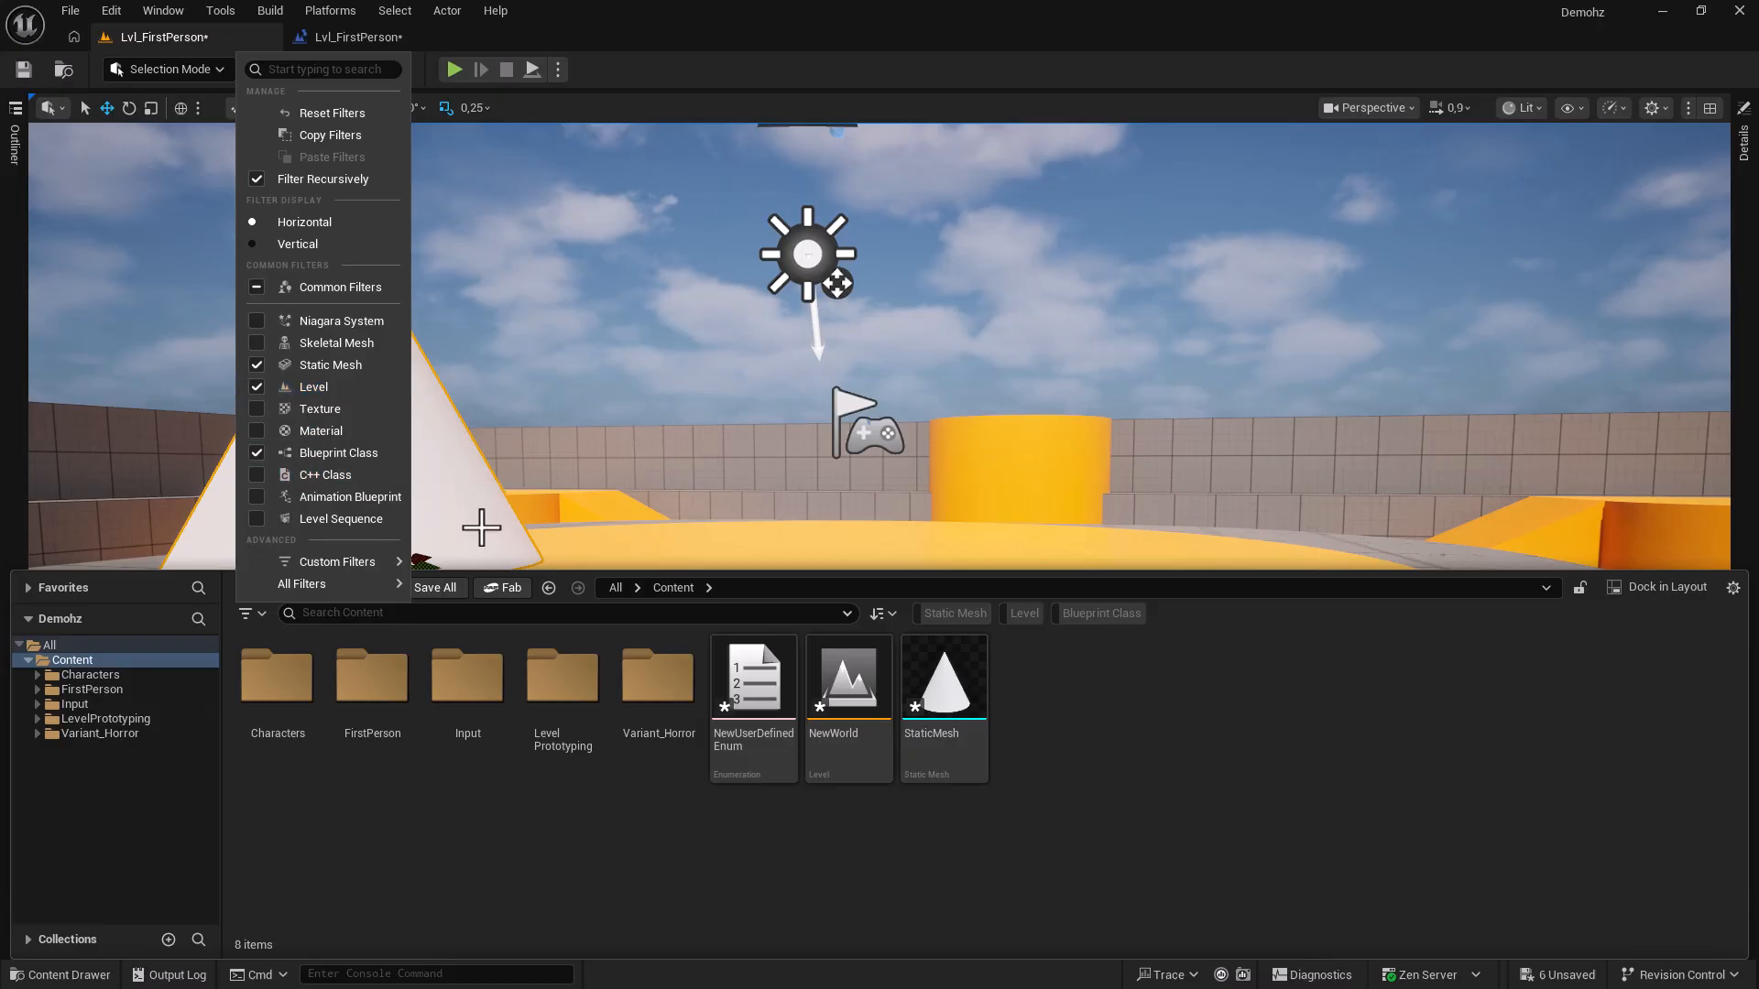
left_click(1004, 678)
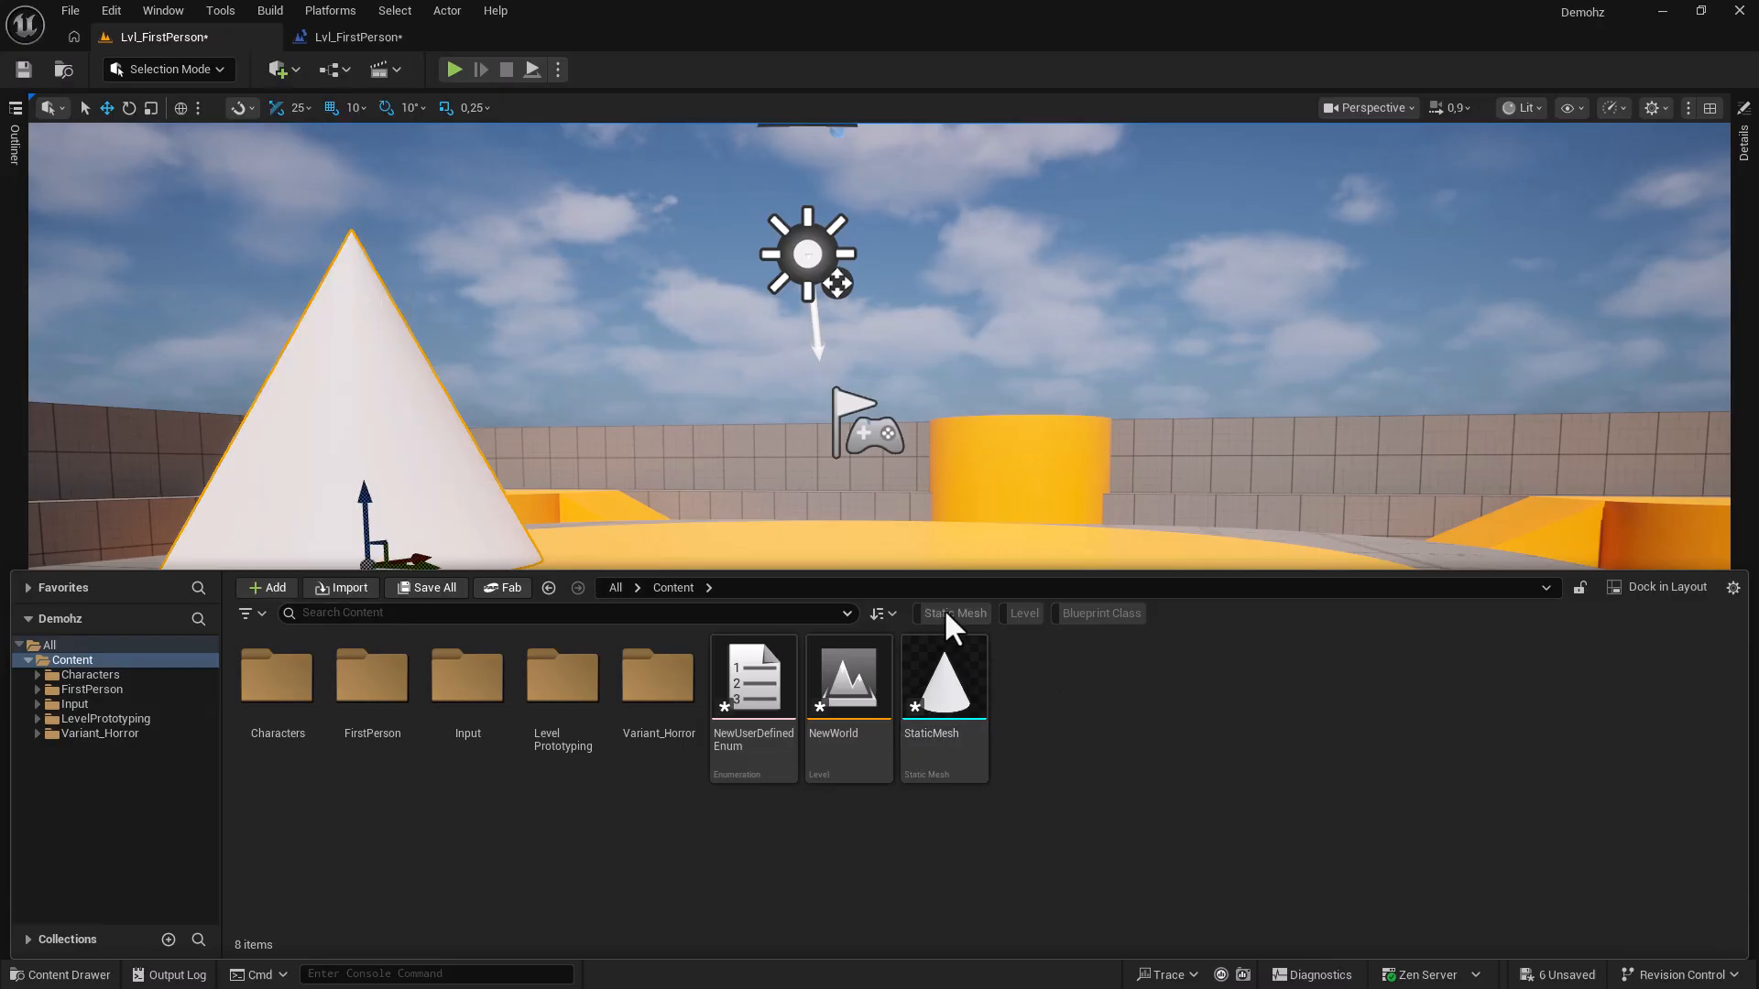
left_click(945, 613)
left_click(946, 613)
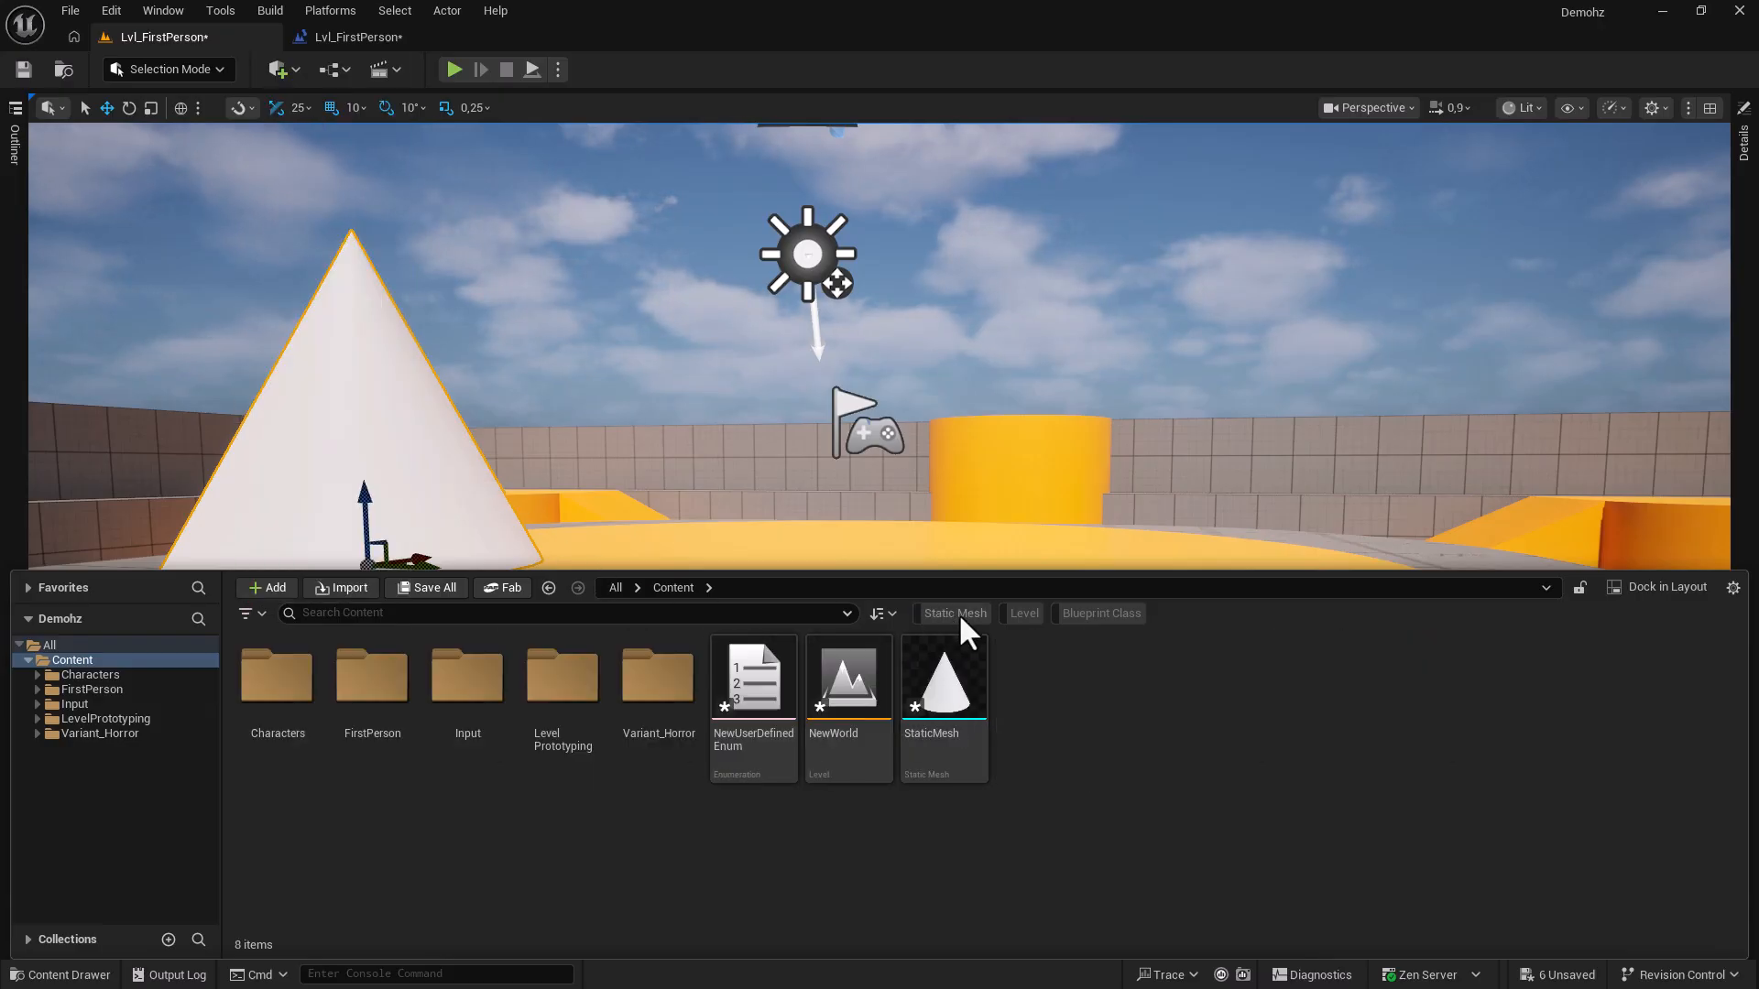
left_click(1017, 614)
left_click(1017, 613)
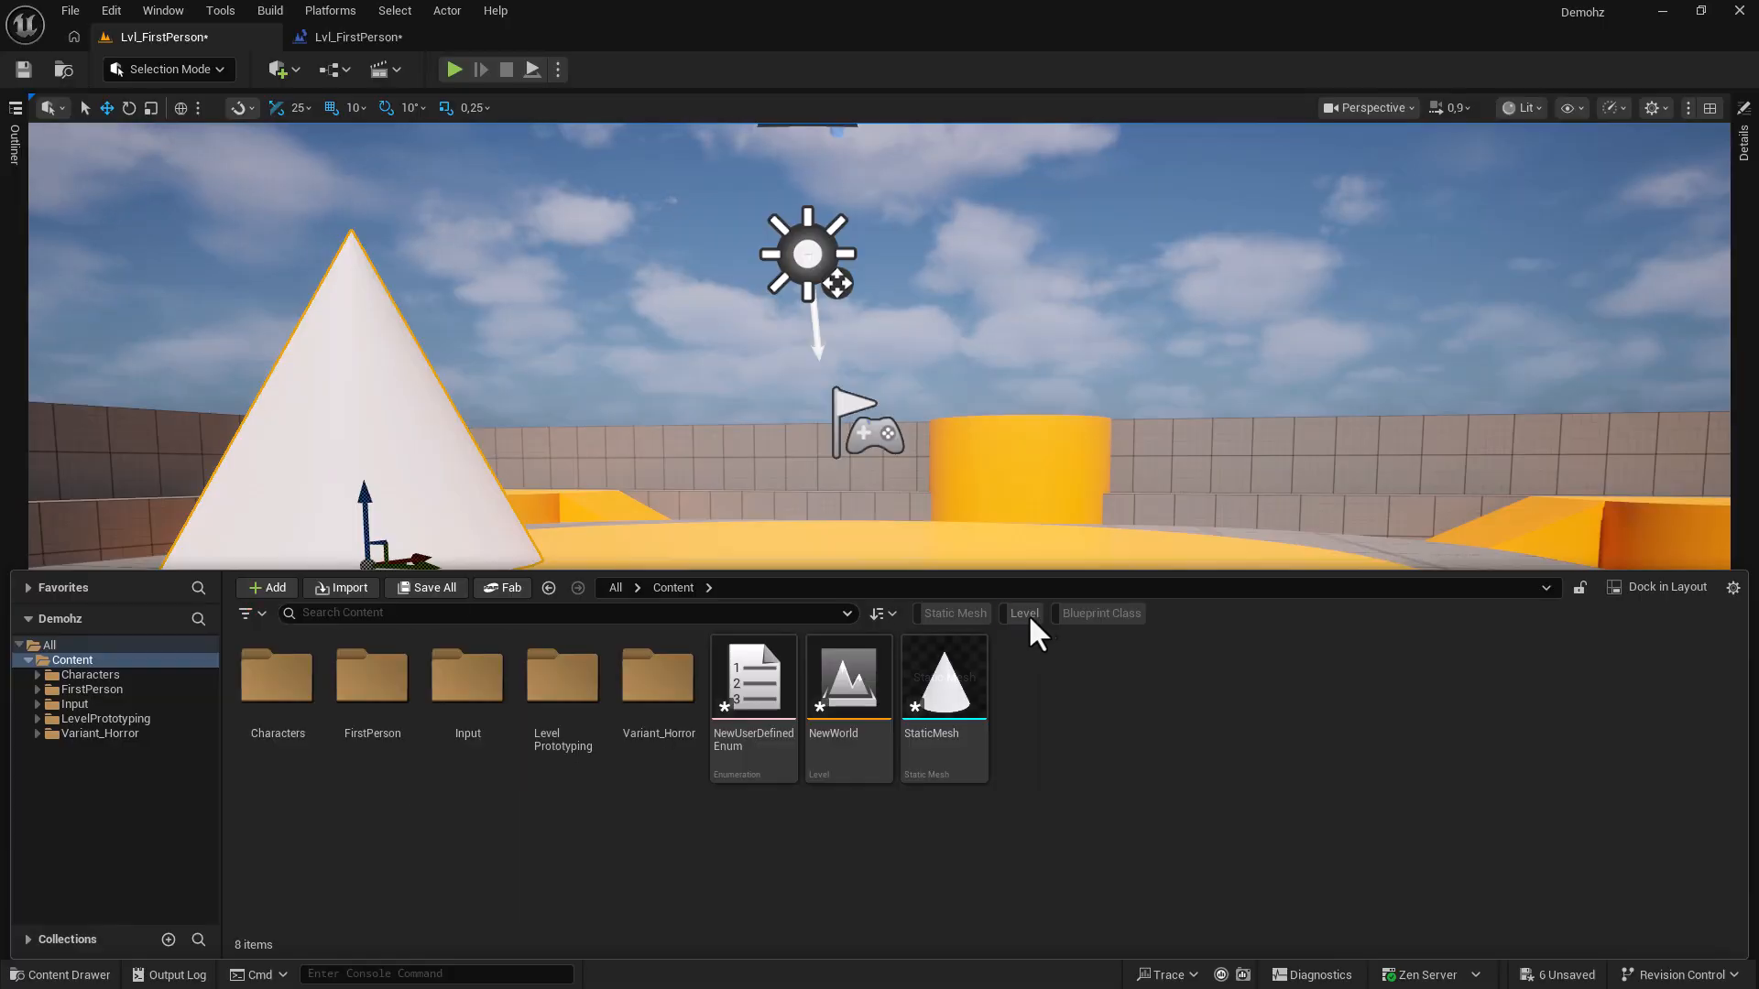
left_click(1075, 612)
left_click(1075, 613)
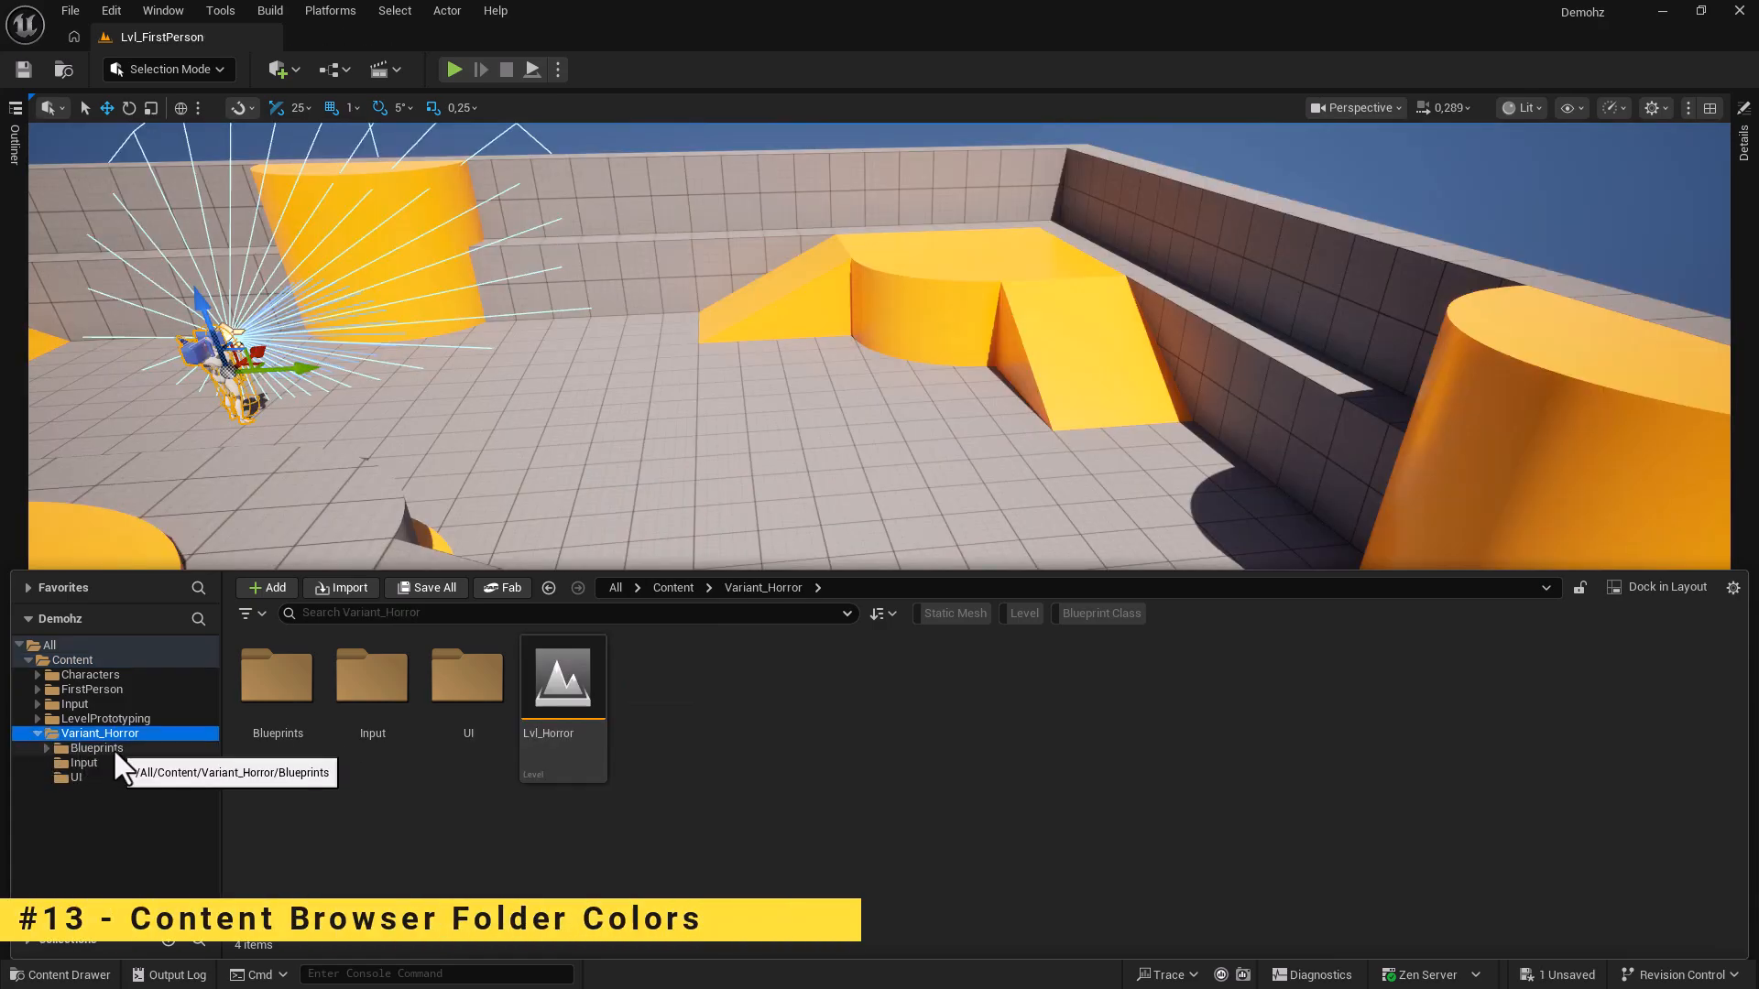
Colour the Variant_Horror Blueprints folder pure blue (R 0, G 0, B 1).
right_click(112, 747)
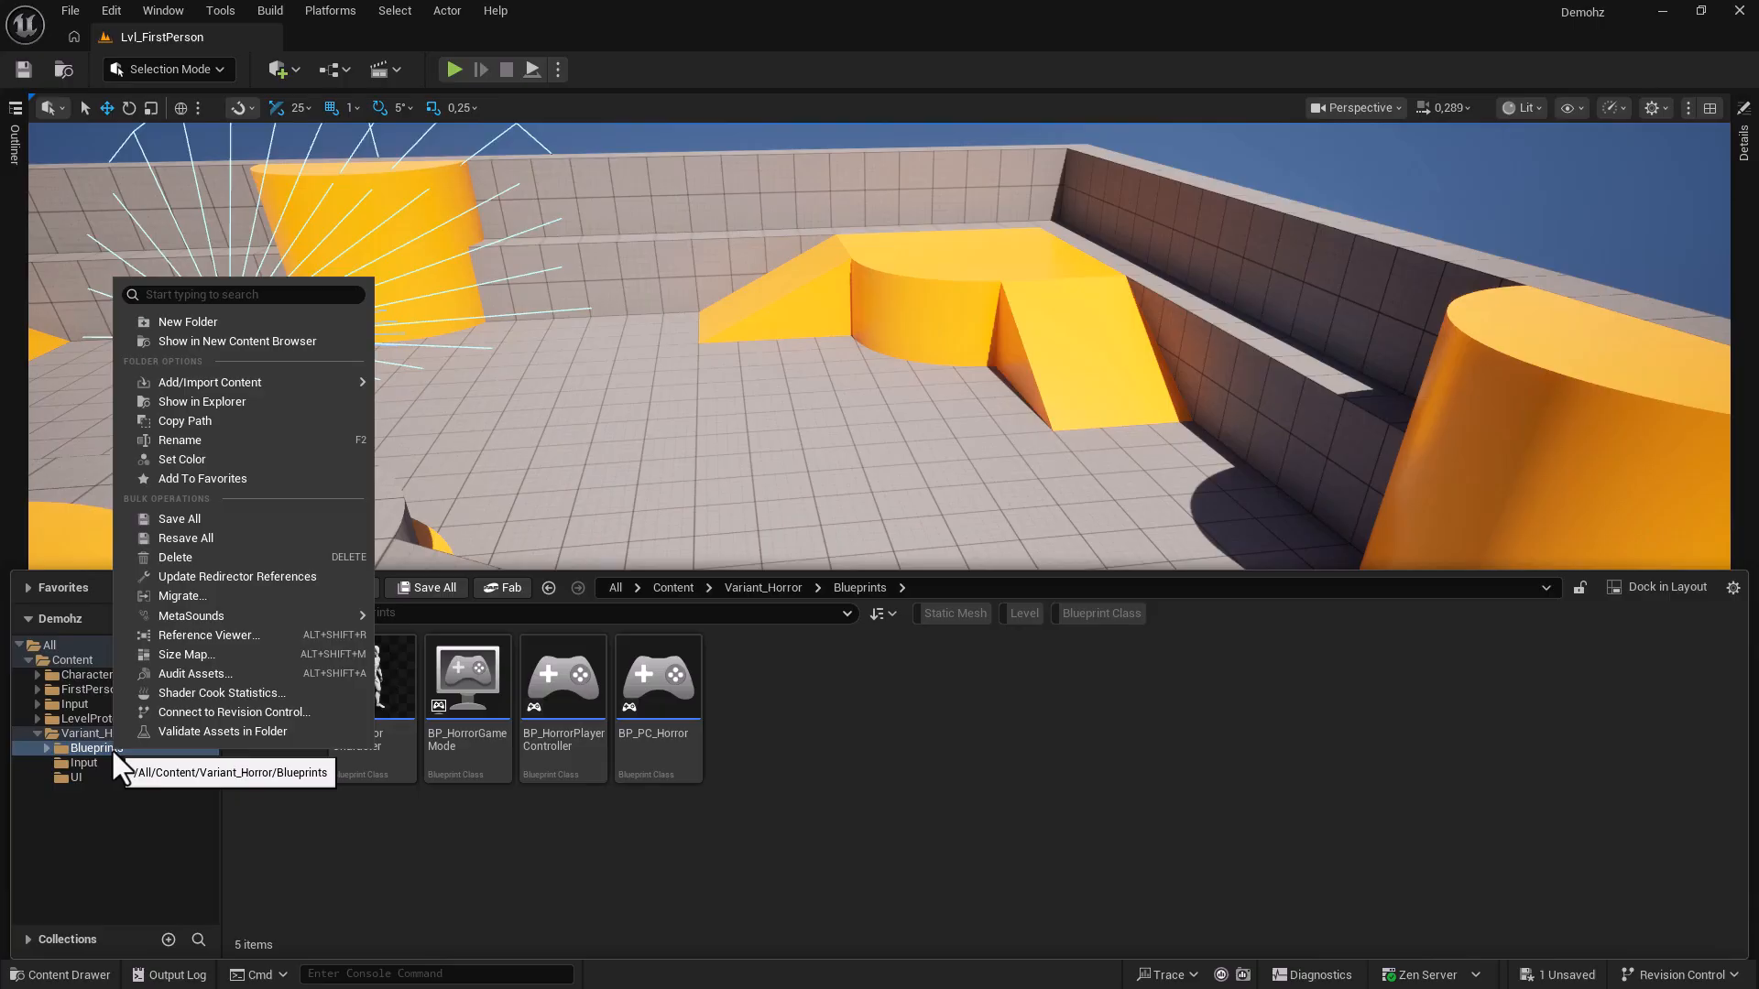
left_click(456, 866)
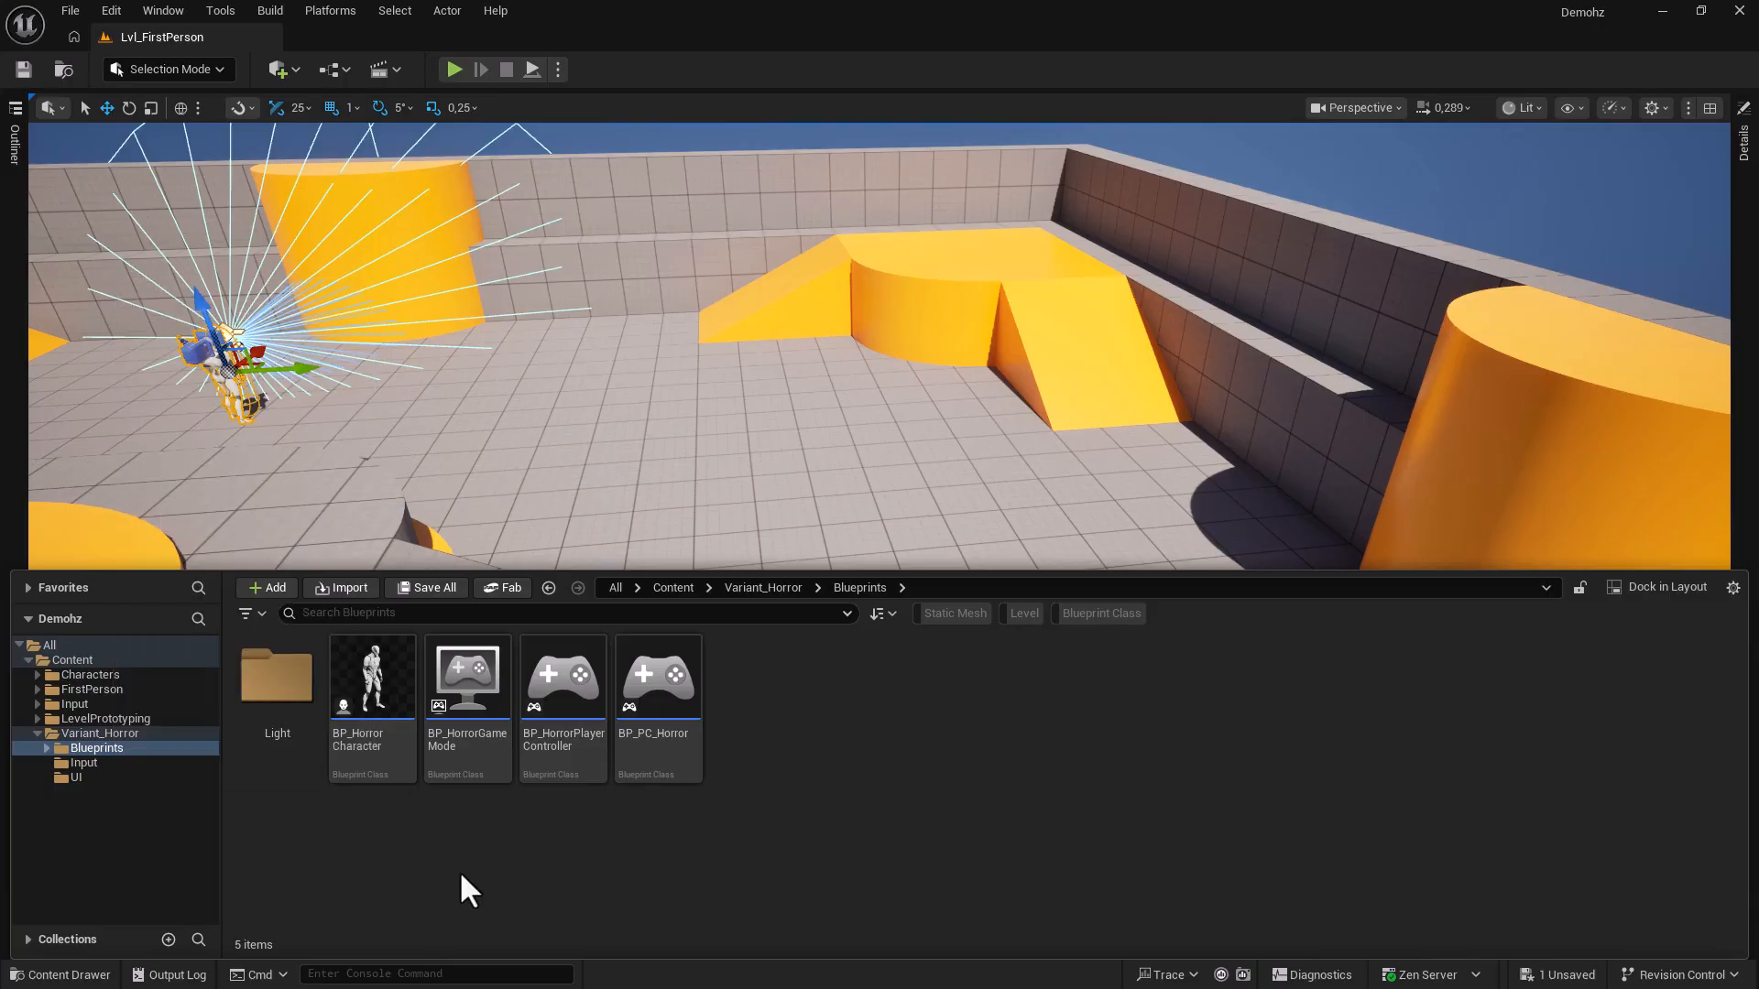
left_click(137, 734)
right_click(295, 692)
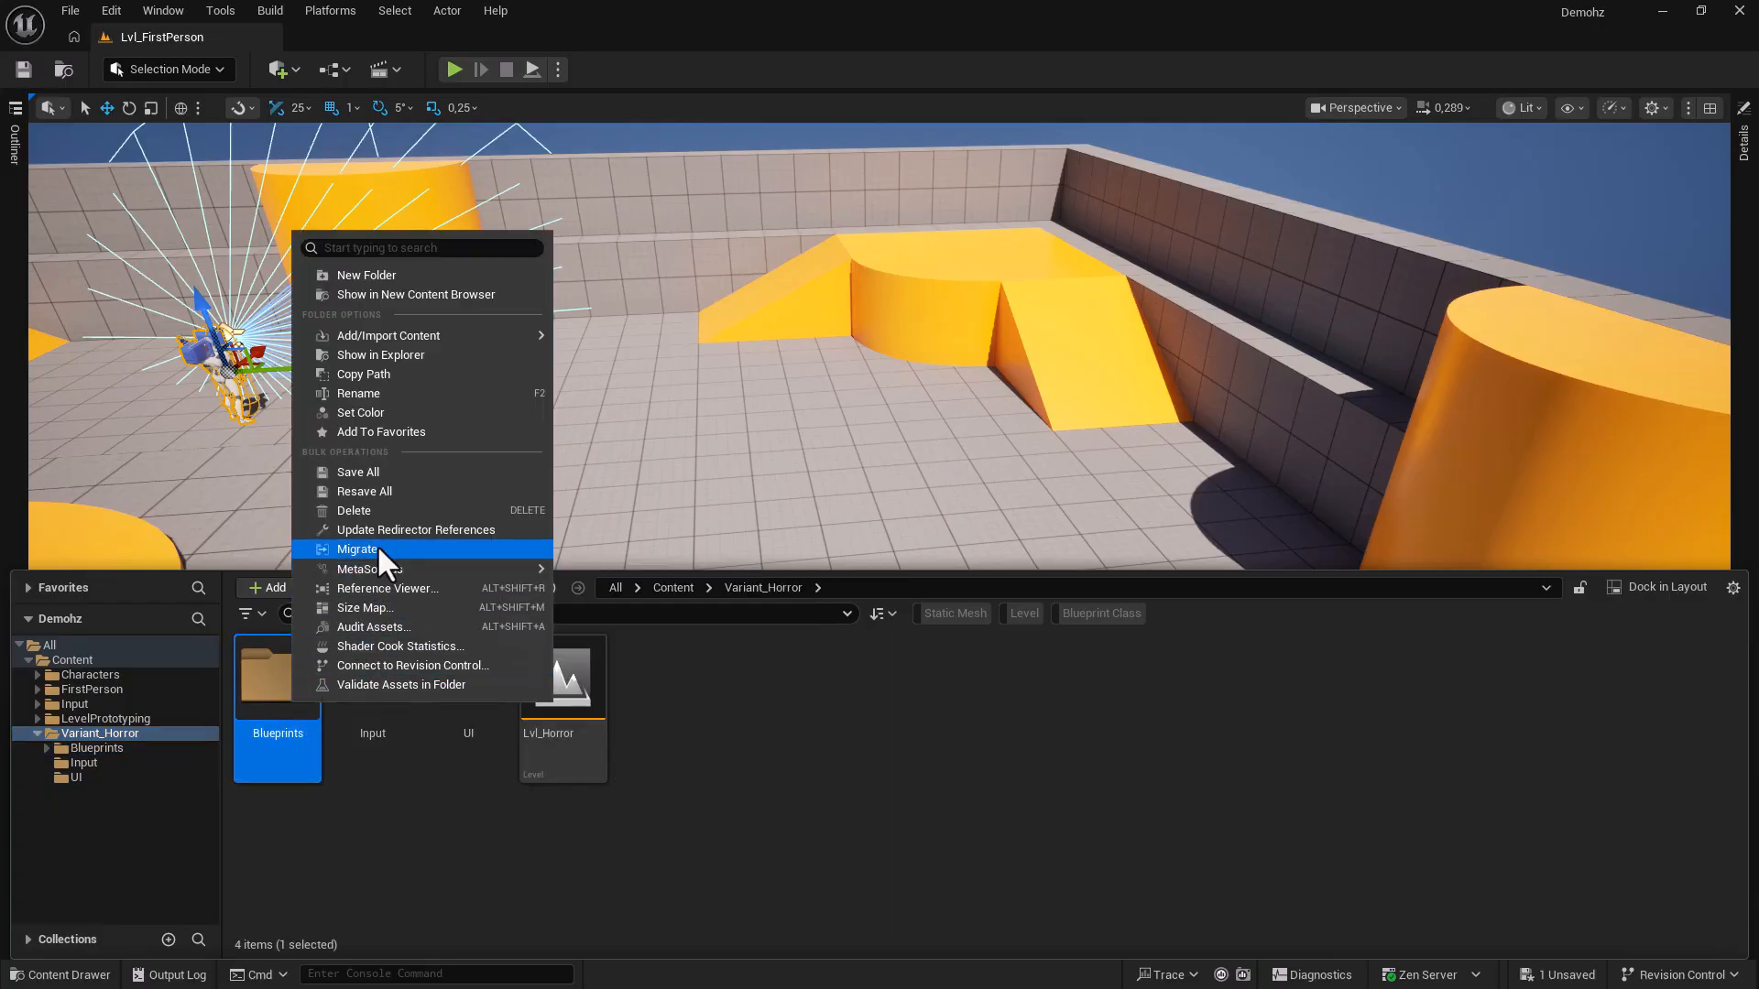
left_click(365, 413)
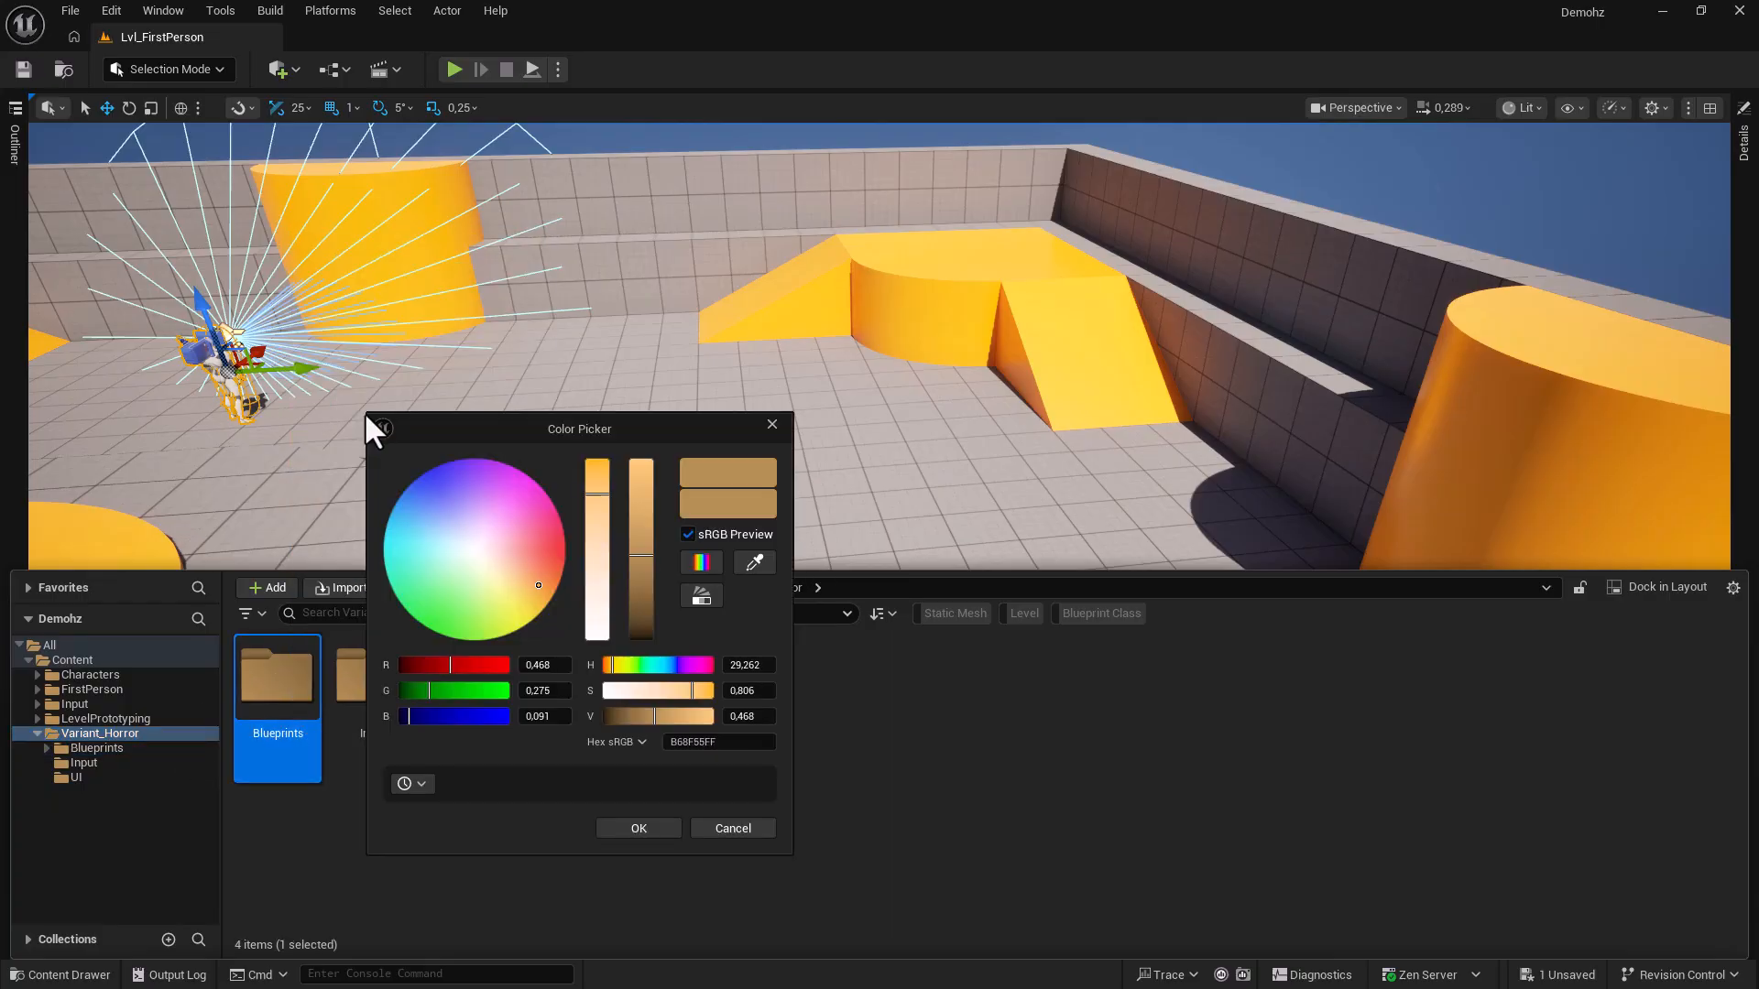
left_click_drag(415, 716, 564, 720)
left_click_drag(452, 667, 359, 694)
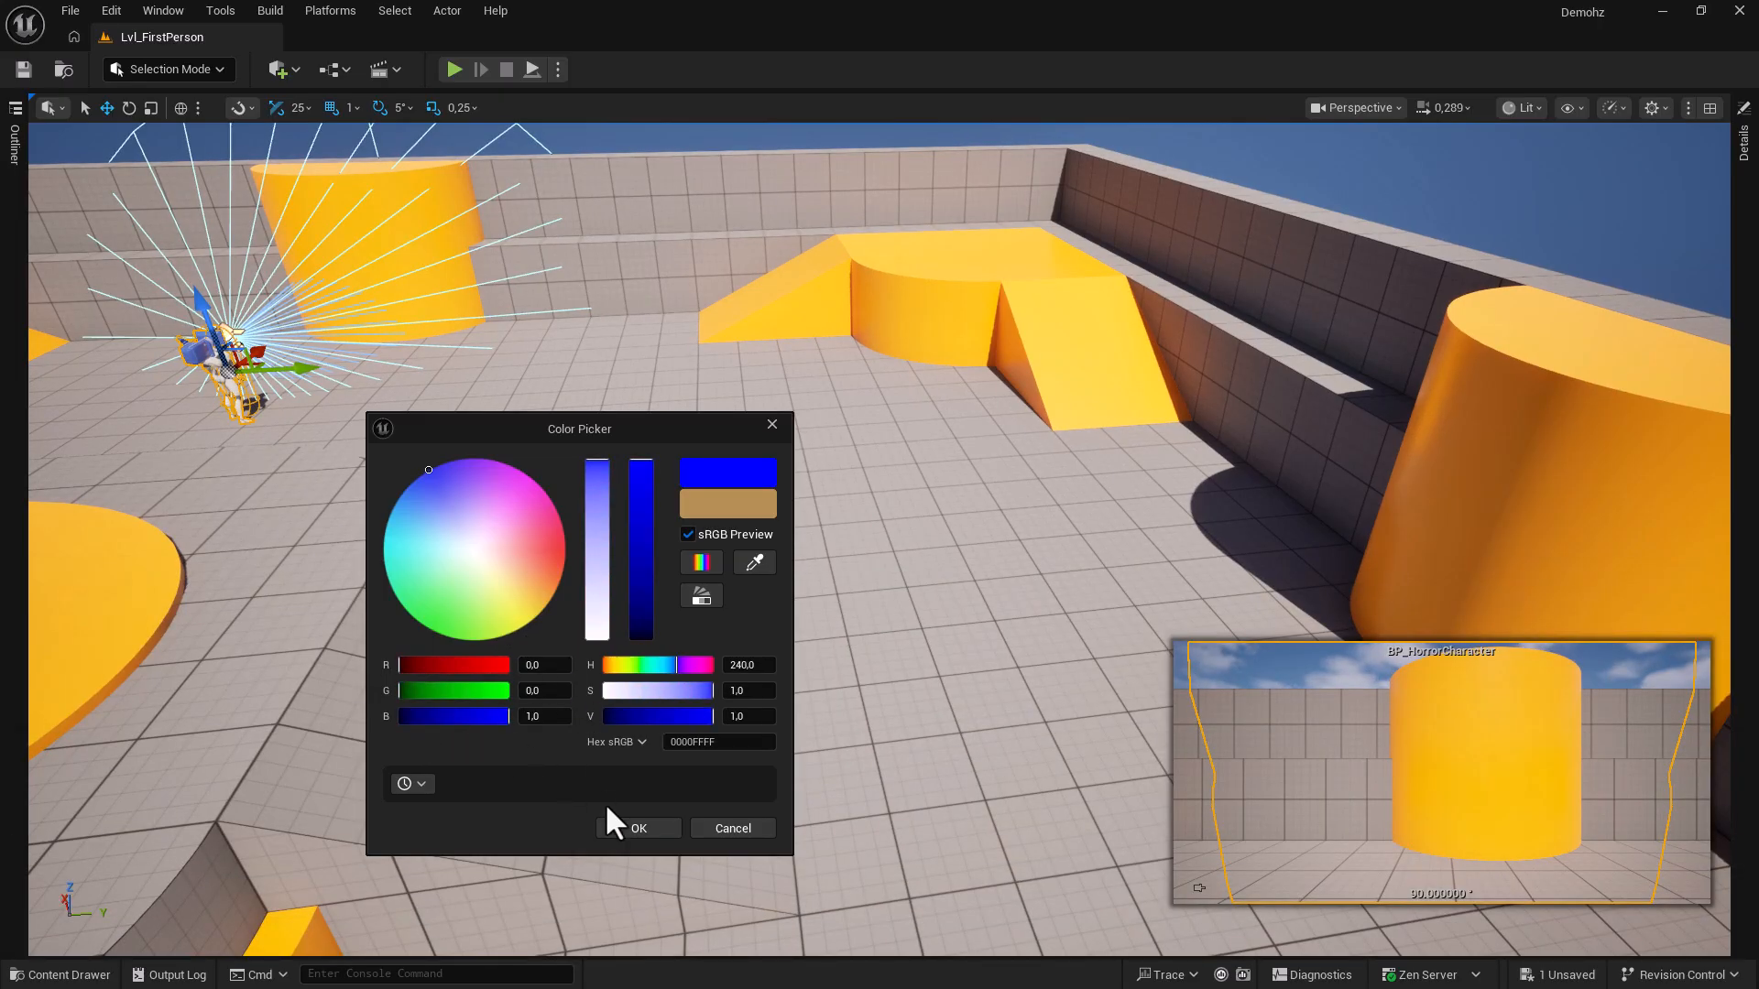
left_click(605, 828)
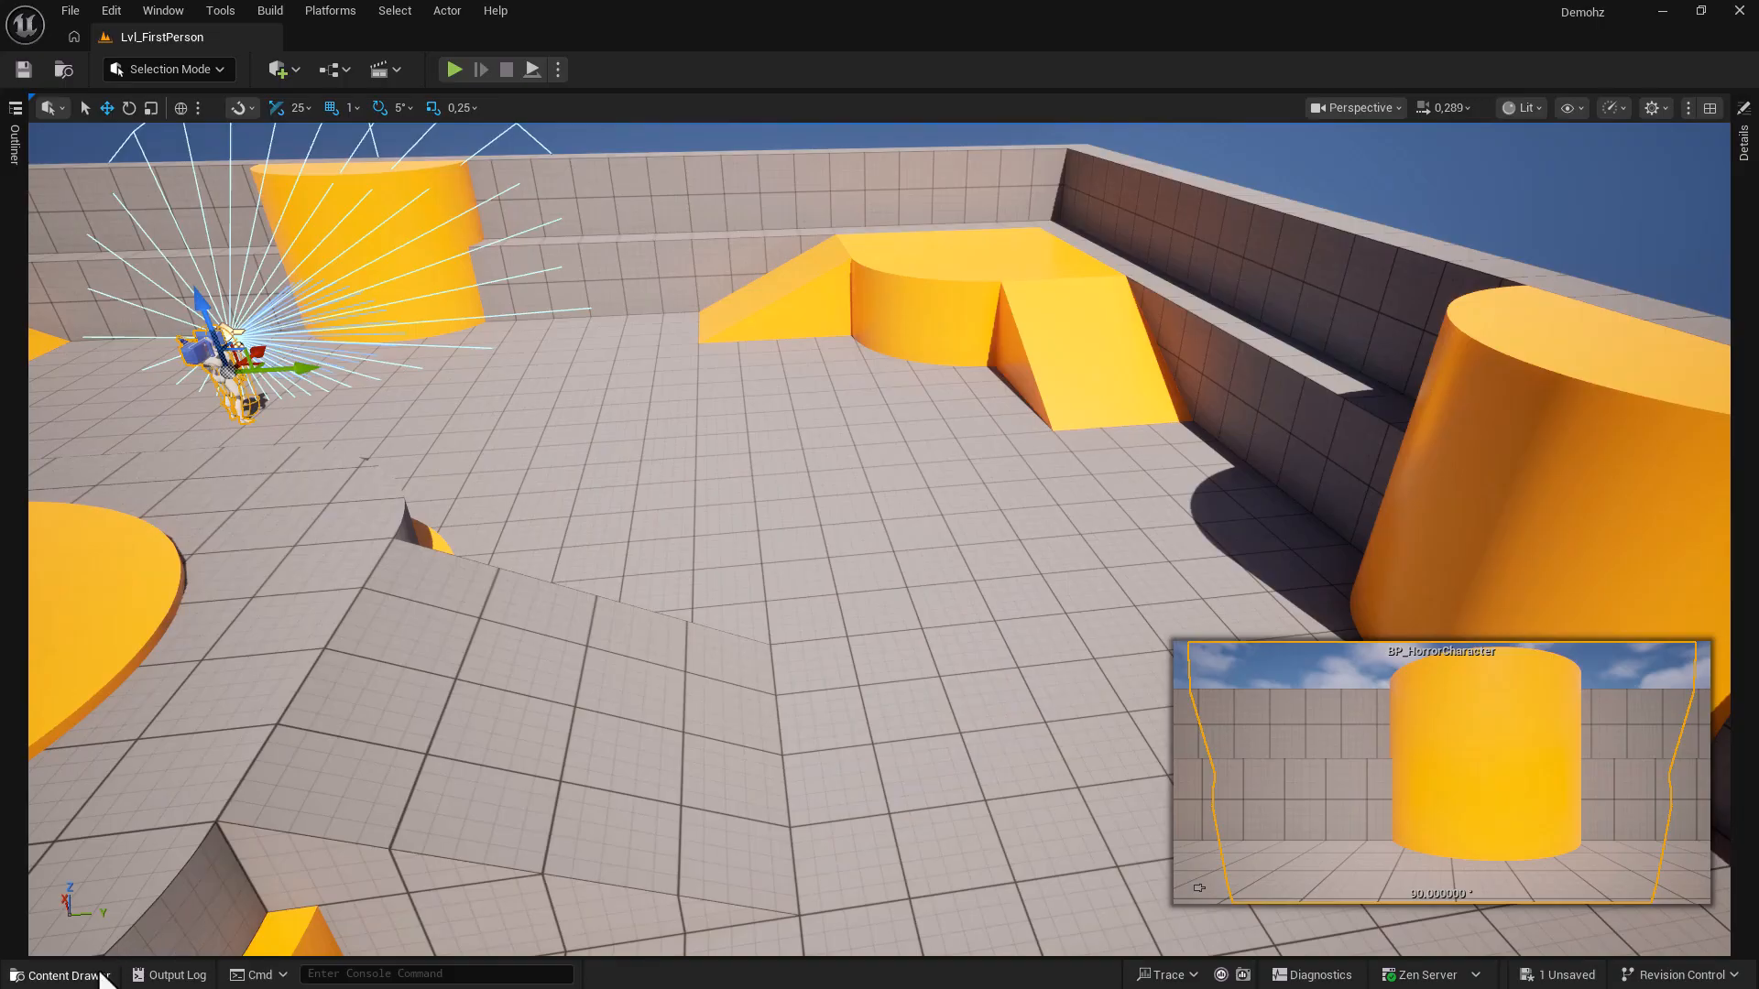
left_click(66, 974)
left_click(405, 812)
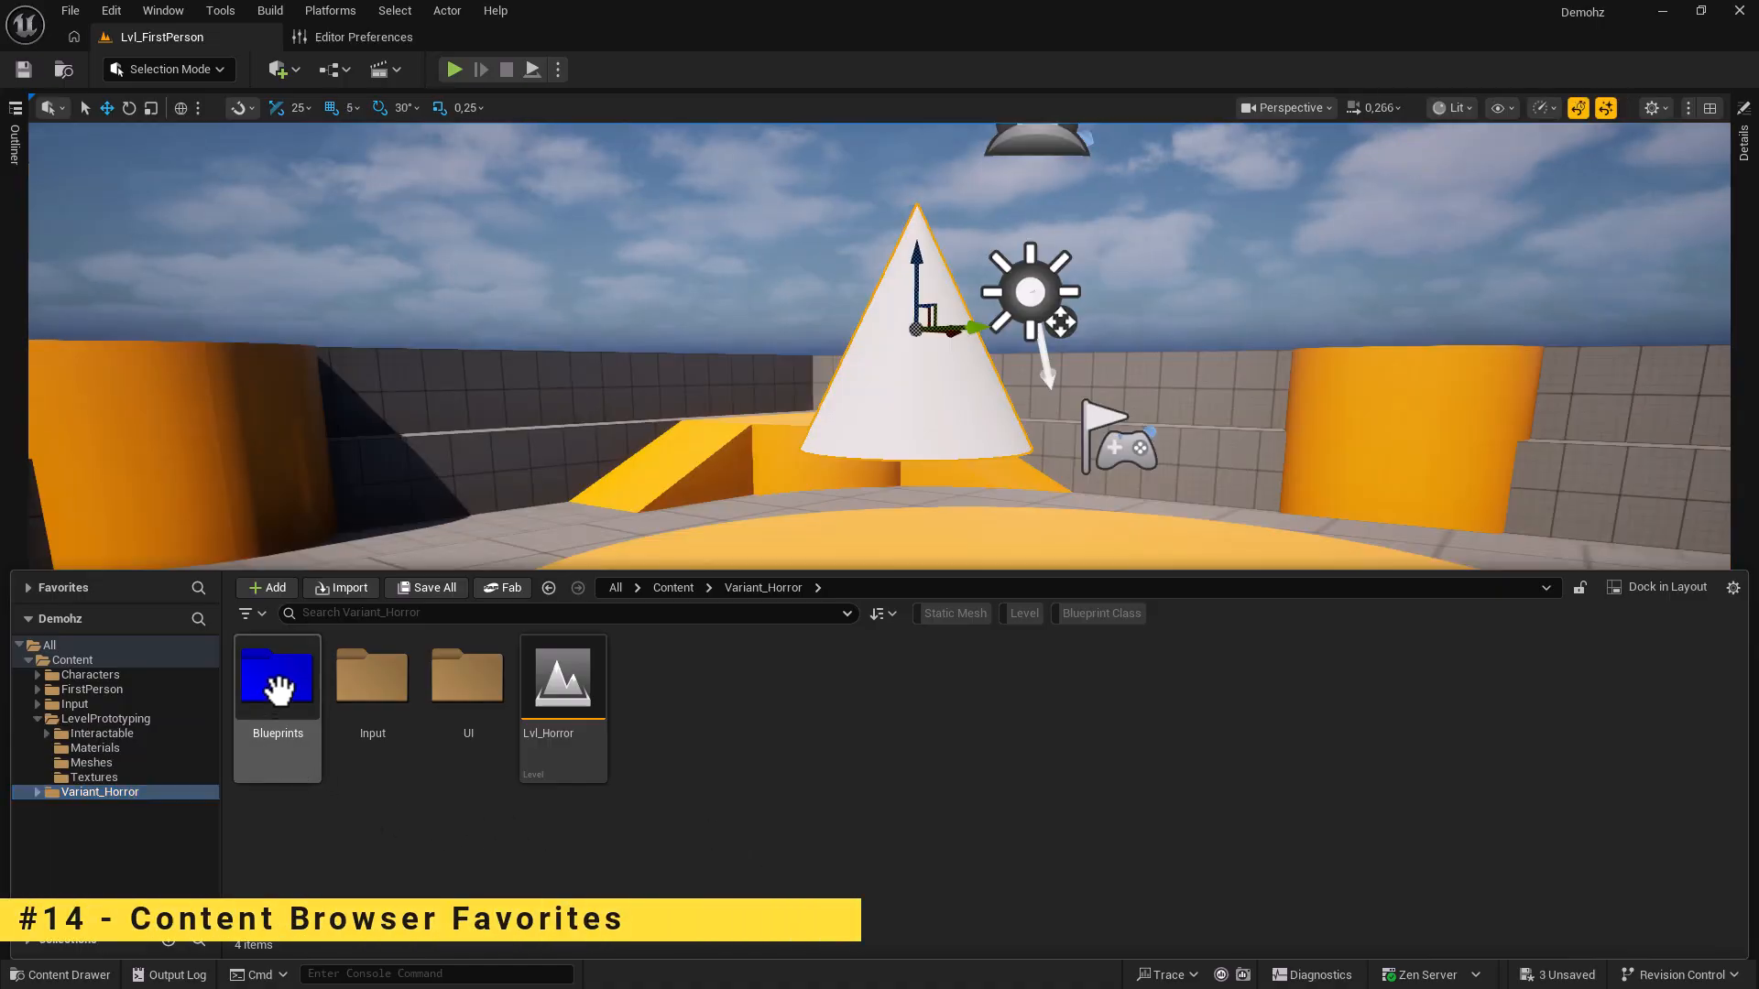
Add the Variant_Horror Blueprints folder to Favorites and return to it from other folders via that entry.
right_click(277, 689)
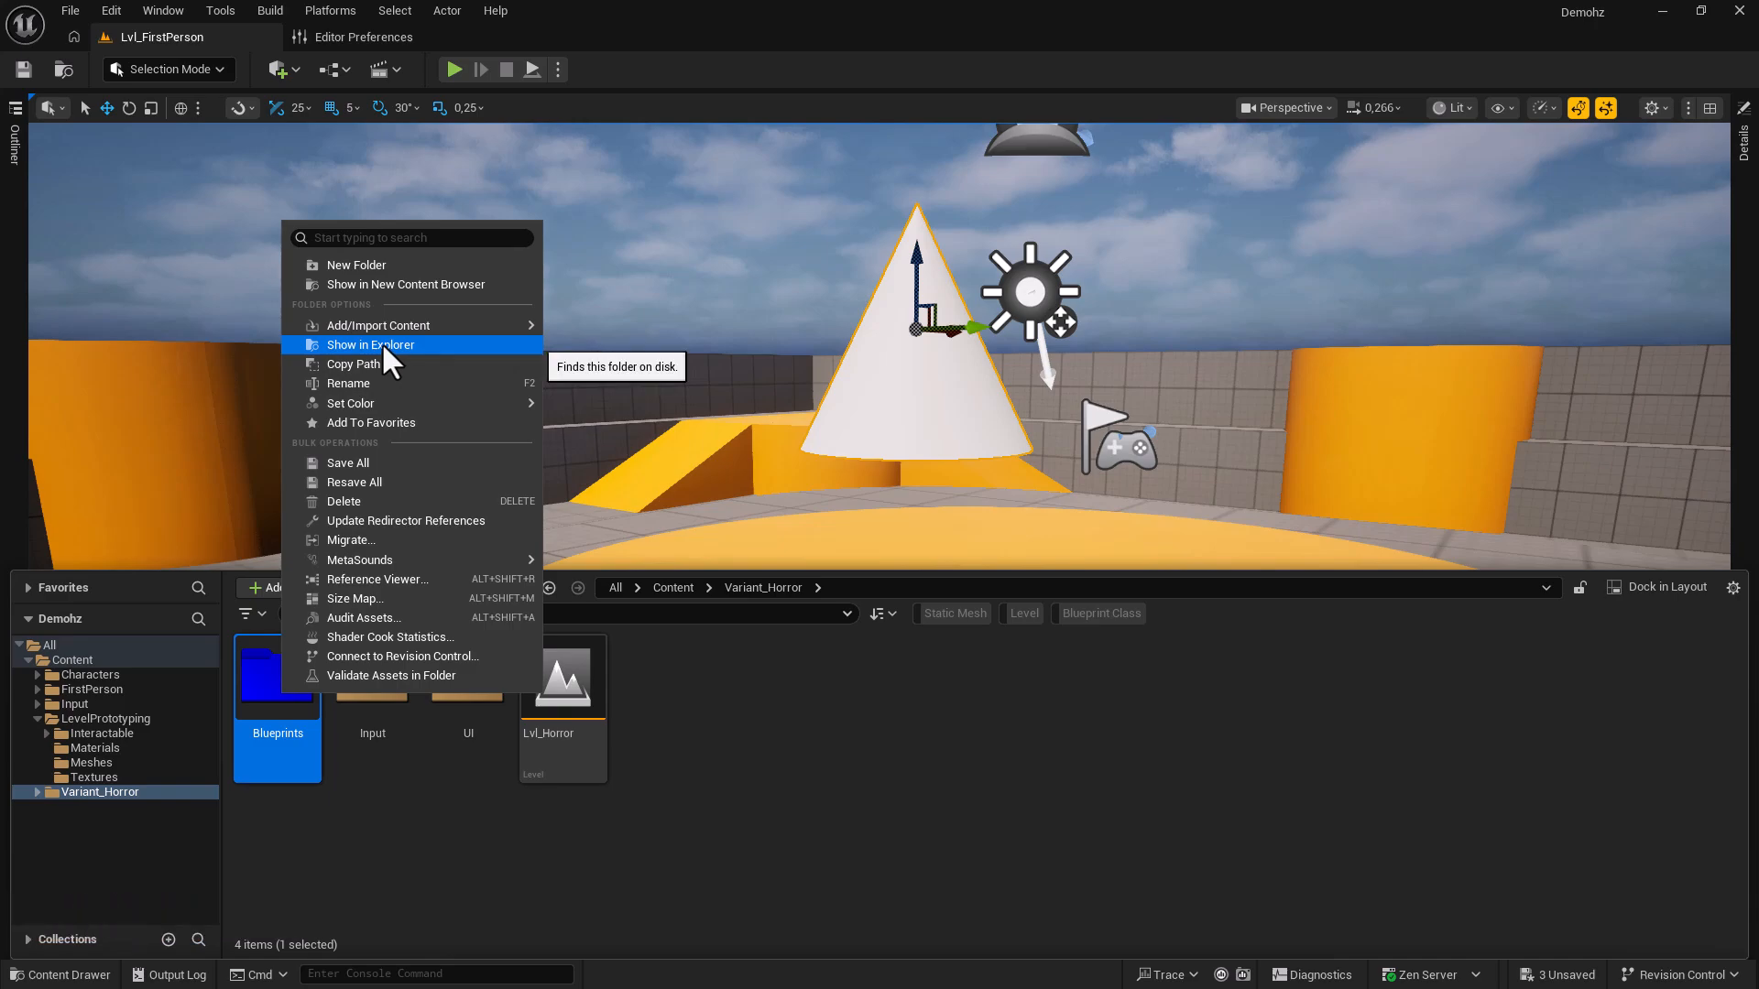
left_click(372, 422)
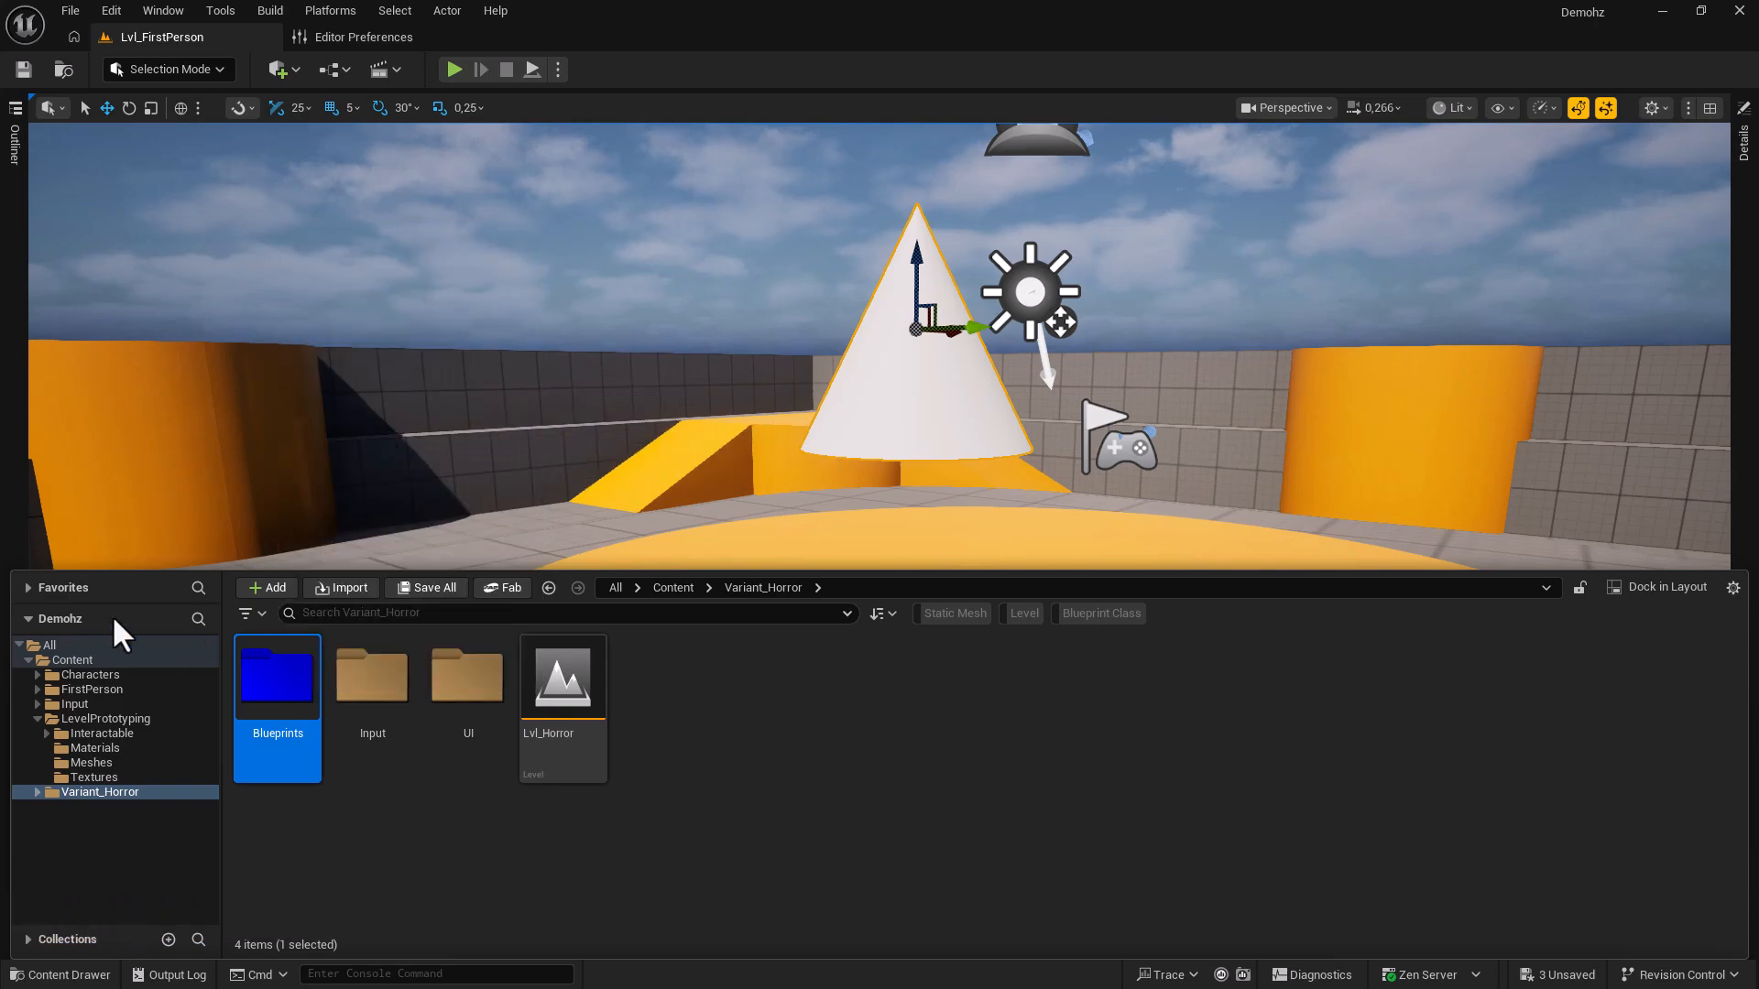
left_click(70, 583)
left_click(95, 801)
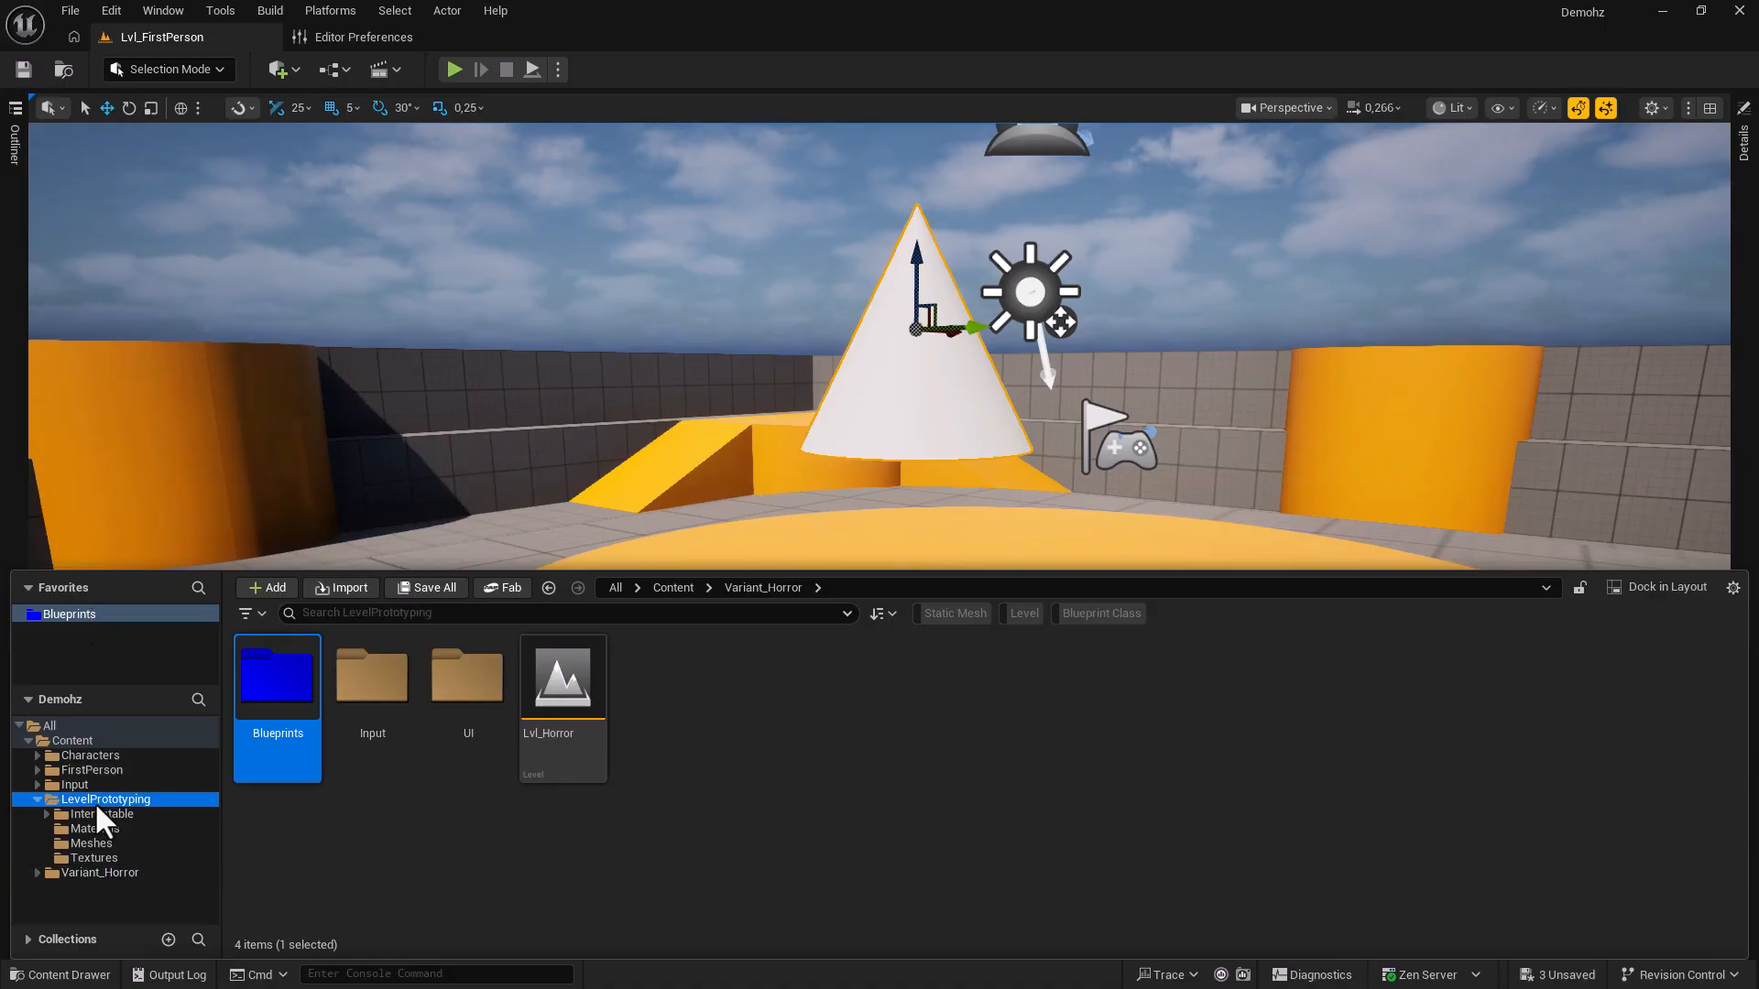
left_click(70, 615)
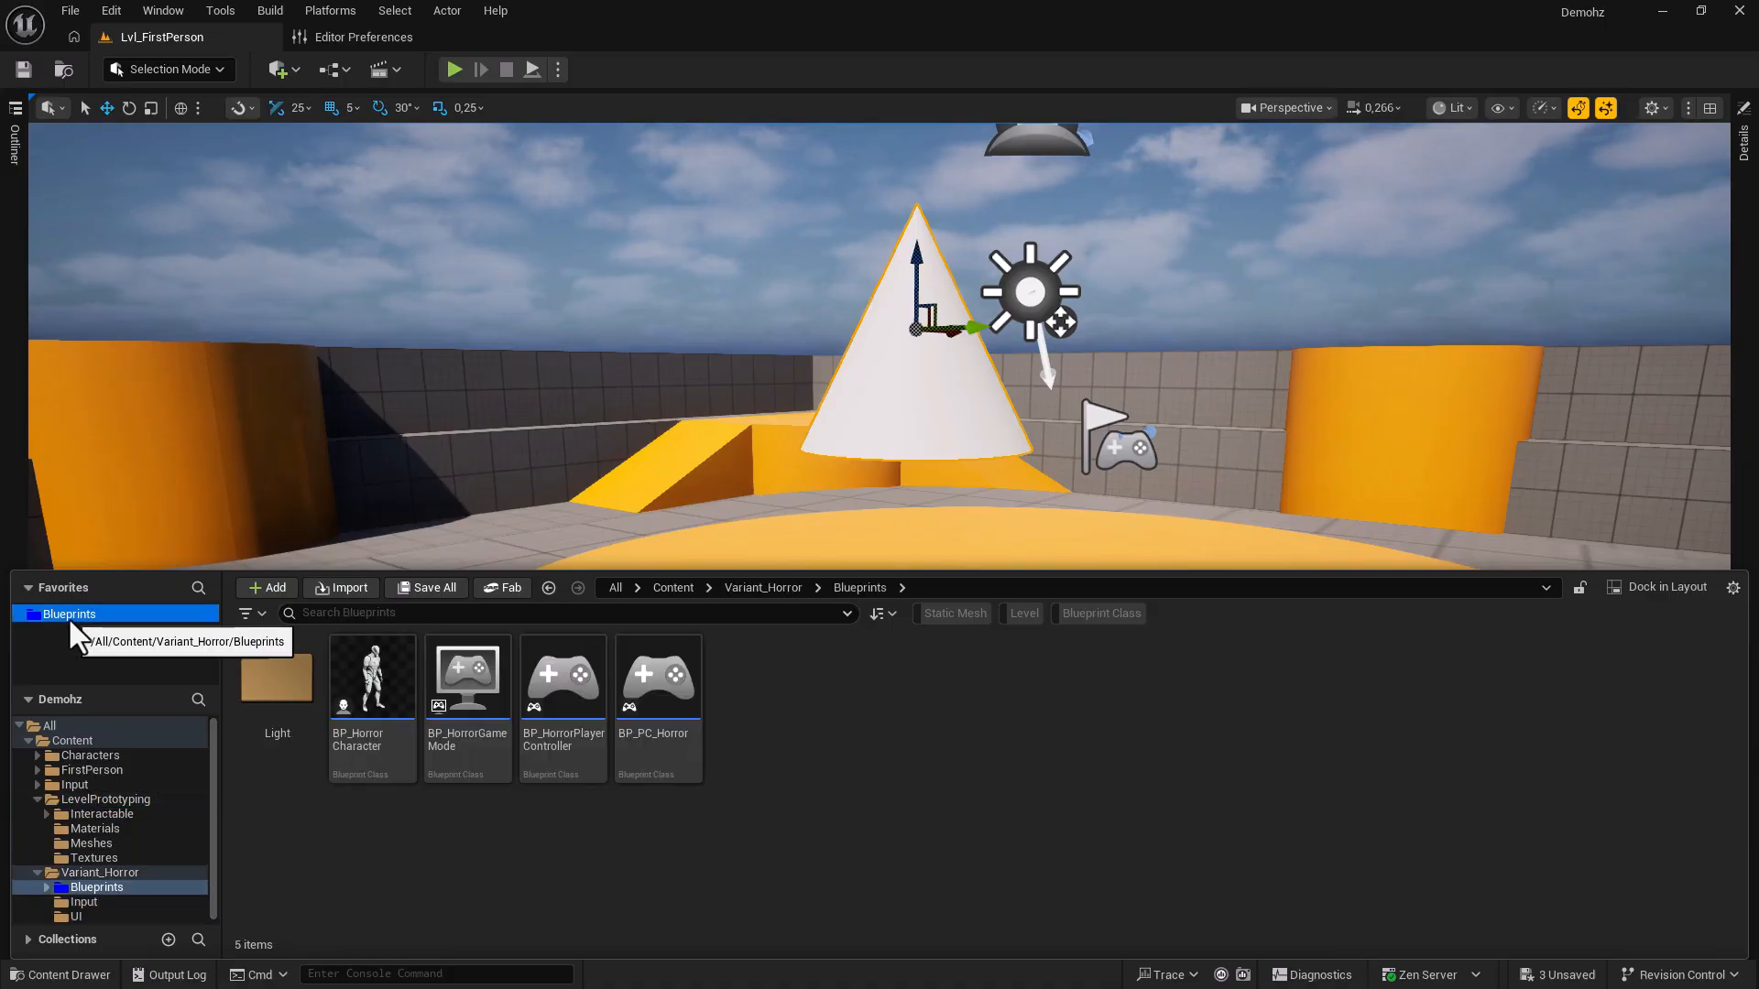
left_click(110, 784)
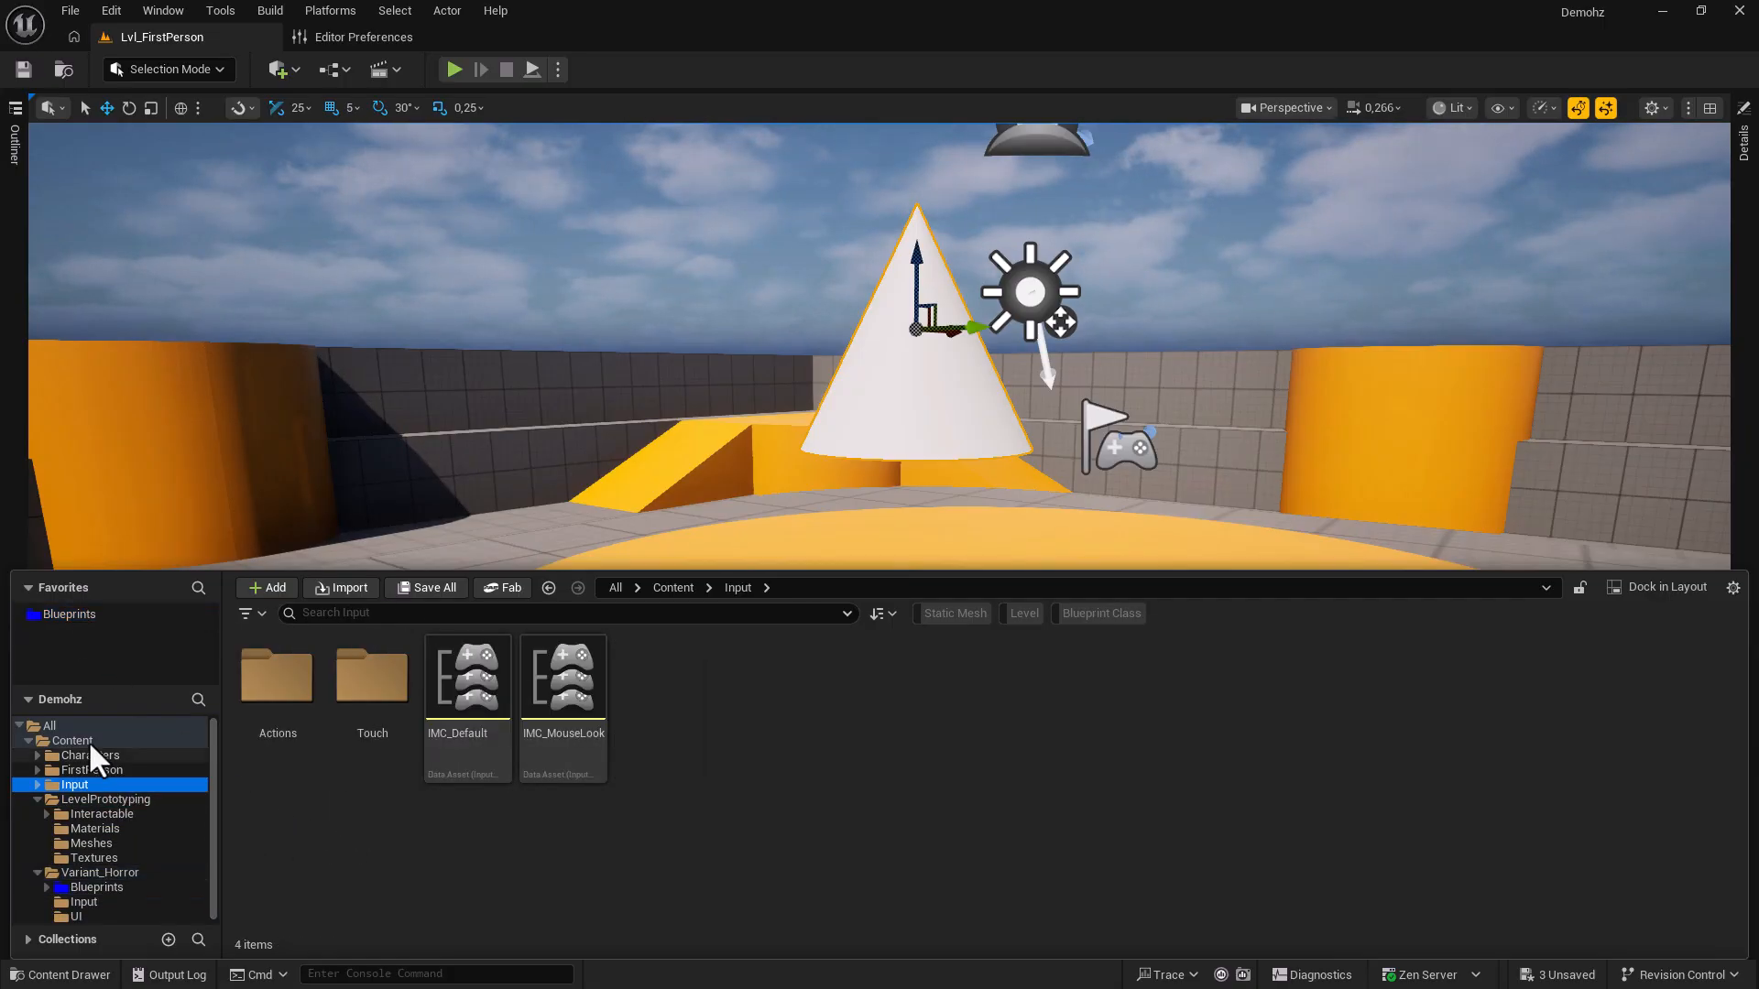
left_click(62, 616)
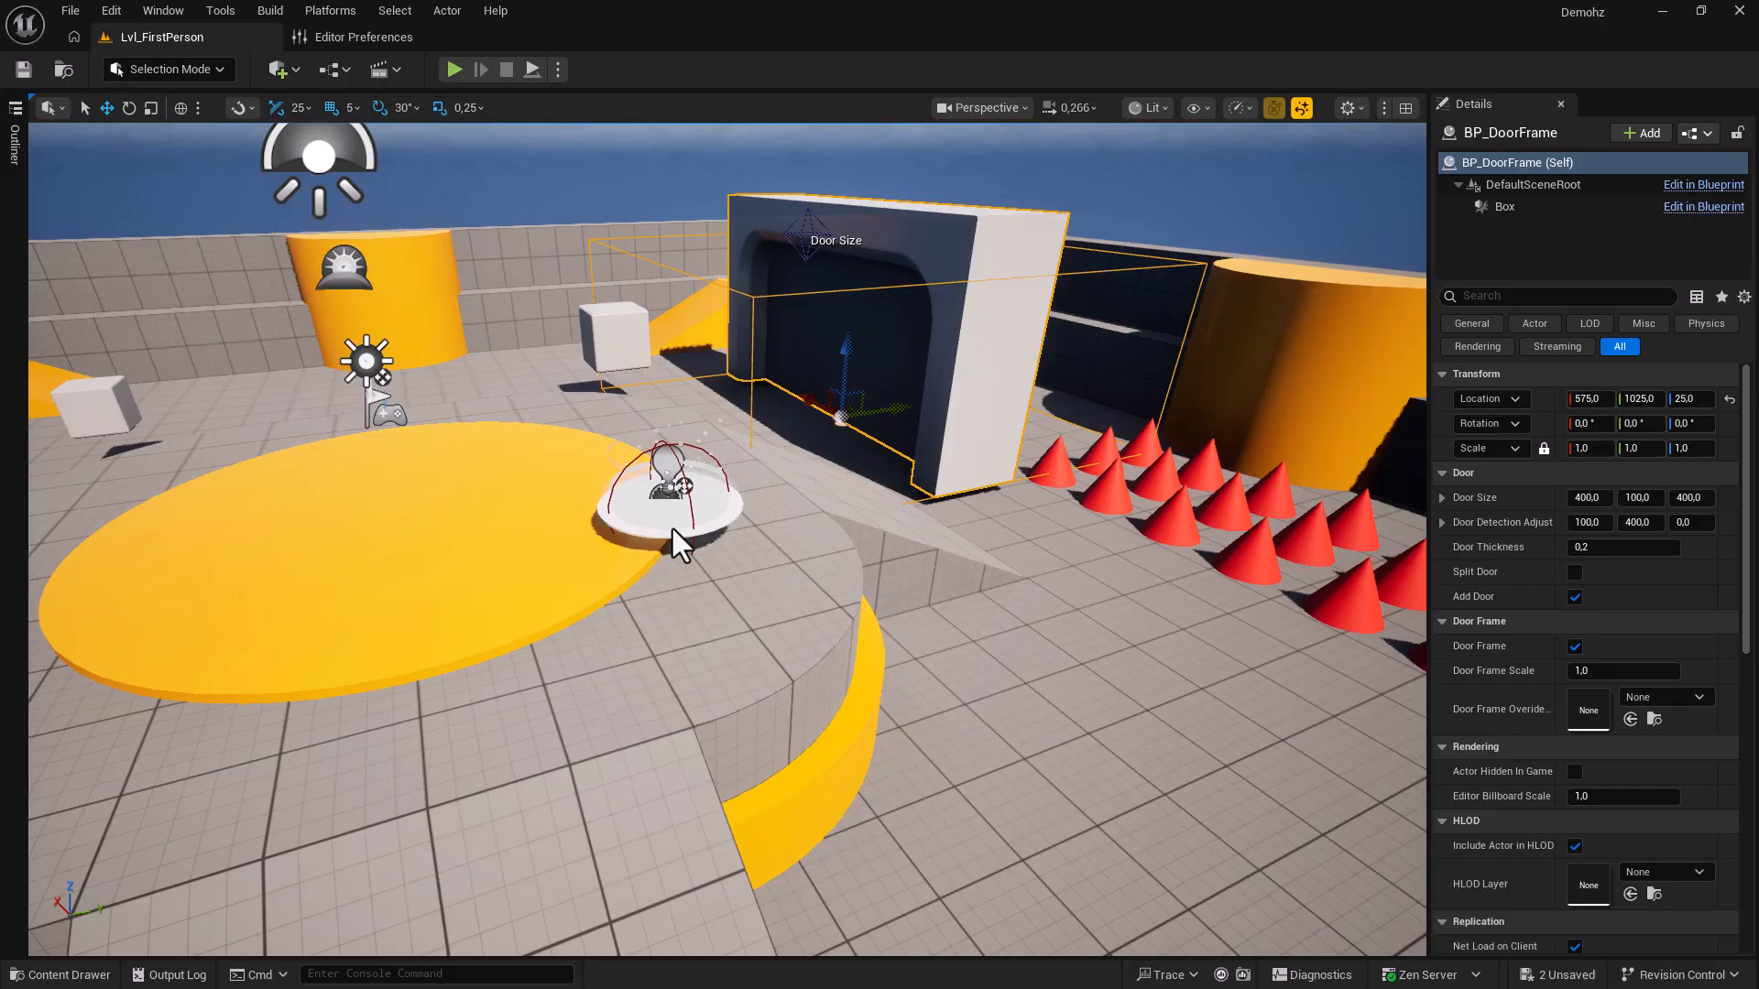
Locate the BP_JumpPad and BP_DoorFrame assets from their placed actors with Ctrl+B.
left_click(668, 499)
key("ctrl+b")
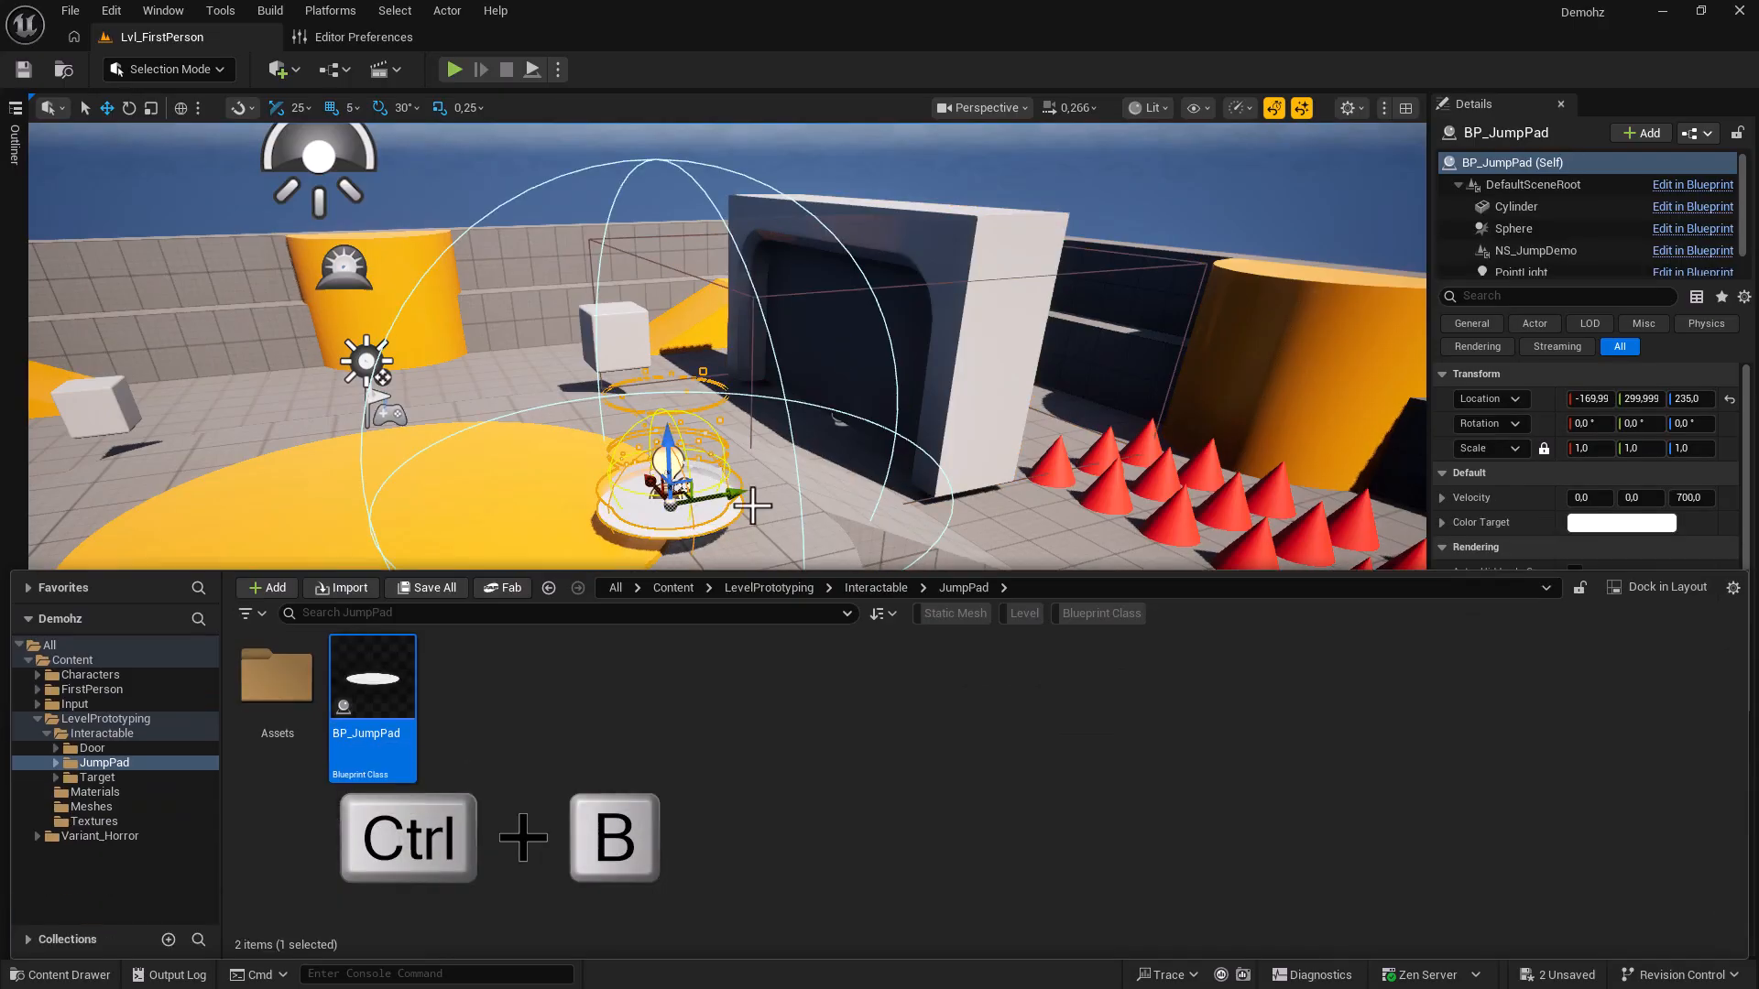
left_click(976, 389)
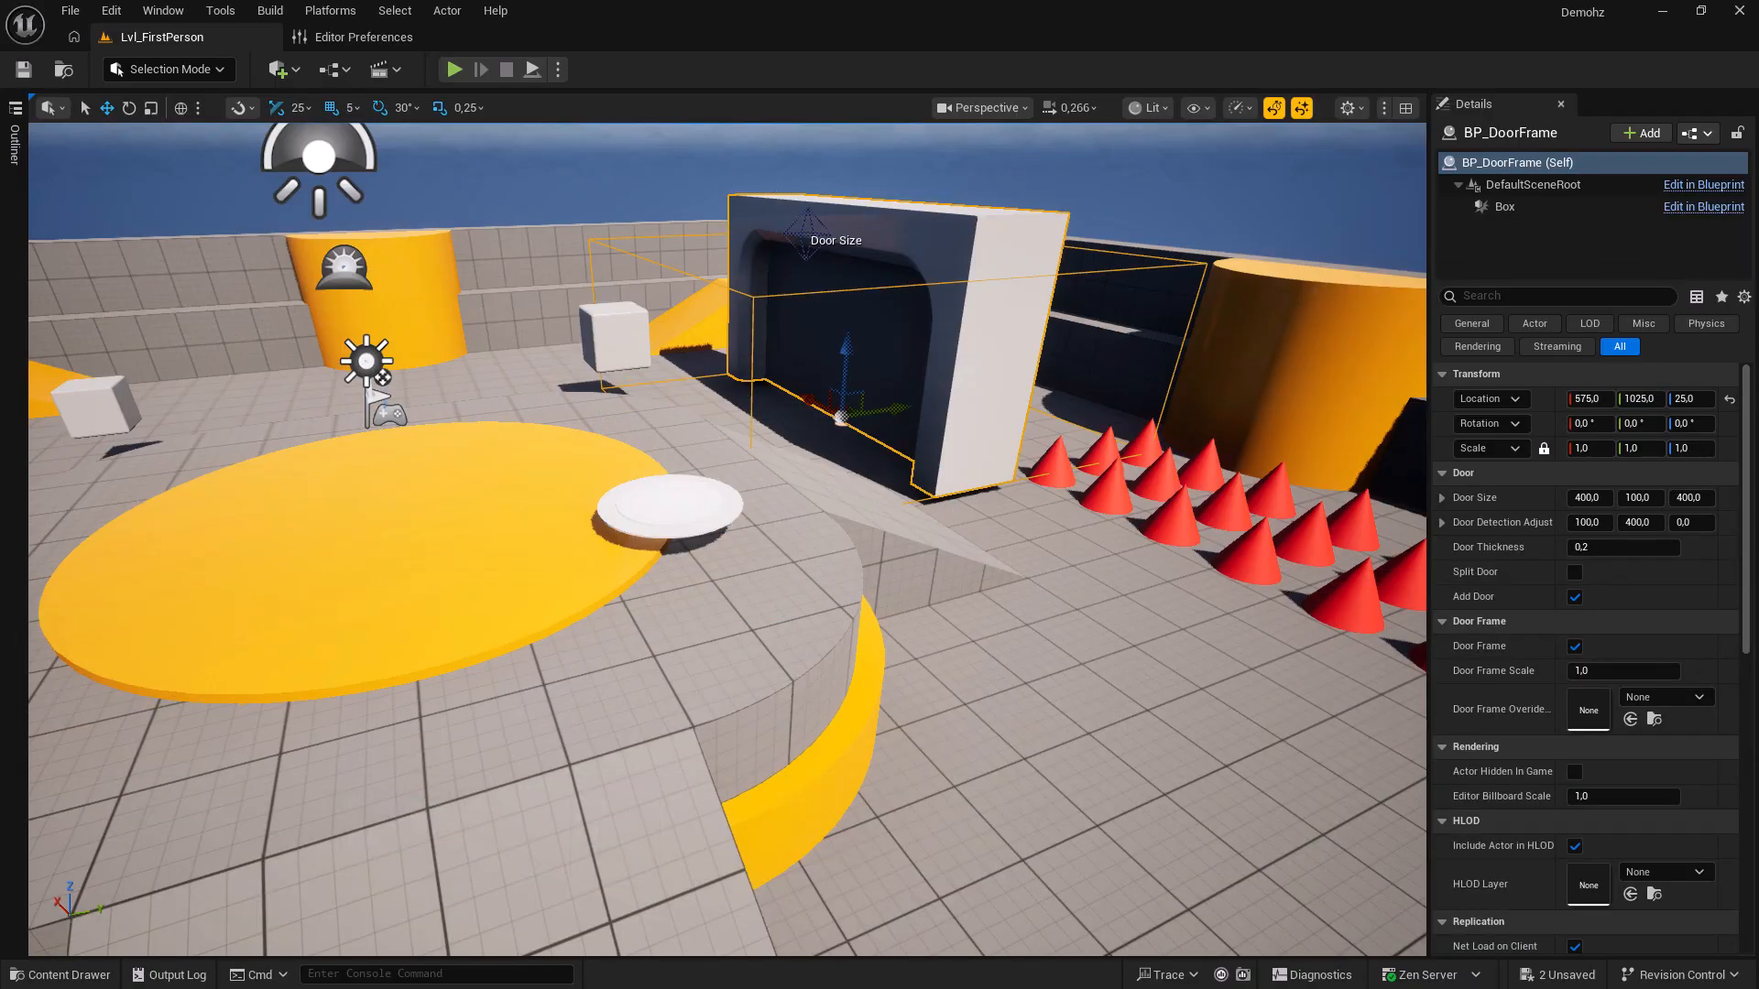
key("ctrl+b")
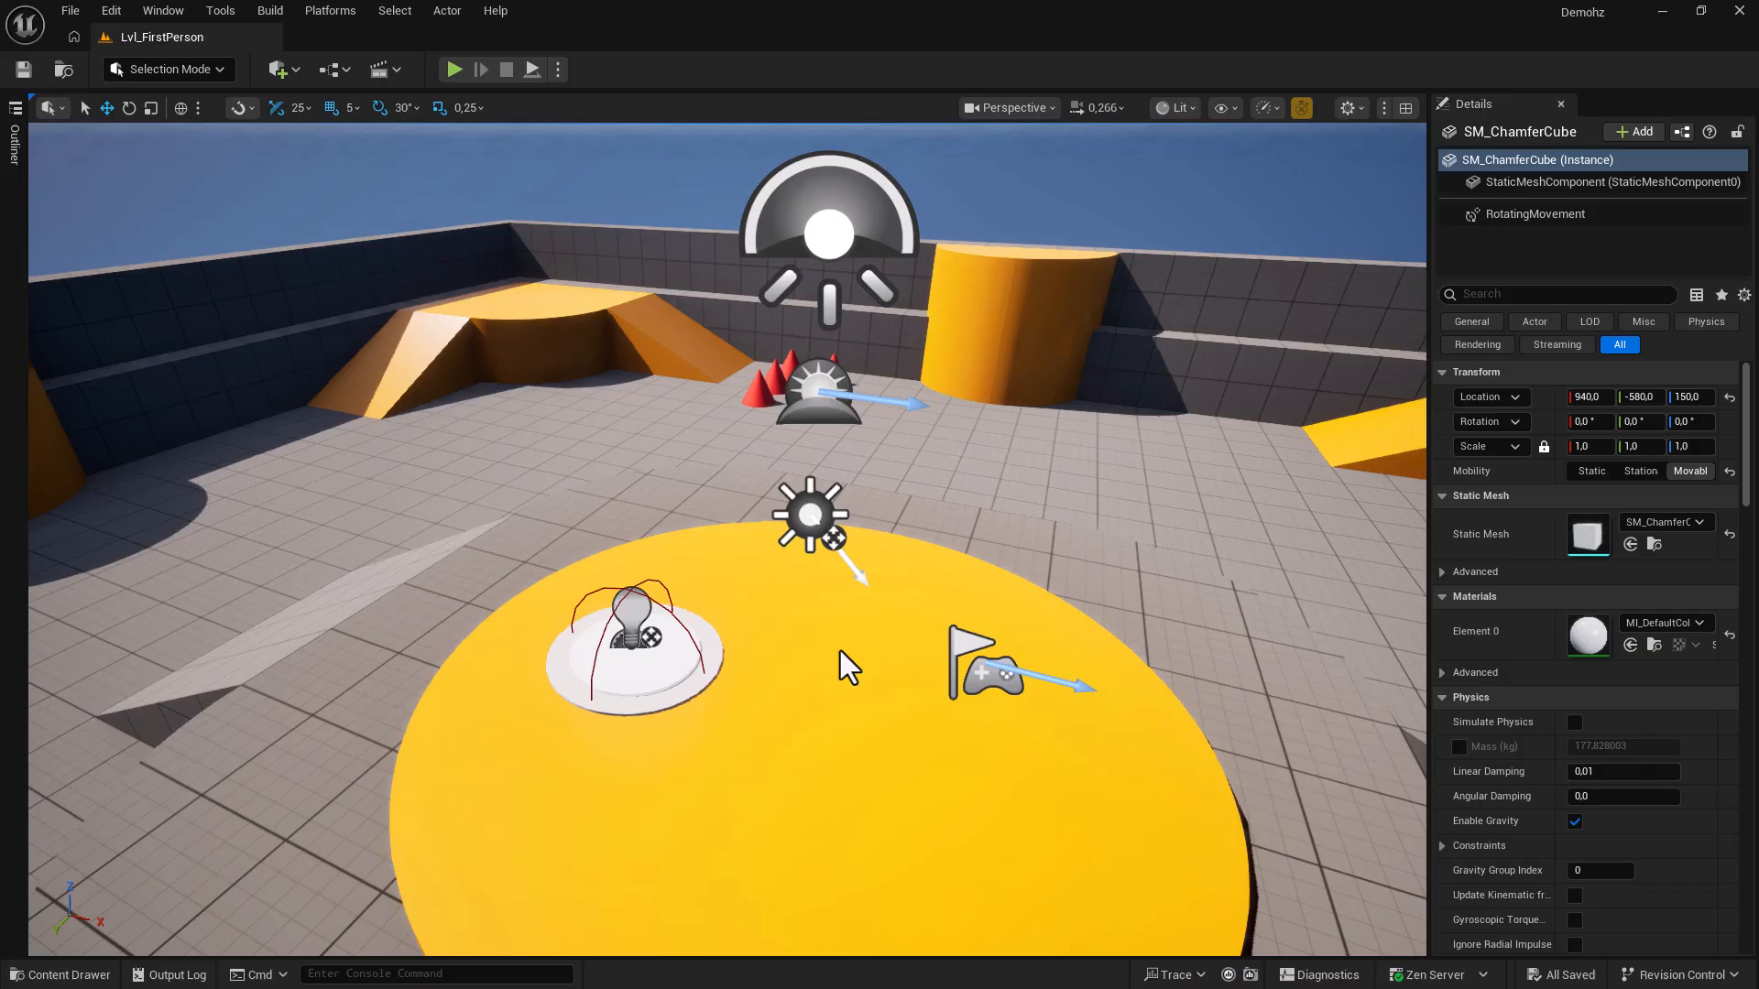
Open the jump pad's BP_JumpPad Blueprint in its editor with Ctrl+E.
right_click_drag(844, 616, 793, 624)
left_click(644, 566)
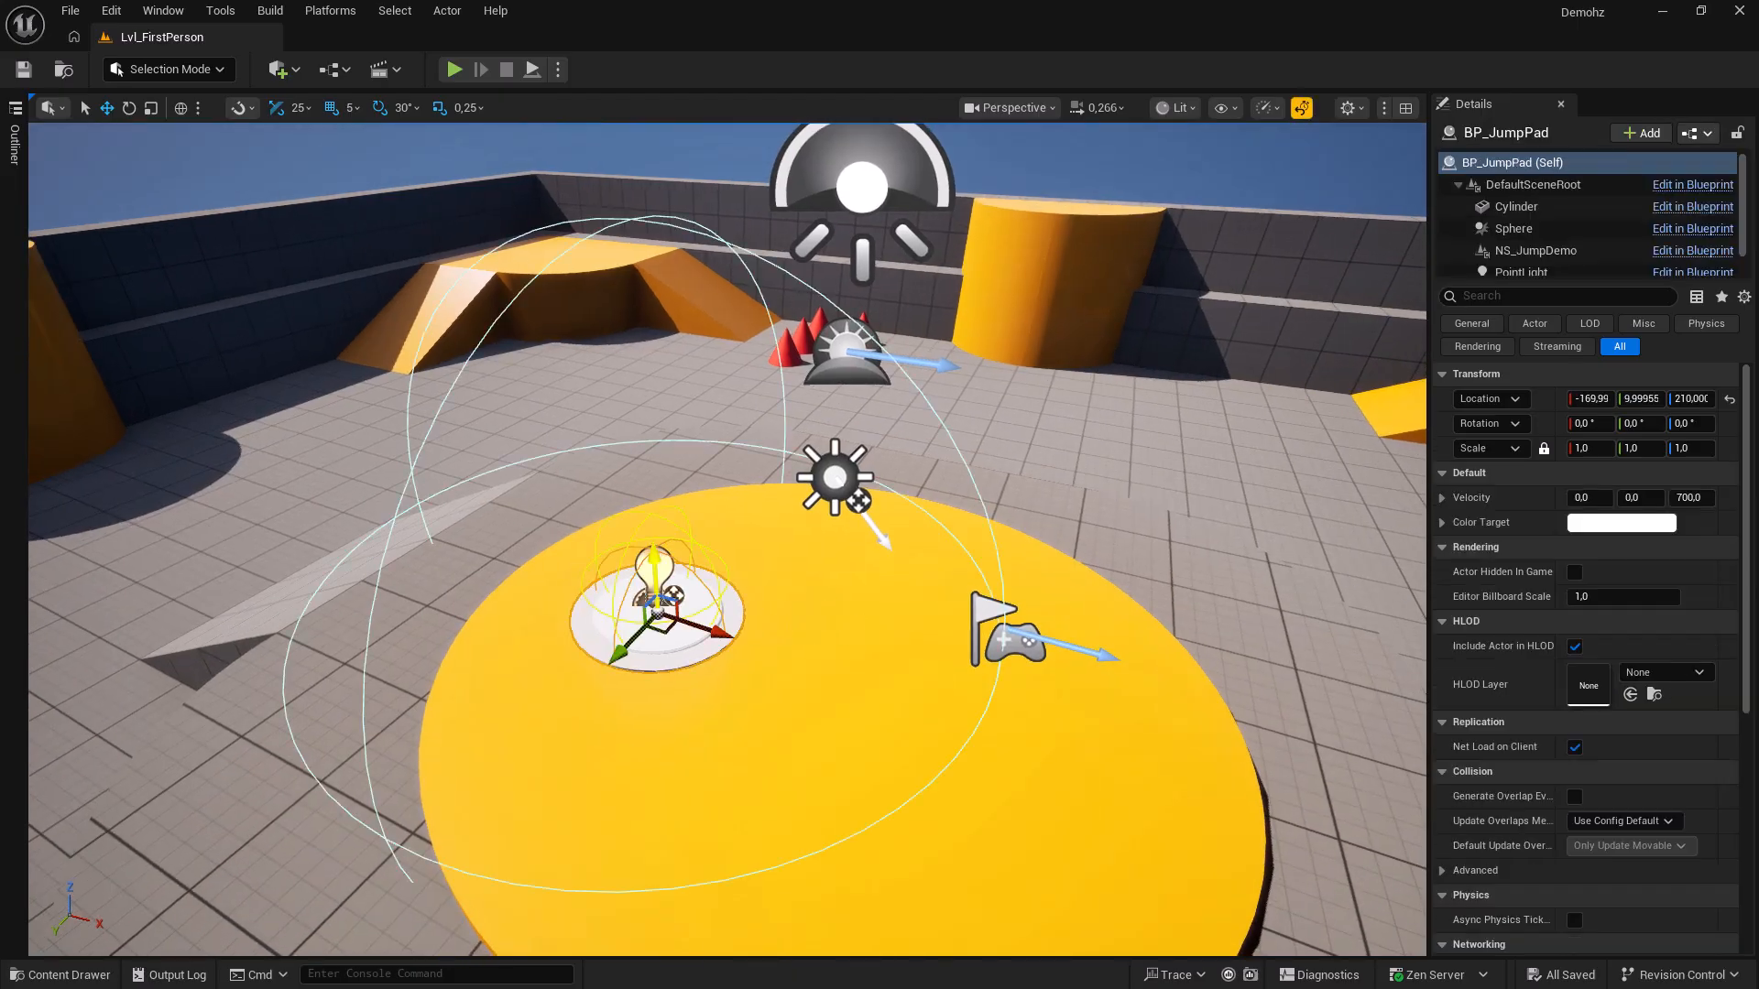
key("ctrl+e")
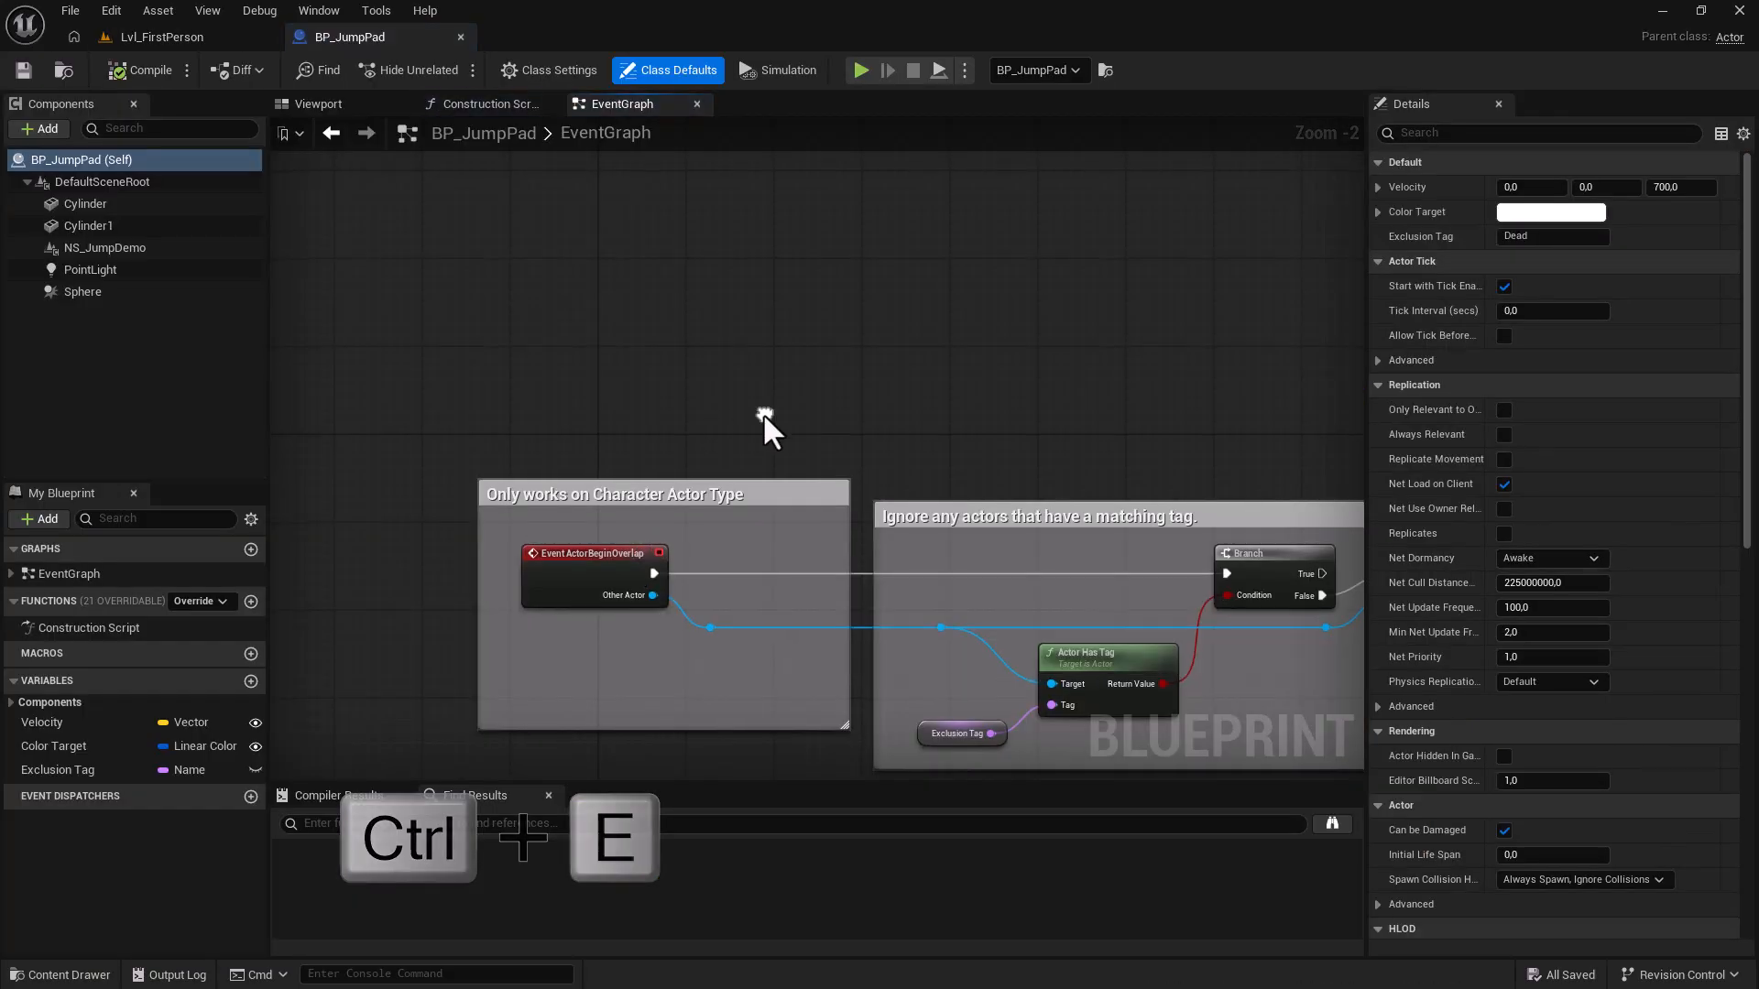
Back in Lvl_FirstPerson, open the yellow cylinder's SM_Cylinder mesh editor and orbit its preview.
left_click(182, 39)
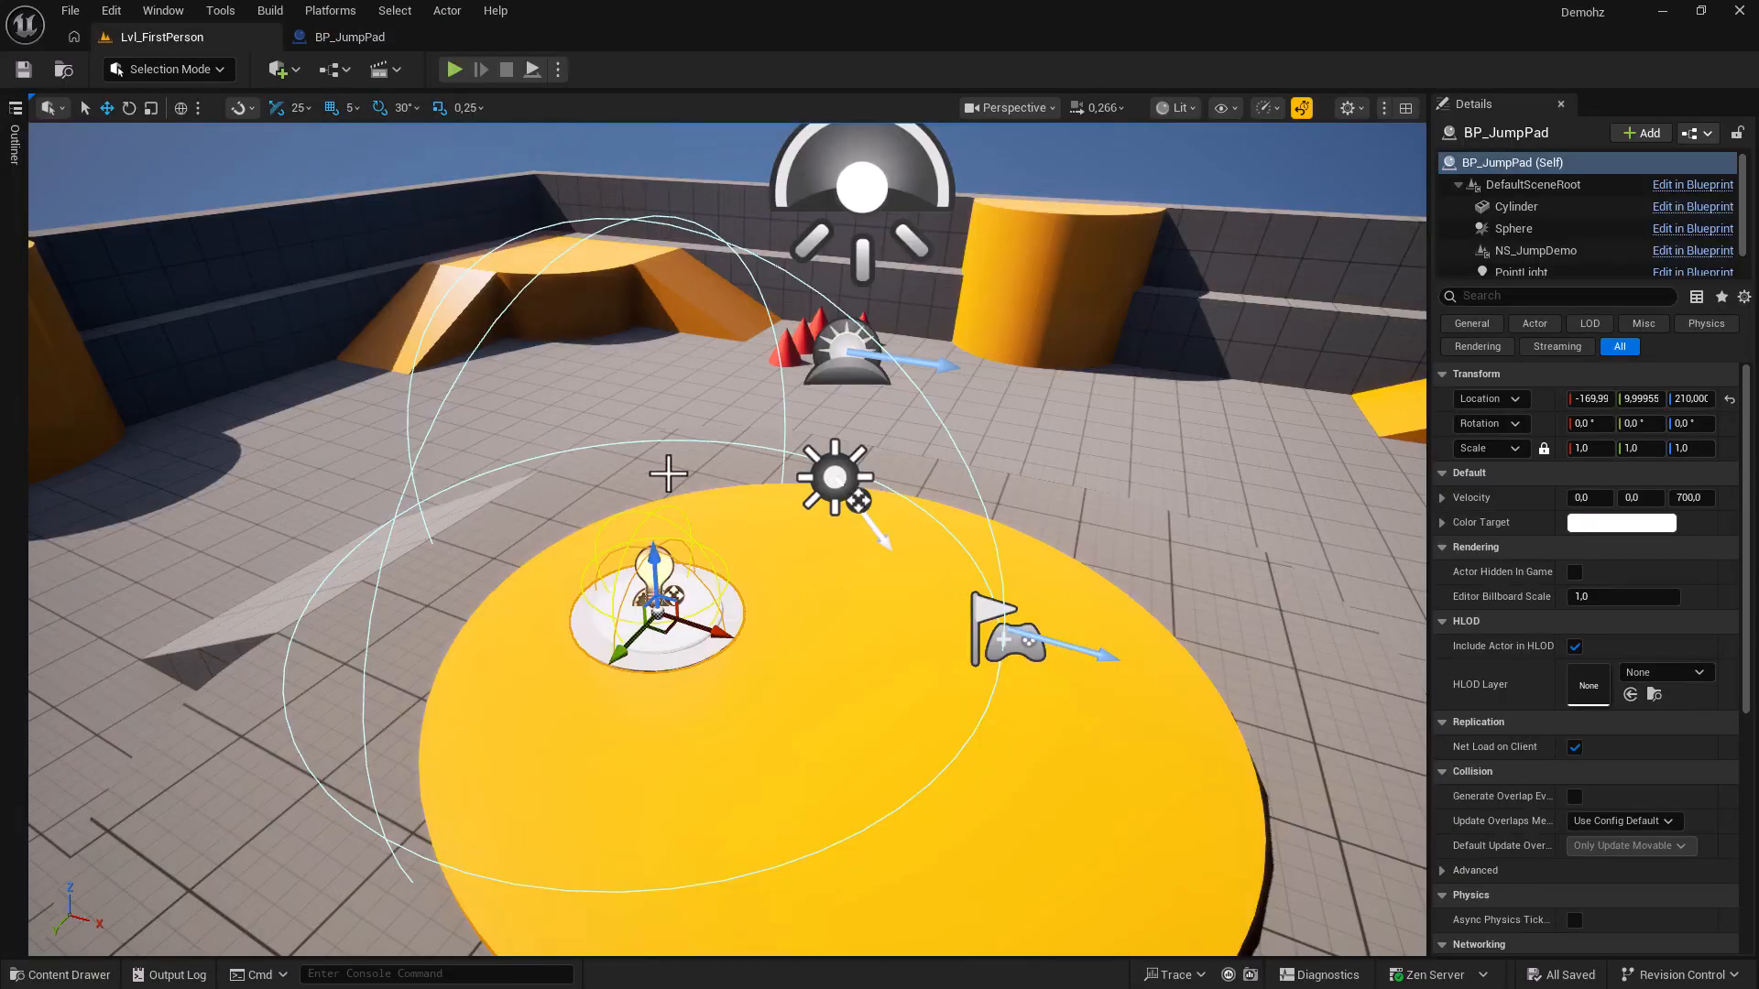
right_click_drag(669, 473, 742, 503)
left_click(952, 565)
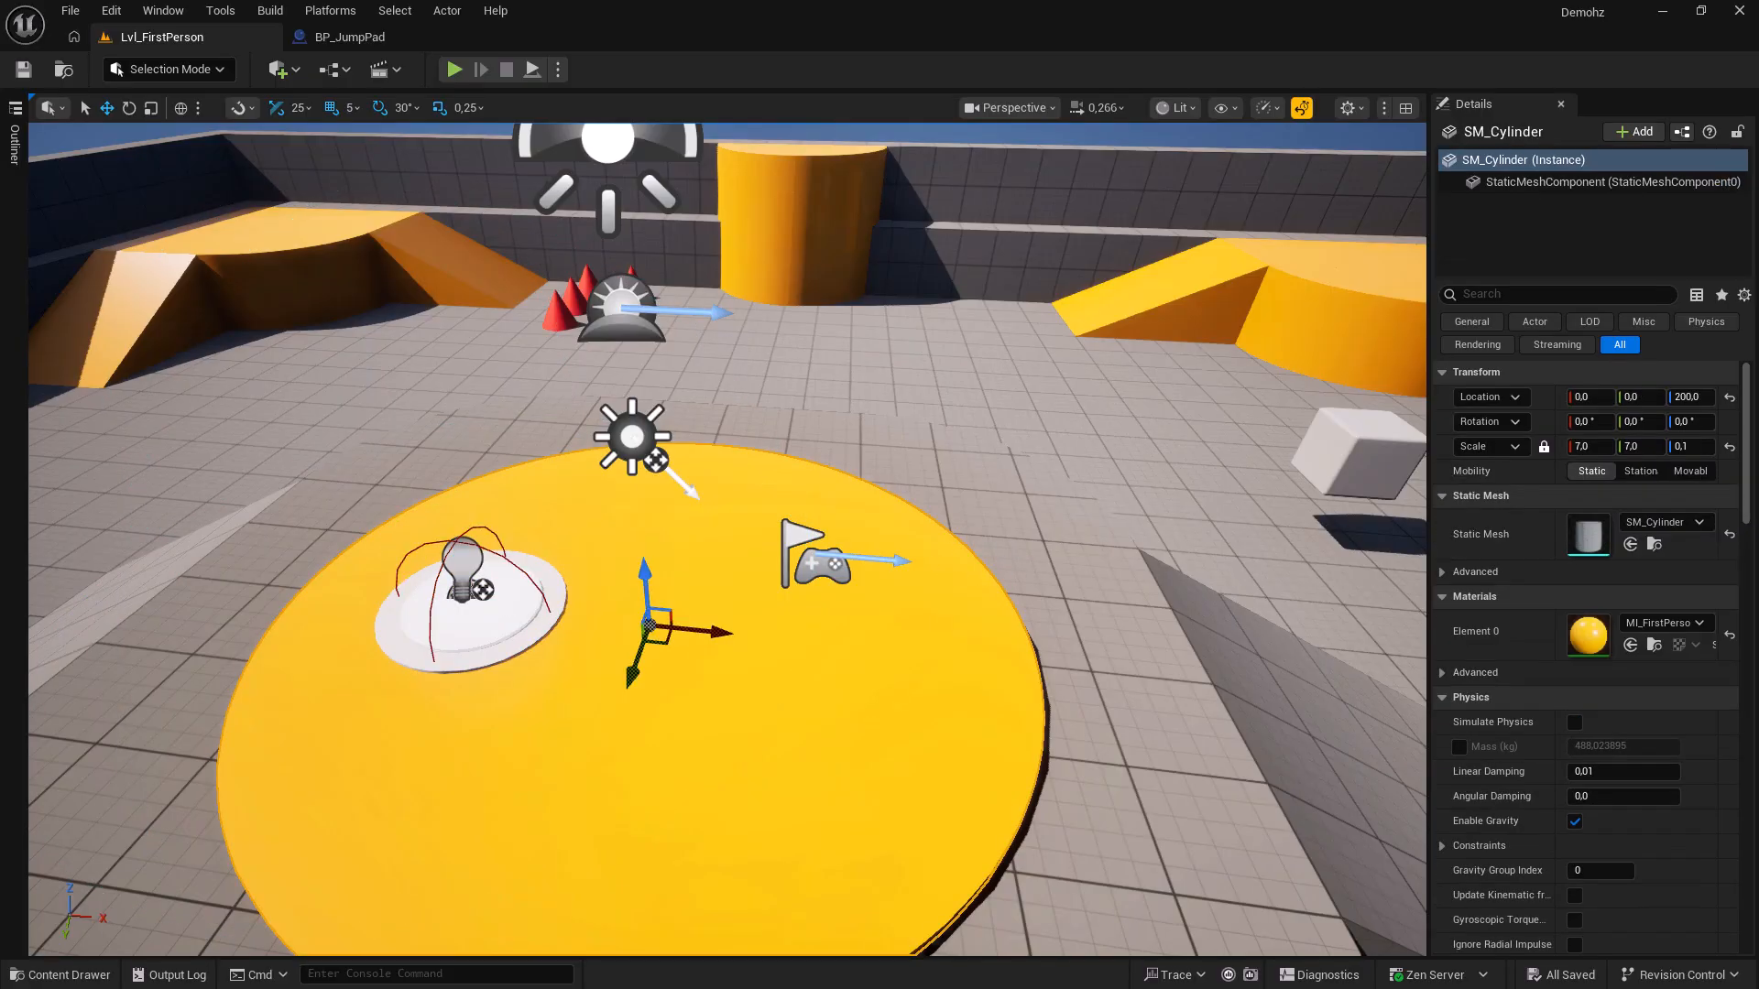
key("ctrl+e")
right_click_drag(912, 549, 885, 581)
mouse_move(870, 508)
left_mouse_down()
mouse_move(881, 540)
mouse_move(857, 532)
left_mouse_up()
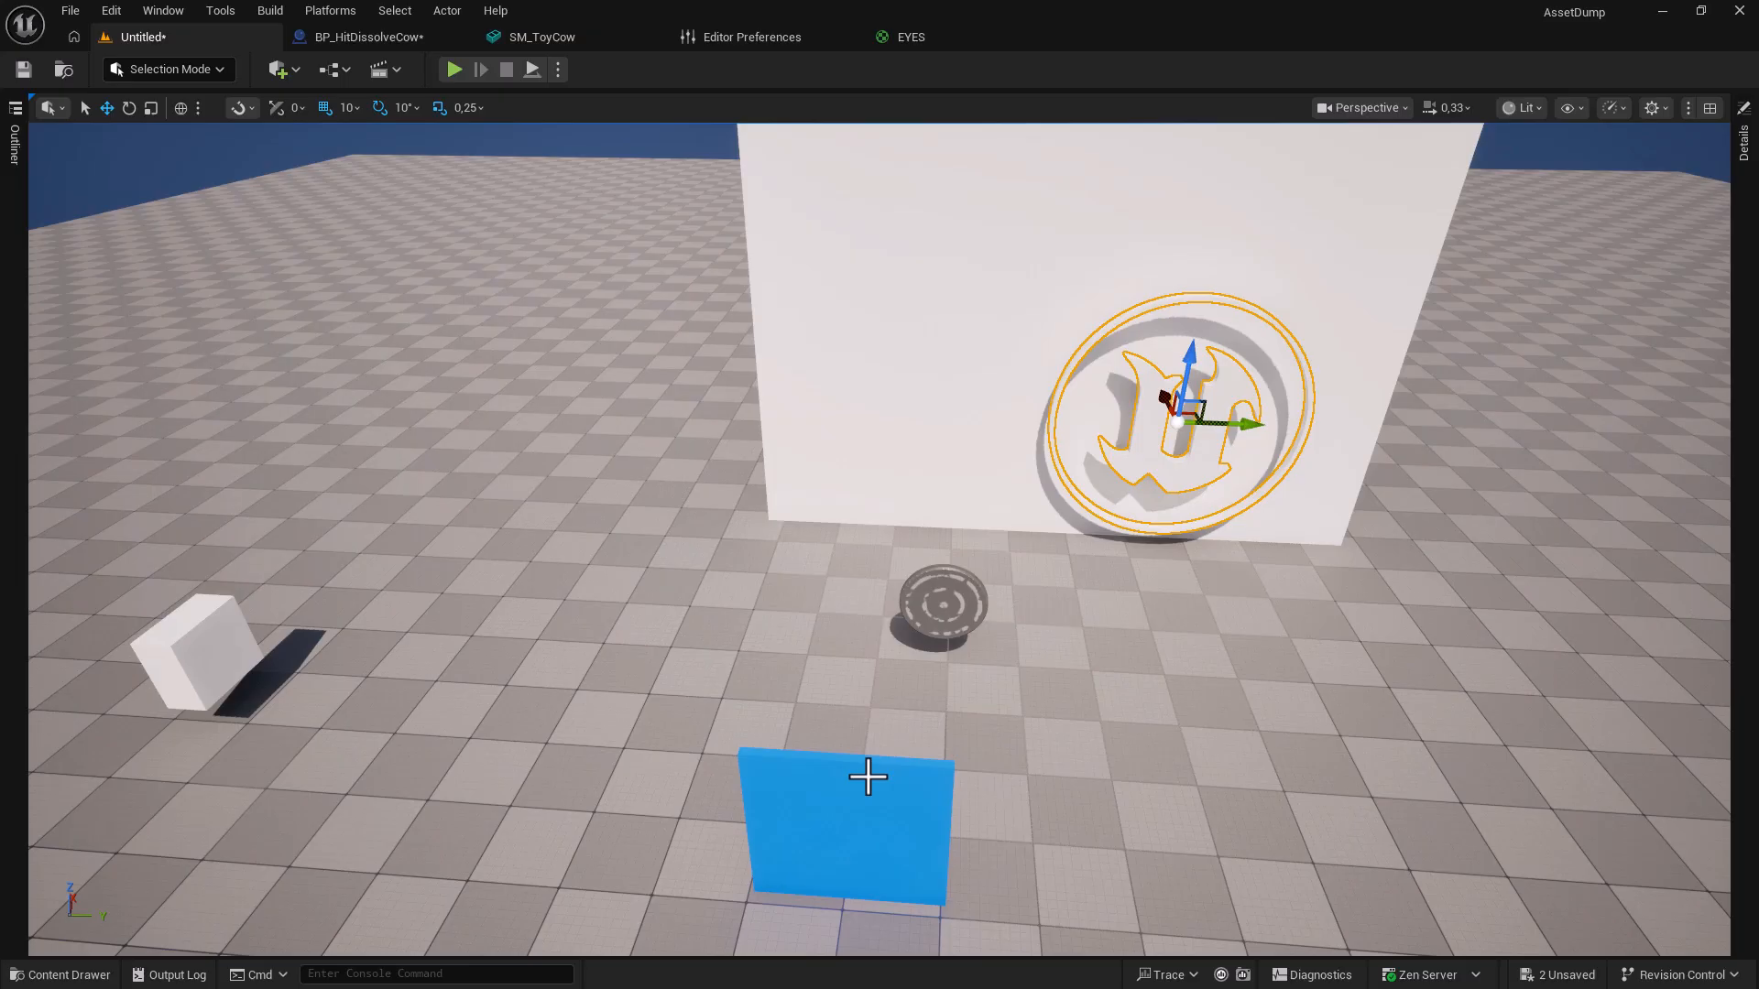
Find the blue plane's M_Display material and assign it to the UELogo actor's Element 0.
left_click(868, 777)
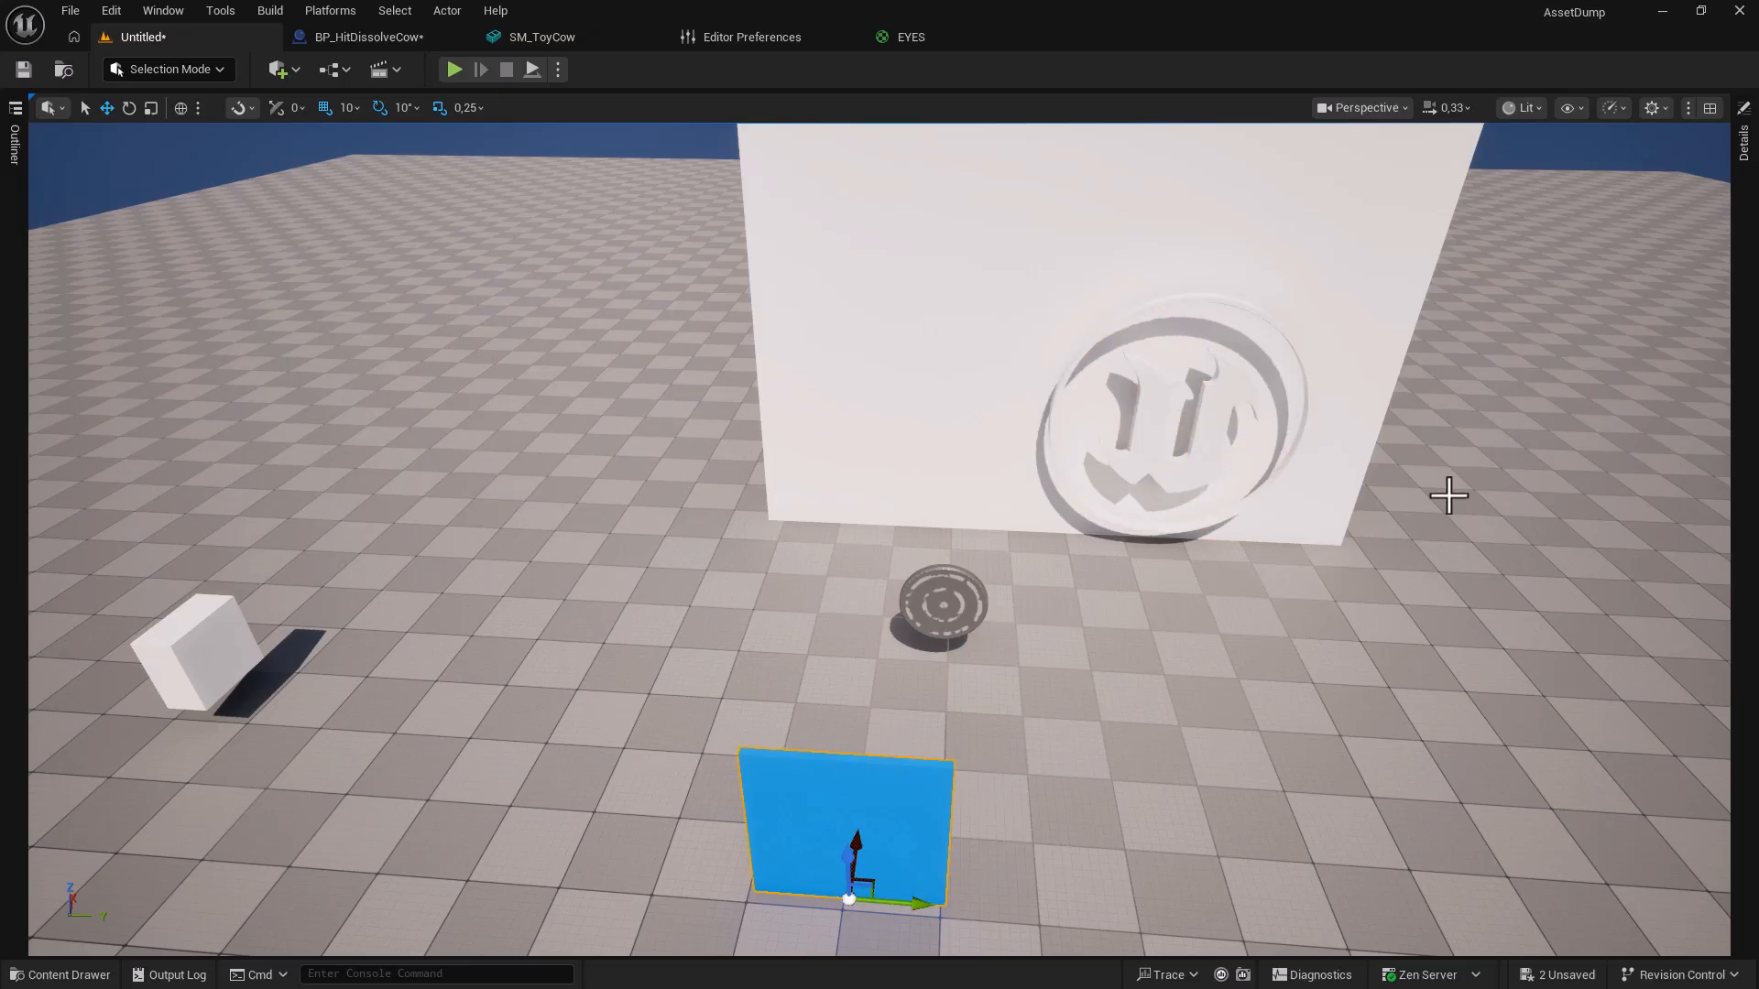
left_click(1744, 218)
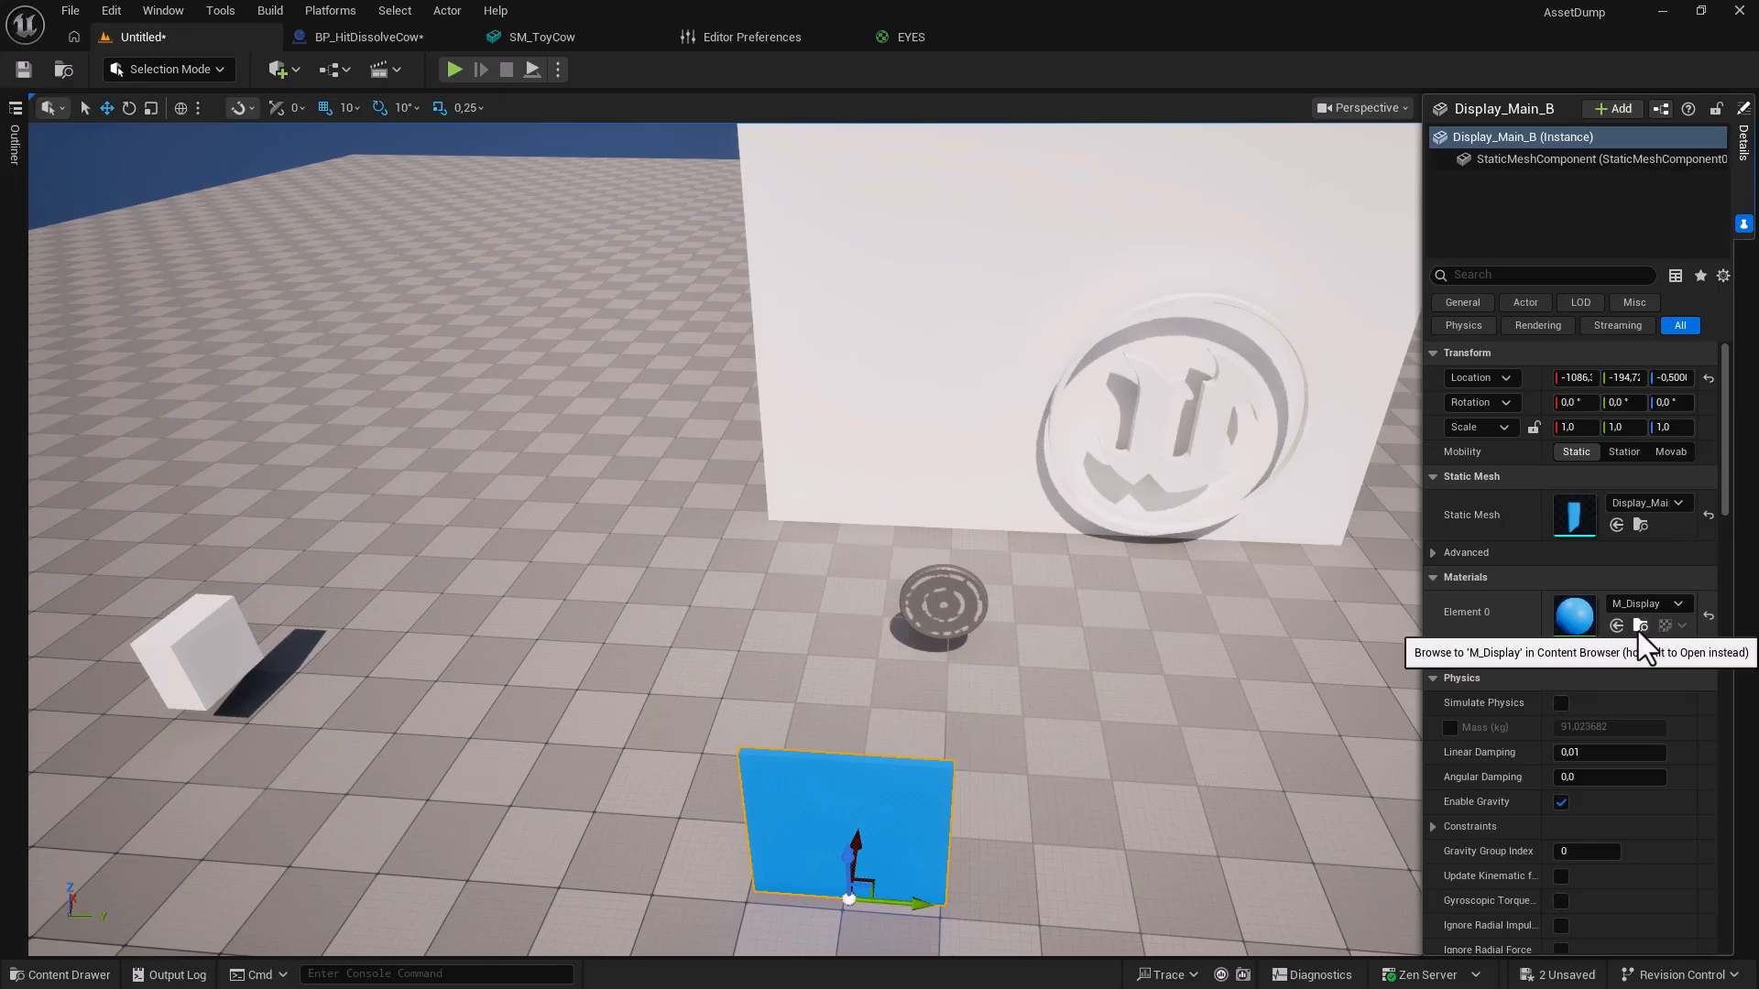
left_click(1638, 627)
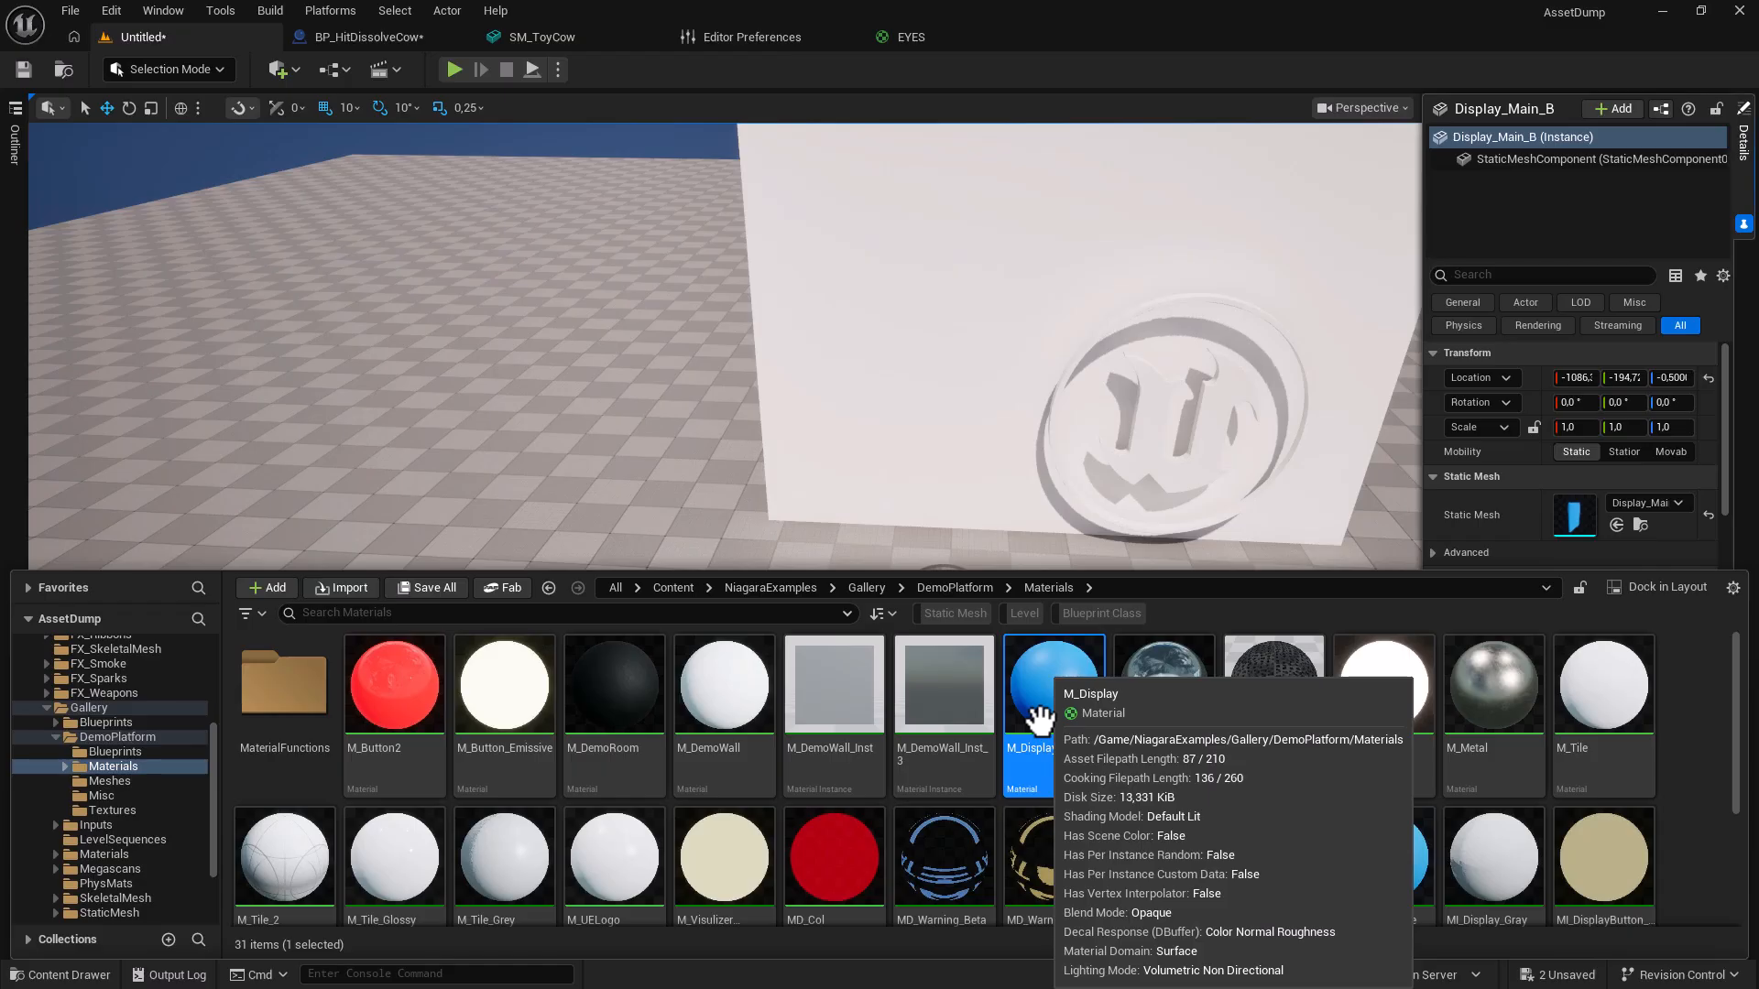
left_click(1148, 424)
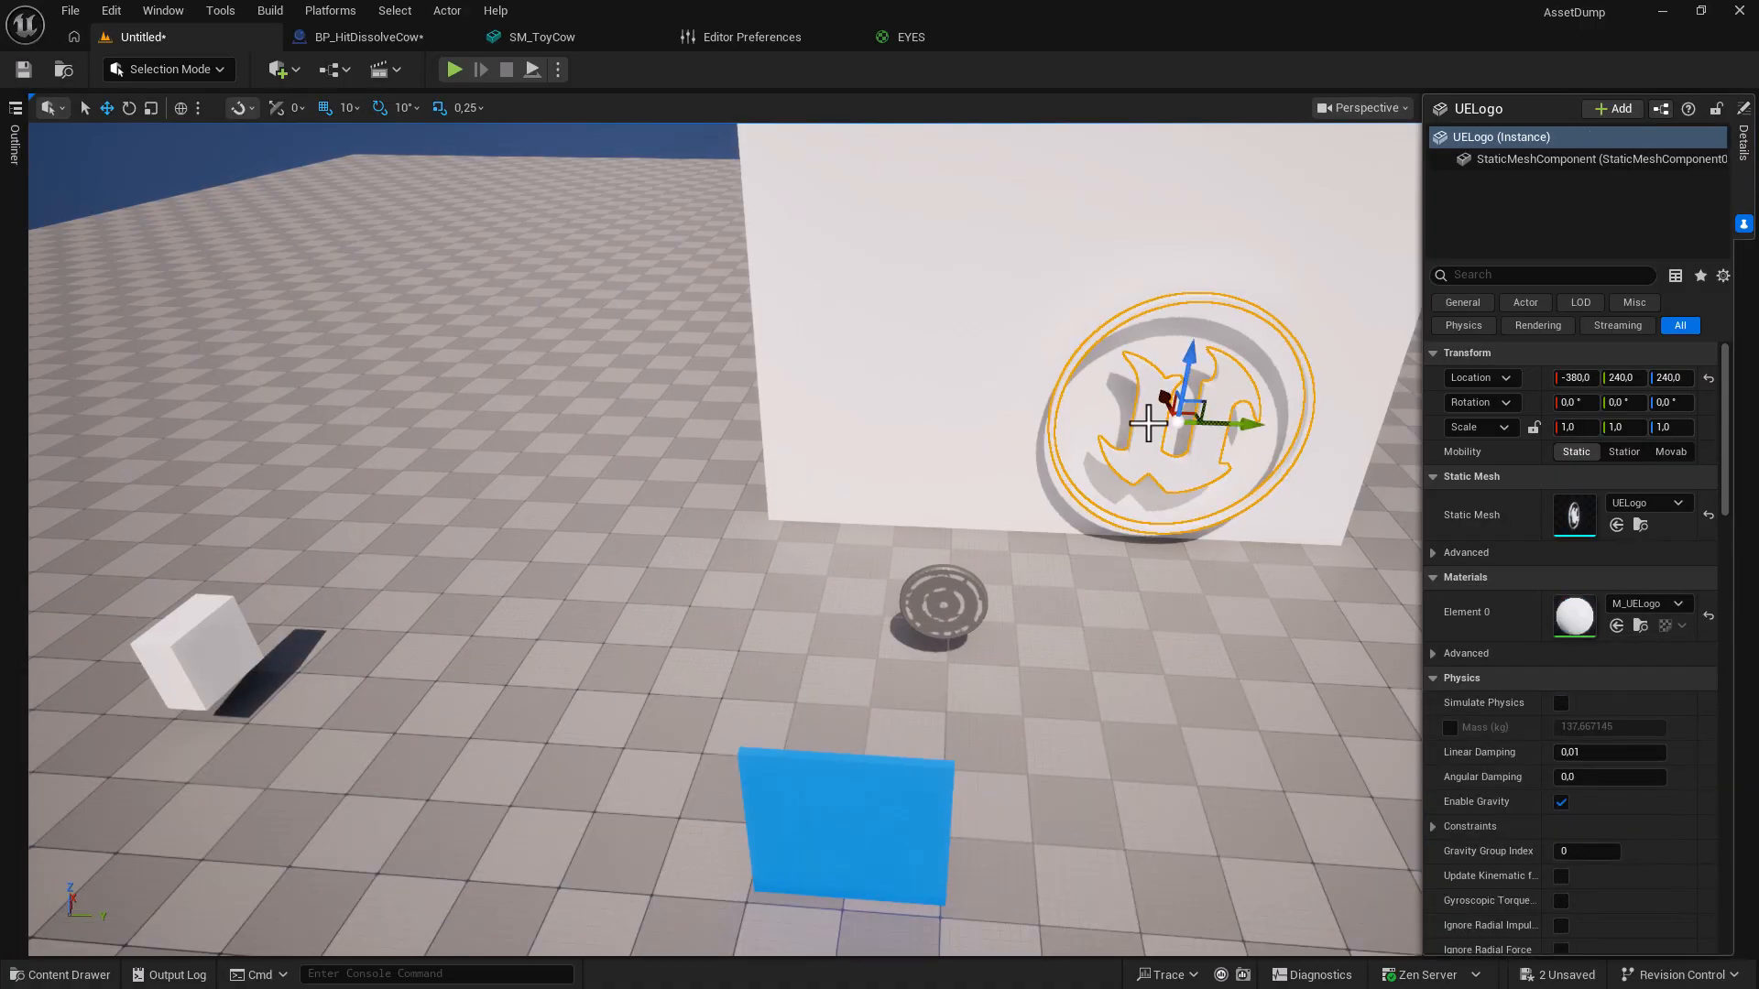
left_click(1616, 627)
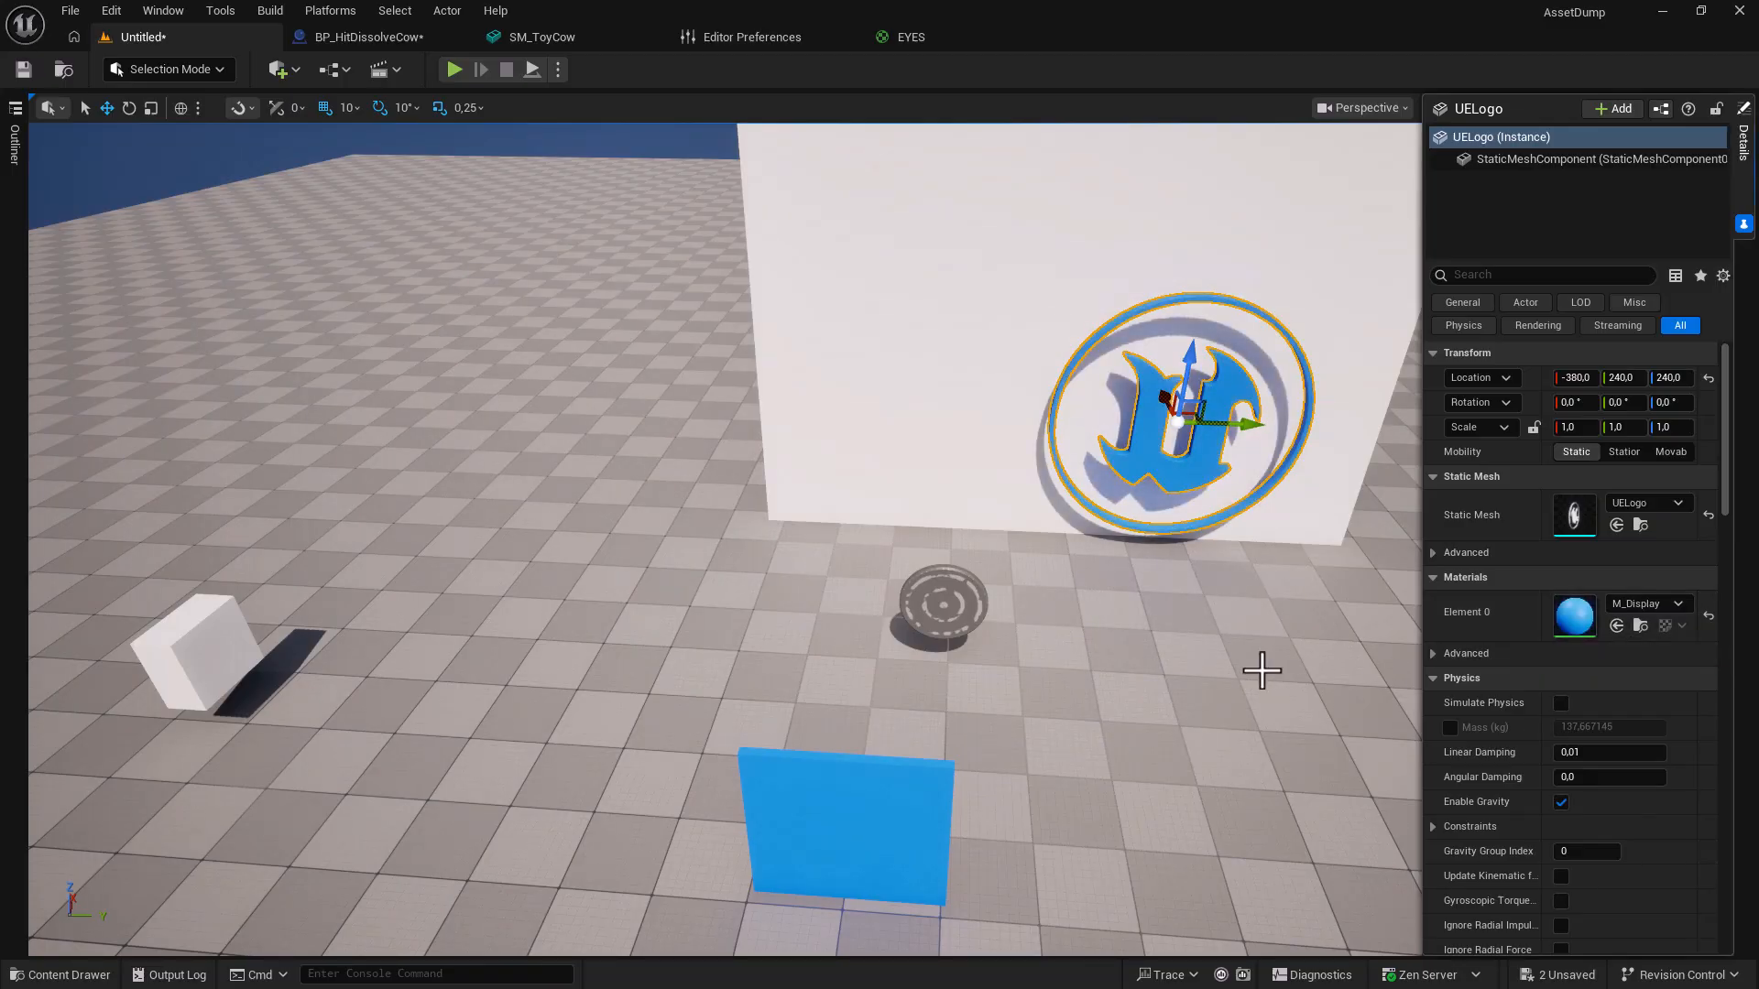
key("Escape")
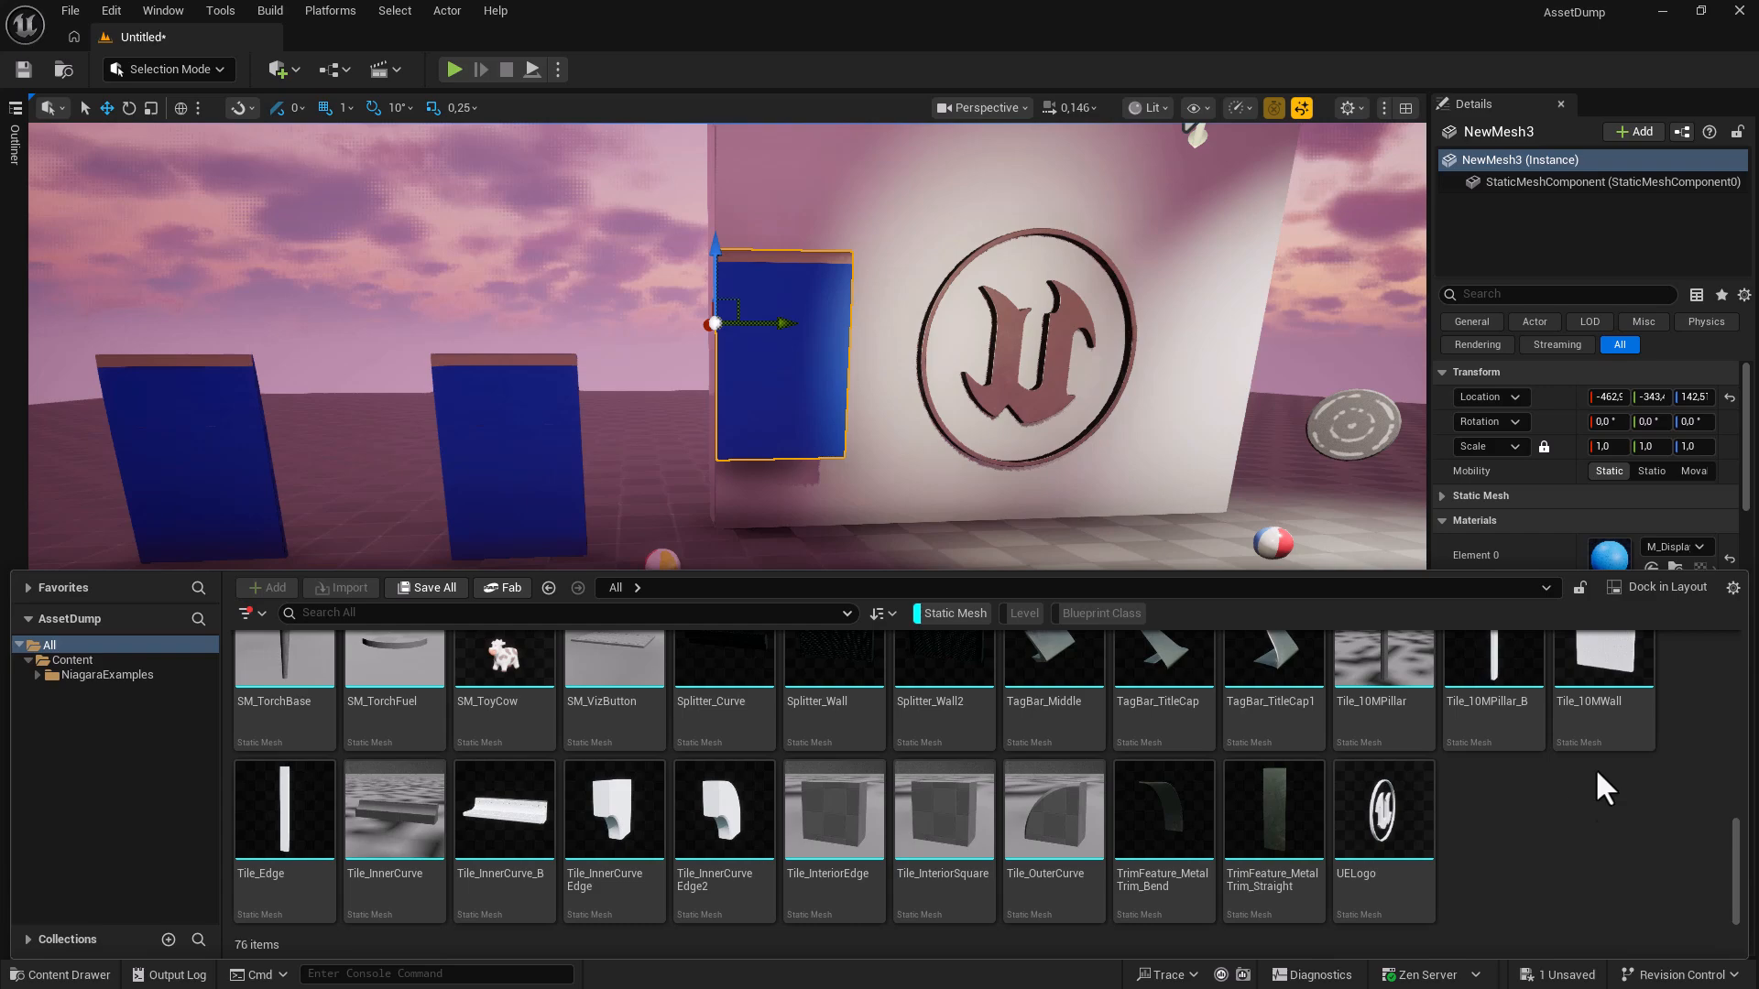
Set the Content Browser thumbnail size to Huge.
left_click(1733, 588)
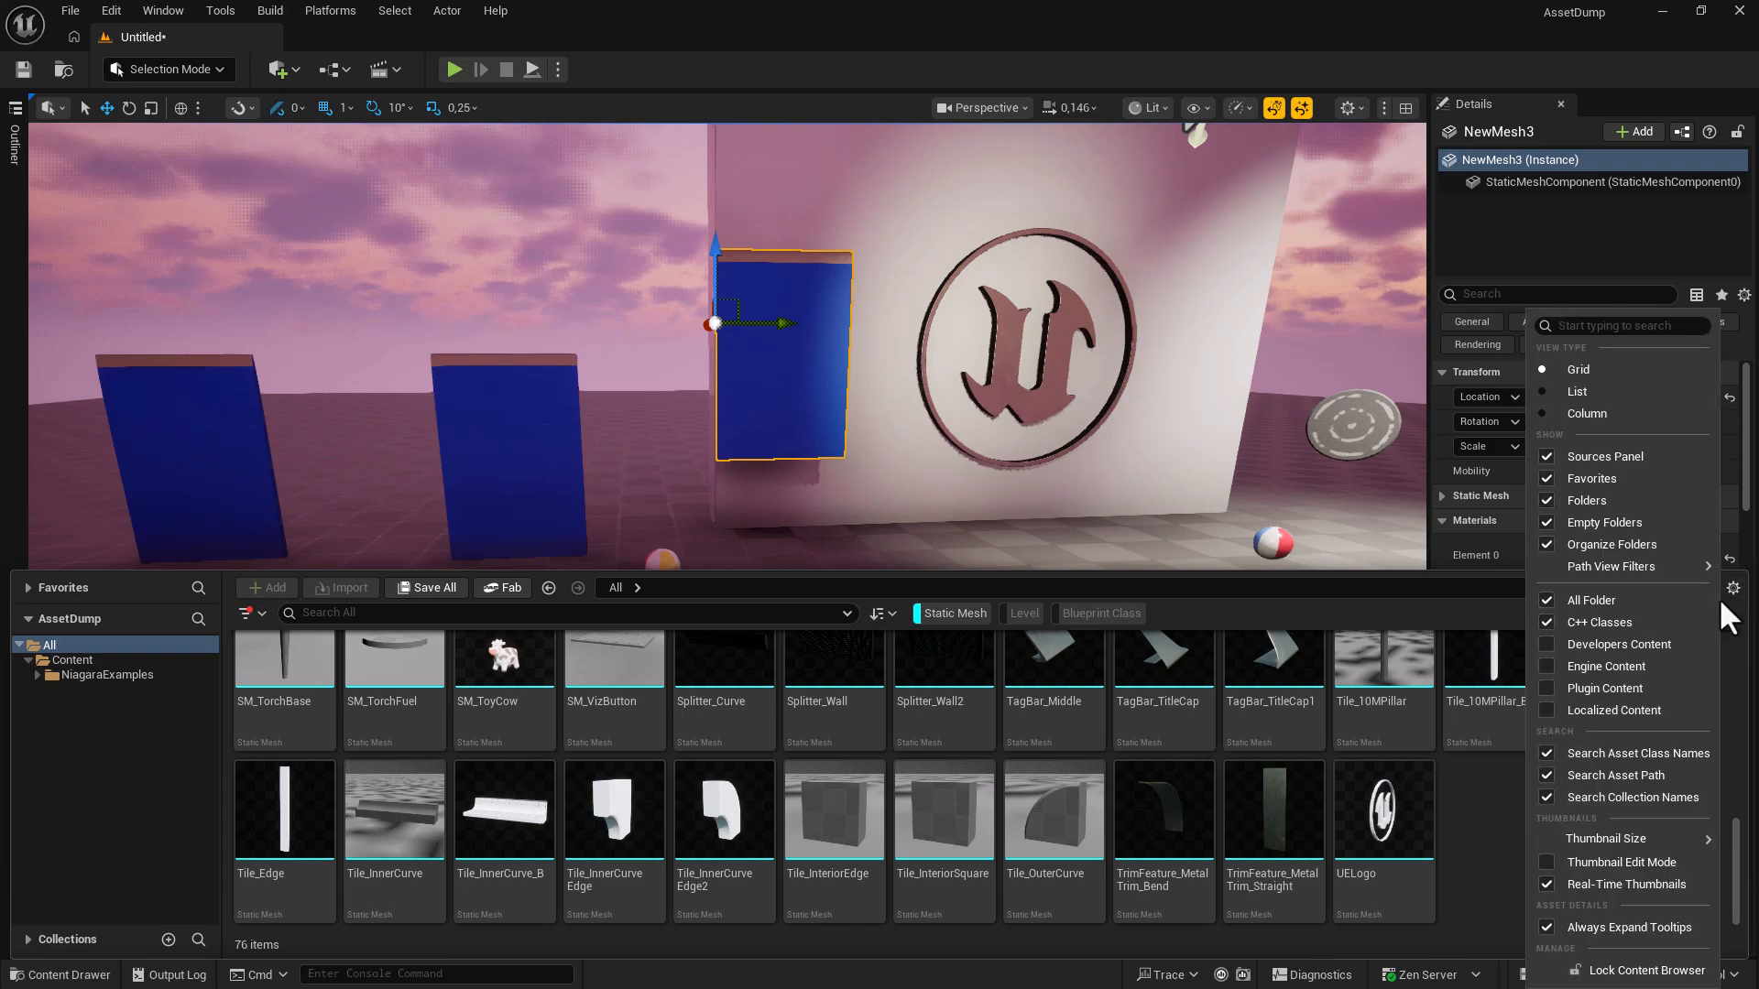
mouse_move(1598, 836)
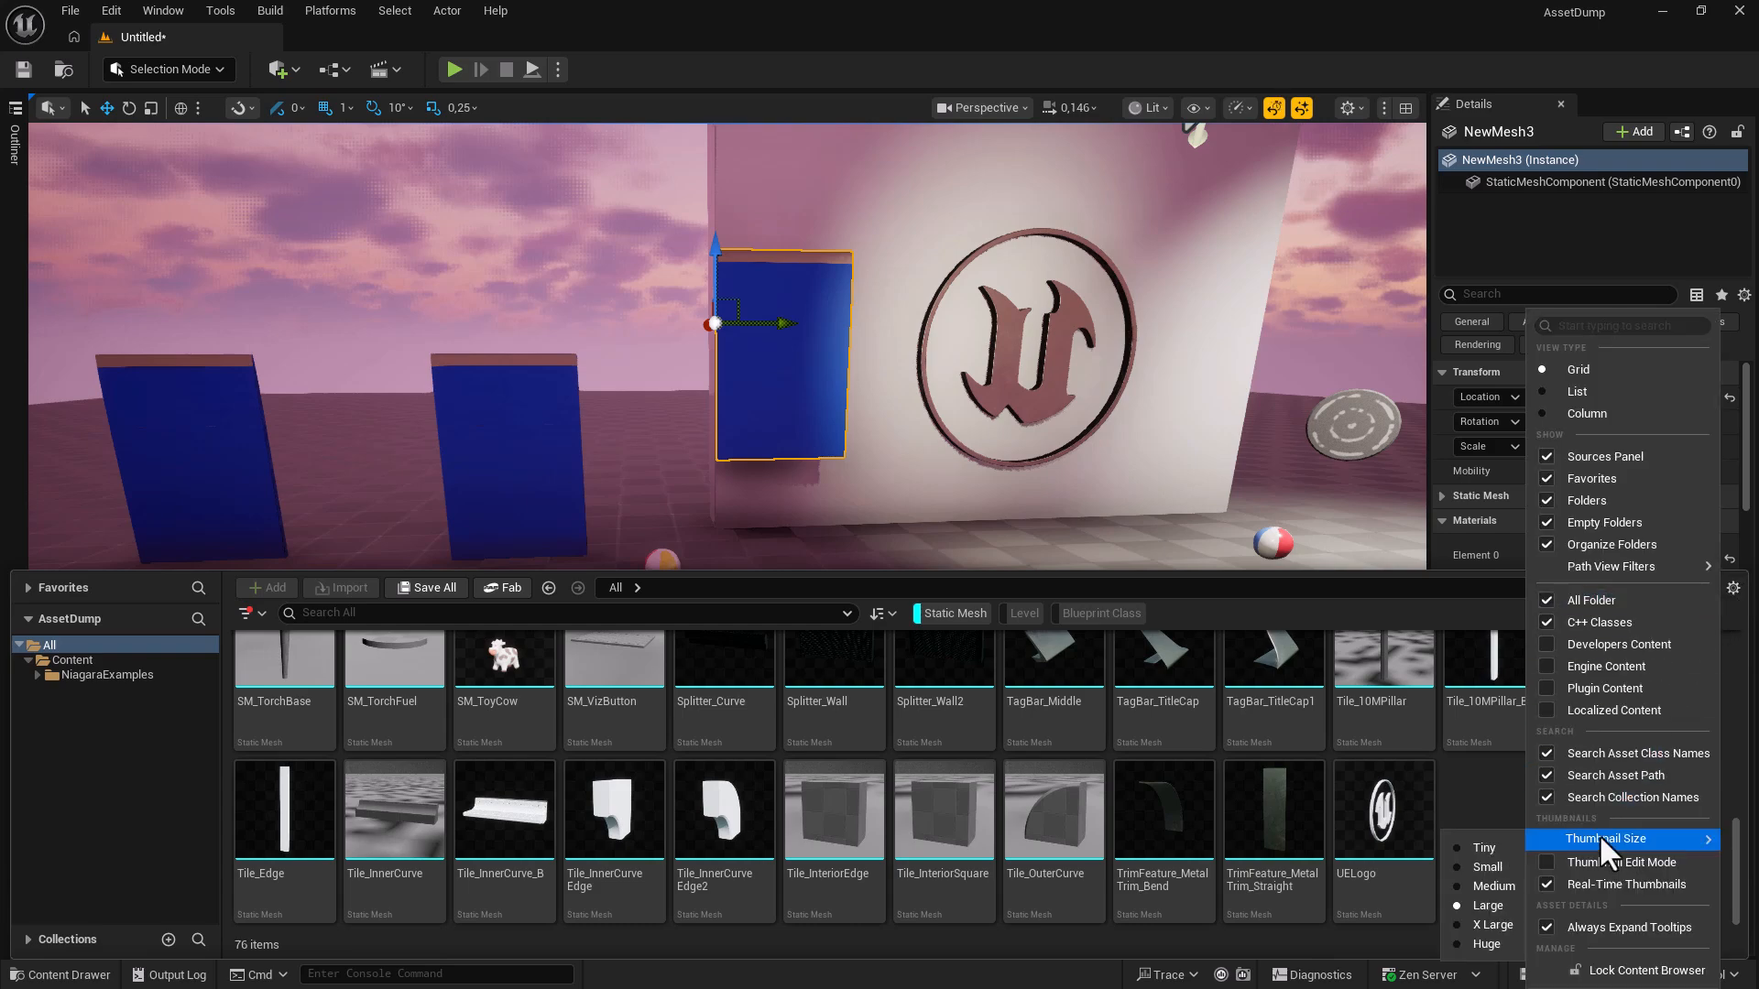
left_click(1489, 940)
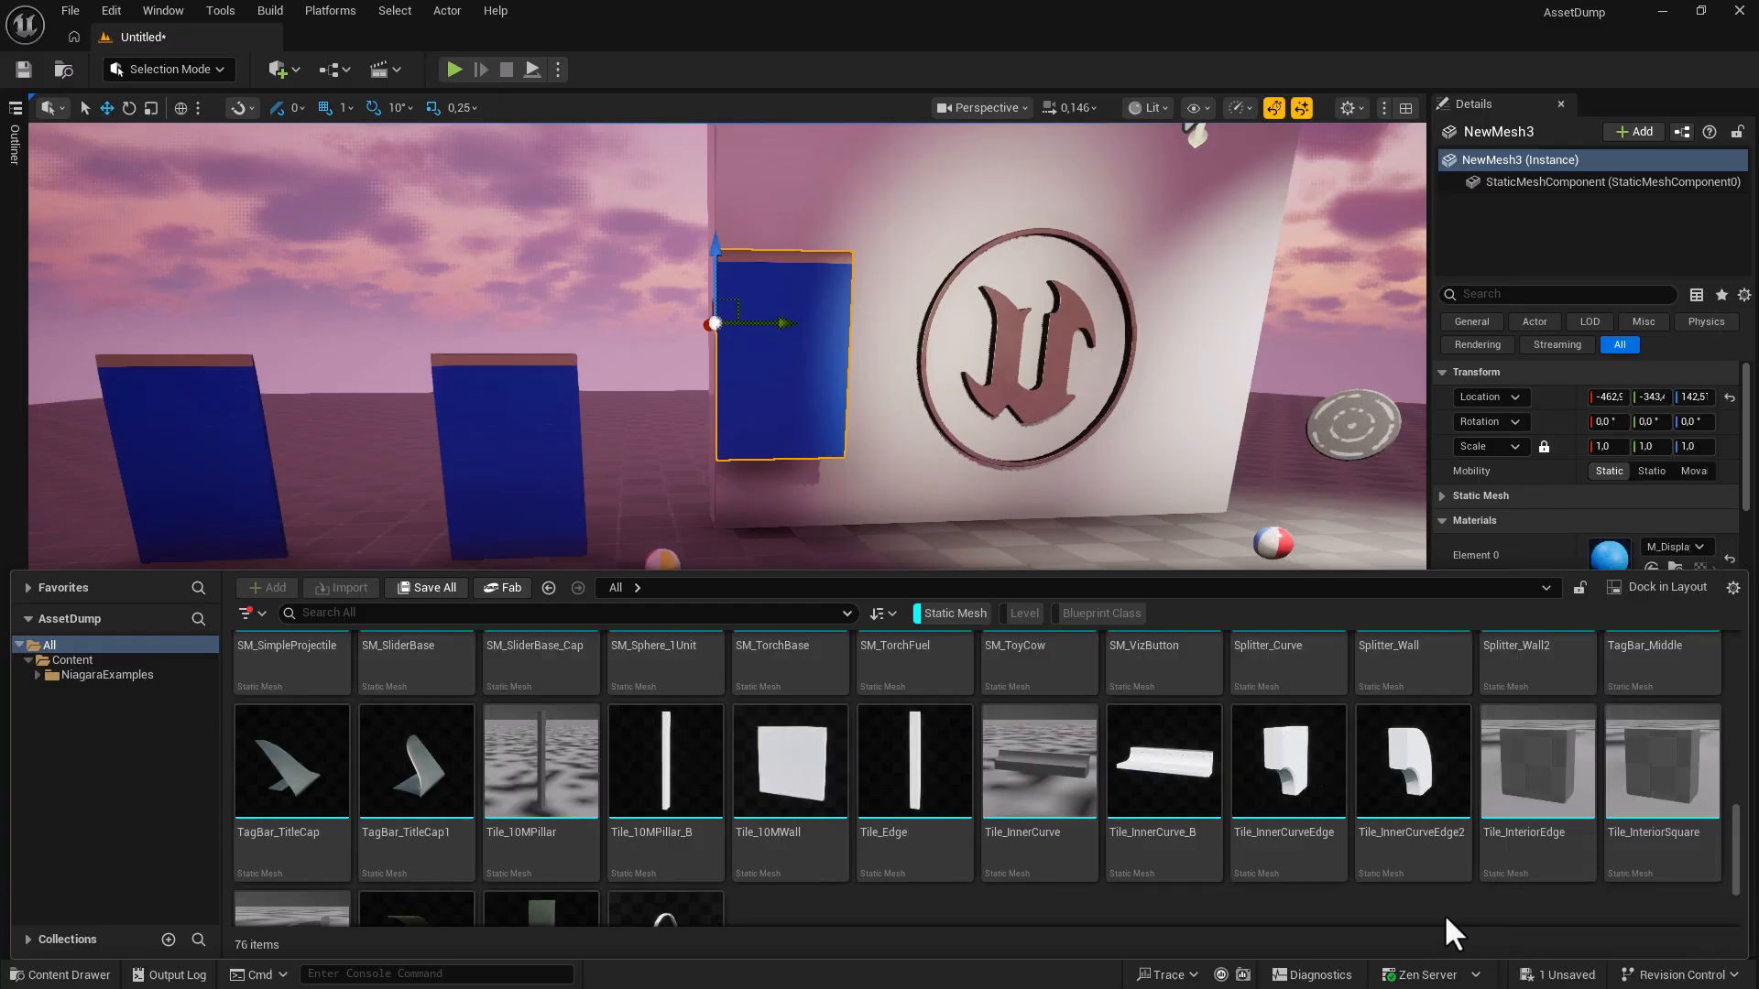
scroll(1444, 914, "down", 2)
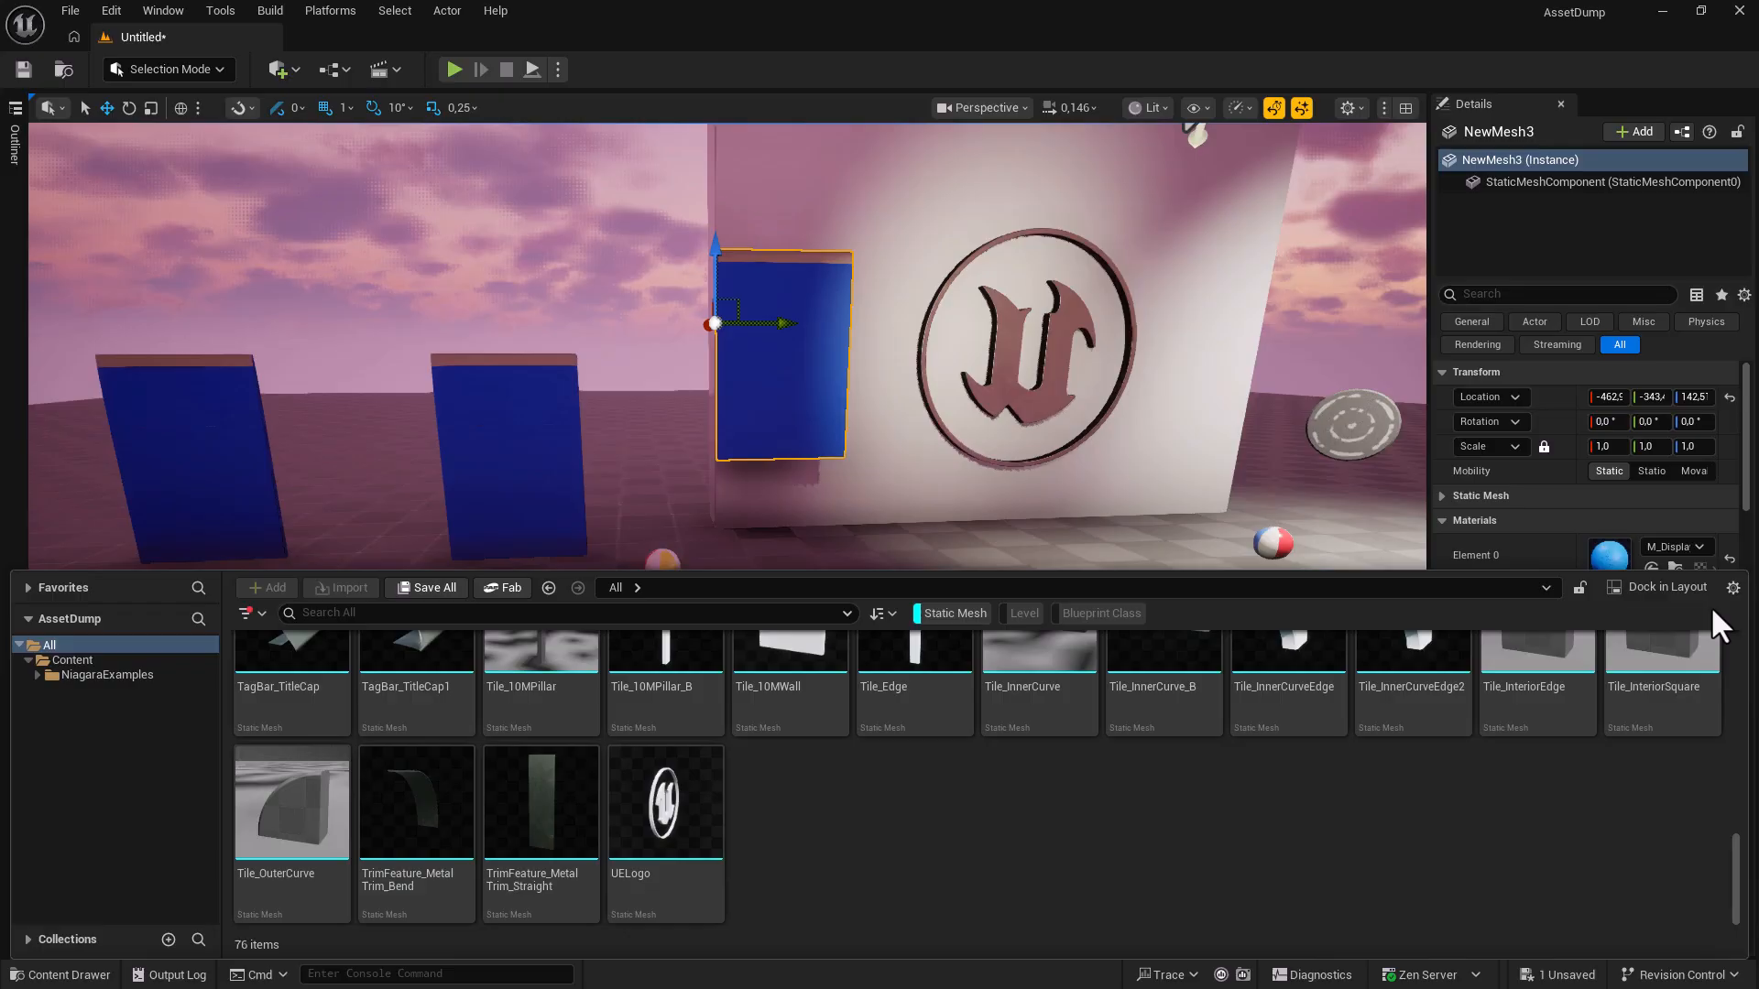
In Thumbnail Edit Mode, rotate the UELogo thumbnail to a front view and finish editing.
left_click(1732, 588)
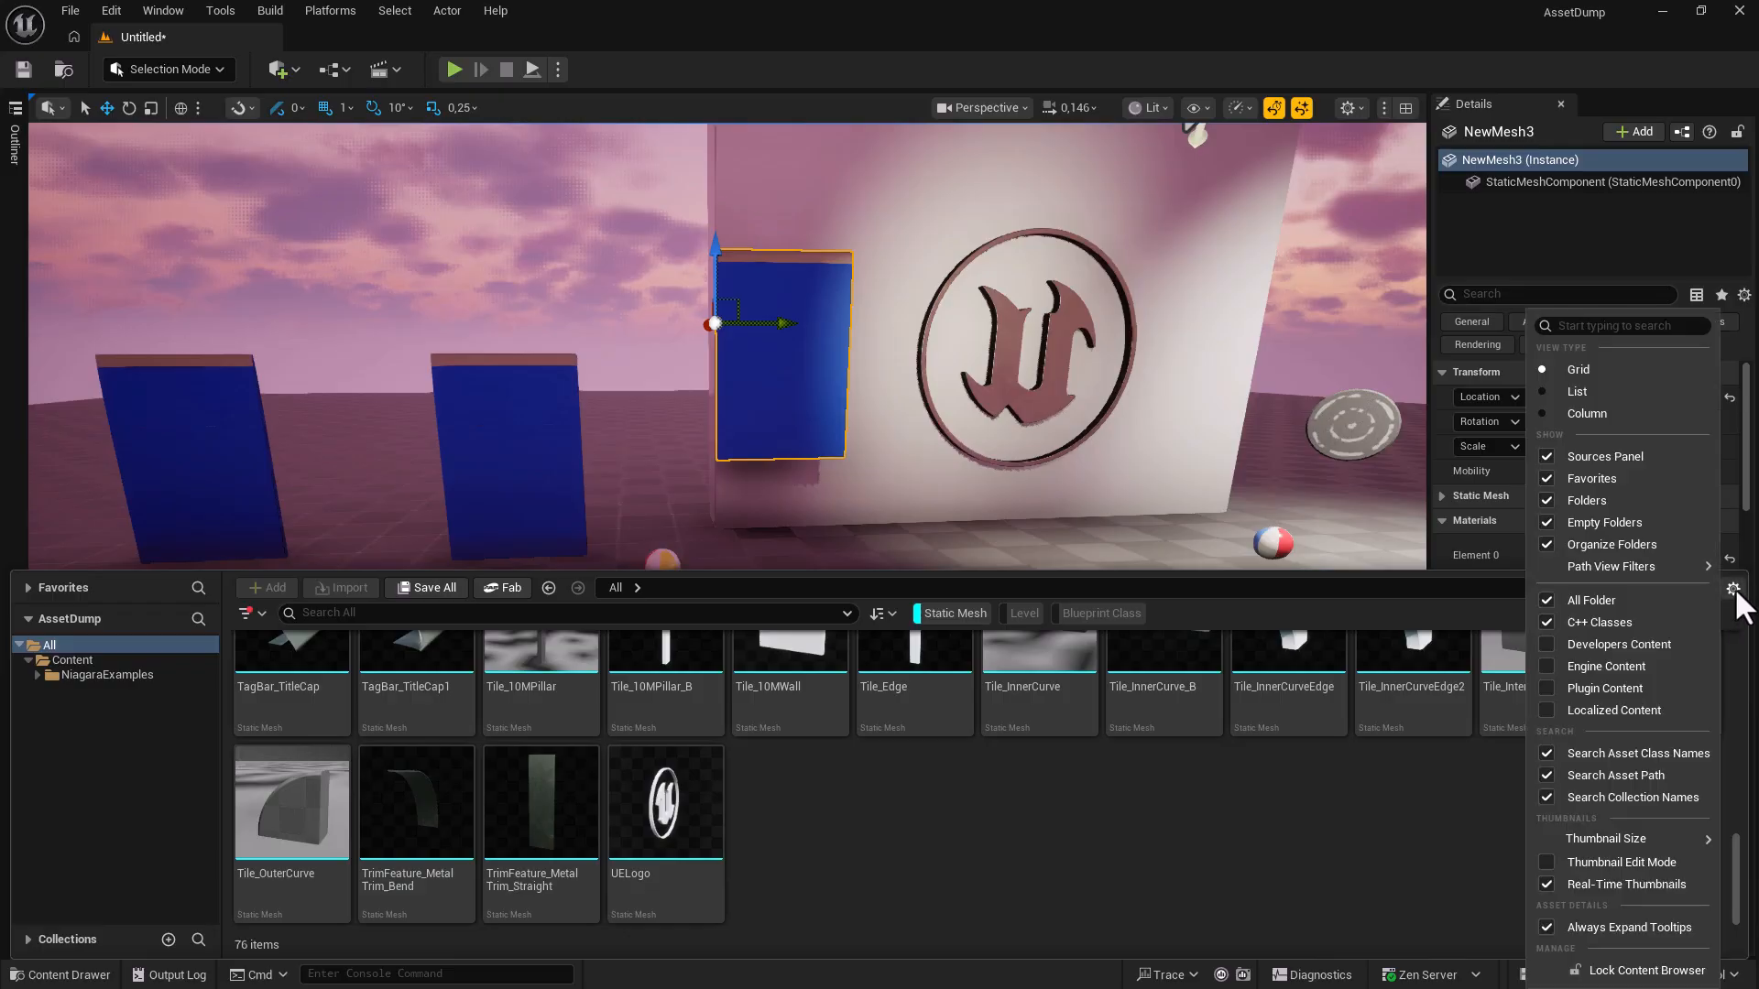
left_click(1608, 863)
scroll(829, 841, "down", 1)
left_click_drag(671, 789, 695, 790)
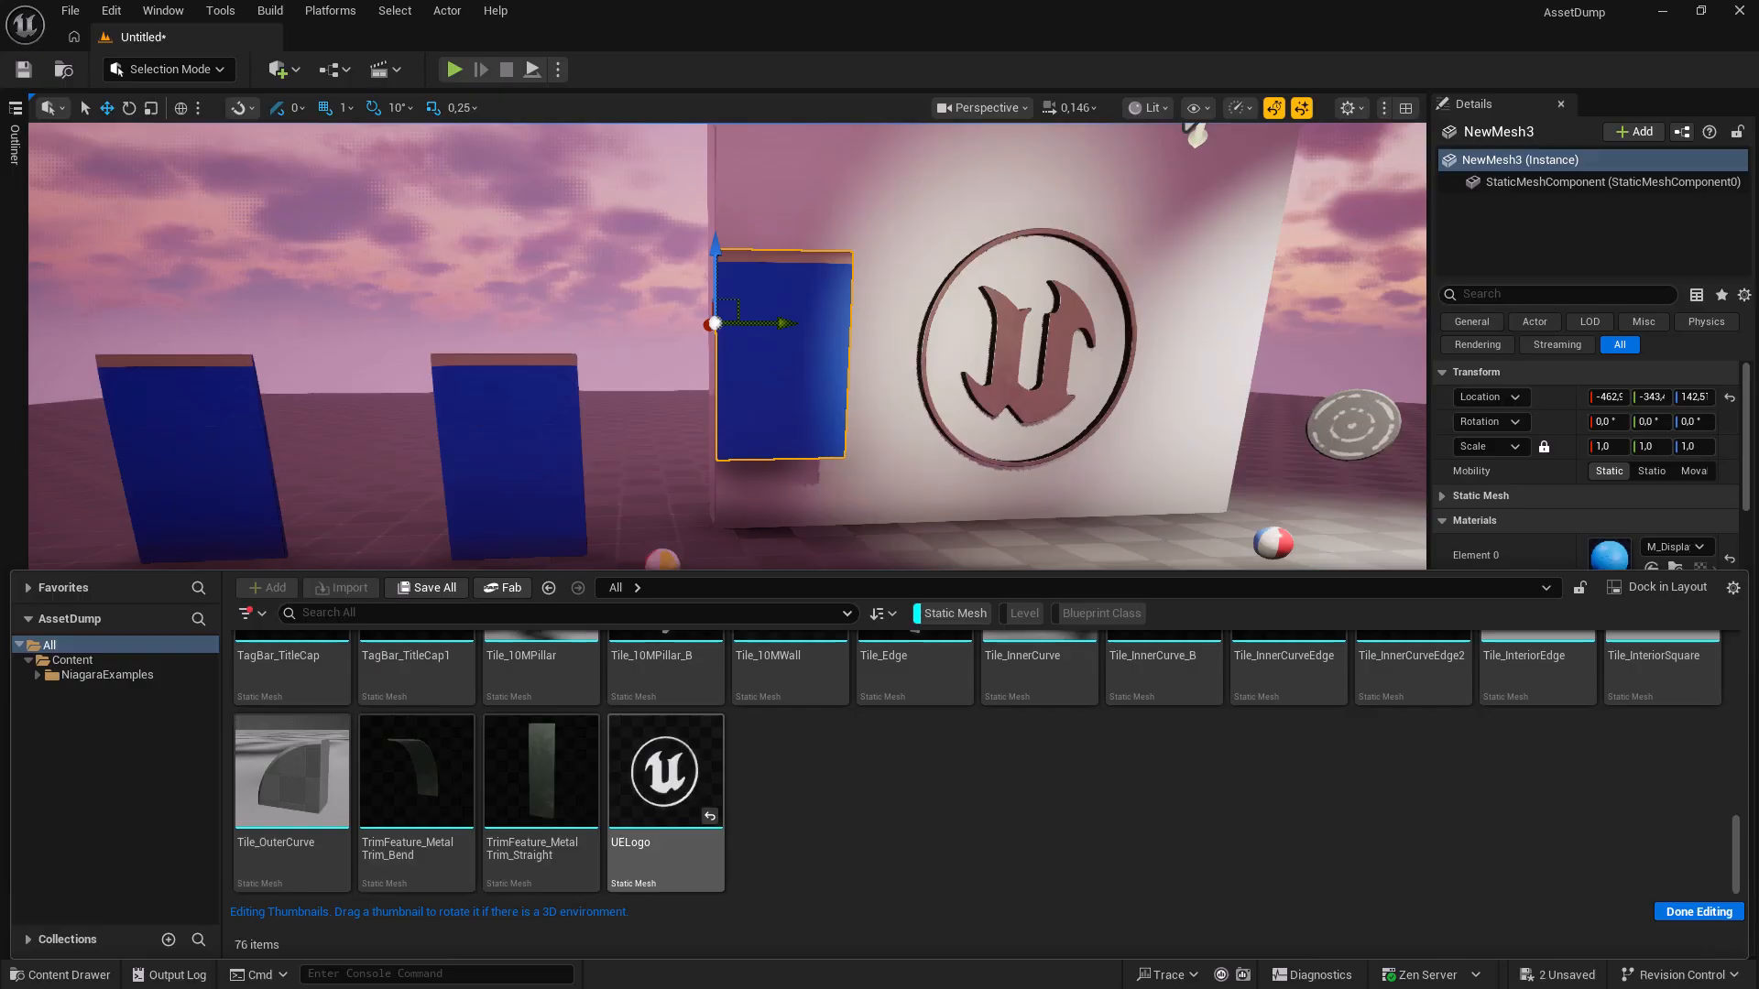
left_click(704, 814)
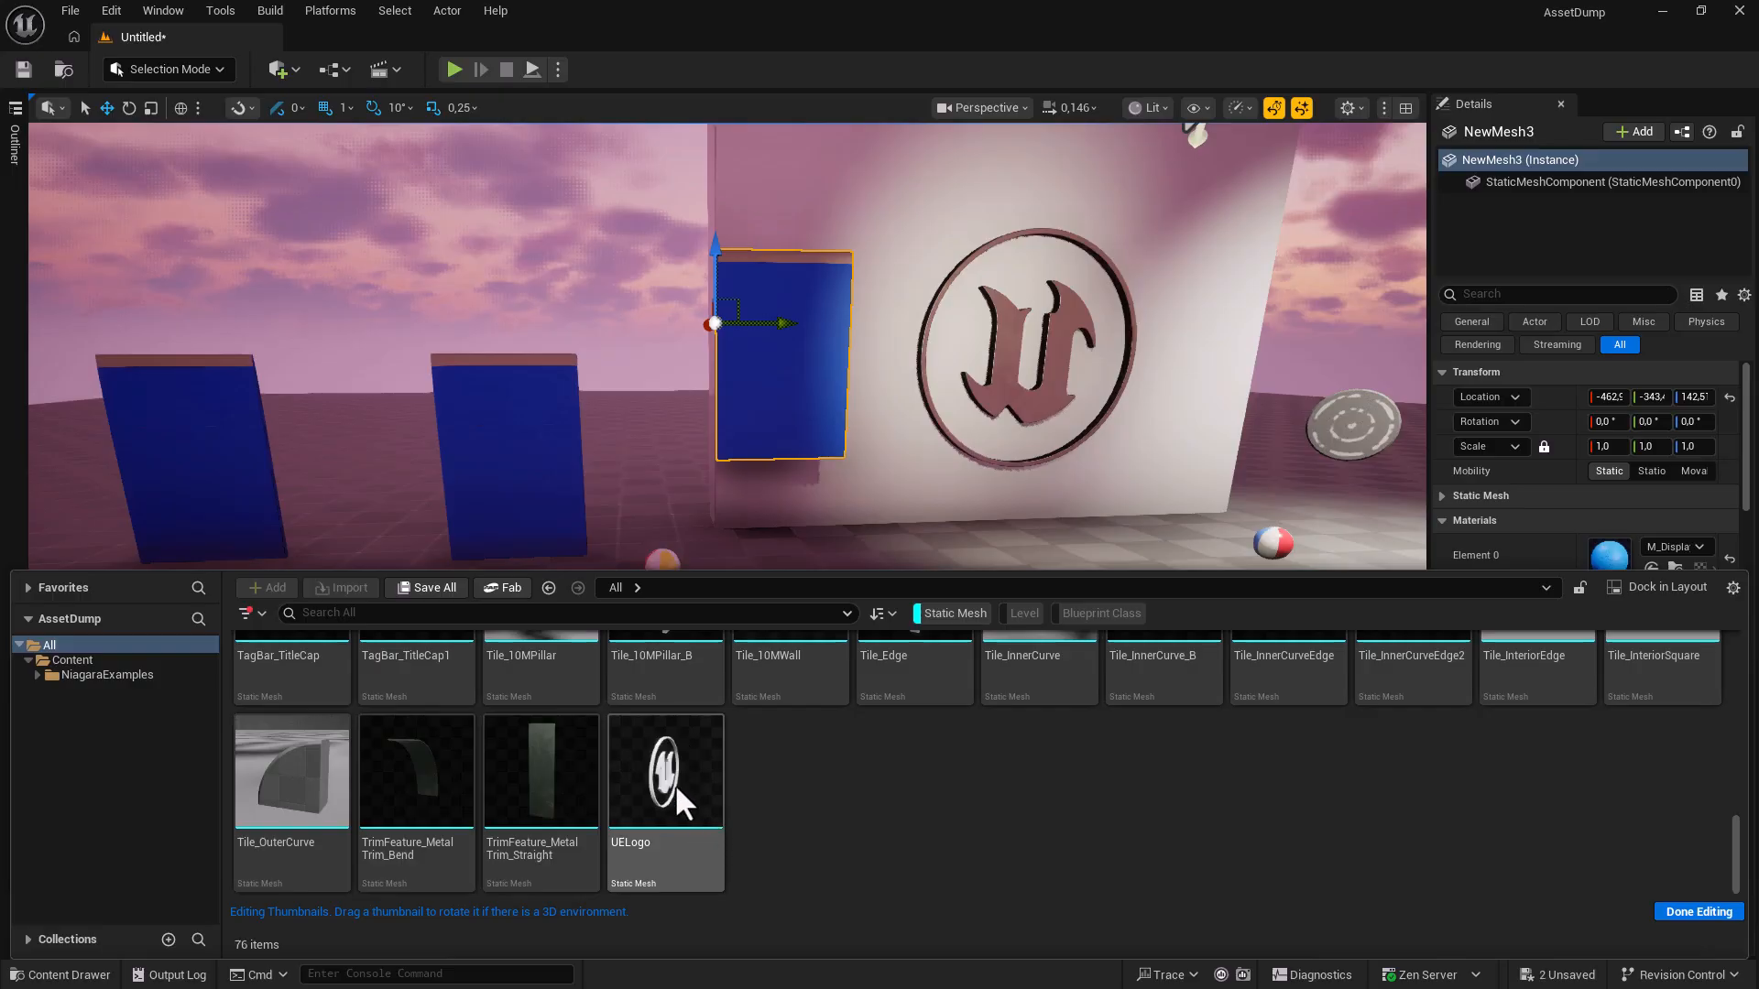
left_click_drag(671, 786, 703, 786)
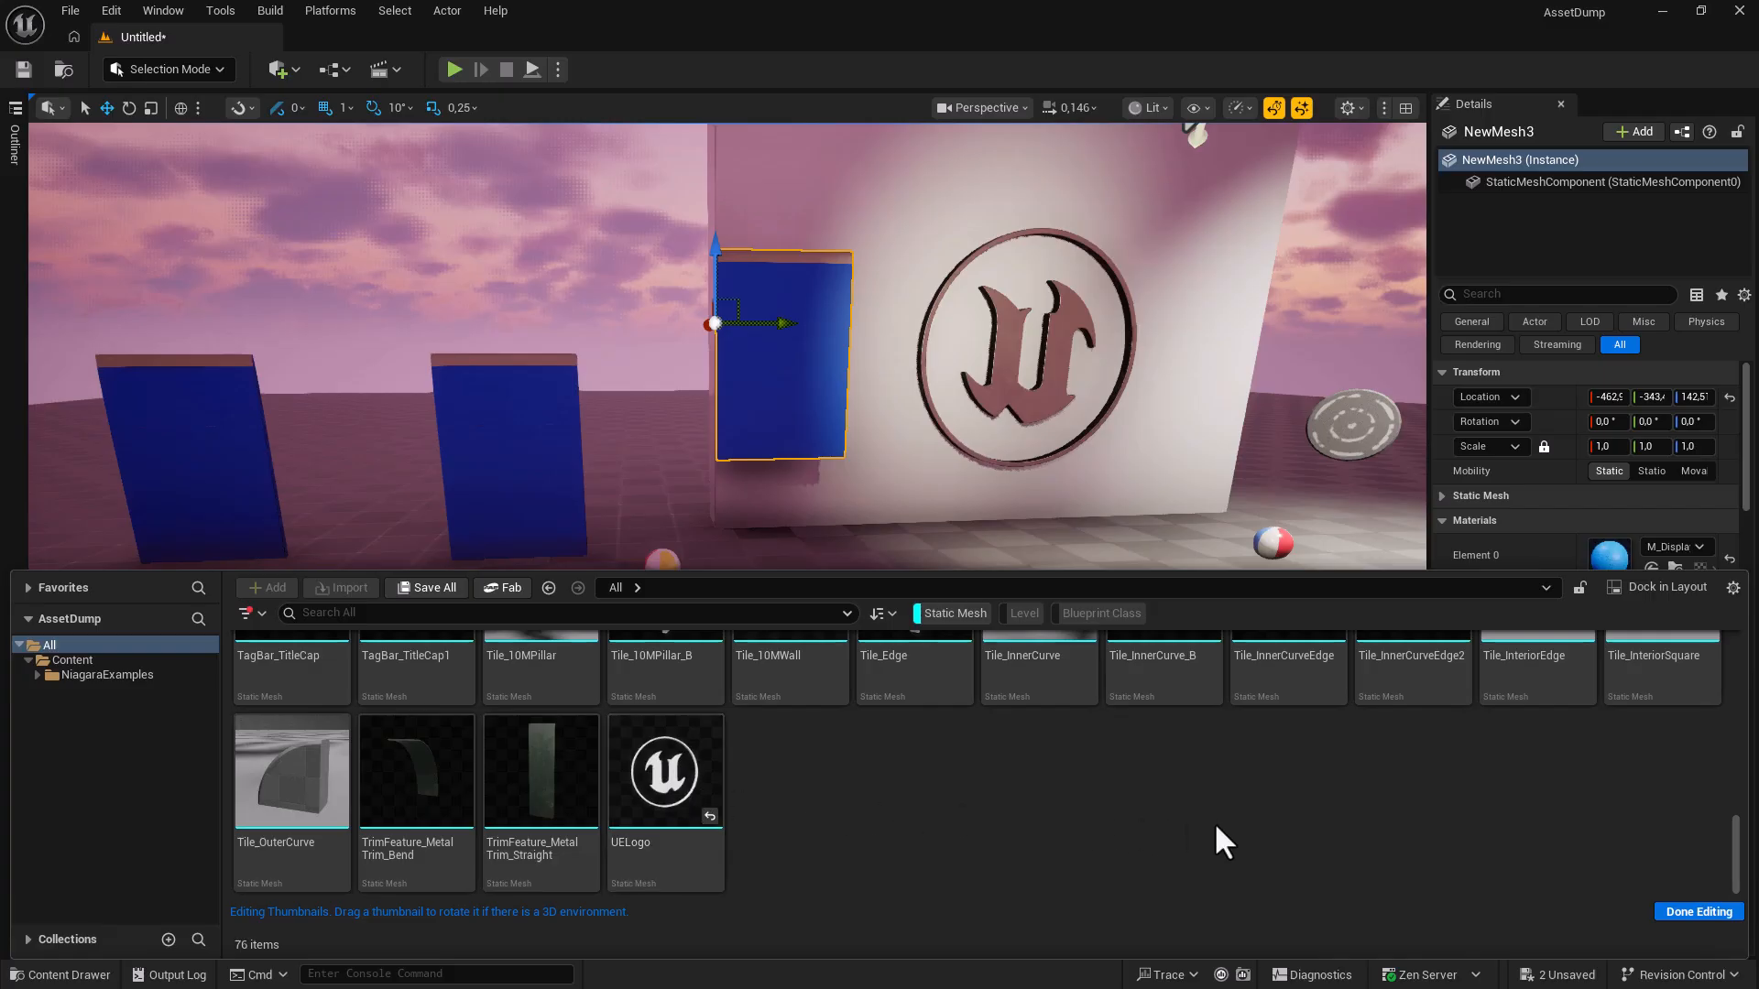
left_click(1669, 905)
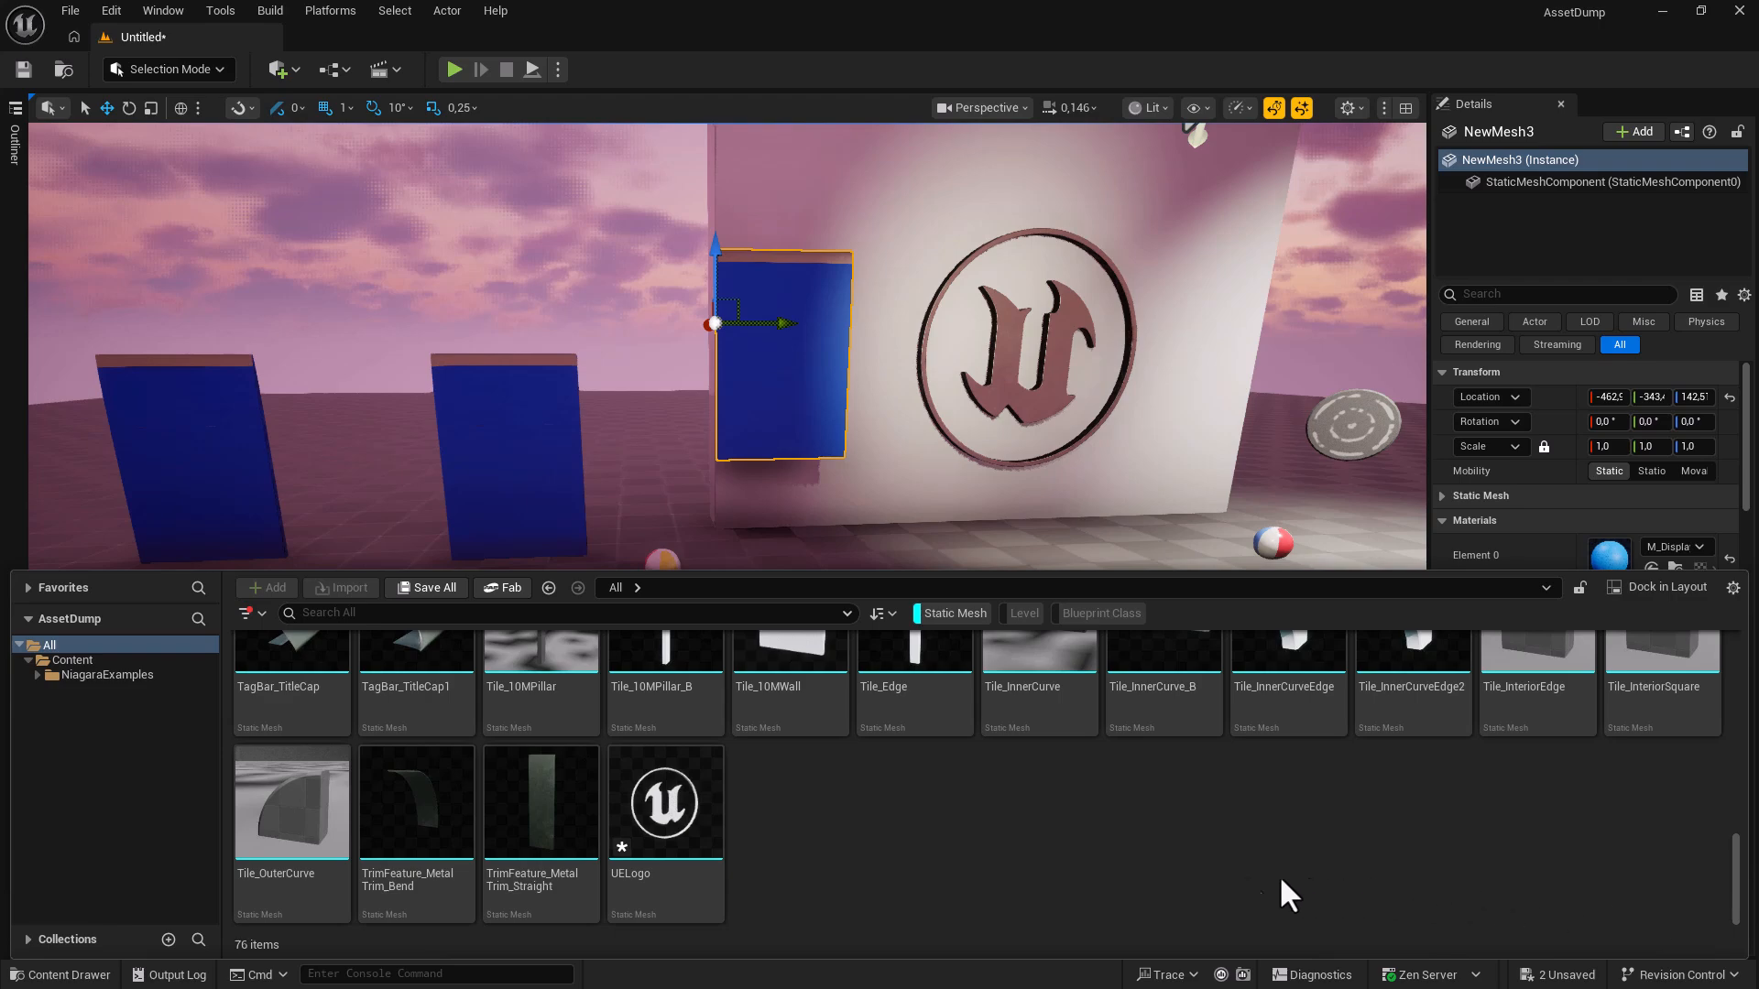
Save the modified UELogo asset and the Untitled level together with Save All.
left_click(431, 590)
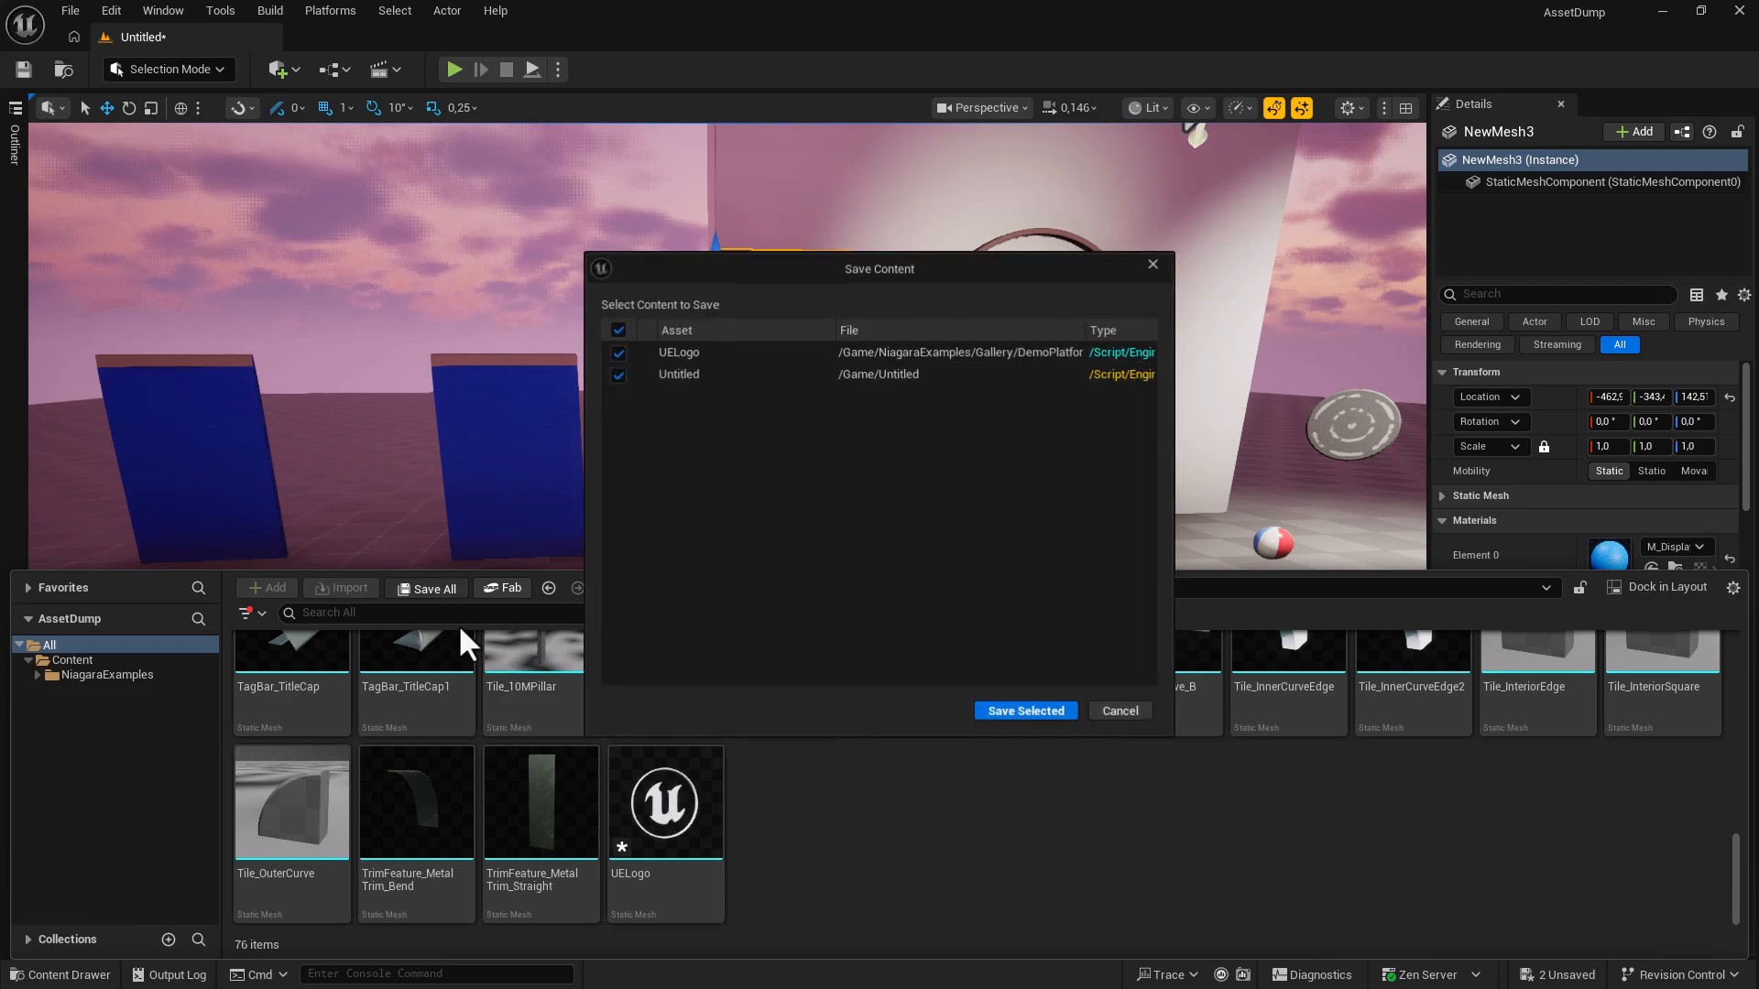
left_click(1024, 712)
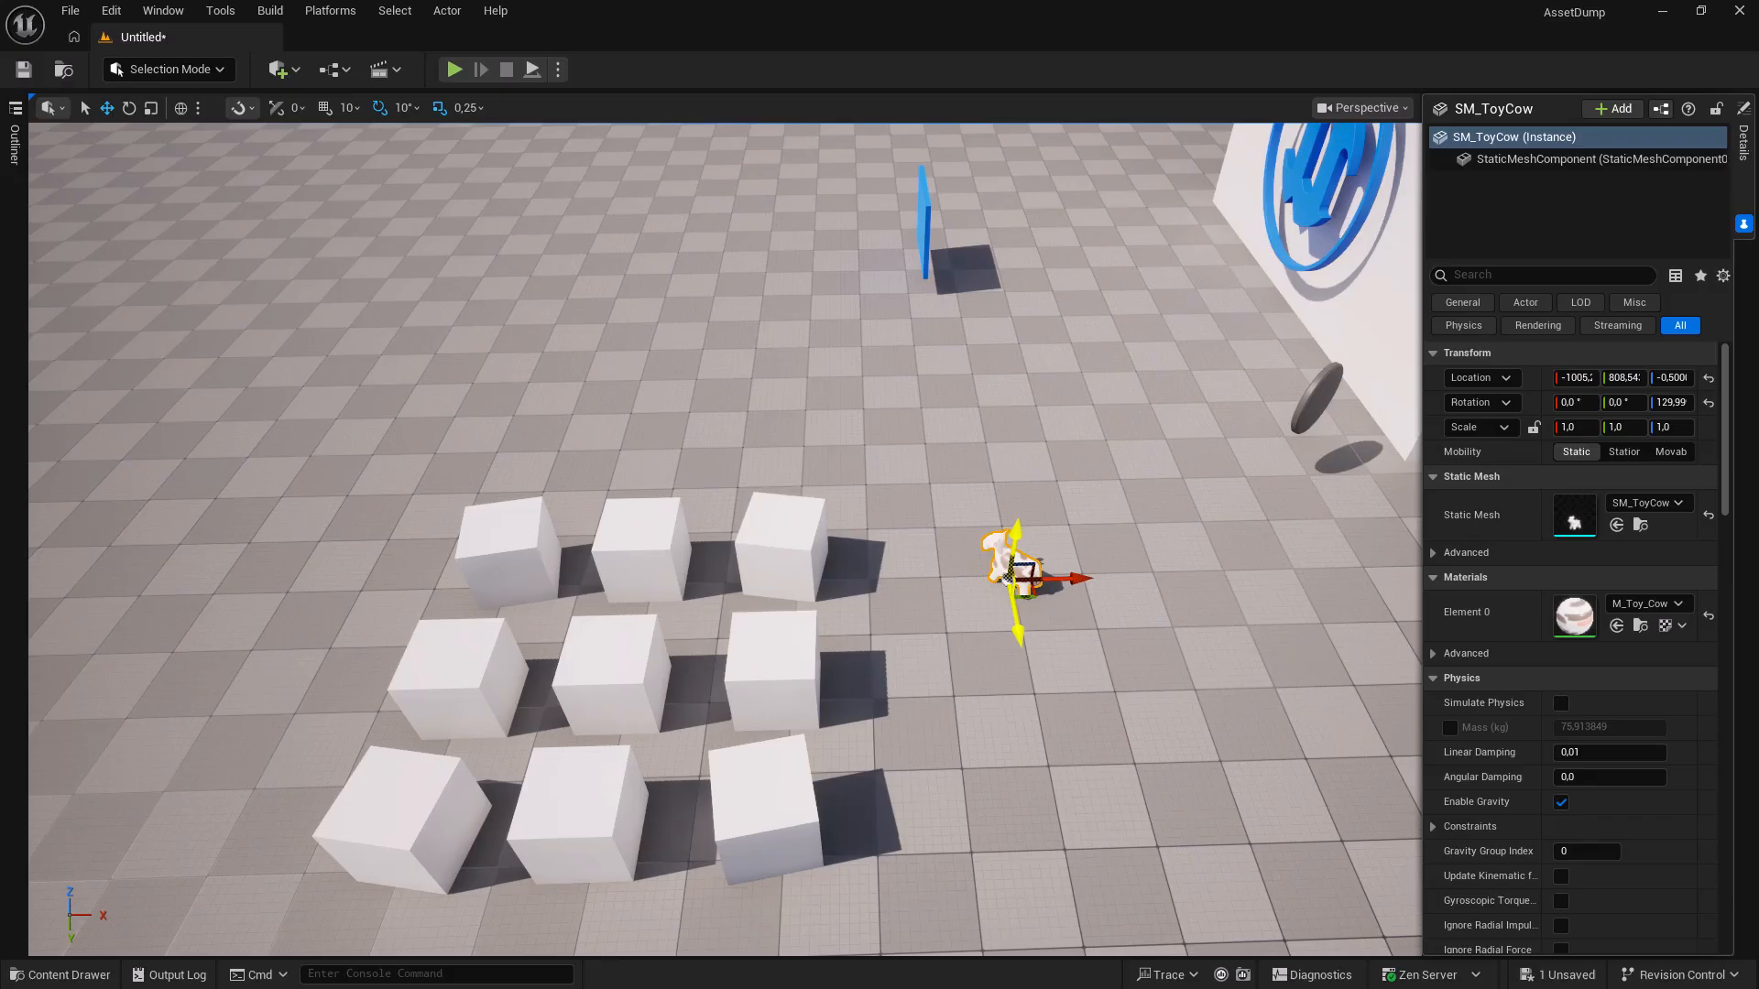
Select all nine white cubes in the grid.
key("ctrl+b")
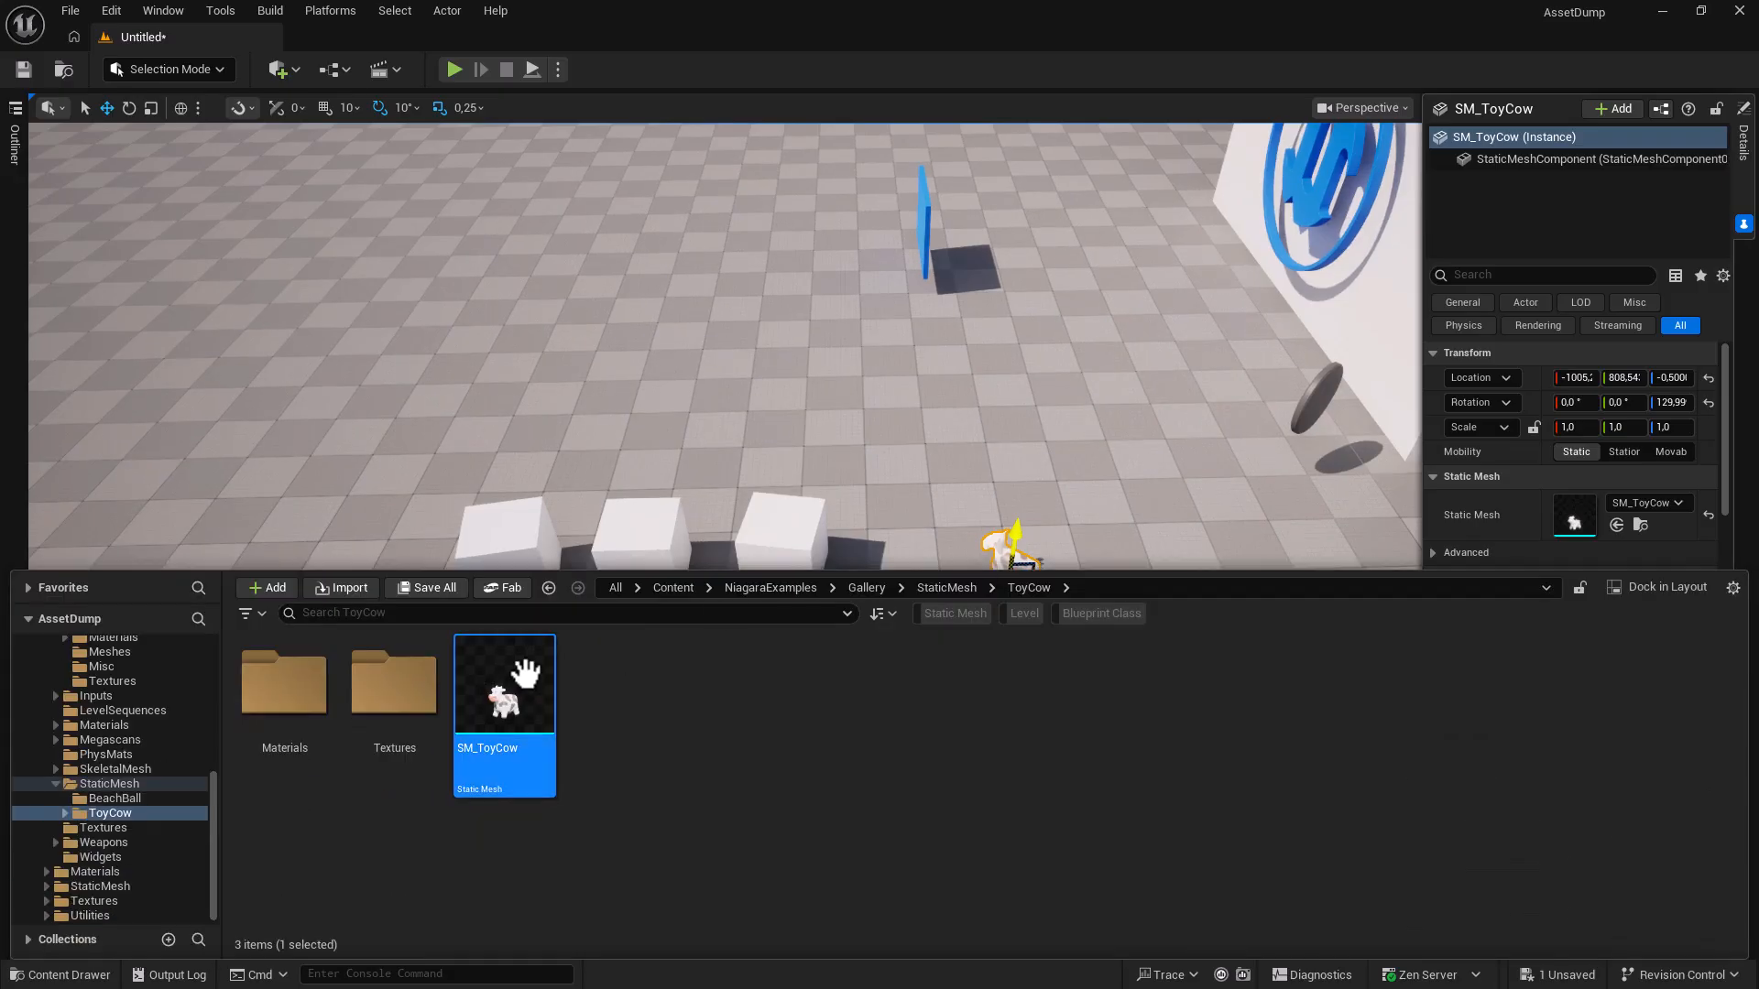
left_click(512, 538)
left_click(511, 538)
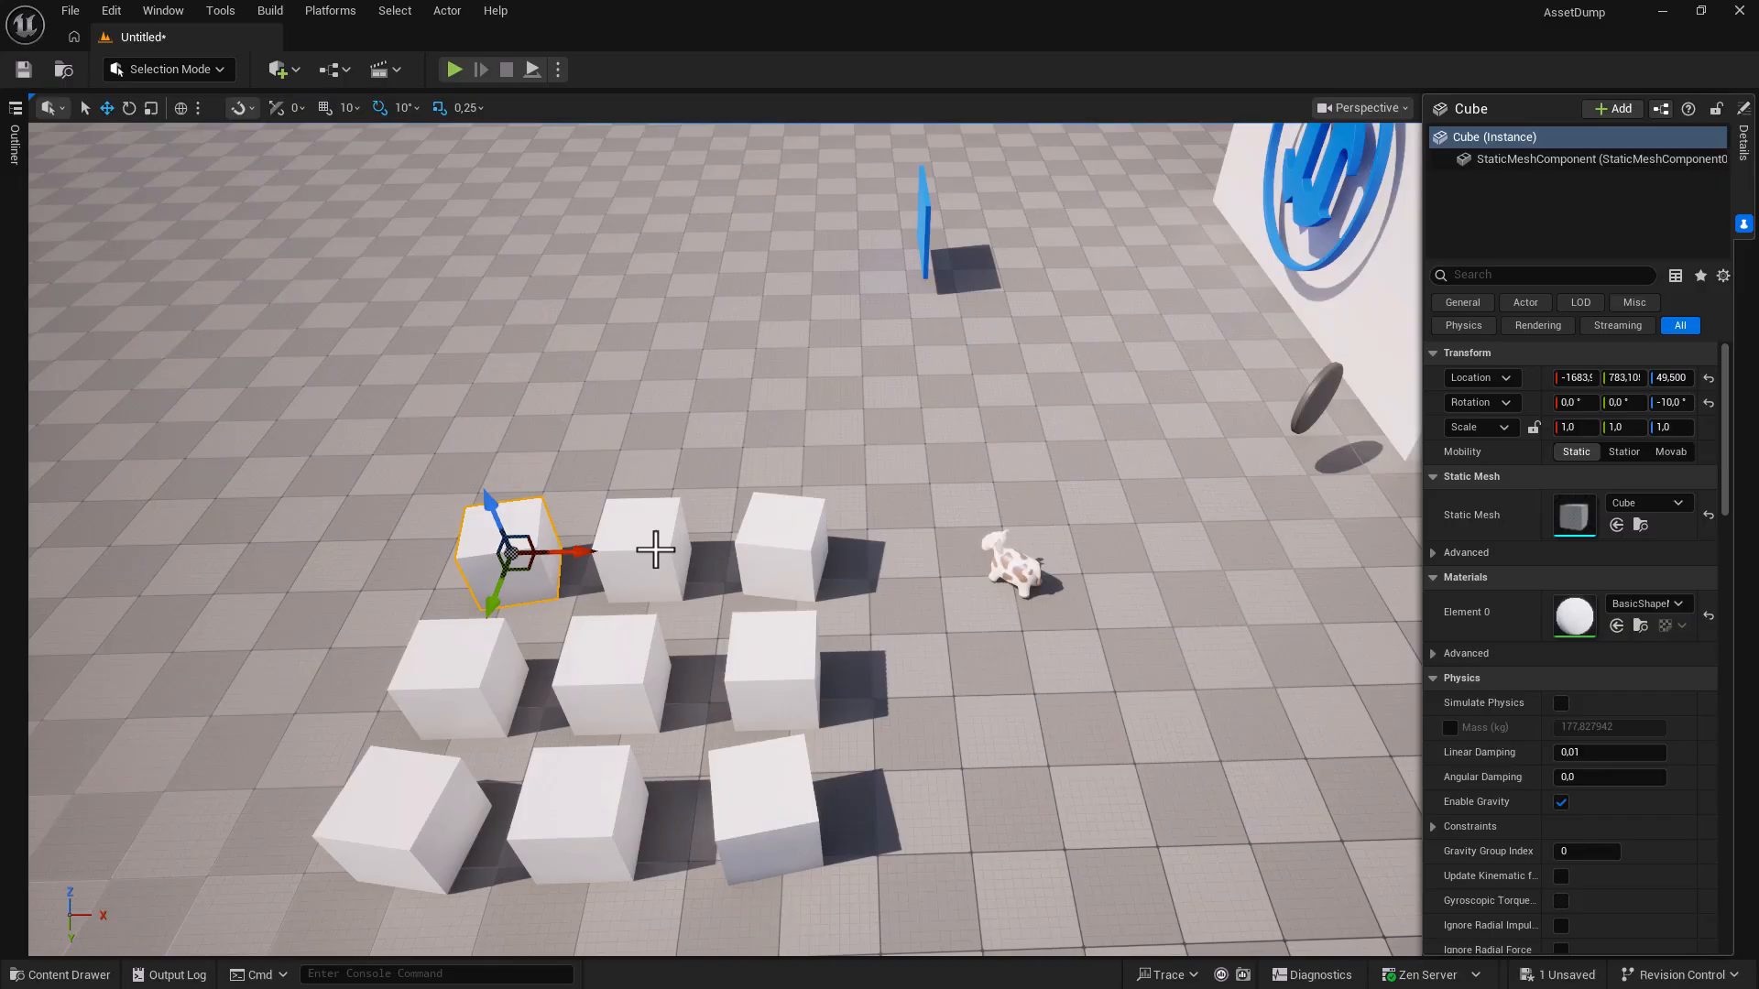
left_click(655, 546, "ctrl")
left_click(780, 548, "ctrl")
left_click(771, 667, "ctrl")
left_click(591, 678, "ctrl")
left_click(458, 683, "ctrl")
left_click(422, 753, "ctrl")
left_click(569, 825, "ctrl")
left_click(797, 824, "ctrl")
Replace the selected cubes with SM_ToyCow static meshes and drop them to the floor with End.
key("ctrl+space")
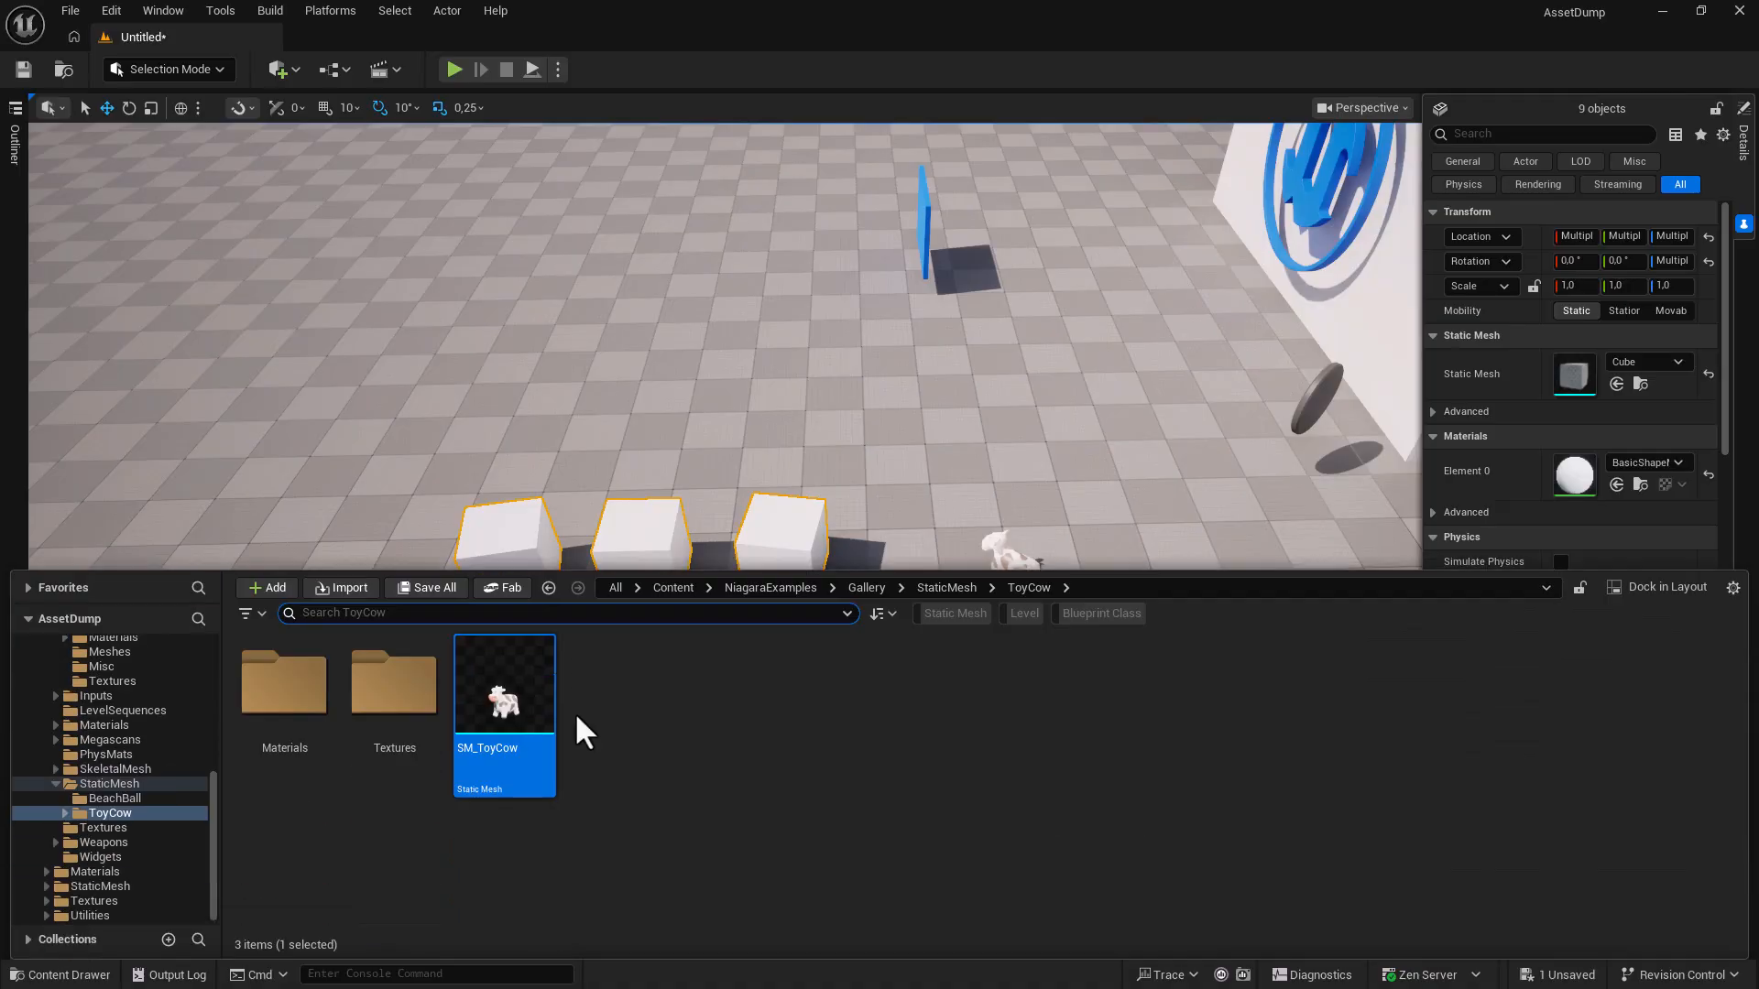
mouse_move(527, 696)
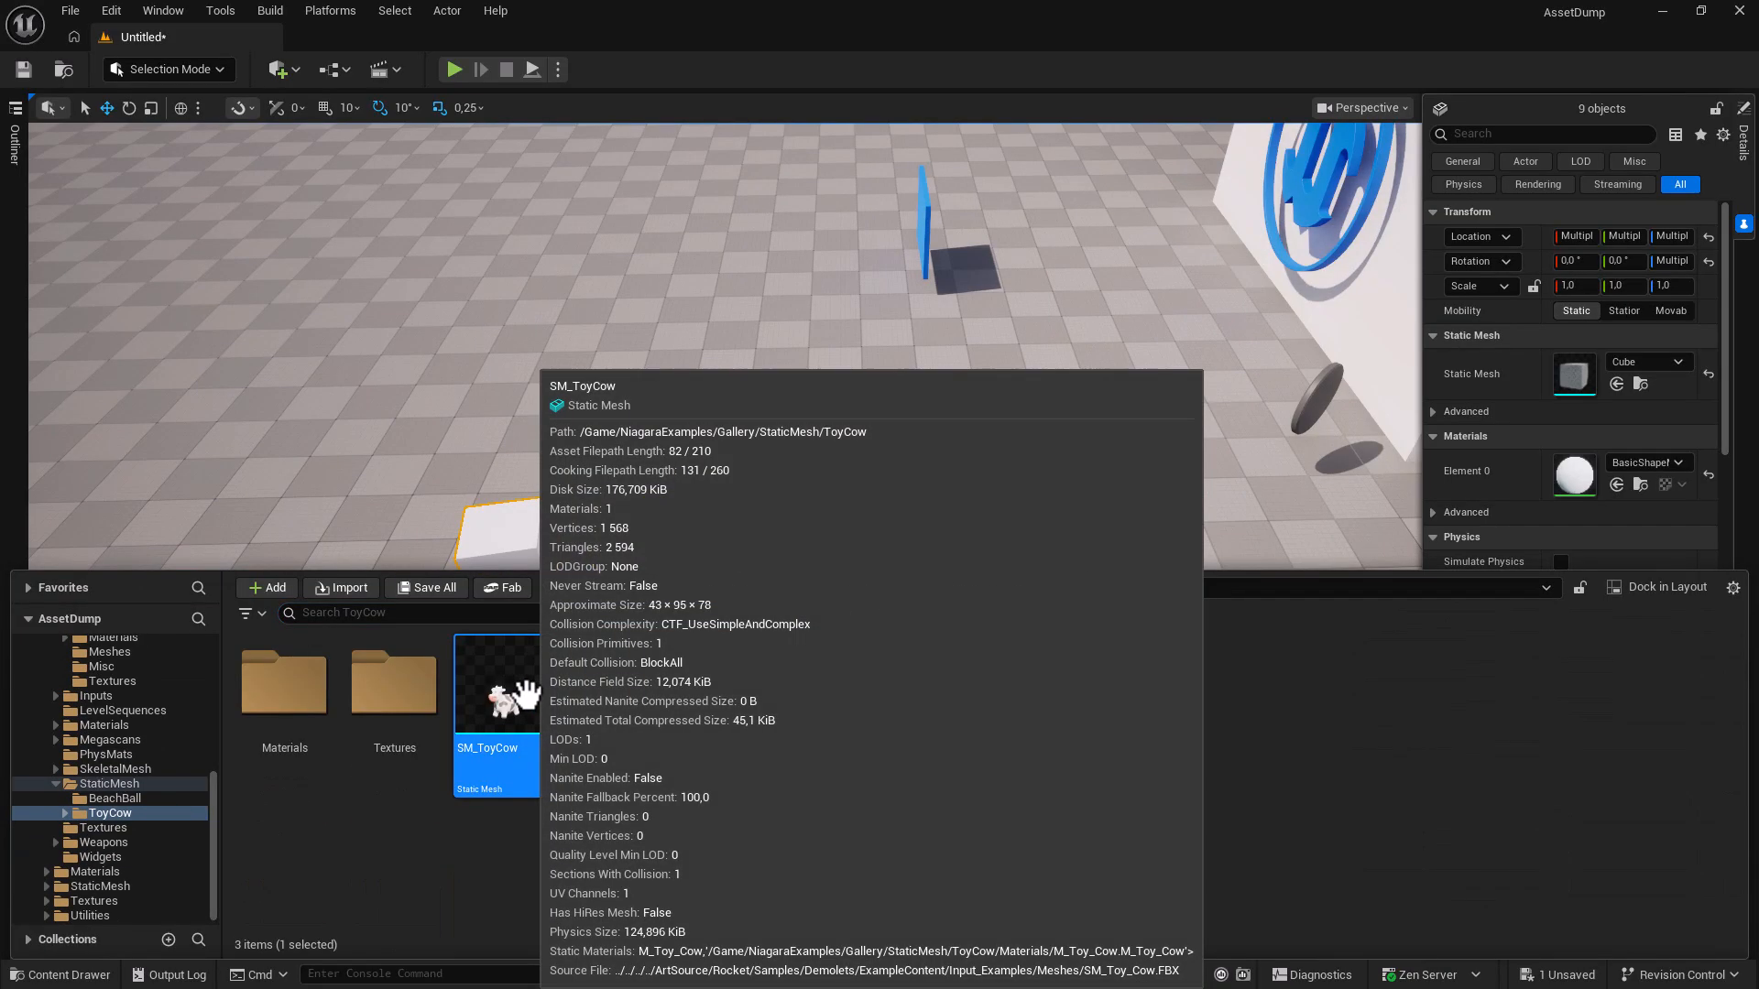
left_click(695, 81)
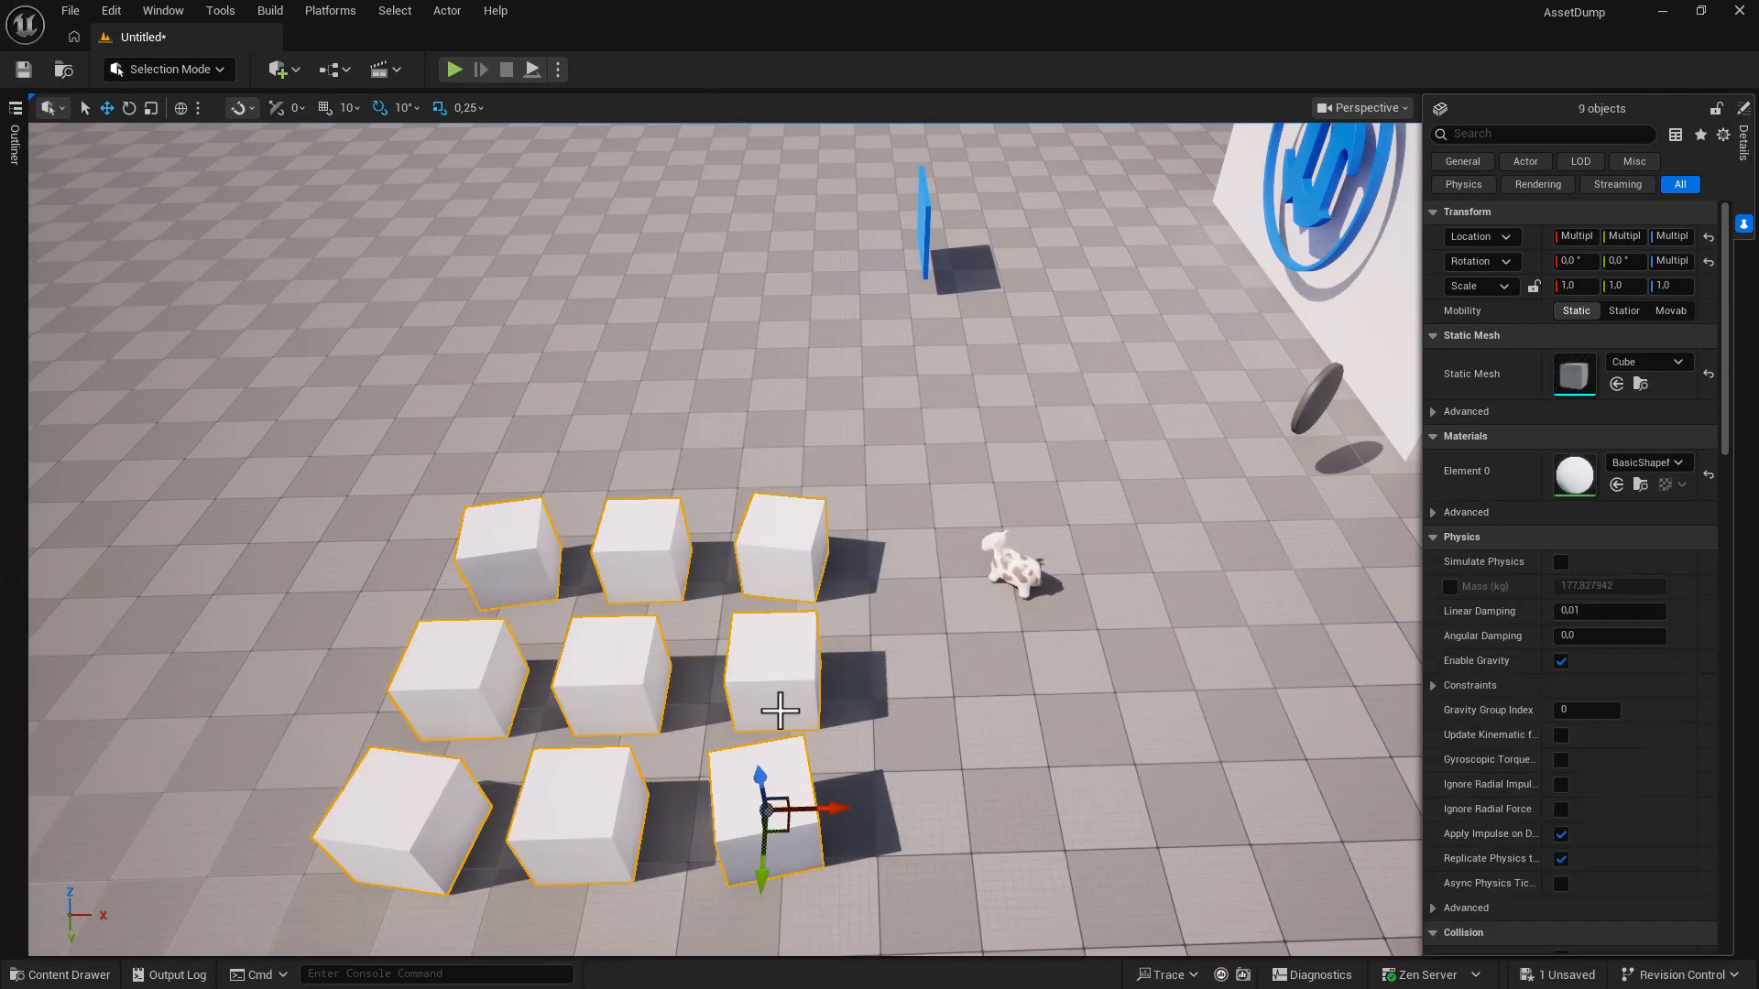
right_click(767, 812)
mouse_move(877, 533)
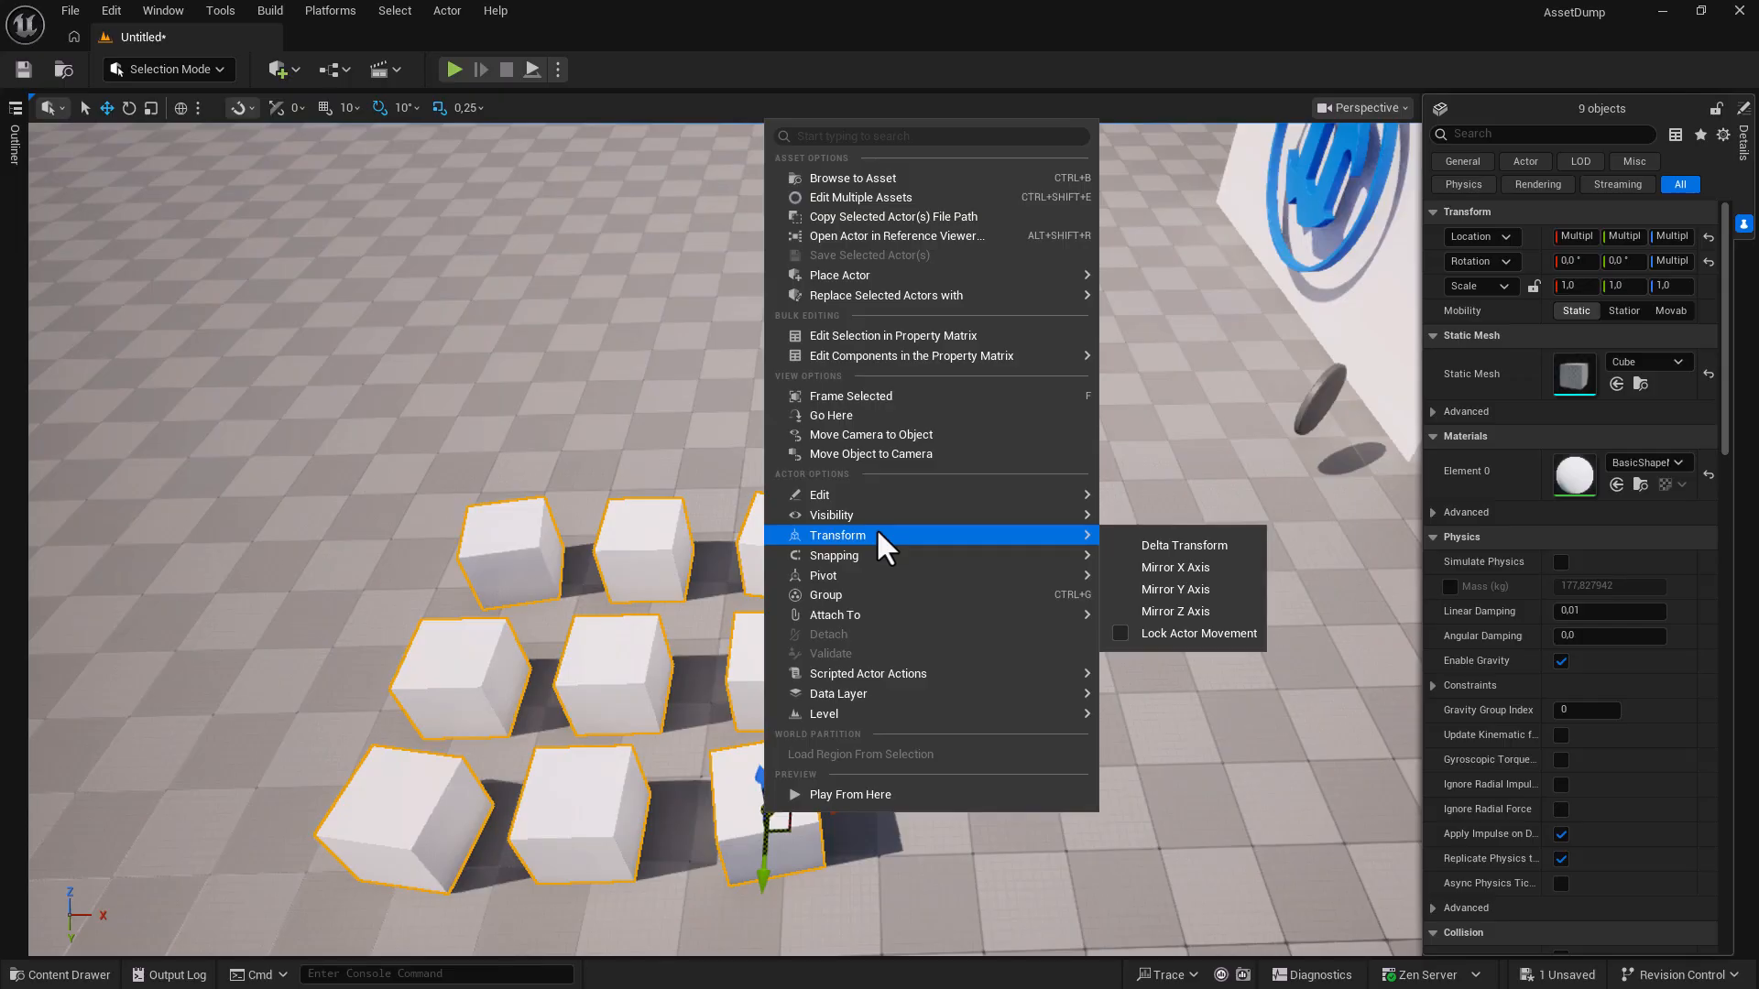
mouse_move(950, 305)
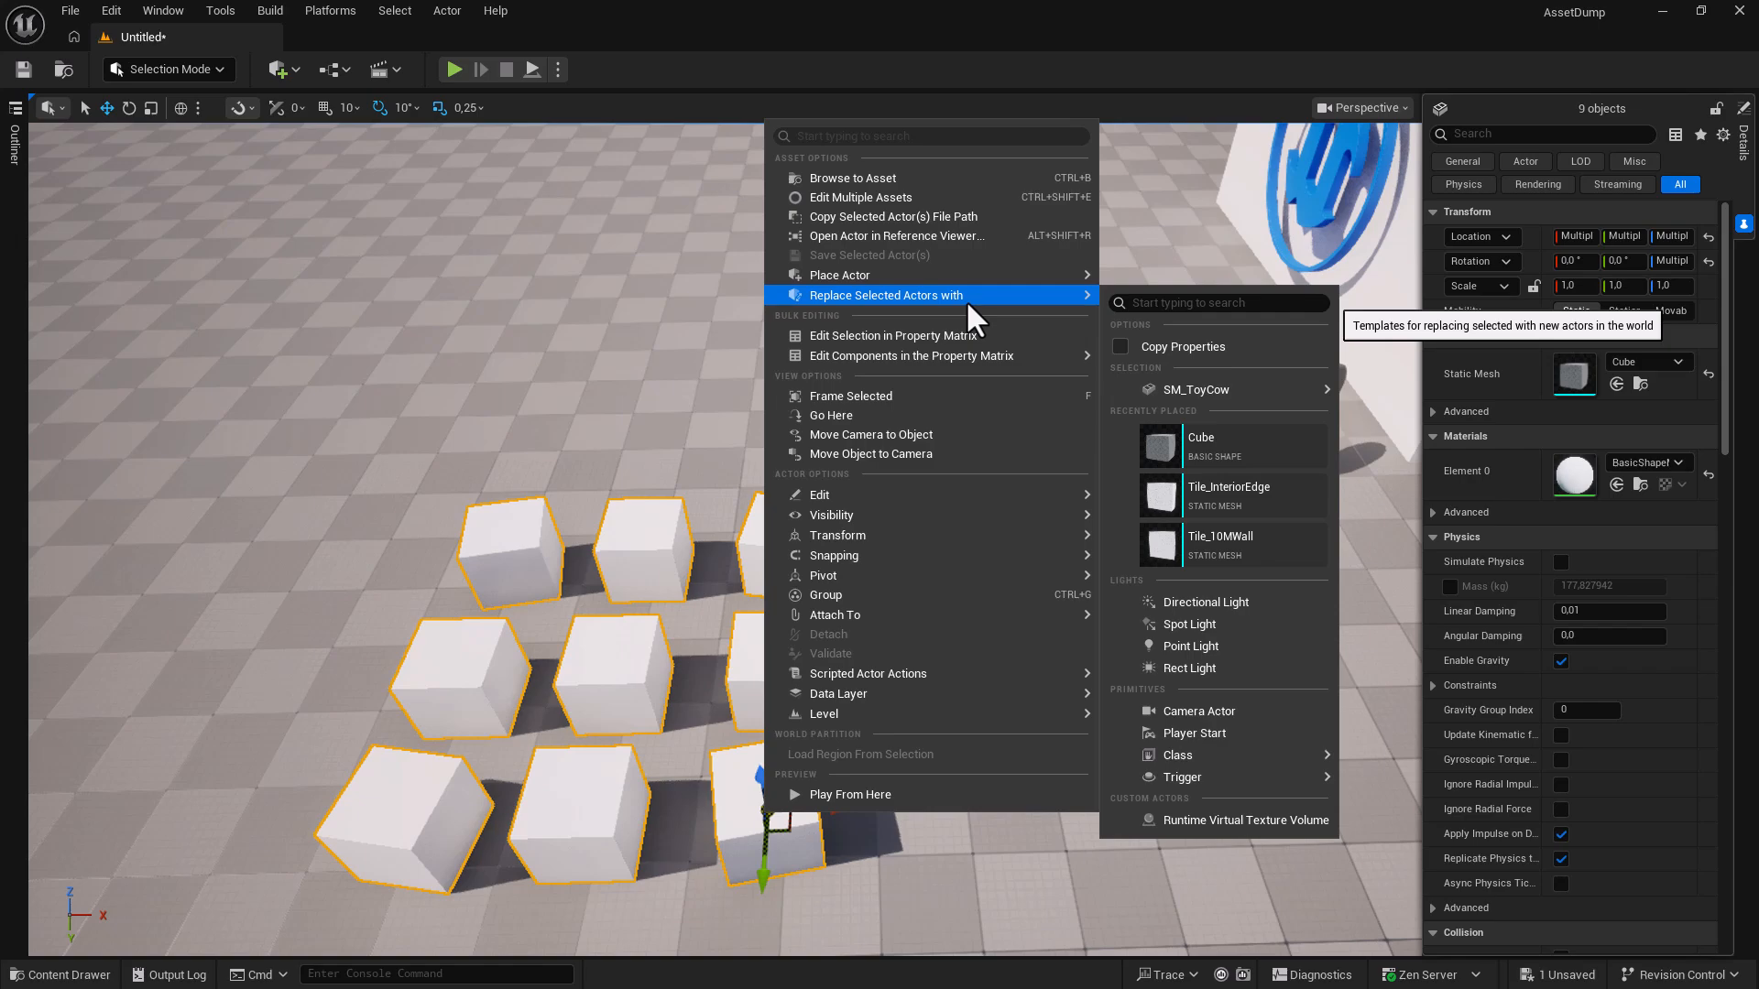
mouse_move(1174, 384)
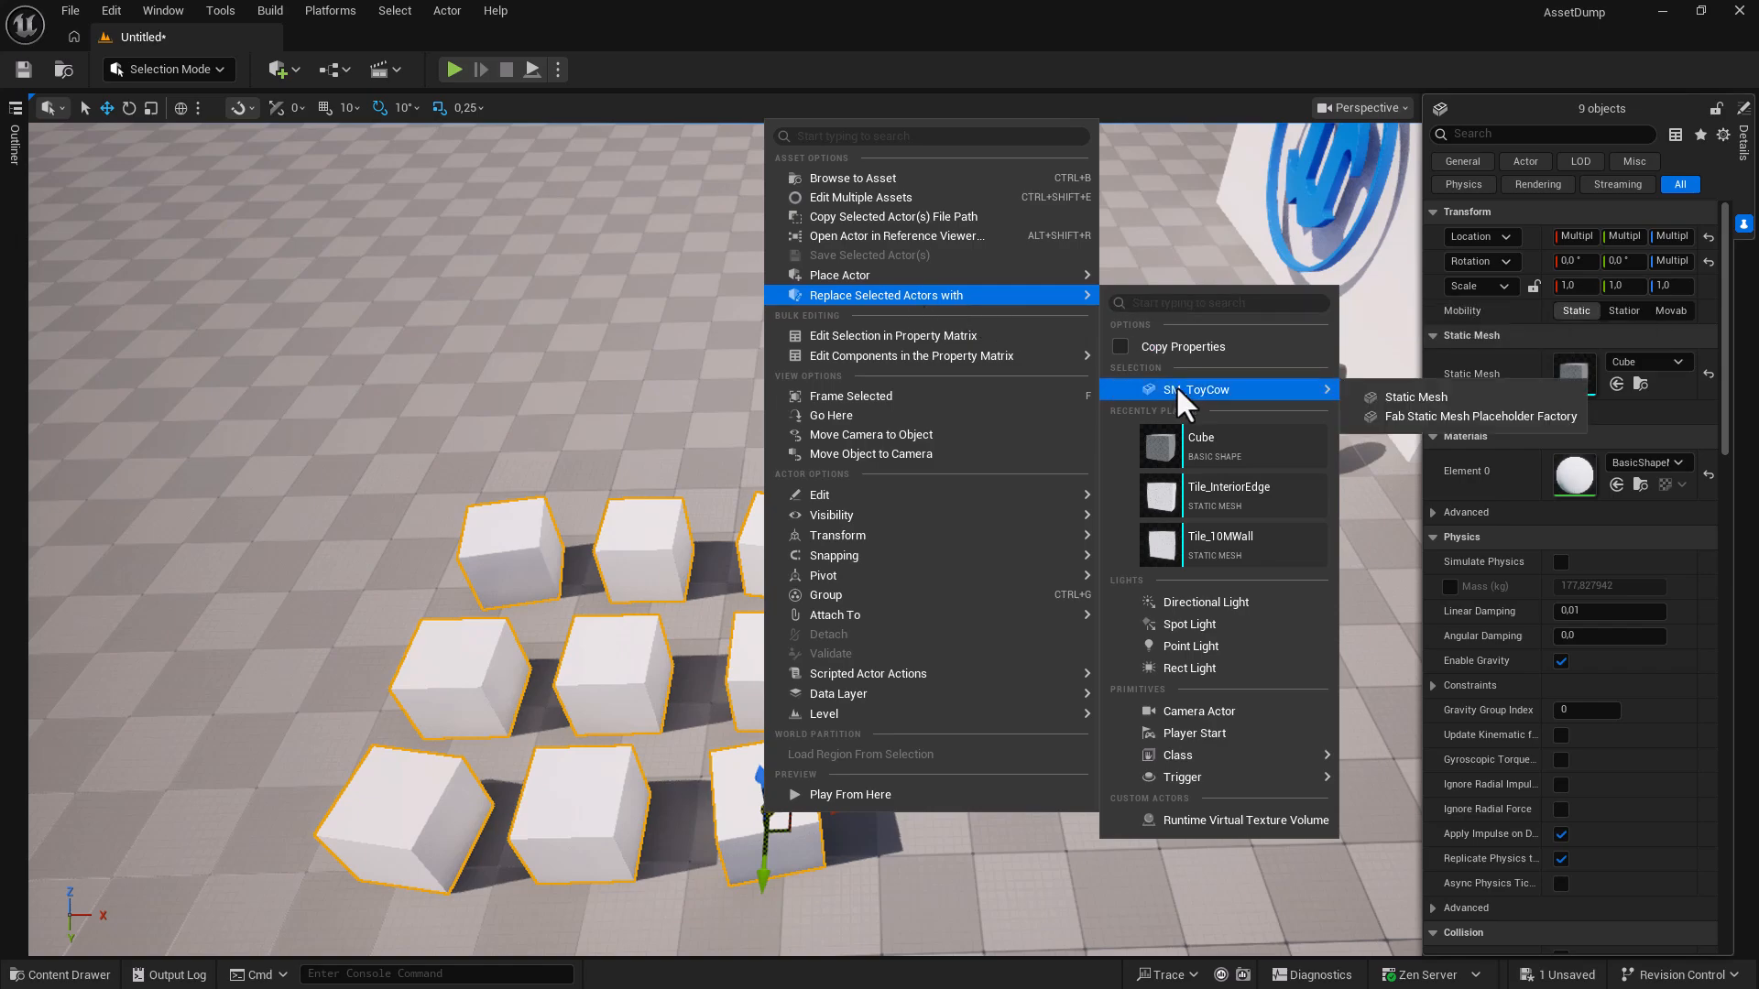
left_click(1370, 397)
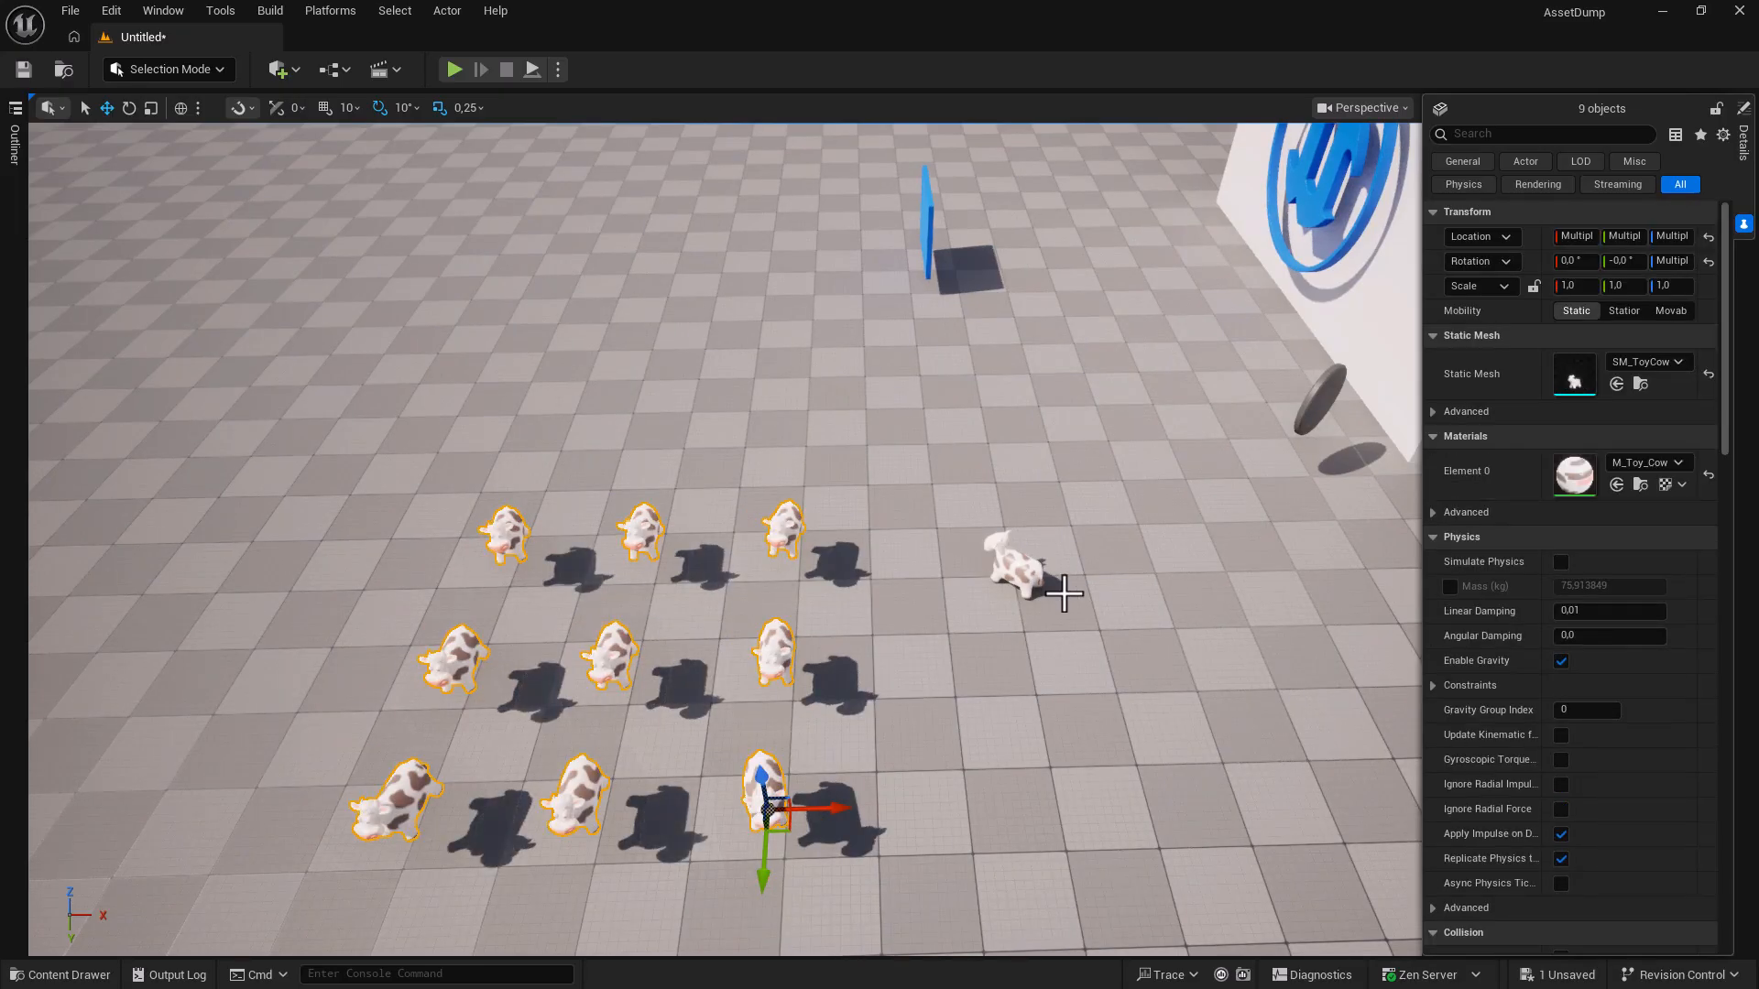
key("End")
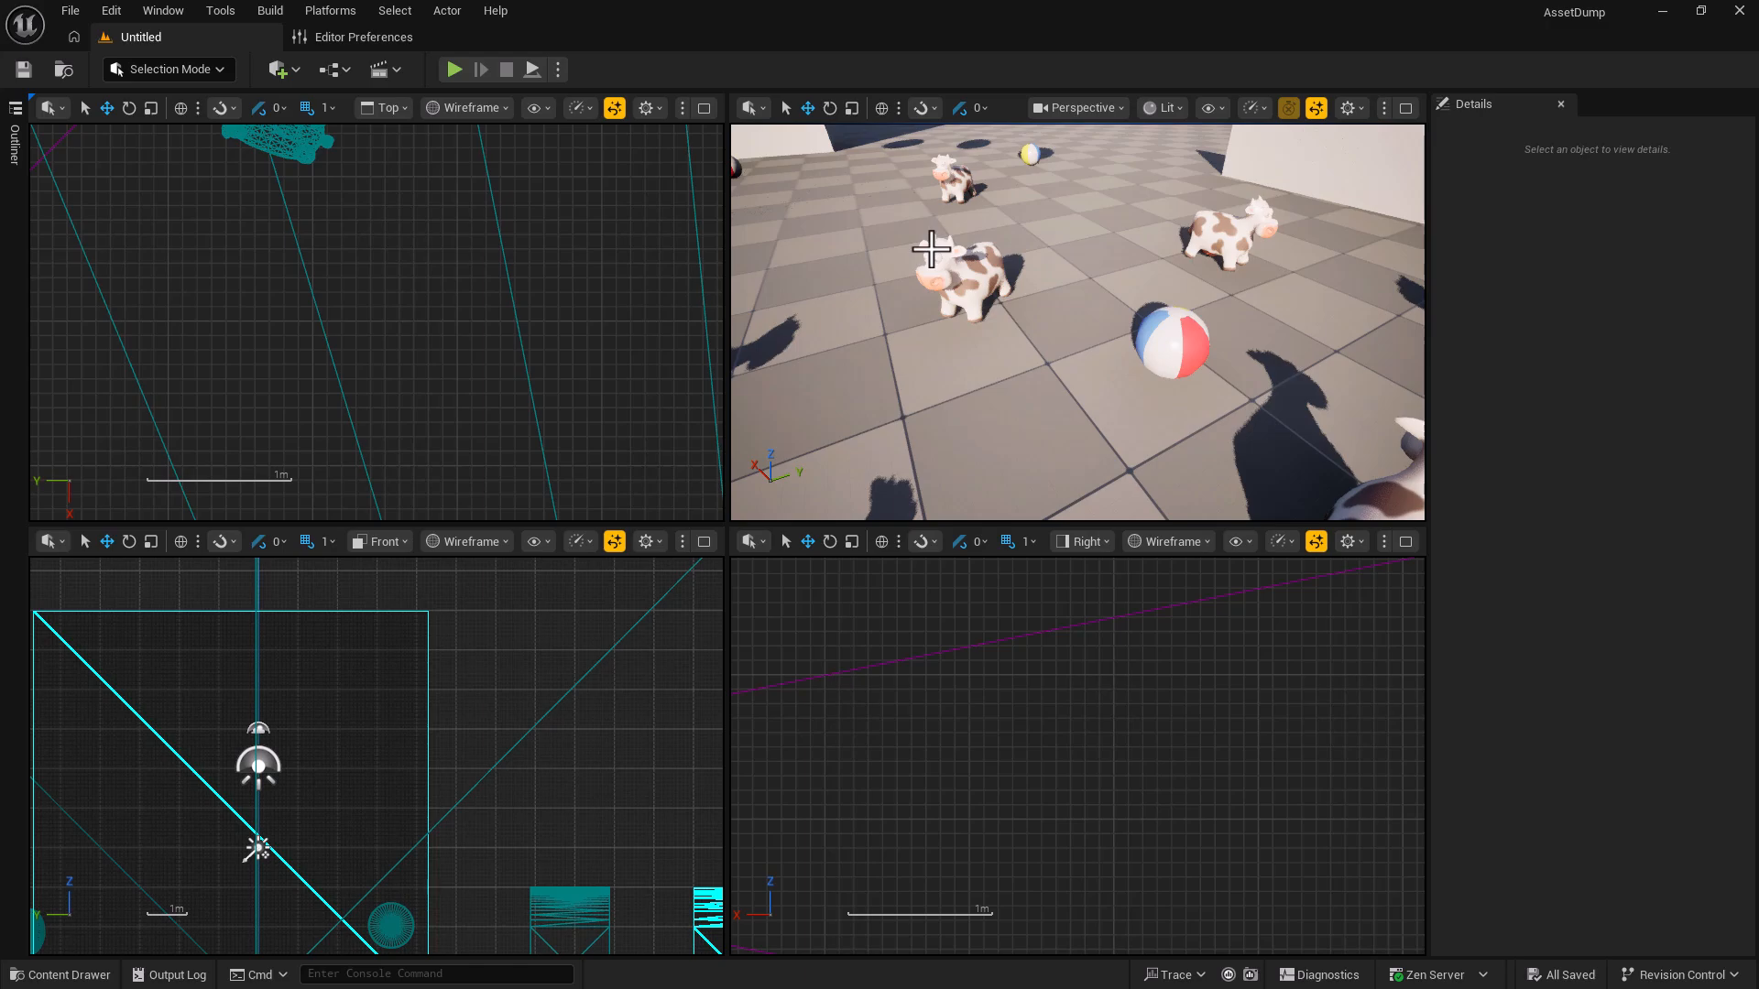
Select the far toy cow in the Perspective viewport.
left_click(956, 186)
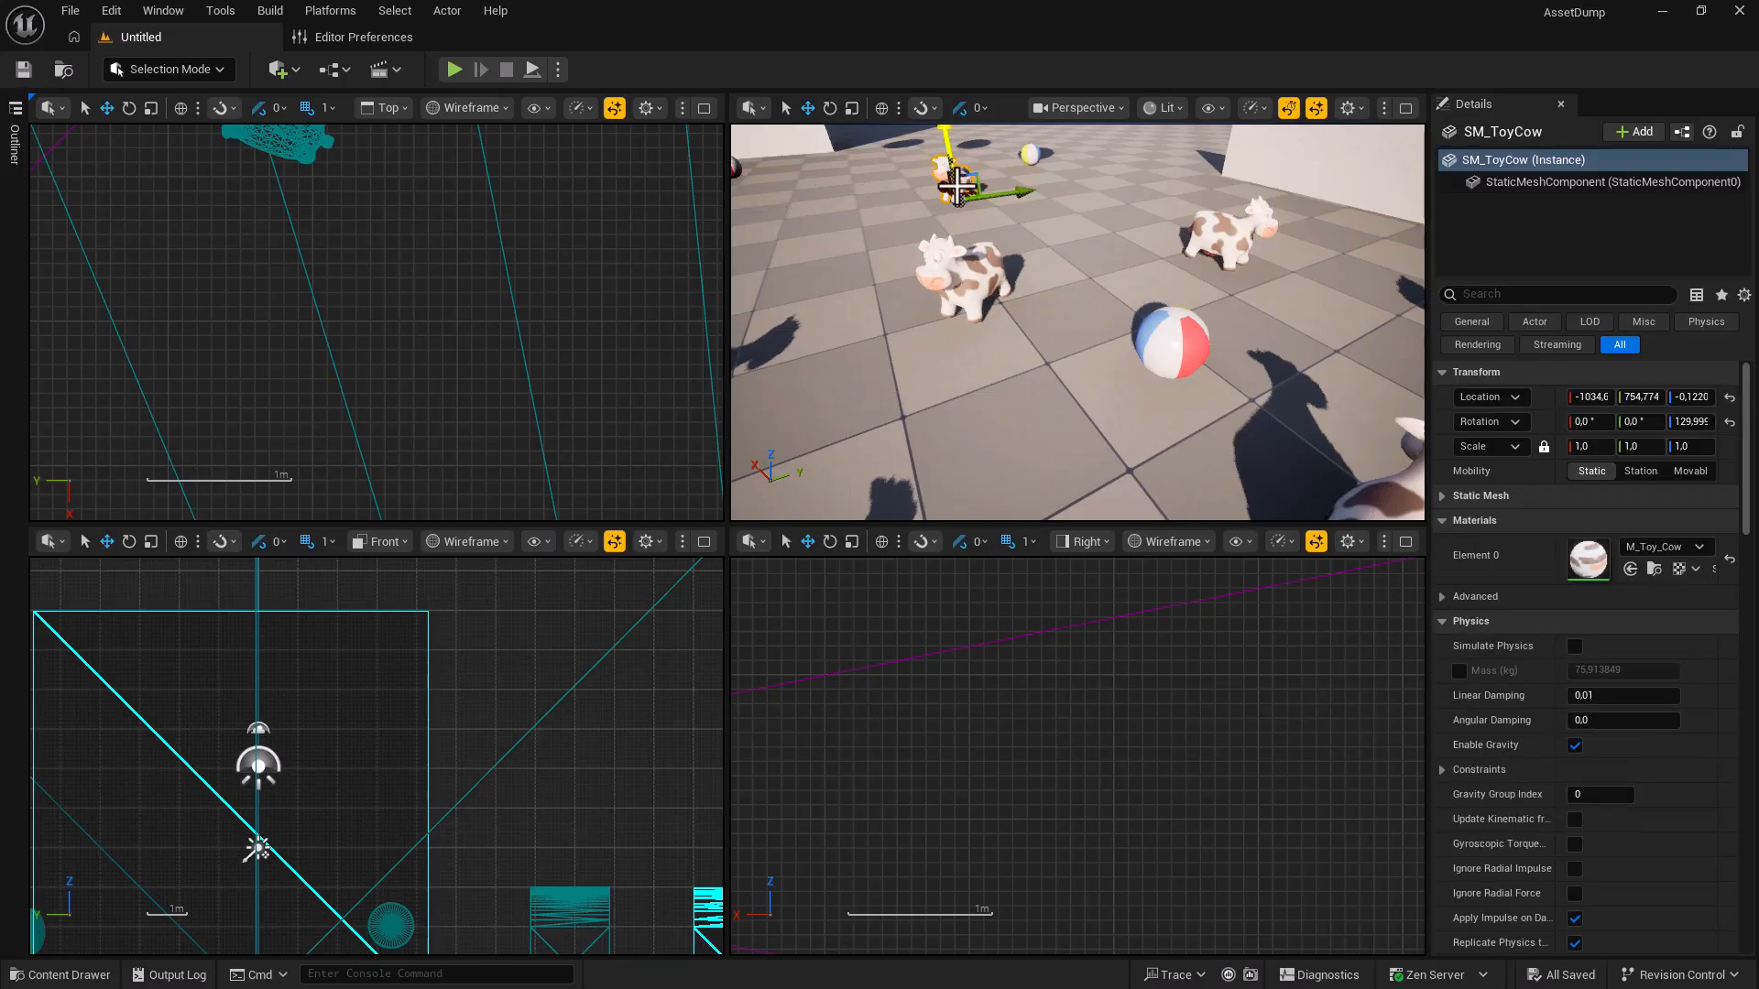
Frame the selected cow in all four views, recentre the ortho views, then maximize Perspective.
key("shift+f")
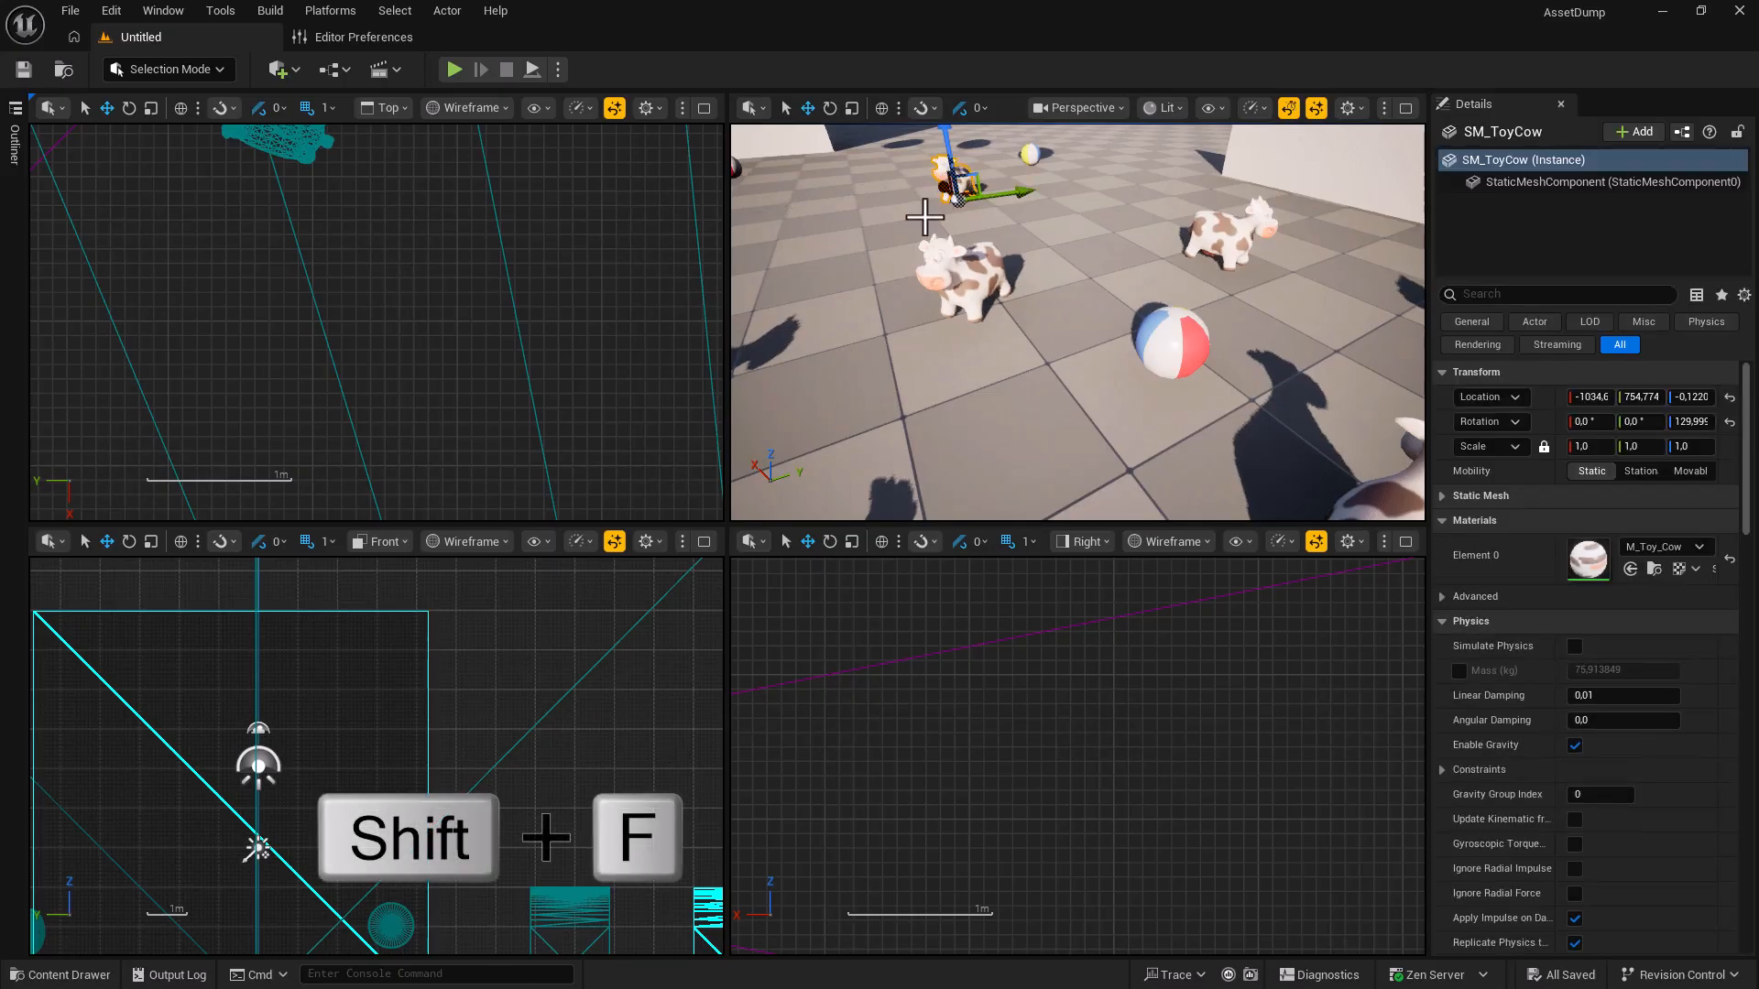
key("shift+f")
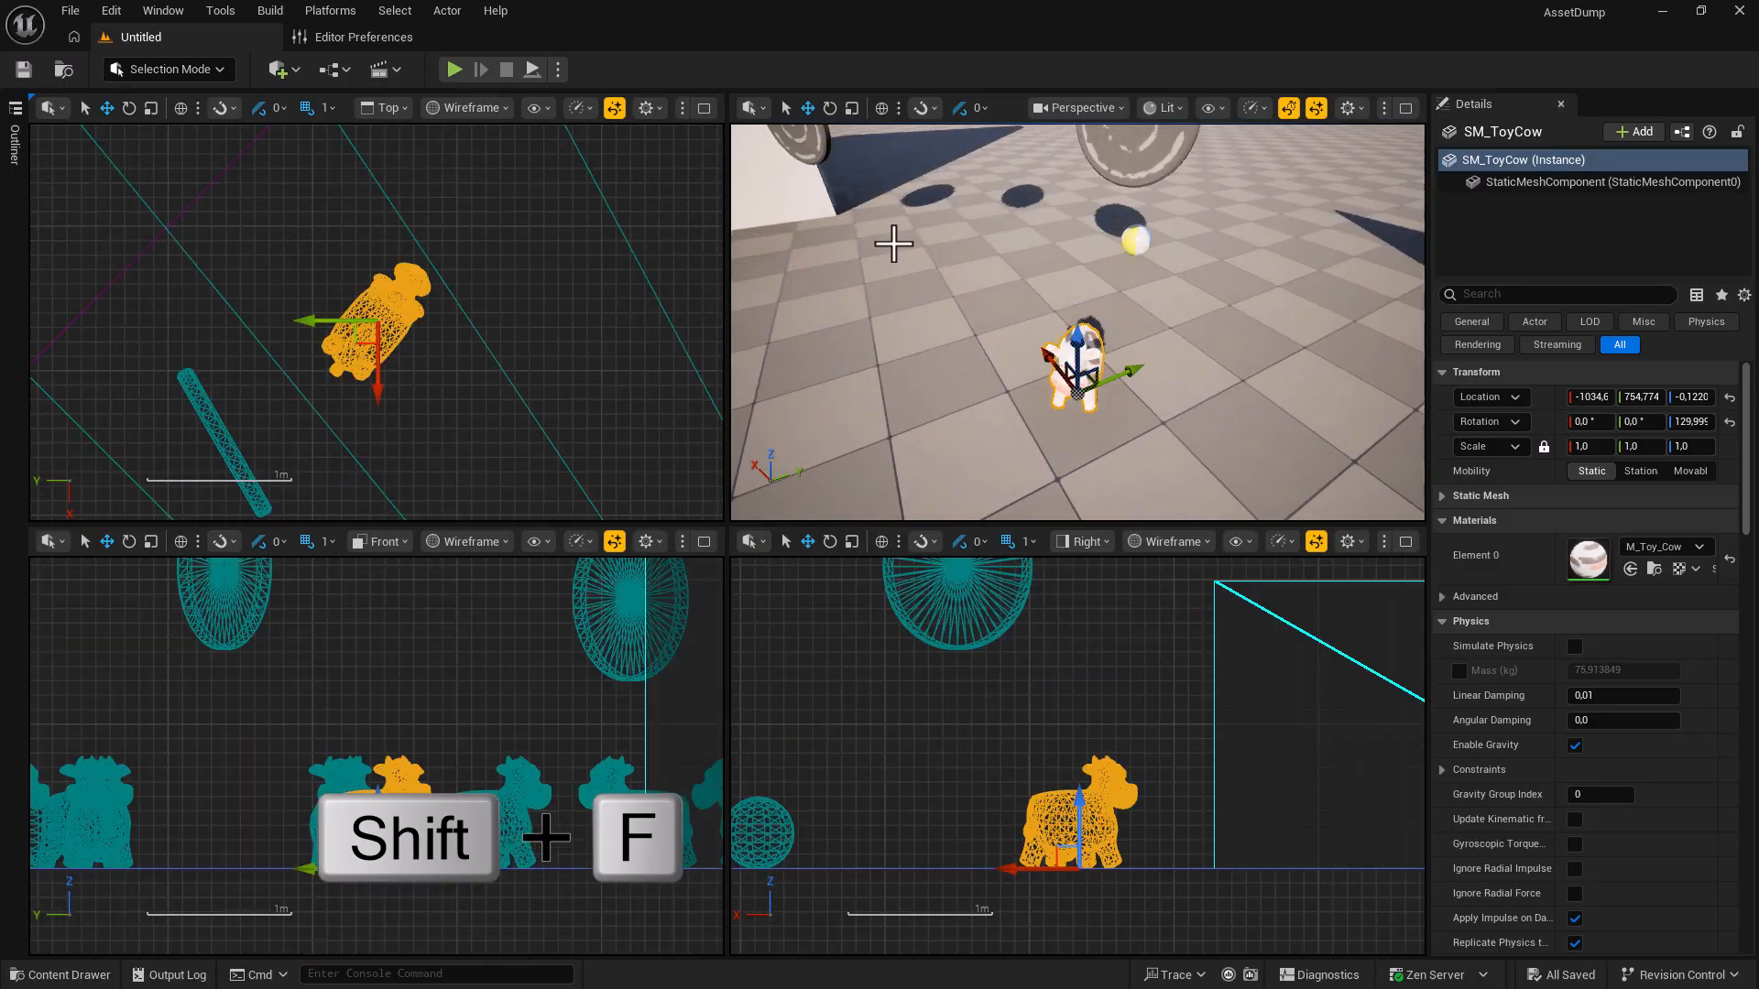
right_click_drag(449, 445, 470, 398)
right_click_drag(442, 684, 420, 619)
right_click_drag(919, 732, 854, 698)
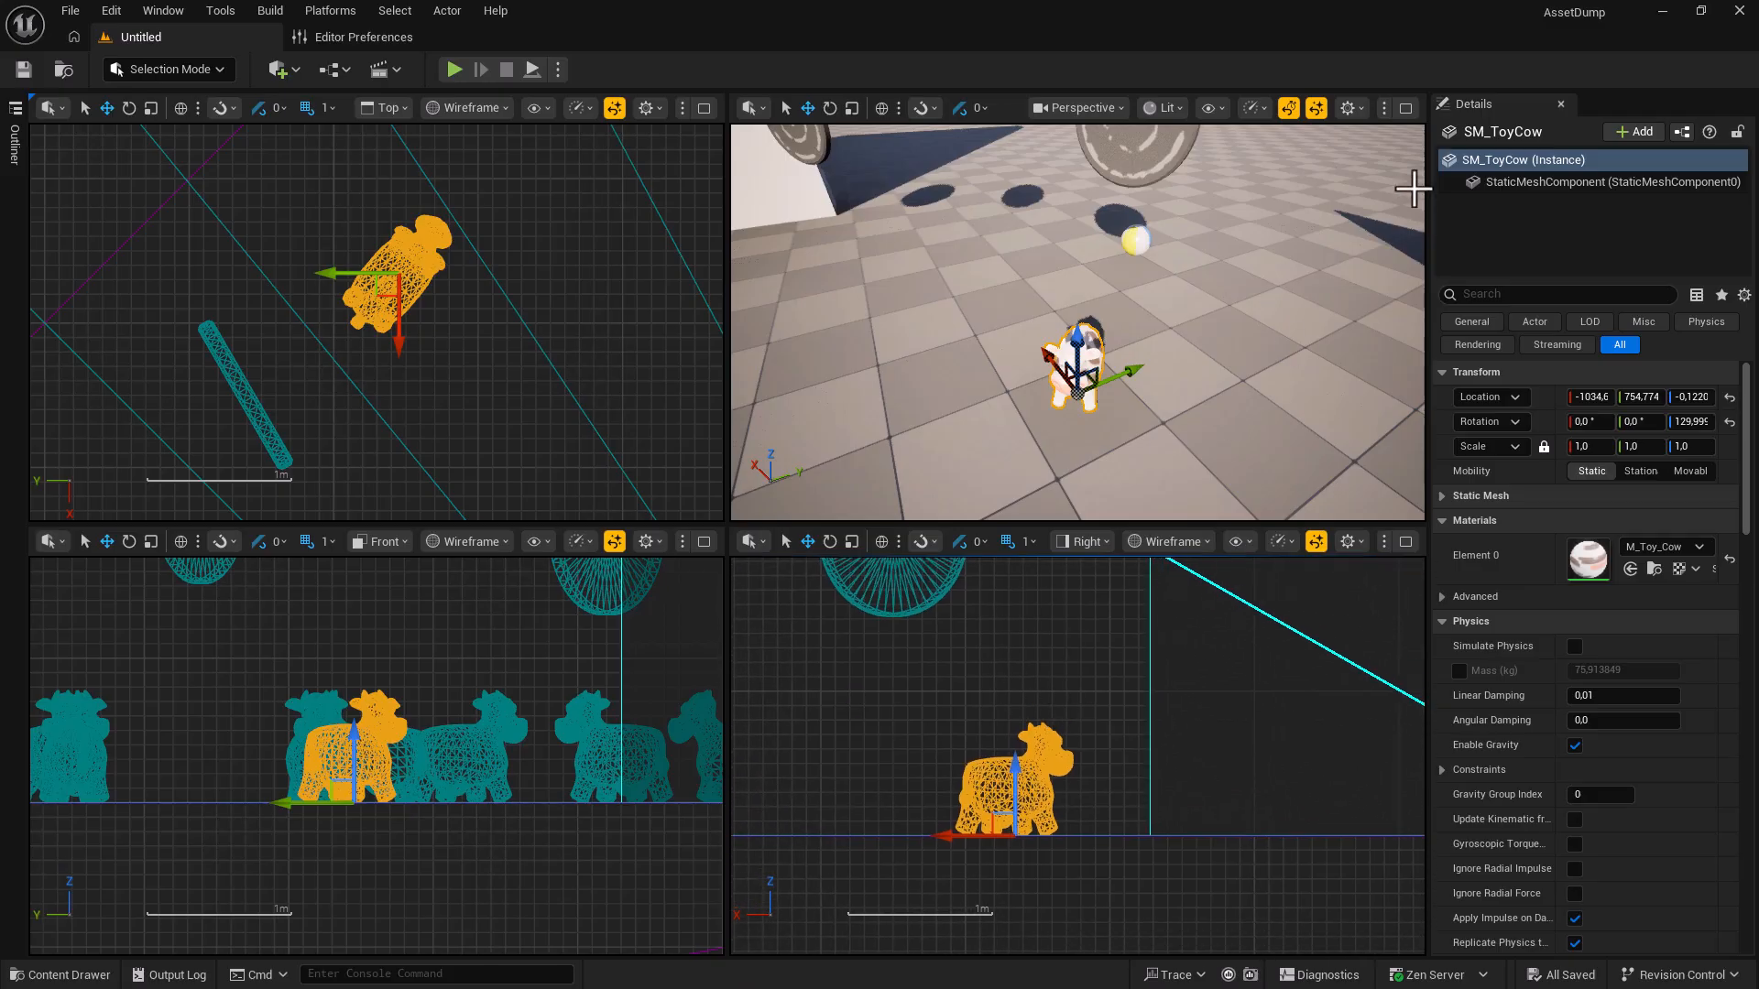
left_click(1403, 109)
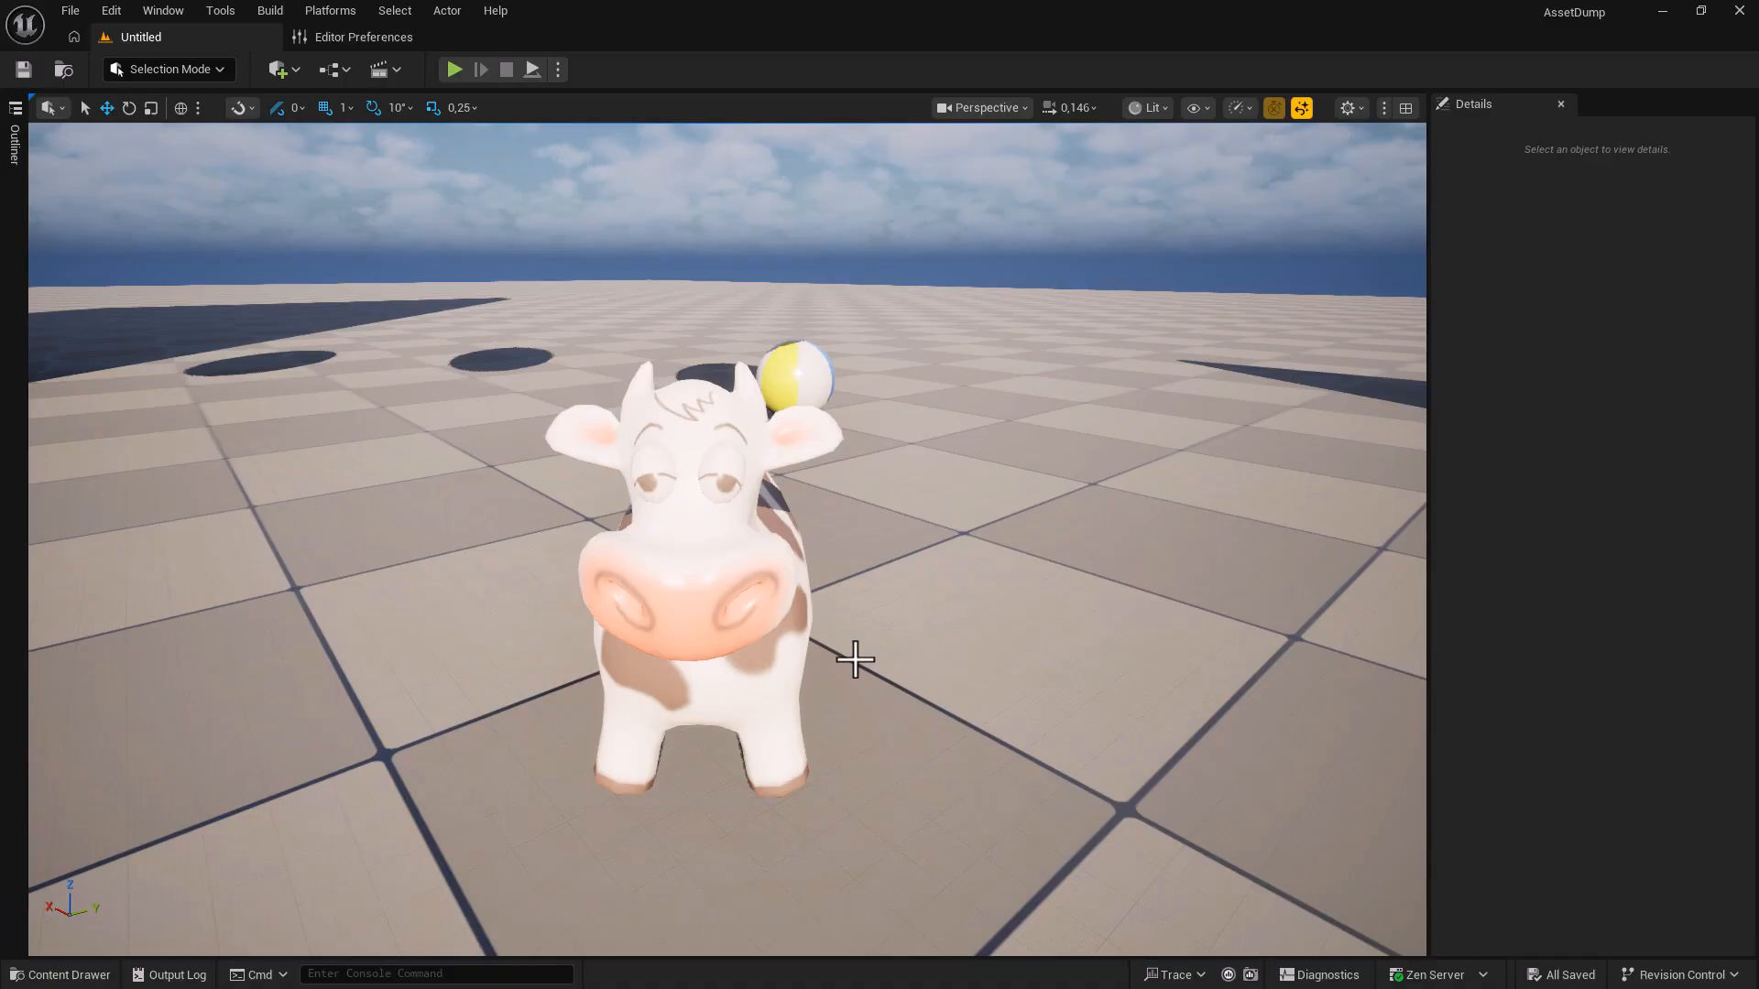
Fly back to view the herd, select all ten matching cows, and drag them along X.
right_click_drag(854, 660, 916, 783)
key("s")
key("w")
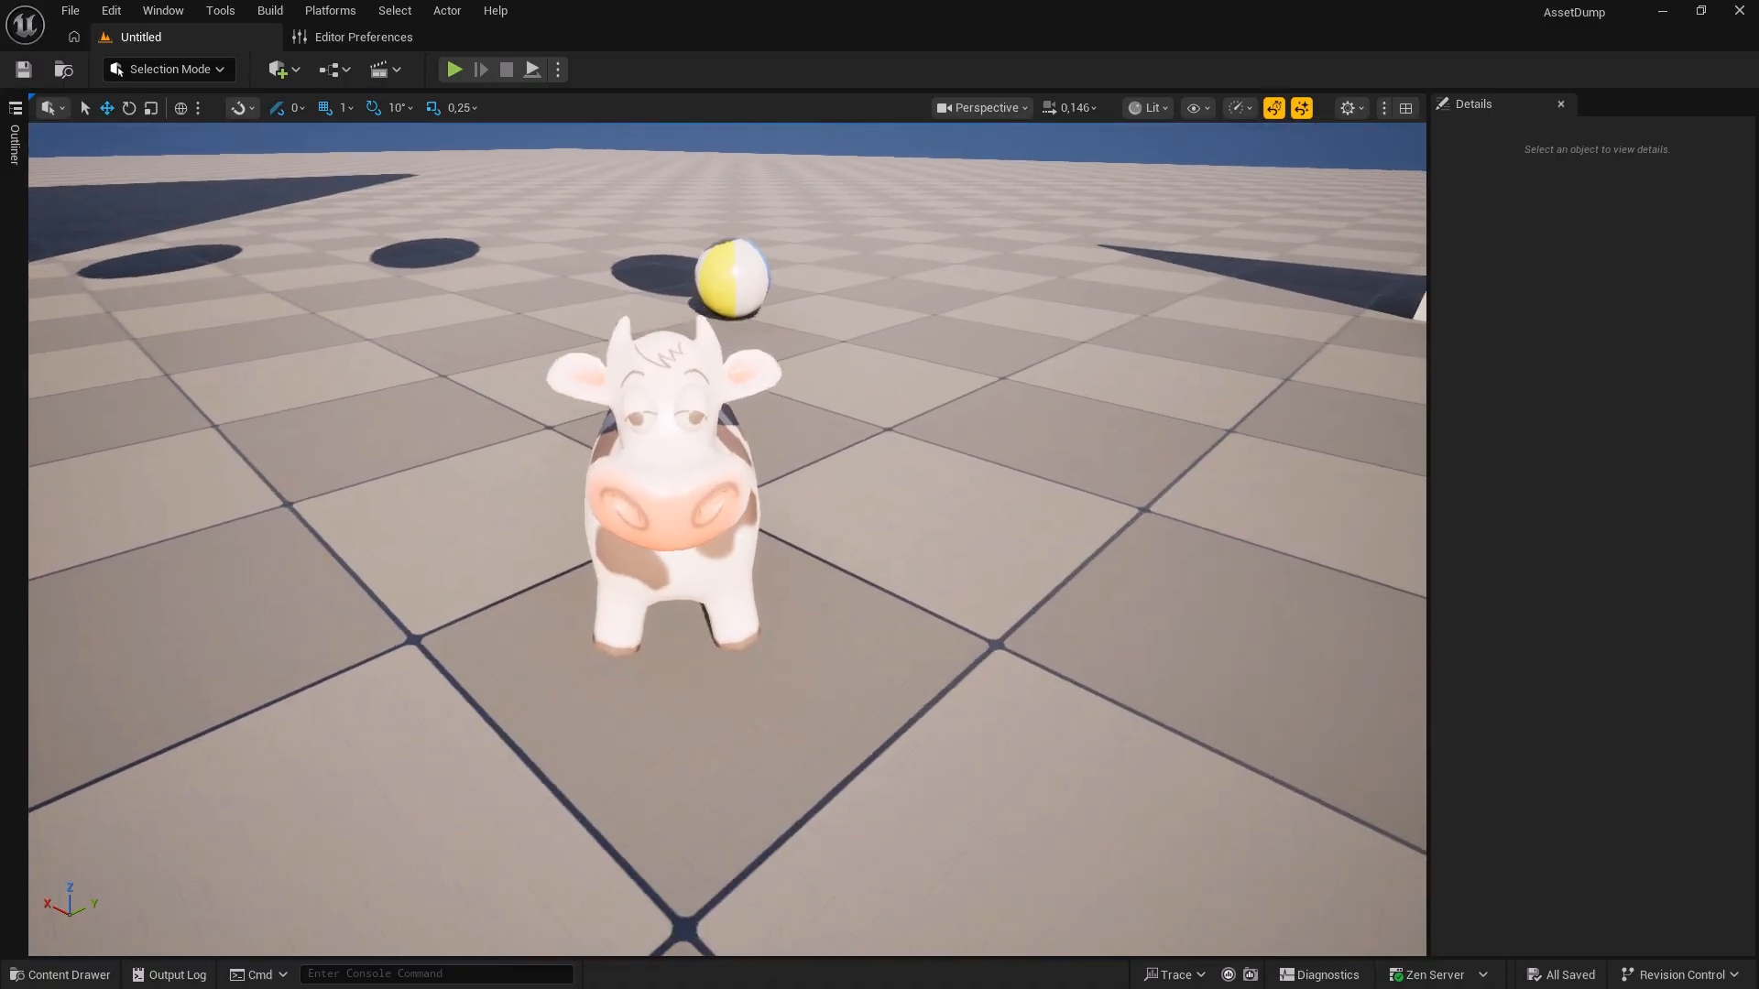
right_click_drag(840, 608, 1247, 632)
key("a")
key("s")
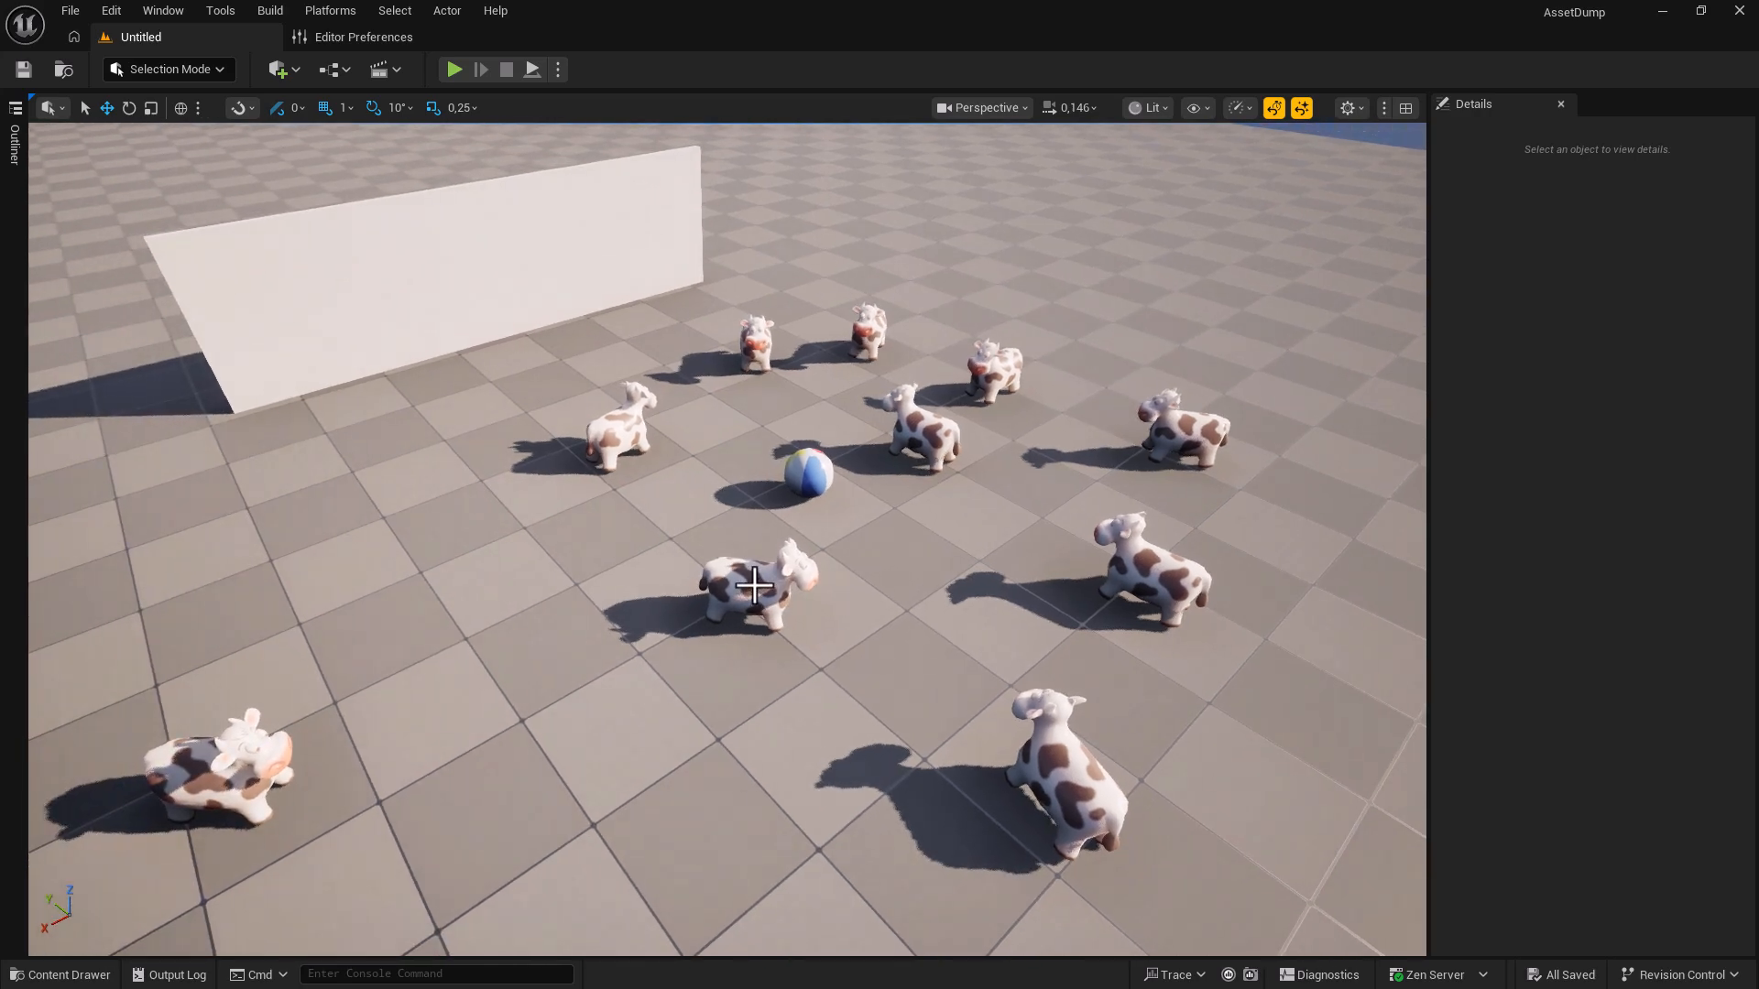
key("shift+e")
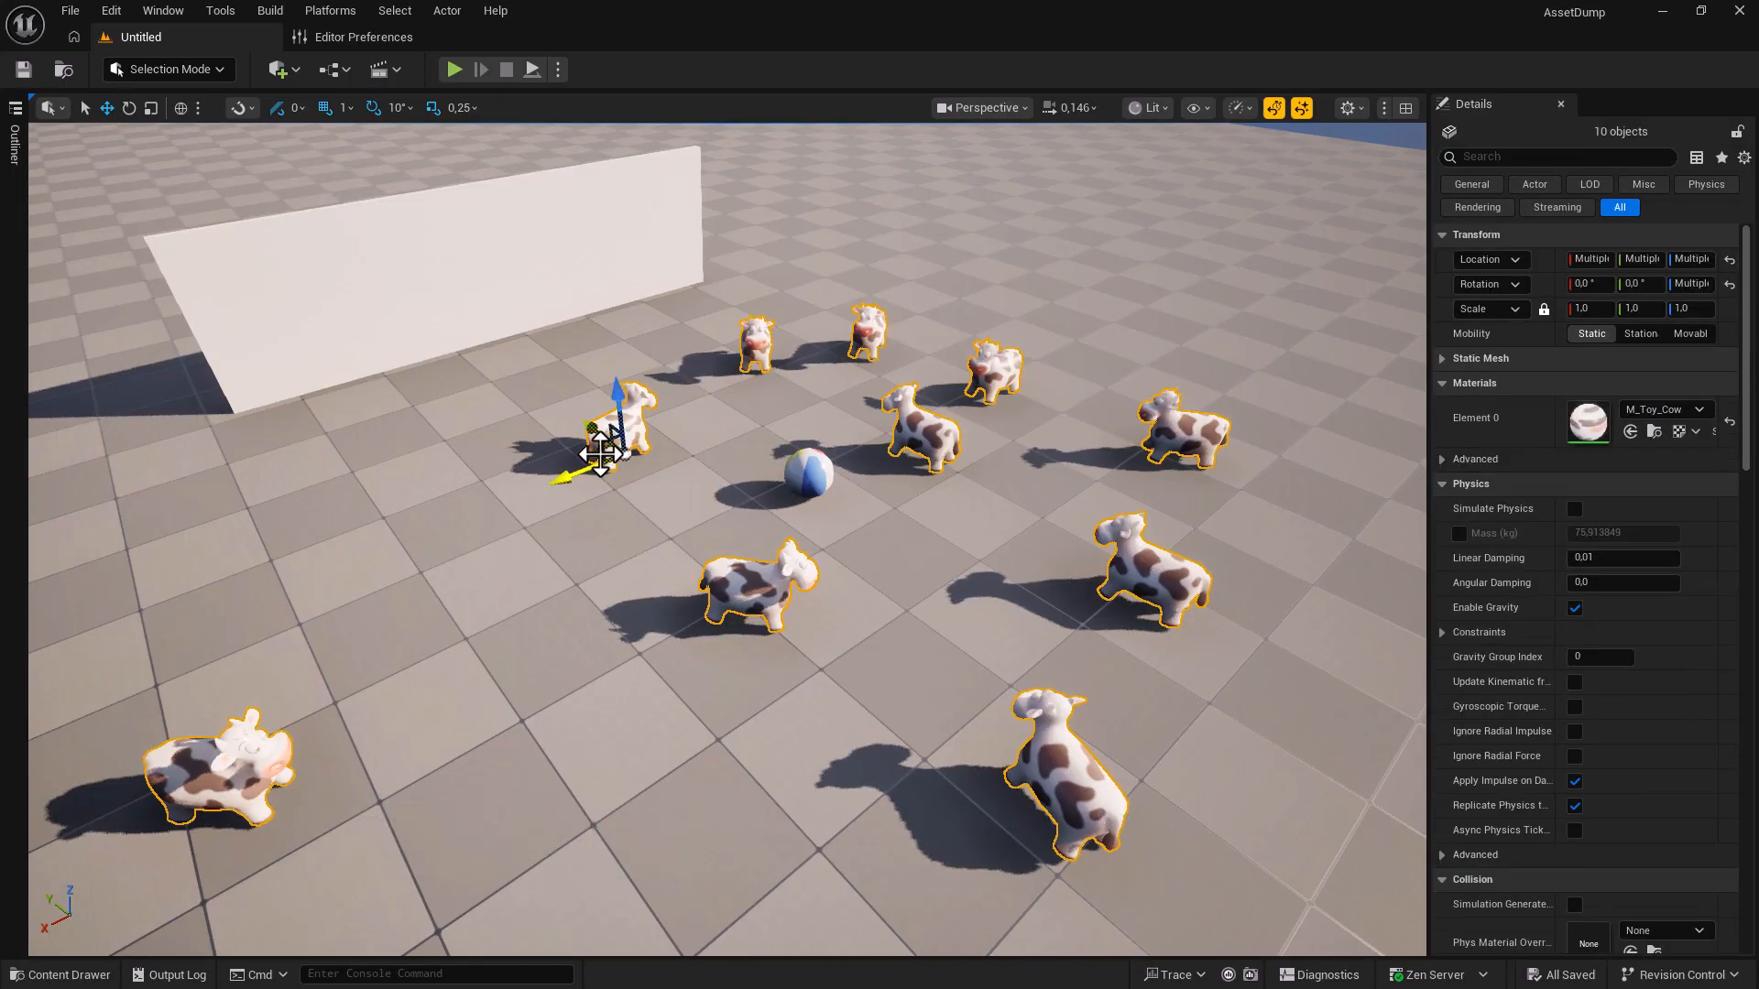
mouse_move(609, 462)
left_mouse_down()
mouse_move(696, 460)
mouse_move(611, 442)
left_mouse_up()
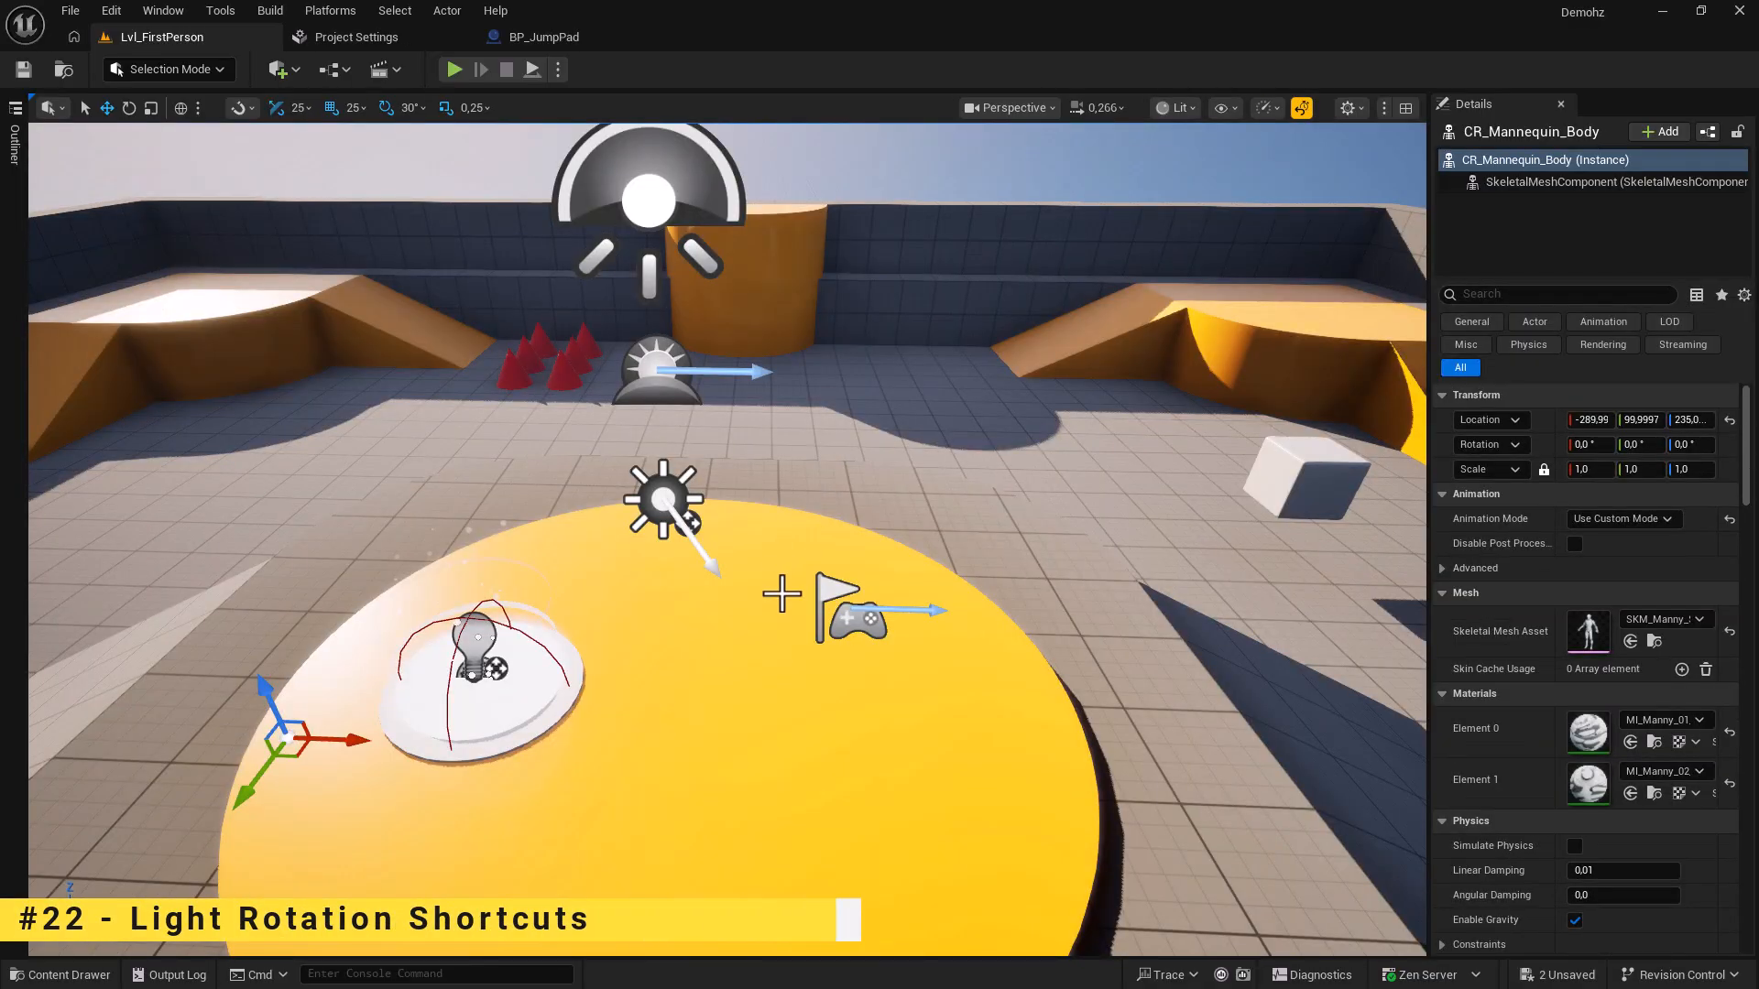
Sweep the sun from daylight through red dusk to night with Ctrl+L, then turn off realtime viewport updates.
left_click(769, 601)
key("ctrl+l")
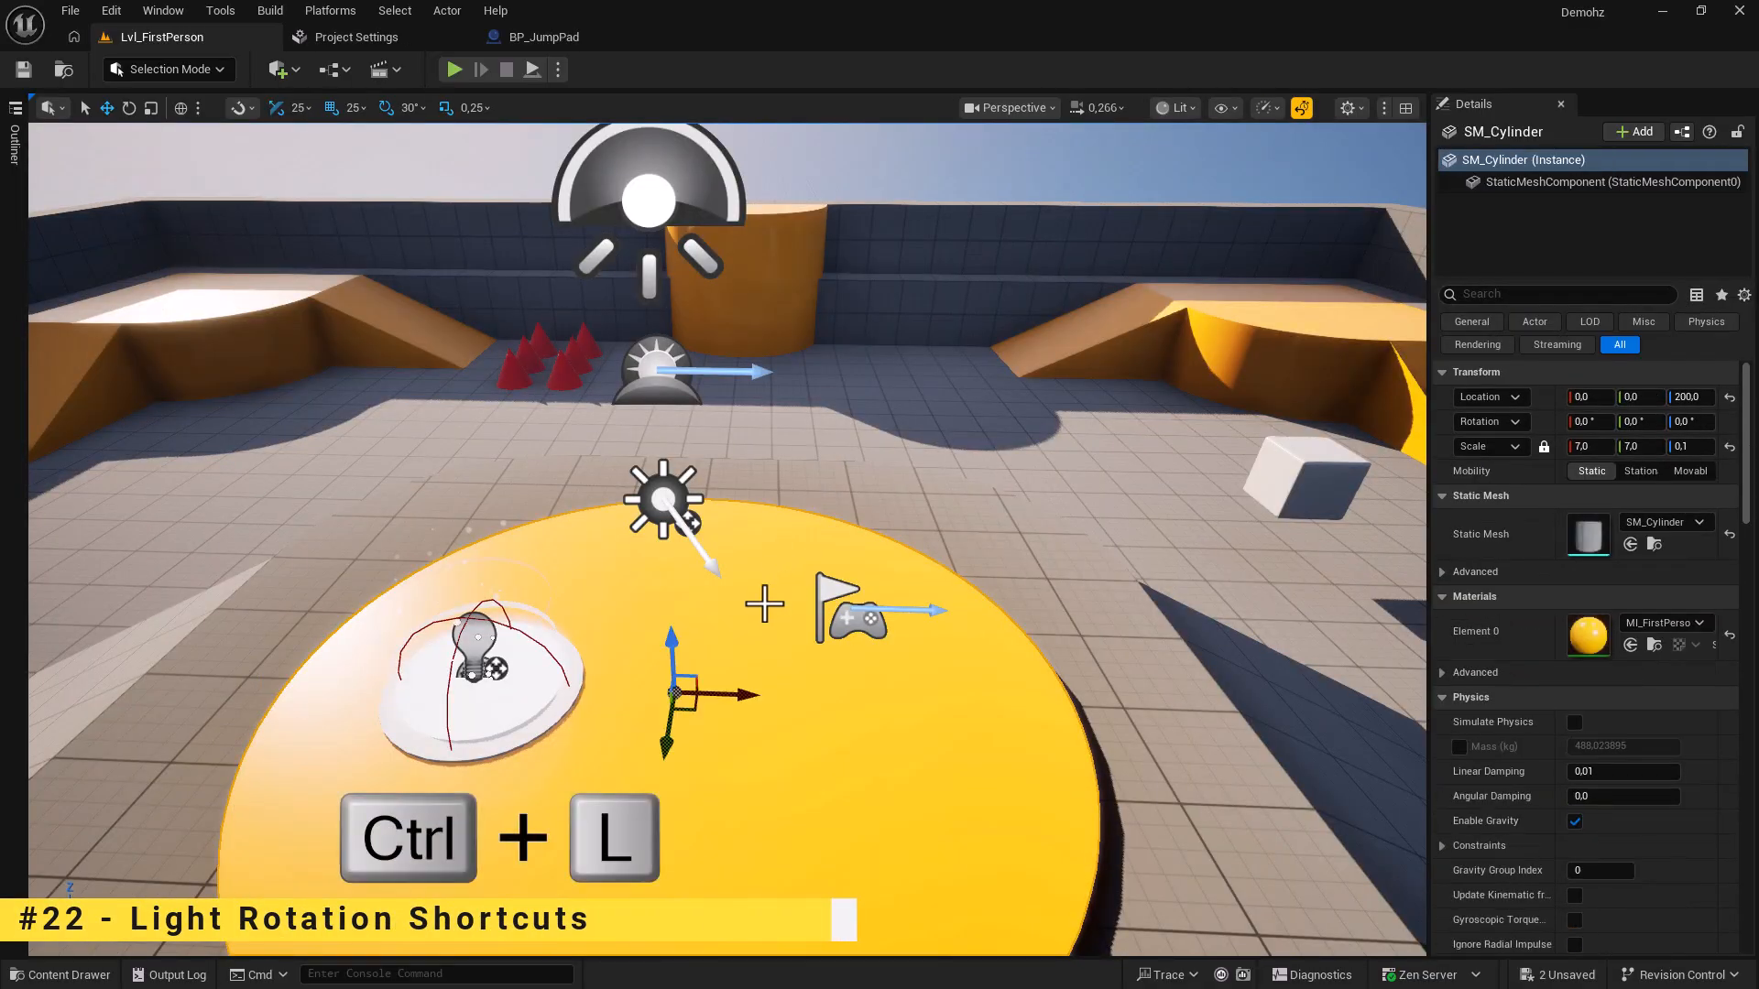
key("ctrl+l")
key("ctrl+l")
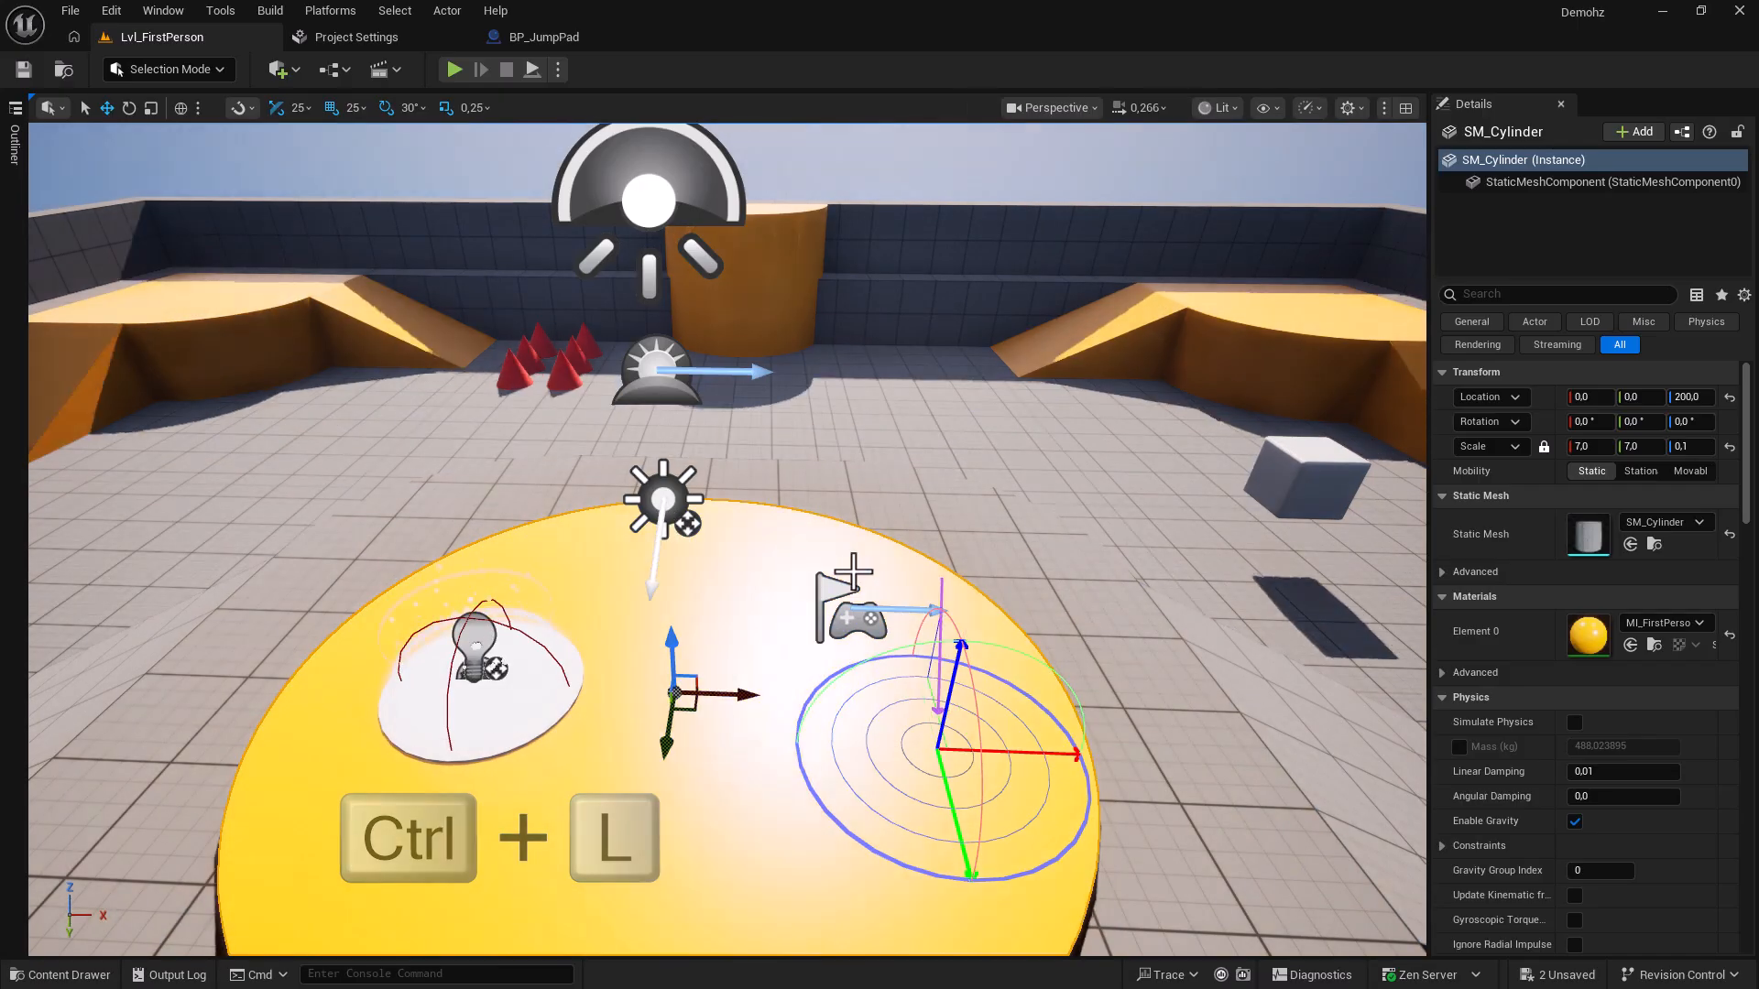
key("ctrl+l")
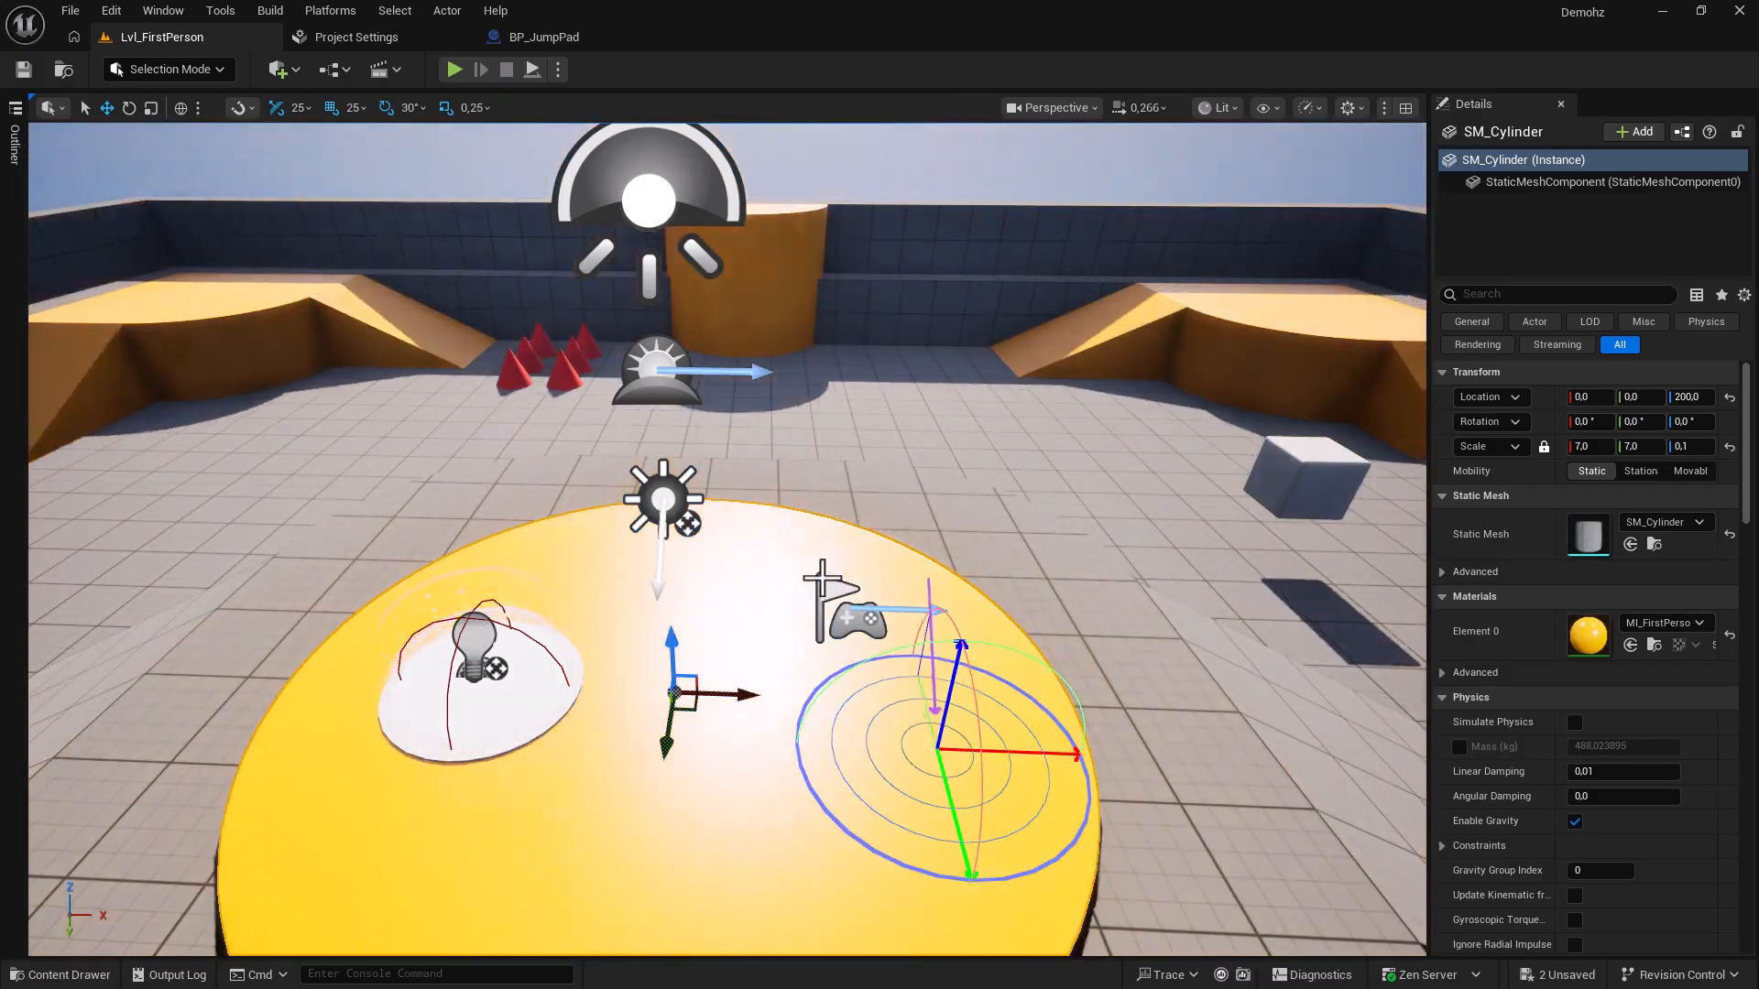
key("ctrl+l")
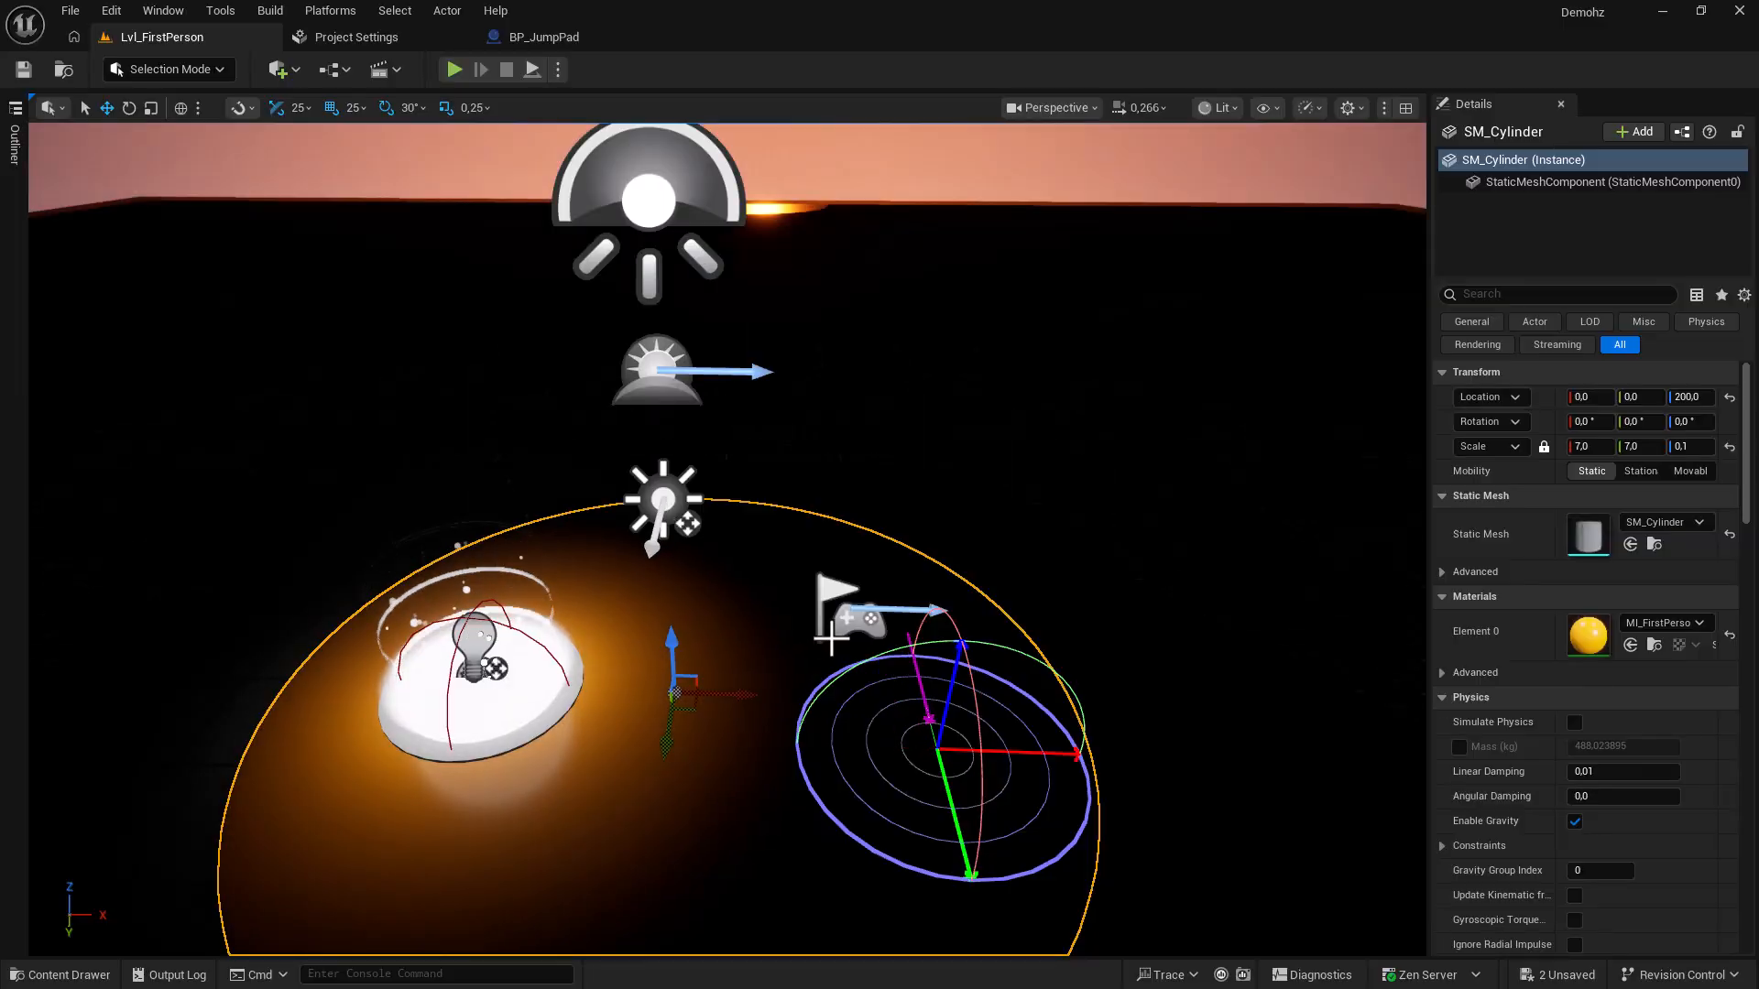
key("ctrl+r")
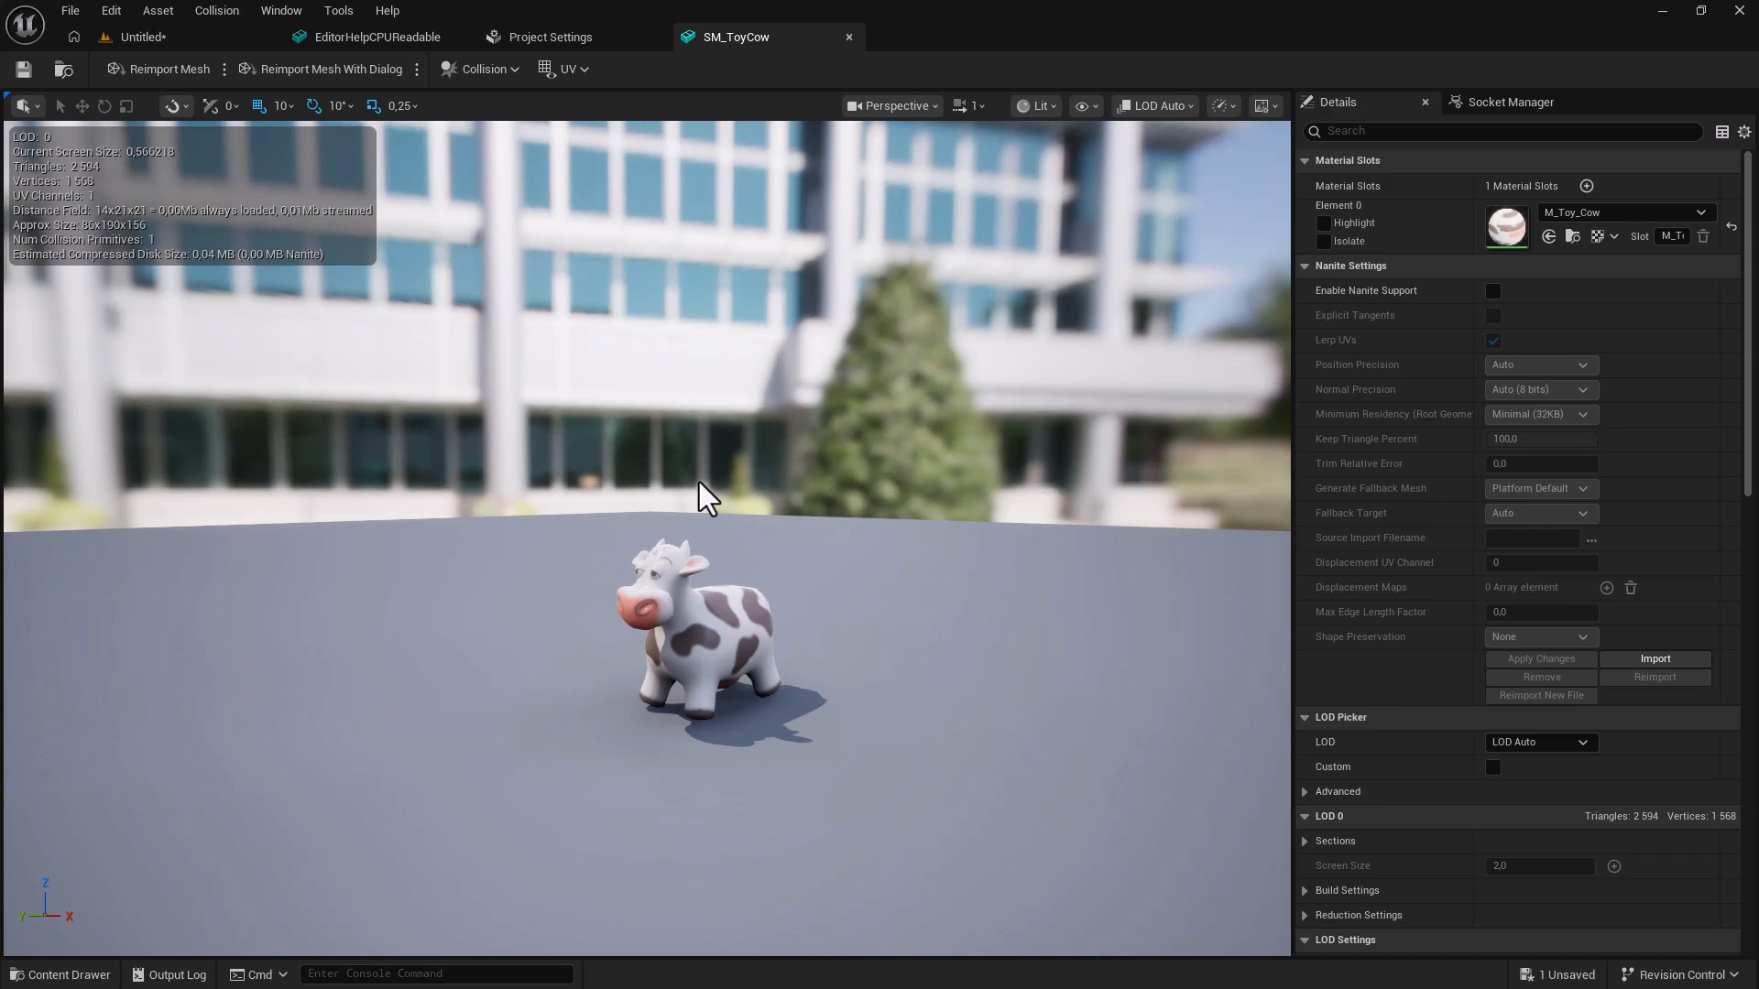
Swing the preview light around the toy cow and bullet shell material previews to change their shadows.
key("l")
left_click_drag(698, 482, 1026, 478)
left_click_drag(760, 467, 946, 664)
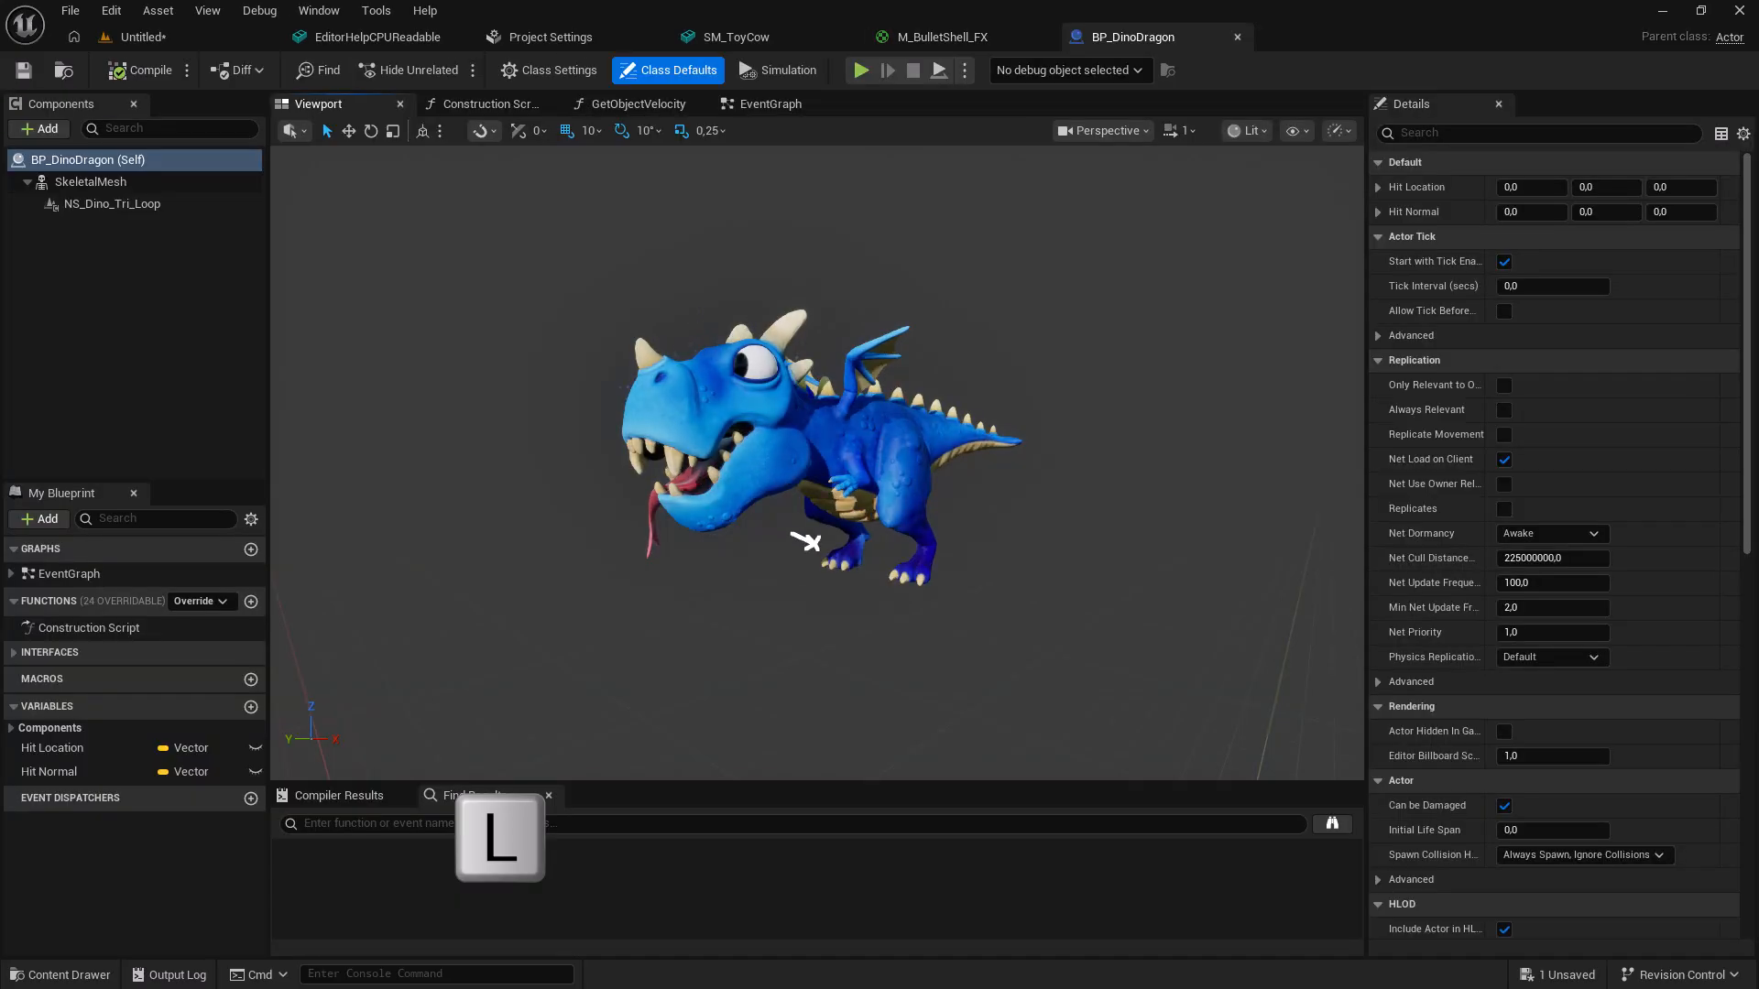
mouse_move(806, 540)
left_mouse_down()
mouse_move(1013, 558)
mouse_move(1052, 471)
mouse_move(1029, 400)
mouse_move(1118, 561)
mouse_move(1013, 601)
mouse_move(962, 513)
left_mouse_up()
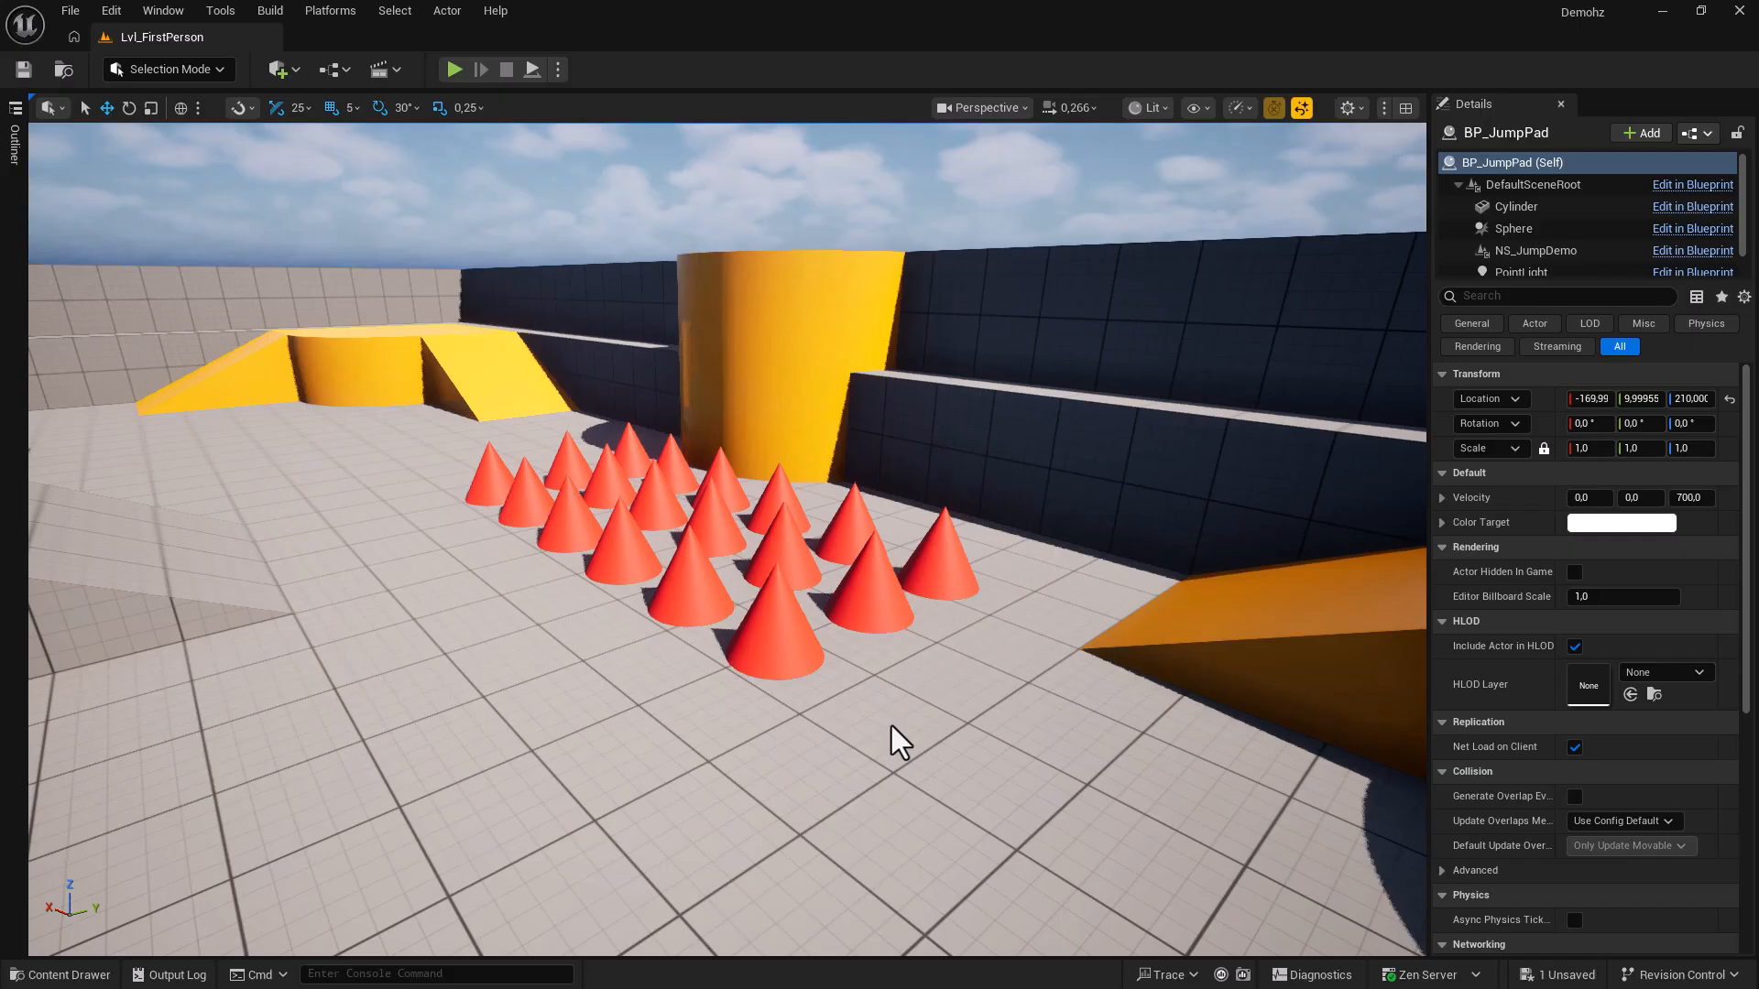
Save the wide cone-grid view as bookmark 1 and a framed close-up of Cone3 as bookmark 2.
right_click_drag(892, 725, 893, 717)
key("ctrl+1")
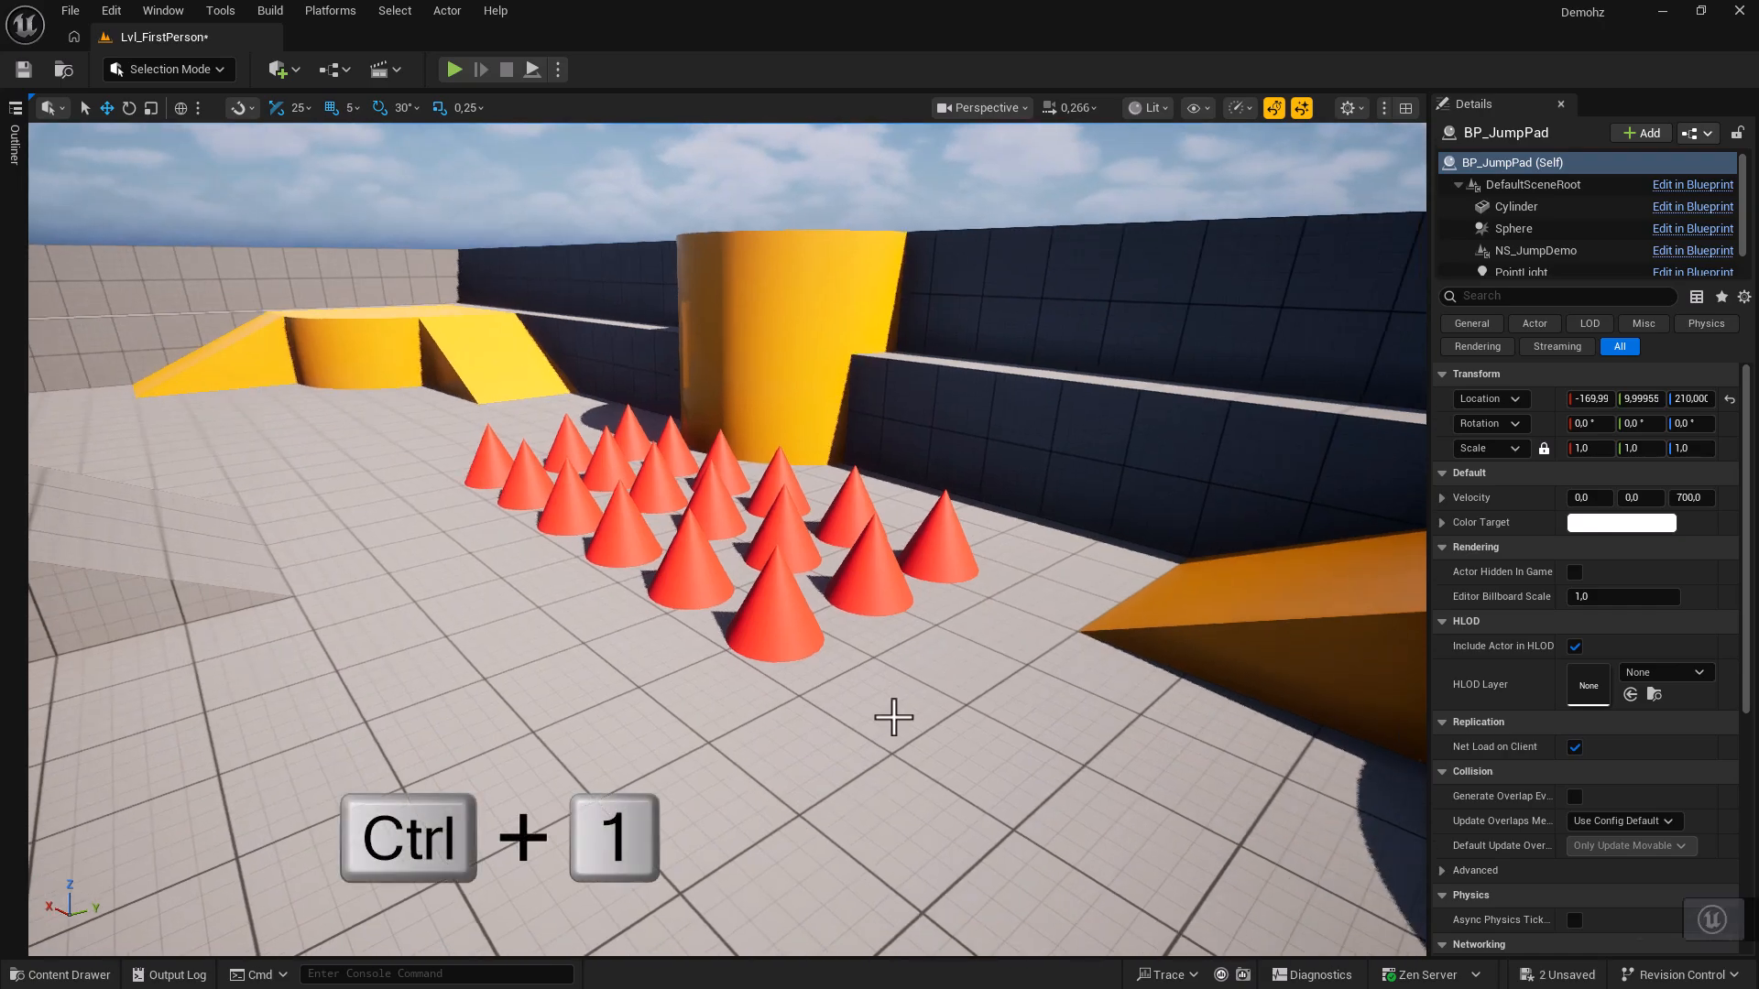
right_click_drag(903, 701, 861, 643)
right_click_drag(906, 745, 907, 745)
left_click(639, 653)
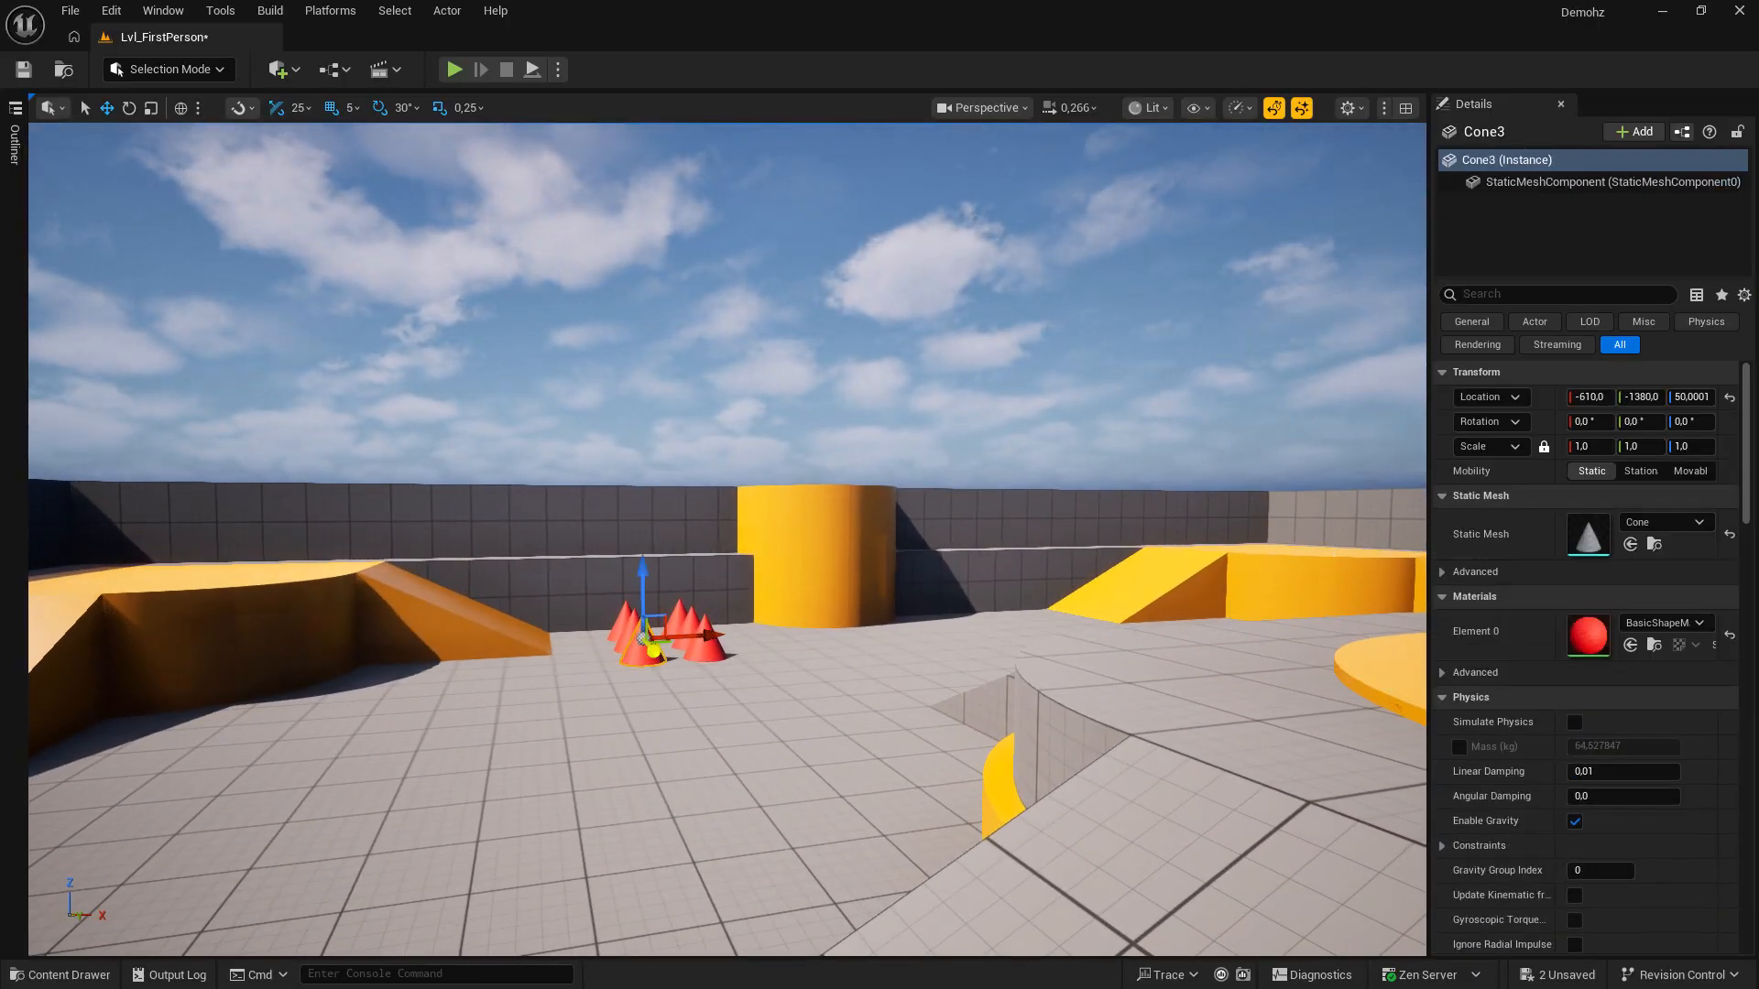
key("f")
right_click_drag(639, 658, 732, 667)
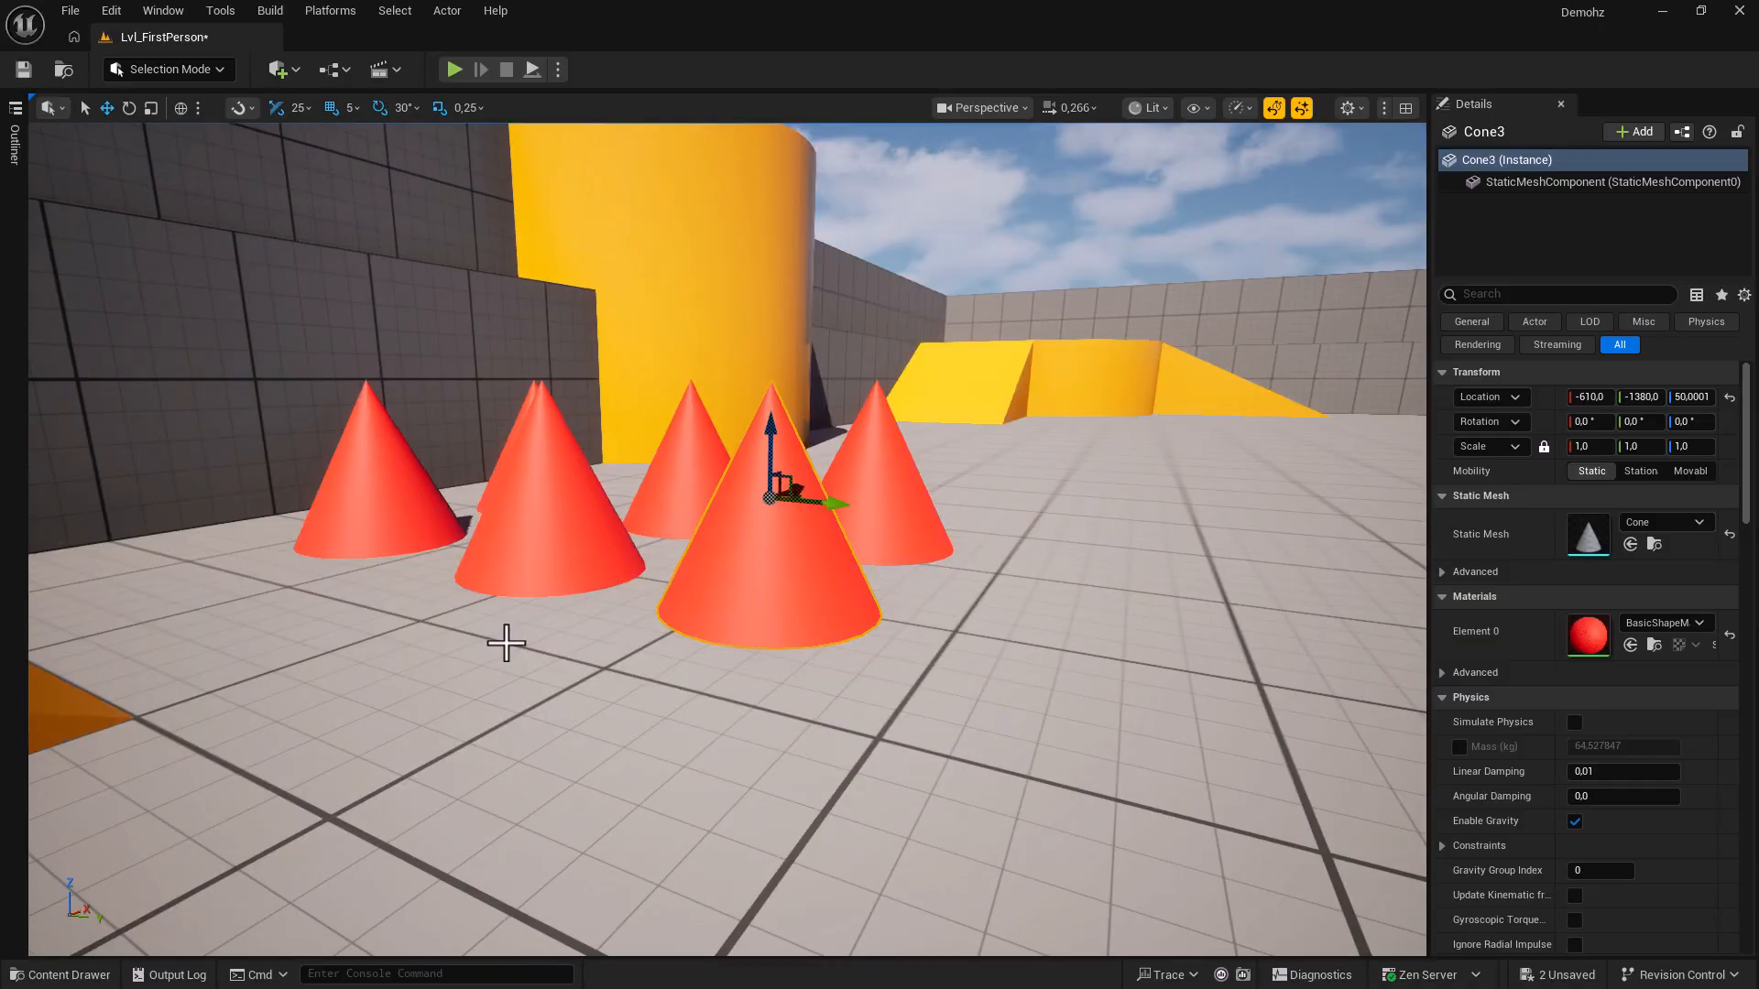
key("ctrl+2")
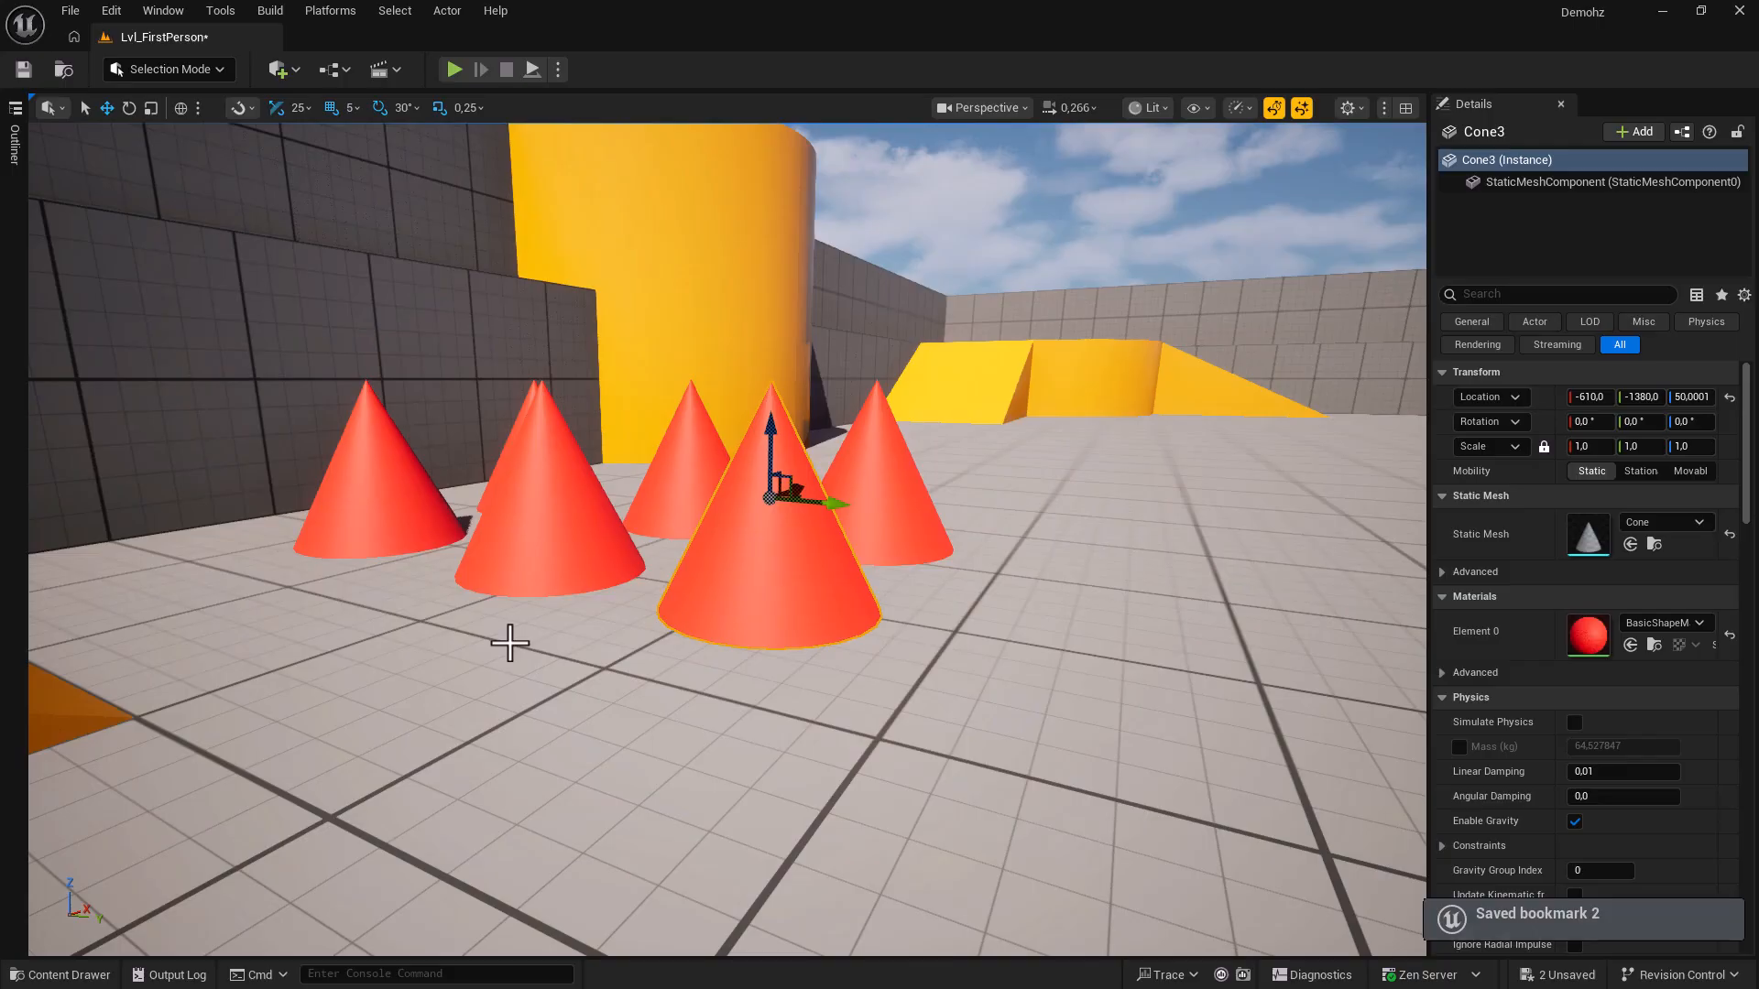
Switch between camera bookmarks 1 and 2, ending on the wide cone-grid view.
key("1")
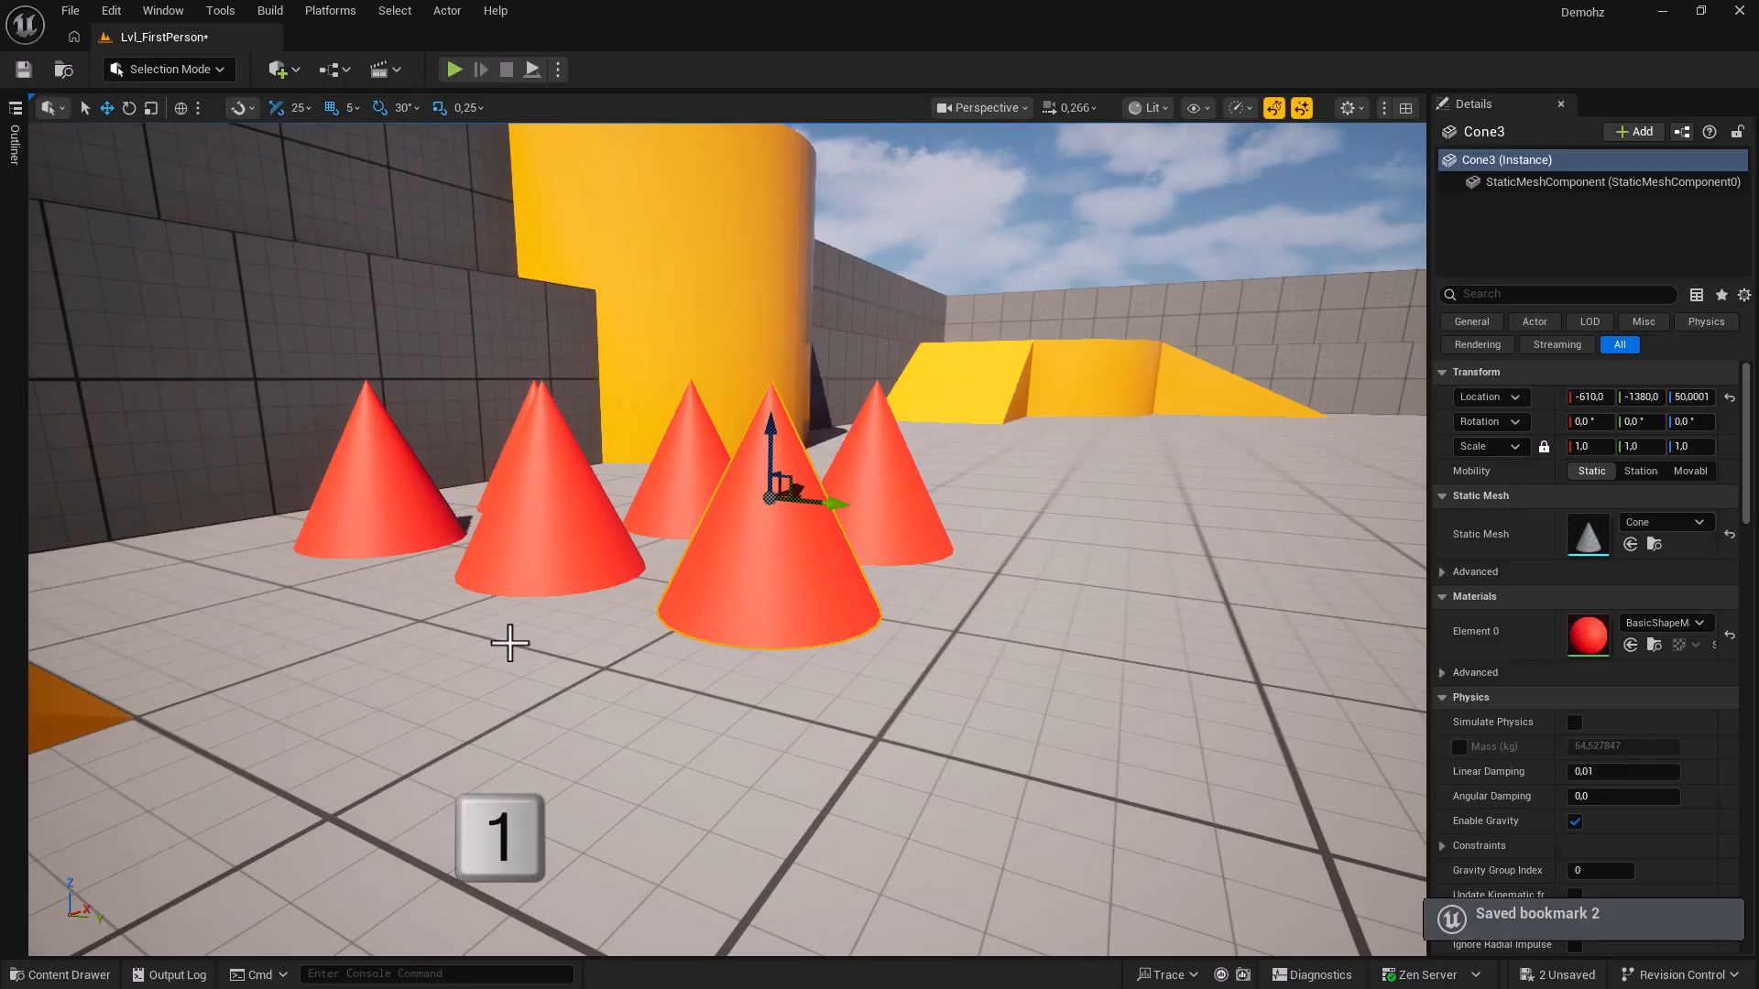
key("1")
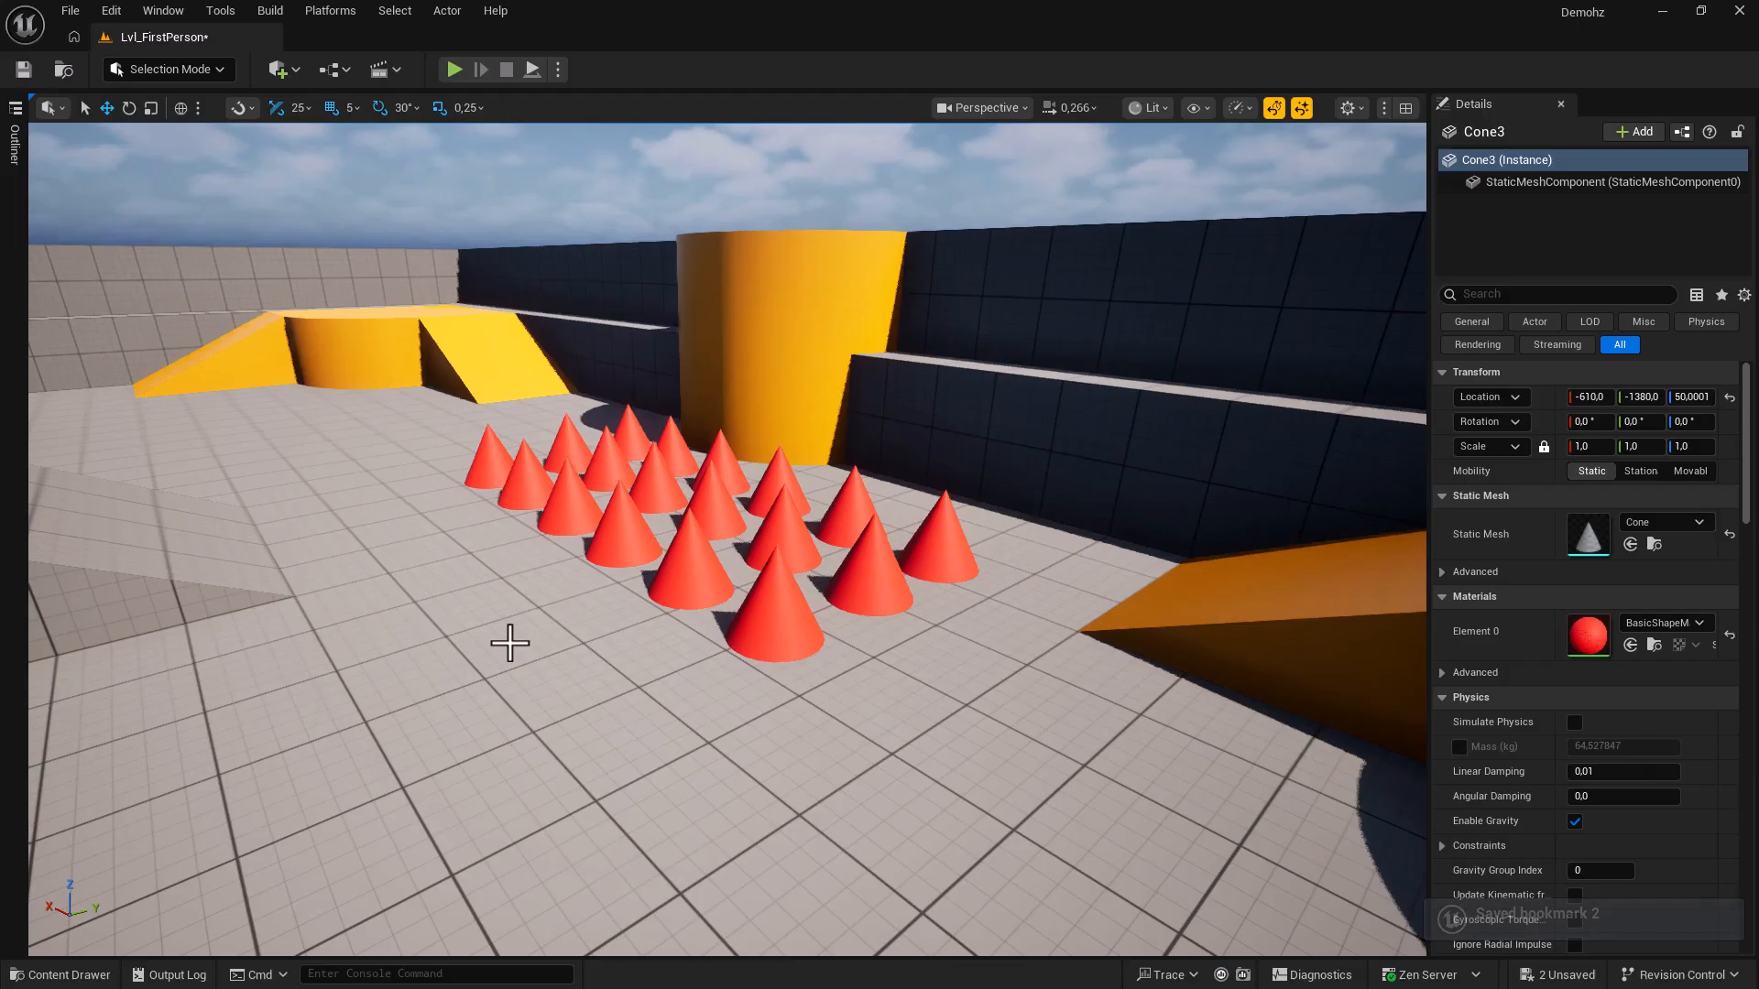
key("1")
key("2")
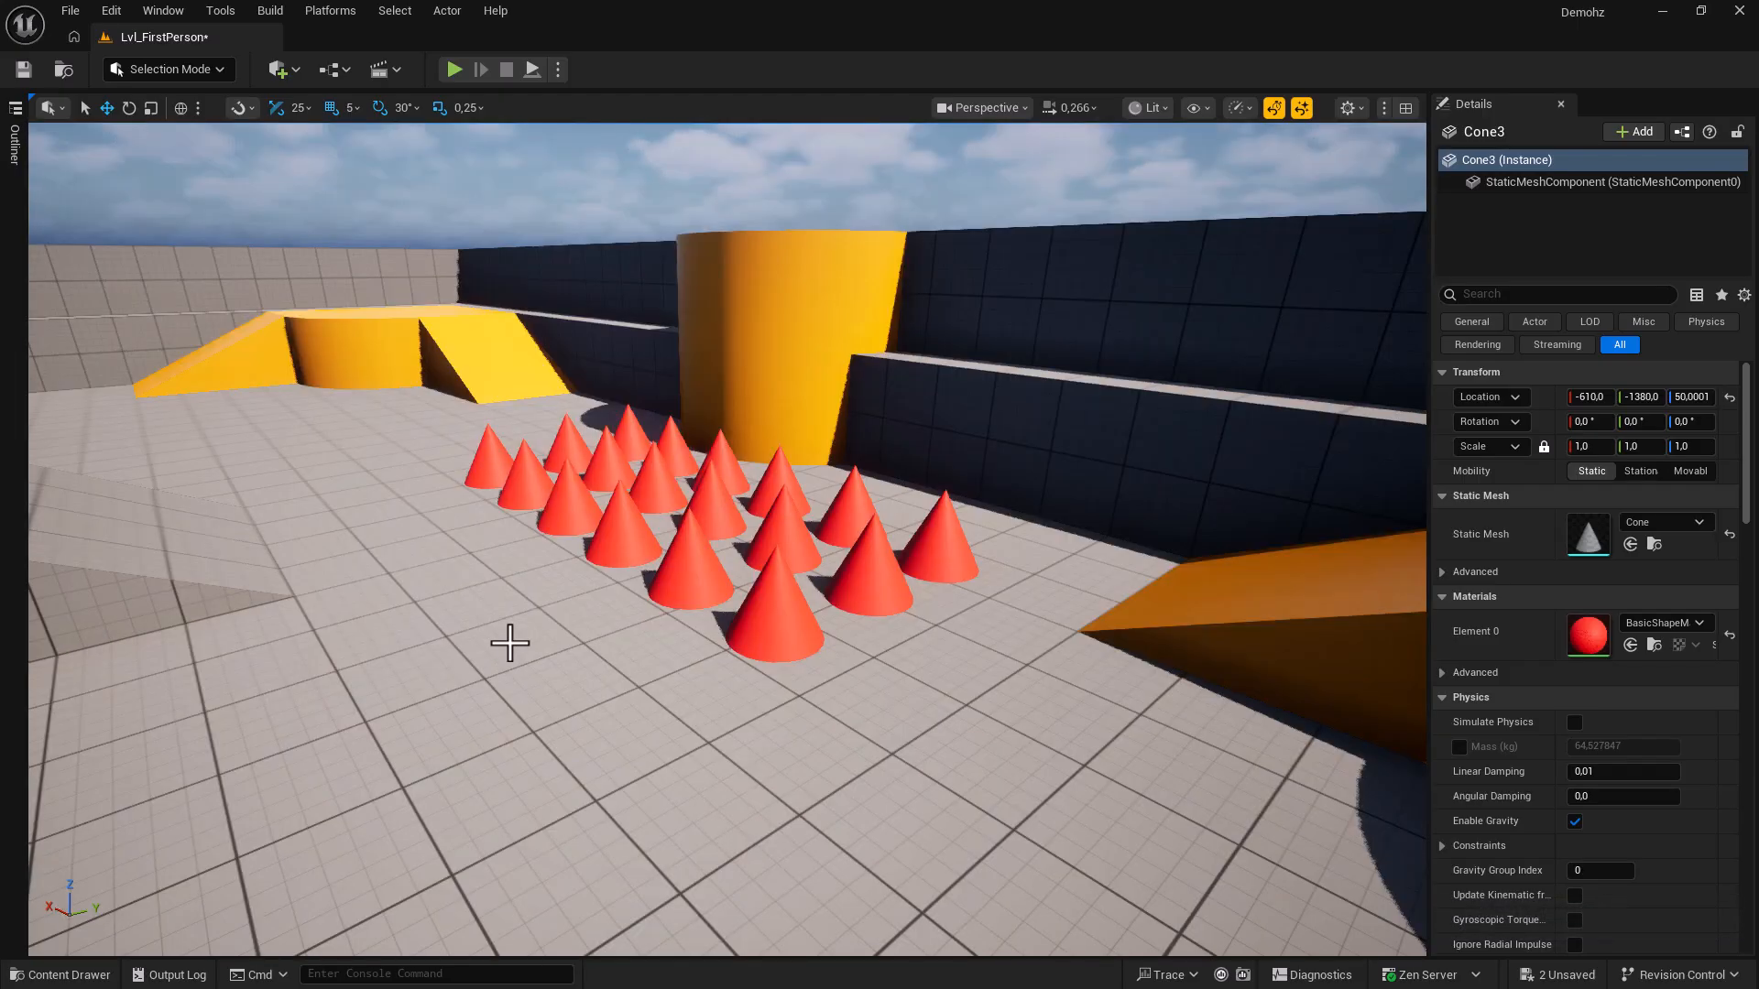
key("1")
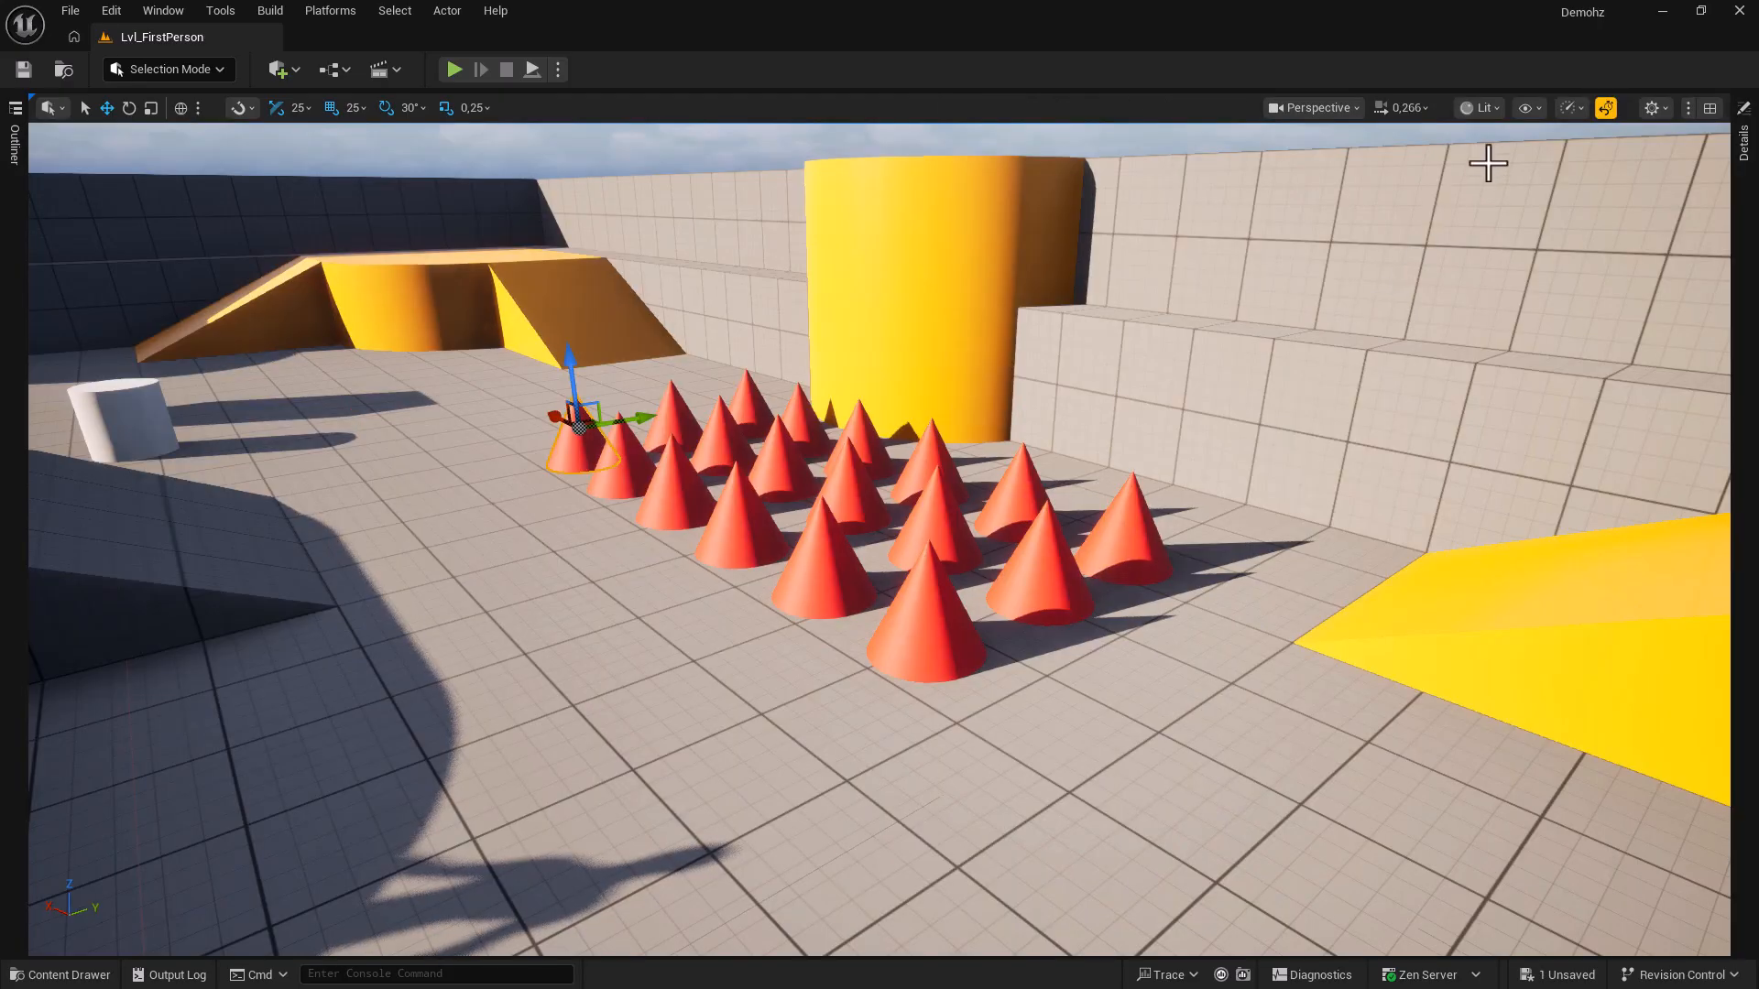
Jump the viewport to Bookmark 2 from the Perspective menu's Bookmarks list.
left_click(1334, 114)
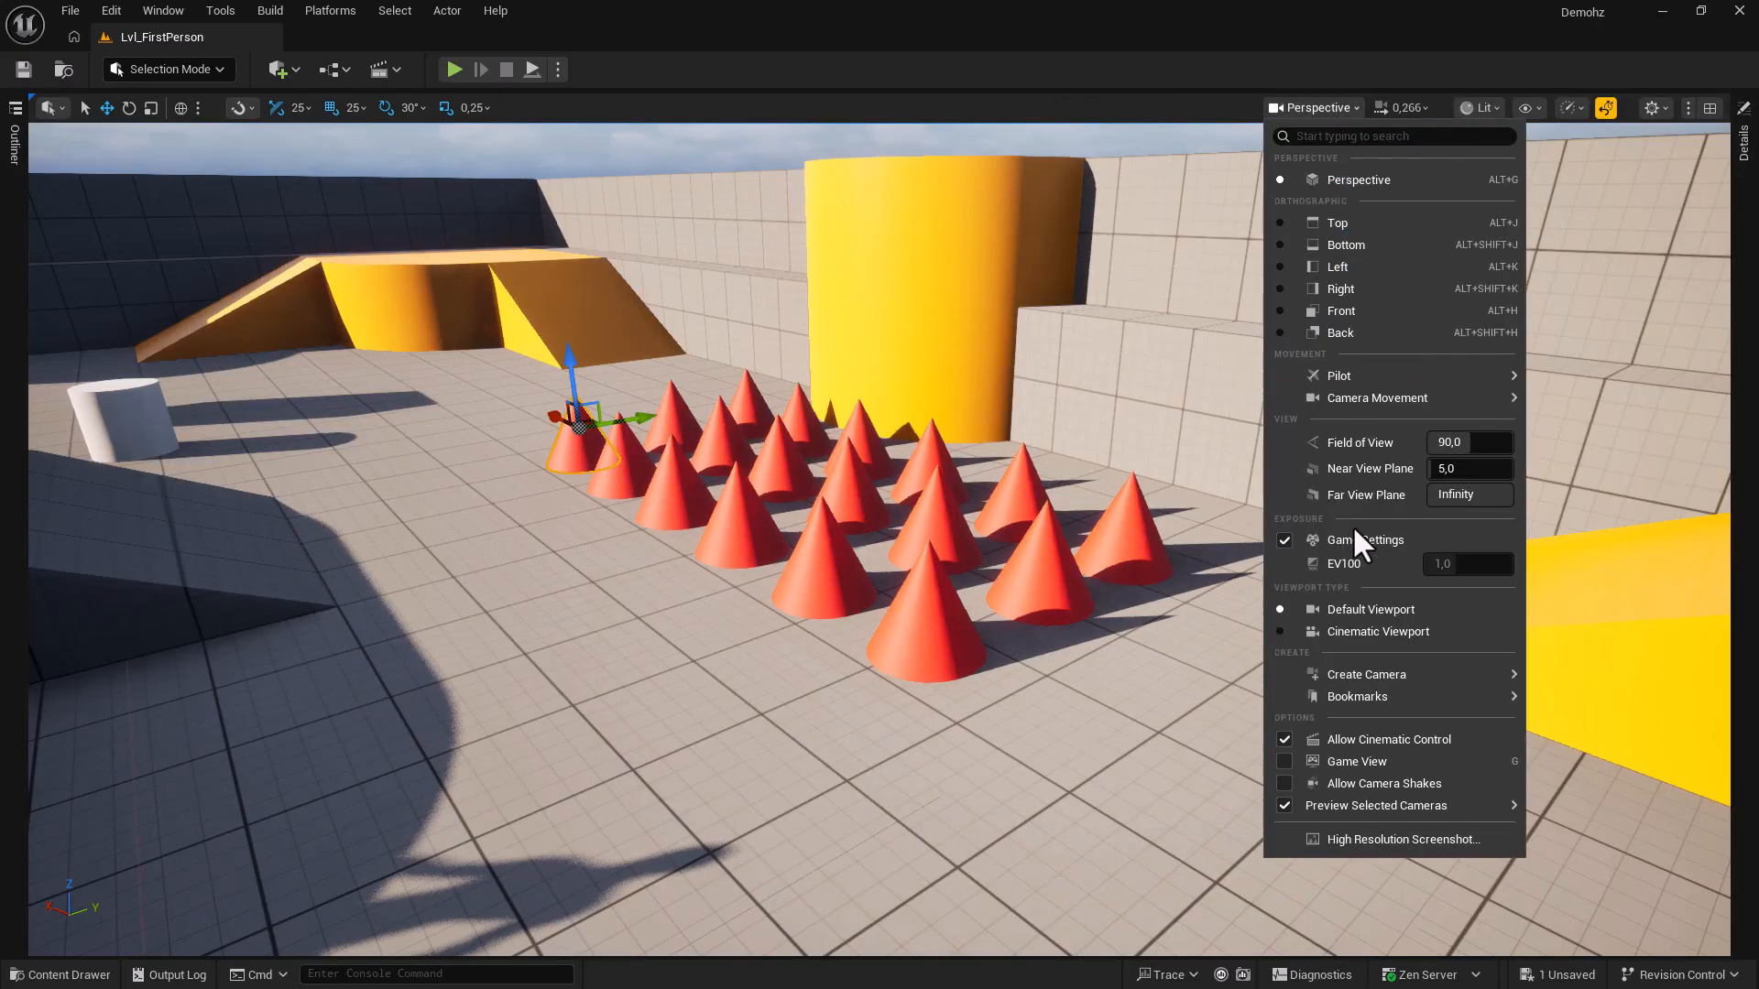
mouse_move(1360, 698)
mouse_move(1581, 727)
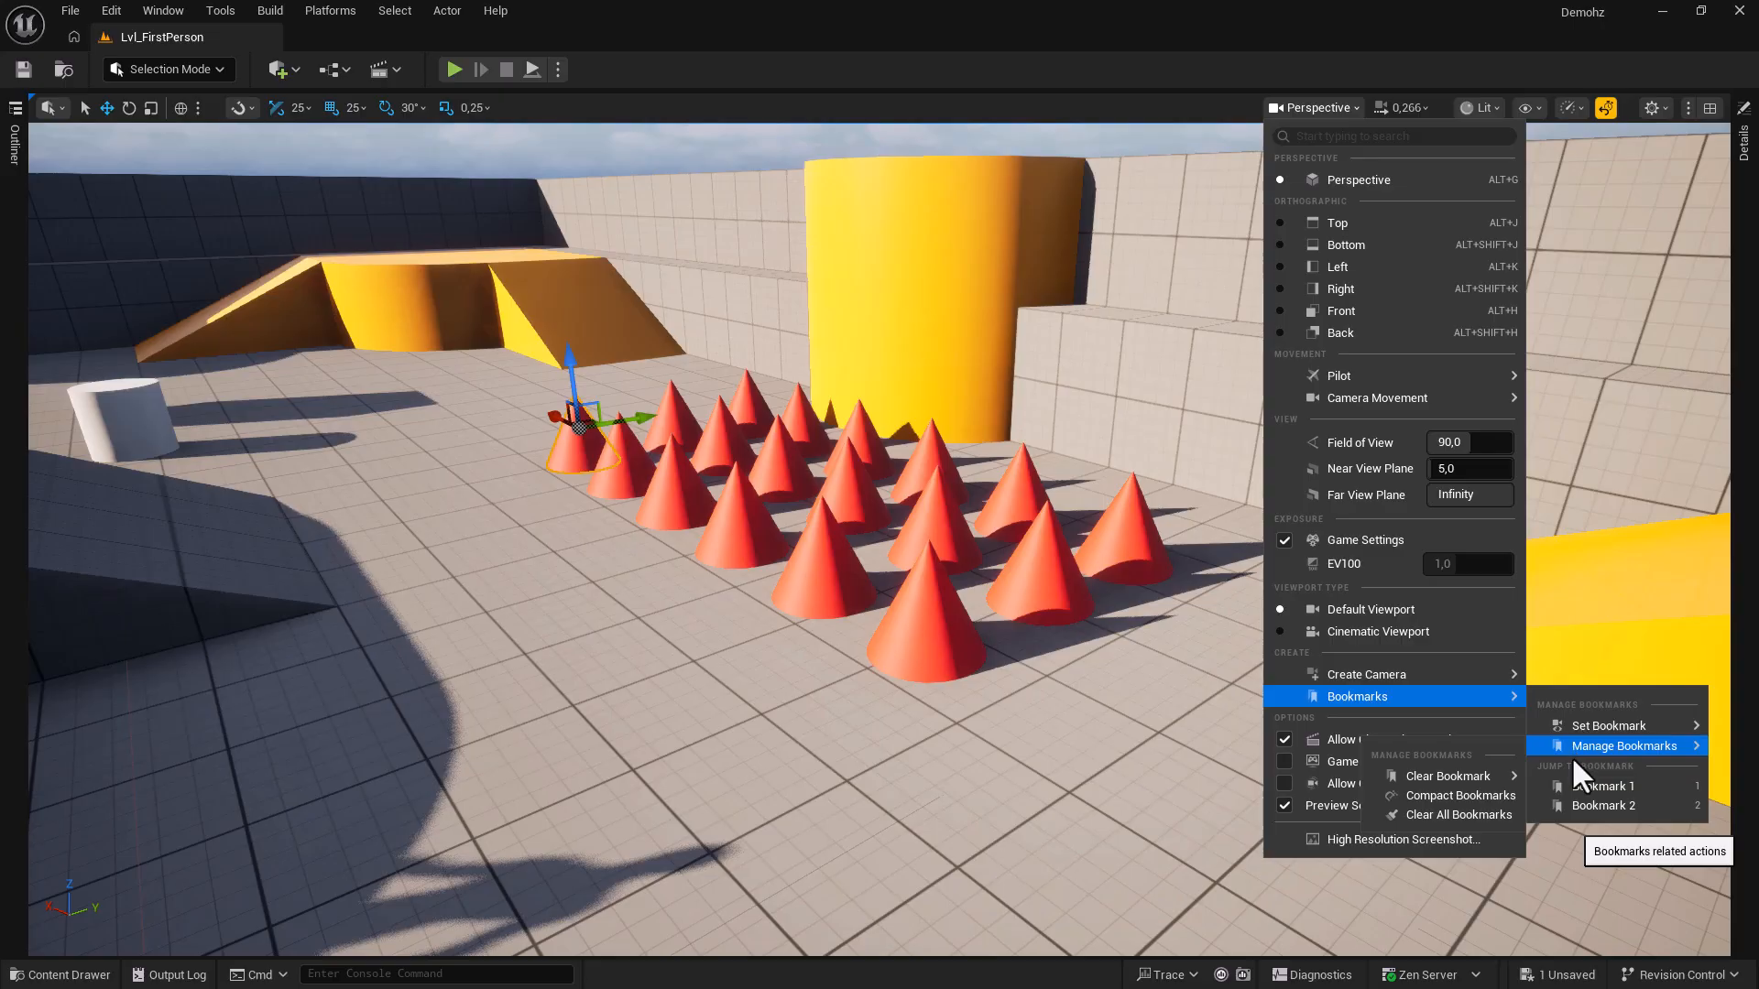
left_click(1581, 810)
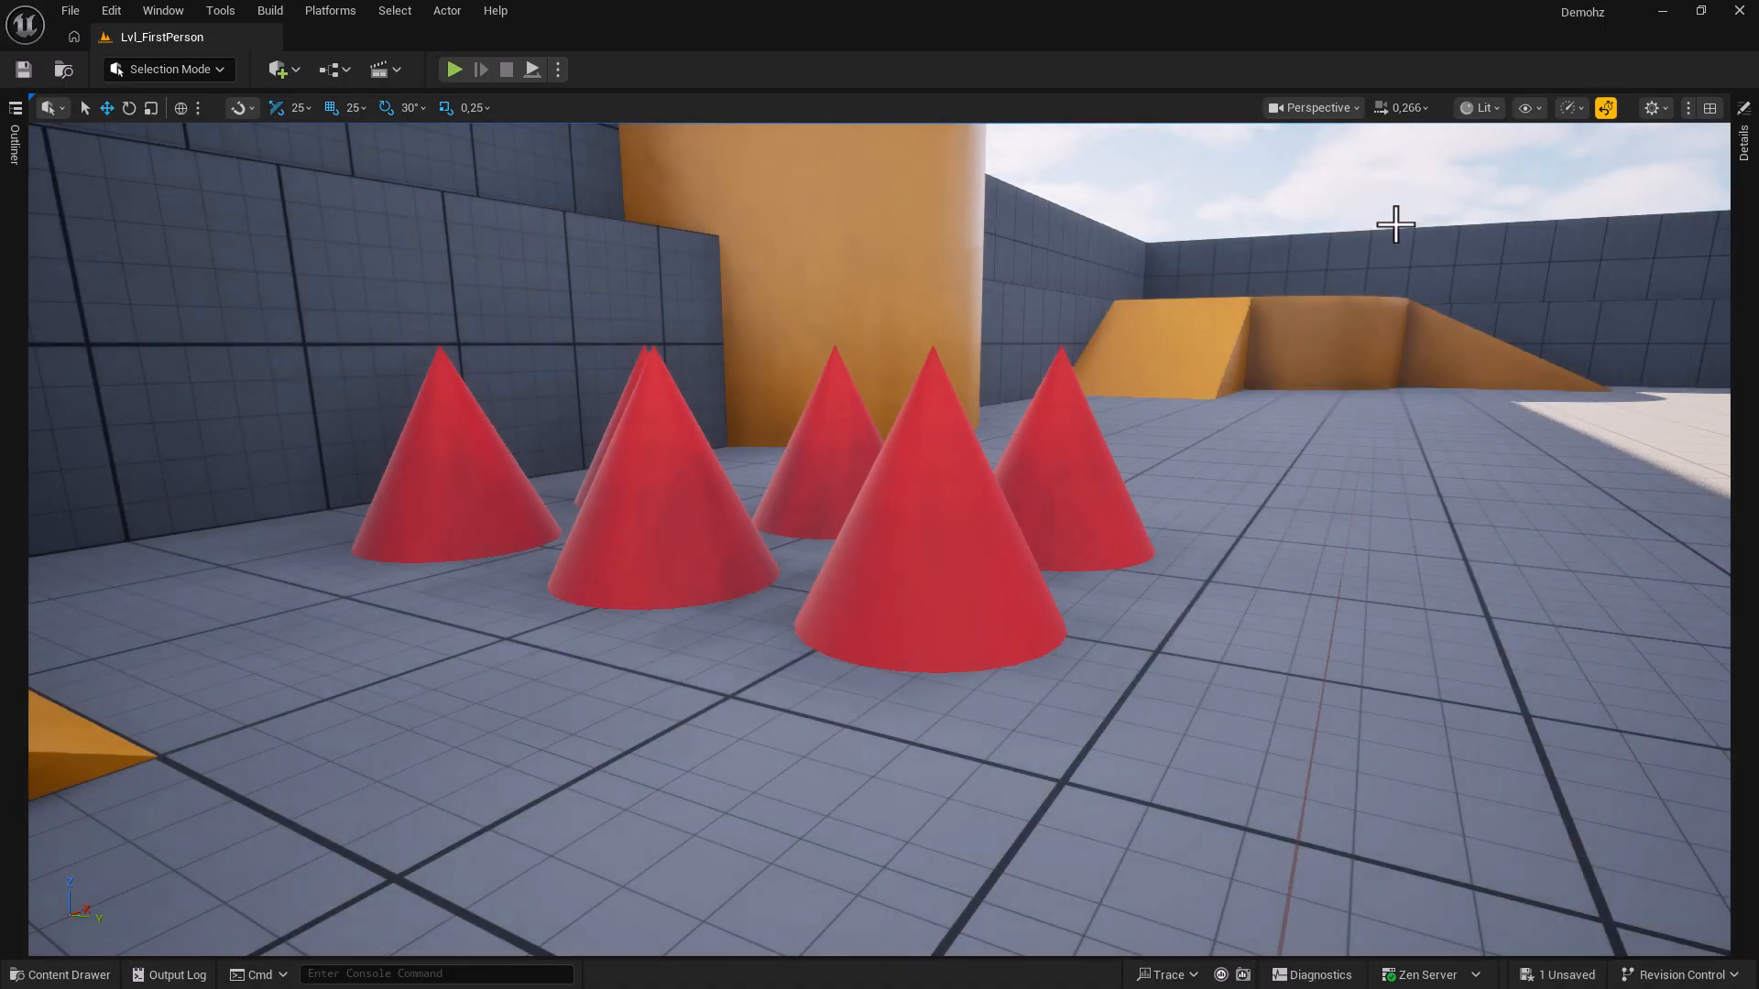
Browse the Manage Bookmarks options, then turn the camera right and down.
left_click(1316, 112)
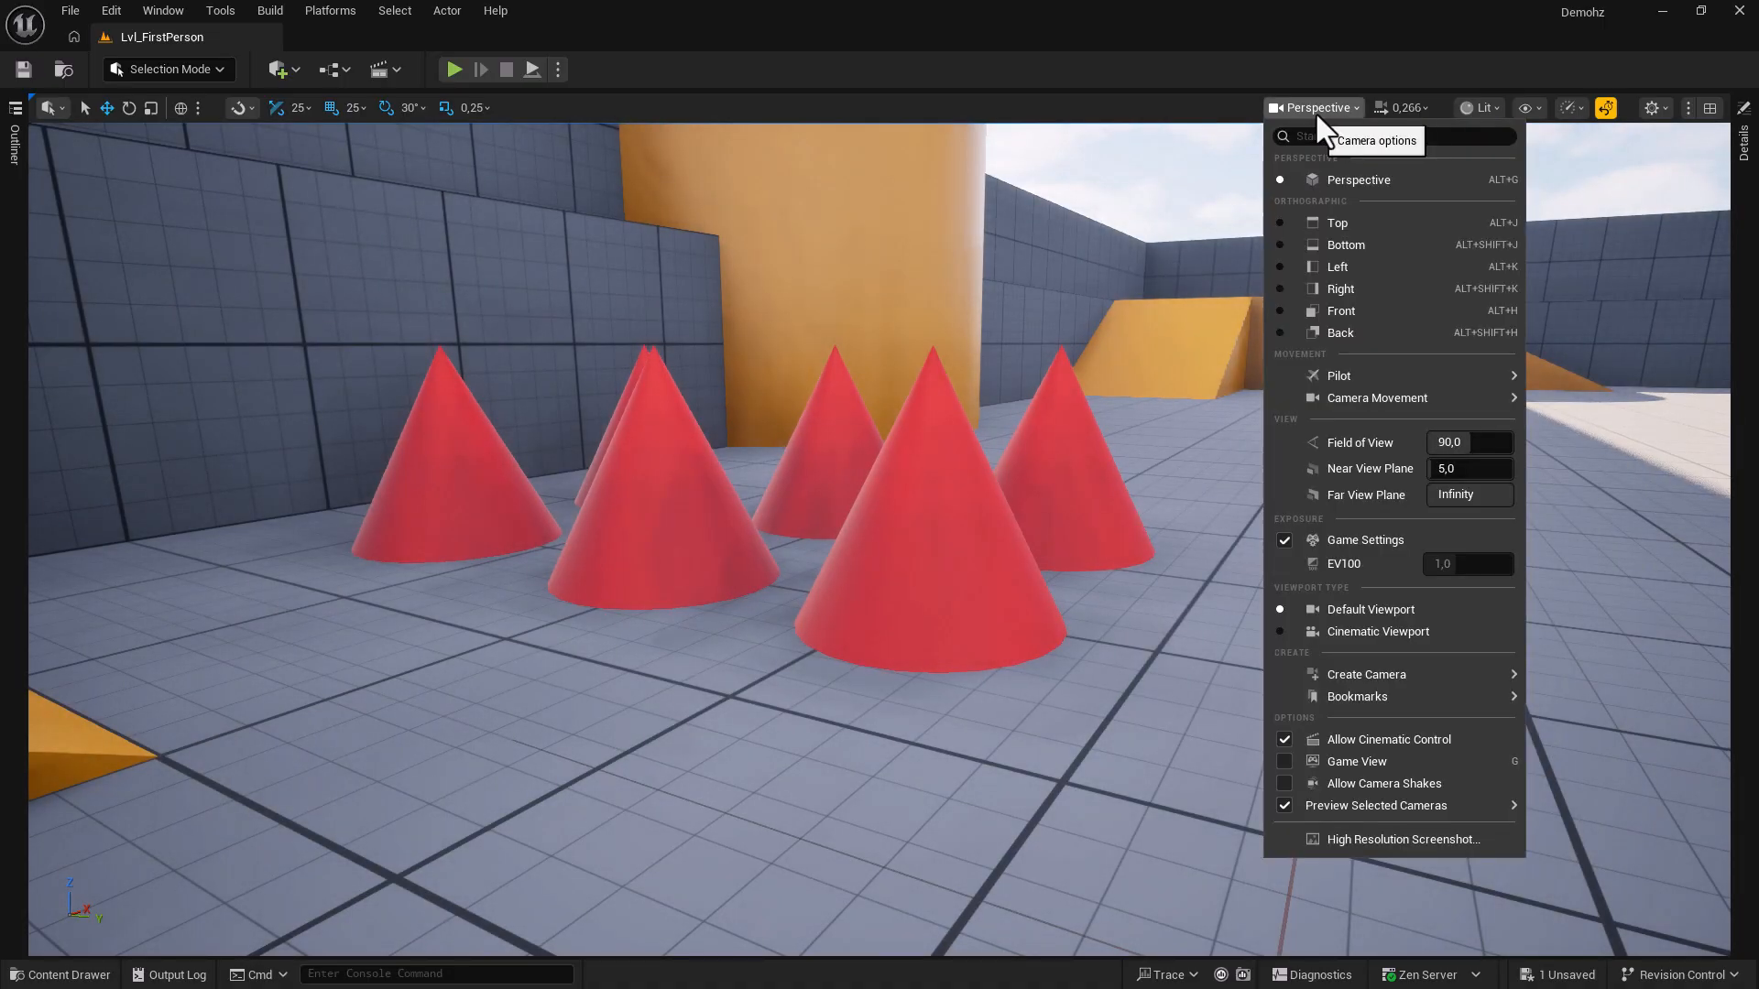
mouse_move(1578, 742)
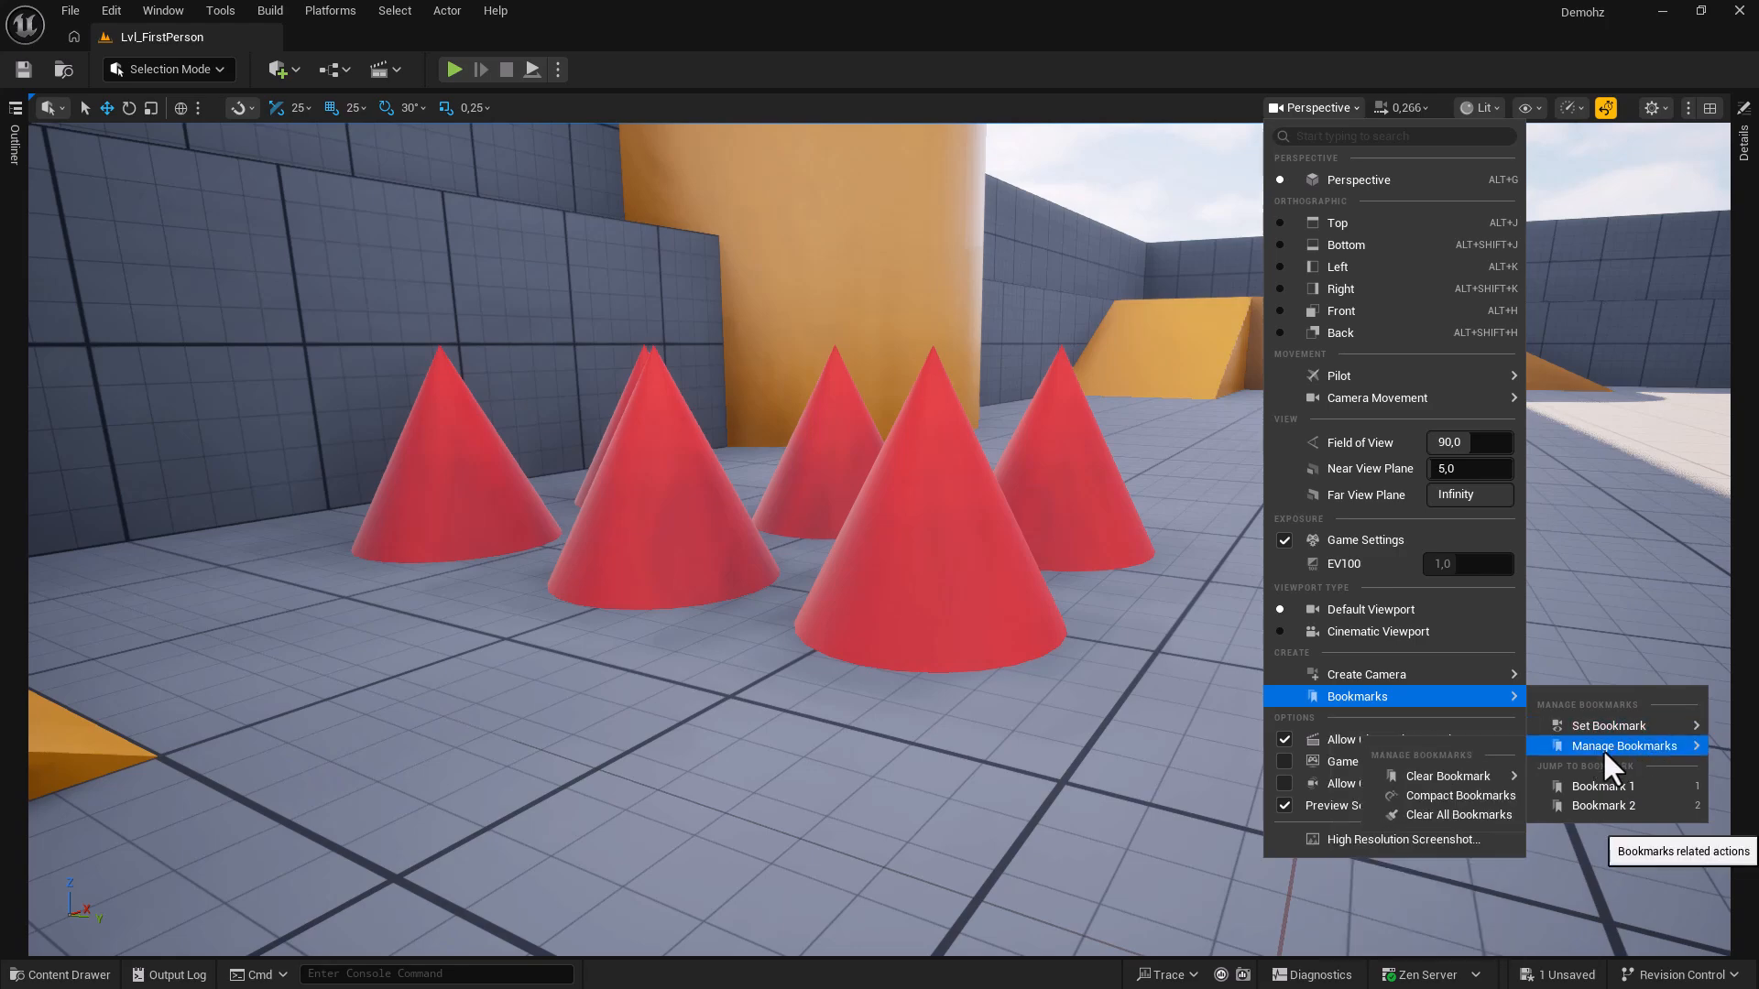
mouse_move(1471, 771)
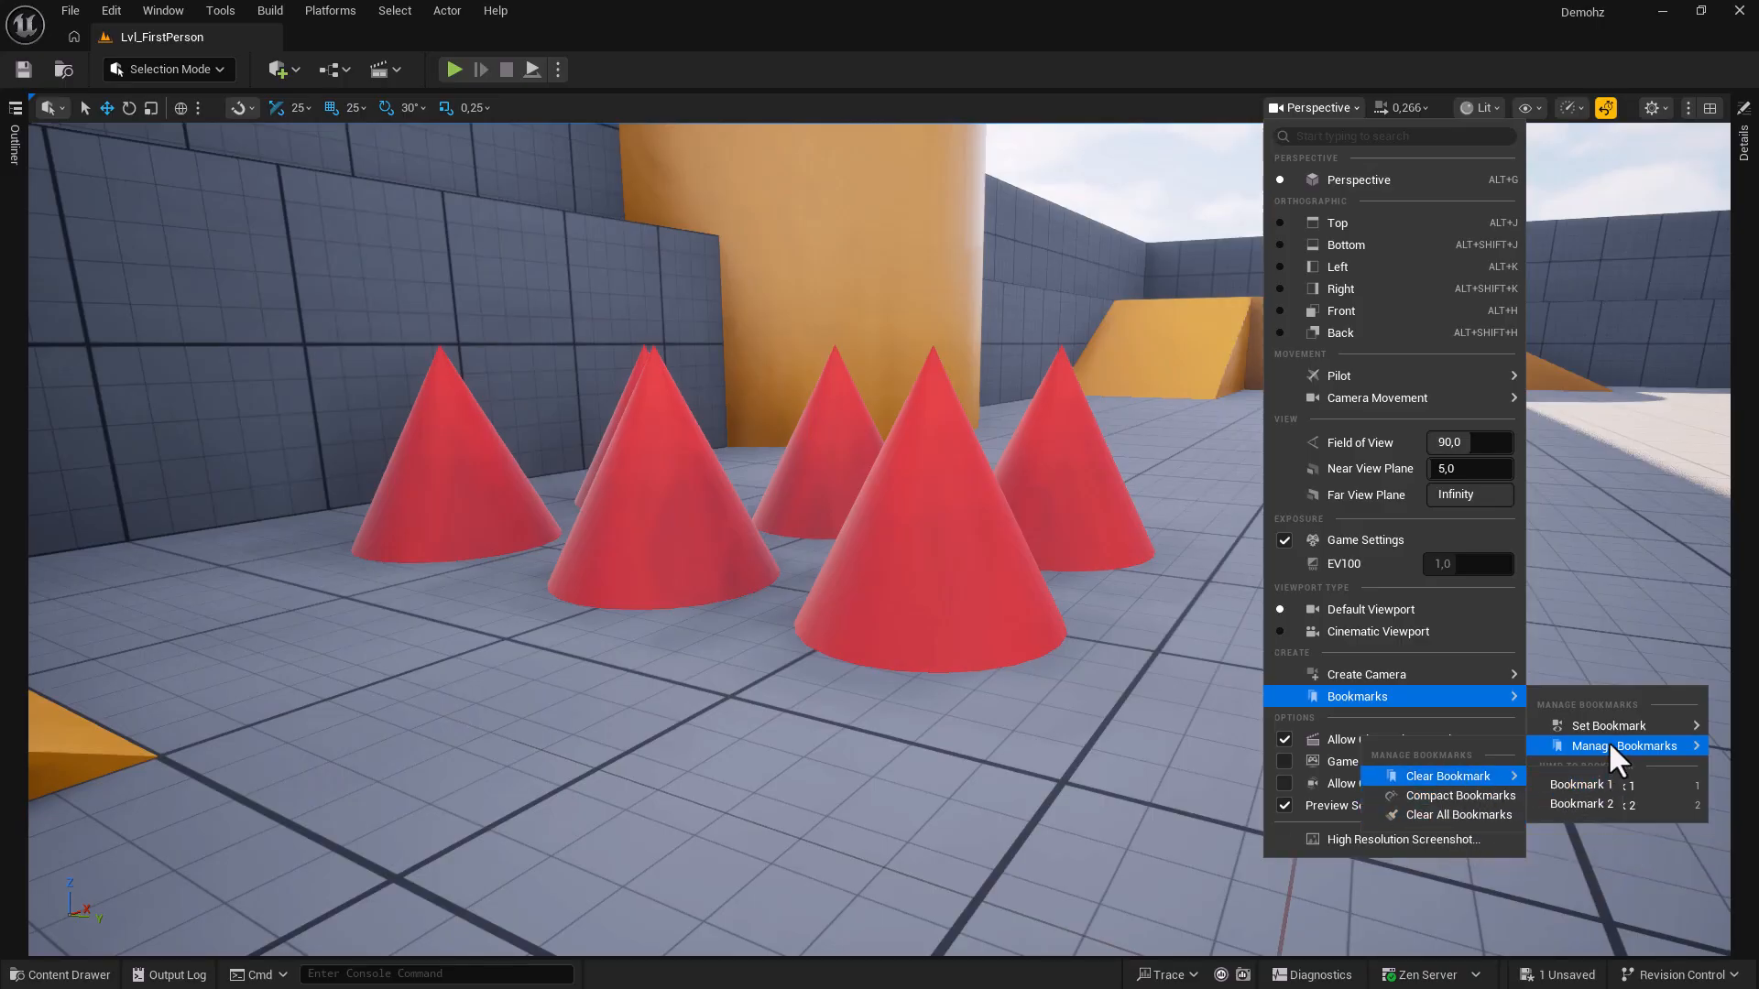
right_click_drag(1587, 597, 1607, 607)
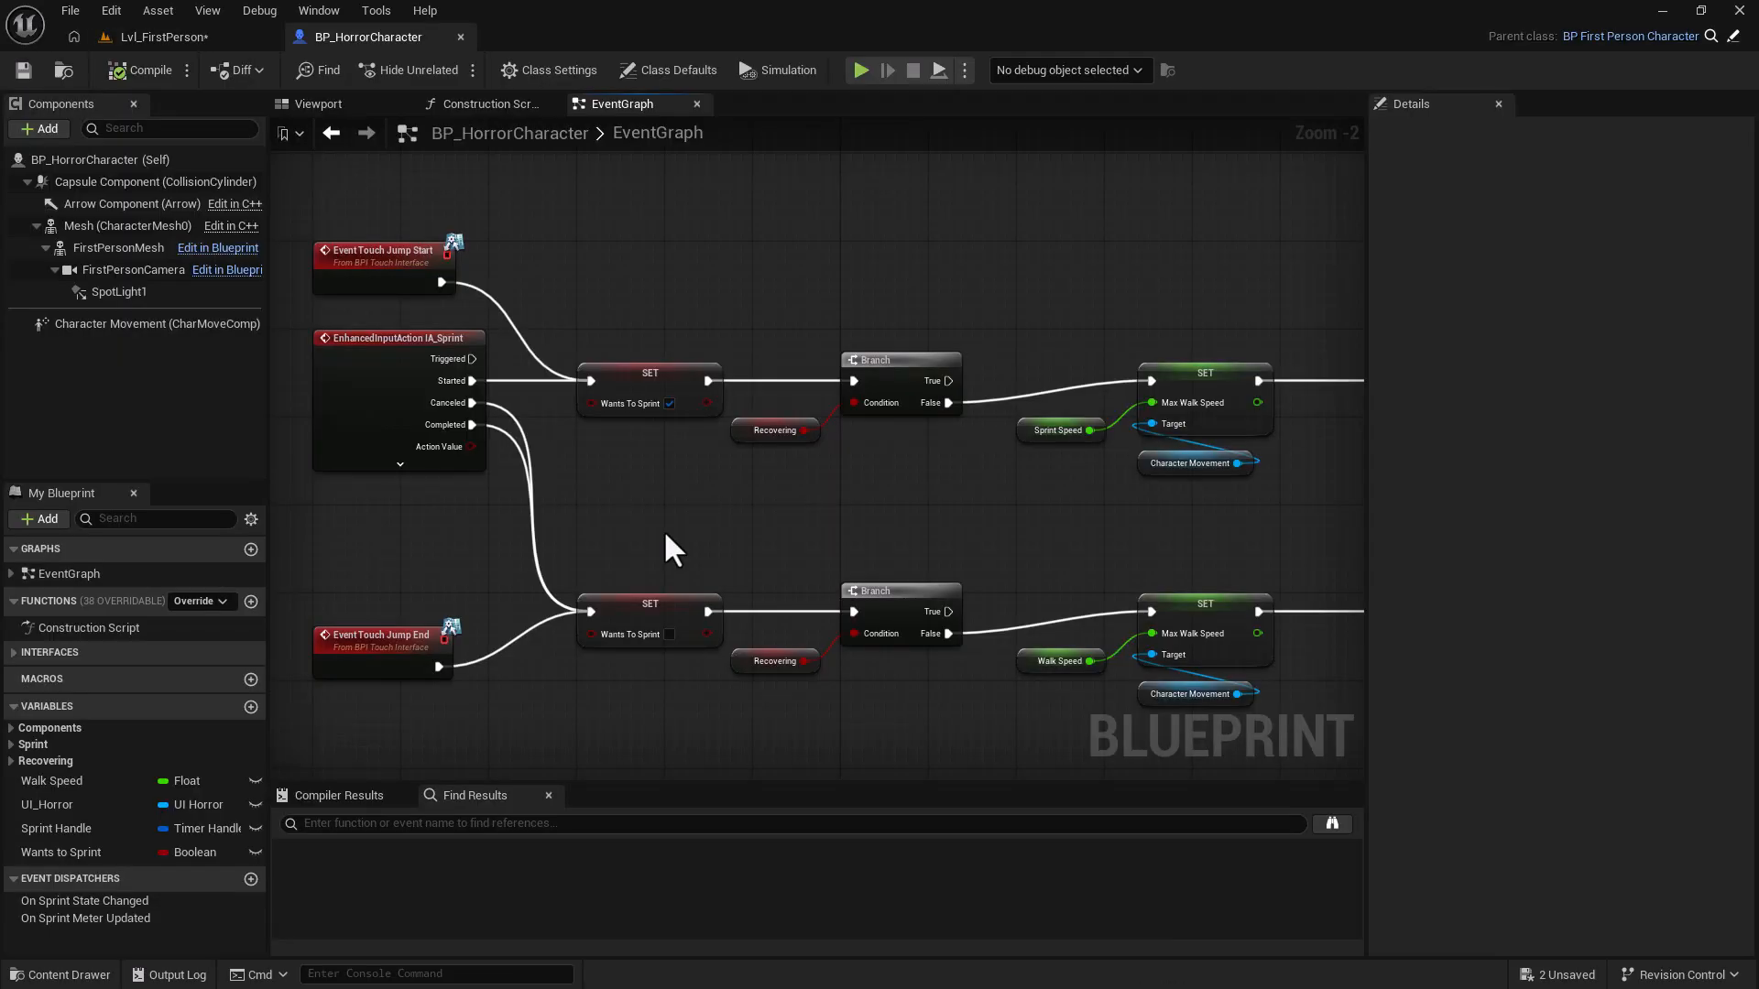
Bring the Event BeginPlay node into view and save it as graph bookmark 1.
right_click_drag(734, 262, 734, 635)
right_click_drag(912, 396, 899, 596)
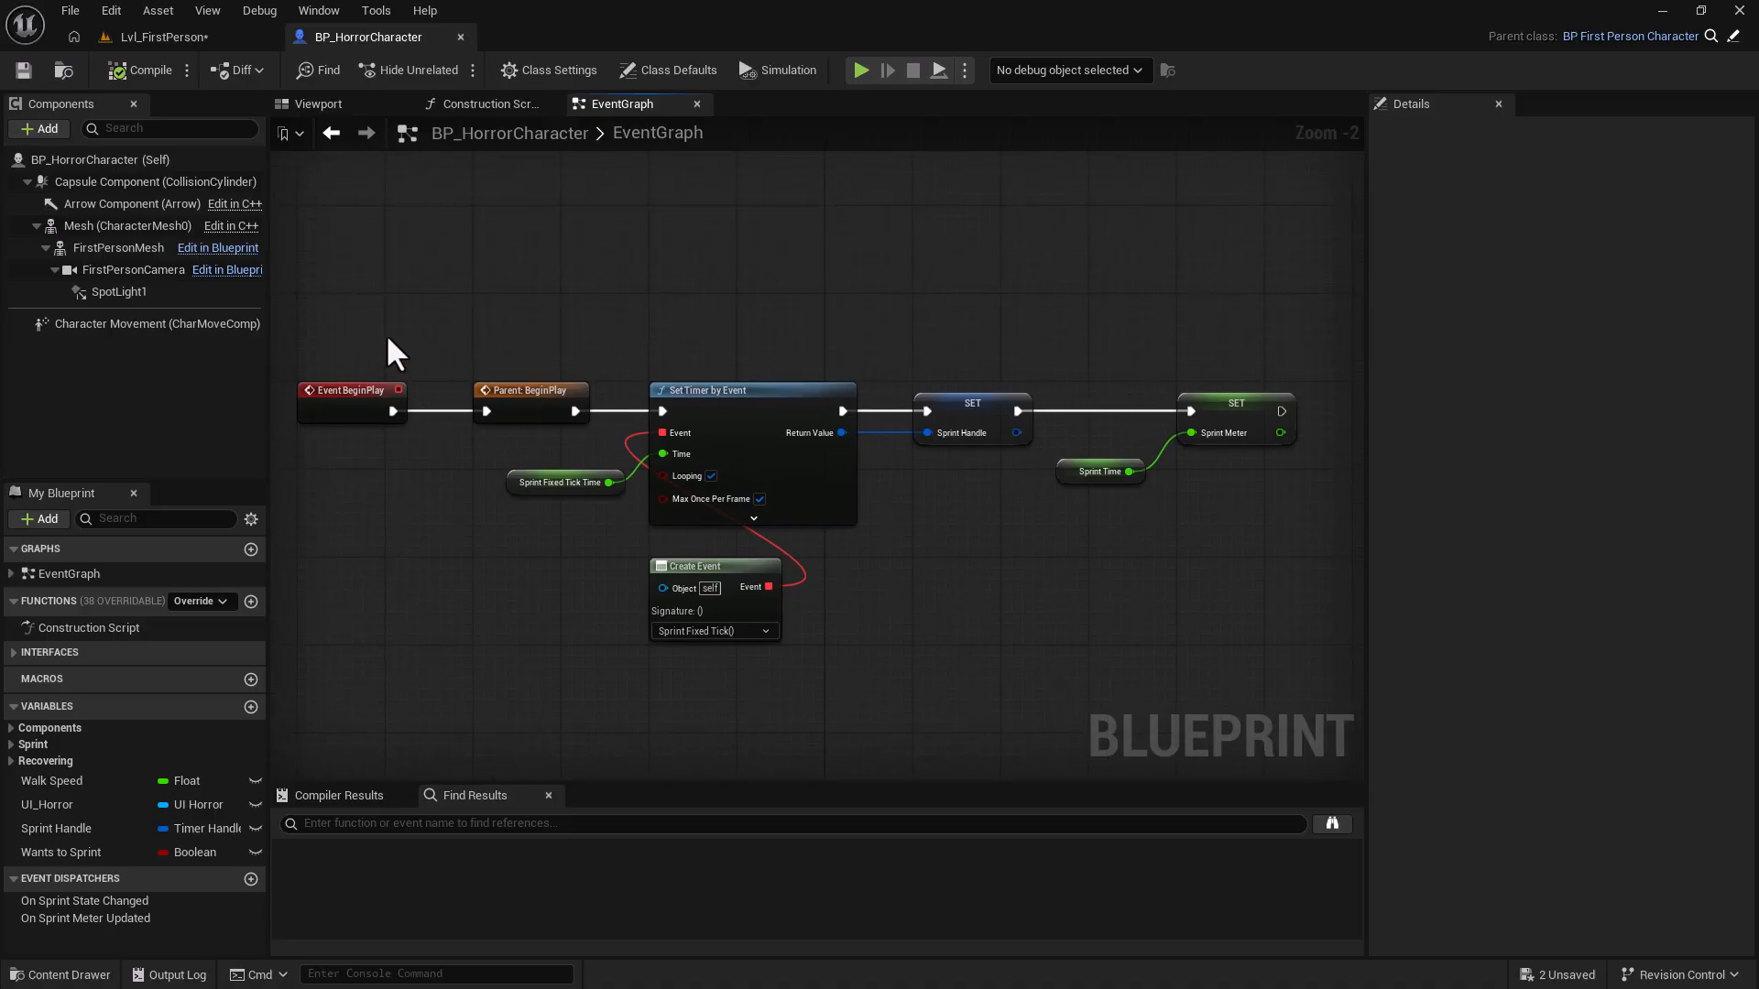
left_click(365, 403)
key("ctrl+1")
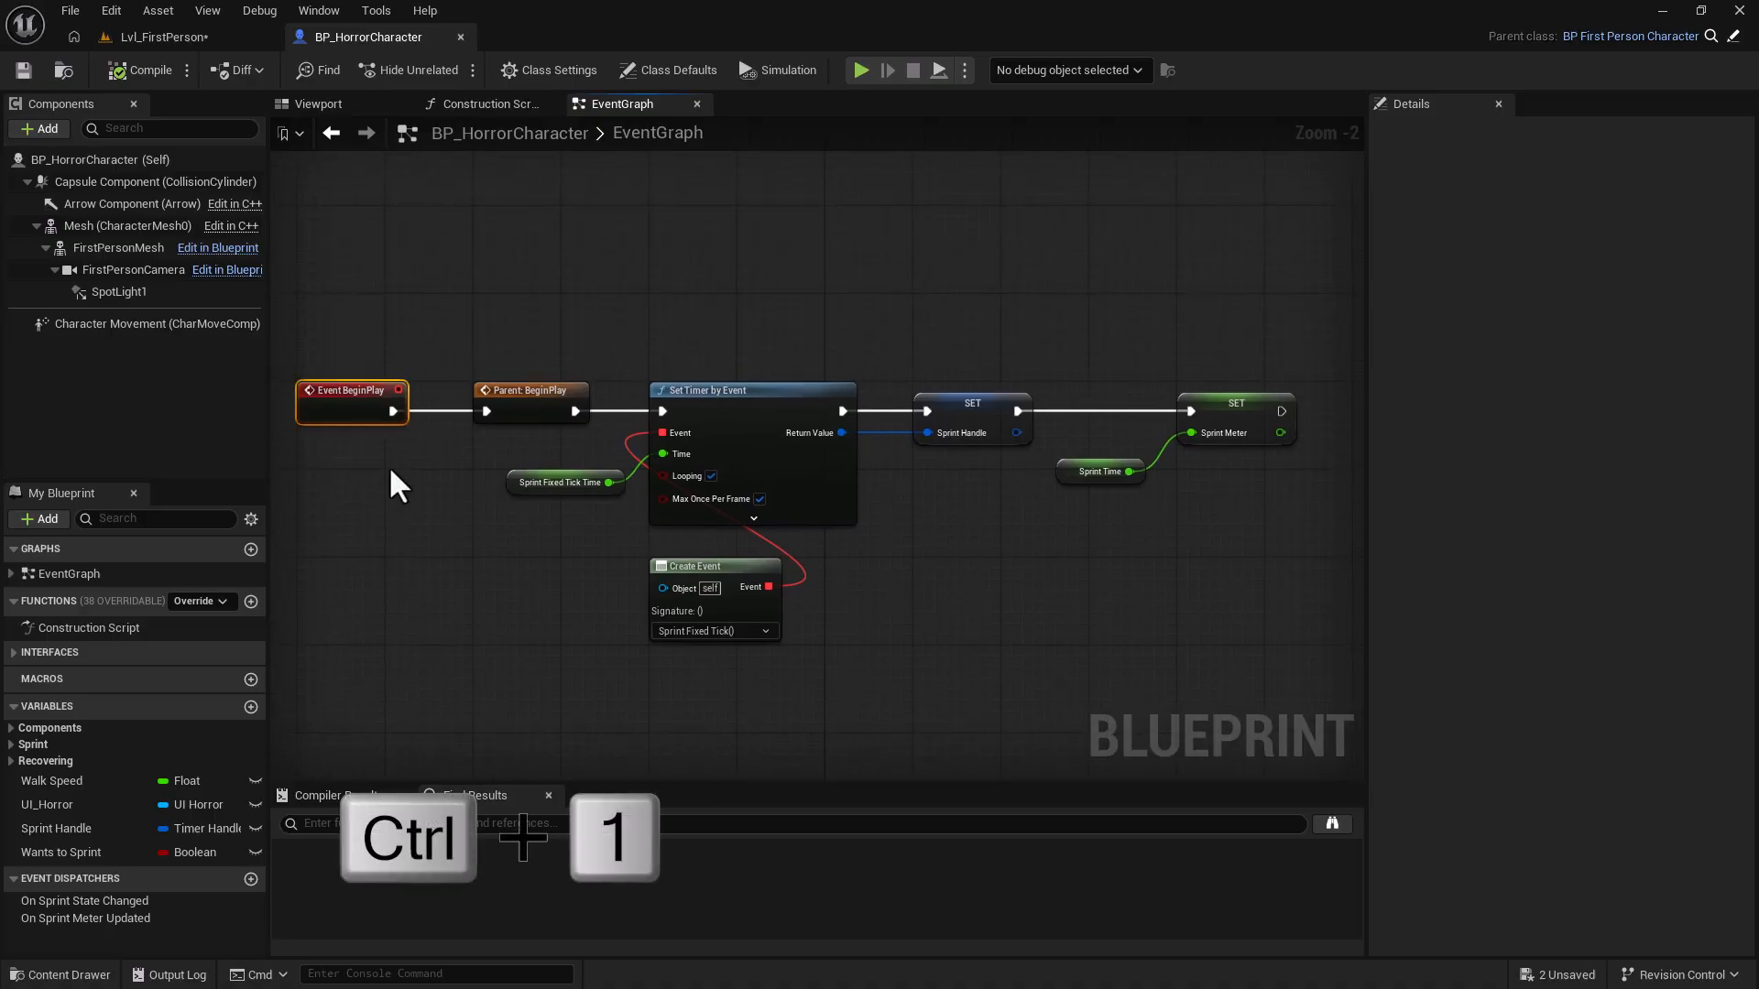
Move to the Jump and IA_Sprint nodes, then return to bookmark 1 with Shift+1.
right_click_drag(689, 733, 738, 283)
left_click_drag(321, 223, 519, 583)
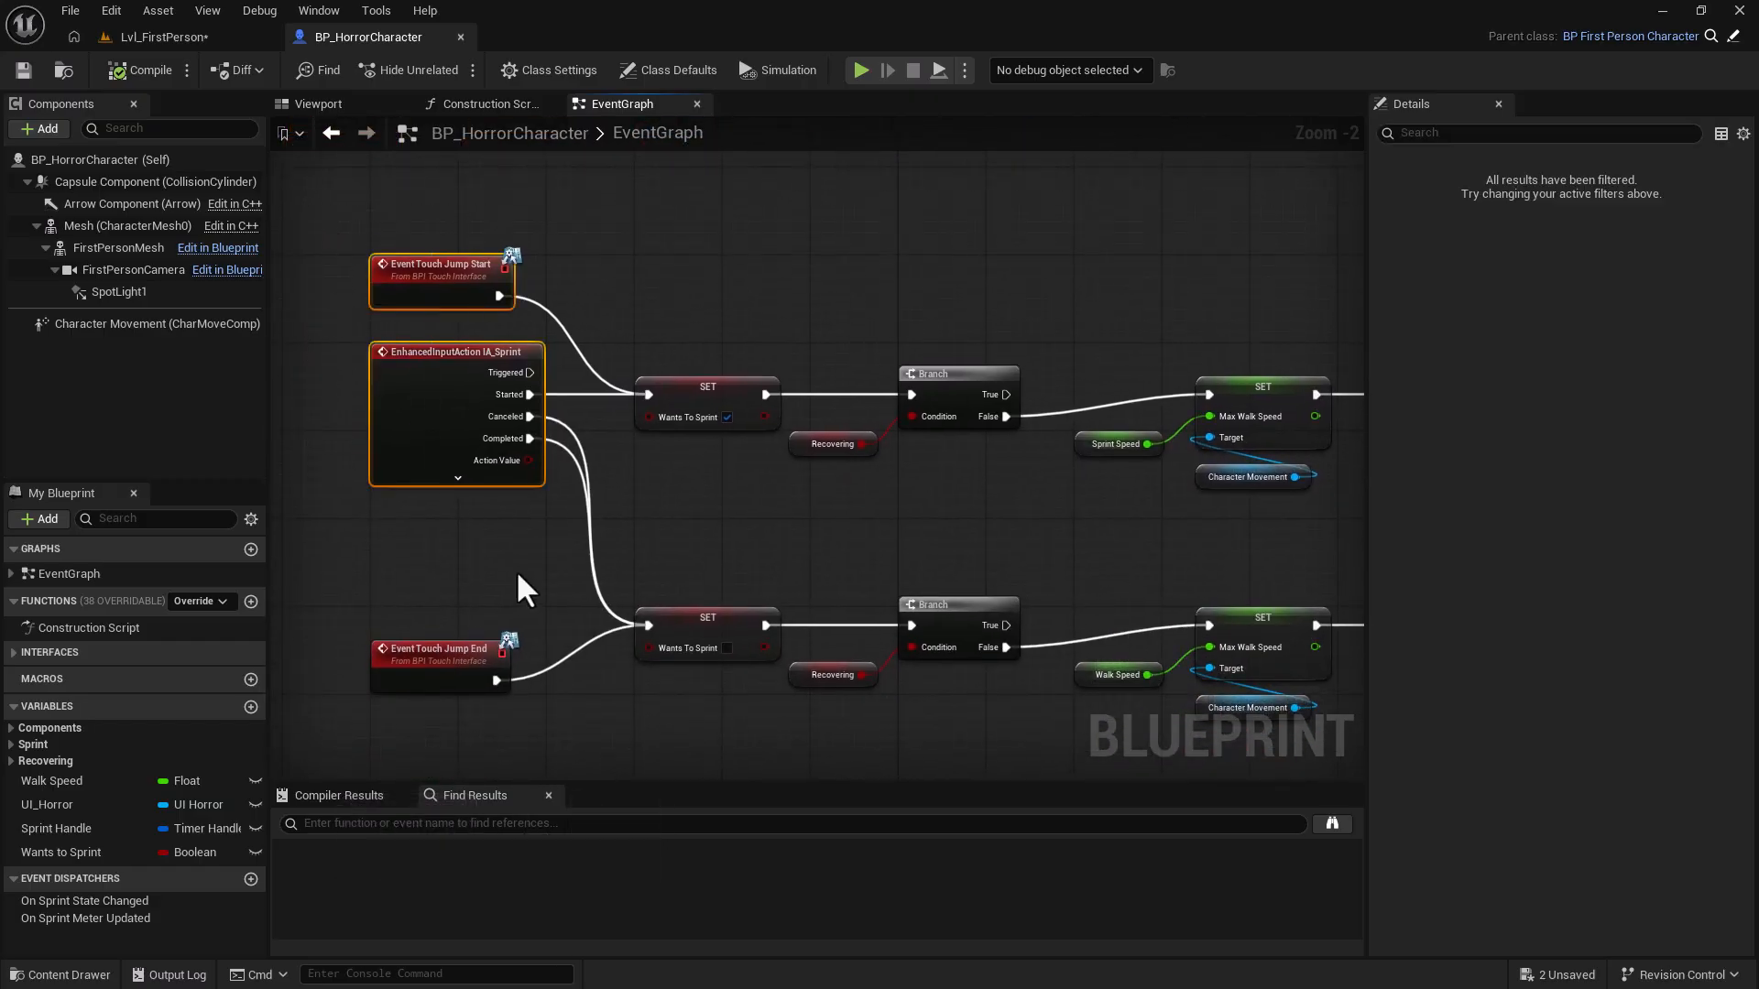
right_click_drag(793, 274, 753, 380)
key("shift+1")
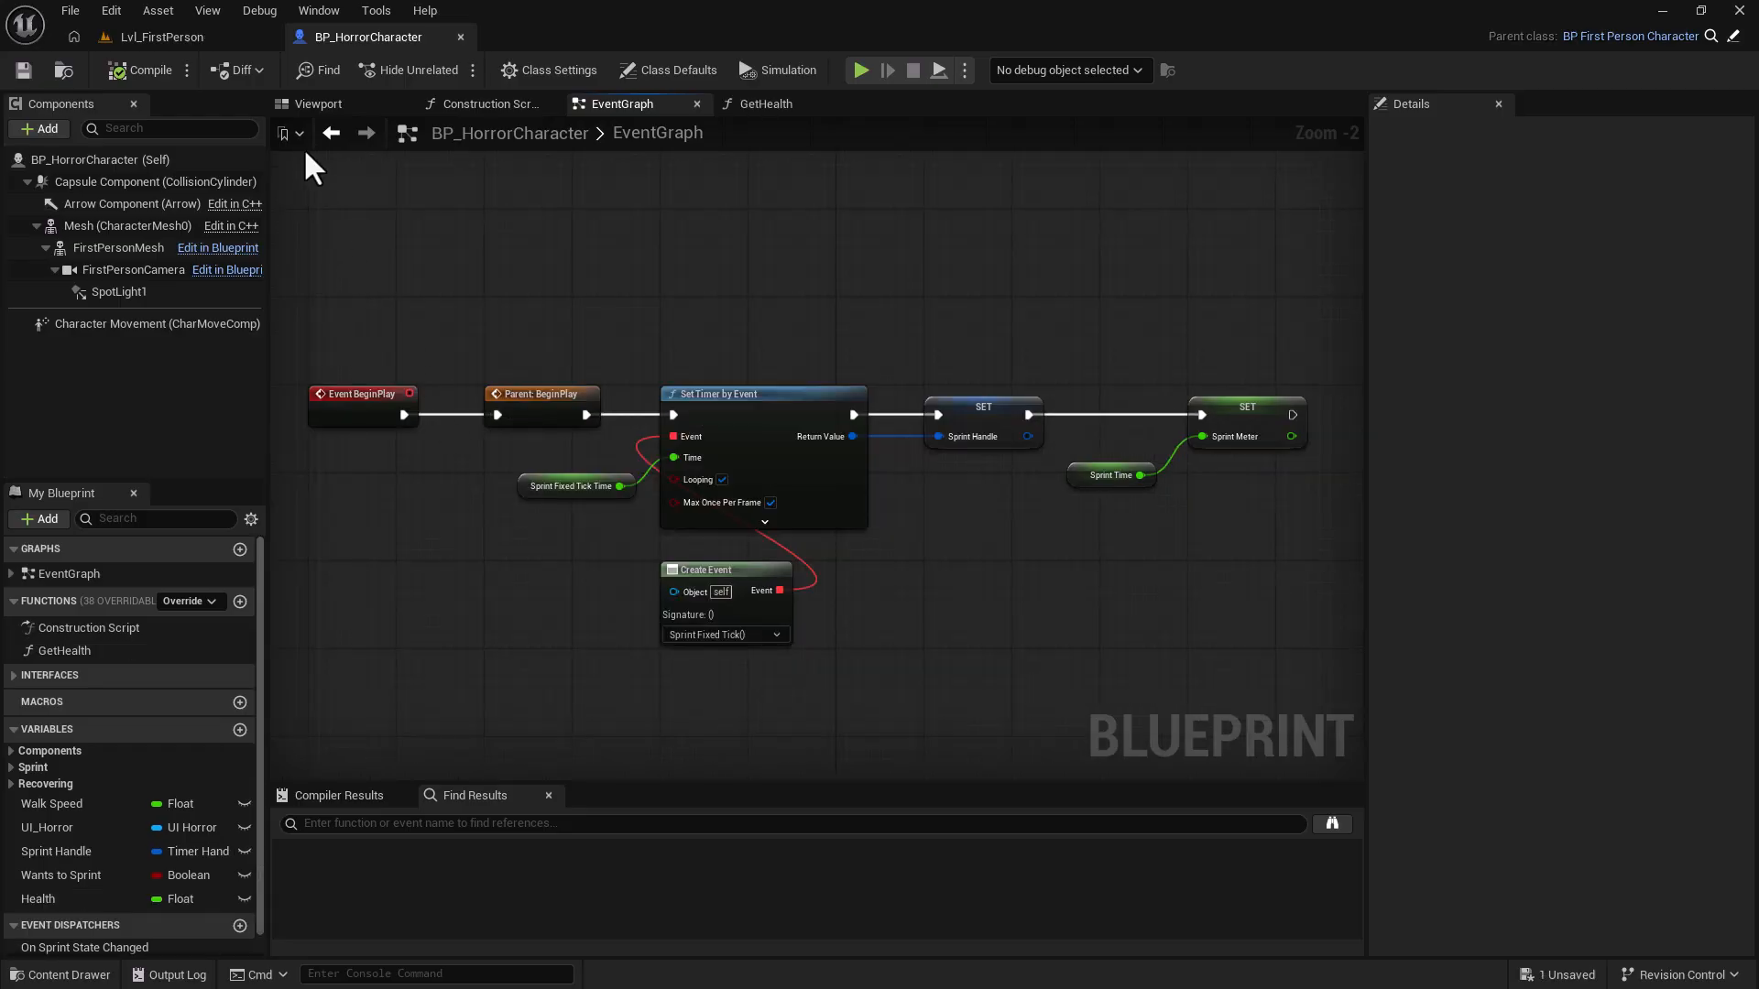
Add a named graph bookmark called 'BeginPlay'.
left_click(299, 134)
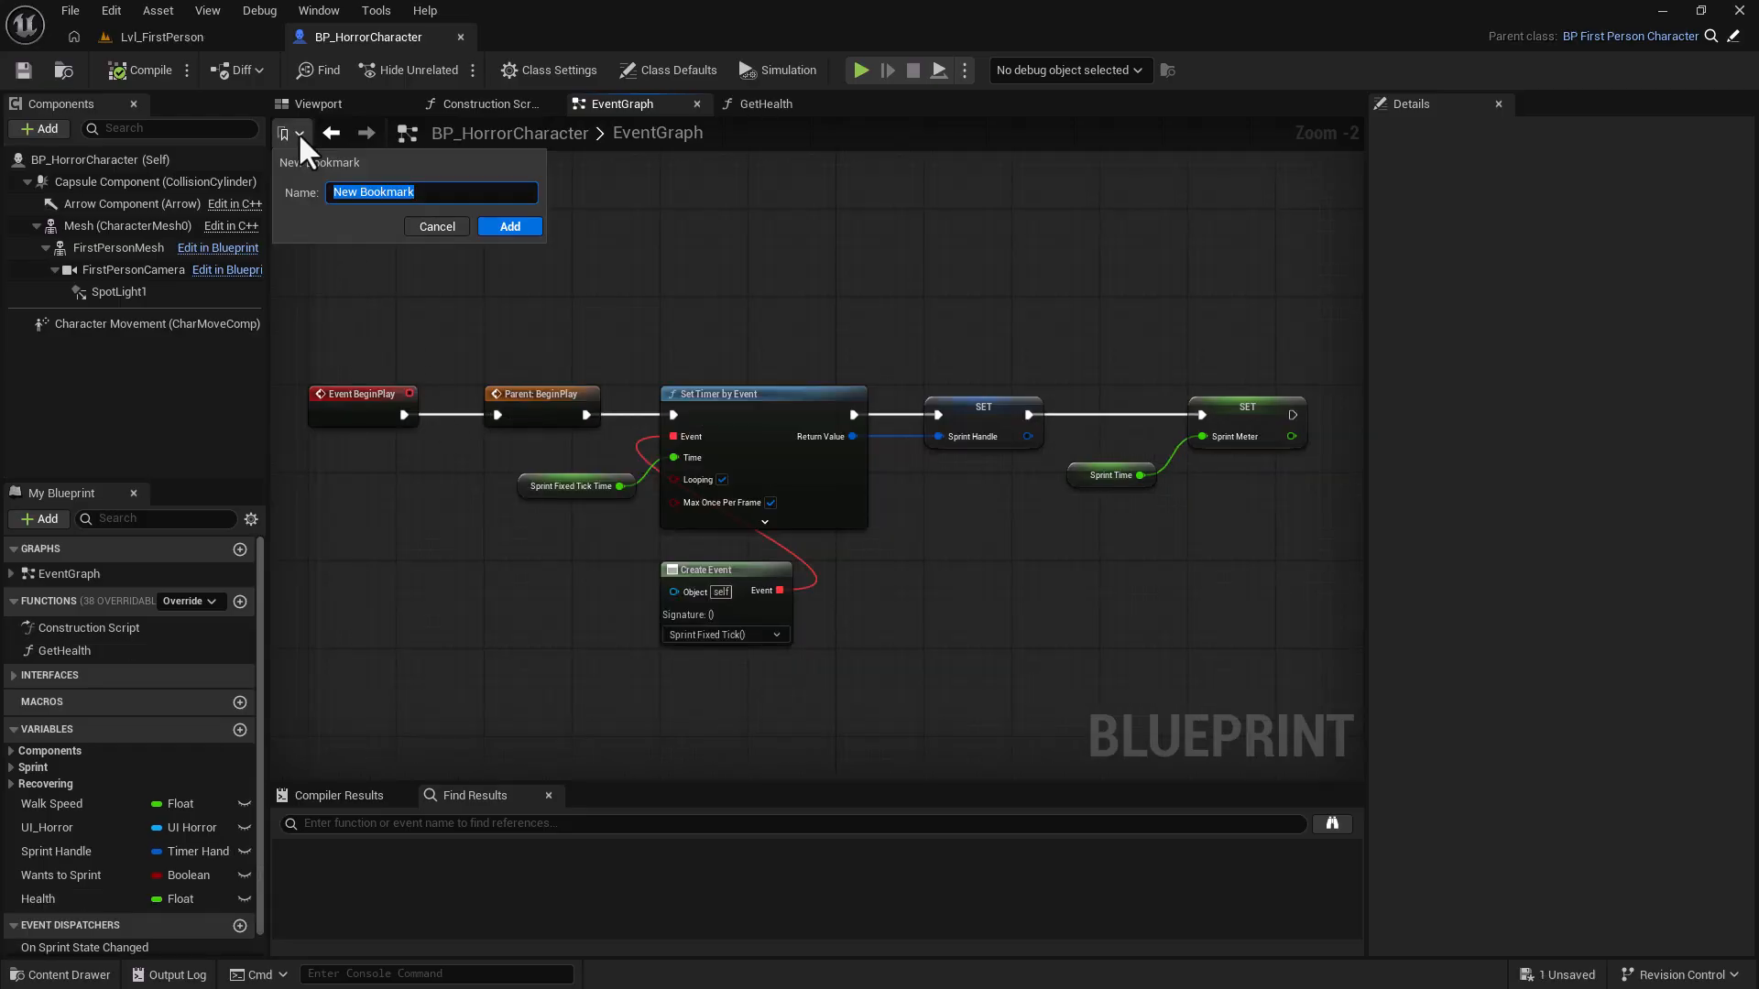
type("Be")
type("Play")
key("Return")
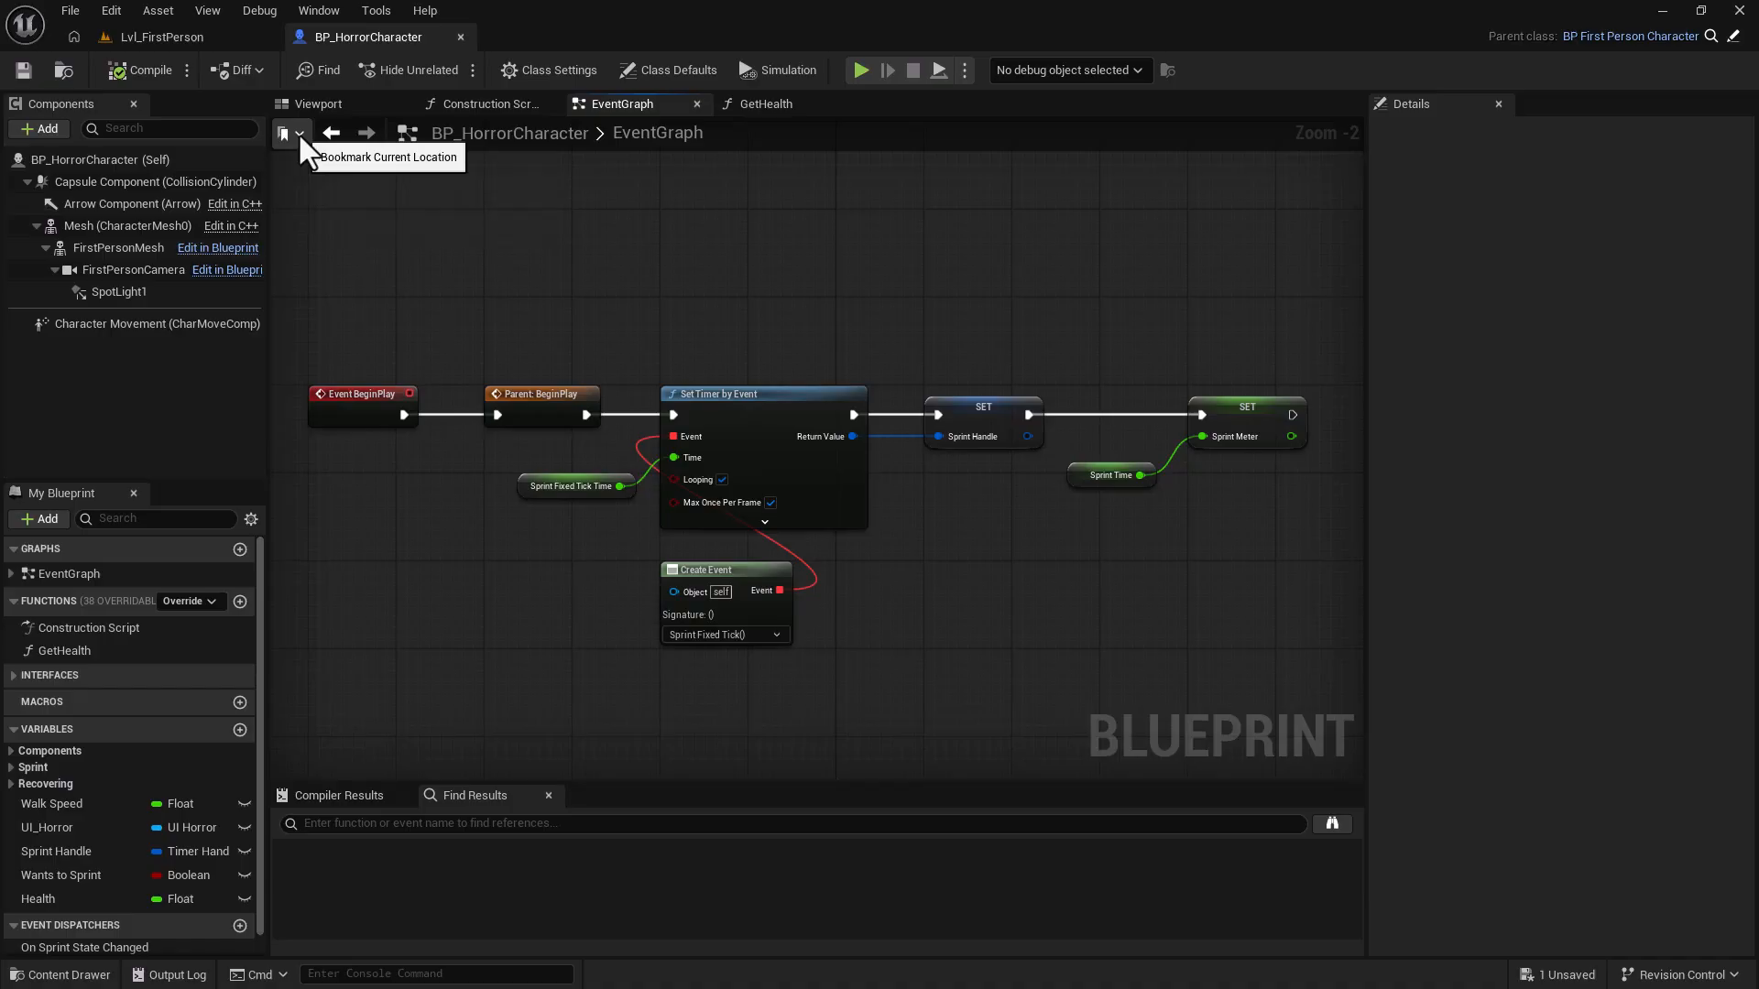
Open the Bookmarks panel and jump between the BeginPlay bookmark and the Recover meter comment.
left_click(319, 10)
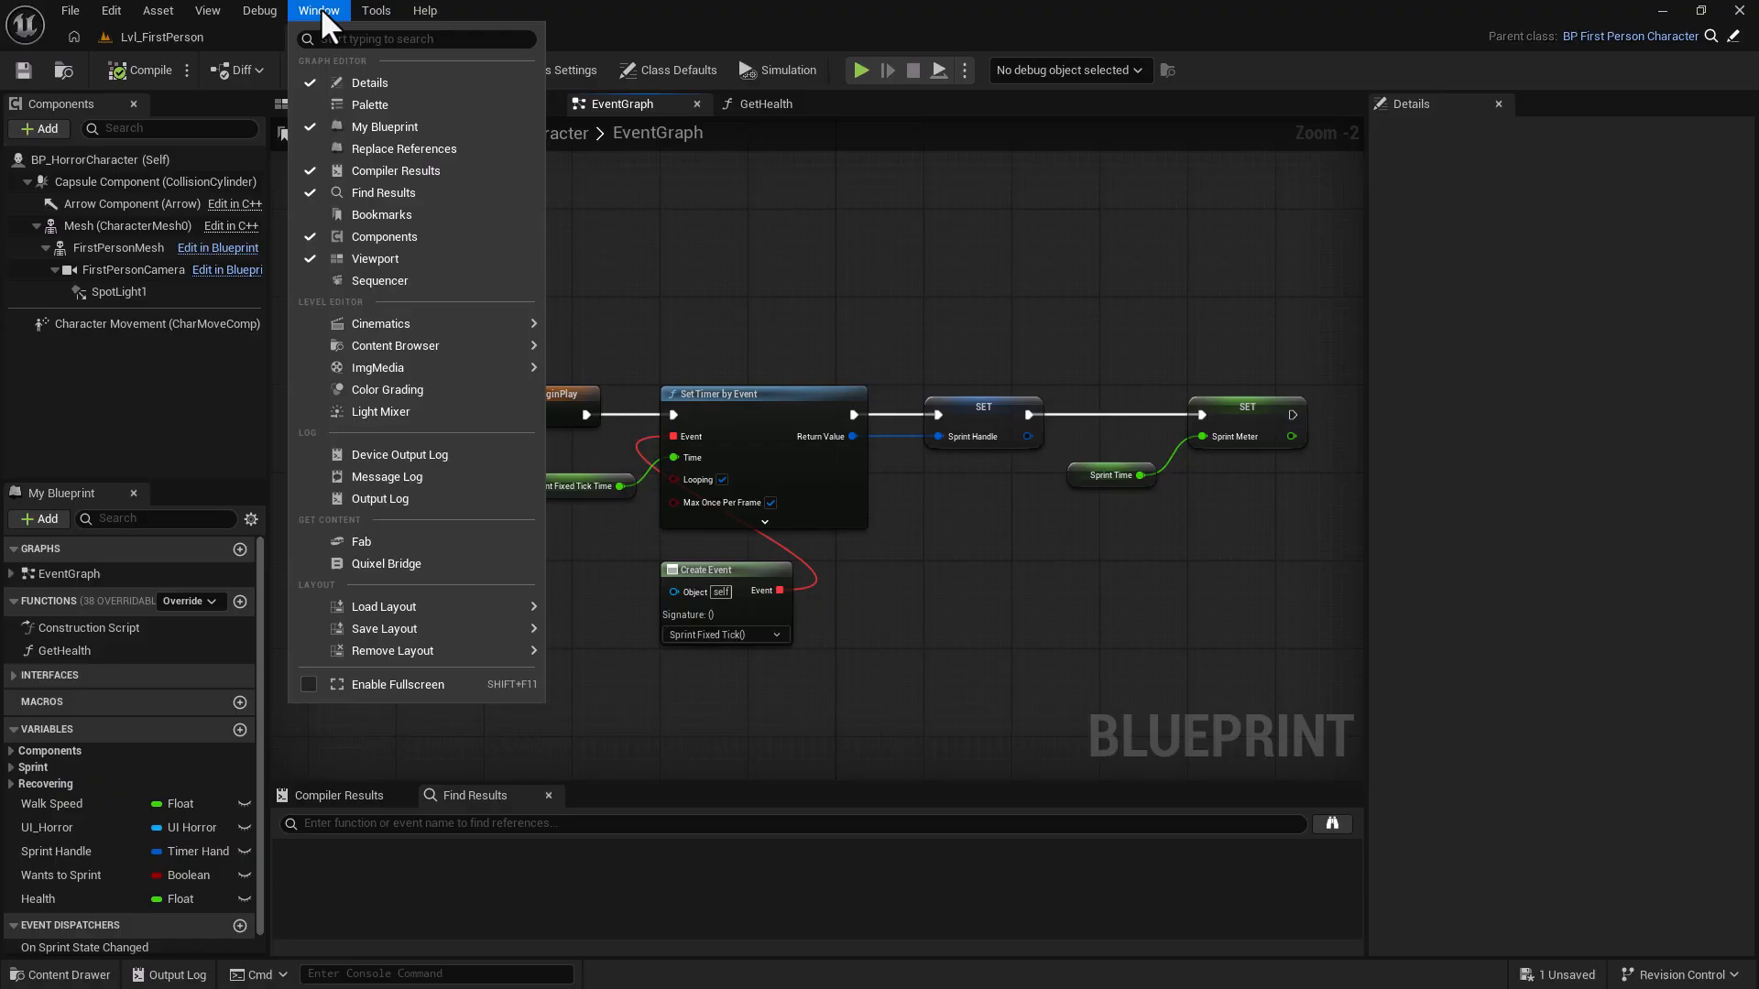
left_click(371, 215)
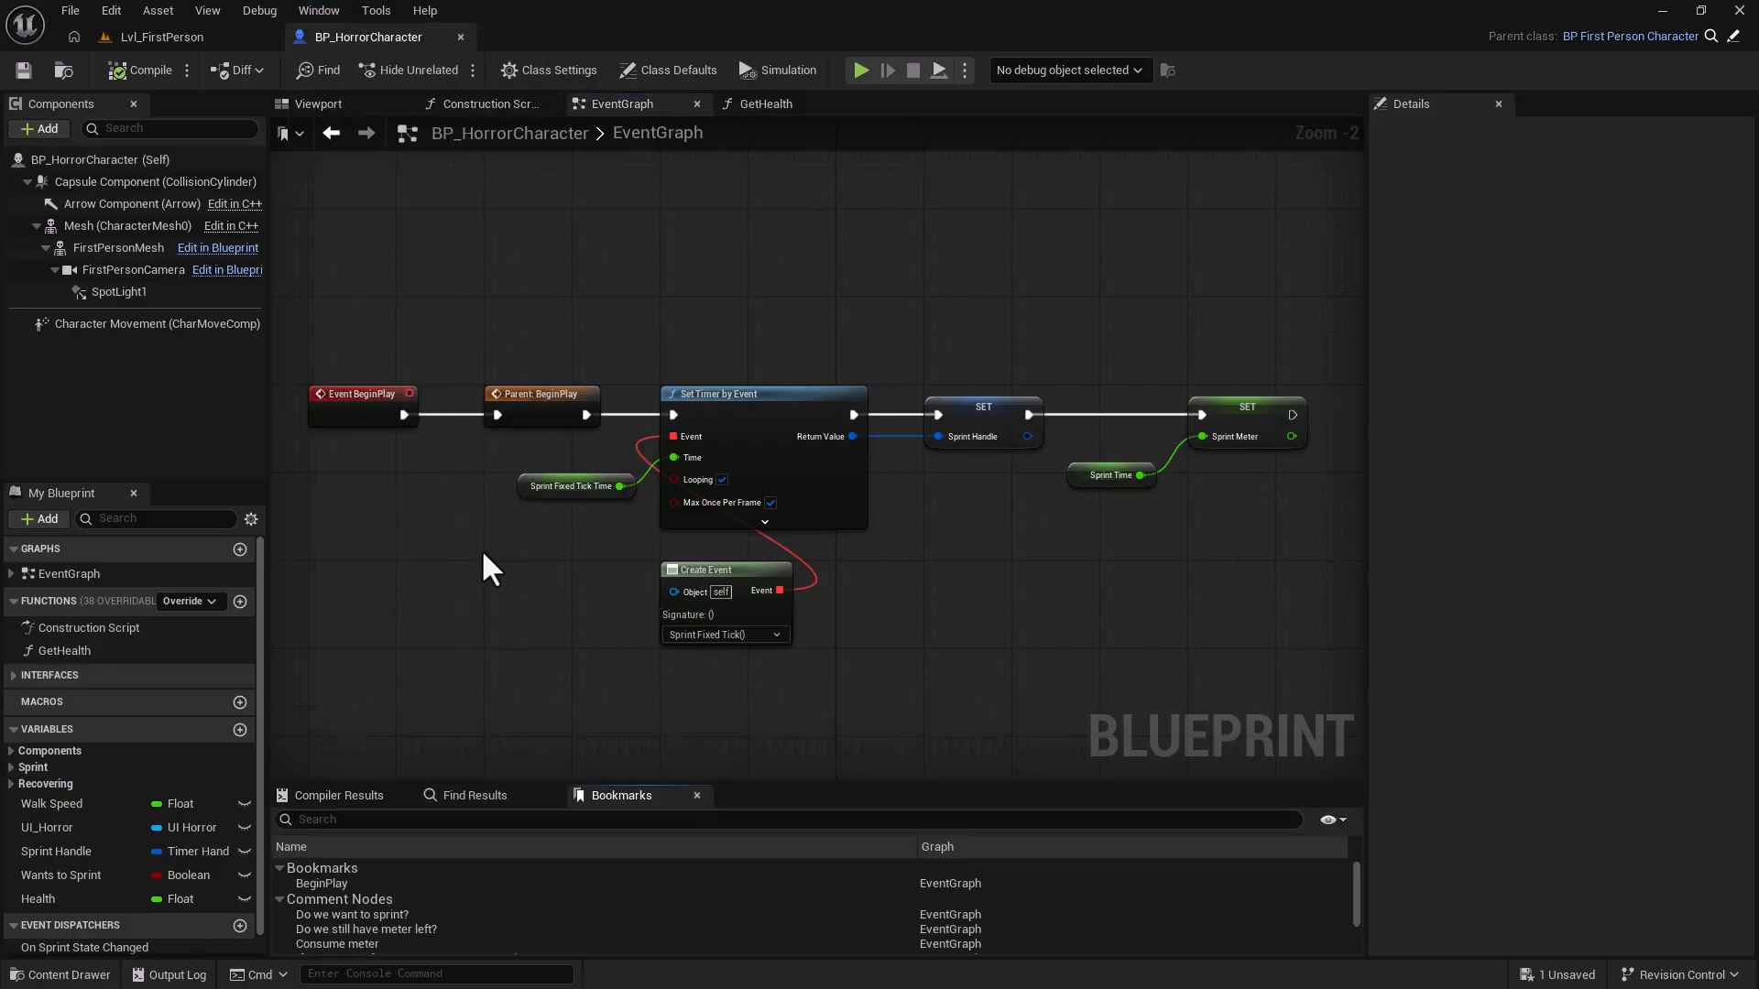
left_click(350, 881)
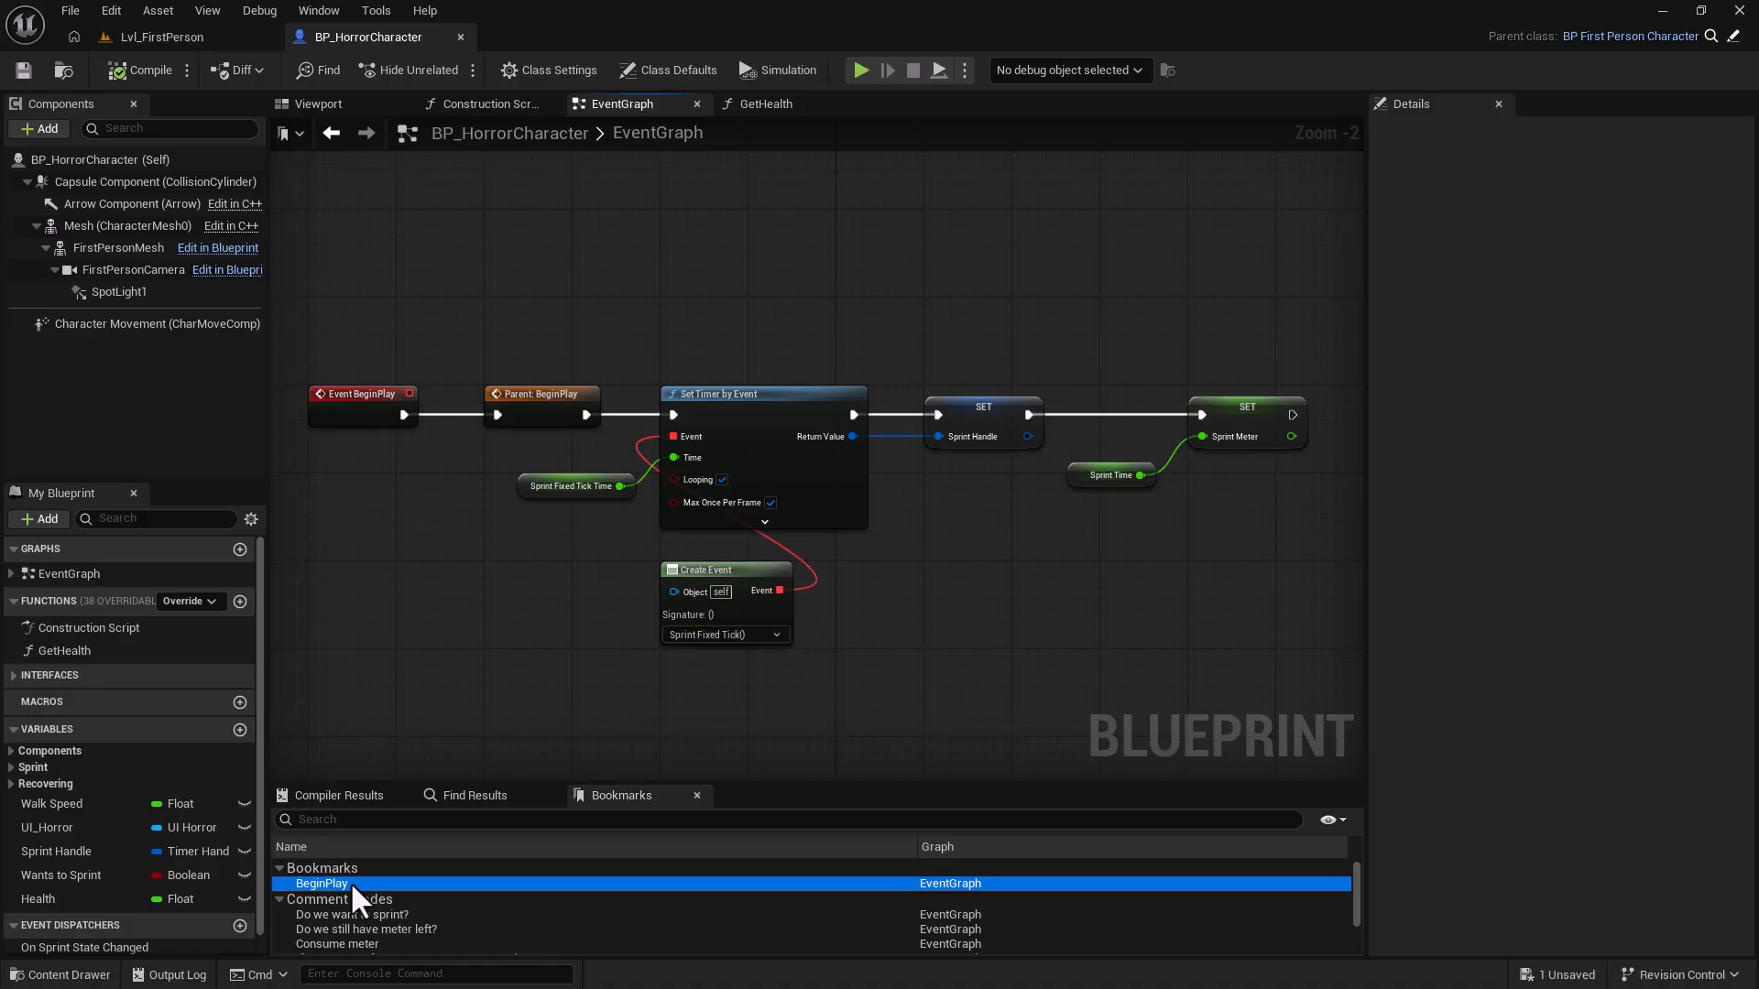
left_click(275, 900)
left_click(274, 900)
scroll(319, 879, "down", 3)
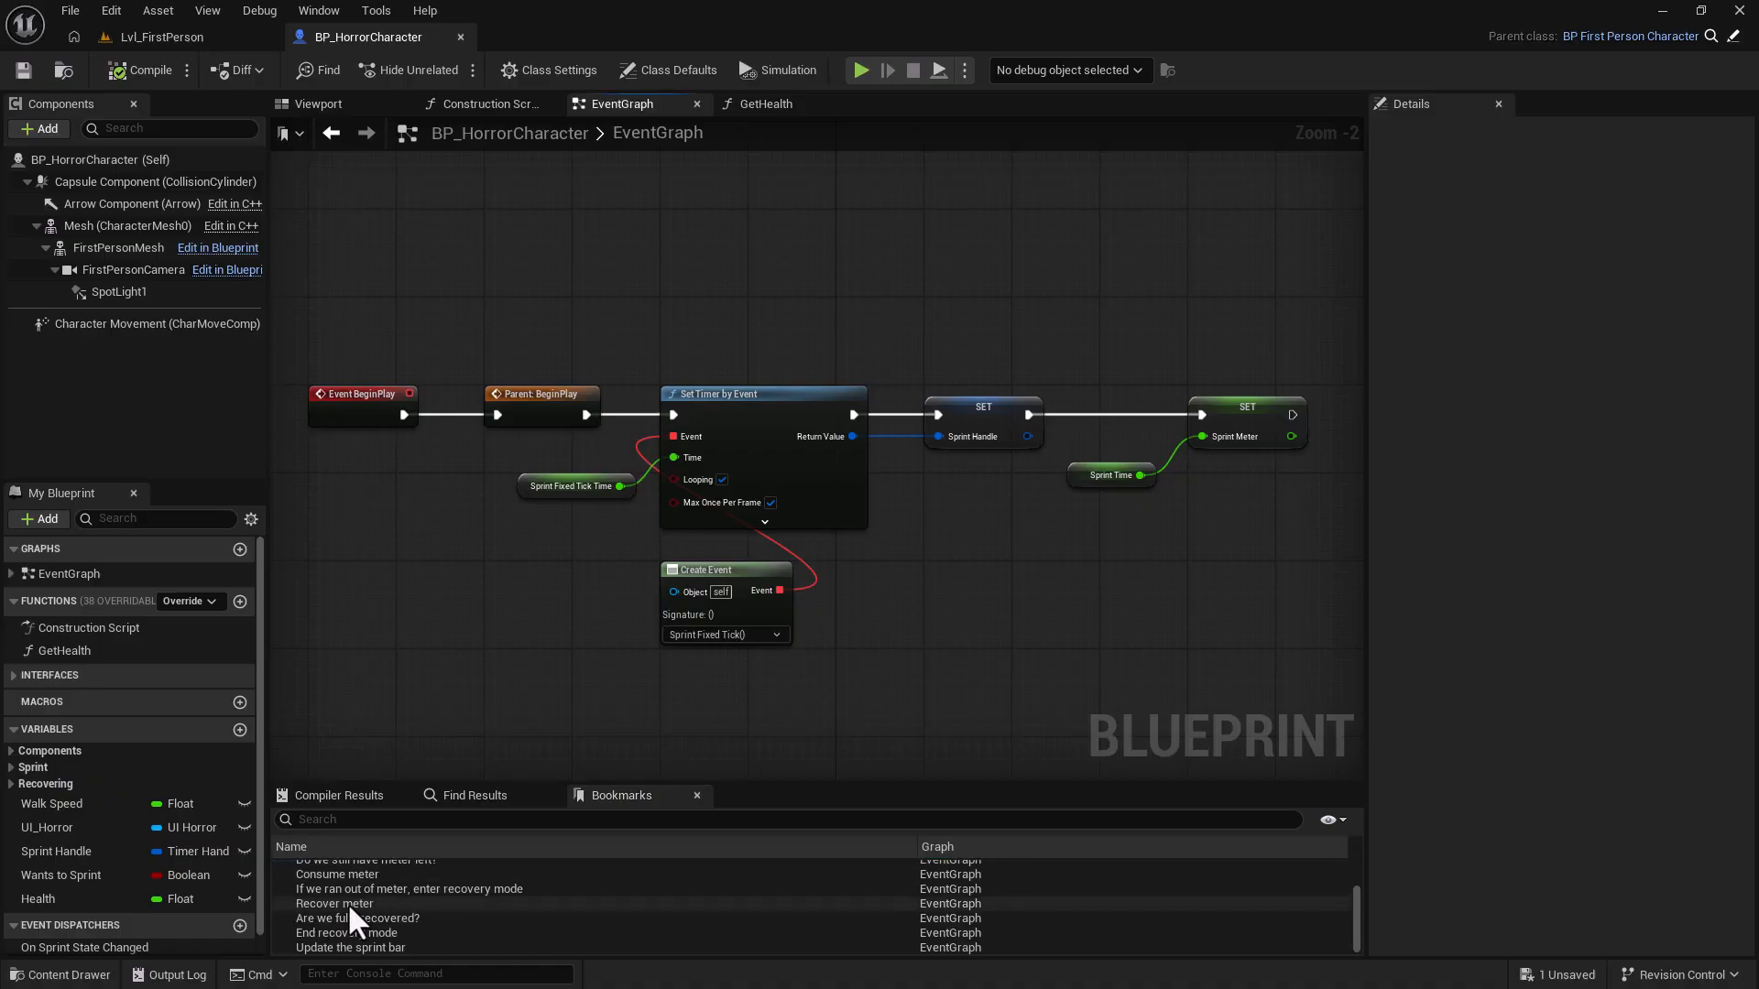
left_click(348, 903)
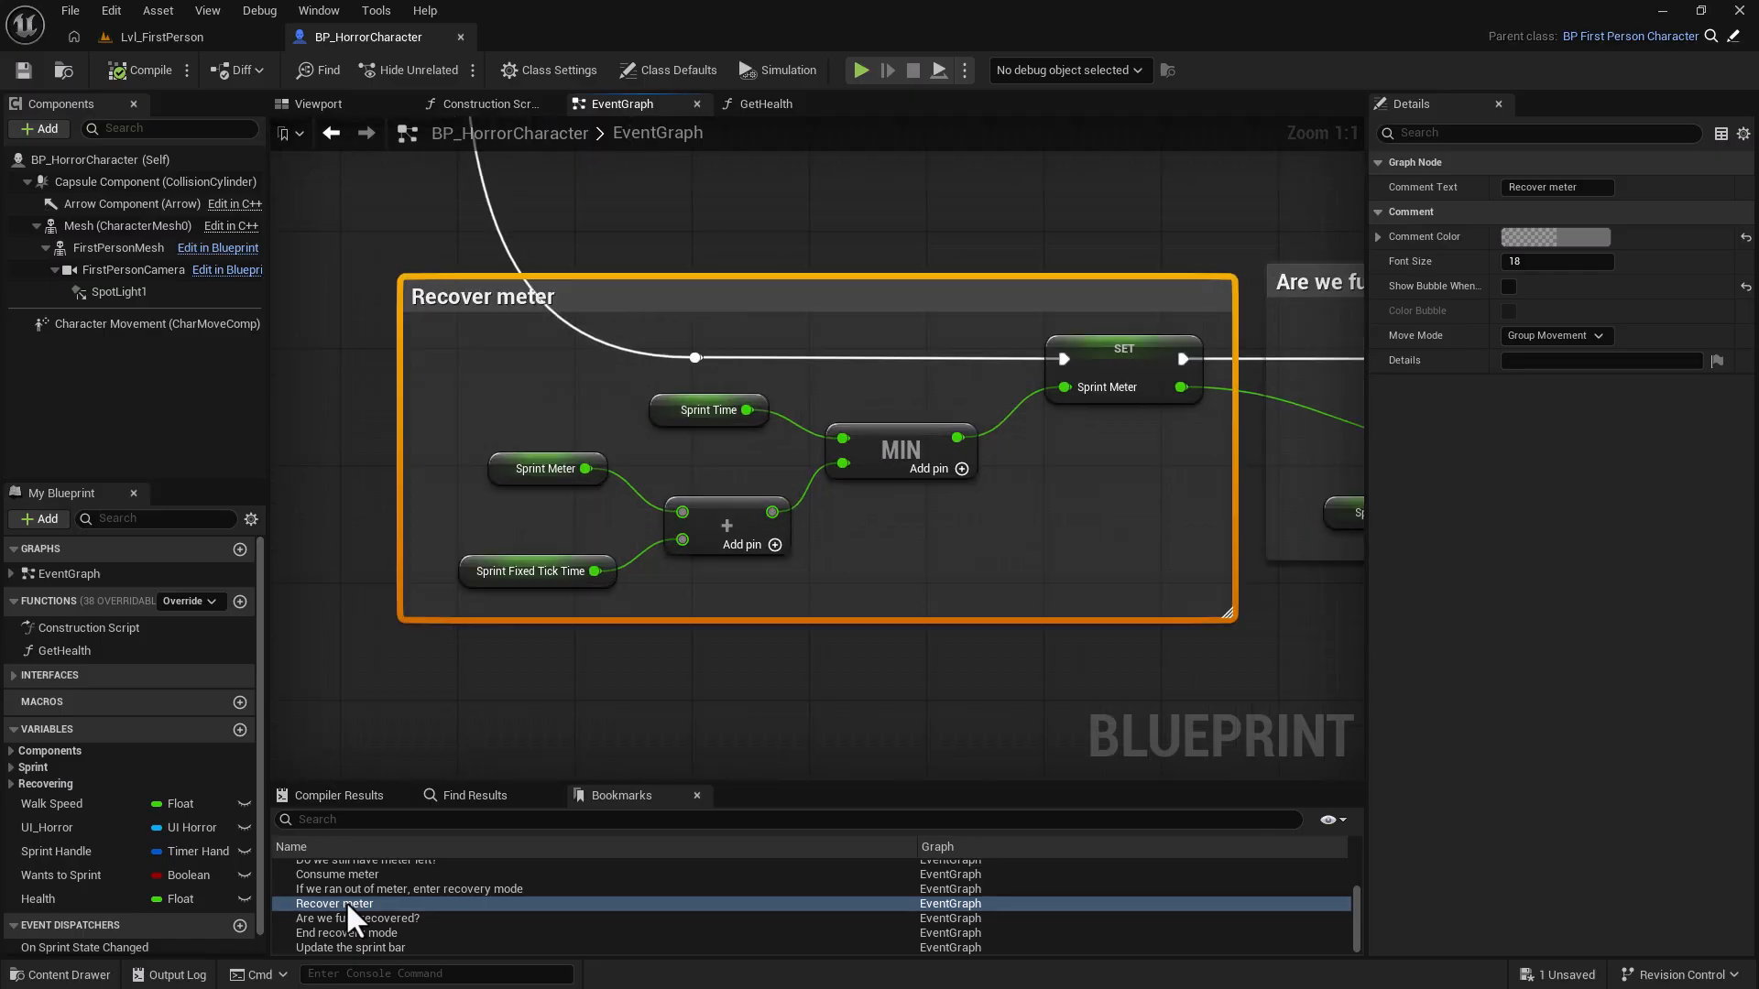
scroll(352, 906, "up", 3)
left_click(326, 883)
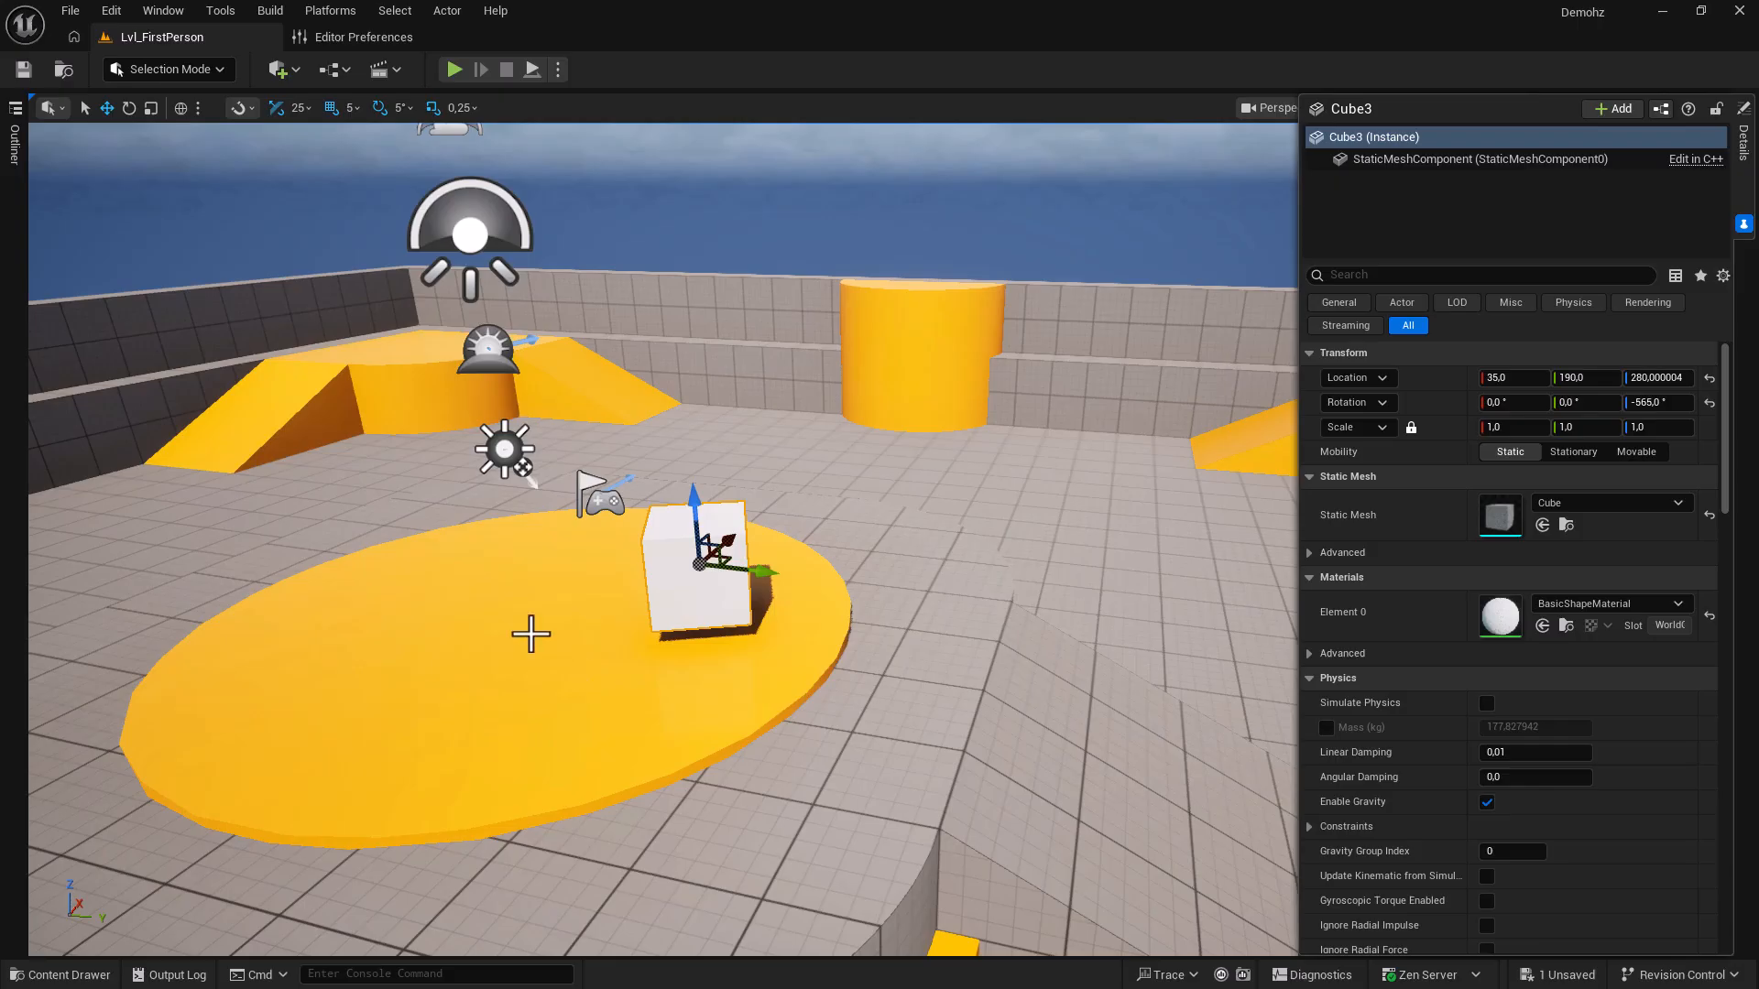
Turn on Enable Combined Translate/Rotate Widget in Editor Preferences > Level Editor > Viewports, then return to Lvl_FirstPerson.
left_click(114, 11)
left_click(152, 276)
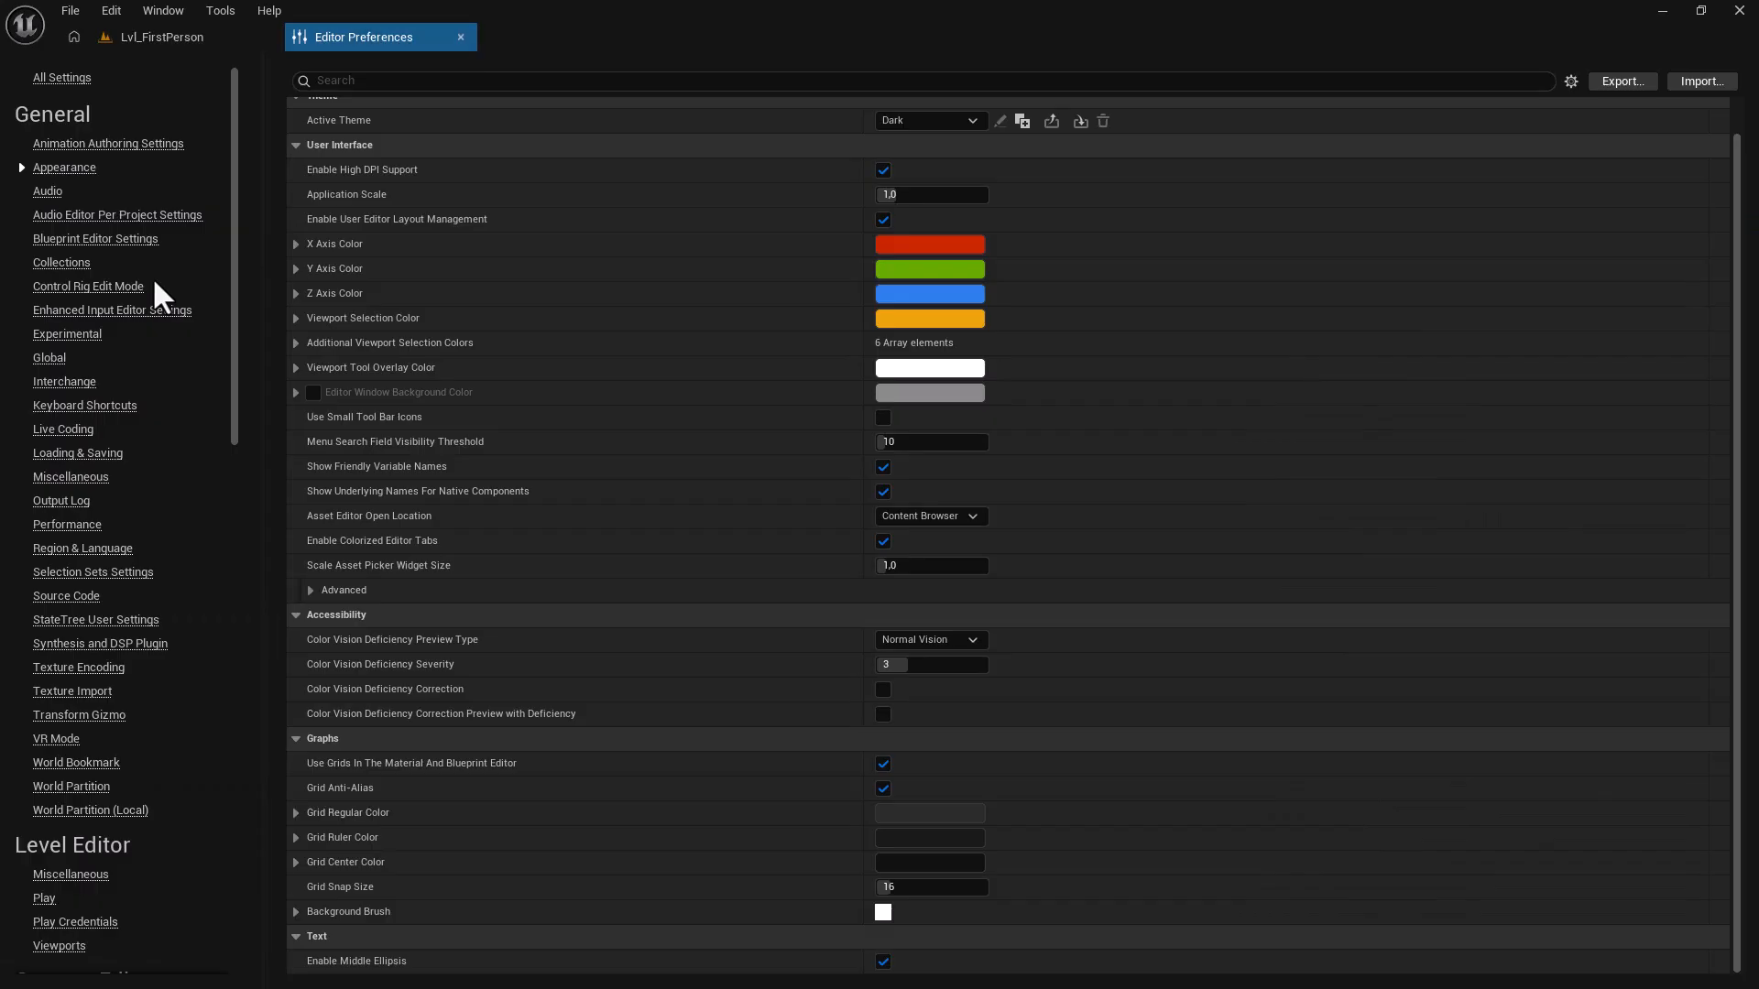
scroll(198, 698, "down", 2)
scroll(197, 696, "down", 5)
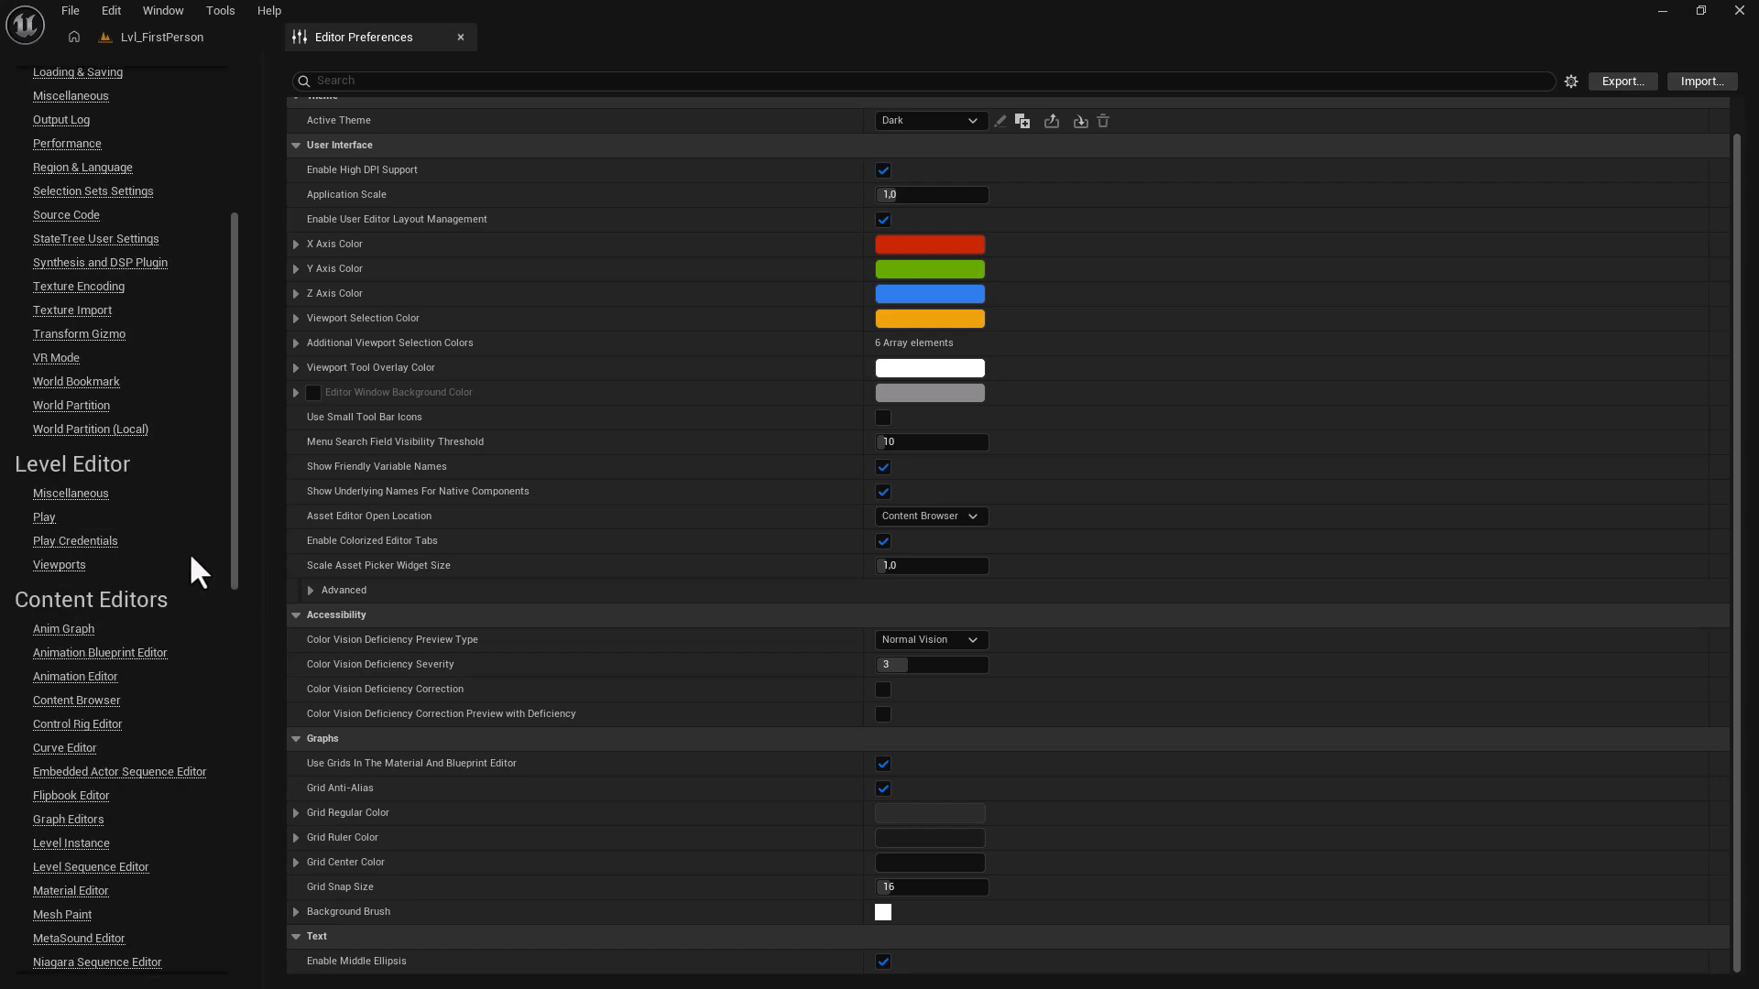
left_click(61, 567)
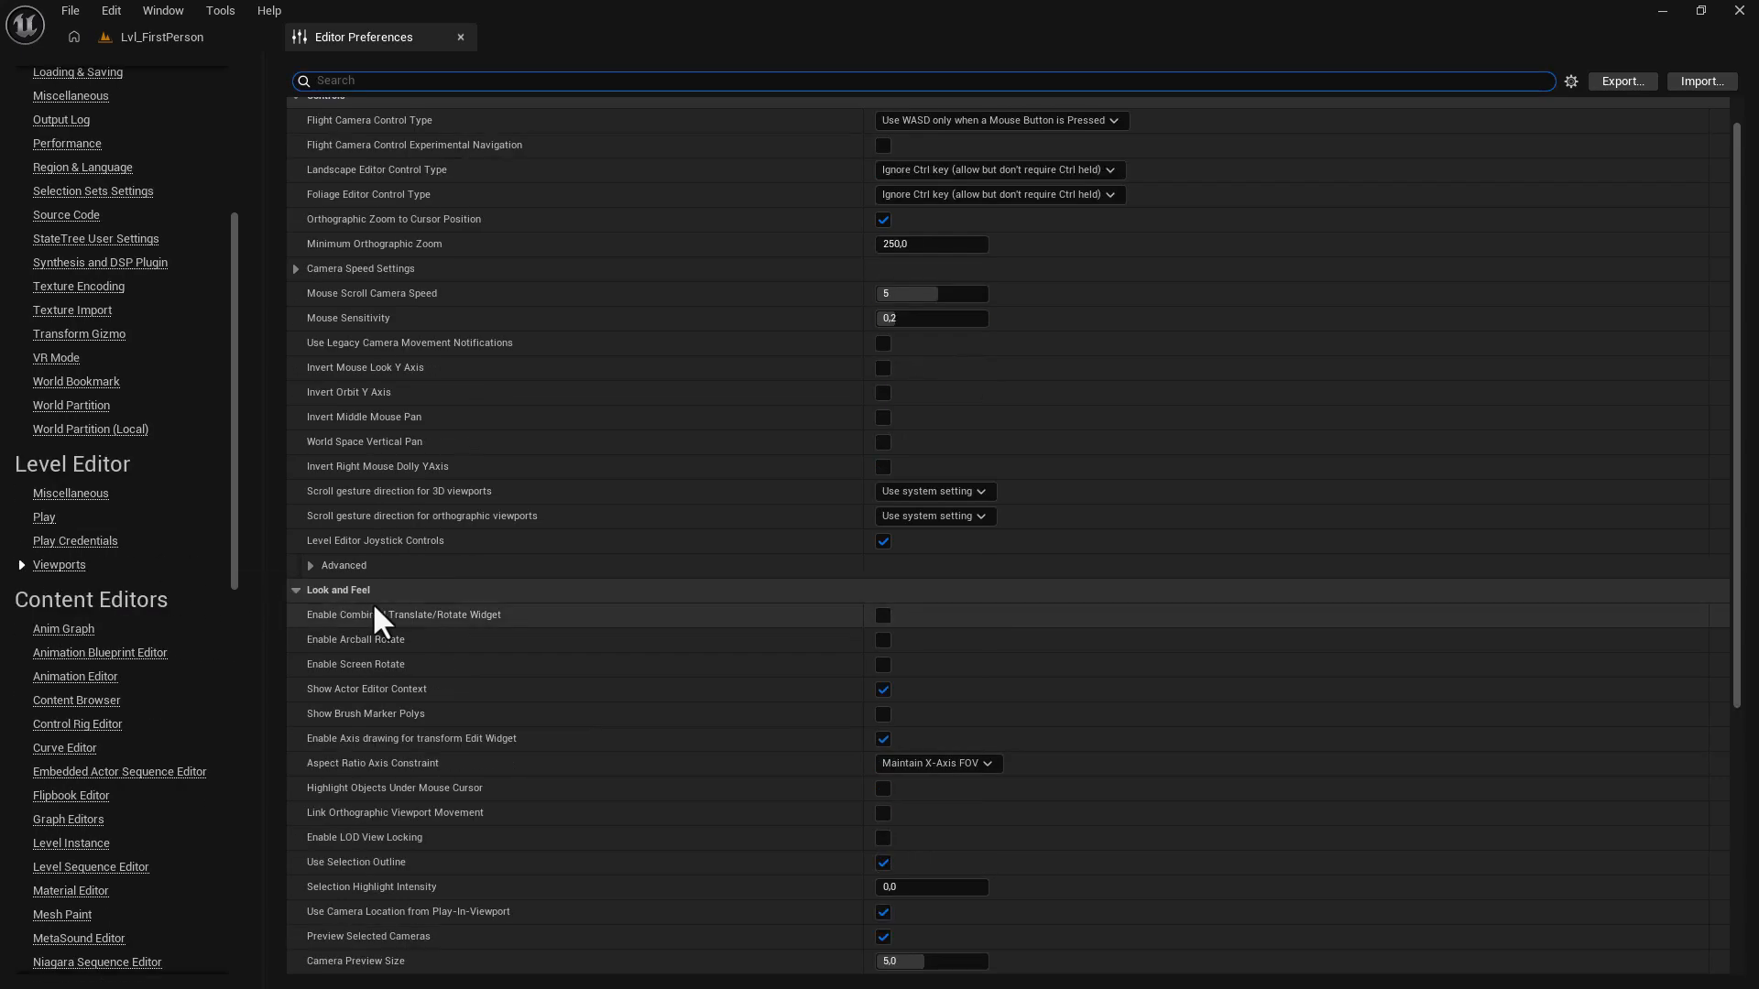
left_click(341, 590)
left_click(330, 590)
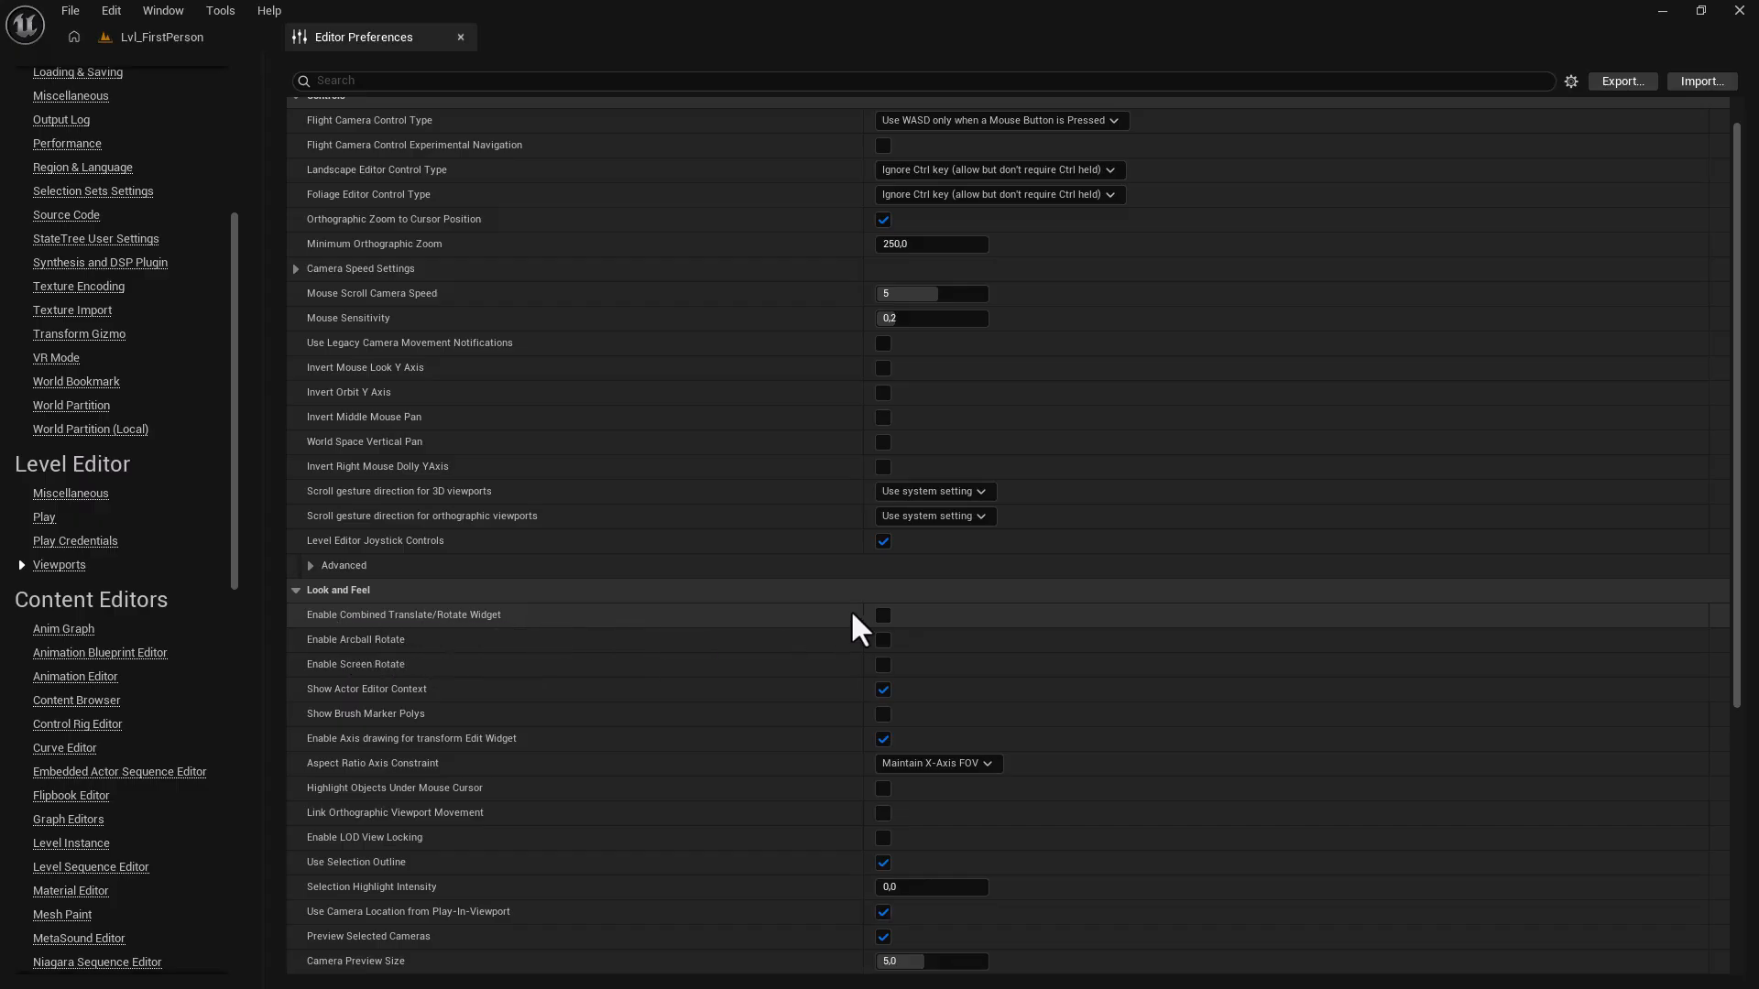
left_click(194, 40)
Move and turn the cube on the disc, set rotation snapping to 30°, and rotate it again.
mouse_move(696, 594)
left_mouse_down()
mouse_move(792, 532)
mouse_move(679, 596)
left_mouse_up()
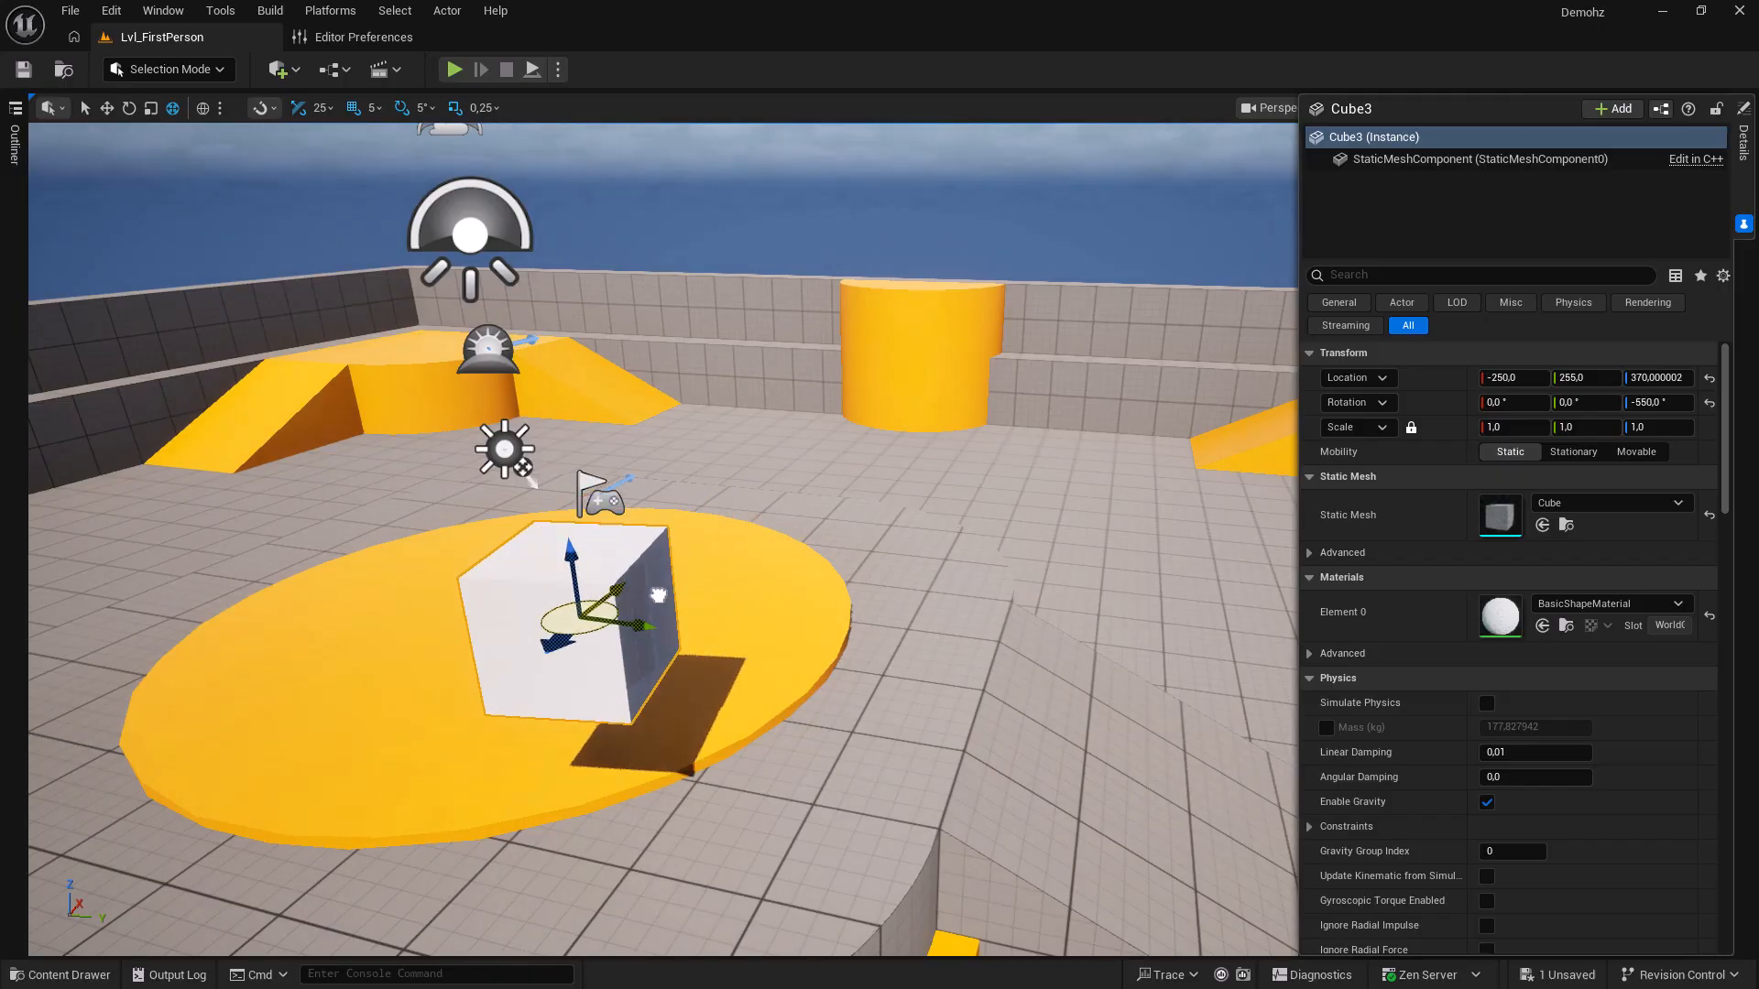
left_click_drag(598, 595, 532, 550)
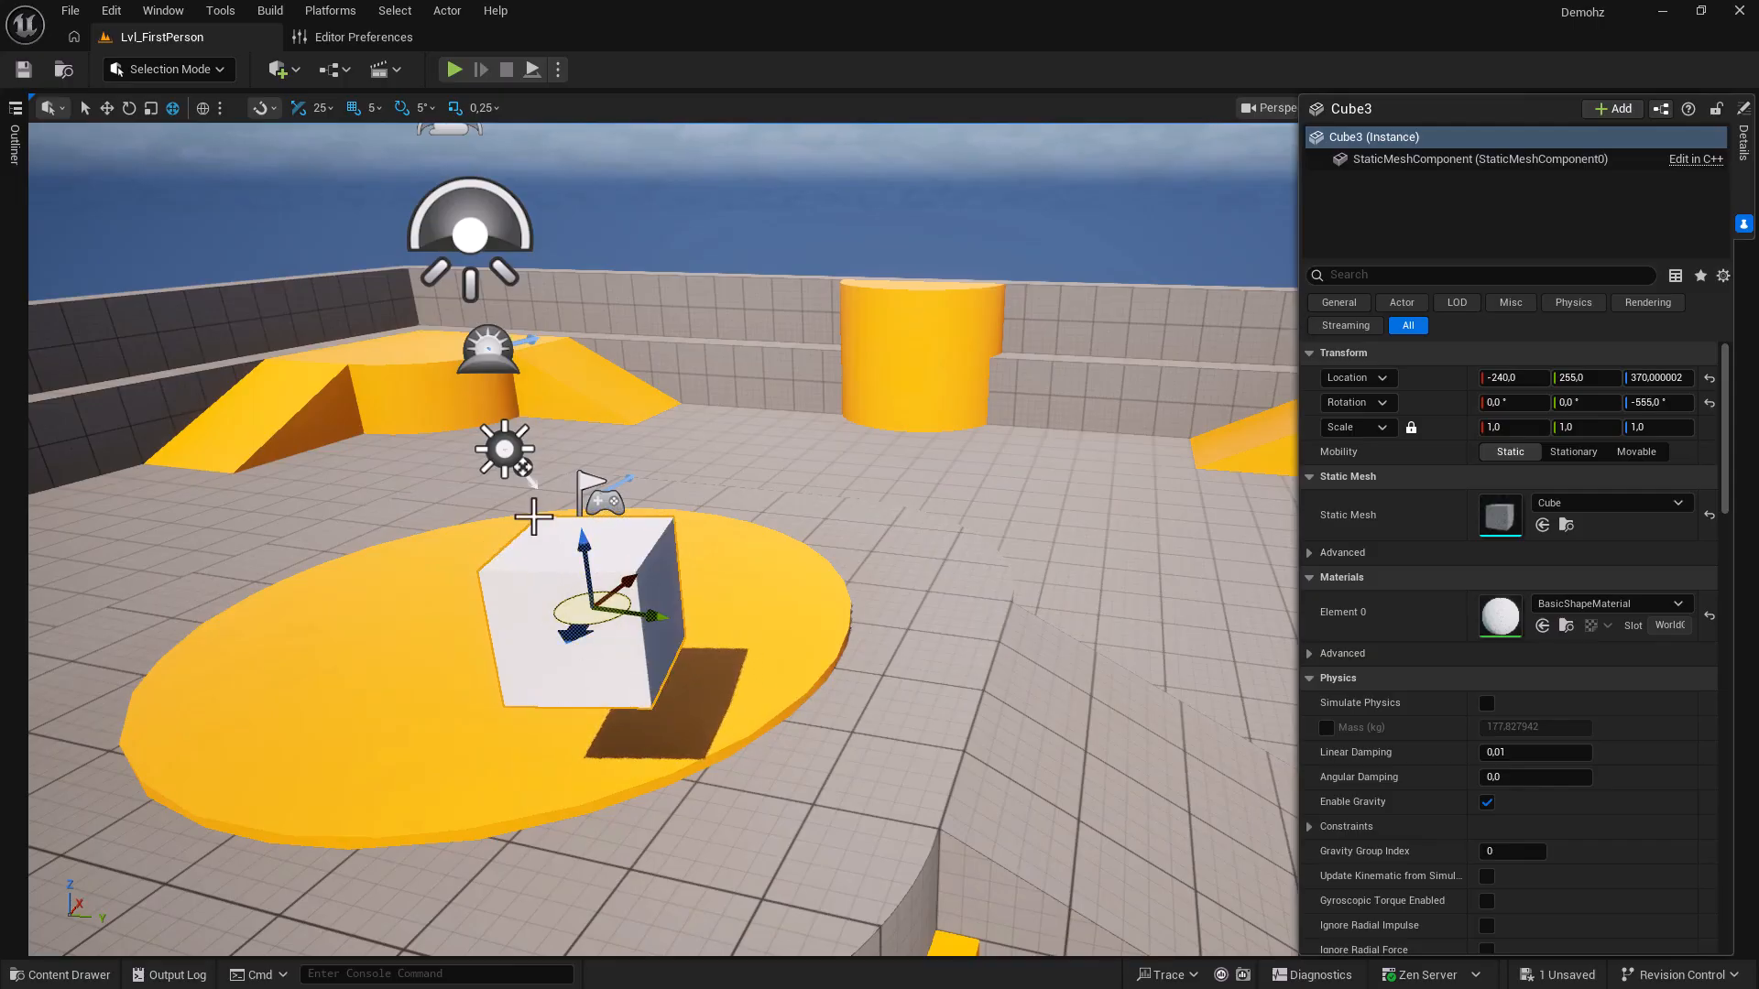
left_click(423, 107)
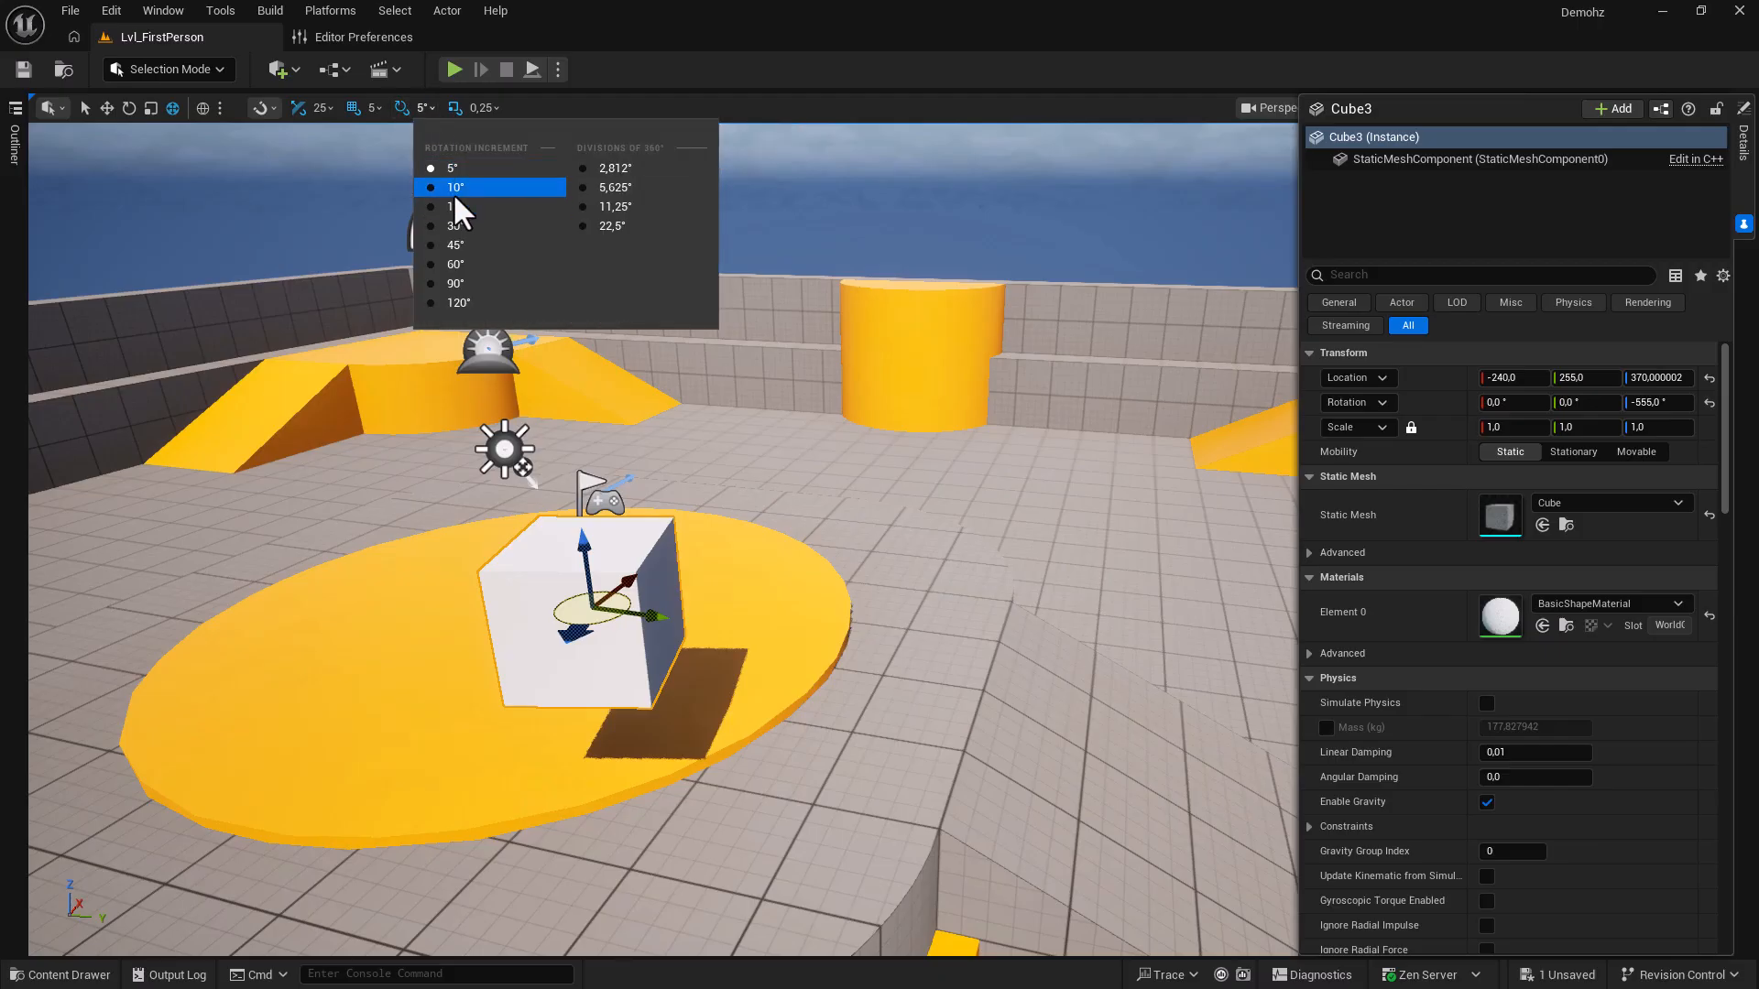
left_click(455, 225)
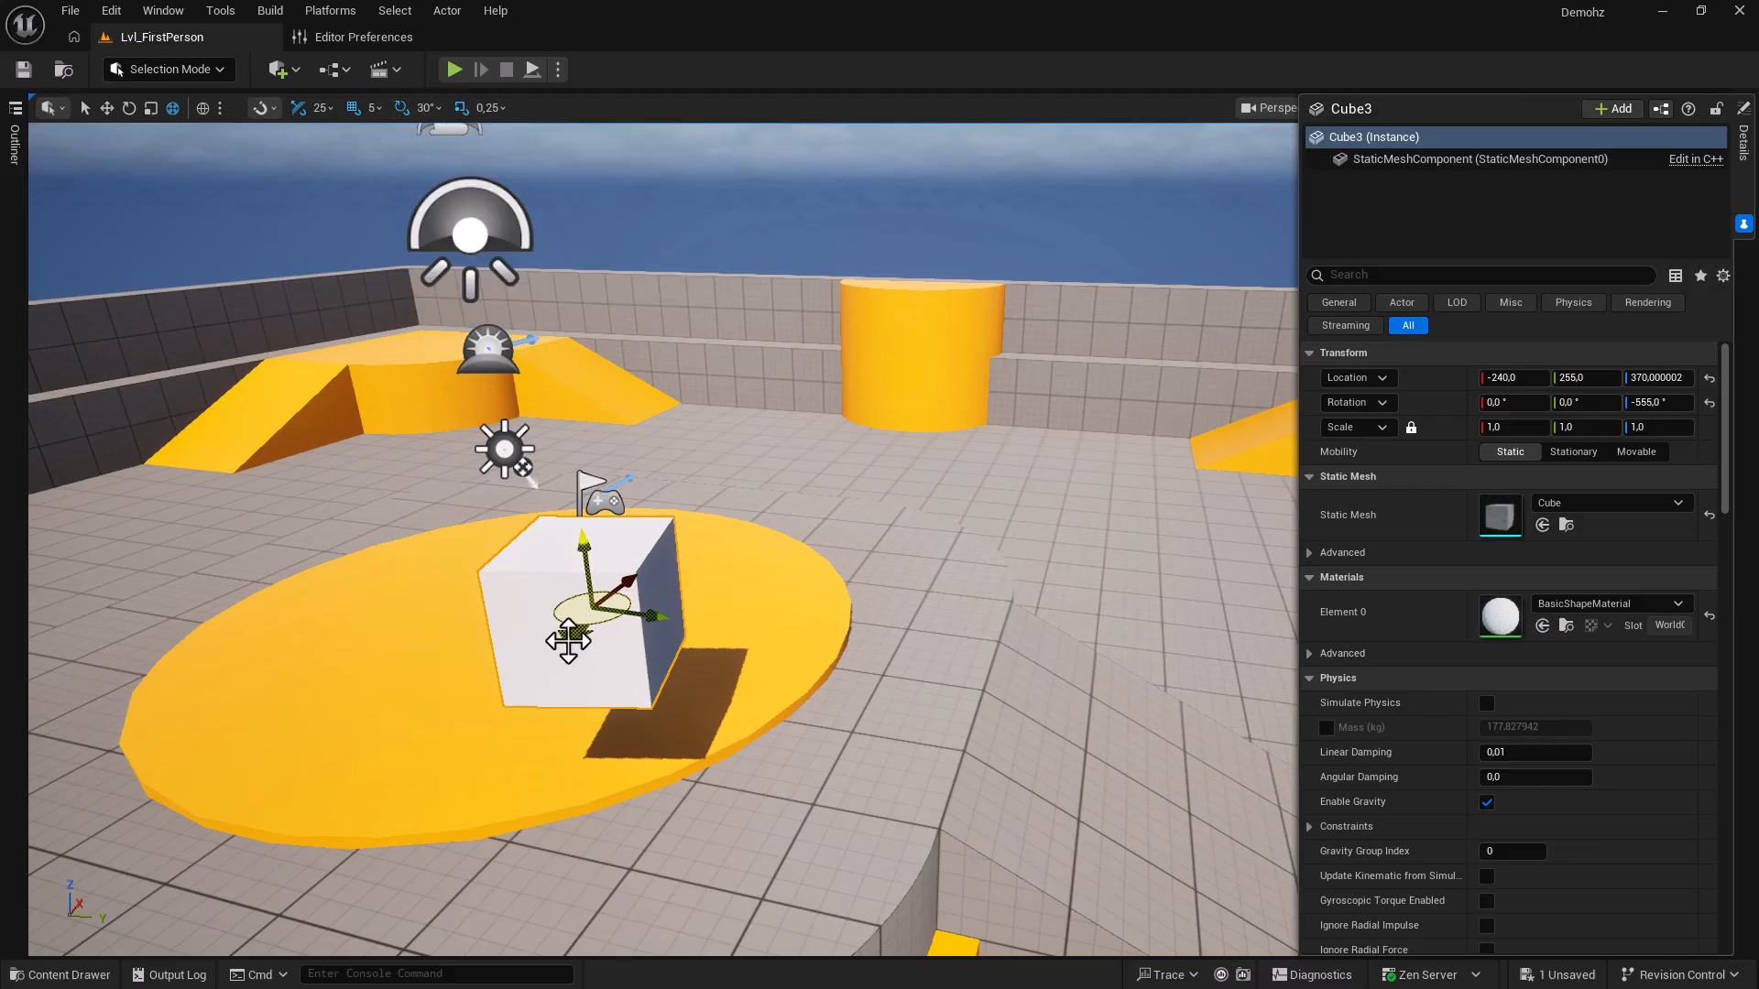
left_click_drag(571, 632, 515, 623)
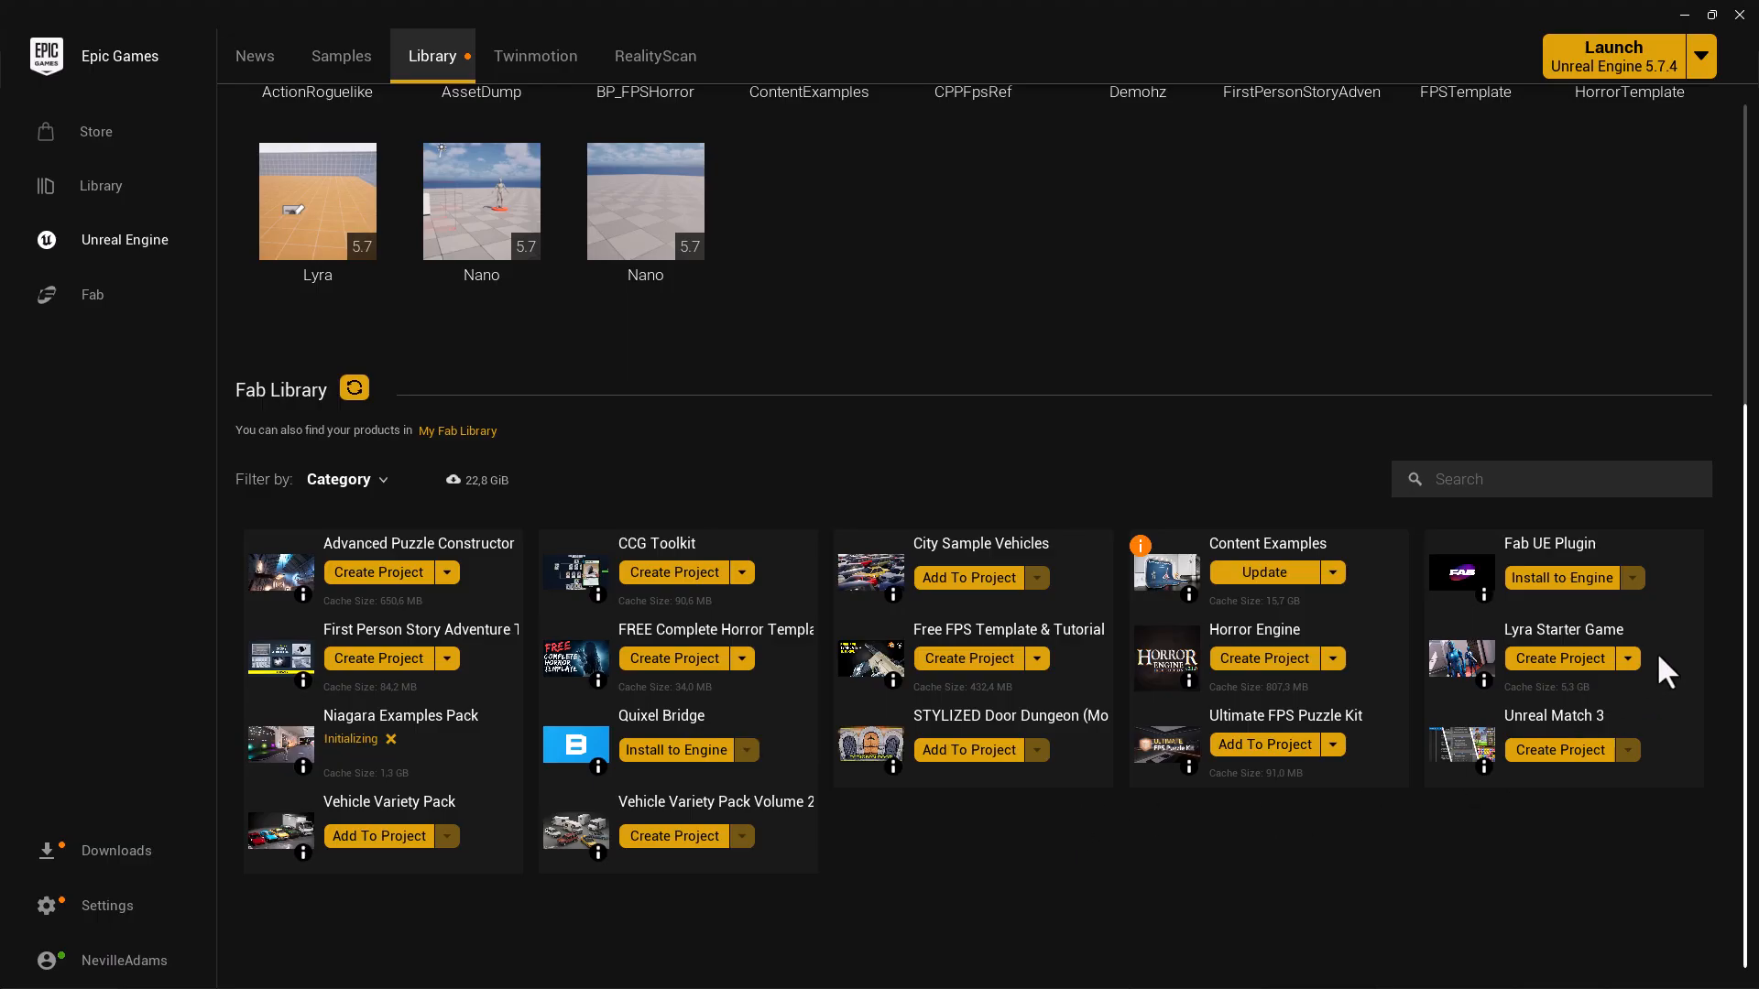
Reveal Lyra Starter Game's Remove Local Content option, then dismiss it without removing anything.
left_click(1628, 658)
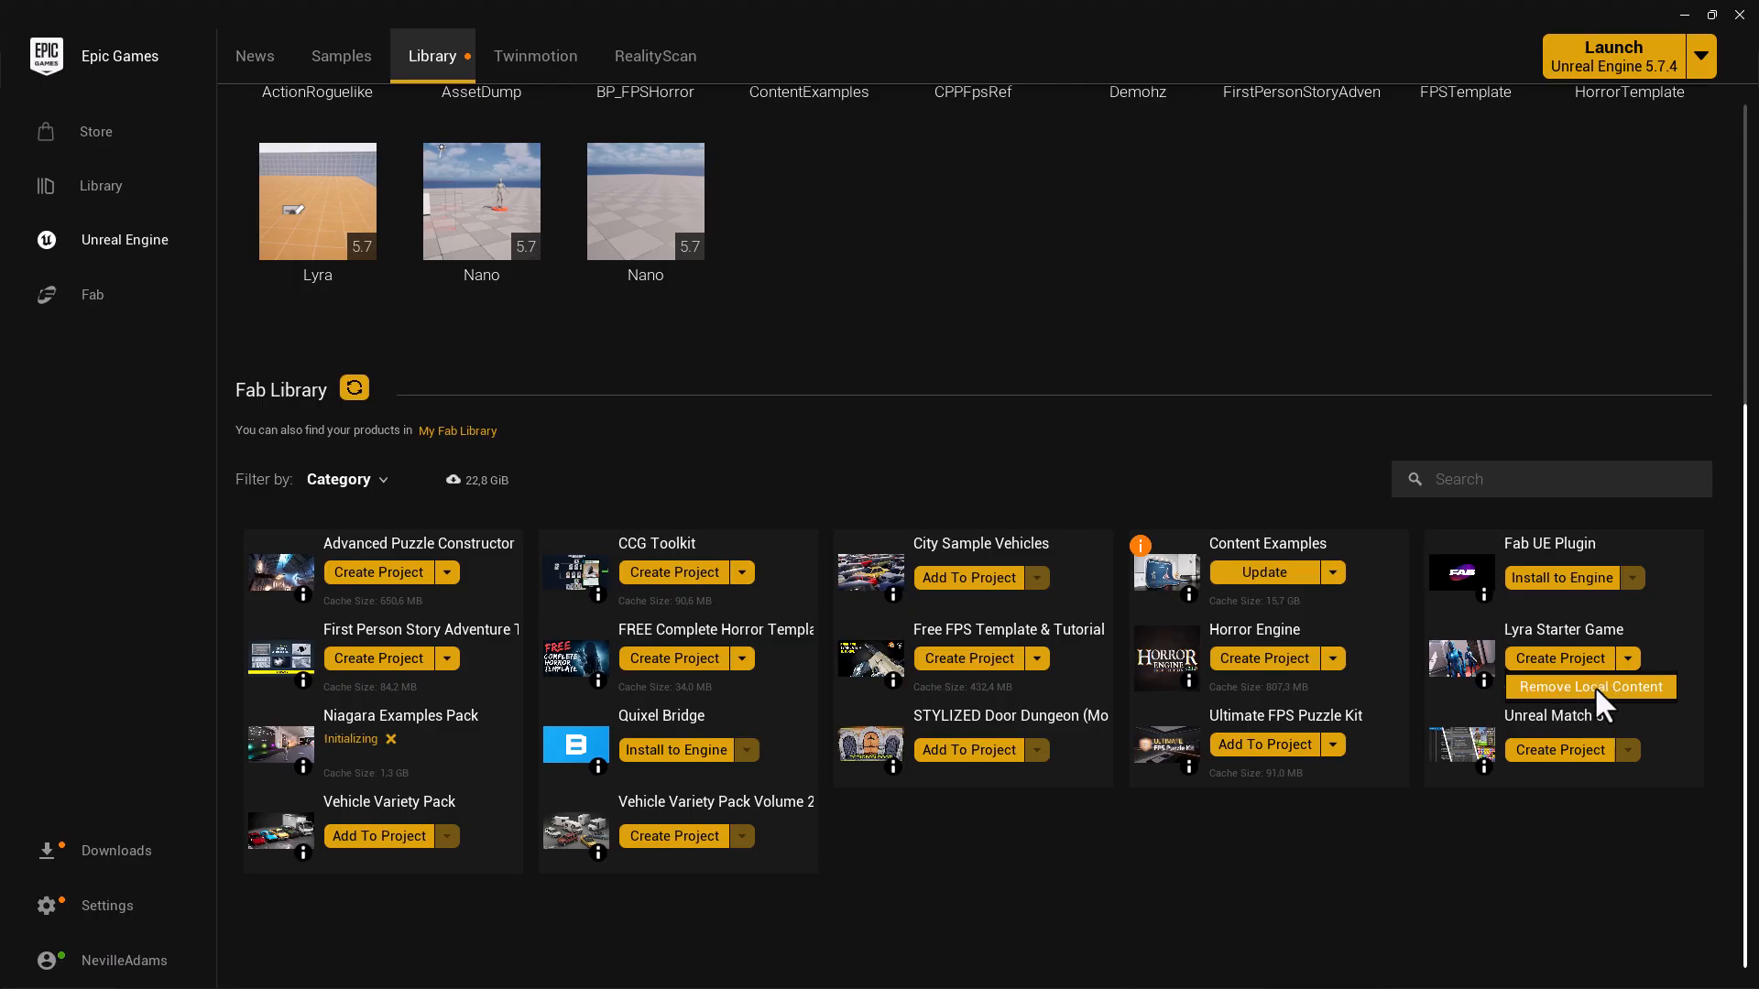
left_click(1332, 827)
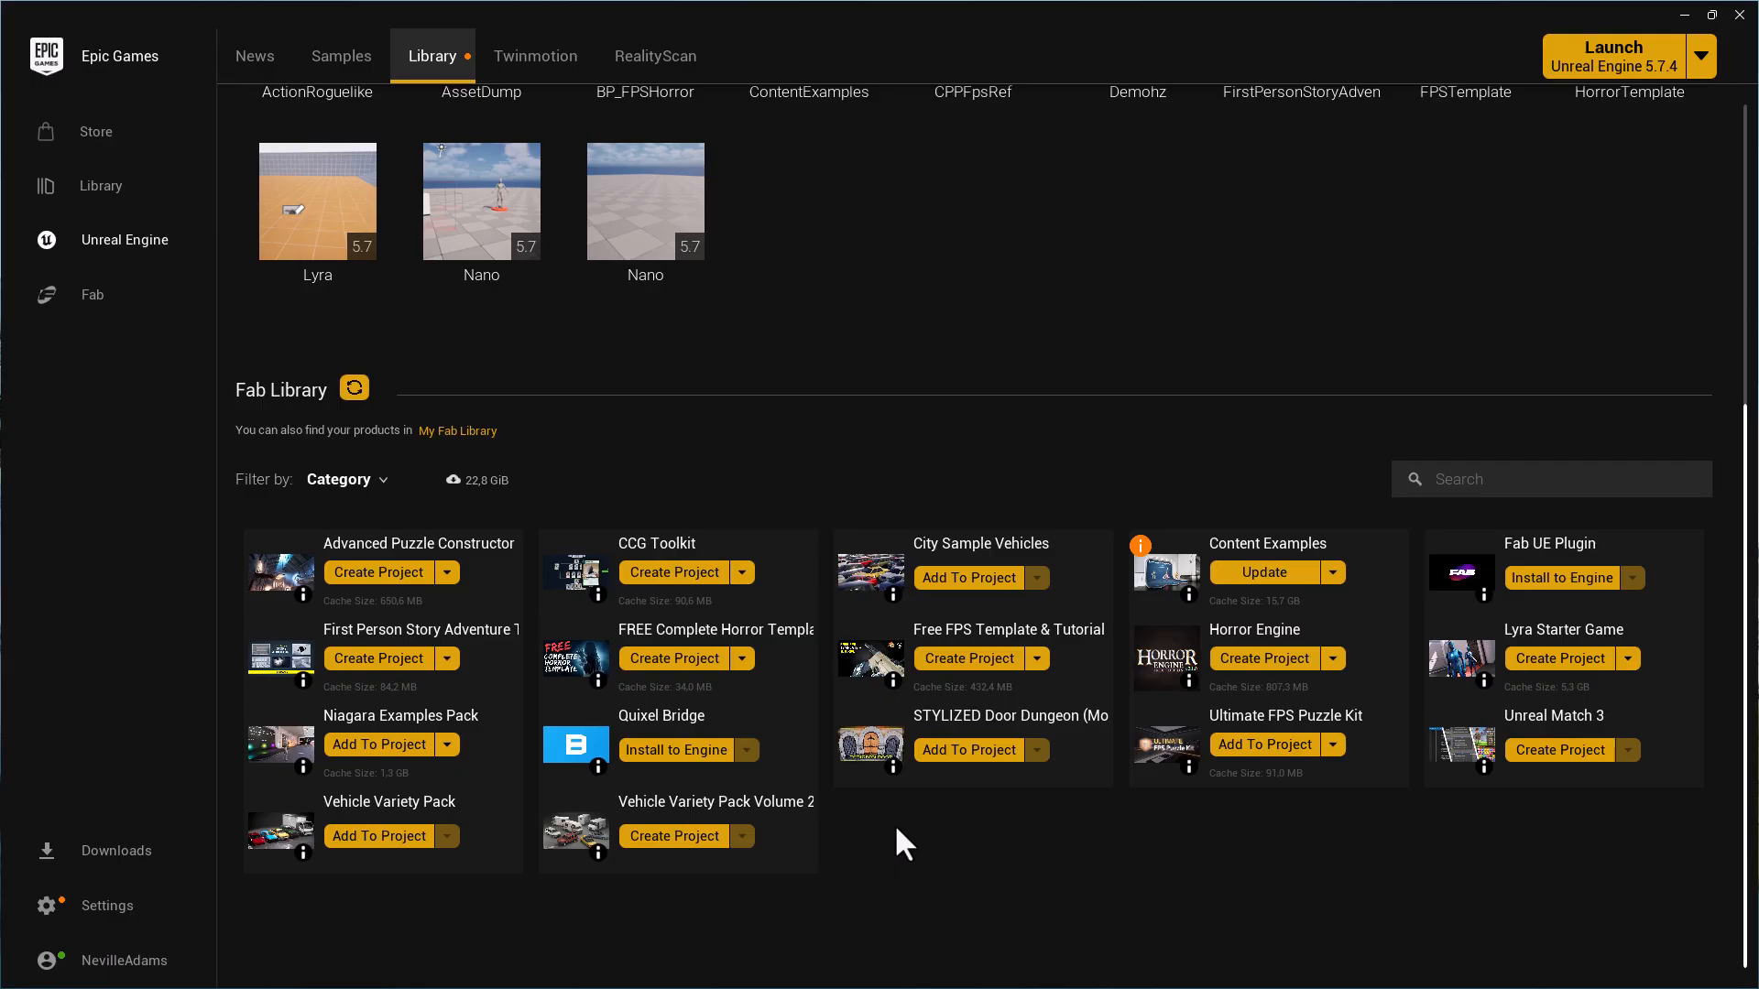
Add the Niagara Examples Pack to the AssetDump project.
left_click(375, 744)
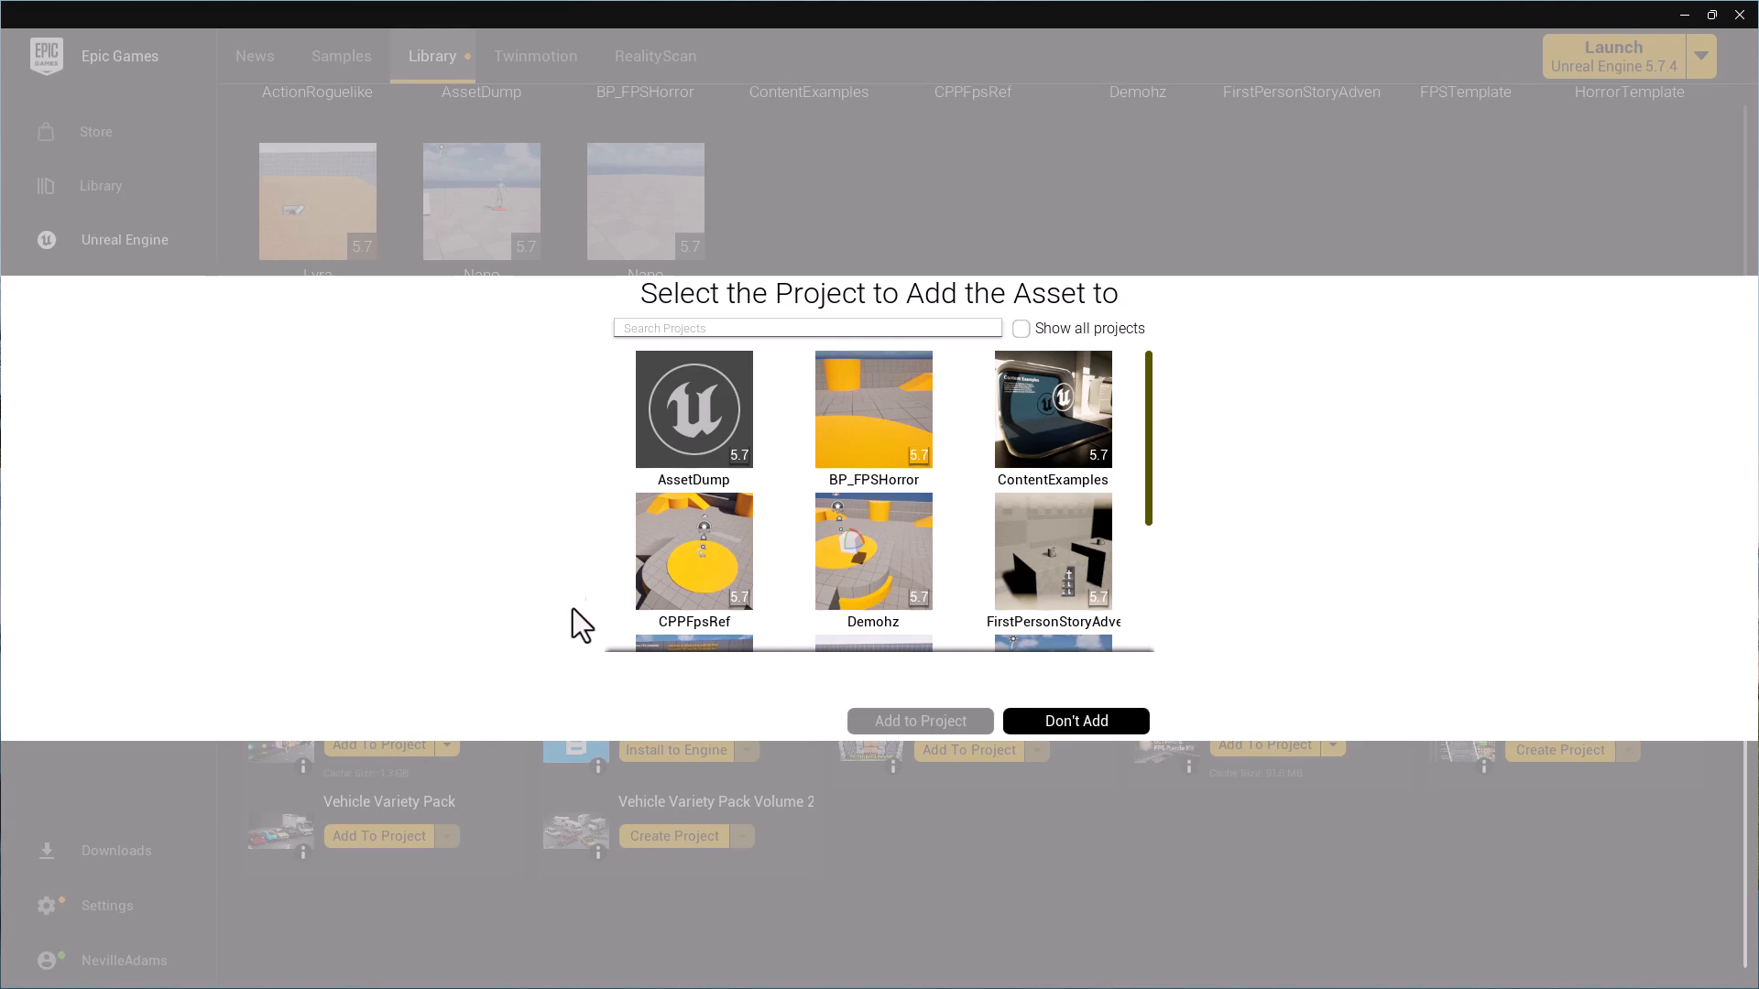
left_click(702, 436)
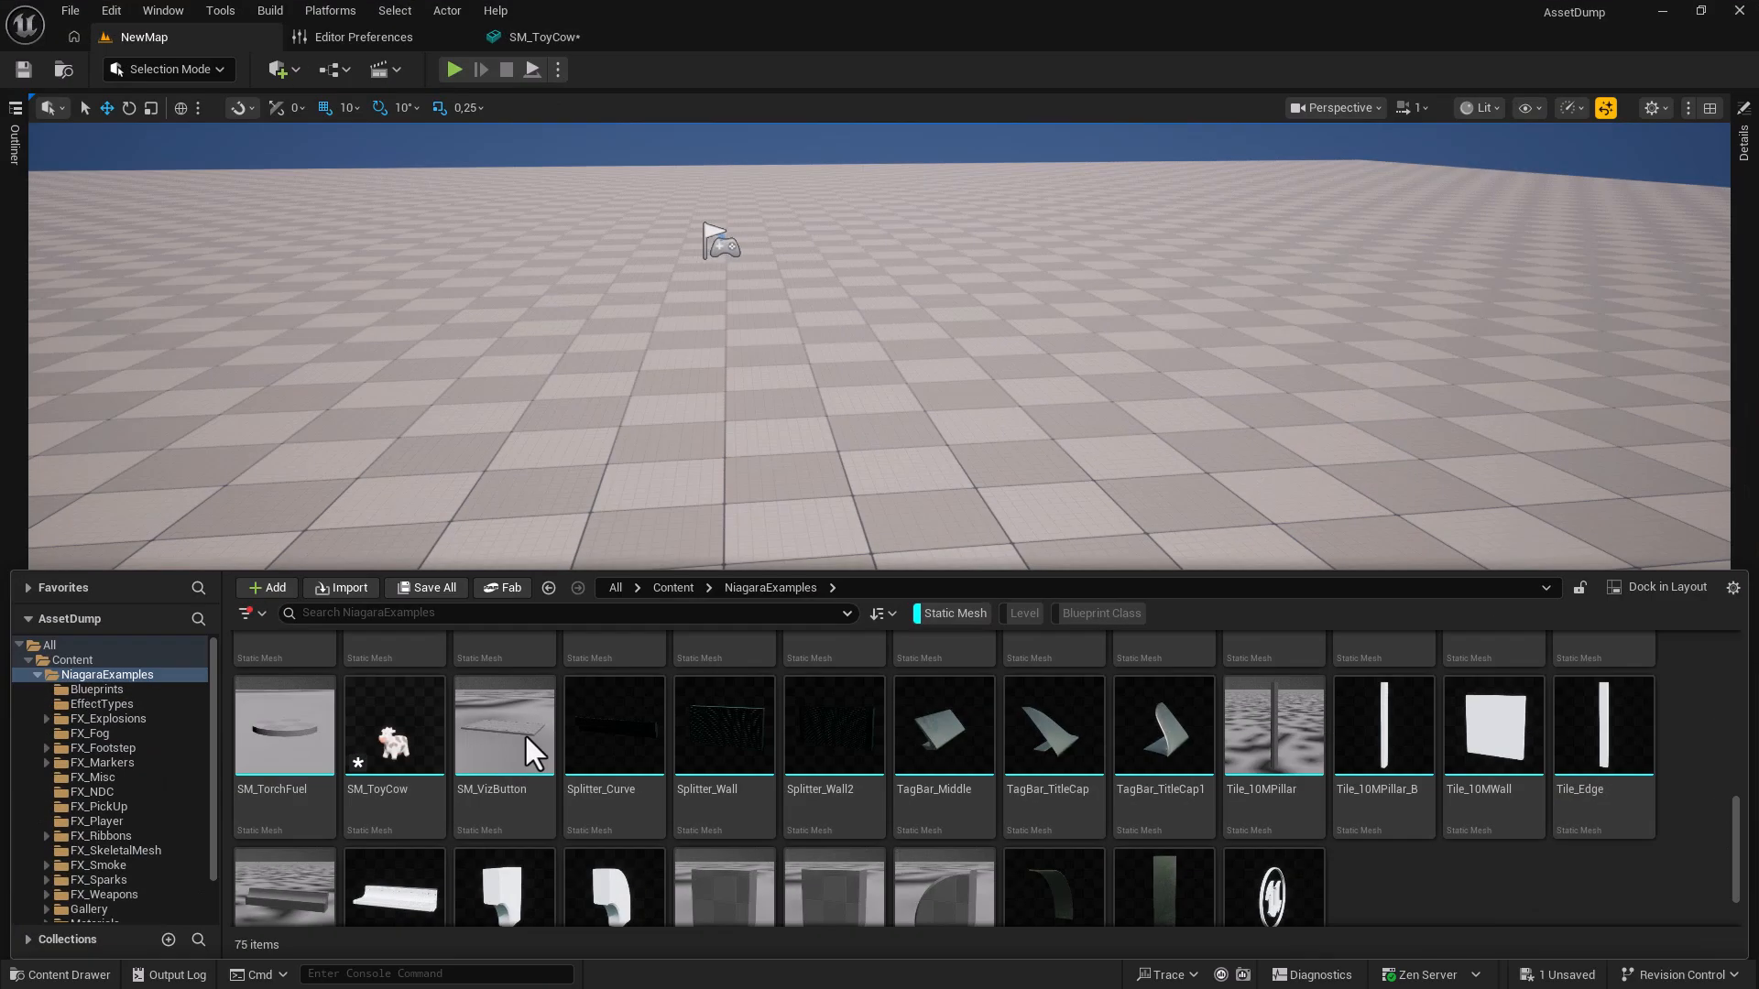
Migrate SM_ToyCow through Asset Actions > Migrate, saving the modified asset first.
right_click(391, 746)
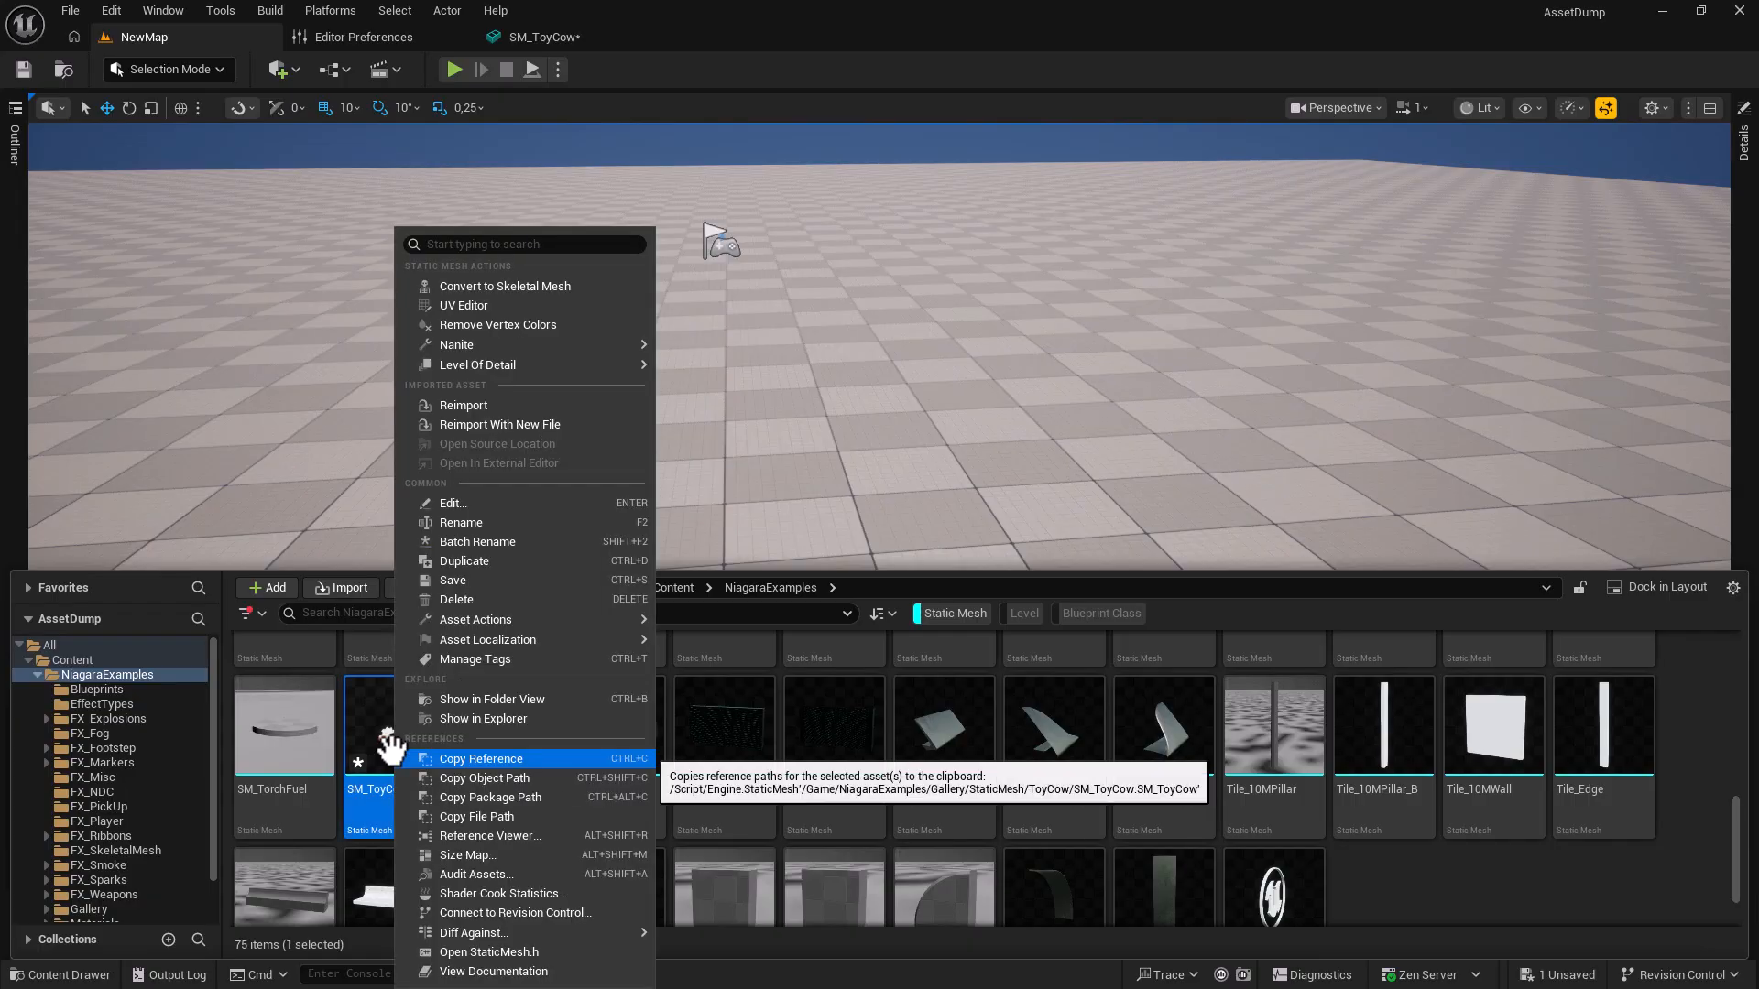
mouse_move(501, 622)
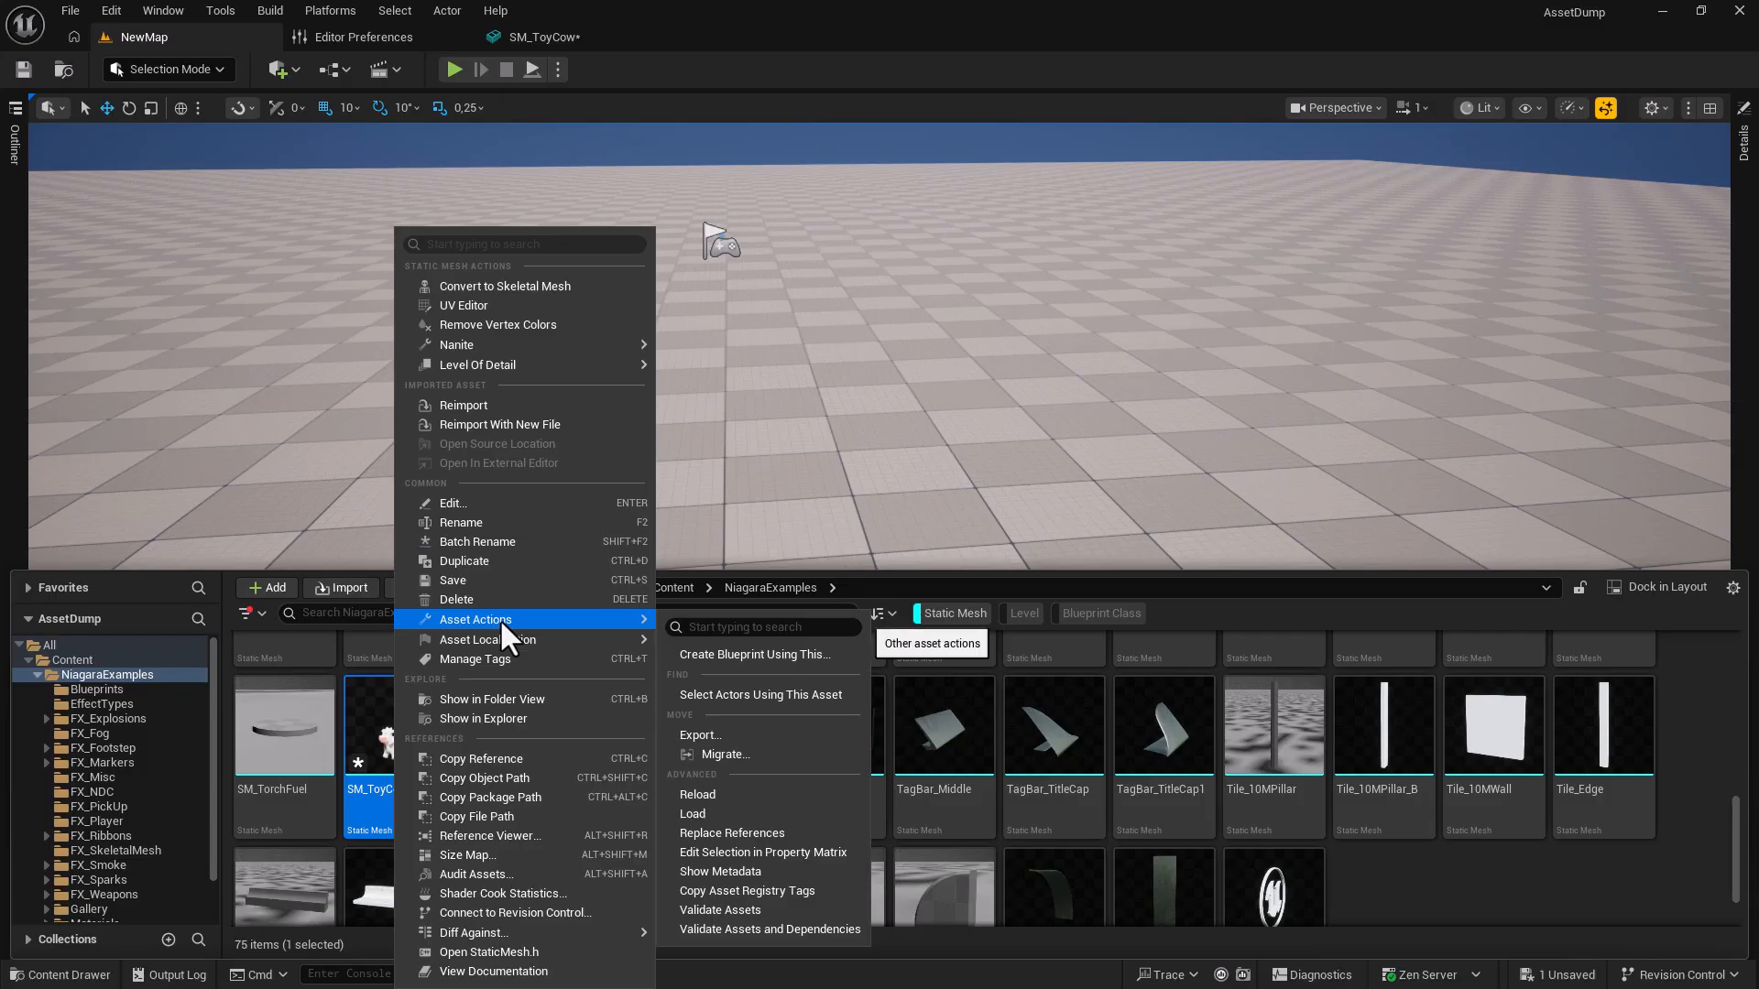
left_click(730, 759)
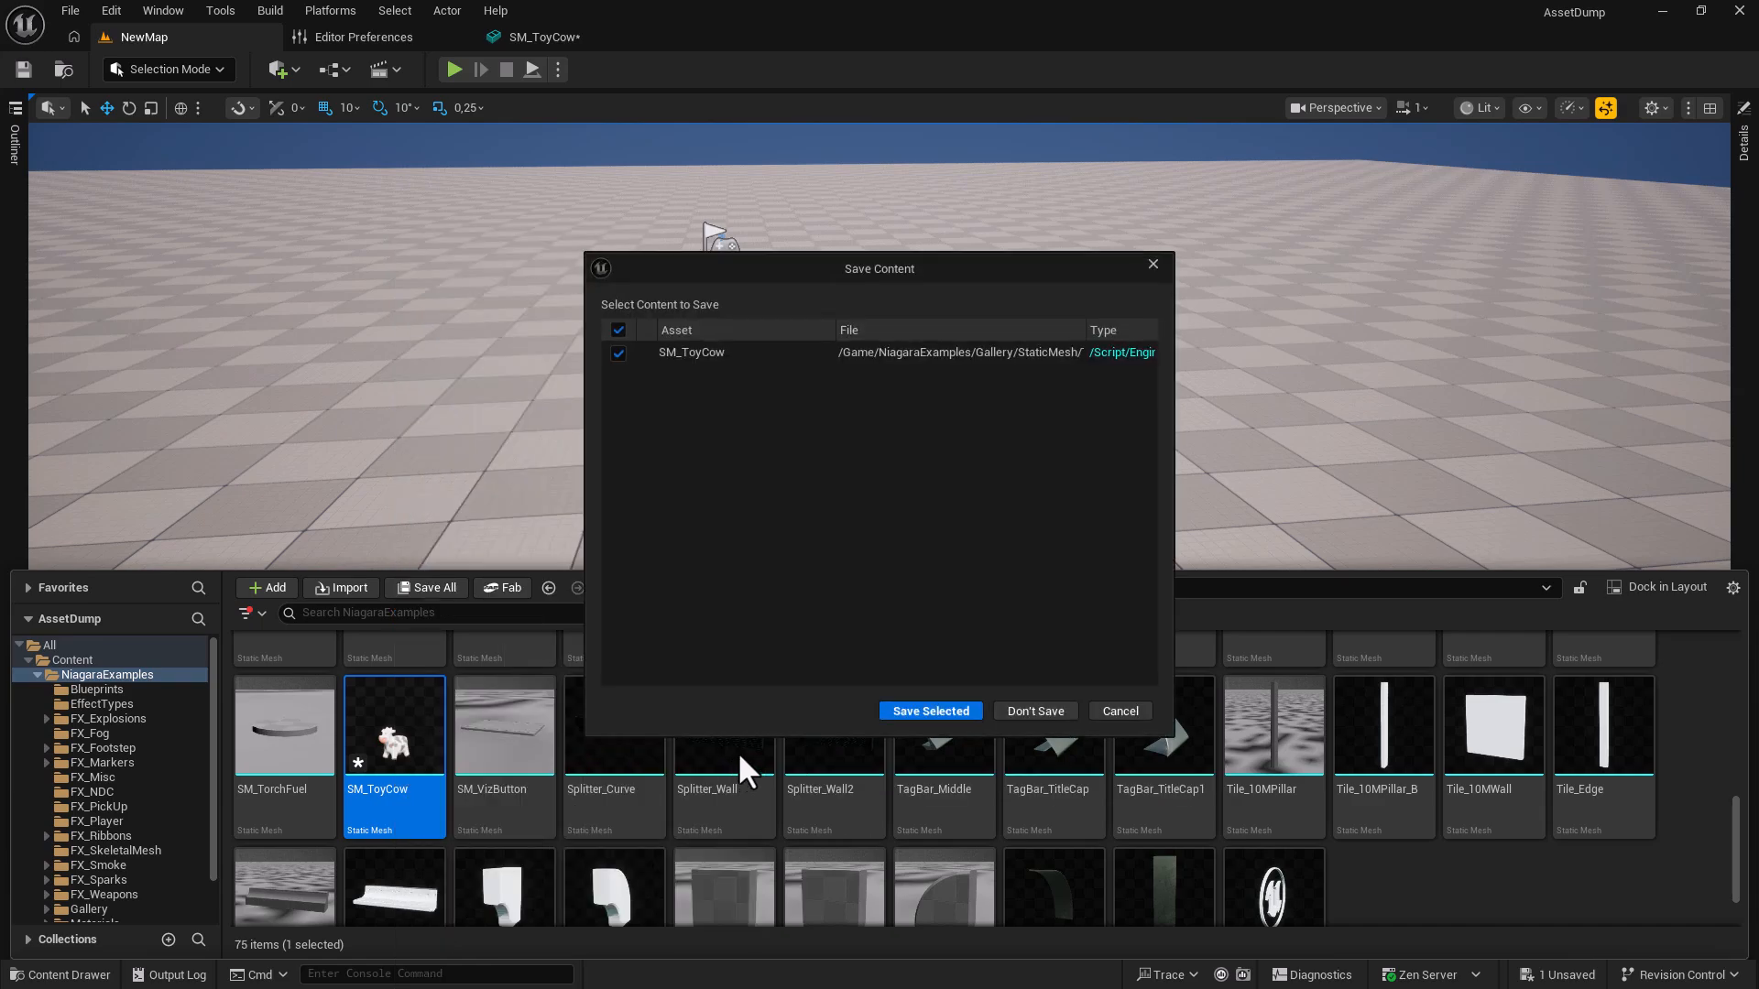
left_click(938, 712)
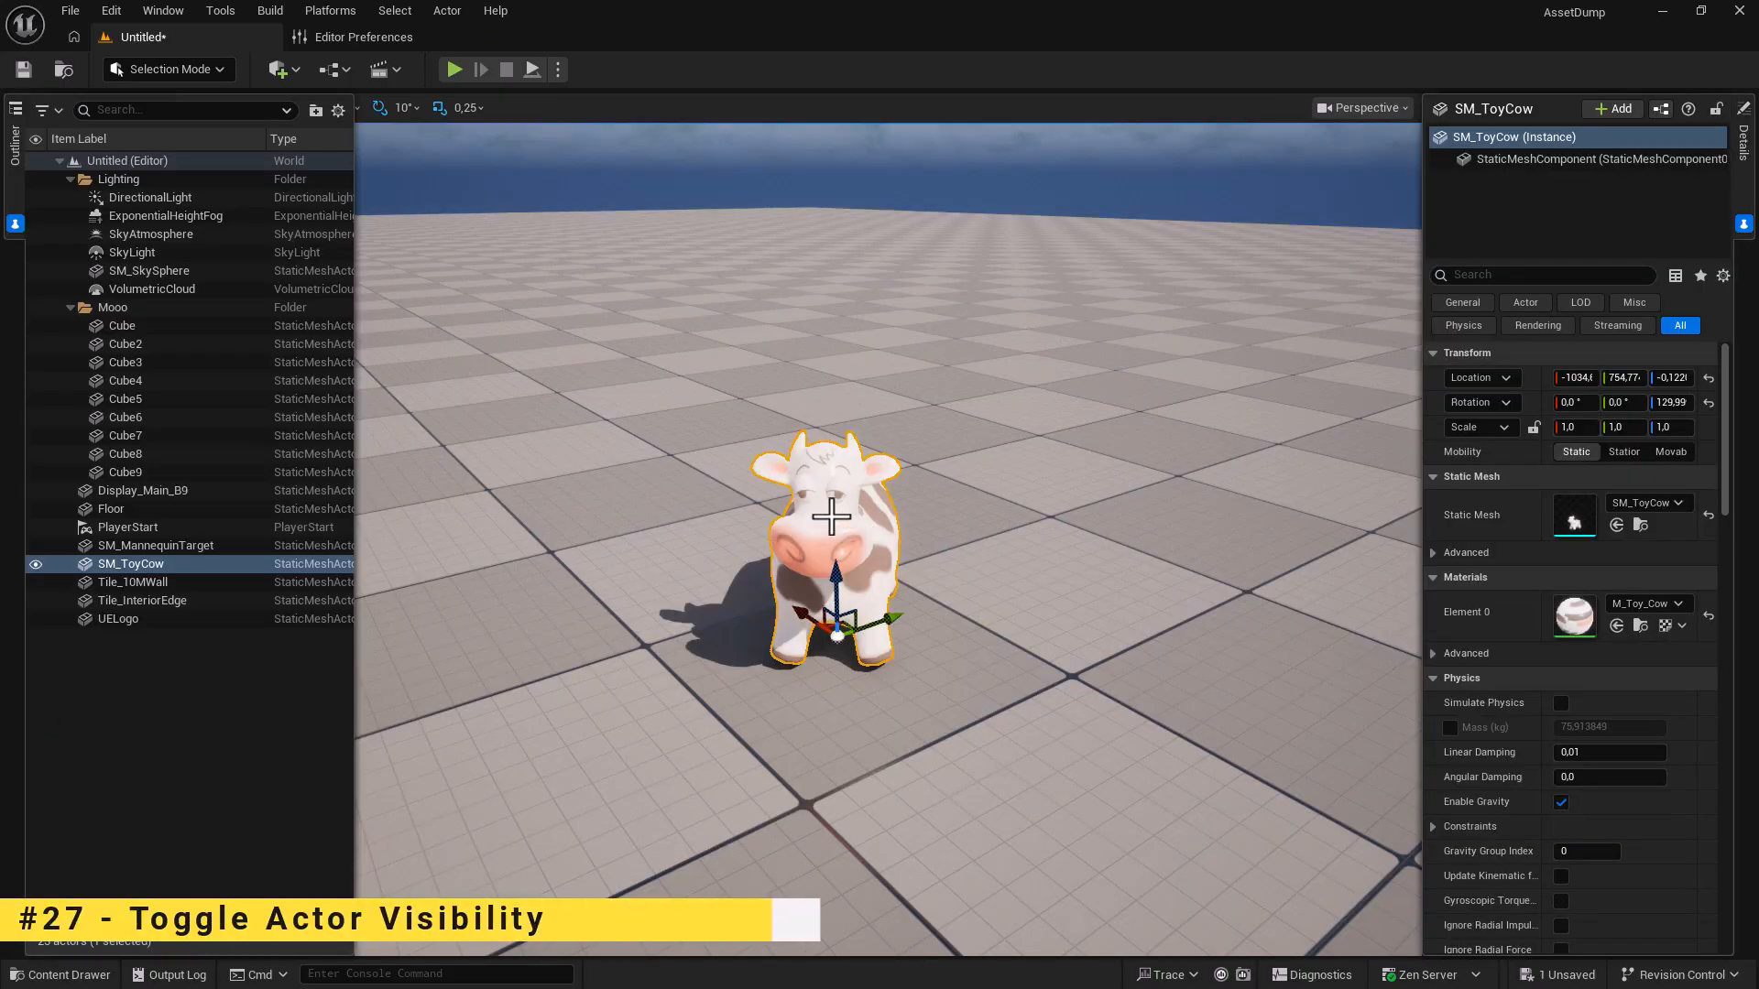
Hide the cow and its attached children, then unhide it with H.
right_click(831, 519)
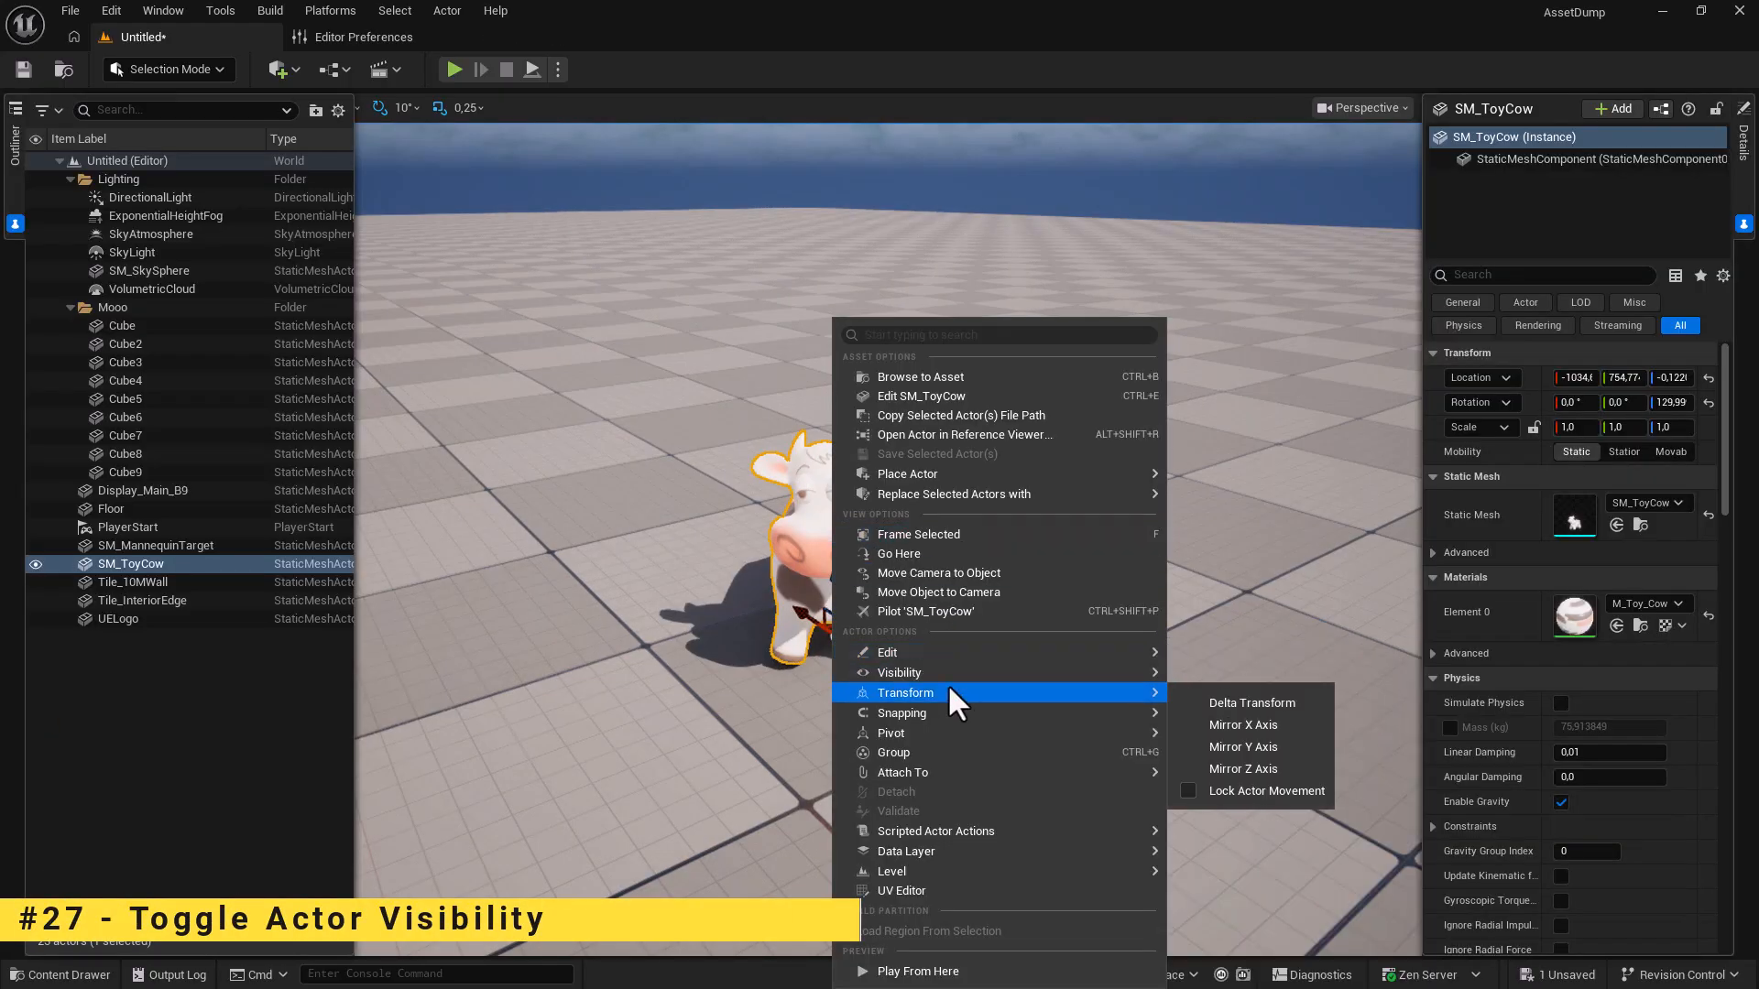
mouse_move(943, 677)
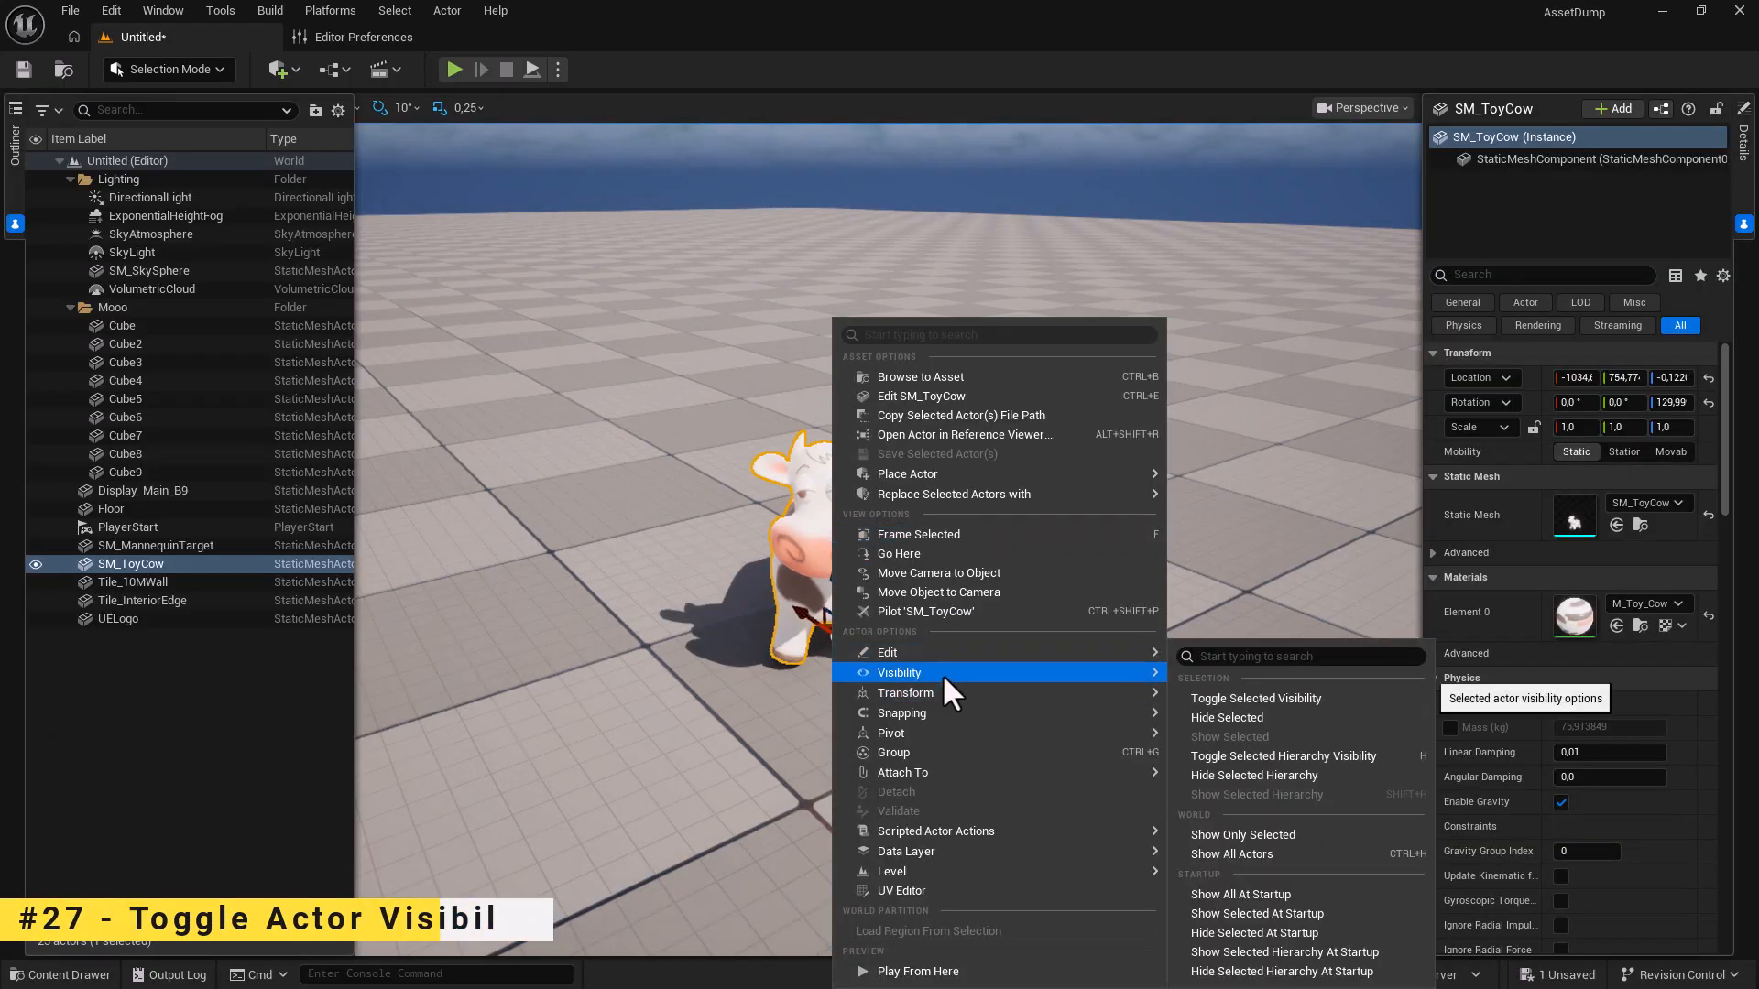
left_click(1257, 755)
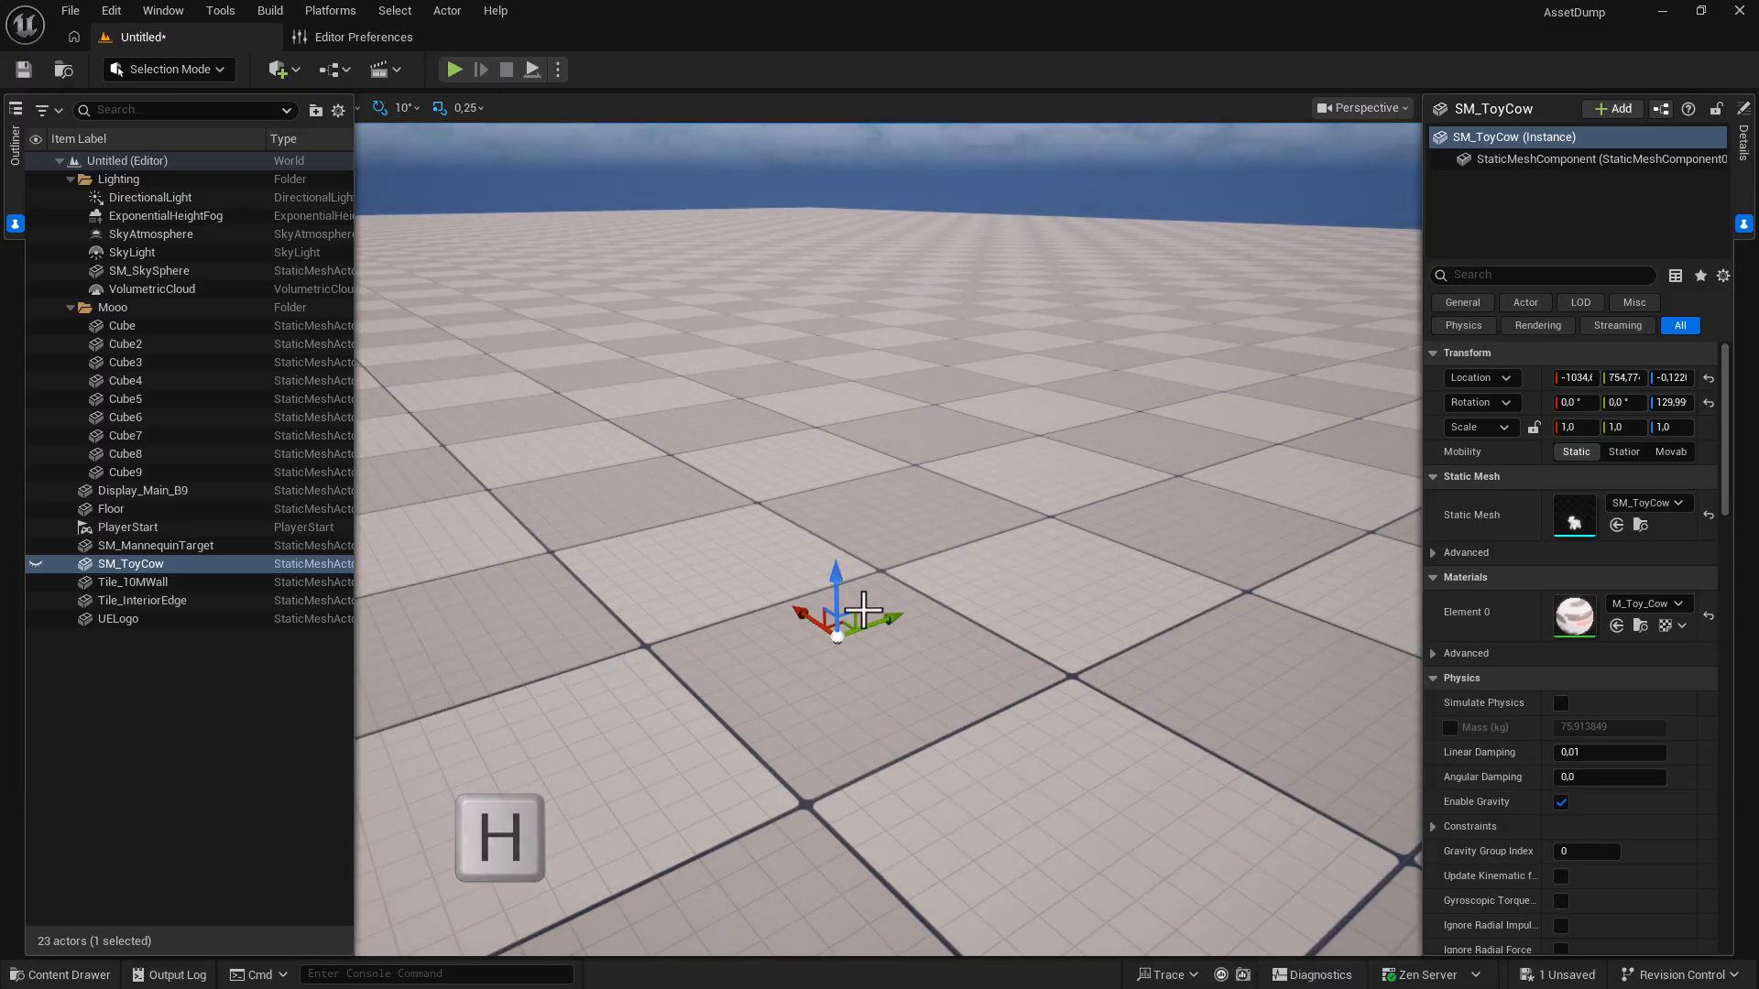
key("h")
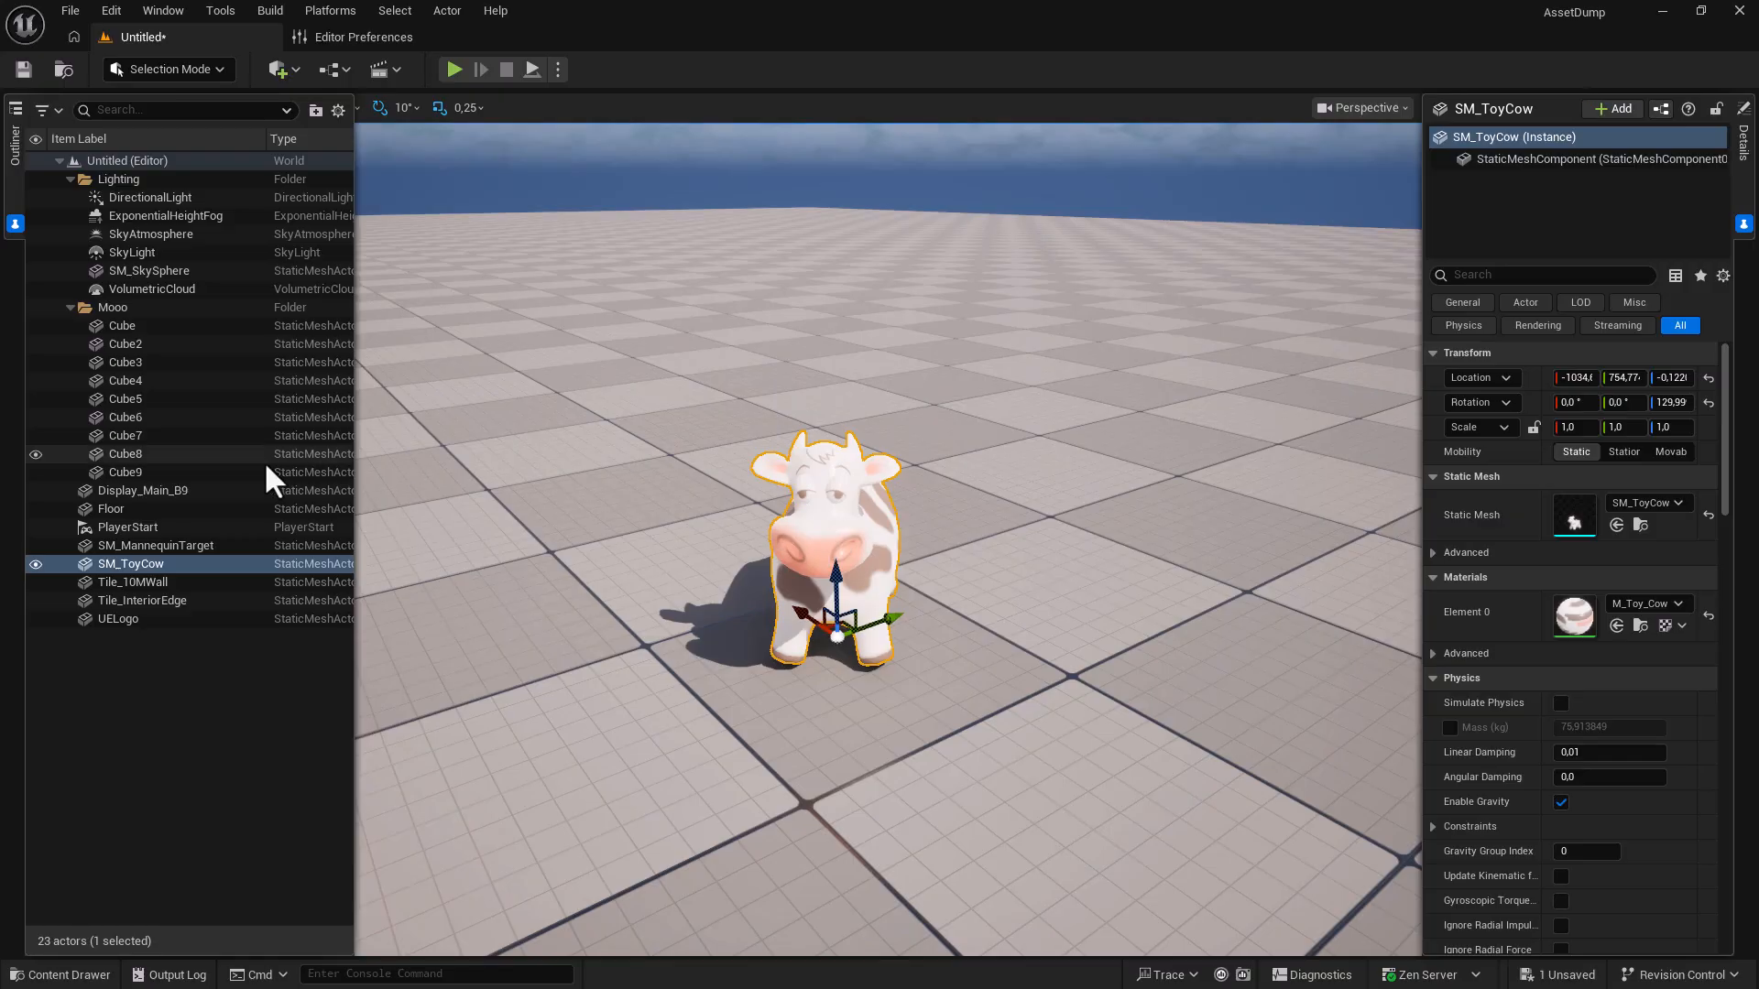
Show only SM_ToyCow and DirectionalLight, hiding every other actor.
left_click(148, 561)
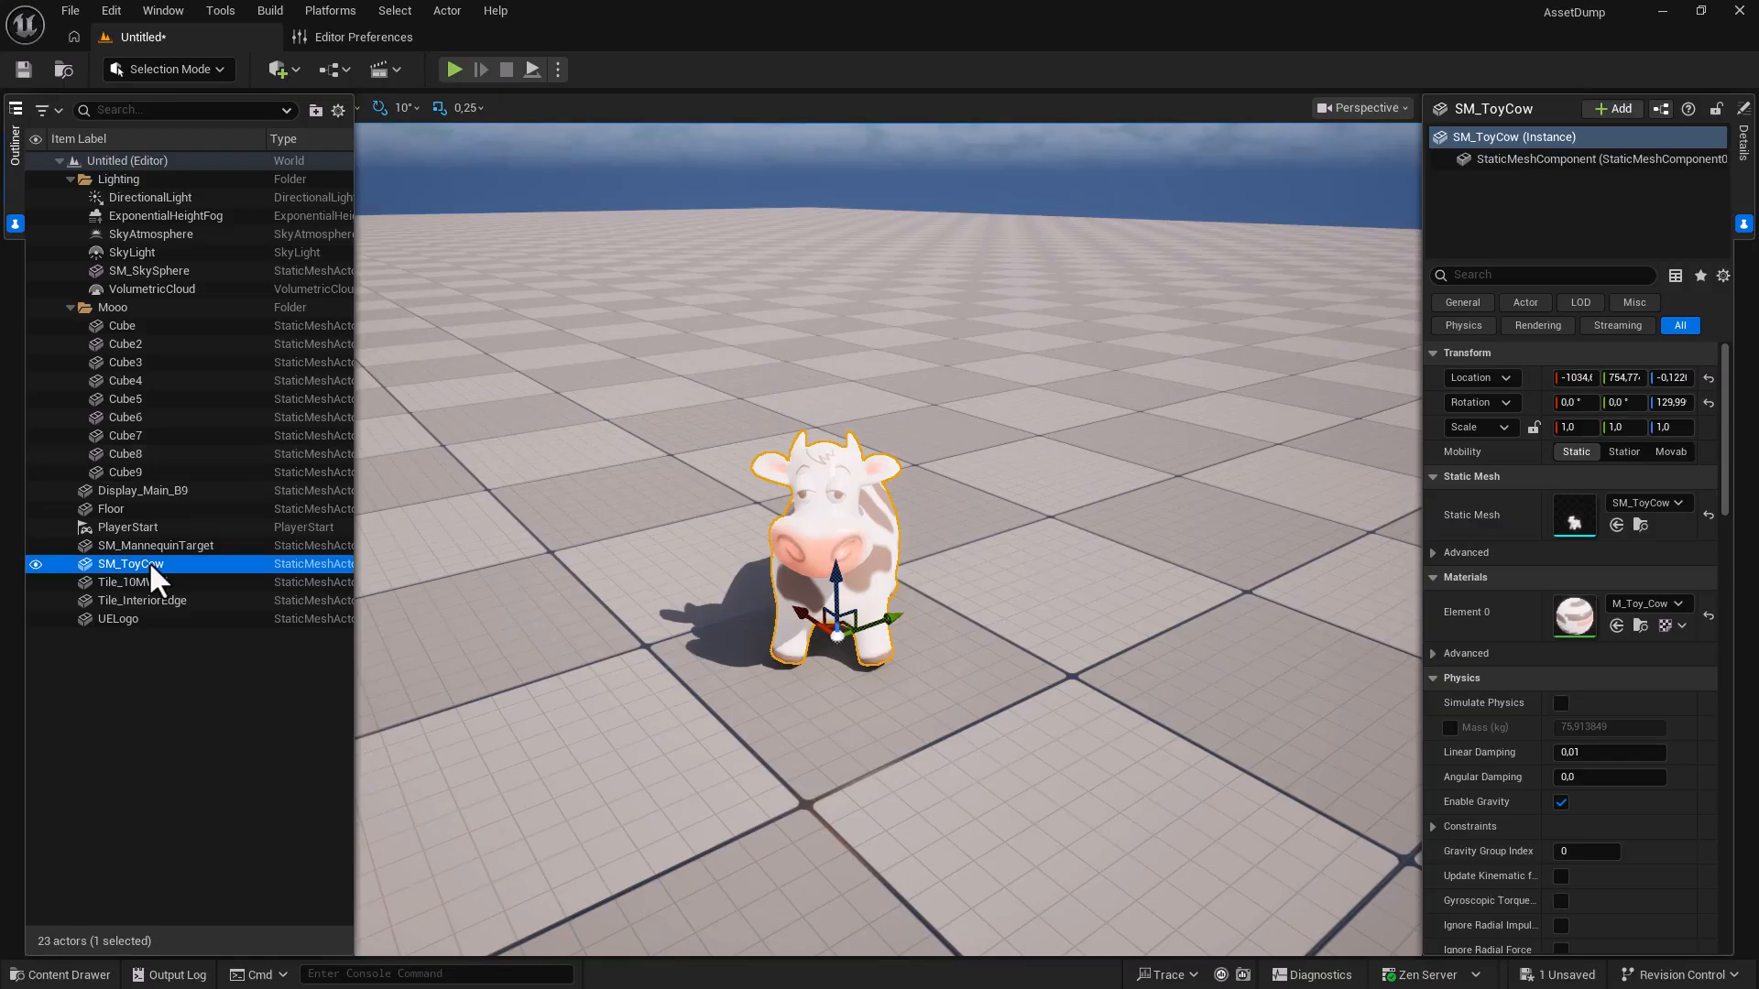
left_click(152, 200, "ctrl")
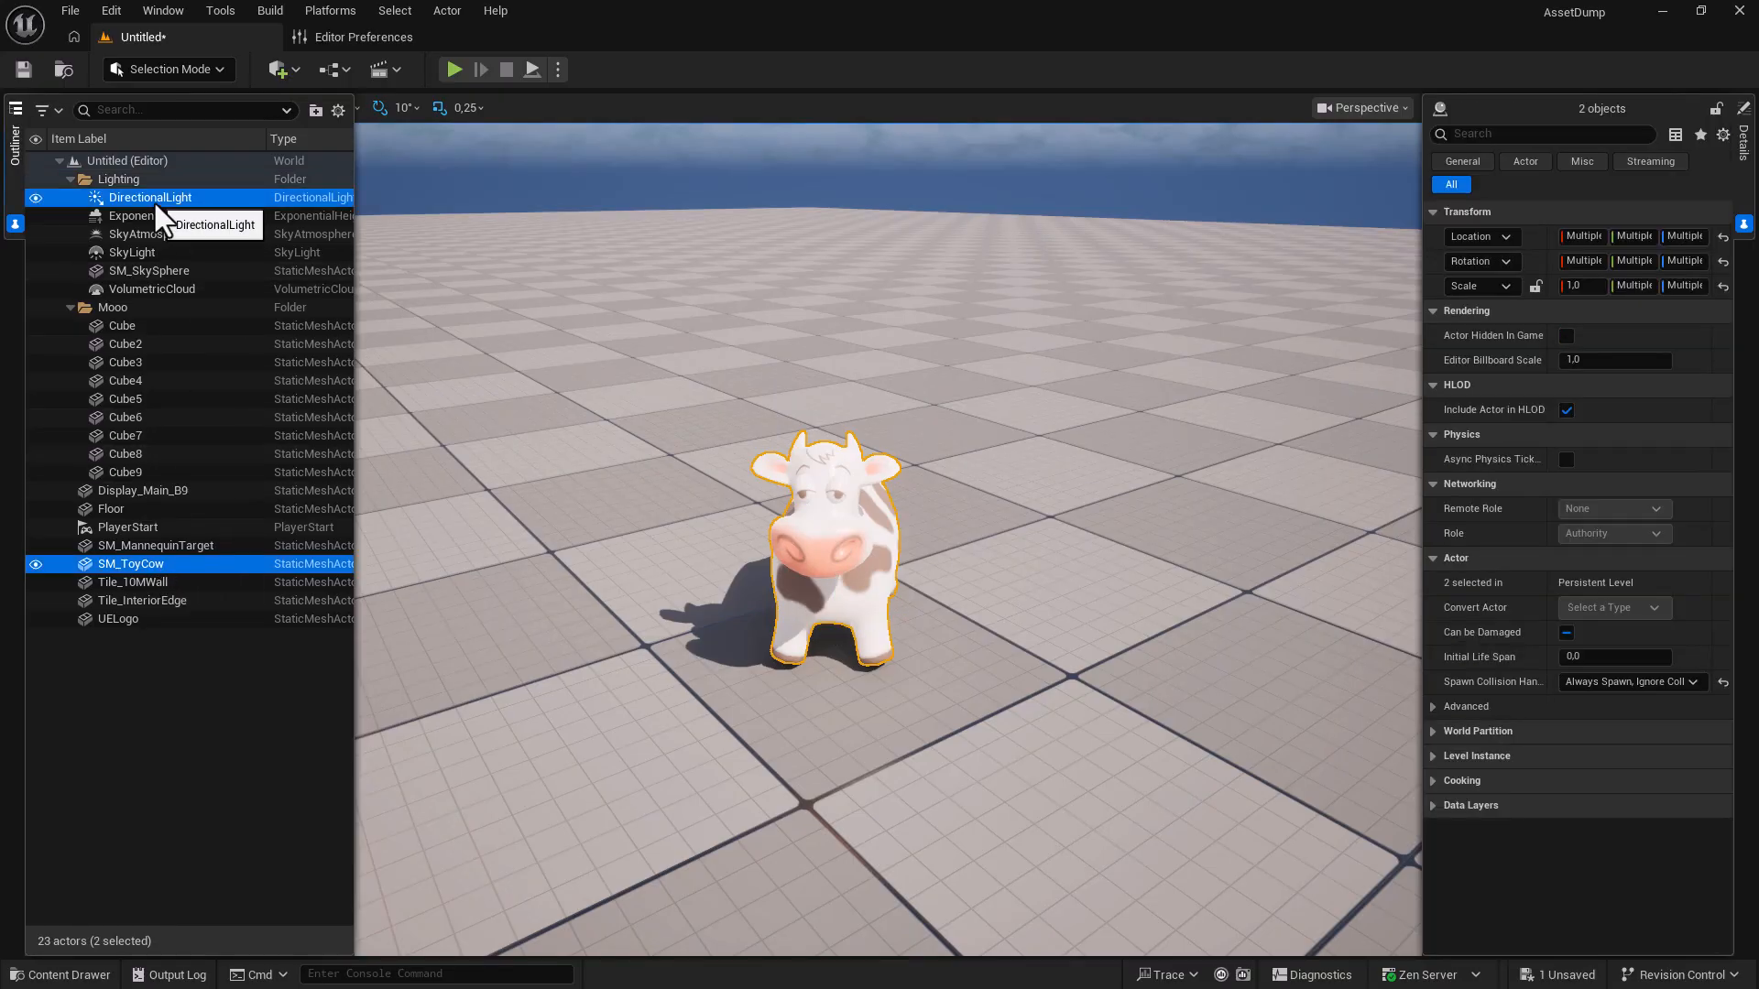
right_click(833, 516)
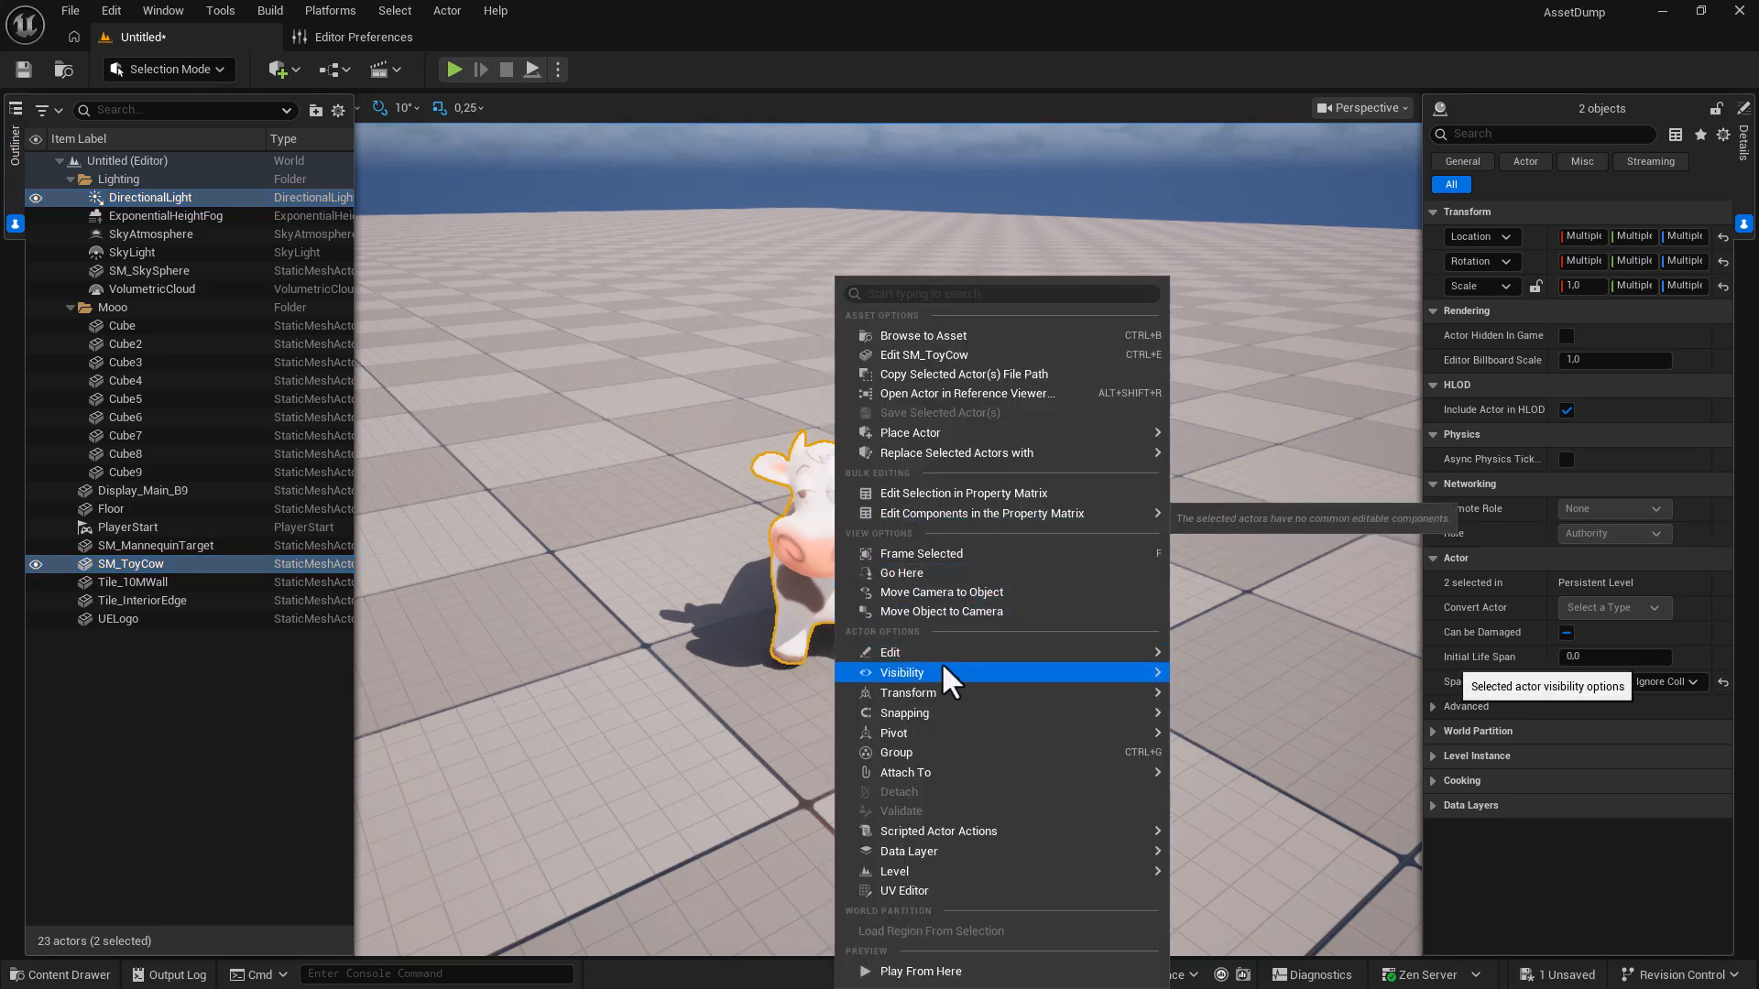
mouse_move(943, 667)
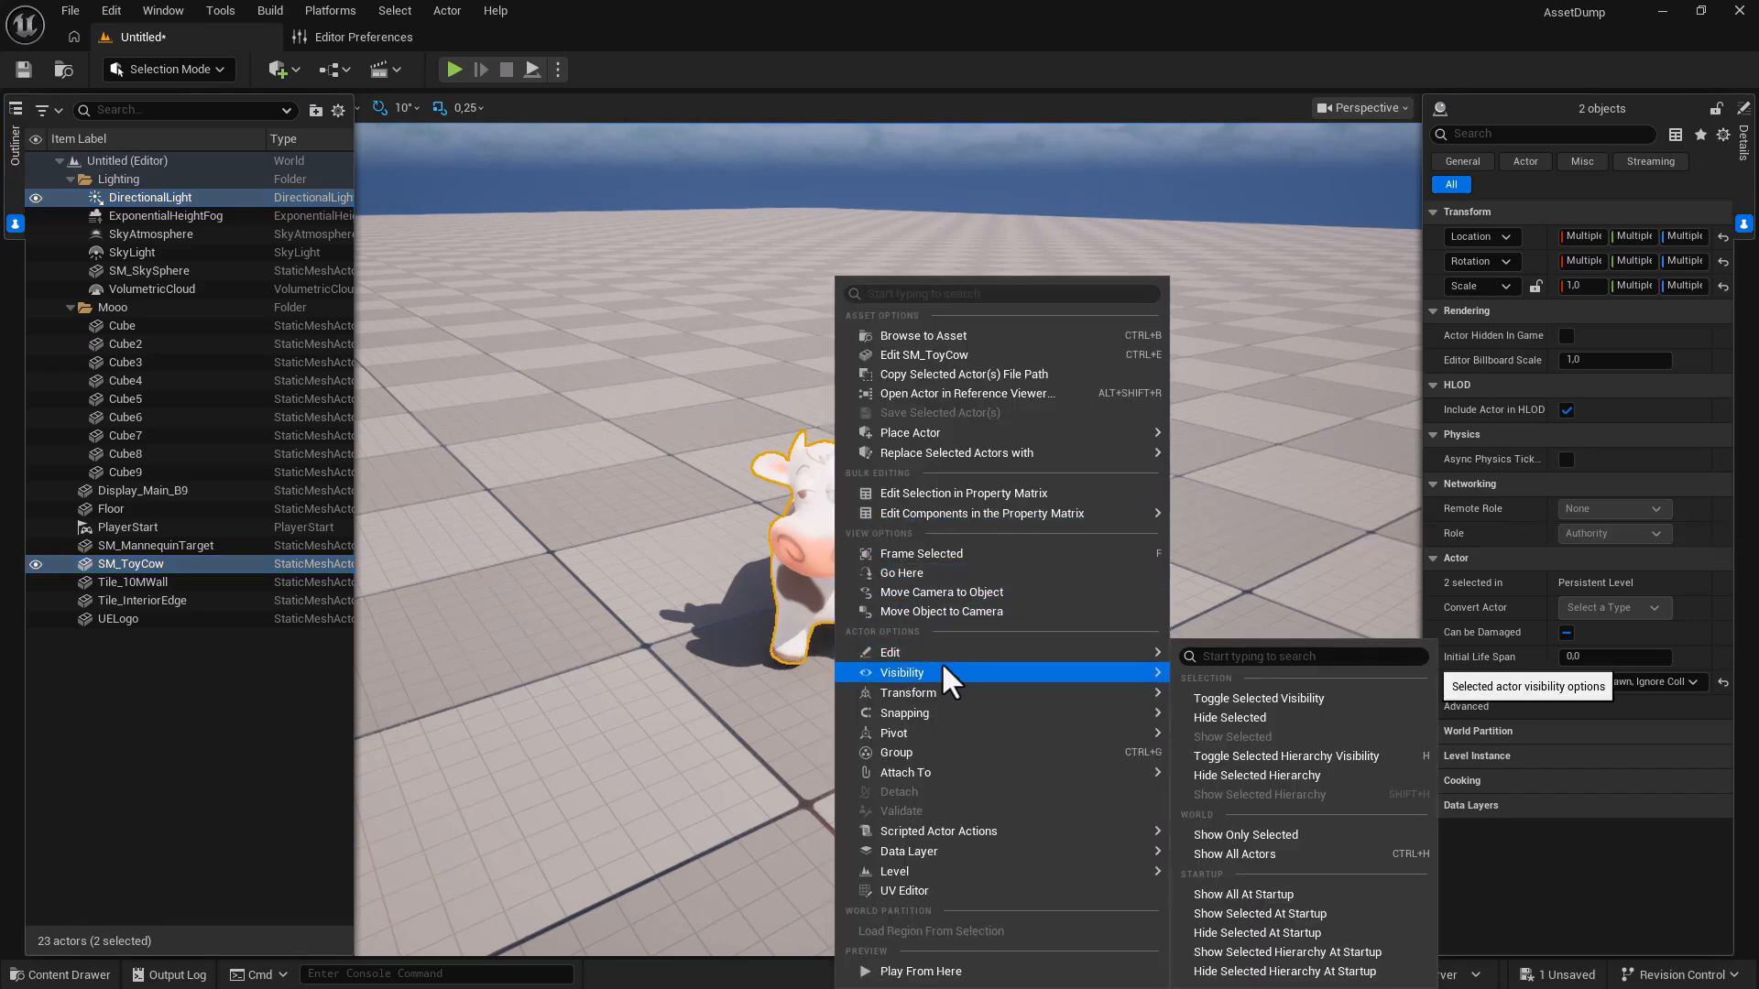
left_click(1249, 834)
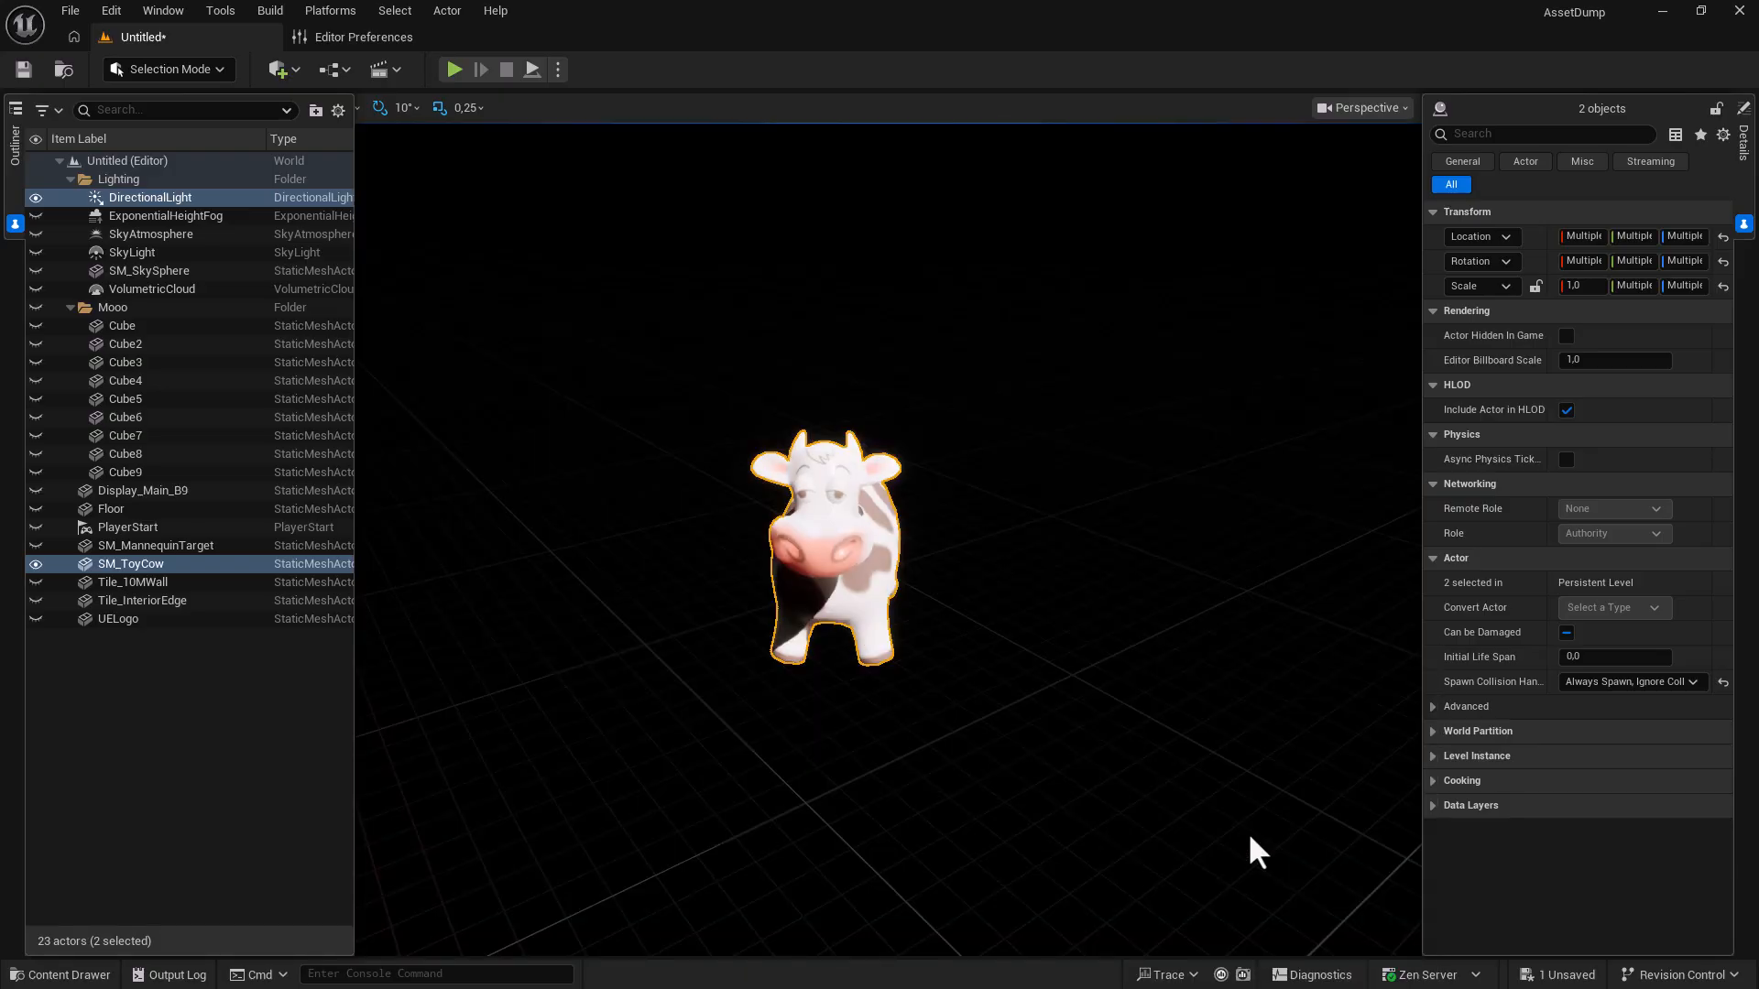
Orbit around the cow and relight it by changing the sun direction with Ctrl+L.
left_click(855, 596)
left_click_drag(855, 597, 818, 656, "alt")
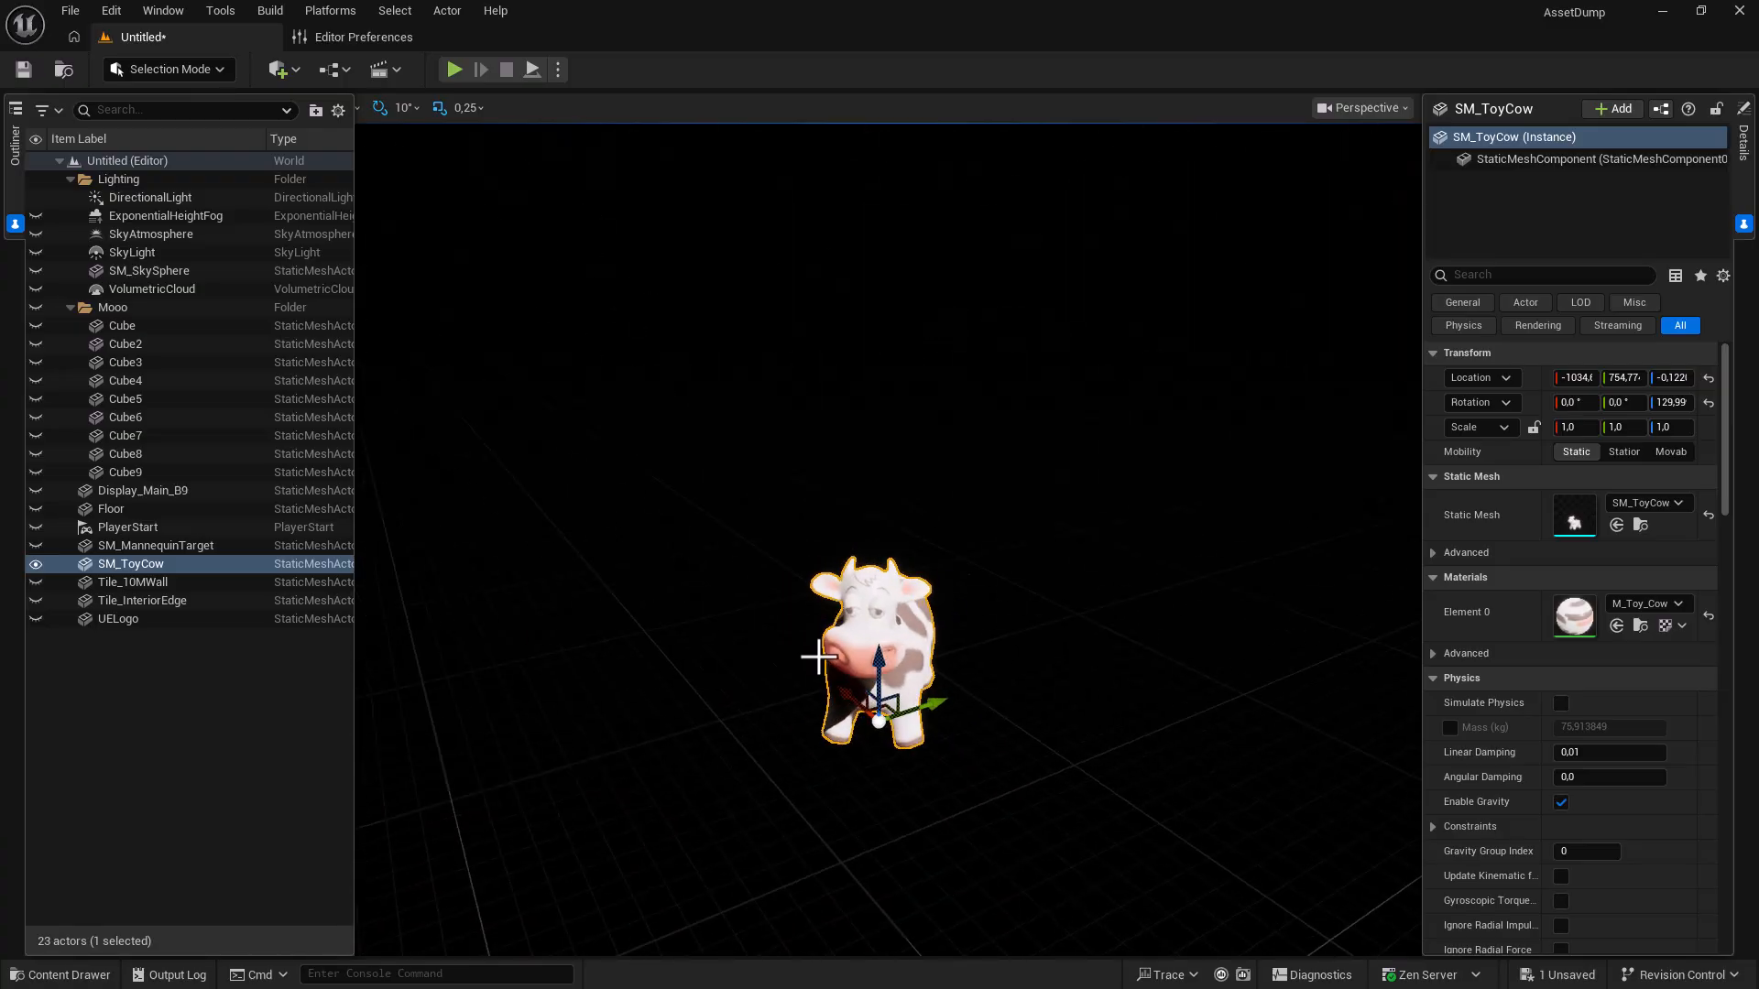
key("ctrl+l")
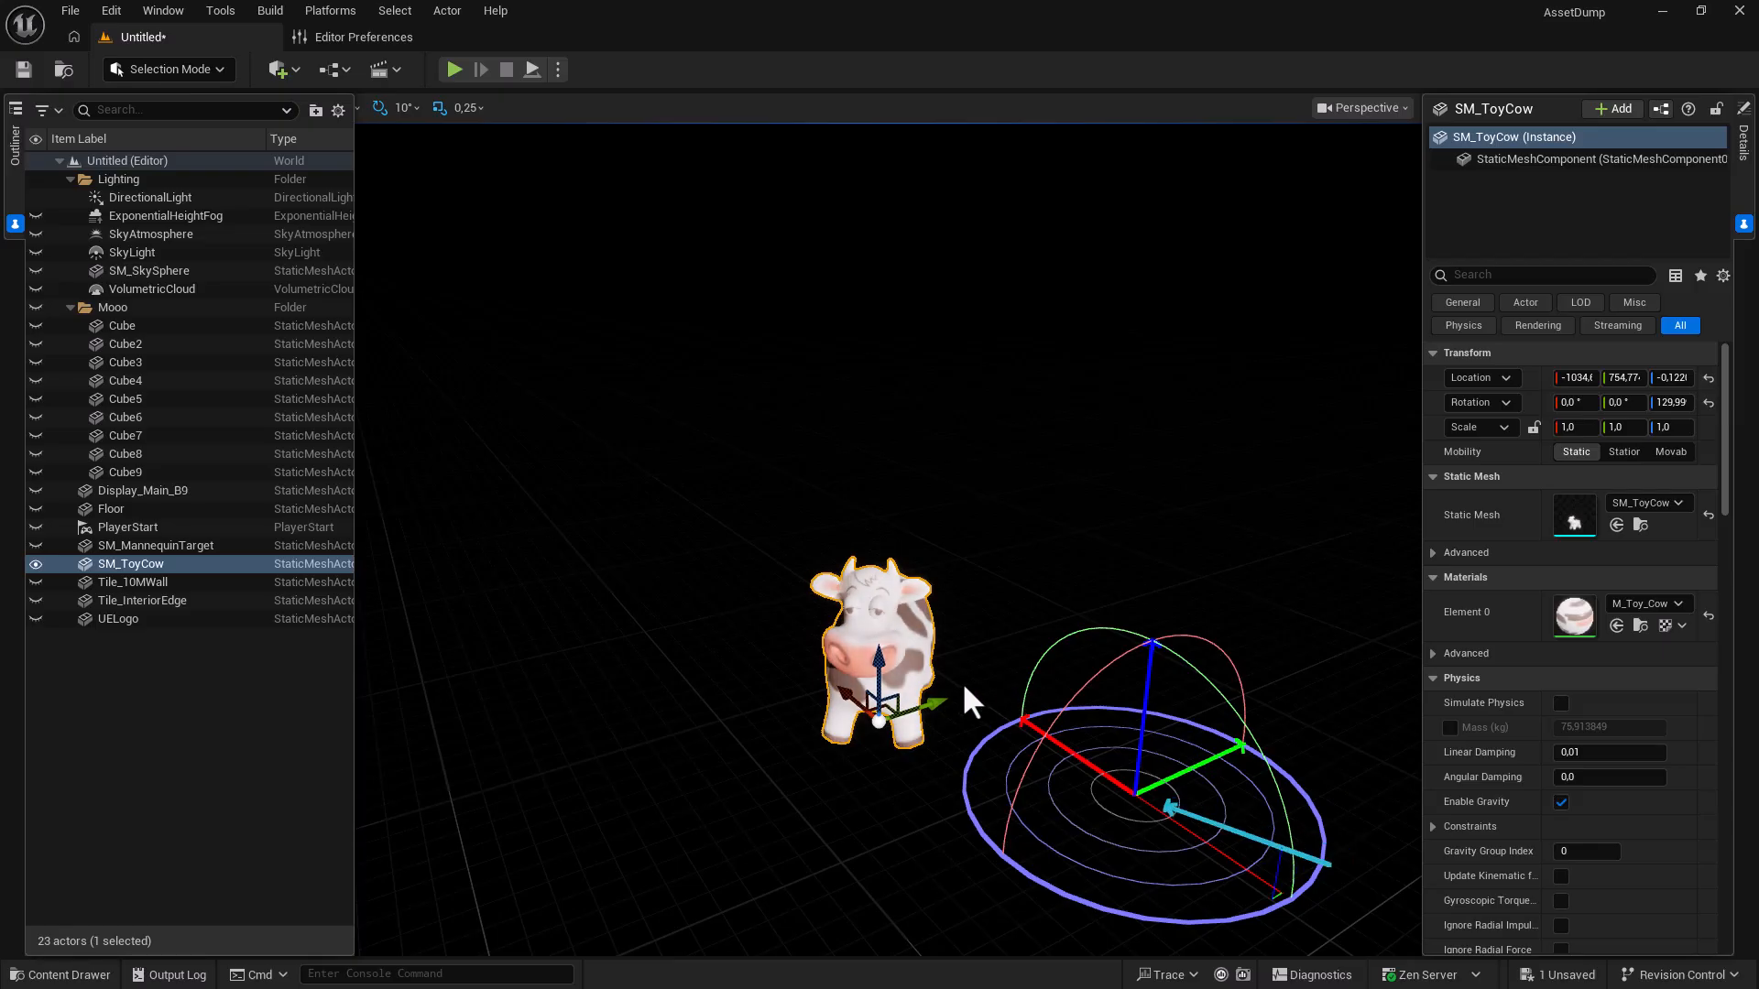
Show all hidden actors again, then toggle SM_ToyCow's Outliner visibility off and on.
right_click(881, 698)
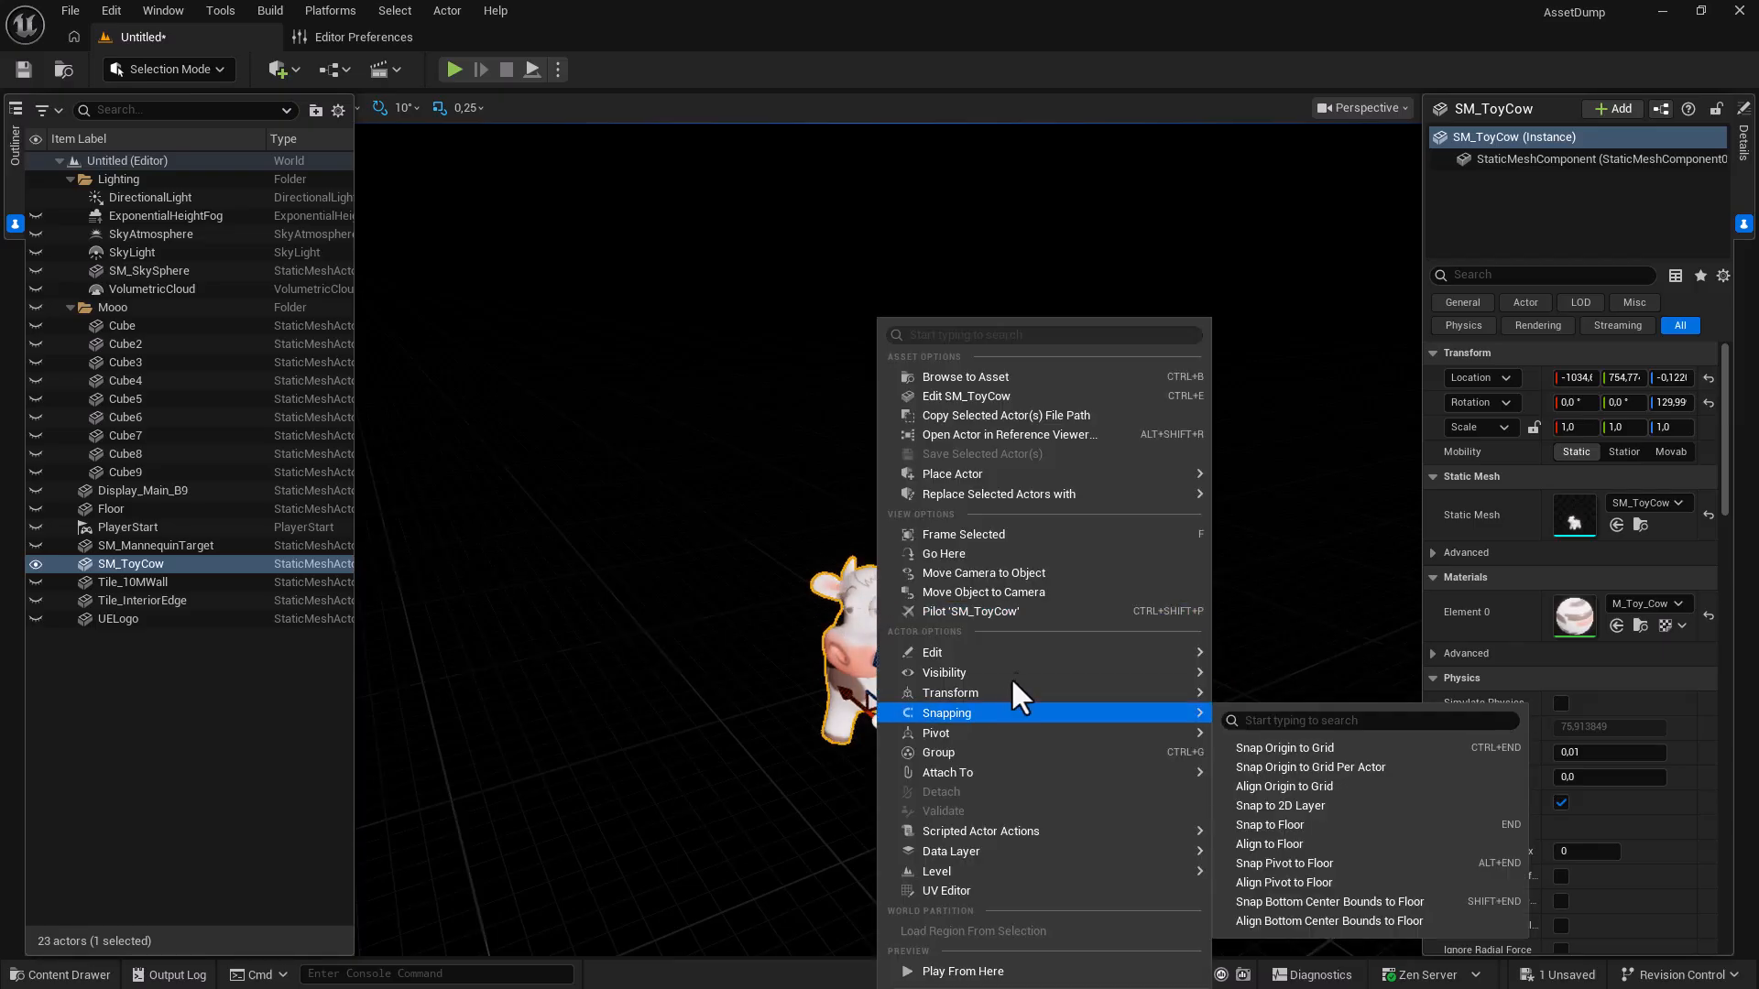
mouse_move(1021, 675)
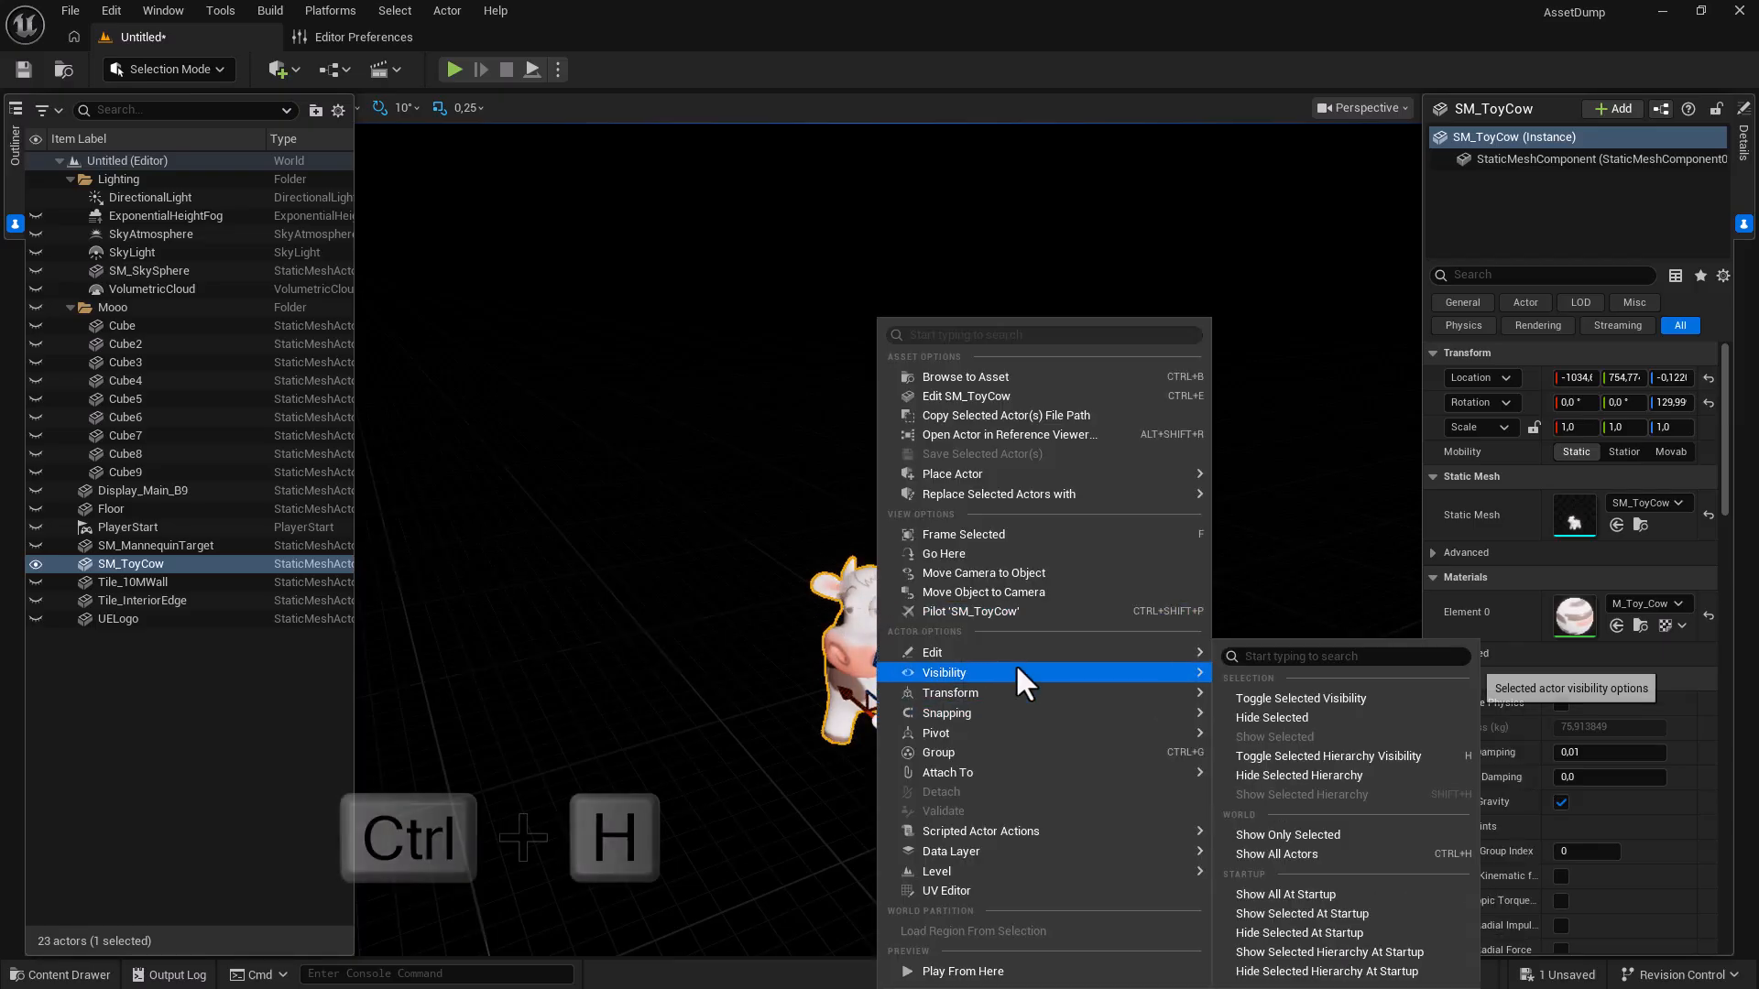
left_click(1301, 856)
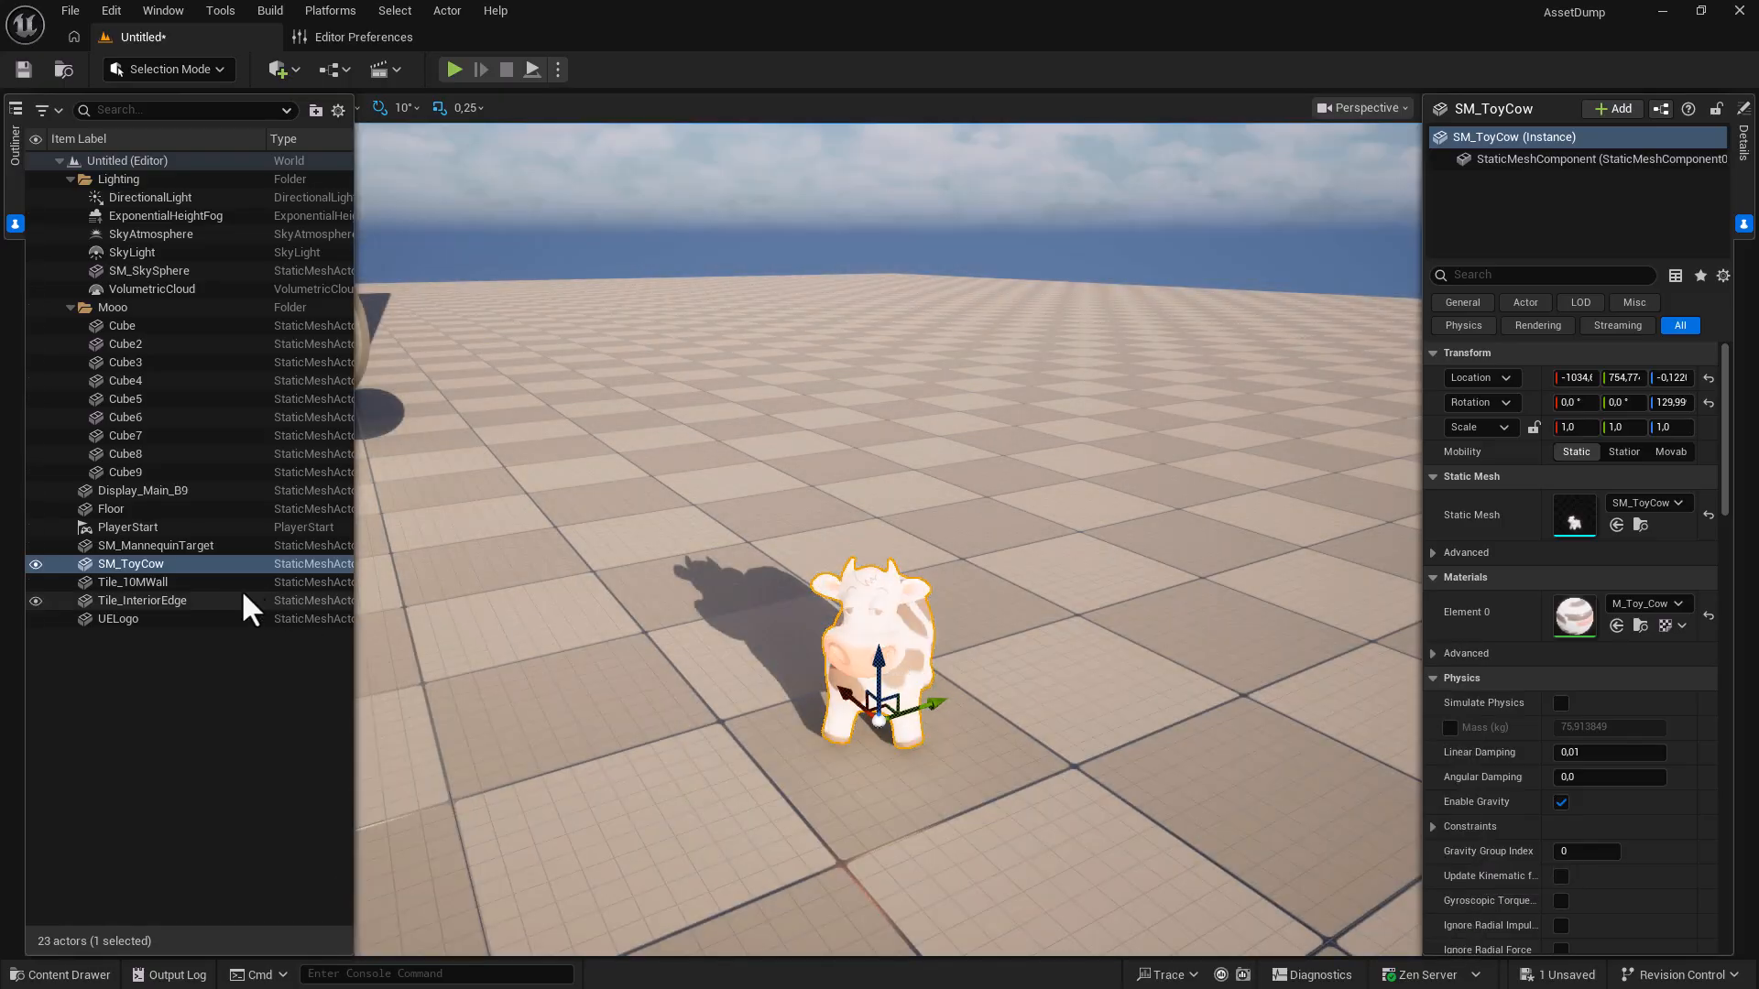
left_click(116, 564)
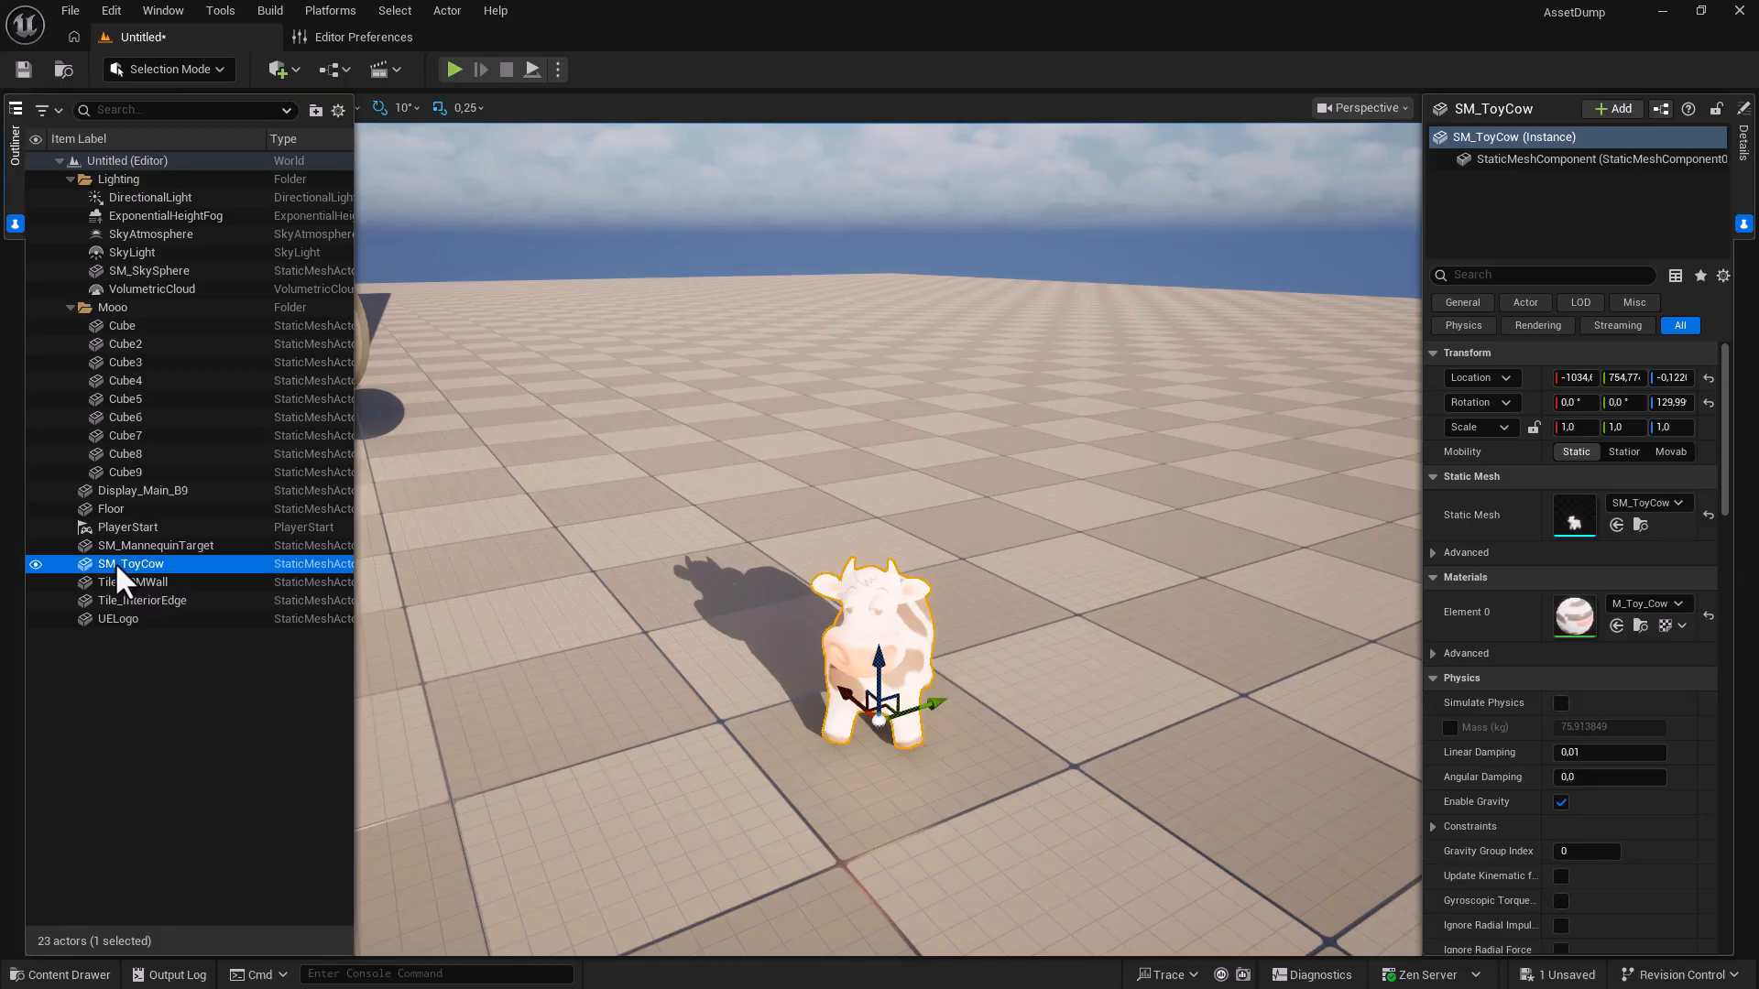
left_click(36, 564)
left_click(36, 564)
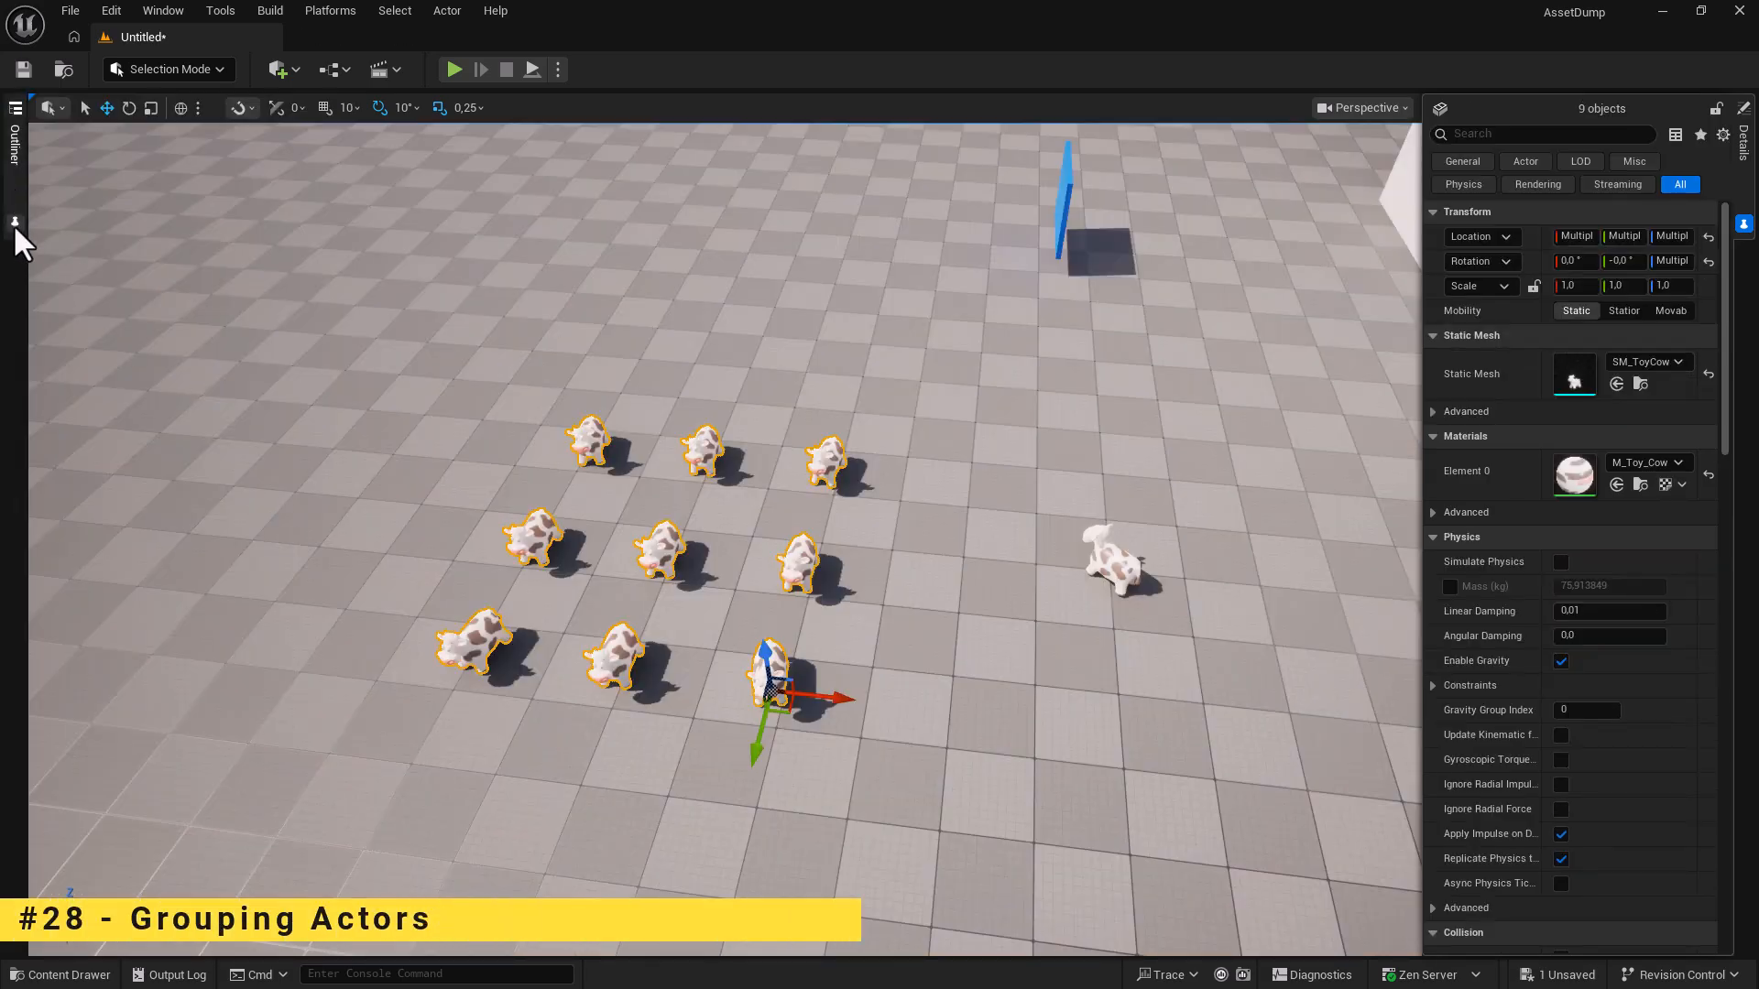
Move the nine selected cubes into a new Outliner folder named Mooo.
left_click(13, 223)
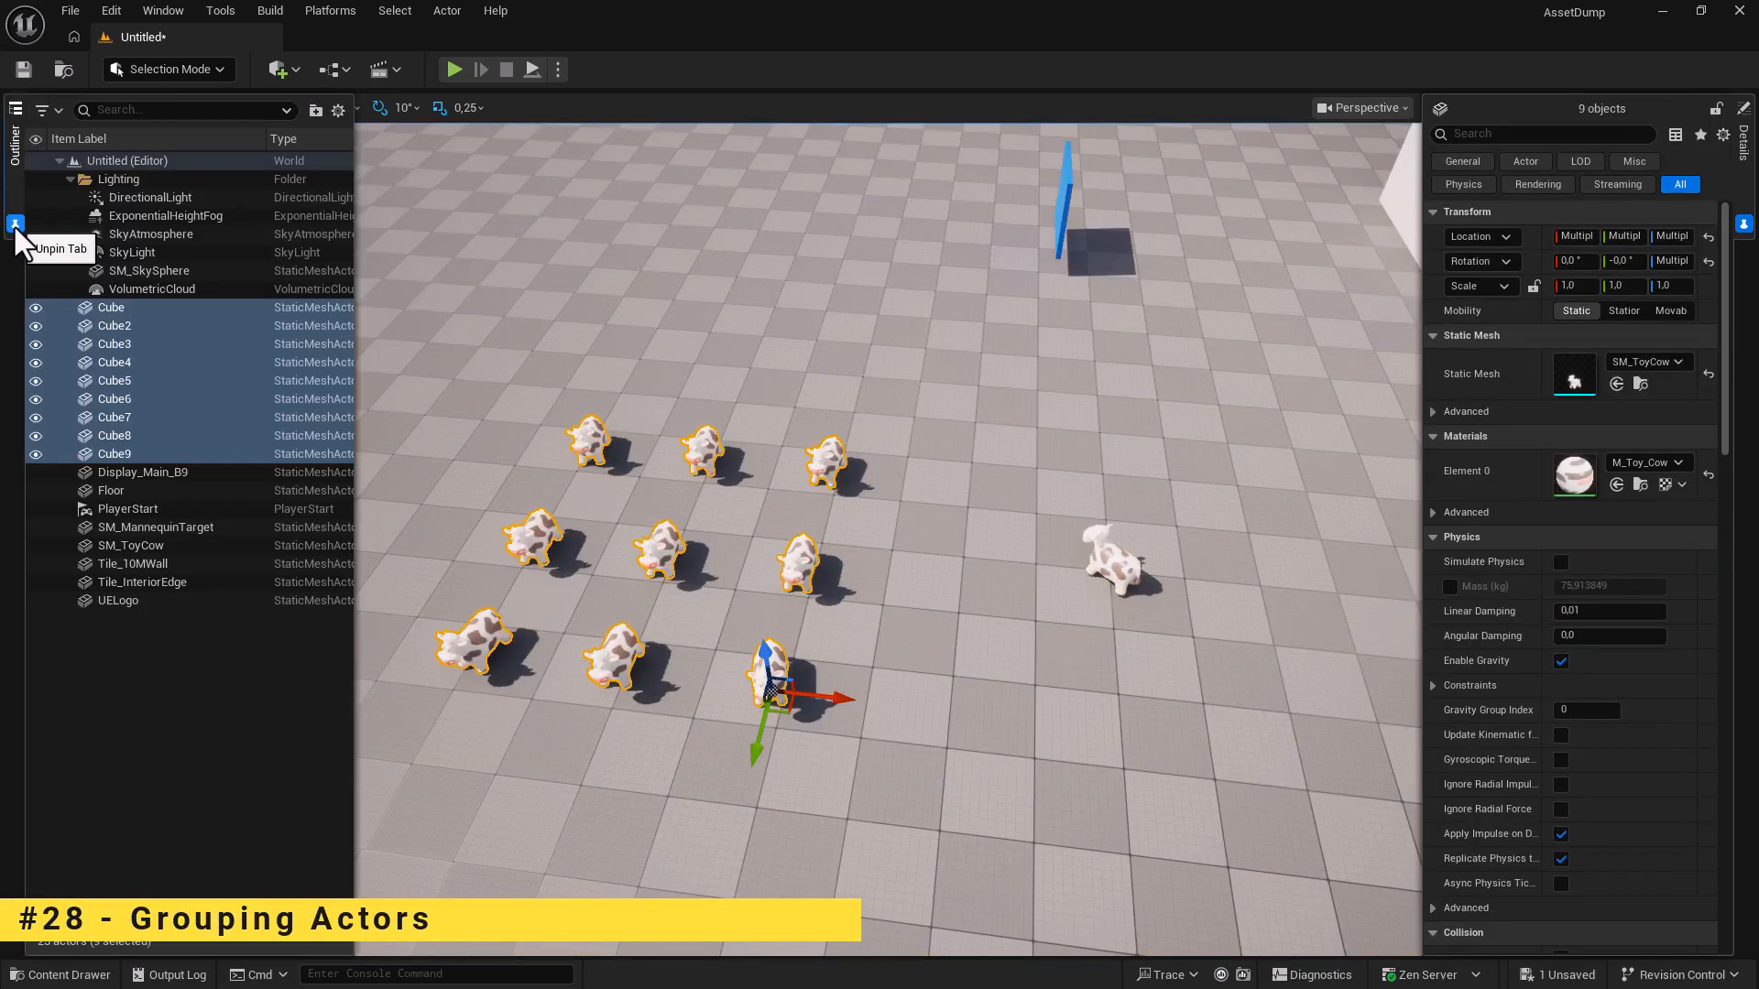
right_click(105, 303)
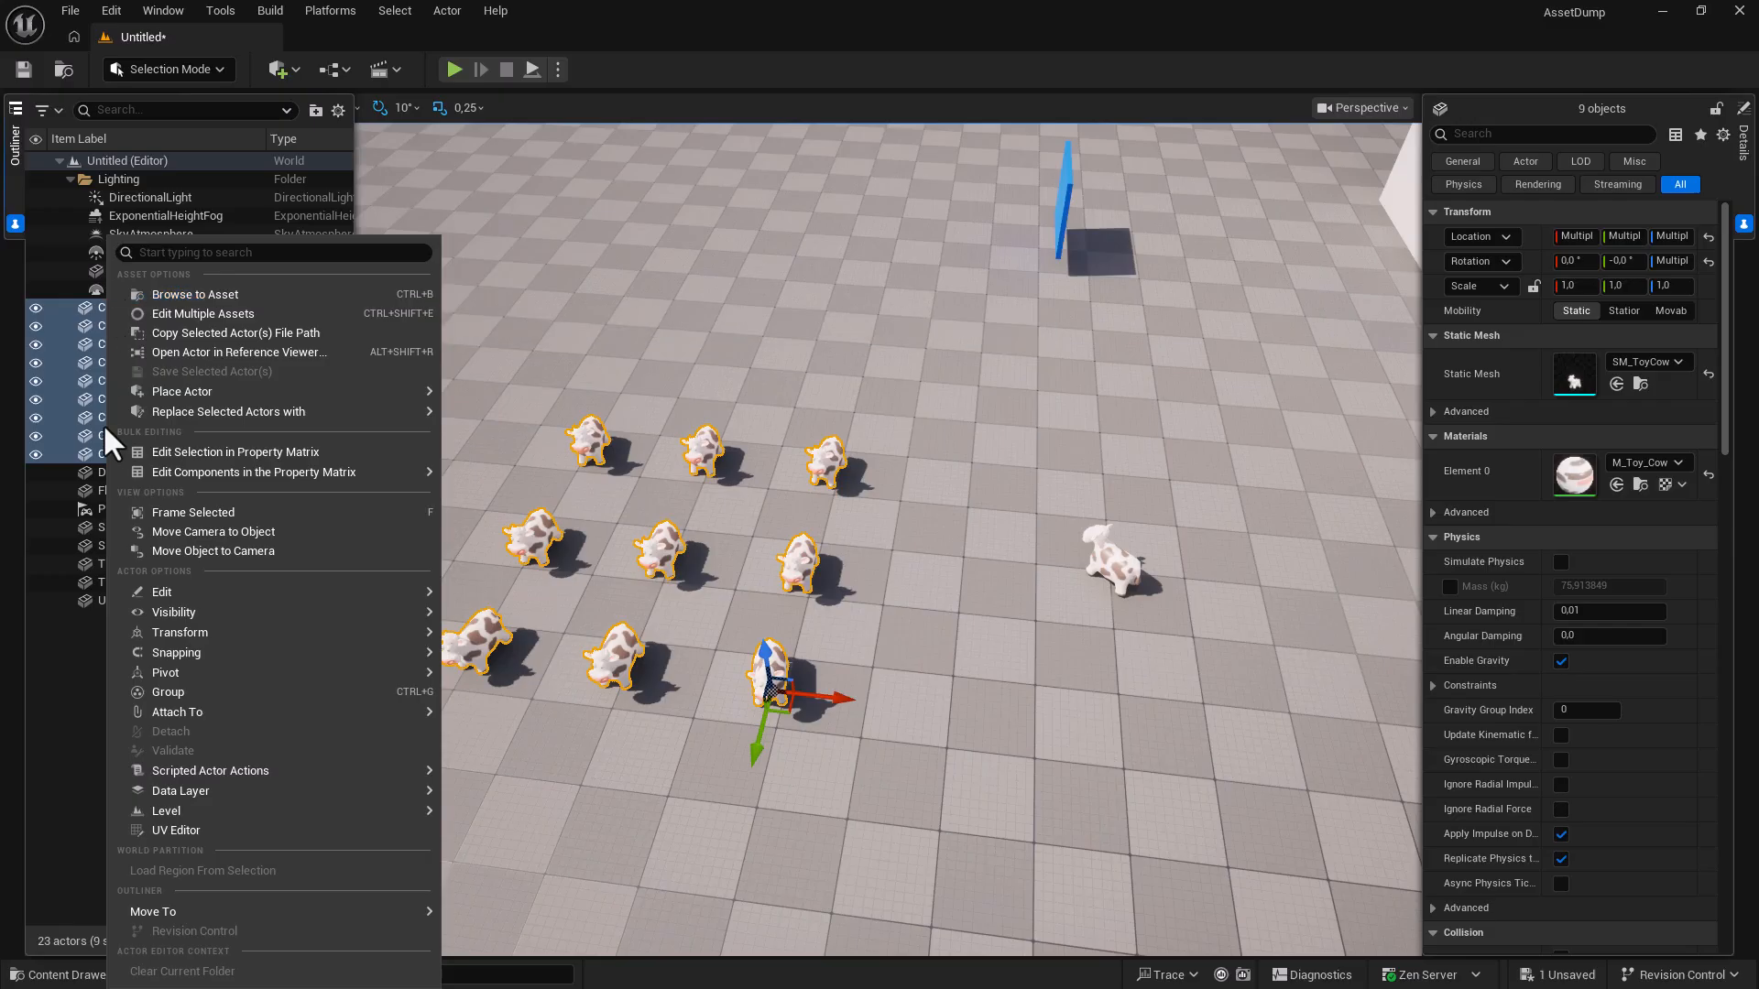
mouse_move(239, 911)
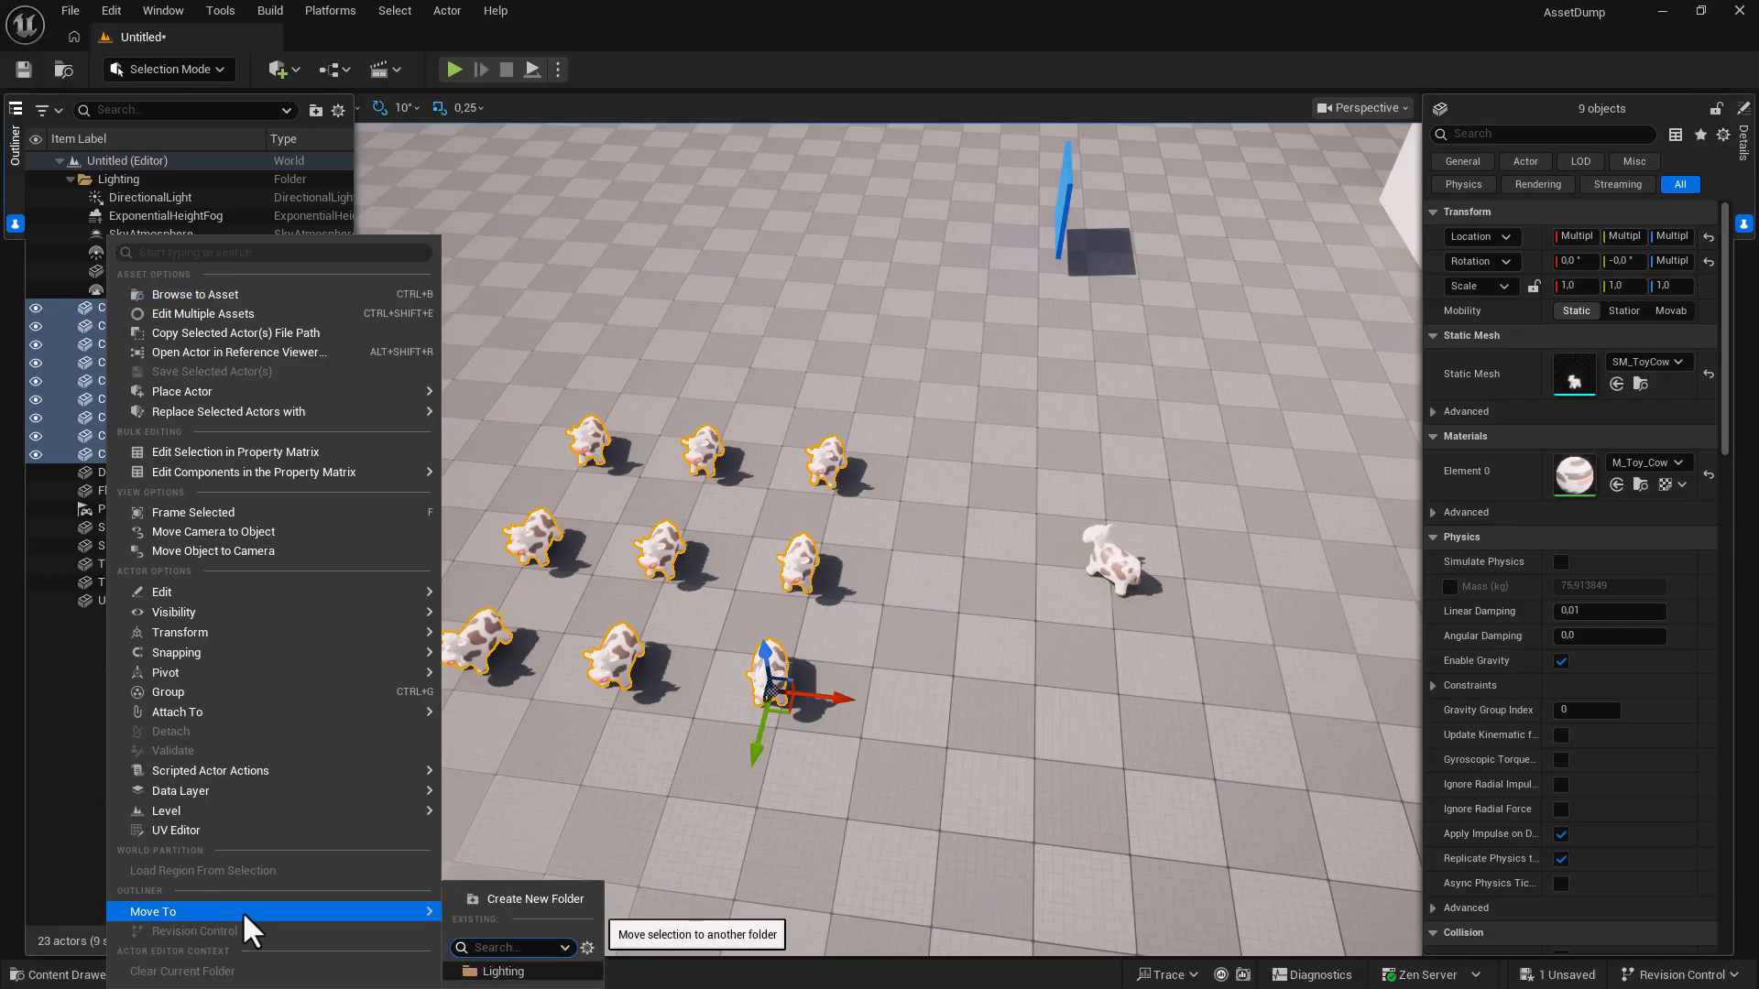
left_click(521, 898)
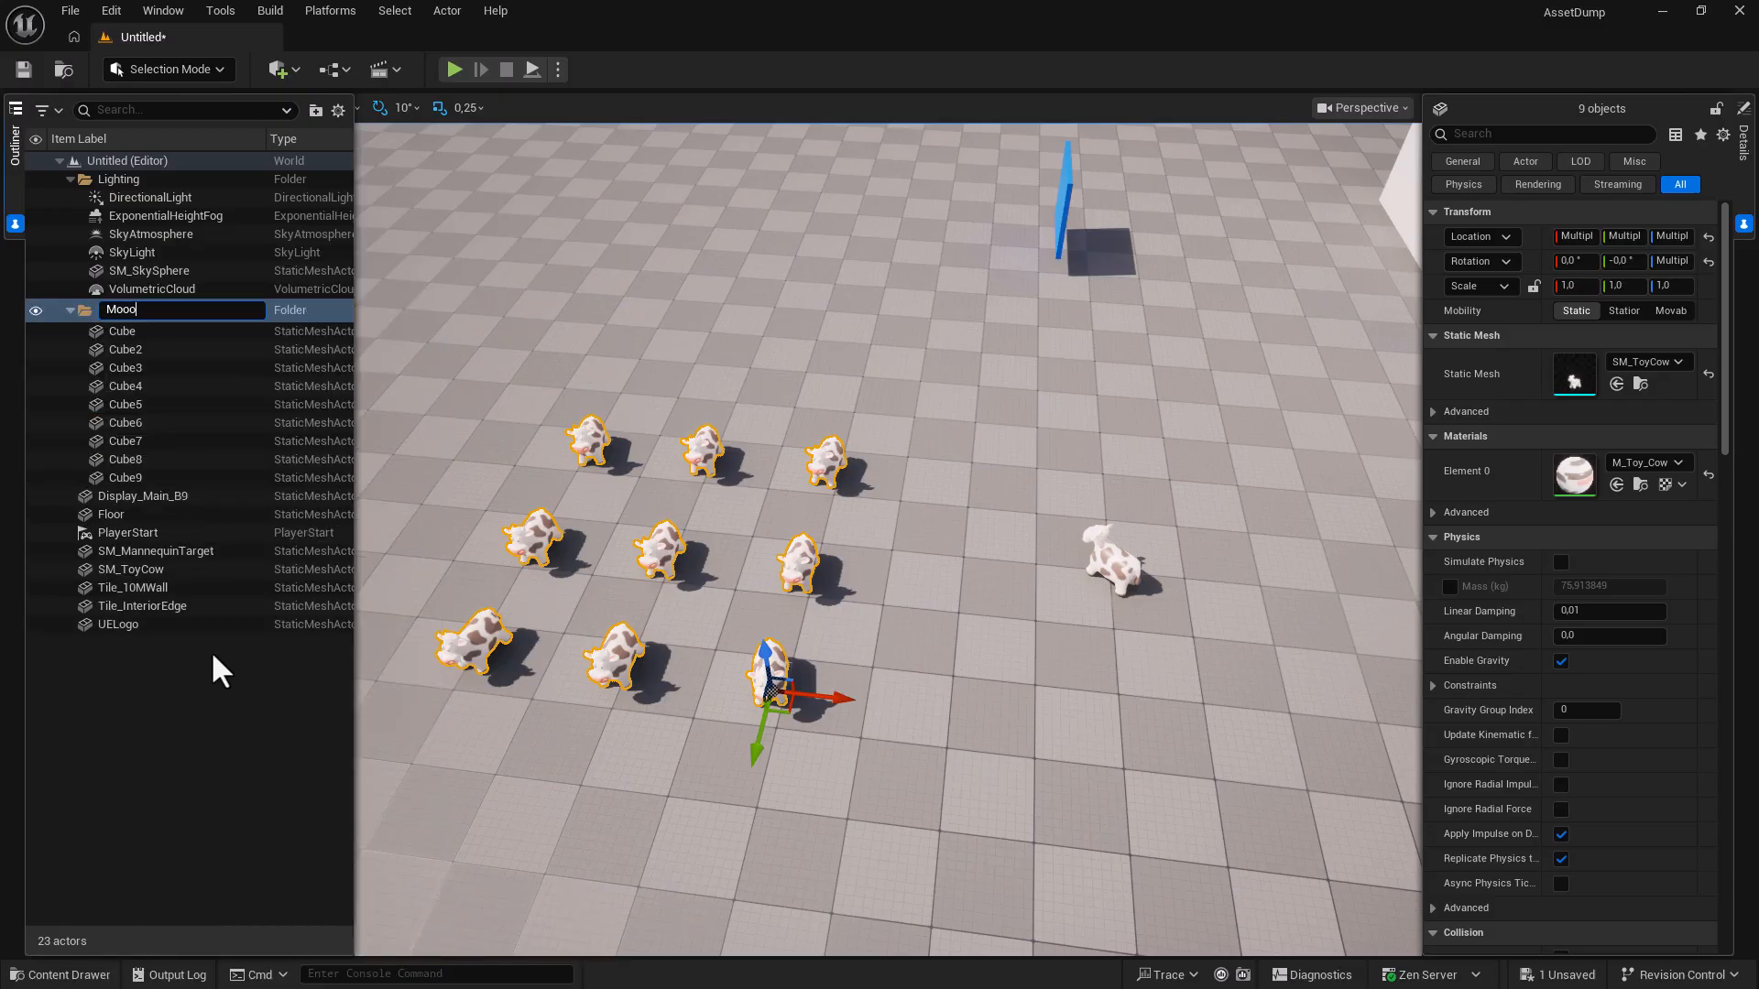
key("Return")
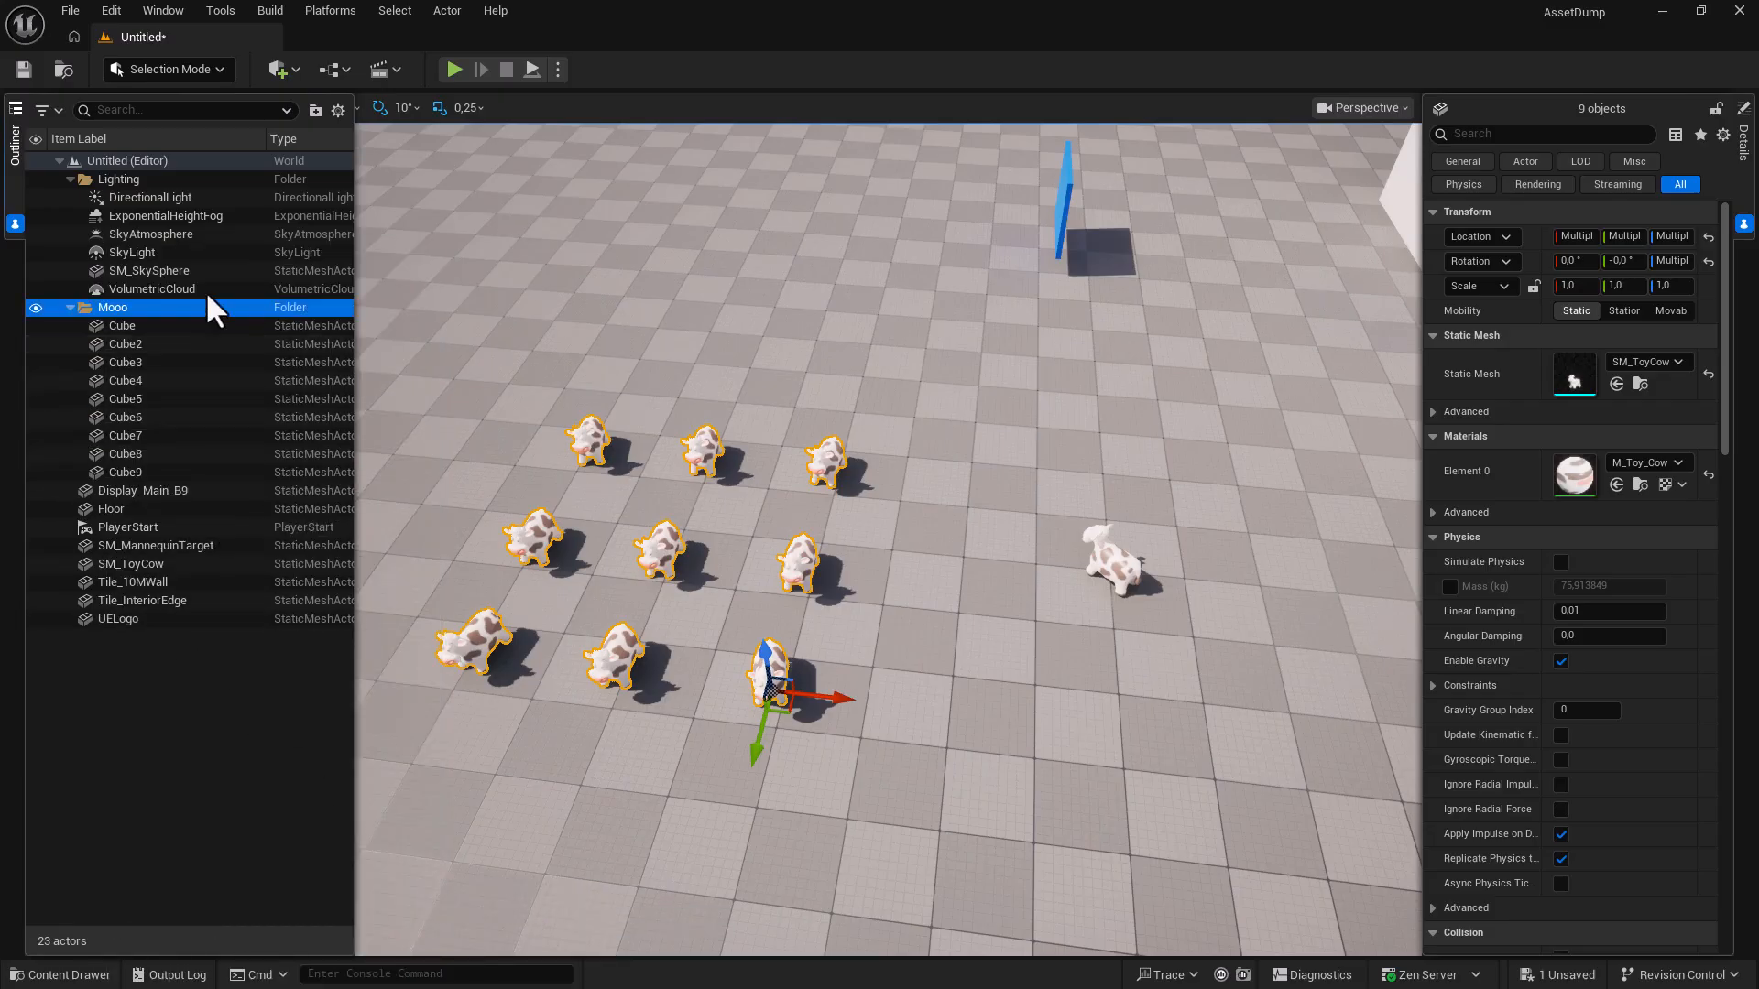
Toggle the Mooo folder's visibility off and on, then select all its descendant actors.
left_click(80, 303)
left_click(37, 307)
left_click(37, 307)
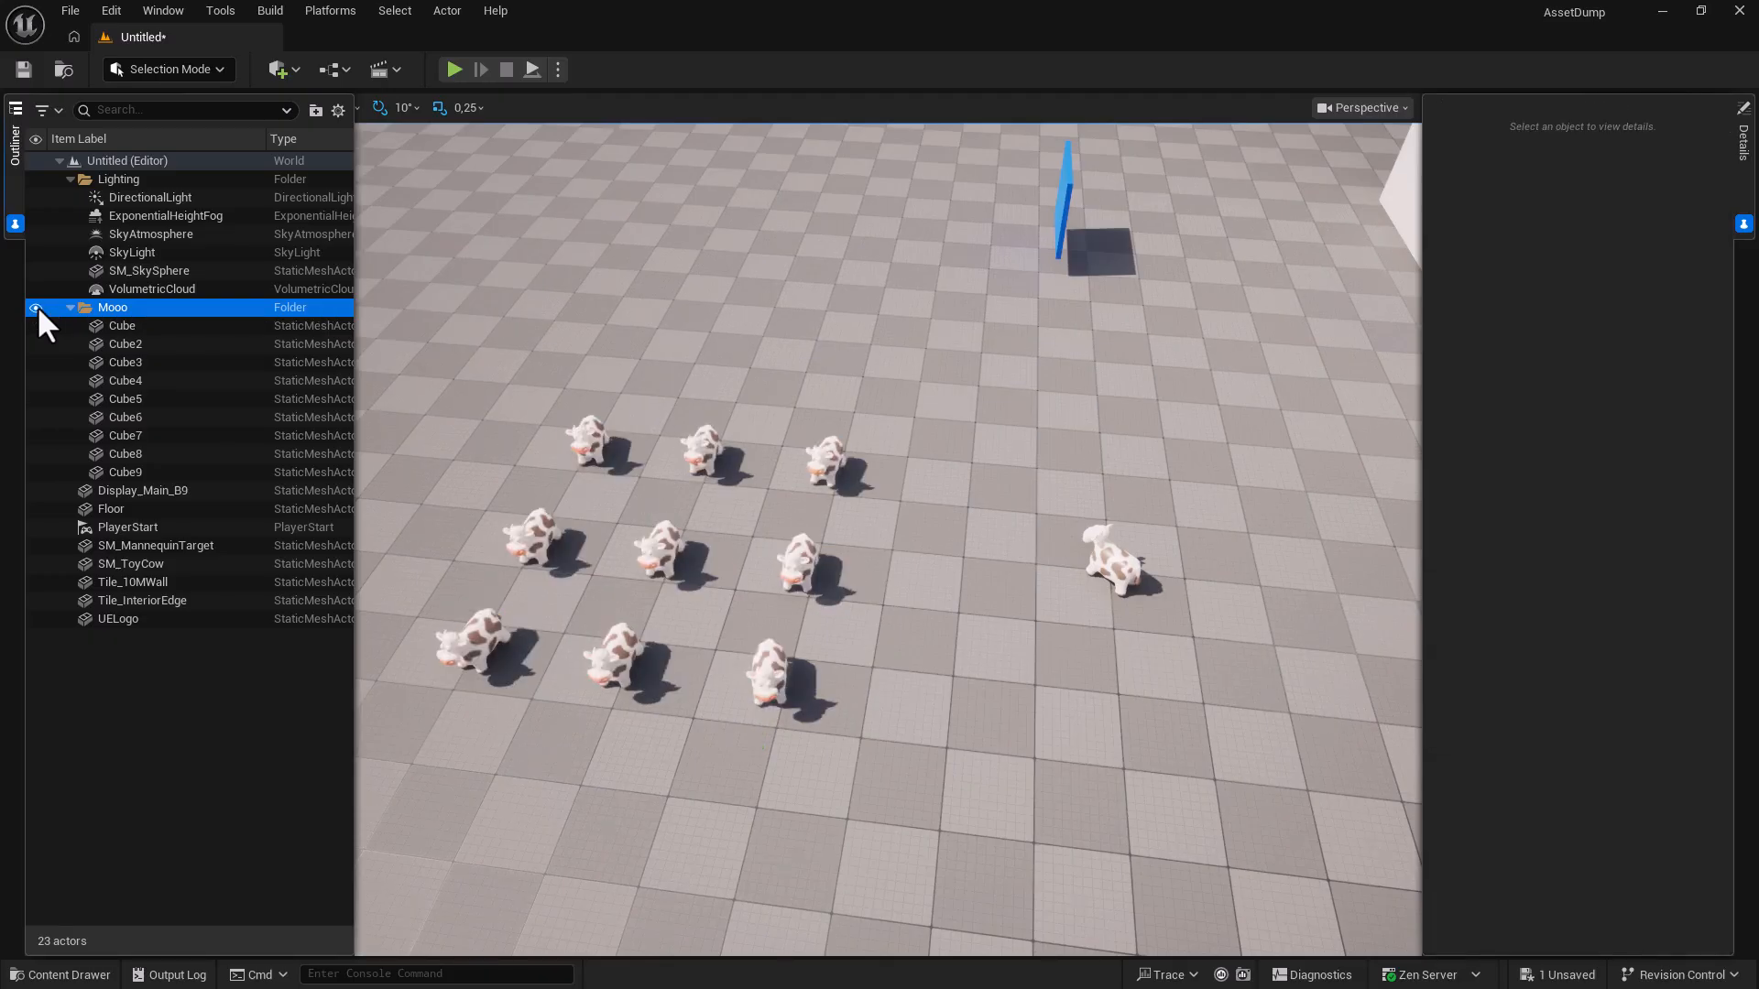
left_click(120, 329)
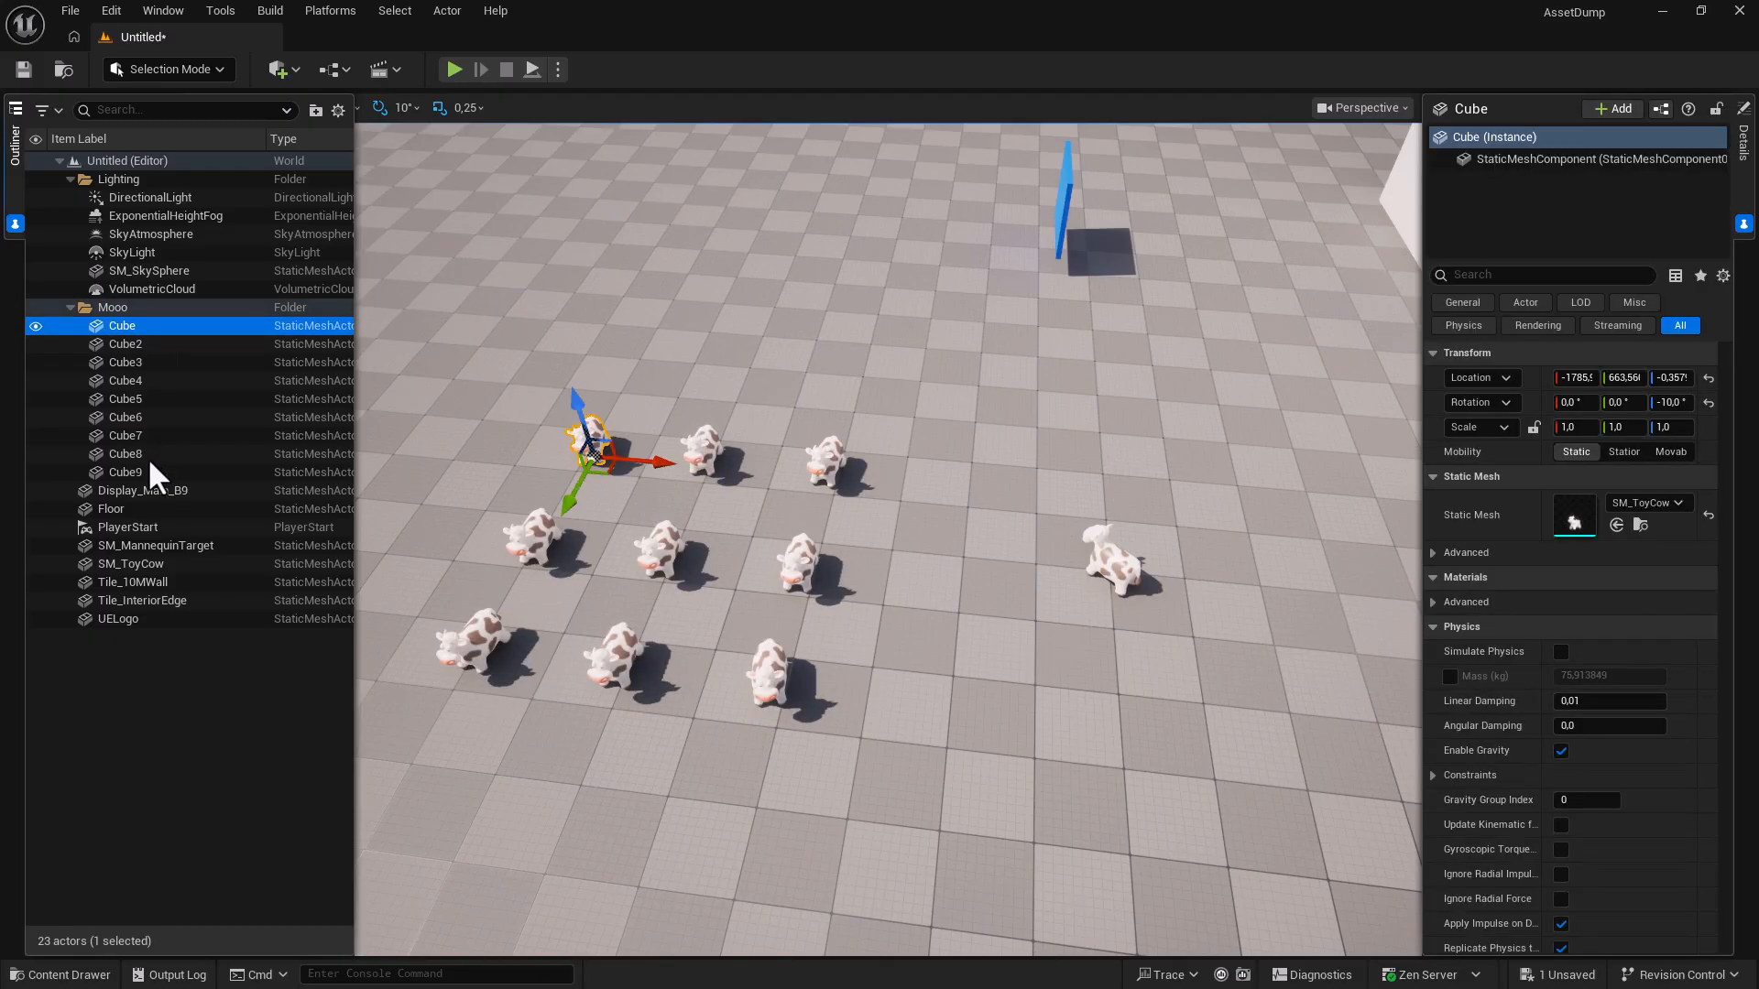
right_click(117, 309)
mouse_move(164, 389)
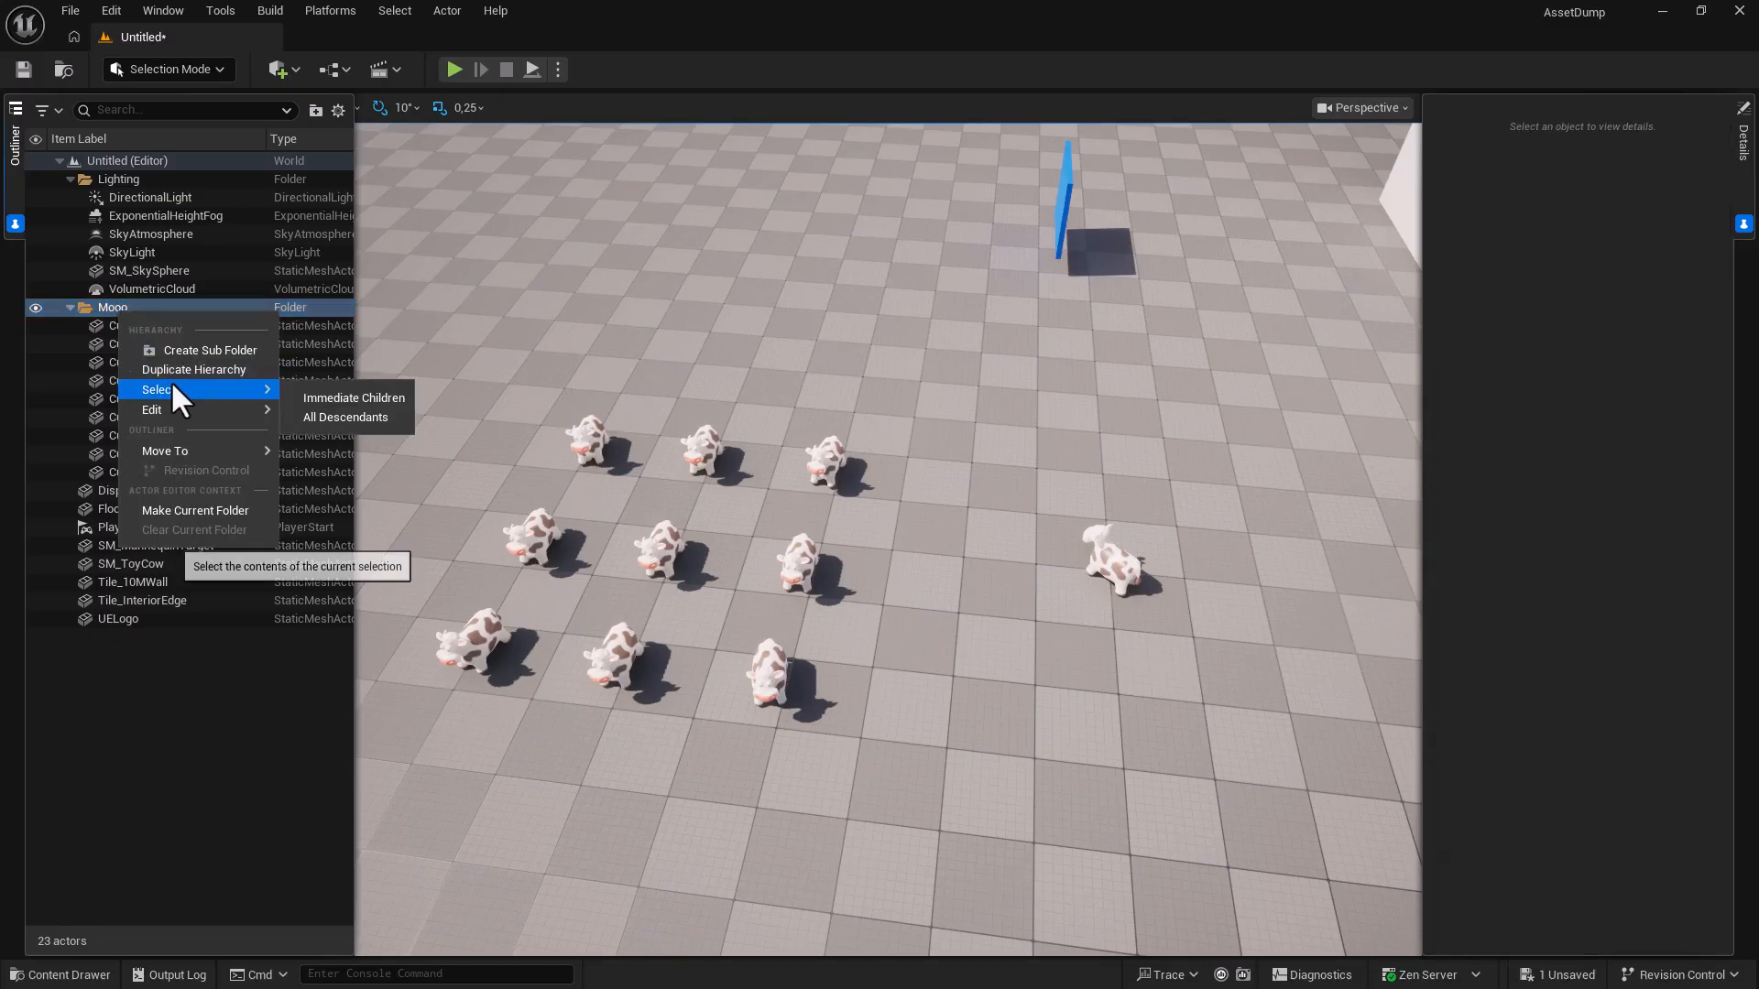
left_click(327, 415)
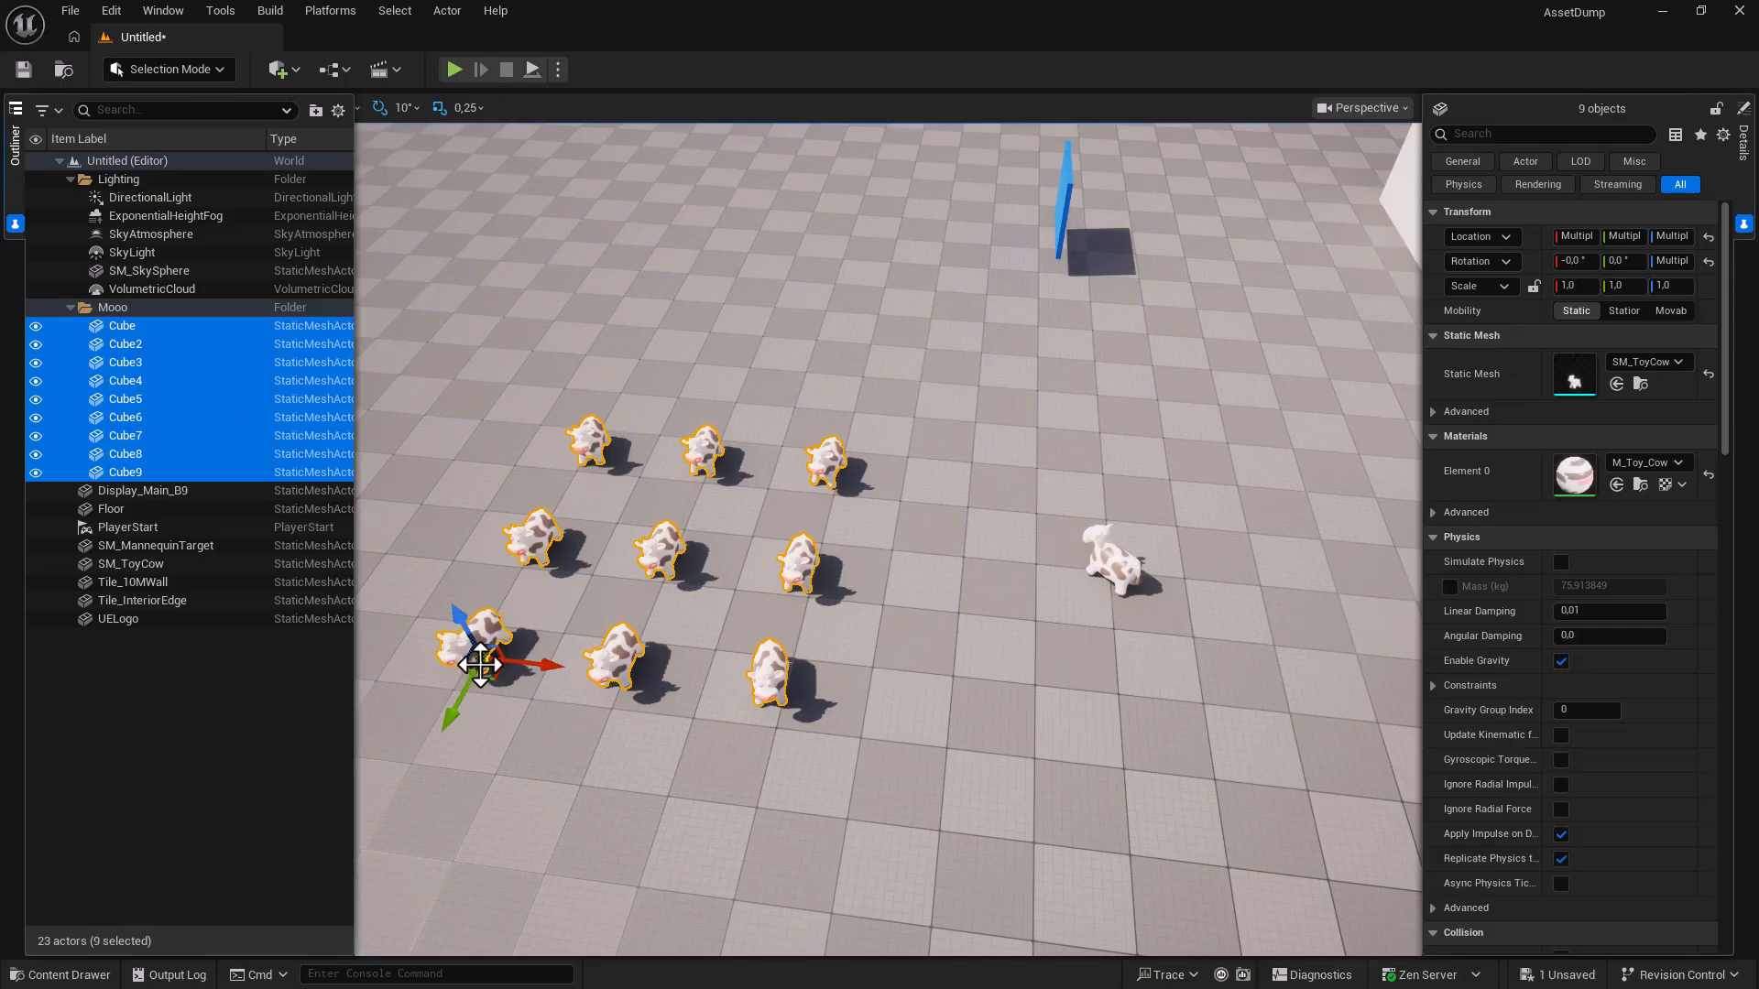
Shift the nine selected cows and group them with Ctrl+G.
left_click_drag(495, 678, 487, 600)
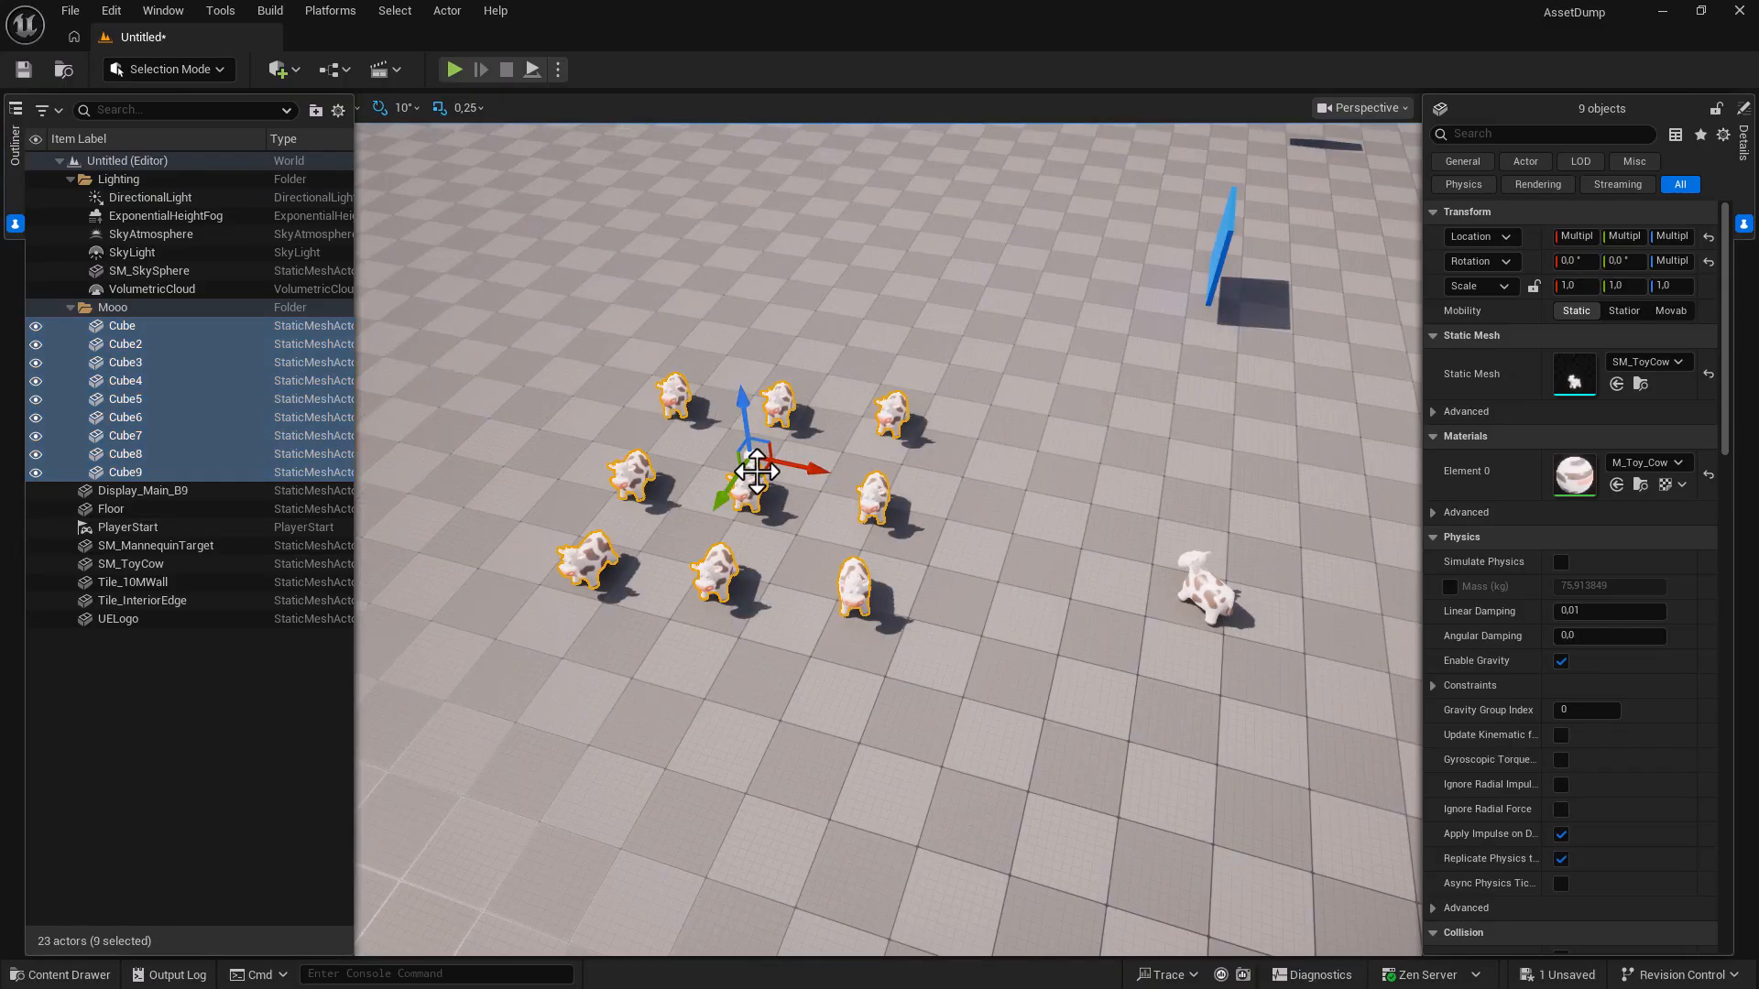
right_click(749, 475)
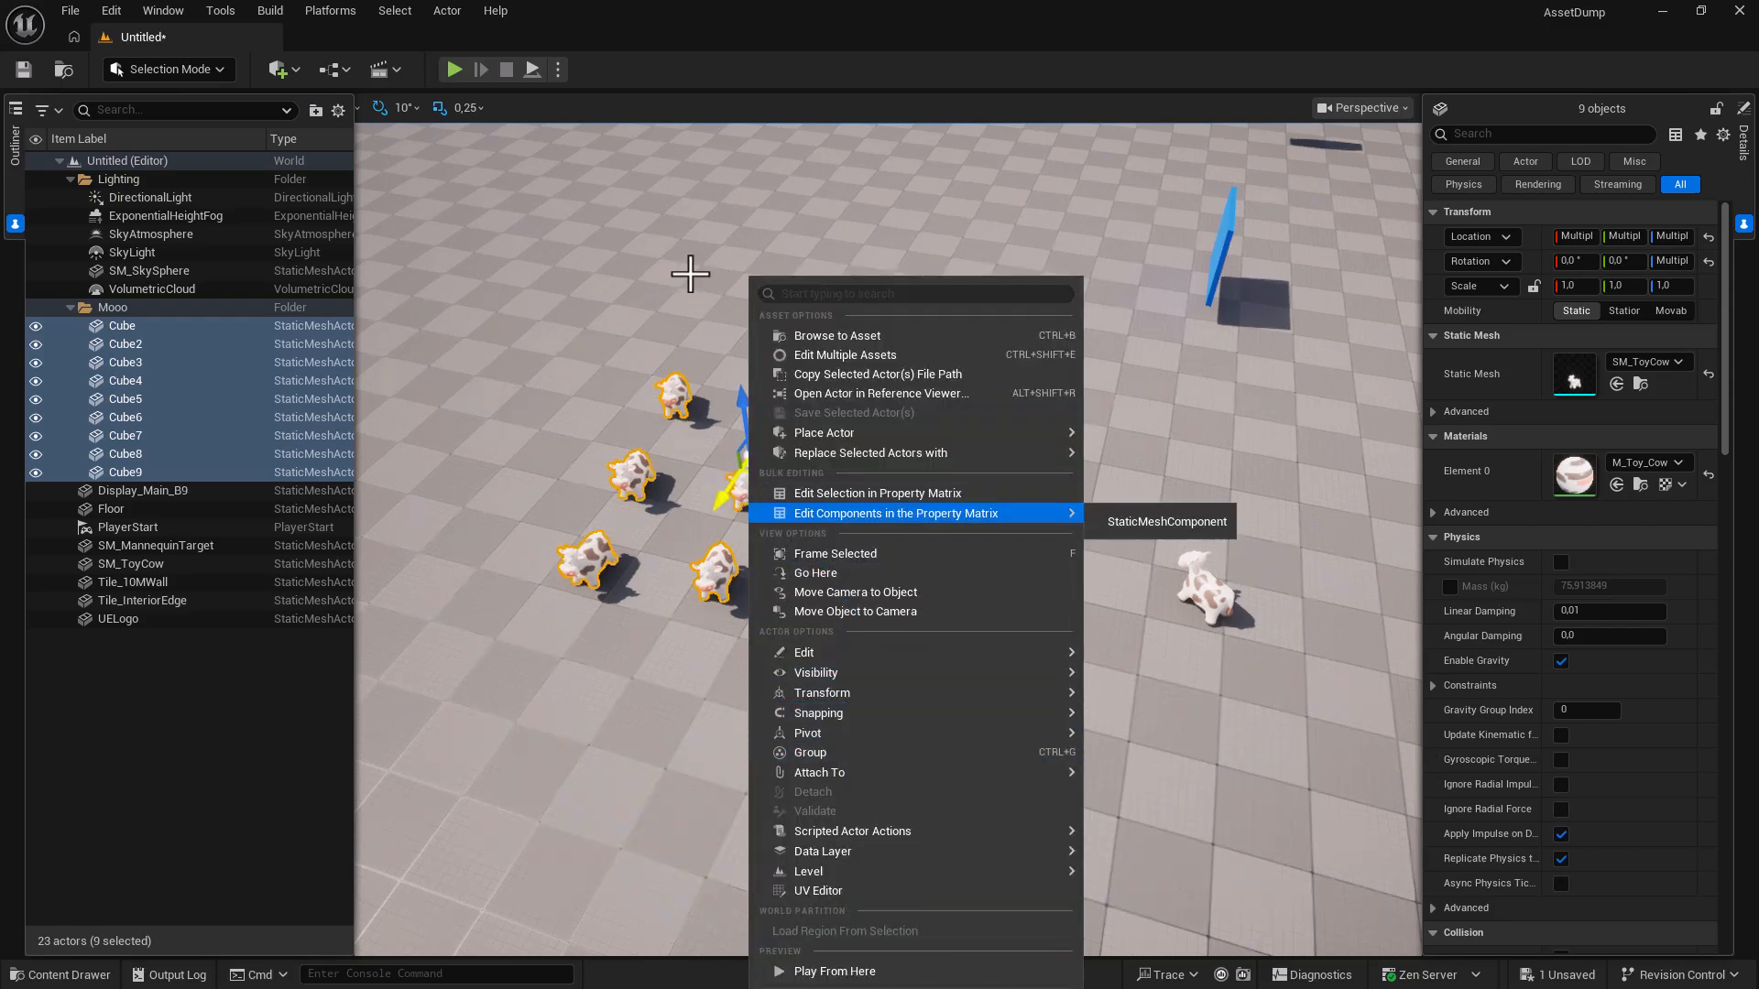
left_click(448, 12)
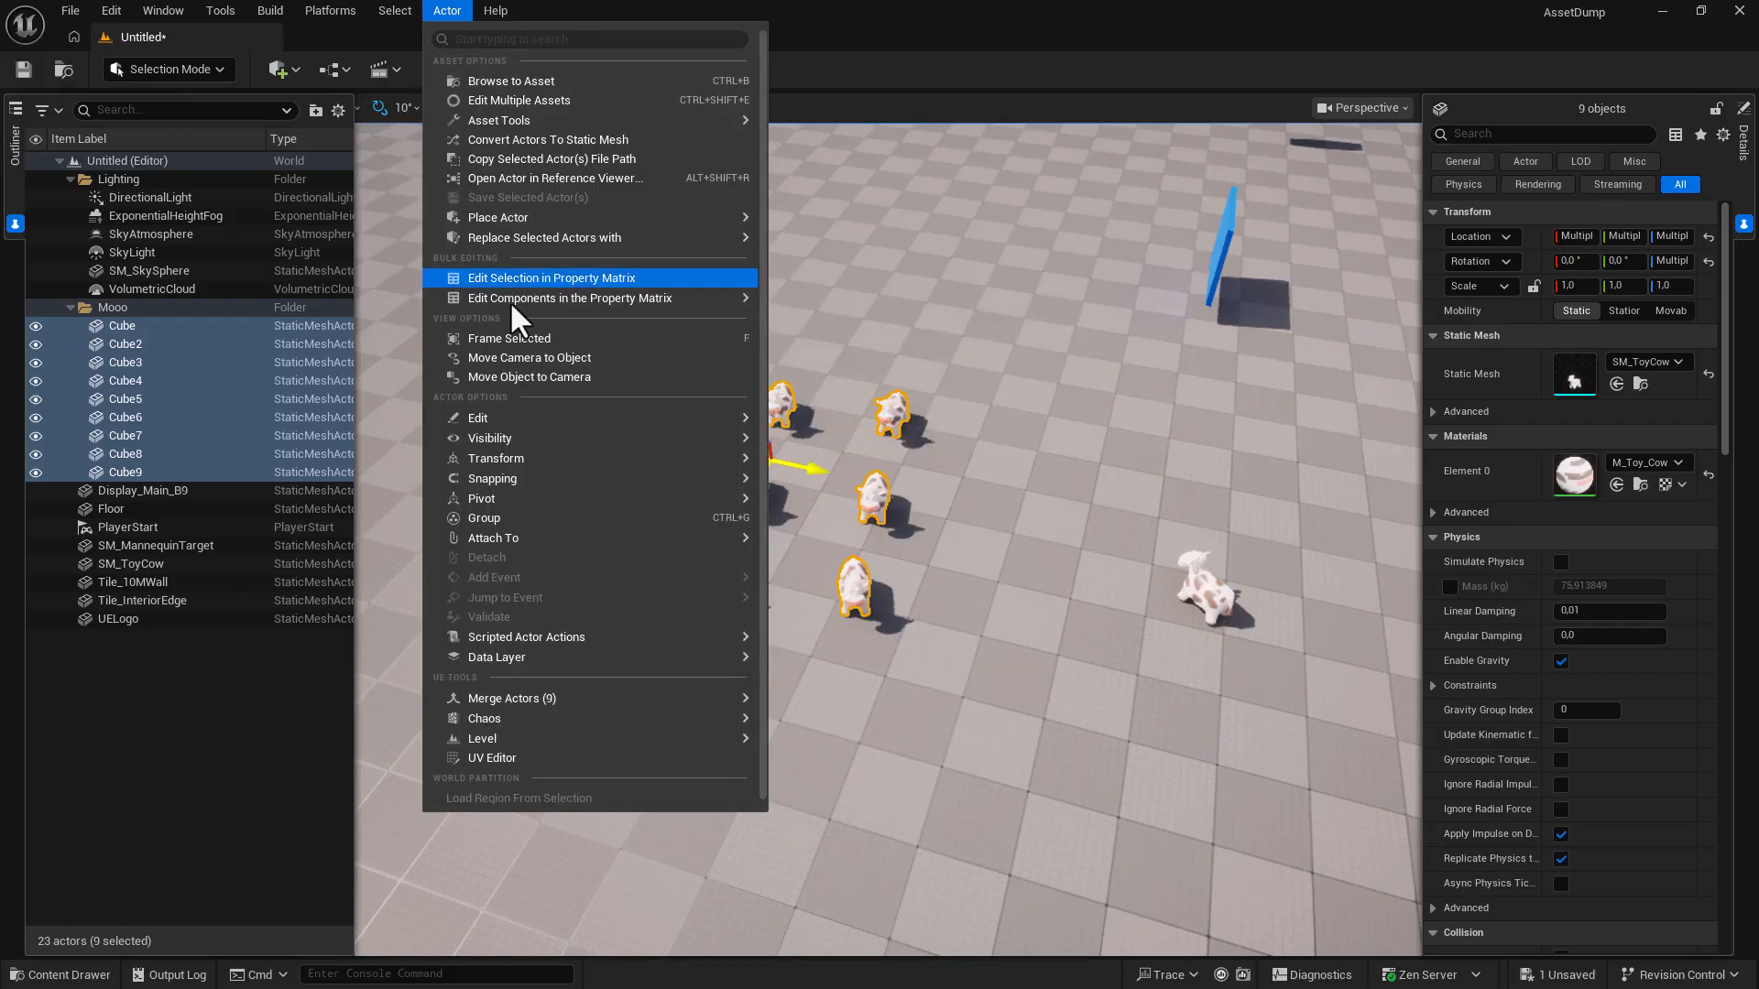
key("ctrl+g")
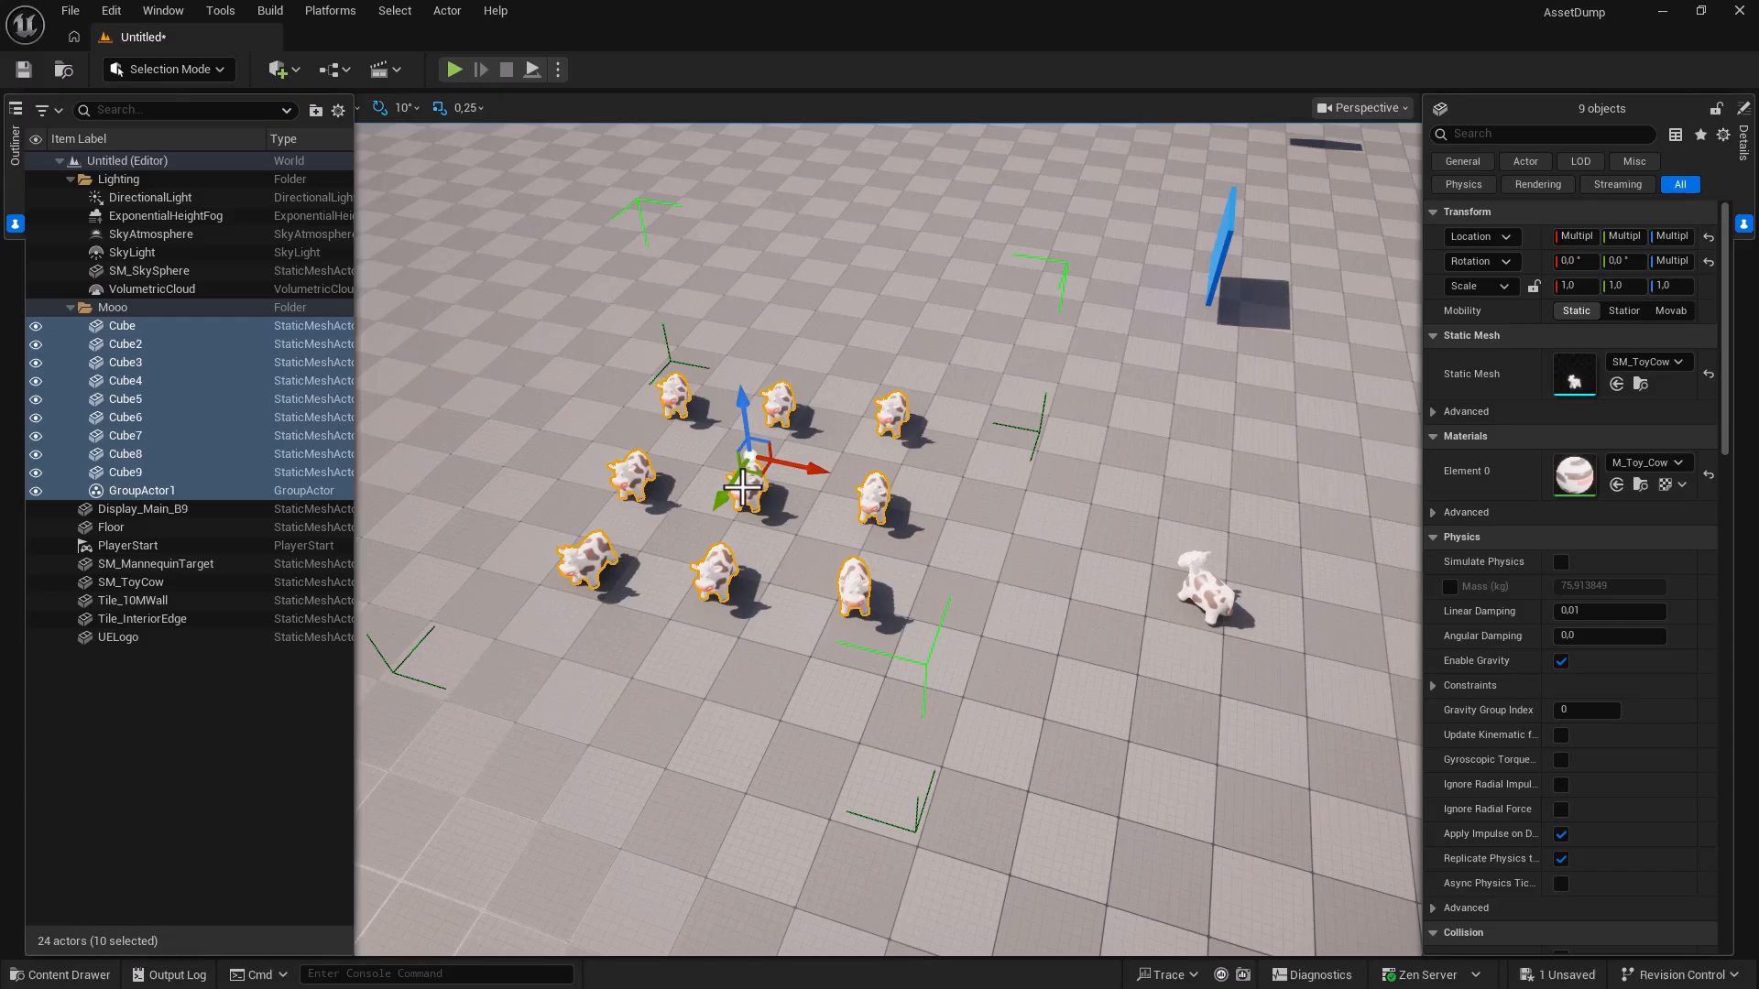
Drag the group across the floor and check that clicking one cow selects the whole group.
mouse_move(758, 472)
left_mouse_down()
mouse_move(833, 534)
mouse_move(806, 456)
mouse_move(732, 458)
left_mouse_up()
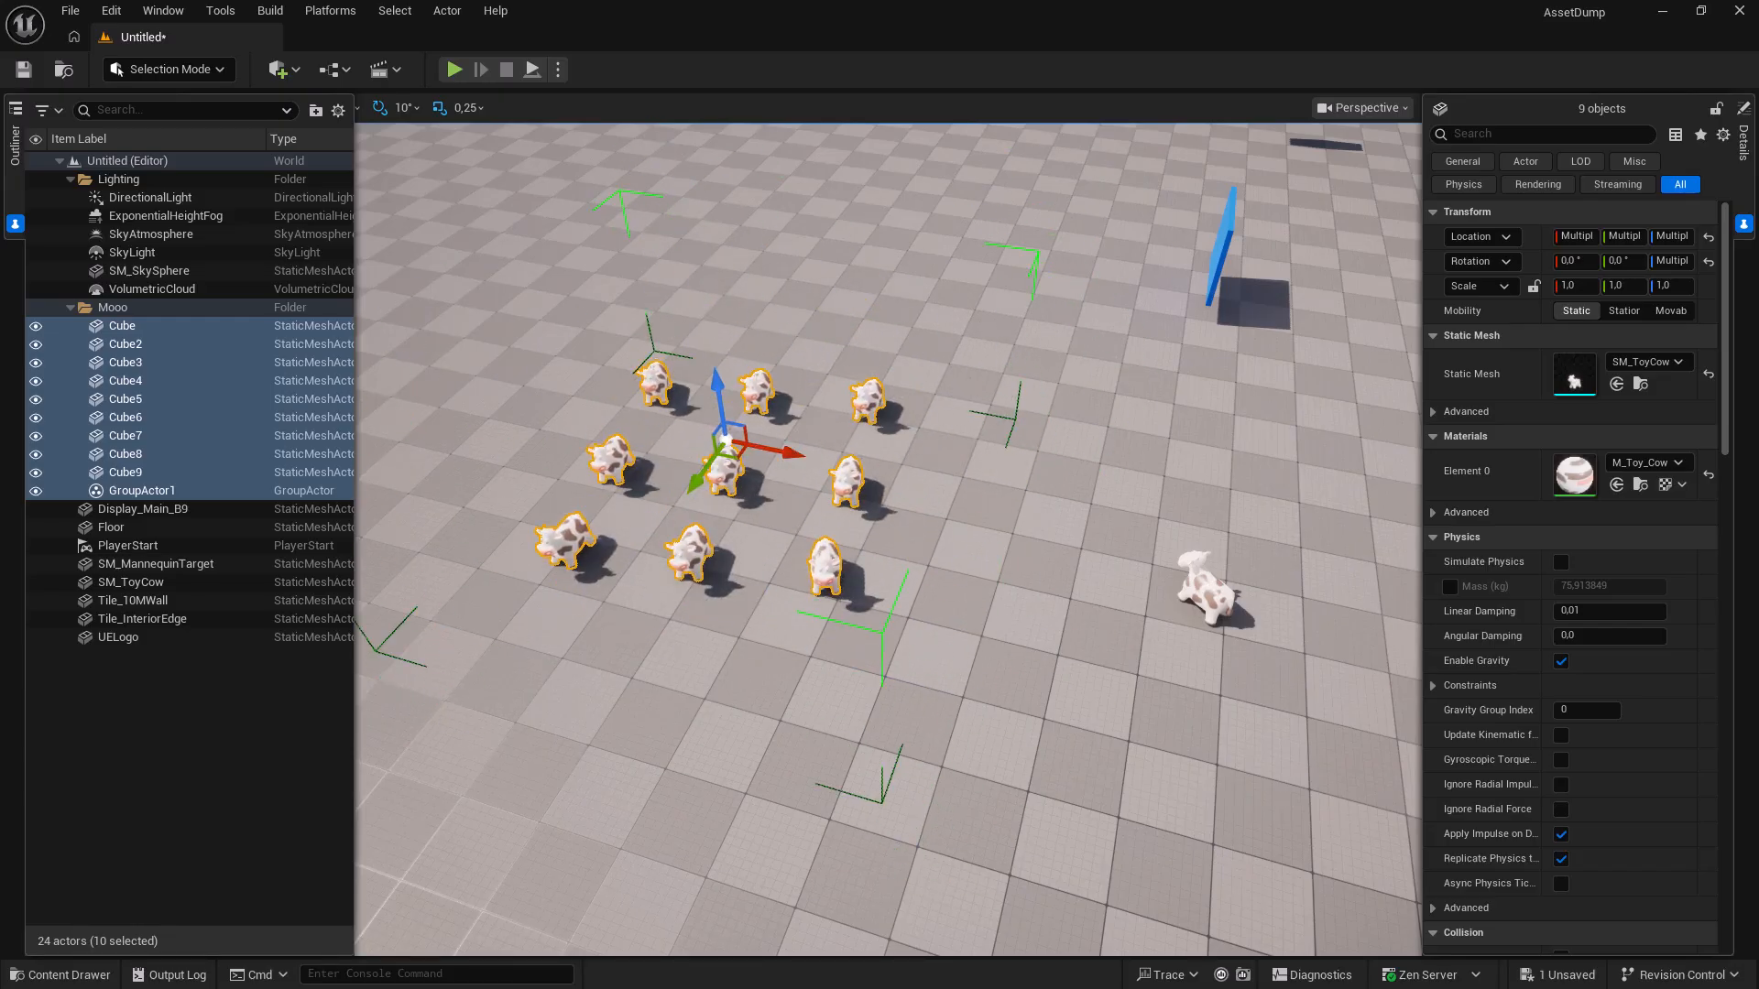
left_click(1205, 594)
left_click(561, 543)
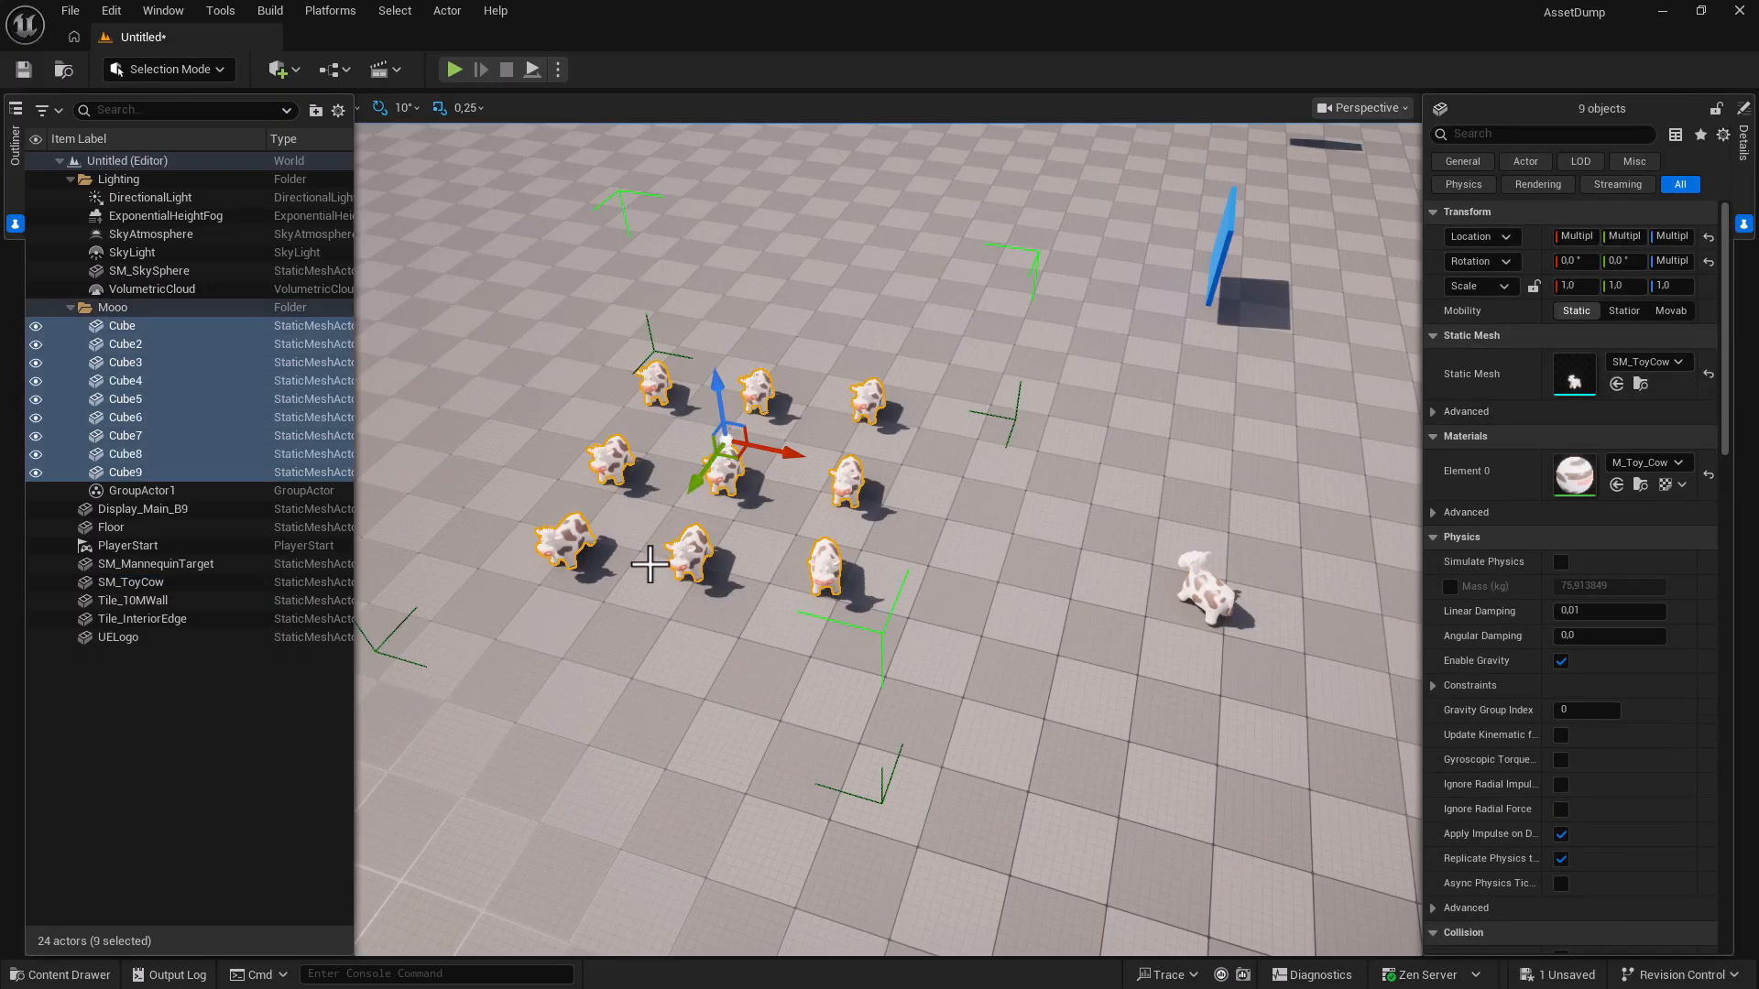
right_click_drag(641, 542, 554, 504)
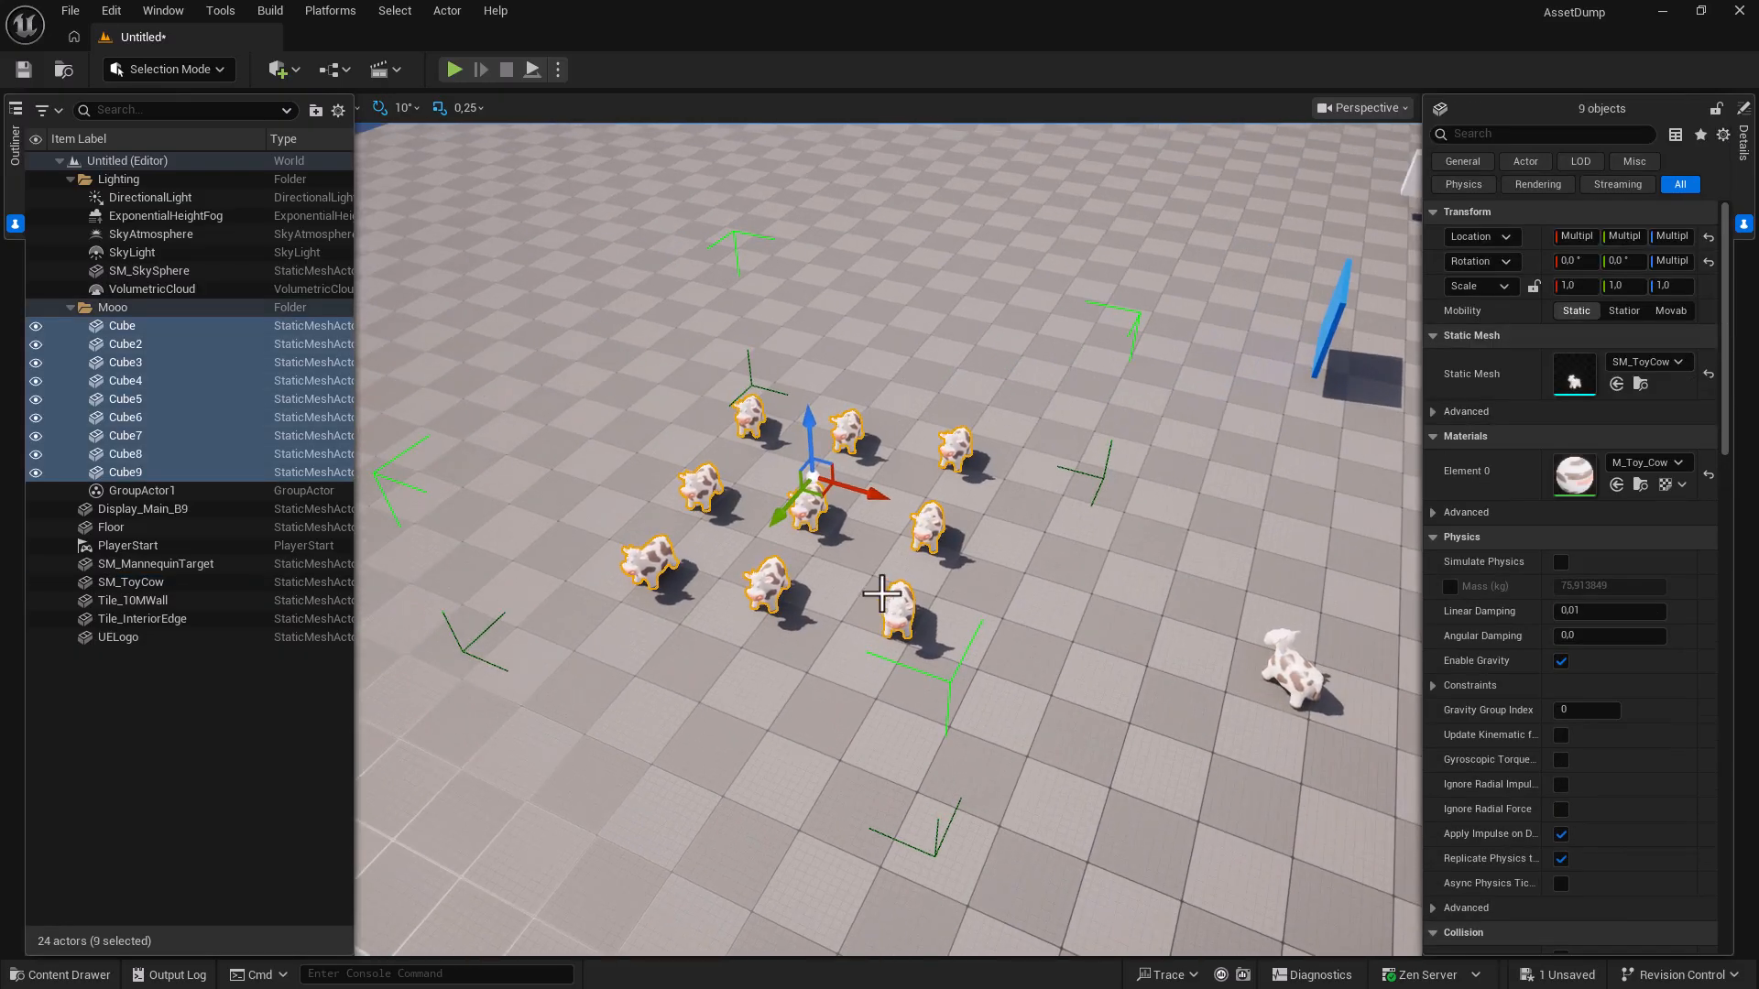
Unlock the group and rotate cows Cube, Cube7, Cube9, Cube6 and Cube4 to new headings.
right_click(829, 540)
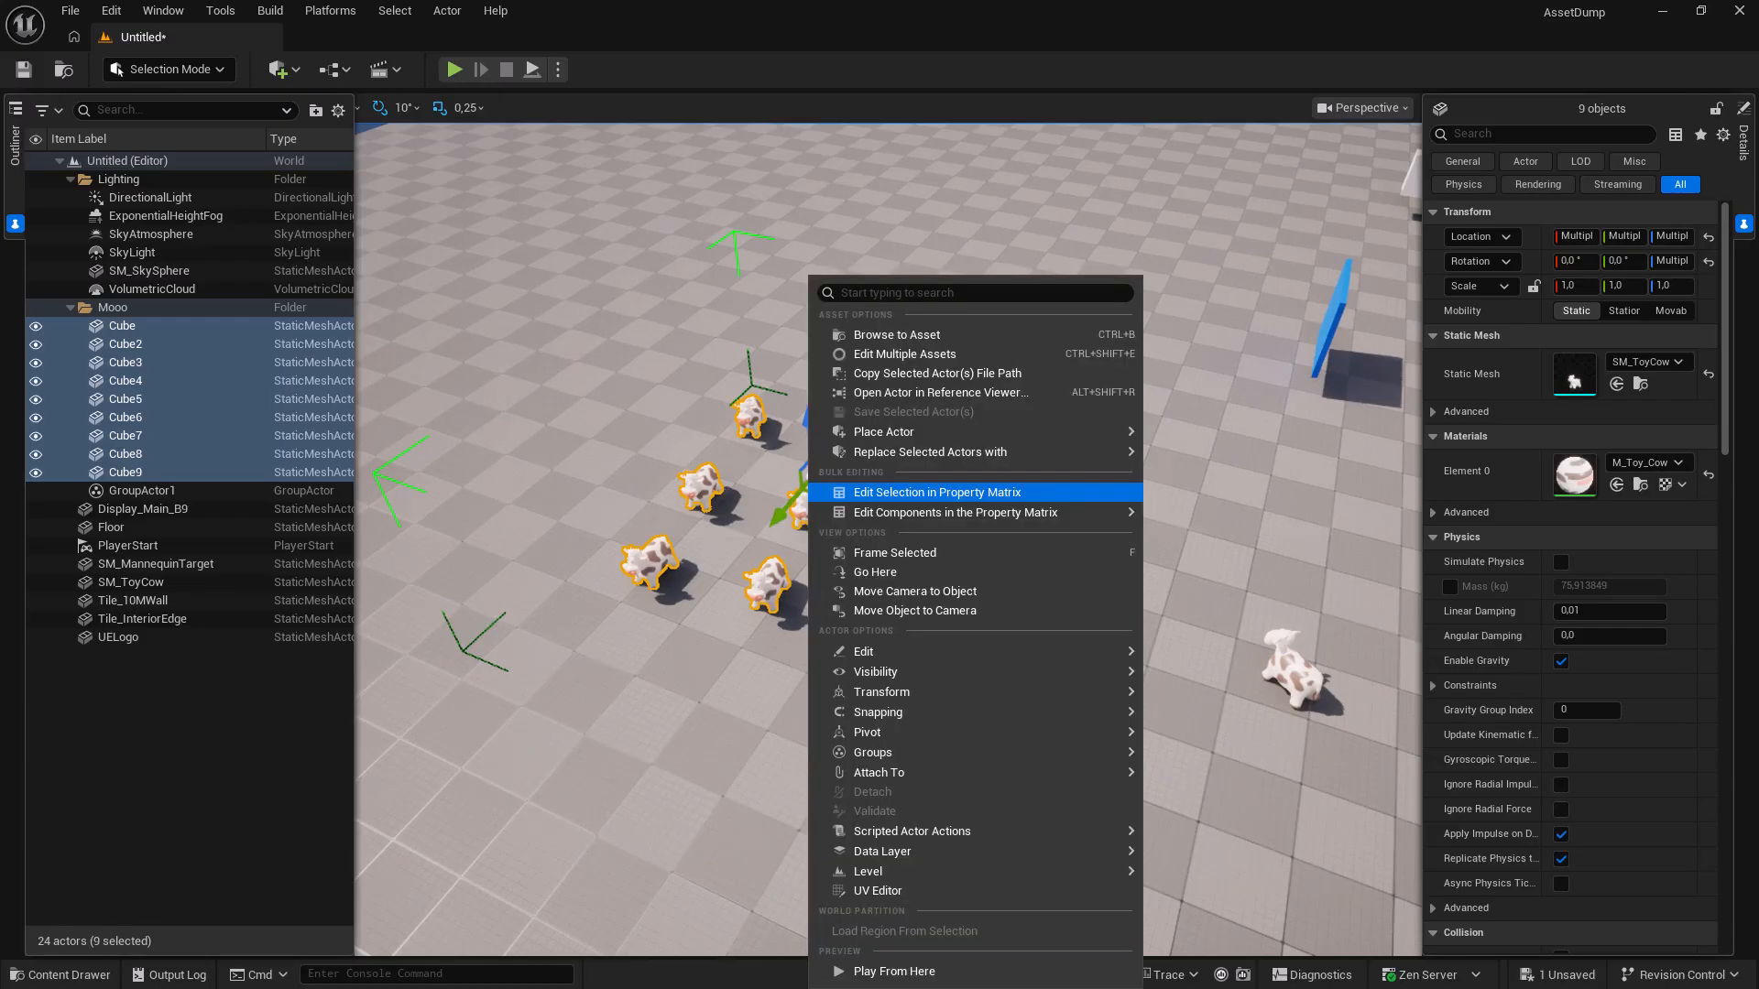
mouse_move(881, 750)
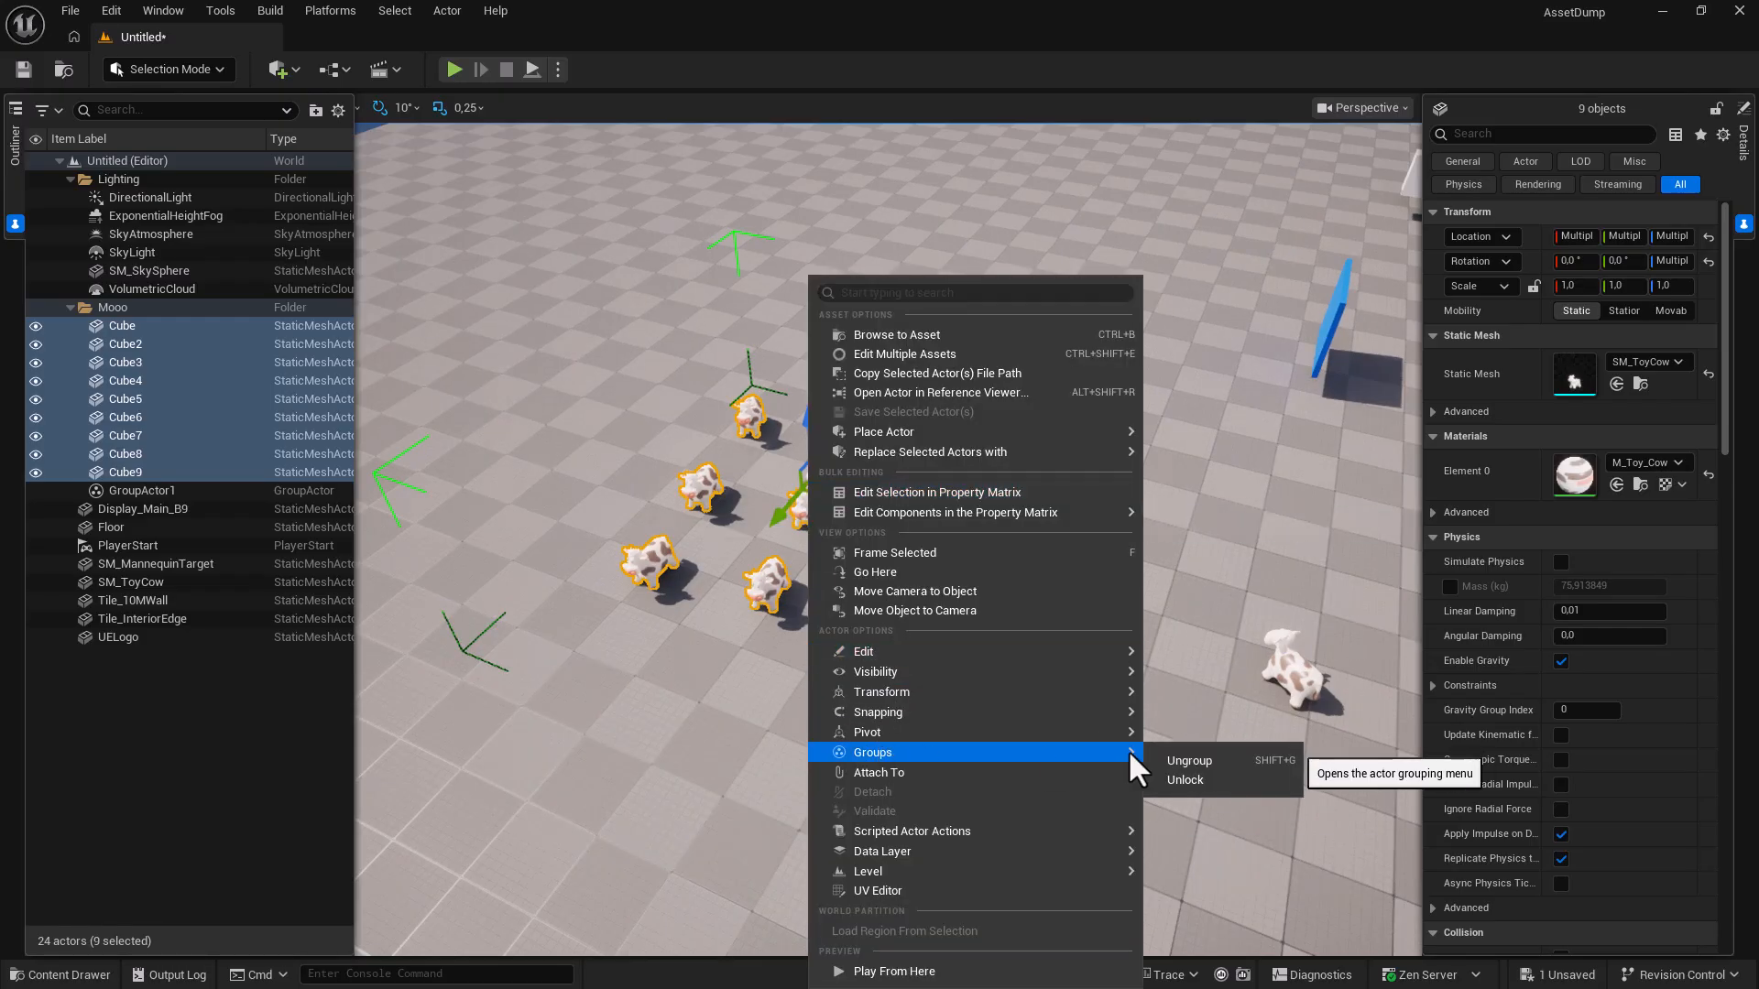
left_click(1190, 783)
left_click(763, 423)
key("e")
left_click_drag(786, 486, 1027, 526)
left_click(956, 451)
left_click(900, 612)
left_click_drag(902, 700, 1505, 207)
left_click(762, 586)
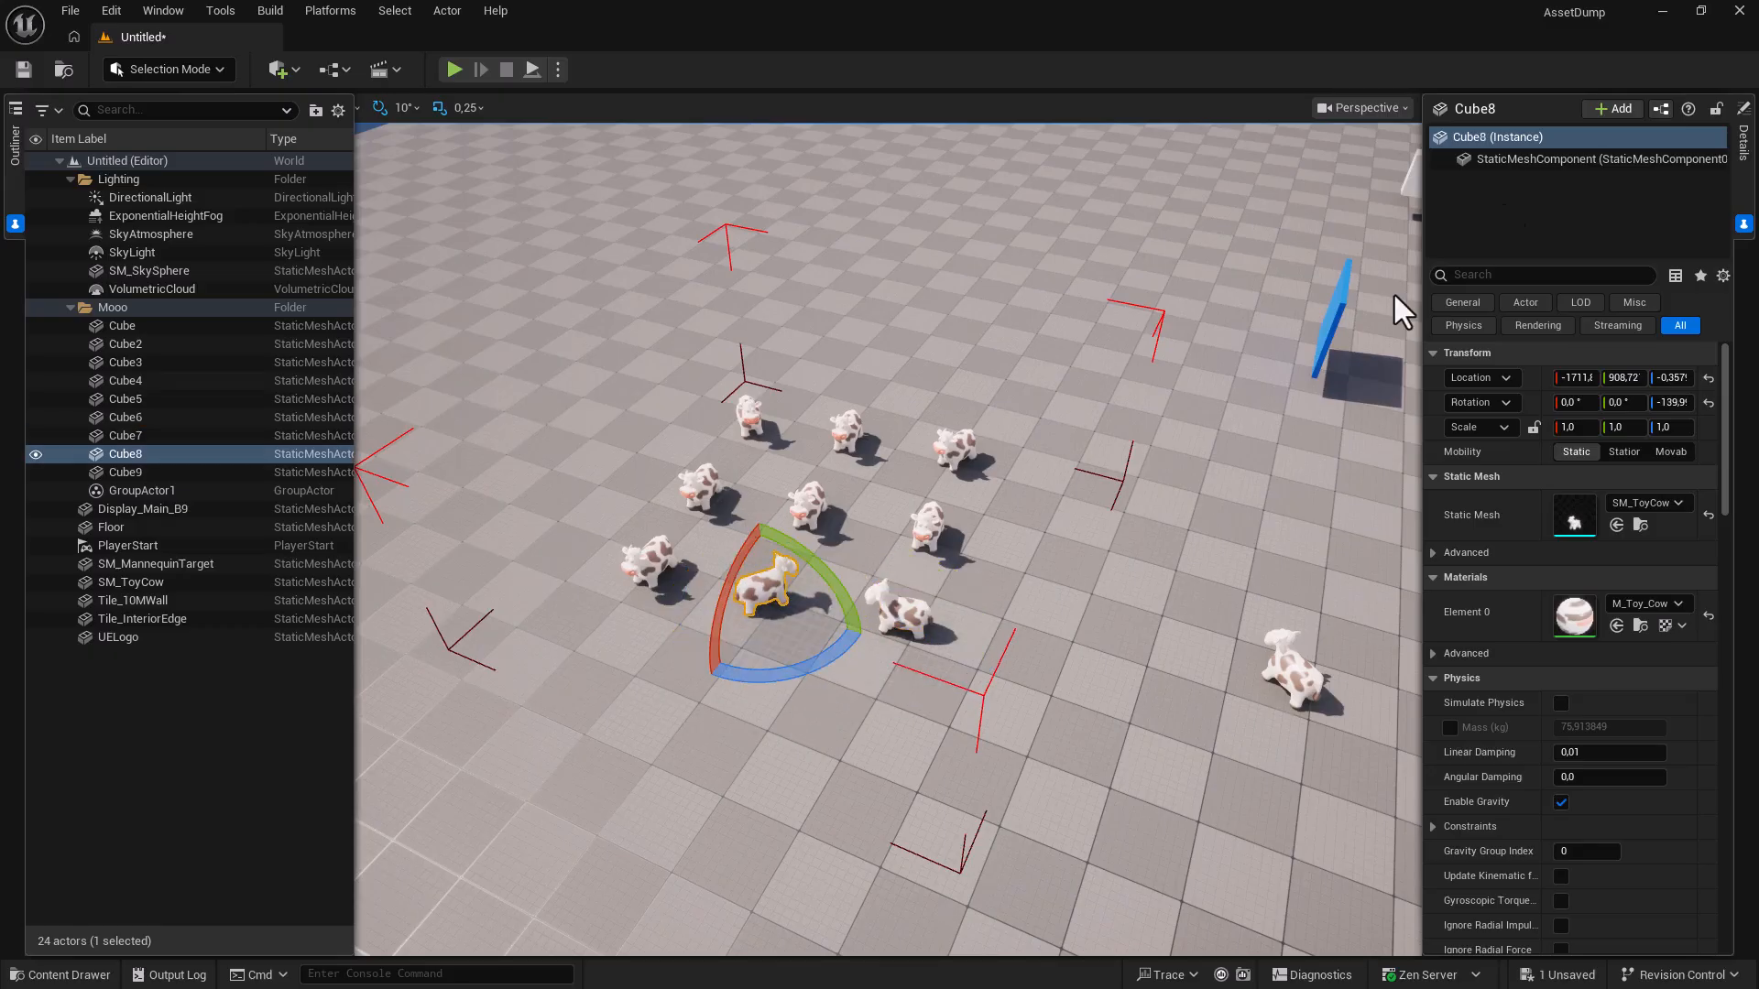
left_click(648, 562)
left_click_drag(676, 649, 535, 583)
left_click(701, 487)
left_click_drag(726, 575, 815, 514)
left_click(648, 564)
left_click_drag(676, 648, 637, 652)
left_click(929, 529)
left_click_drag(961, 608, 834, 585)
Move cows Cube4, Cube3, Cube2, Cube8 and Cube7 apart to loosen the herd.
key("w")
left_click_drag(951, 562, 1022, 565)
left_click(954, 447)
left_click_drag(976, 480, 1047, 471)
left_click(845, 432)
left_click_drag(865, 461, 914, 455)
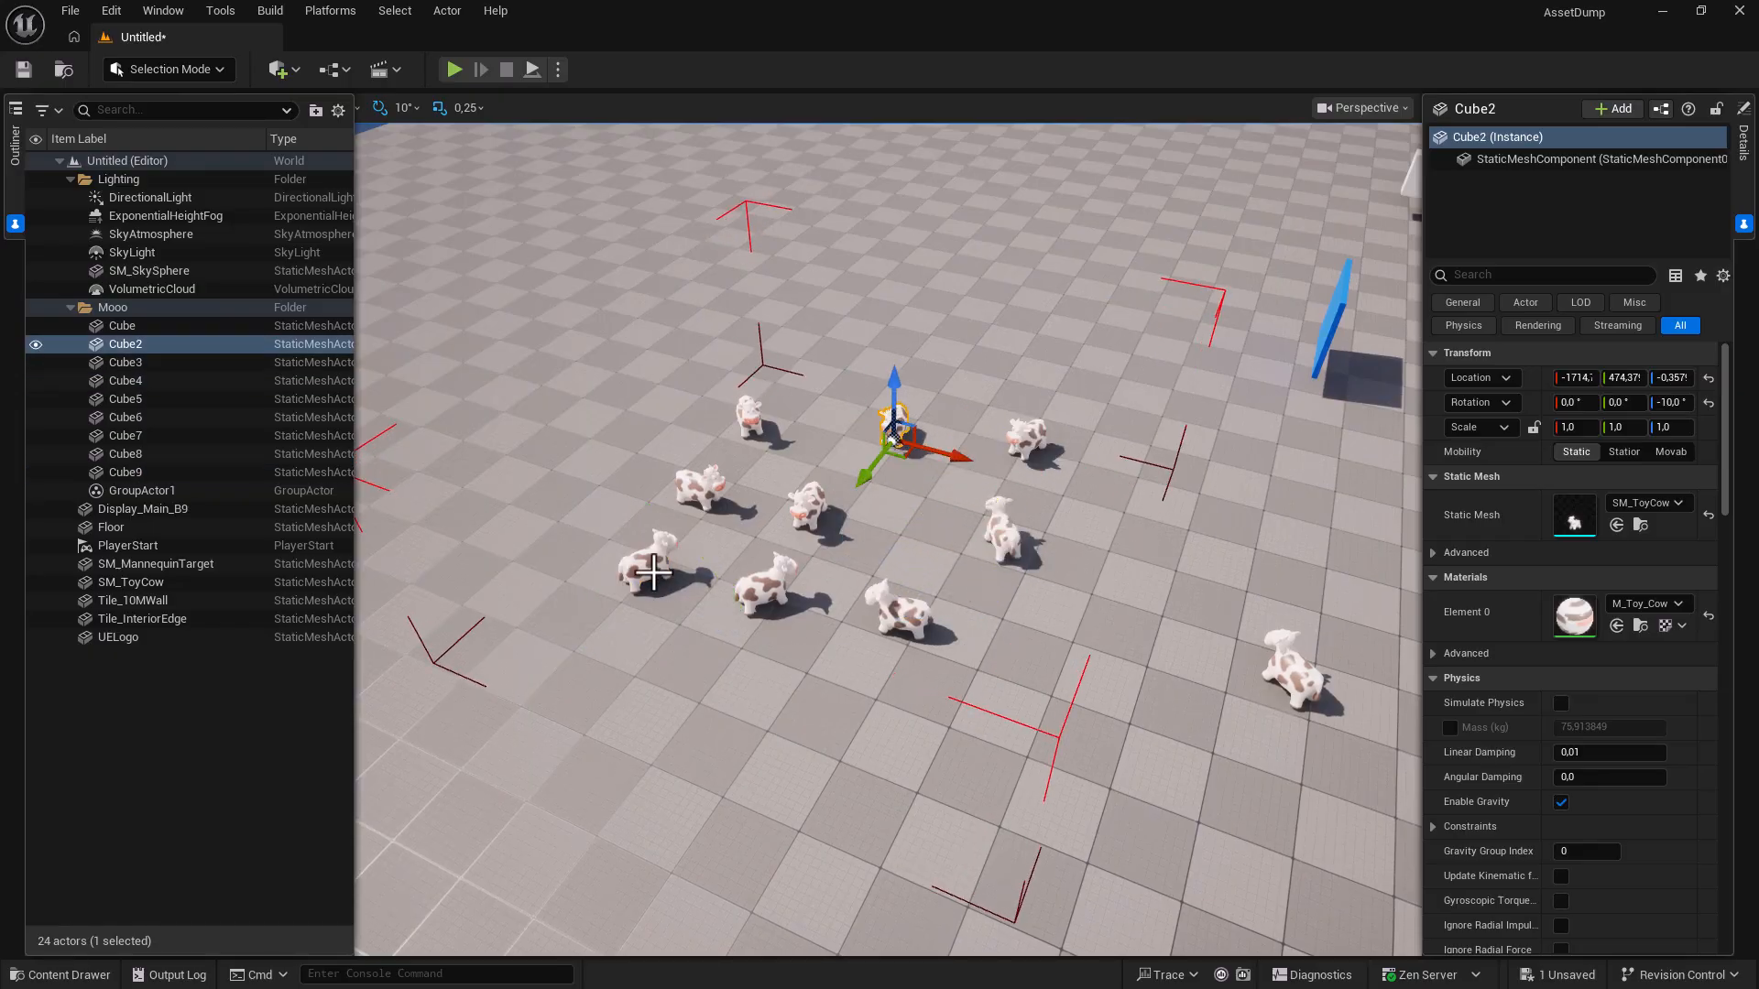
left_click(766, 591)
left_click_drag(778, 624, 721, 665)
left_click(901, 616)
left_click_drag(909, 646, 911, 683)
left_click(646, 560)
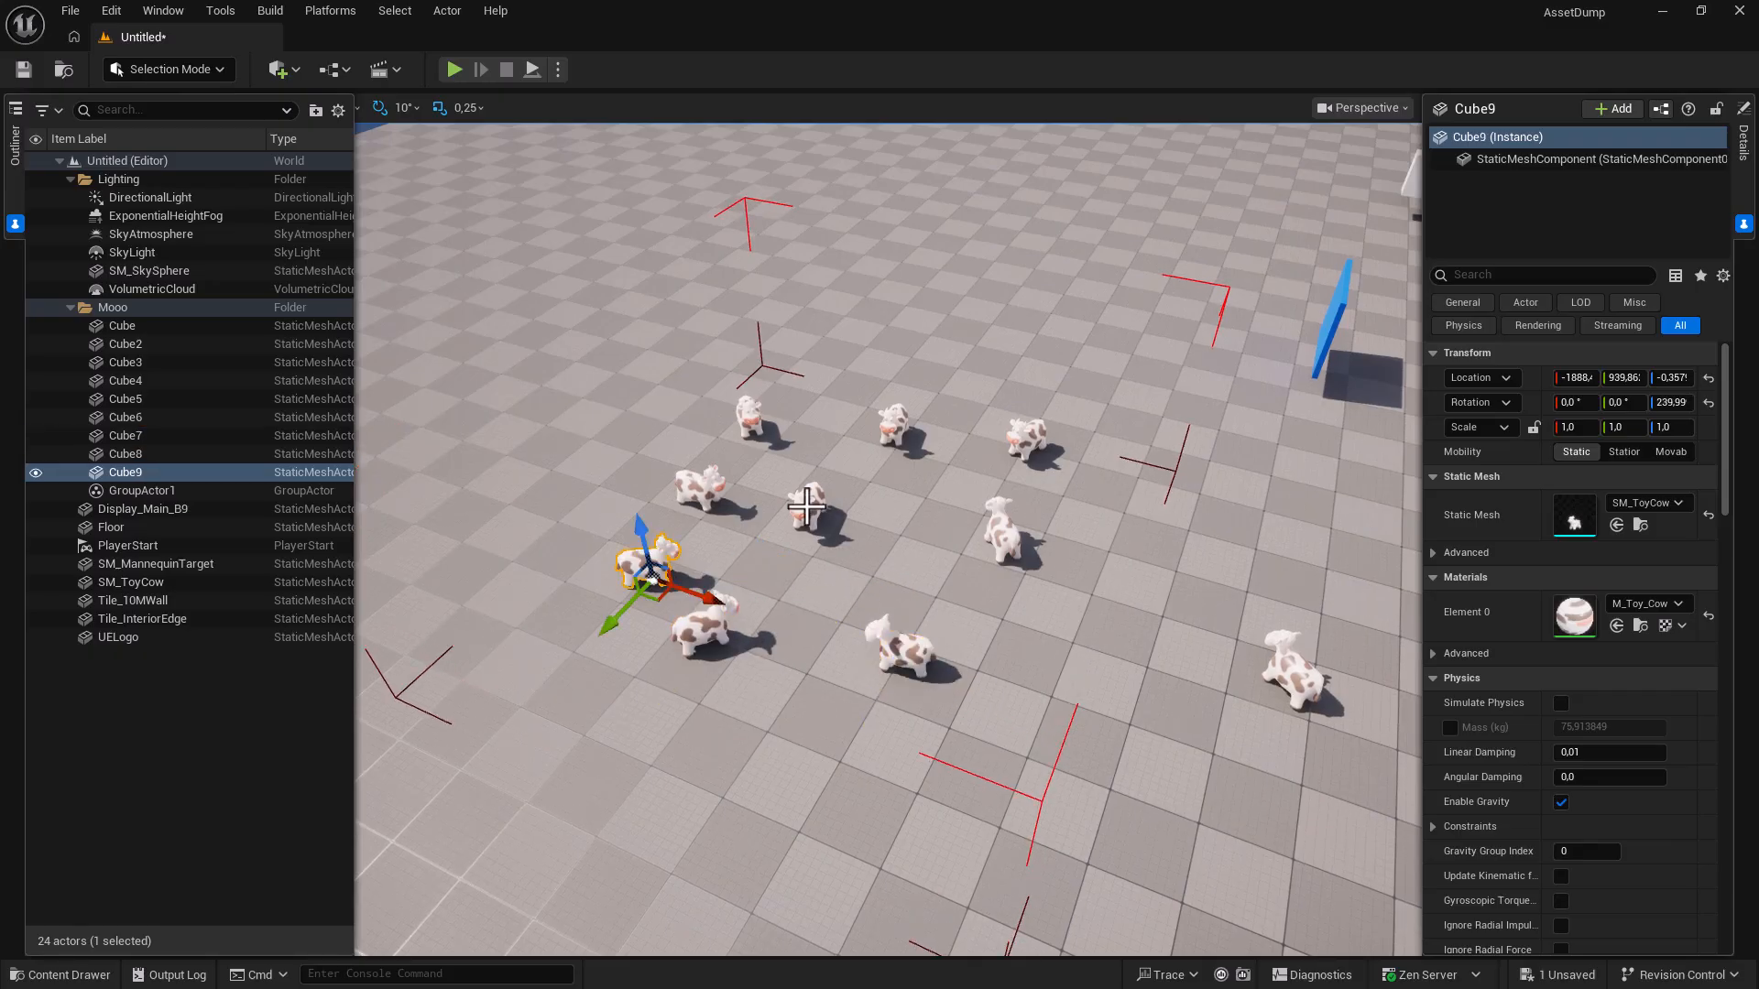
Lock the group again and drag the whole herd across the floor.
right_click(806, 504)
mouse_move(902, 752)
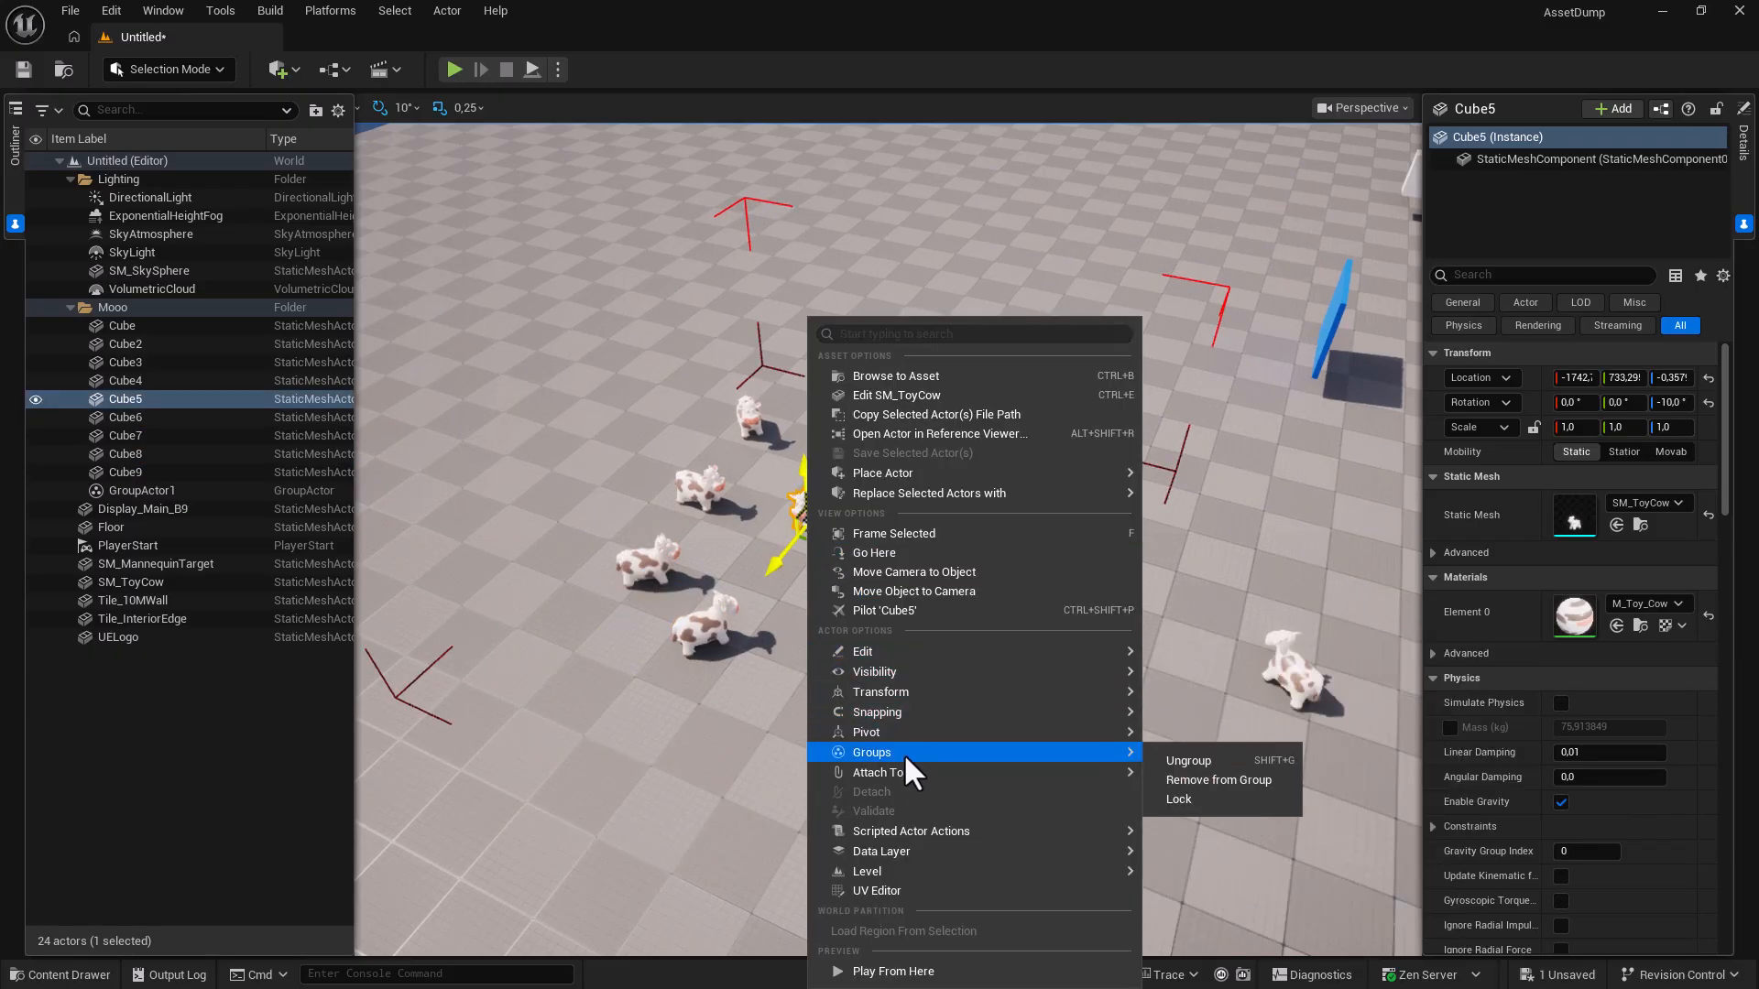
left_click(1189, 801)
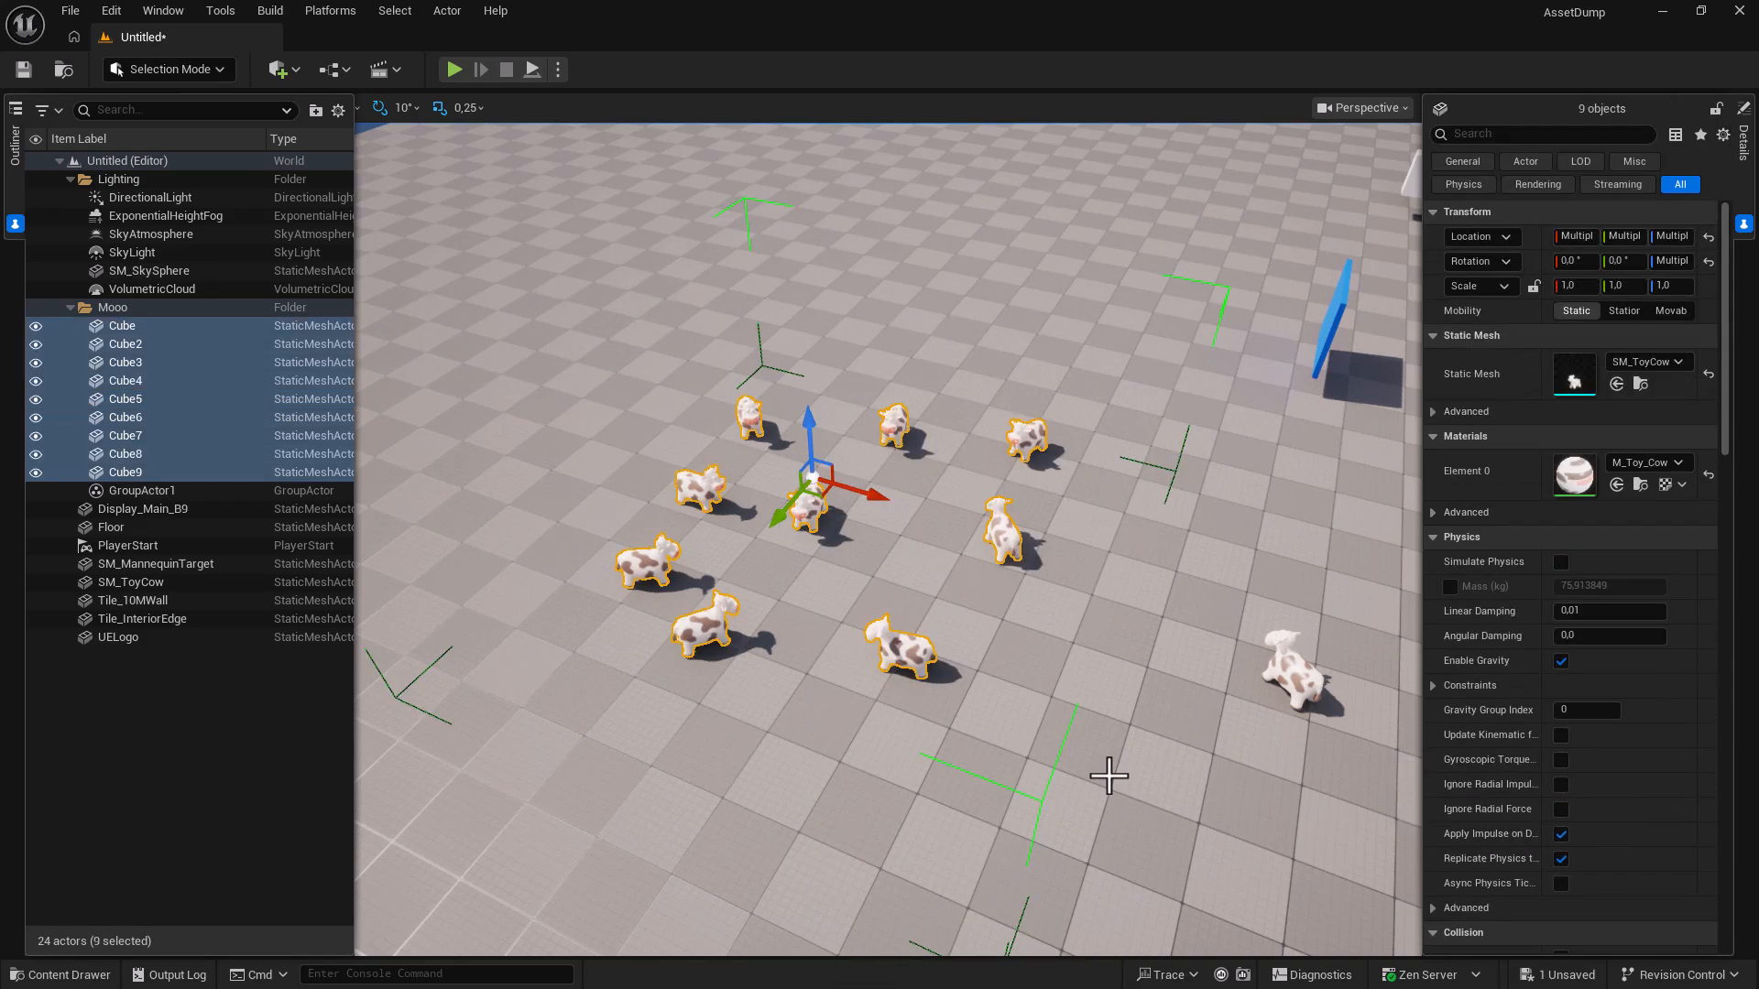
left_click(815, 520)
left_click_drag(821, 496, 893, 573)
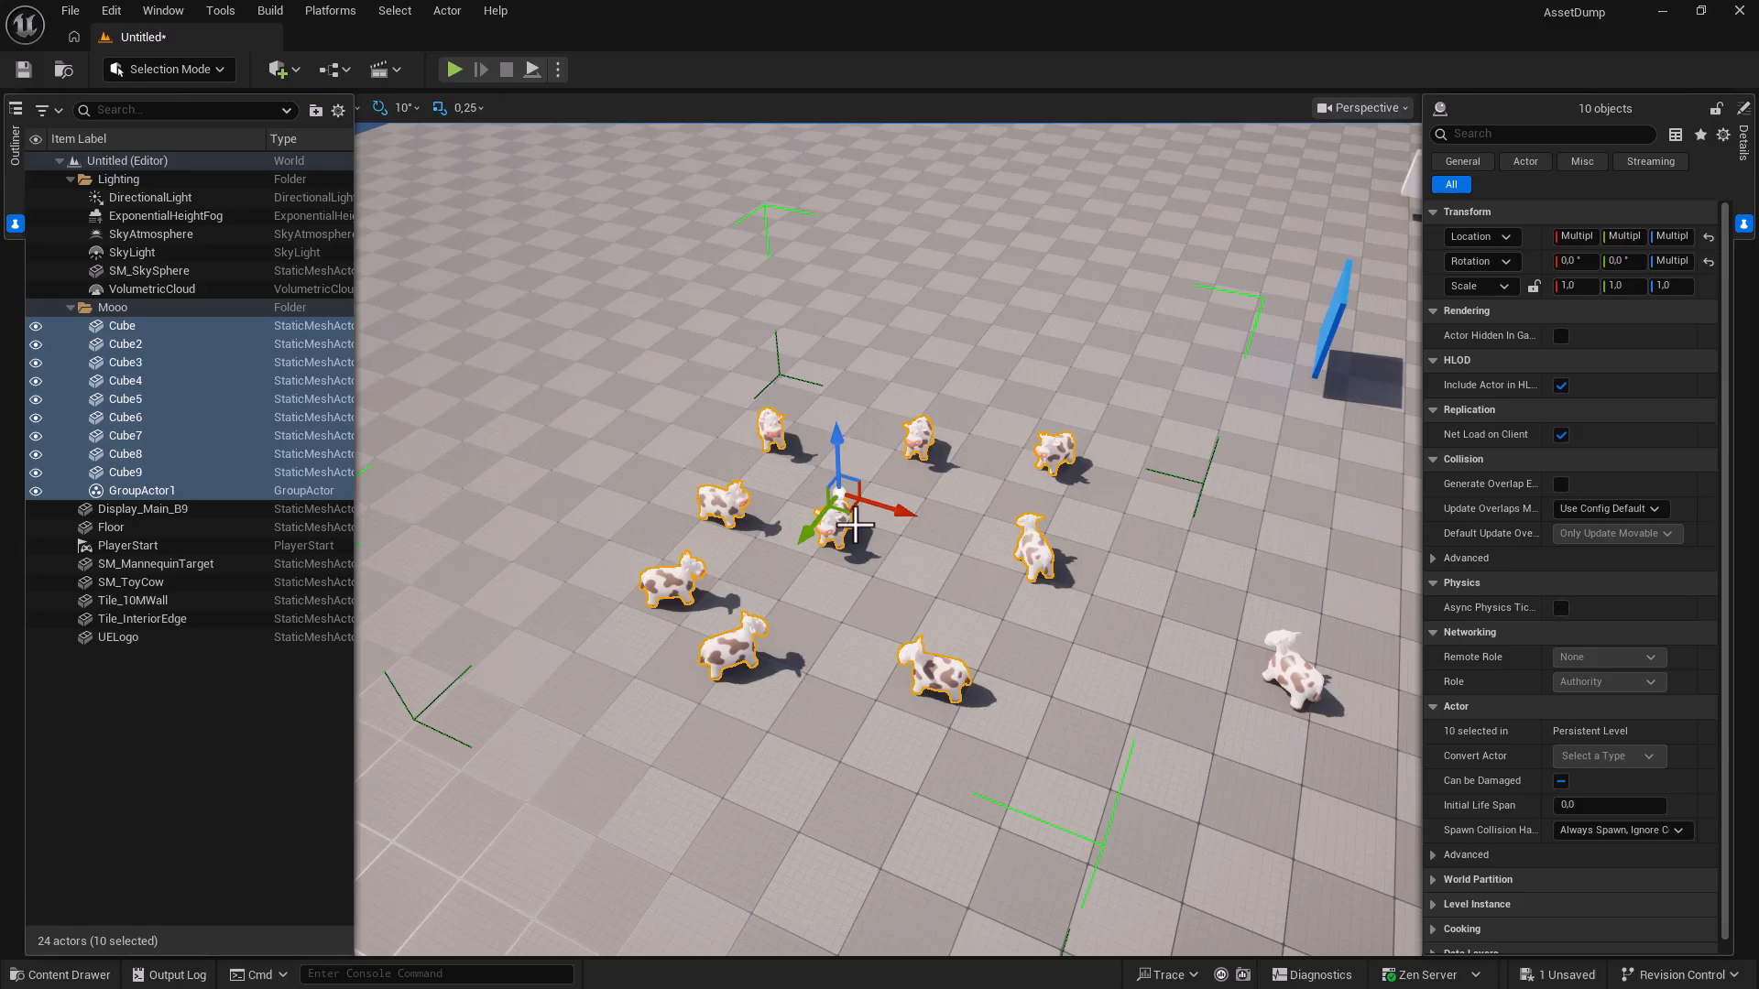
Vertex-snap the cube against the wall corner, then slide Display_Main_B3 along Y to the neighbouring wall.
key("shift+g")
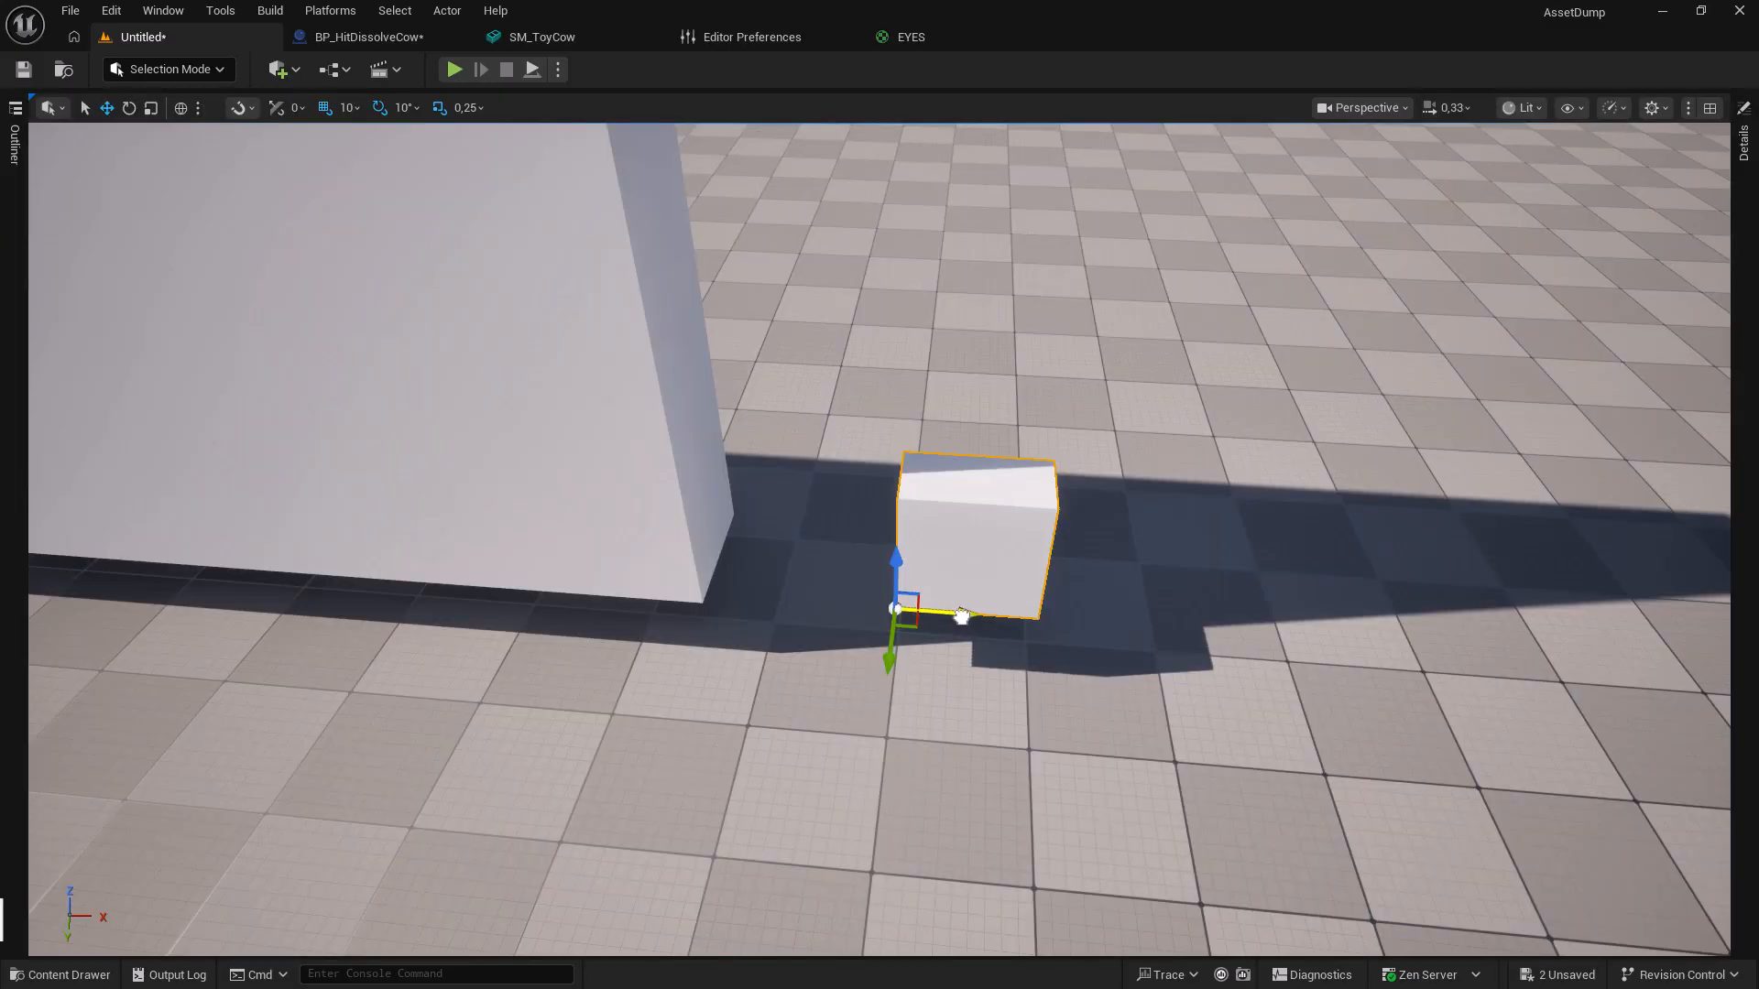
left_click_drag(893, 610, 796, 626)
mouse_move(684, 649)
left_mouse_down()
mouse_move(744, 524)
mouse_move(686, 626)
left_mouse_up()
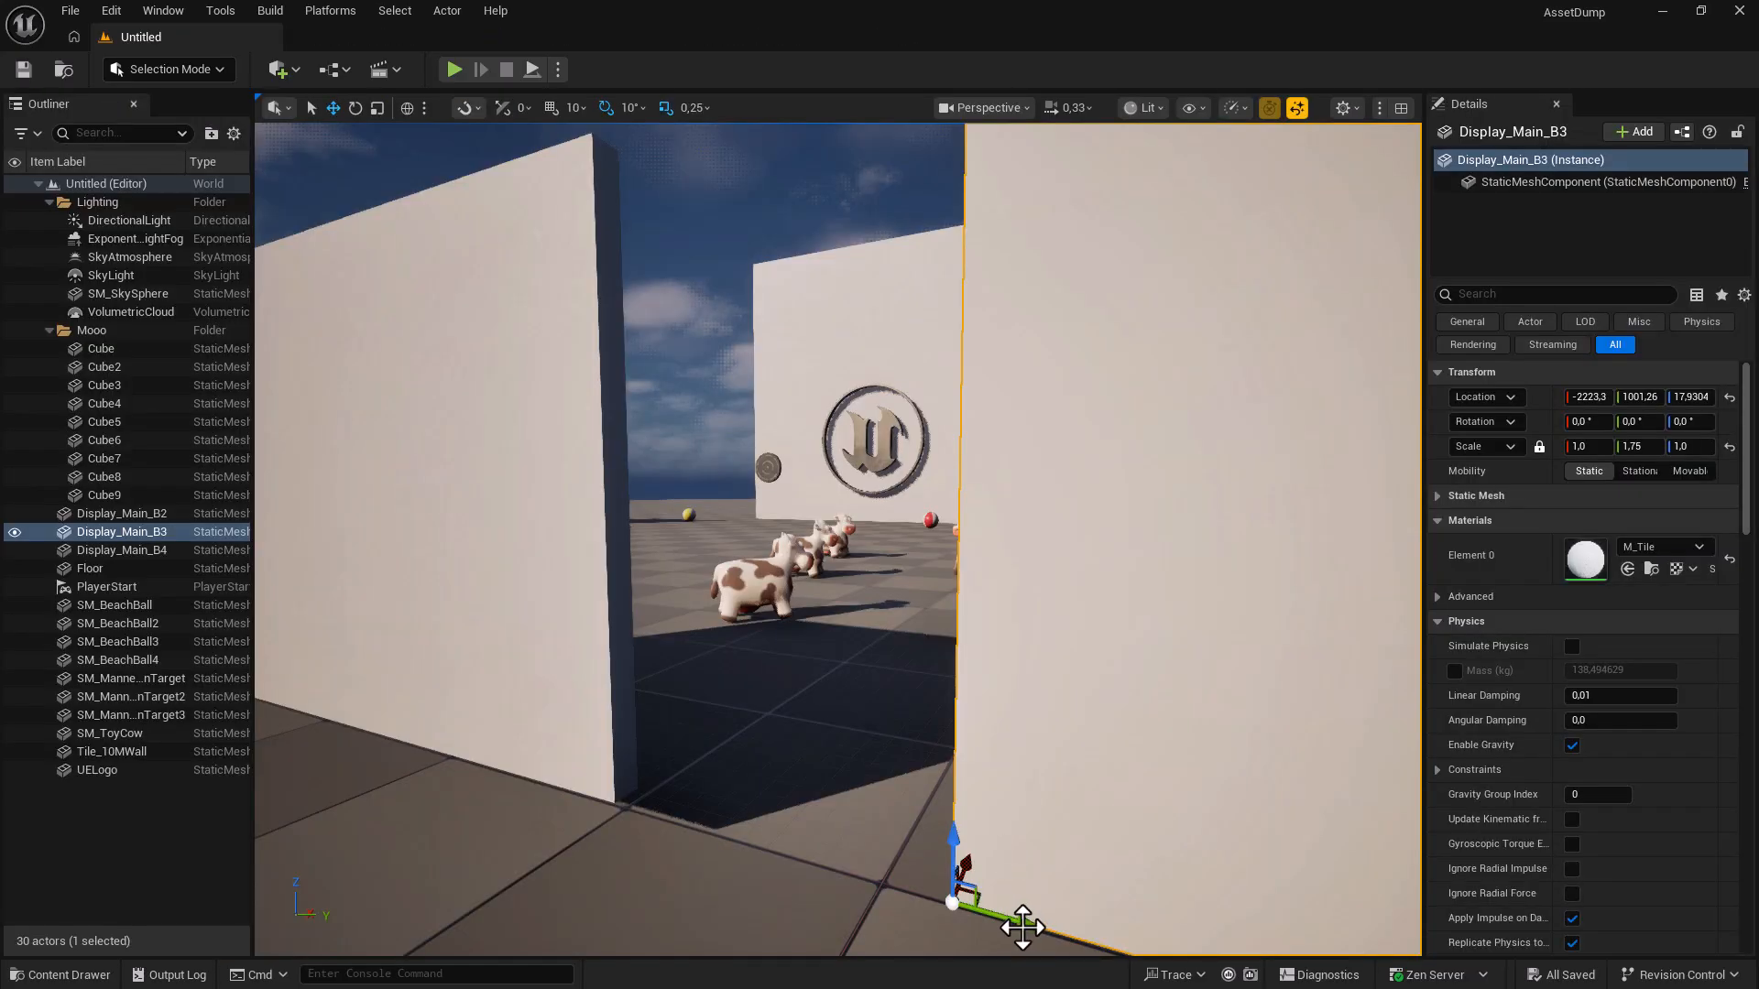
left_click_drag(1017, 926, 763, 837)
key("v")
Enable Vertex snapping in the viewport Snapping dropdown and slide the wall left along Y.
left_click(478, 110)
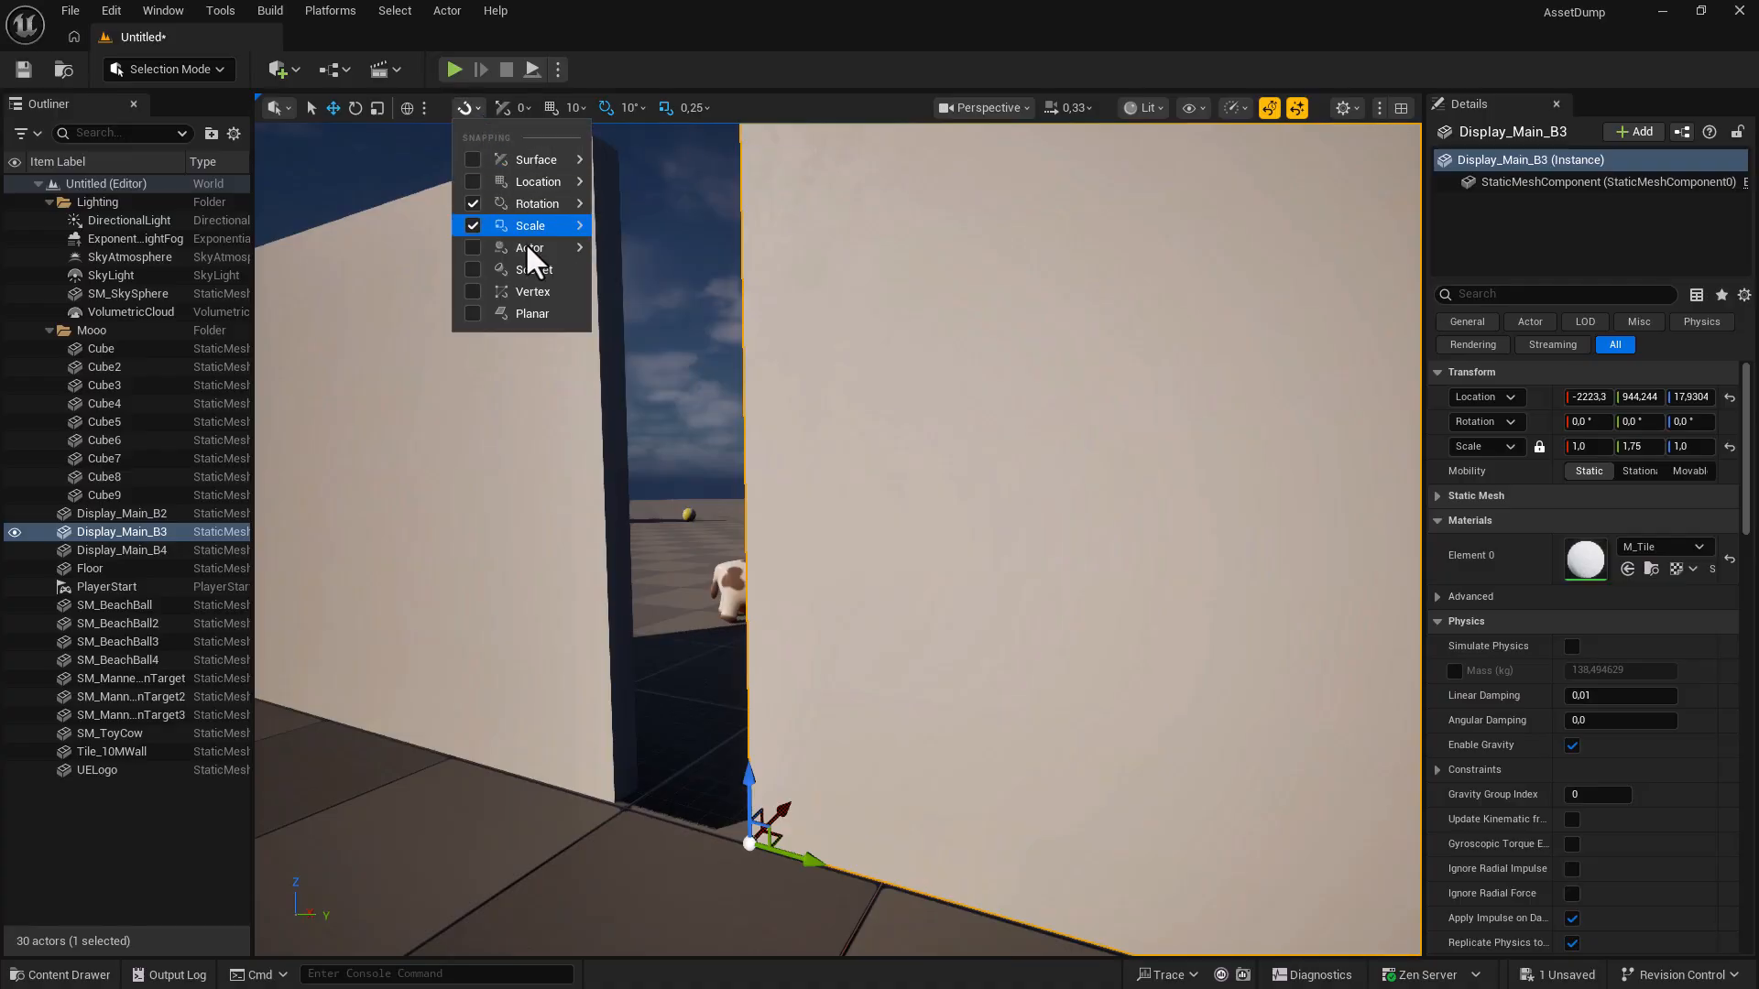
left_click(472, 291)
left_click_drag(795, 855, 761, 830)
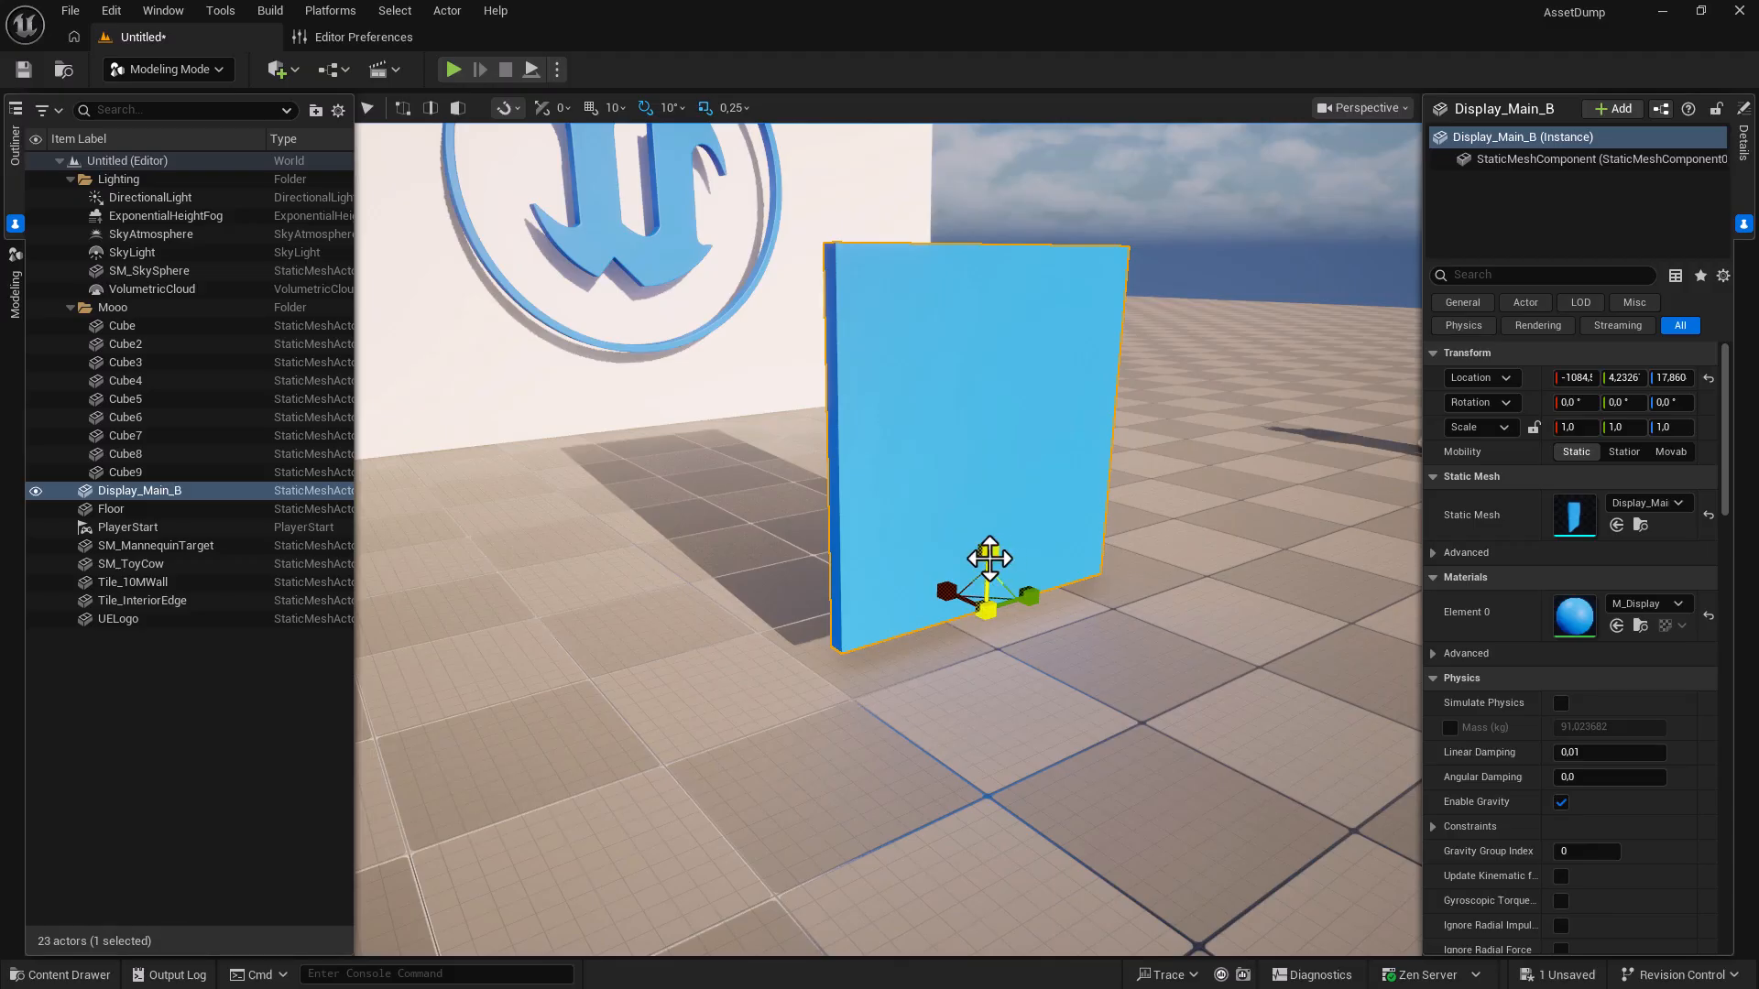
Scale the panel to 1.75 along Y from a temporary bottom-corner pivot, then test rotating it.
mouse_move(986, 572)
left_mouse_down()
mouse_move(986, 513)
mouse_move(987, 624)
mouse_move(986, 573)
left_mouse_up()
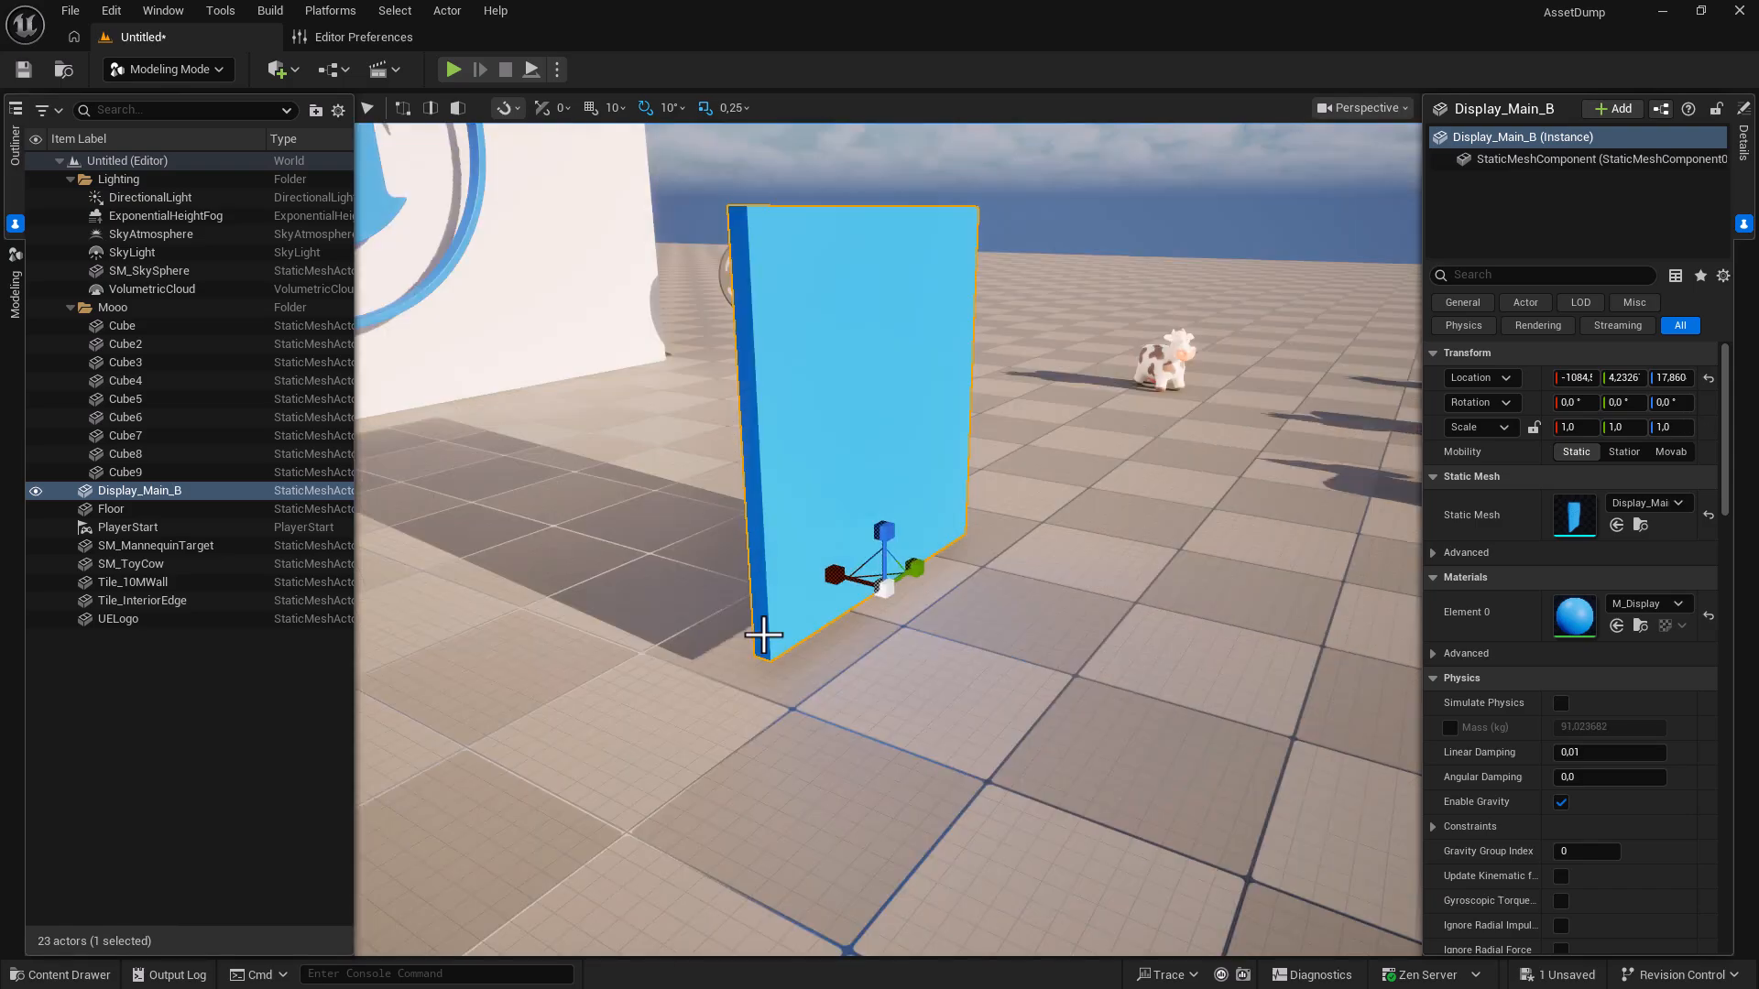
middle_click(765, 635, "alt")
left_click_drag(797, 615, 842, 594)
key("e")
left_click_drag(754, 675, 654, 604)
left_click(577, 321)
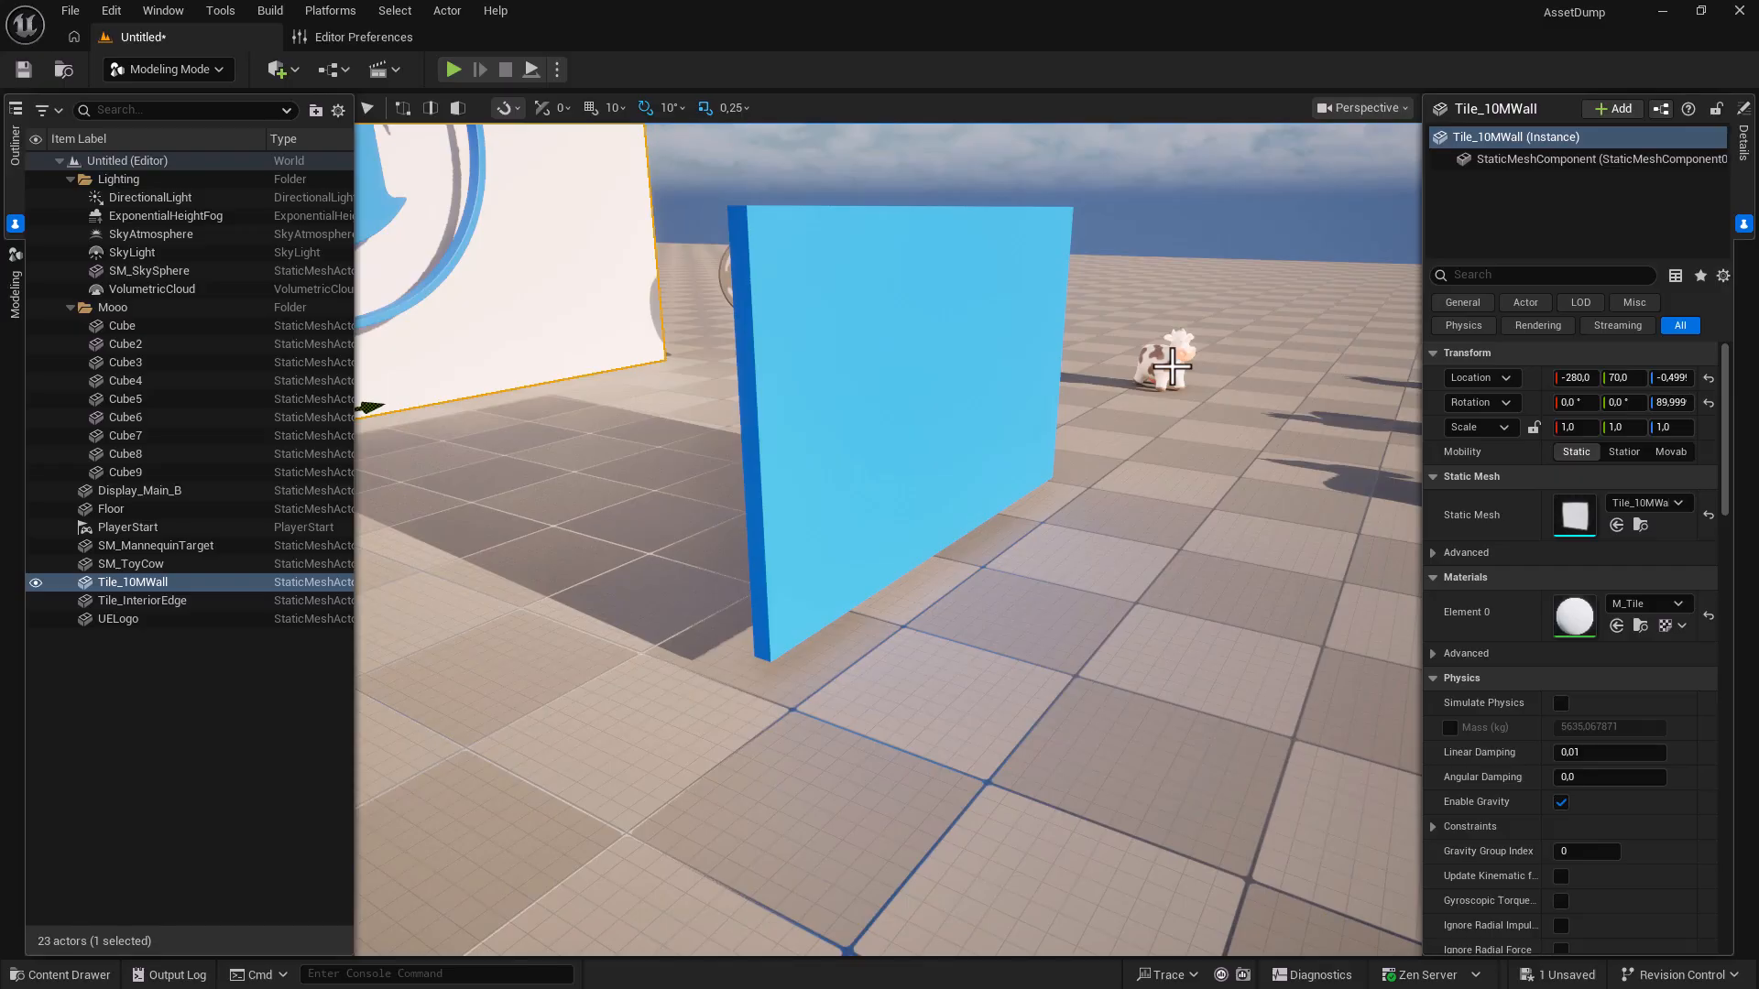
Reselect the blue panel and place the temporary pivot at its bottom-left corner again.
left_click(1171, 366)
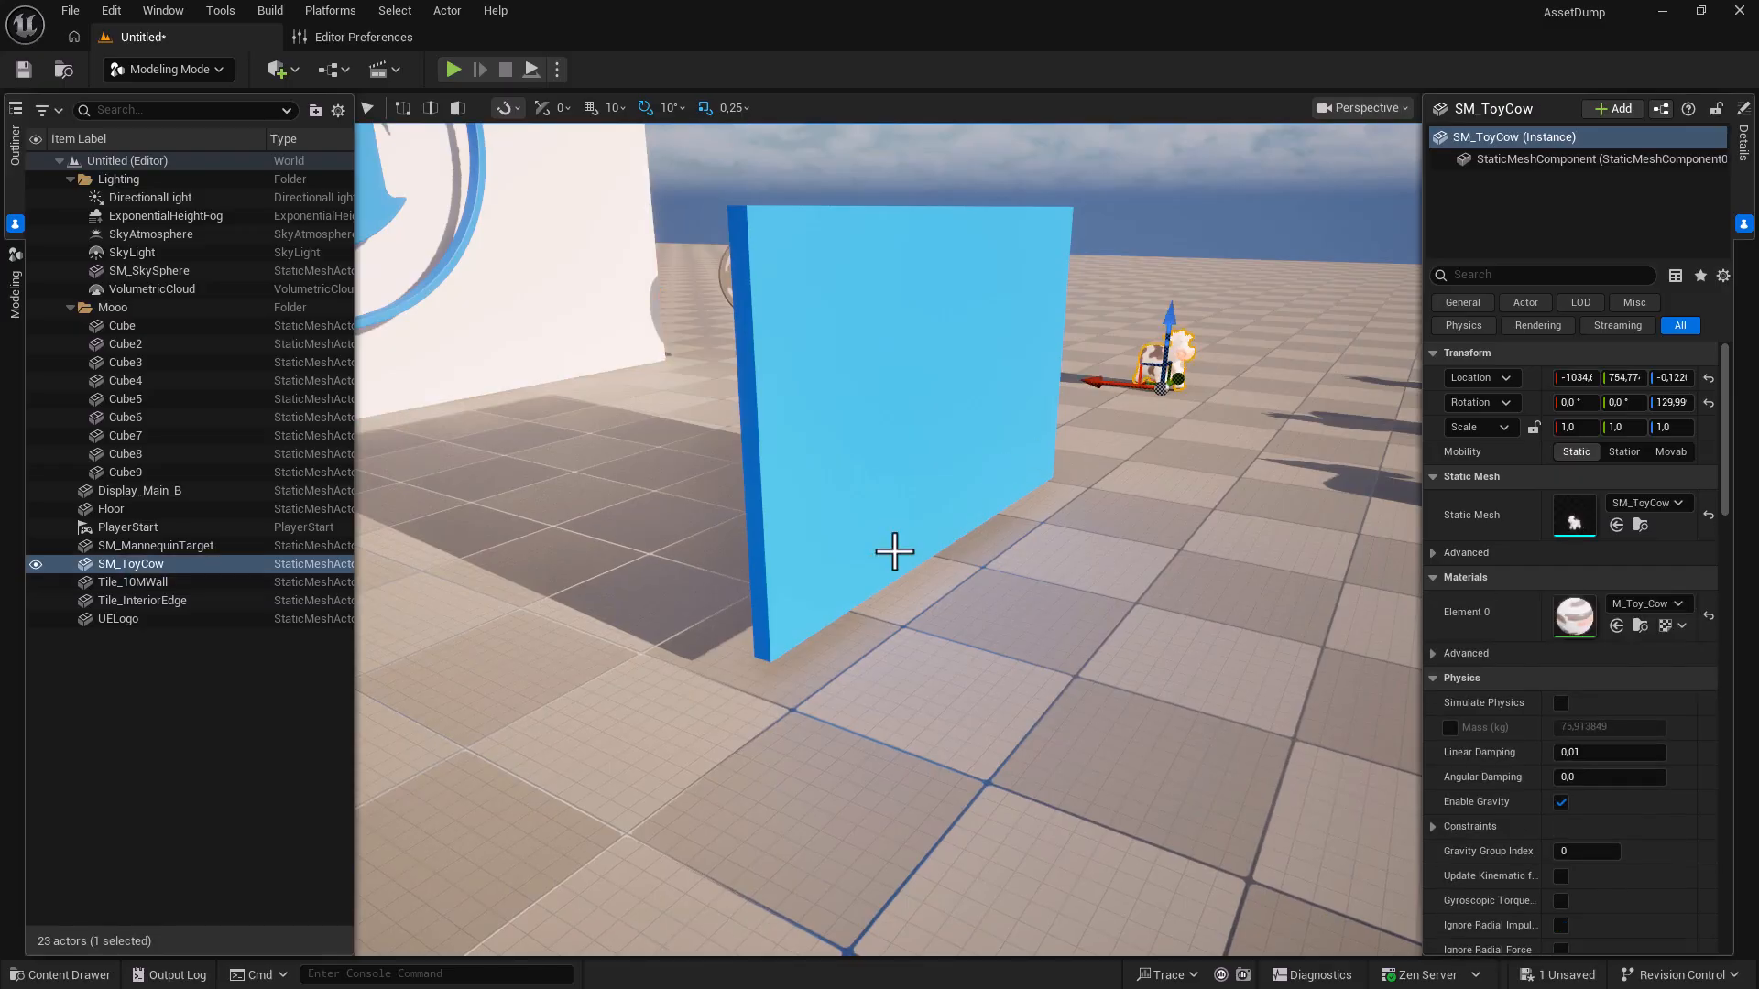
left_click(935, 683)
left_click(864, 535)
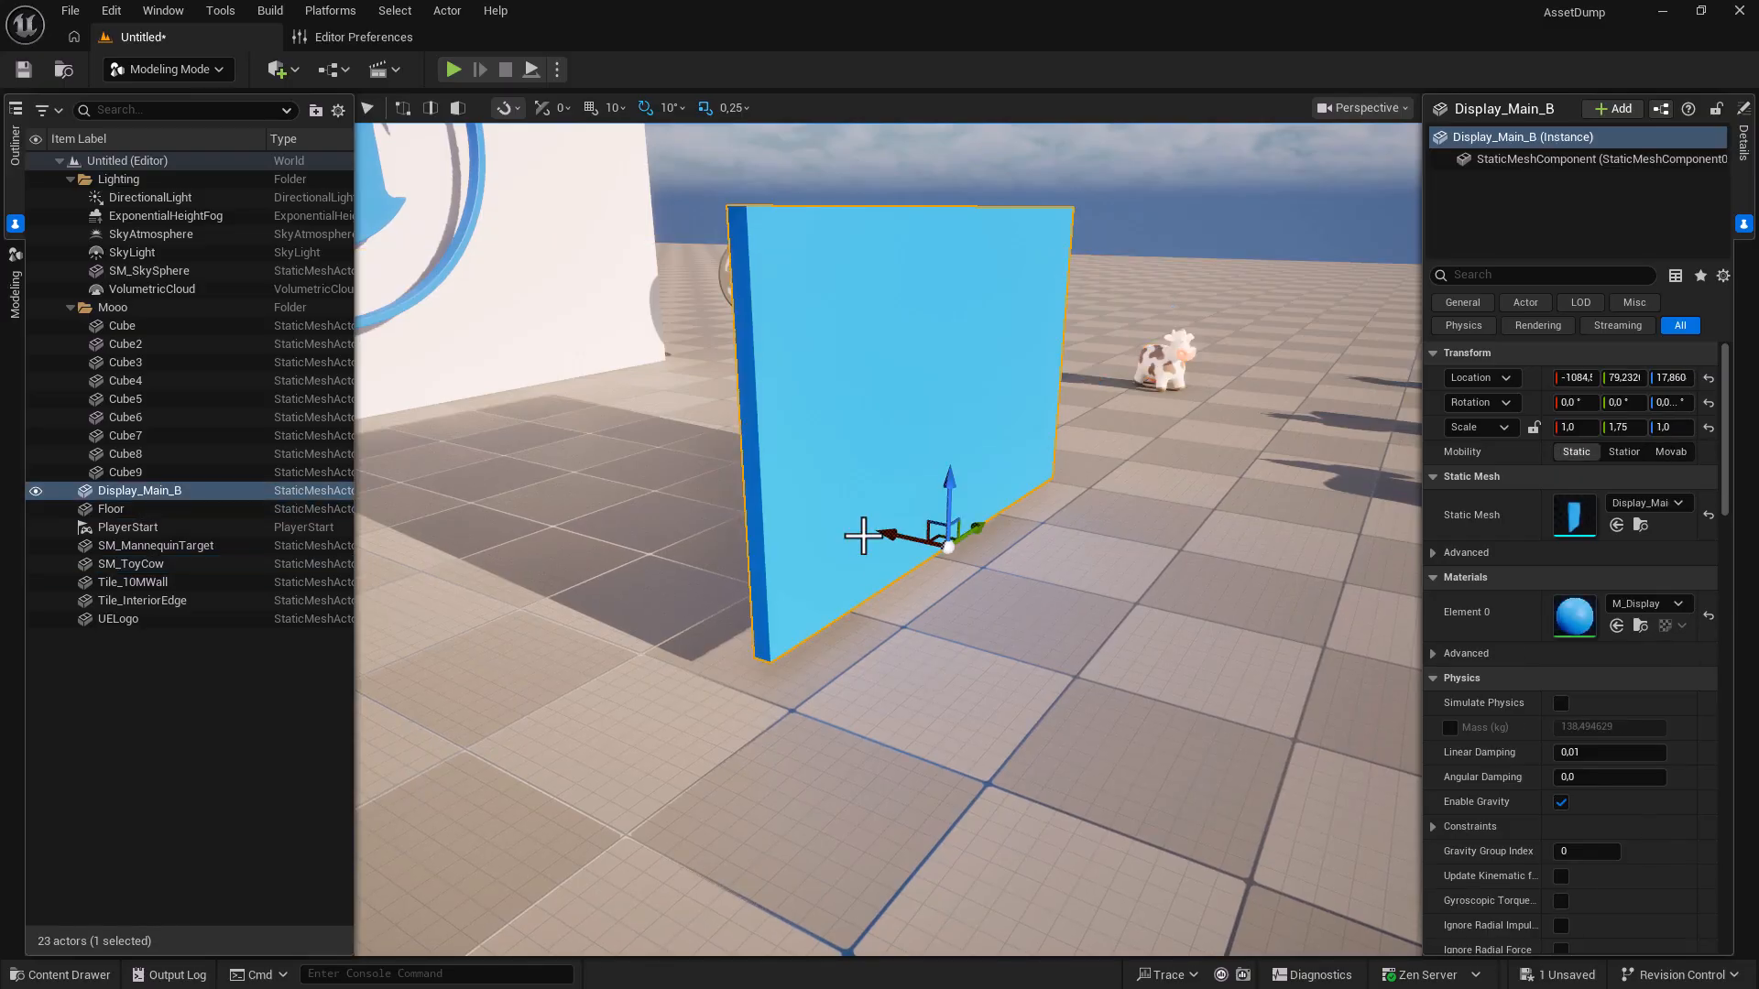
middle_click(760, 618, "alt")
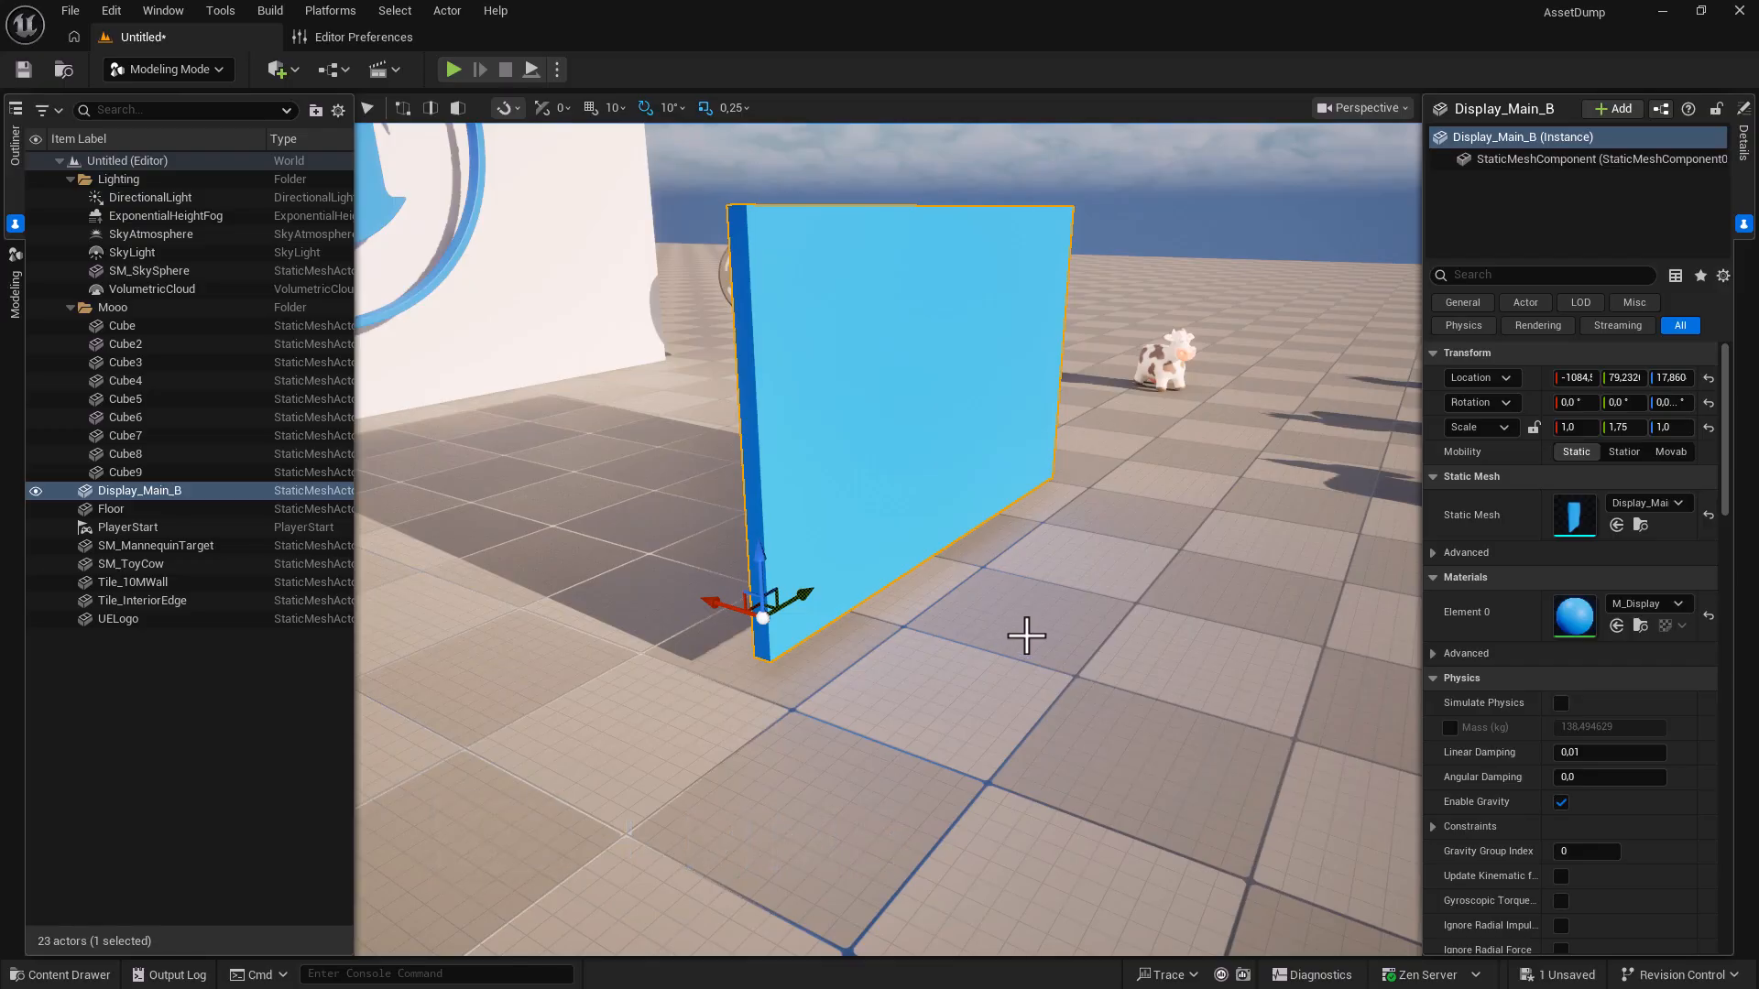
left_click(1012, 637)
left_click(798, 606)
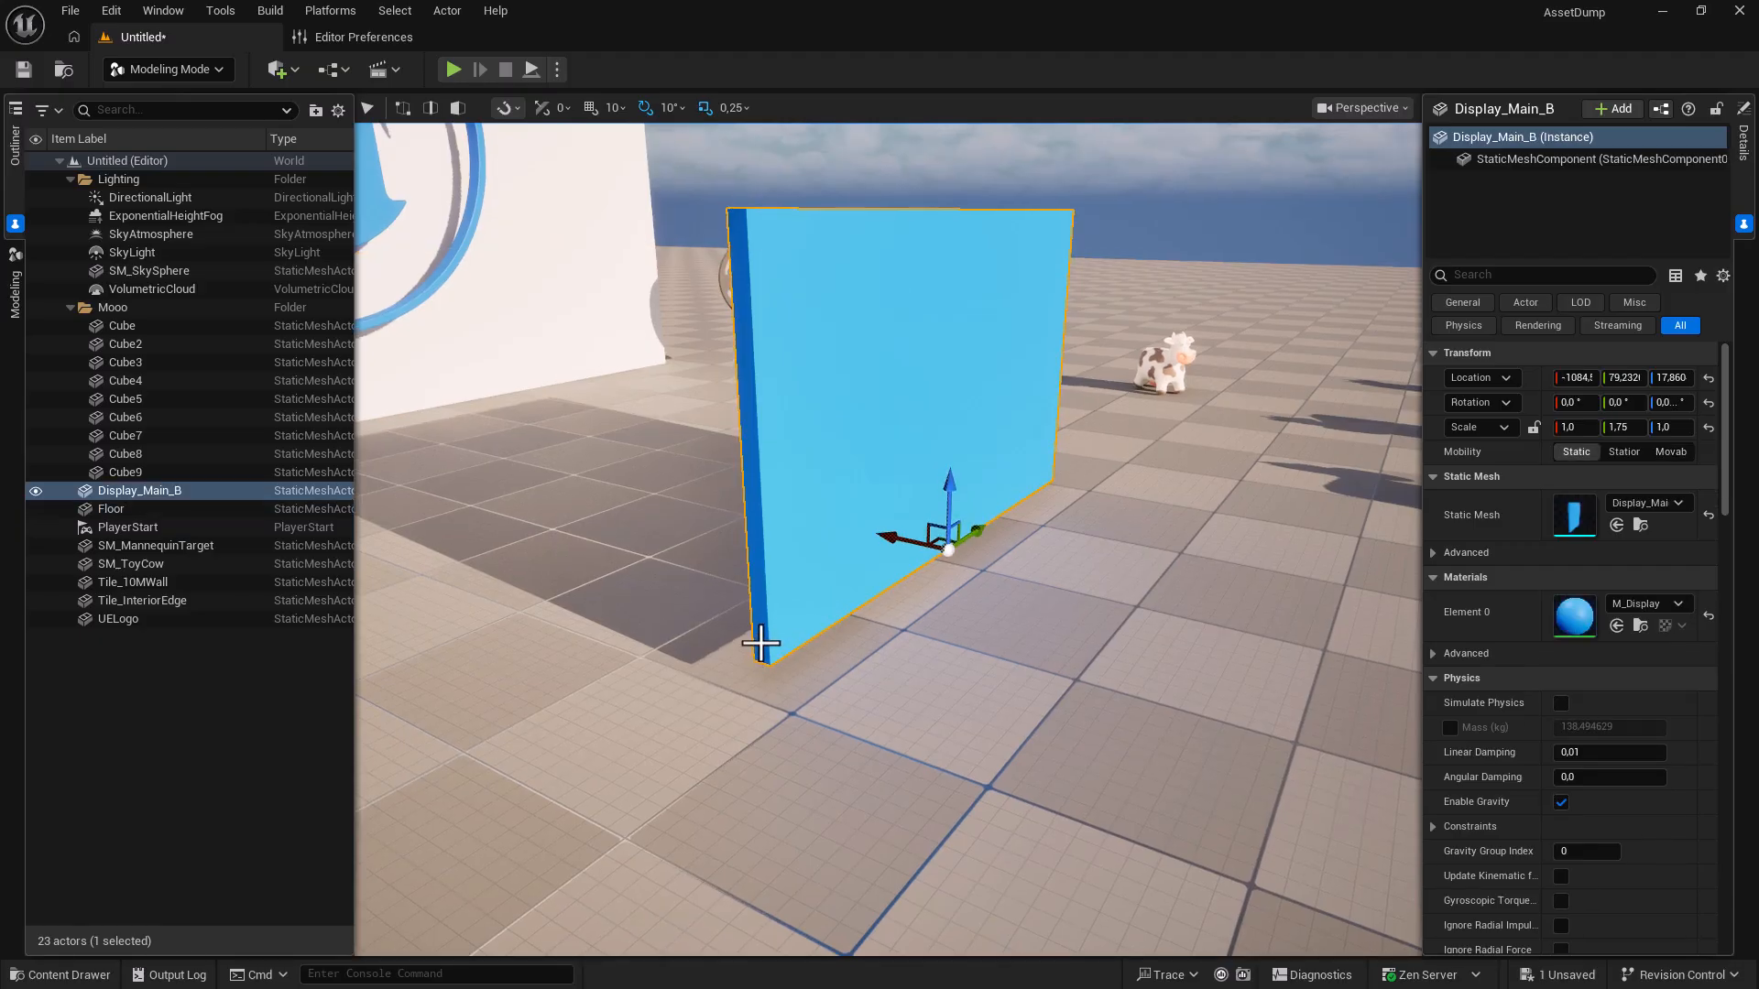
Set the pivot offset at the blue panel's lower-left corner.
right_click(760, 646)
mouse_move(843, 678)
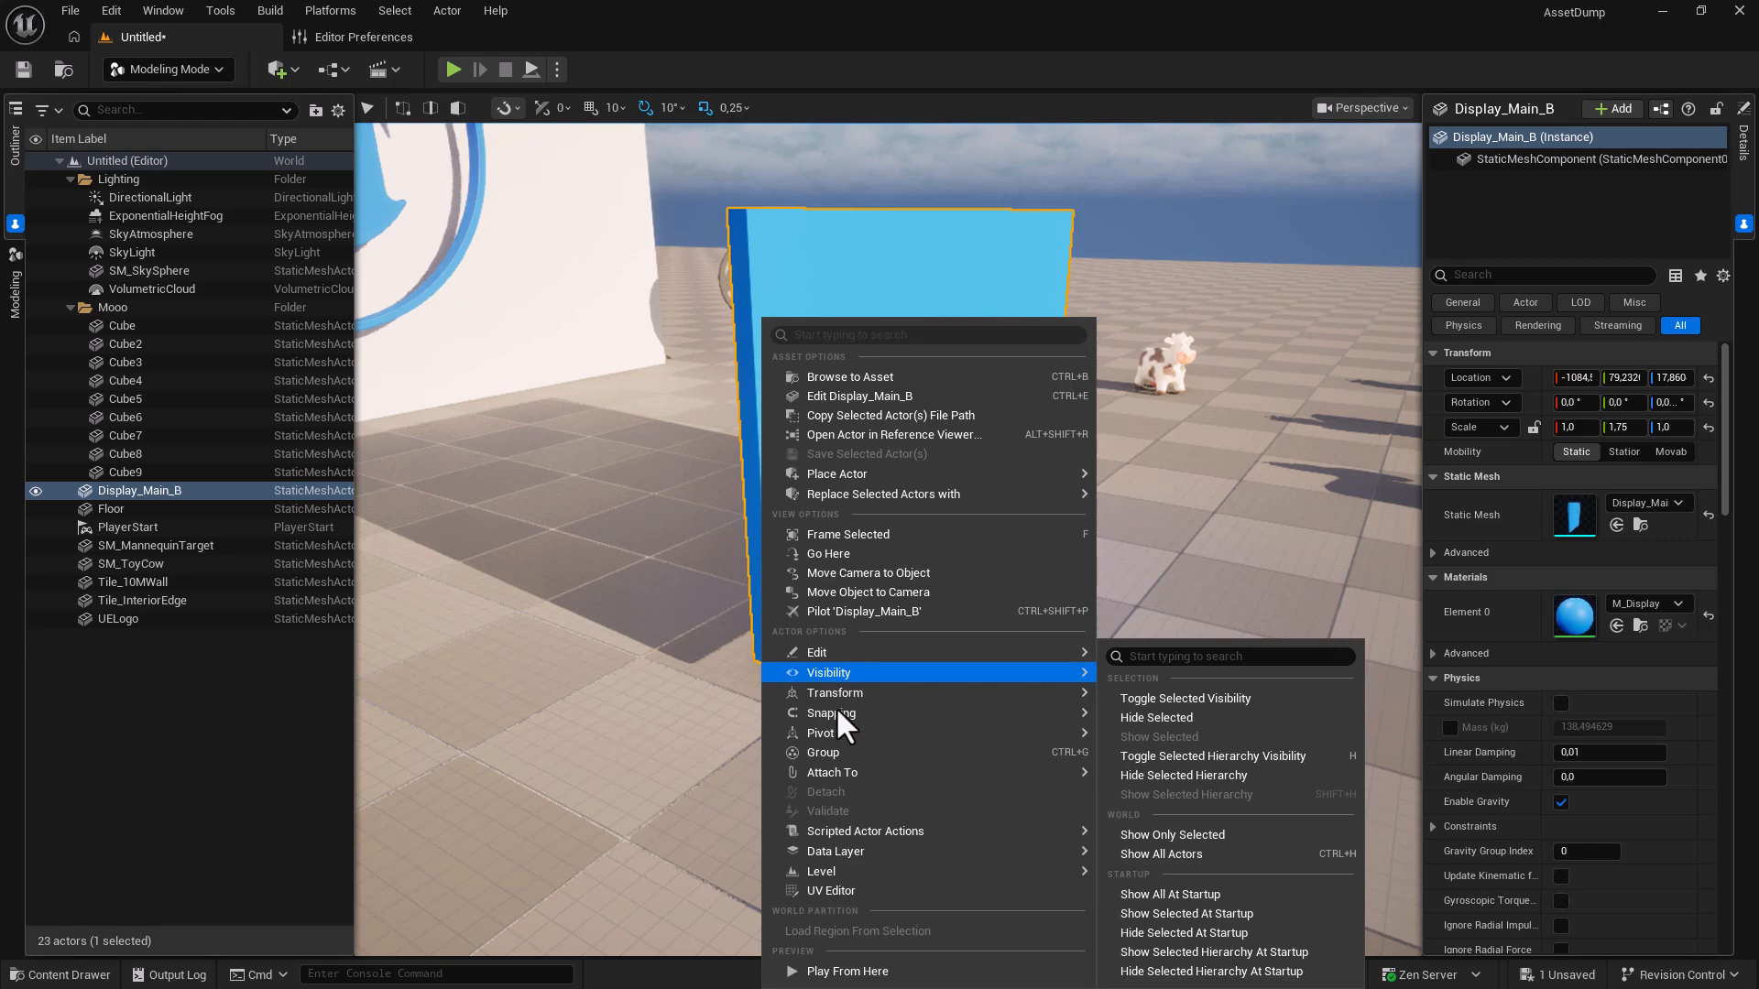
mouse_move(839, 734)
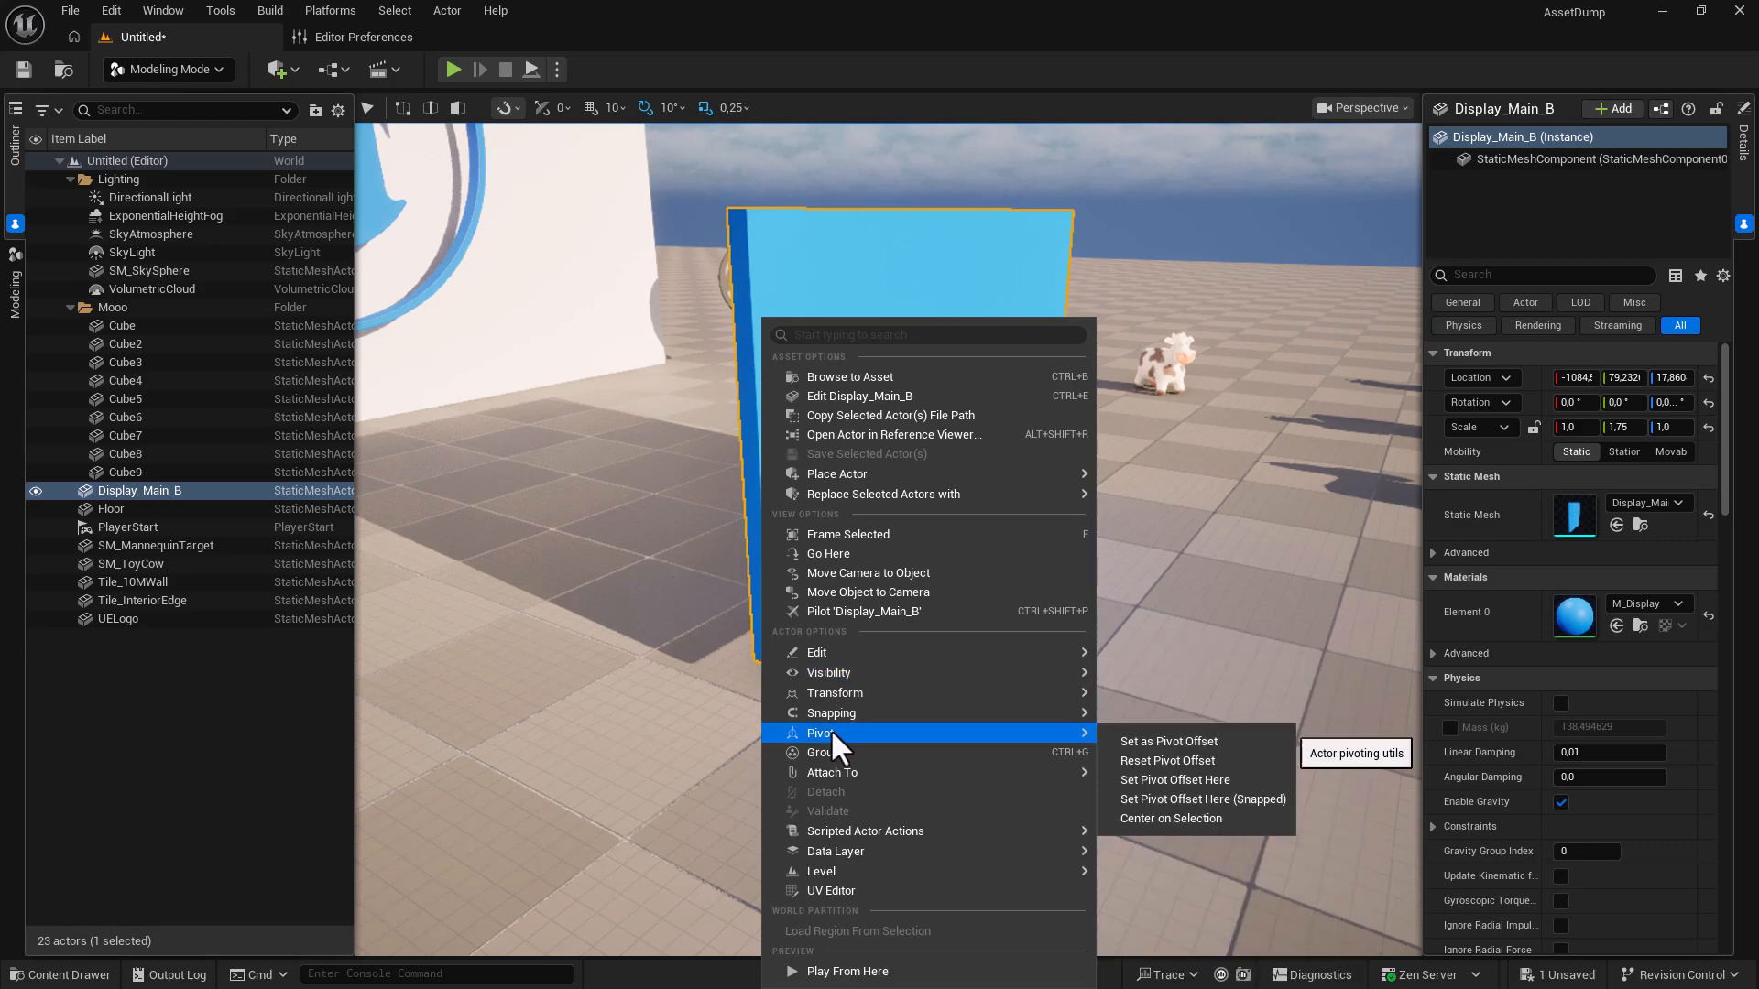
left_click(1145, 779)
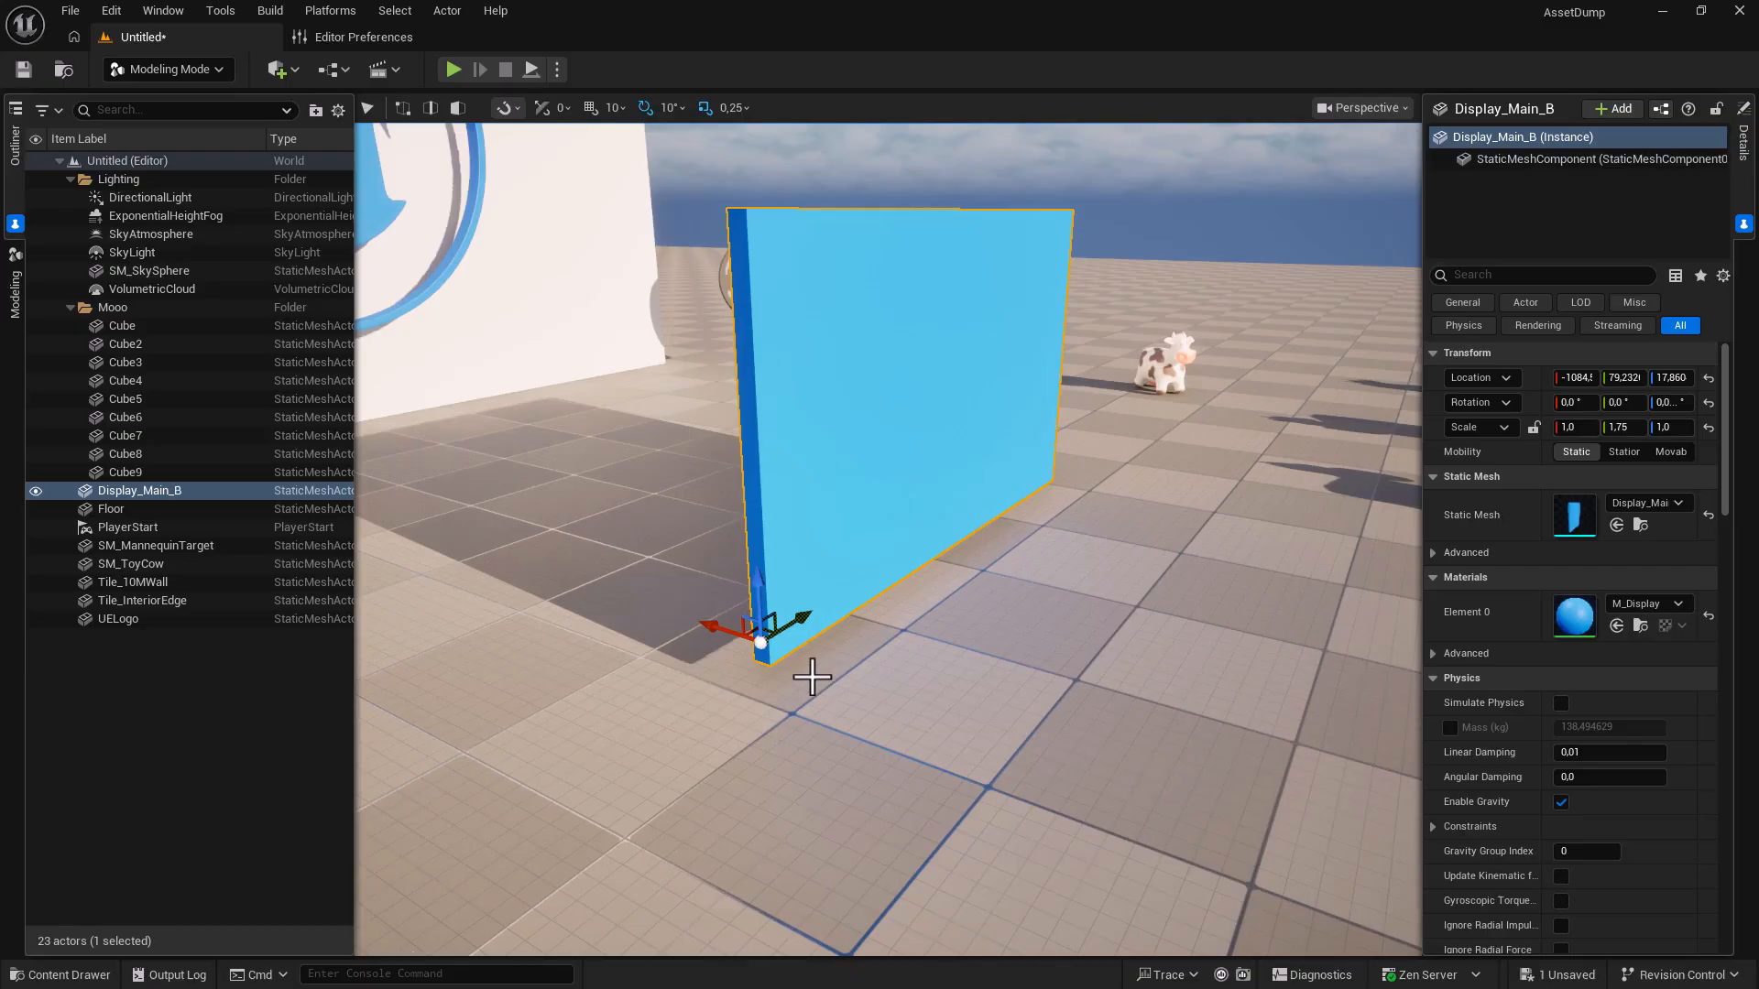
right_click_drag(761, 643, 763, 645)
Store the current pivot as the panel's offset and move the panel by that corner.
right_click(762, 644)
mouse_move(926, 736)
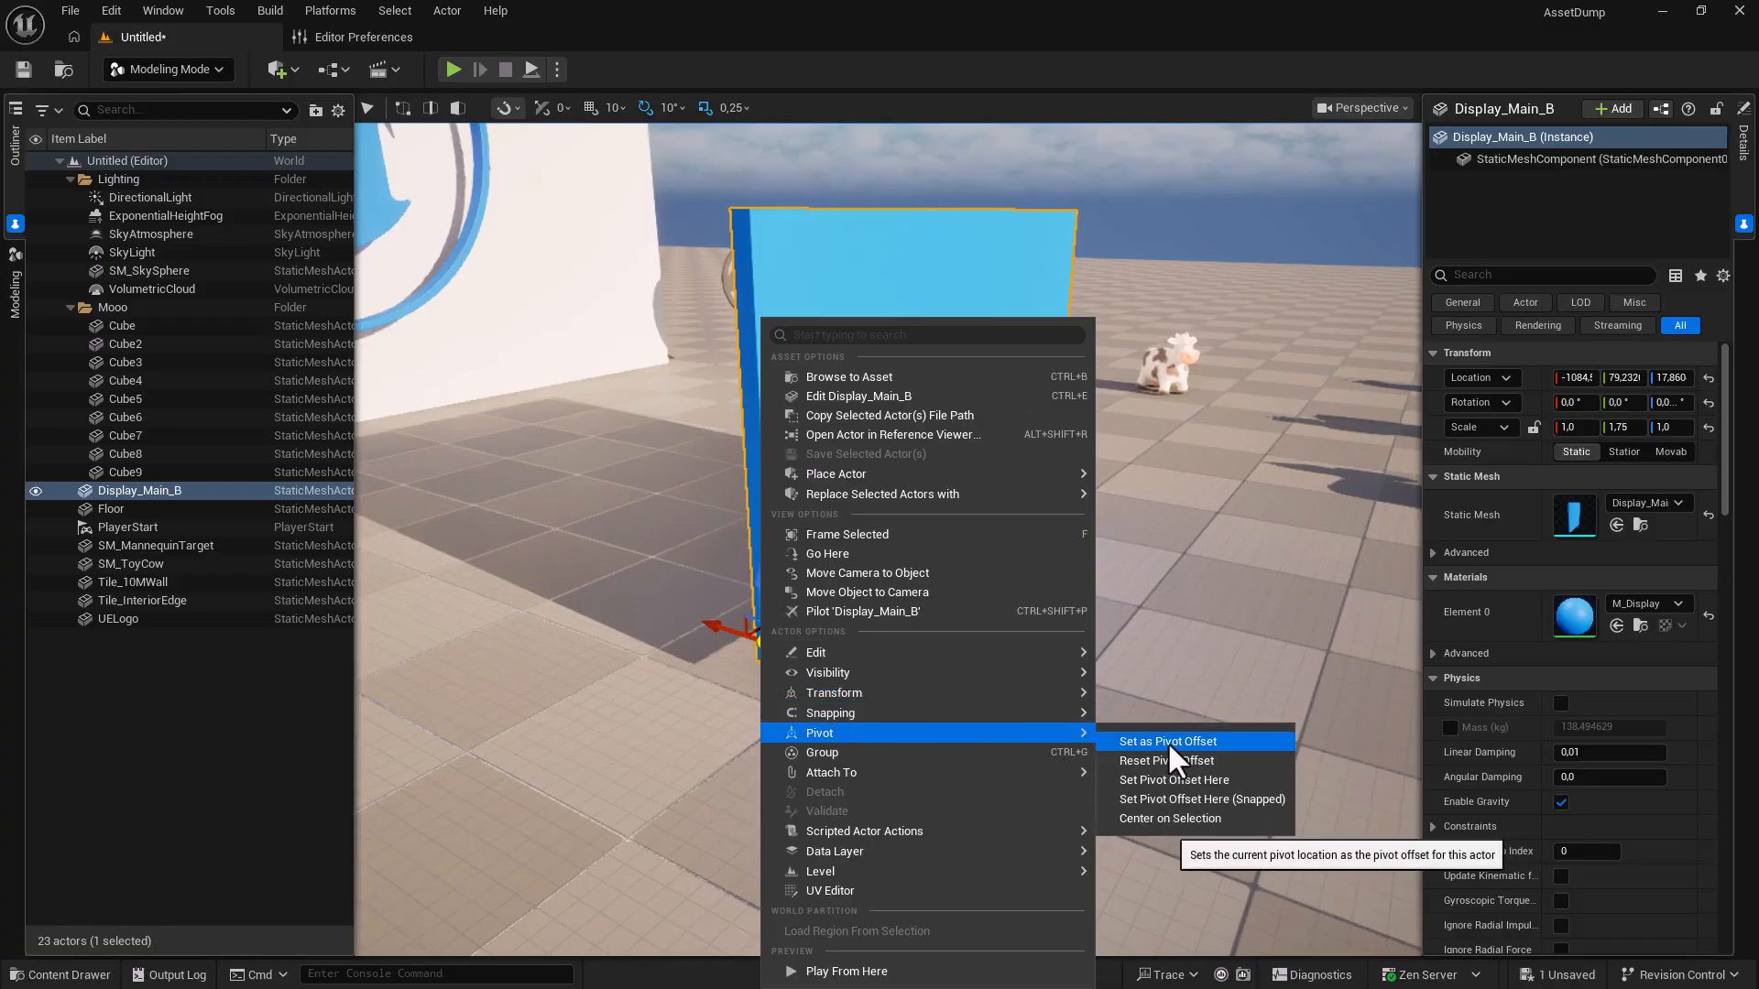
left_click(1170, 744)
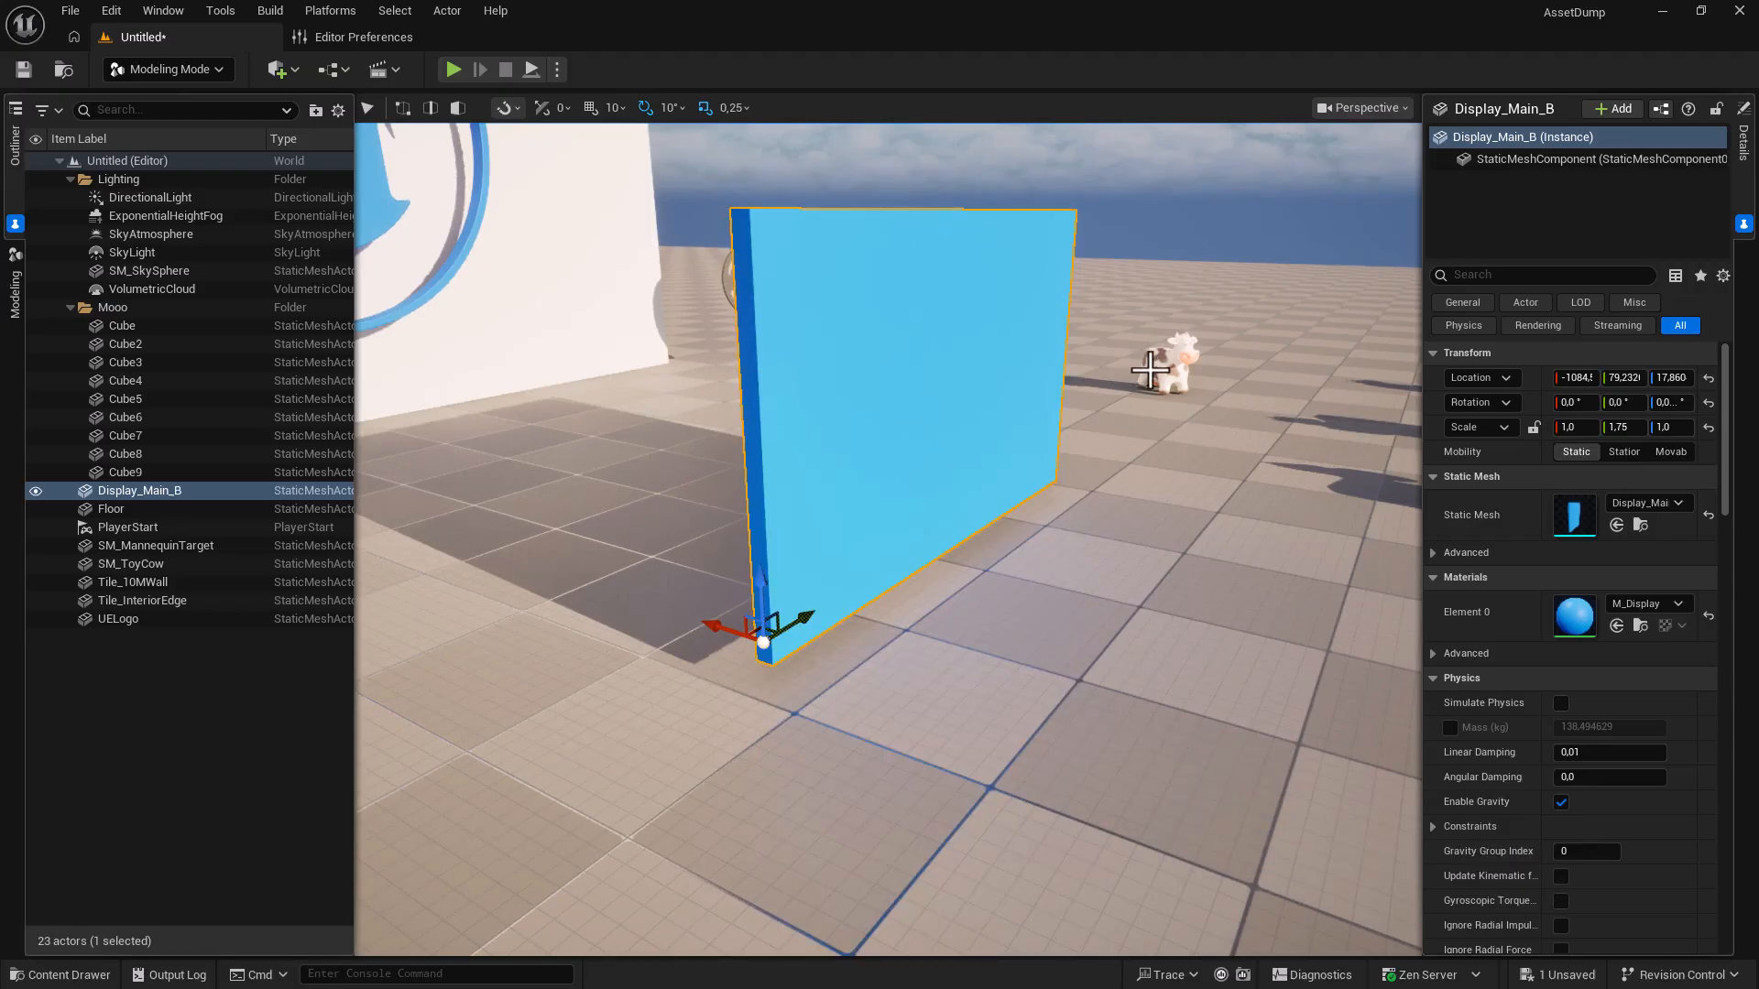
left_click(1156, 371)
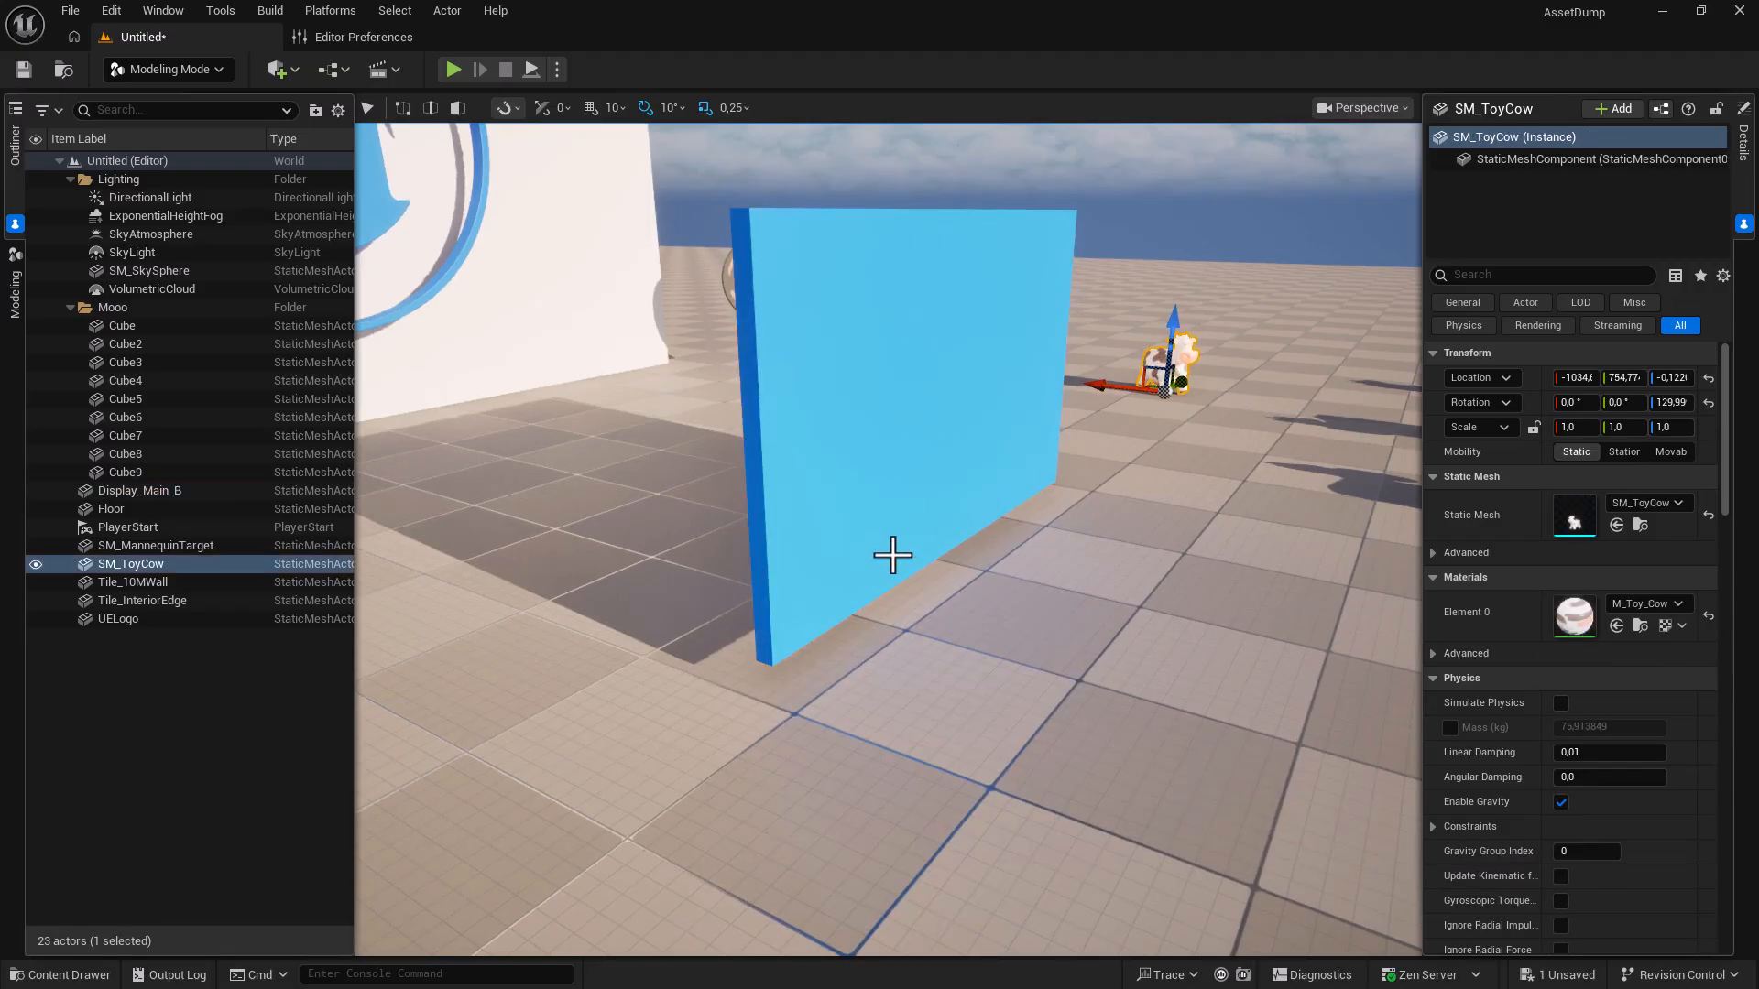
left_click(872, 580)
mouse_move(762, 645)
left_mouse_down()
mouse_move(818, 689)
mouse_move(743, 630)
left_mouse_up()
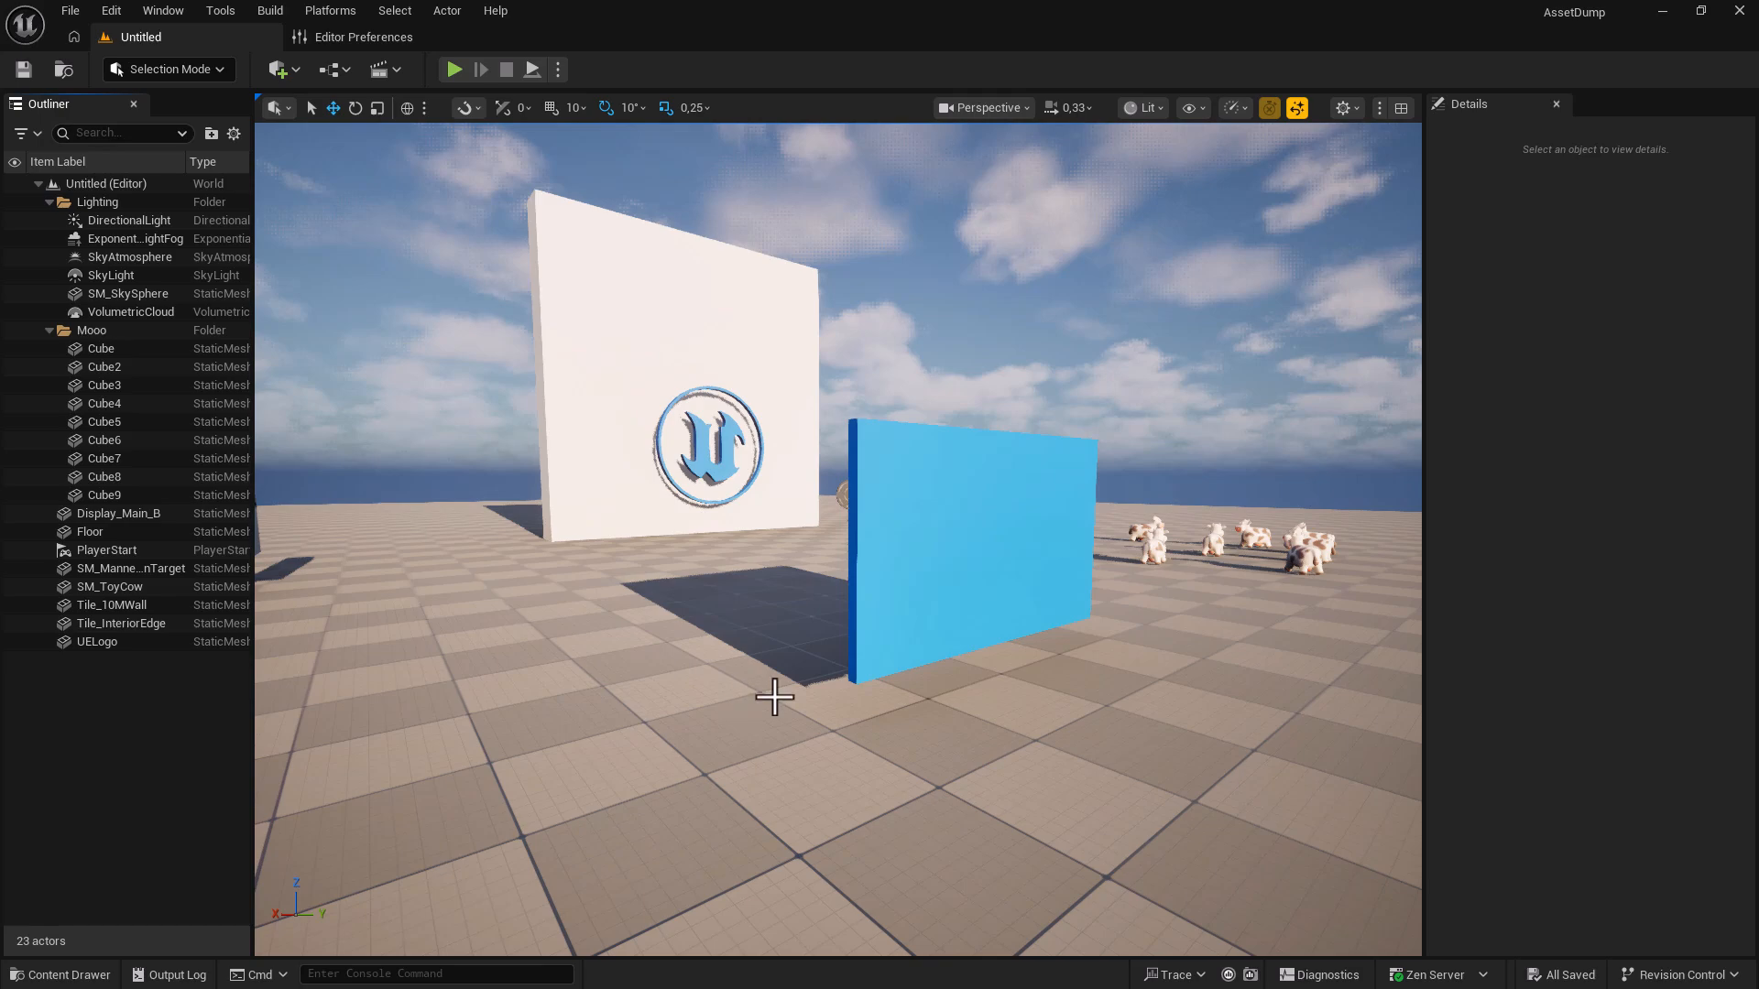
Select Display_Main_B and DirectionalLight and apply Show Only Selected.
left_click(887, 618)
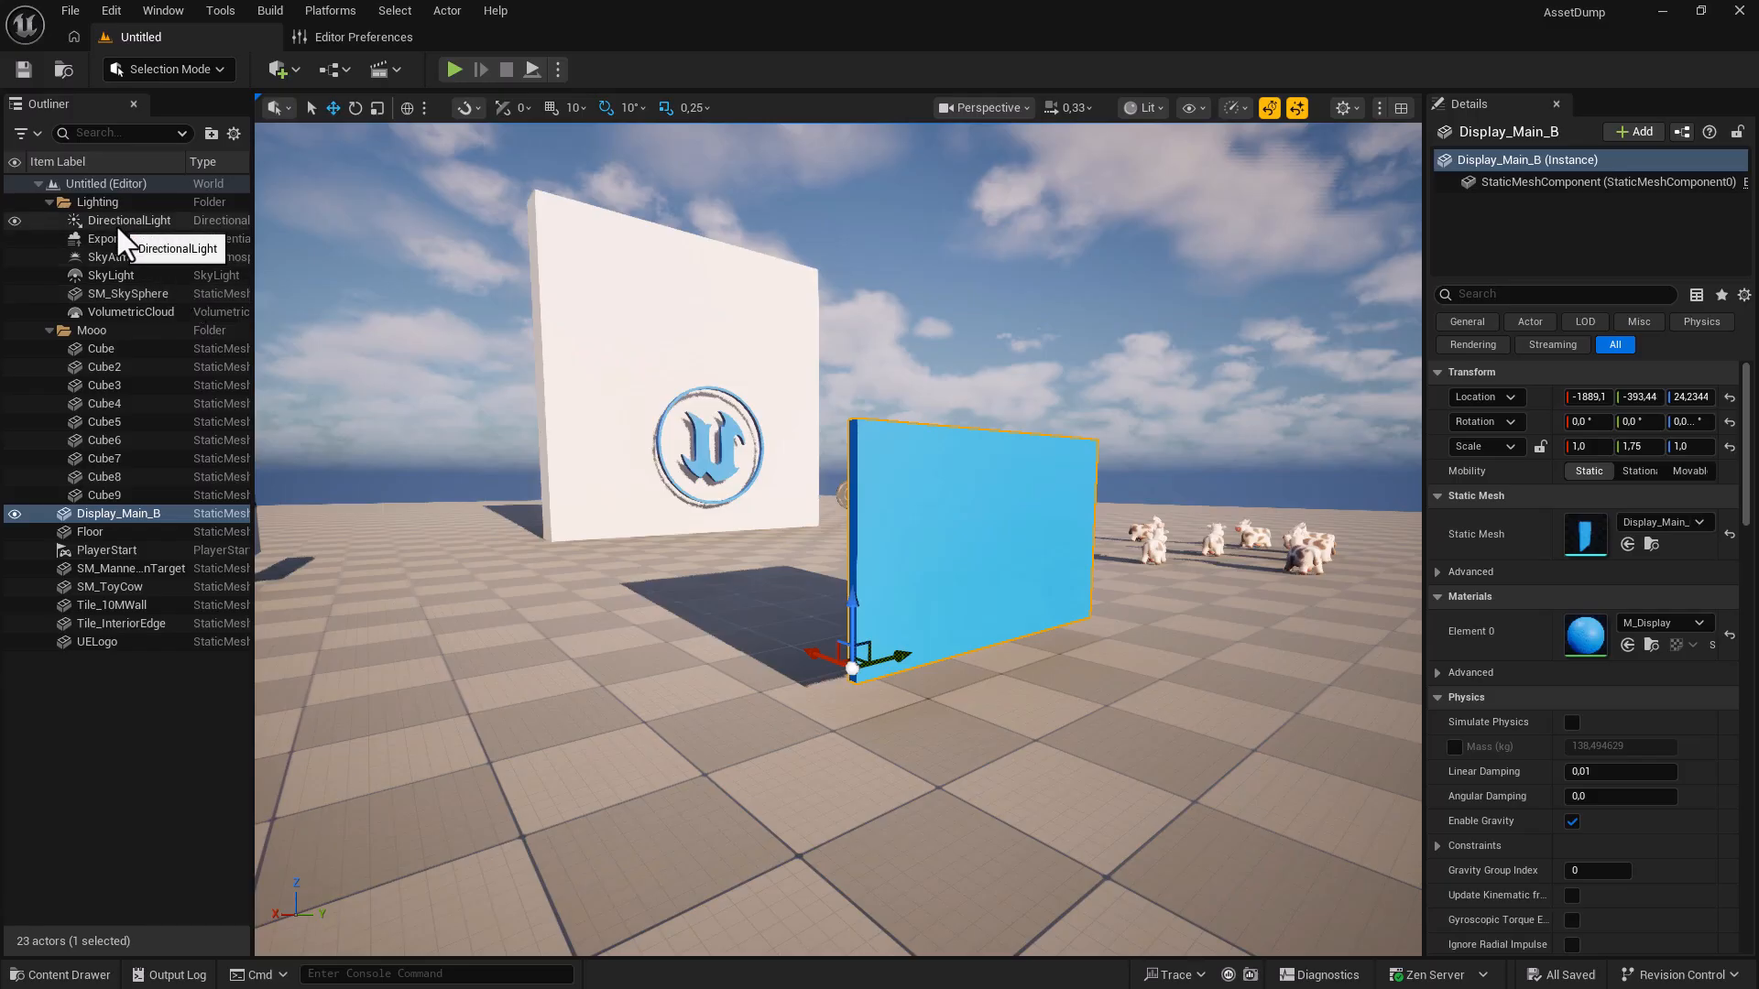
left_click(119, 224, "ctrl")
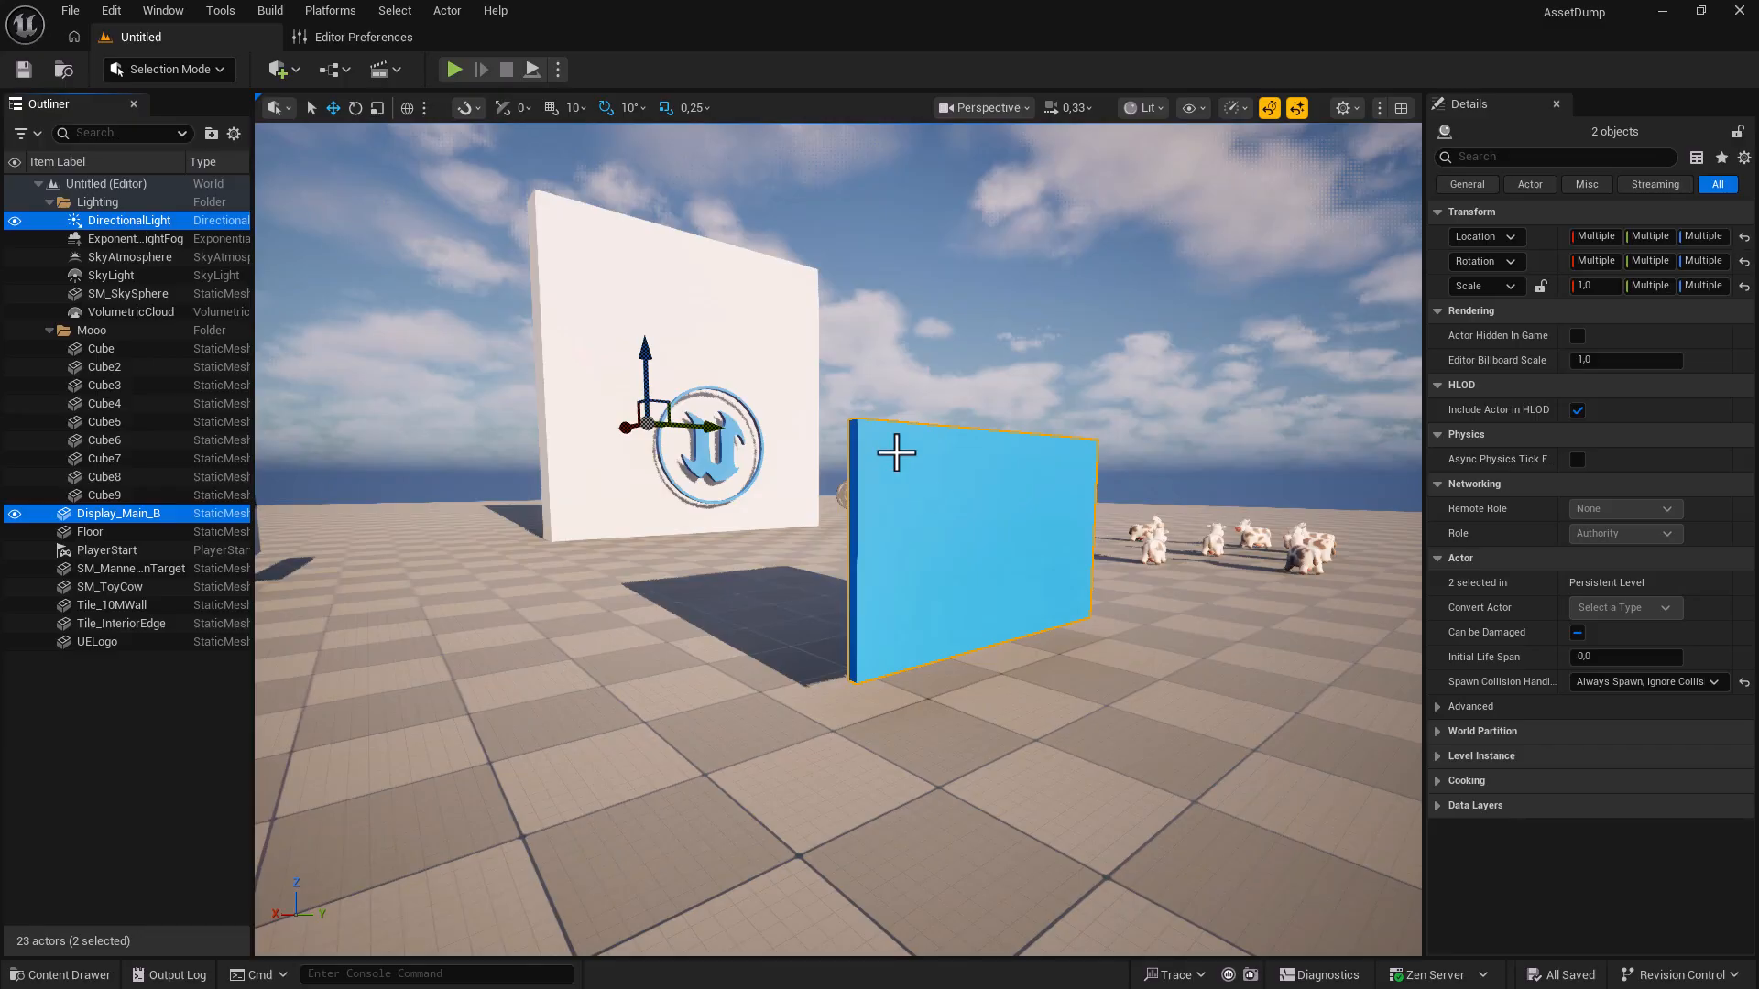
right_click(896, 452)
mouse_move(1008, 707)
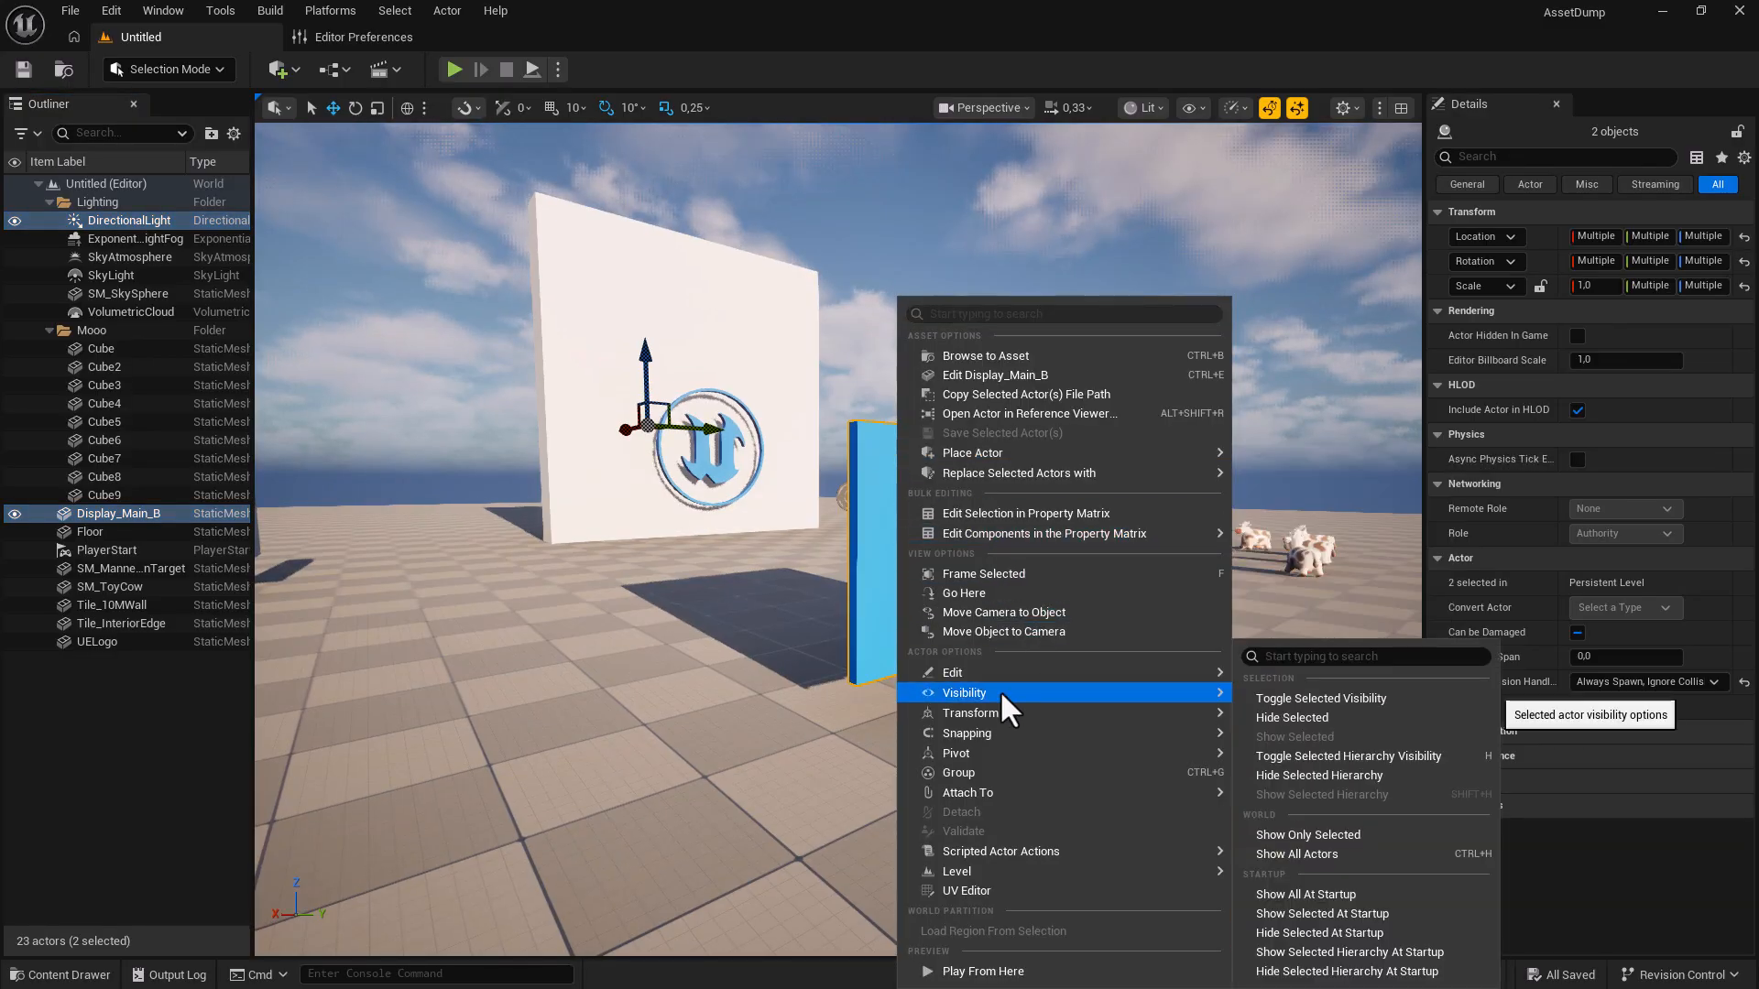
left_click(1319, 836)
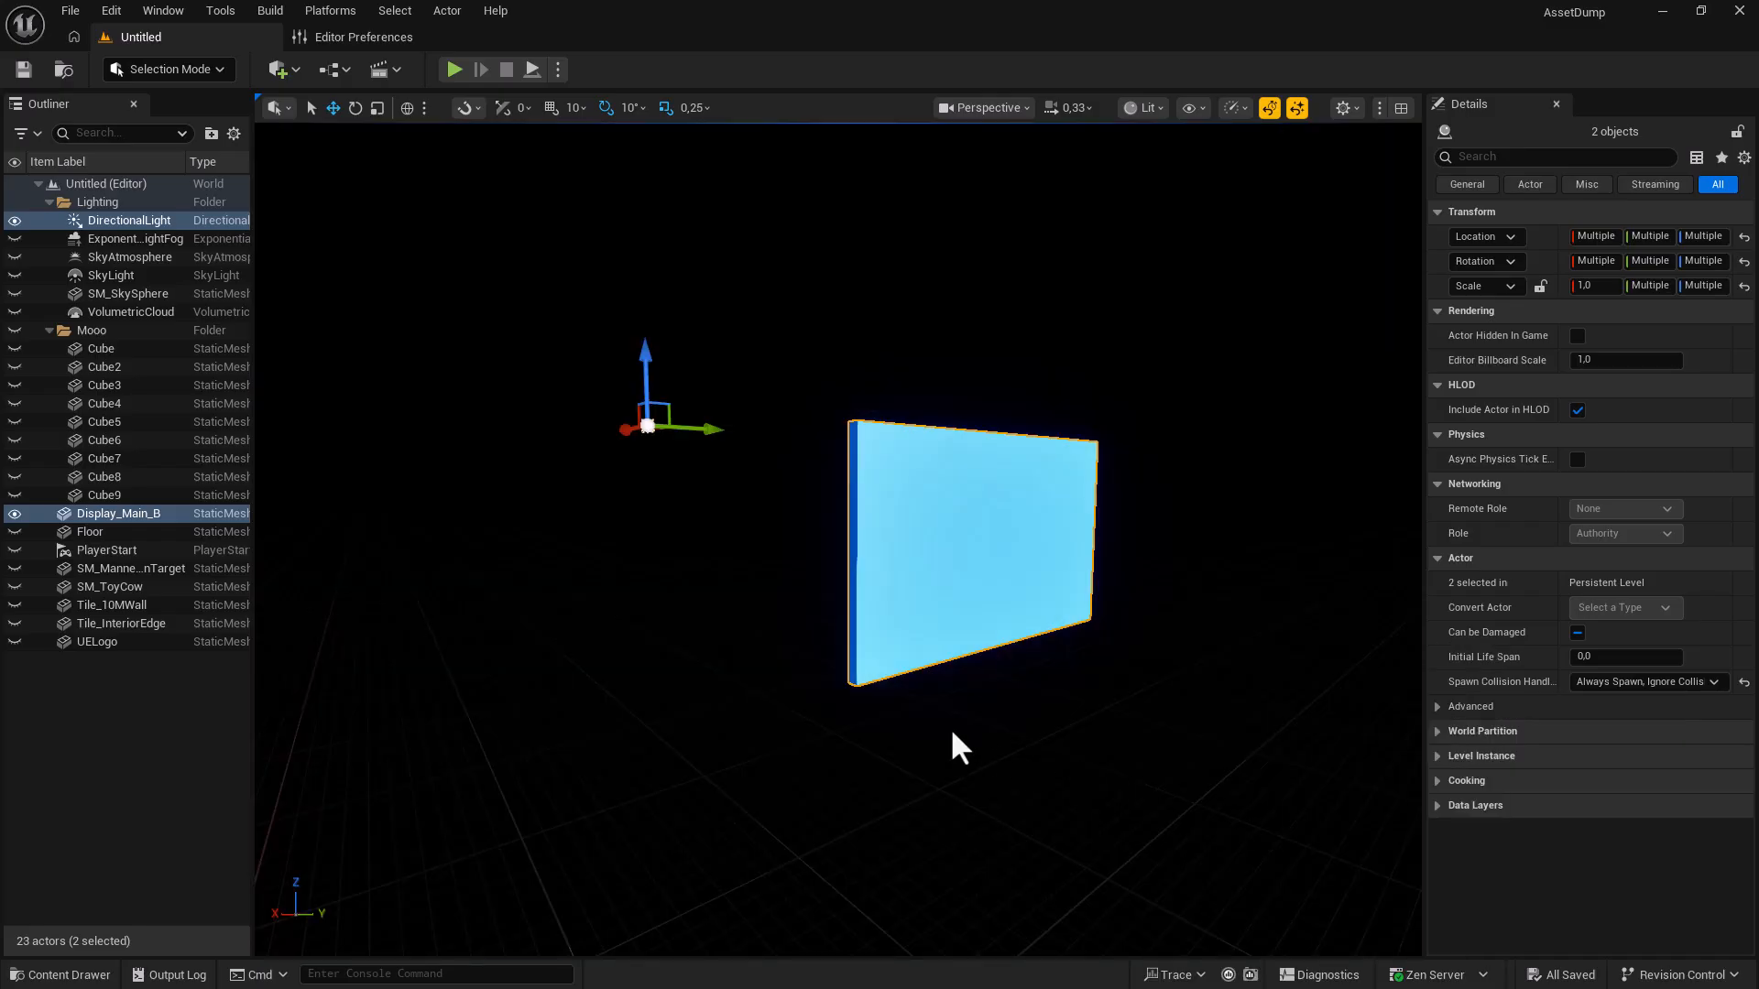
Fly closer to the panel and move its pivot up to the middle, then back to the base.
right_click_drag(840, 659, 1009, 753)
key("w")
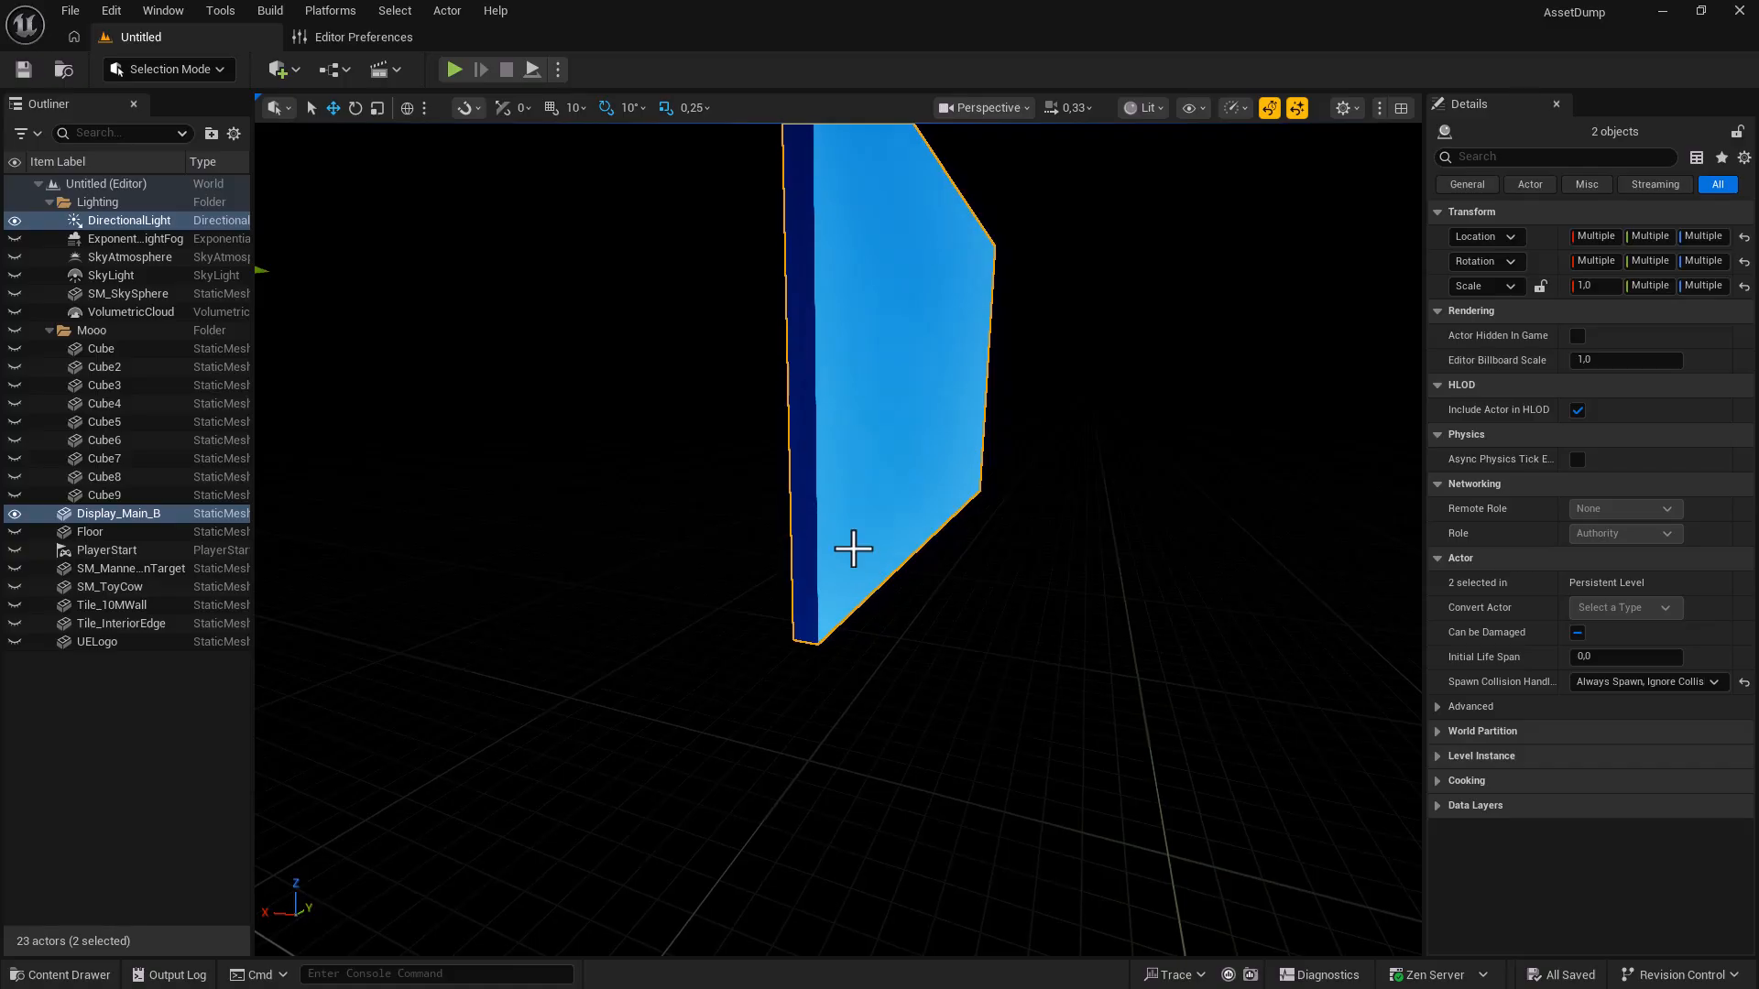
left_click(852, 546)
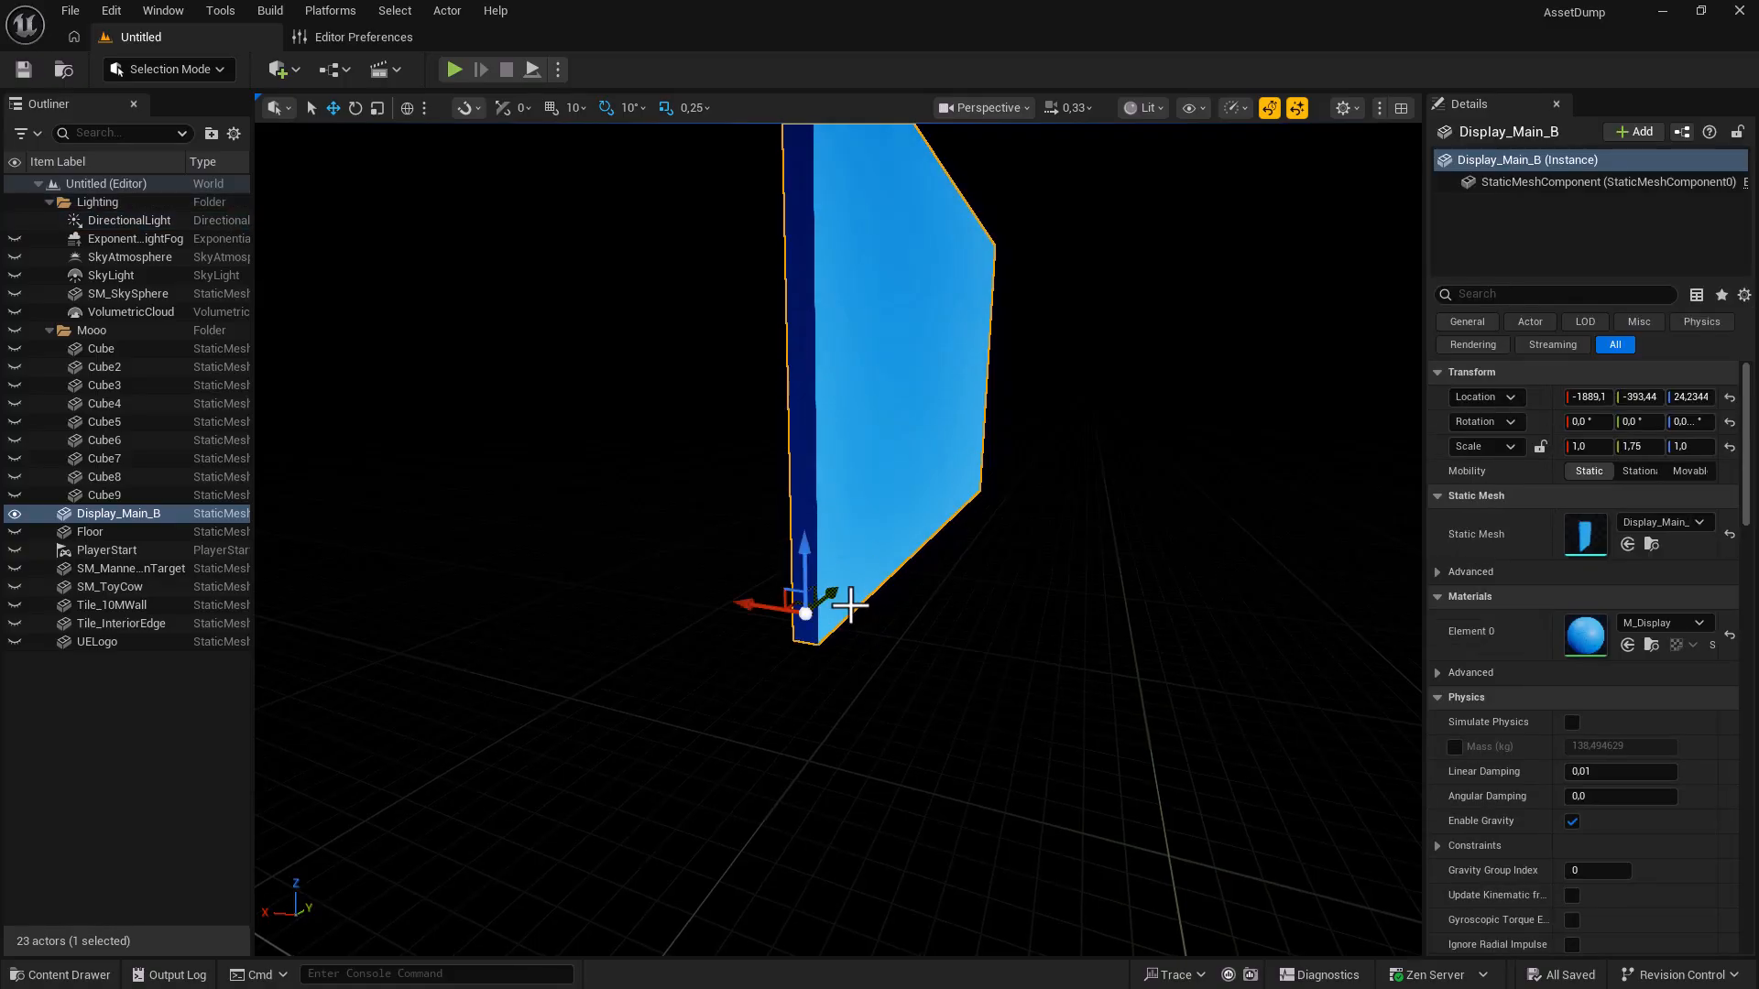
middle_click_drag(805, 612, 808, 493)
left_click(864, 573)
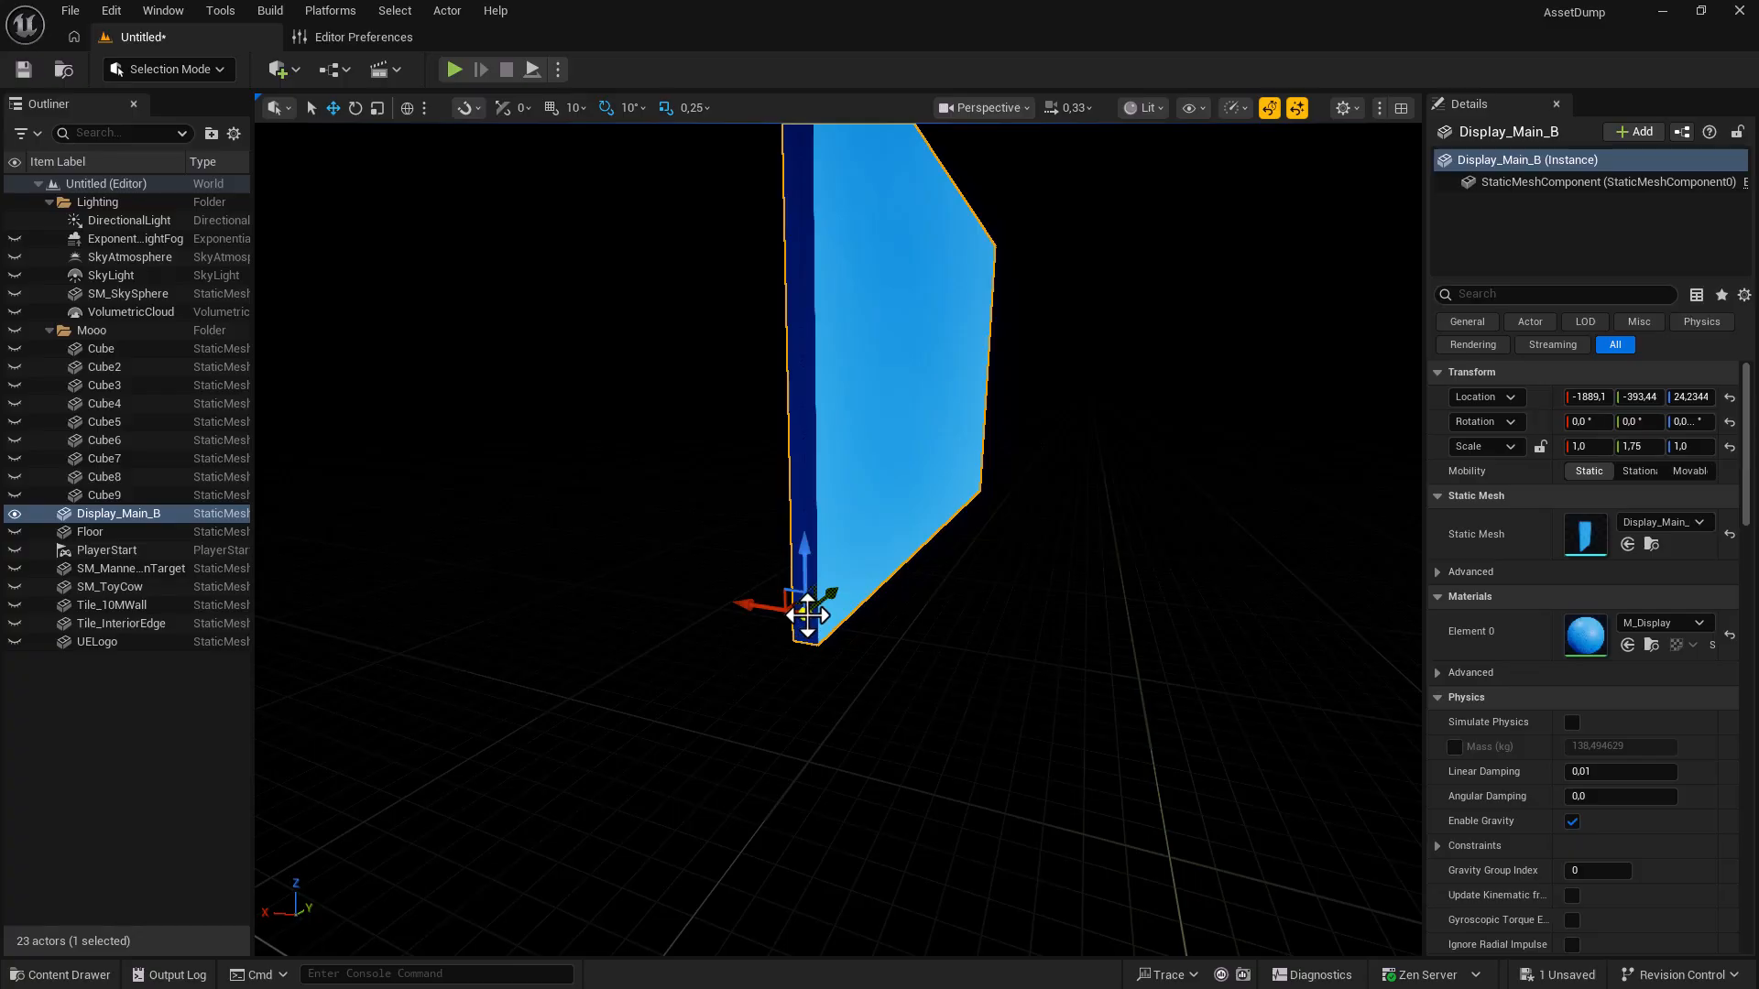
With Alt+V vertex snapping, drag Display_Main_B's temporary pivot onto its bottom corner vertex.
key("alt+v")
middle_click_drag(808, 616, 810, 655, "alt")
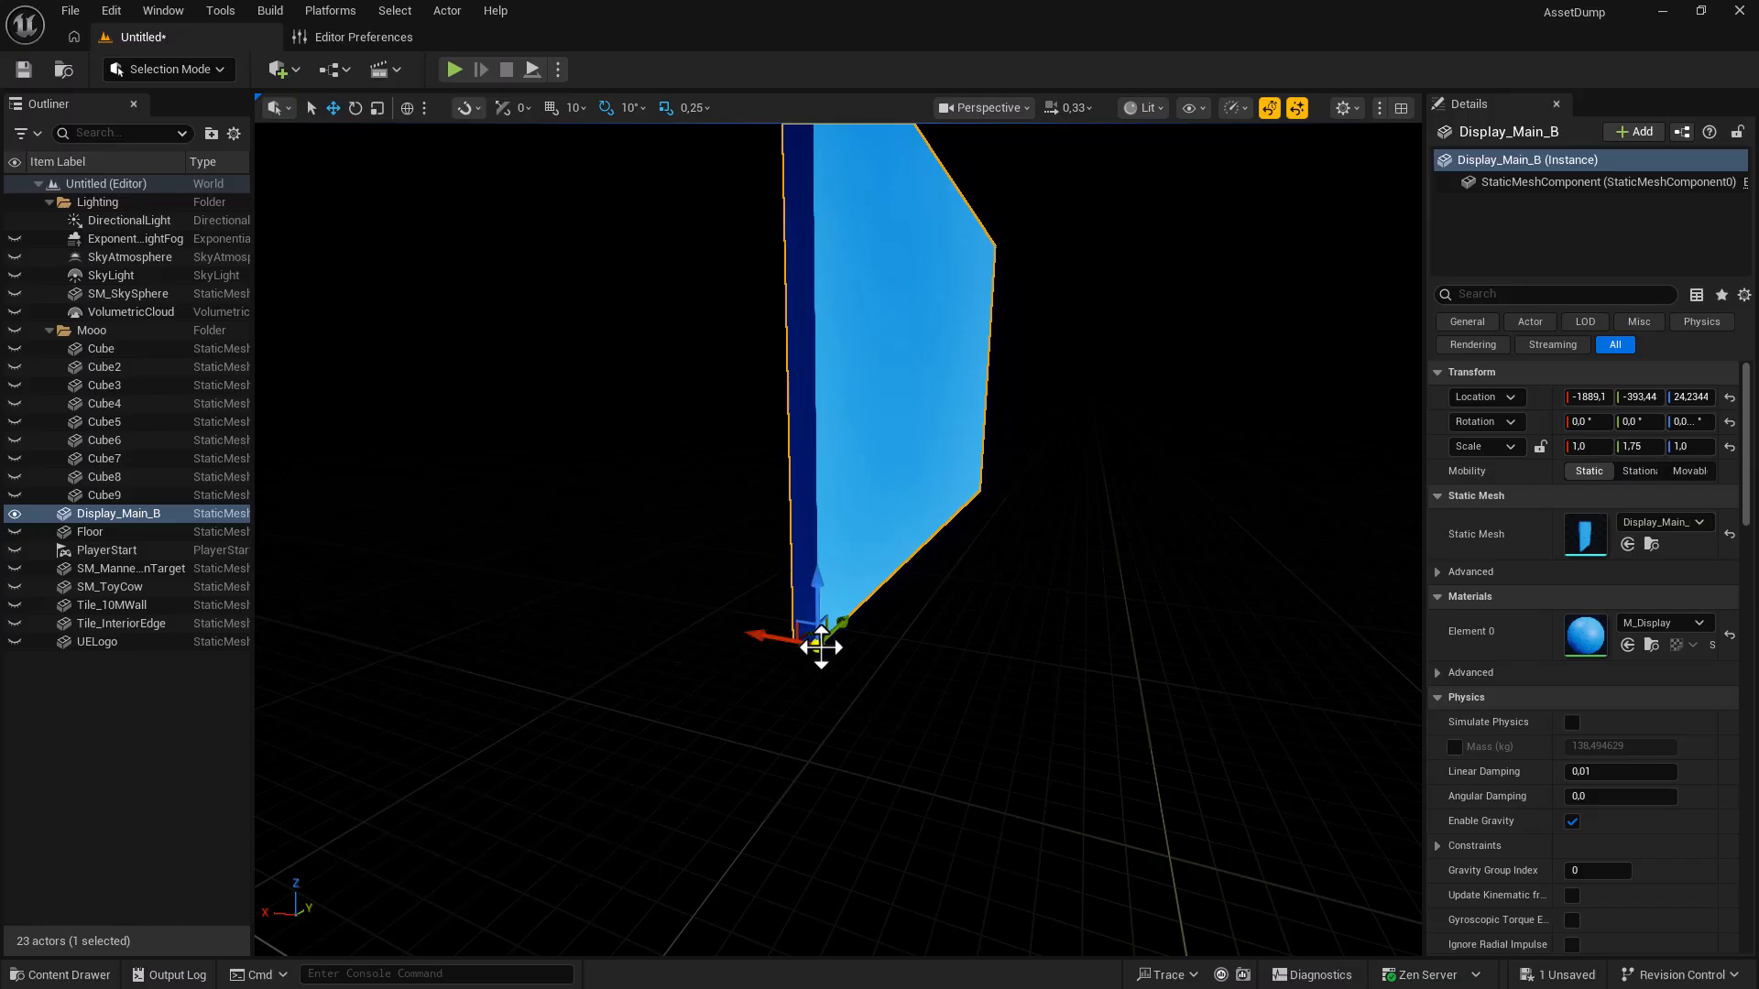
Save the moved pivot as Display_Main_B's pivot offset.
right_click(820, 648)
mouse_move(927, 694)
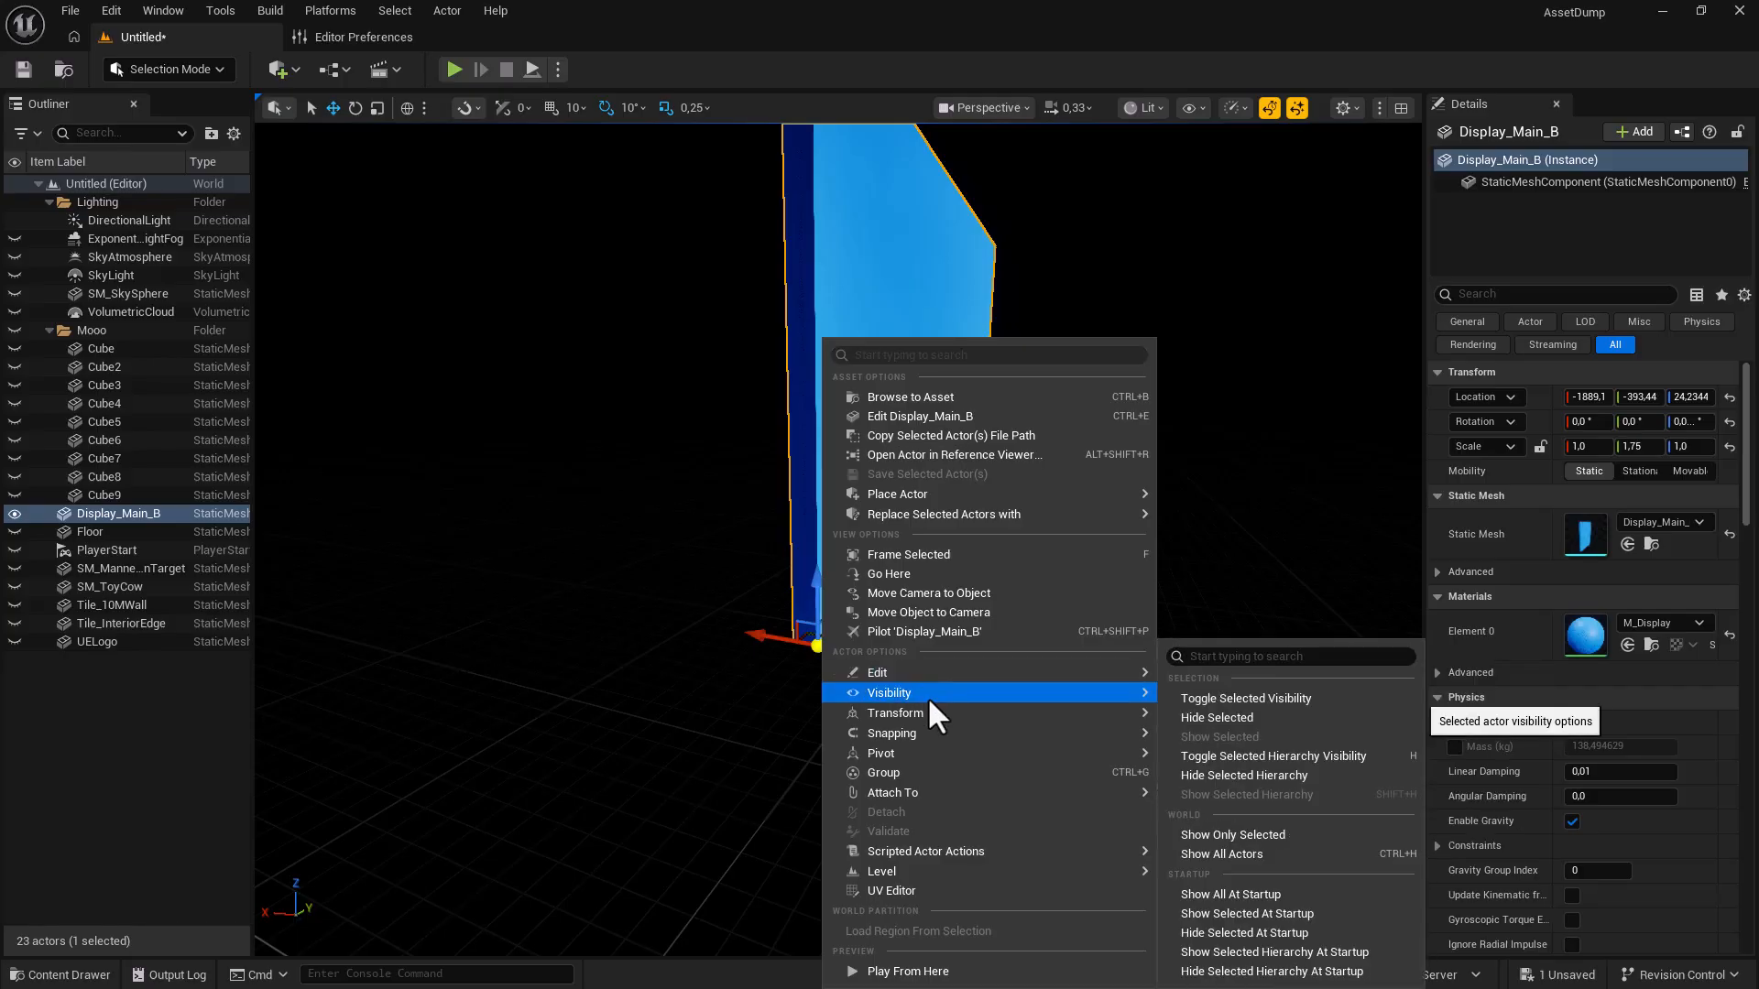
mouse_move(920, 752)
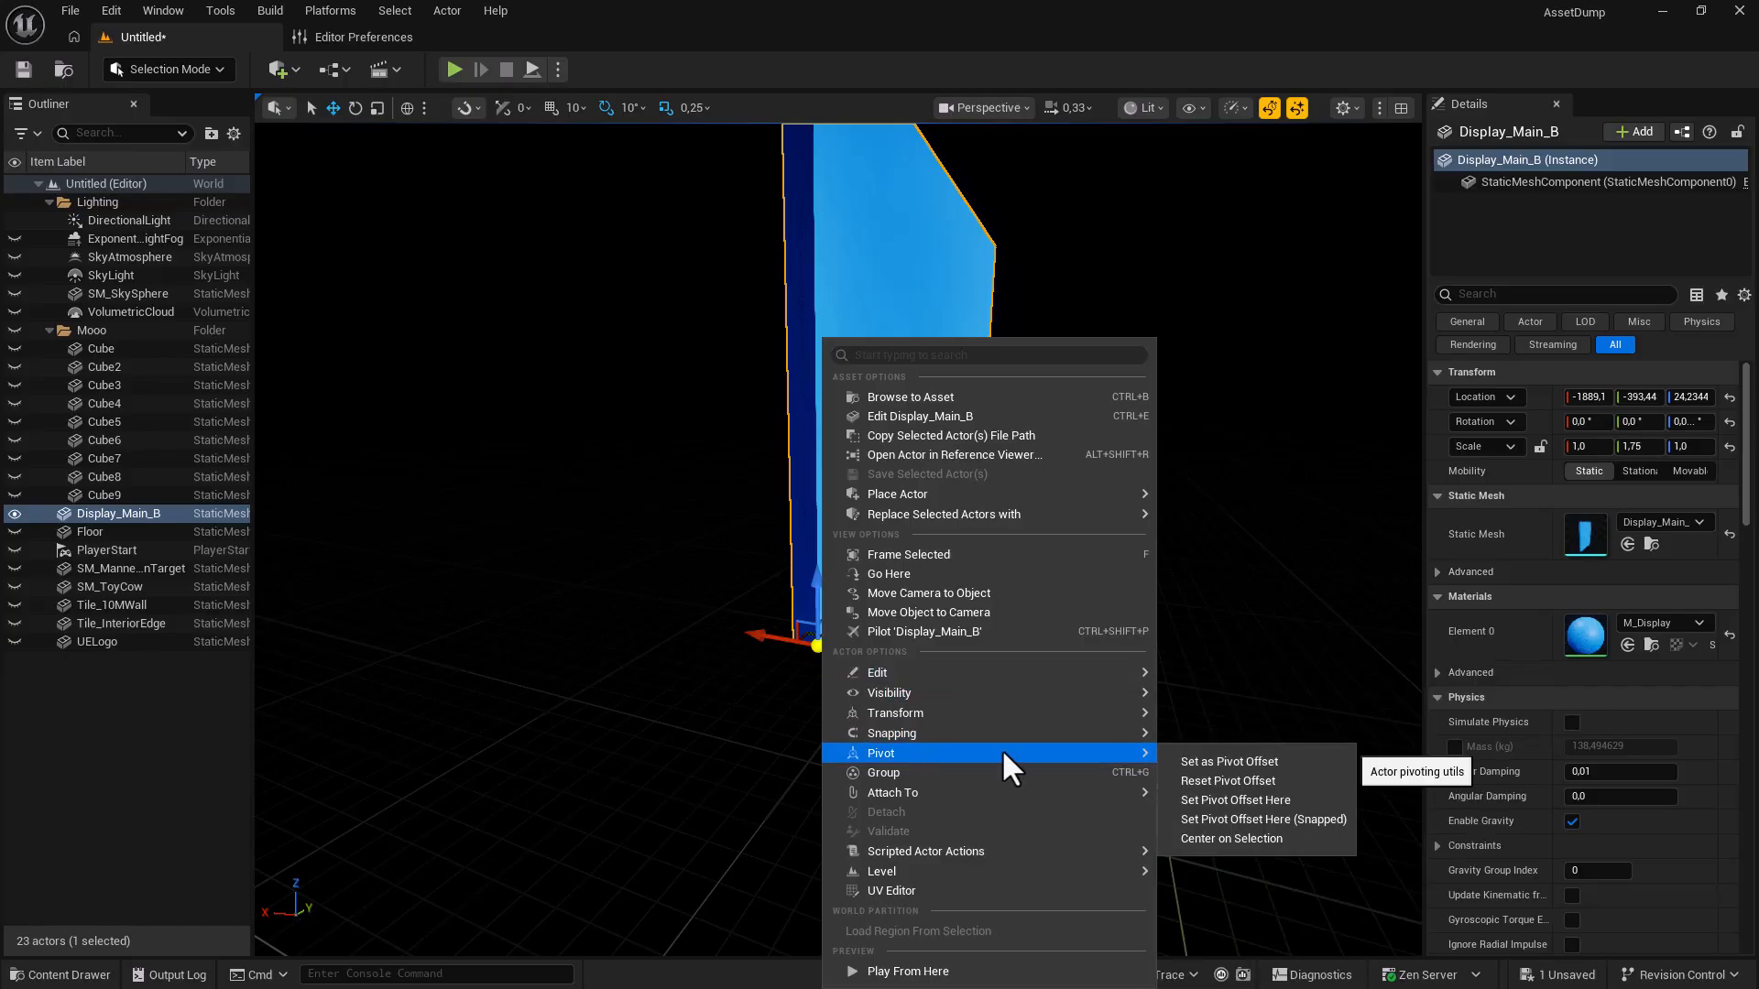
left_click(1193, 765)
Alt-drag the panel to create the duplicate Display_Main_B2 and delete the original.
left_click(923, 751)
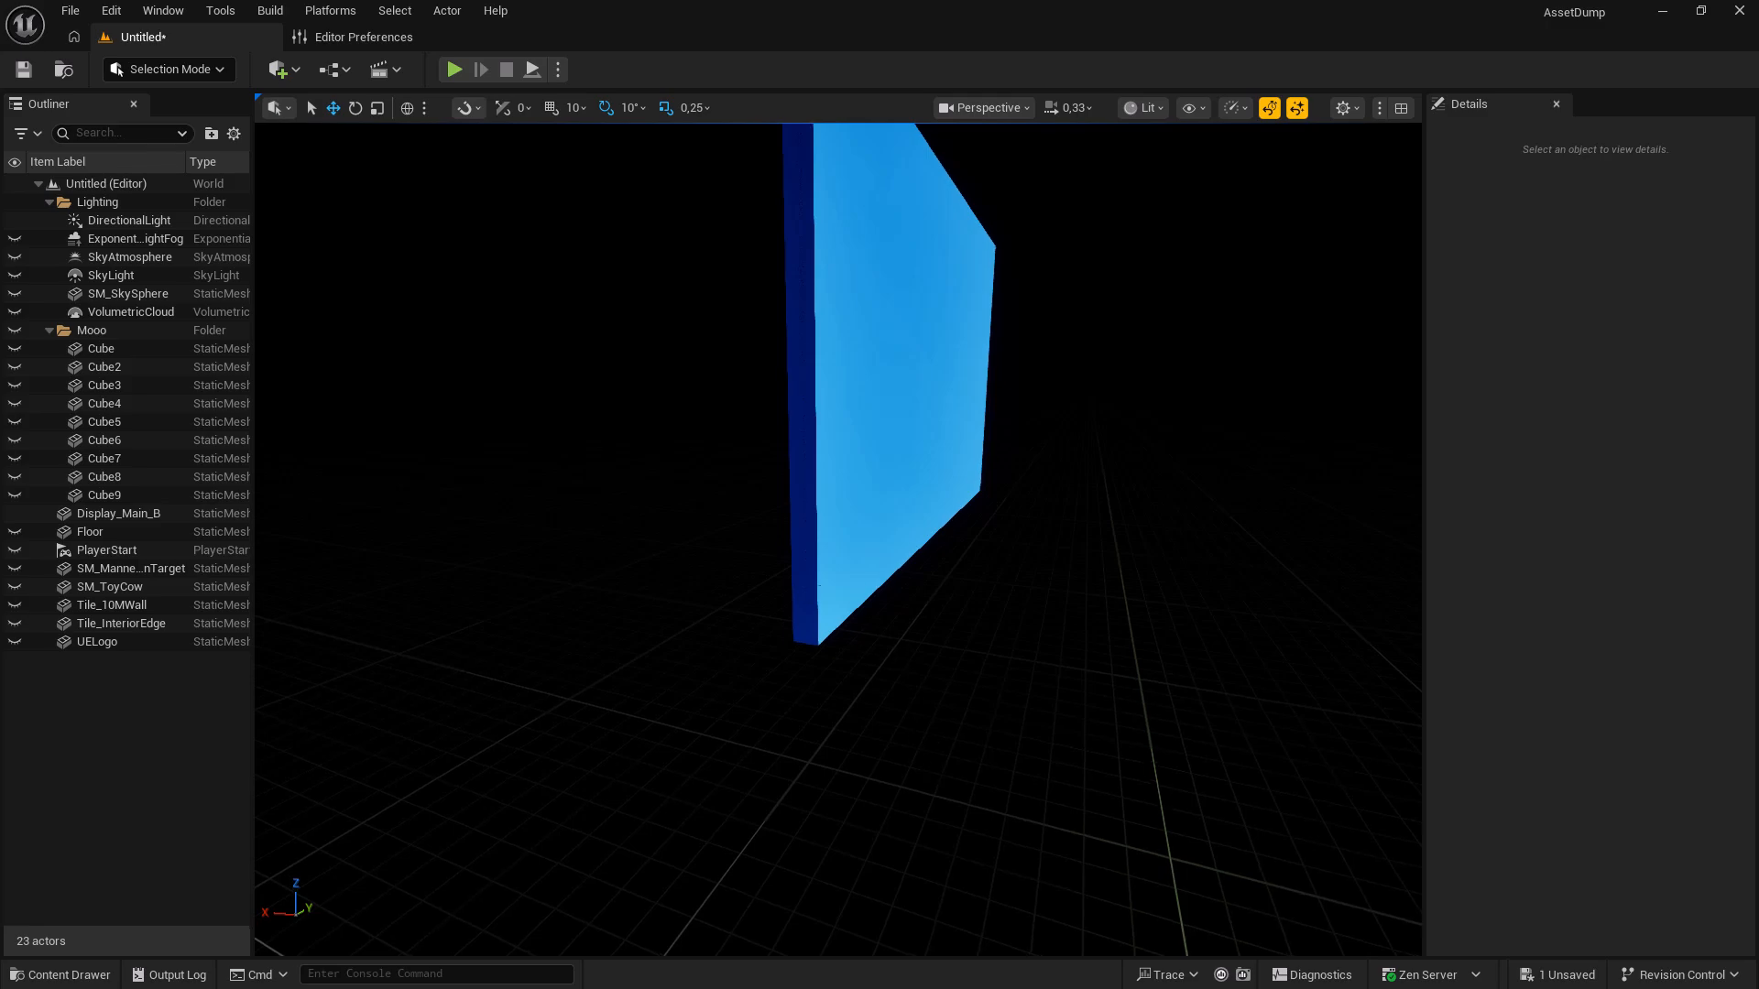
left_click(832, 589)
mouse_move(788, 641)
left_mouse_down()
mouse_move(660, 612)
mouse_move(815, 646)
mouse_move(758, 637)
mouse_move(779, 638)
left_mouse_up()
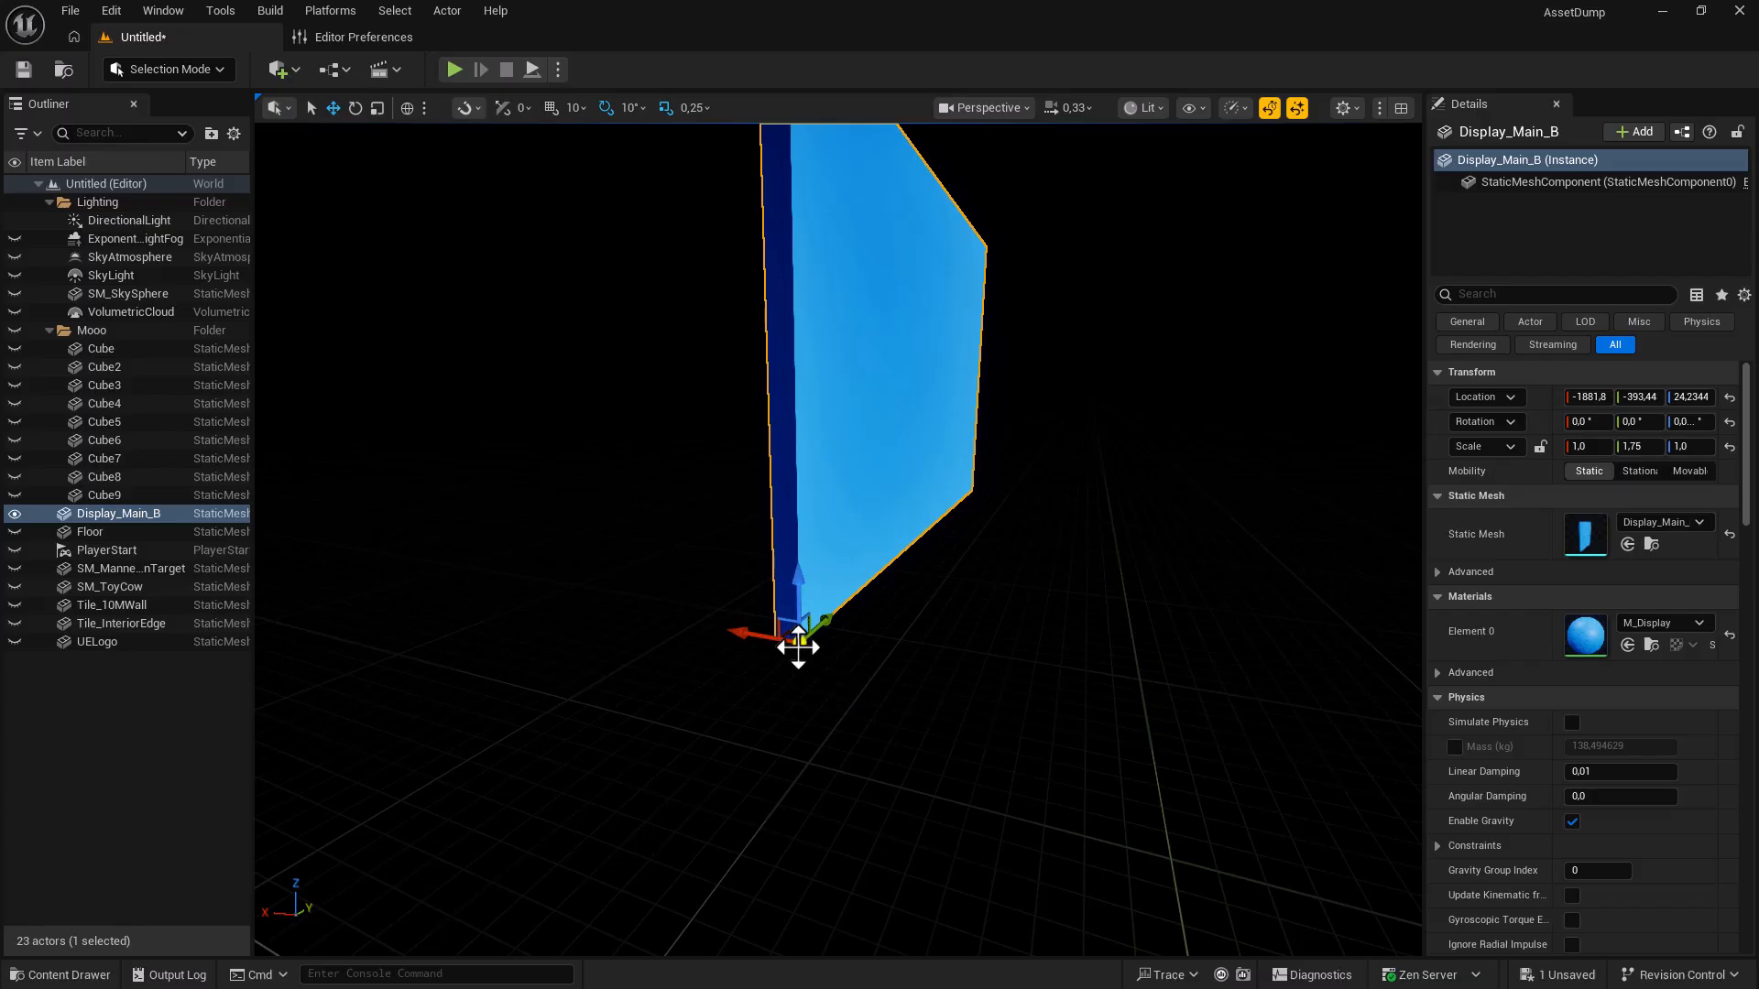
left_click_drag(798, 647, 600, 600, "alt")
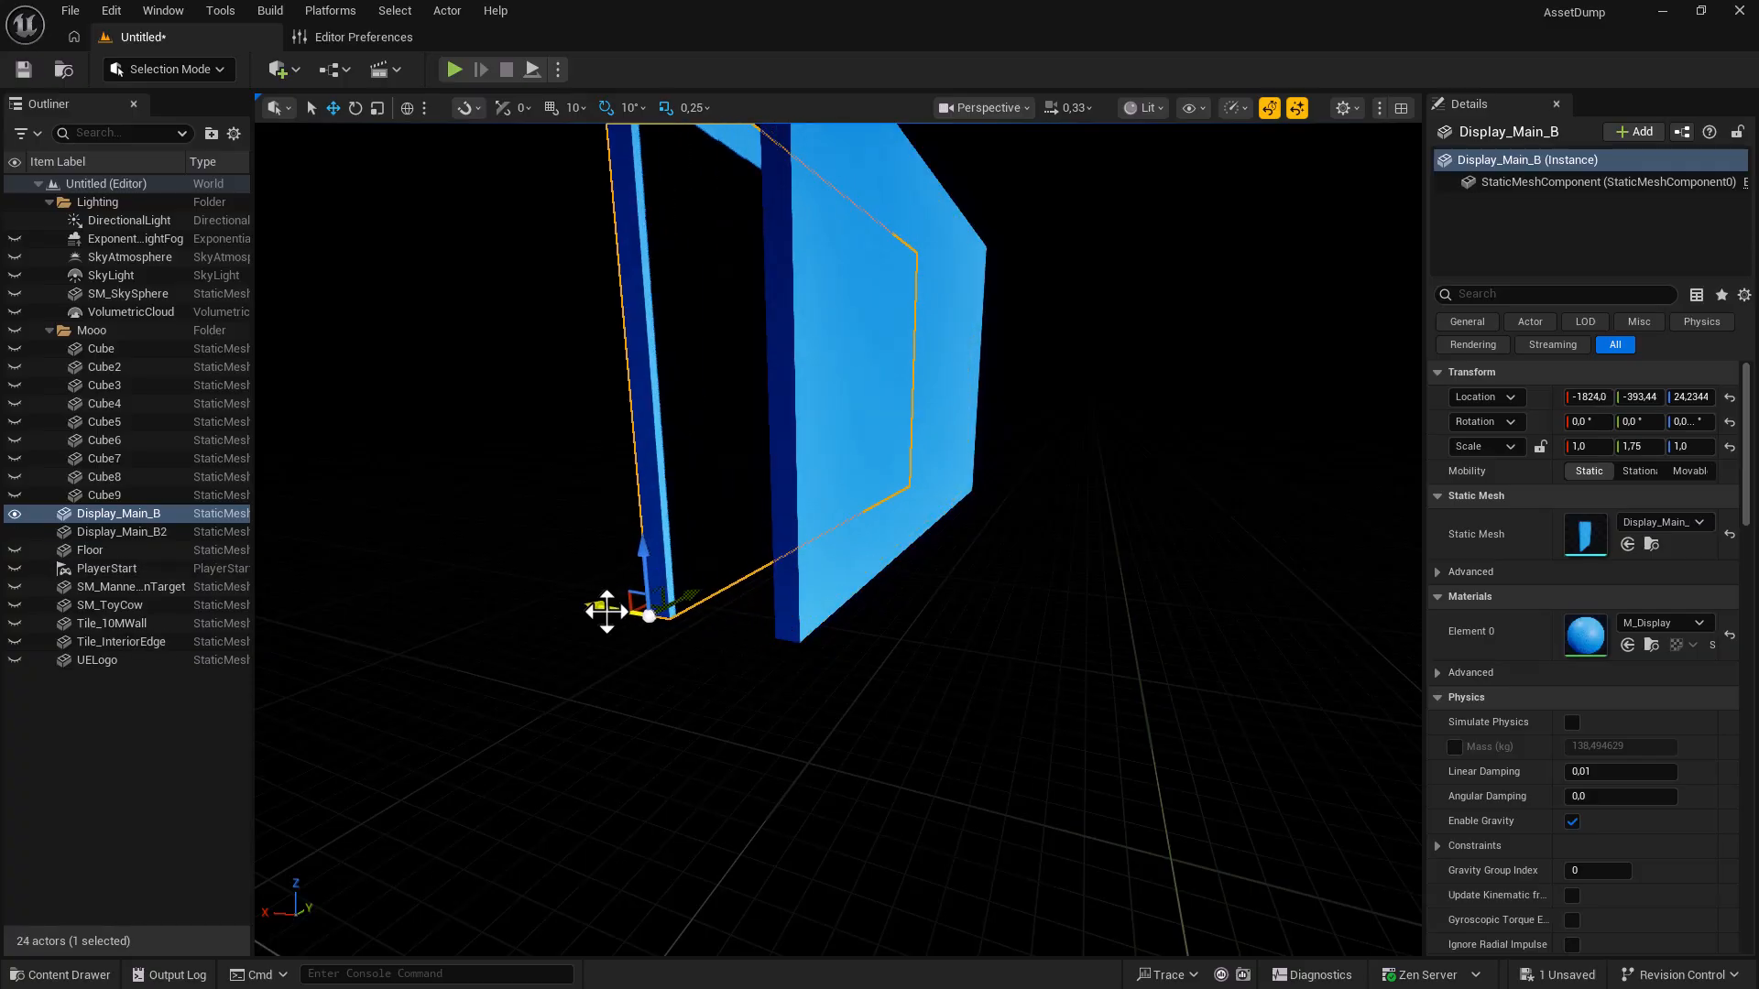
key("Delete")
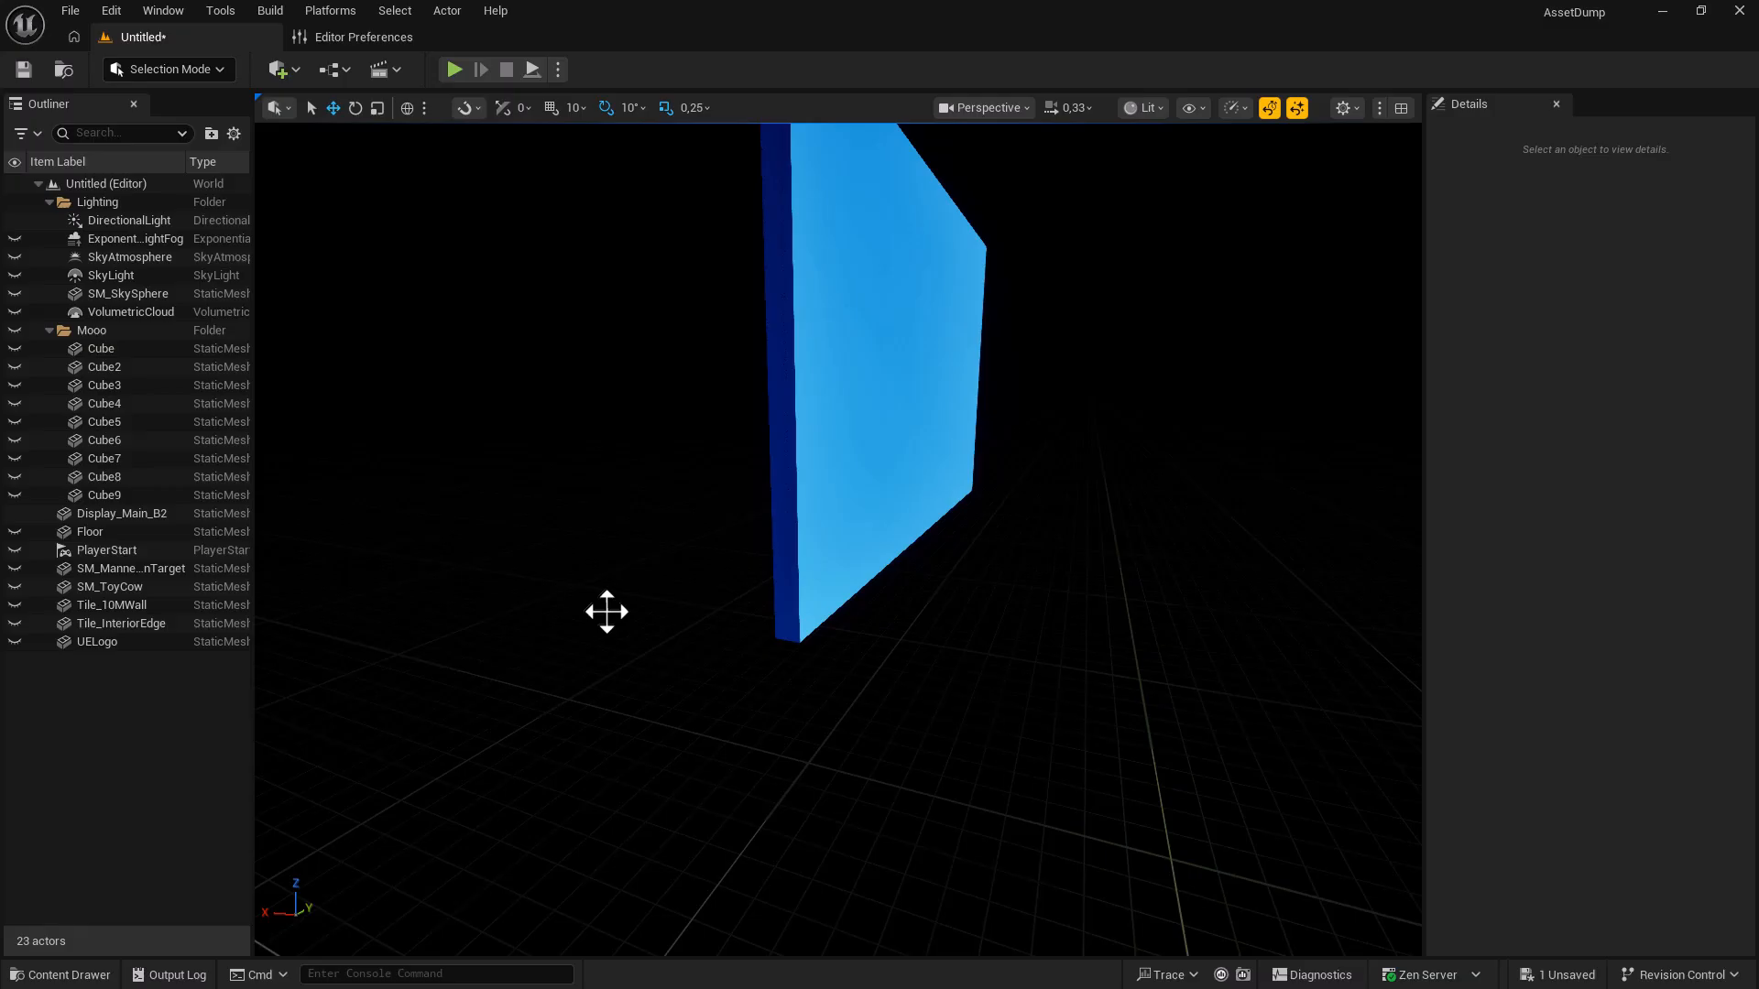
Unhide all actors with Ctrl+H and fly the camera back to view the surroundings.
left_click(856, 545)
key("ctrl+h")
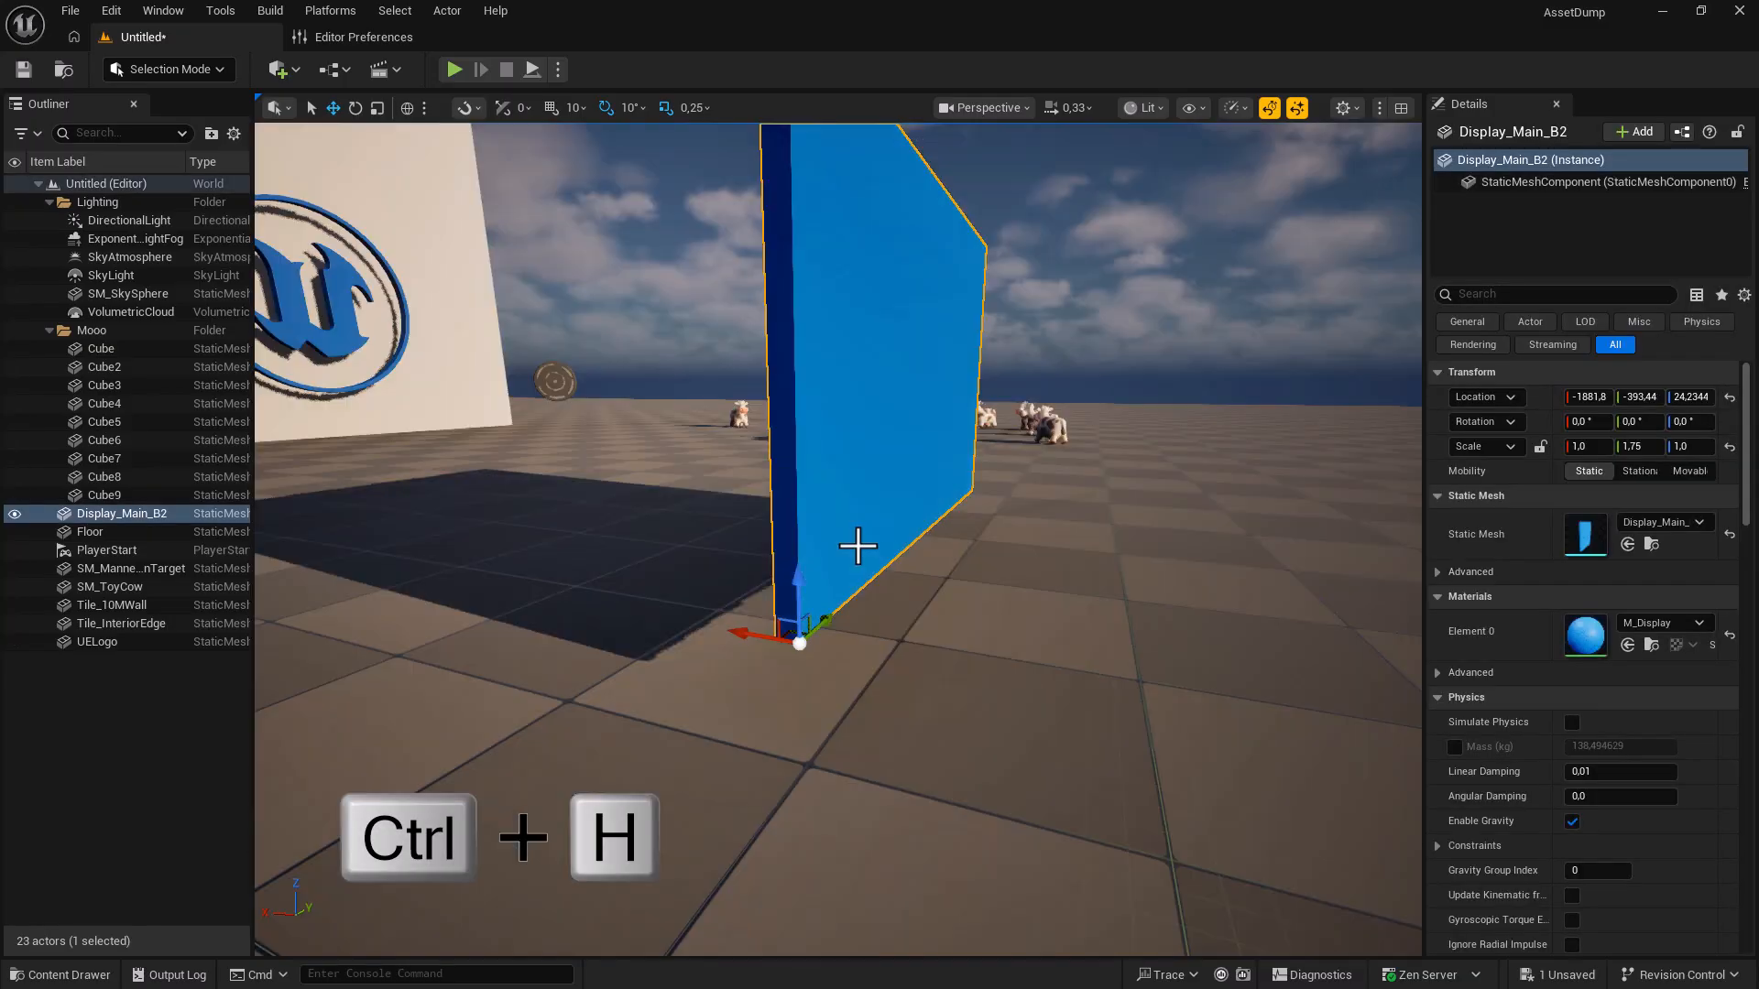
right_click_drag(959, 685, 849, 649)
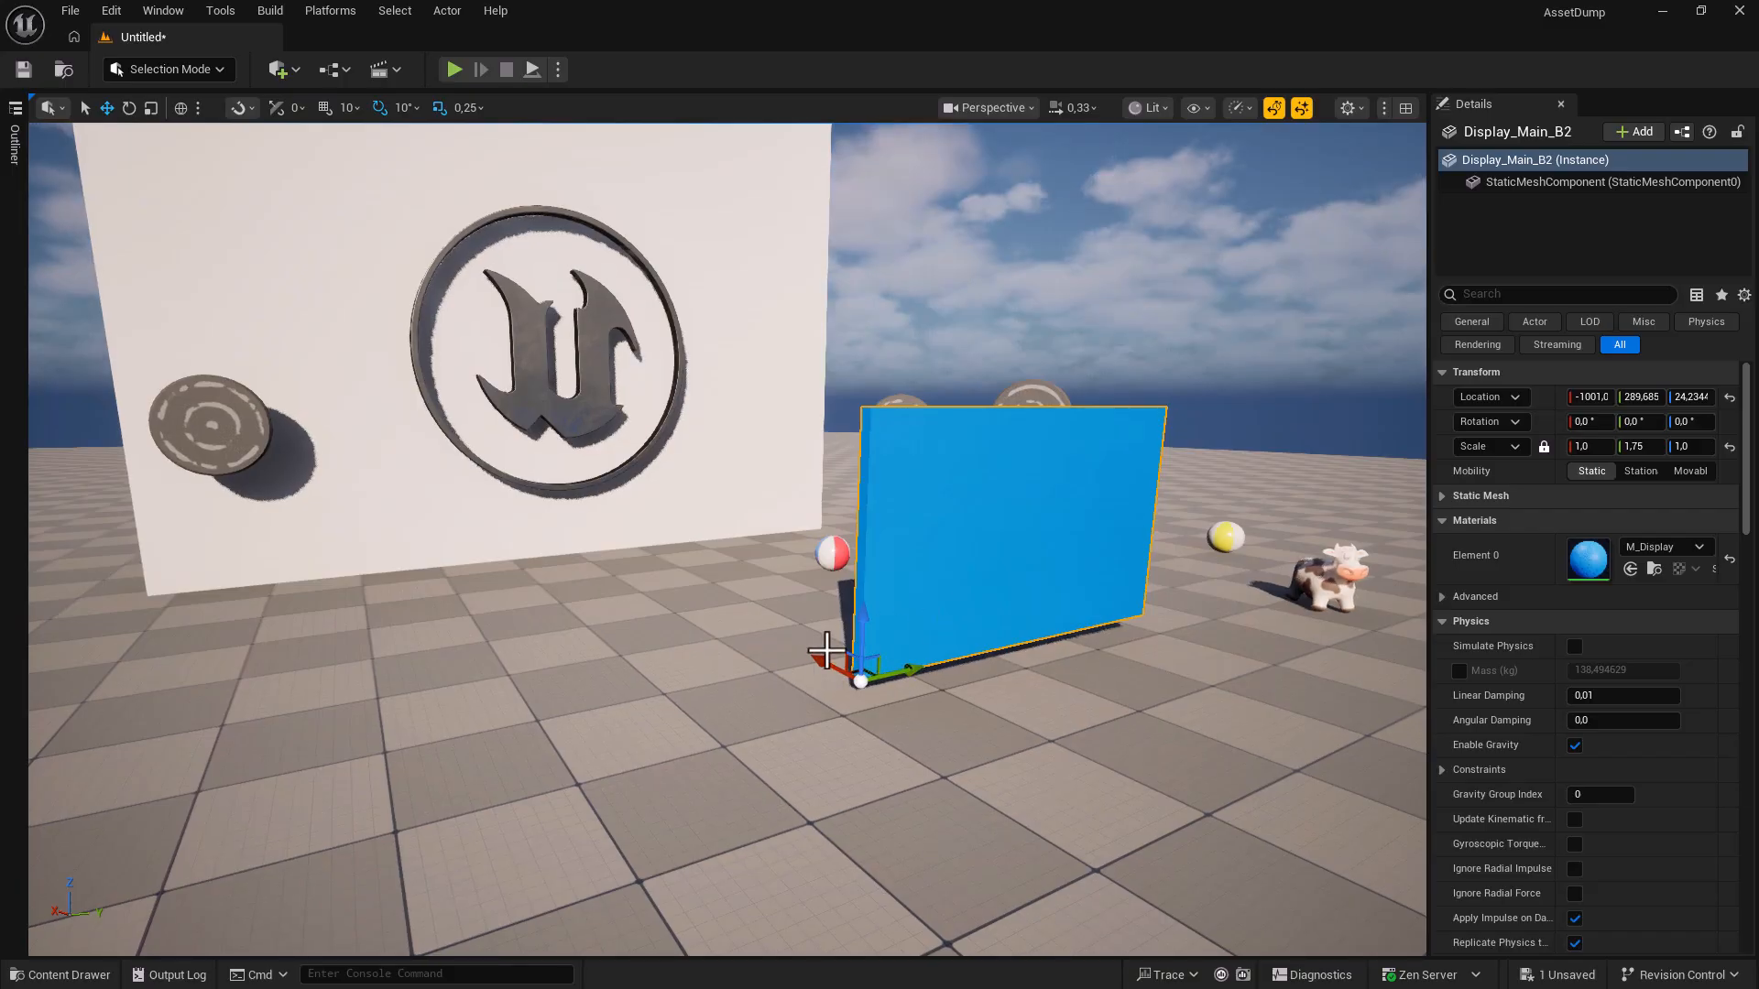
Place another Display_Main_B mesh from the Content Browser to the left of Display_Main_B2.
key("ctrl+b")
left_click_drag(833, 699, 550, 660)
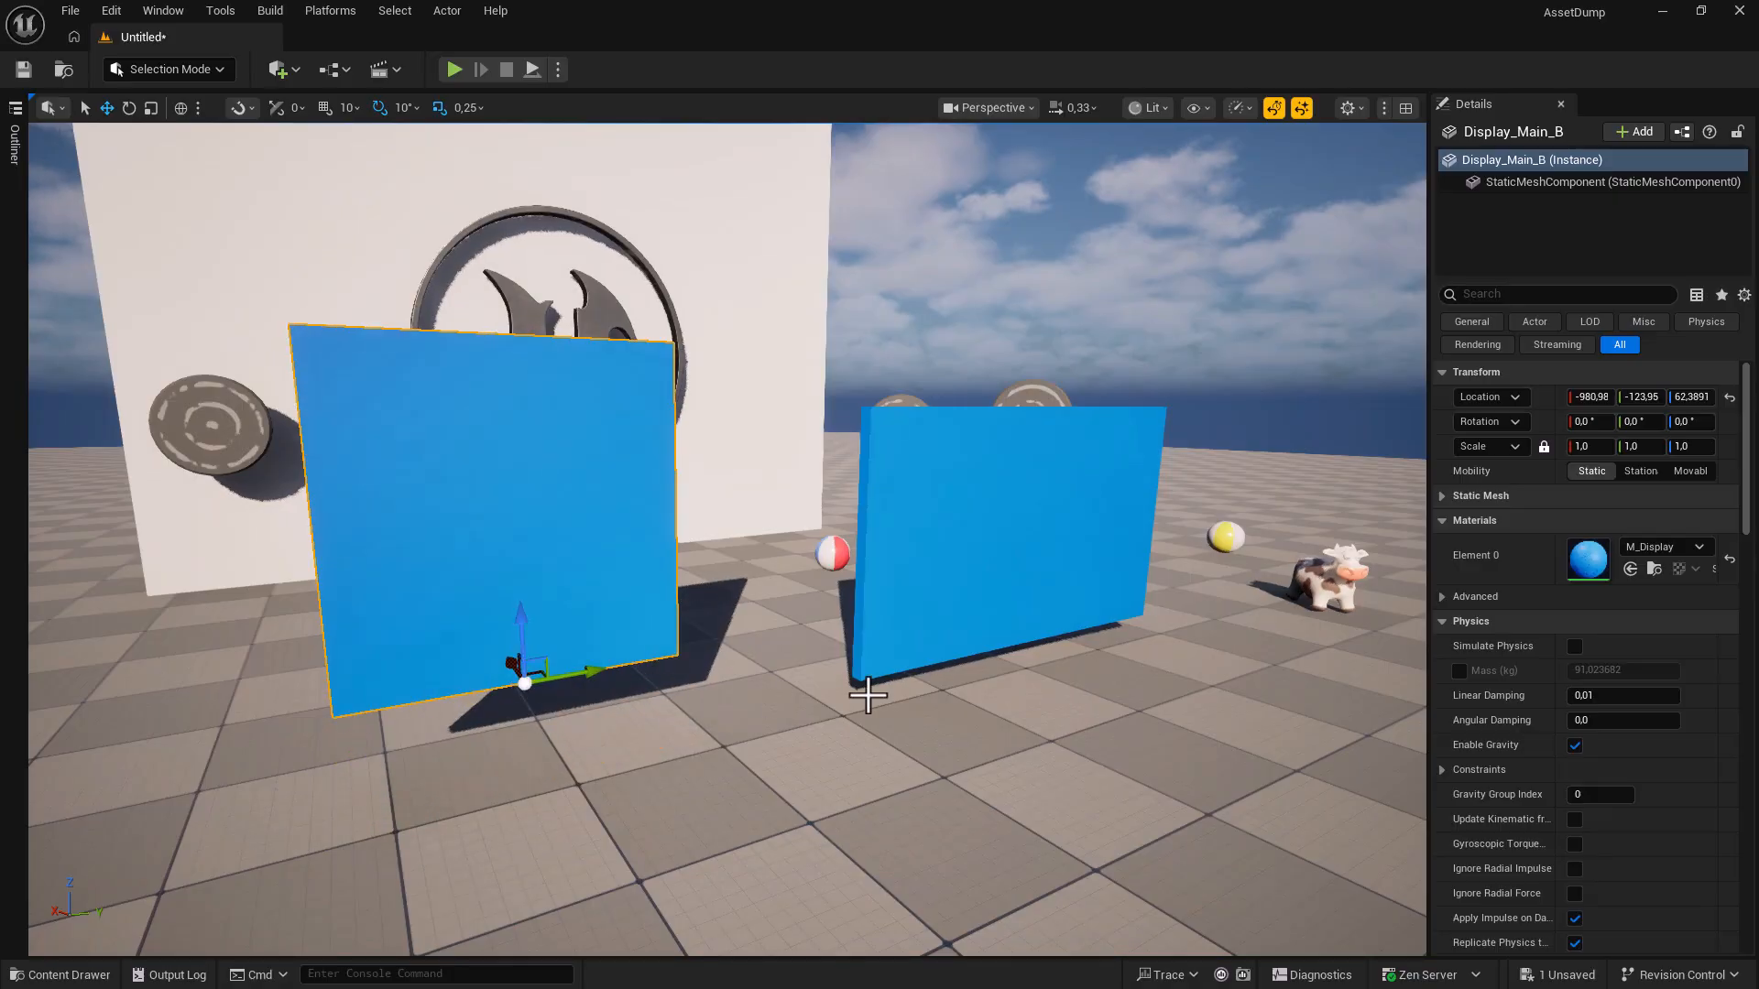
left_click(963, 626)
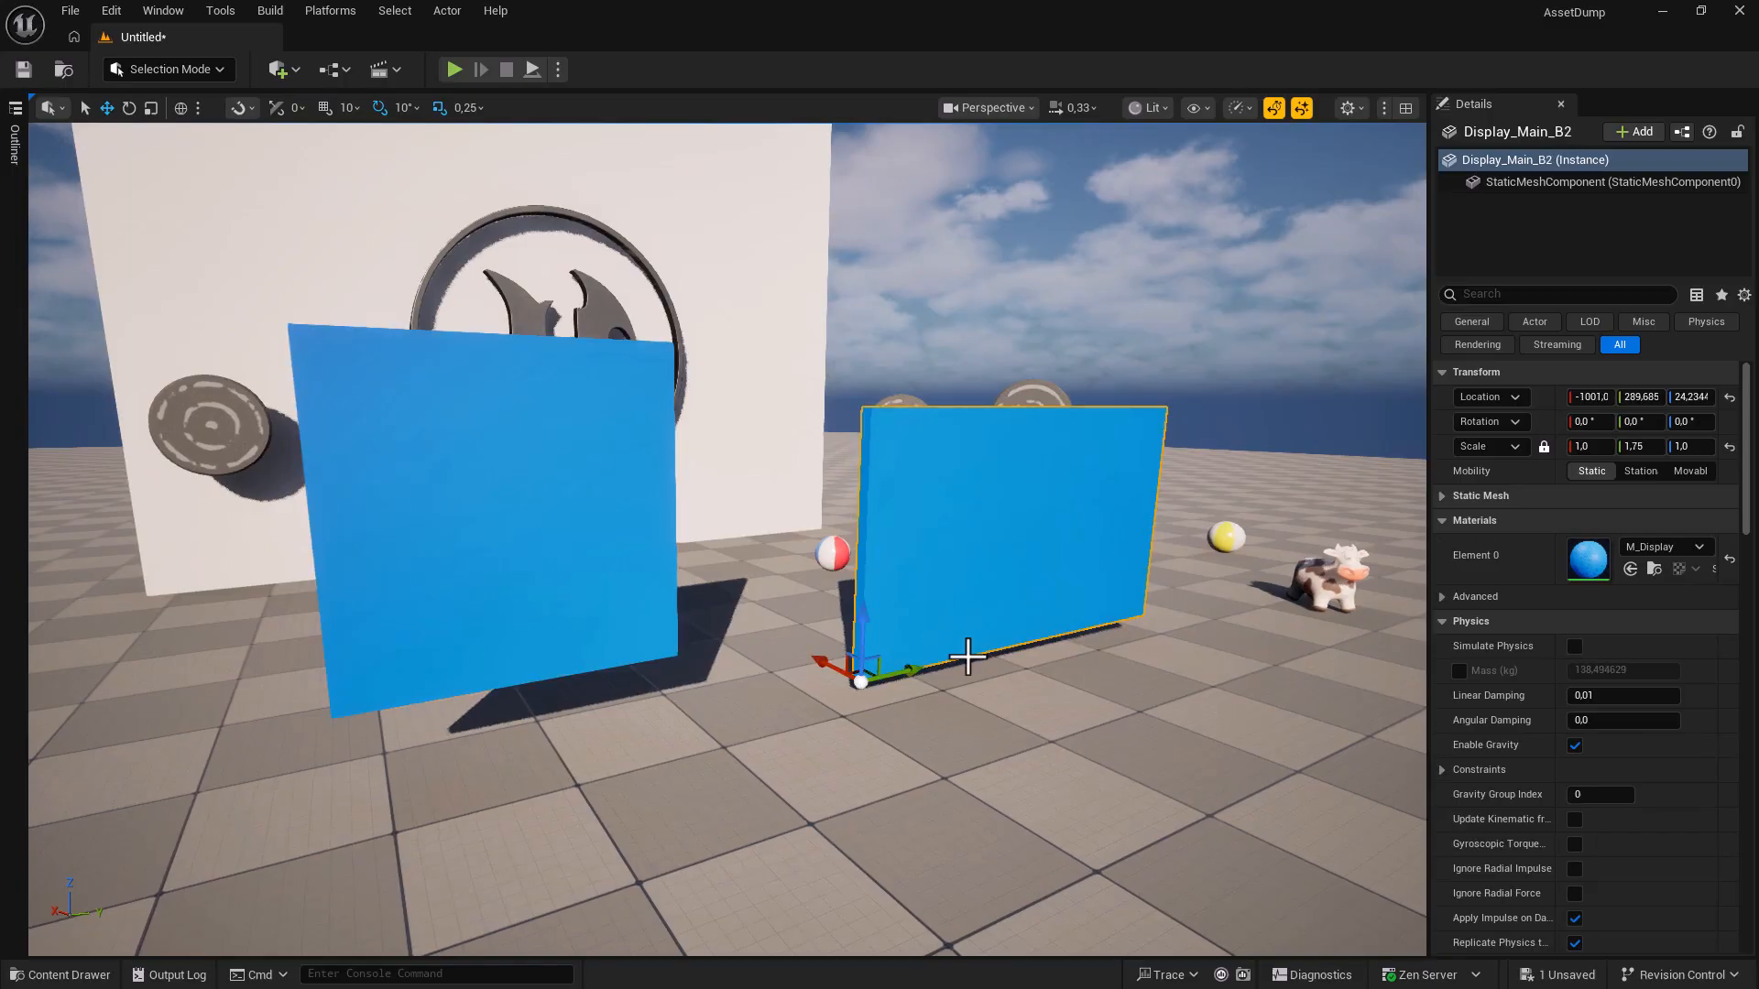
Reset Display_Main_B2's pivot offset from its right-click Pivot menu.
right_click(863, 678)
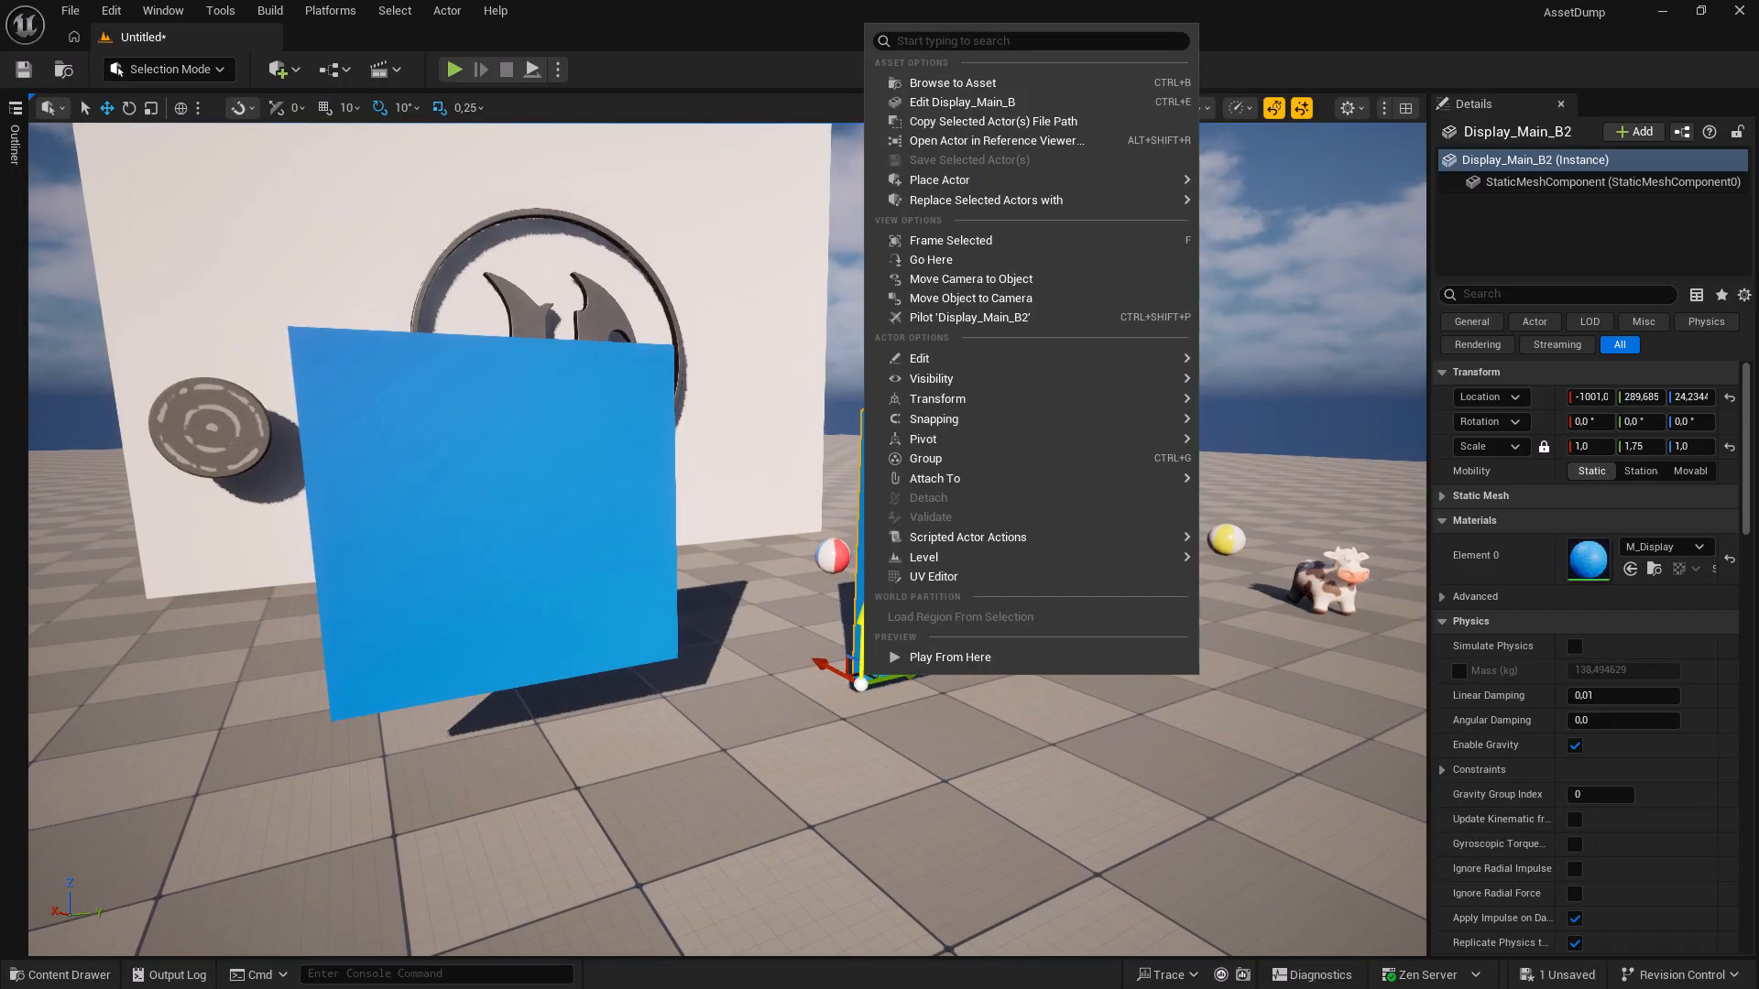
mouse_move(962, 441)
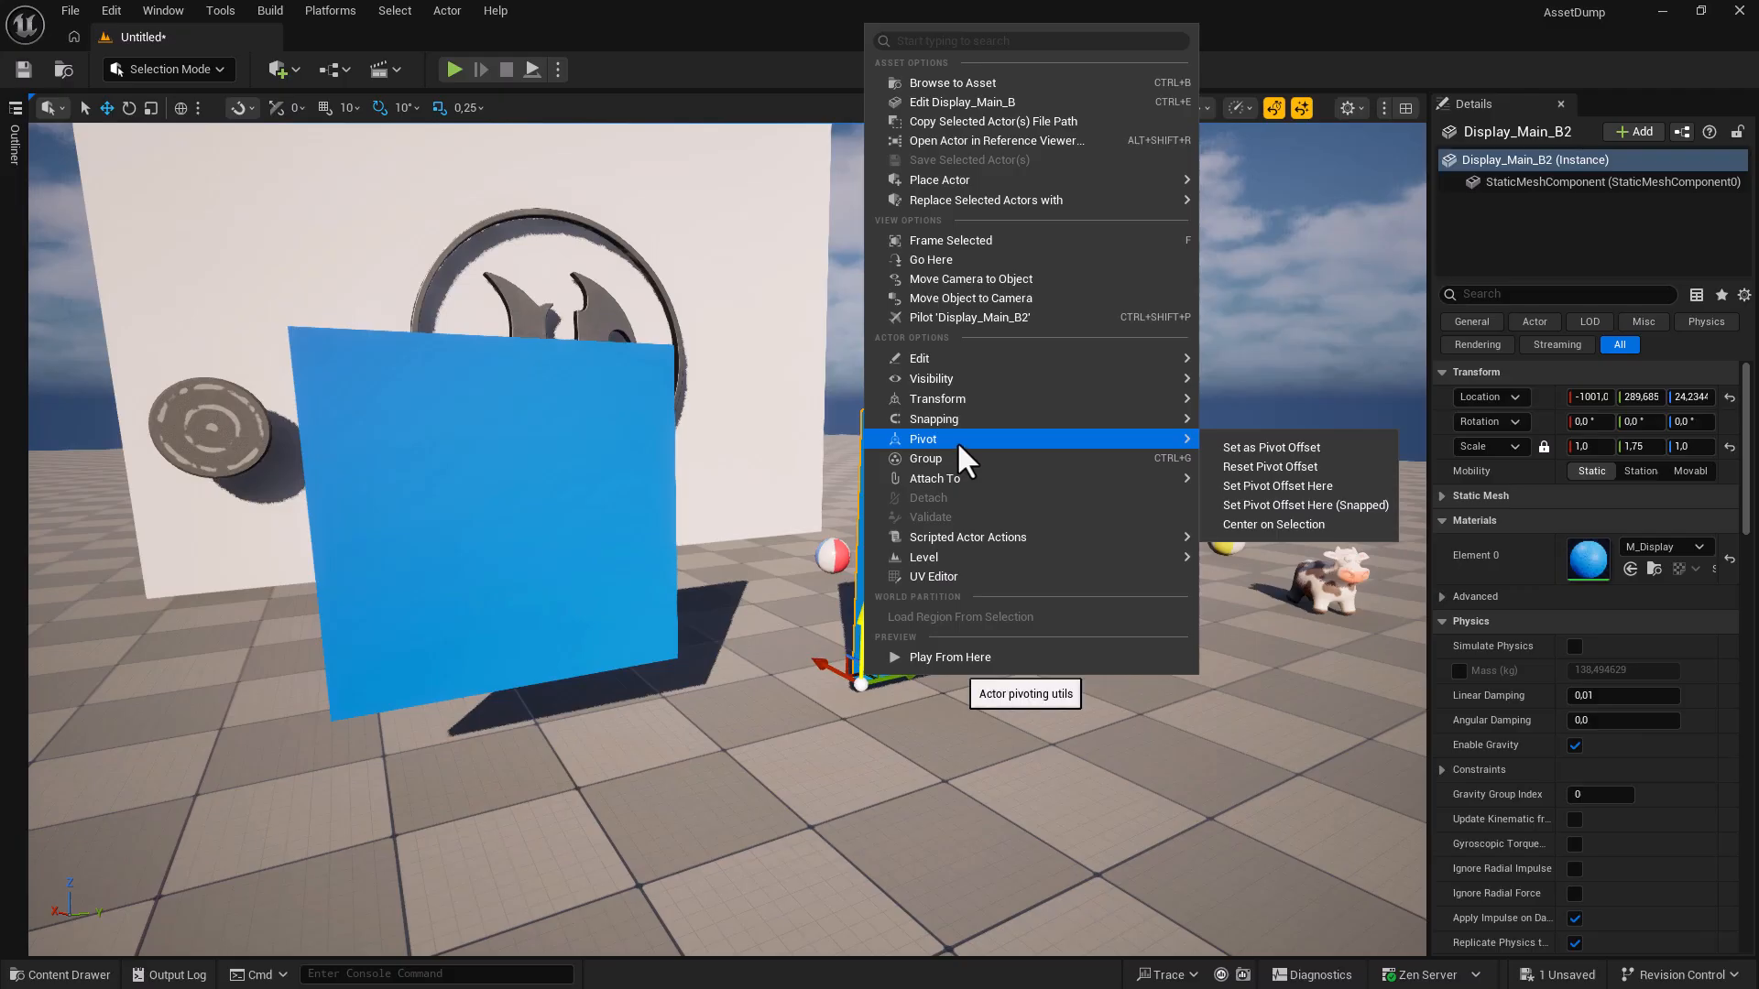
left_click(1257, 468)
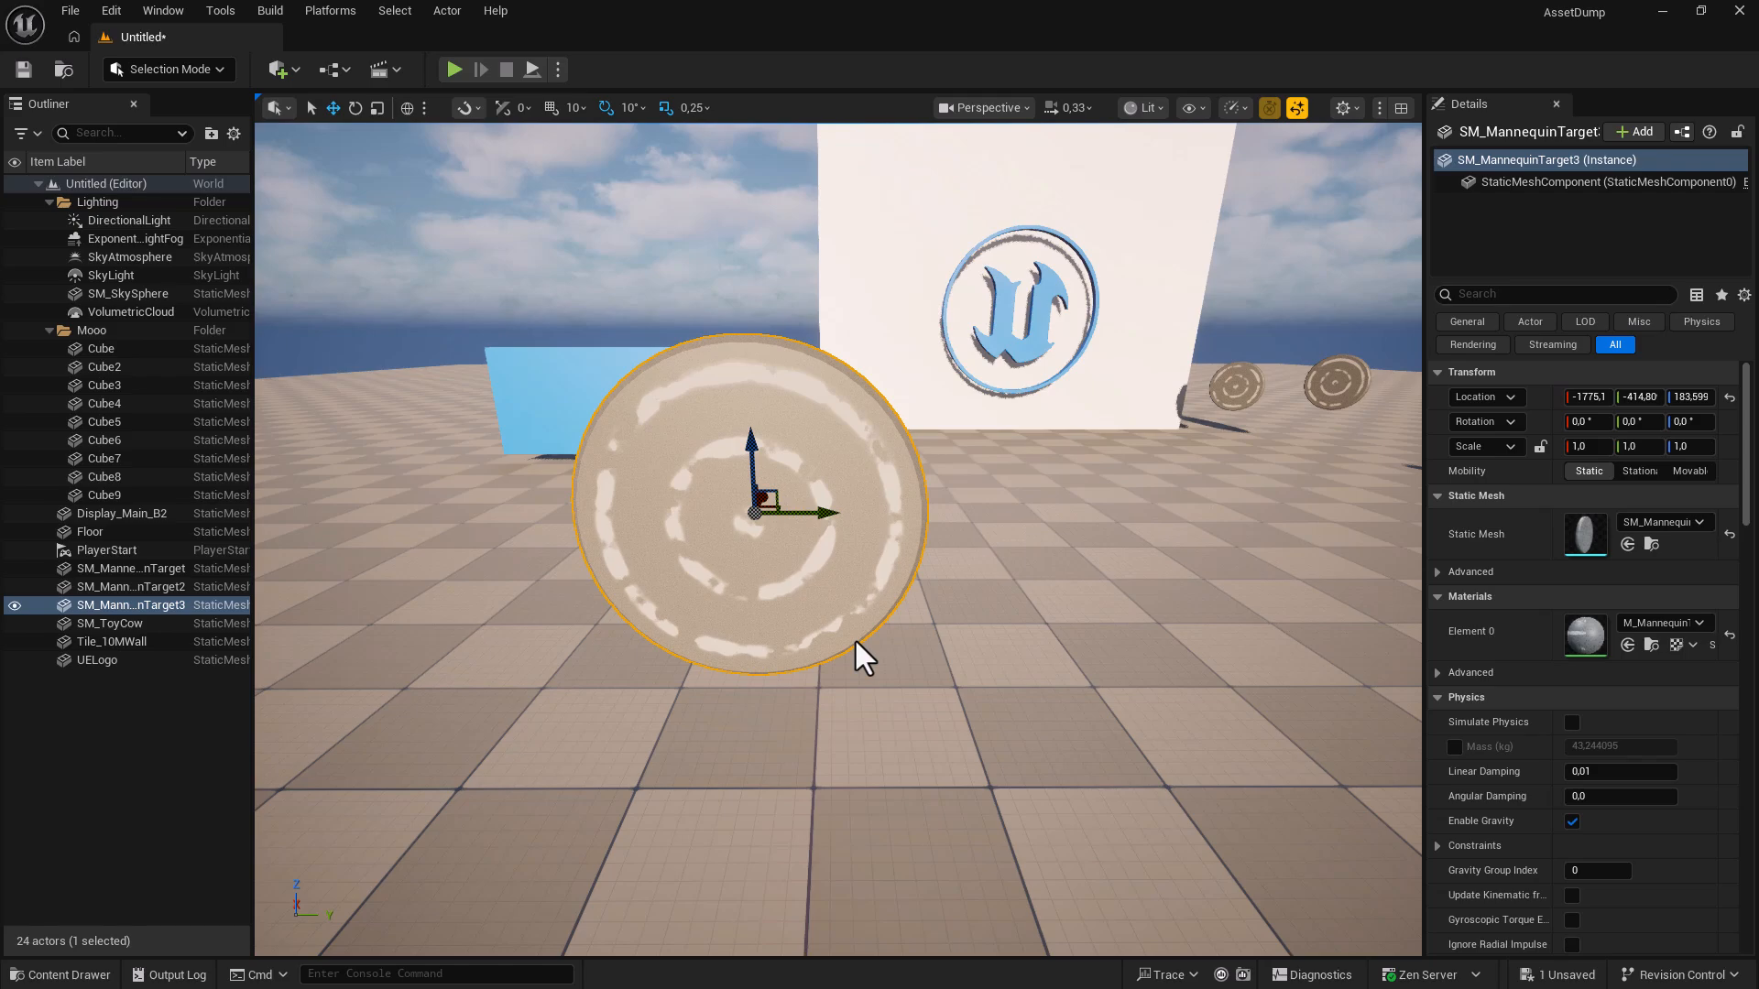
Raise the target disc to about Z 202.9 and switch the editor to Modeling Mode.
key("d")
right_click_drag(849, 646, 687, 649)
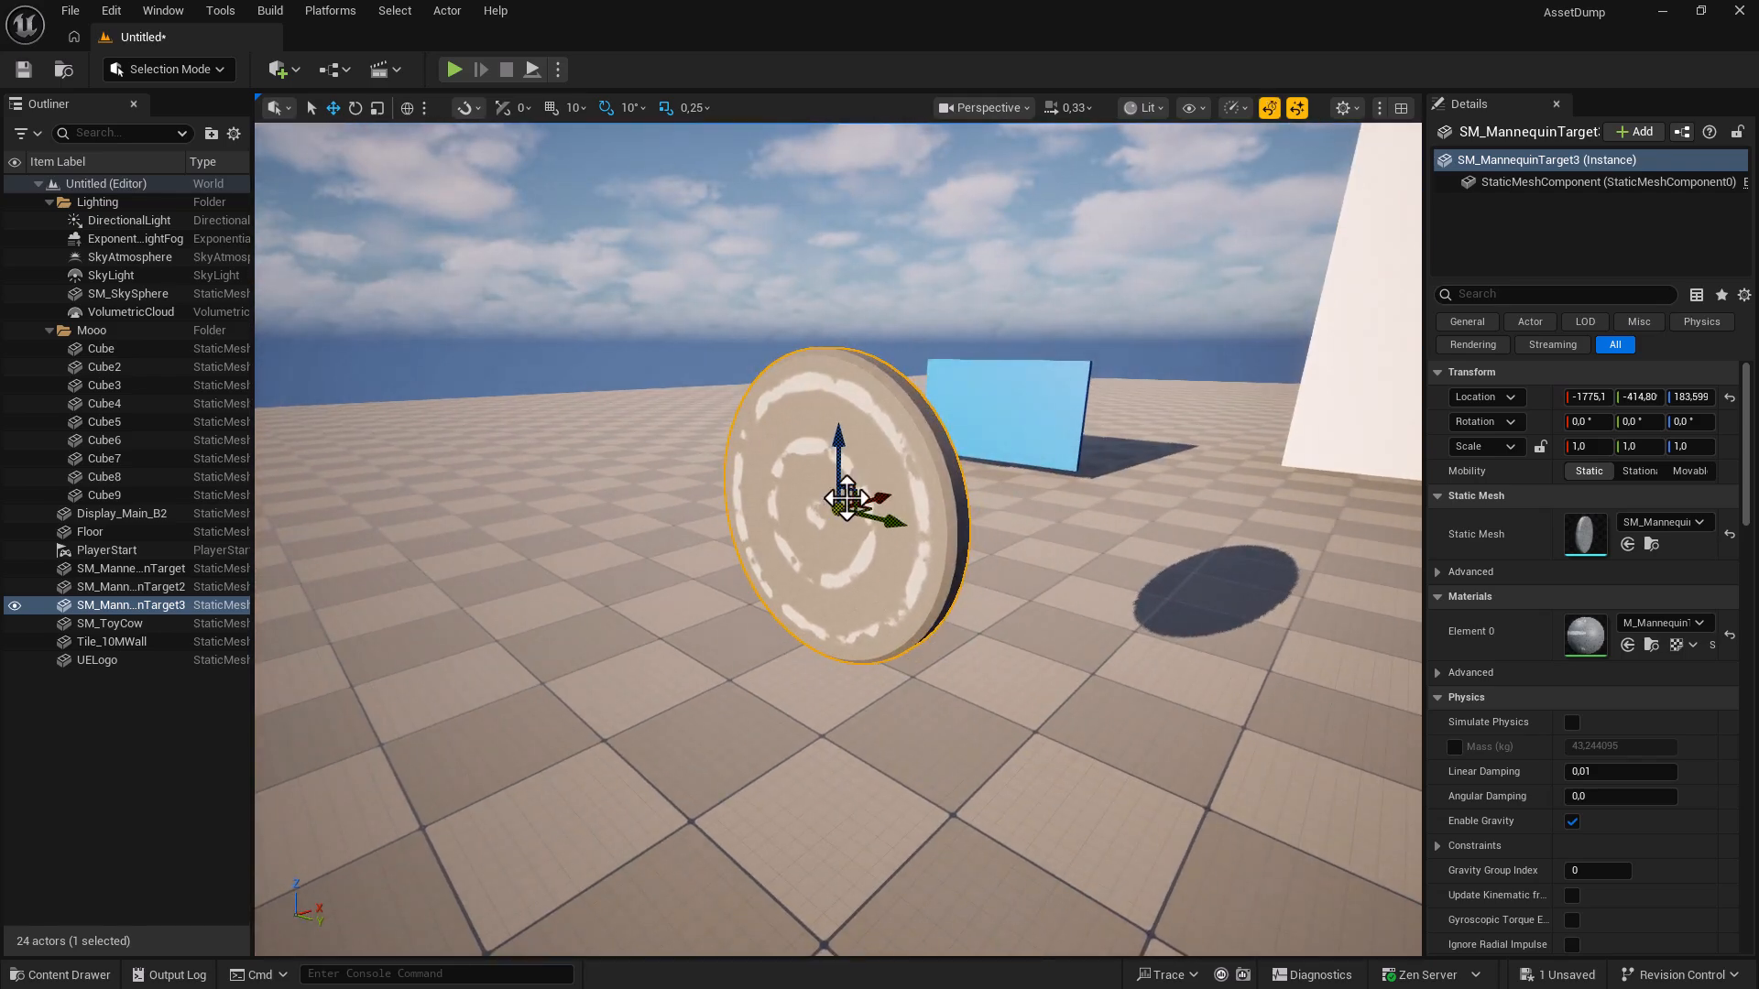
left_click_drag(836, 509, 845, 455)
right_click_drag(868, 534, 1054, 534)
key("a")
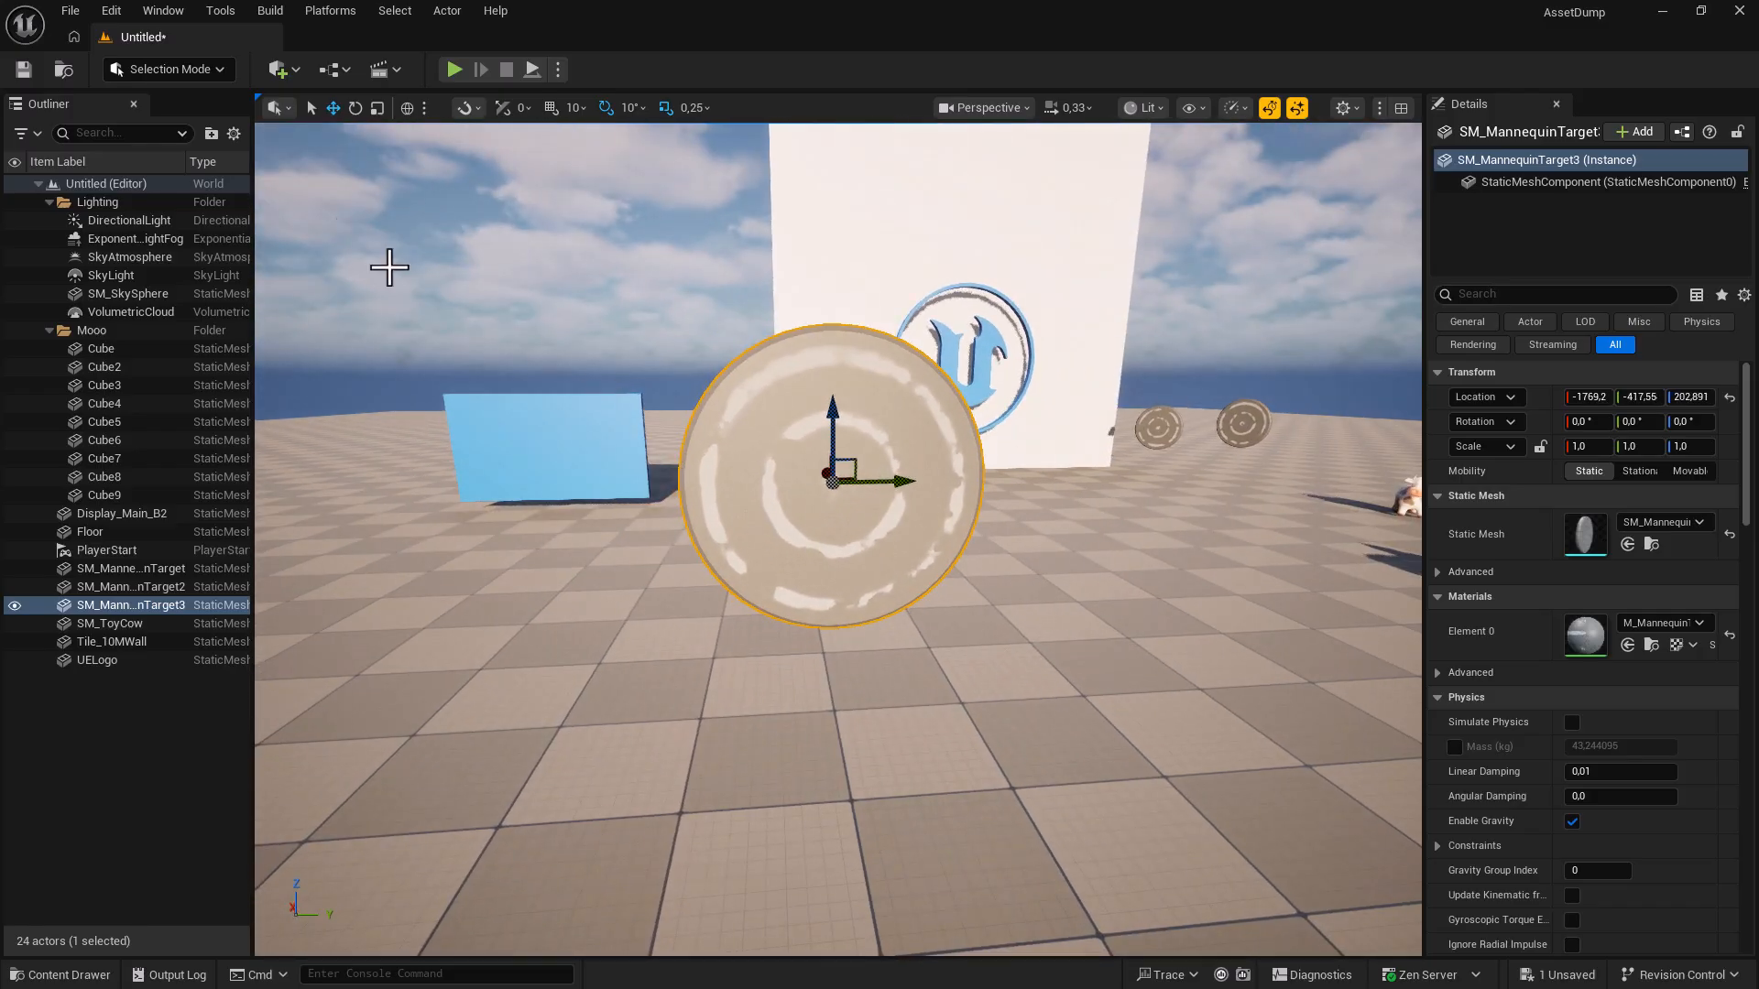
left_click(177, 67)
left_click(185, 179)
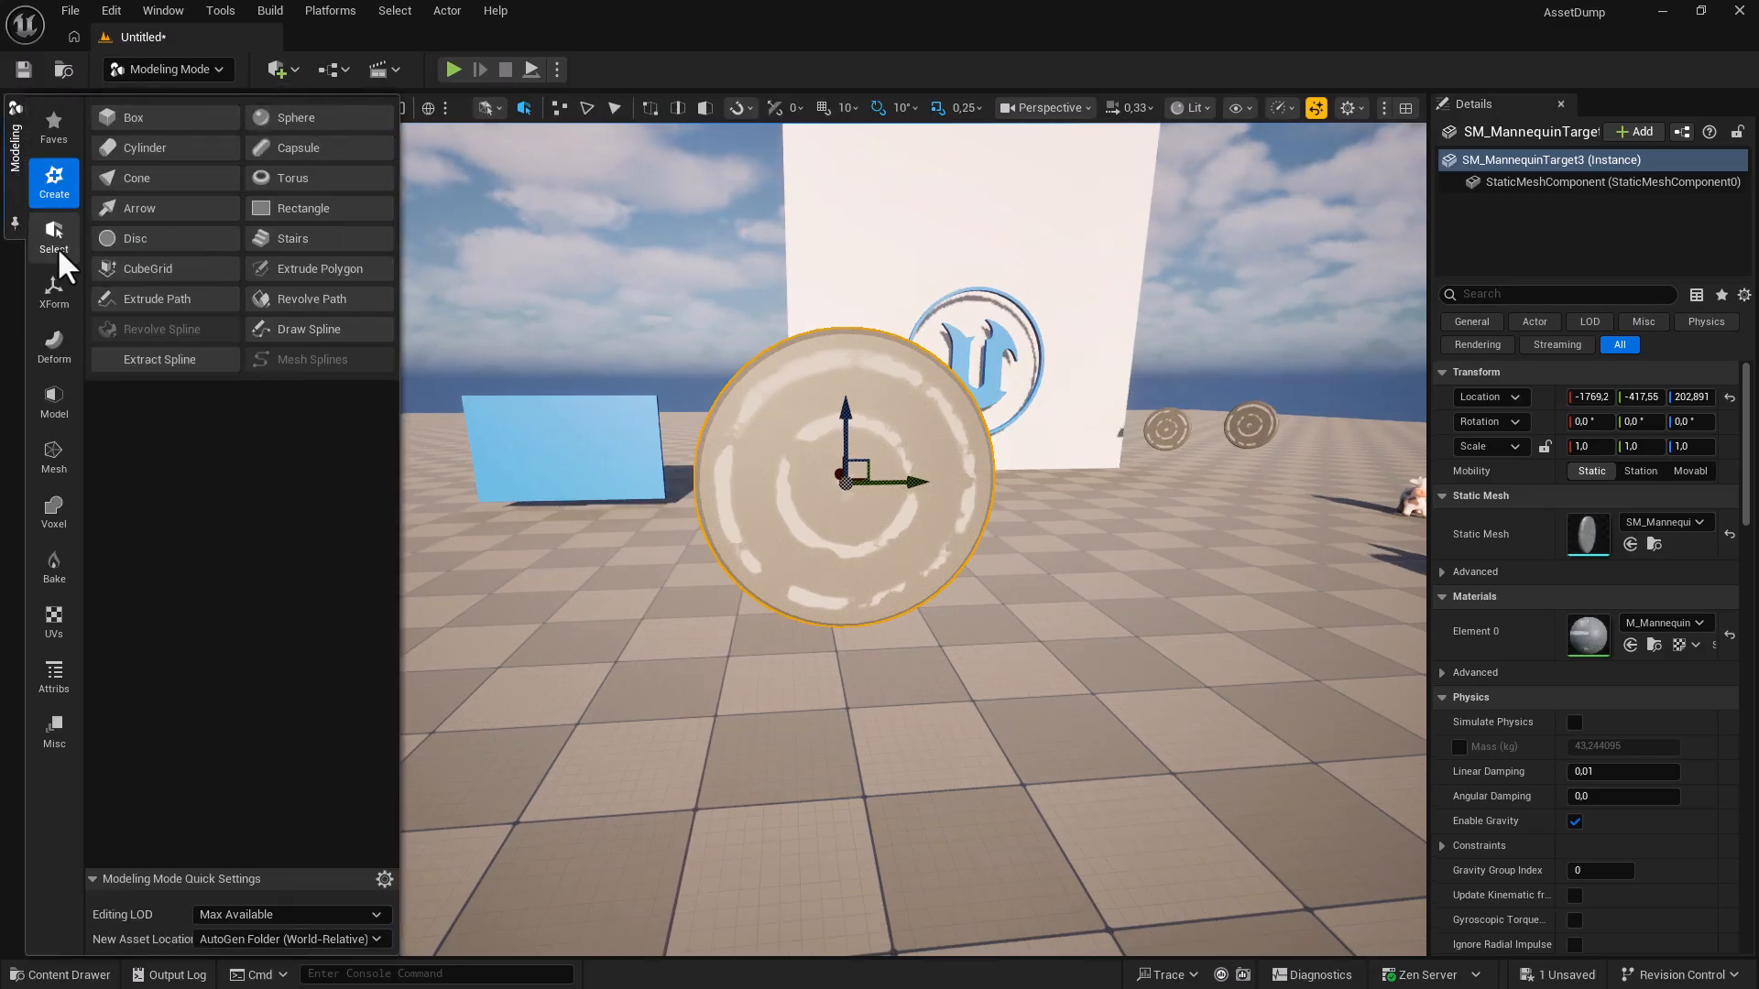
Use XForm > Edit Pivot to set the disc's pivot to Bottom and accept it.
left_click(56, 293)
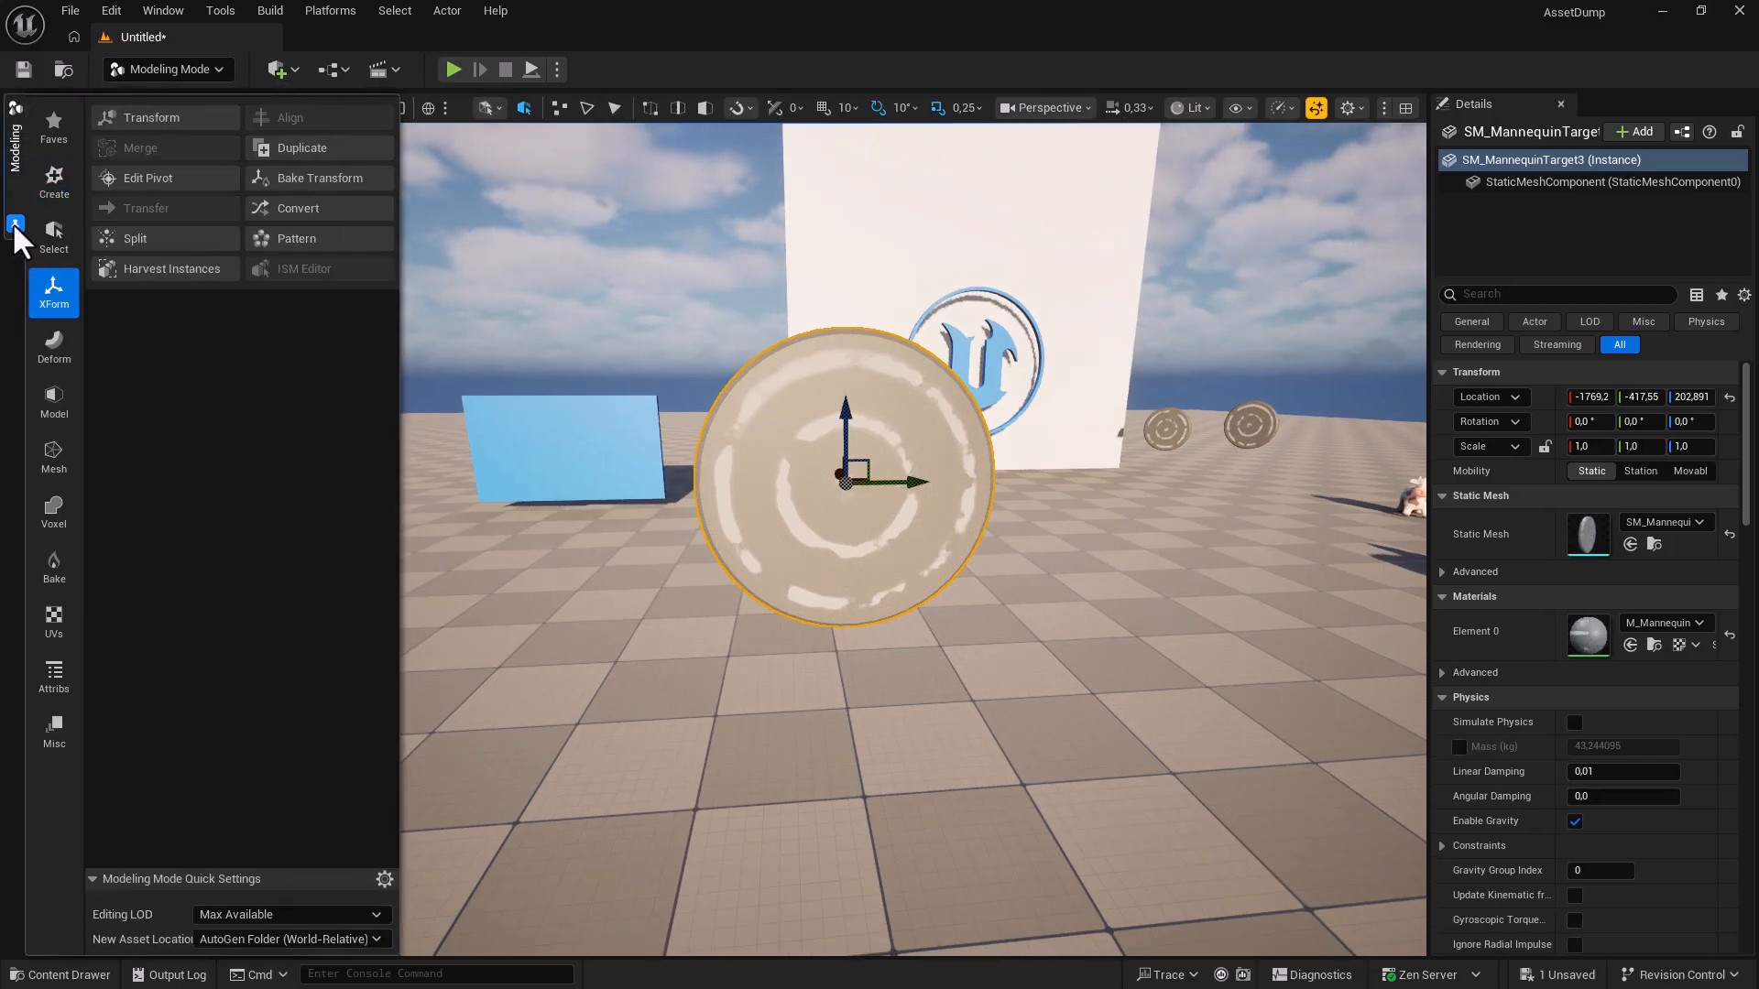
left_click(142, 181)
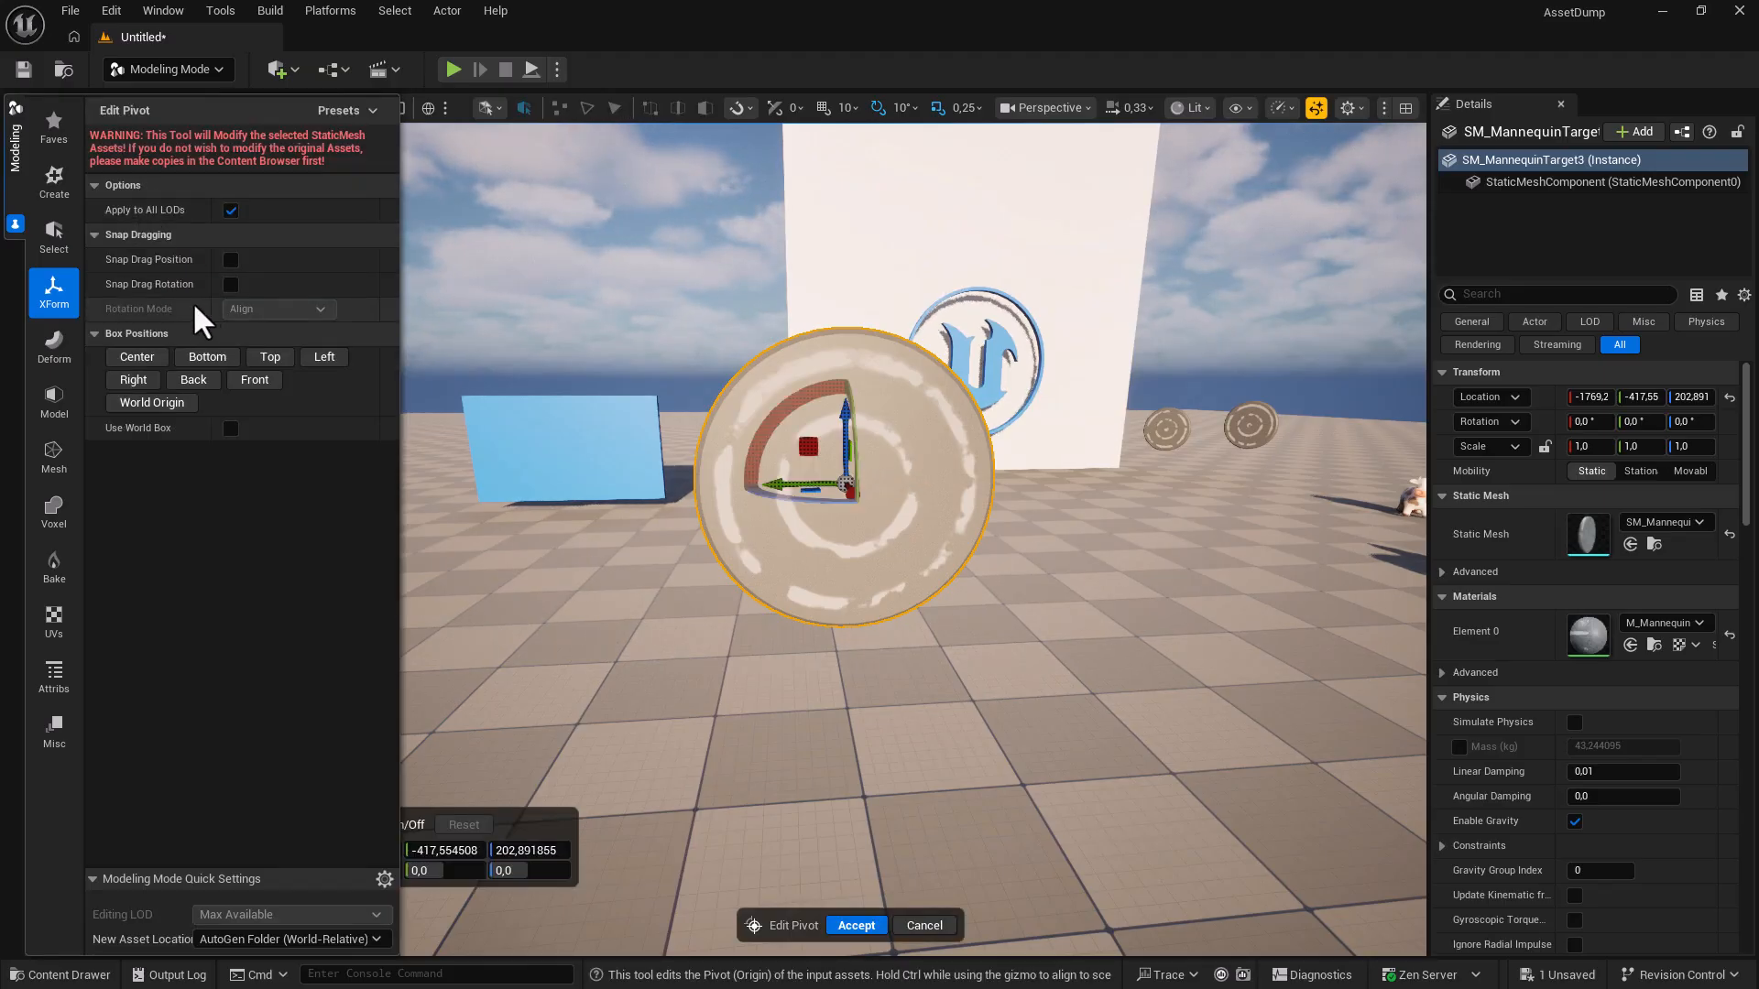
mouse_move(835, 469)
left_mouse_down()
mouse_move(817, 529)
mouse_move(821, 463)
mouse_move(843, 485)
left_mouse_up()
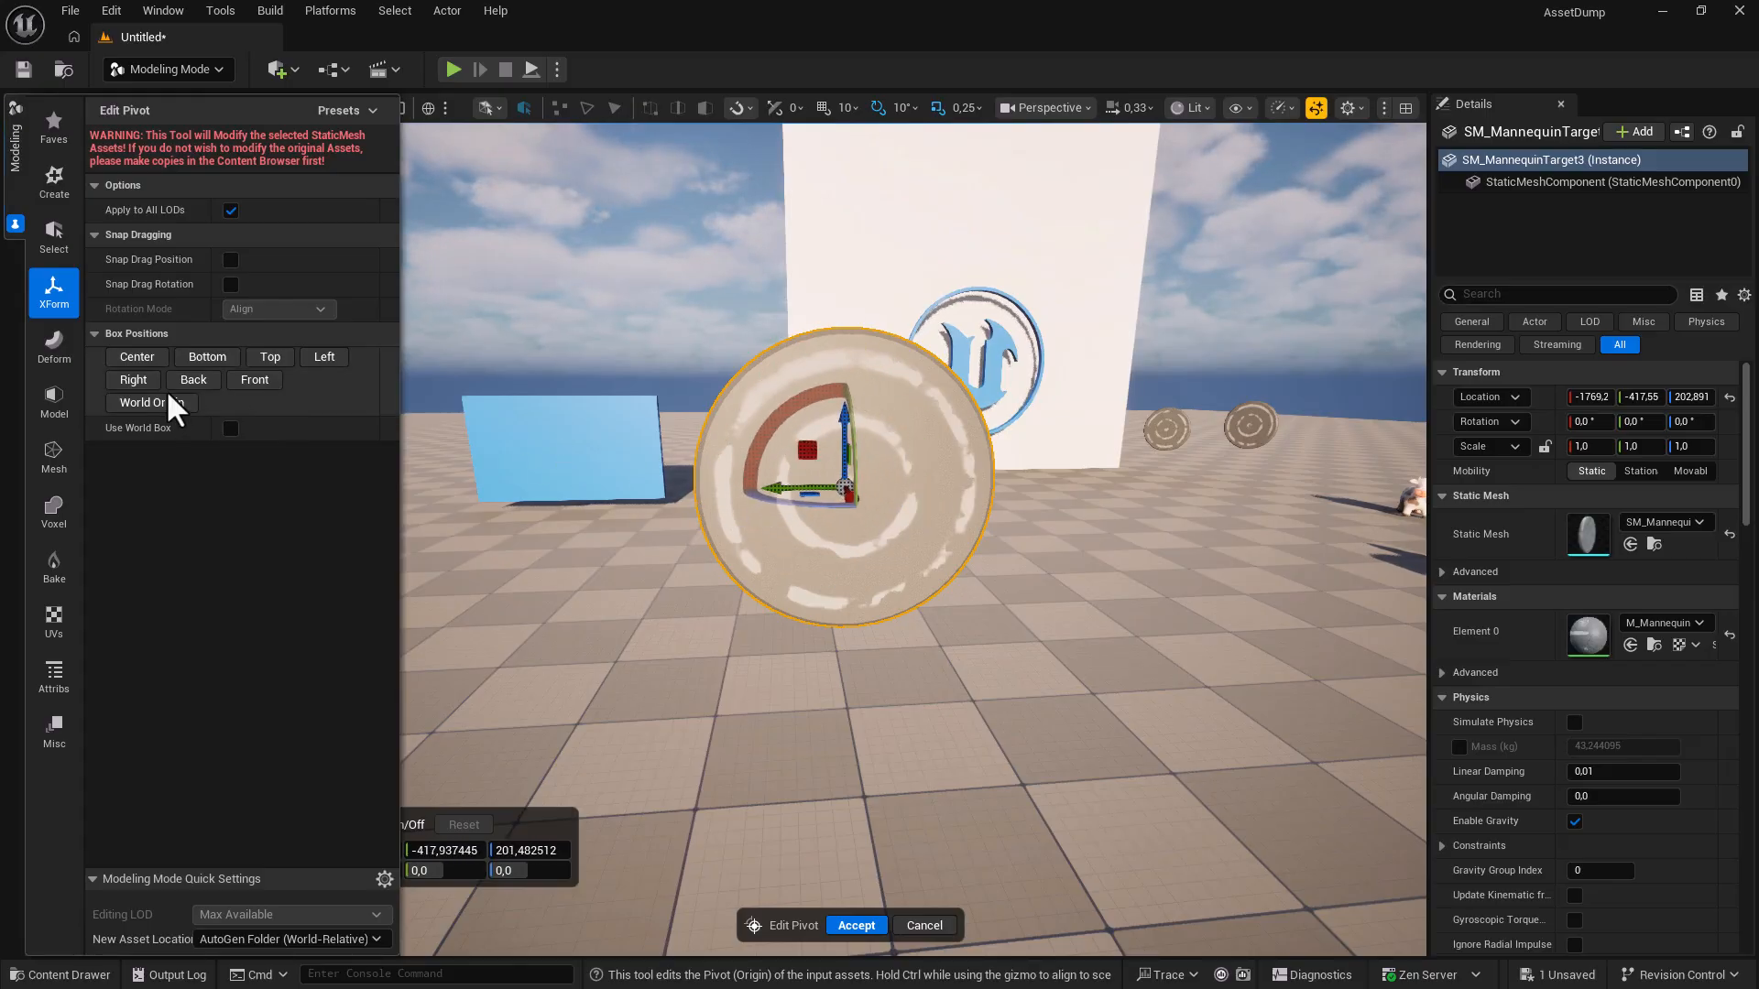
left_click(266, 361)
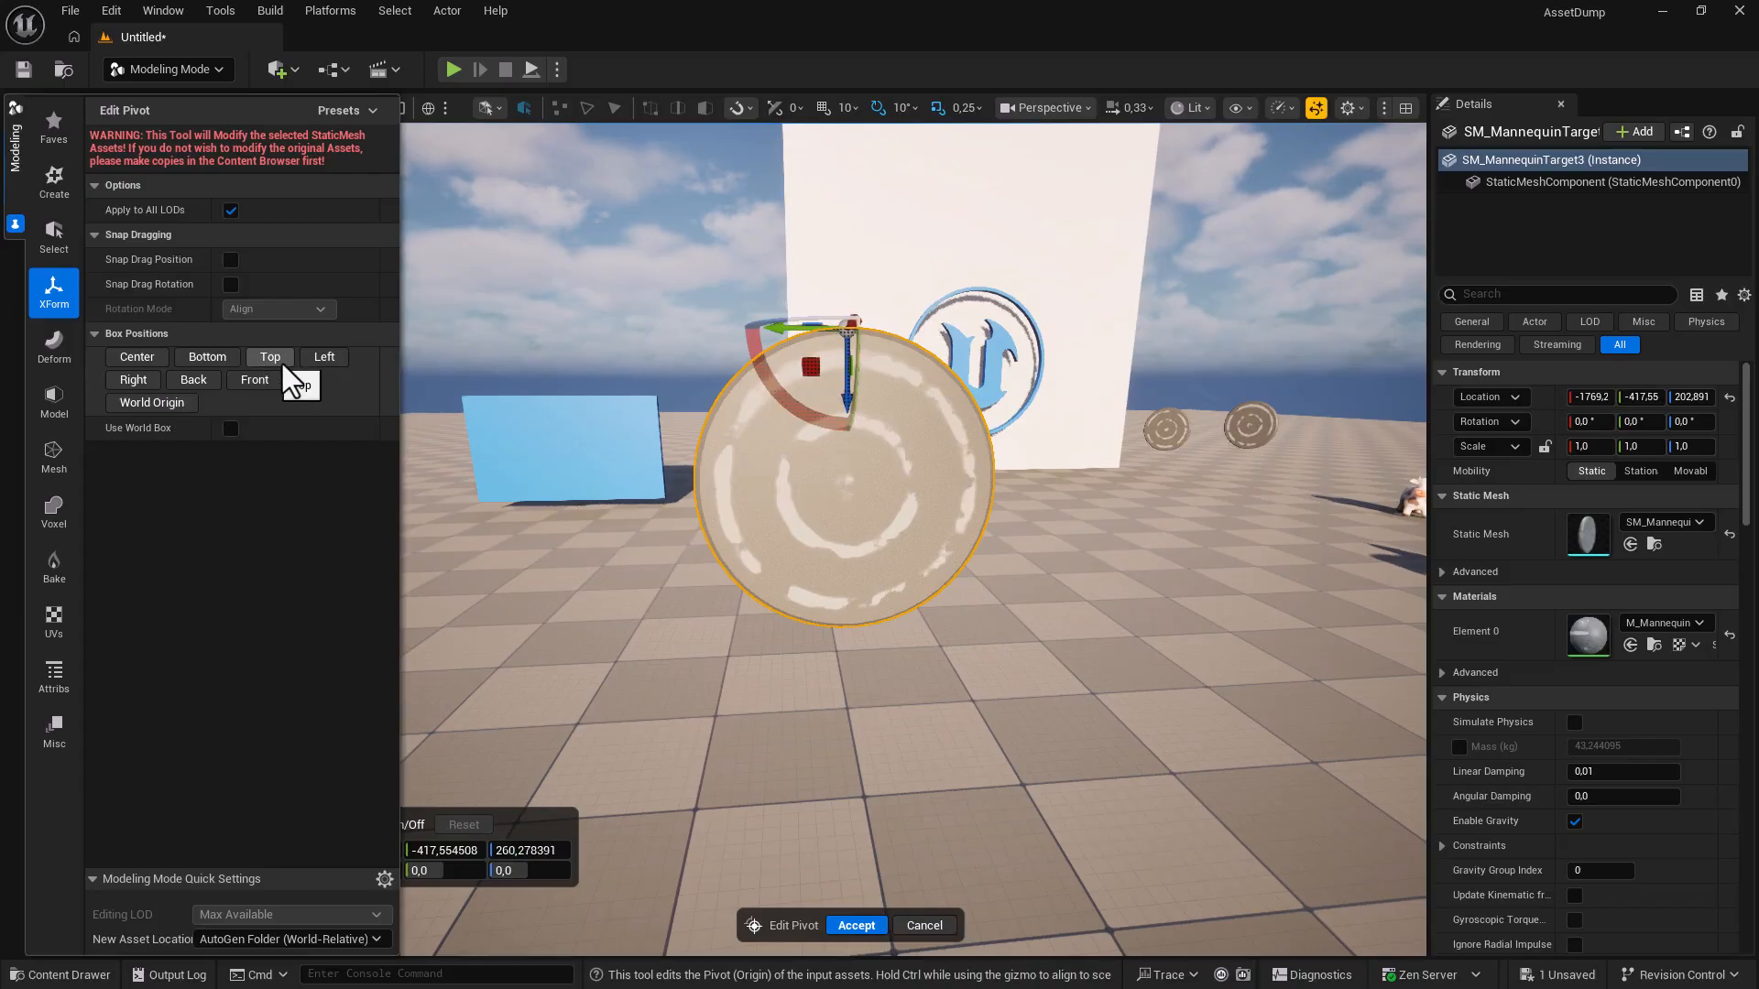
left_click(321, 360)
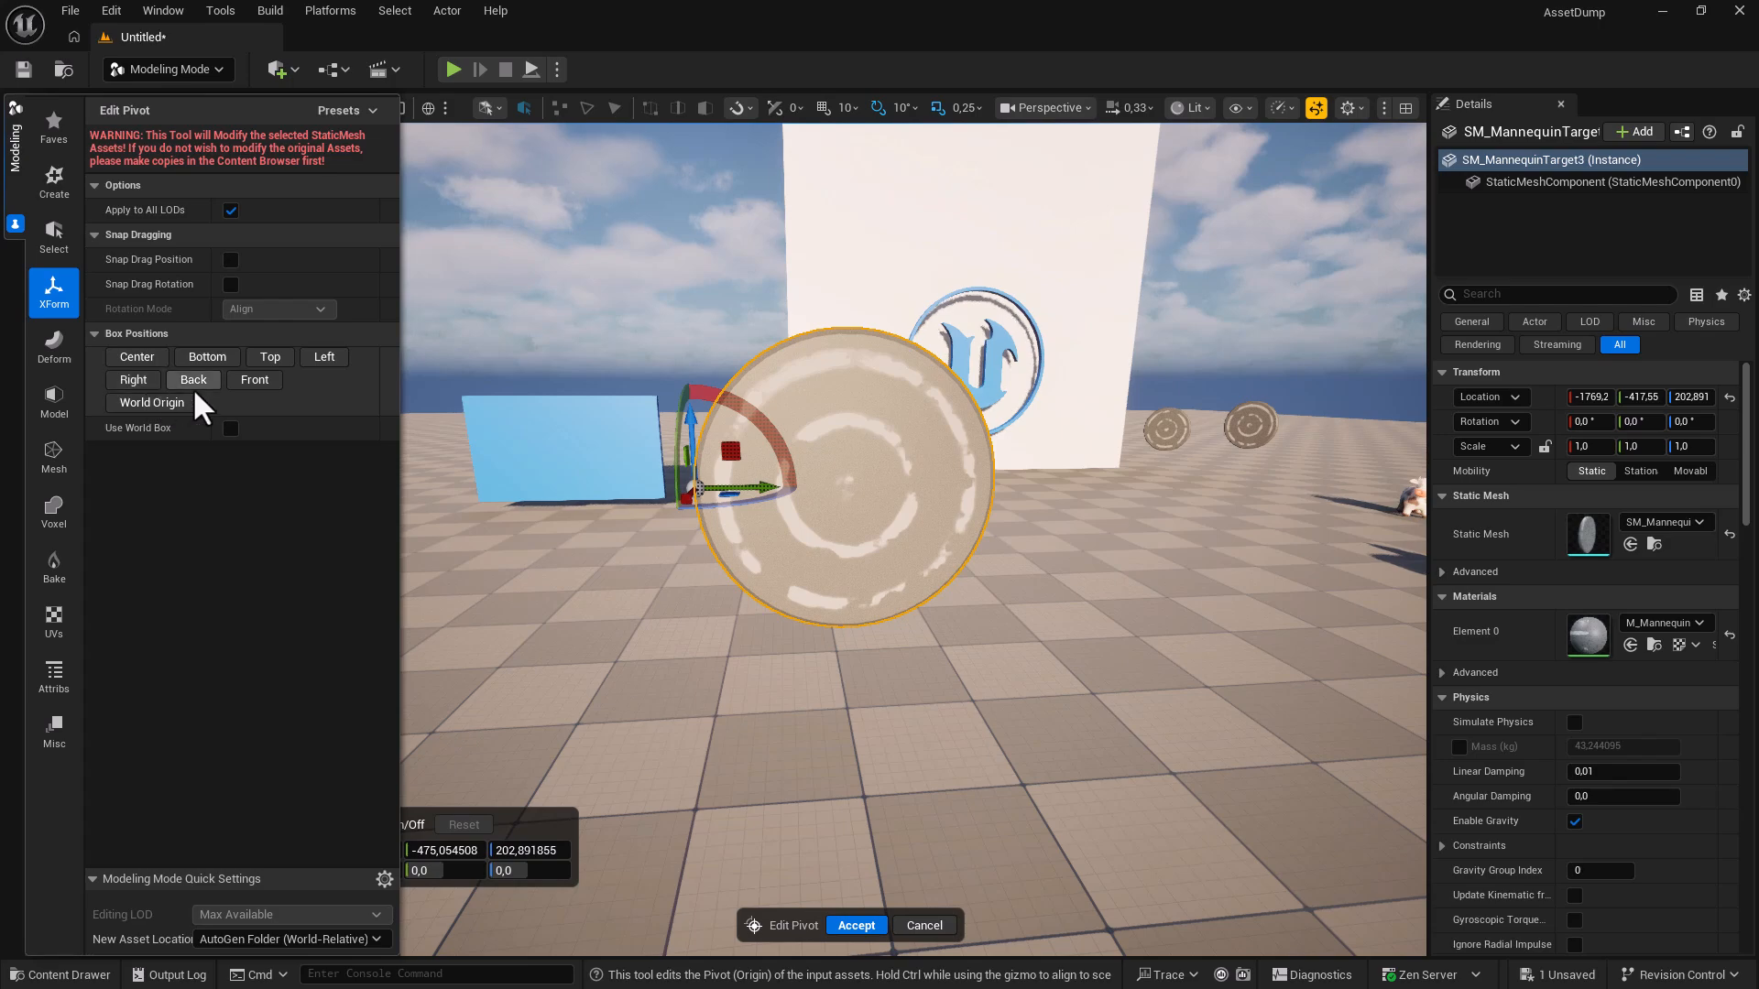
left_click(205, 360)
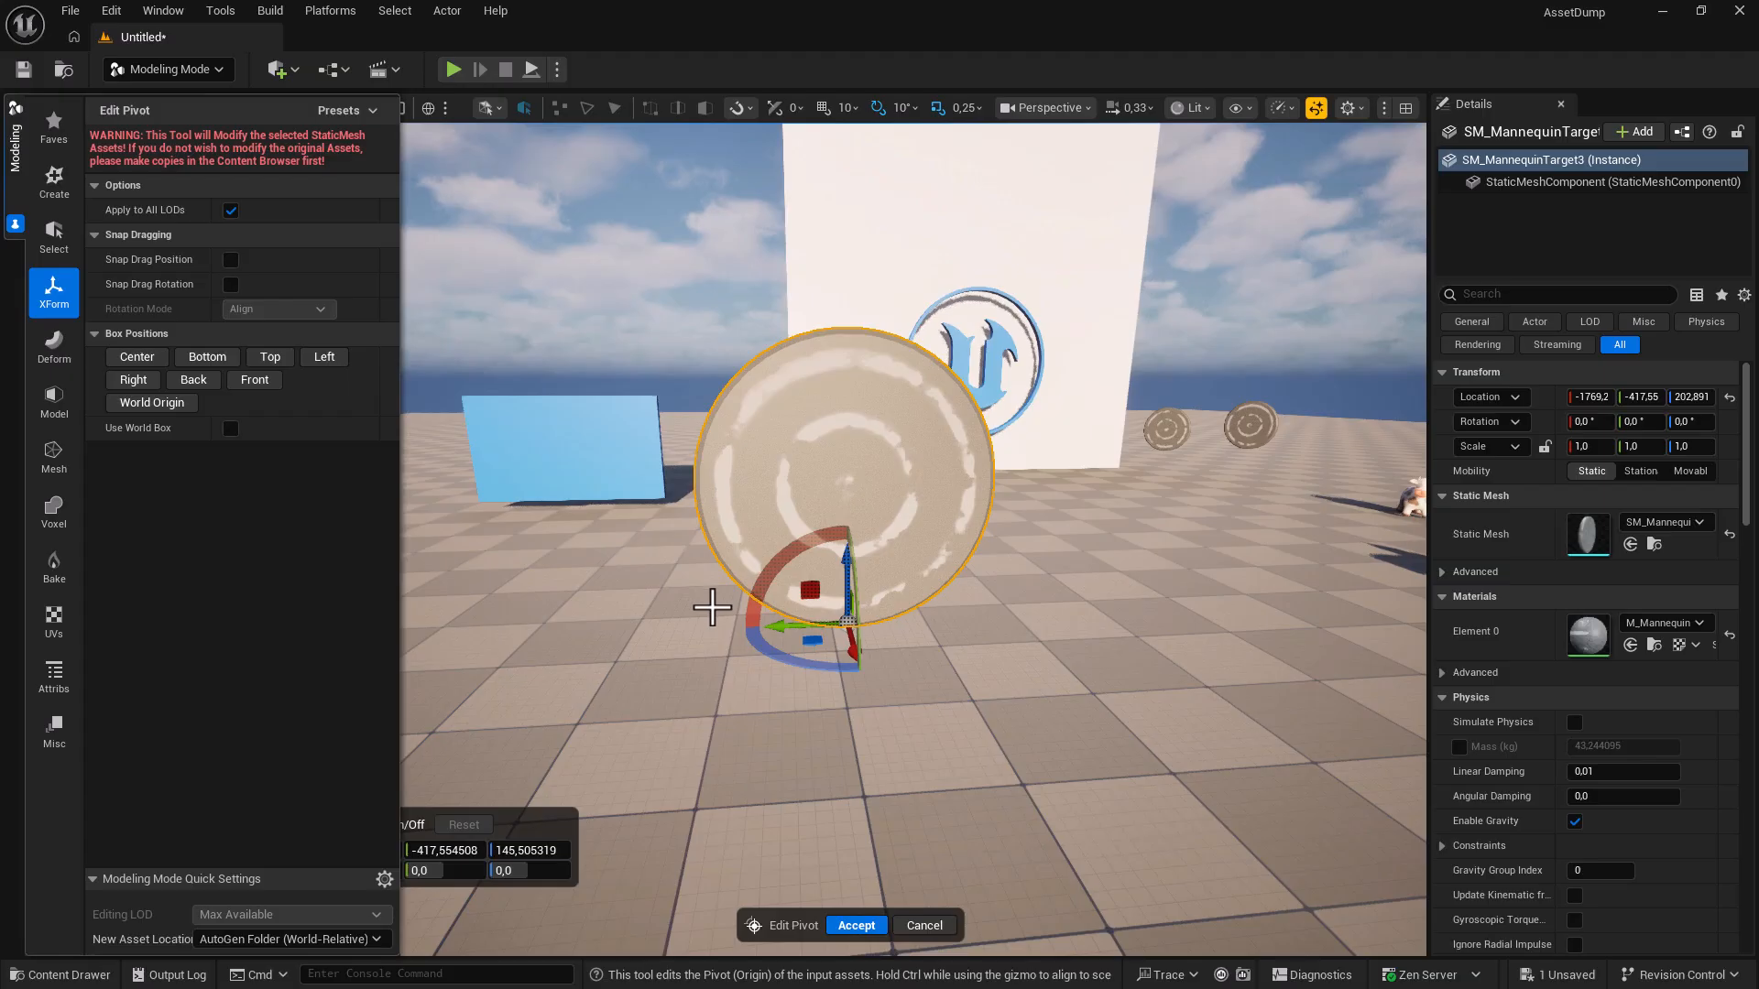
left_click(854, 925)
right_click_drag(818, 759, 1168, 765)
key("d")
key("a")
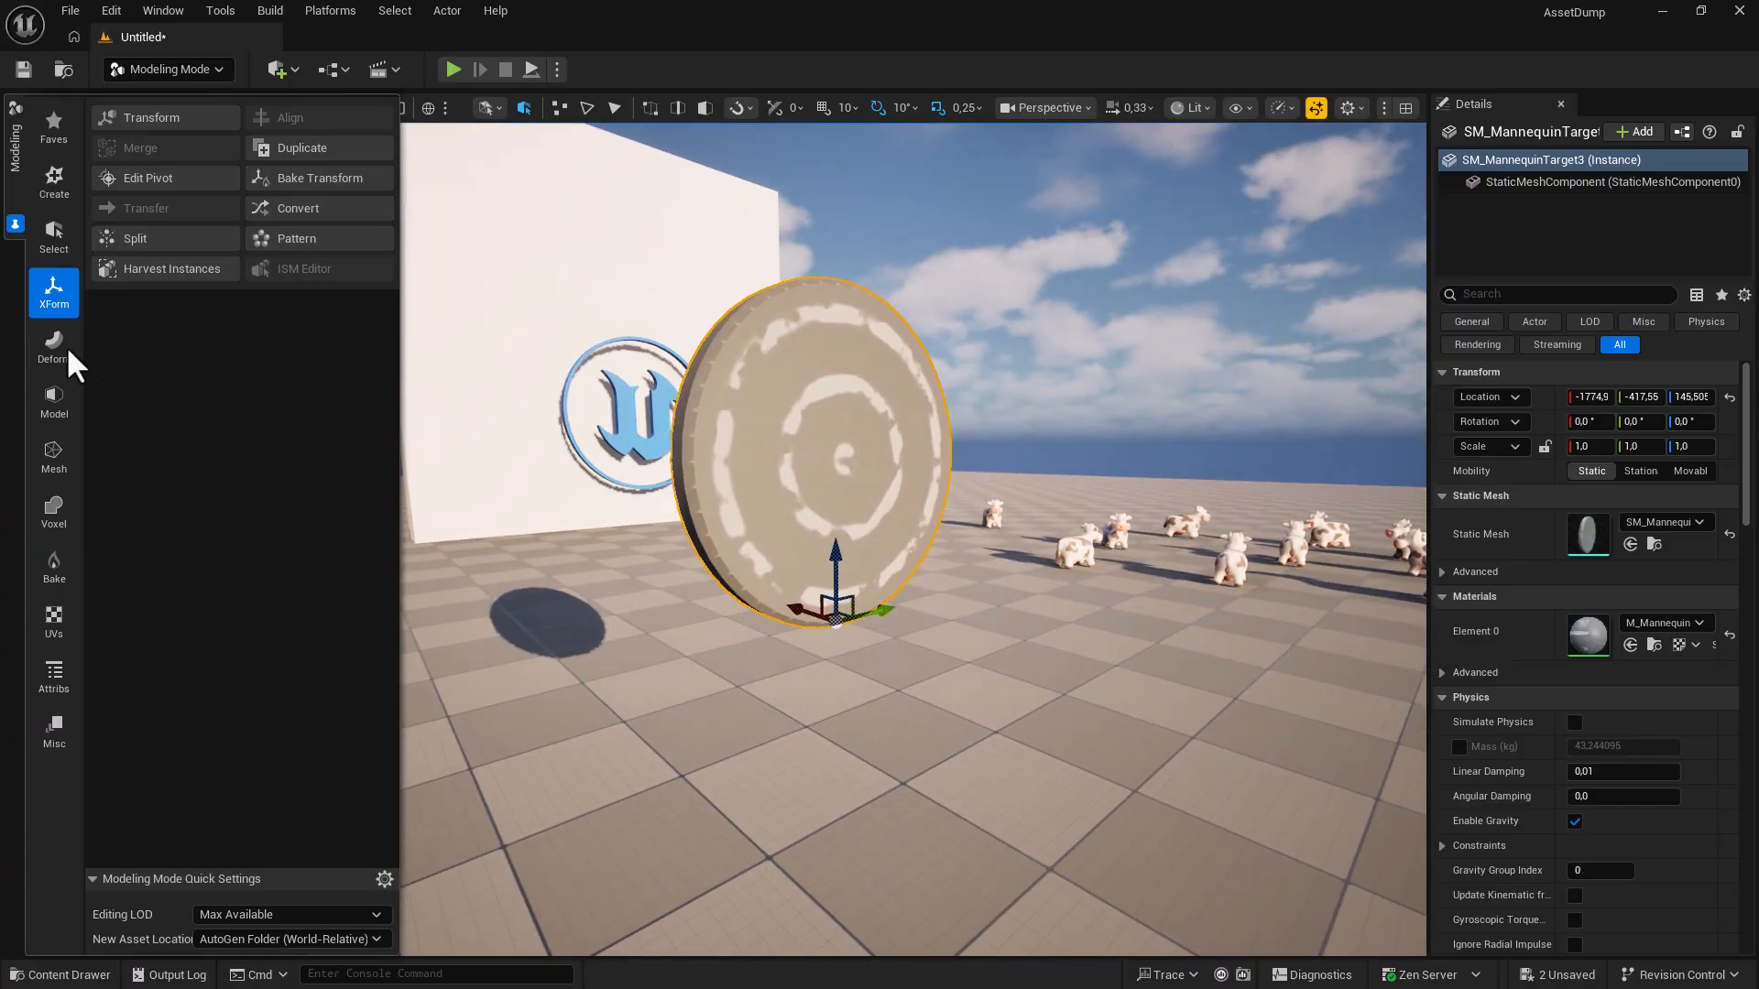
Return to Selection Mode and place a fourth mannequin target disc raised above the floor.
left_click(150, 69)
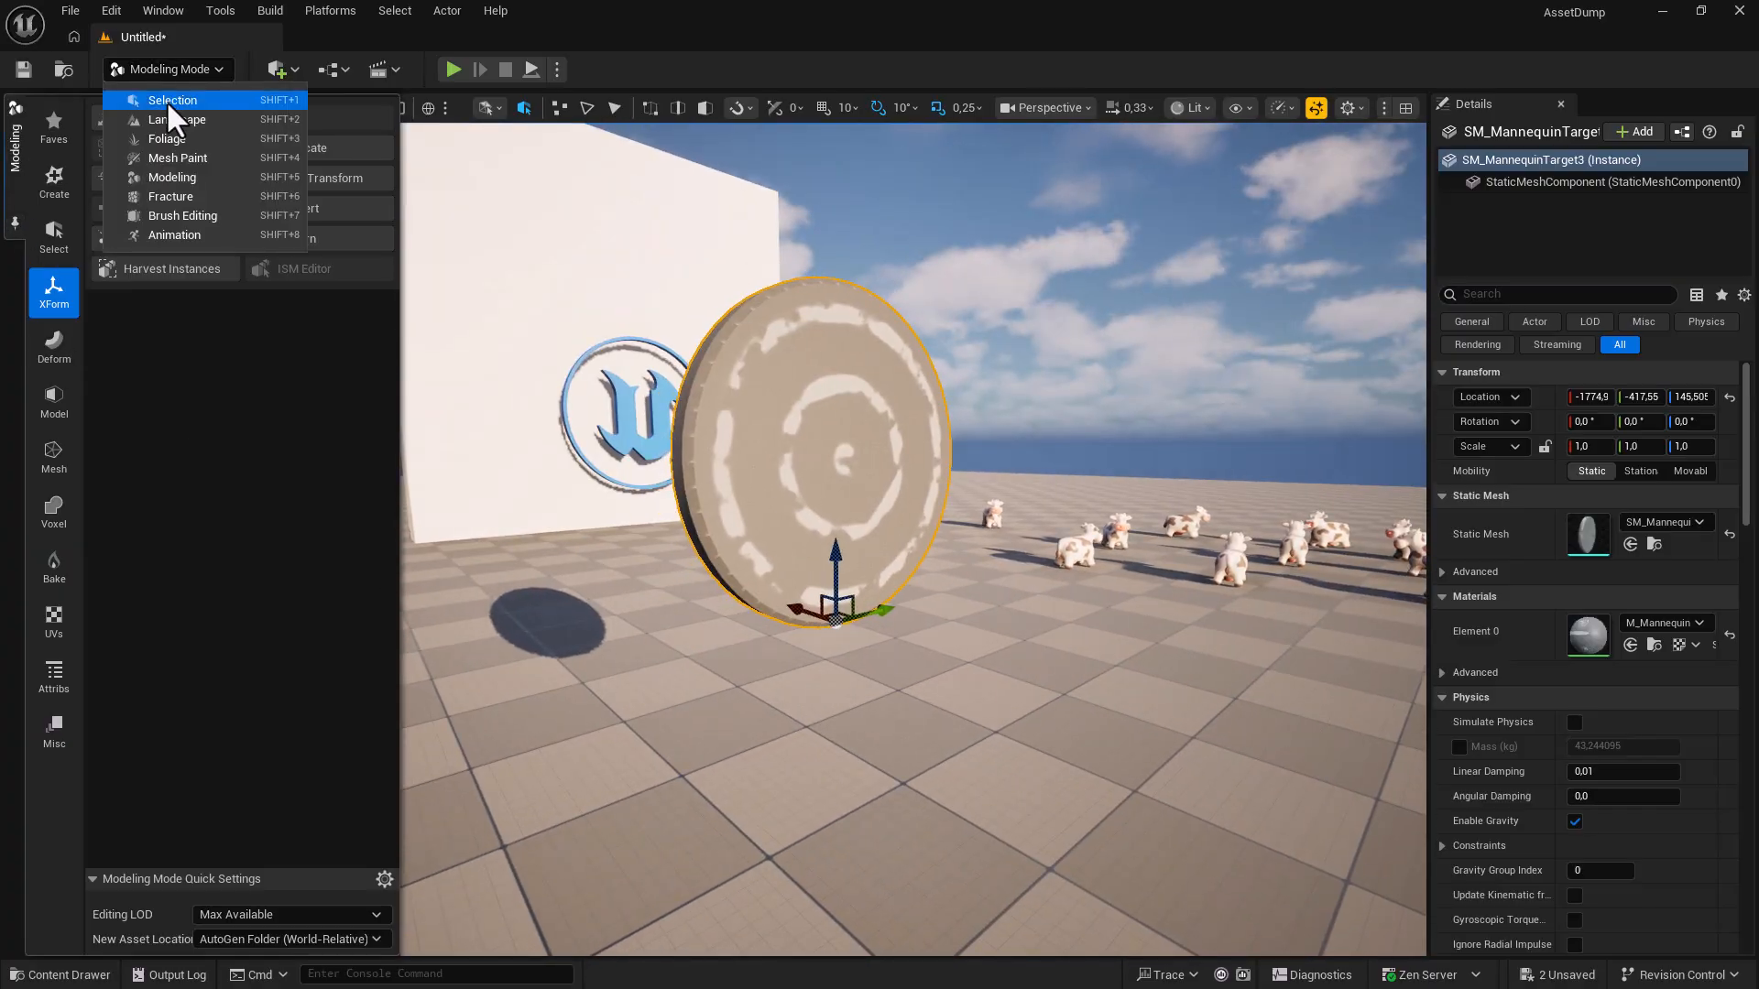
left_click(167, 101)
key("ctrl+space")
left_click_drag(1379, 696, 996, 529)
key("d")
right_click_drag(1102, 718, 893, 724)
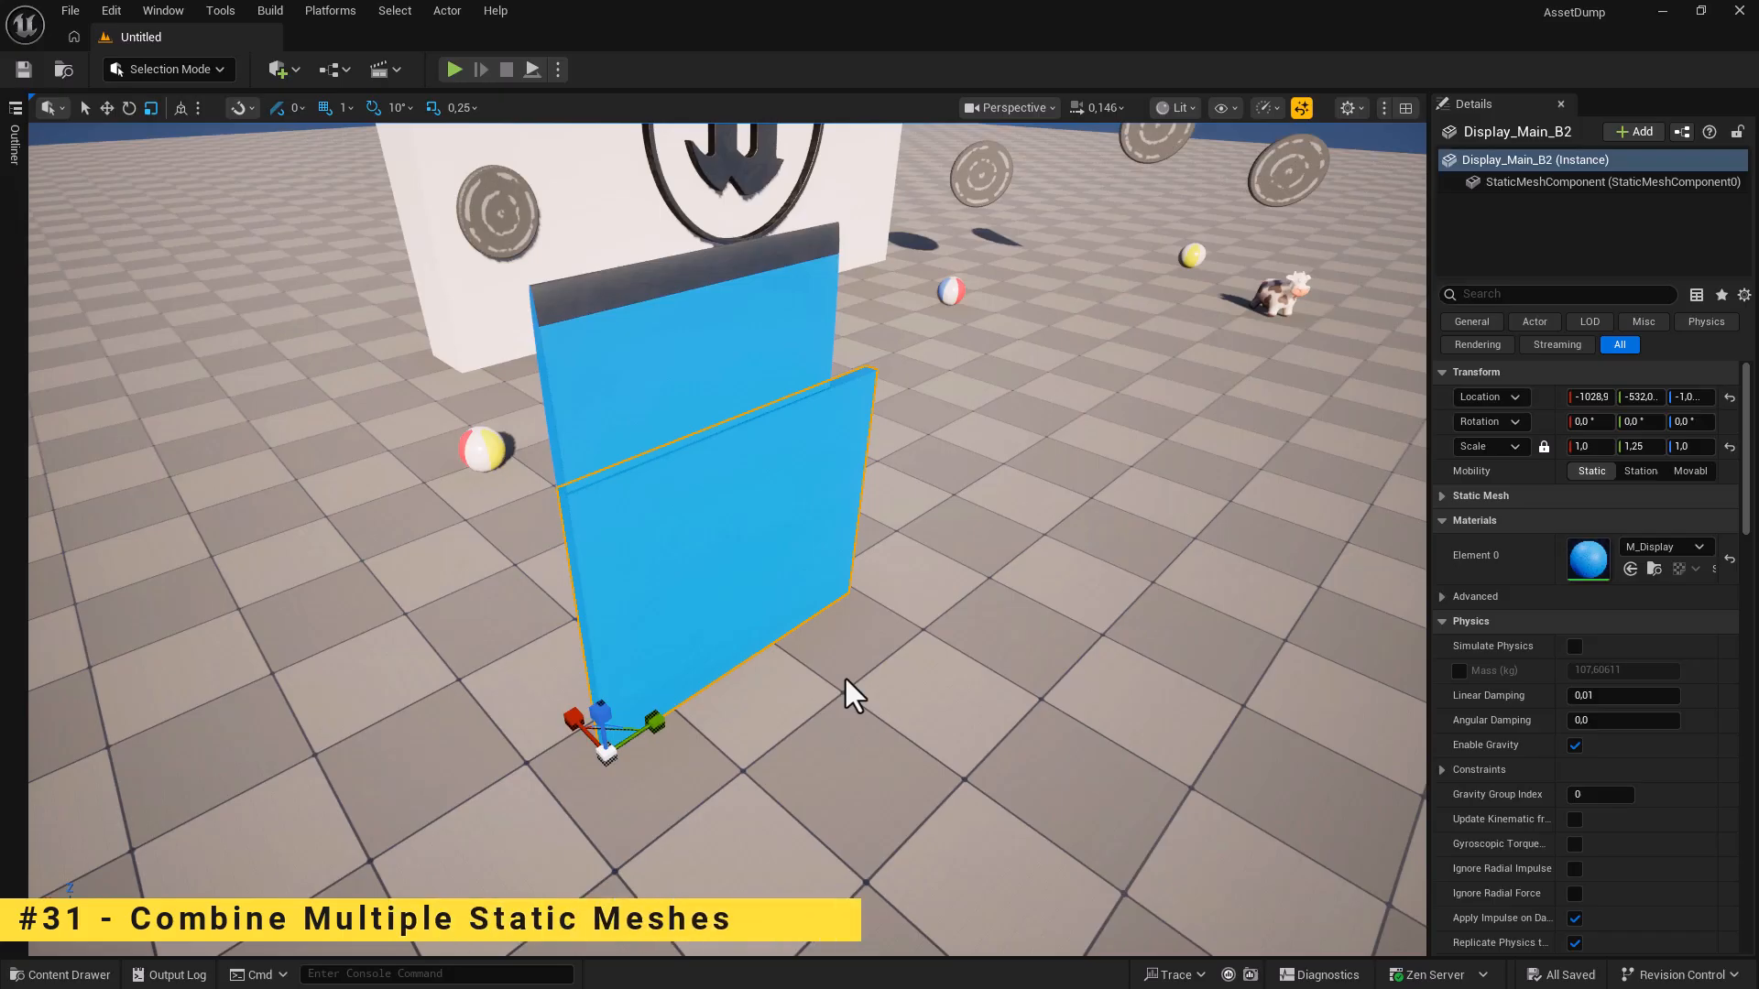
Widen a display panel's Y scale, then return it to 1.0.
right_click_drag(843, 679, 798, 646)
left_click_drag(681, 778, 644, 788)
right_click_drag(730, 787, 779, 788)
Select Display_Side_B together with the lower display panel and open the Actor menu.
left_click(641, 499)
key("w")
left_click_drag(668, 432, 670, 341)
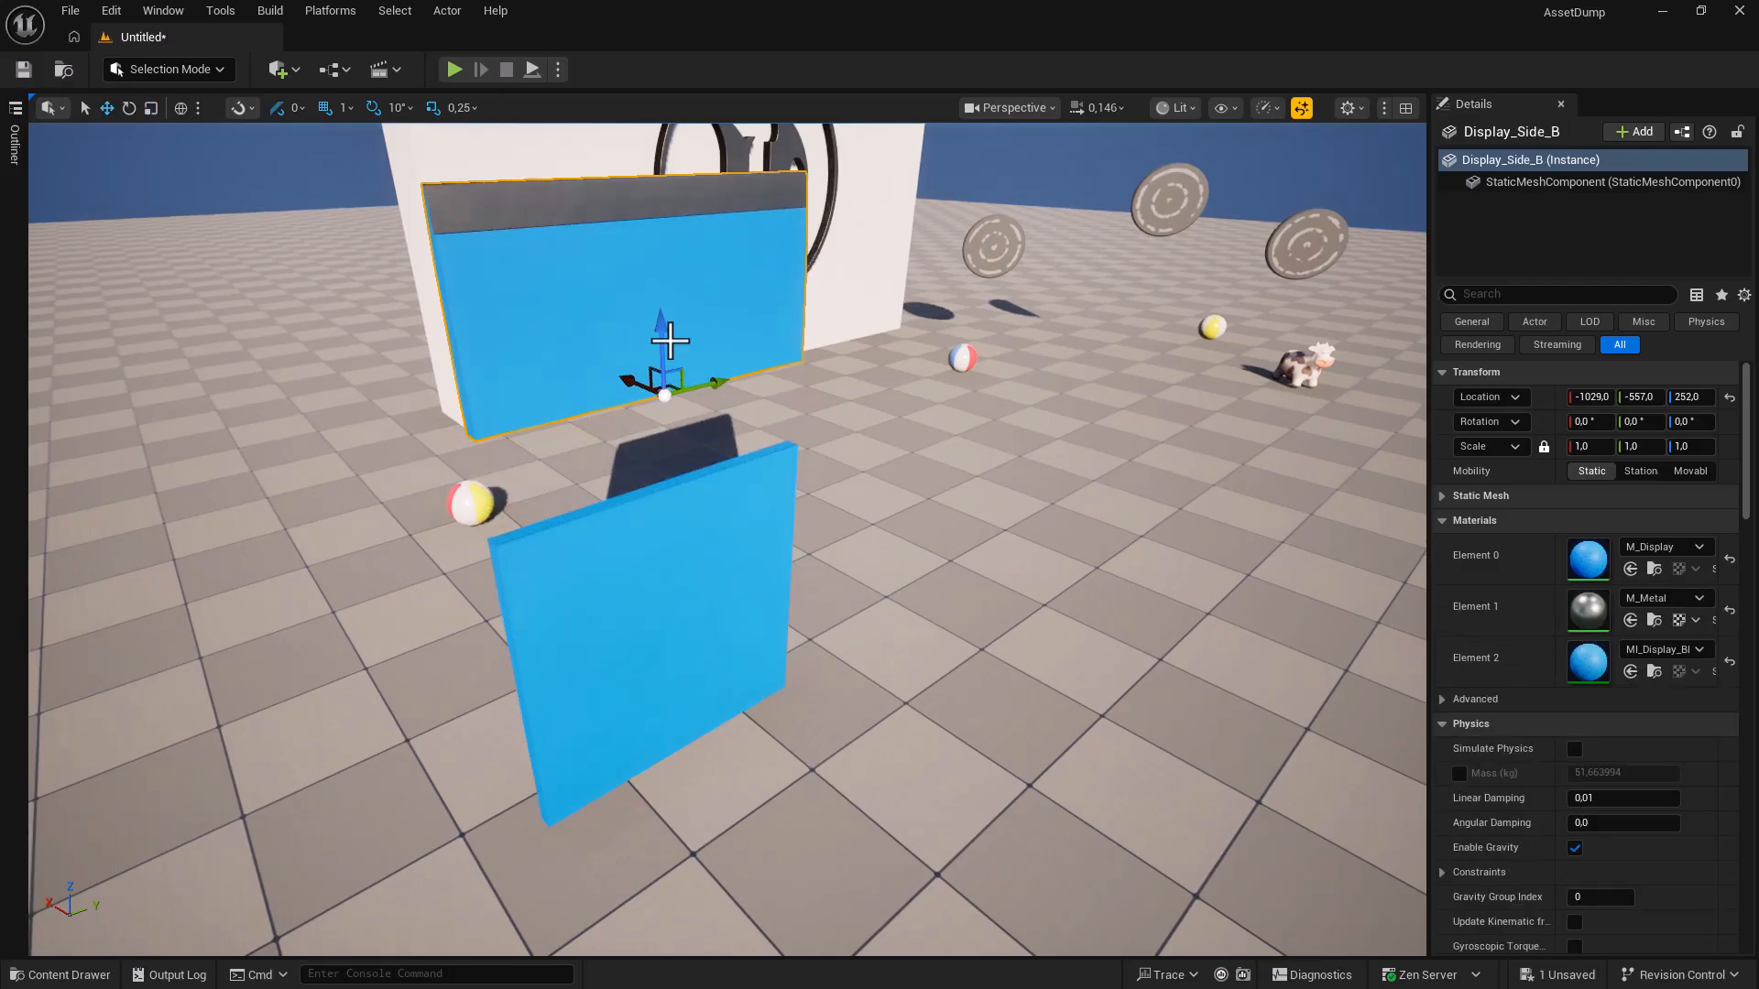
key("ctrl+z")
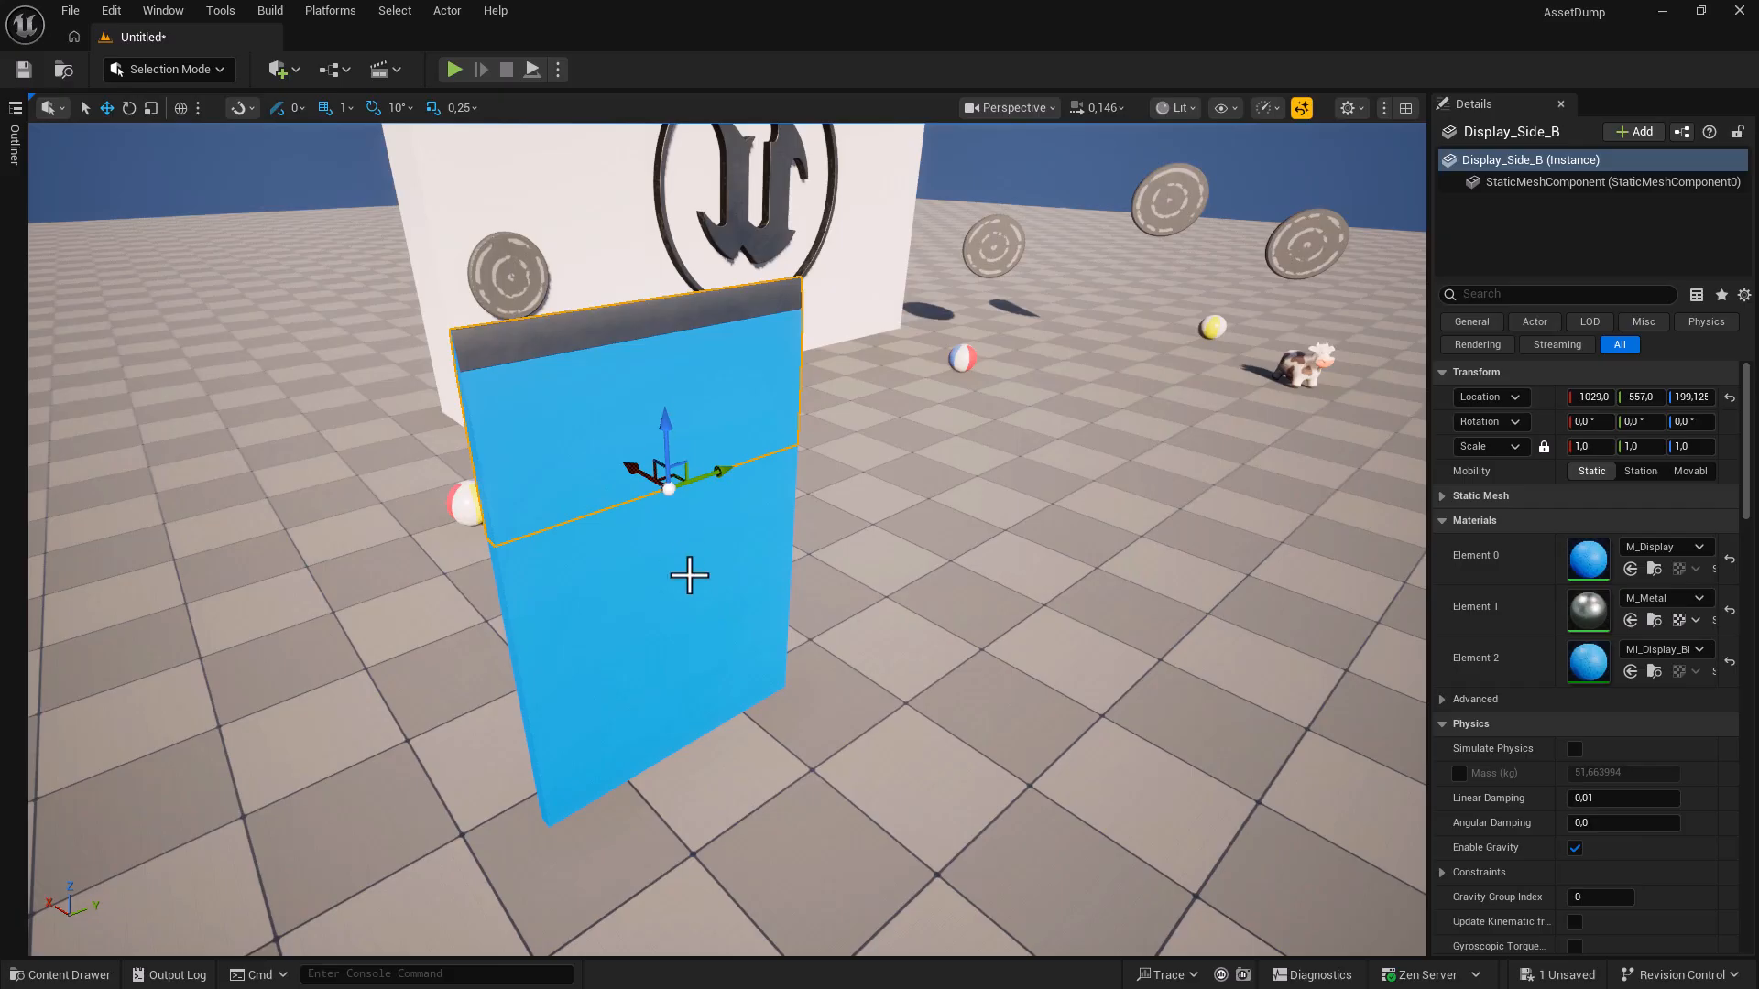
left_click(690, 587, "ctrl")
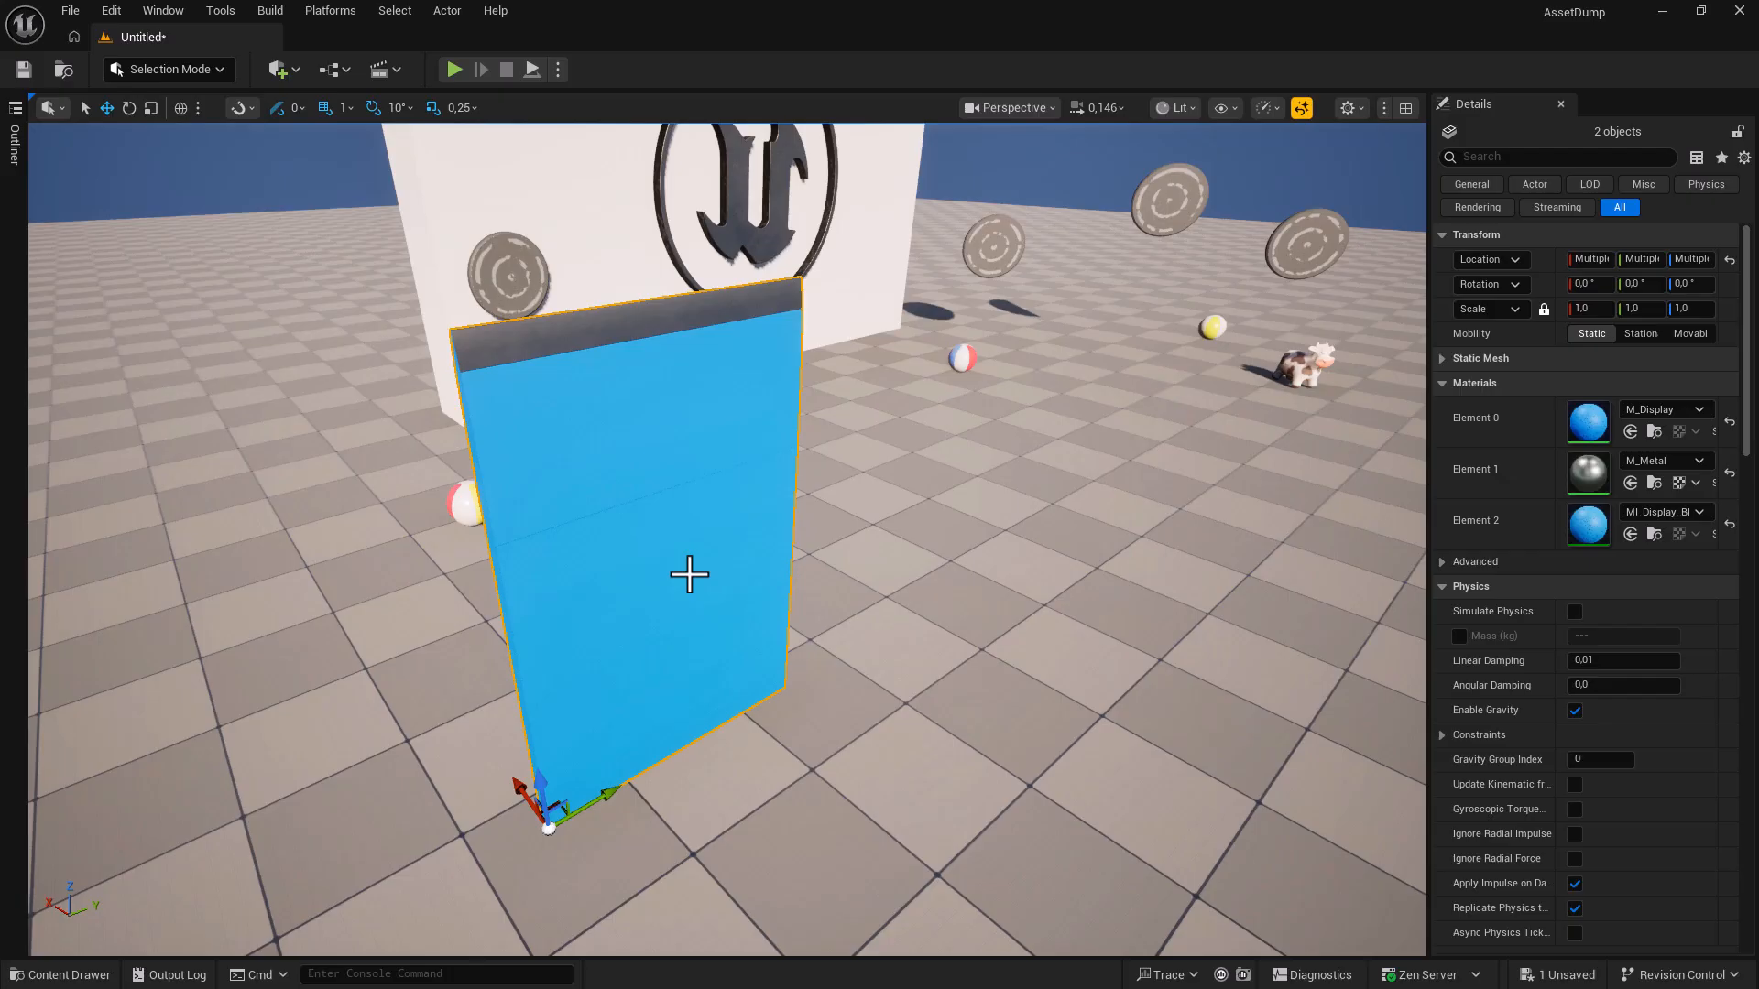
left_click(447, 11)
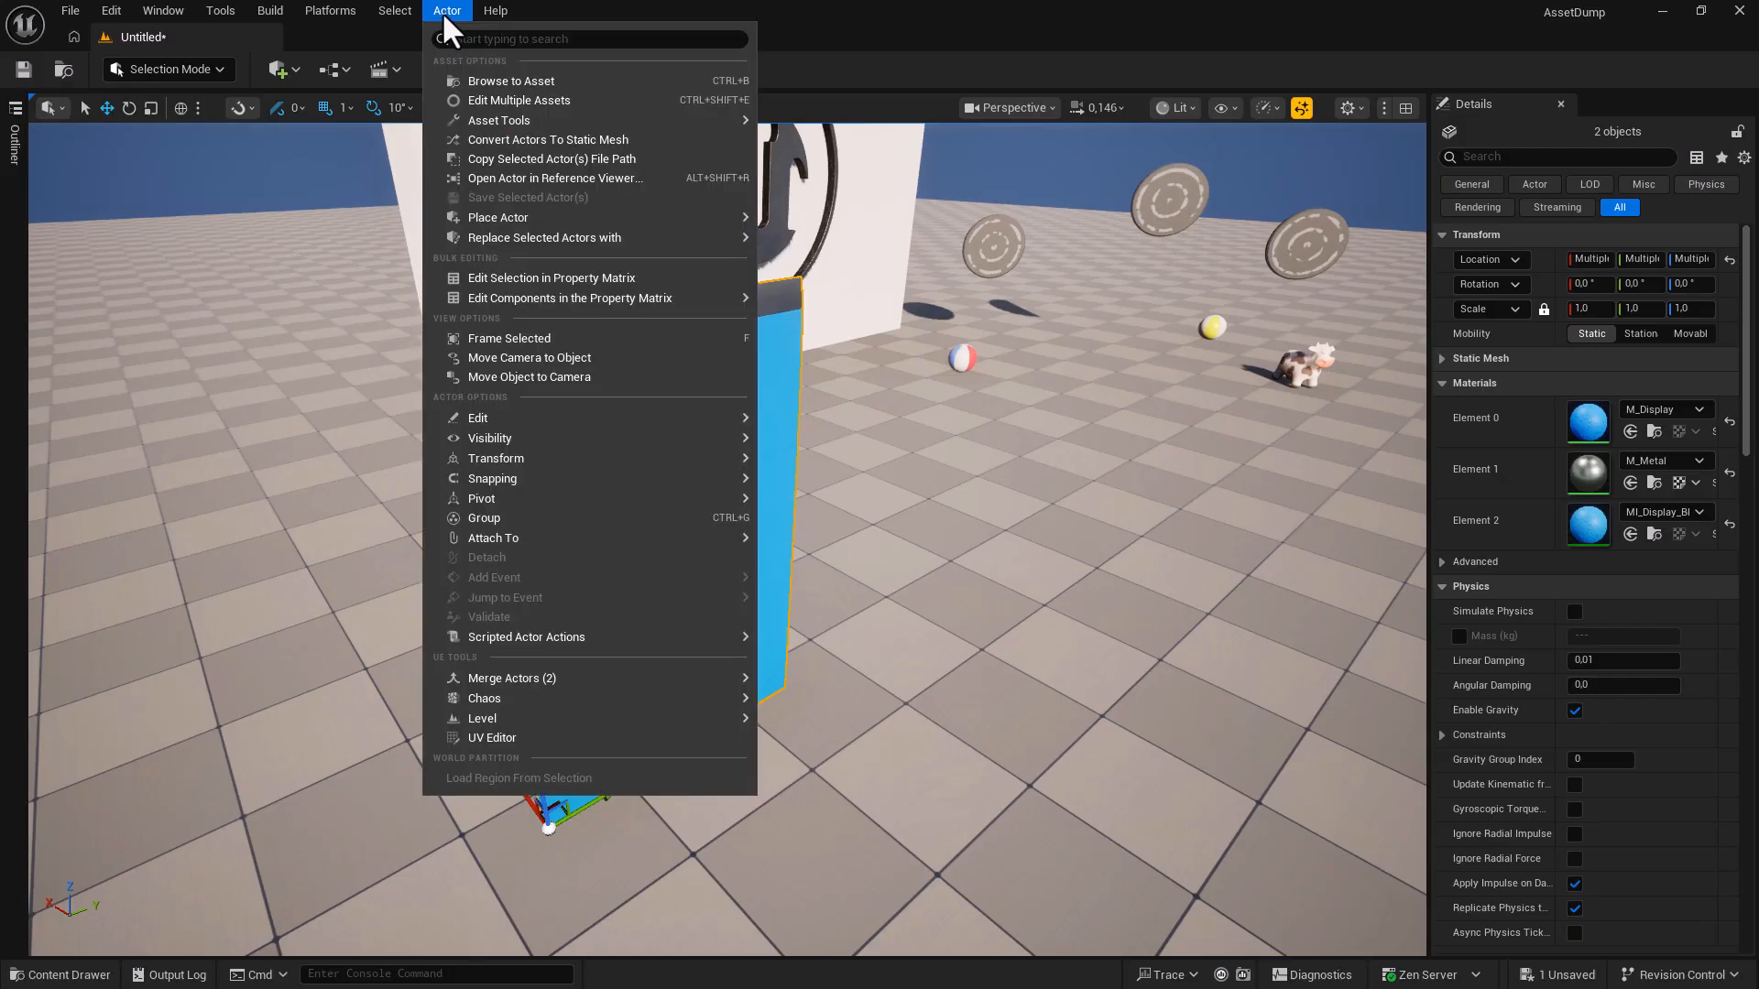
Save the two actors as static mesh NewMesh in the Content folder and place a copy.
left_click(557, 145)
left_click_drag(759, 647, 715, 657)
type("NewMesh")
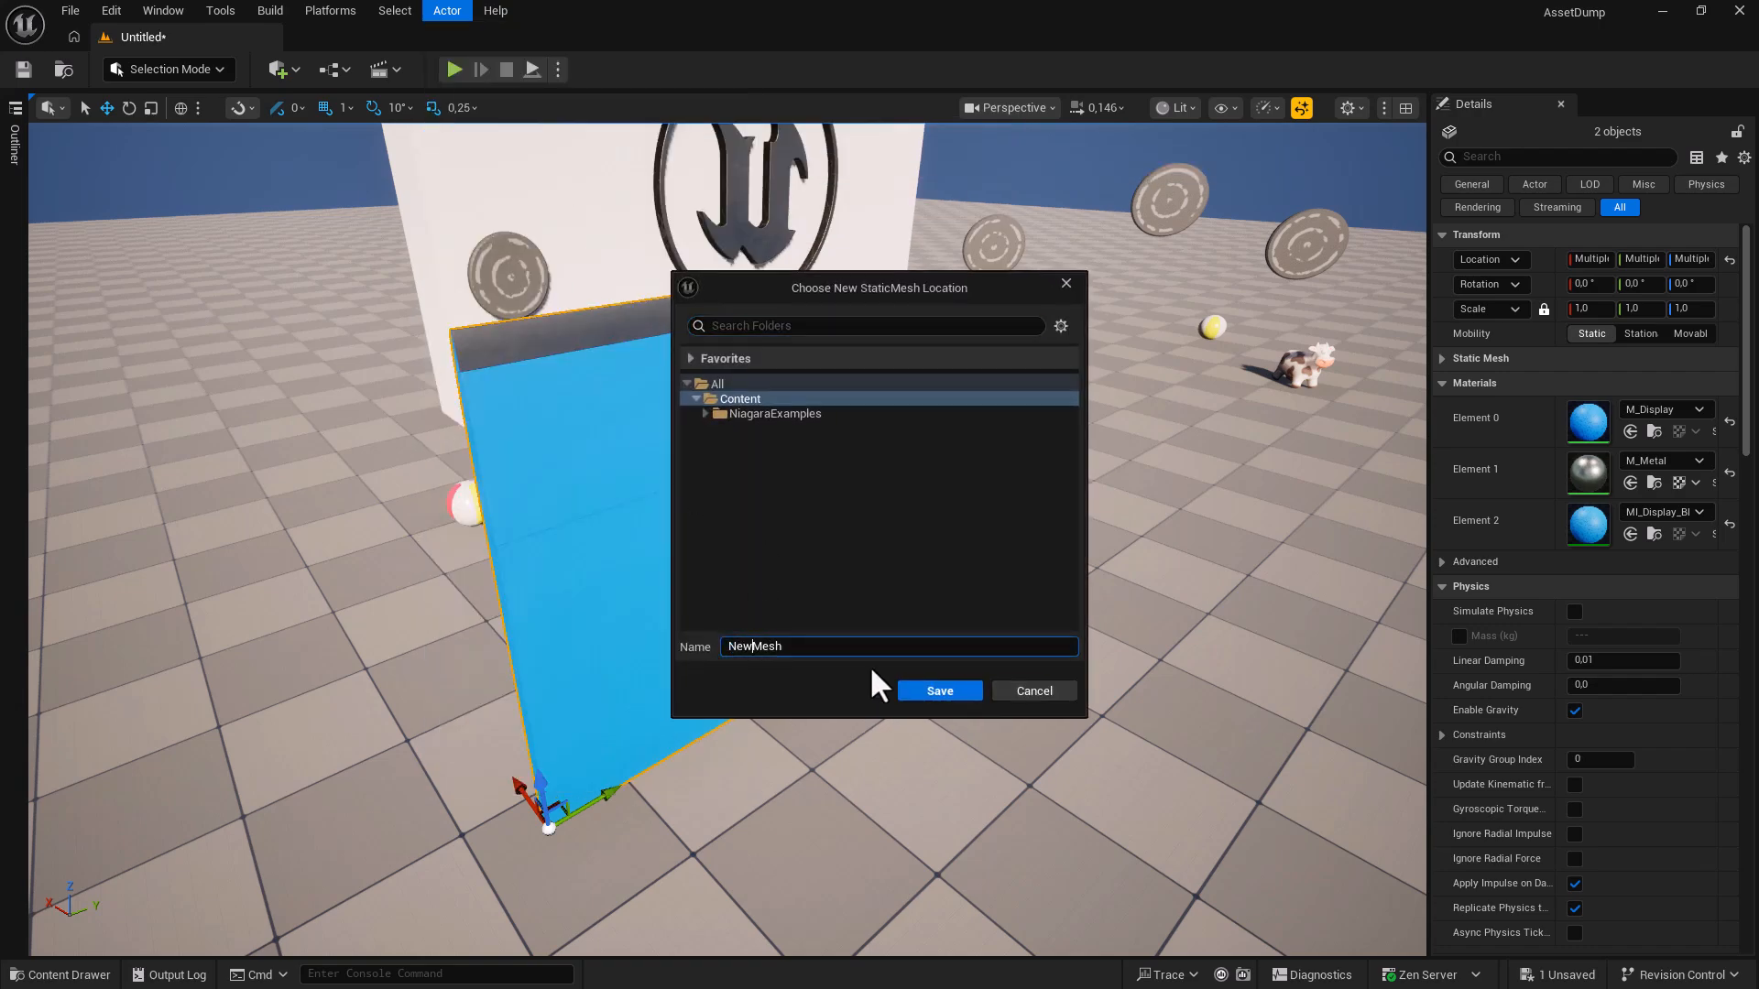
left_click(750, 400)
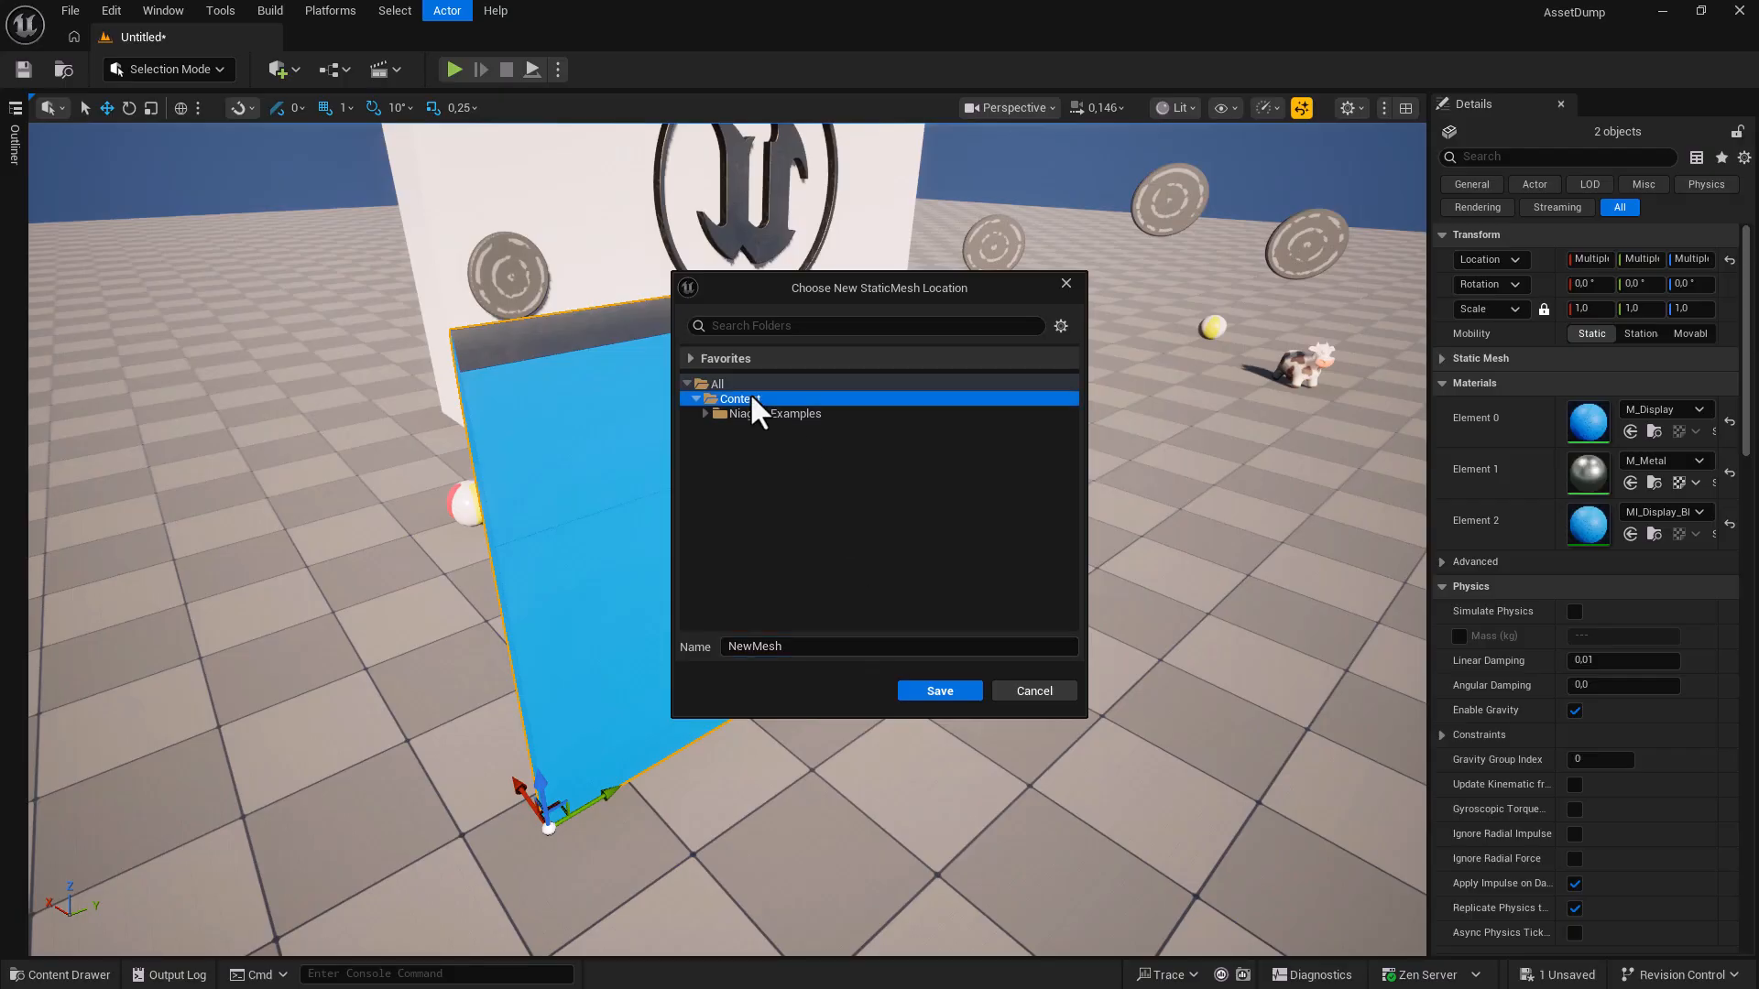
left_click(938, 688)
left_click_drag(505, 706, 998, 641)
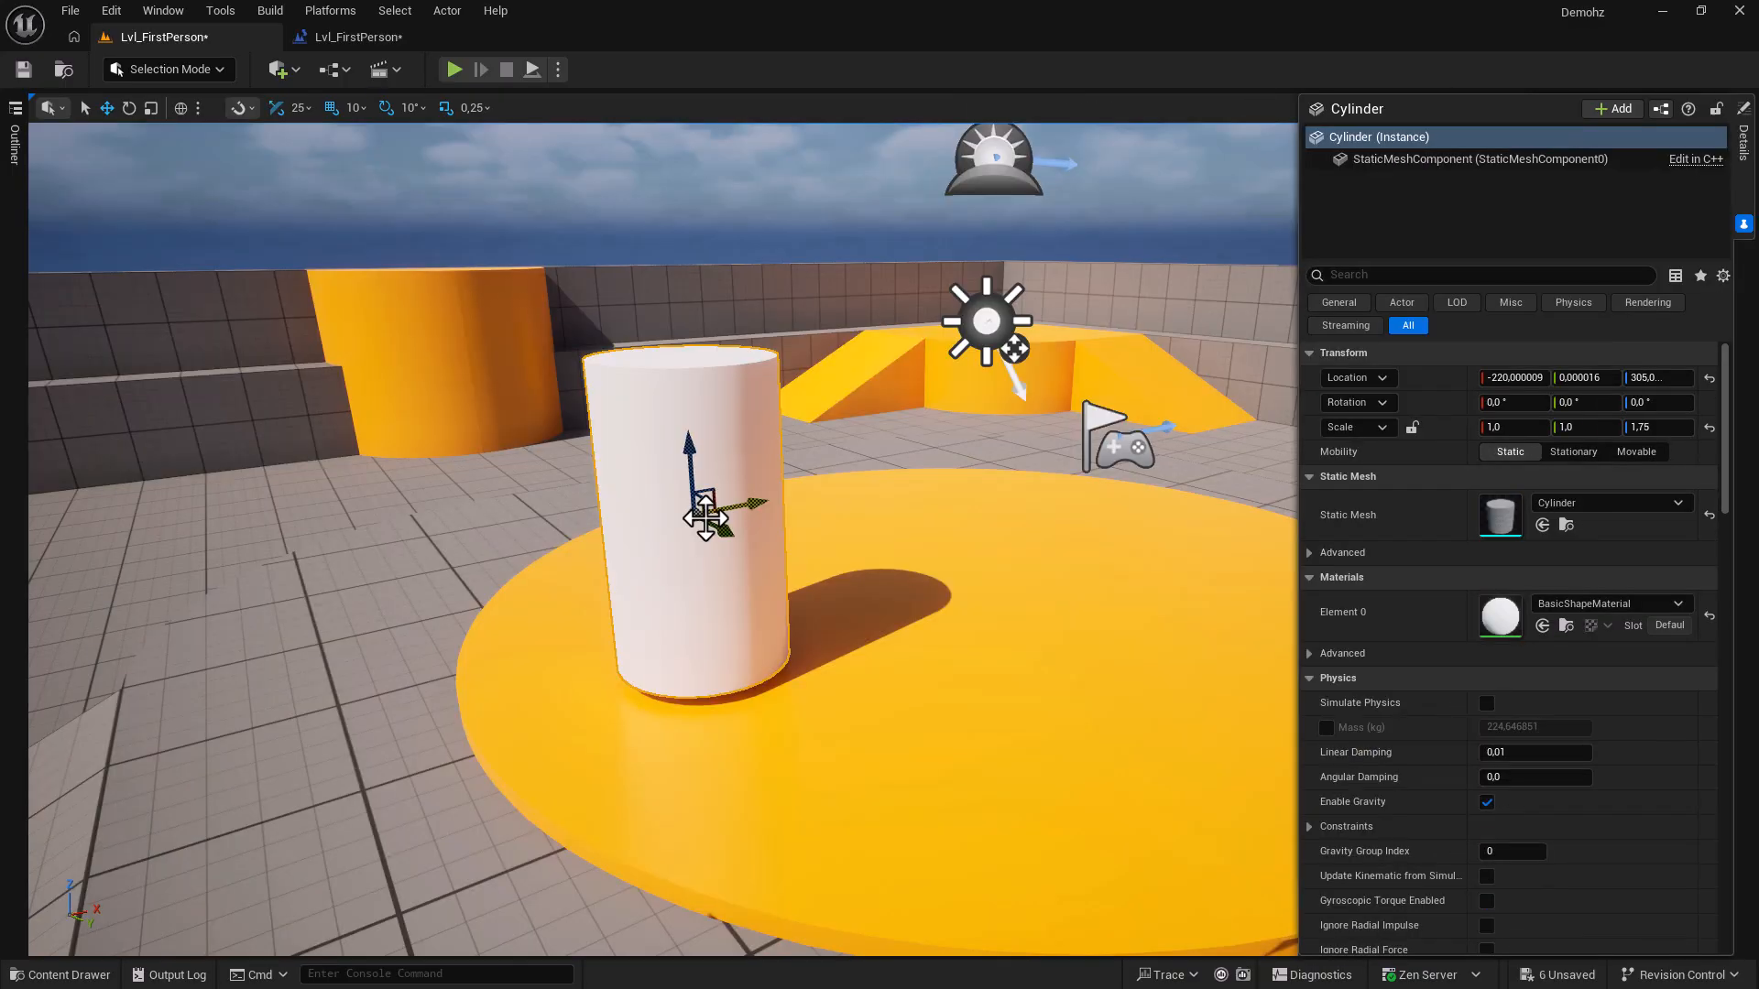
Add a sphere at the cylinder's location, raise it on top, and scale it to 3.
left_click(280, 69)
mouse_move(384, 281)
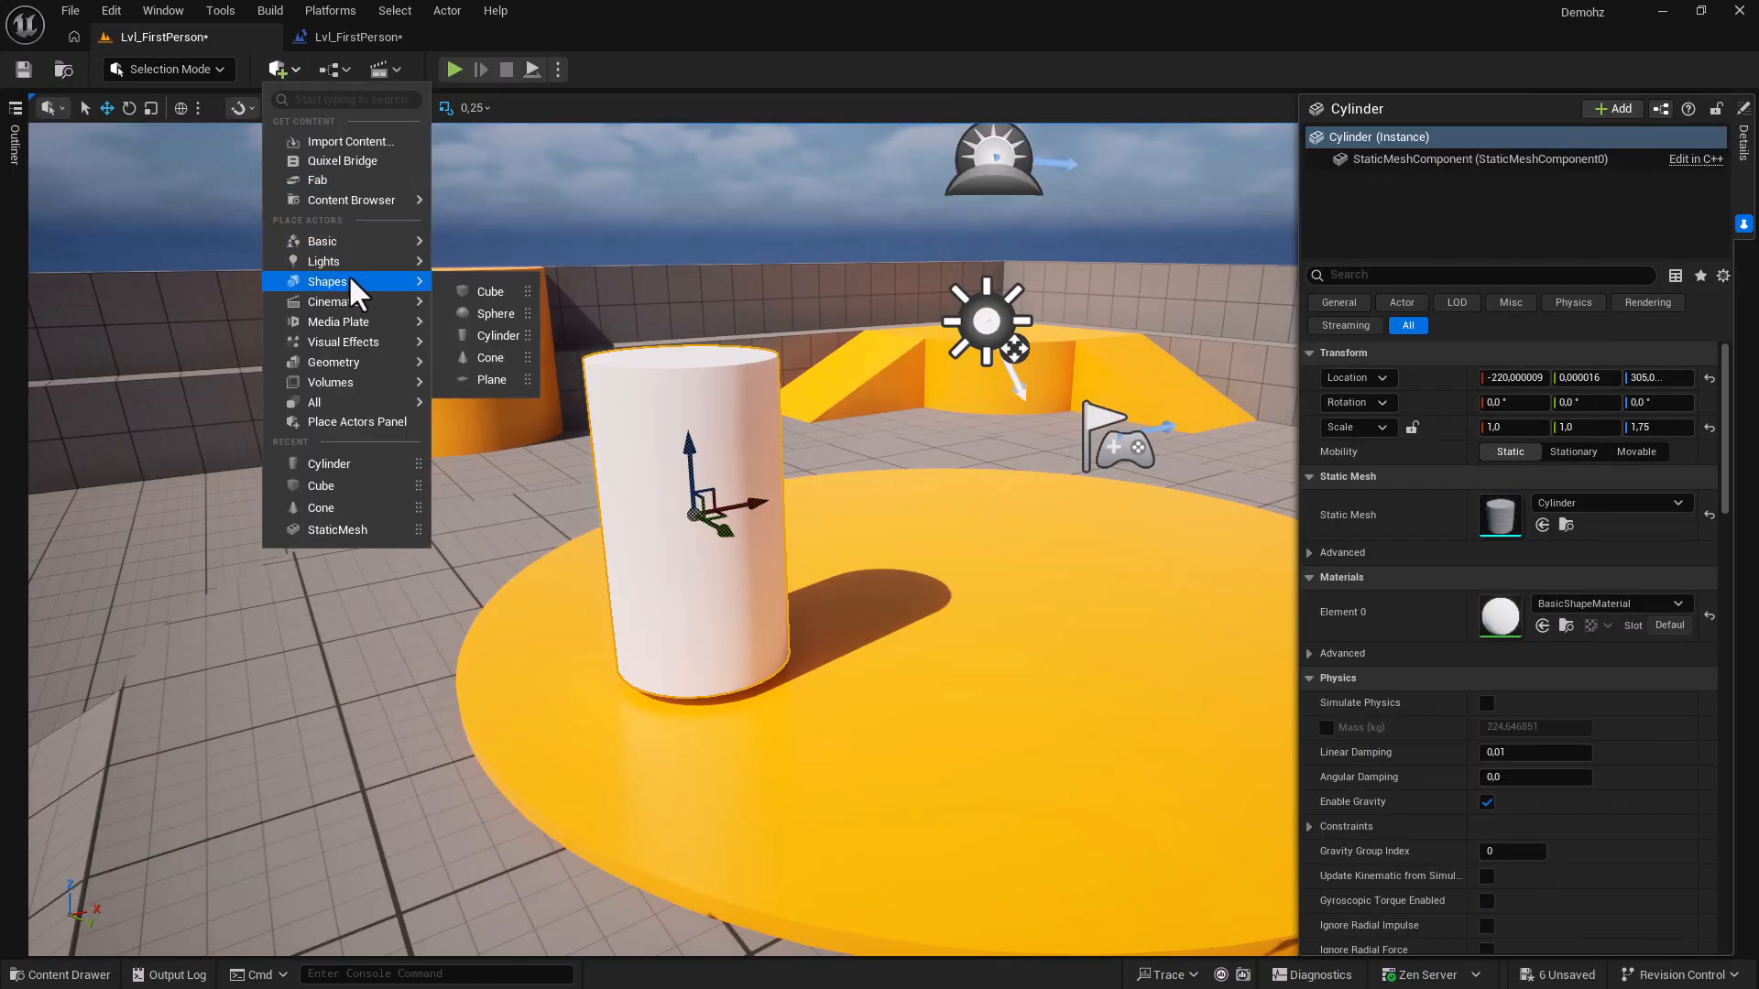
left_click_drag(471, 304, 710, 738)
left_click(691, 545)
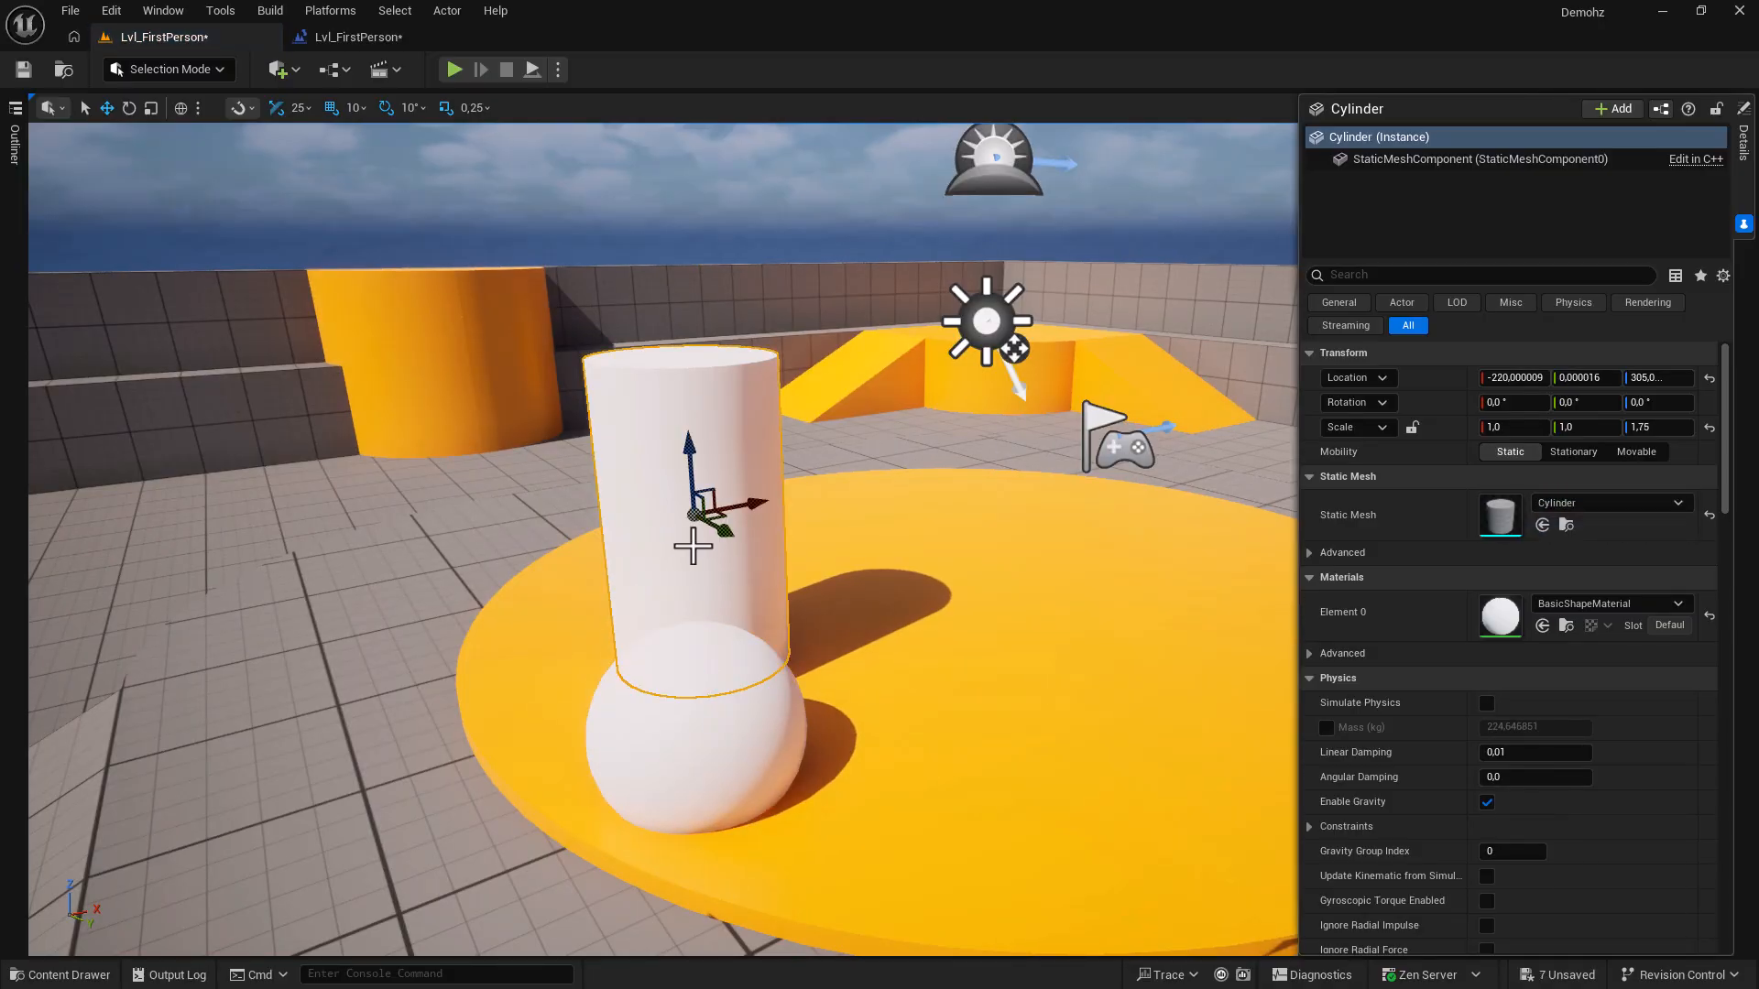
left_click(746, 728)
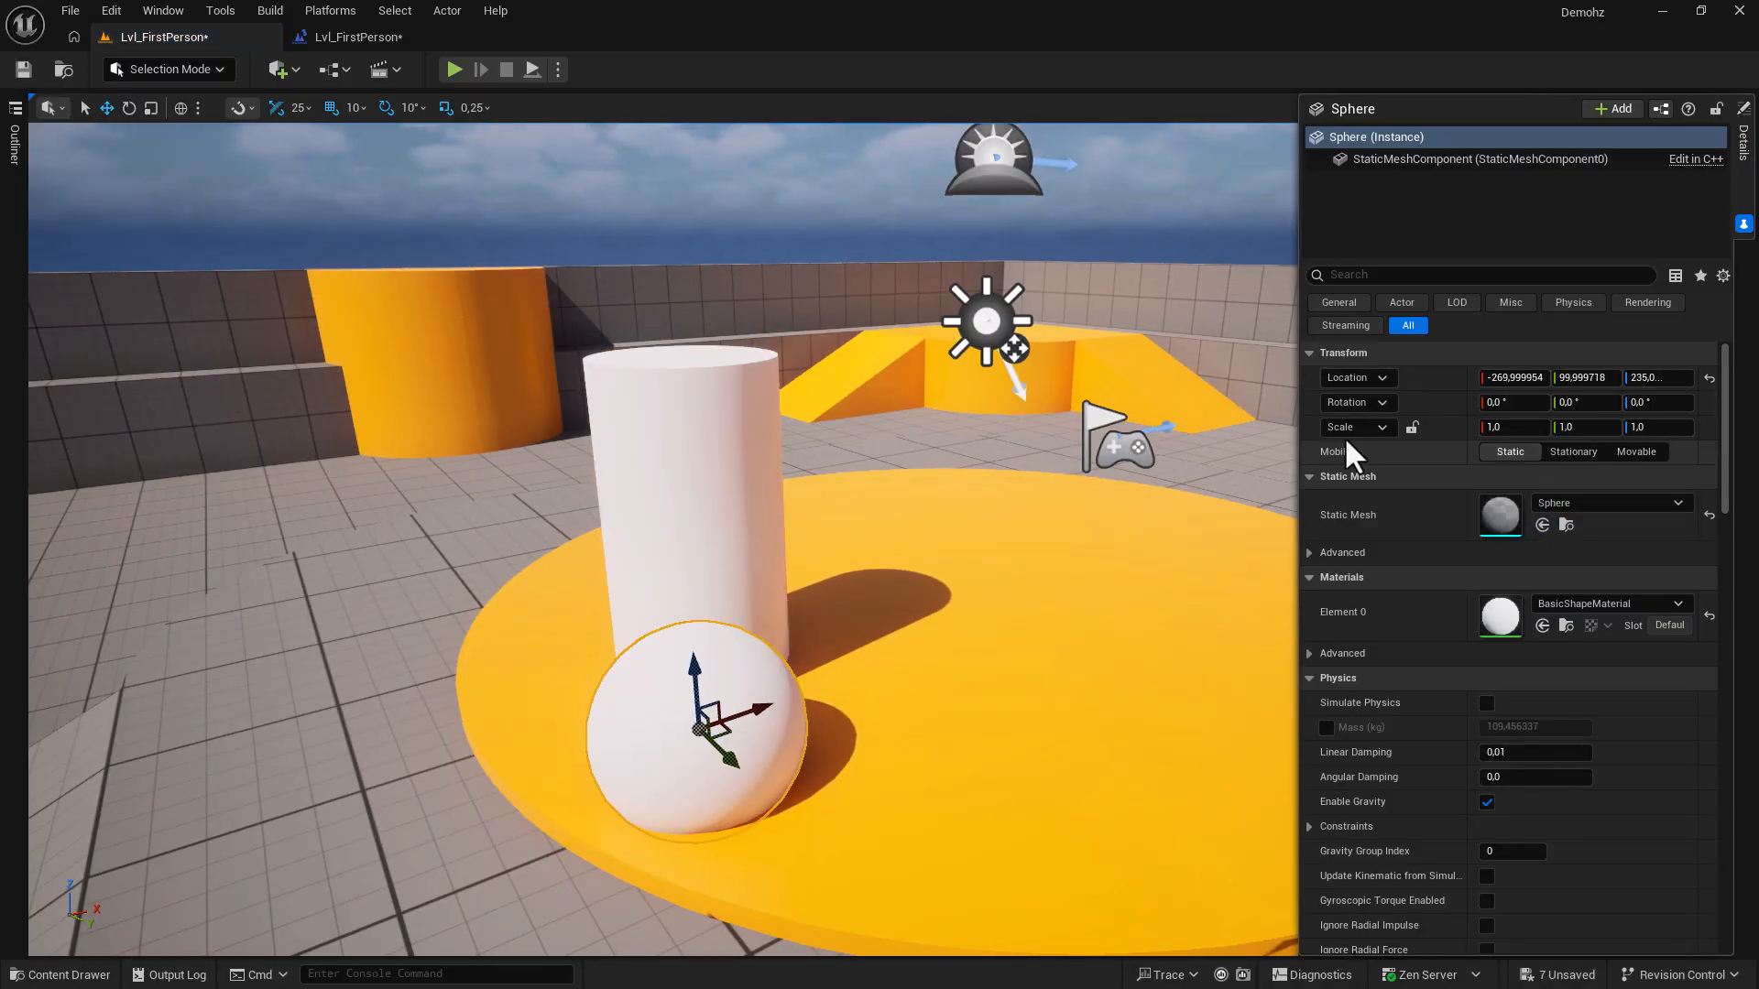
left_click(1433, 379, "shift")
left_click_drag(691, 450, 667, 142)
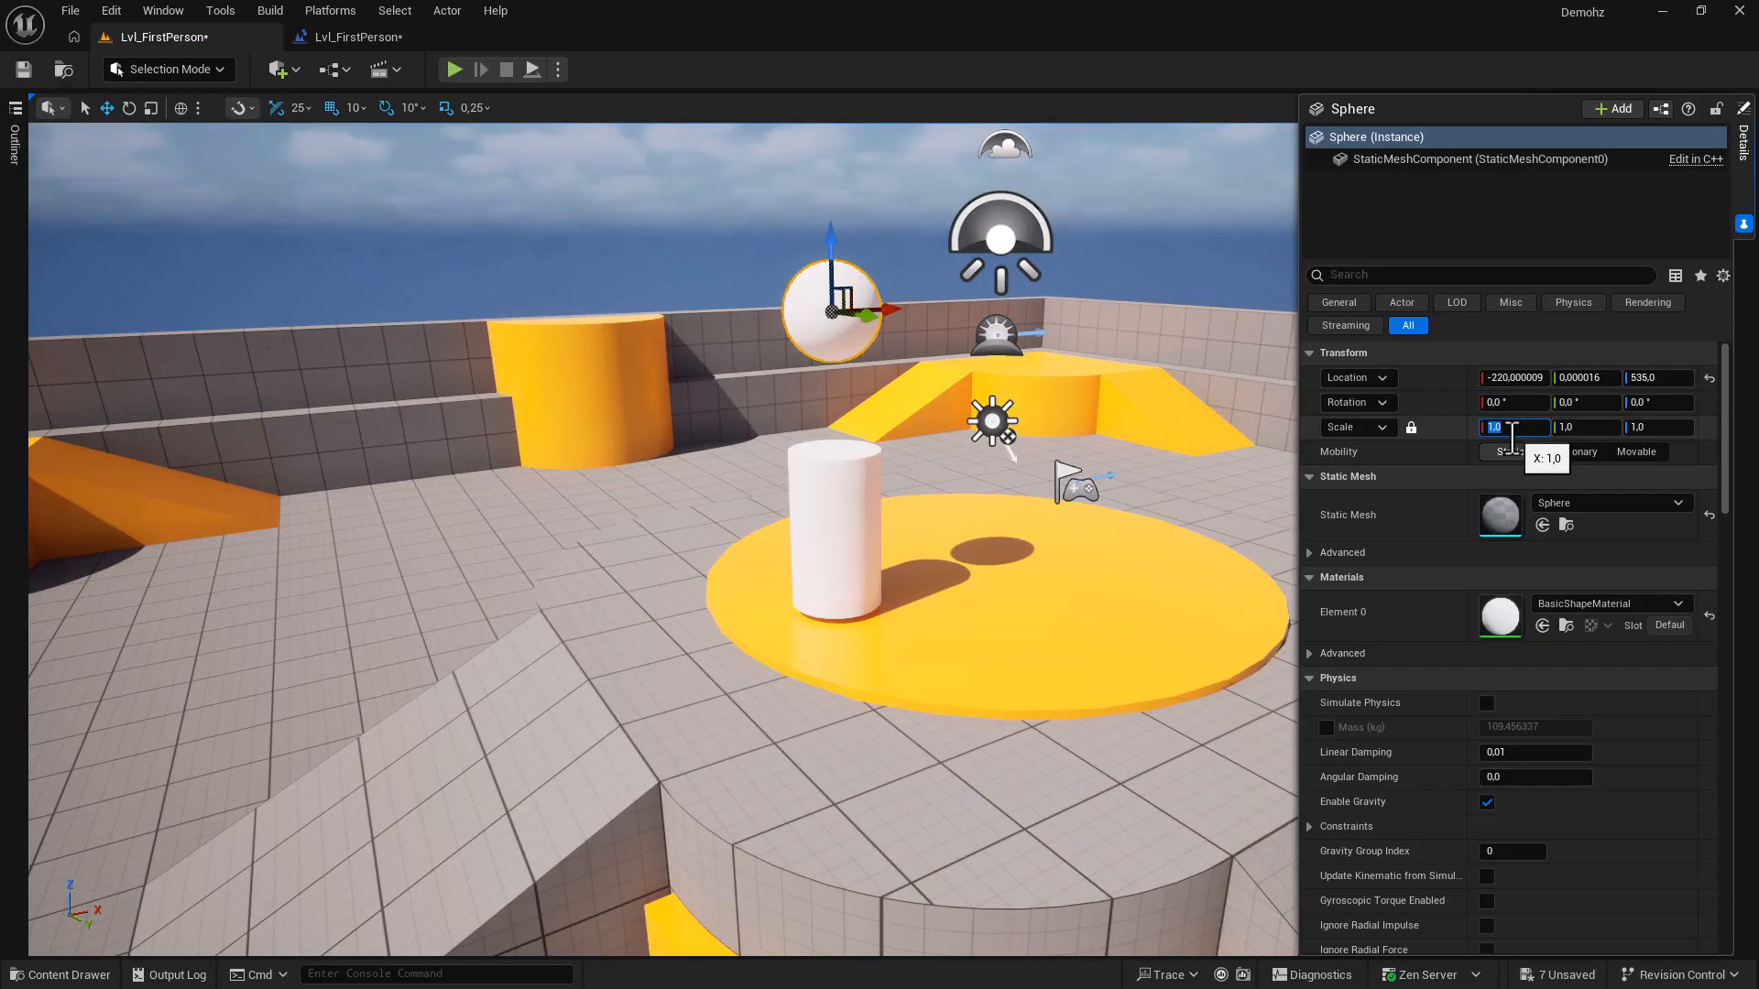
left_click(1495, 427)
type("3")
key("Return")
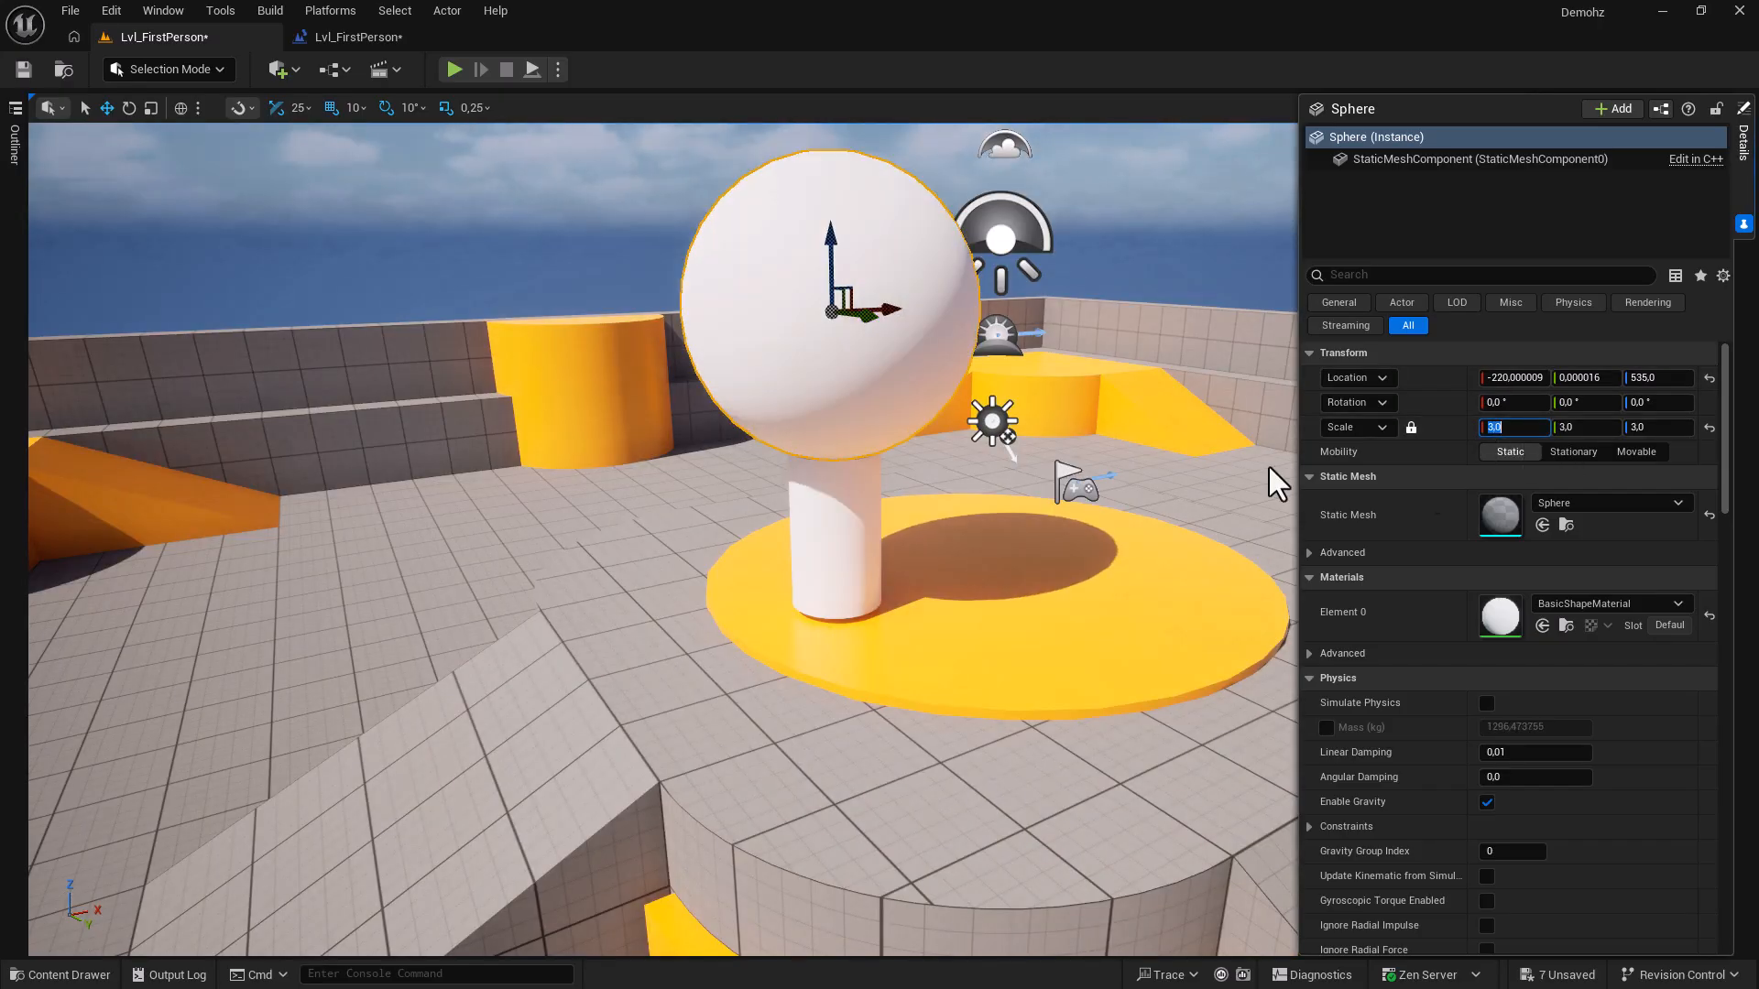
Convert the sphere and cylinder into a static mesh named Tree and place two Trees.
left_click(849, 503, "ctrl")
left_click(446, 10)
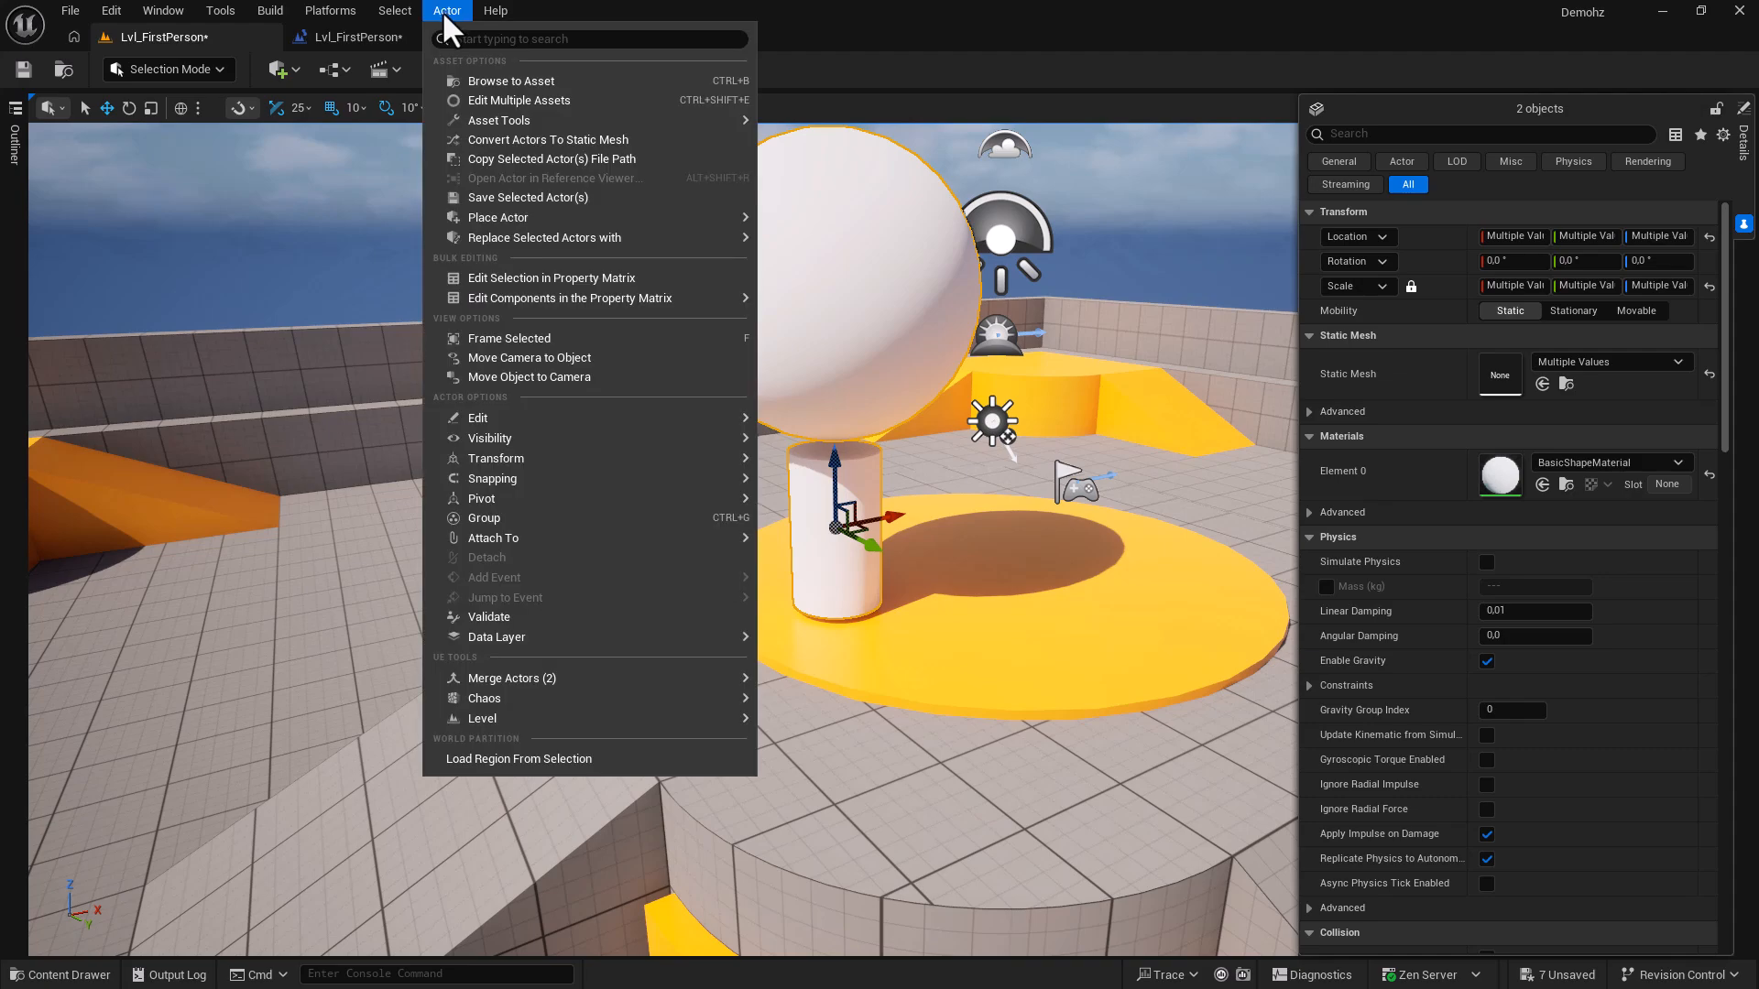
left_click(509, 141)
key("Tab")
type("Tree")
left_click(940, 690)
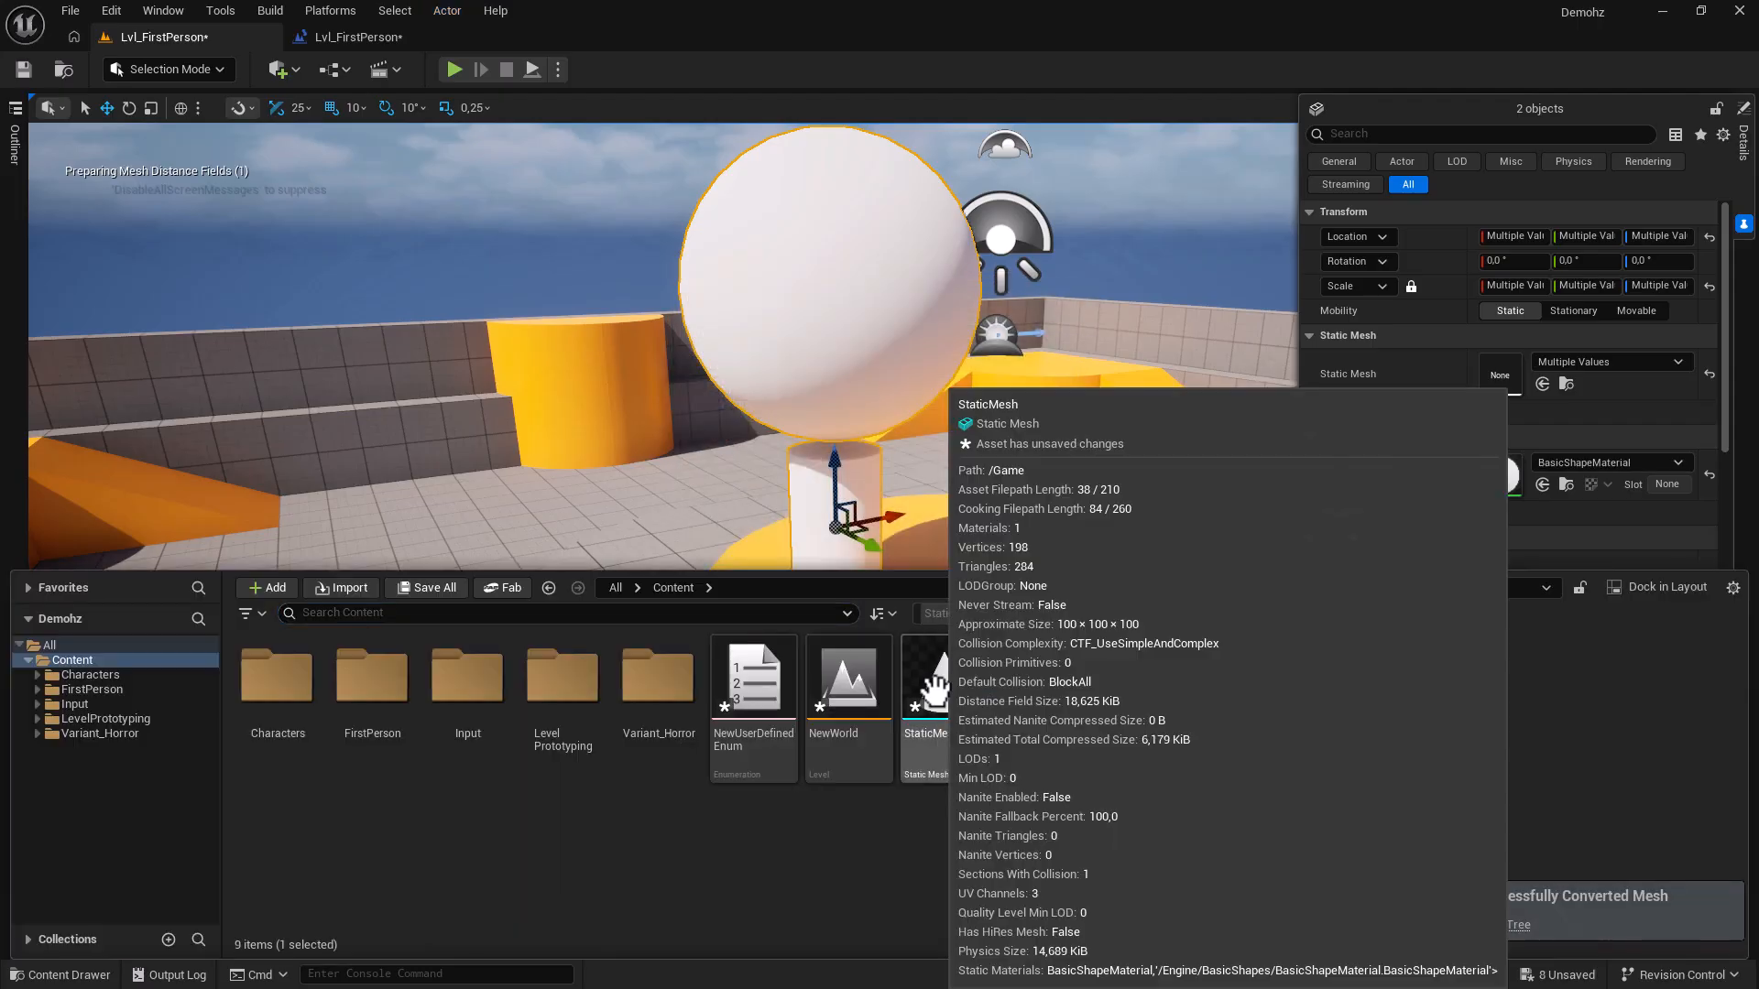
left_click_drag(1004, 506, 1162, 595)
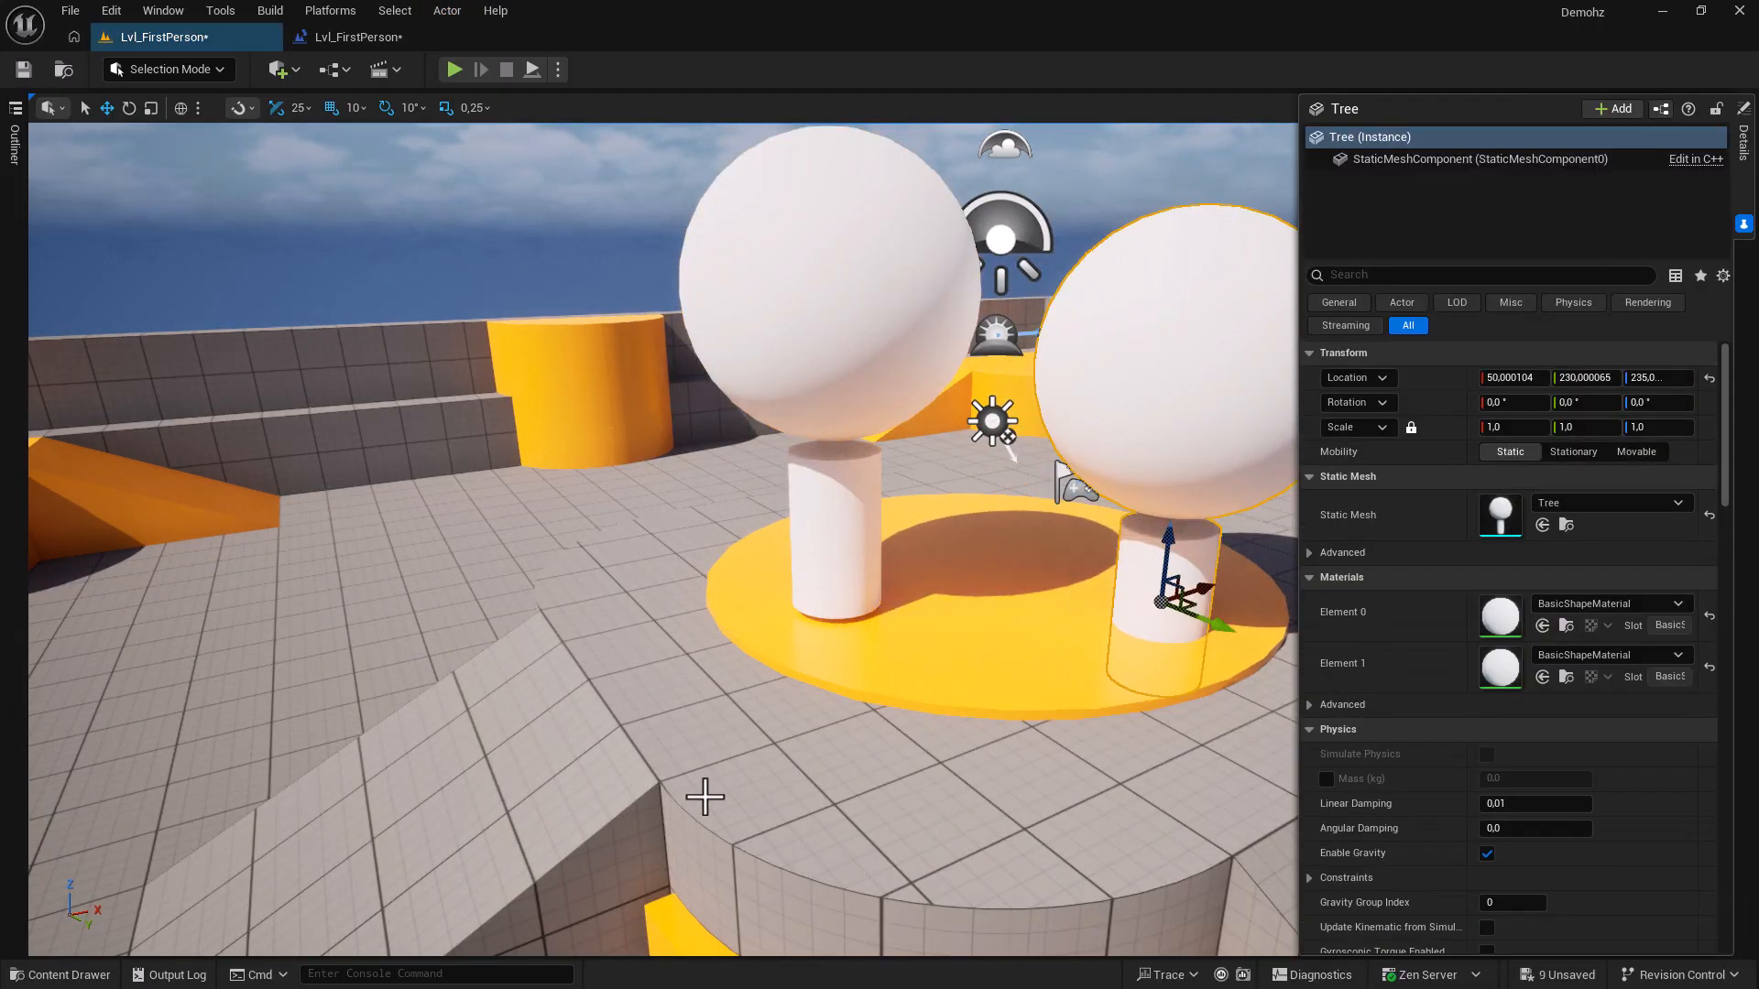
key("ctrl+space")
left_click_drag(1021, 747, 366, 486)
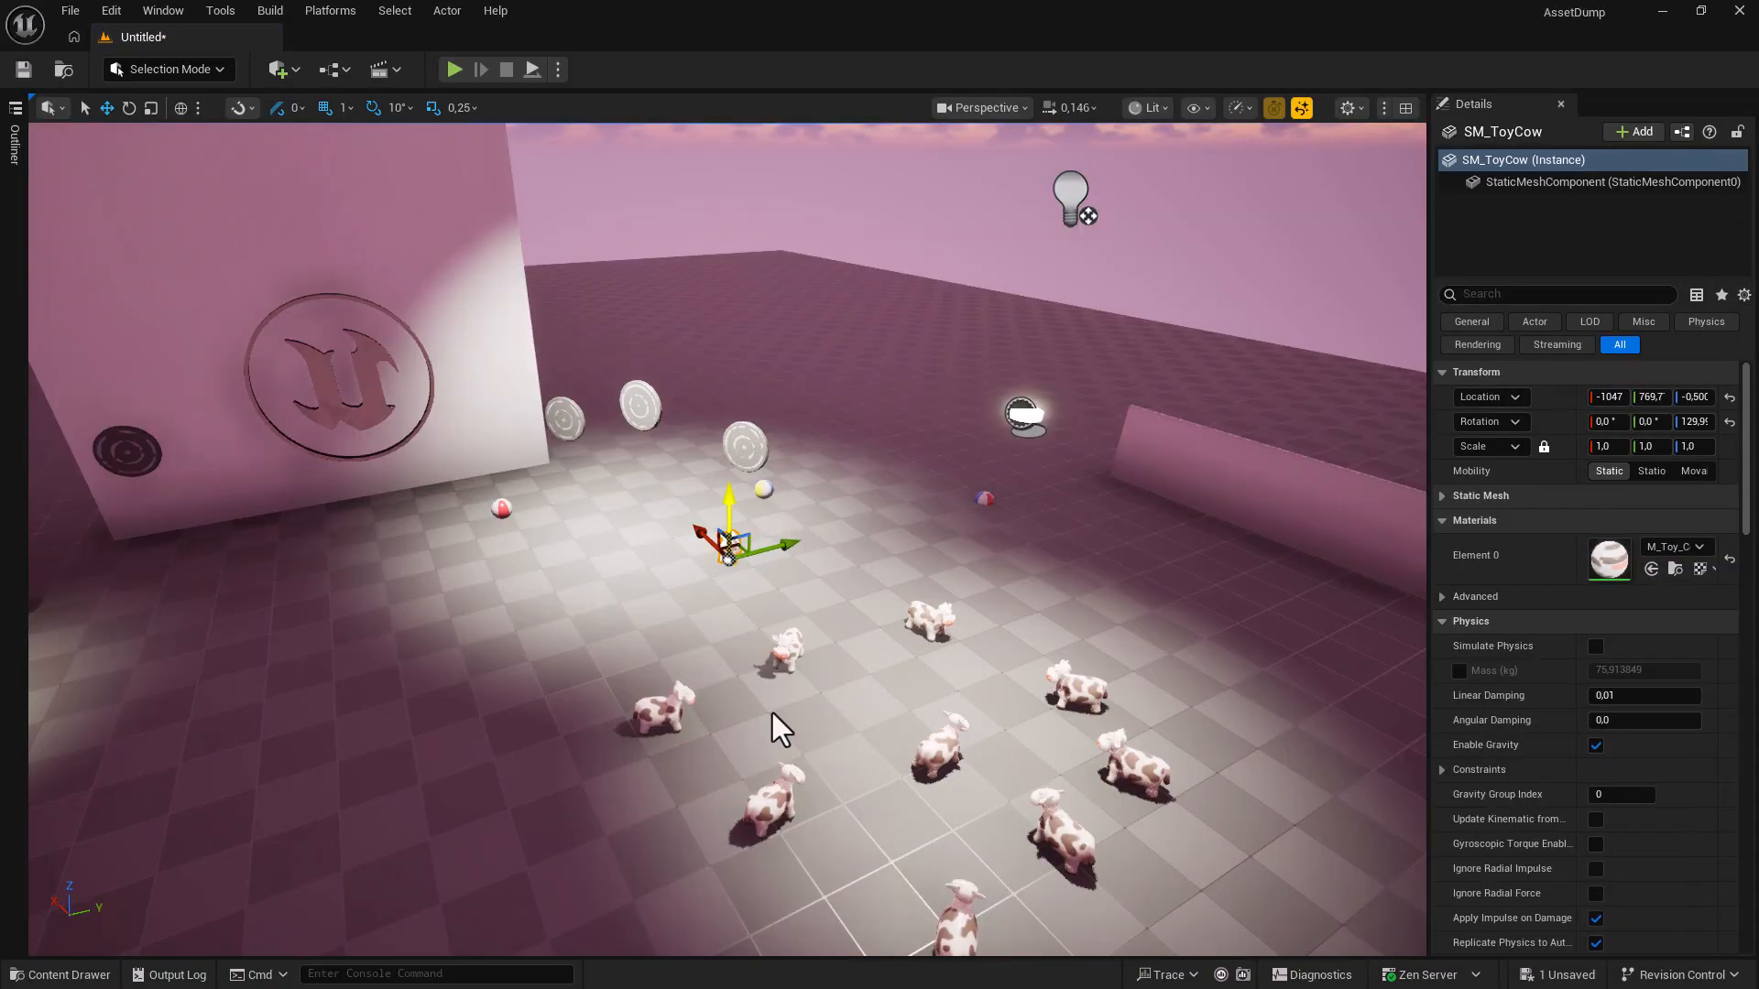
Jump the view to the toy cow with Move Camera to Object, then back away to see it.
right_click(728, 545)
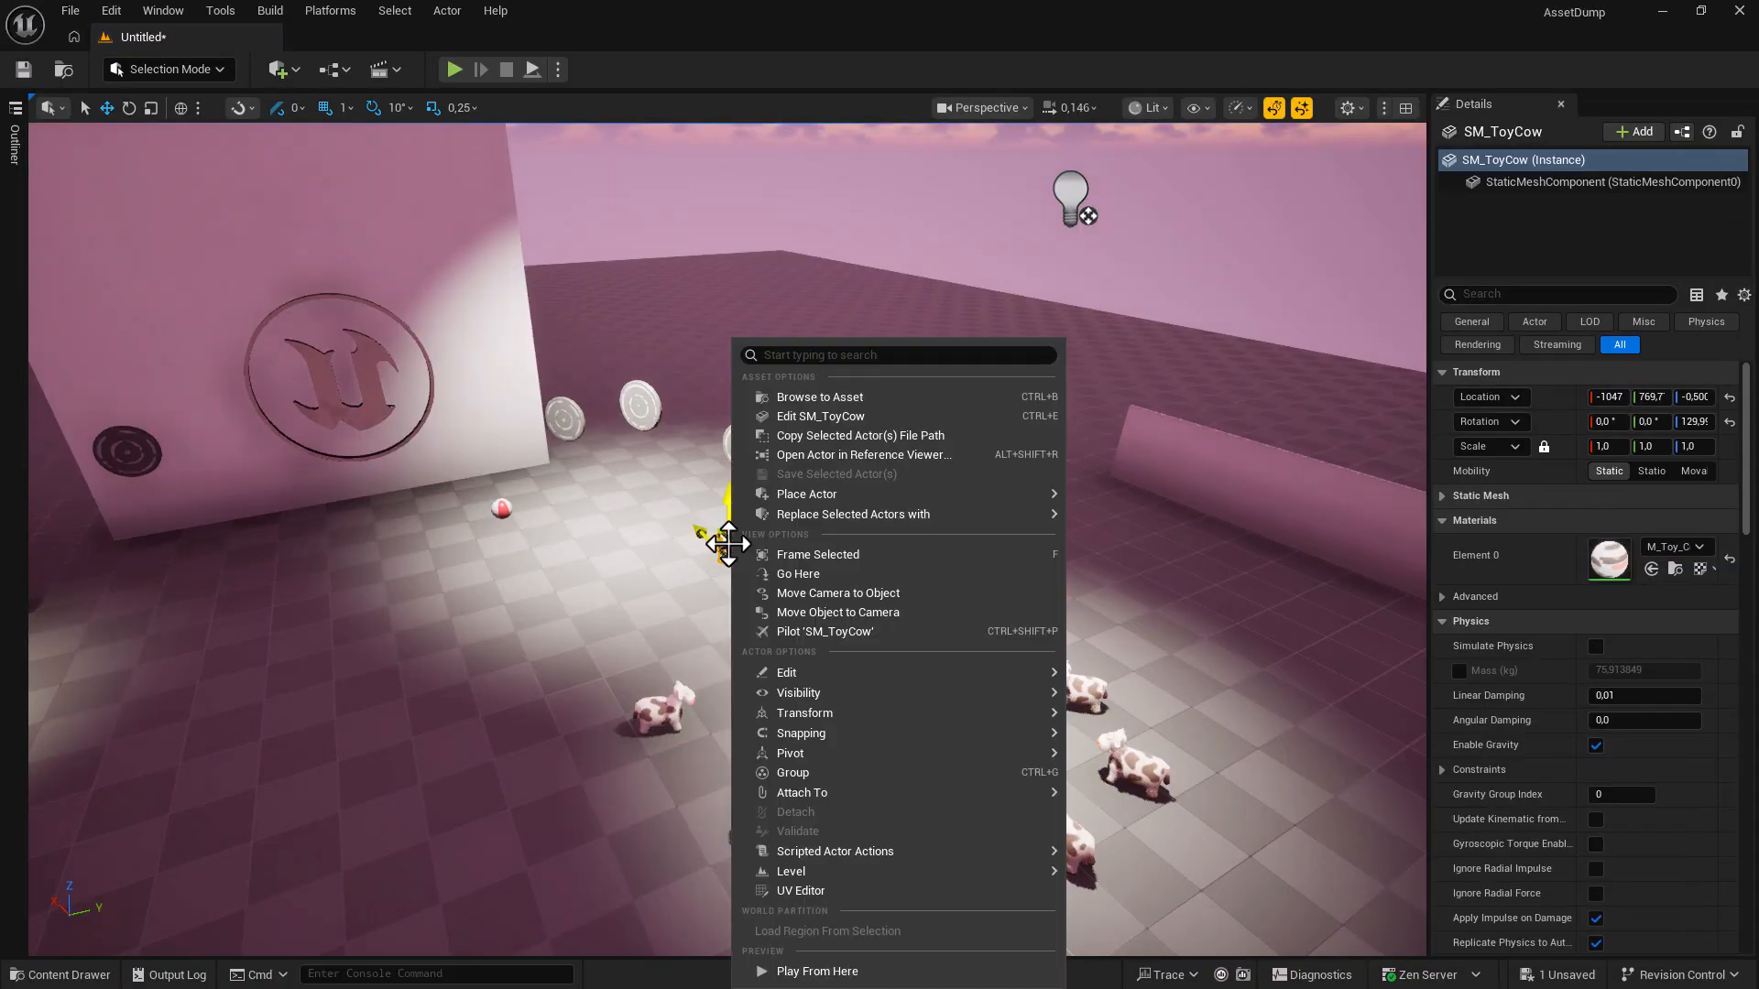
left_click(825, 597)
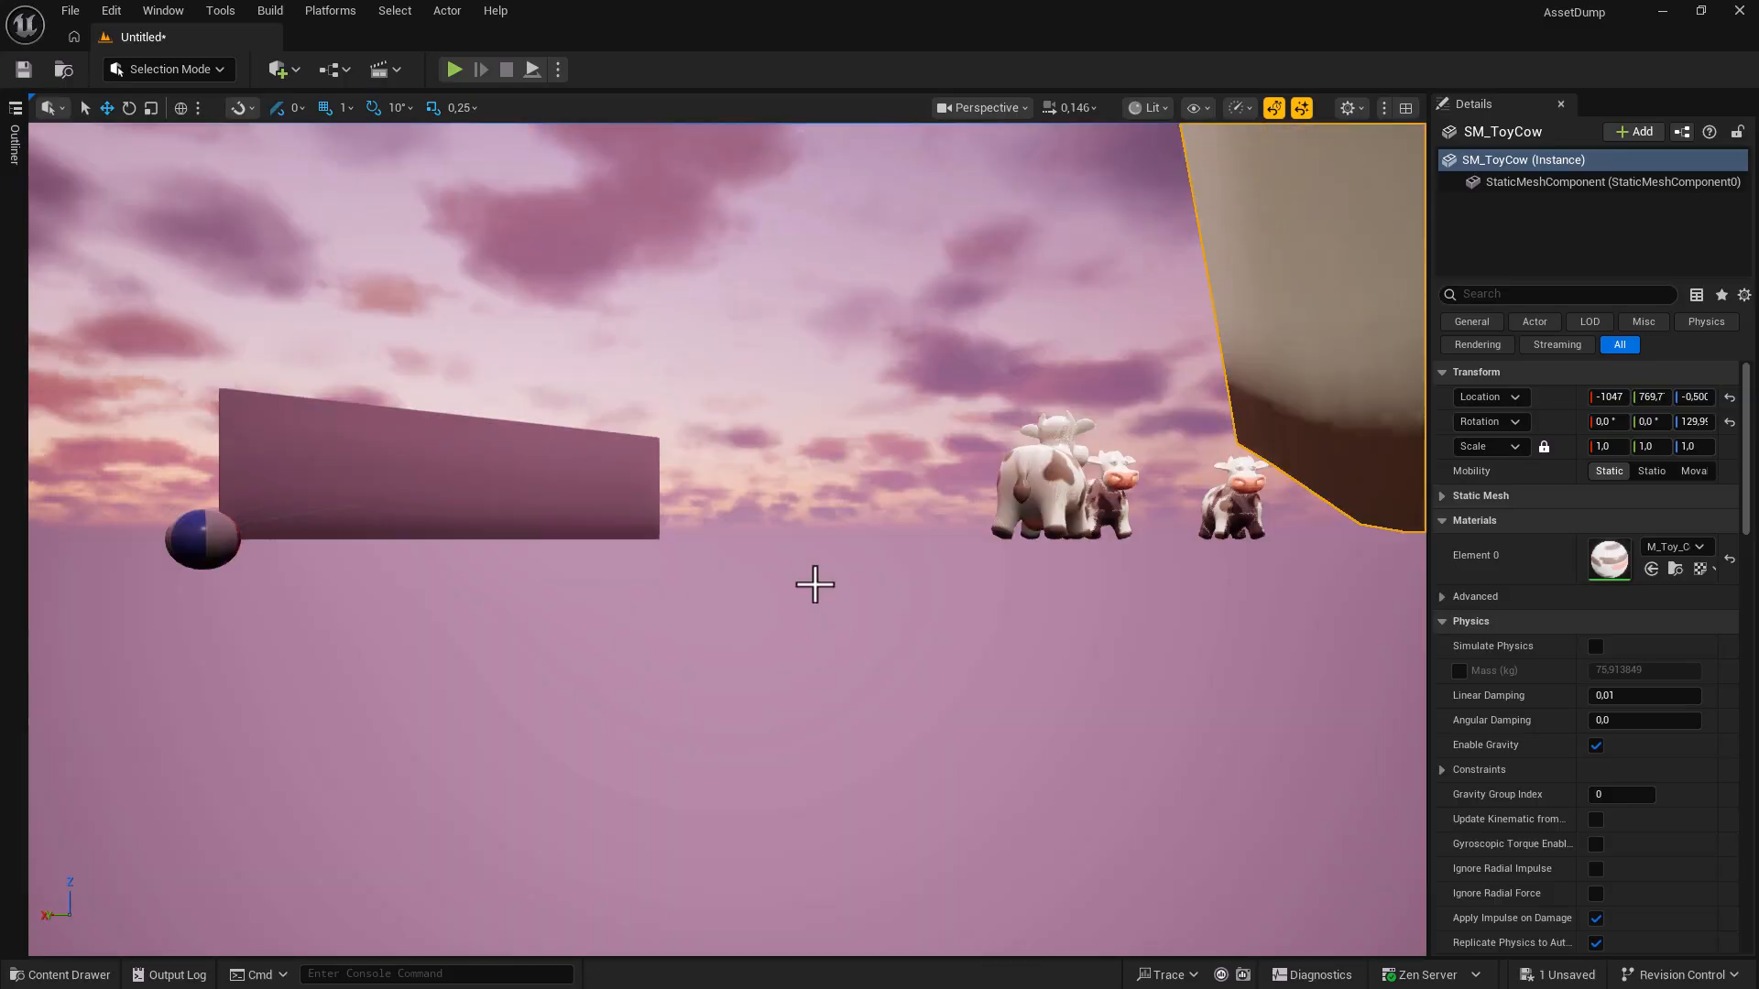
right_click_drag(795, 571, 806, 460)
key("s")
Move the beach ball to the camera's spot with Move Object to Camera.
left_click(744, 443)
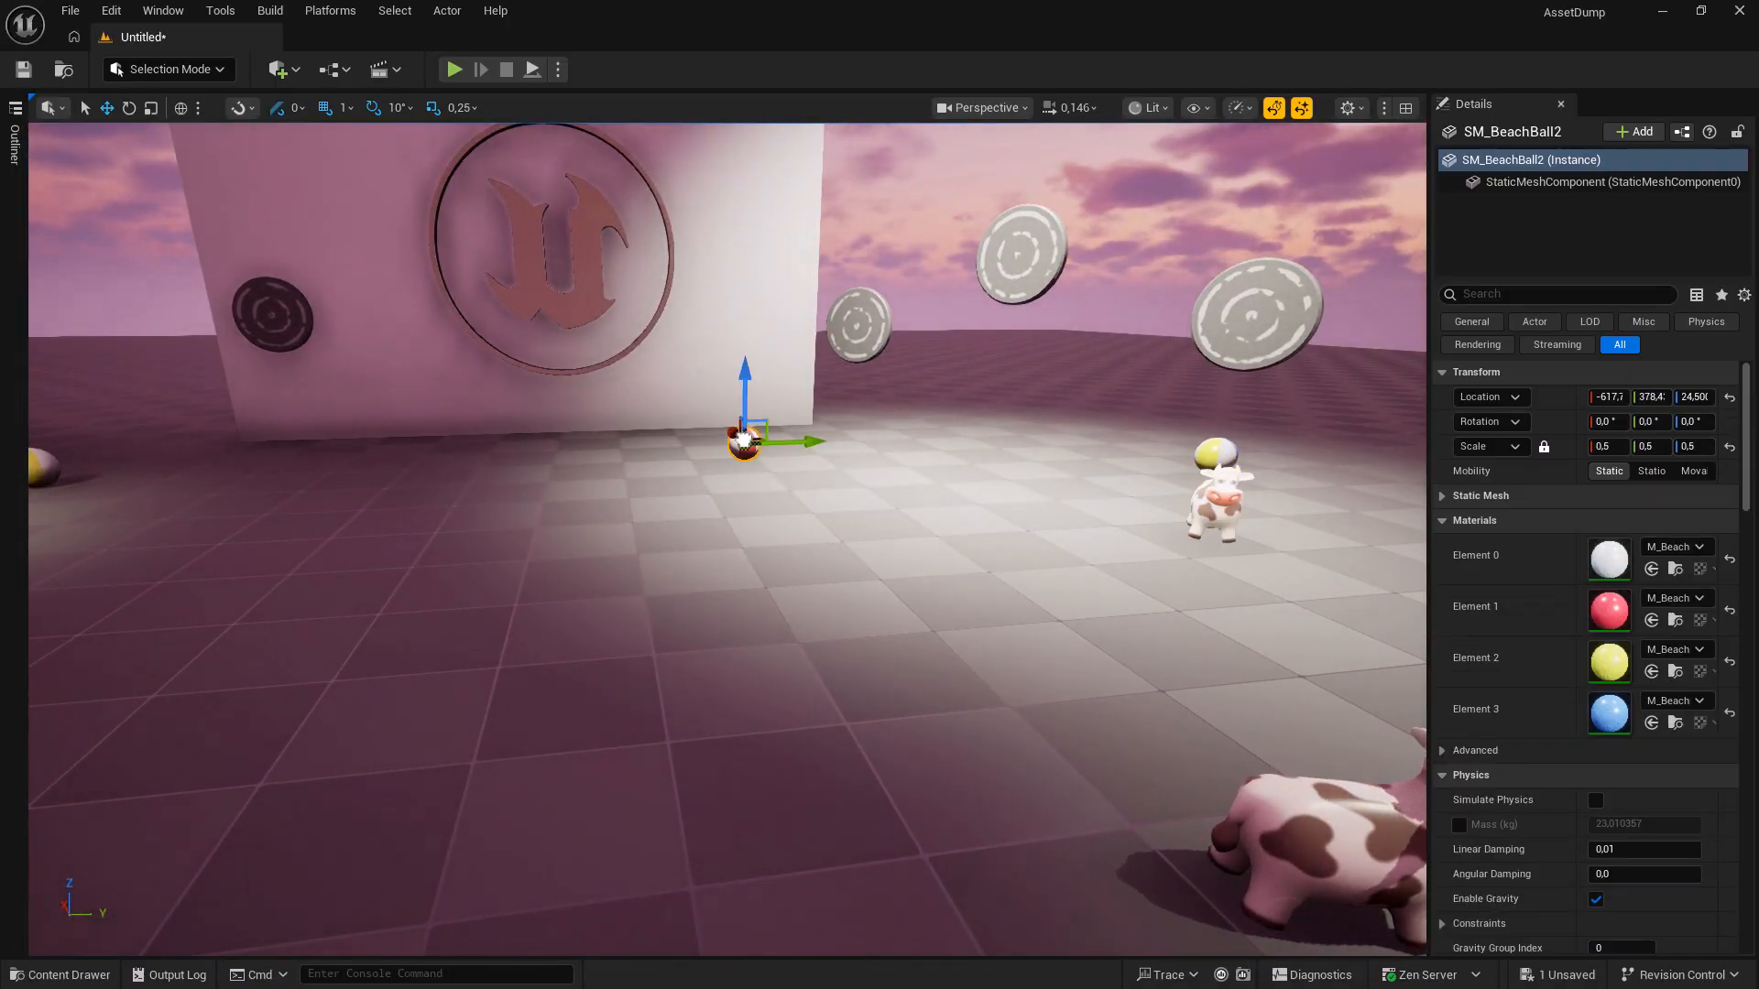
right_click(743, 443)
left_click(837, 612)
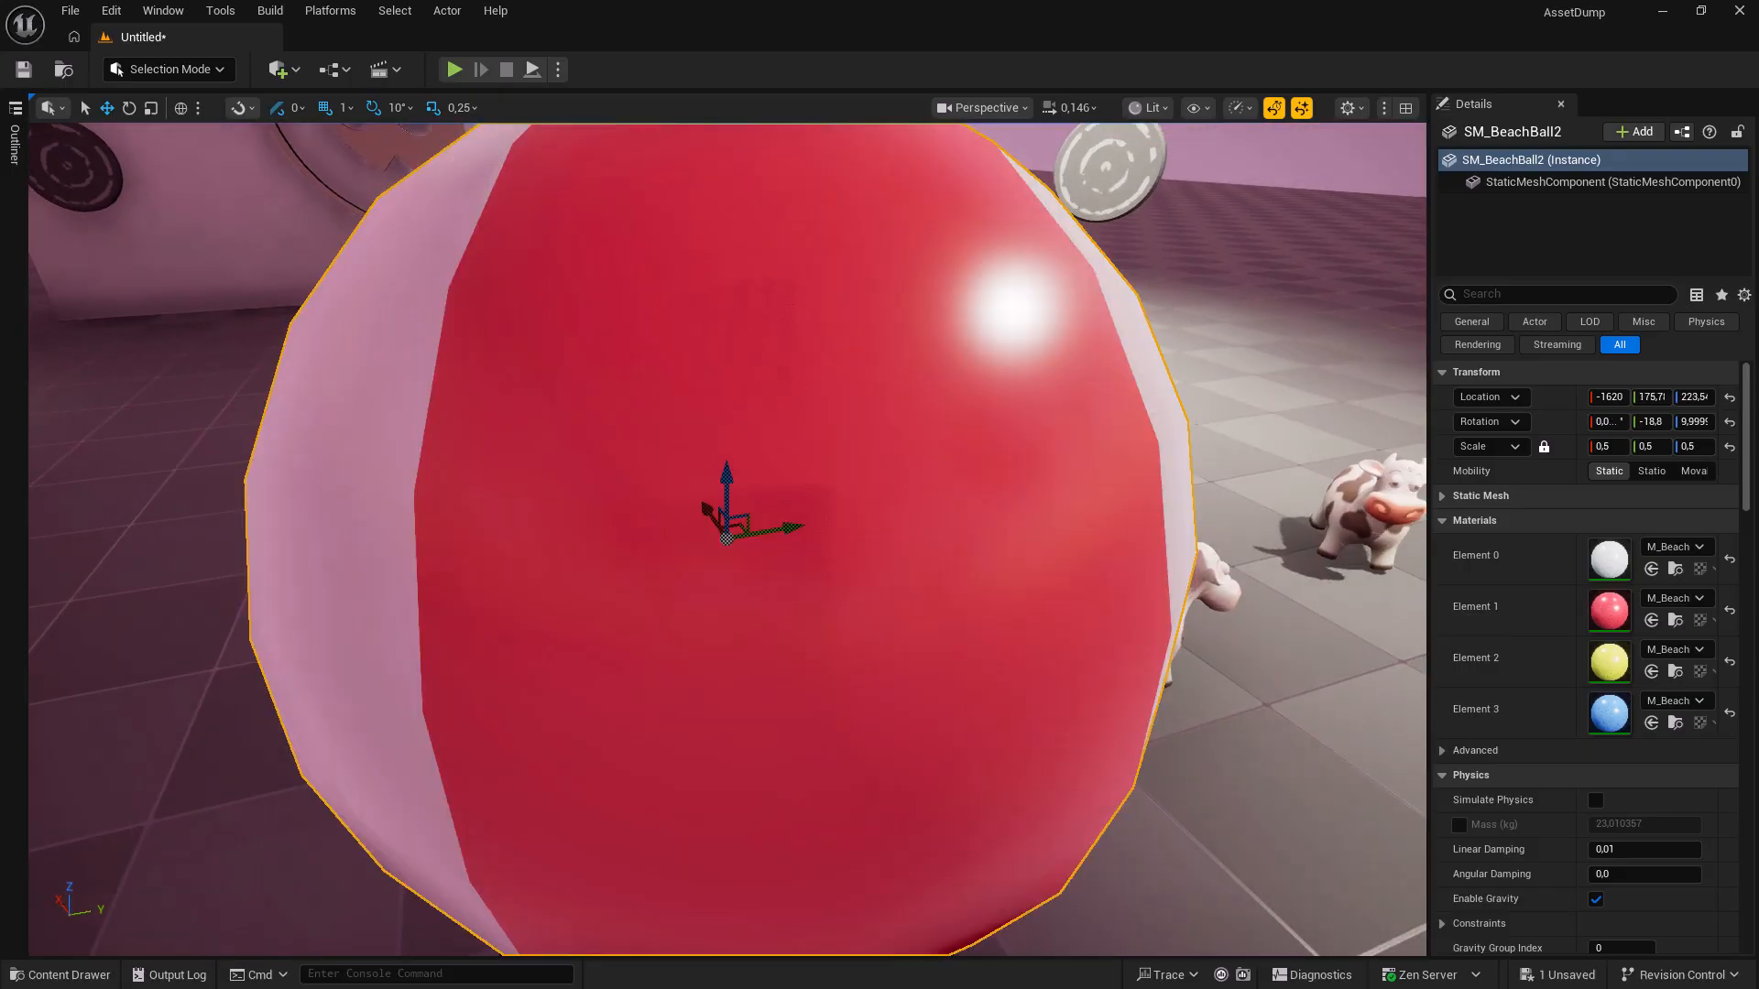
Undo the beach ball move so it returns beside the wall.
mouse_move(860, 550)
right_mouse_down()
mouse_move(902, 579)
mouse_move(860, 549)
right_mouse_up()
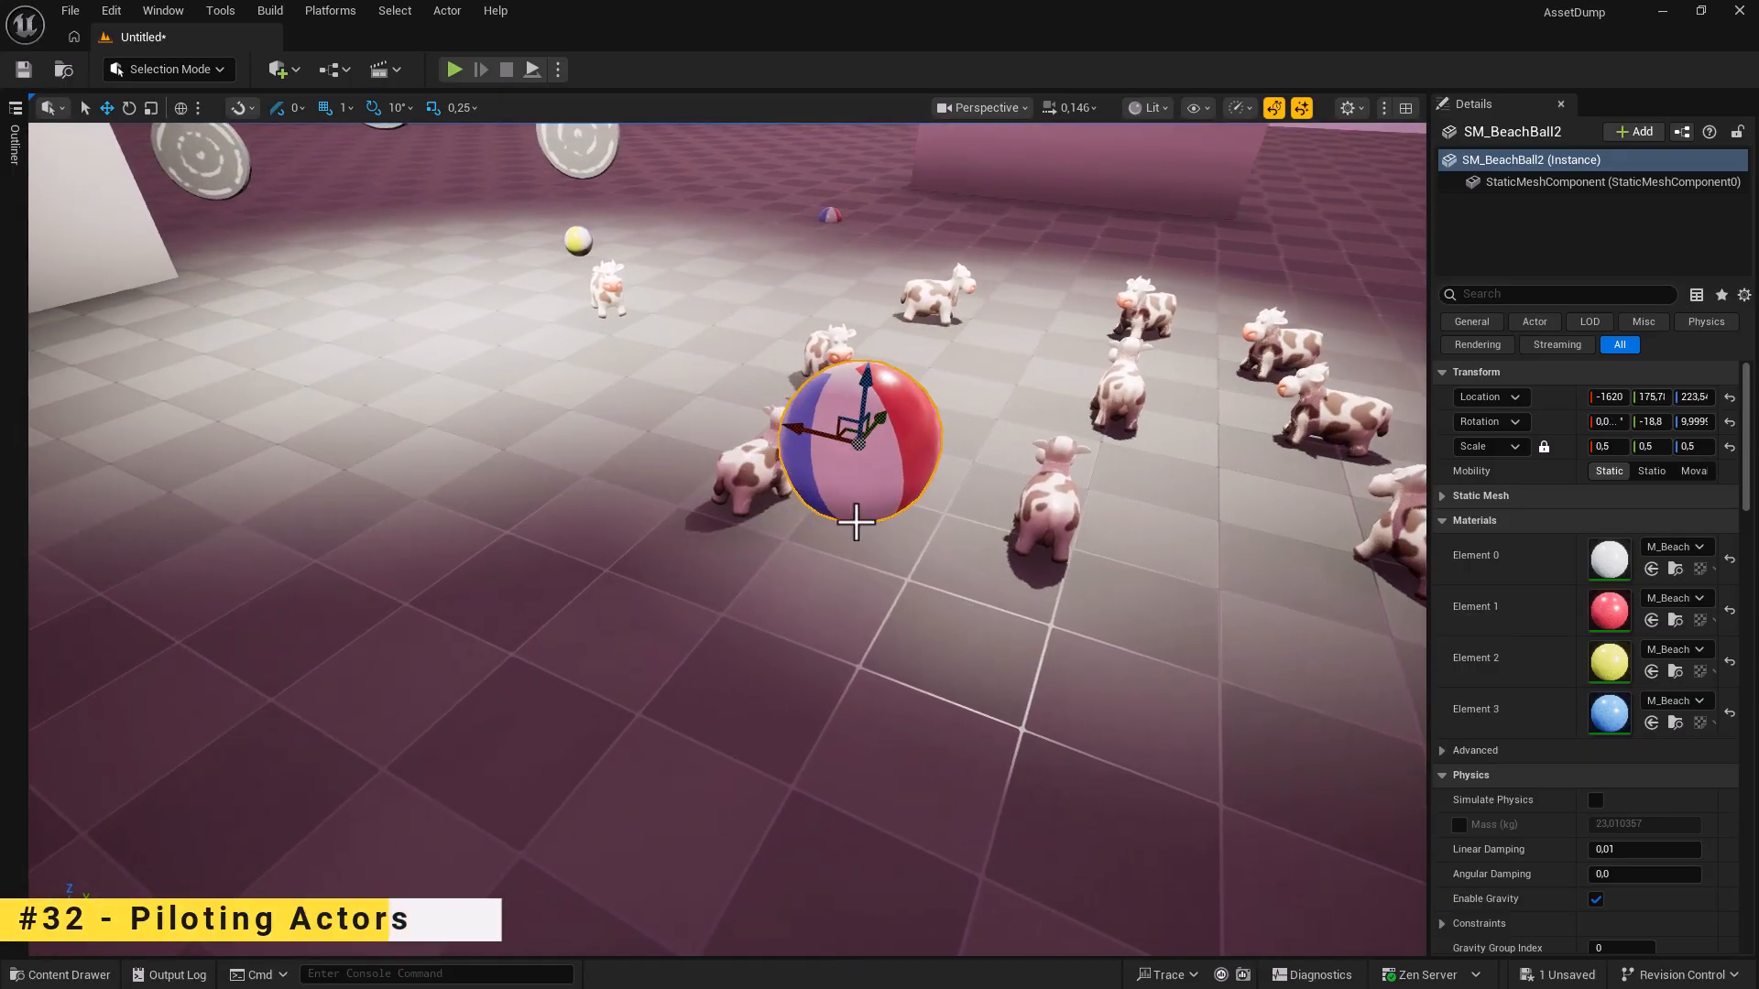
right_click_drag(779, 644, 192, 178)
key("ctrl+z")
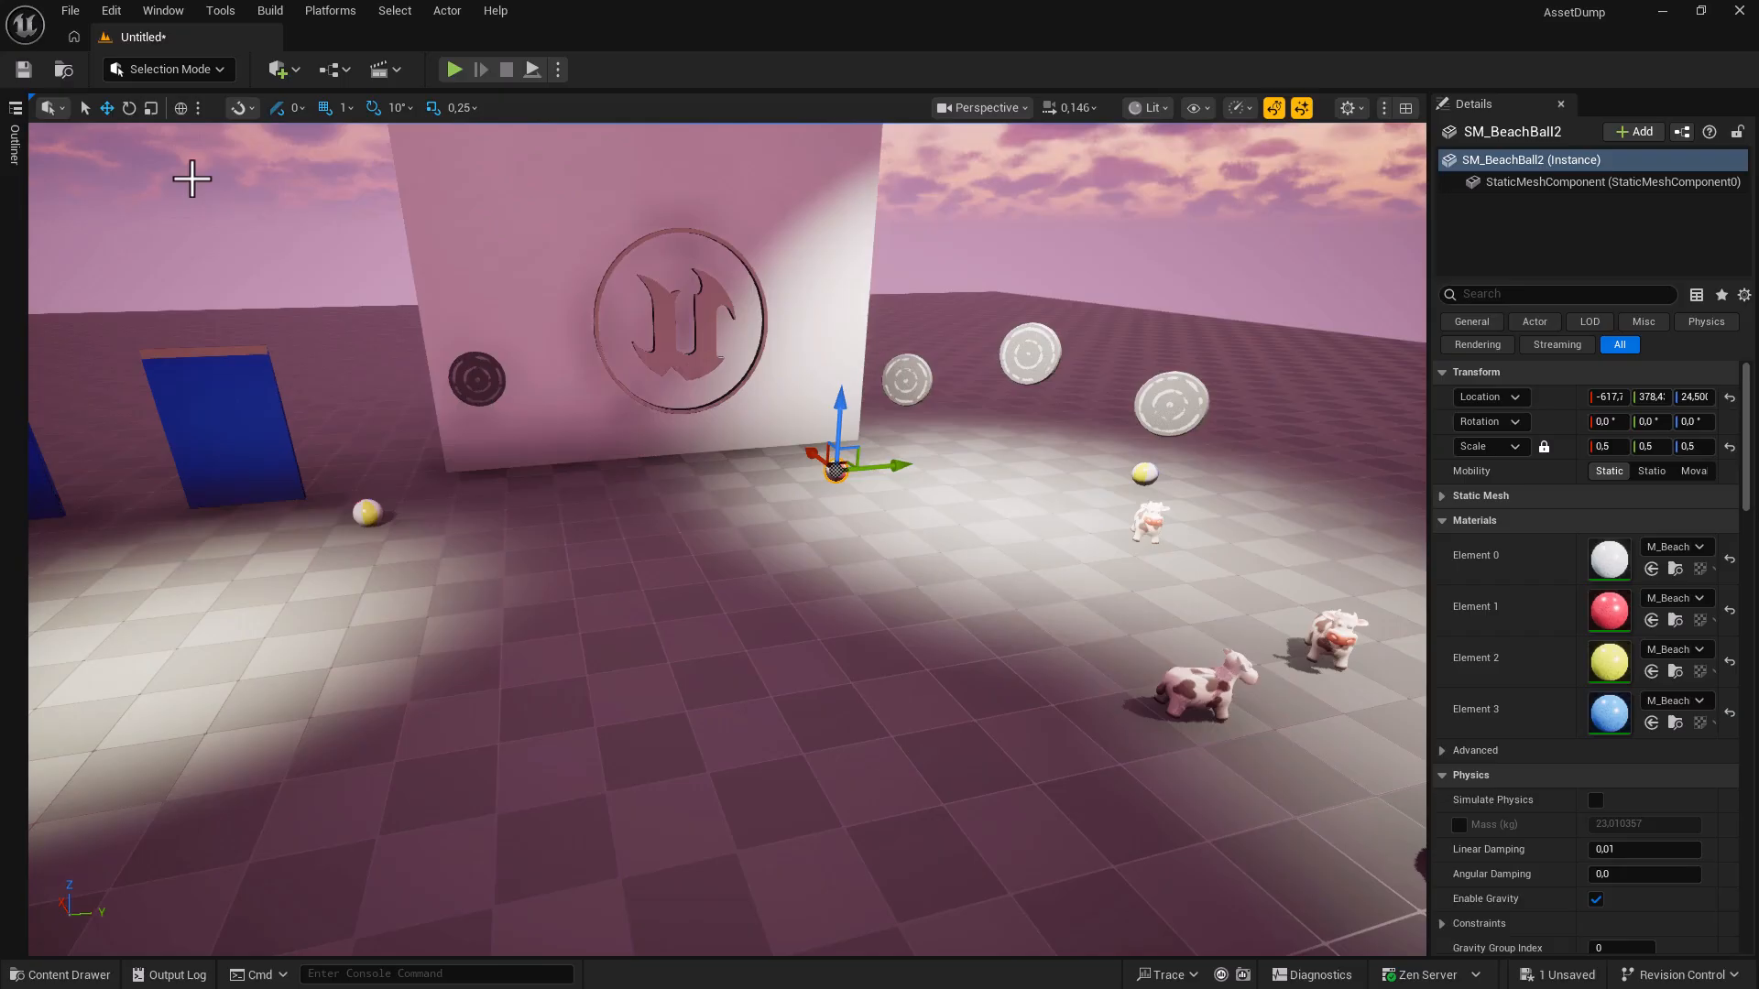
Pilot the SpotLight and fly it to about X -1091, Z 456, aimed at the logo wall.
right_click_drag(534, 471, 506, 420)
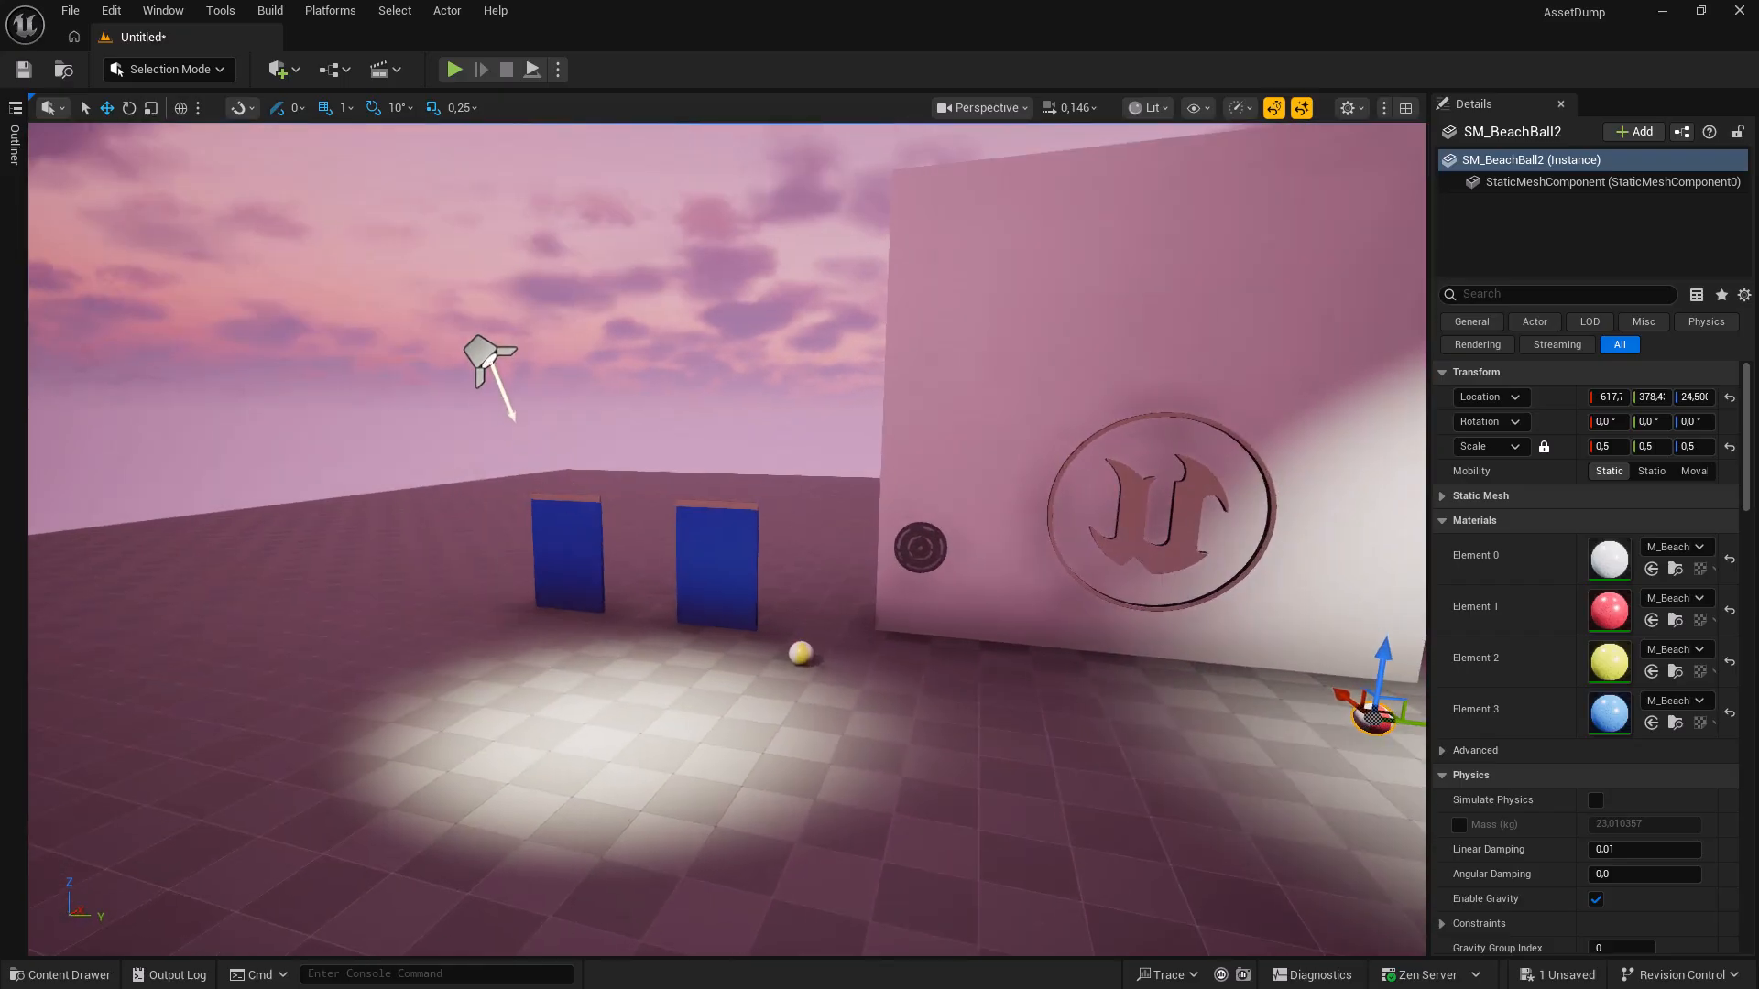
left_click(483, 354)
right_click(489, 357)
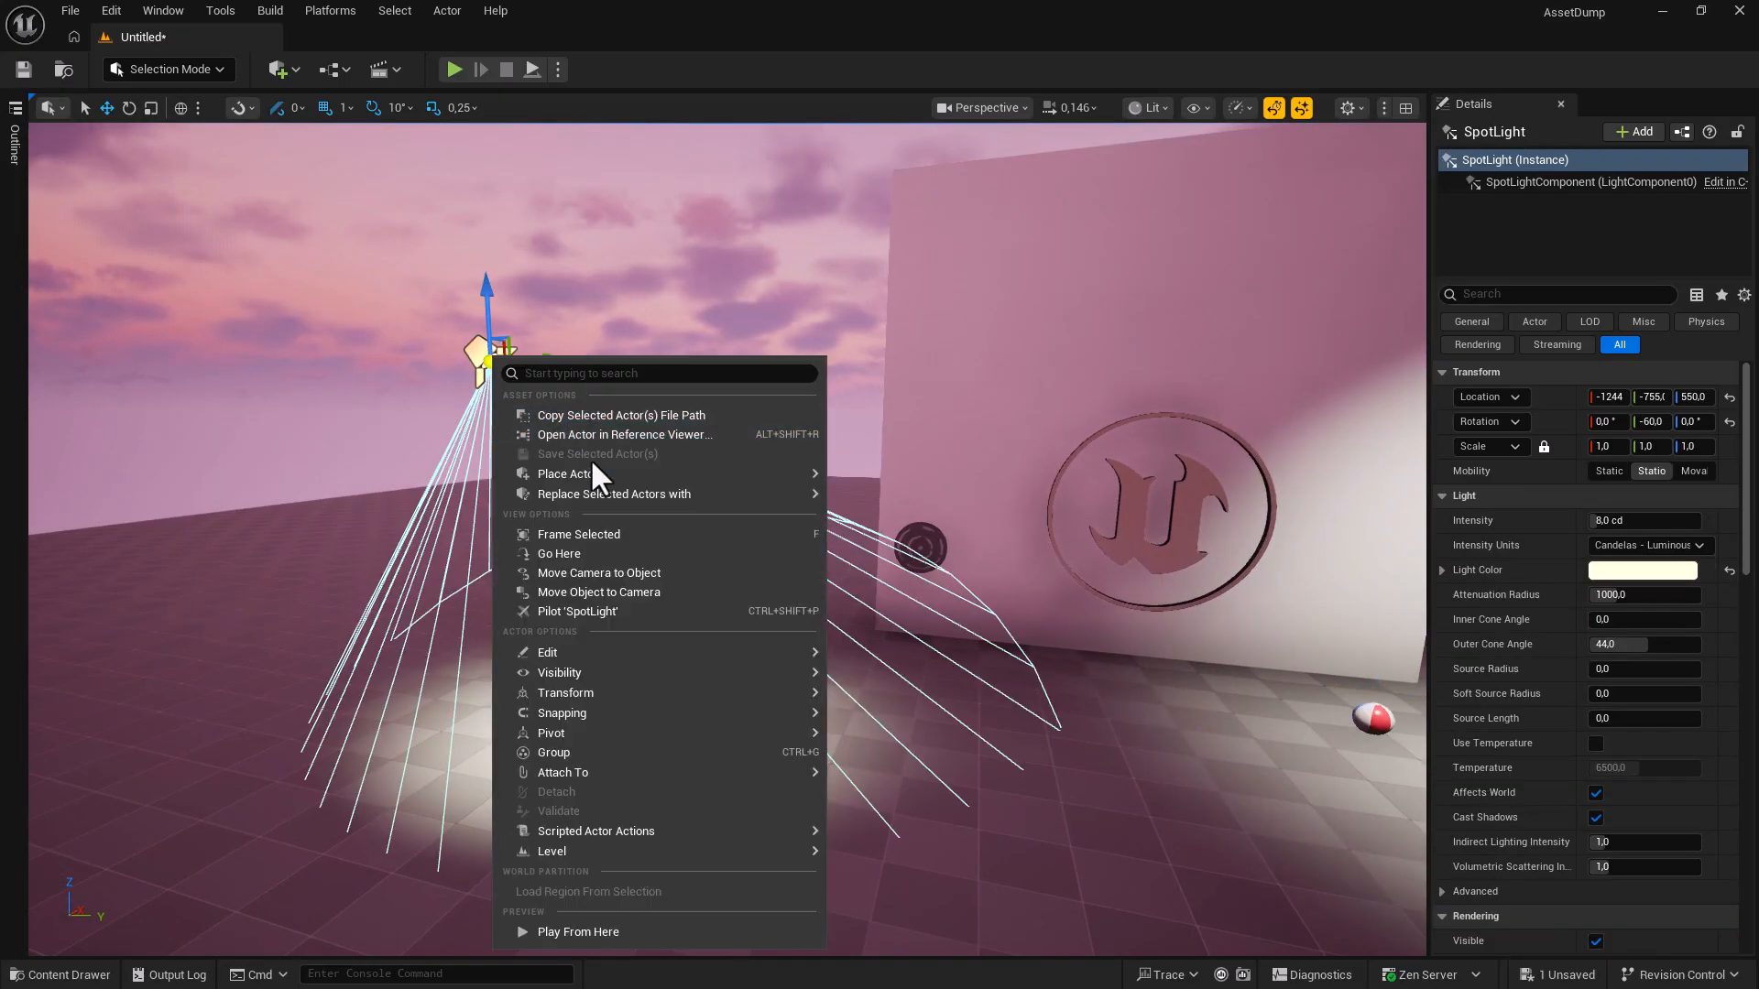
left_click(575, 609)
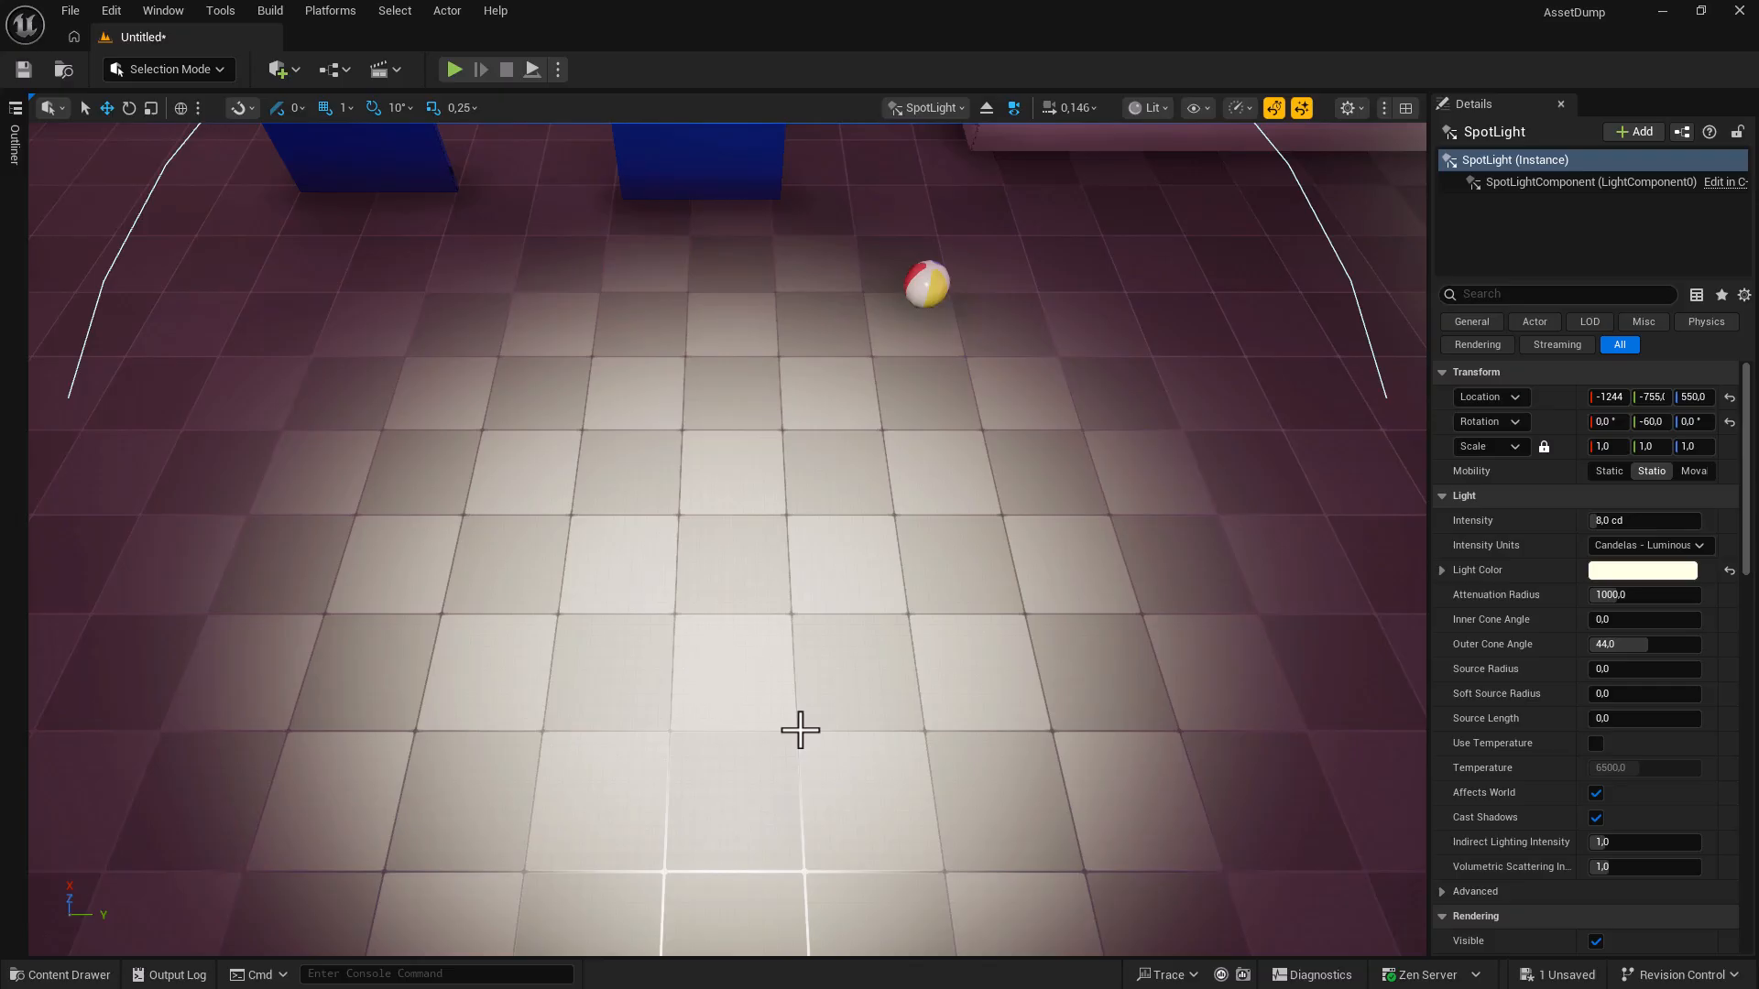
right_click_drag(816, 716, 867, 600)
key("w")
key("d")
key("d")
key("w")
key("d")
key("w")
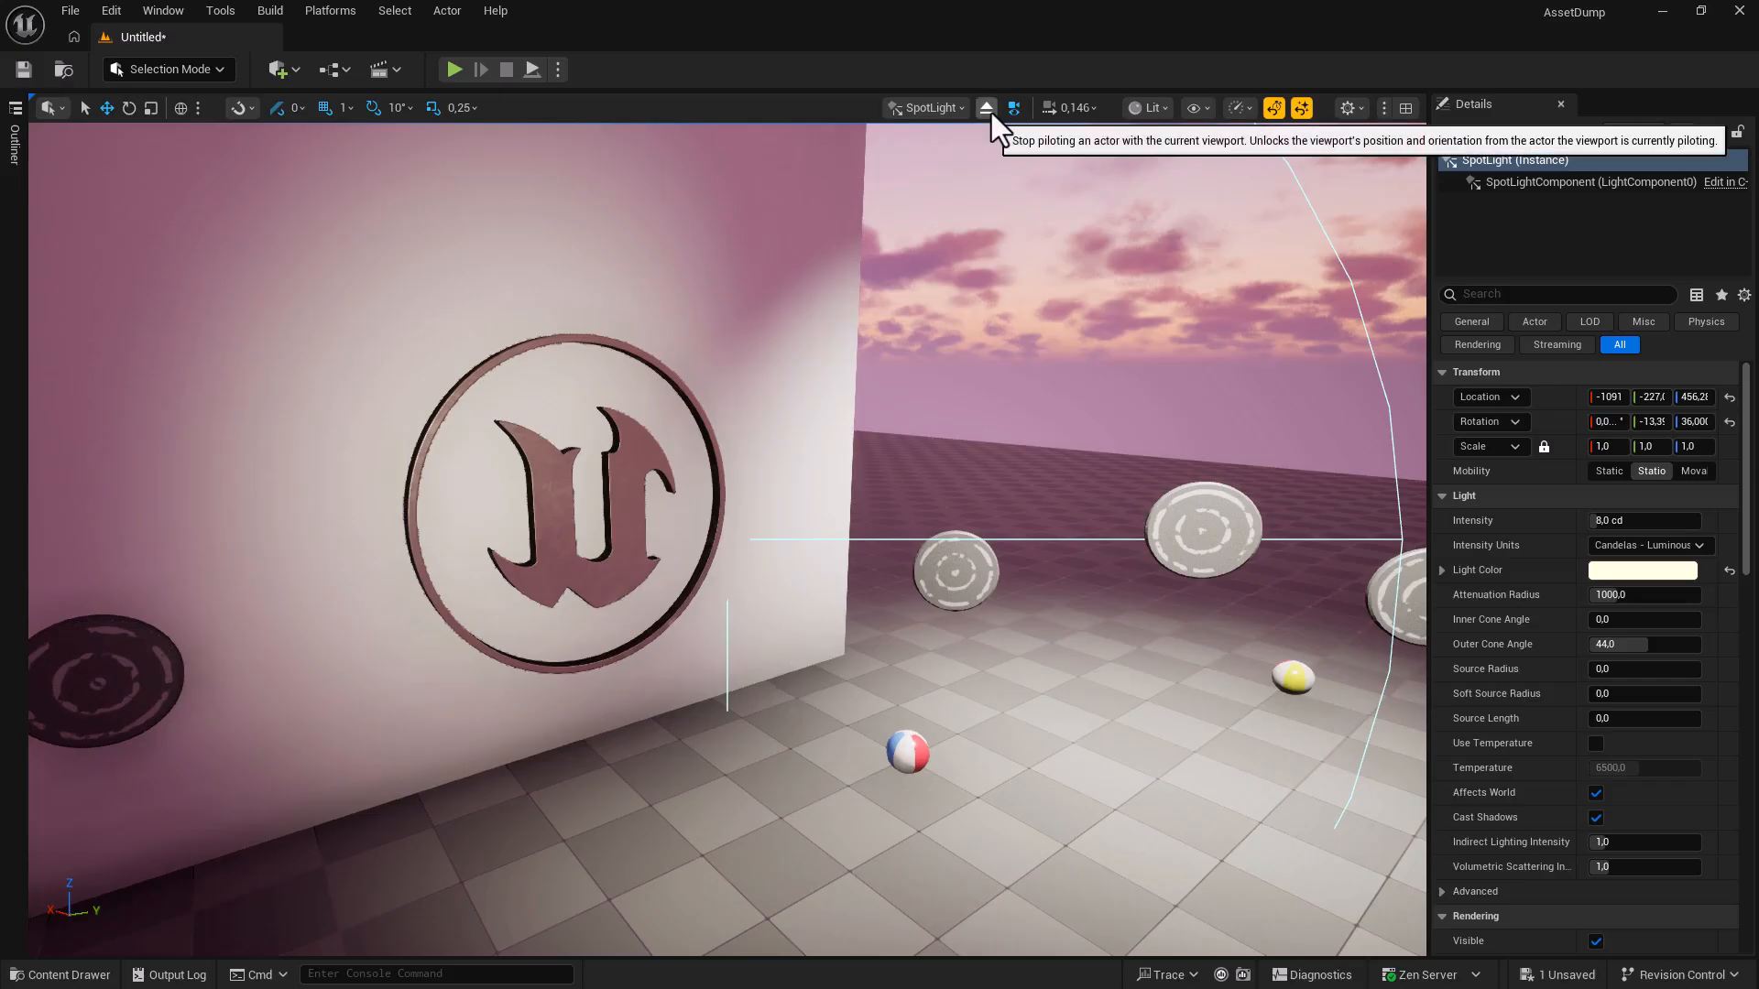
left_click(926, 109)
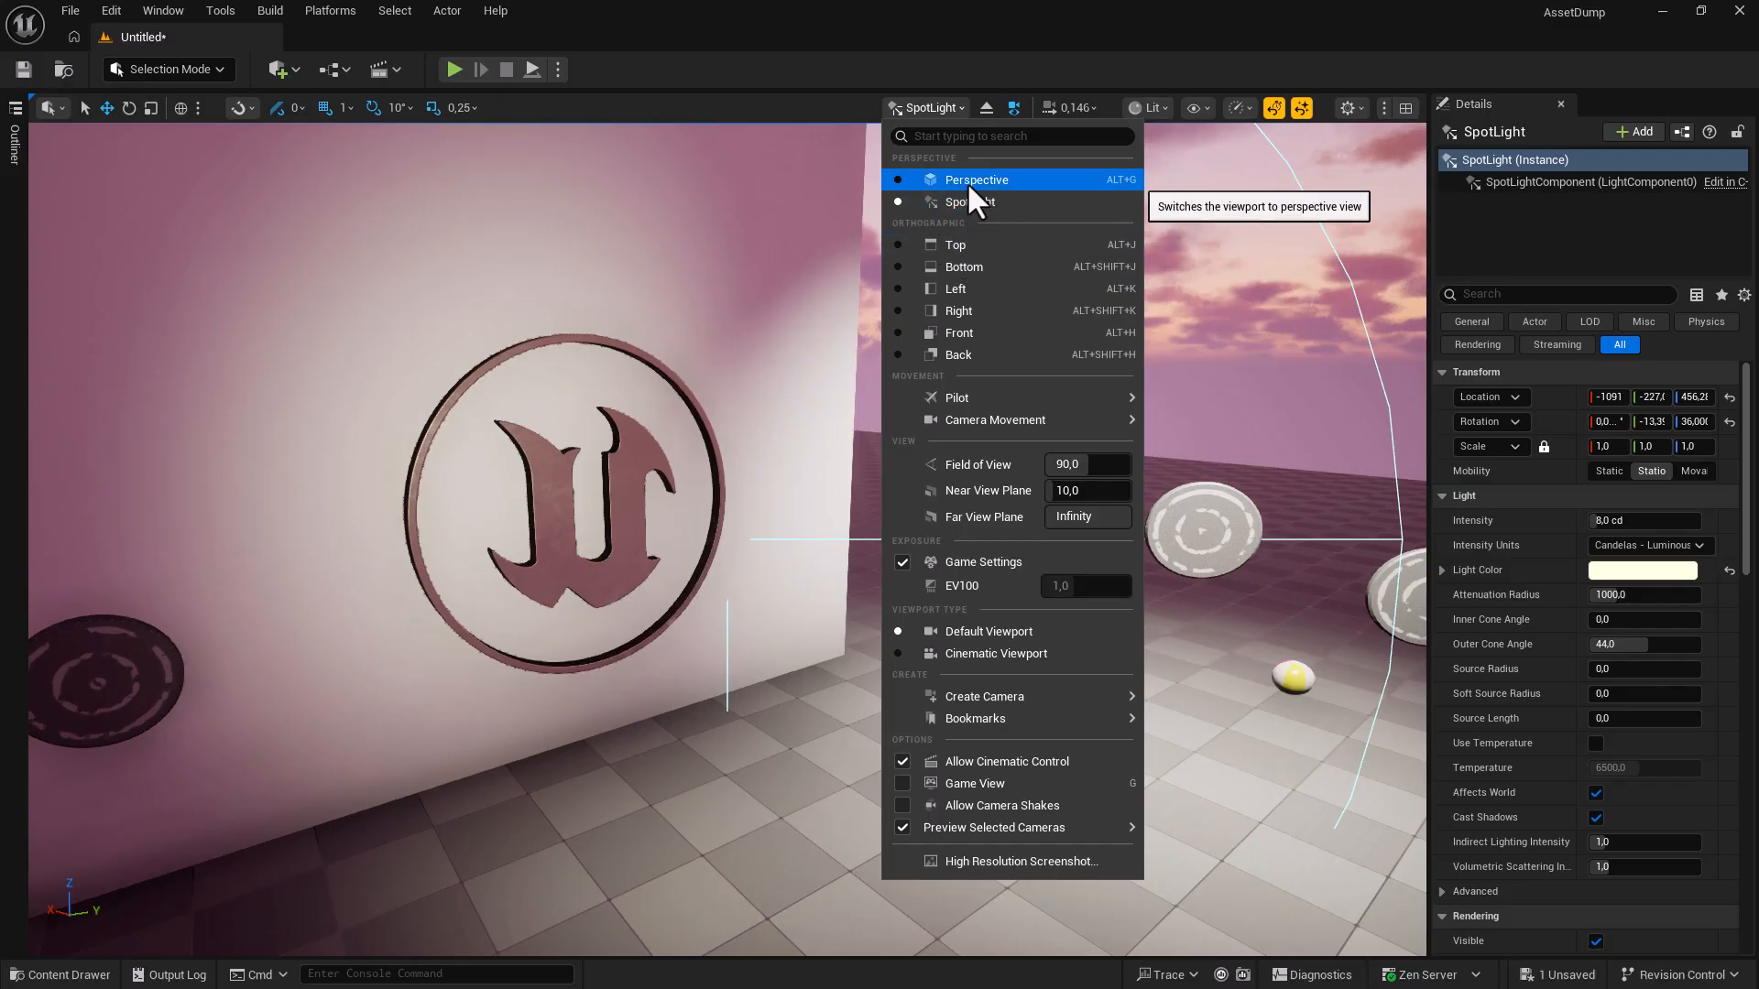
left_click(944, 110)
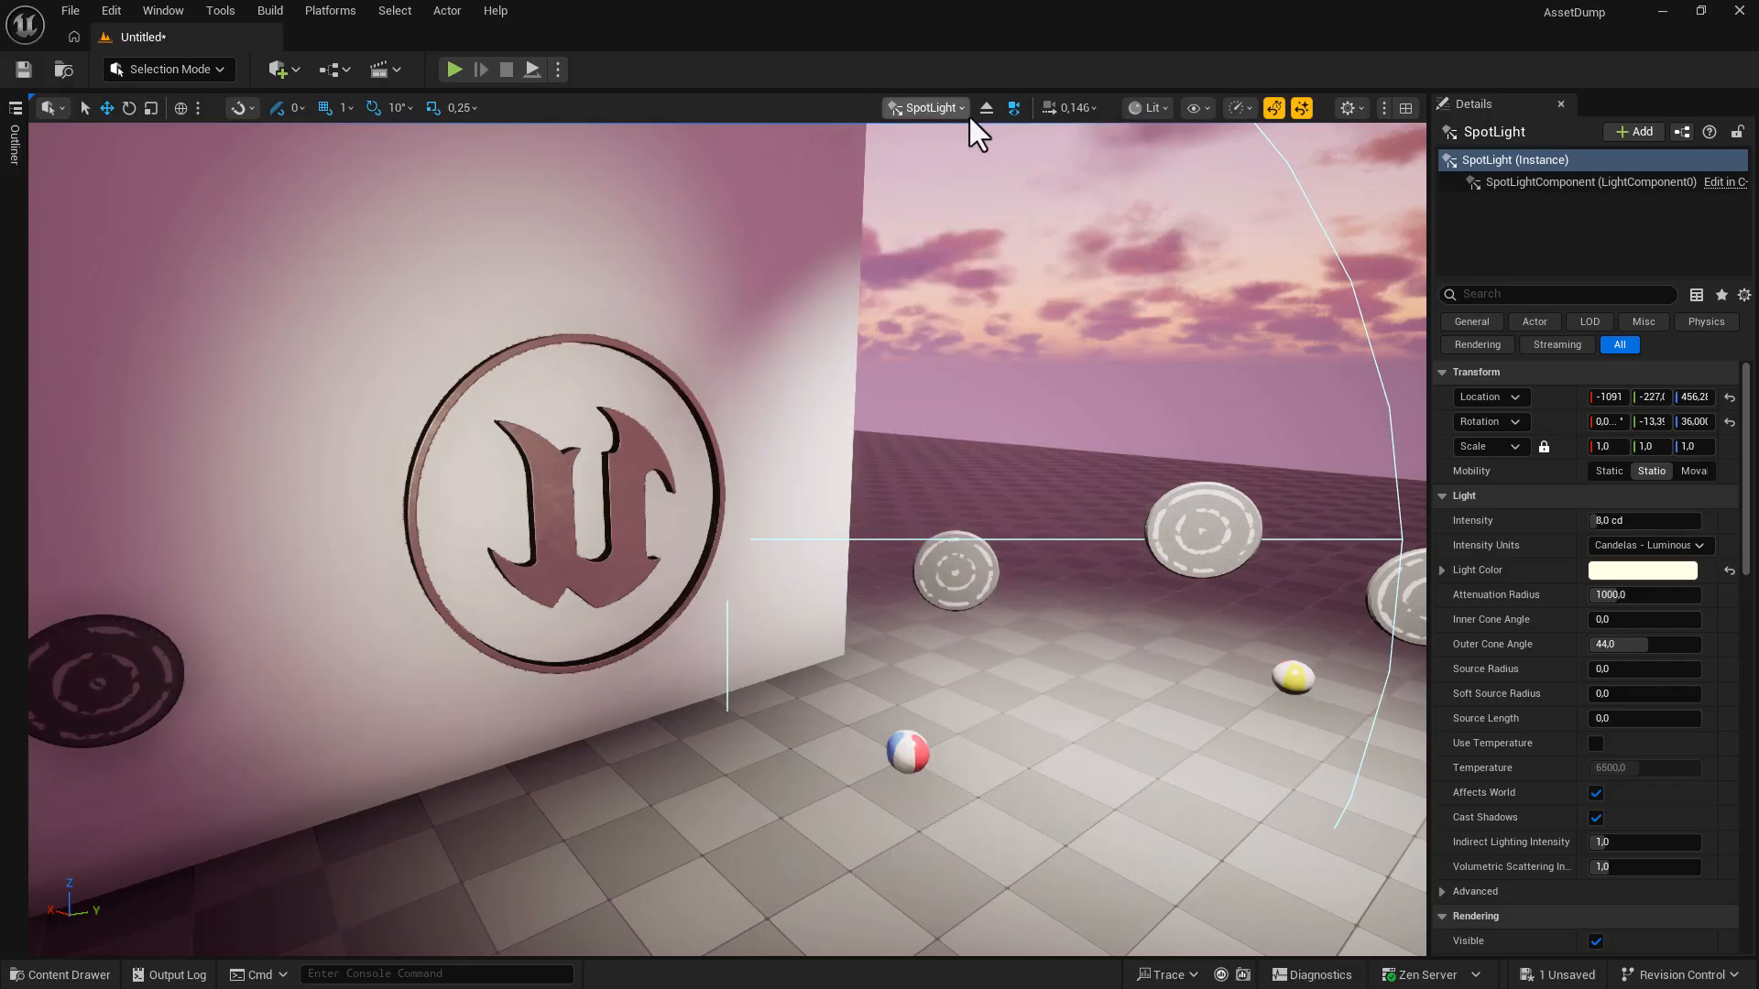
Stop piloting, then place a Camera Actor from Quick Add onto the floor before the logo wall.
left_click(987, 109)
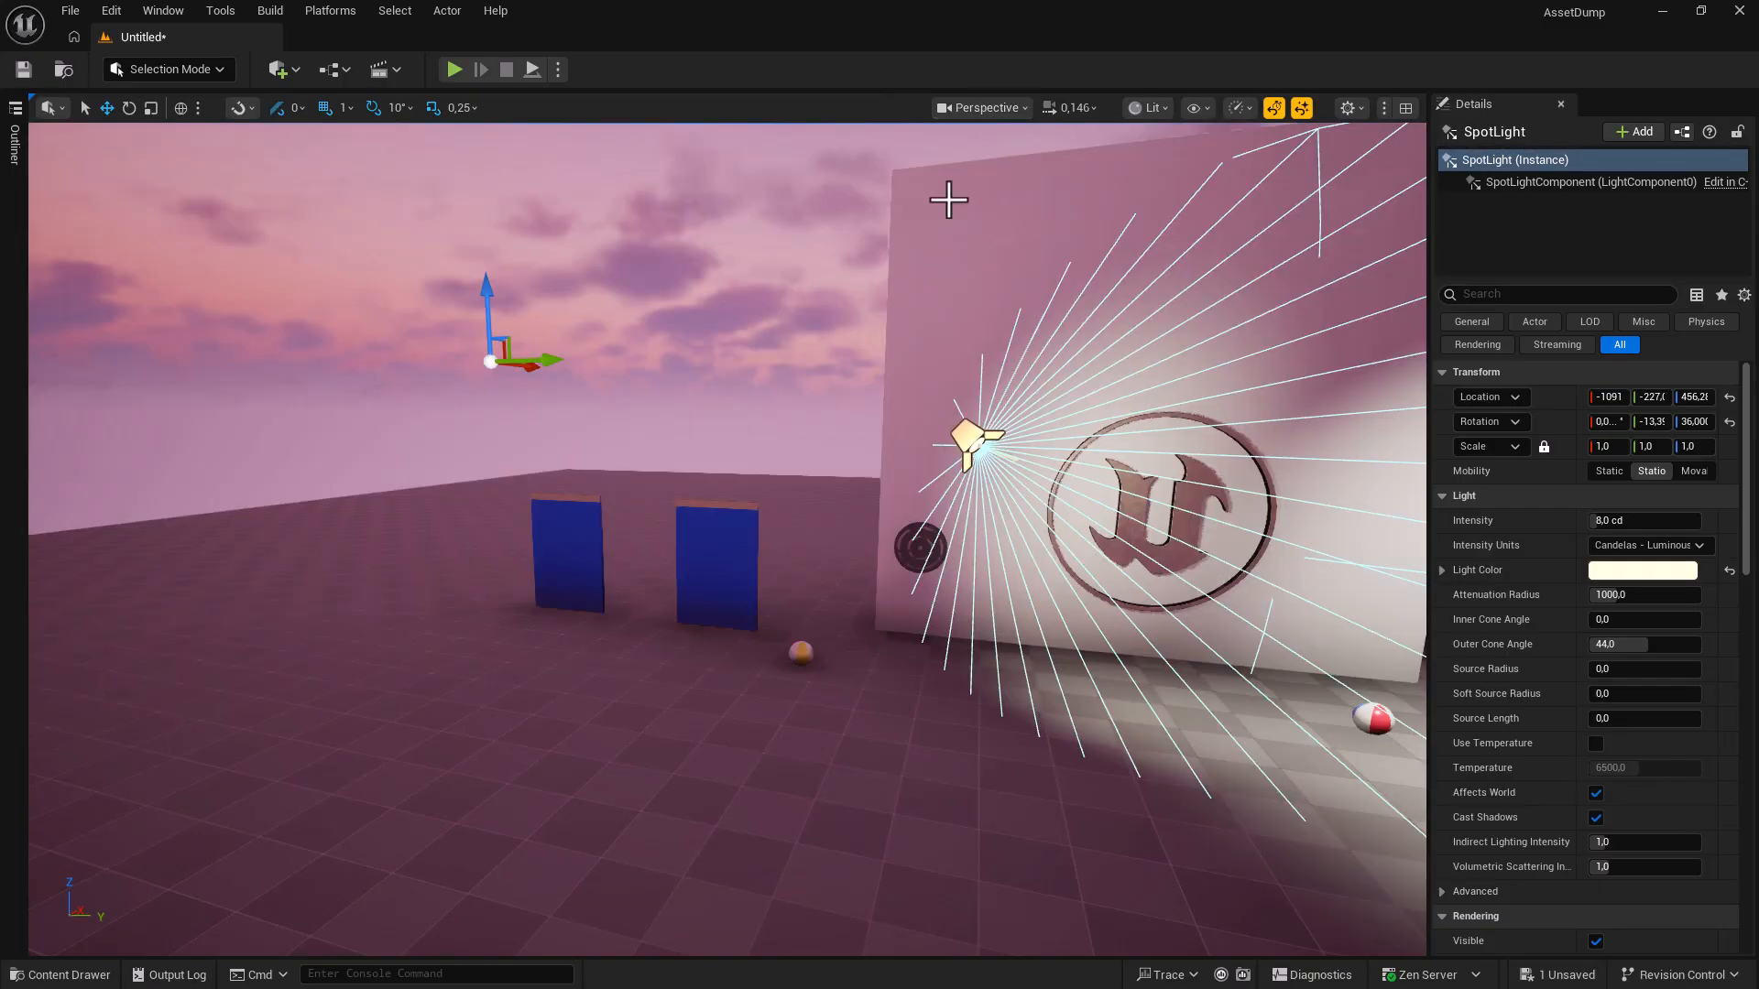
right_click_drag(892, 550, 1081, 616)
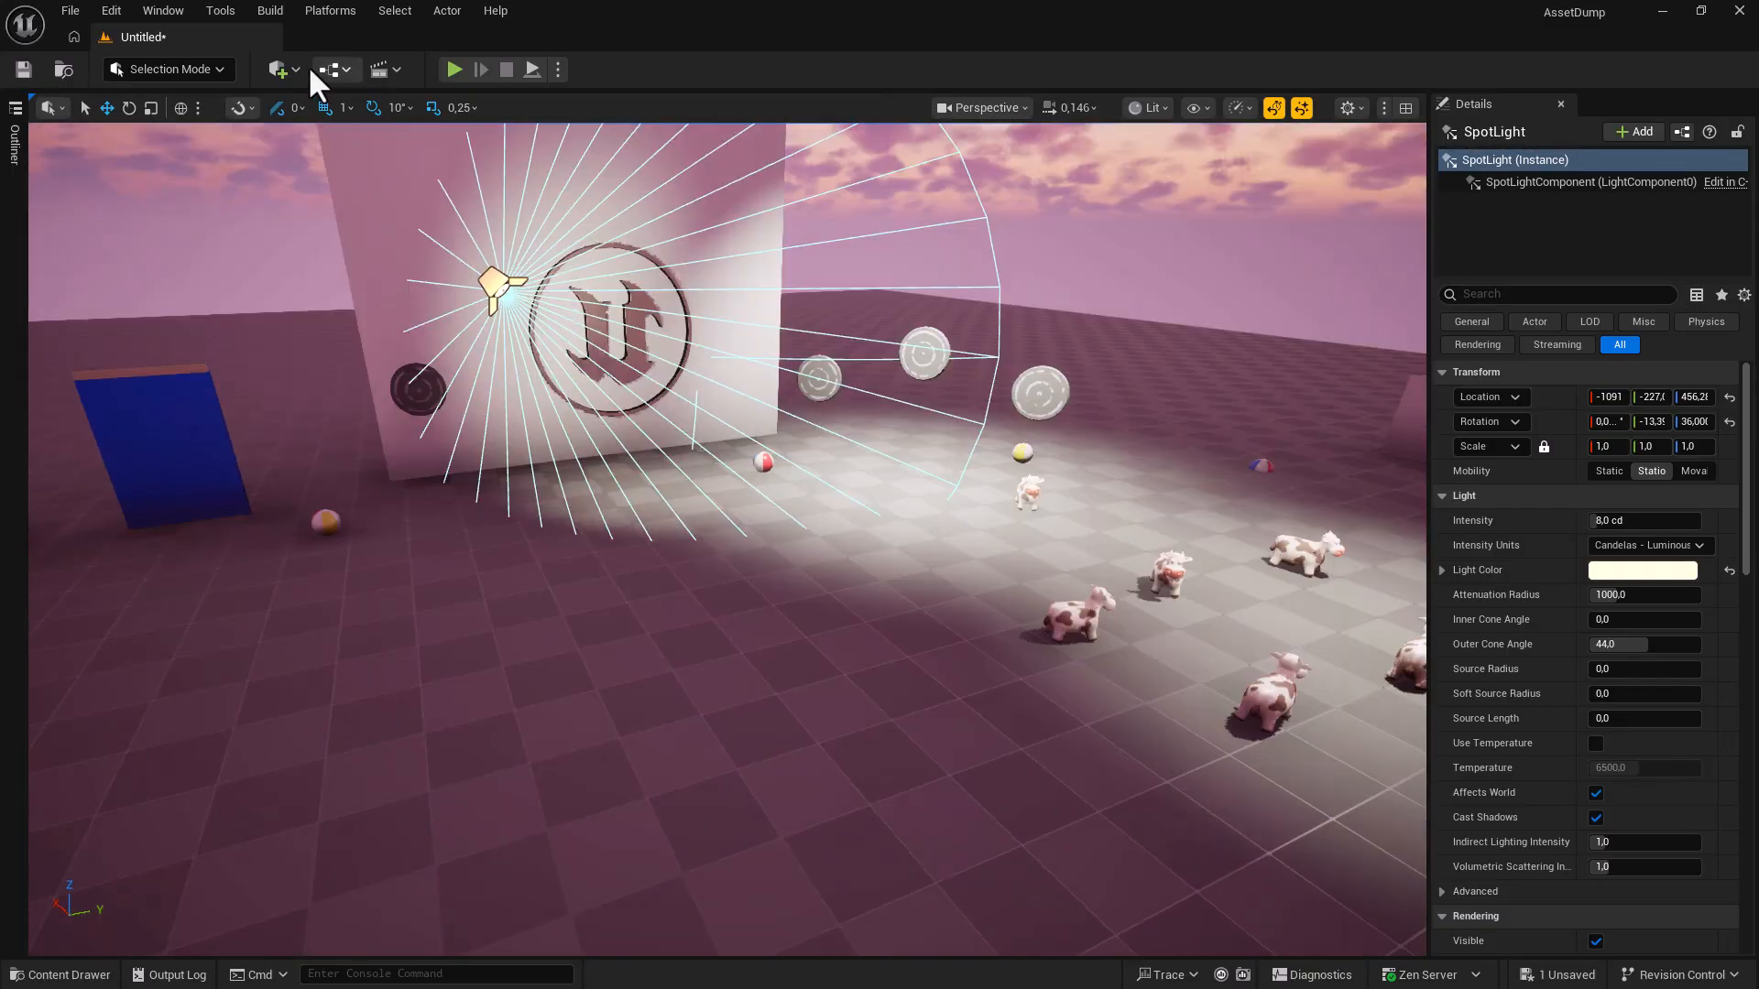
left_click(287, 73)
type("Camer")
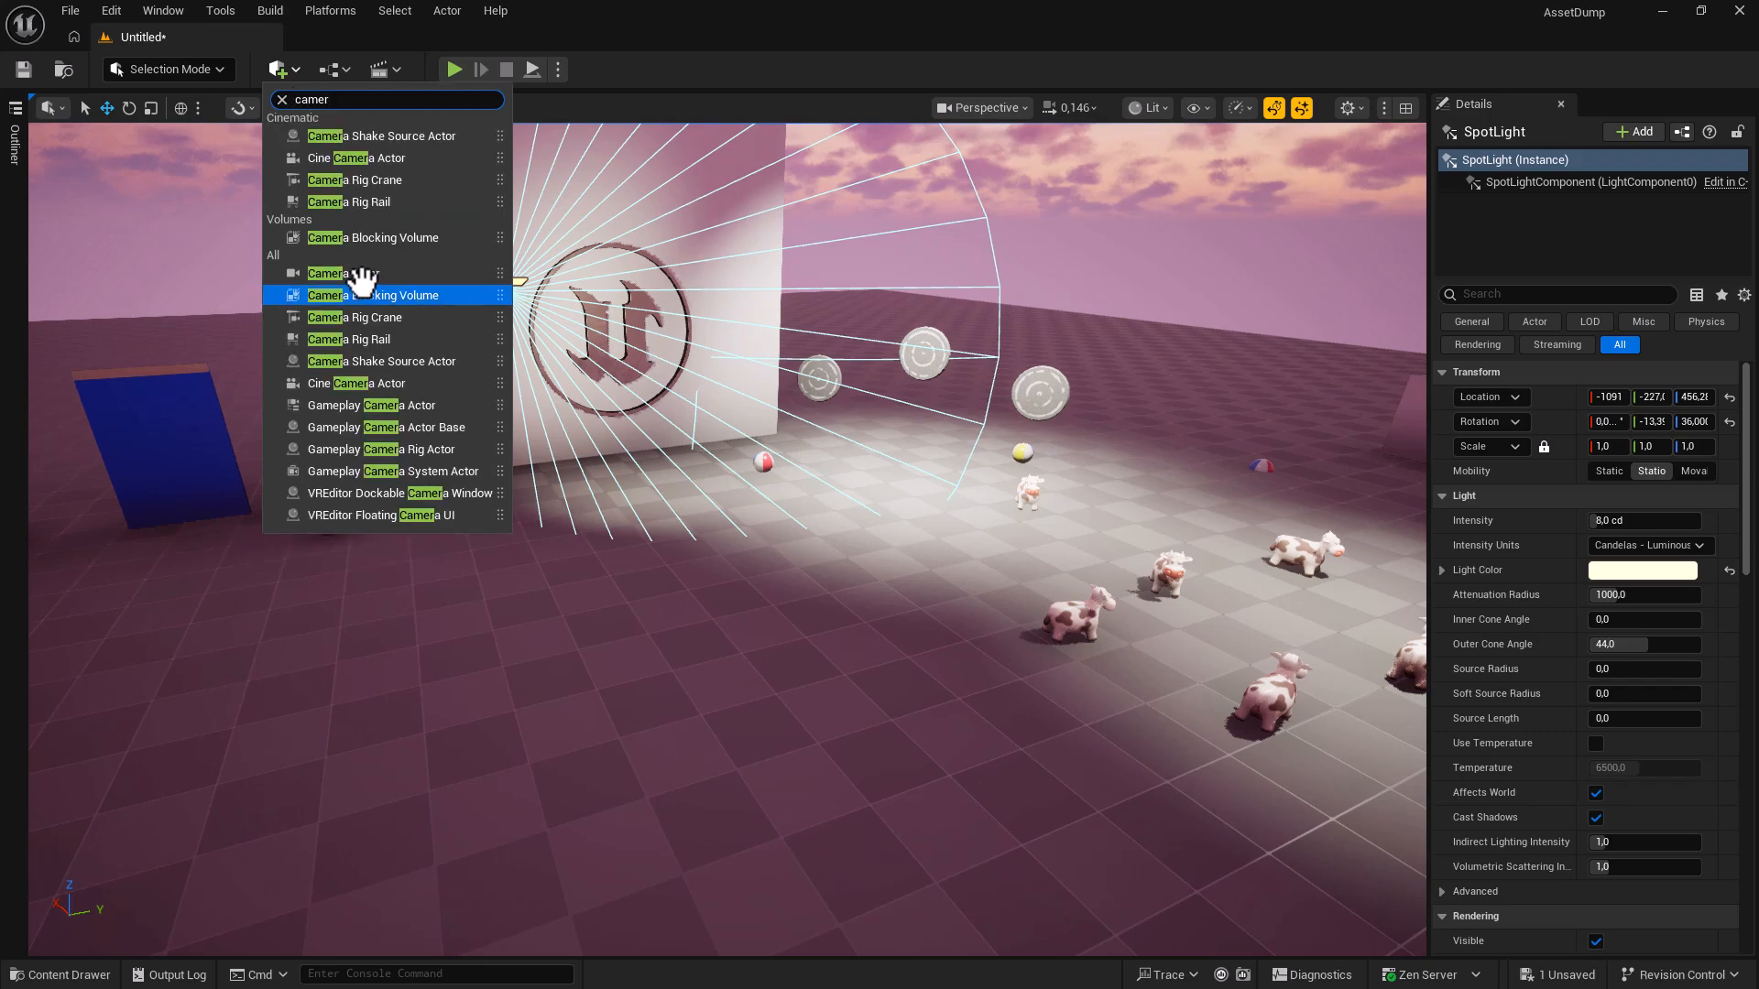
left_click_drag(354, 273, 525, 603)
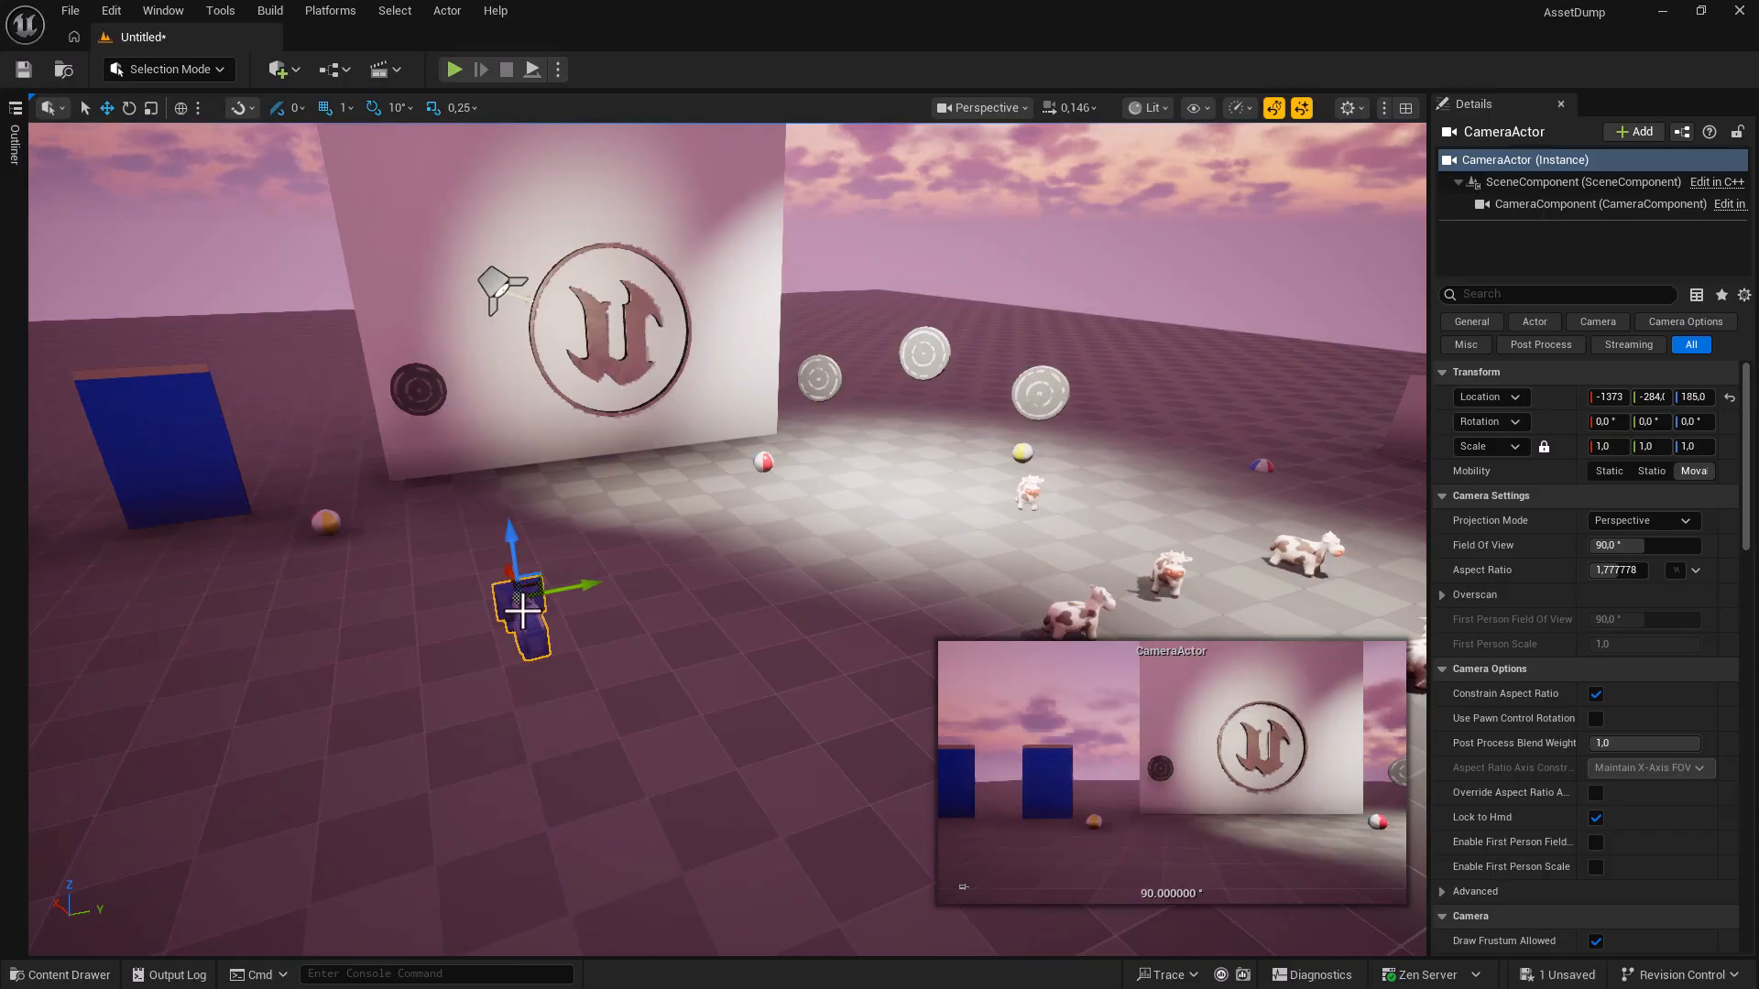
Pilot the CameraActor to about X -1440, Y 519, Z 225.5, framing the logo wall and cow.
right_click(524, 604)
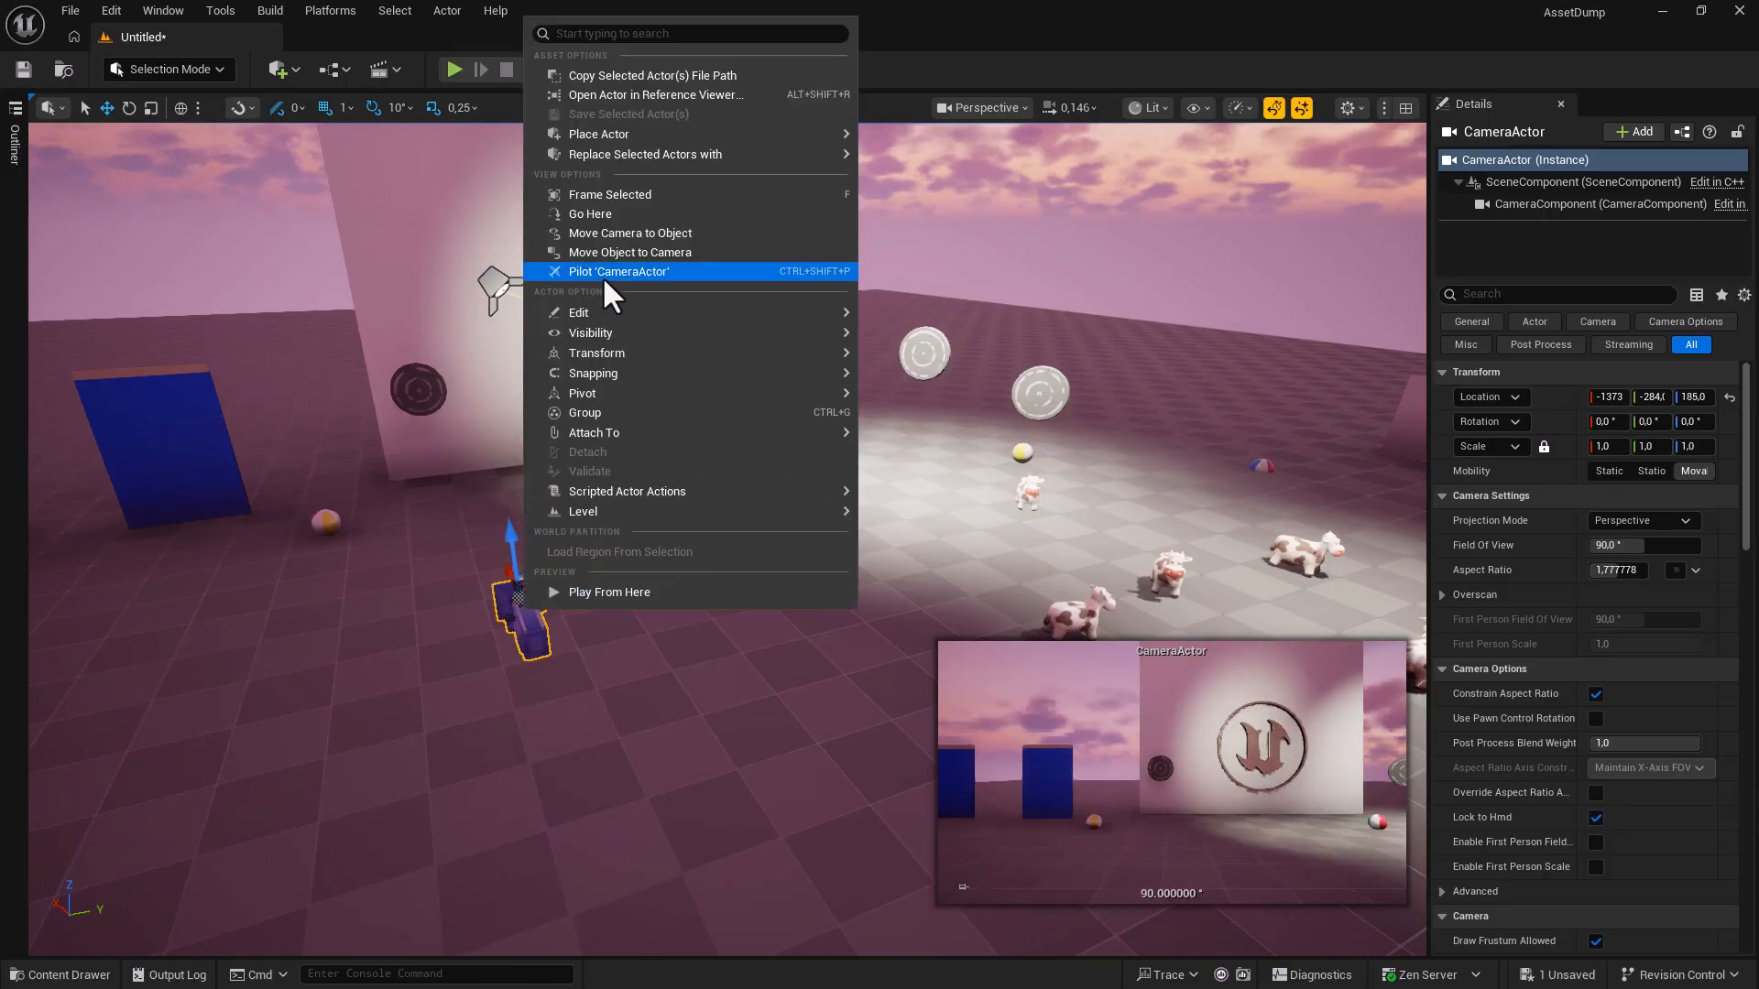
left_click(644, 272)
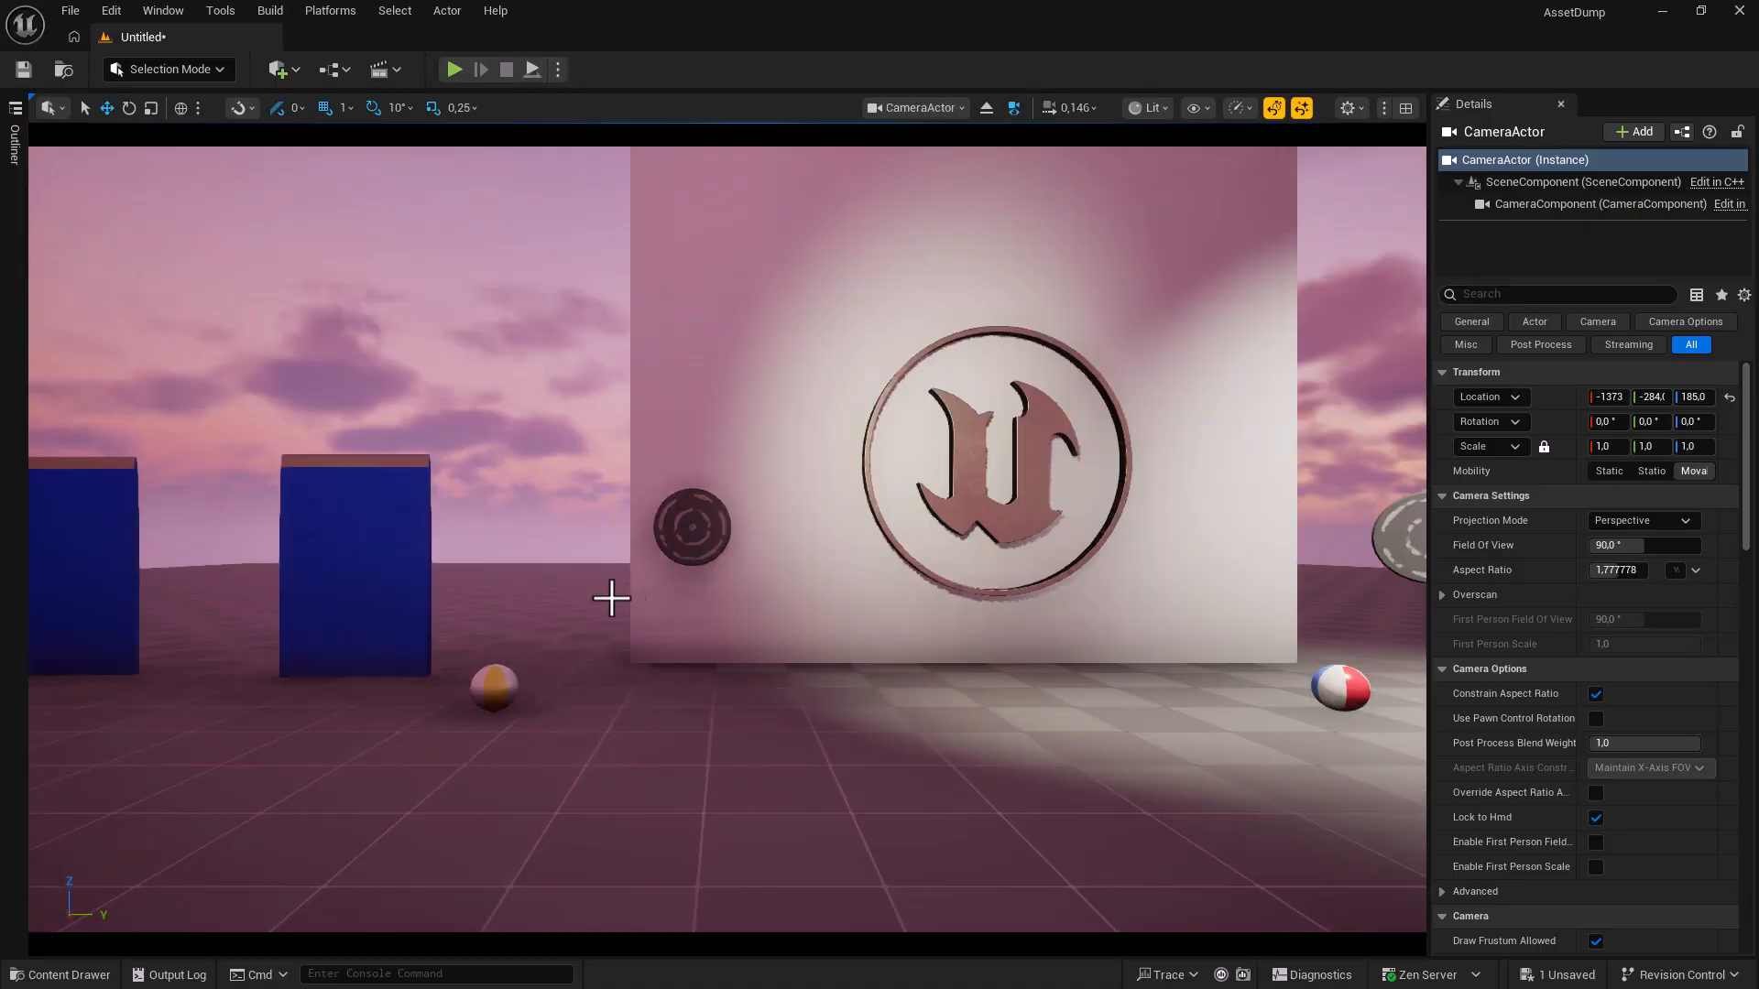
key("d")
right_click_drag(582, 727, 530, 763)
key("w")
key("d")
key("w")
key("s")
key("d")
key("s")
key("w")
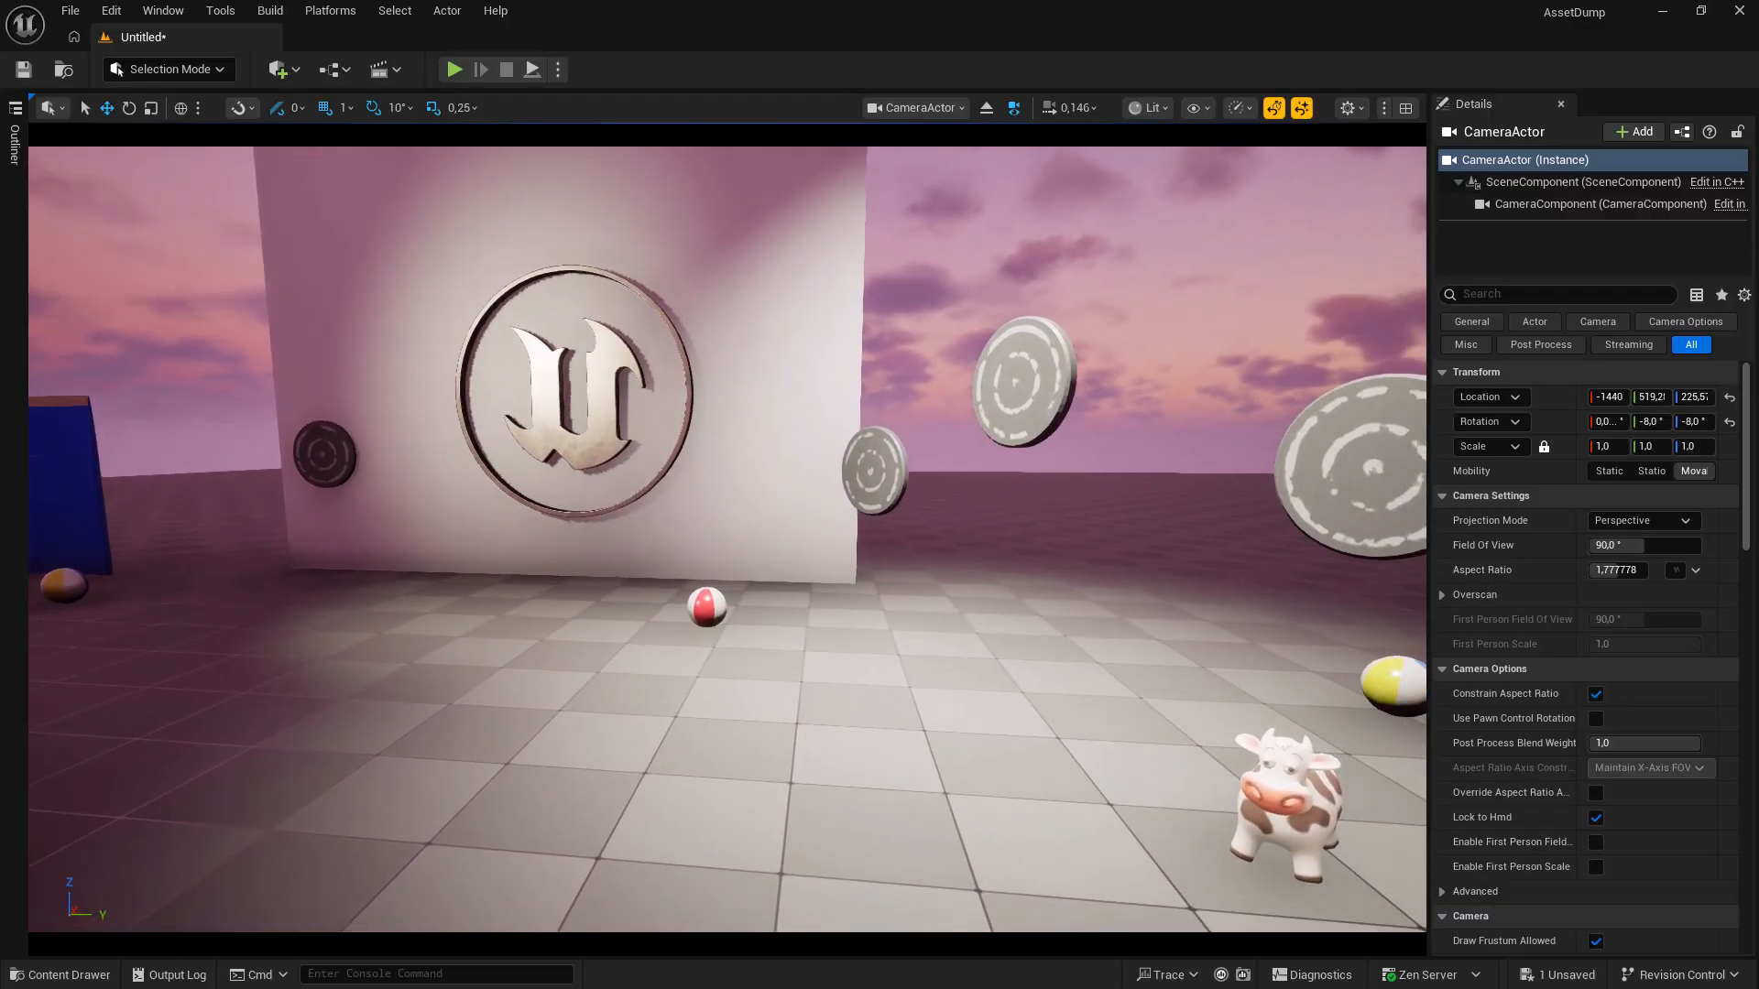
left_click(922, 108)
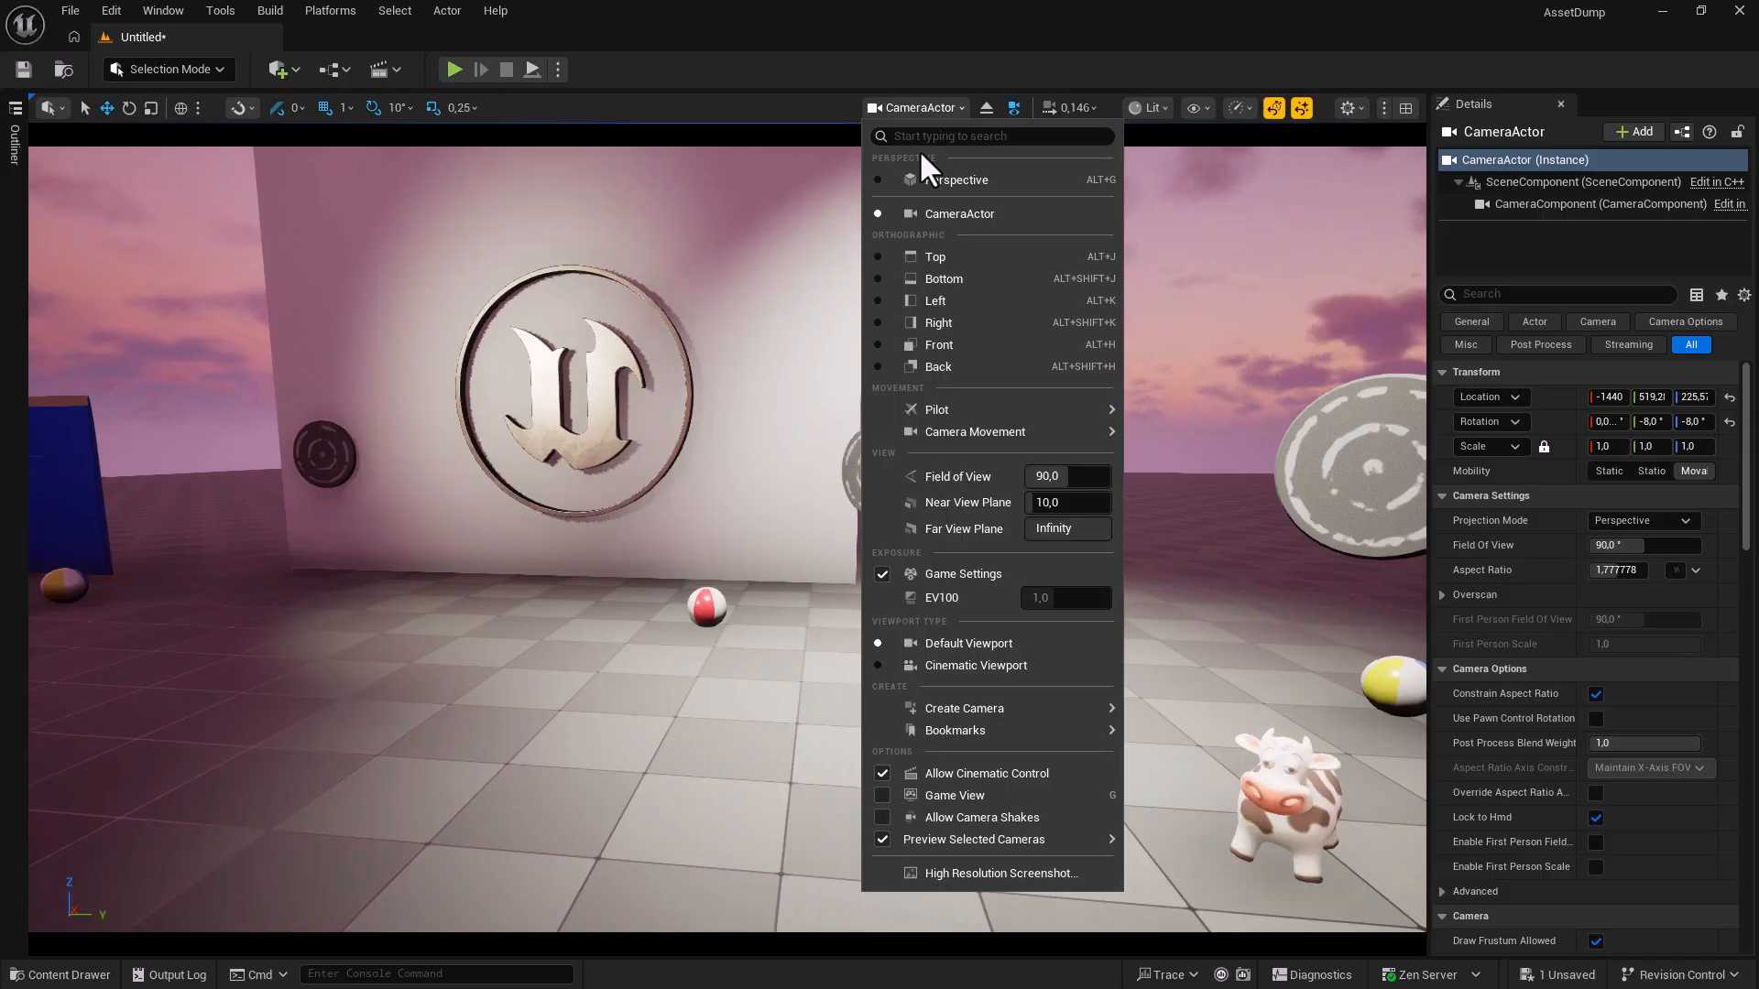
Switch the viewport to Perspective, then to the CameraActor's view from the camera list.
left_click(927, 178)
mouse_move(934, 401)
right_mouse_down()
mouse_move(1026, 408)
mouse_move(934, 401)
right_mouse_up()
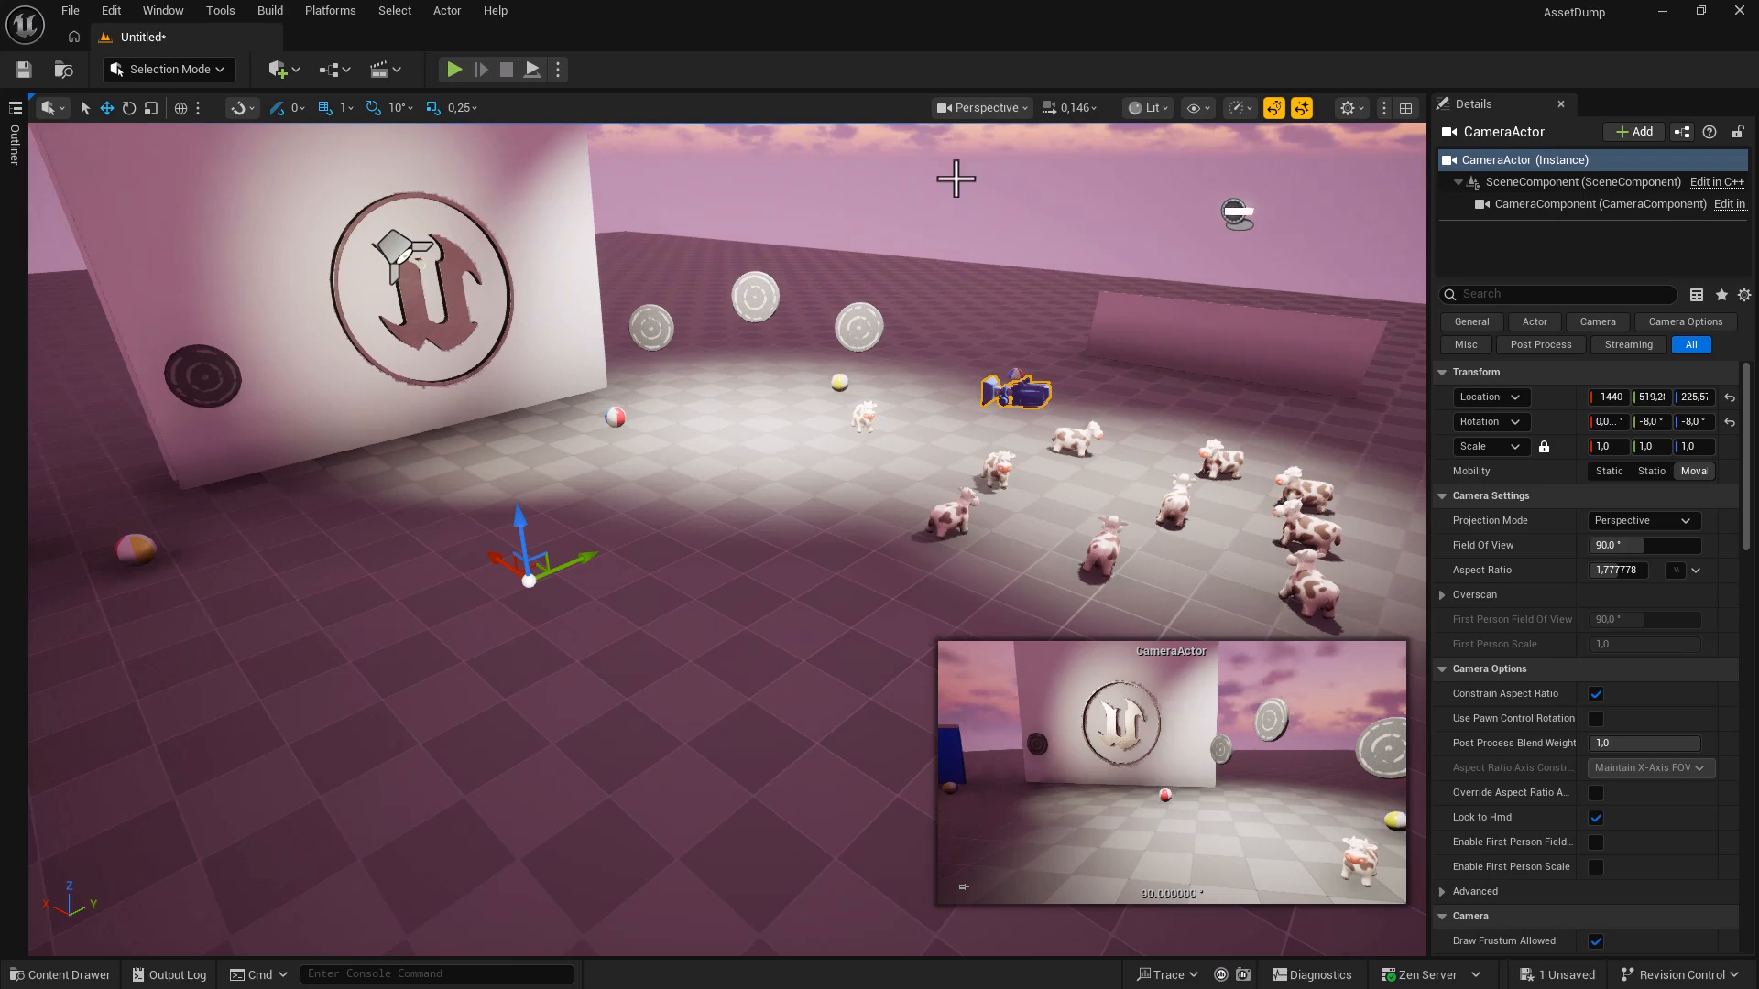
left_click(955, 107)
left_click(1000, 216)
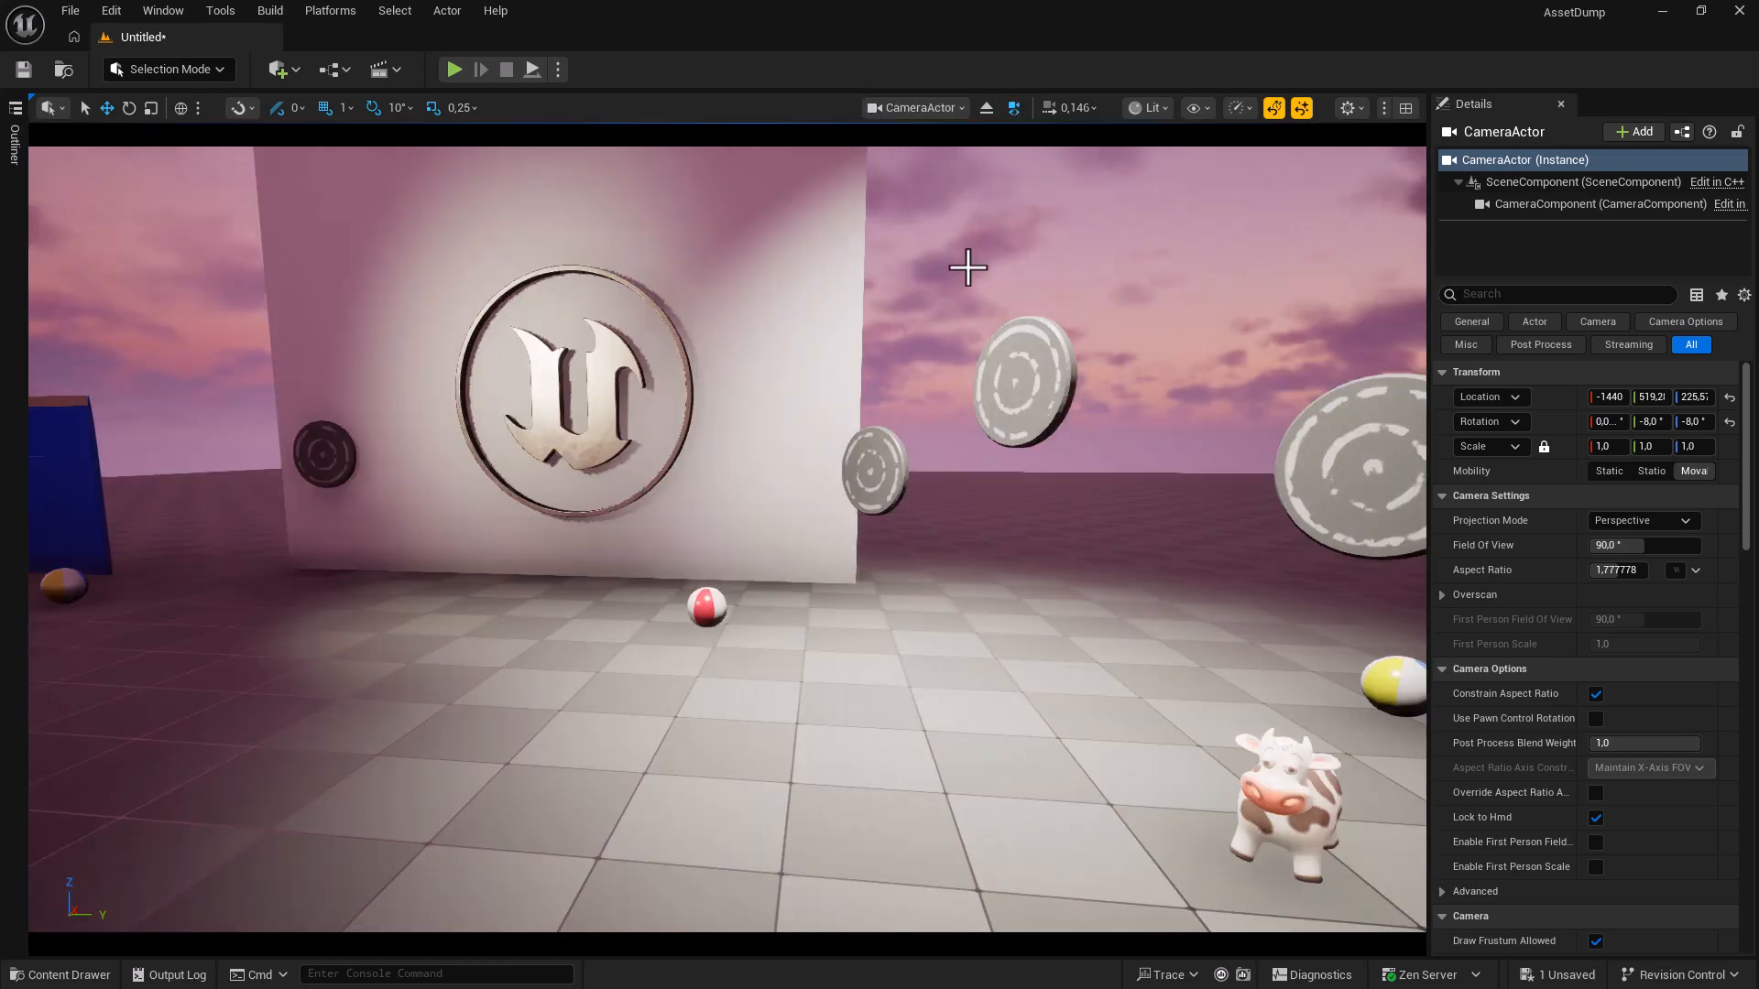
Pilot the CameraActor, eject, pilot it again, then eject back to the Perspective view.
left_click(911, 107)
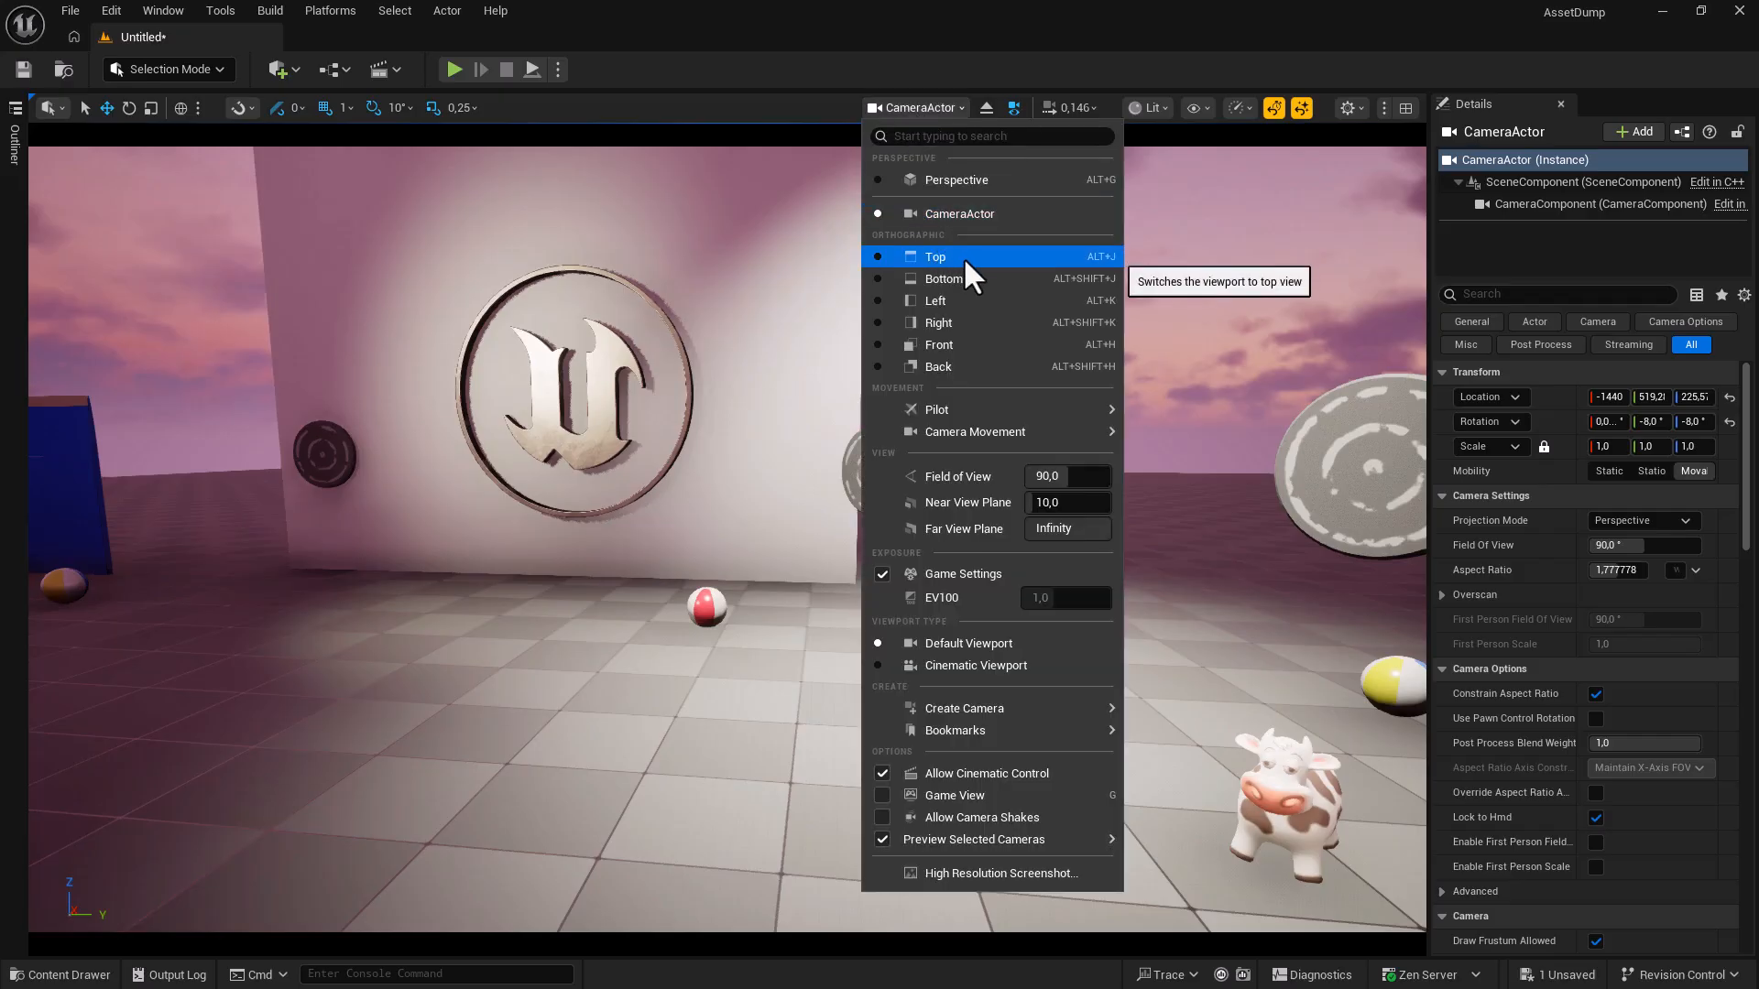
mouse_move(956, 408)
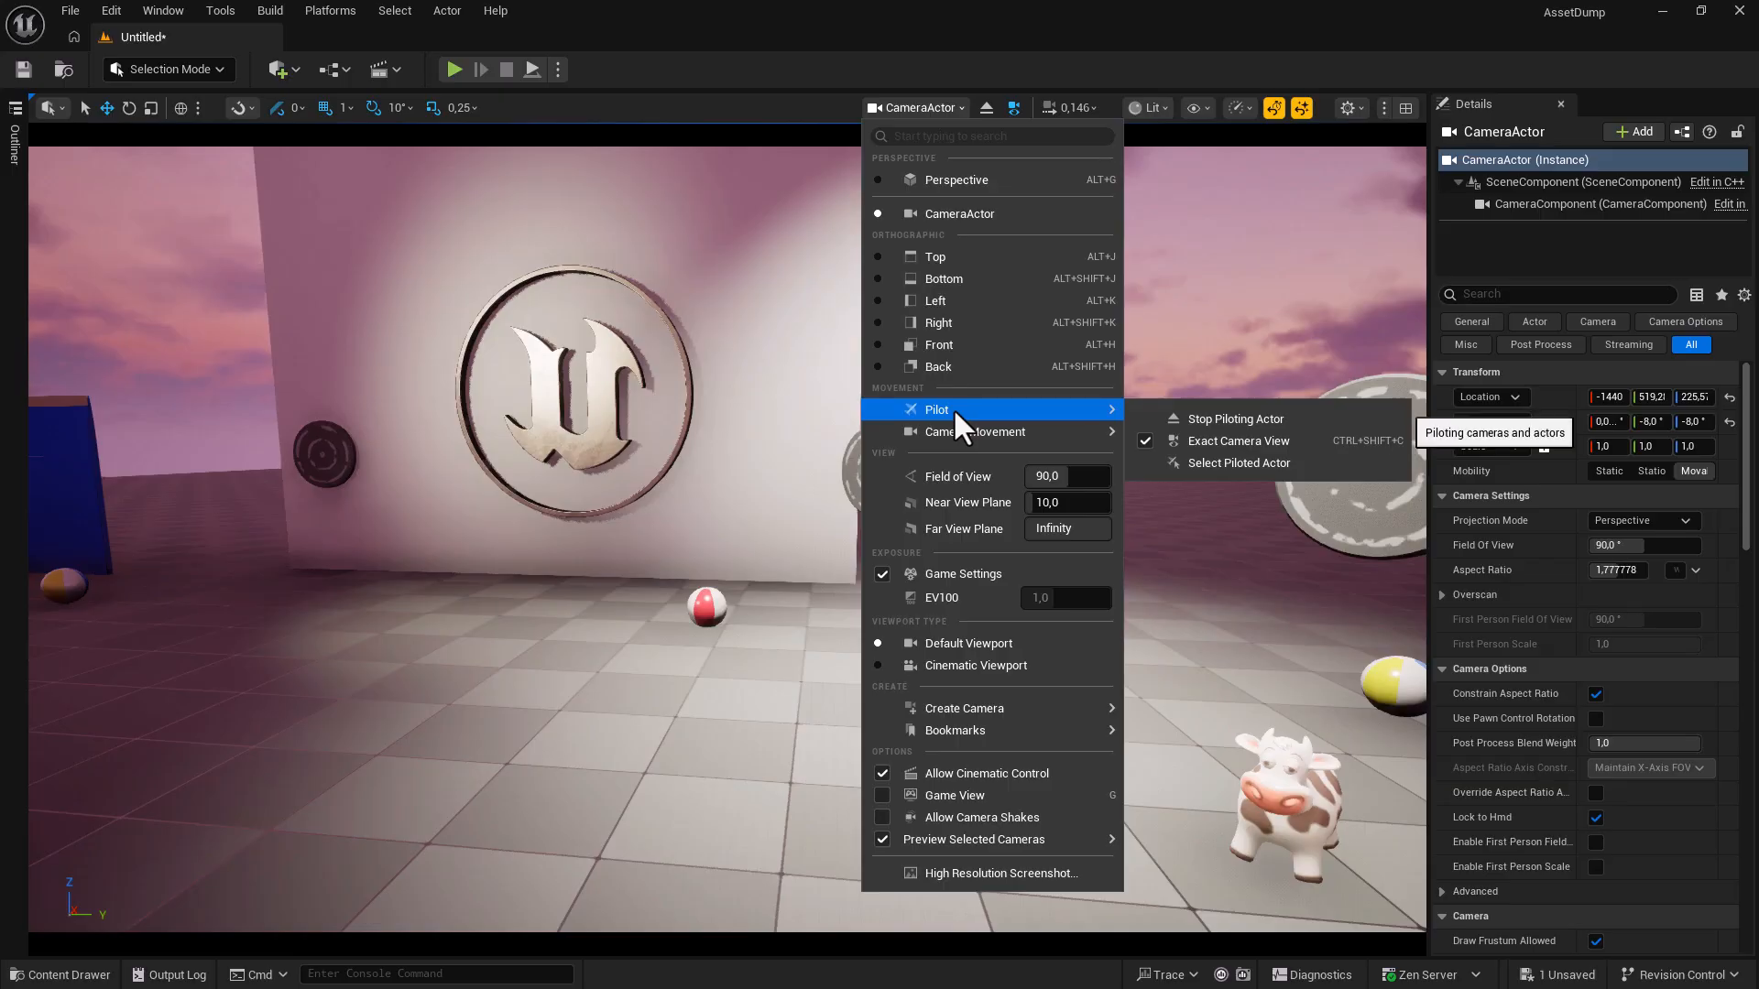
left_click(983, 110)
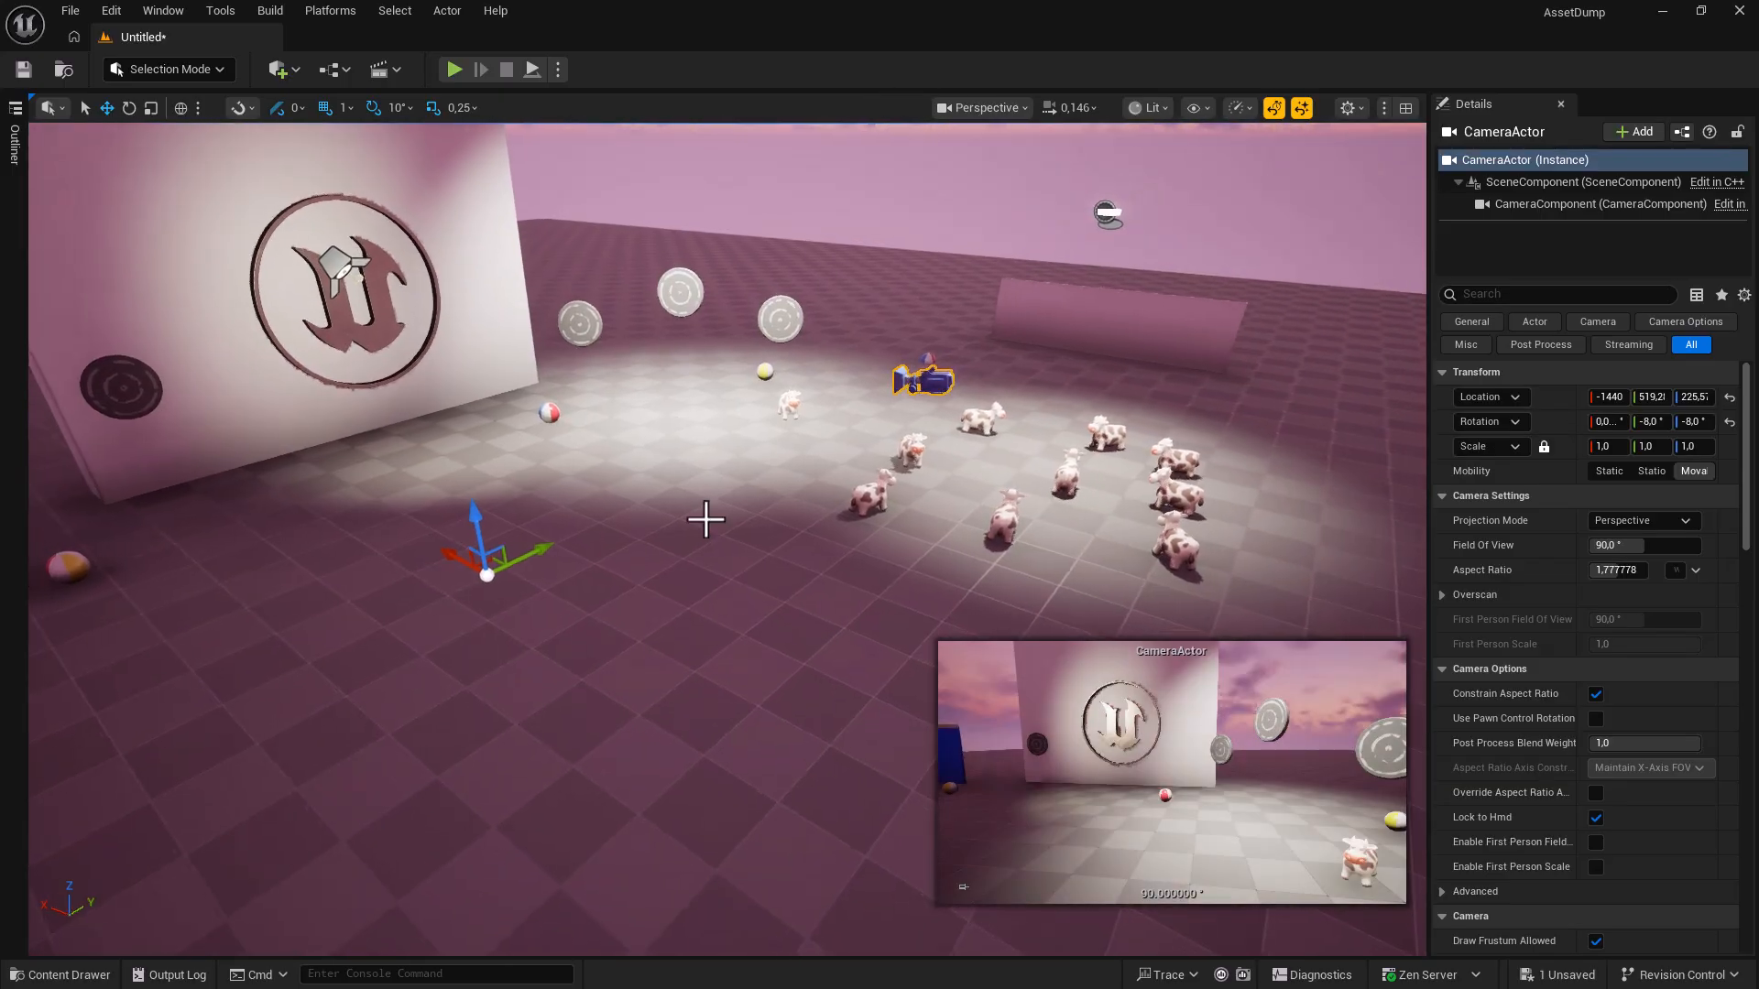
left_click(953, 106)
mouse_move(1000, 409)
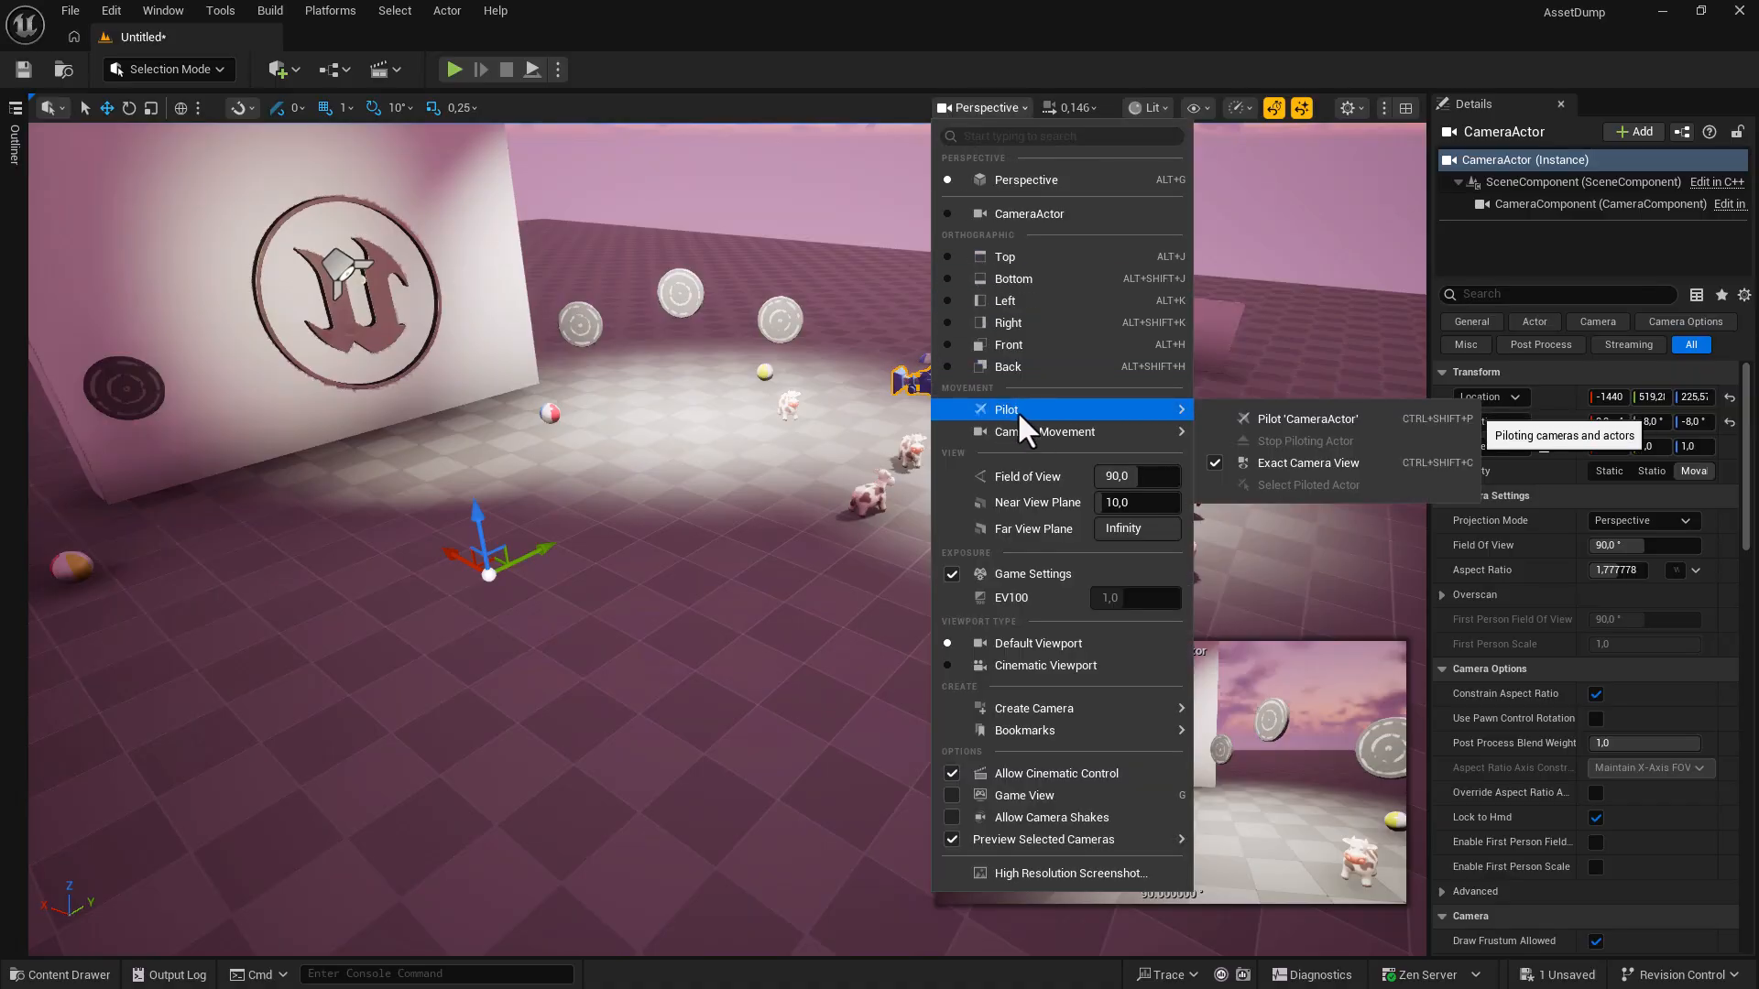
left_click(1279, 418)
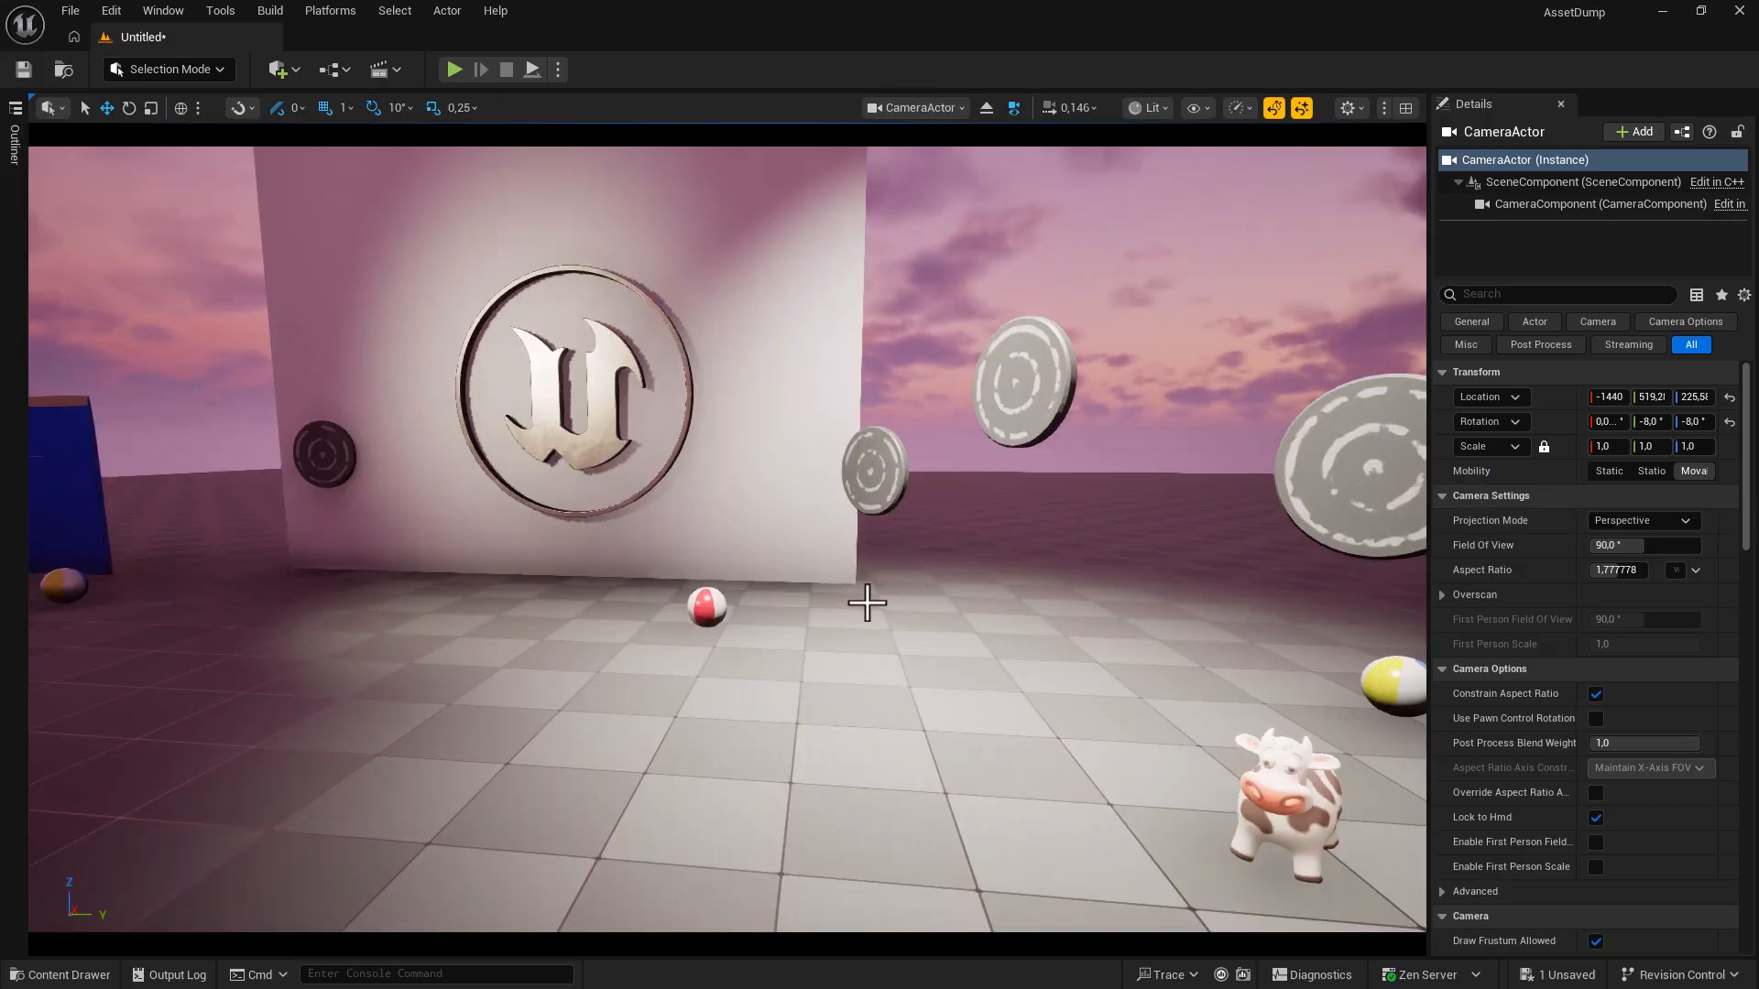
left_click(987, 107)
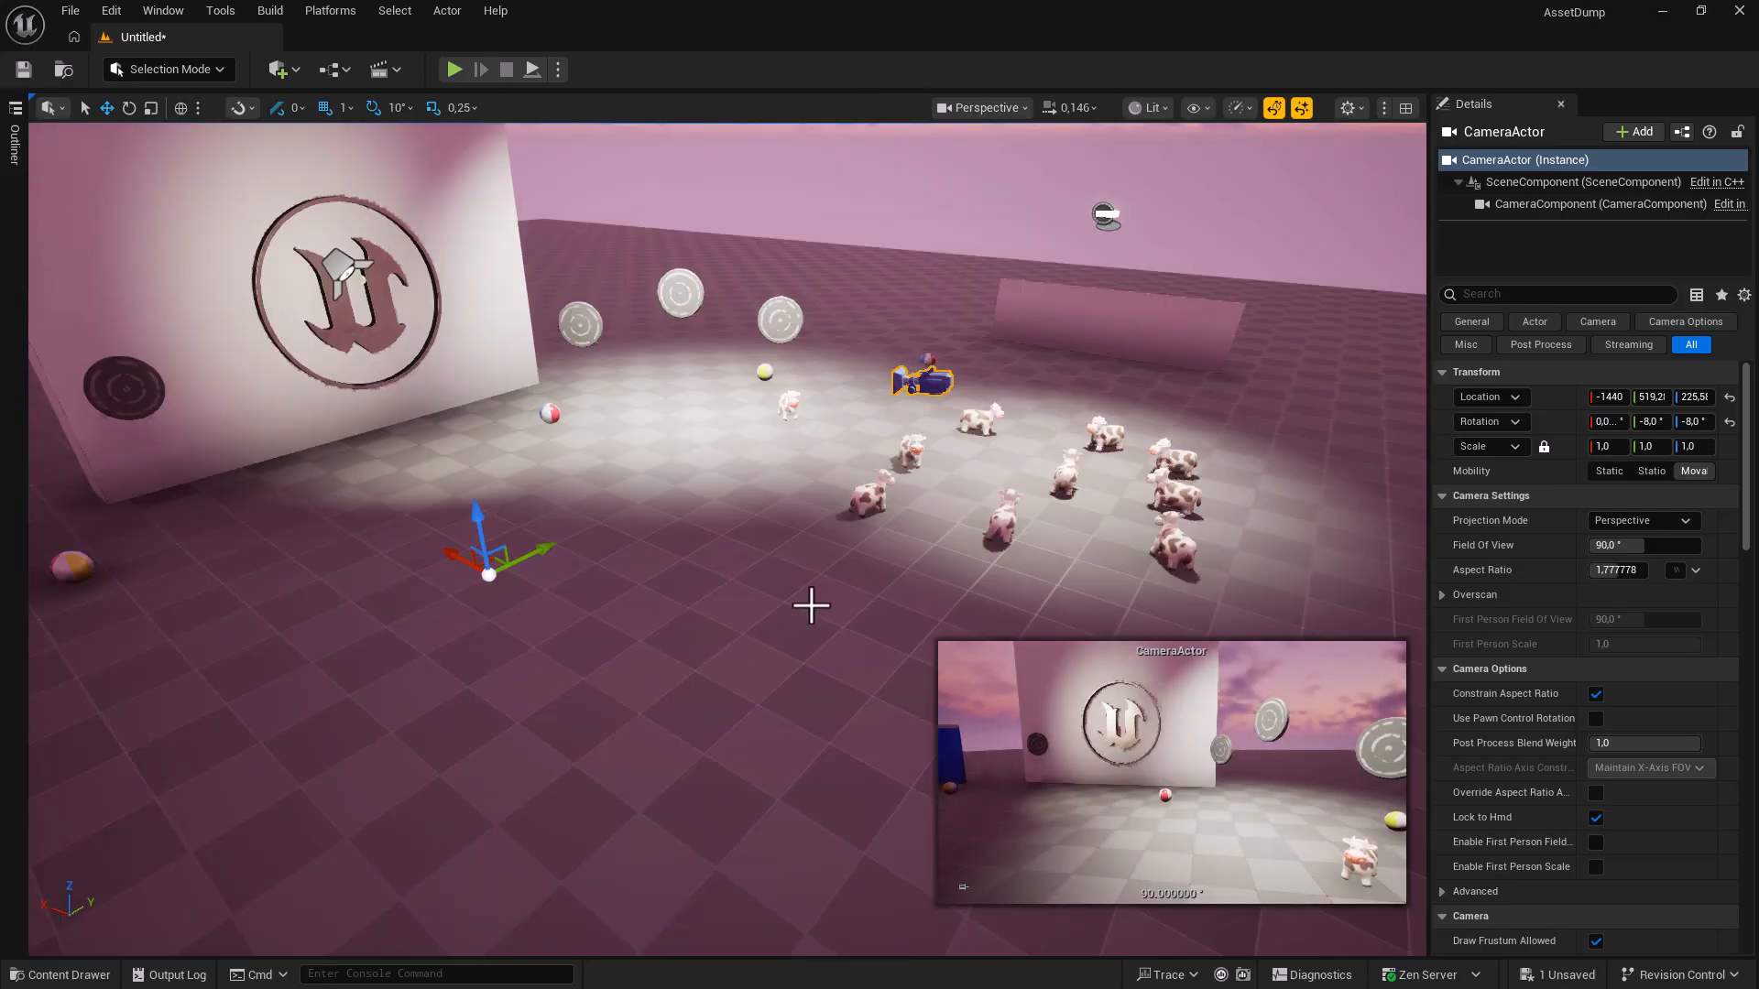
left_click(1003, 521)
right_click(1003, 520)
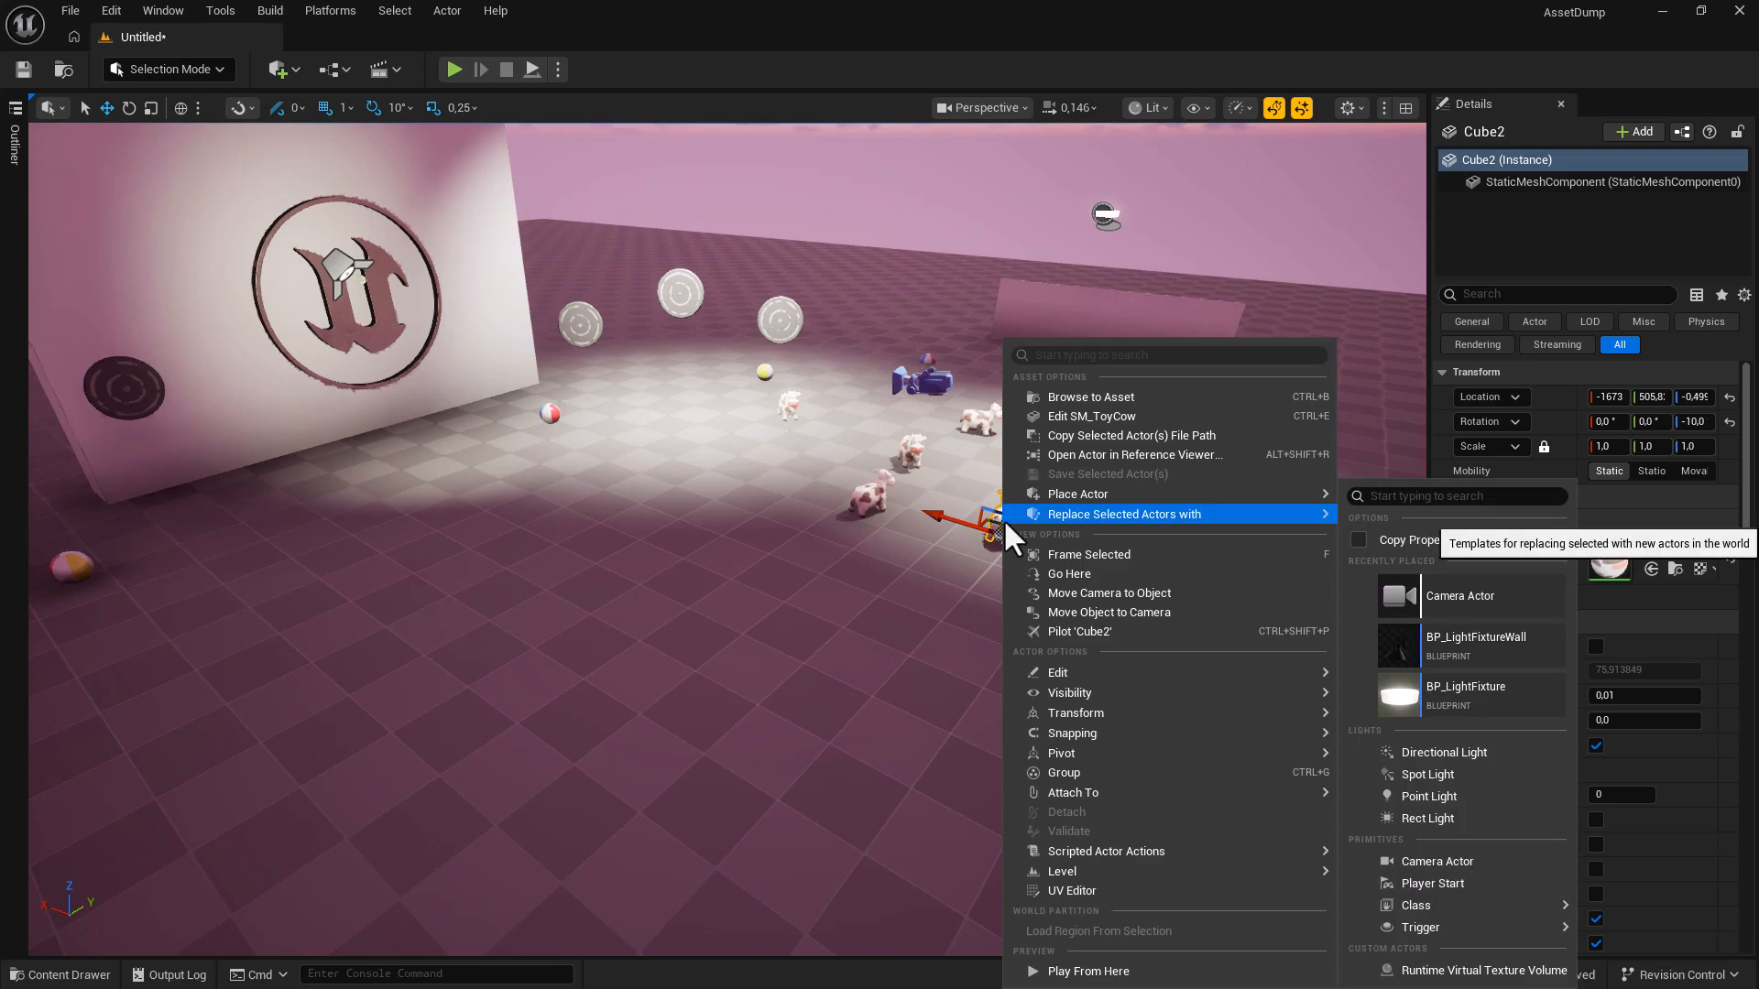
left_click(1064, 626)
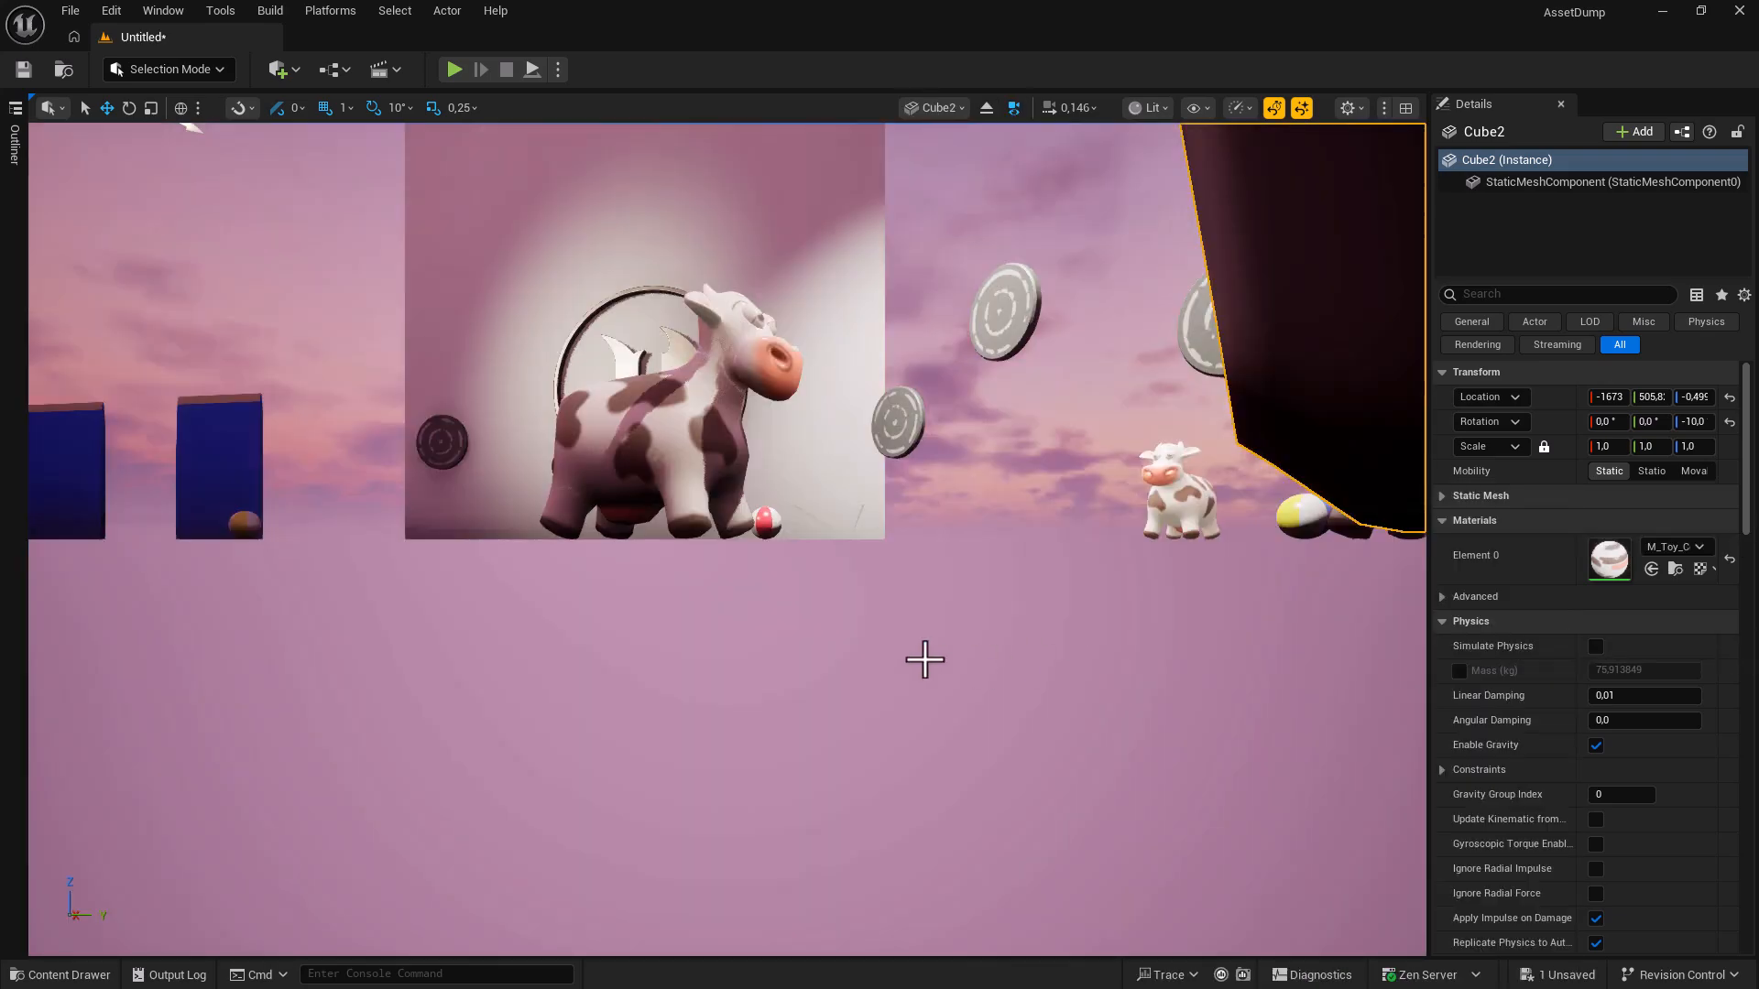
right_click_drag(1064, 626, 1243, 699)
key("s")
key("d")
key("s")
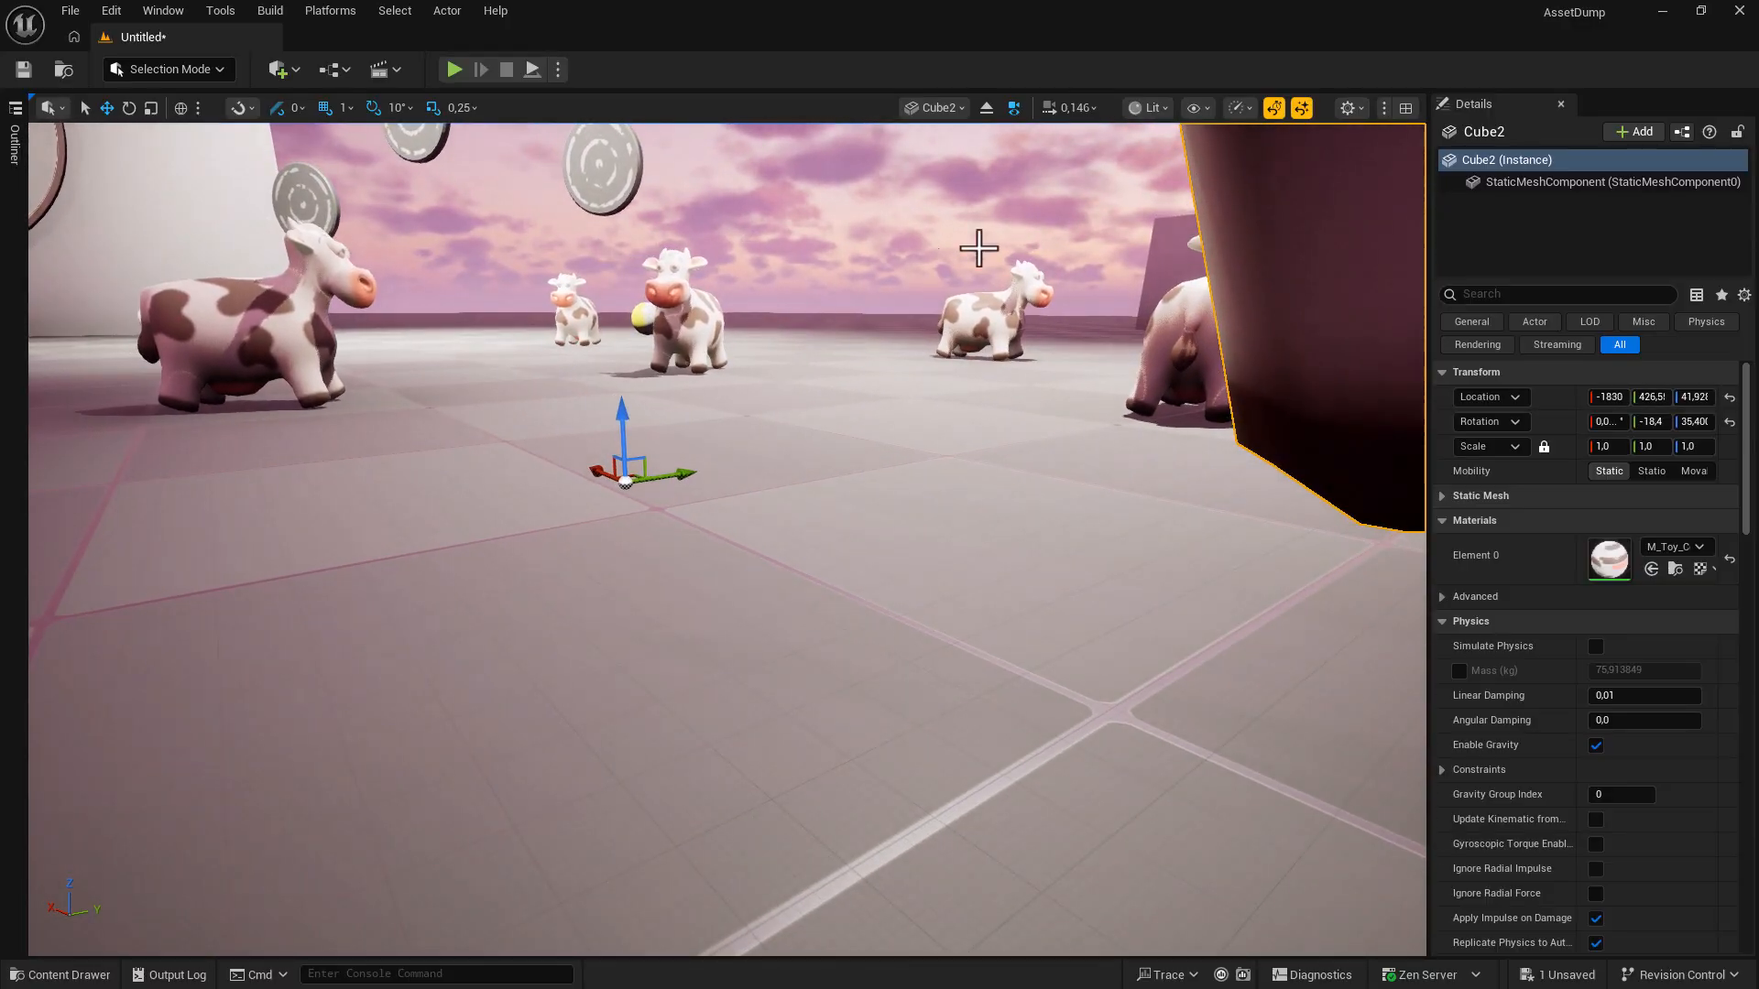
left_click(986, 108)
key("d")
right_click_drag(728, 571, 728, 571)
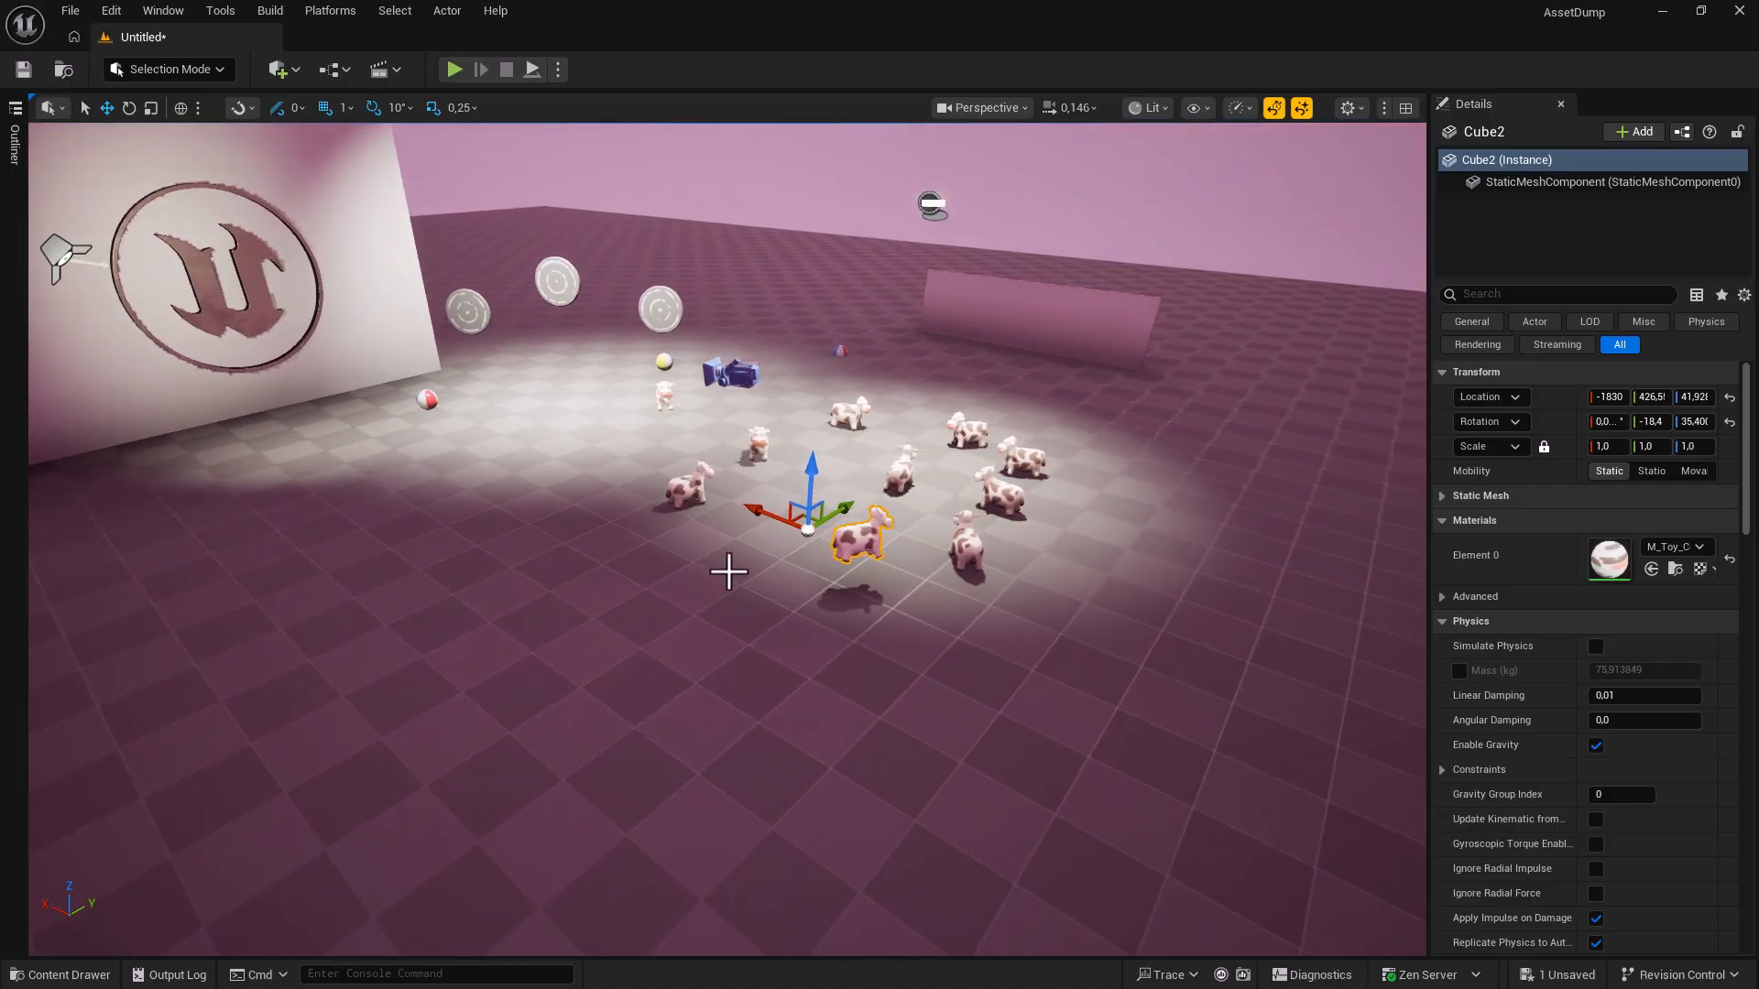
key("ctrl+z")
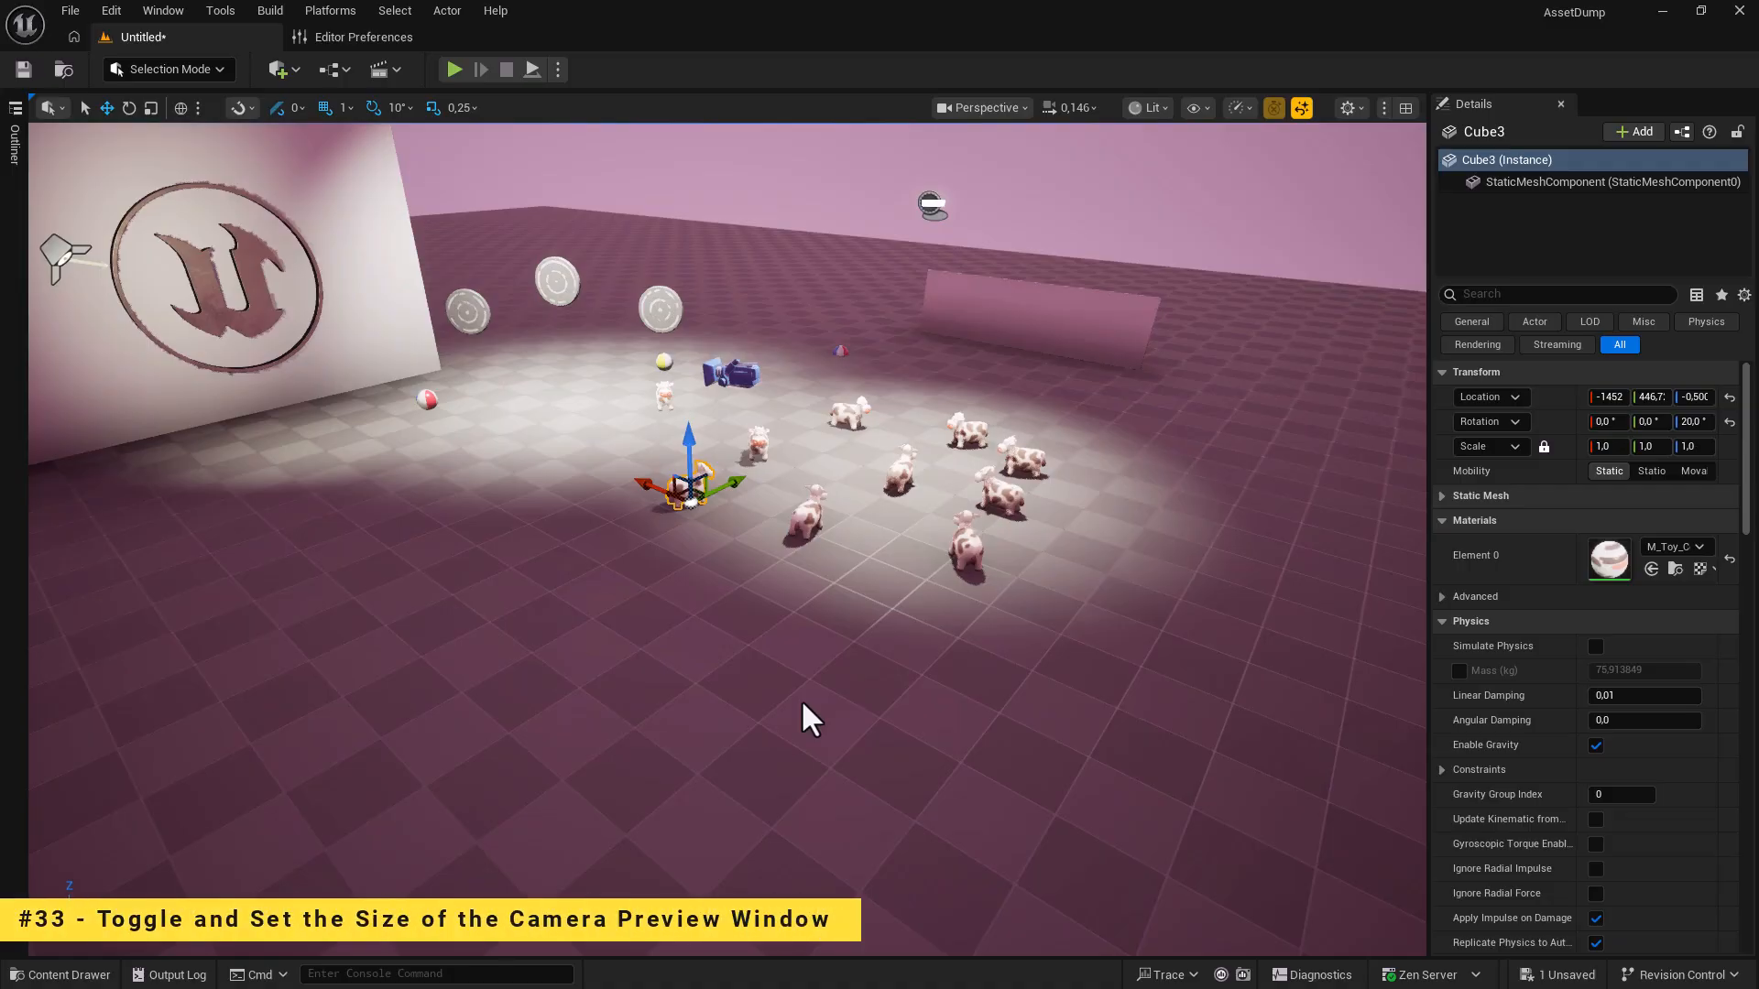
Select the CameraActor and raise the Preview Selected Cameras size to 5.42.
right_click_drag(825, 699, 817, 693)
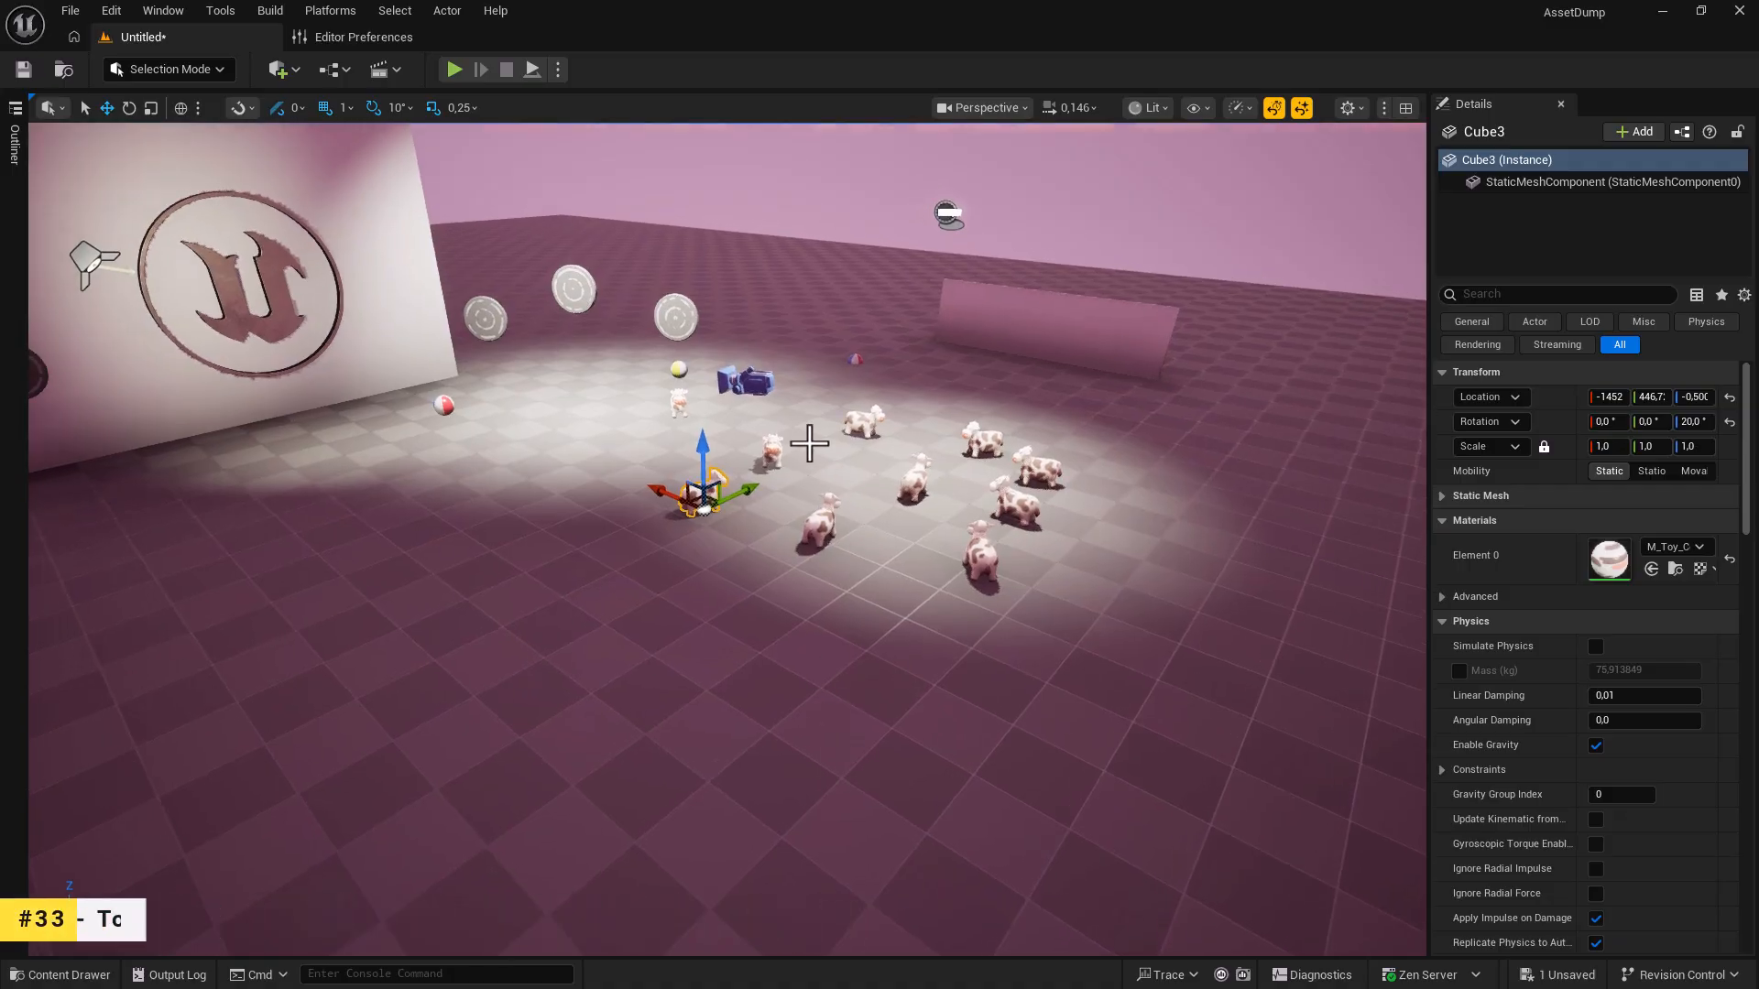
left_click(756, 390)
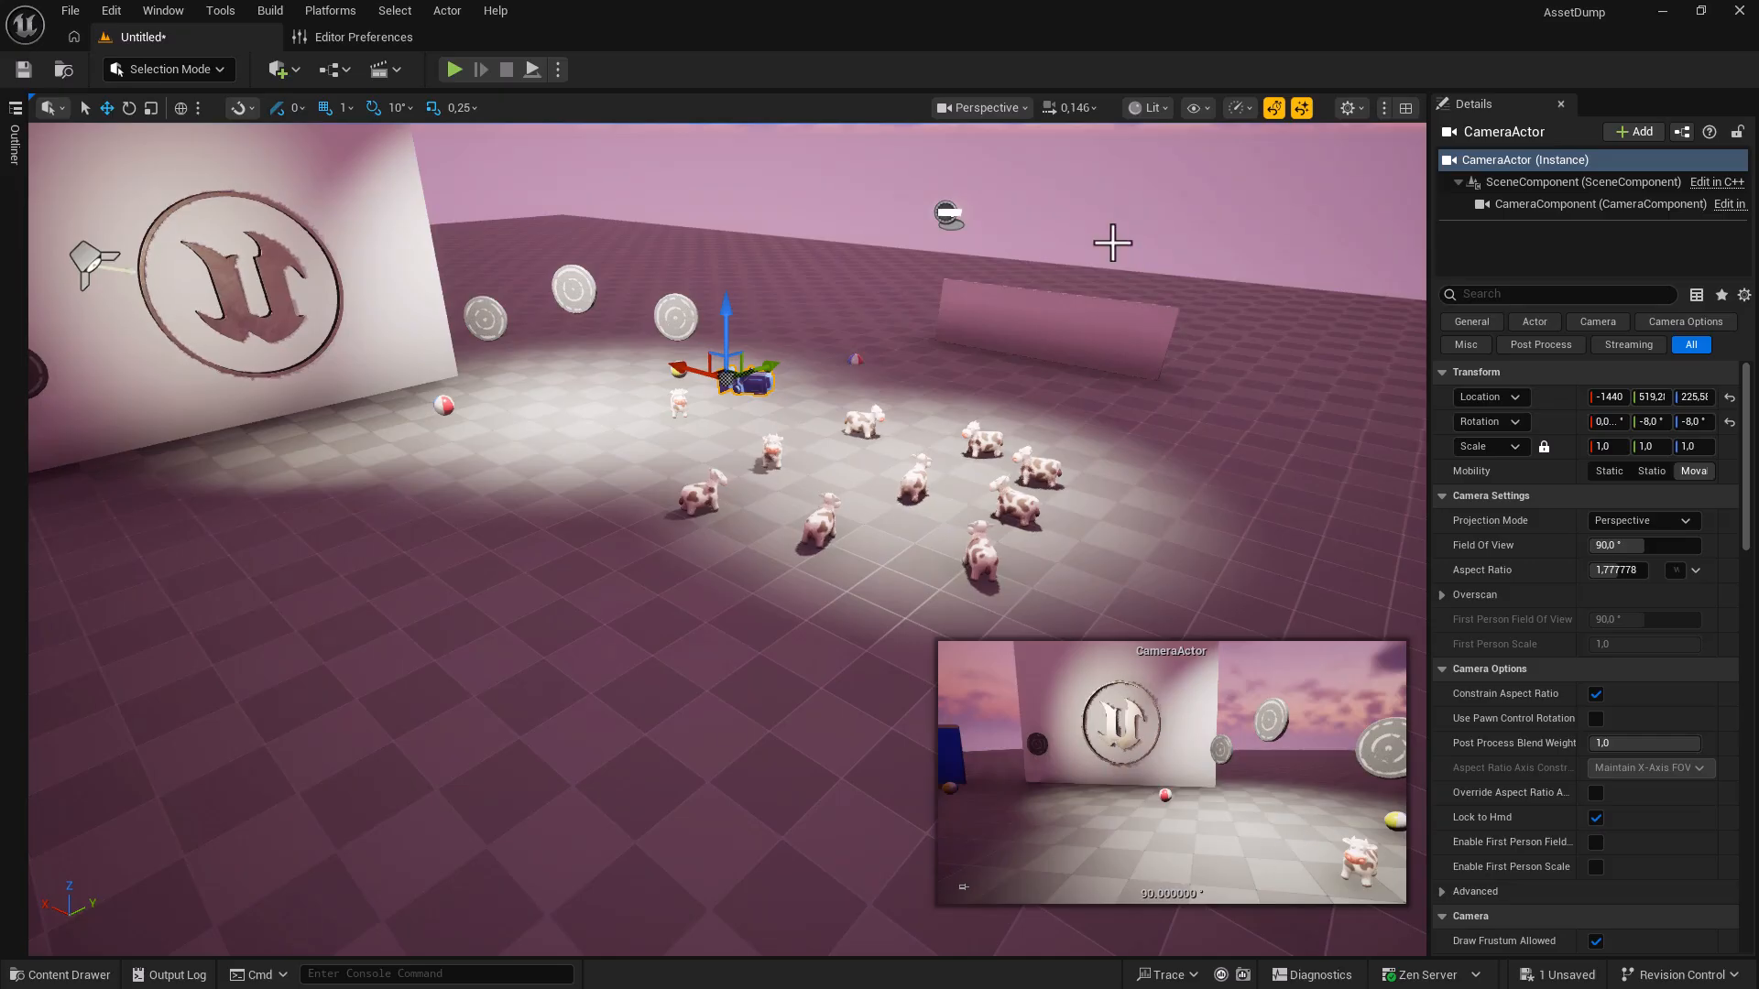
left_click(980, 108)
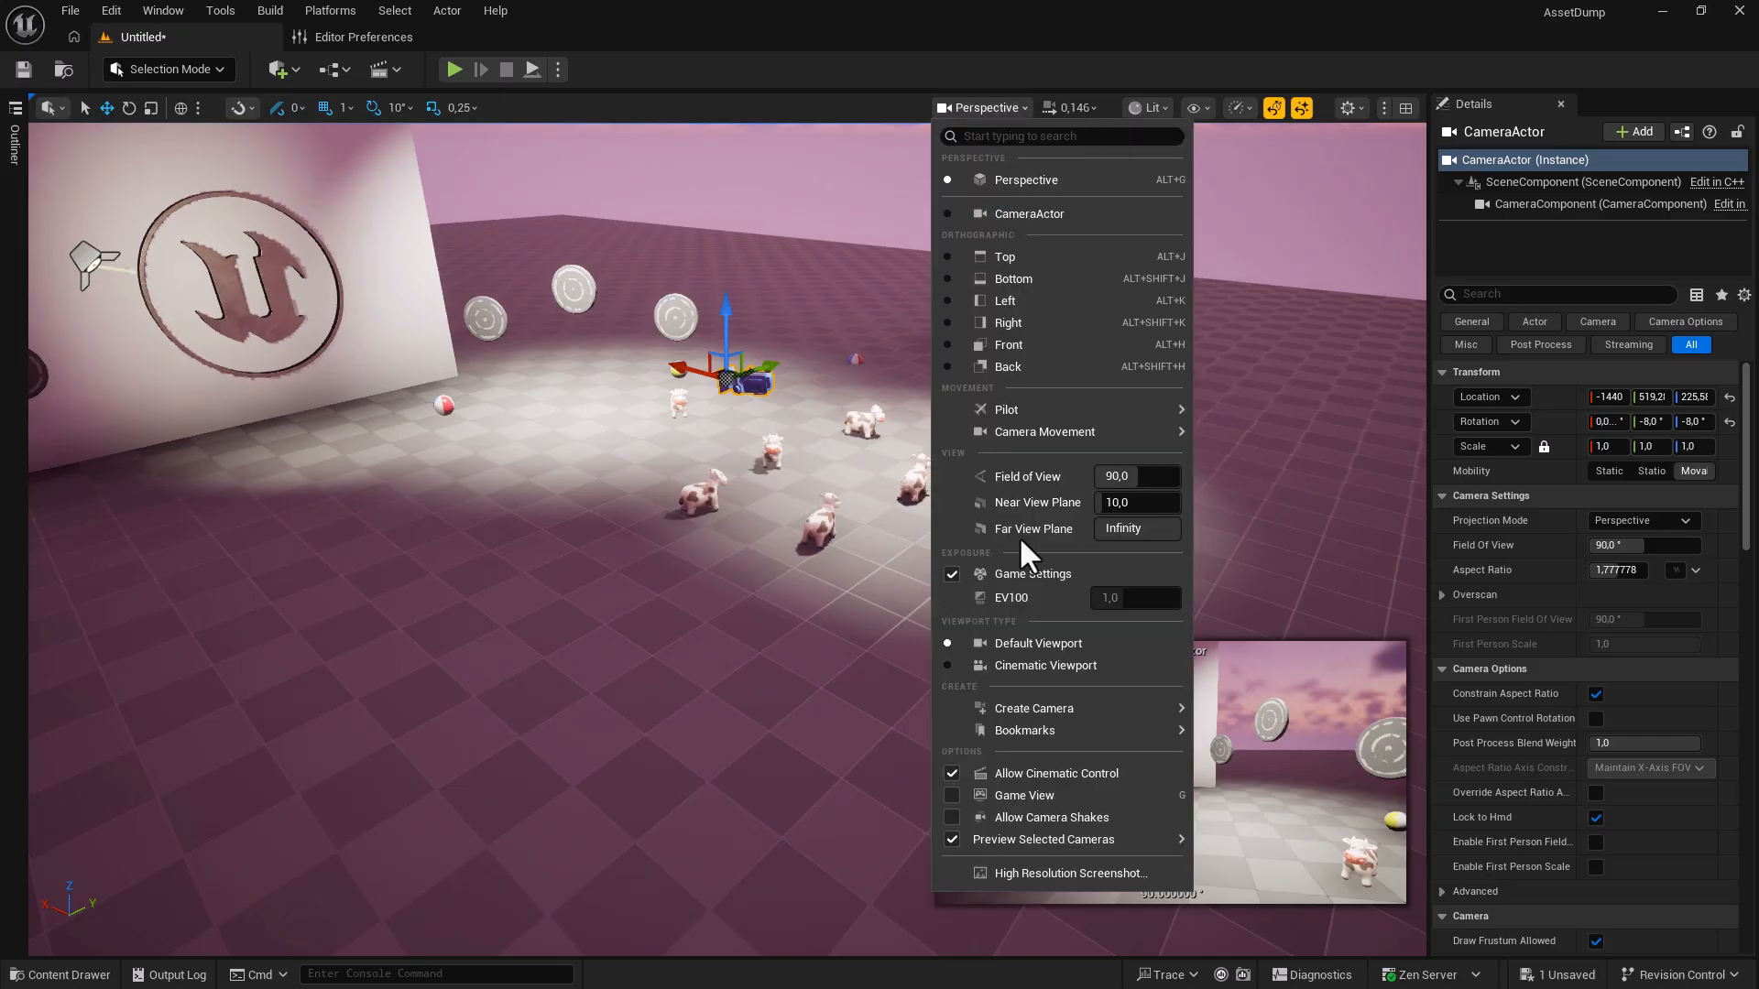
mouse_move(975, 838)
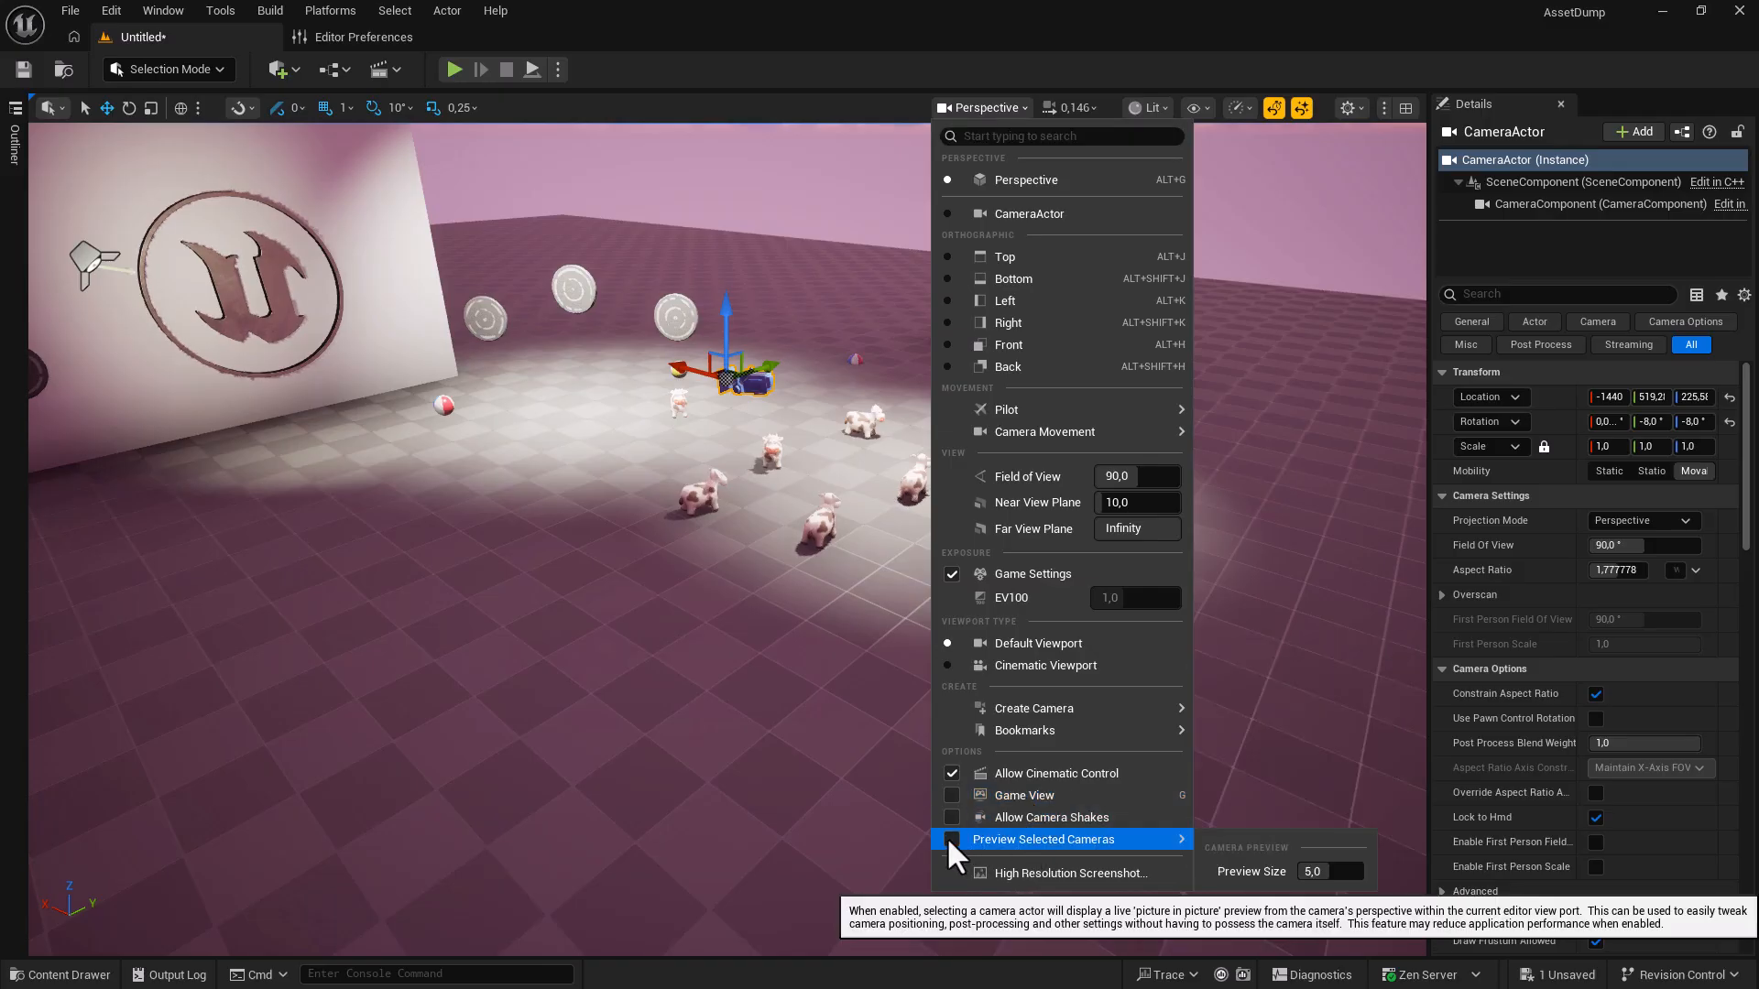
left_click_drag(1329, 872, 1291, 884)
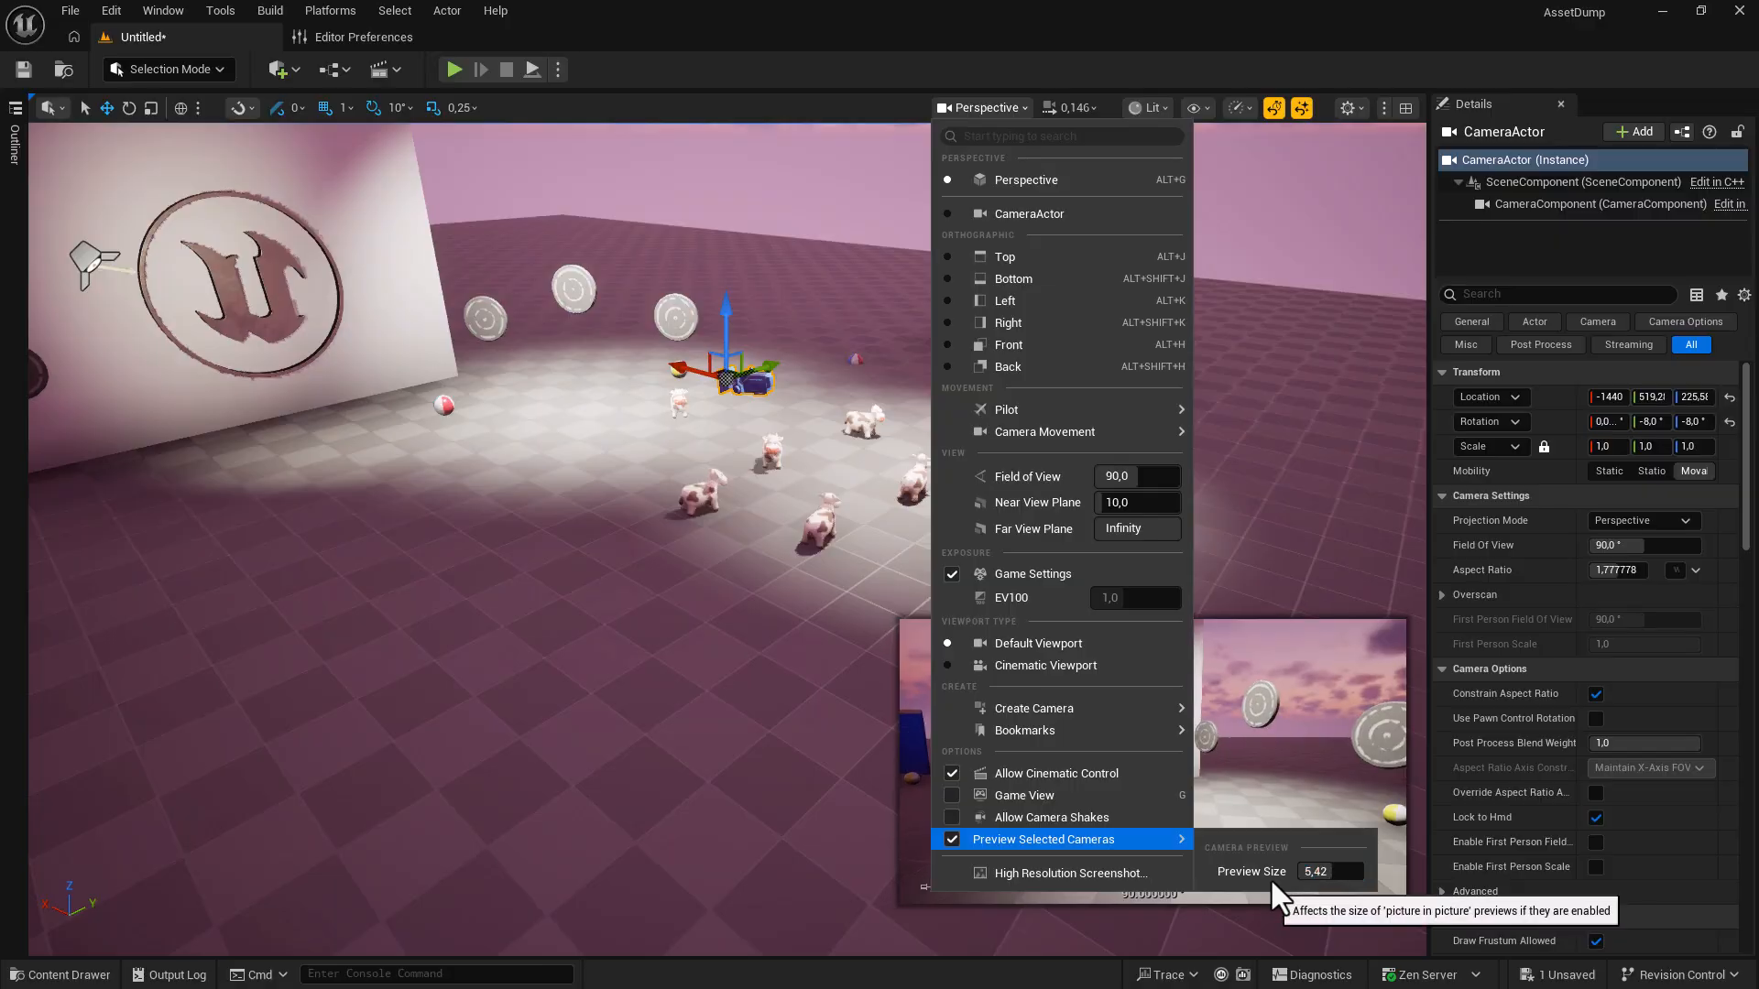
left_click(788, 96)
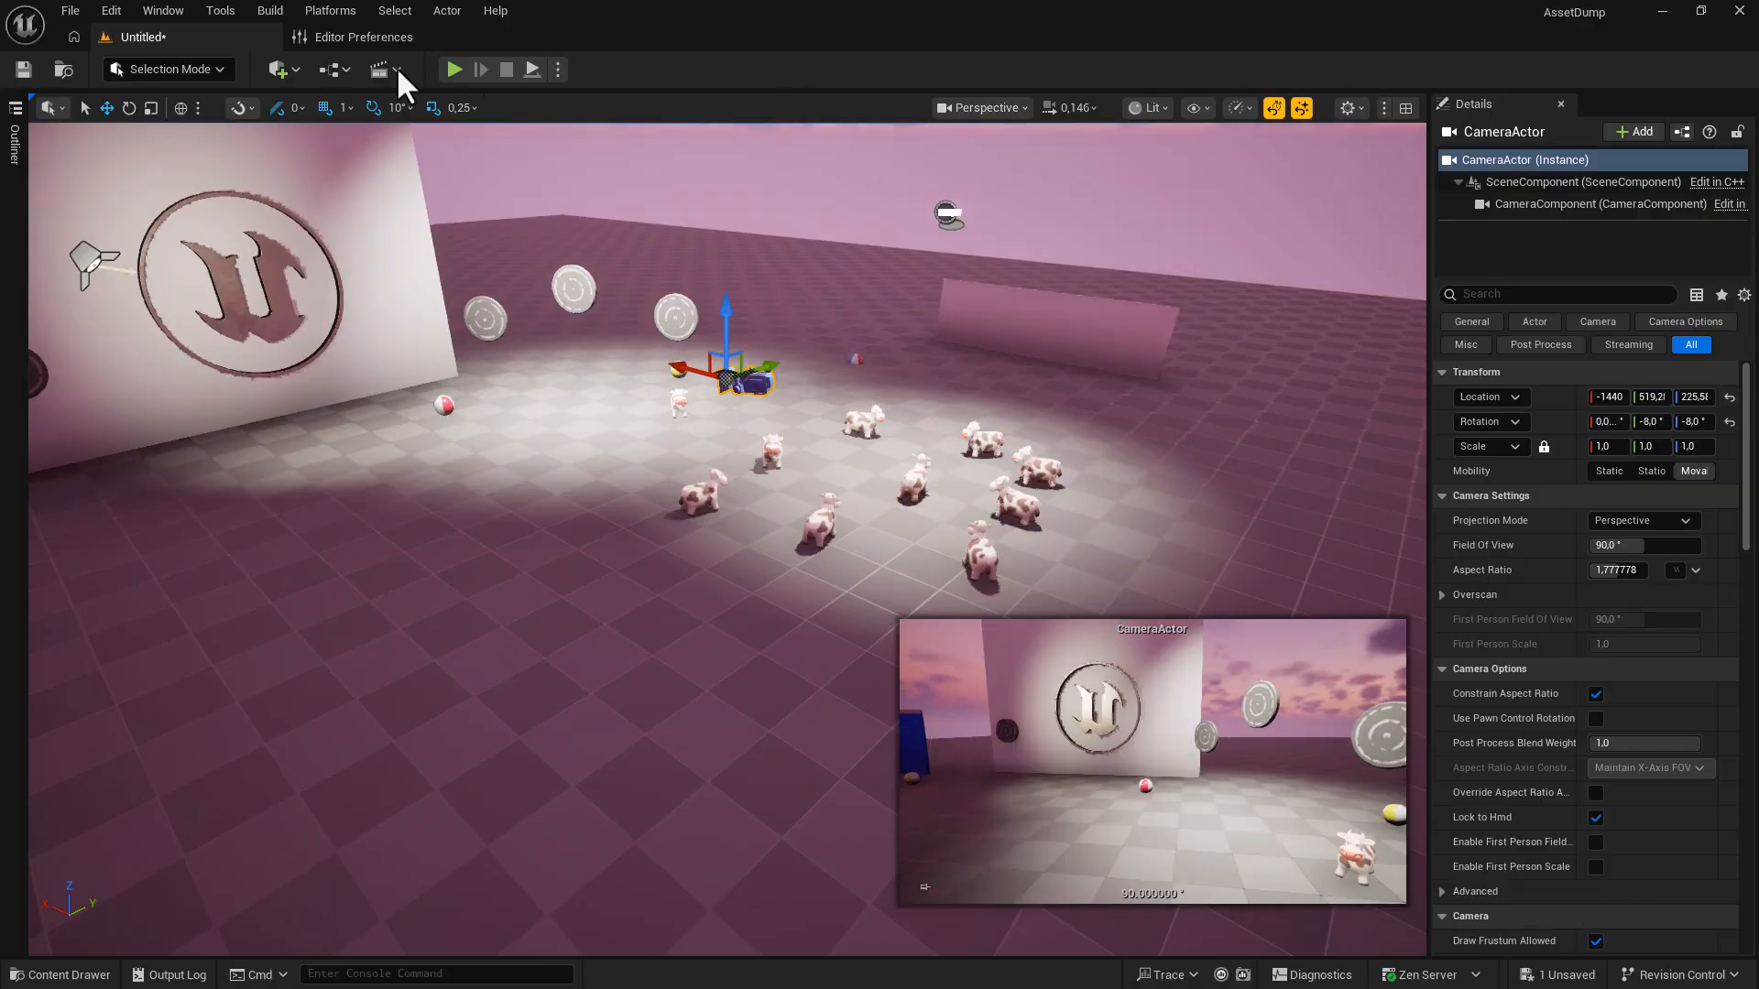
left_click(112, 11)
left_click(184, 274)
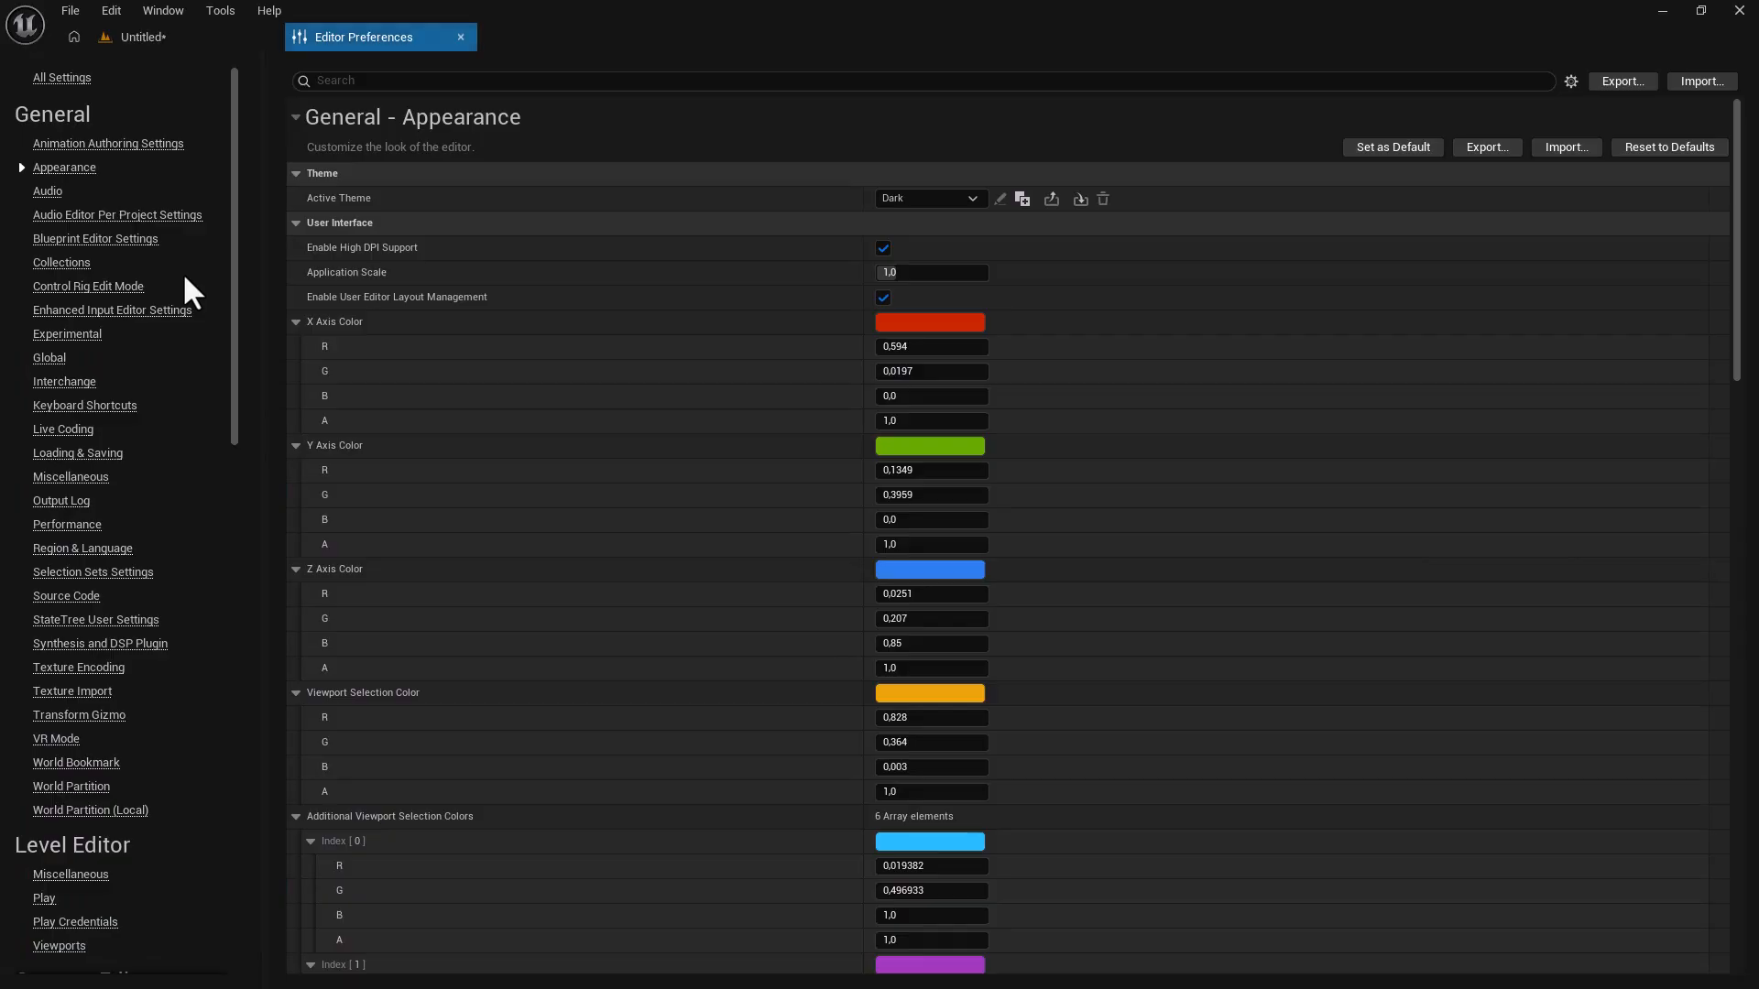
left_click(57, 947)
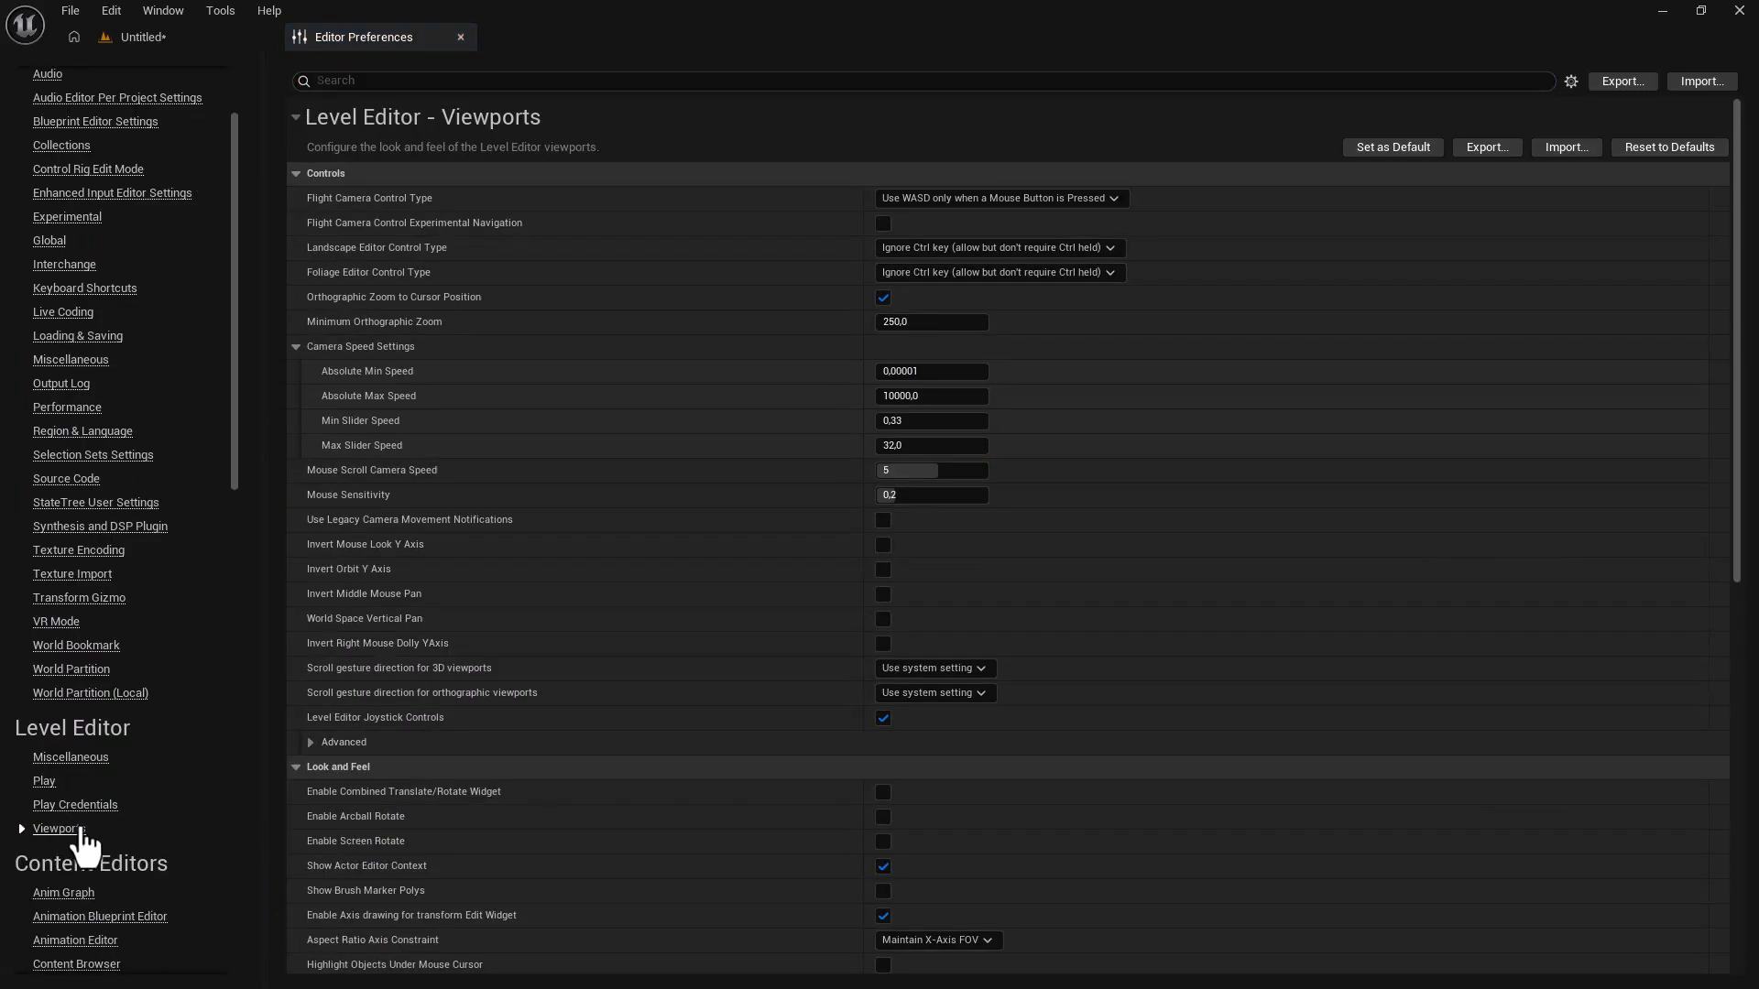
scroll(555, 568, "down", 3)
scroll(555, 567, "down", 2)
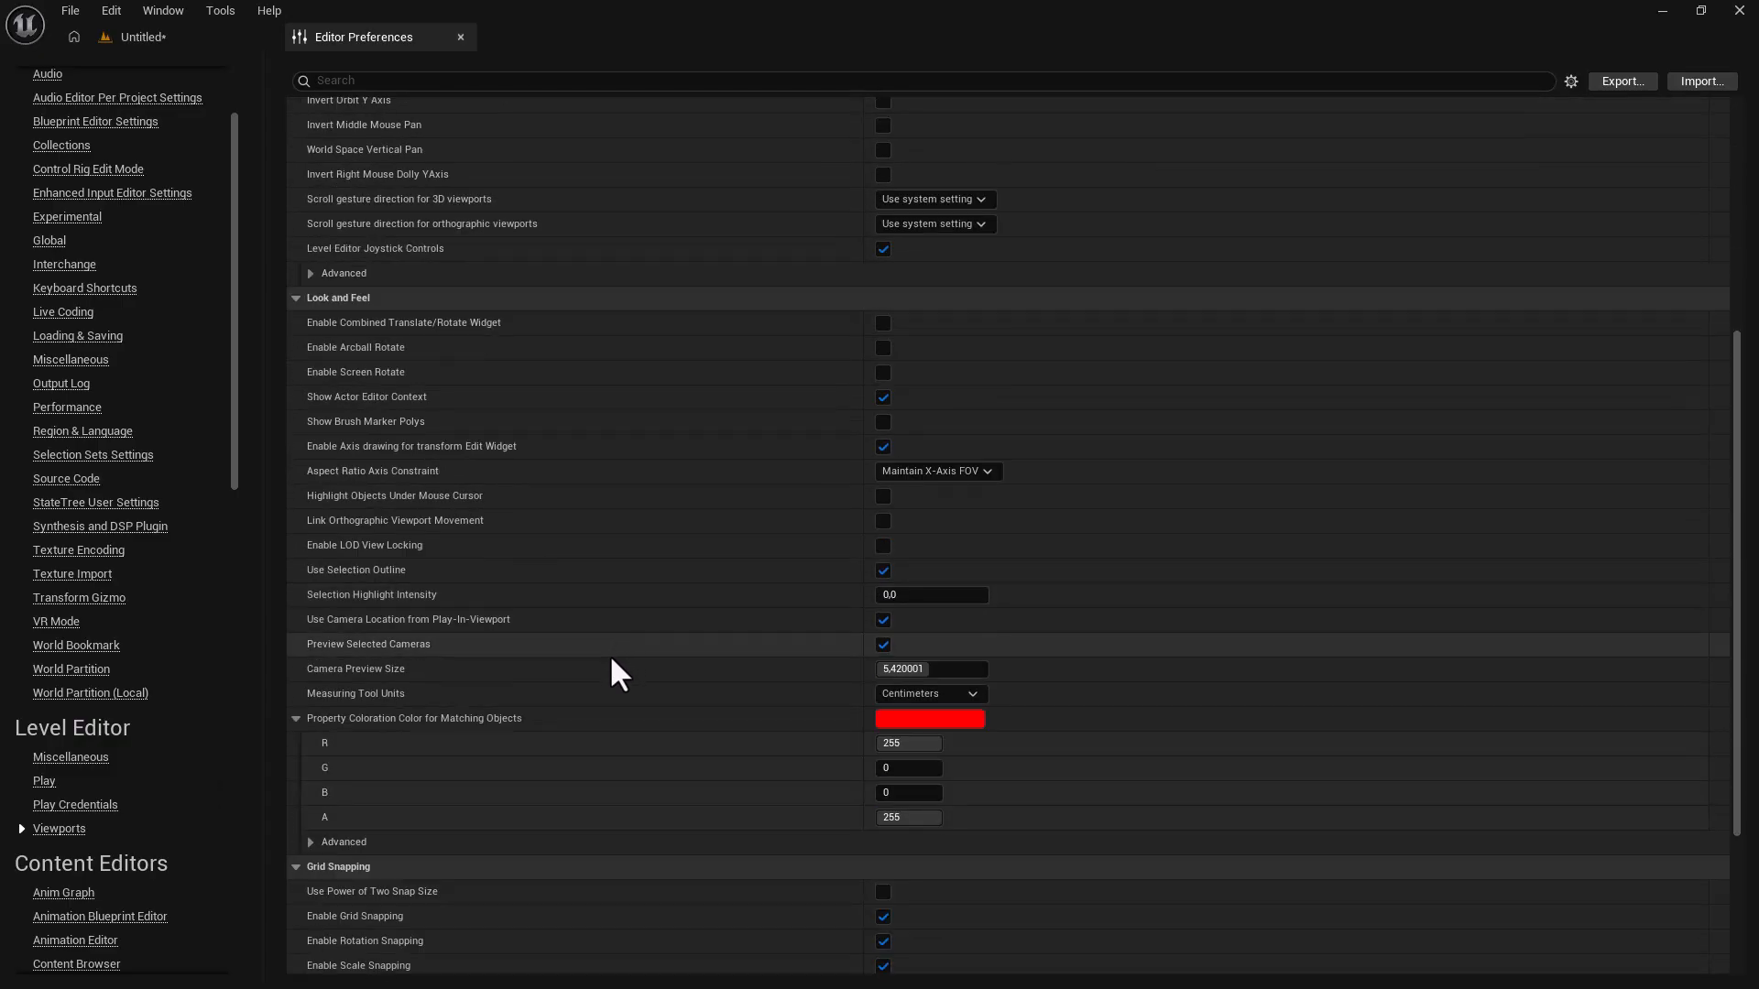
mouse_move(363, 649)
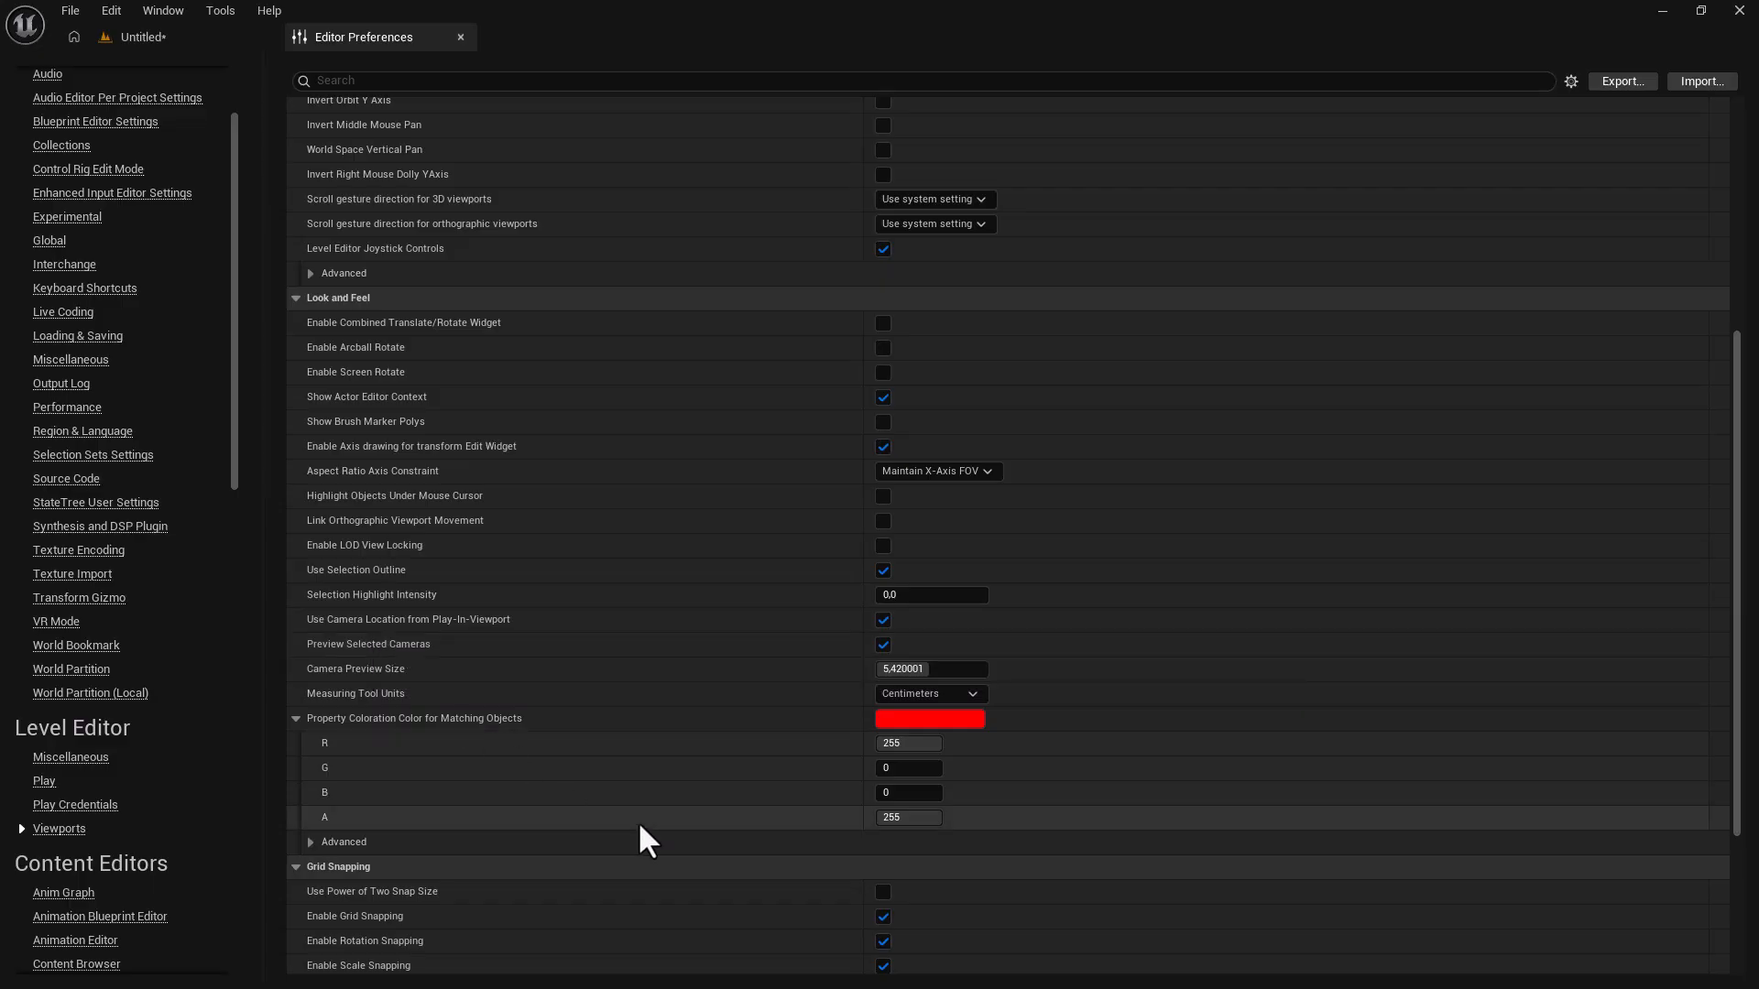
left_click(334, 78)
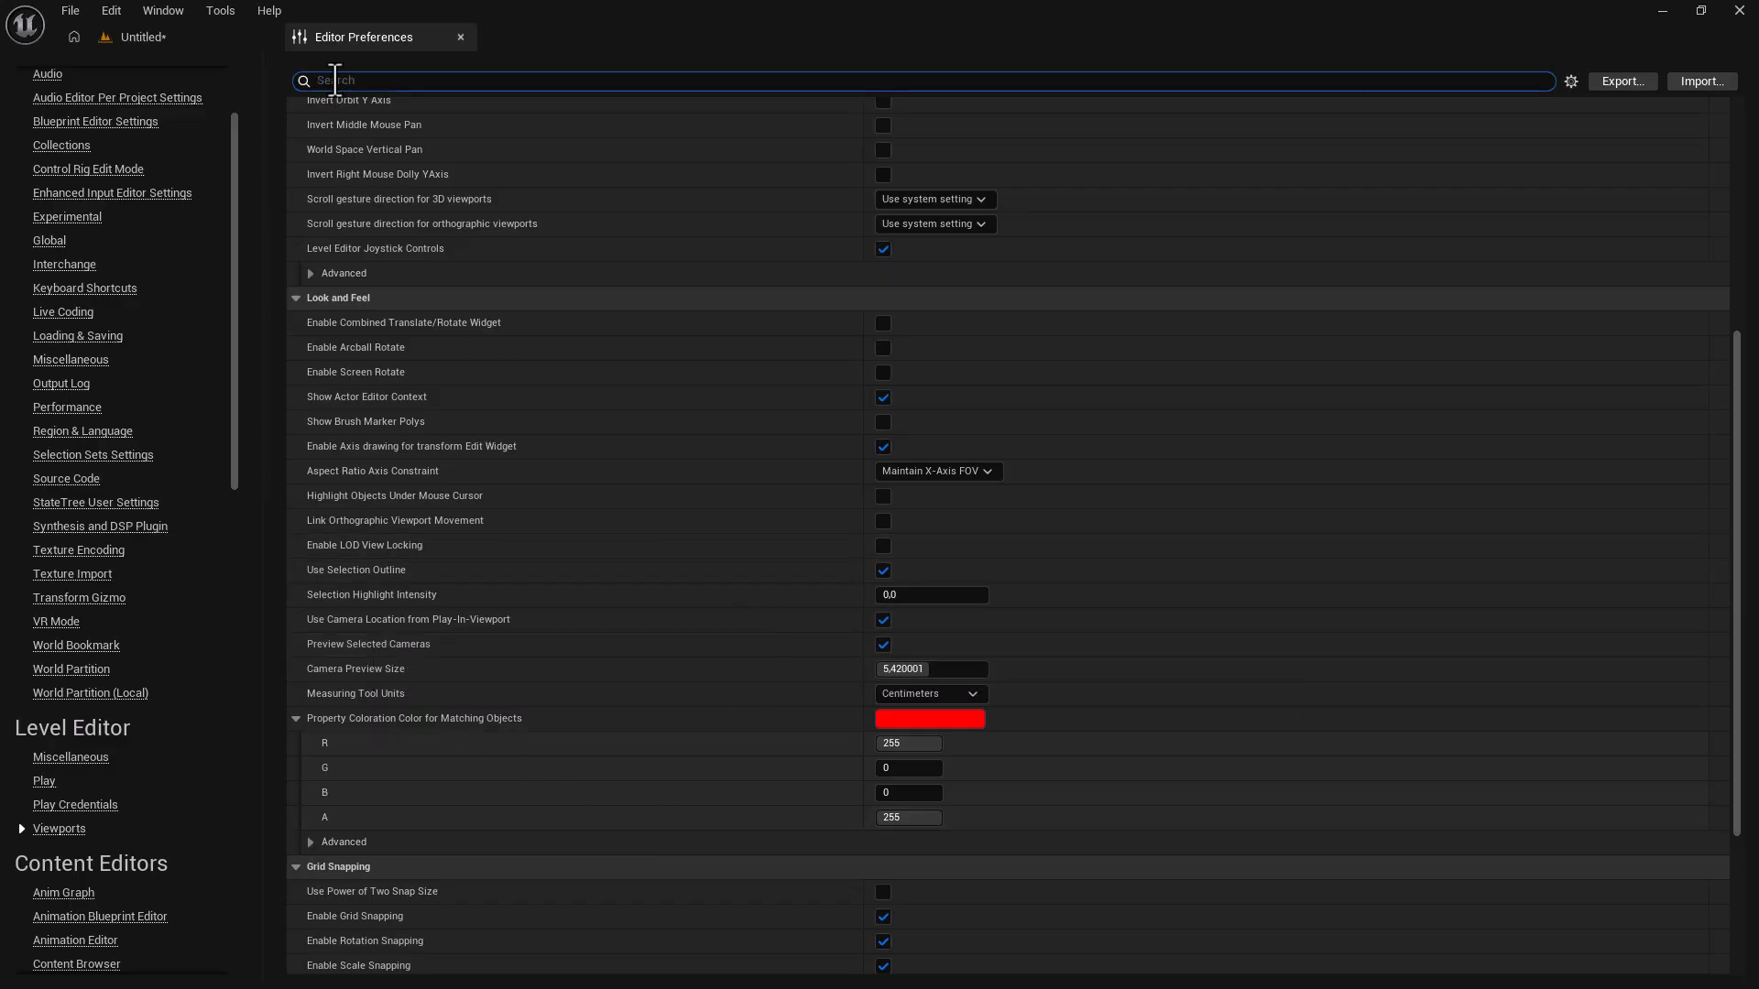
type("camera preview")
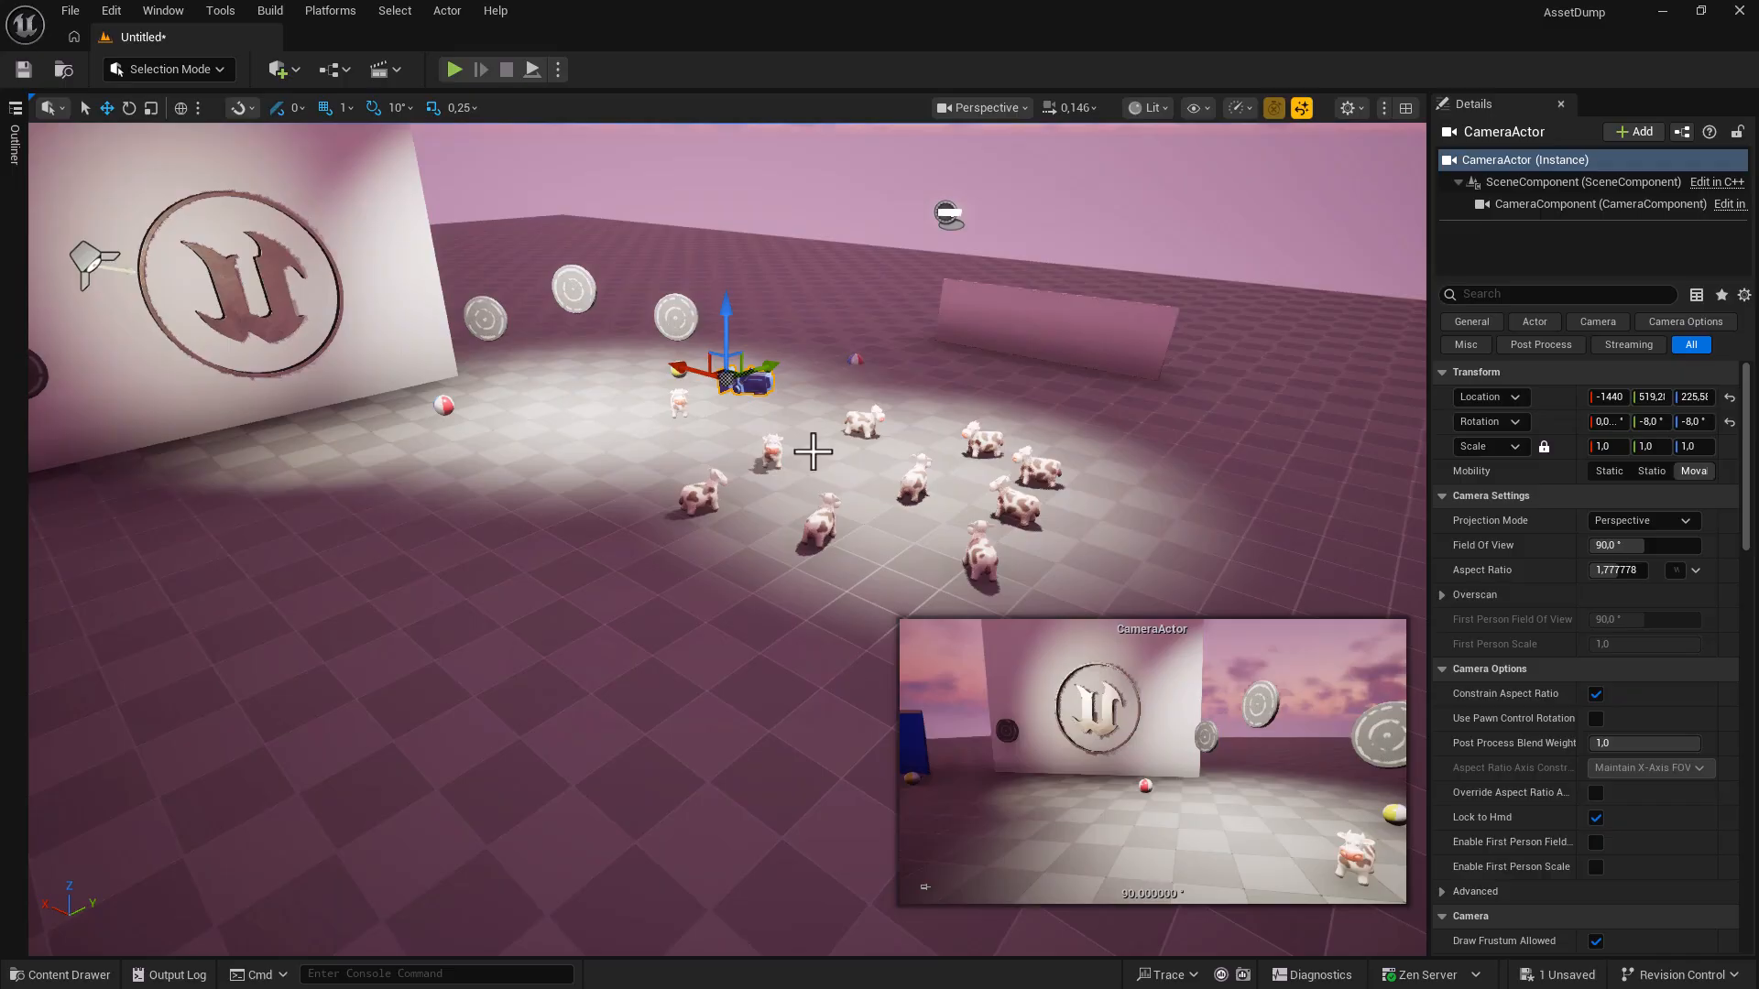
Turn on Lock Actor Movement for the CameraActor under Transform in its context menu.
right_click(744, 385)
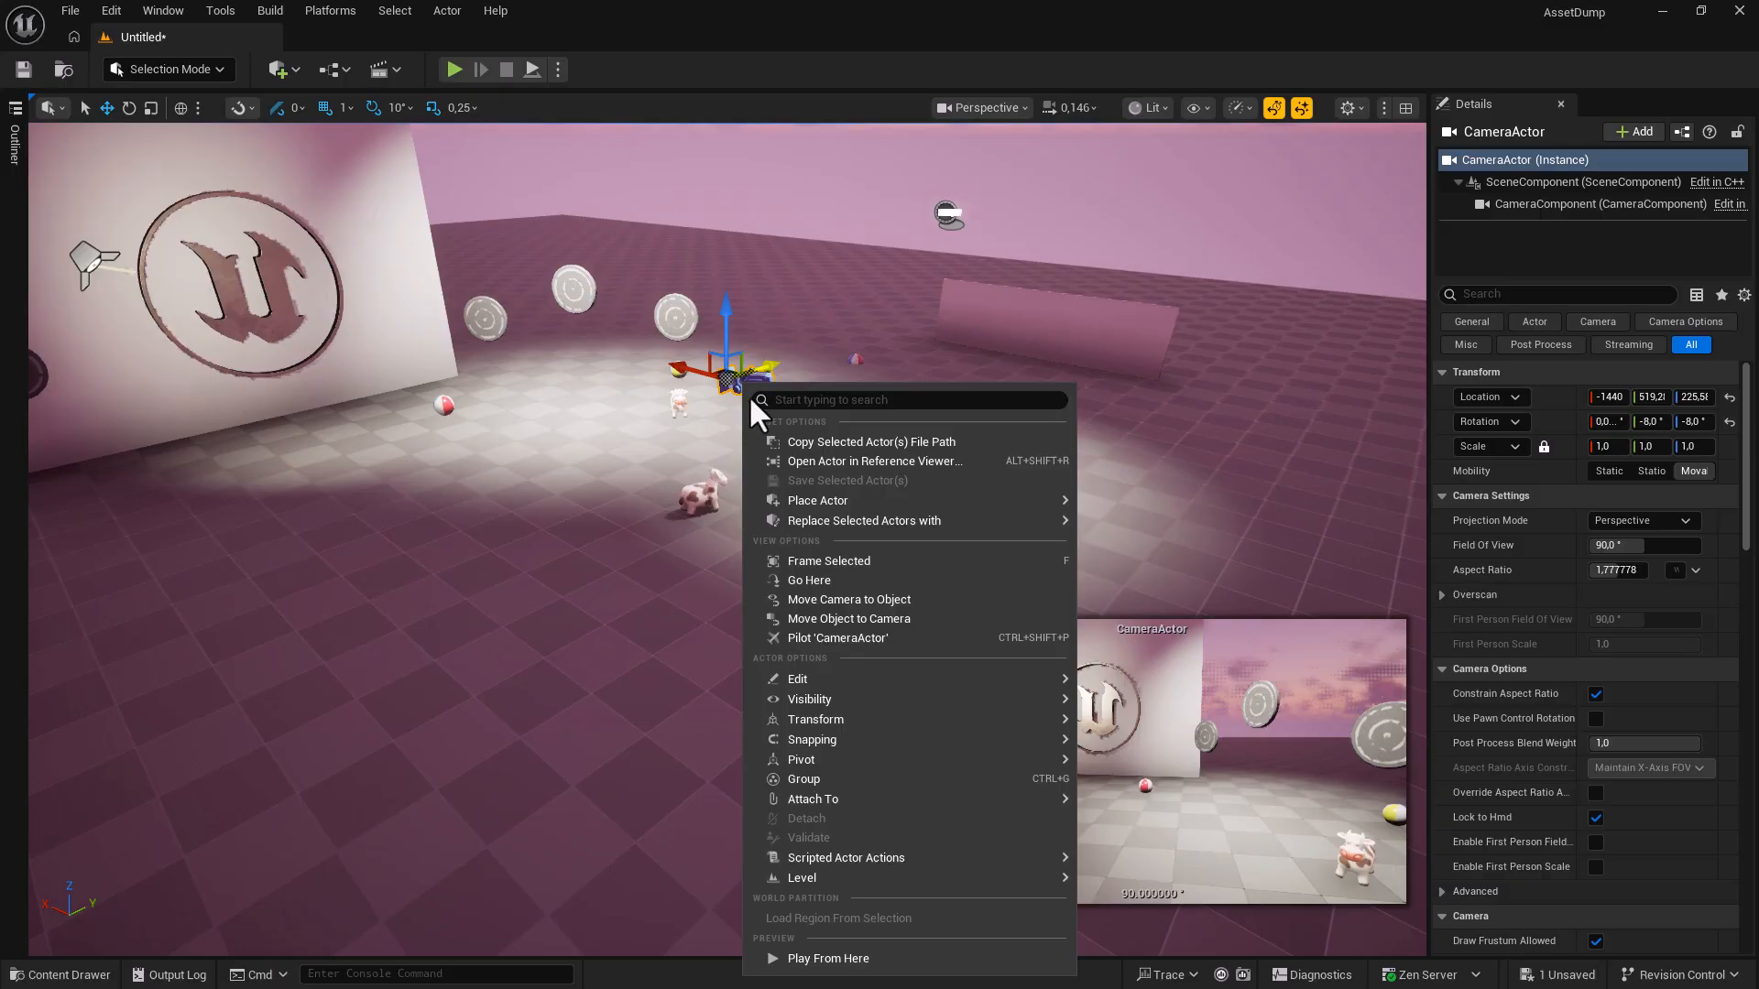
mouse_move(825, 718)
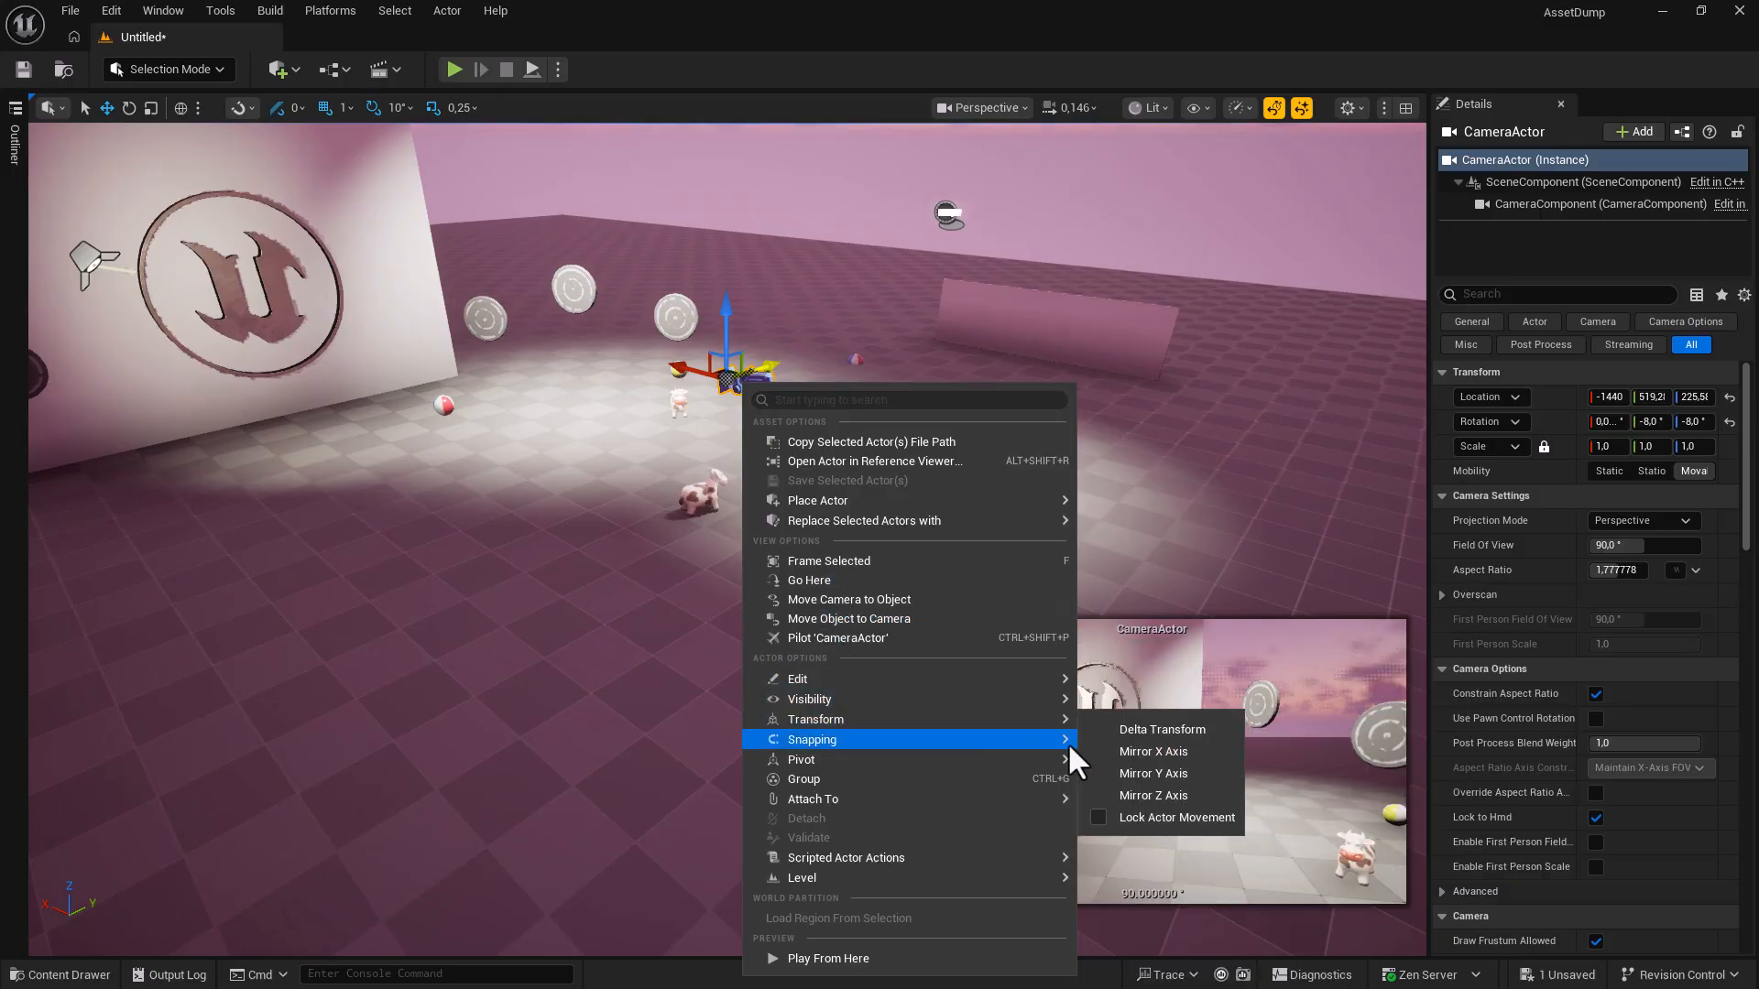
left_click(1101, 817)
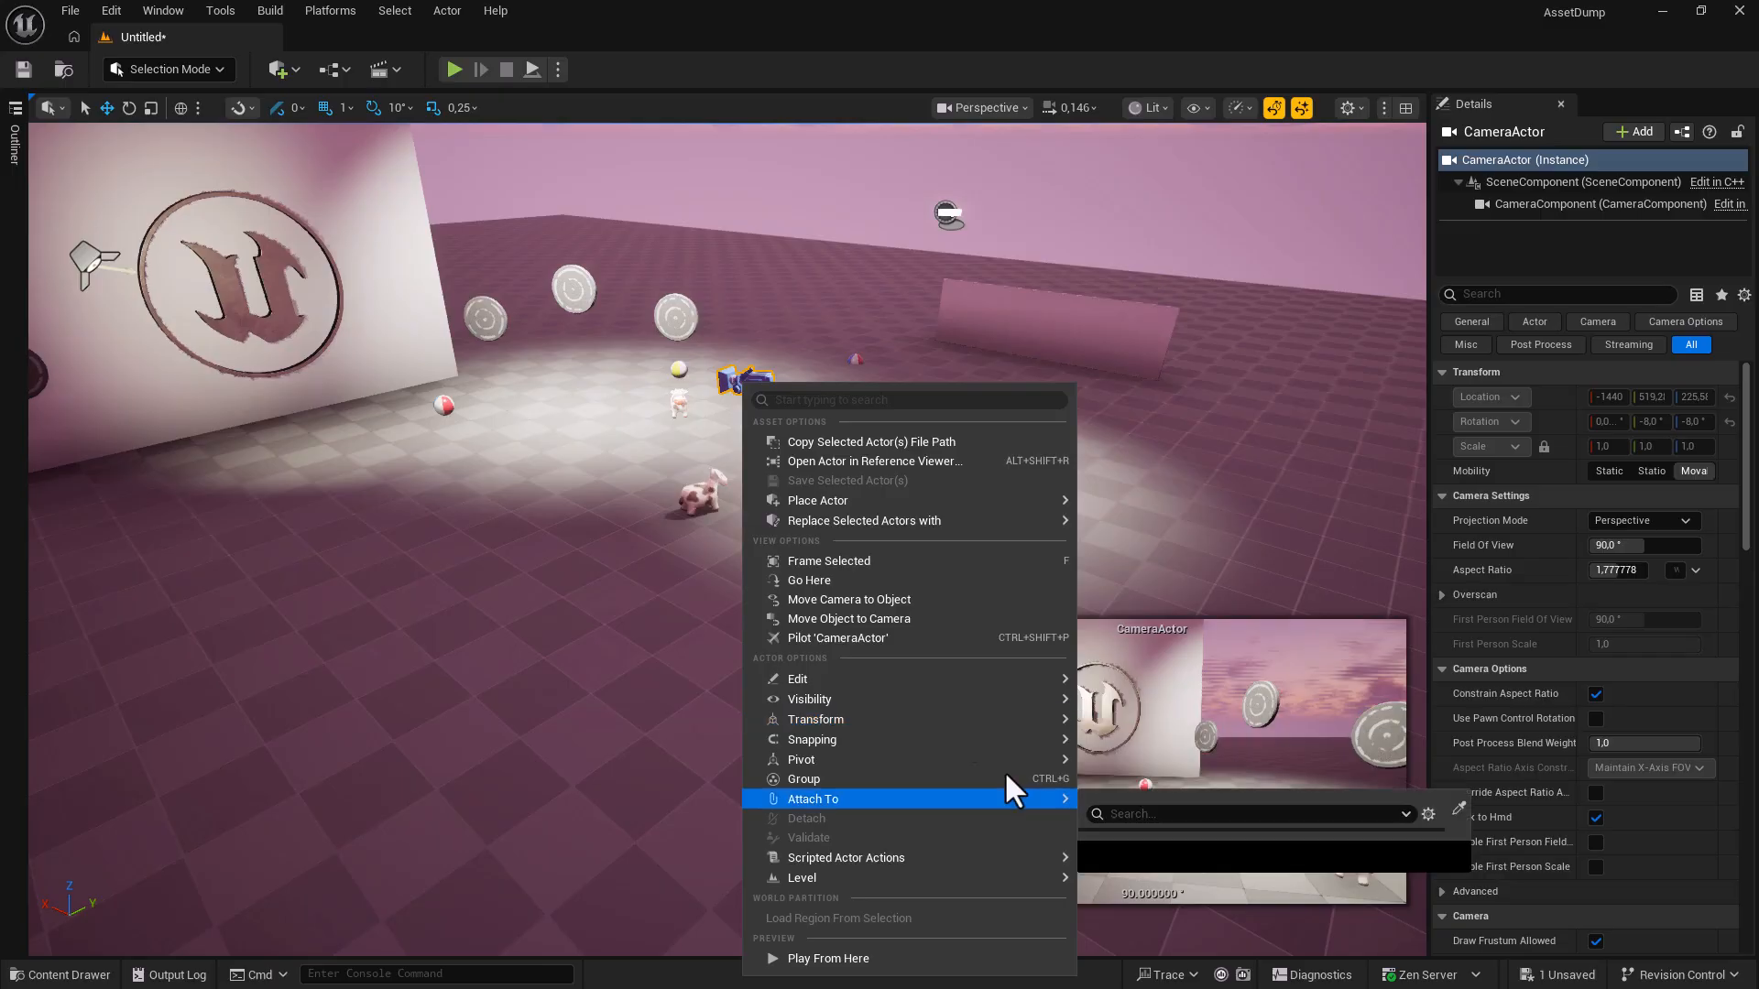
left_click(774, 108)
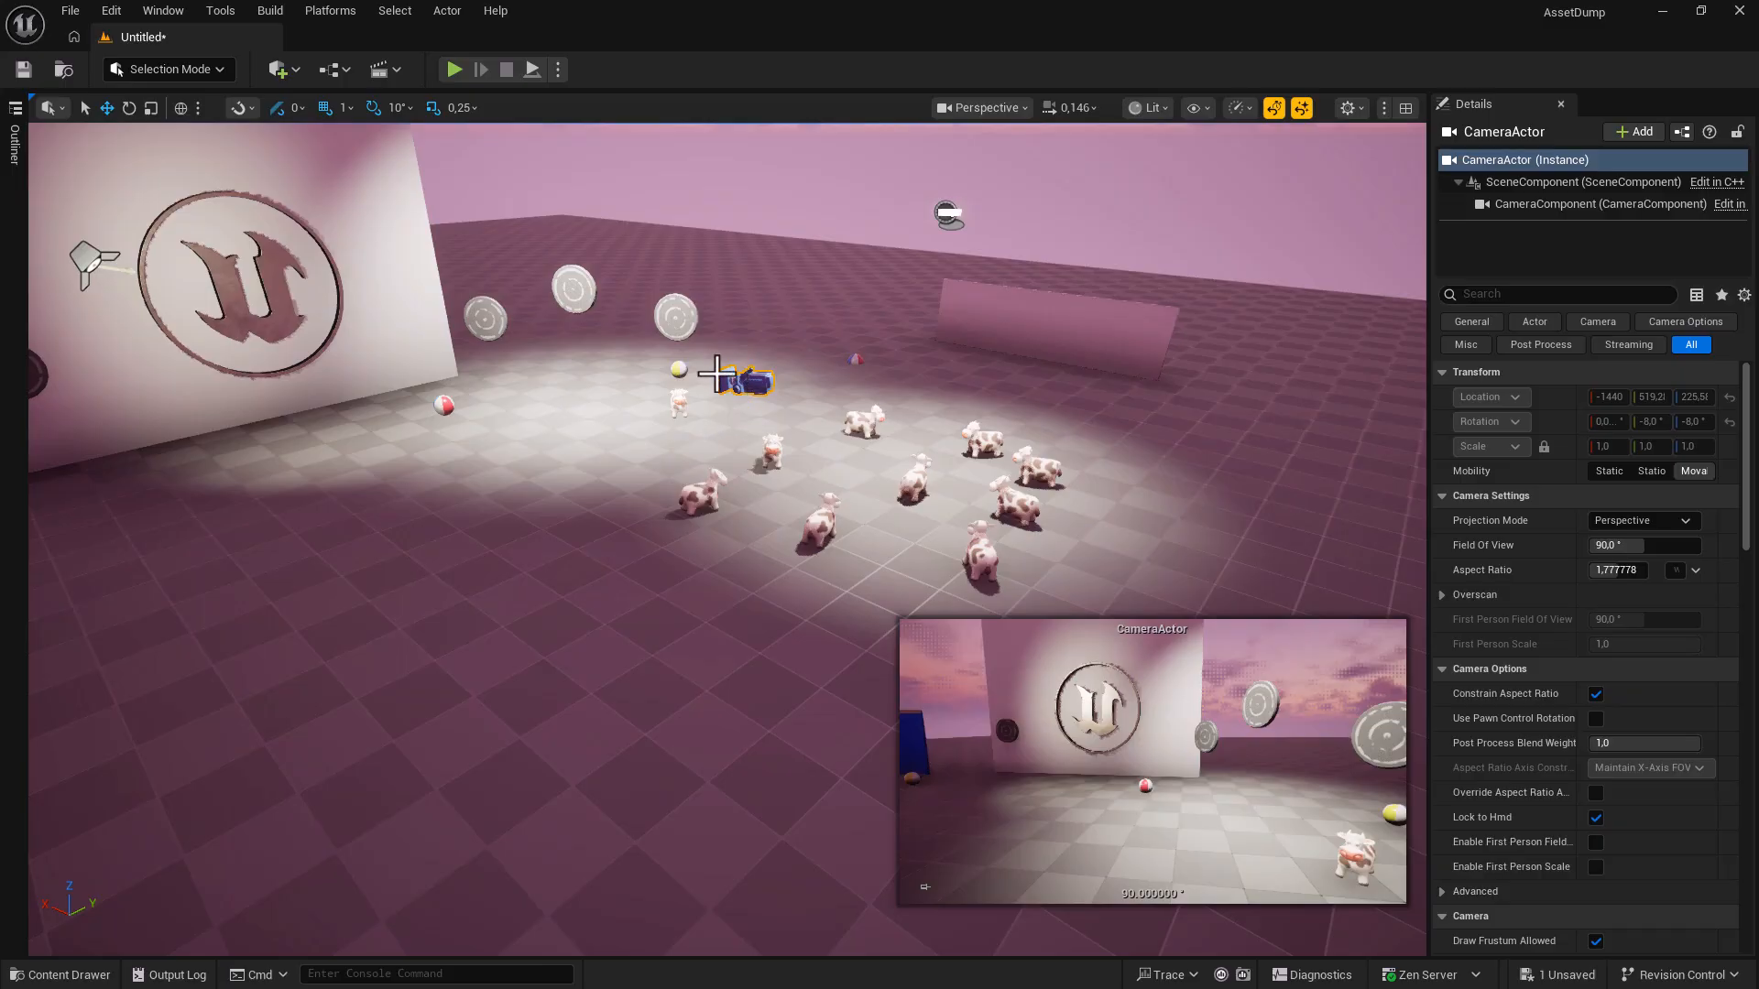
left_click(770, 452)
Uncheck Lock Actor Movement on the CameraActor, then select the spotlight near the blue panels.
left_click(744, 380)
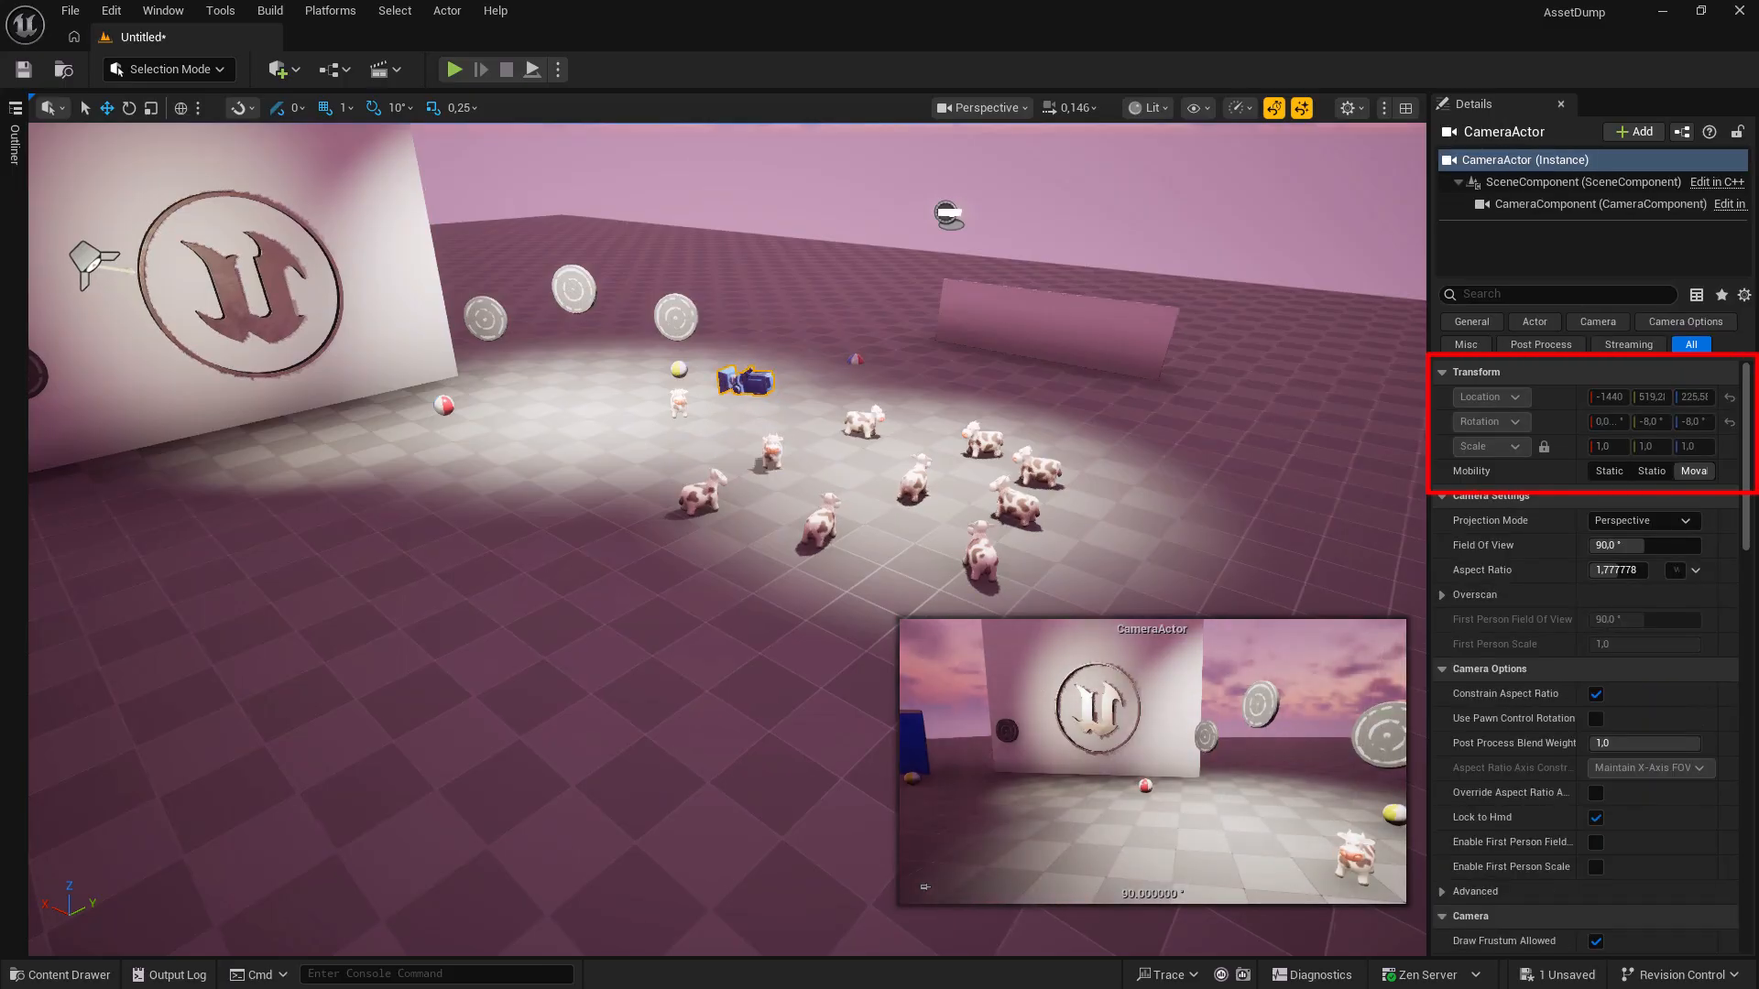
right_click(749, 383)
mouse_move(848, 718)
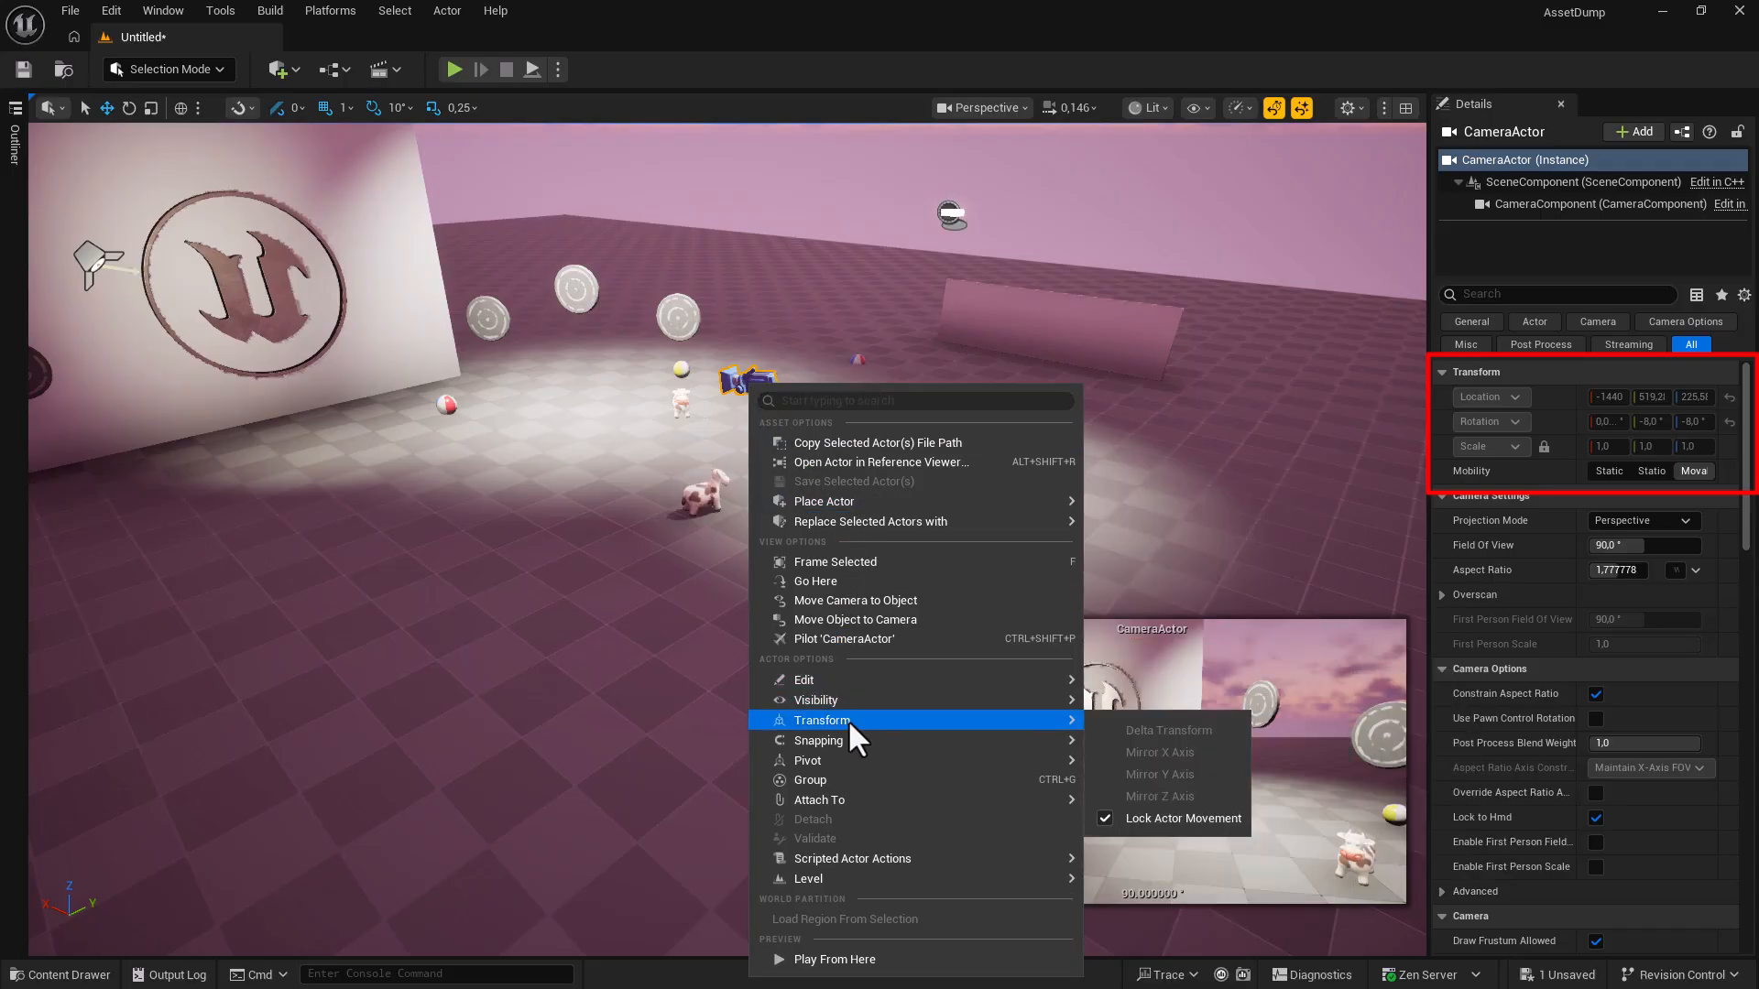
left_click(1104, 817)
key("Escape")
key("Escape")
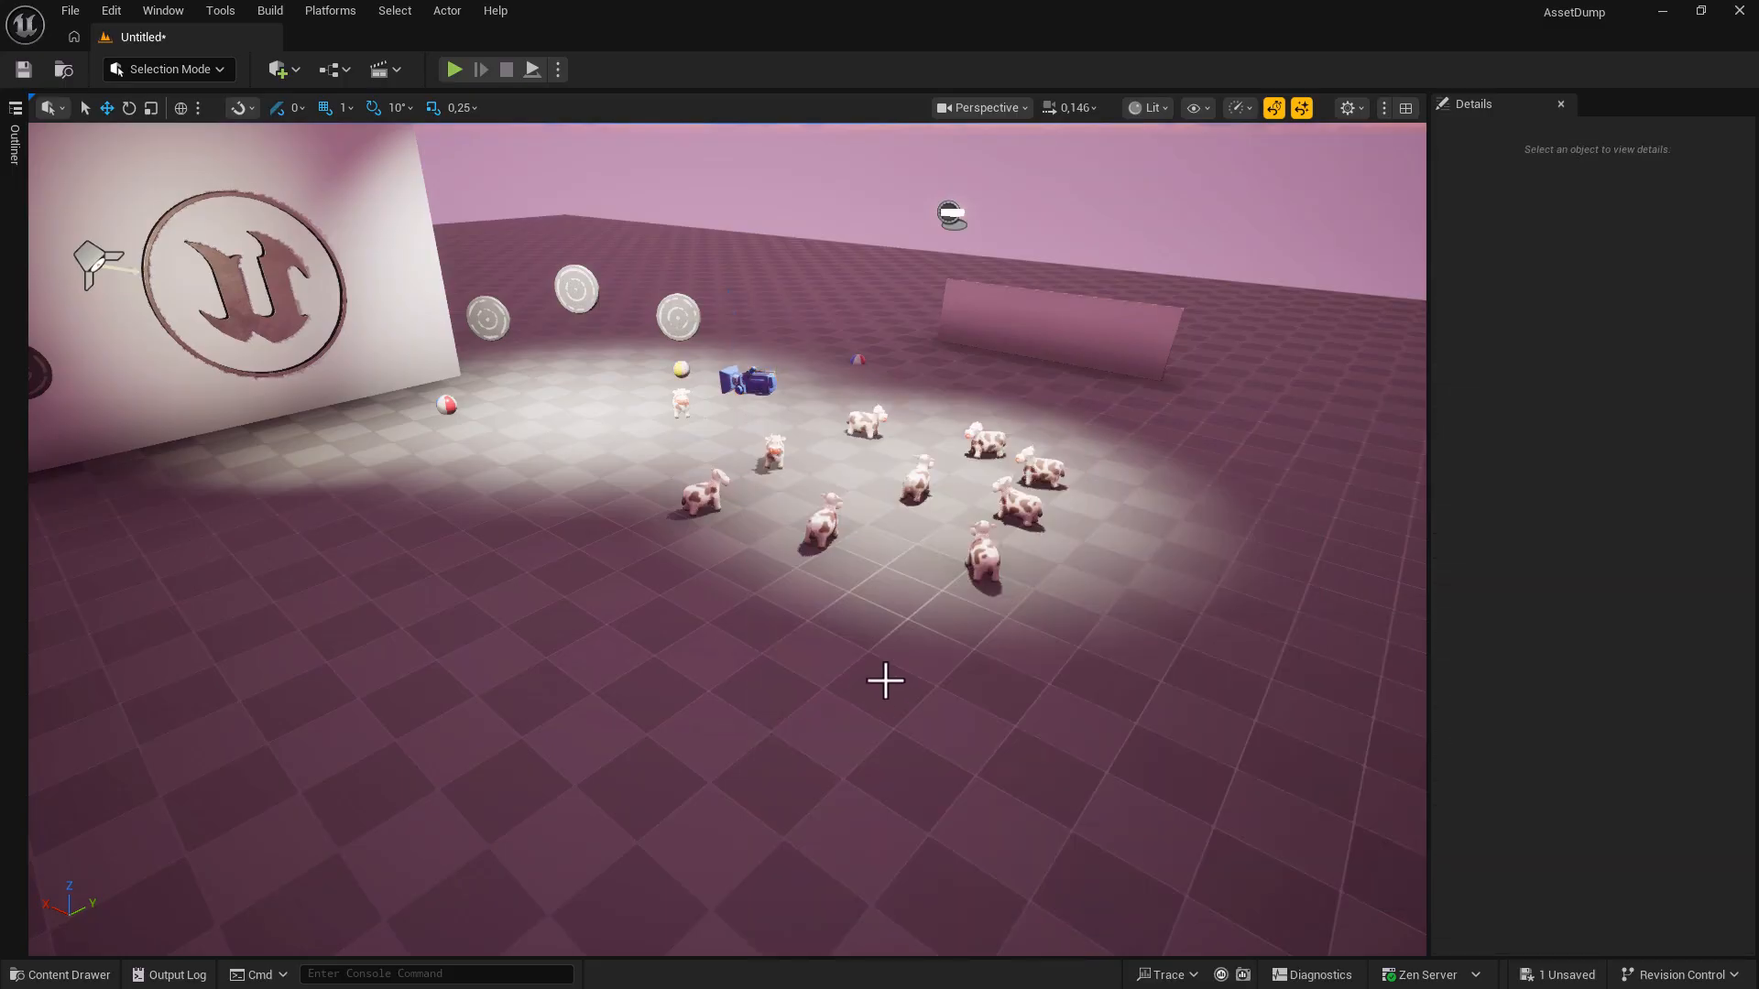
left_click(754, 386)
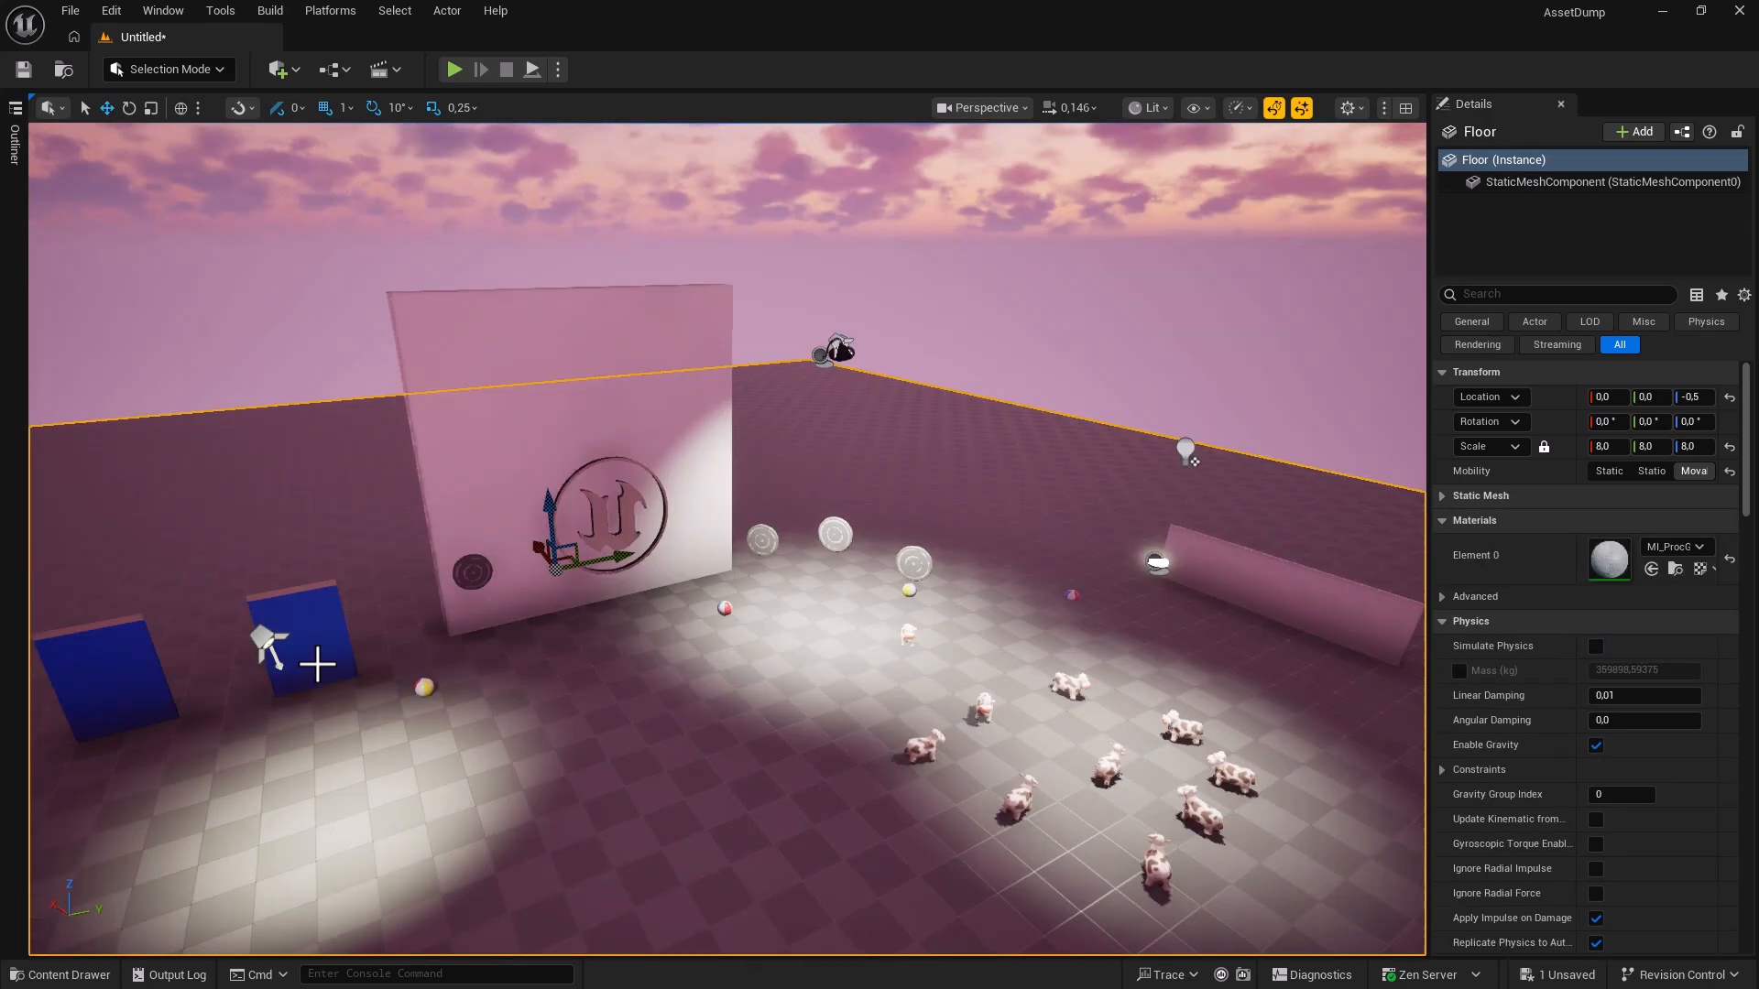
left_click(264, 643)
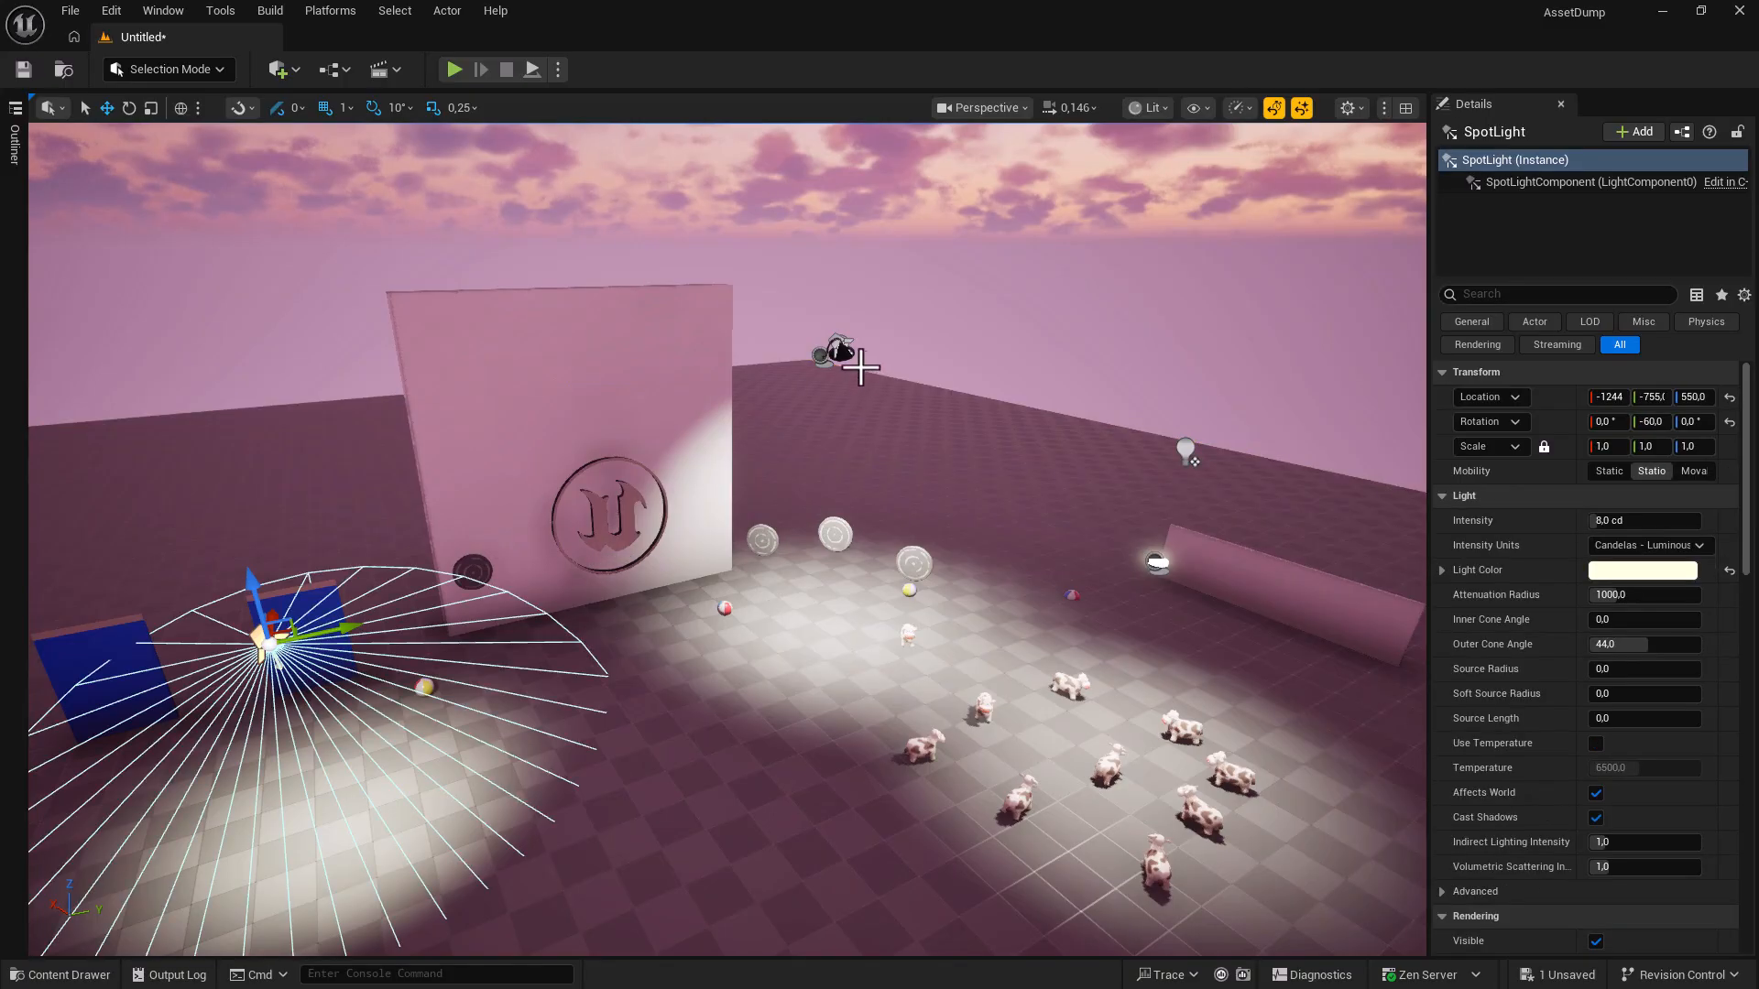
Select all three lights and show their radius wireframes with Alt+R and Show > Advanced > Light Radius.
left_click(838, 348, "ctrl")
left_click(1194, 448, "ctrl")
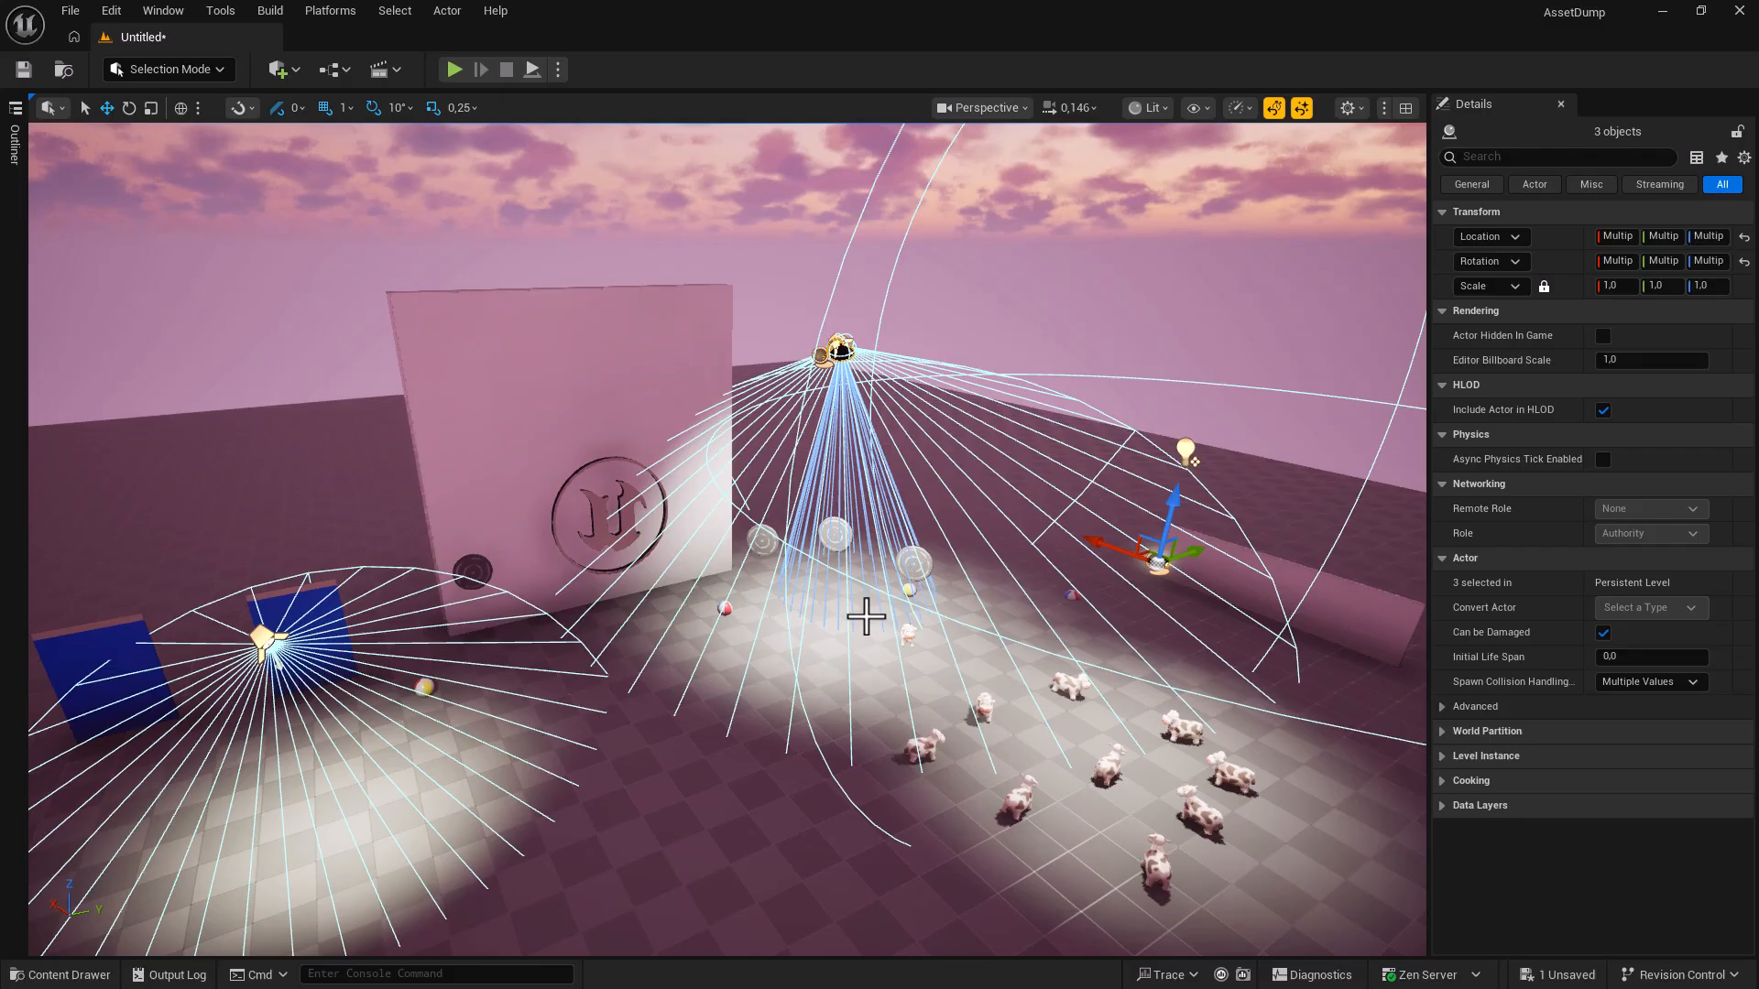
key("alt+r")
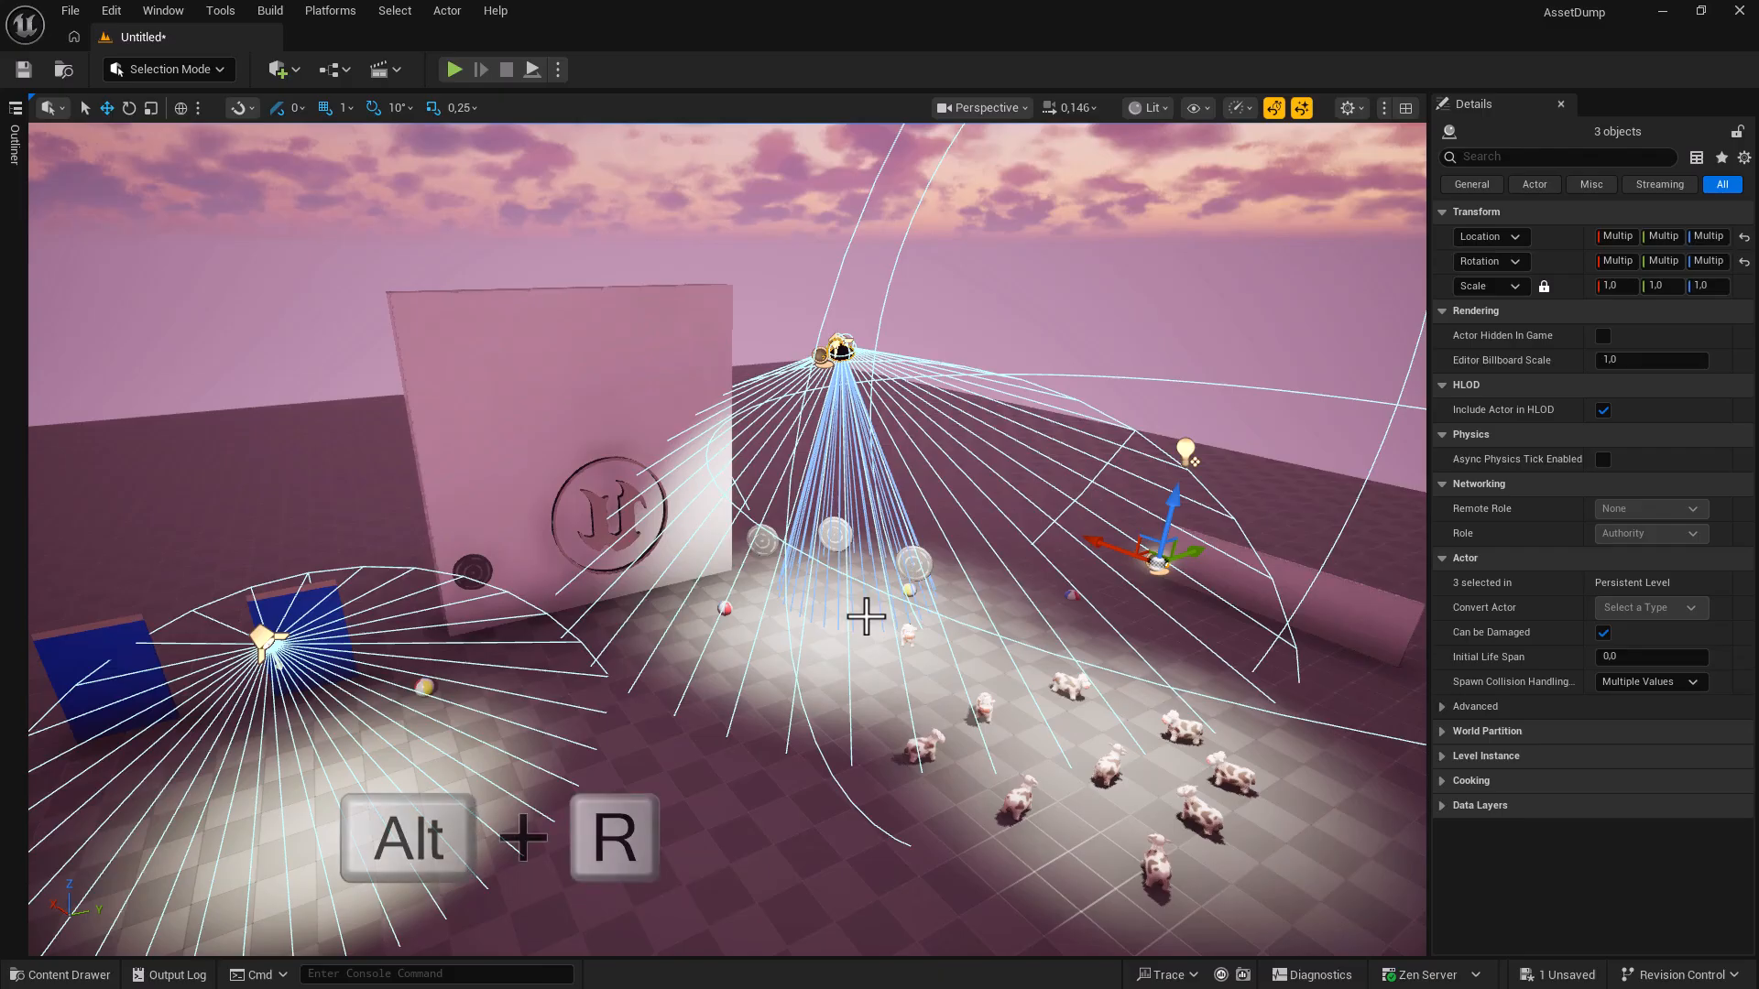
key("alt+r")
key("alt+r")
key("alt+r")
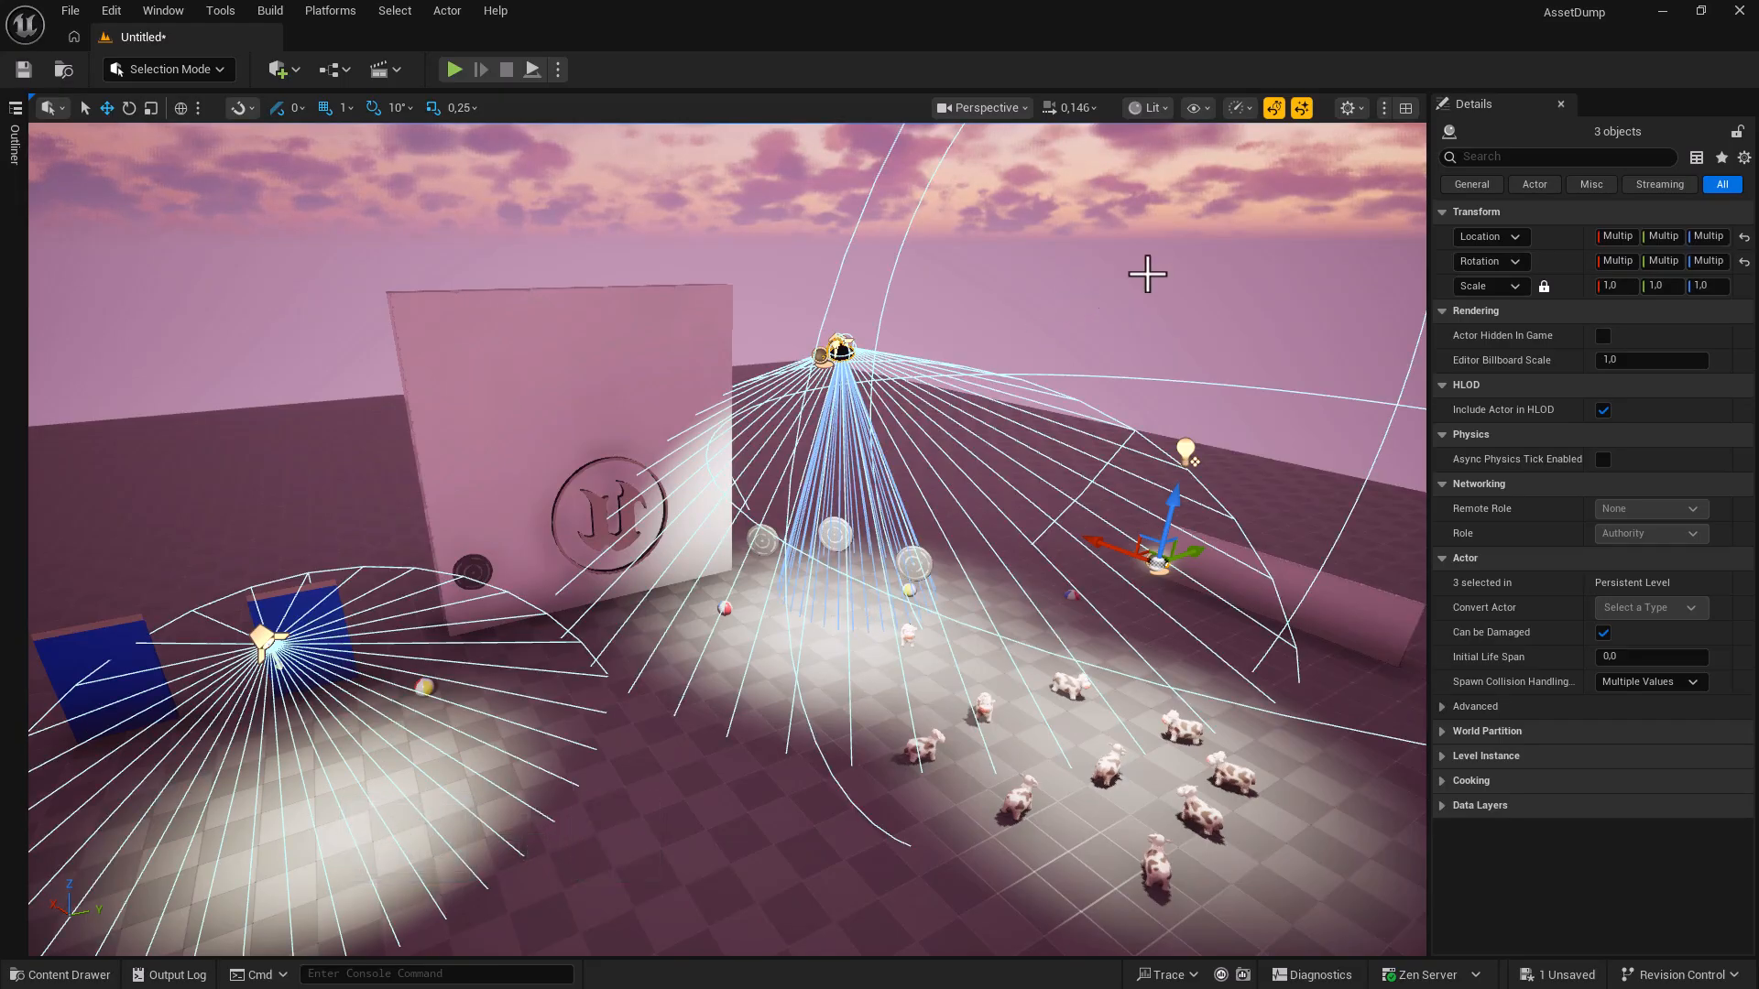
left_click(1195, 108)
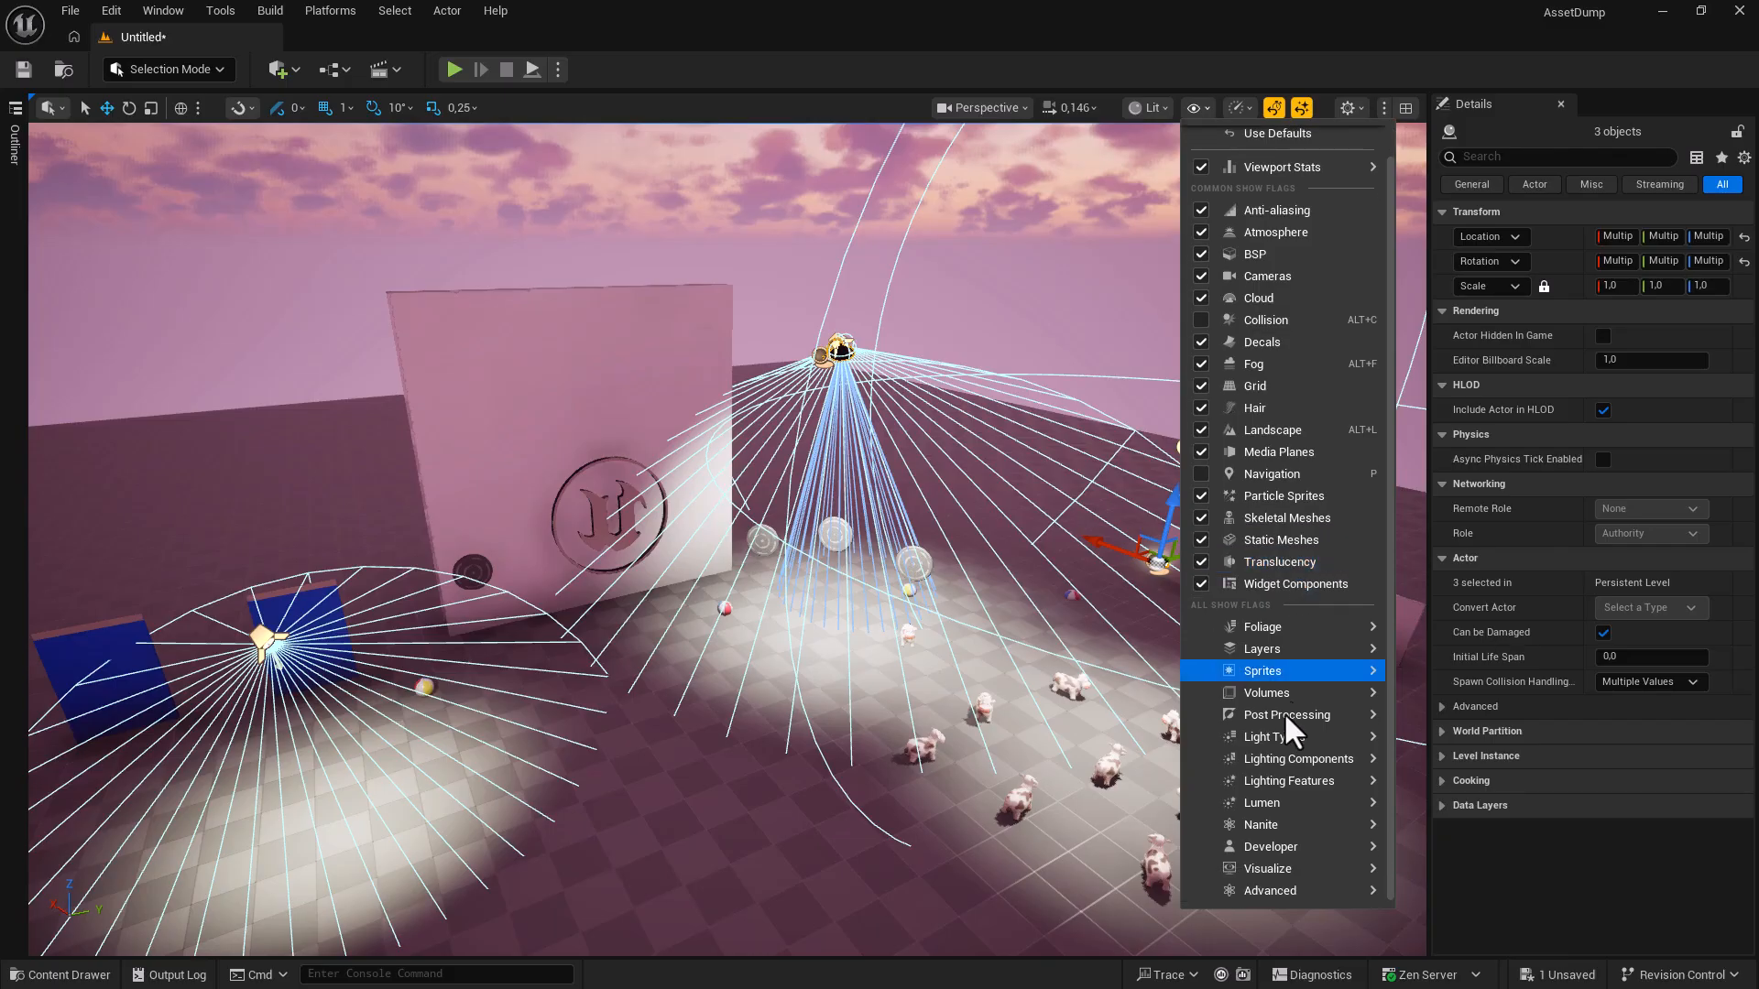
scroll(1252, 893, "down", 1)
mouse_move(1251, 894)
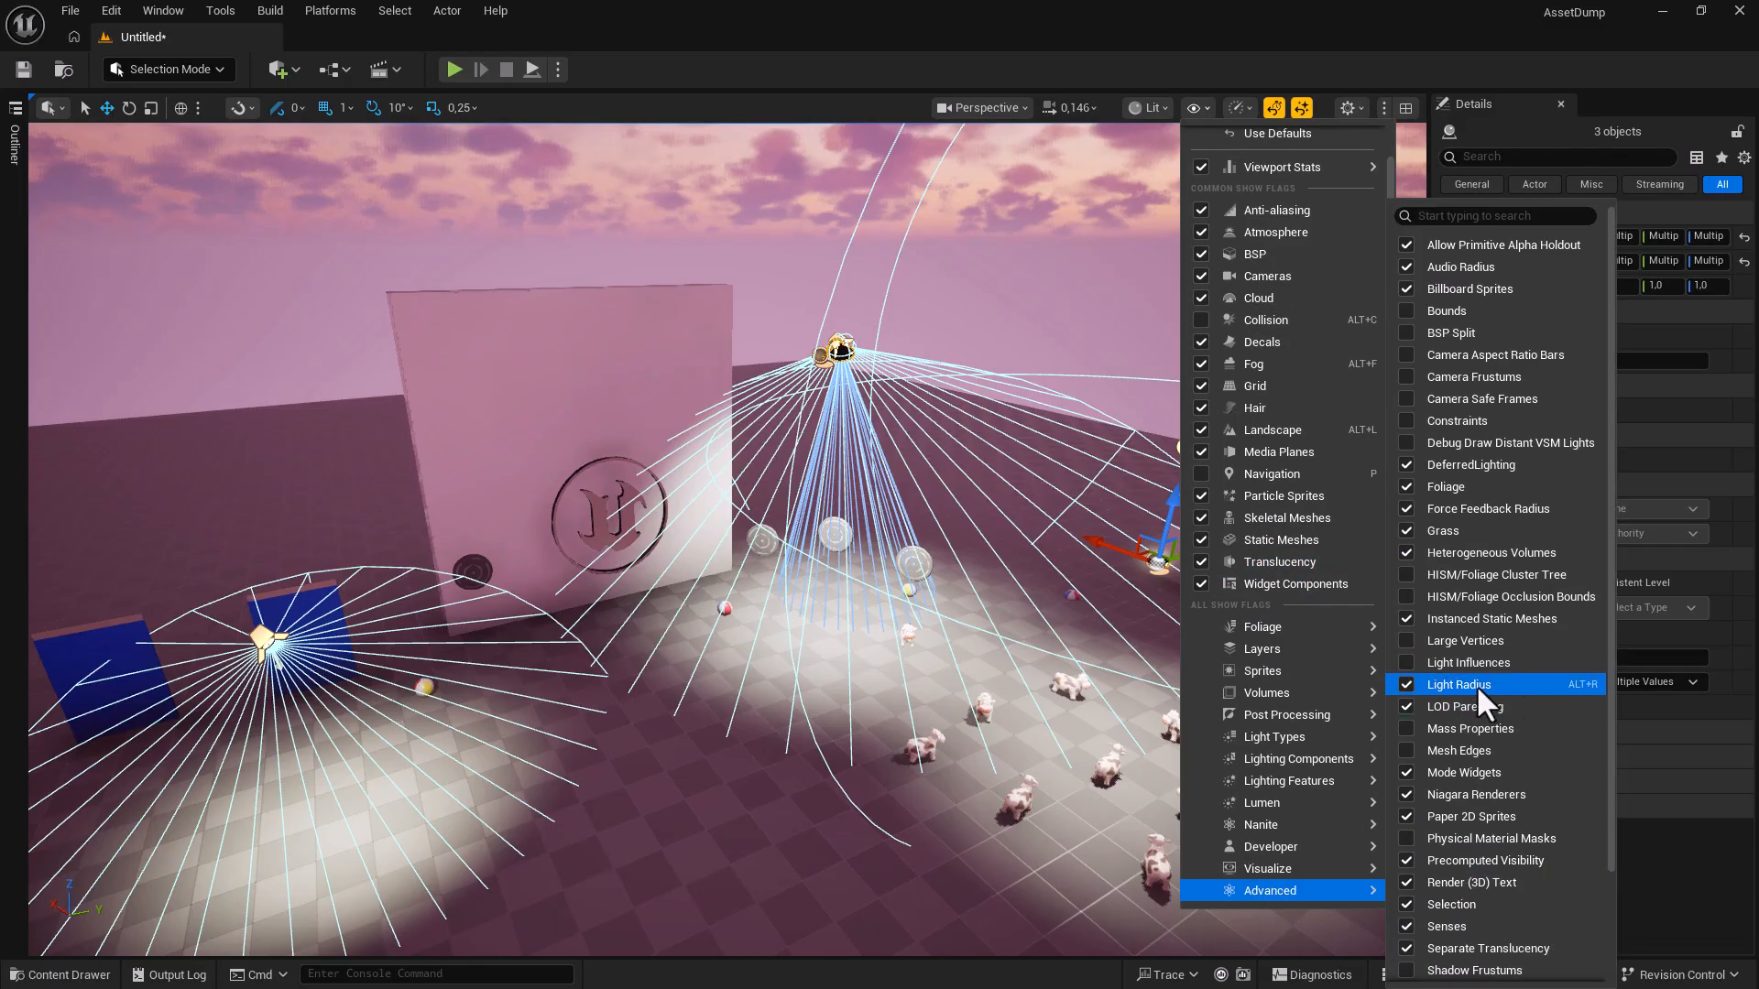
right_click_drag(796, 703, 784, 697)
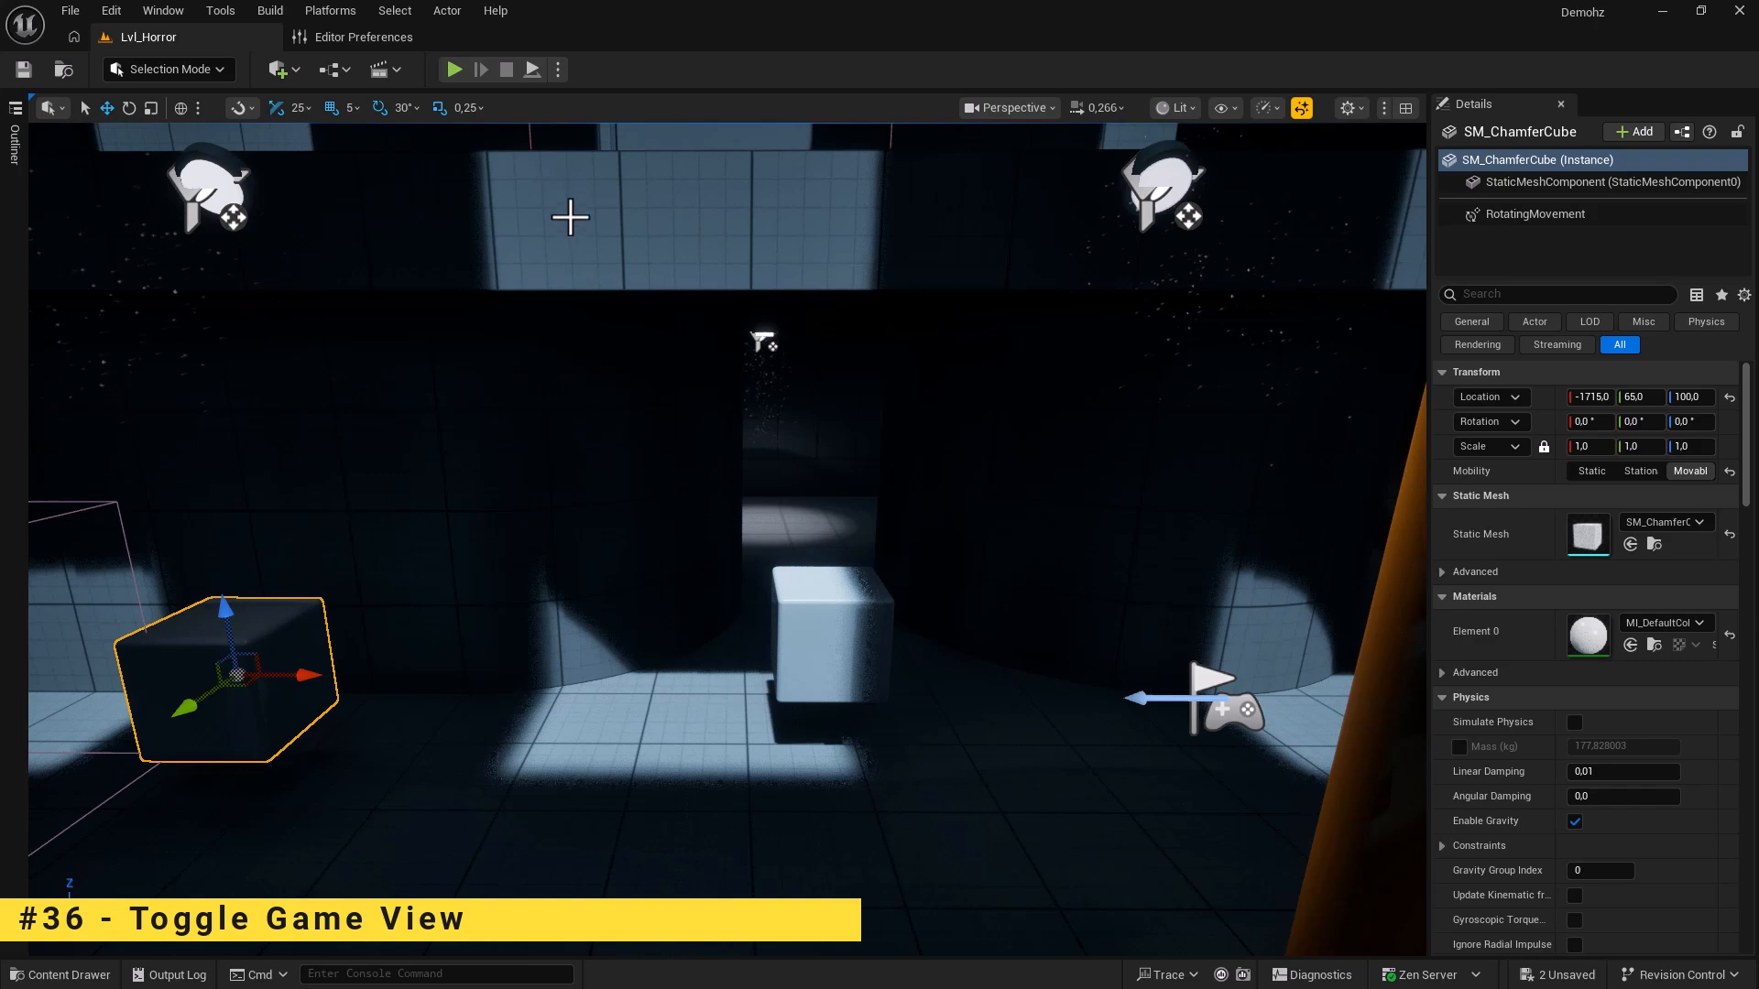
Select the PlayerStart in Lvl_Horror and press G to enter Game View, hiding editor icons.
right_click_drag(584, 365, 655, 347)
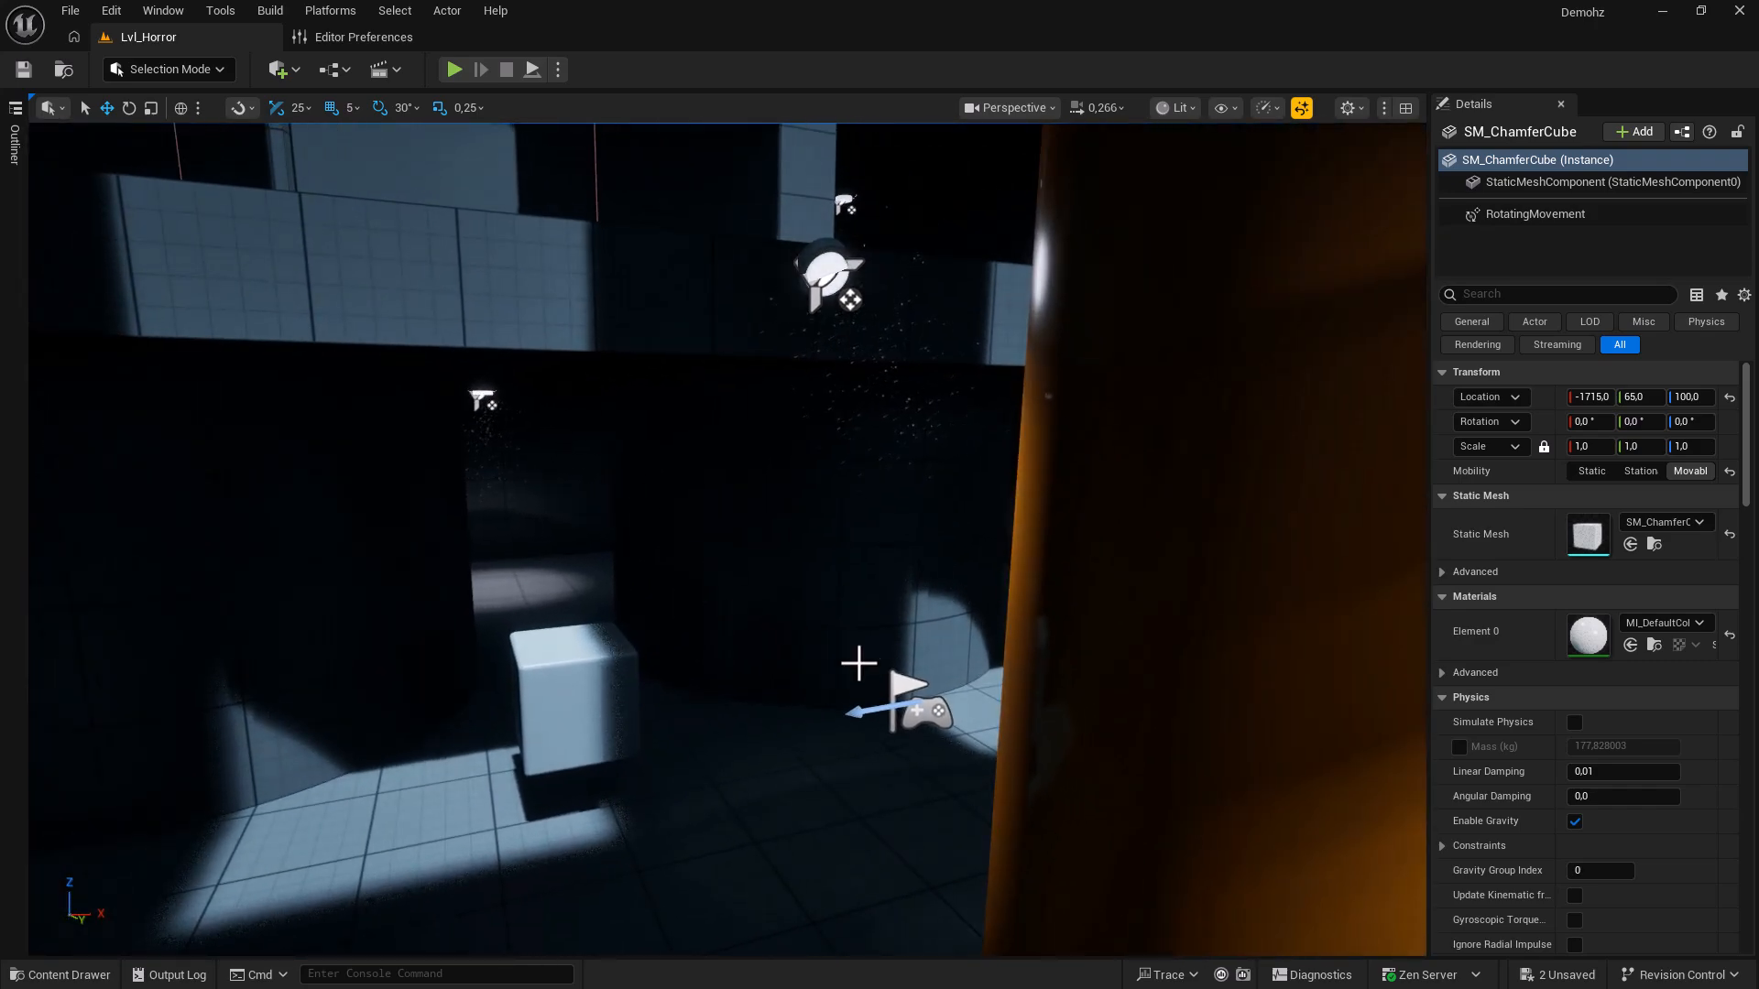
left_click(919, 707)
right_click_drag(920, 704, 782, 670)
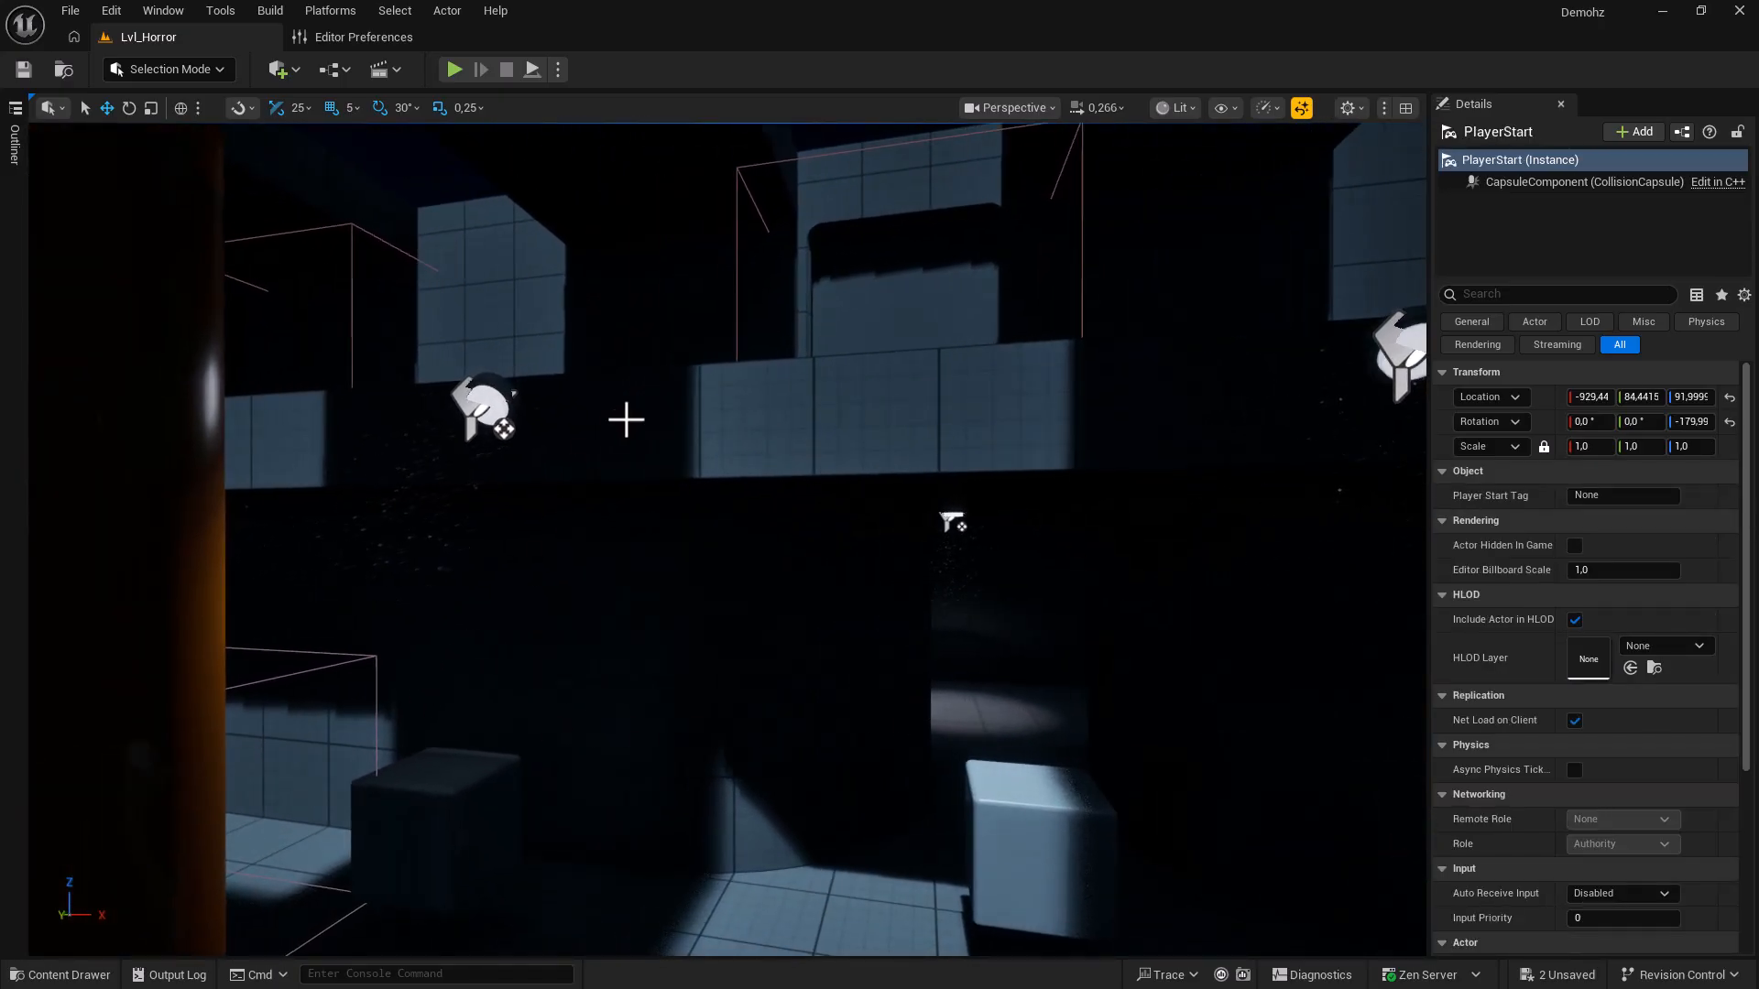
key("g")
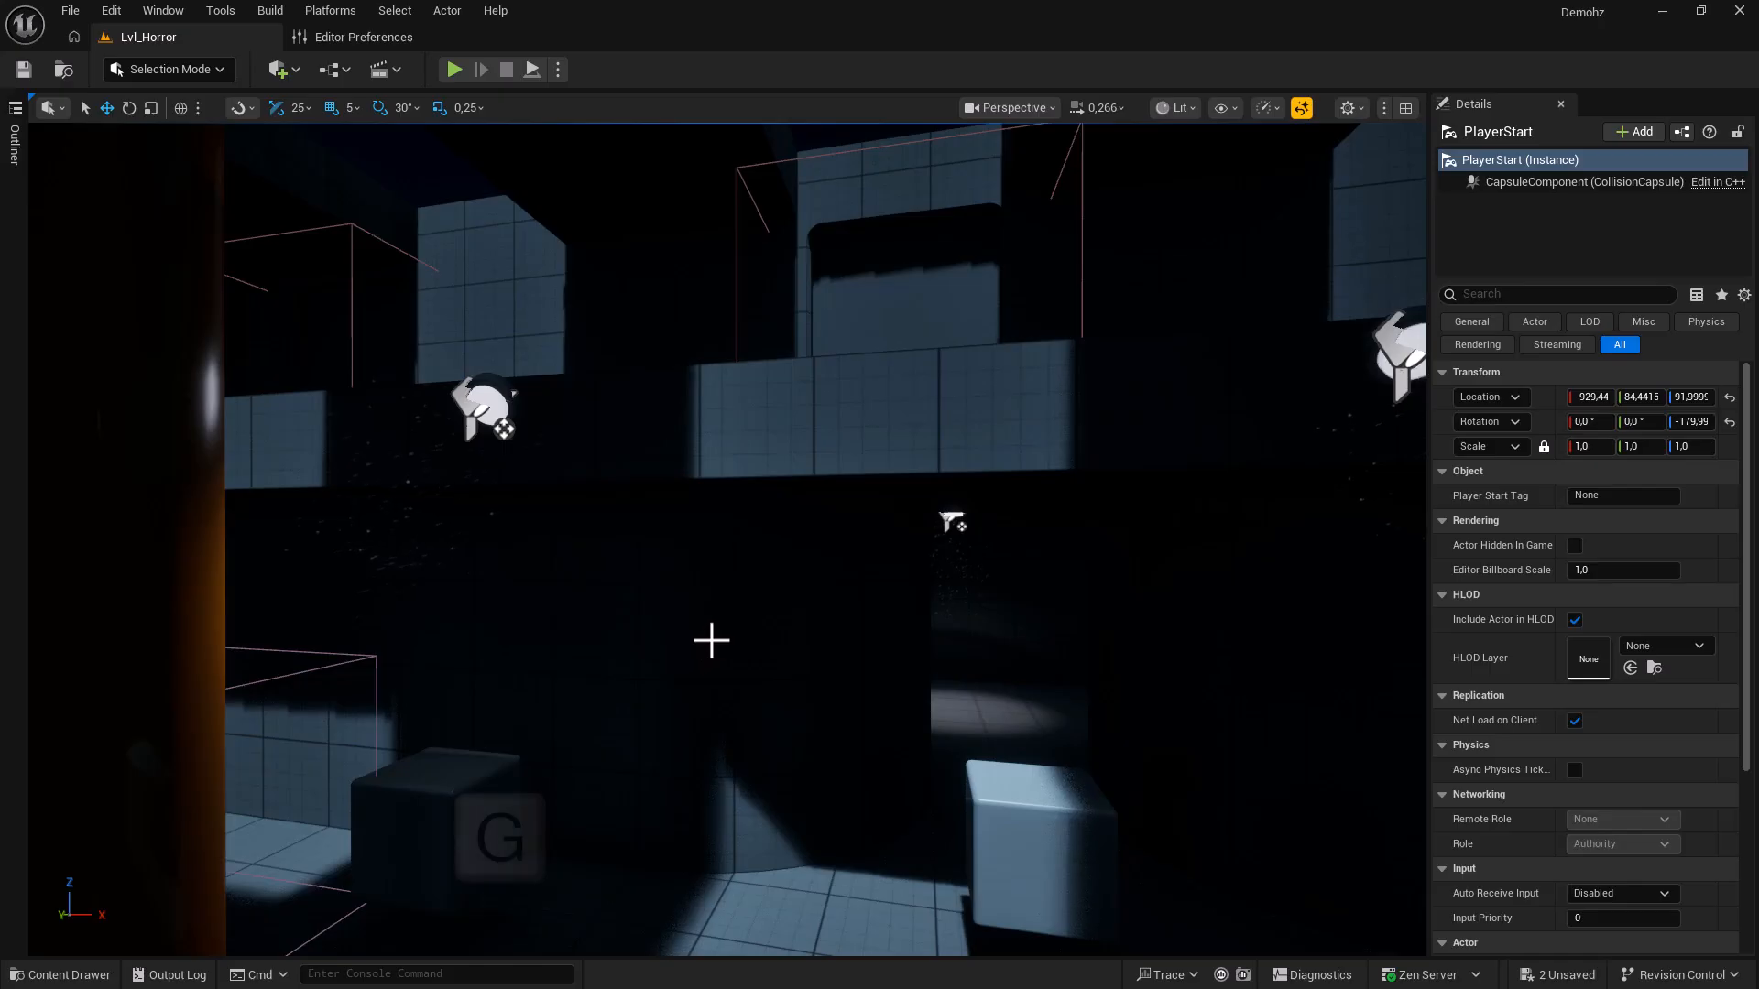
right_click_drag(681, 642, 423, 648)
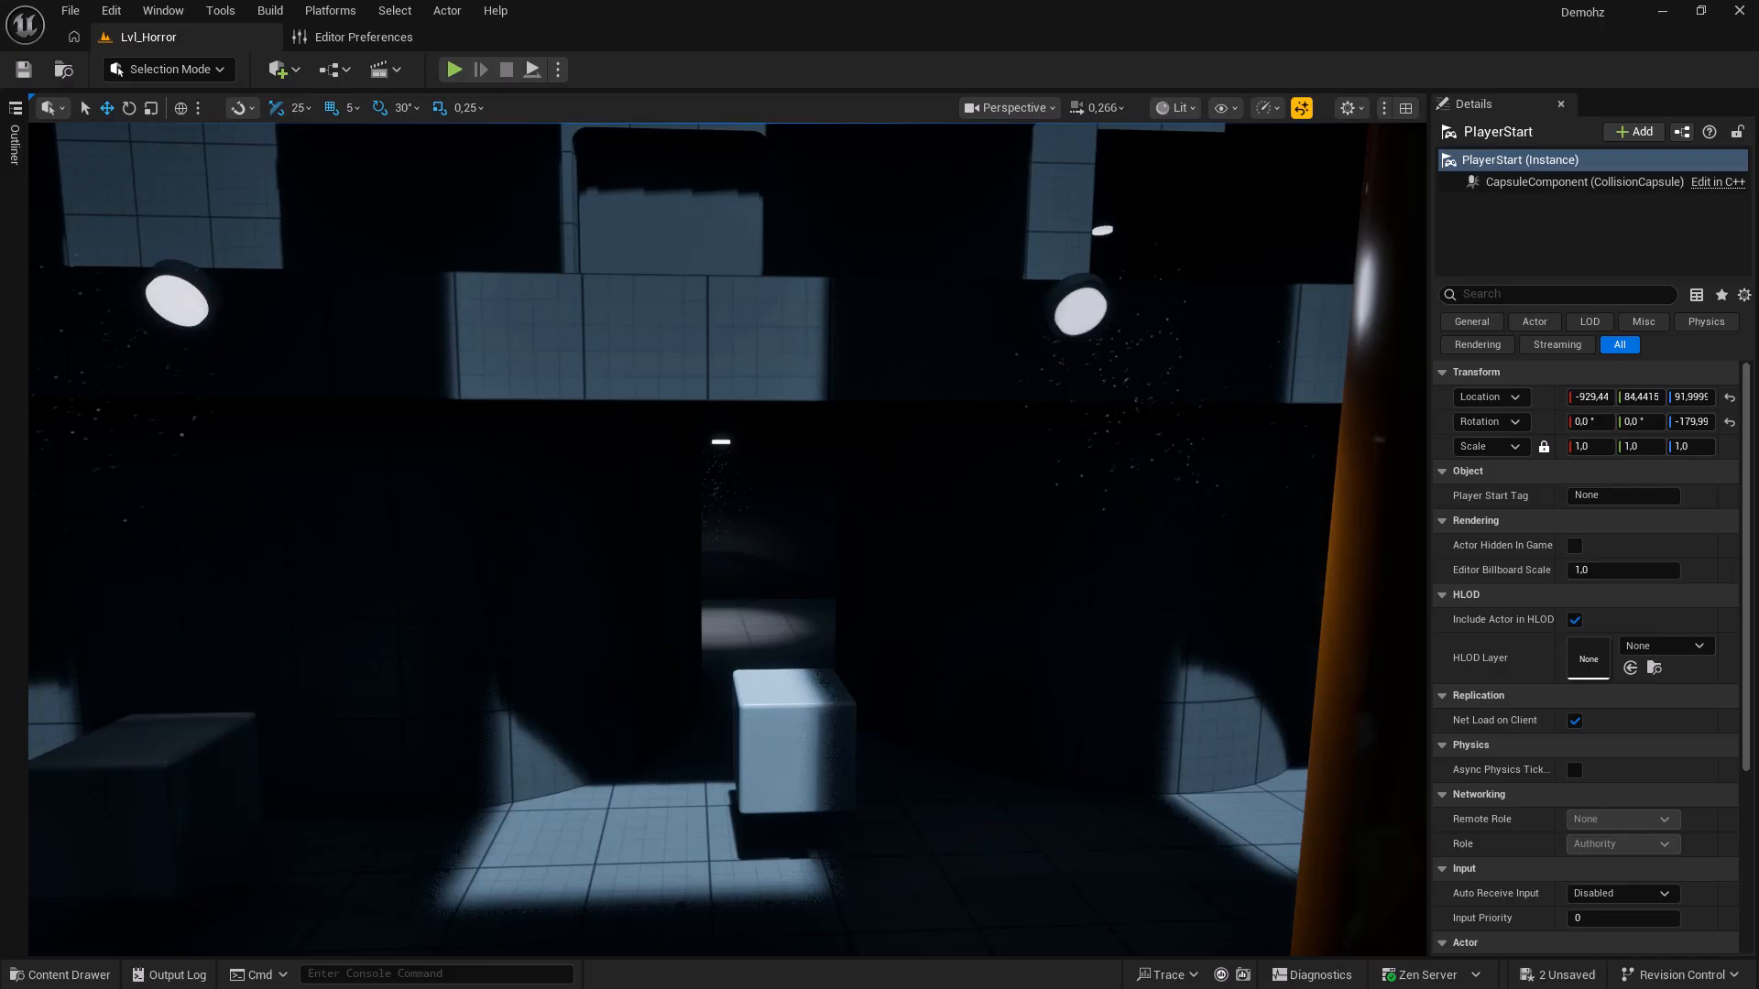
Toggle the full-screen viewport on and off with F11, then turn Game View off with G.
key("F11")
mouse_move(763, 654)
right_mouse_down()
mouse_move(664, 636)
mouse_move(728, 600)
mouse_move(836, 626)
mouse_move(847, 654)
mouse_move(742, 651)
mouse_move(785, 648)
right_mouse_up()
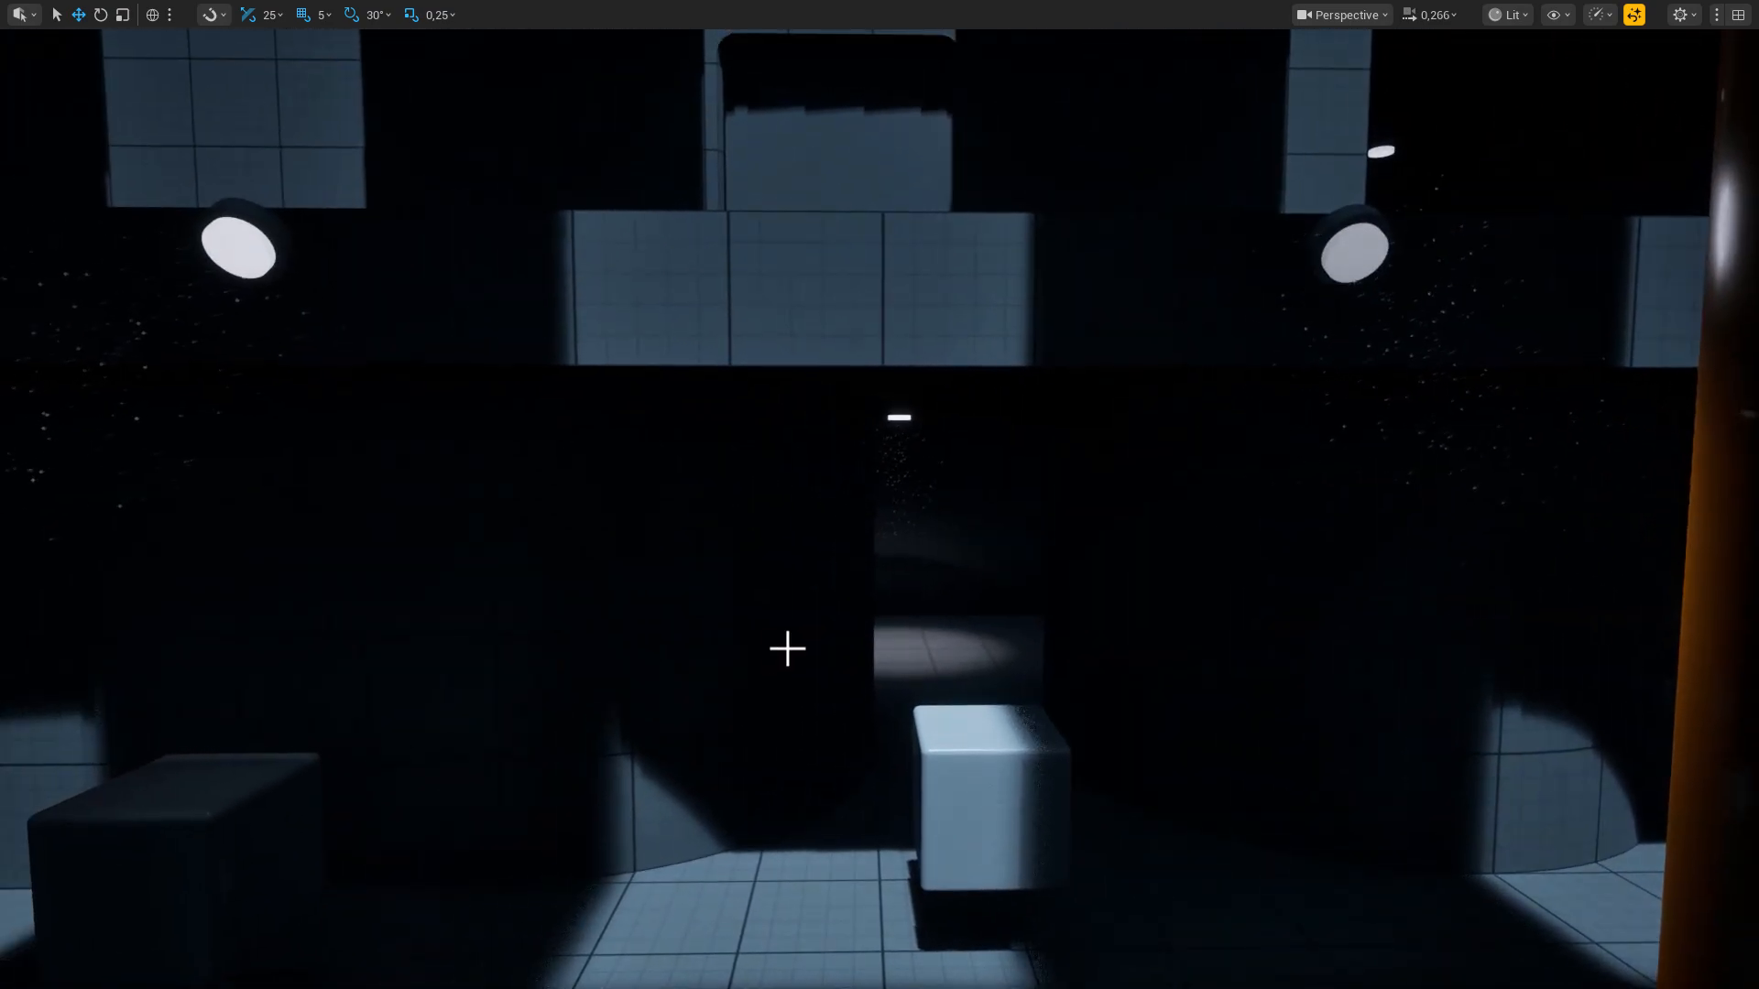
key("F11")
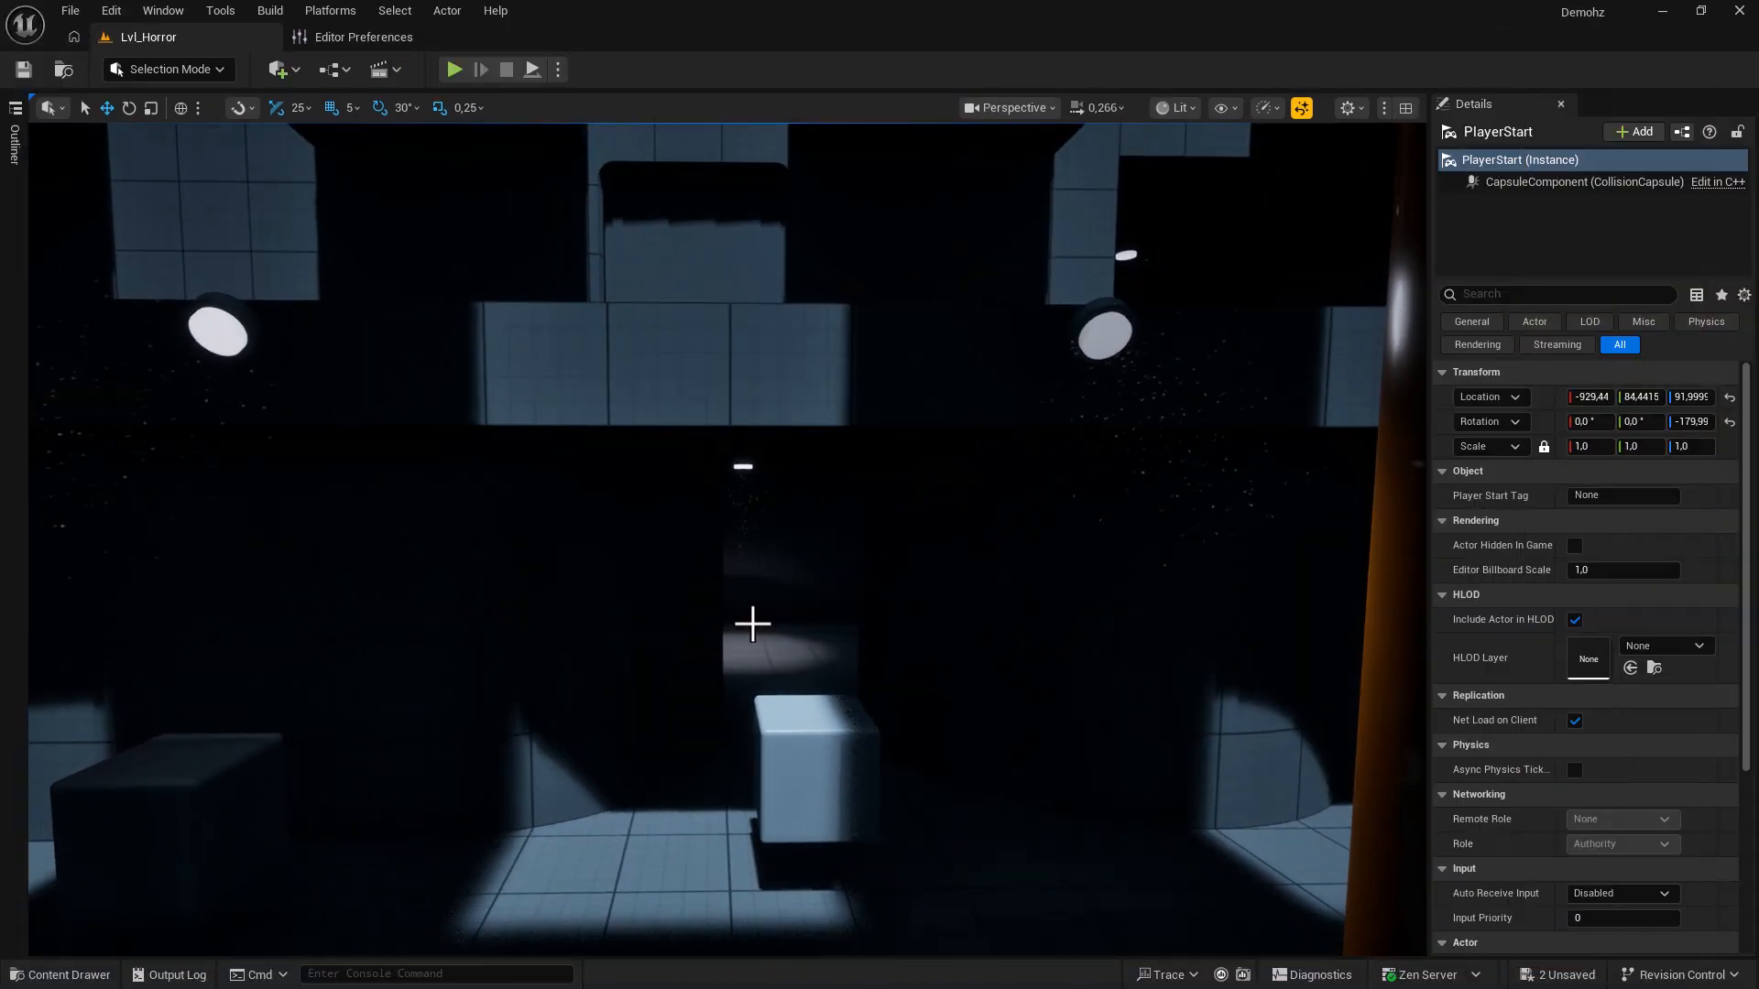
key("g")
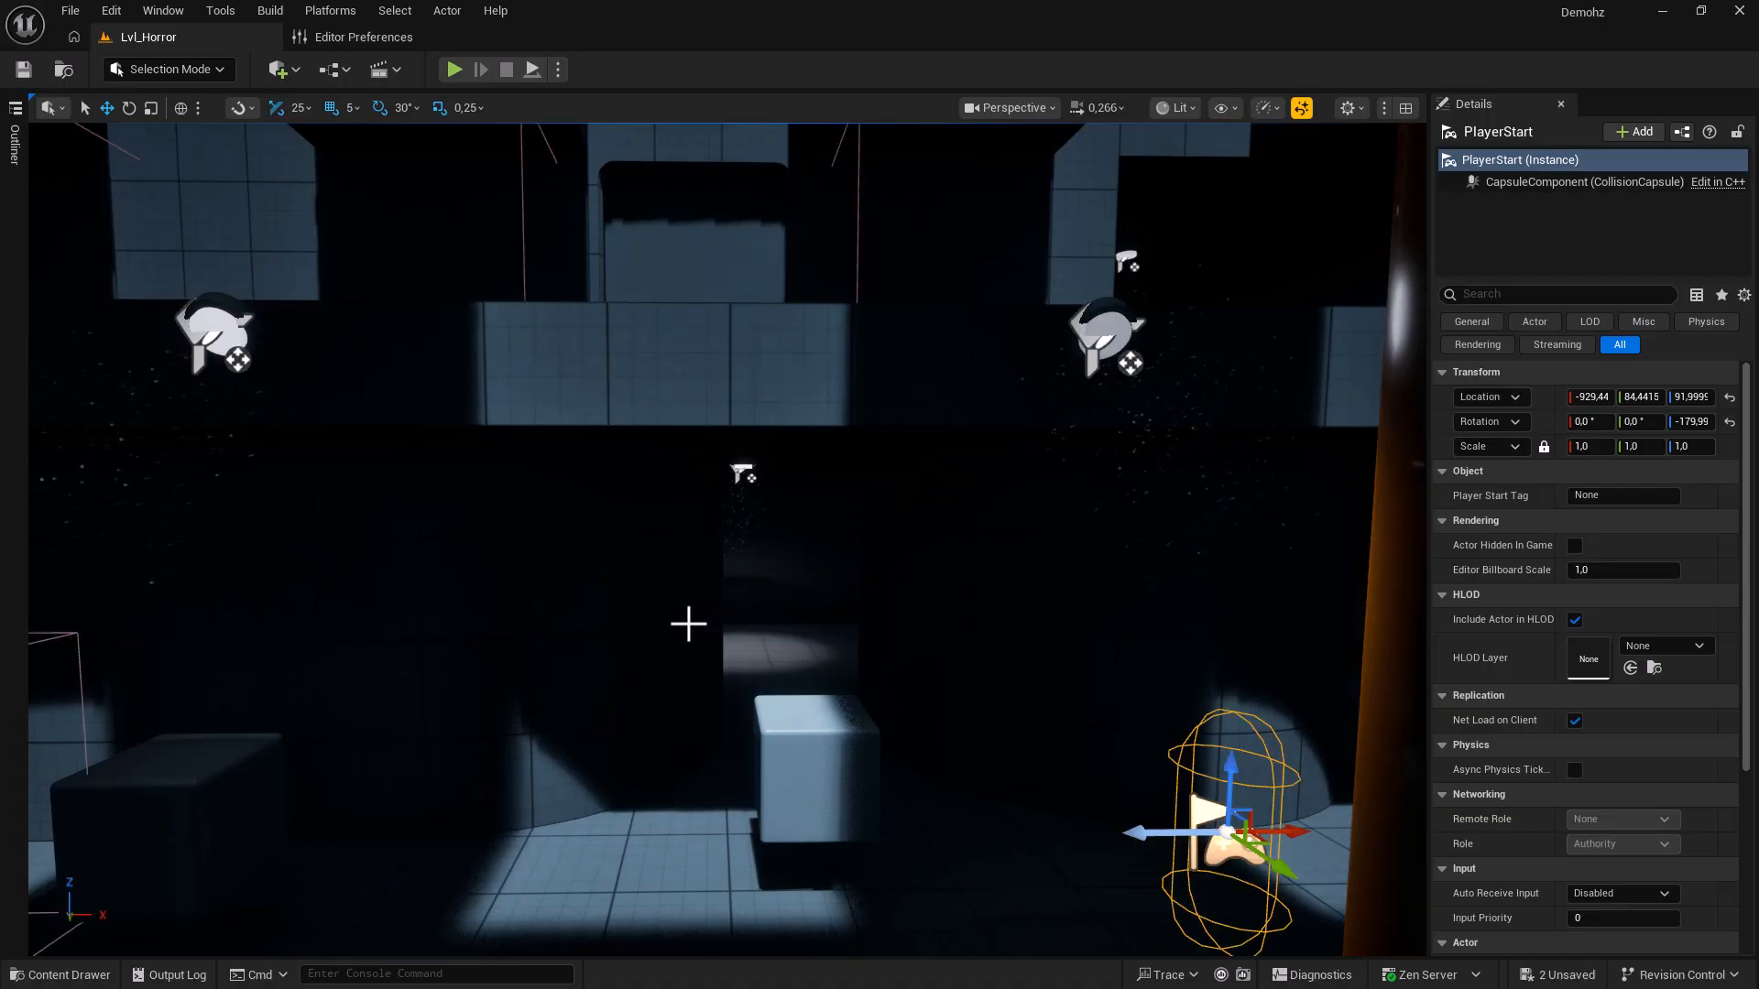
right_click_drag(705, 623, 678, 621)
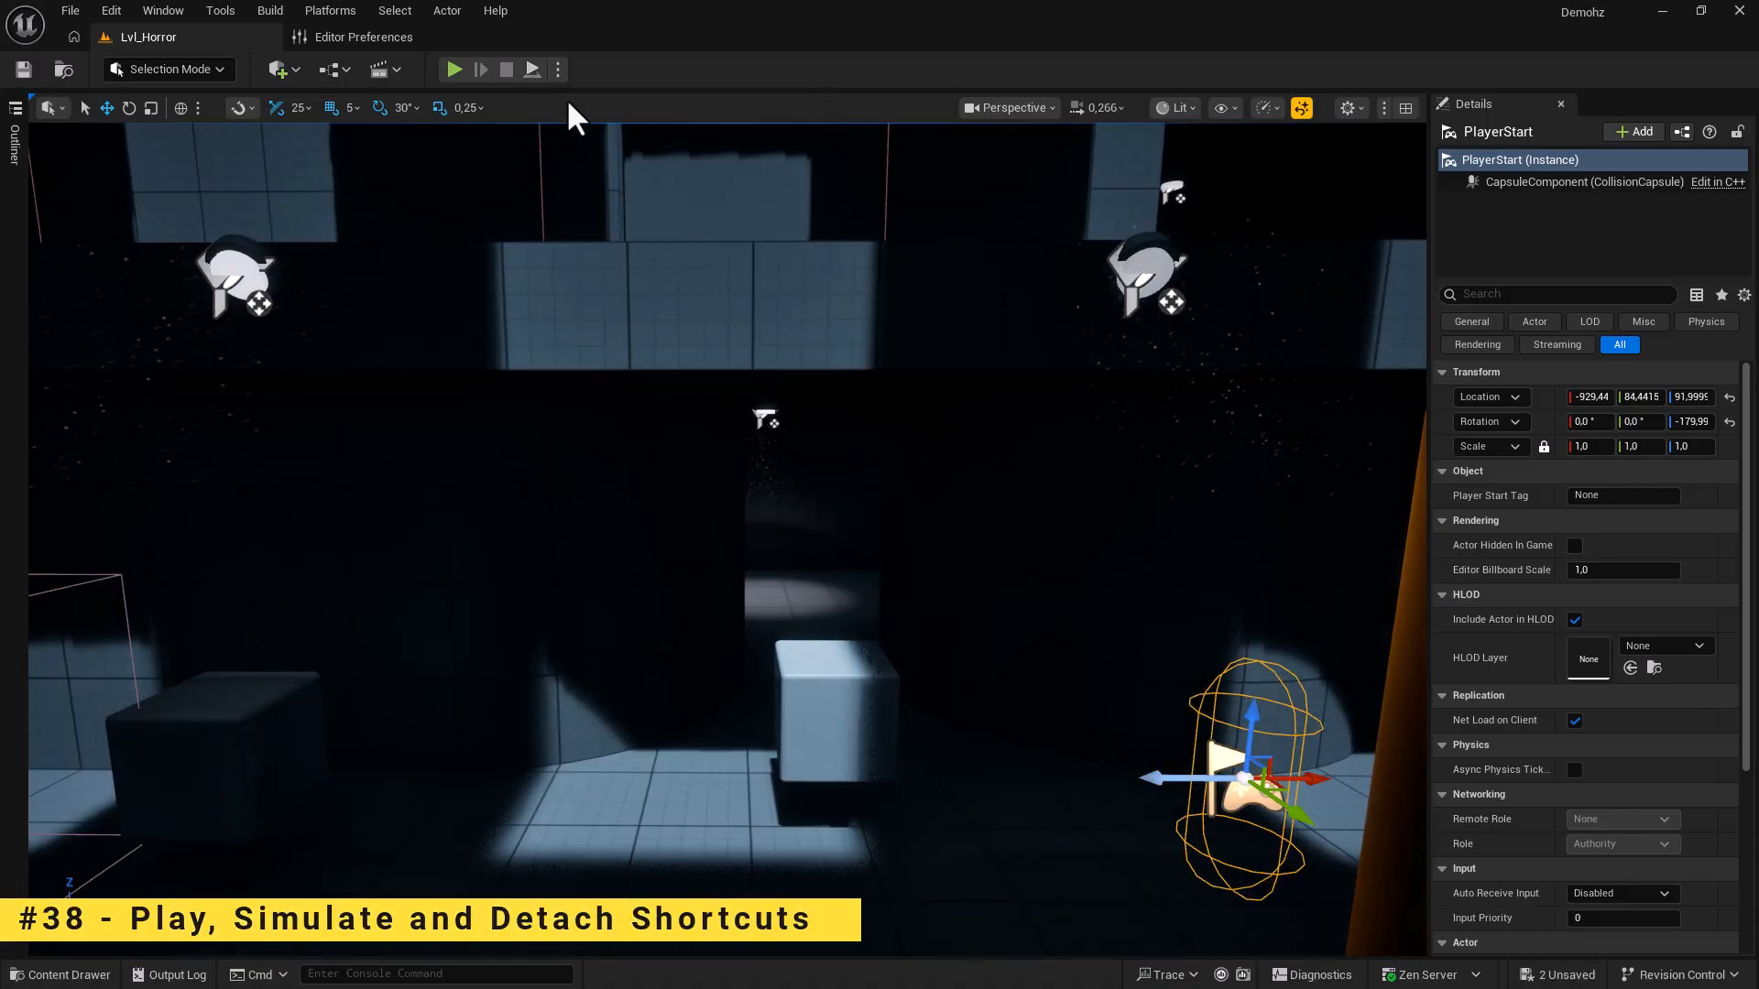
Simulate the level briefly, then play it in the editor, freeing, pausing and resuming the game.
left_click(532, 73)
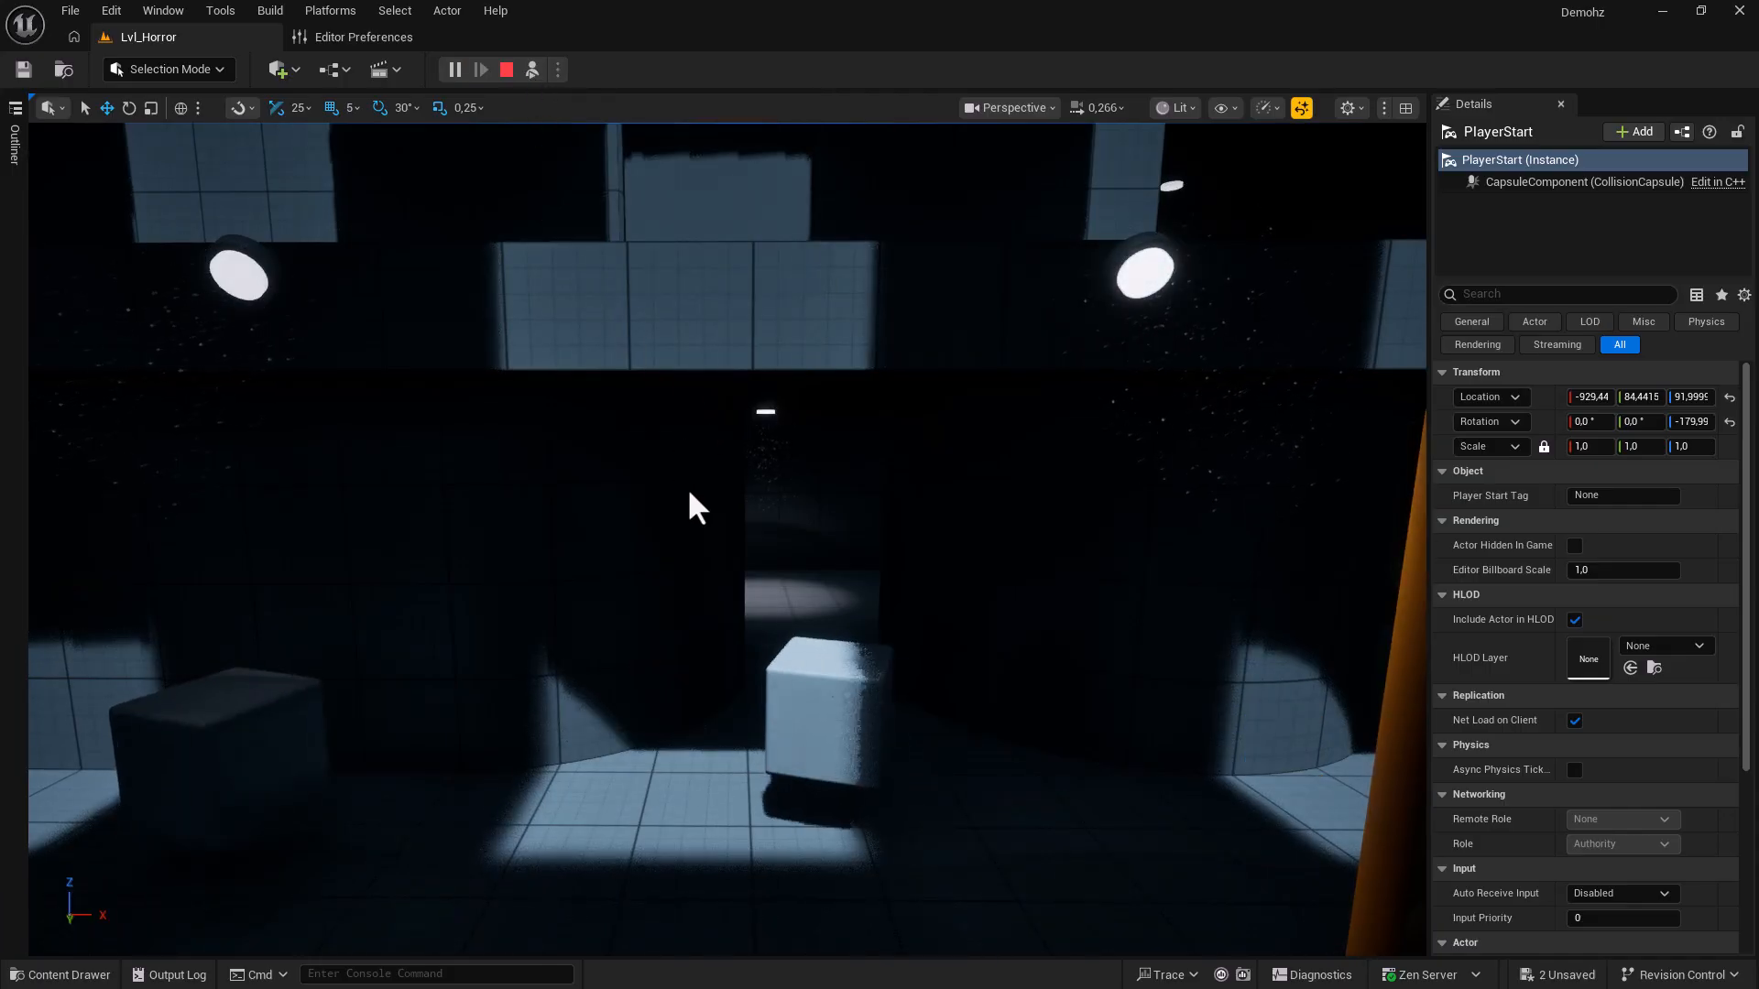
left_click(509, 70)
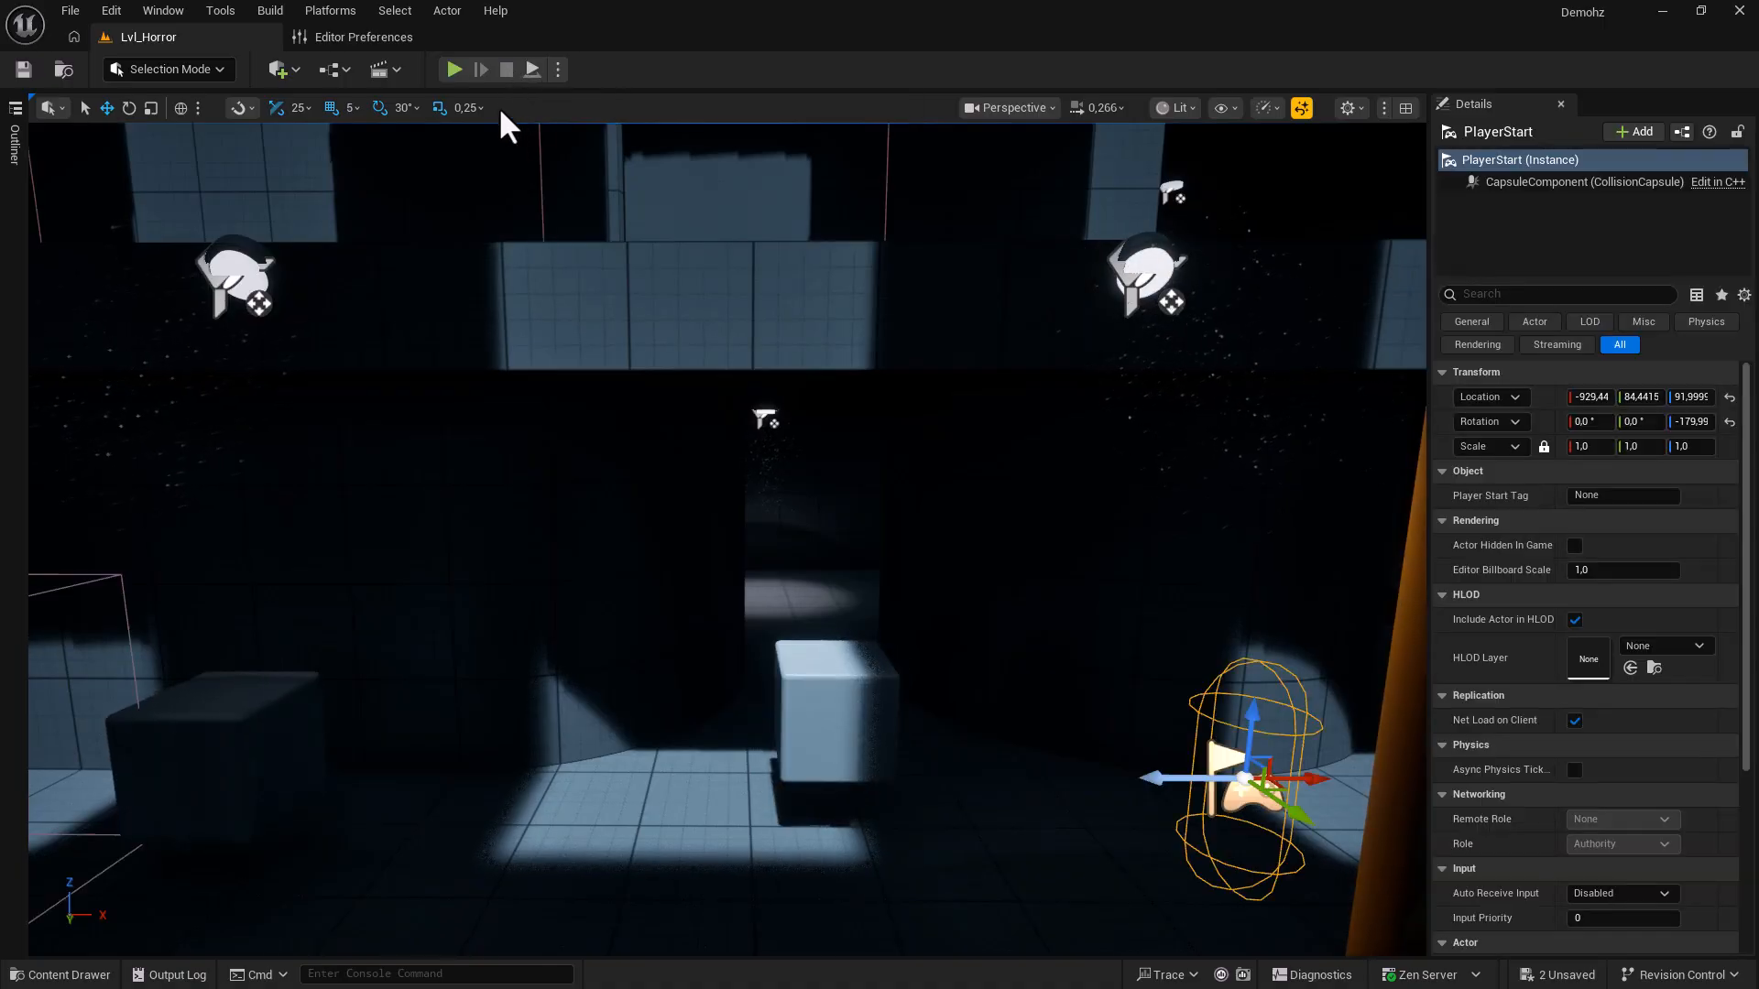
left_click(454, 71)
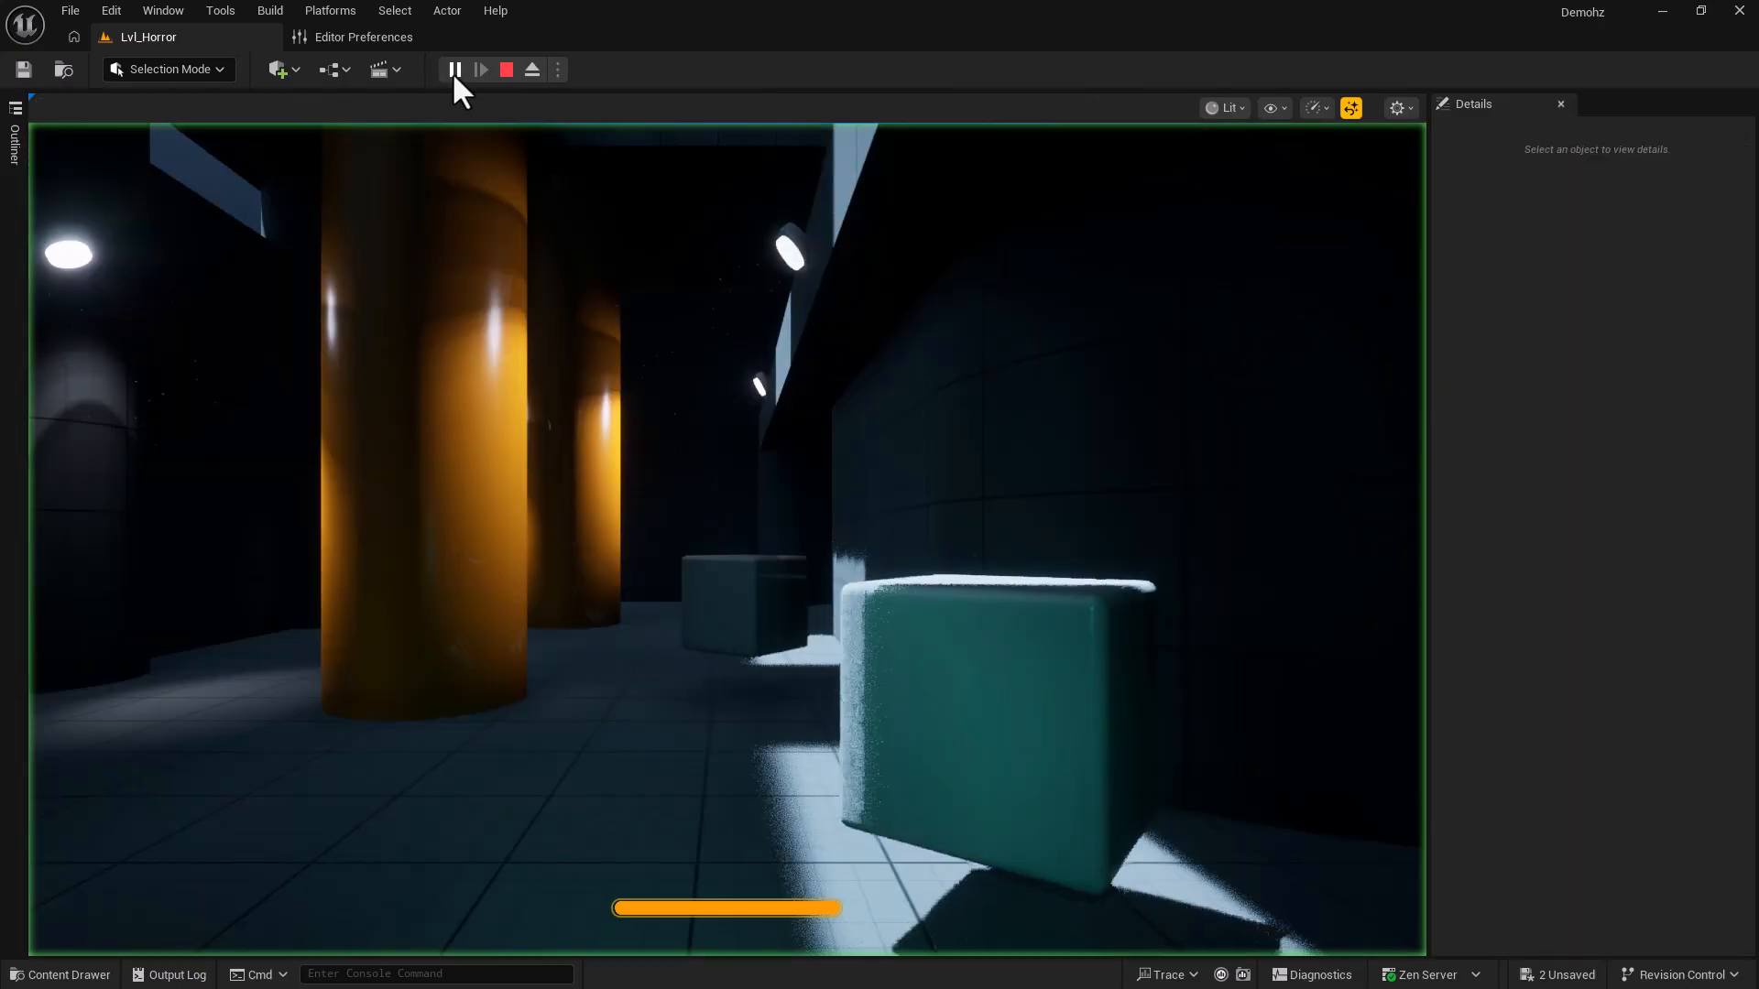
left_click(593, 373)
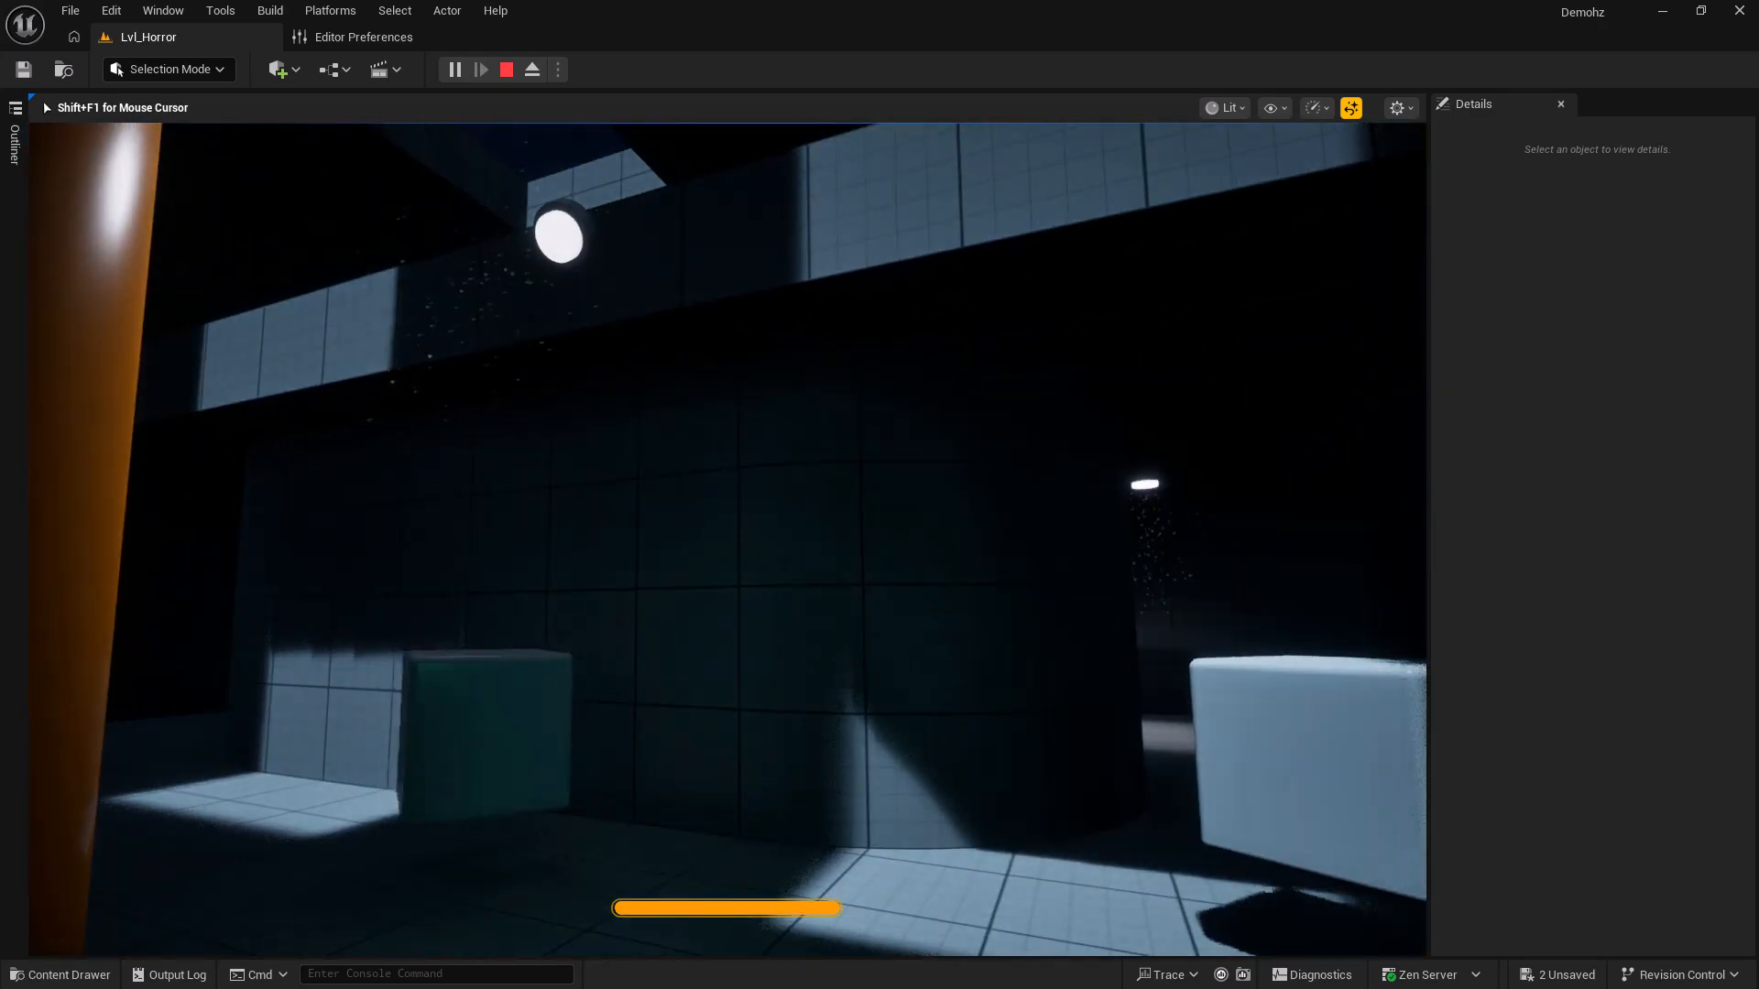
key("shift+F1")
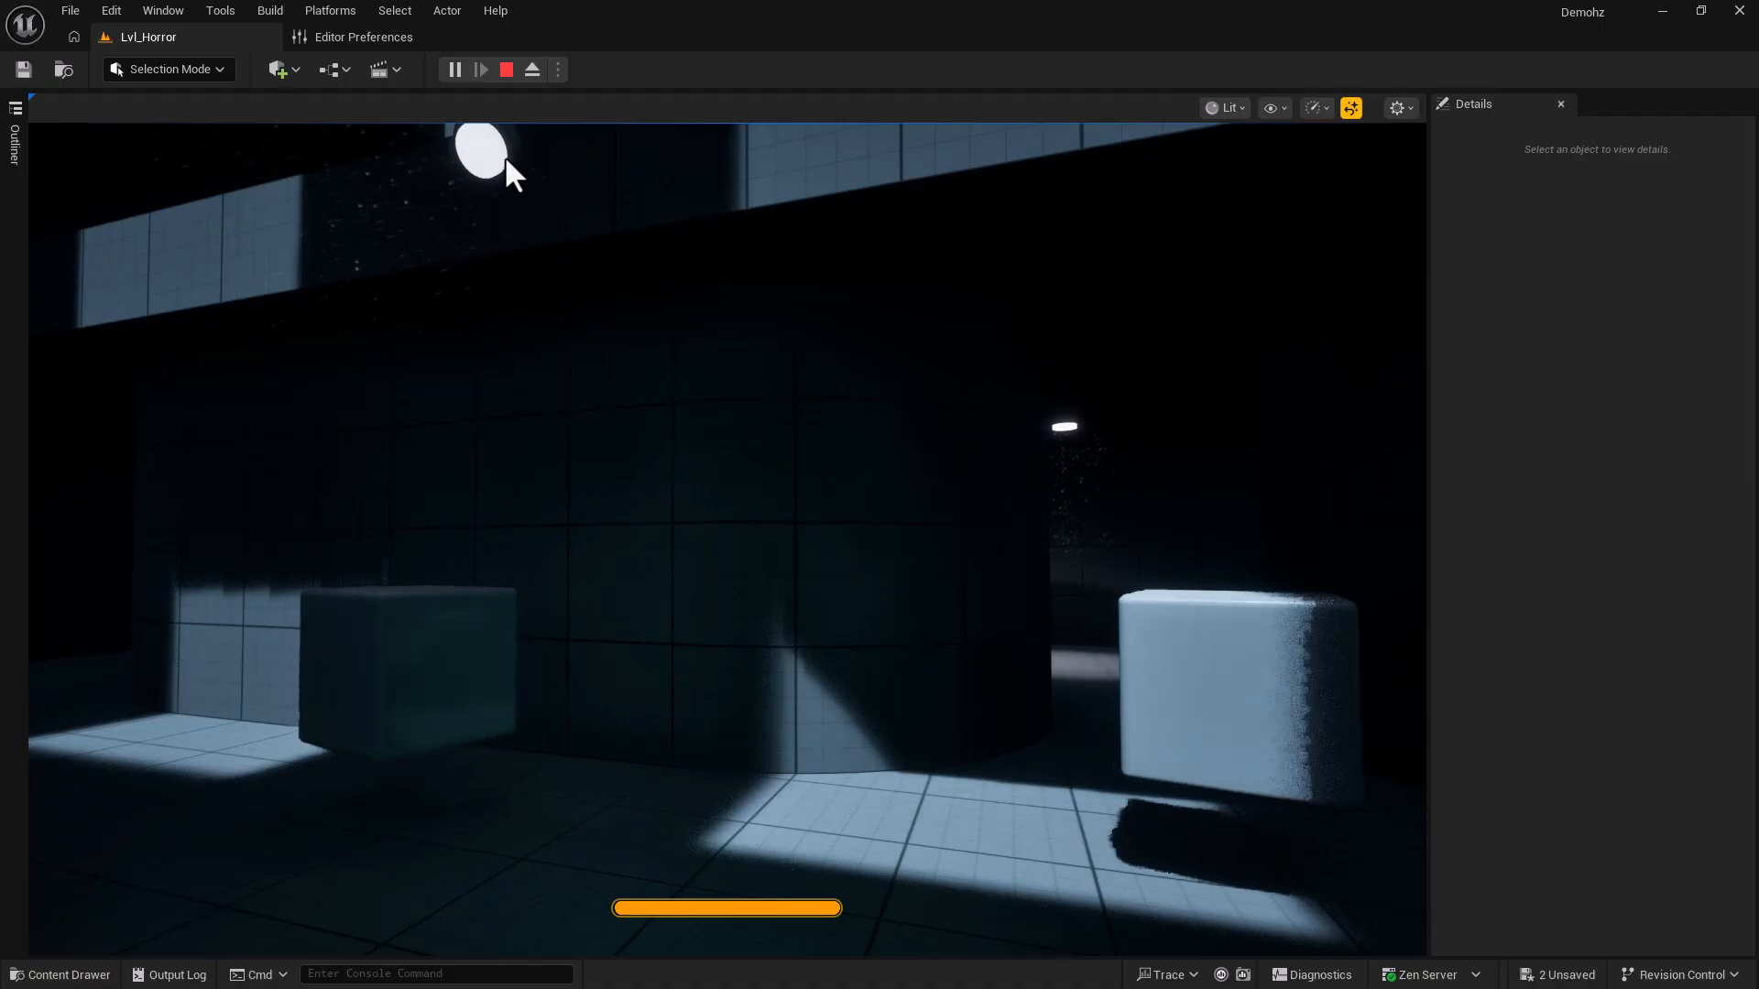
left_click(460, 75)
left_click(455, 72)
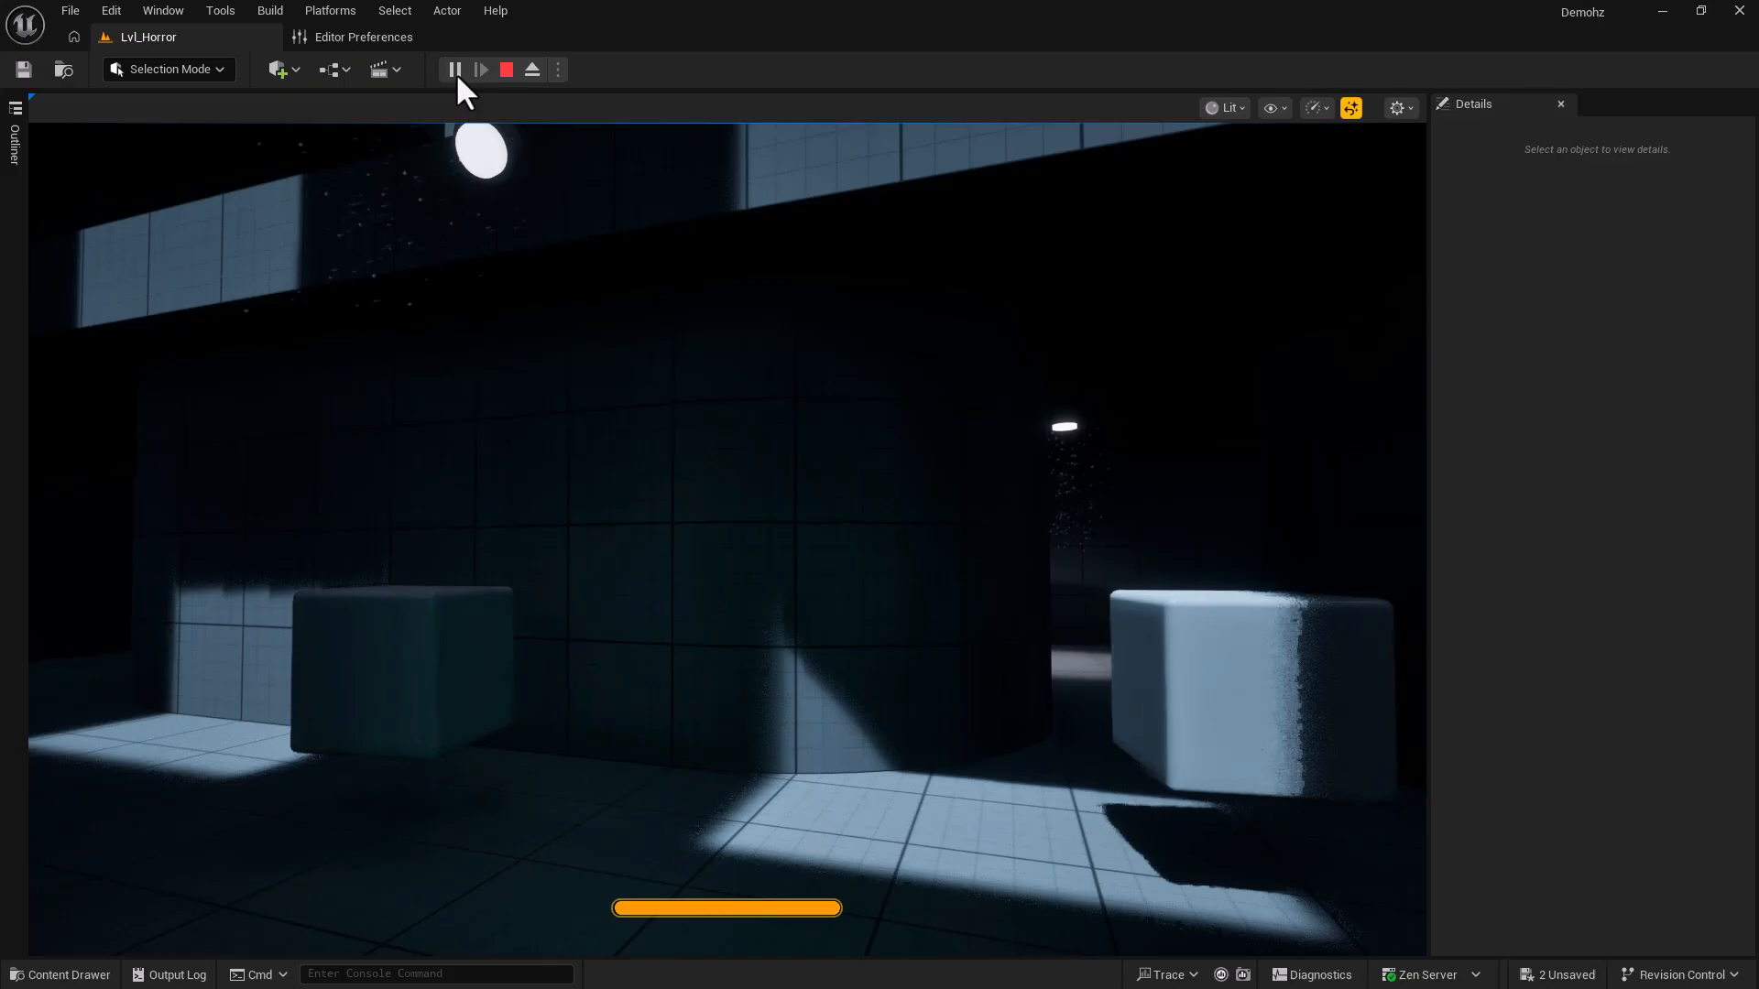
Eject from the player to fly the camera freely, retake the character, then stop the session.
left_click(531, 73)
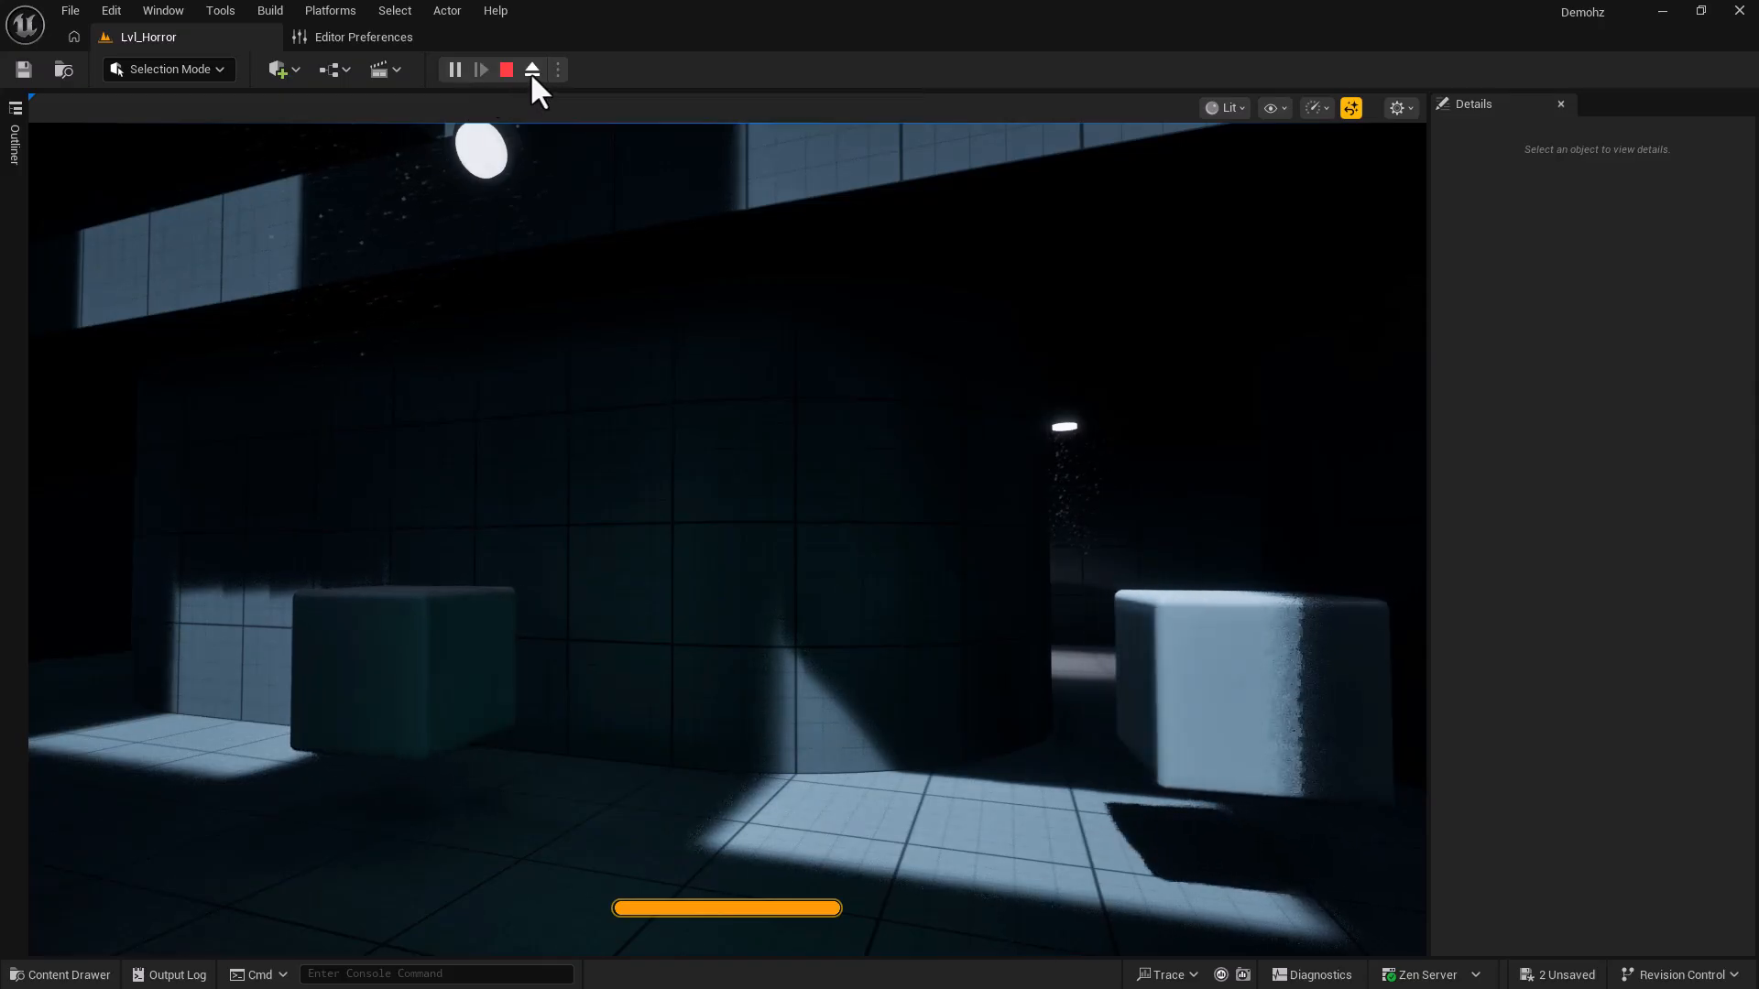
right_click_drag(670, 471, 962, 540)
key("s")
key("F8")
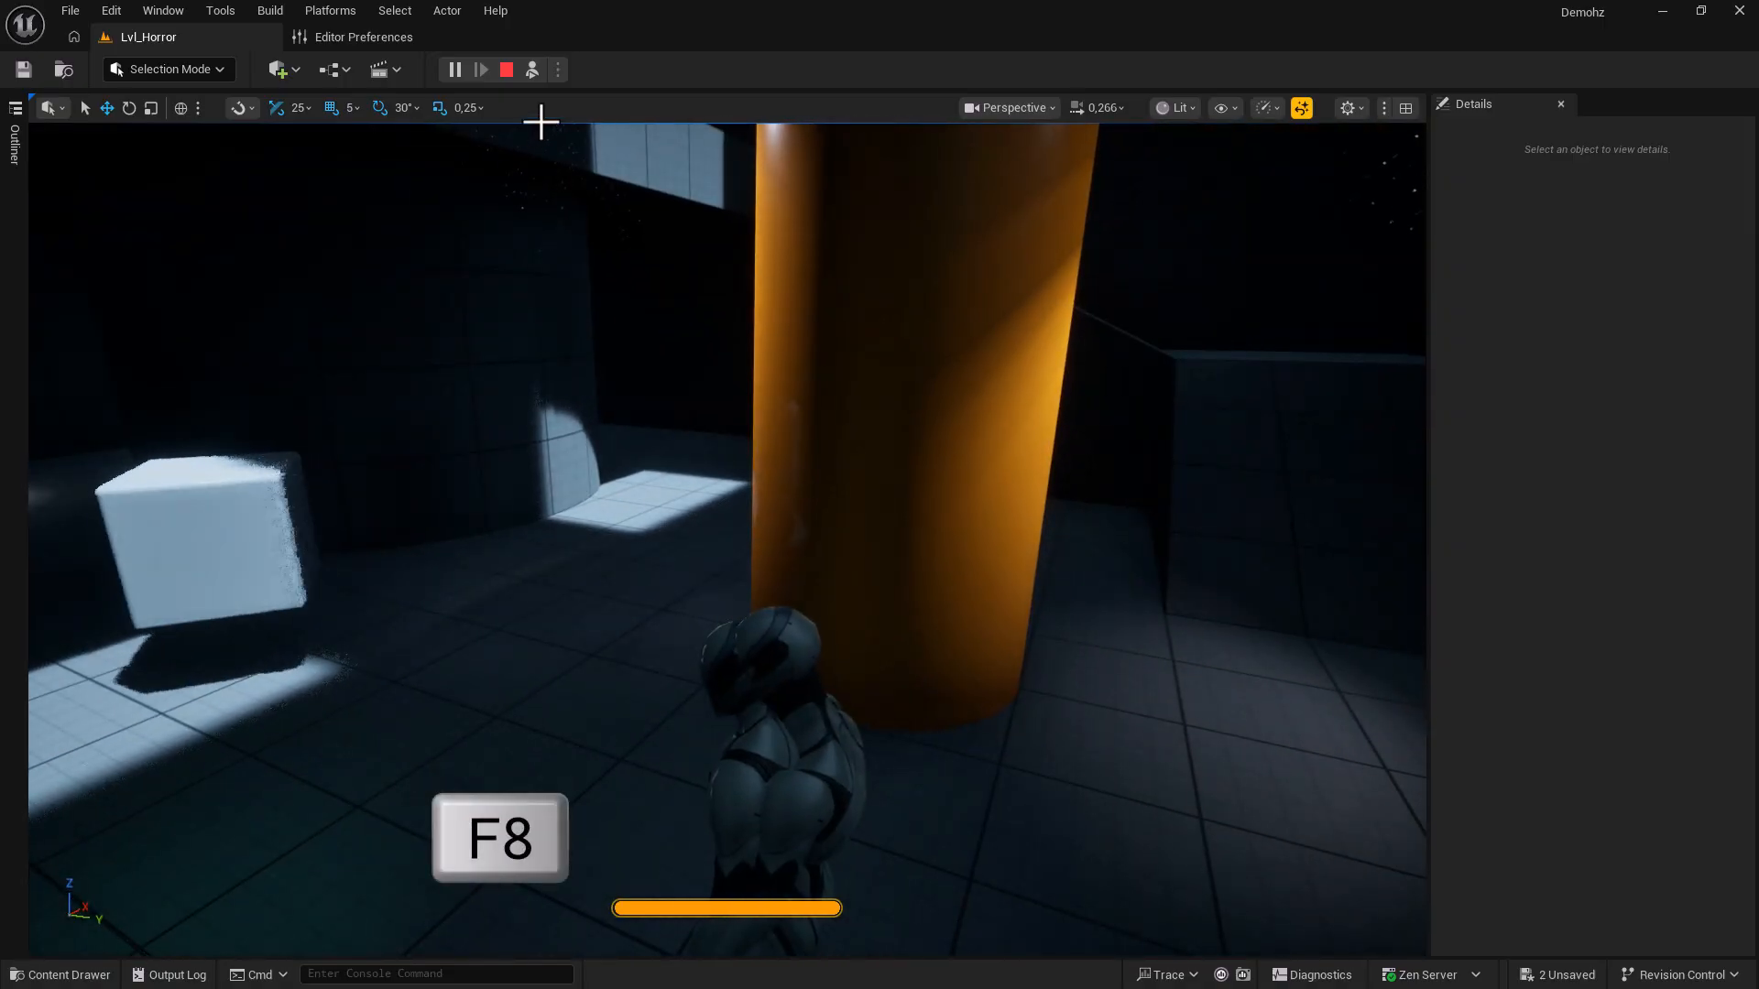
left_click(531, 74)
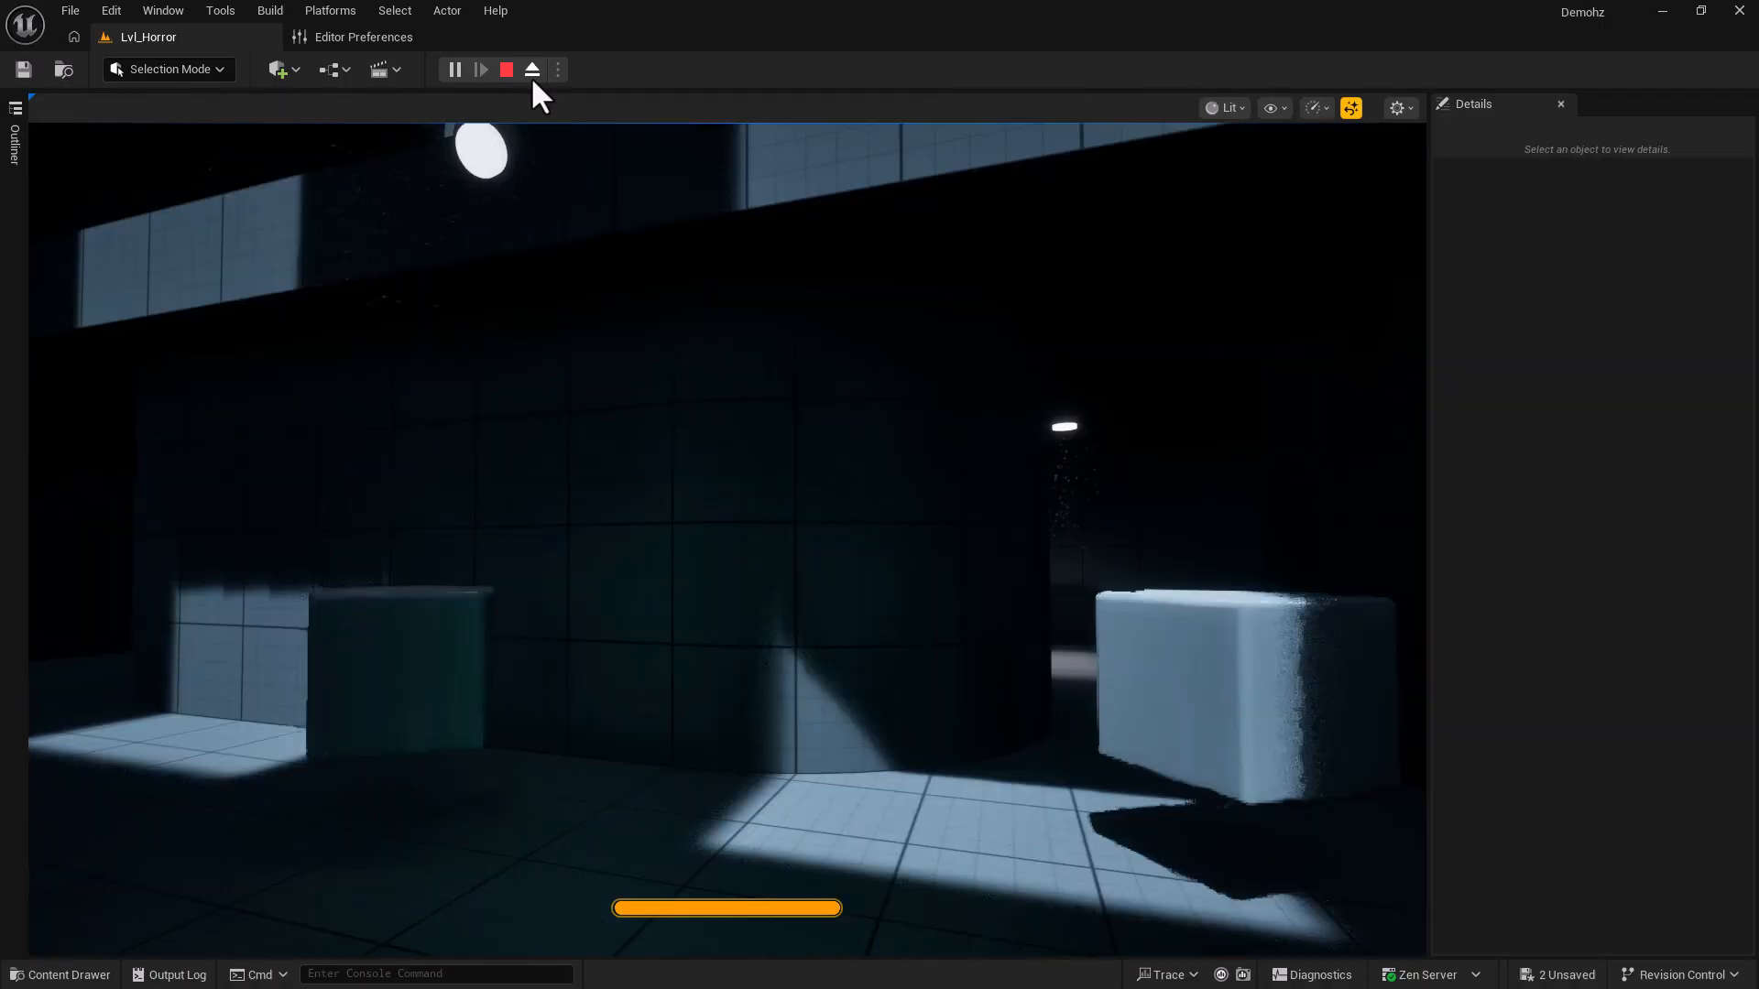
left_click(566, 418)
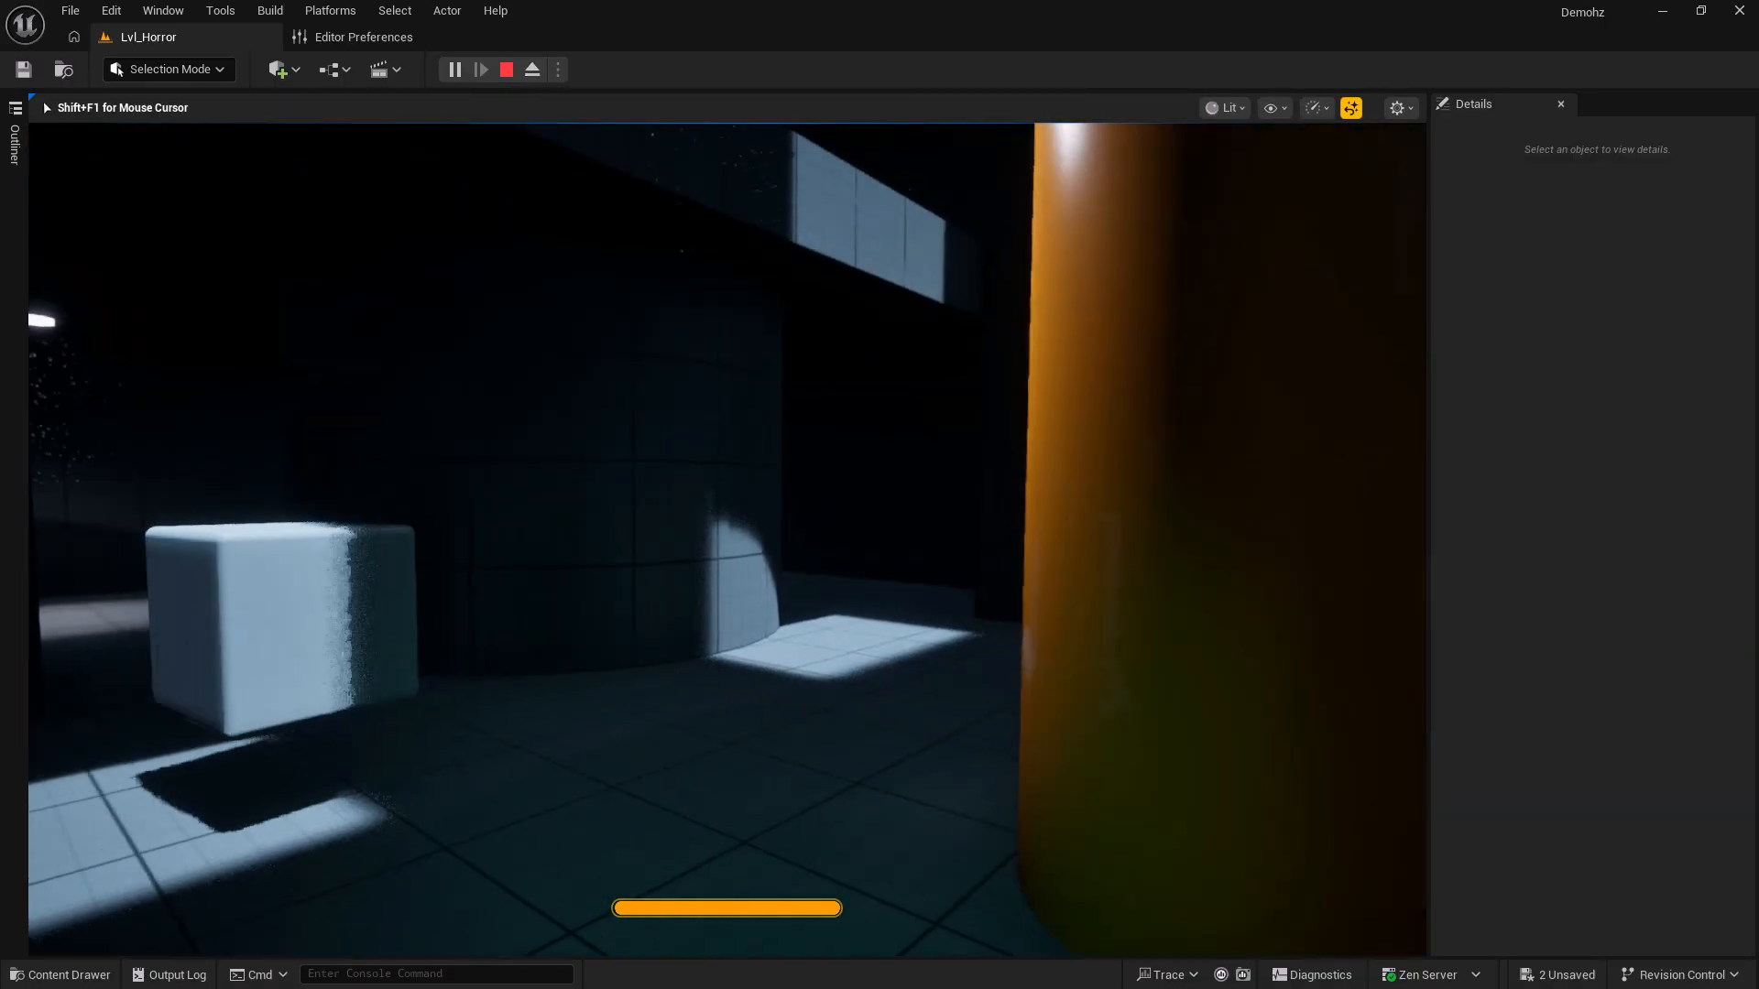
key("s")
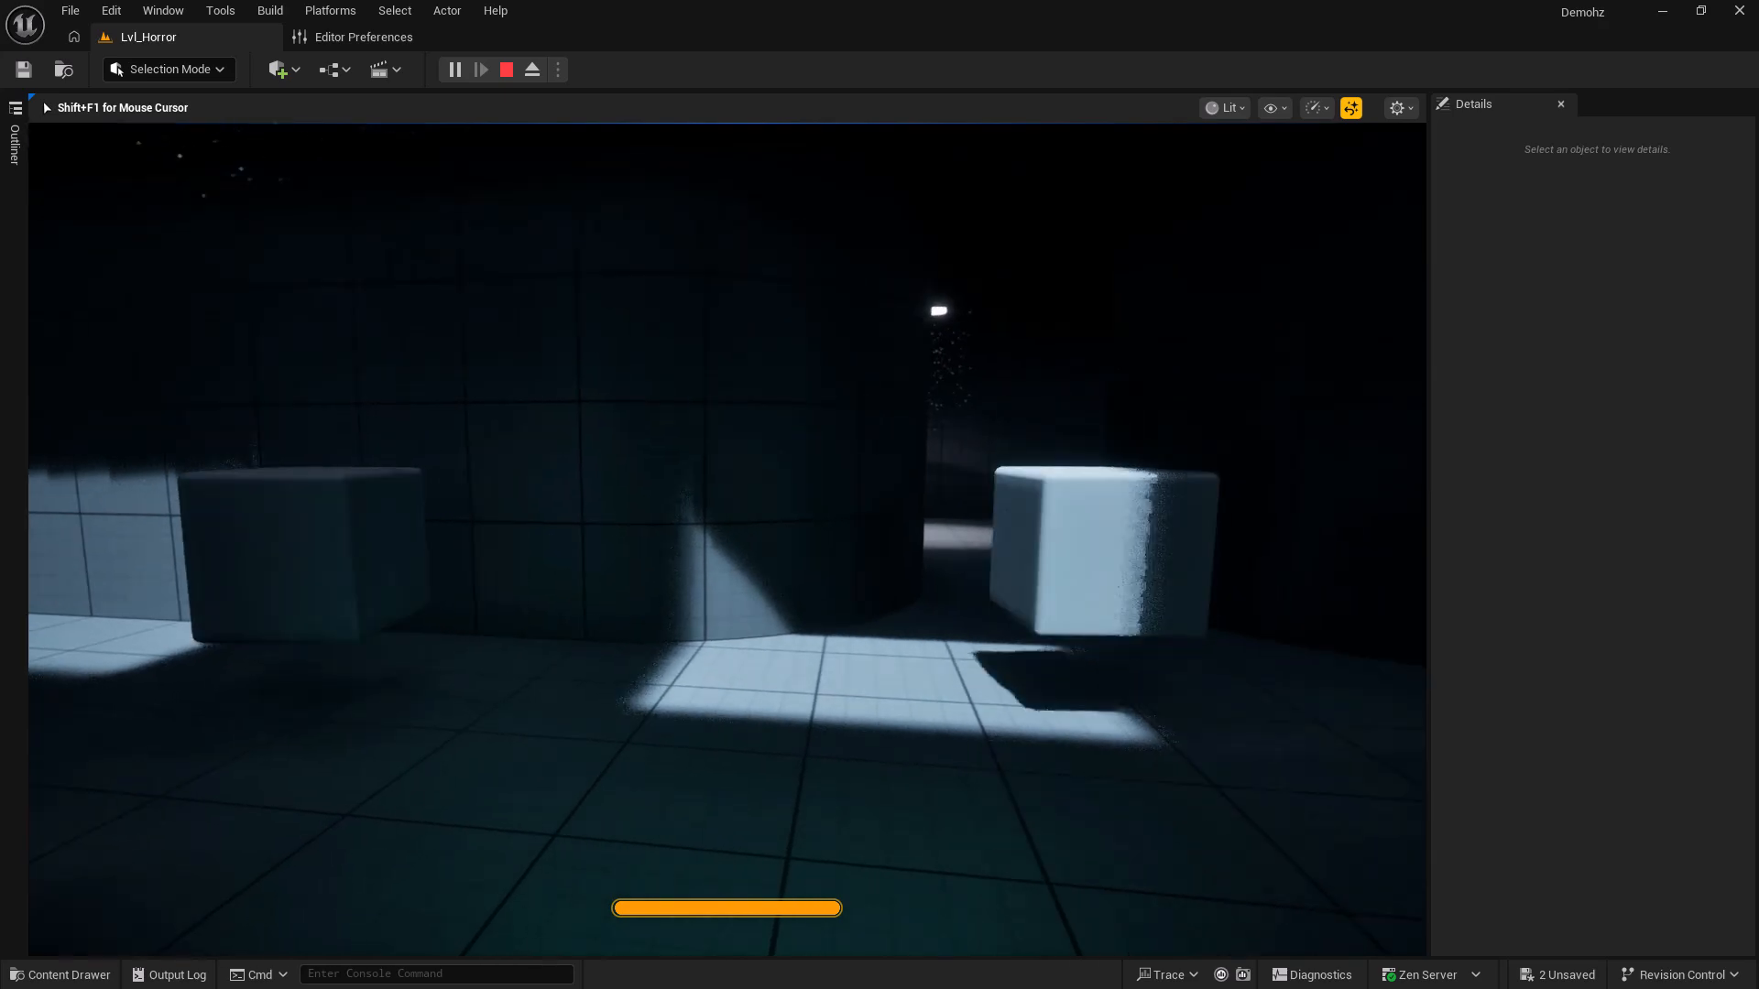
key("shift+F1")
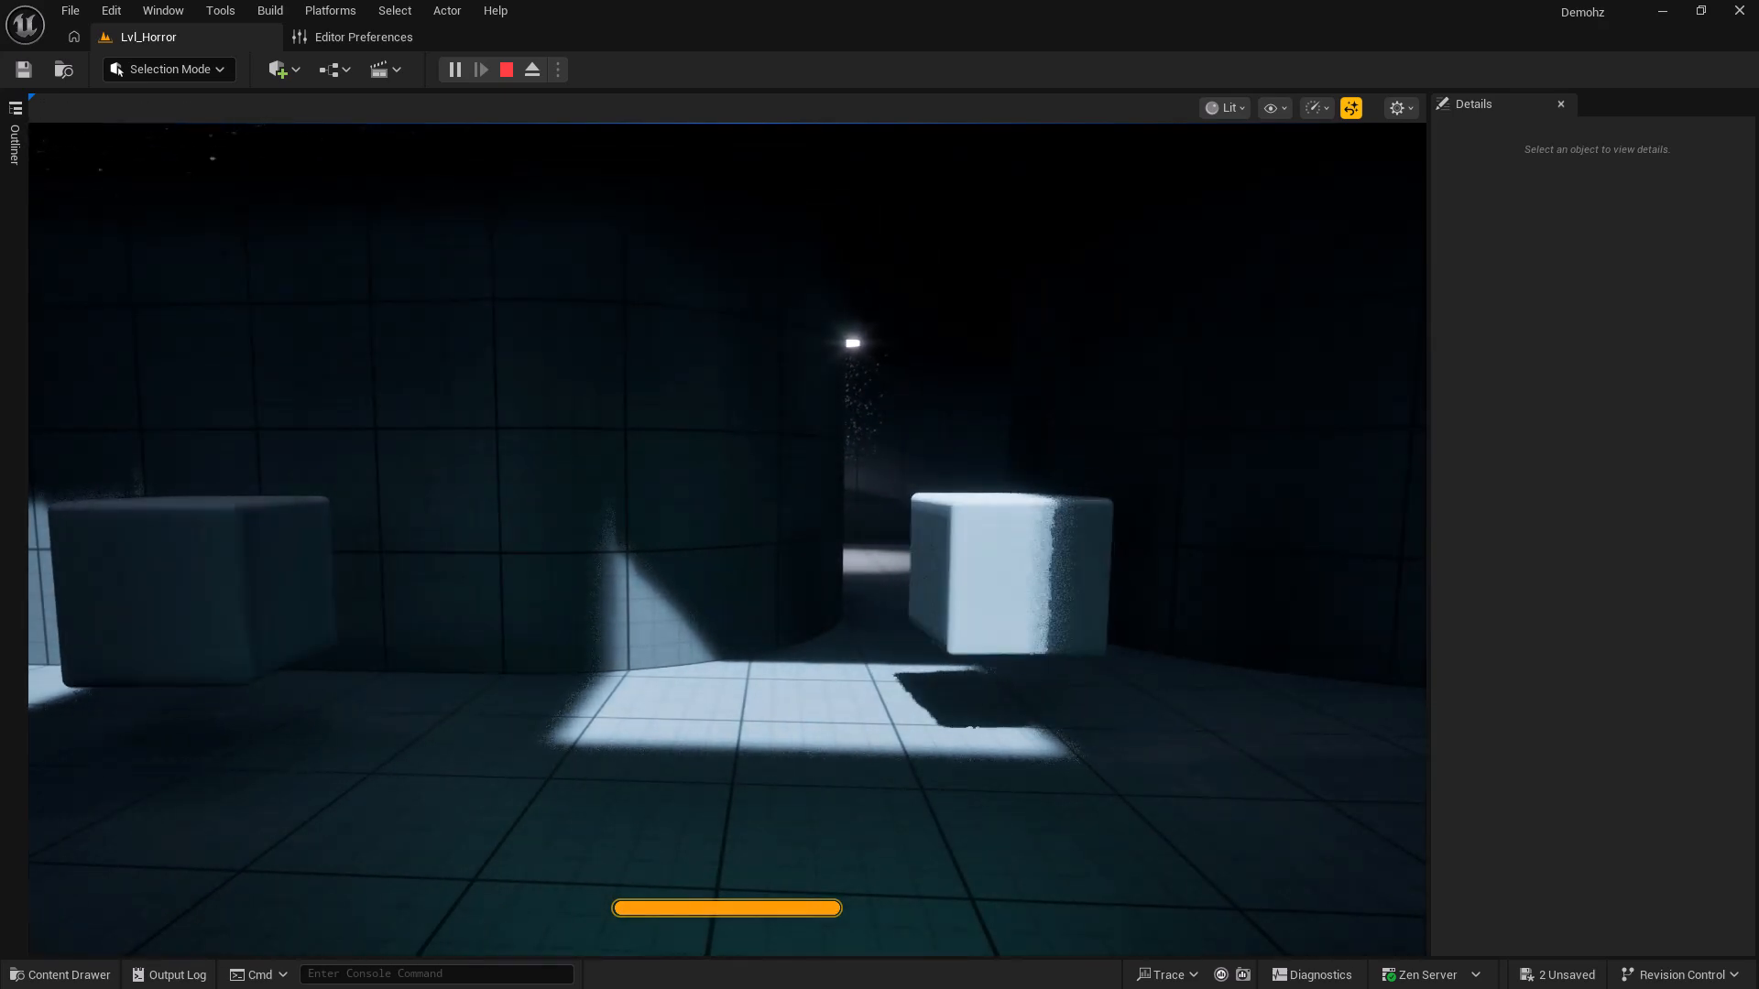
left_click(506, 70)
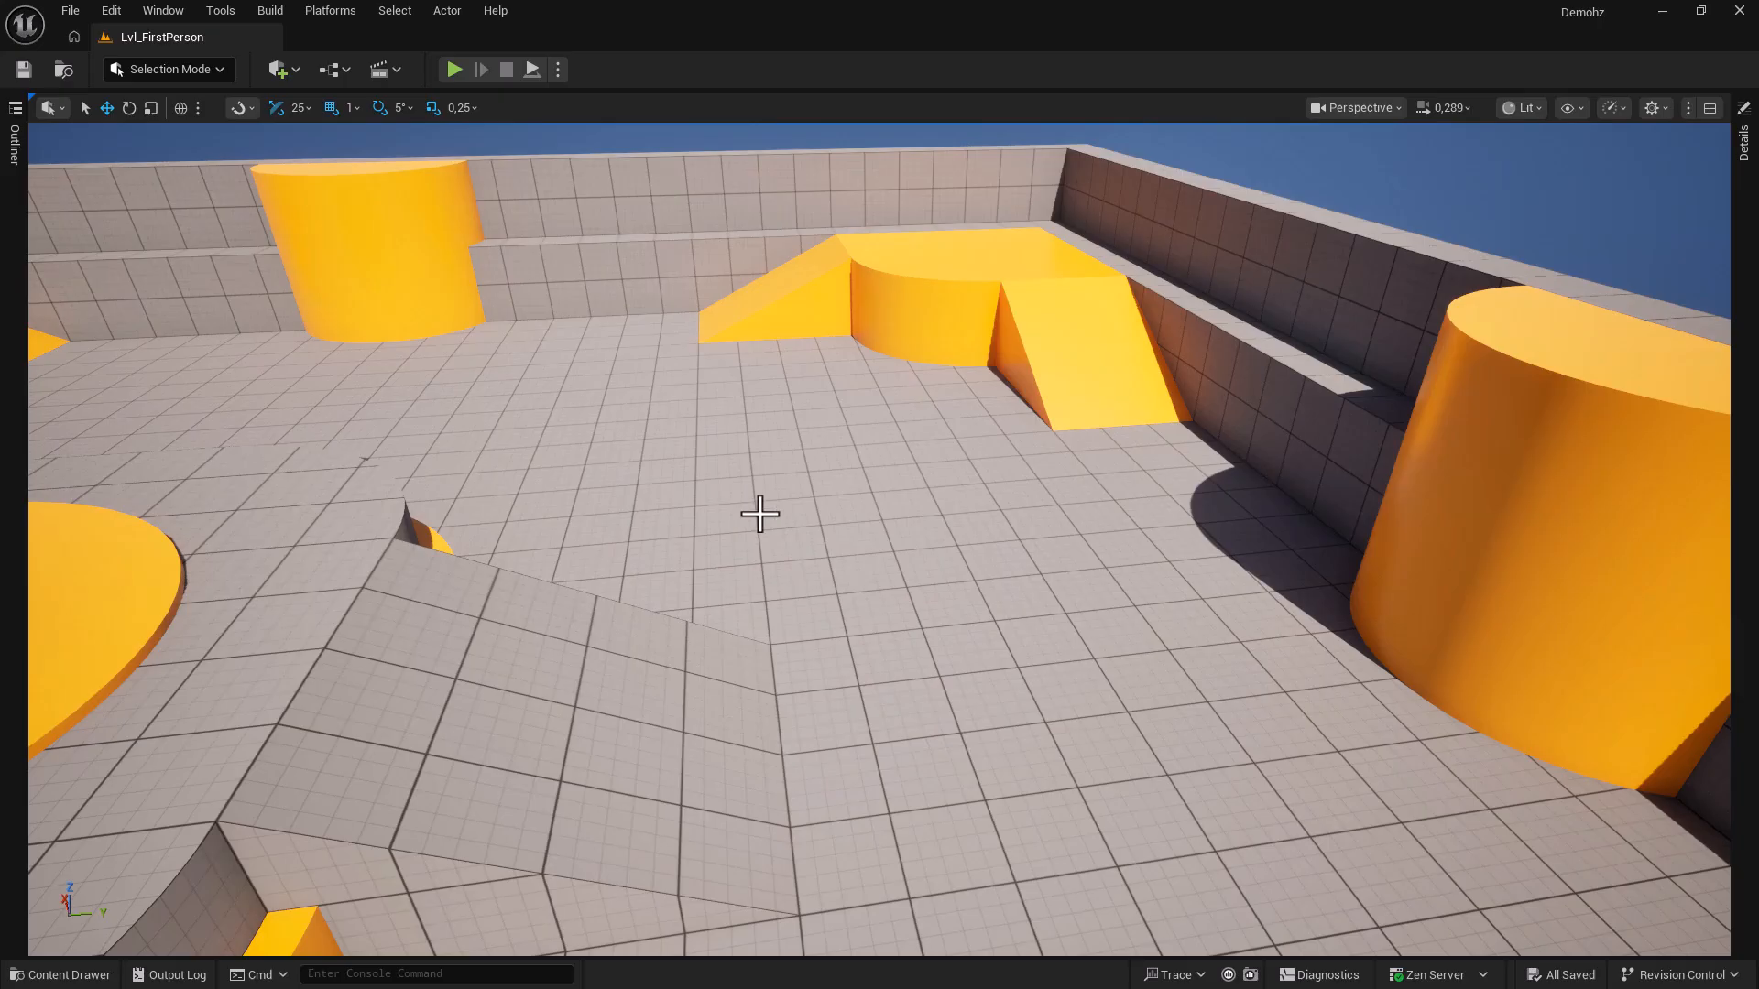
In Project Settings > Maps & Modes, set Editor Startup Map and Game Default Map to Lvl_Horror.
left_click(117, 13)
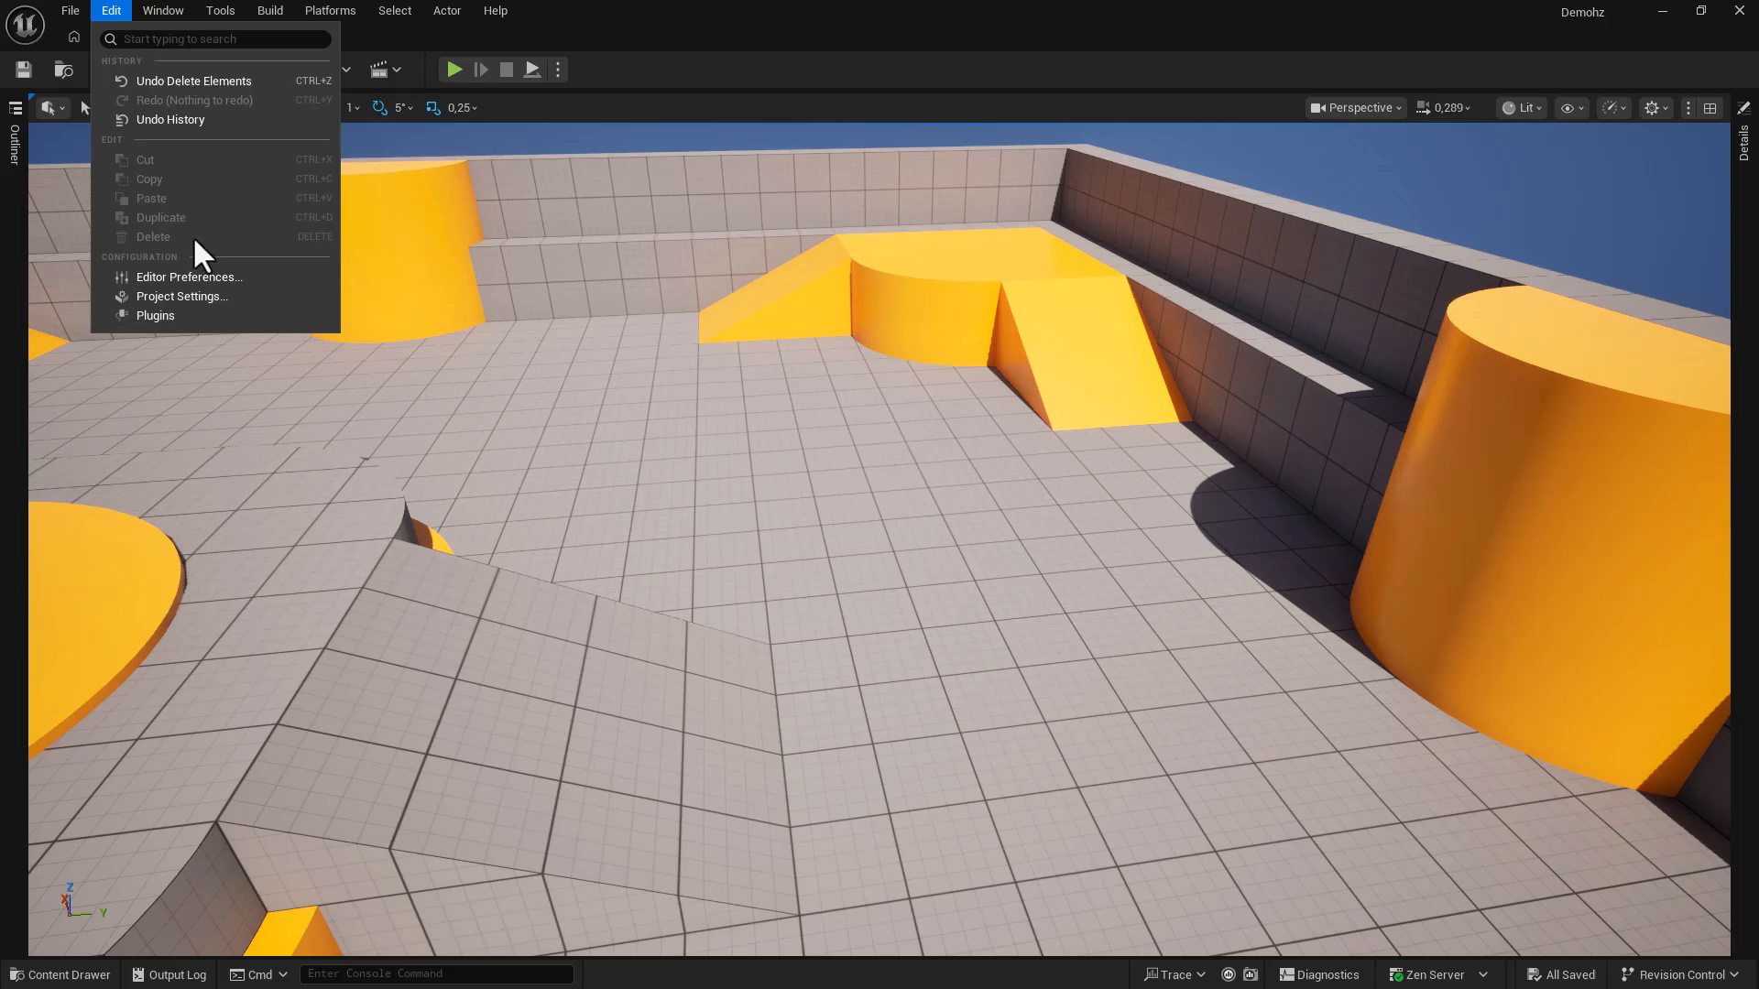
left_click(208, 295)
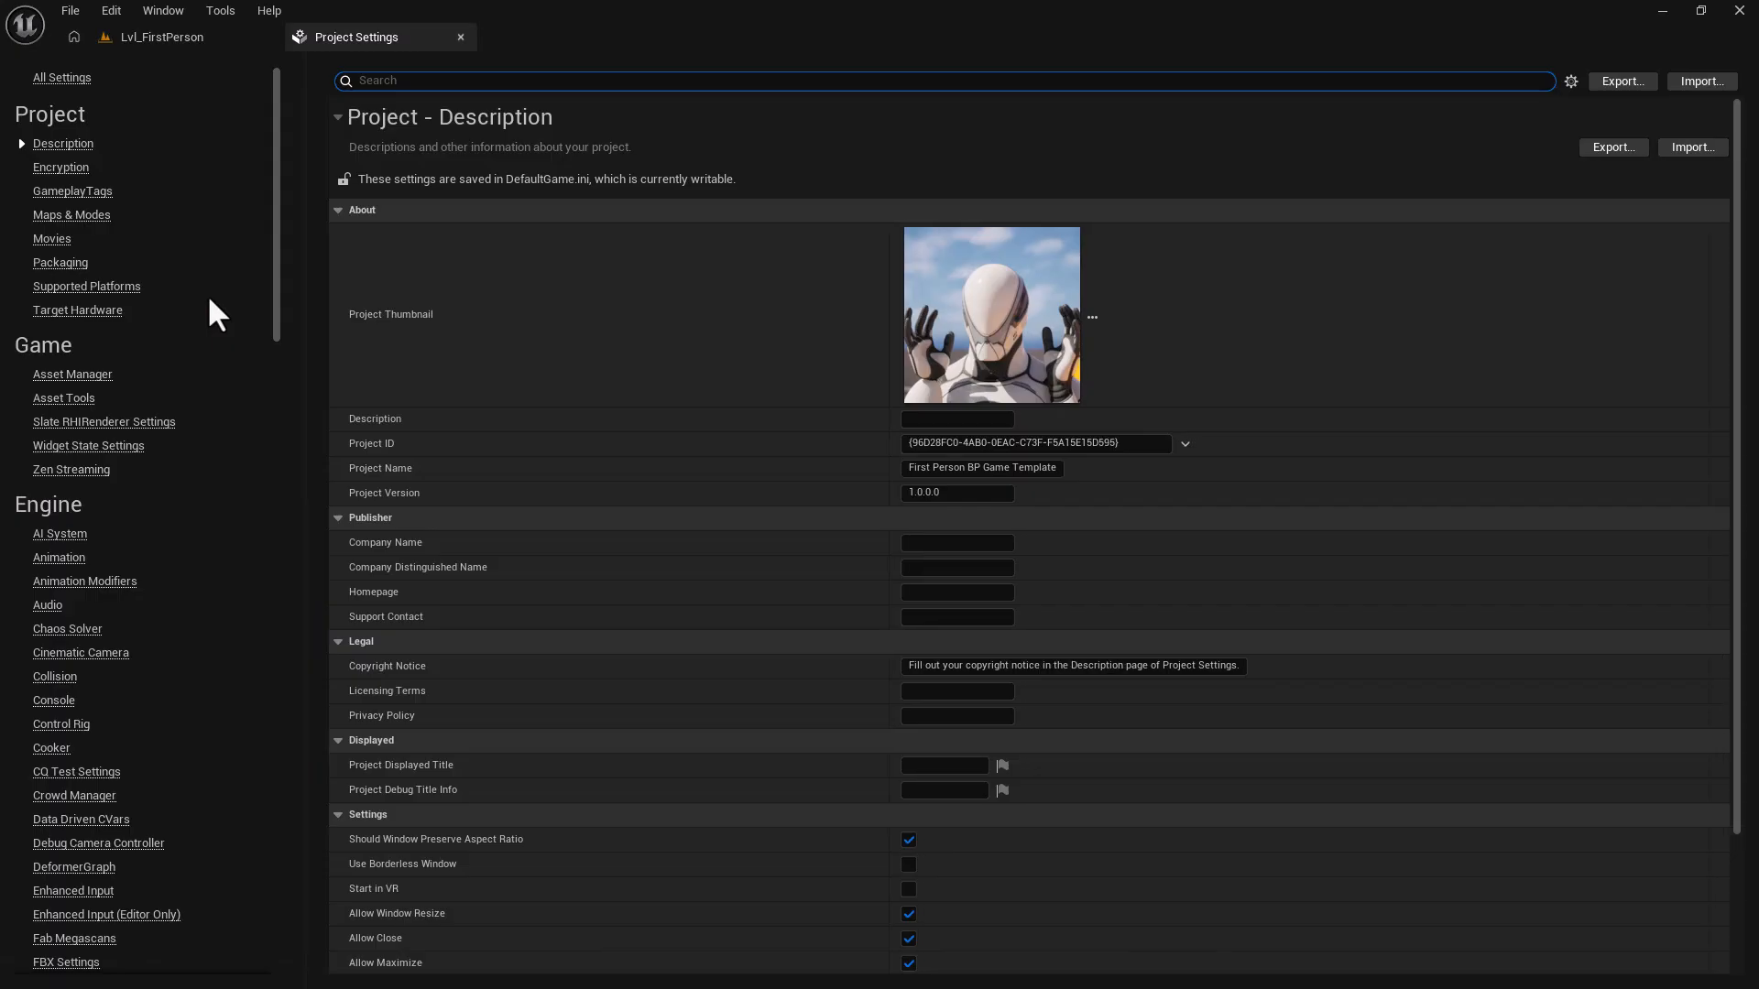
left_click(70, 218)
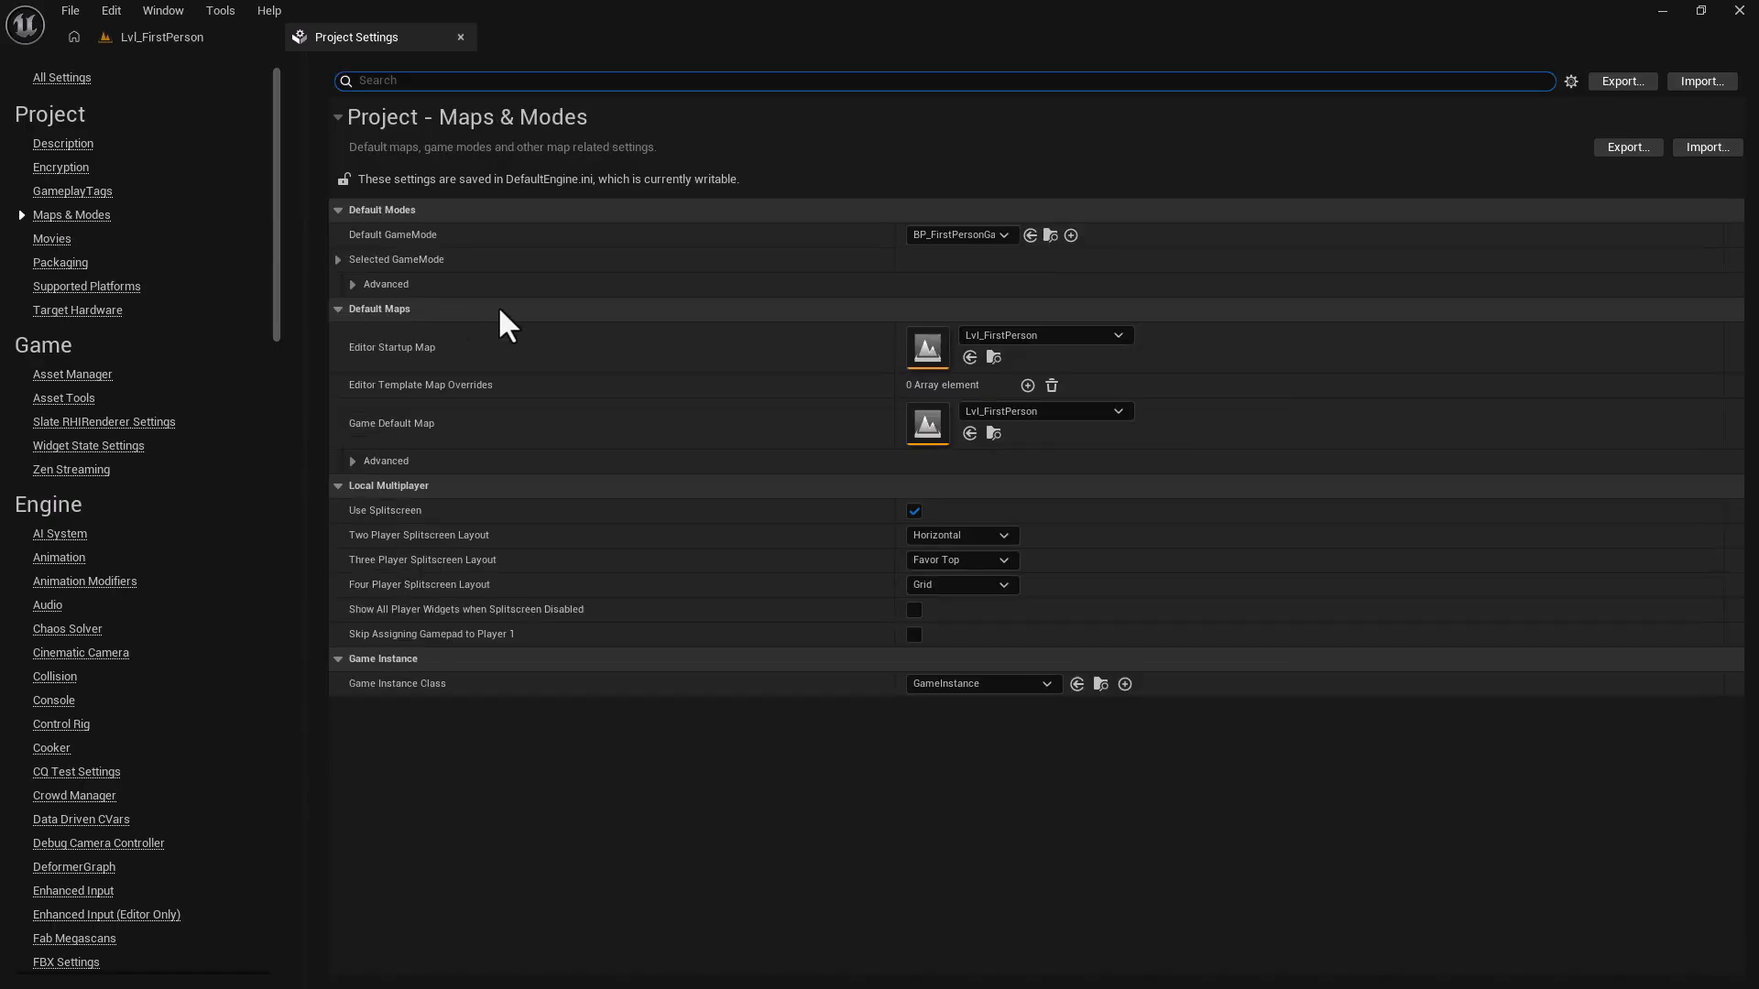
left_click(1057, 335)
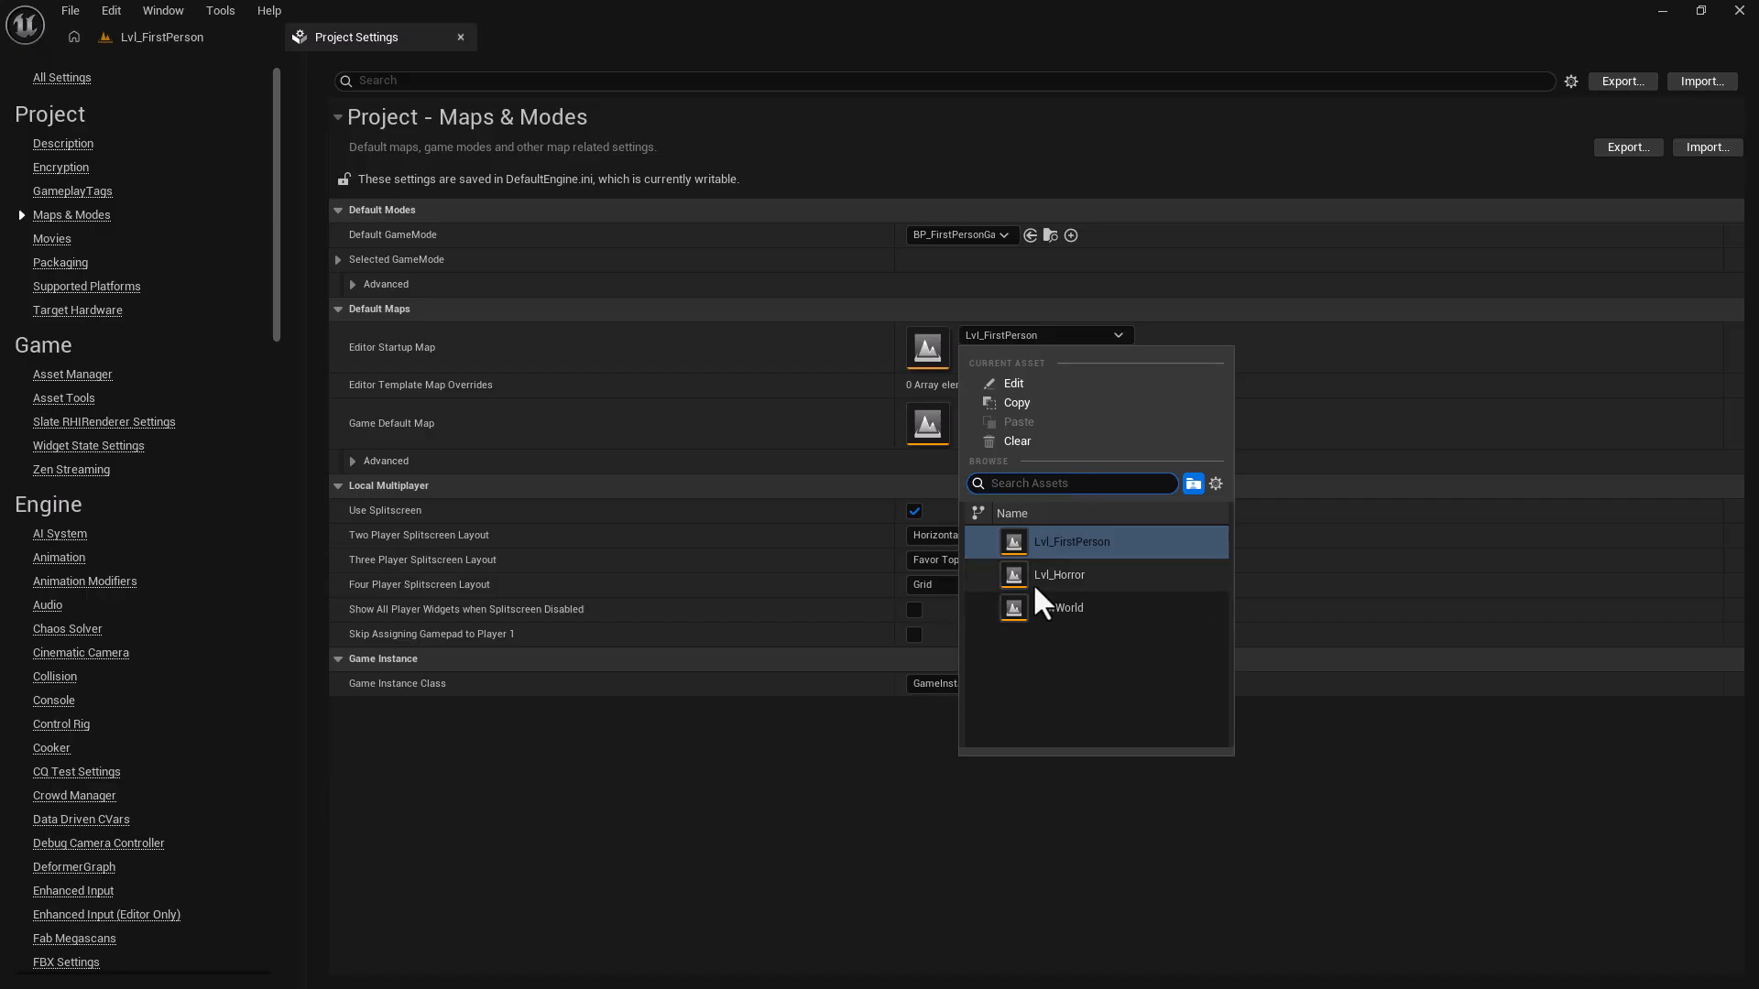
left_click(1072, 577)
left_click(1013, 412)
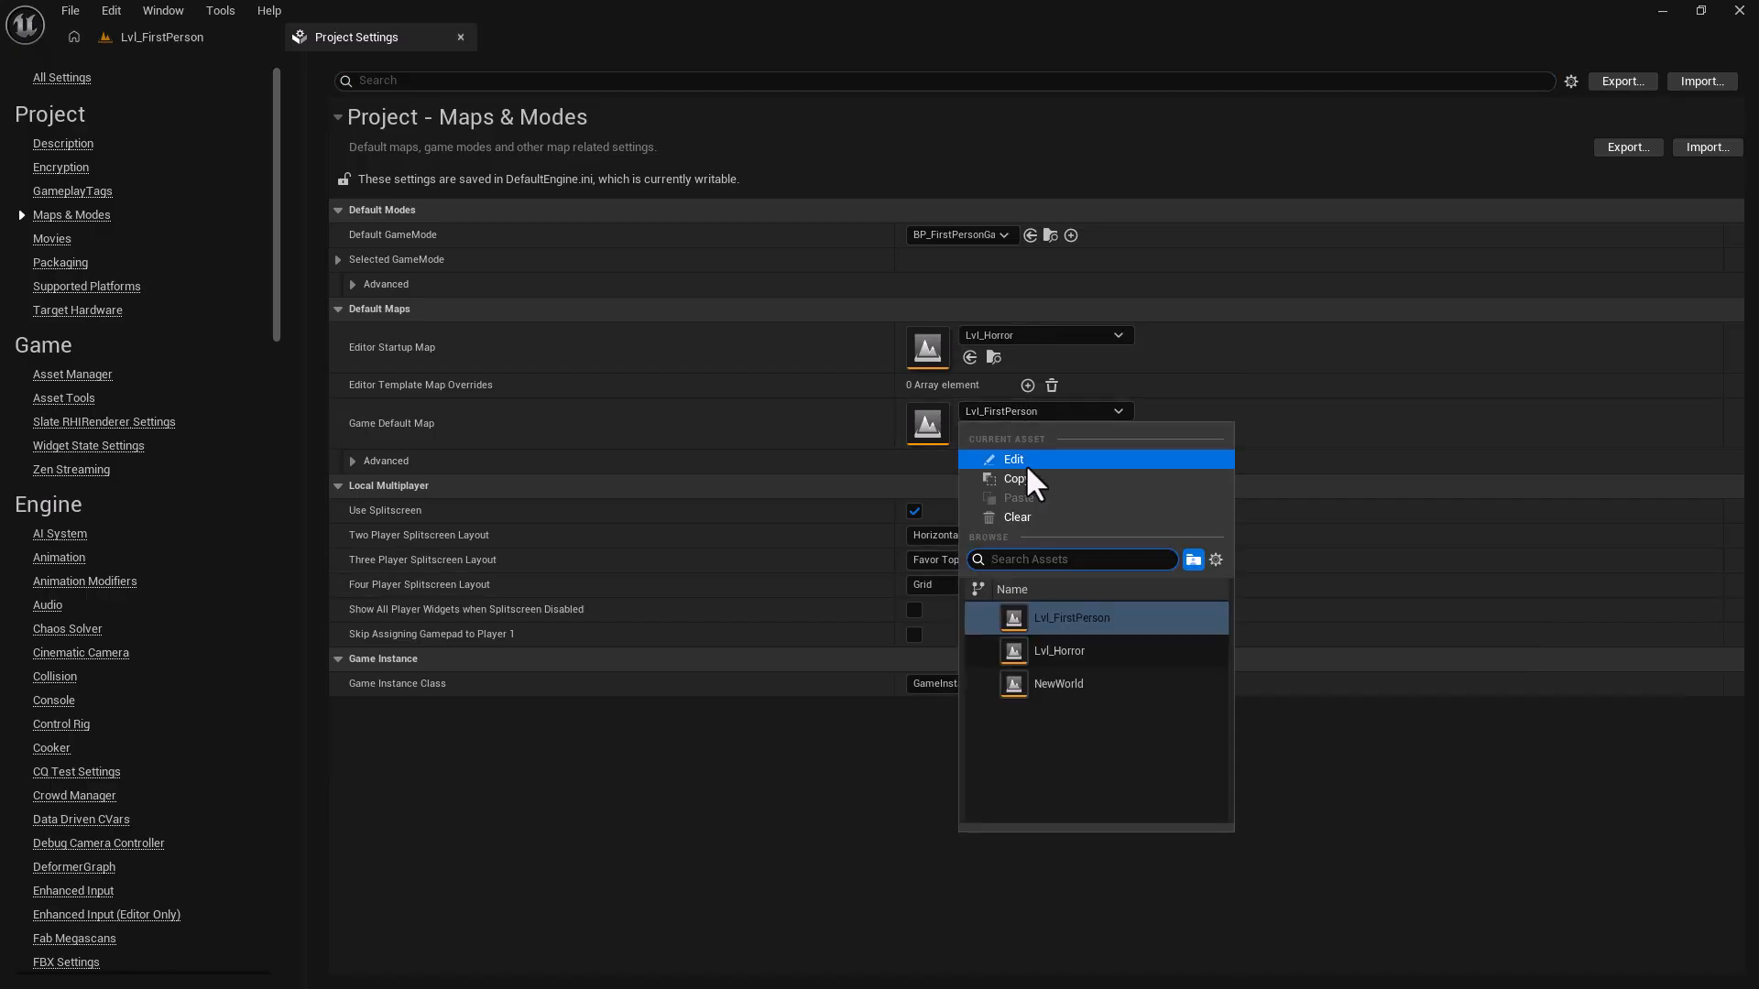
left_click(1075, 647)
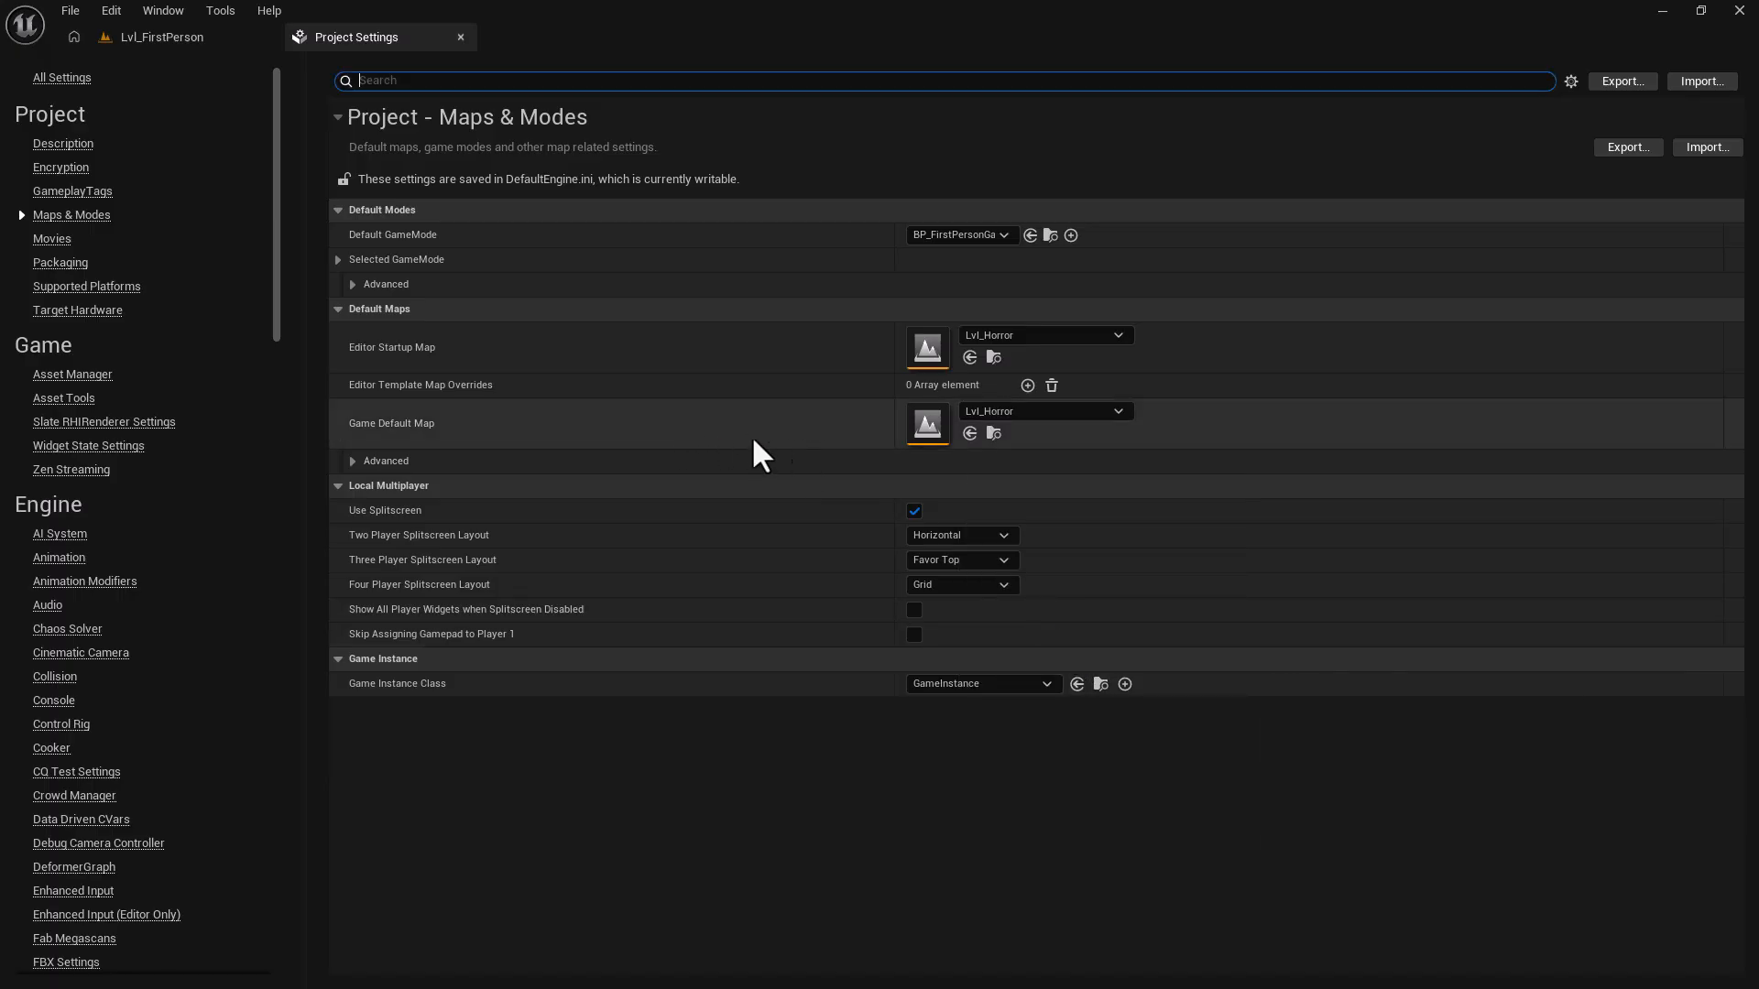
Set Default GameMode to BP_HorrorGameMode and close Project Settings.
left_click(337, 266)
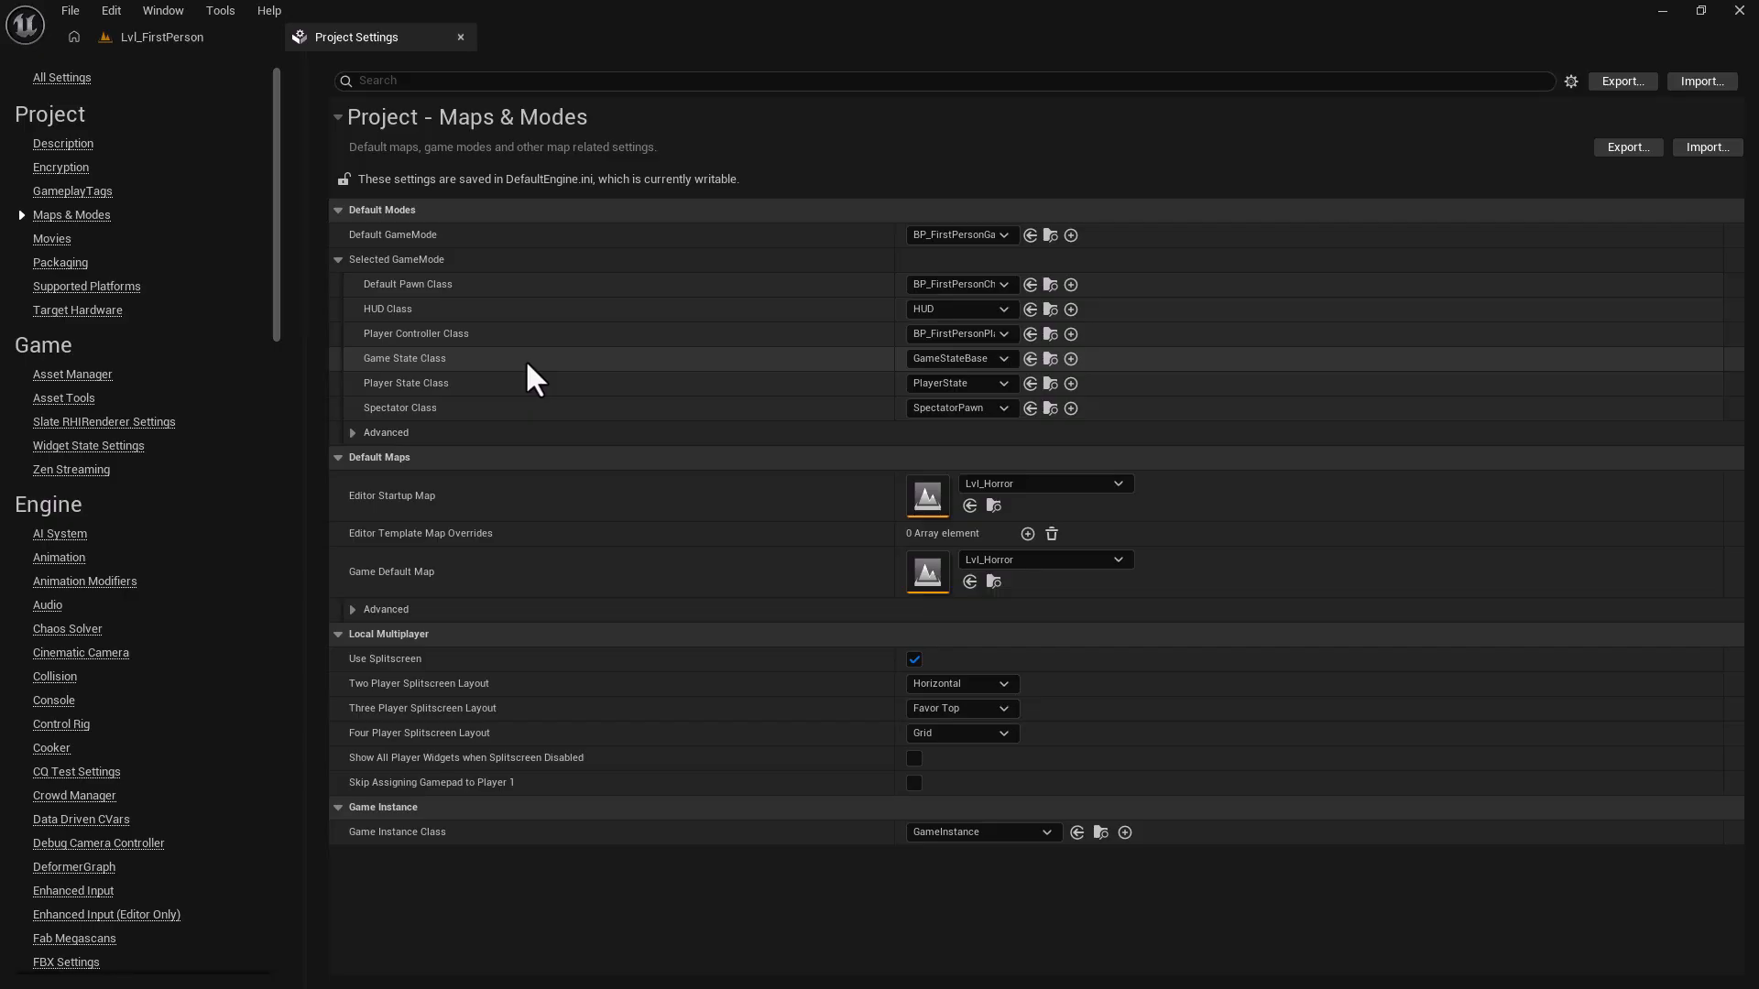
left_click(940, 235)
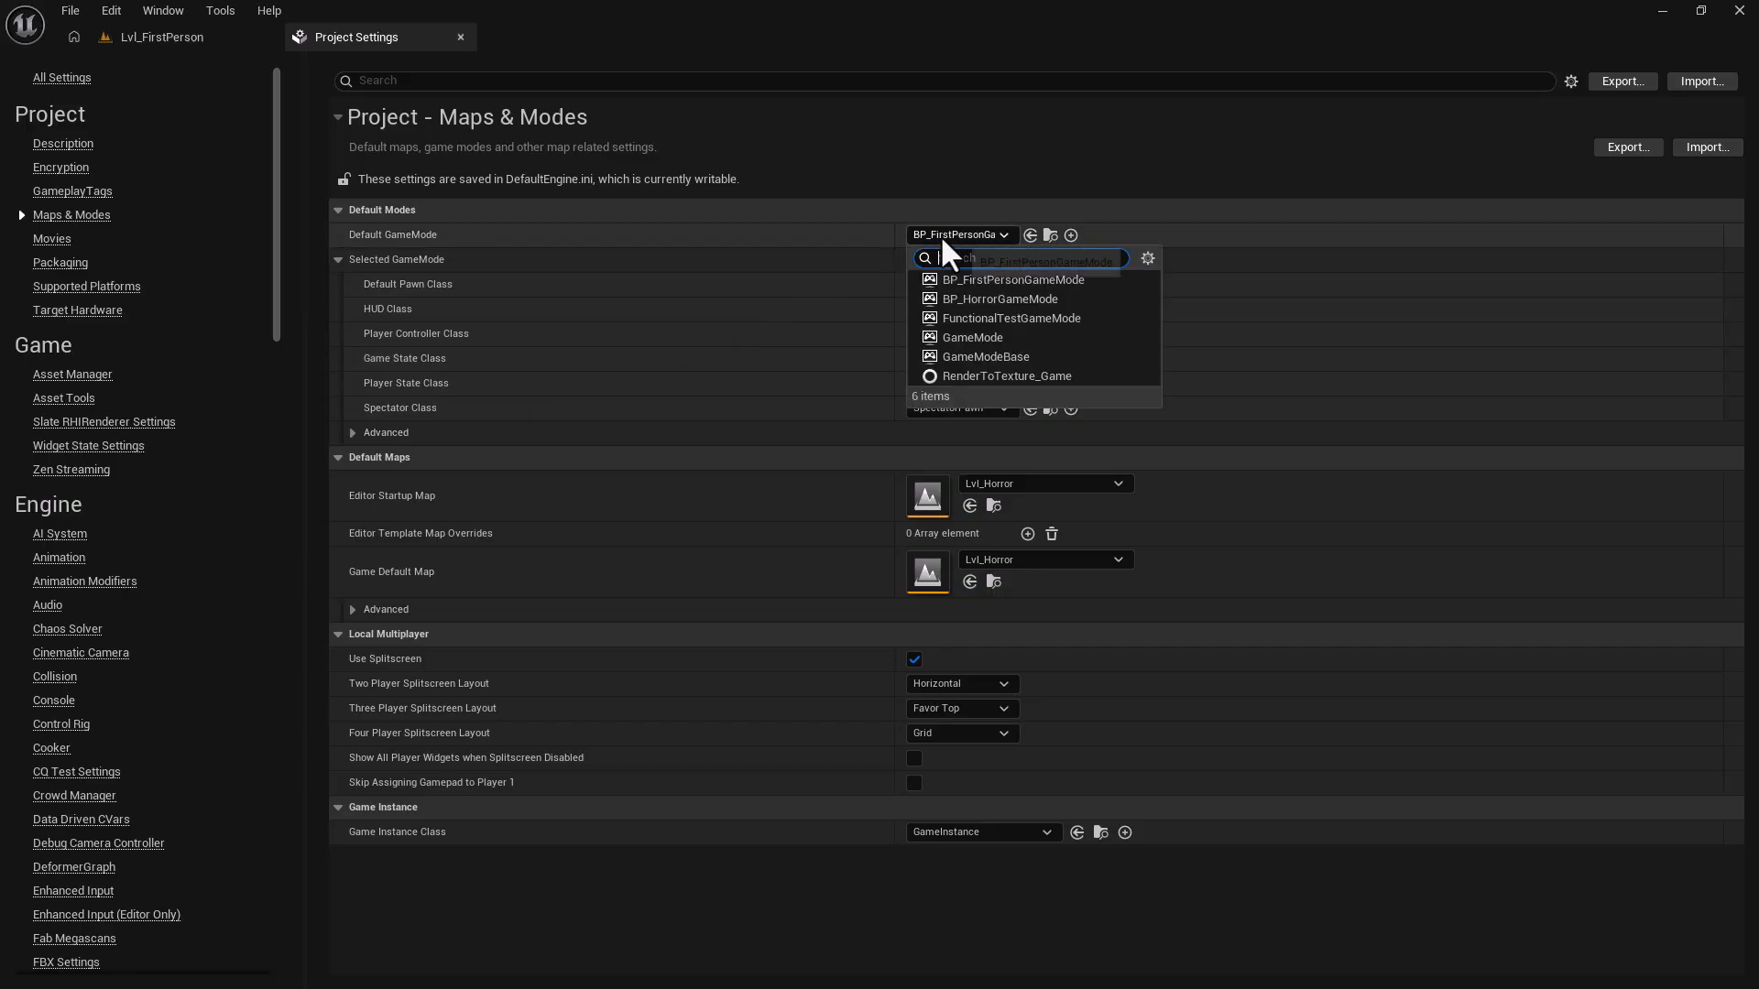
left_click(975, 304)
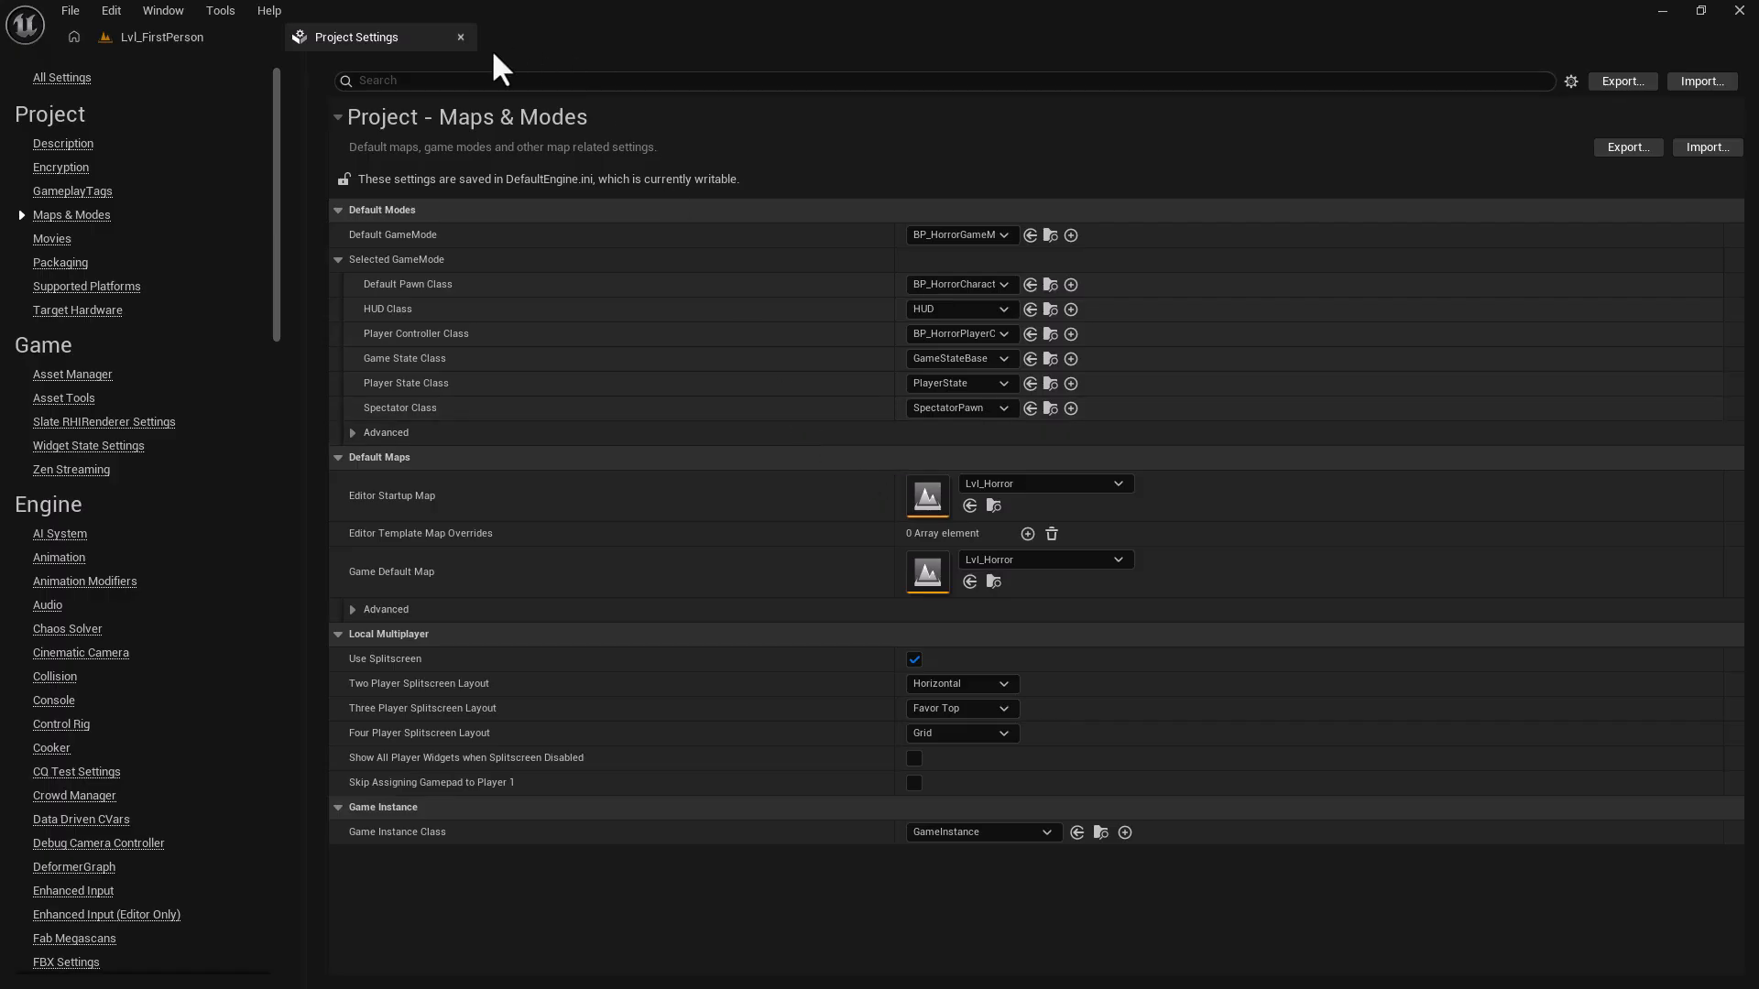
left_click(462, 36)
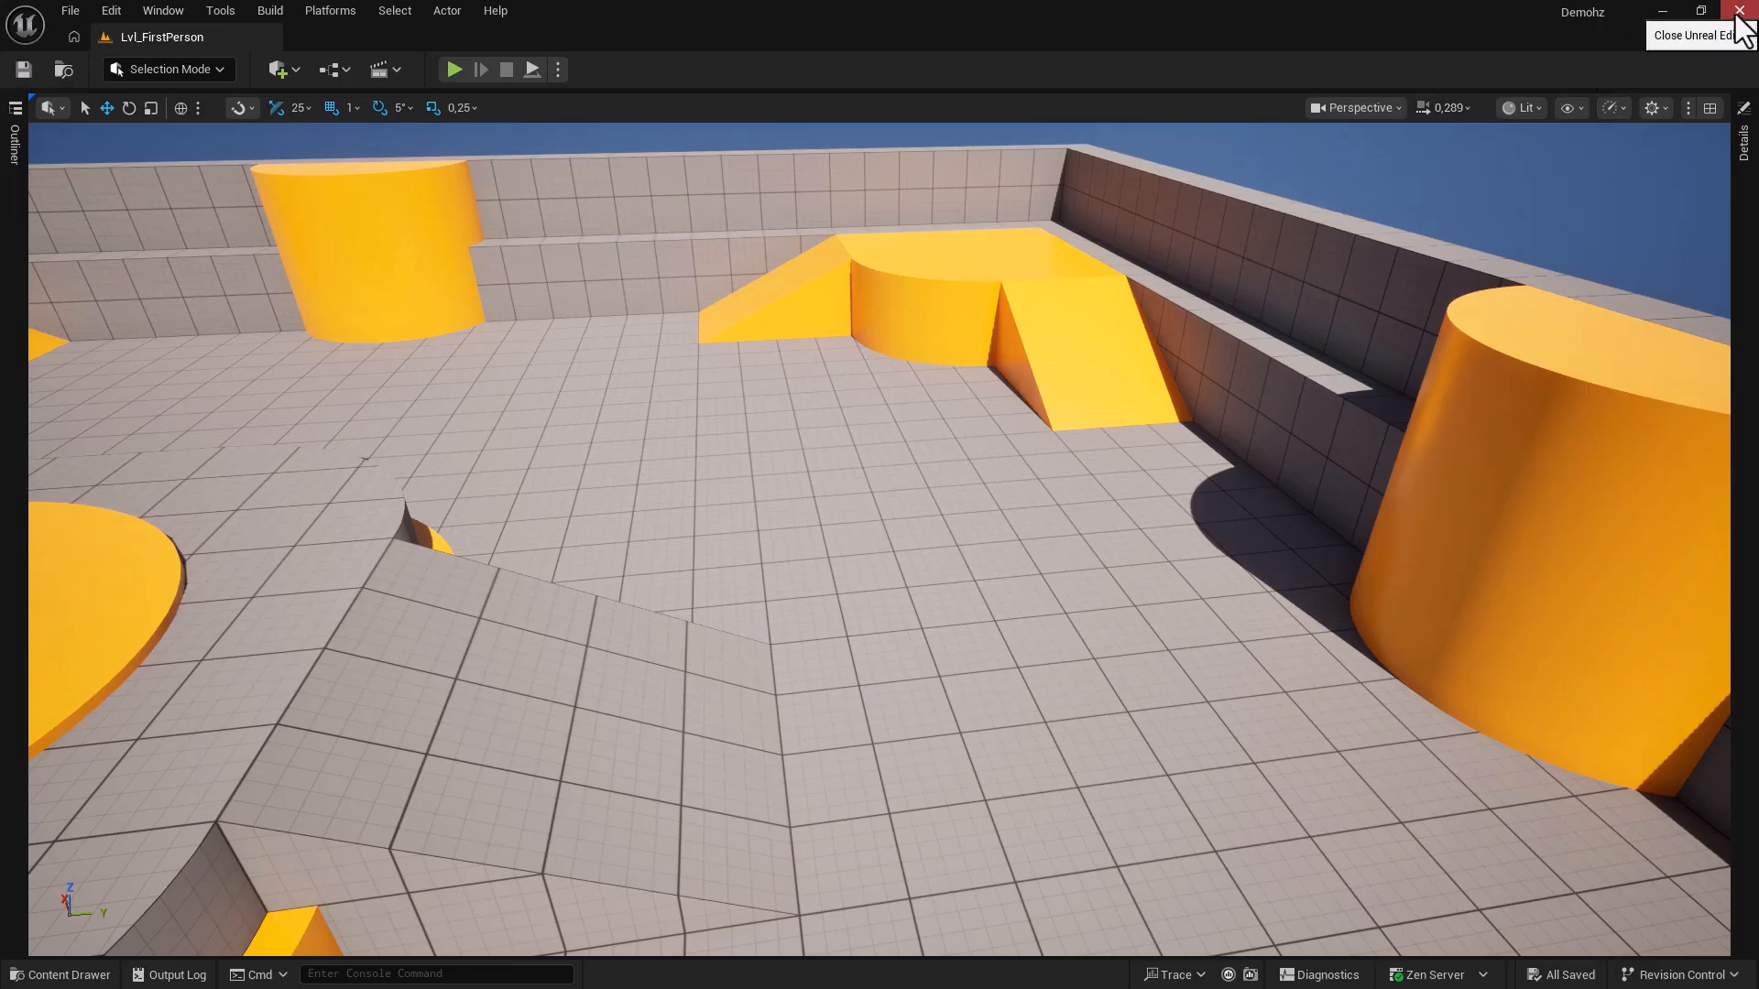
Save all changes, then play-test Lvl_Horror by sprinting forward and end with Escape.
left_click(71, 12)
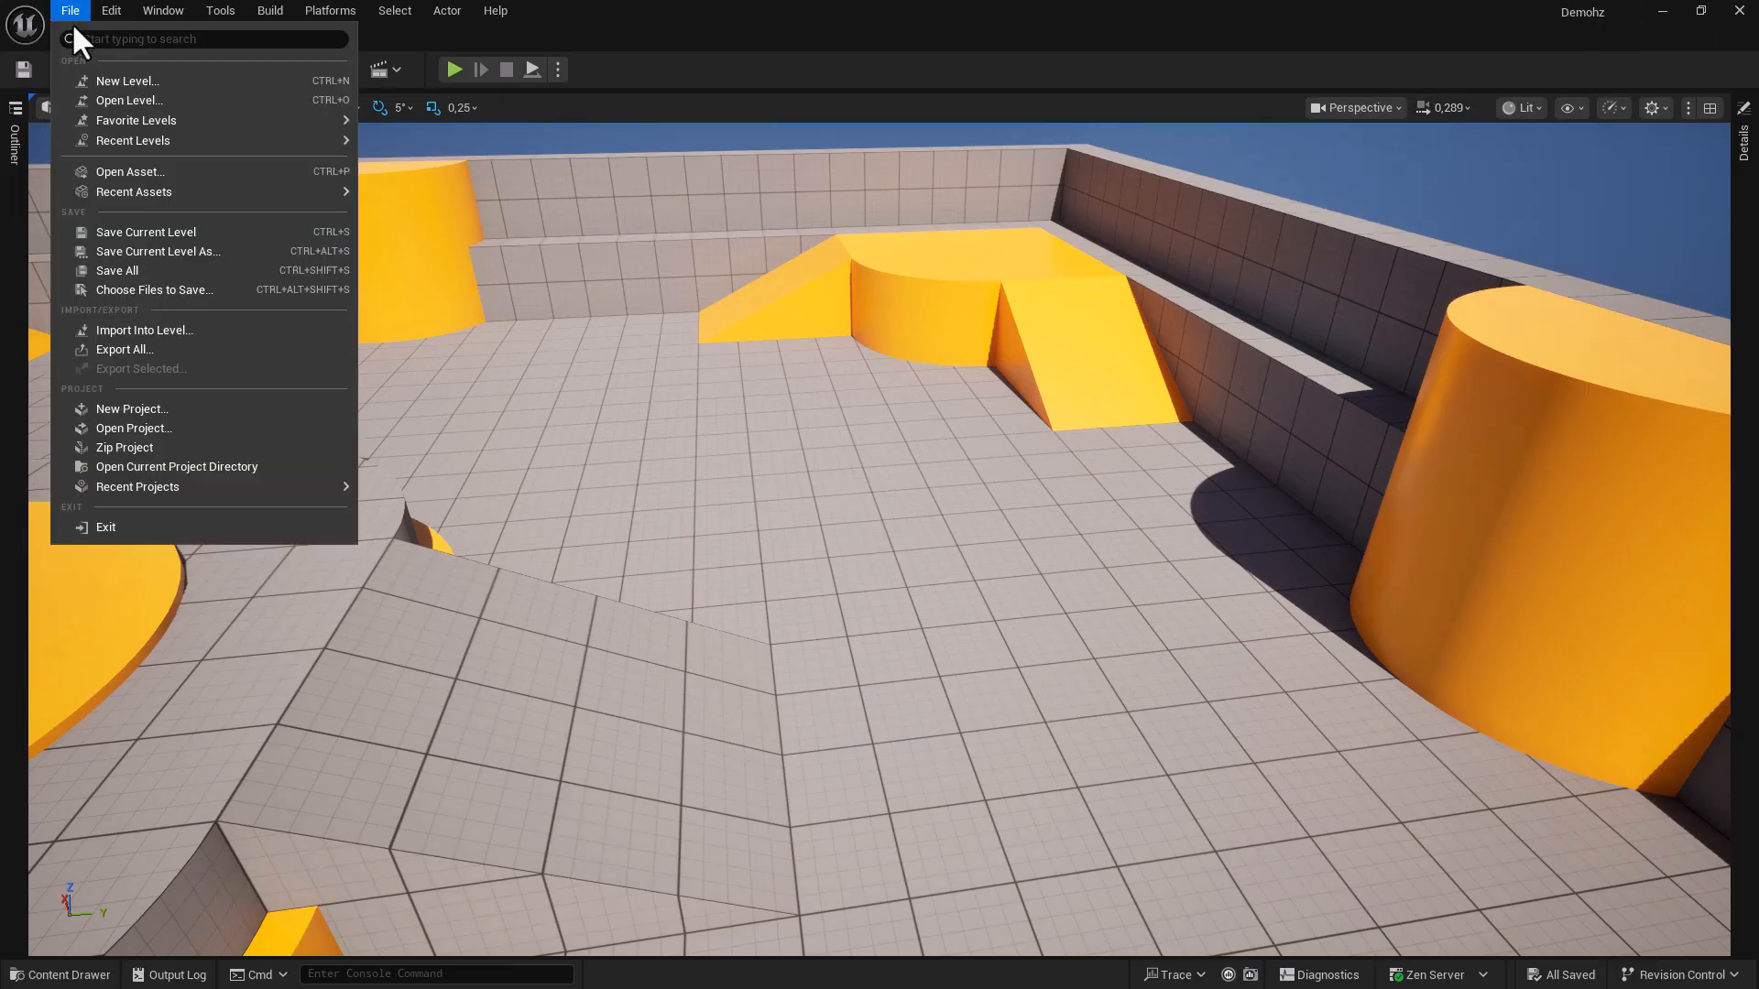
left_click(128, 271)
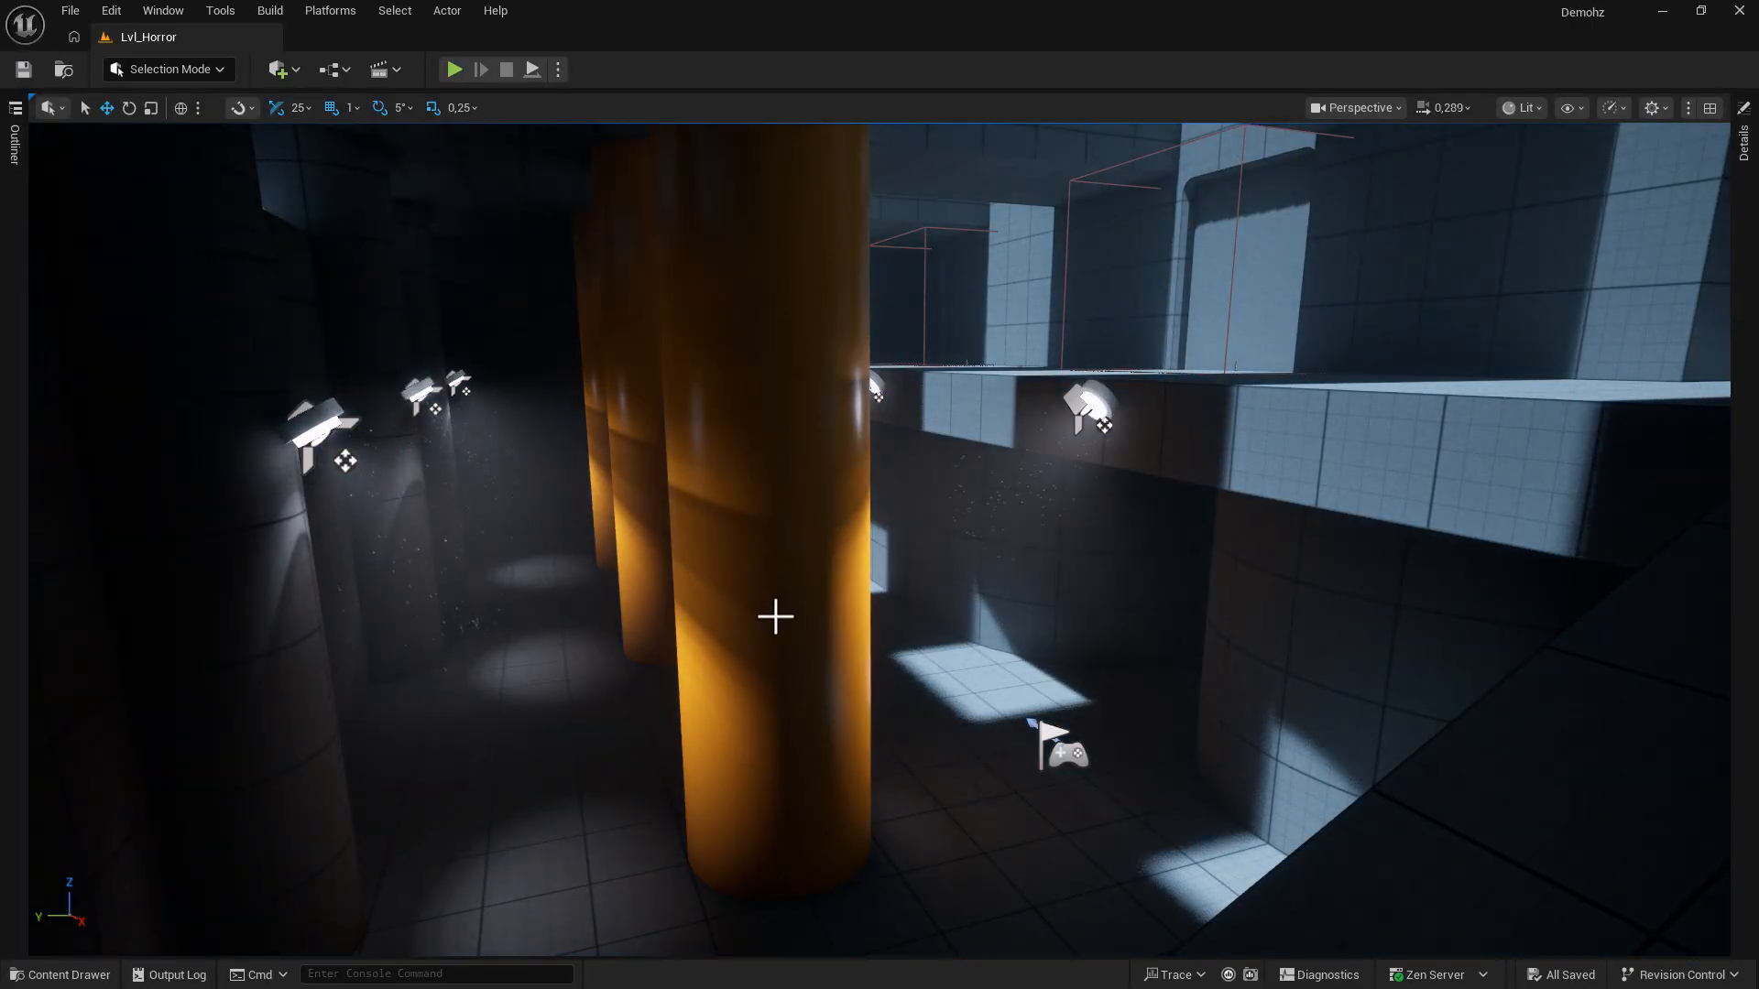
left_click(453, 71)
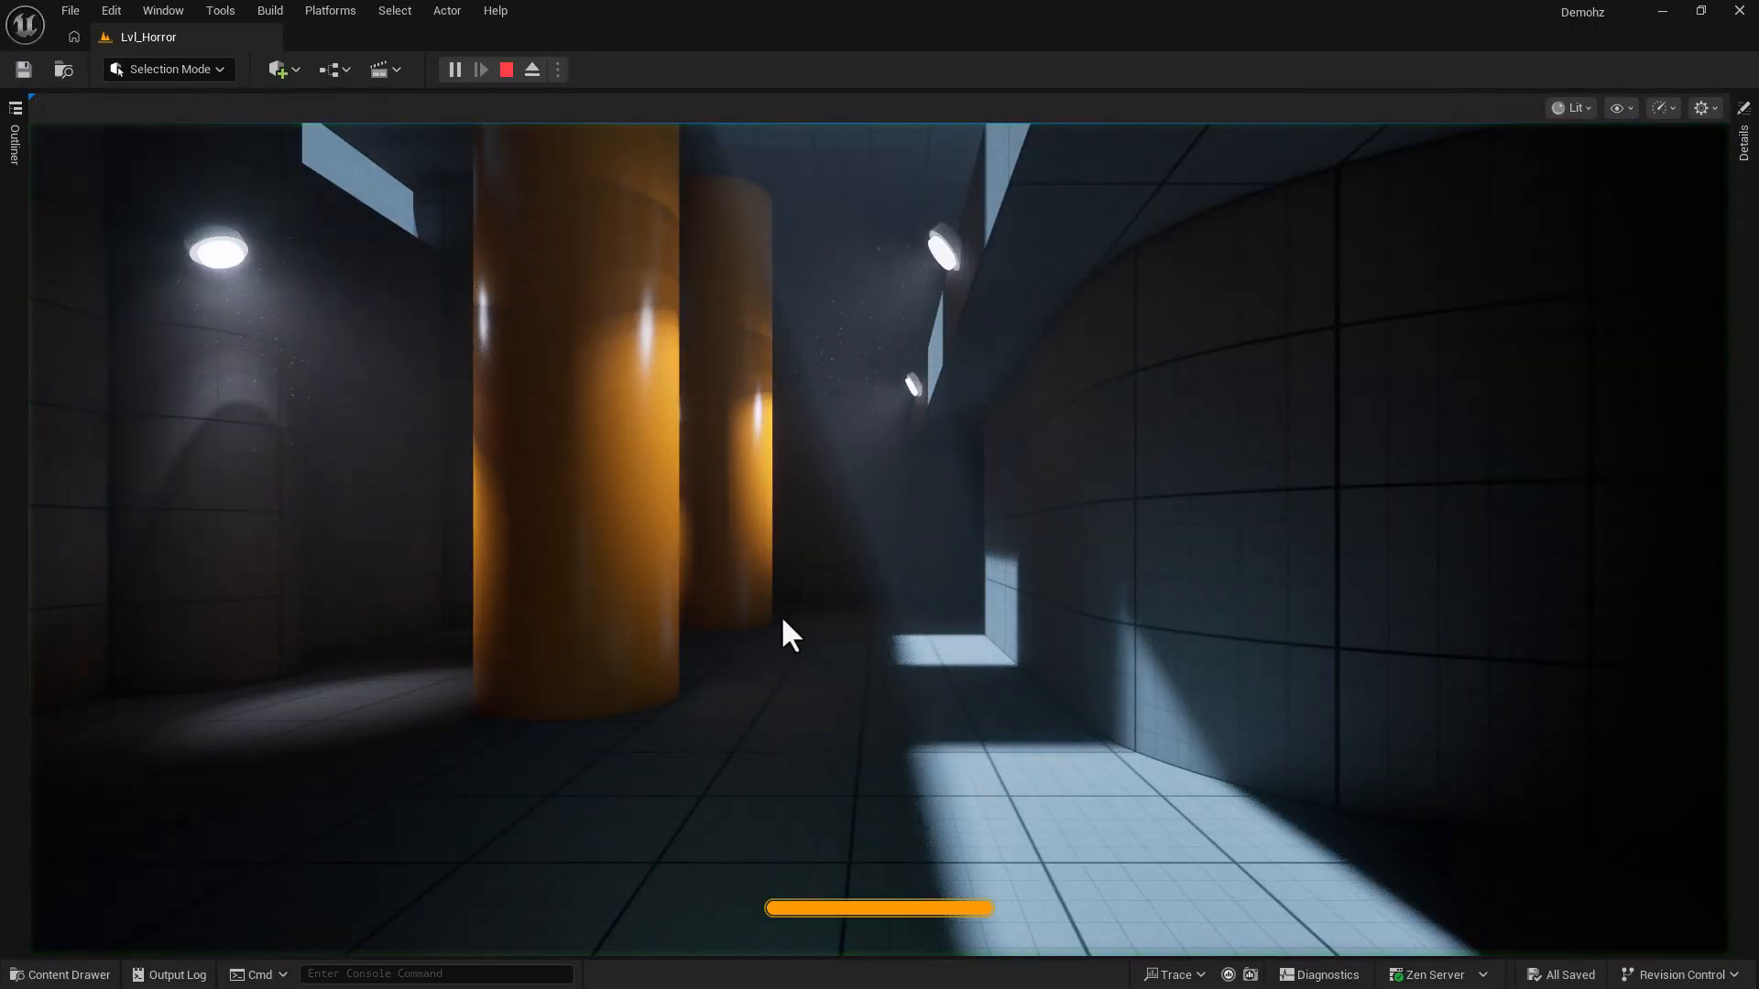
key("shift+w")
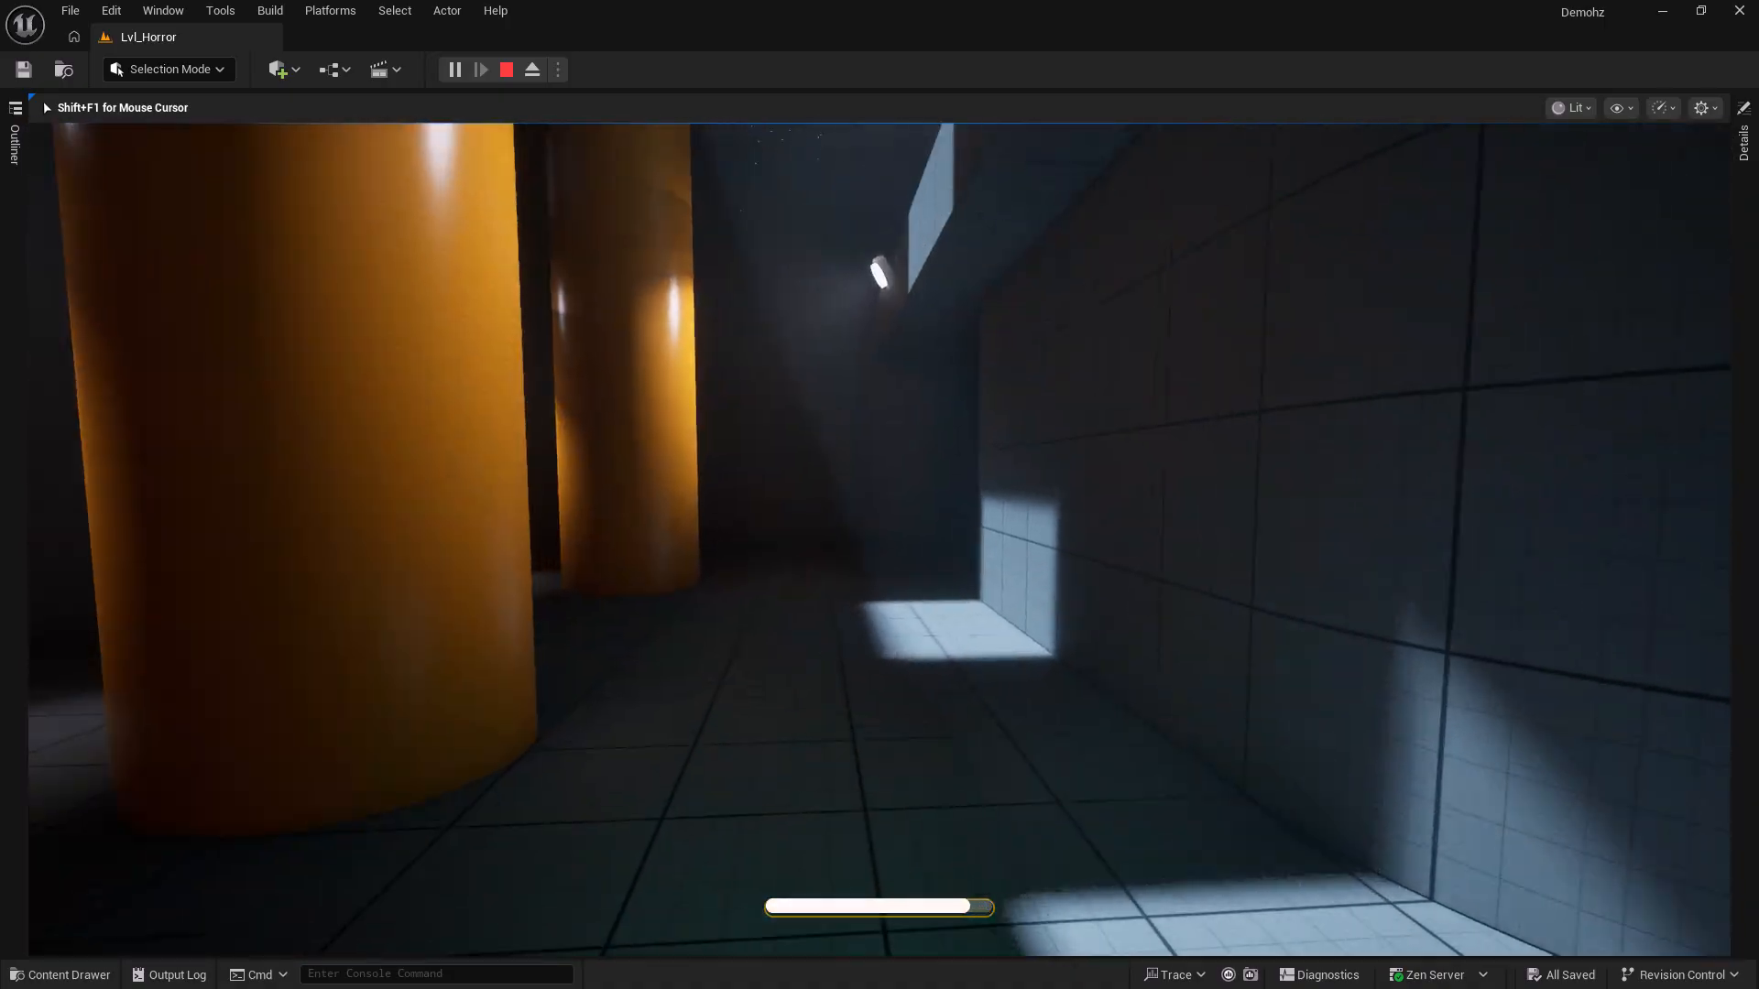
key("shift+w")
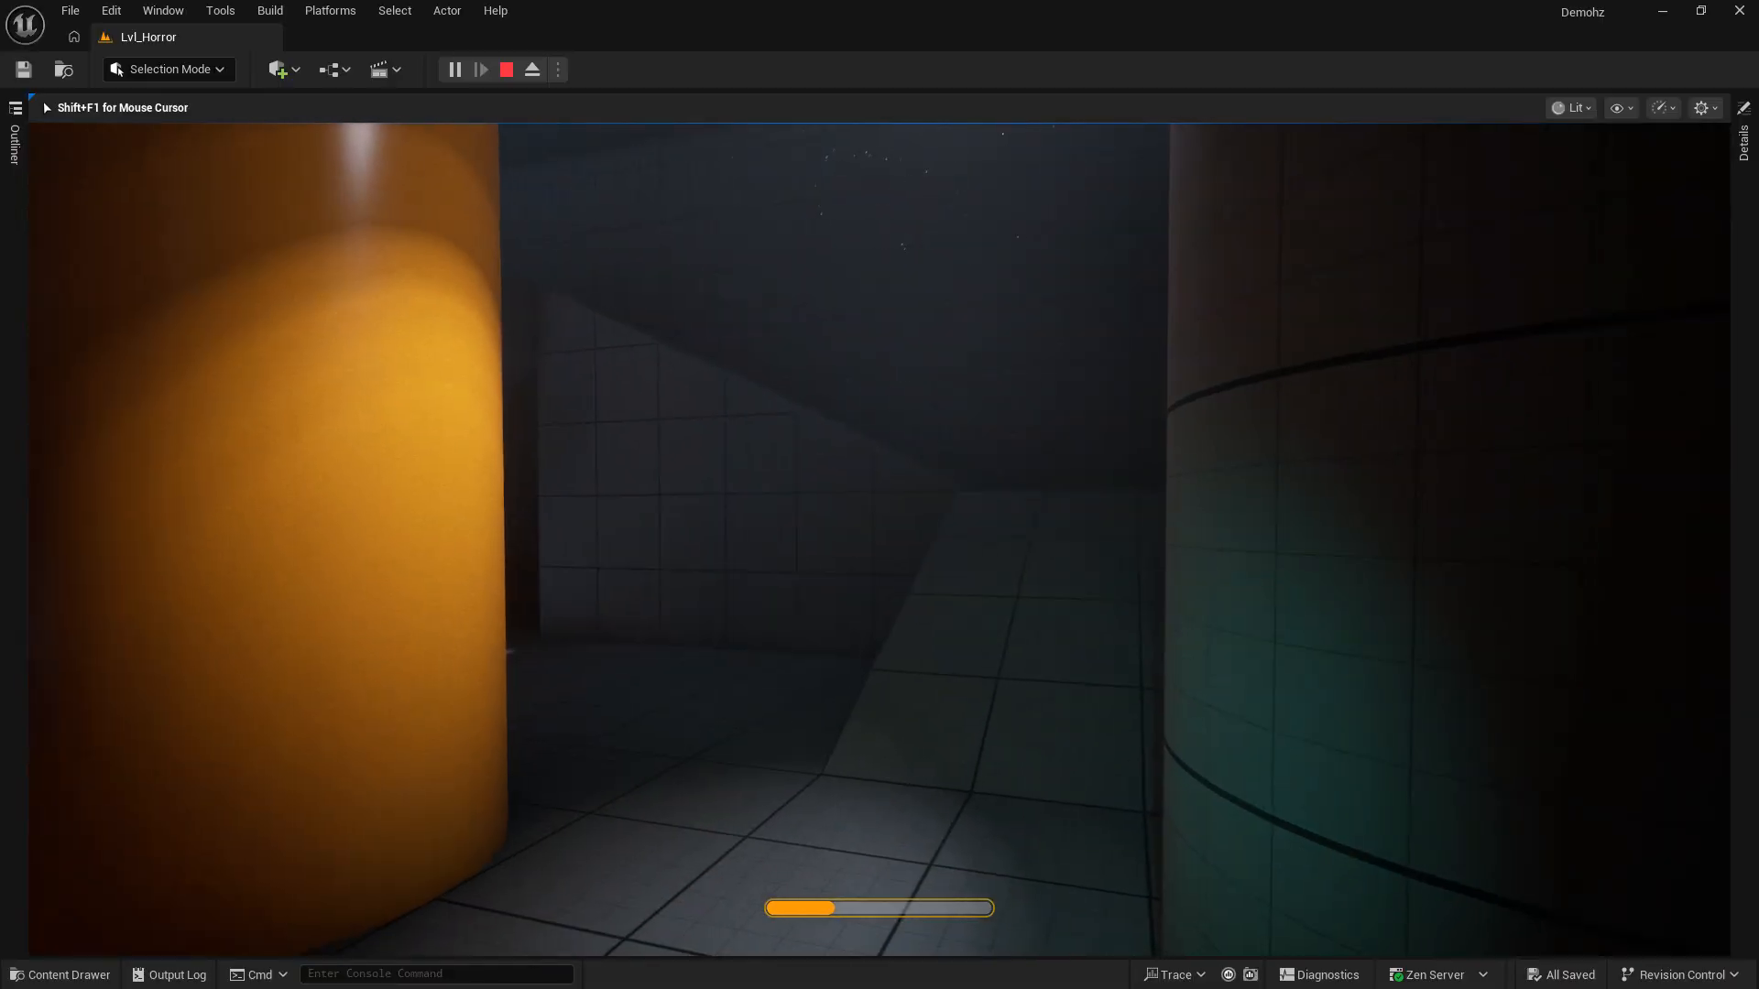
key("Escape")
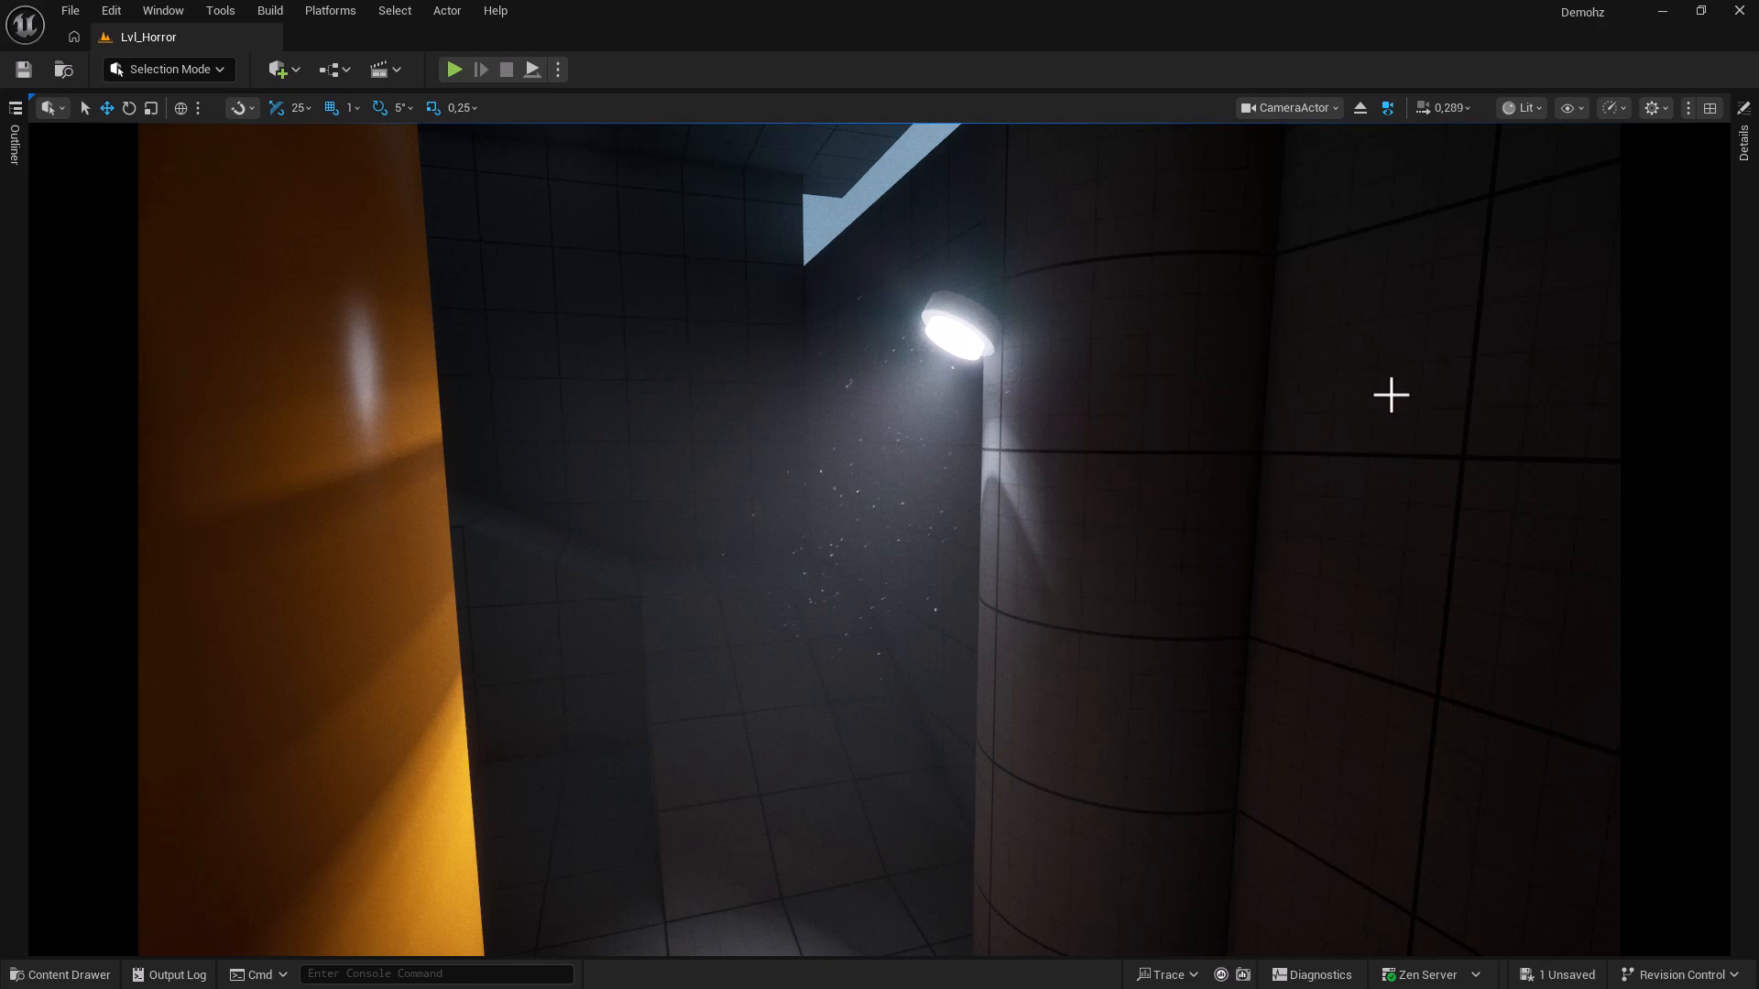
Turn off Realtime Viewport from the Performance and Scalability menu, then toggle it with Ctrl+R.
left_click(1612, 108)
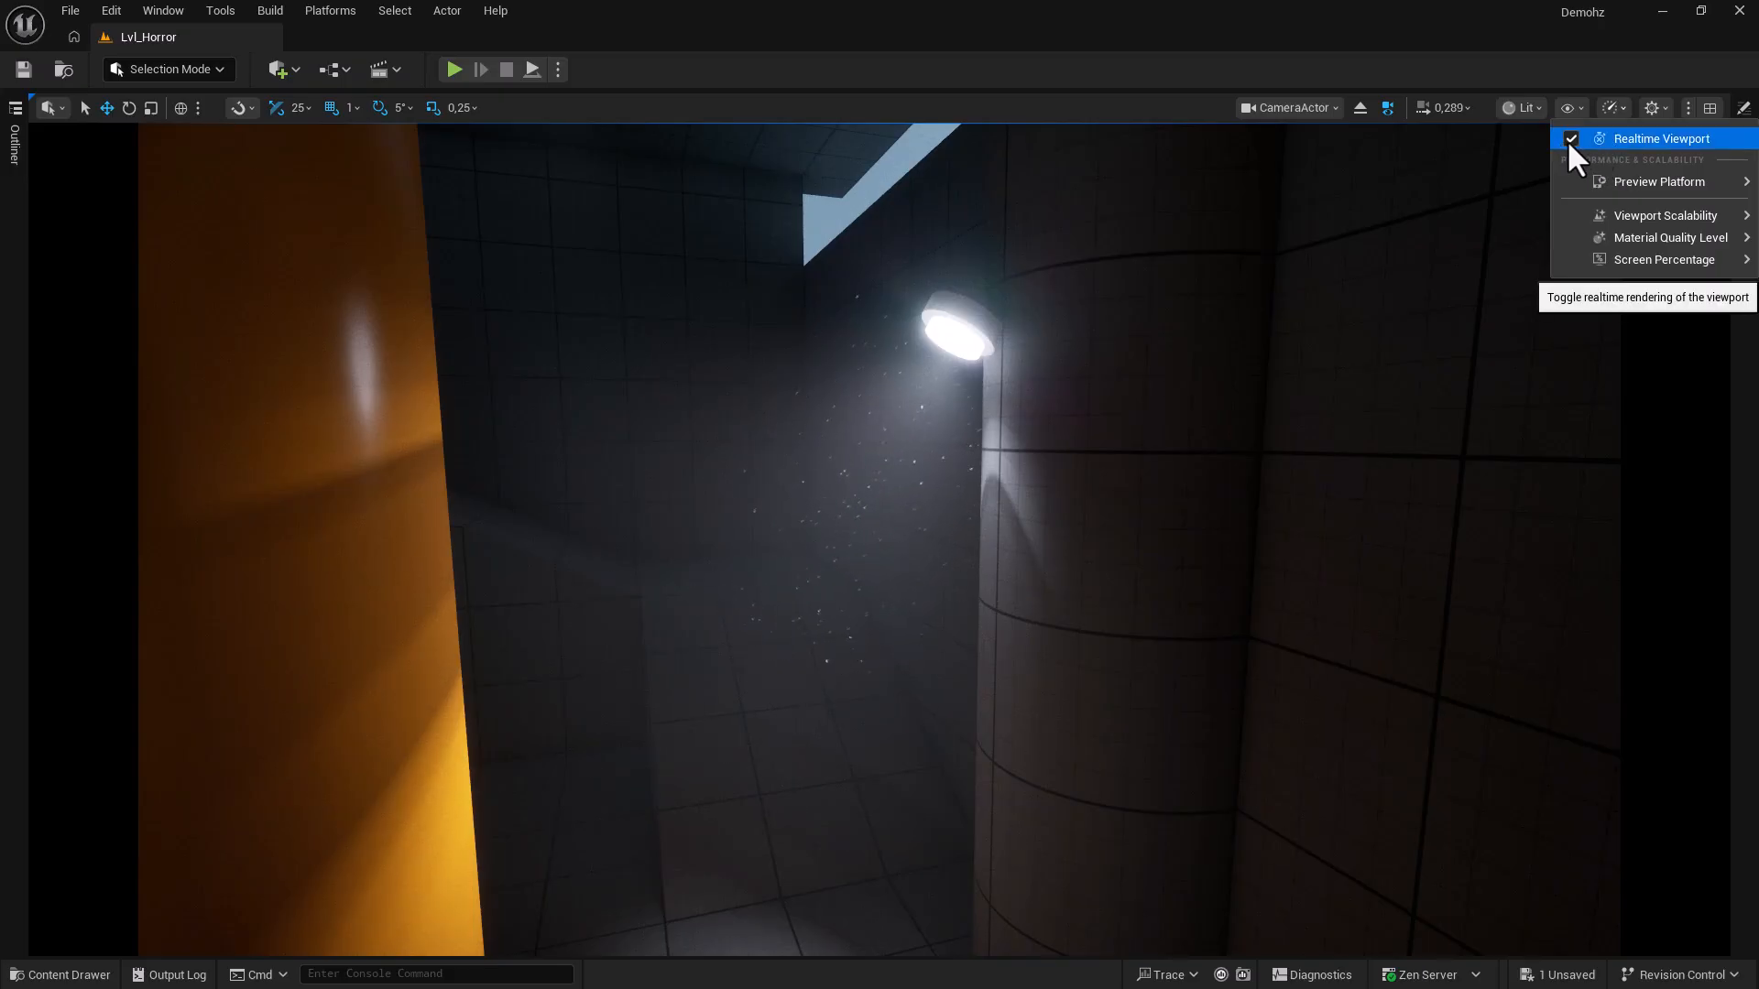
left_click(1567, 139)
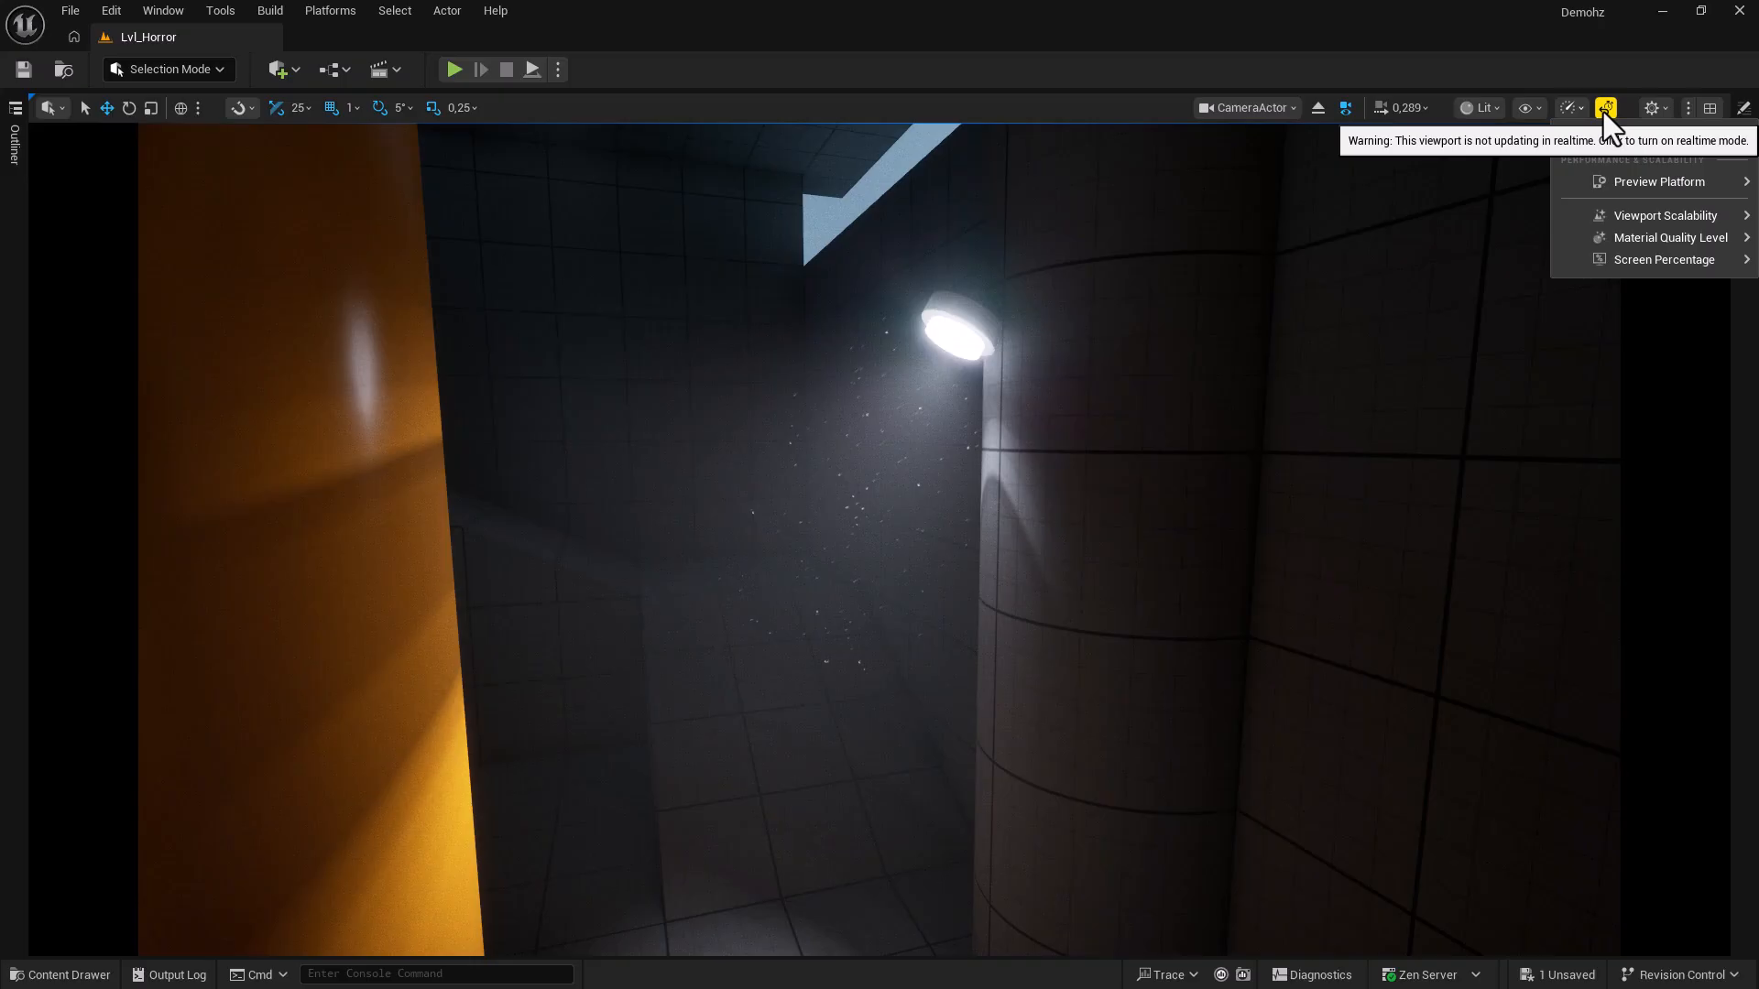
key("ctrl+r")
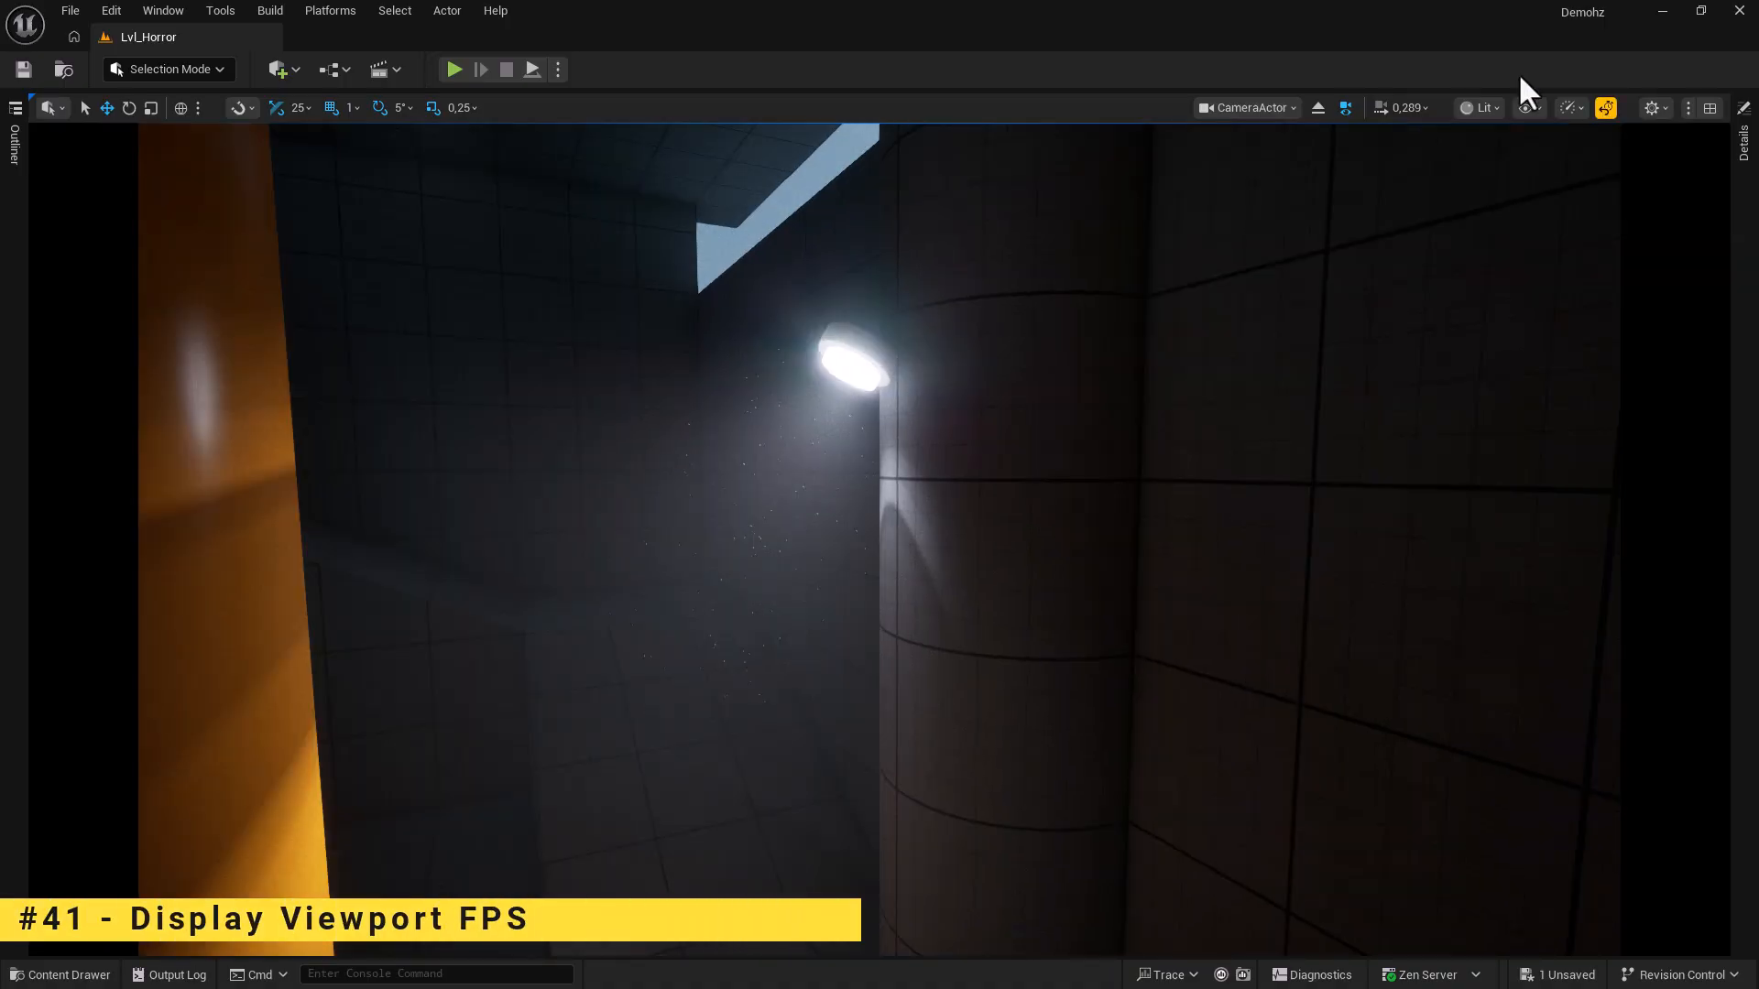
Enable the FPS stat under Show > Viewport Stats, displaying about 57 FPS and 17 ms.
left_click(1541, 112)
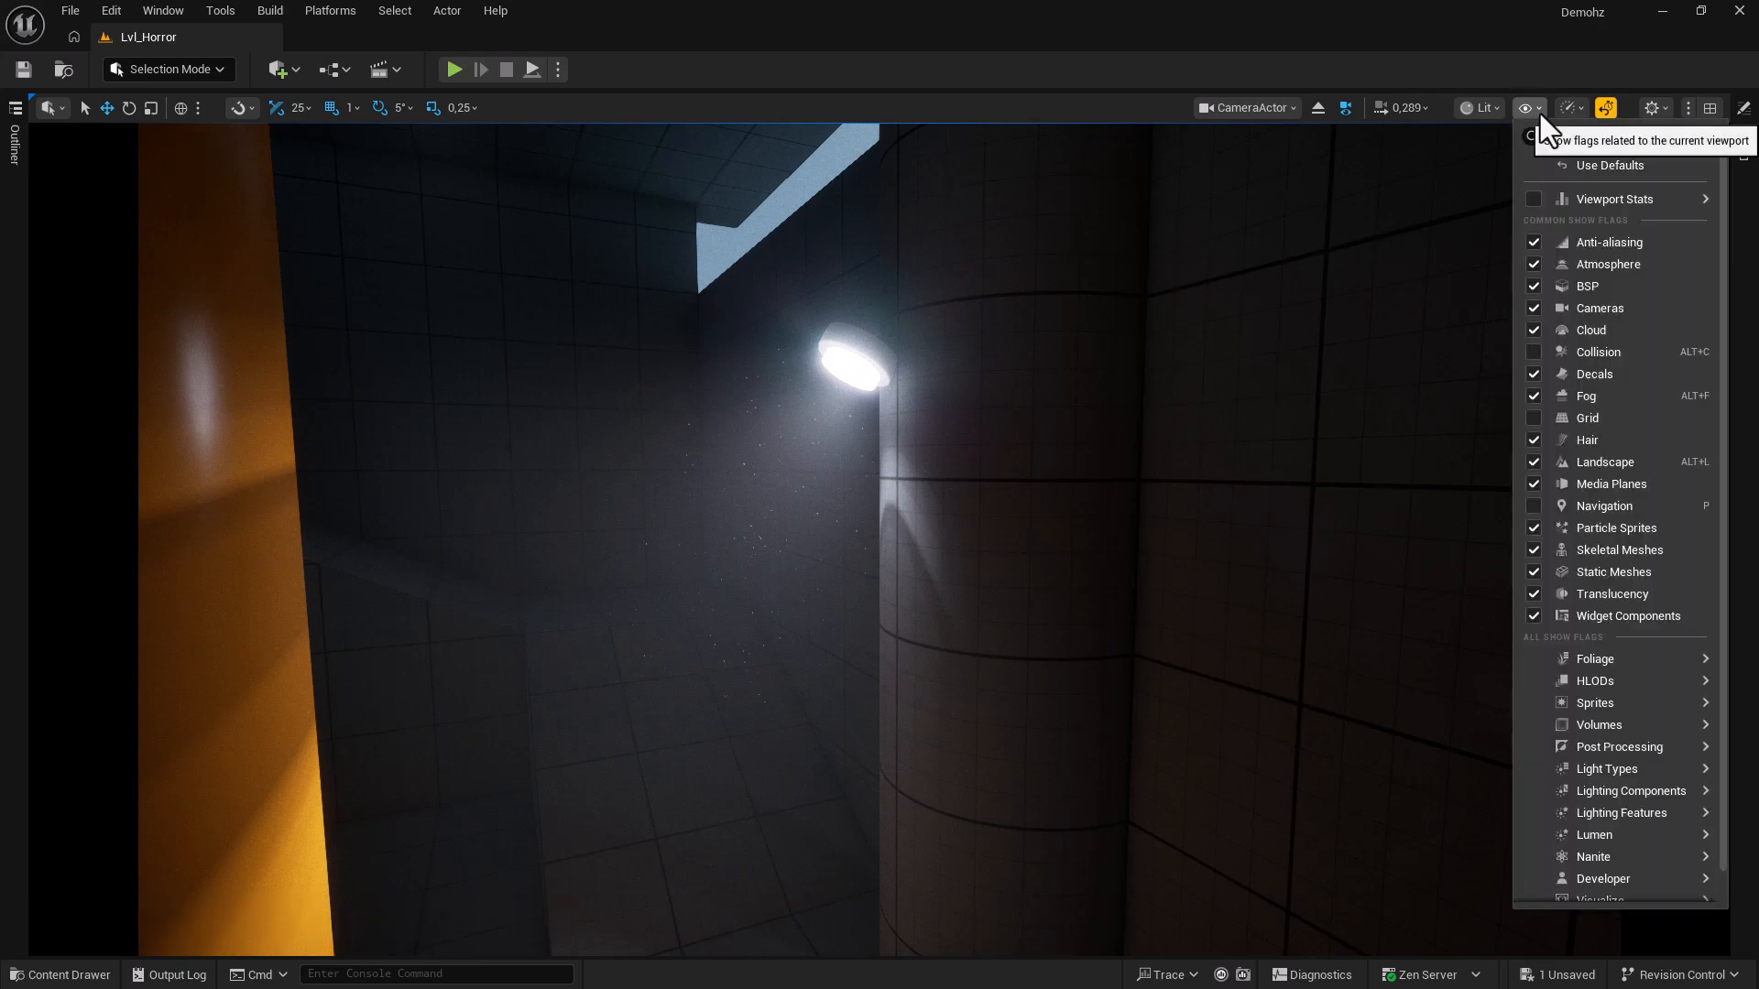
mouse_move(1562, 202)
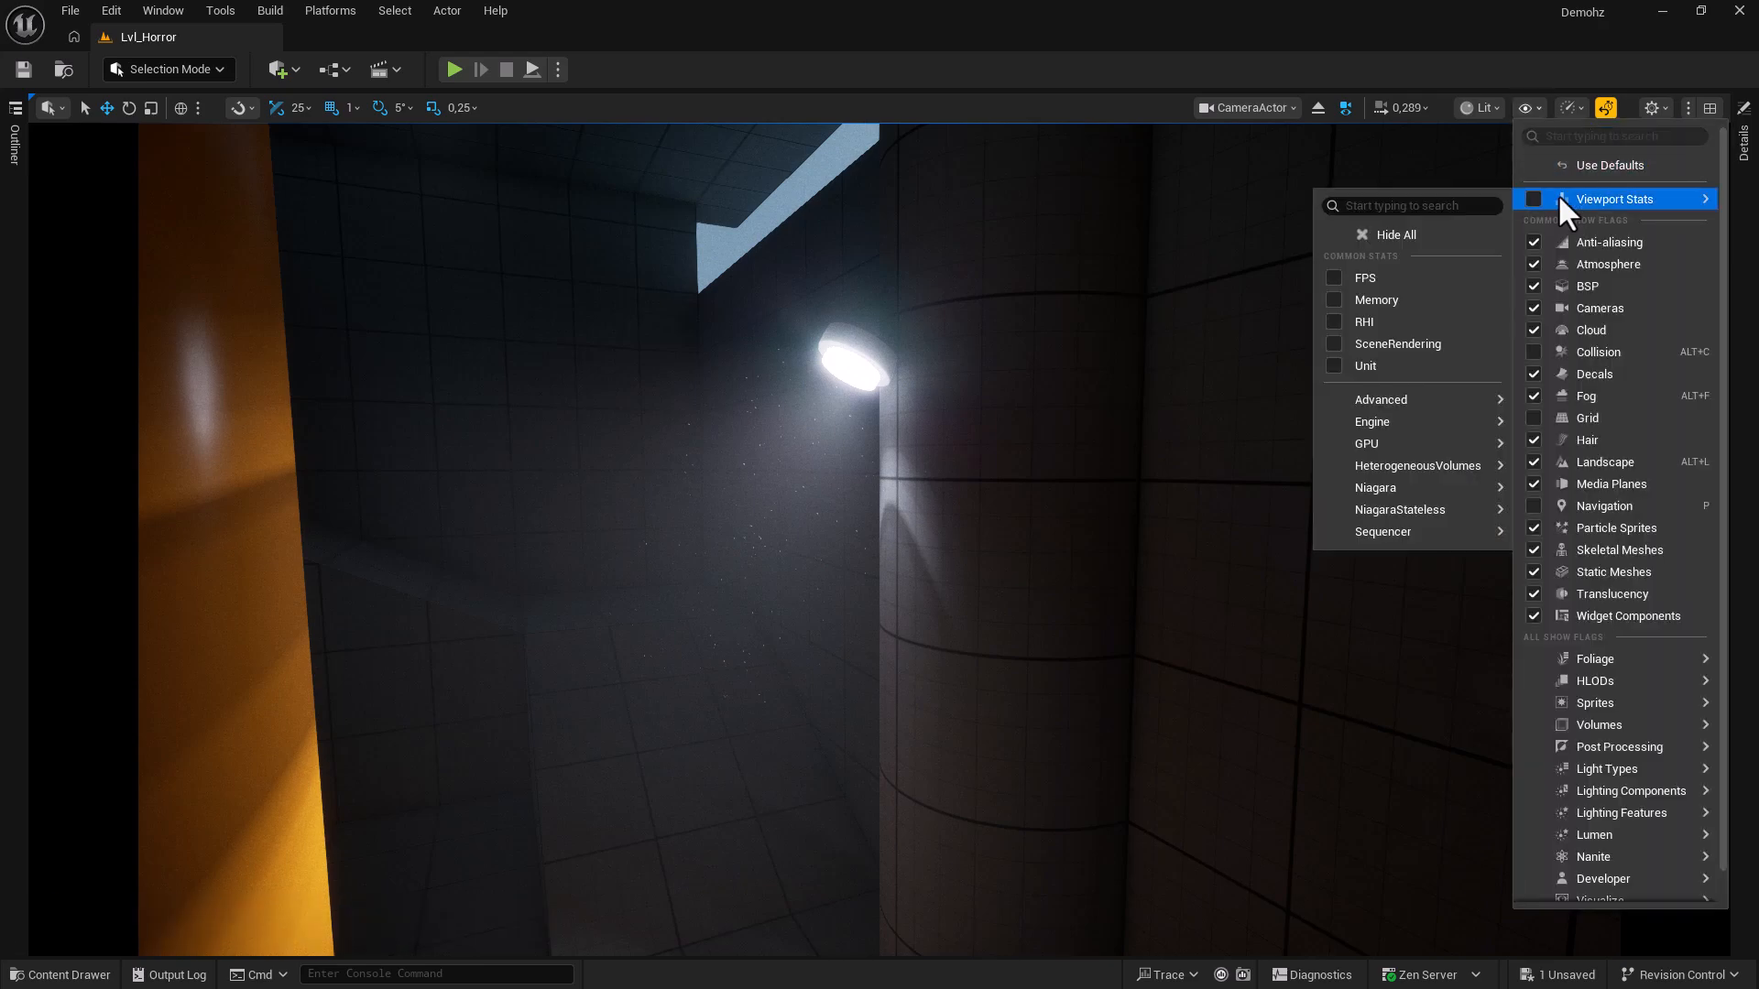
left_click(1330, 277)
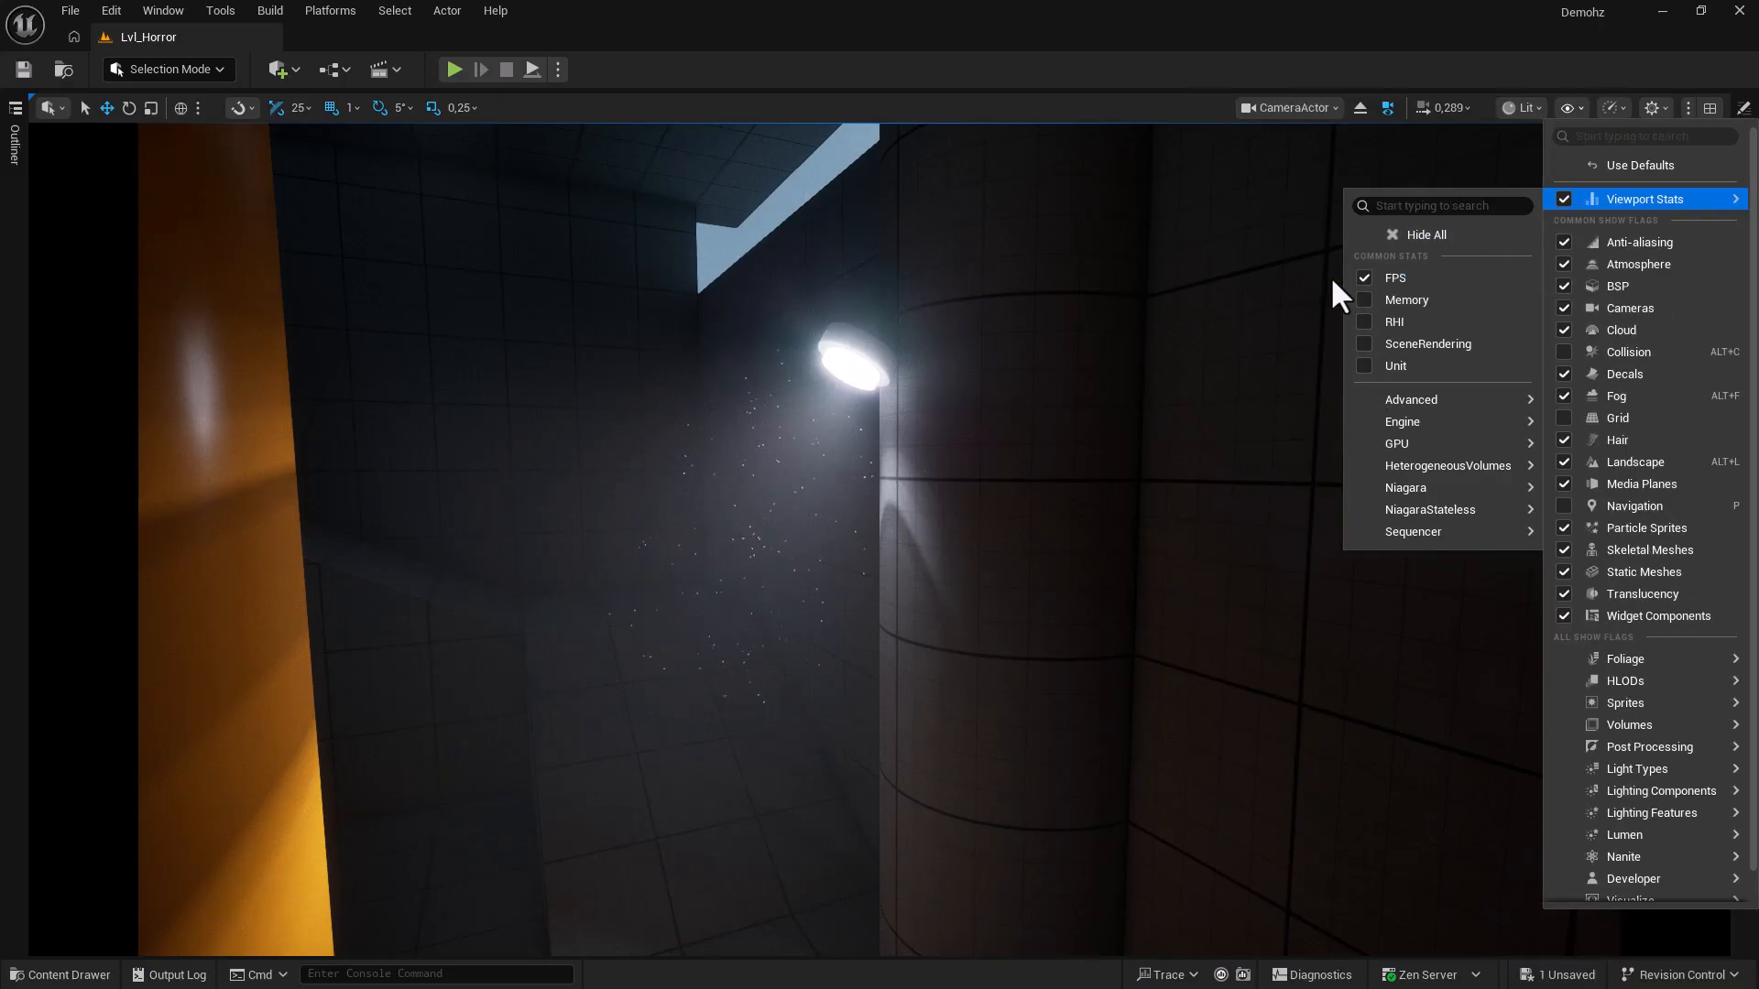
left_click(1180, 99)
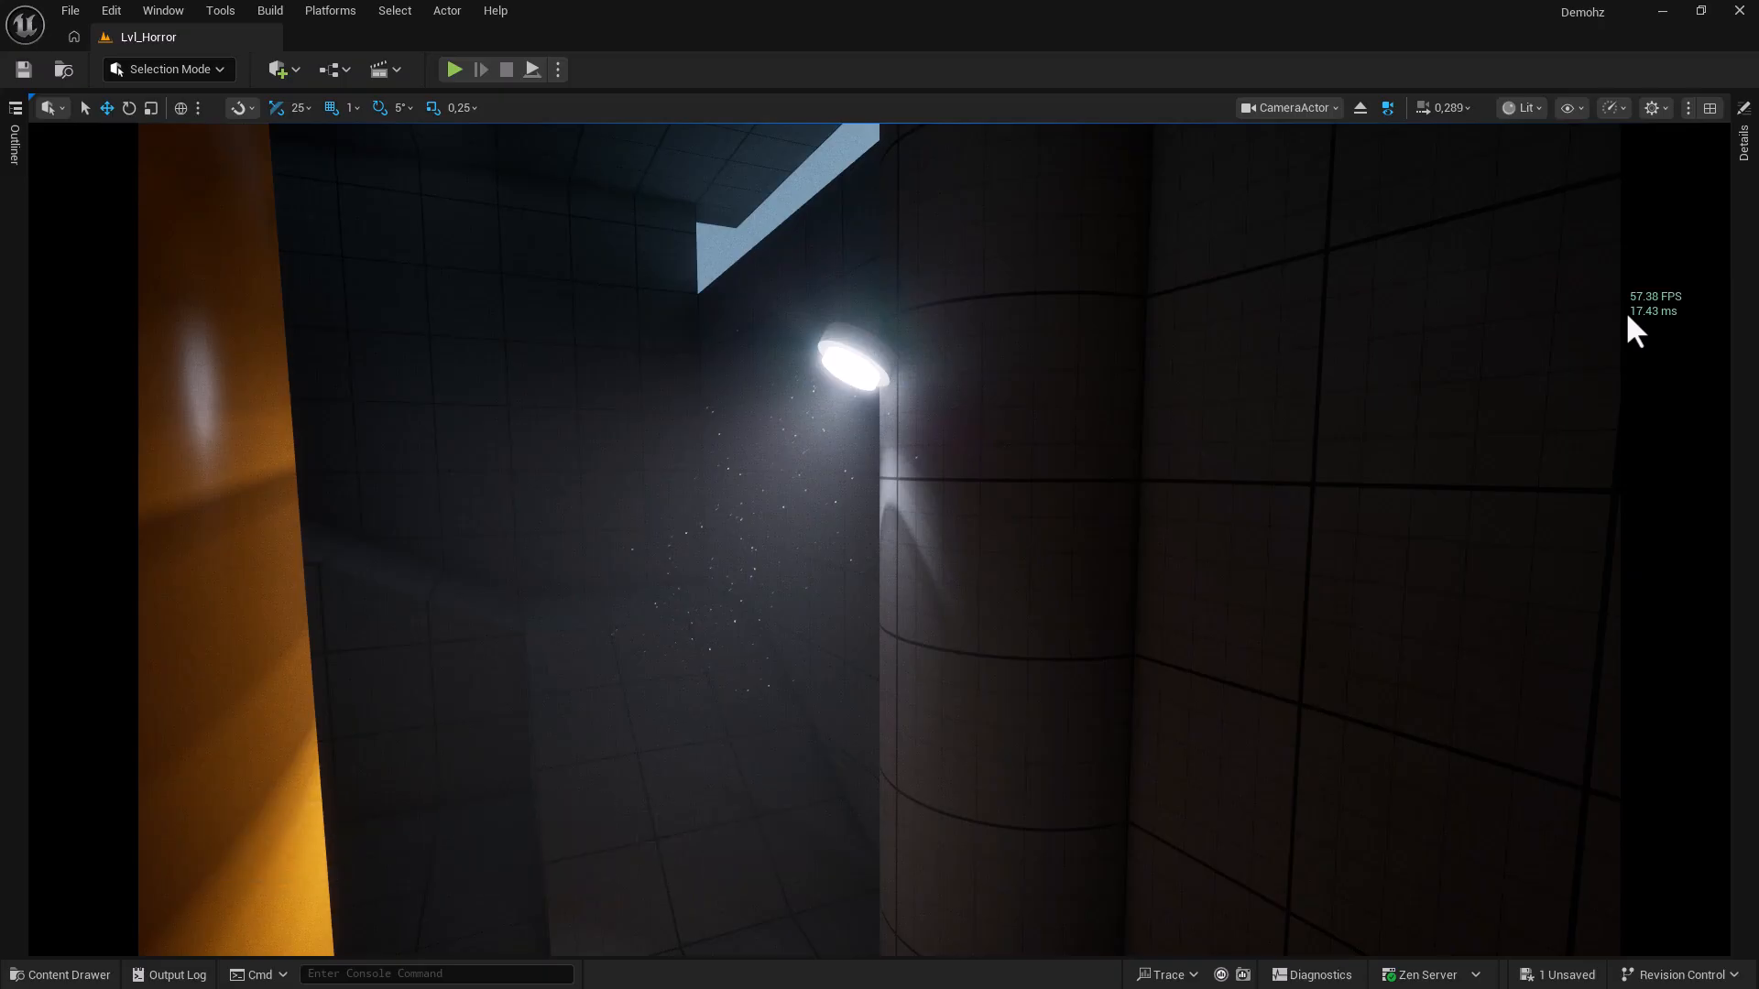
left_click(1613, 108)
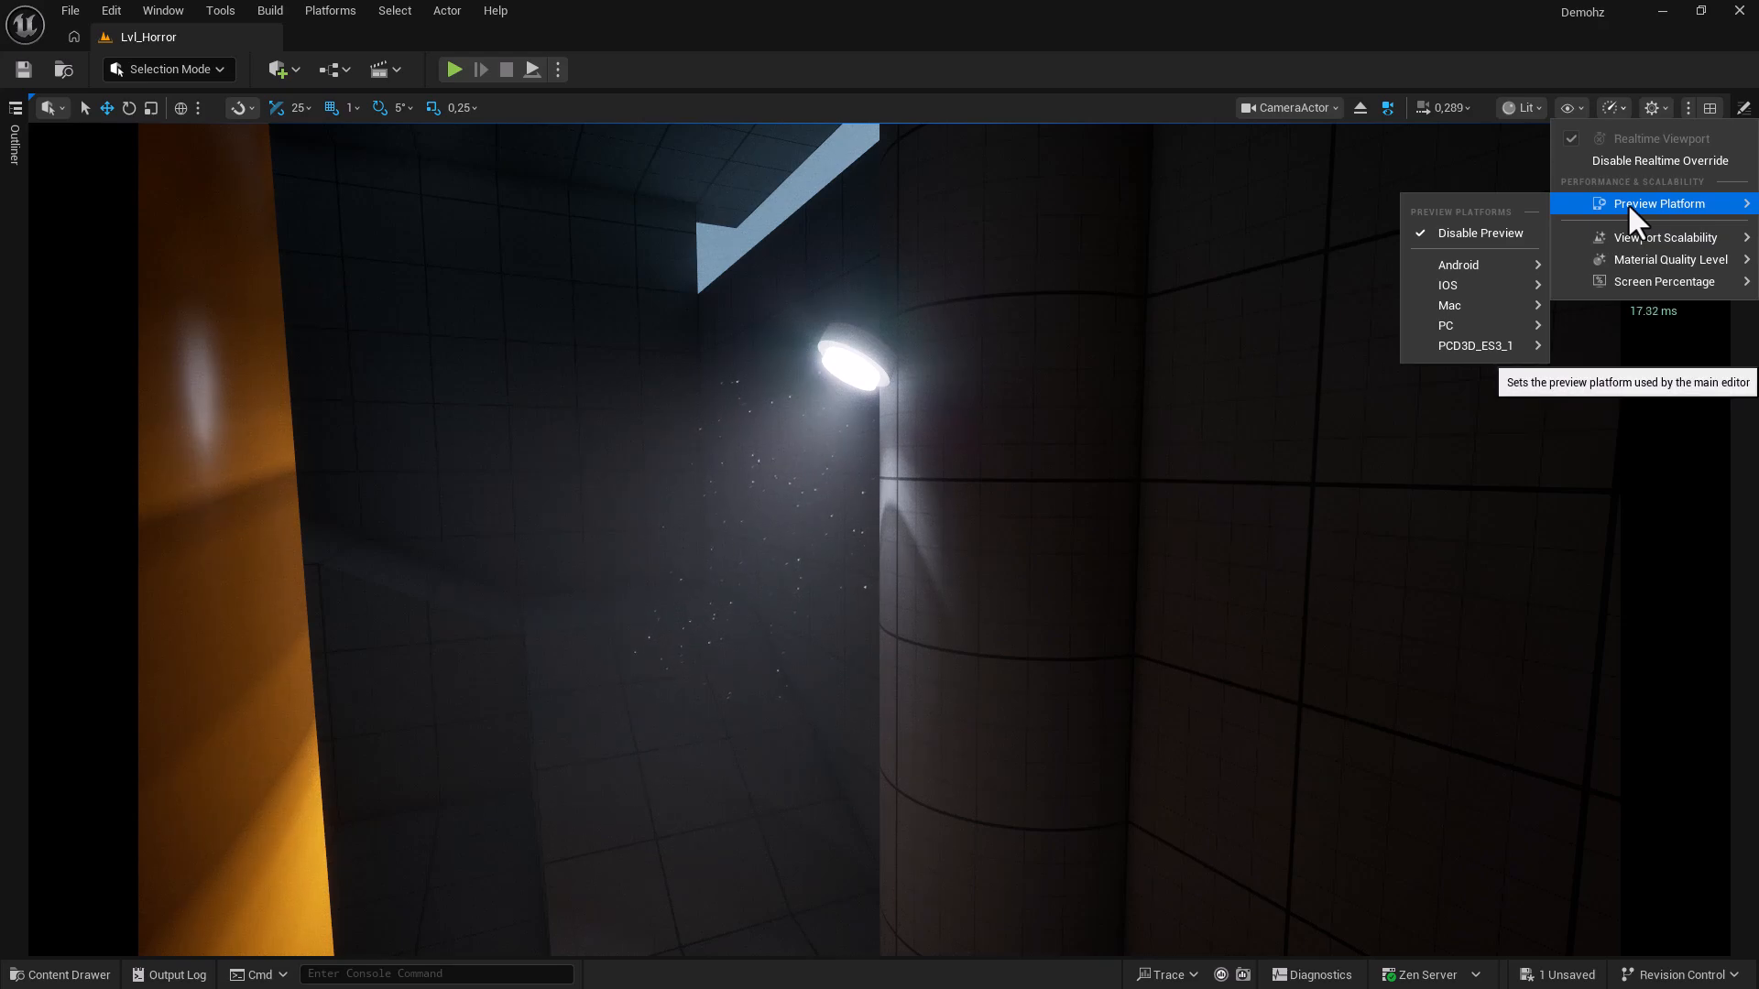
Set viewport scalability to Medium, then lower Global Illumination, Reflections and Shadows to Low.
mouse_move(1635, 238)
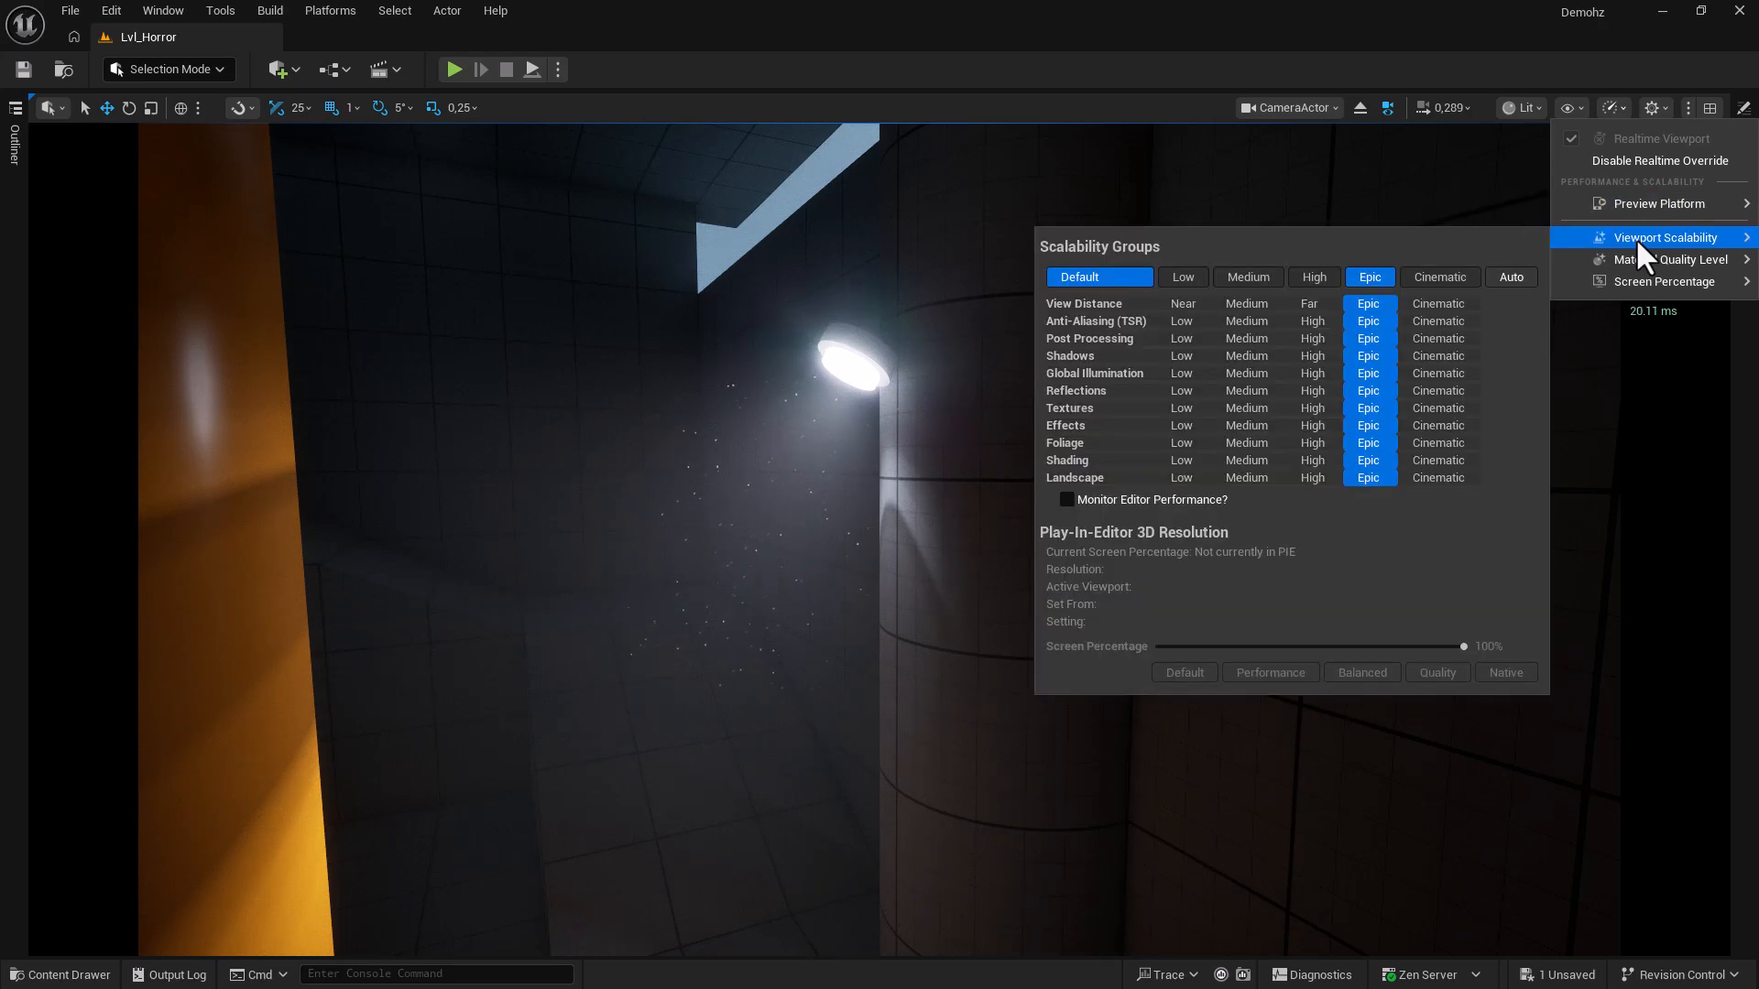
left_click(1244, 276)
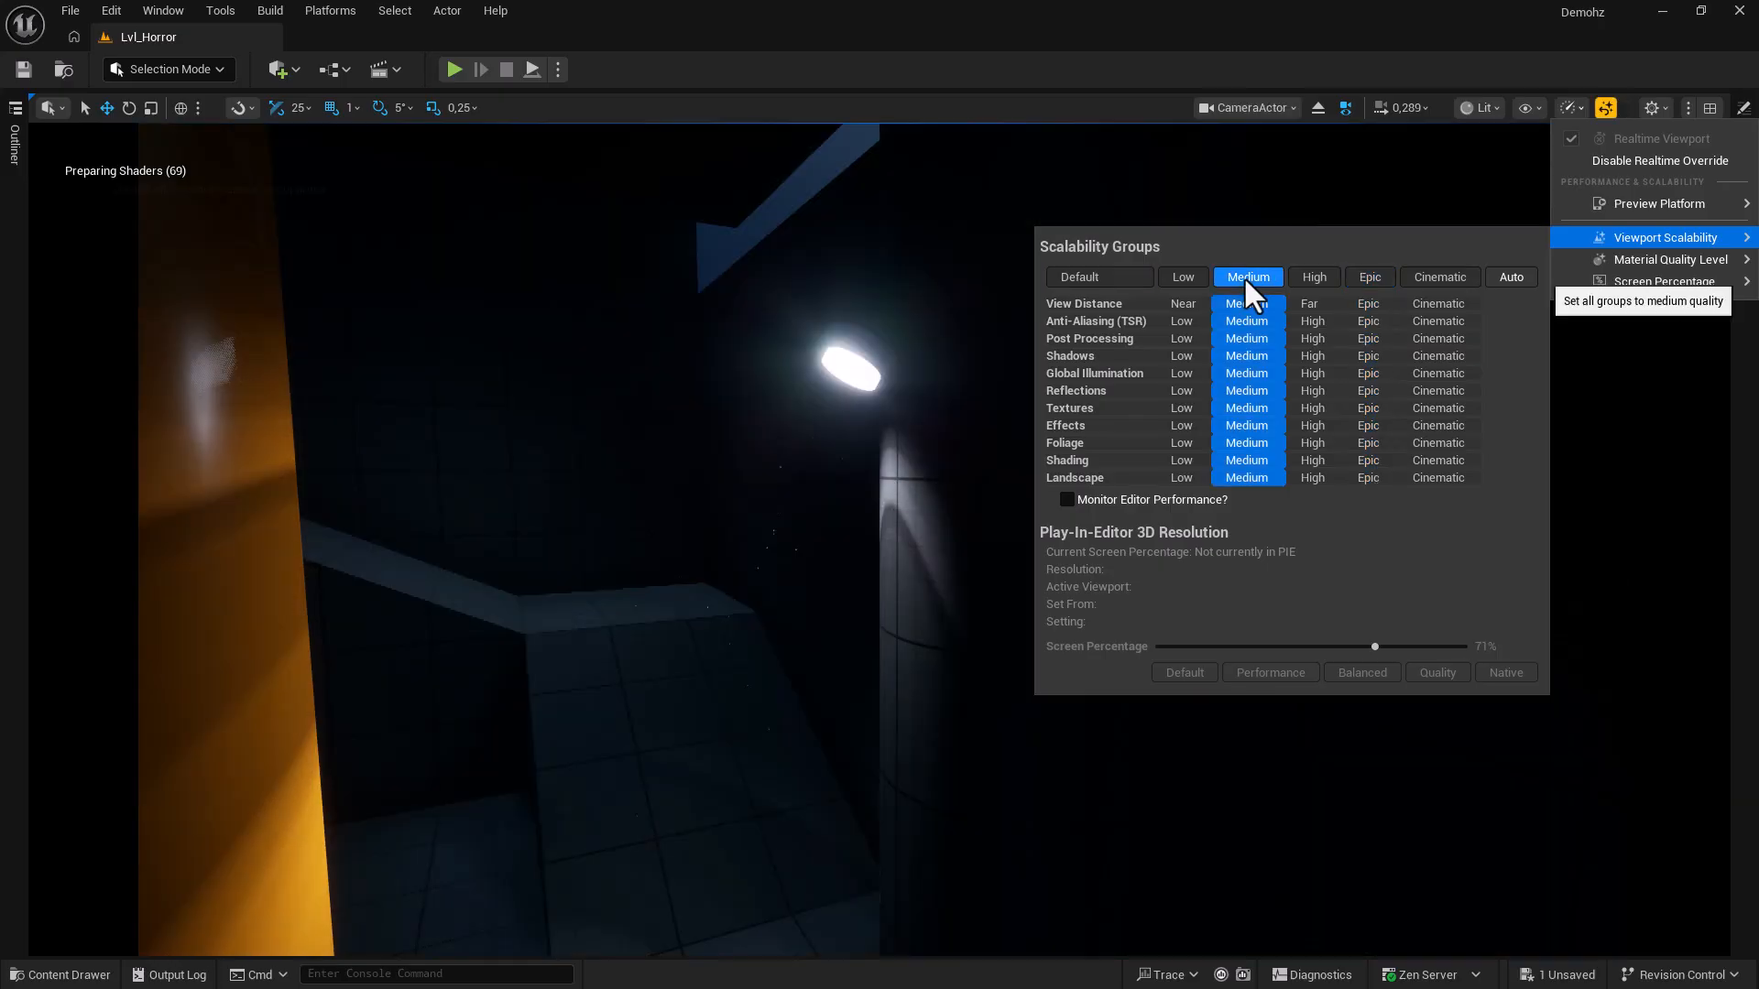
left_click(1242, 68)
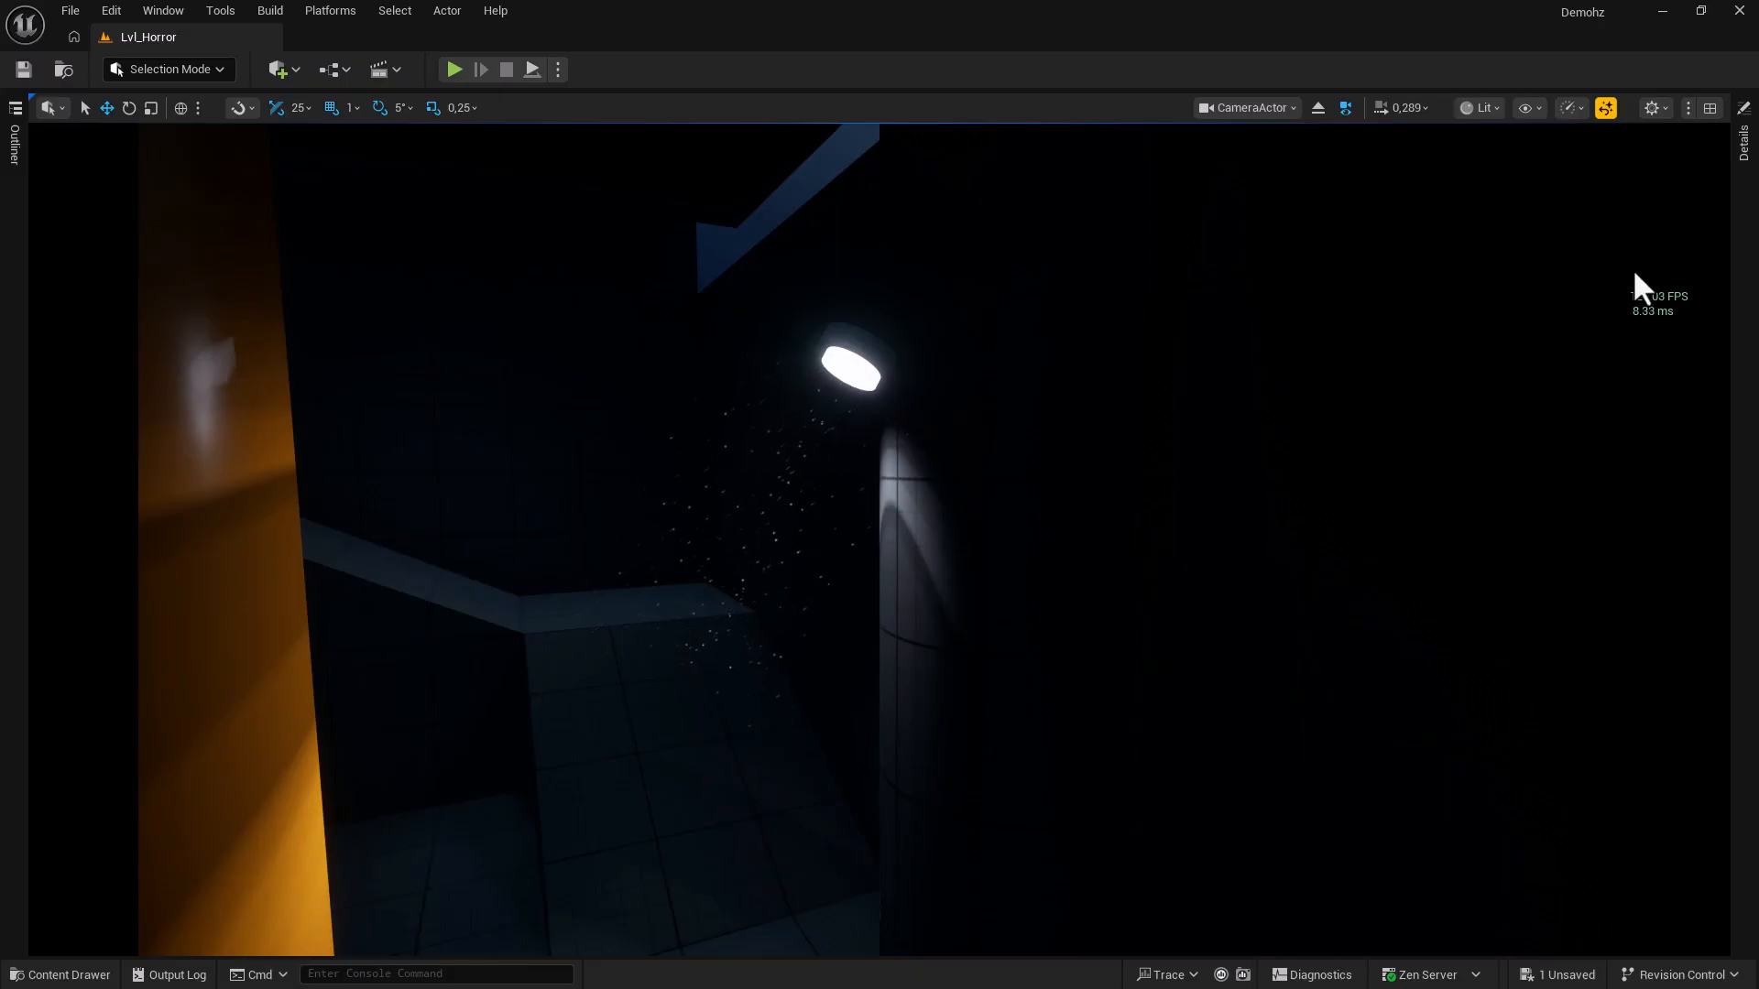
left_click(1573, 112)
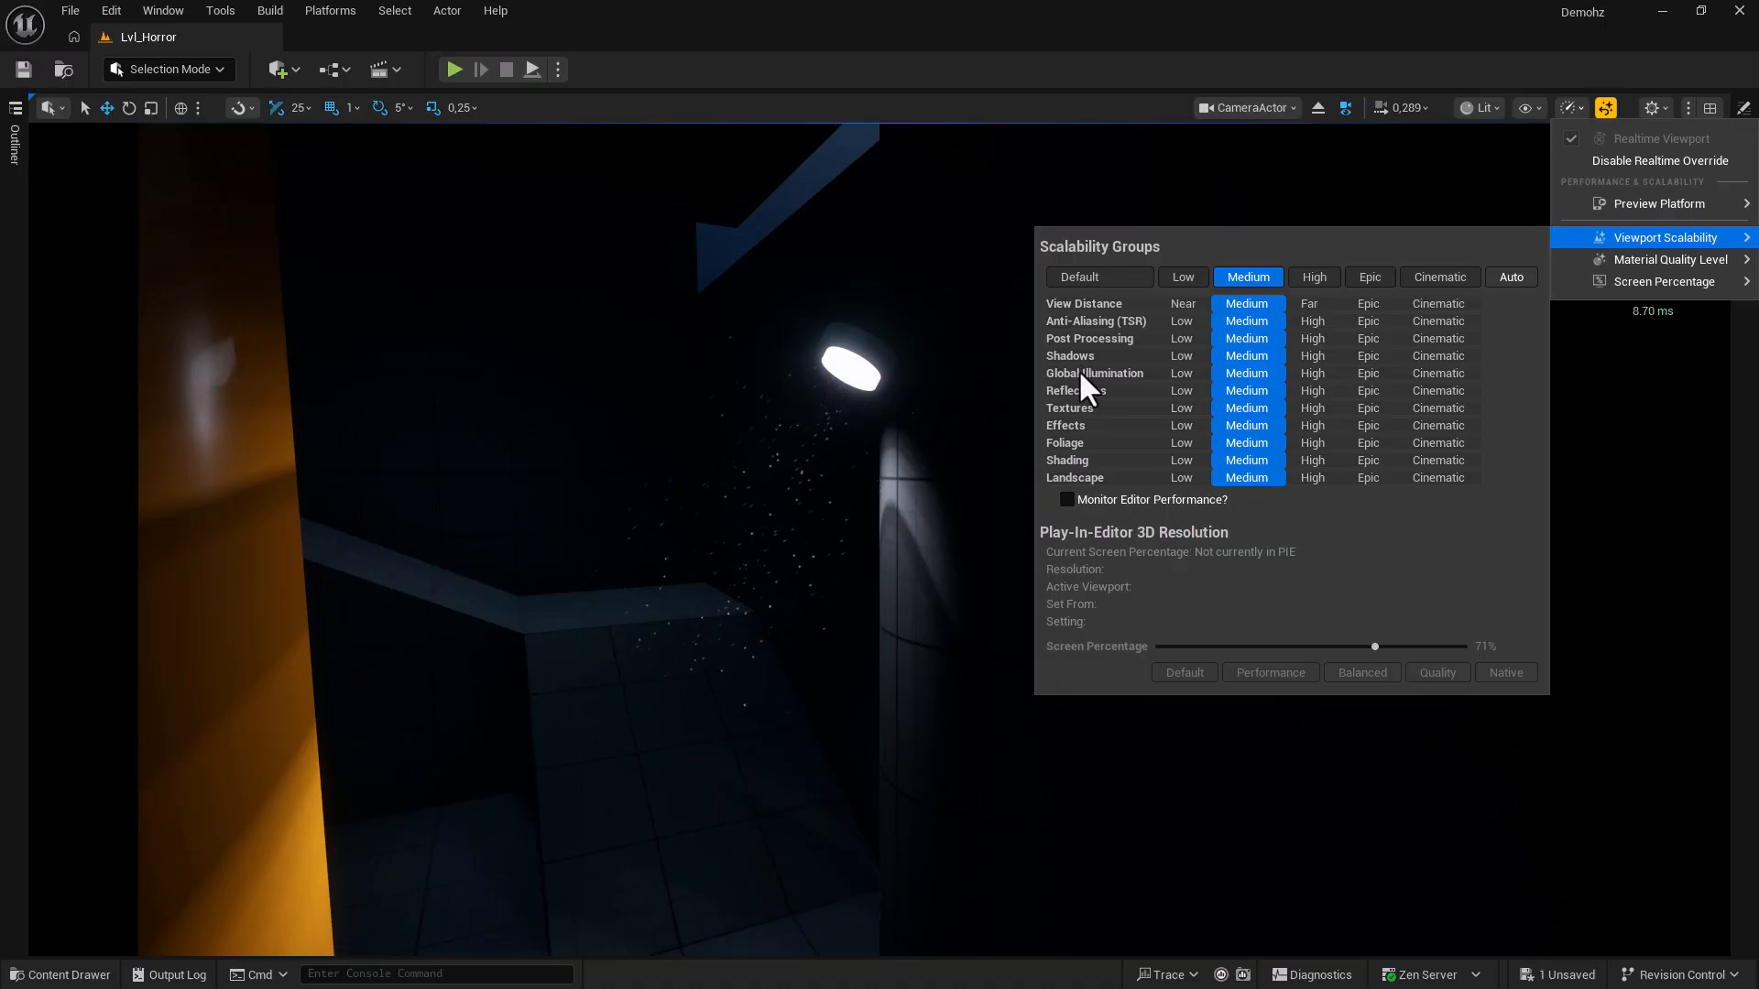
left_click(1181, 373)
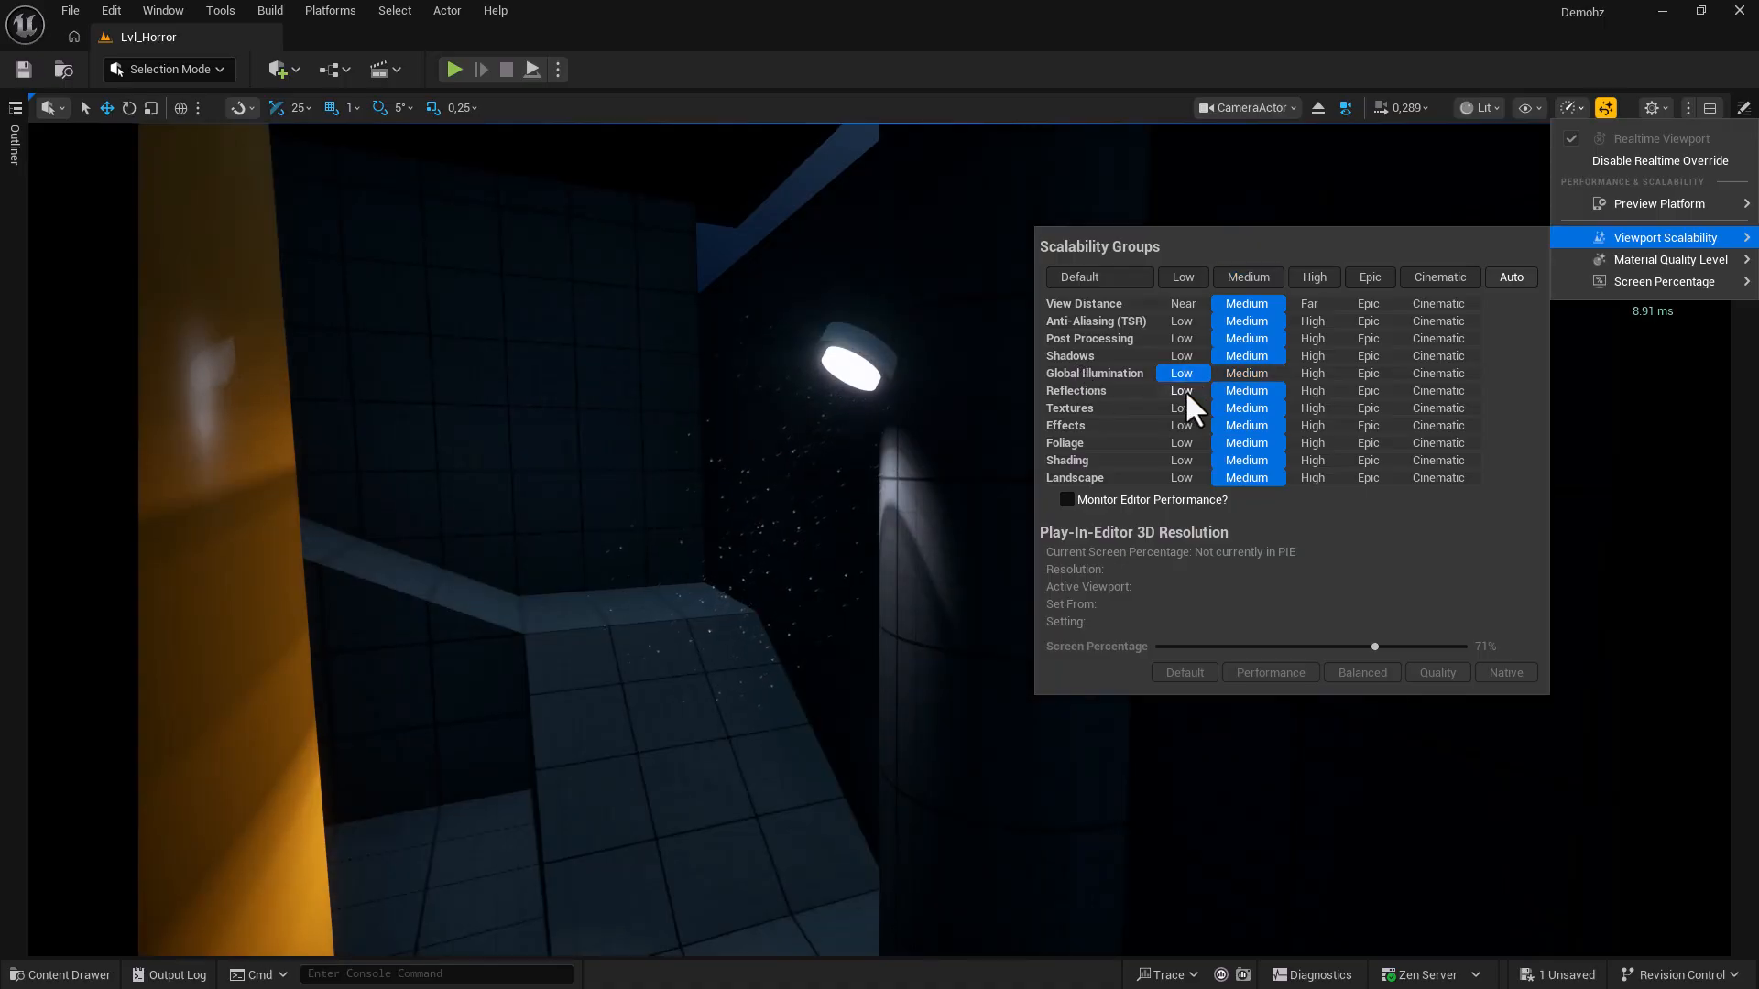
left_click(1184, 388)
left_click(1180, 355)
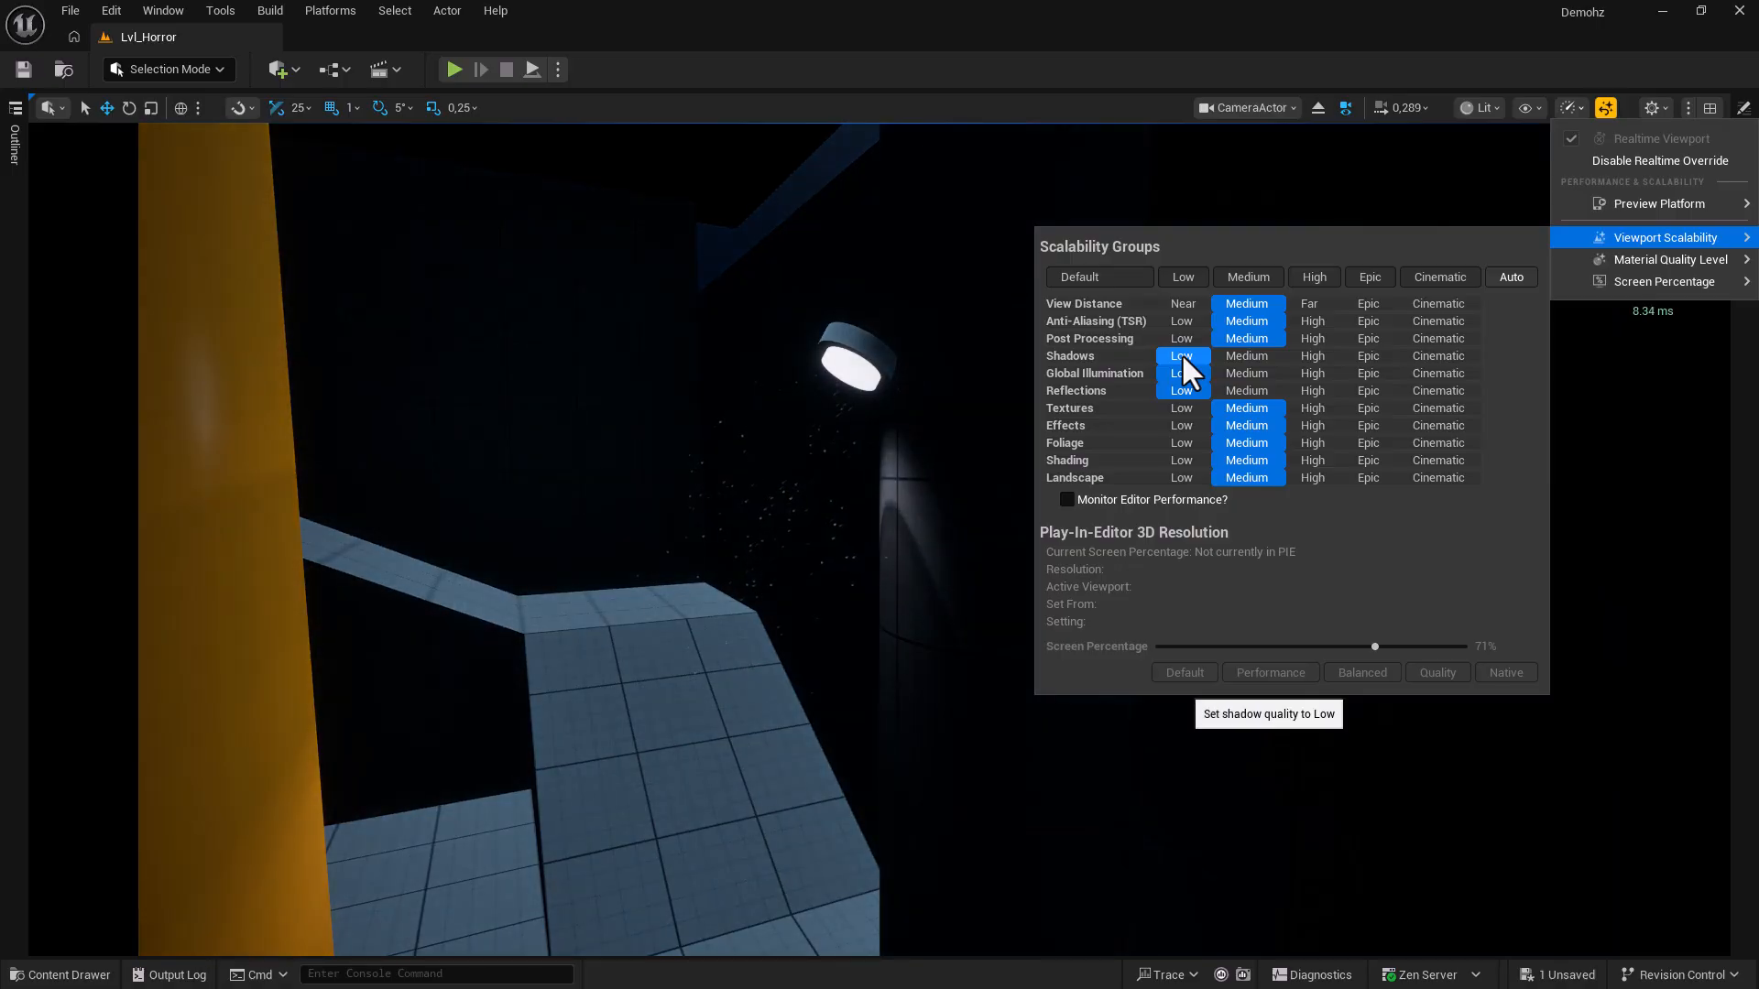
left_click(1114, 104)
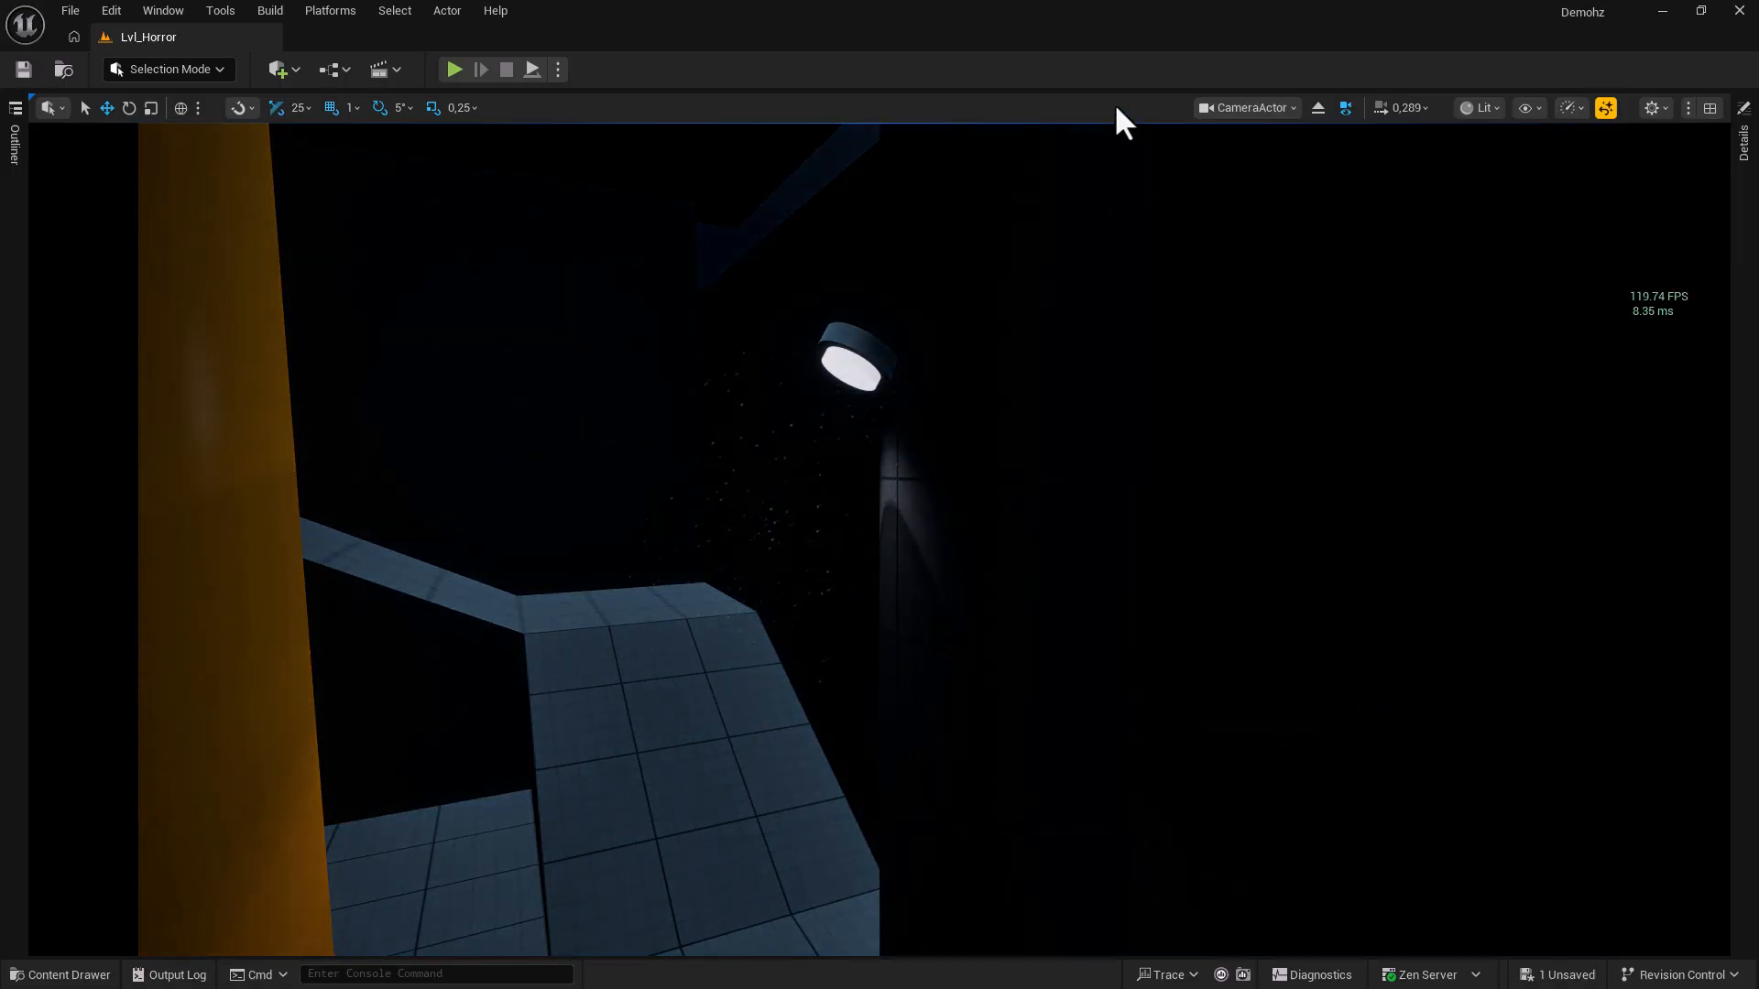
Hide the FPS readout and reset viewport scalability to default settings.
left_click(1532, 109)
mouse_move(1582, 200)
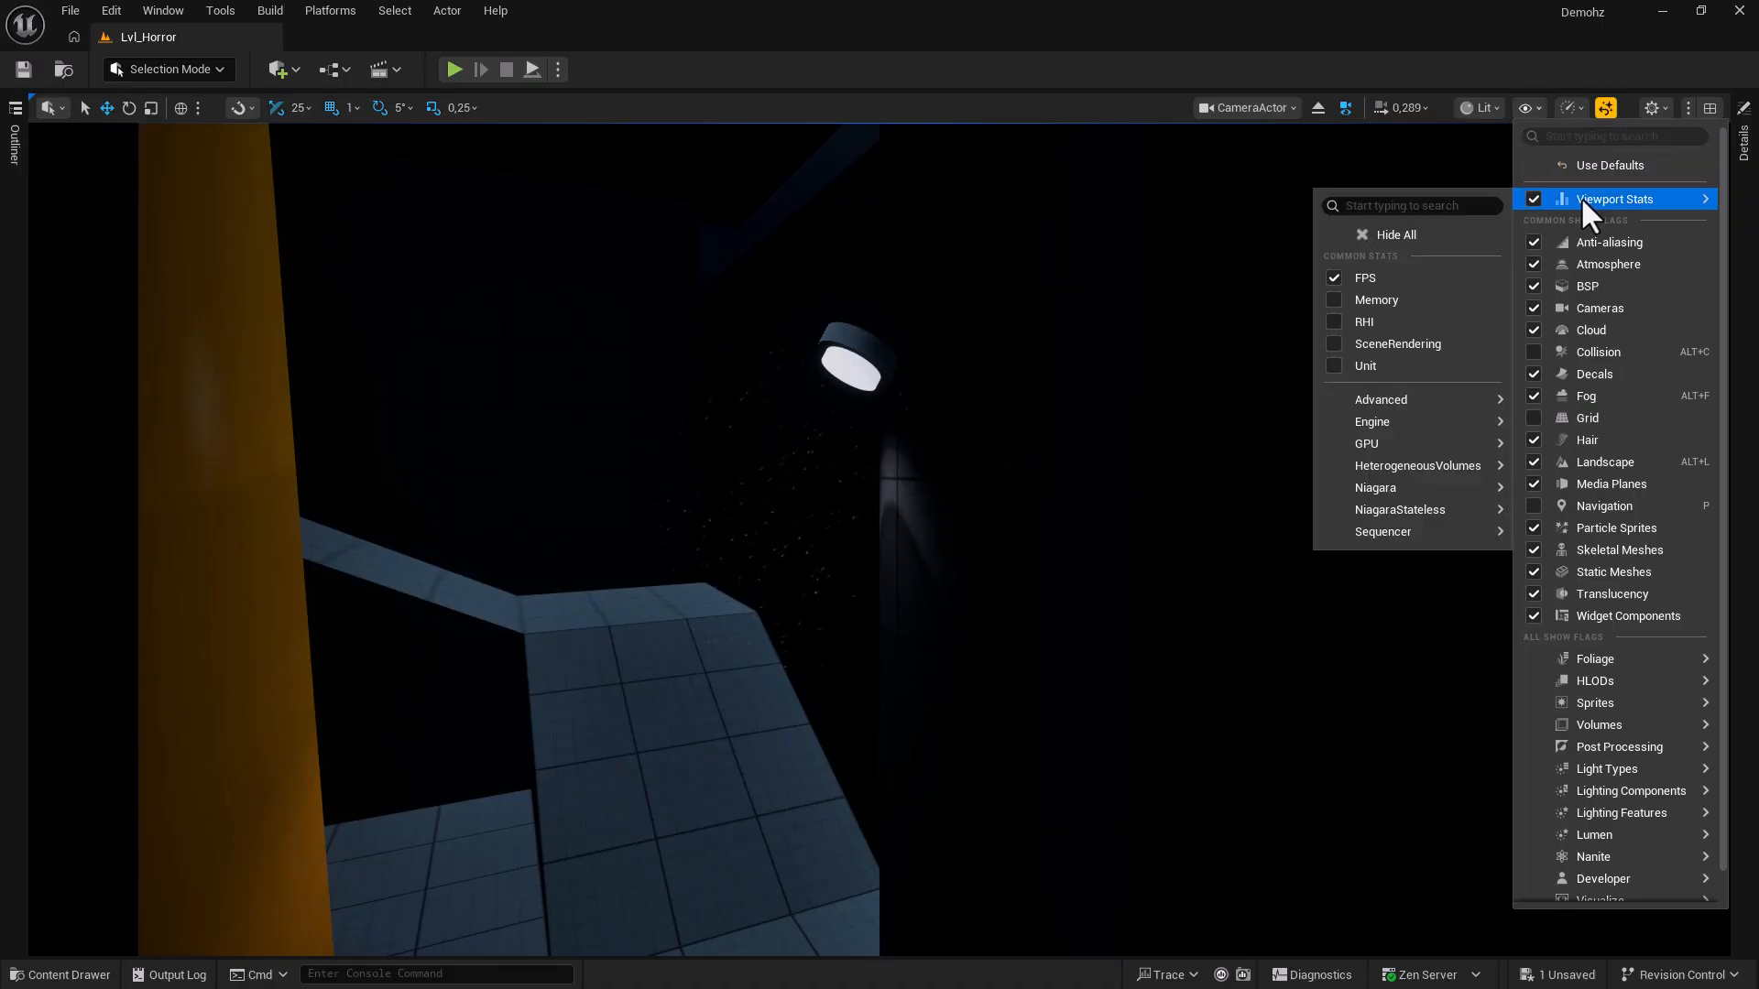
left_click(1402, 277)
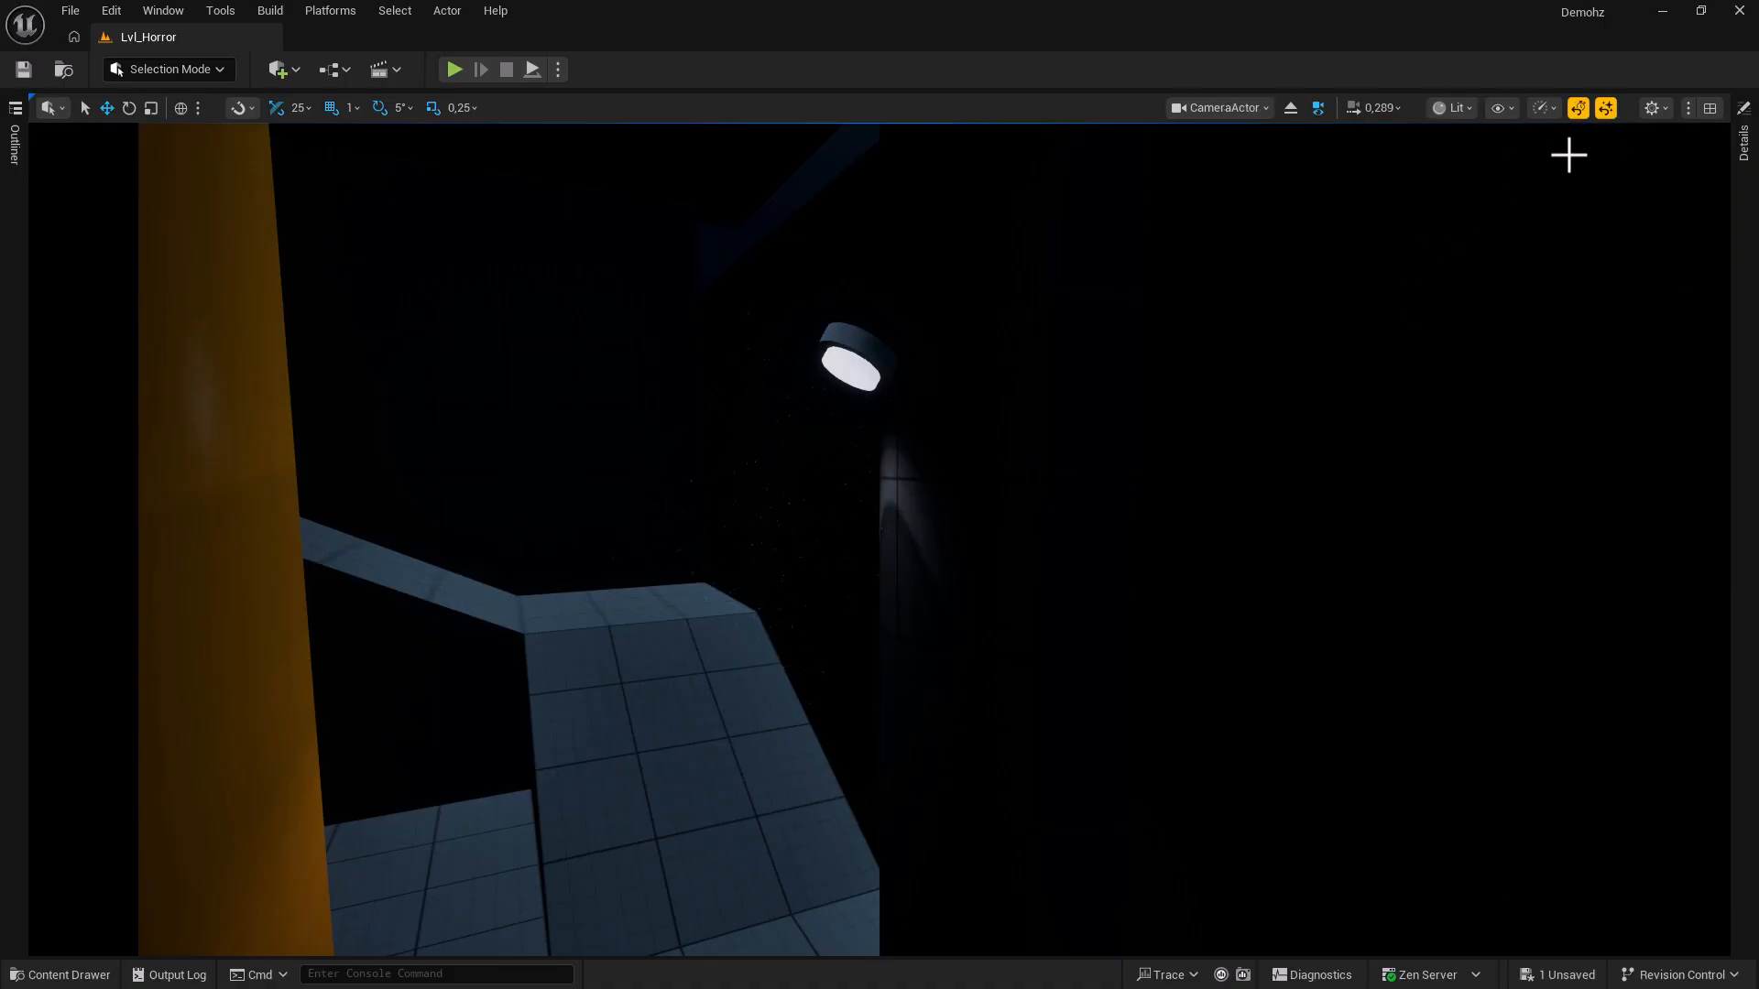
left_click(1609, 114)
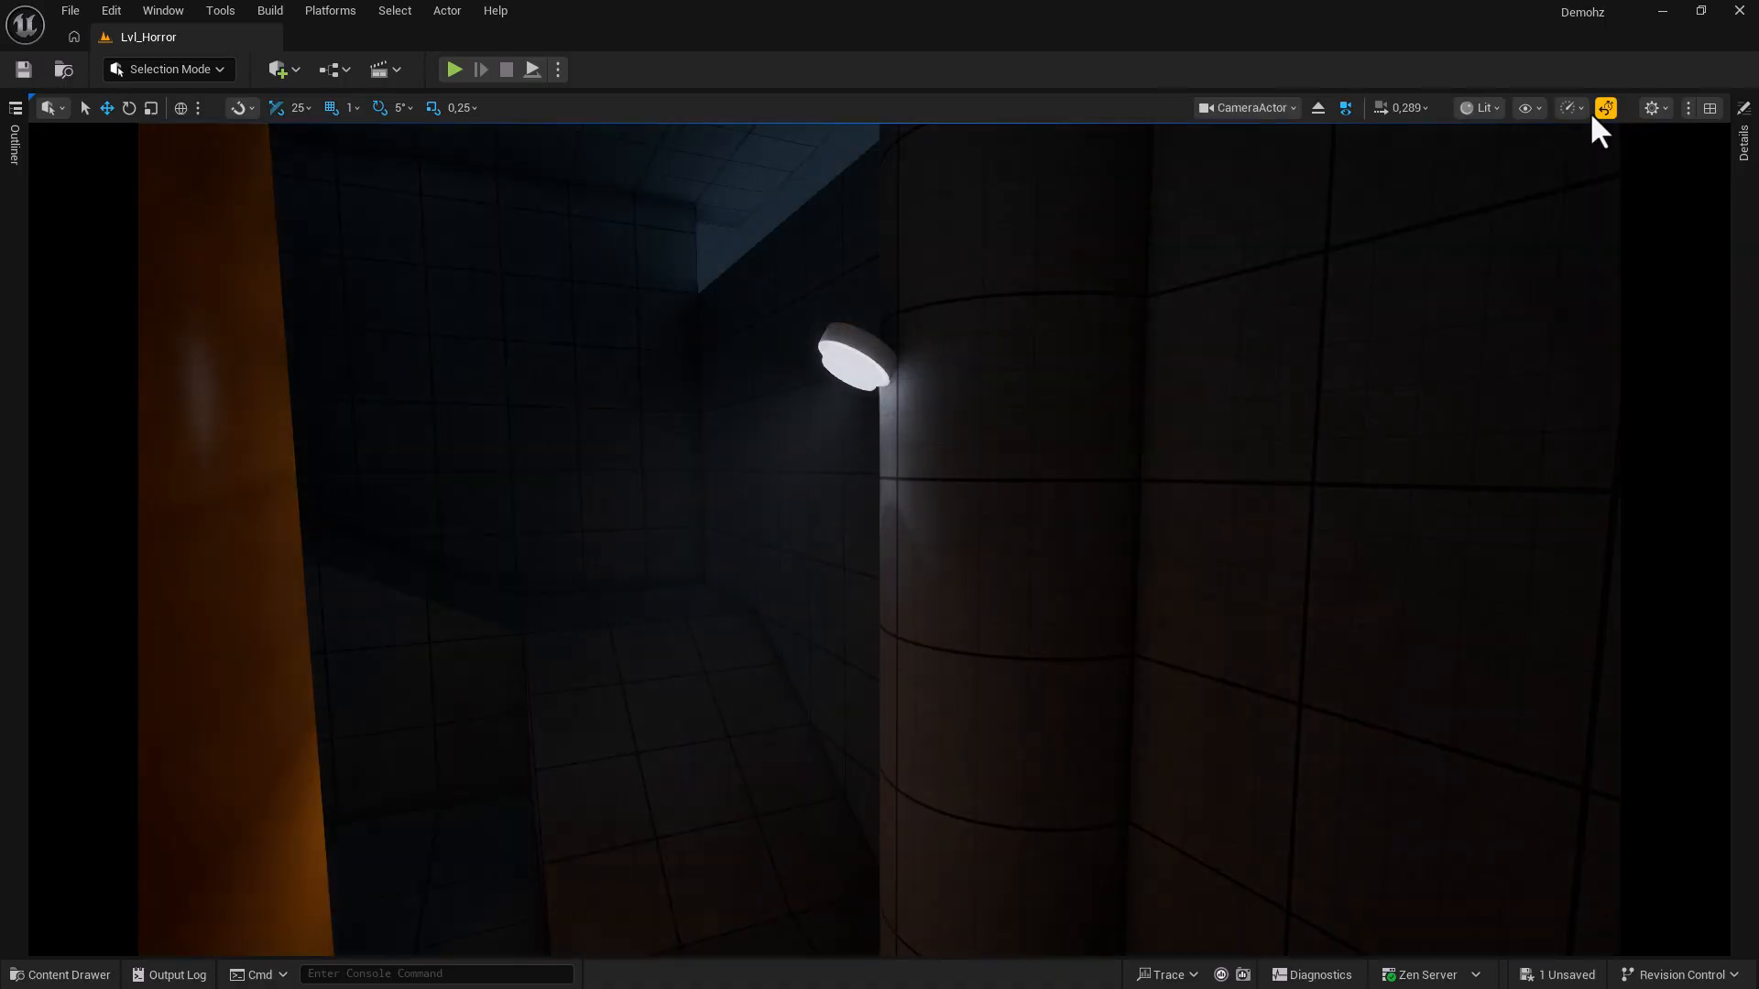
left_click(1613, 112)
left_click(1613, 112)
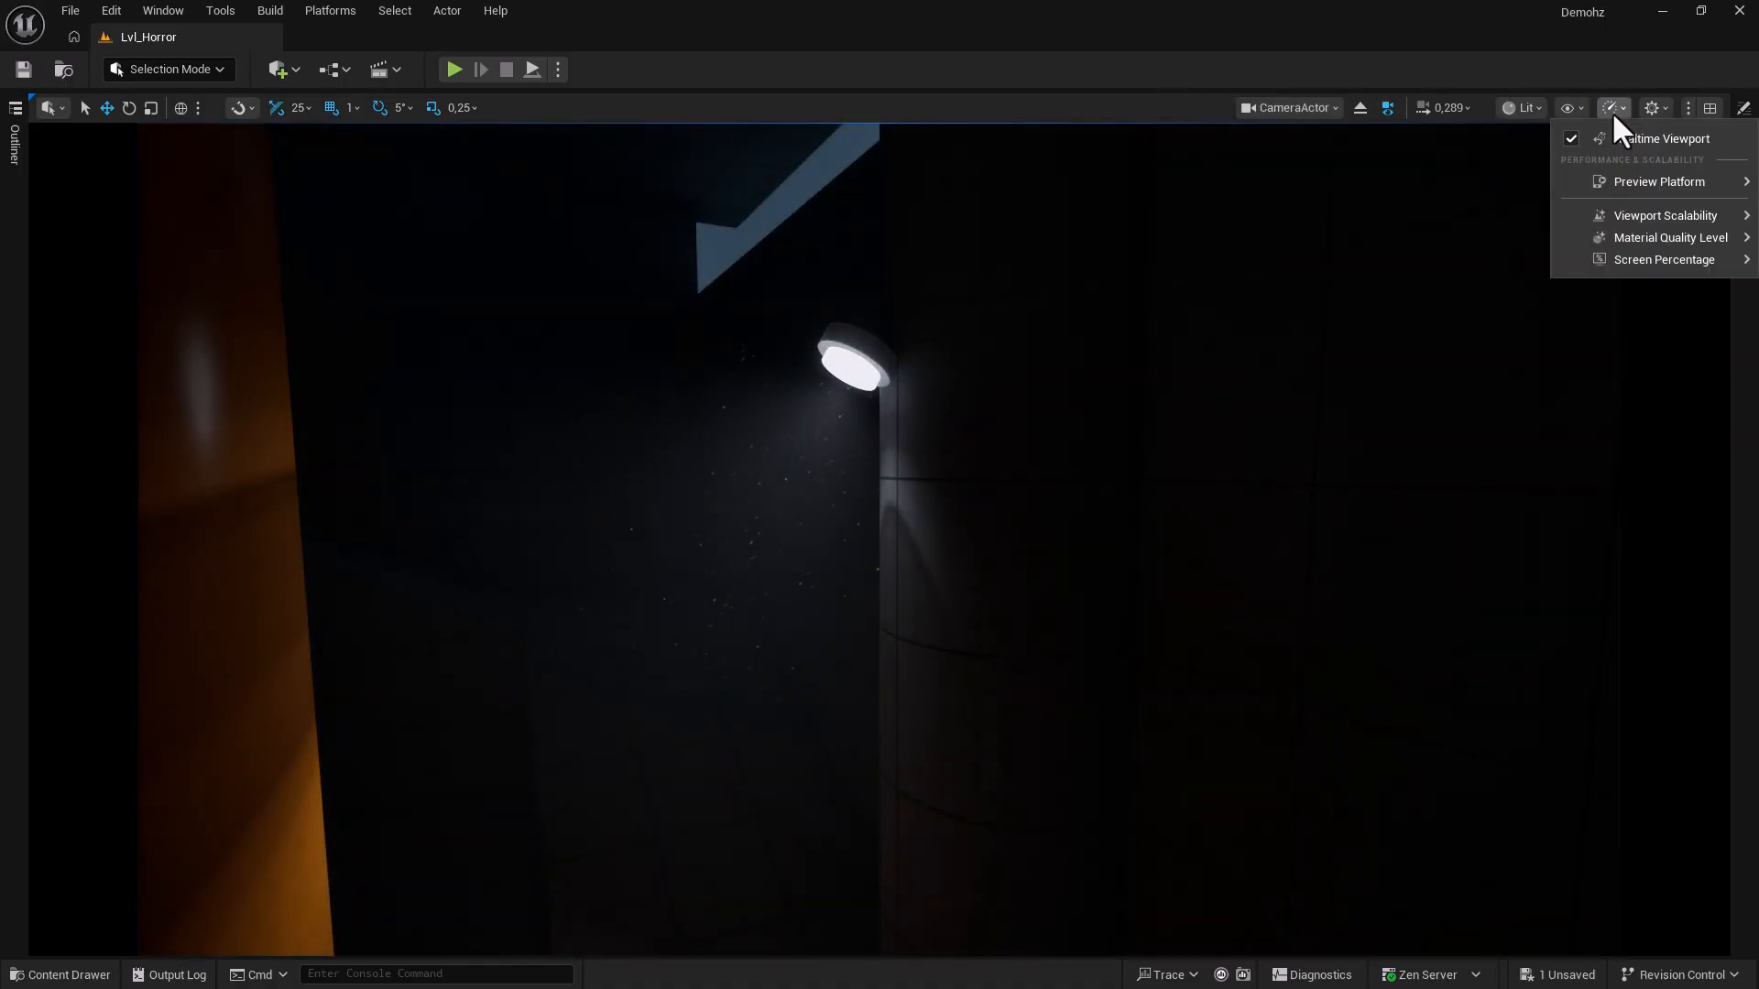
In Editor Preferences > Performance, switch Show Frame Rate and Memory off and back on.
left_click(1602, 75)
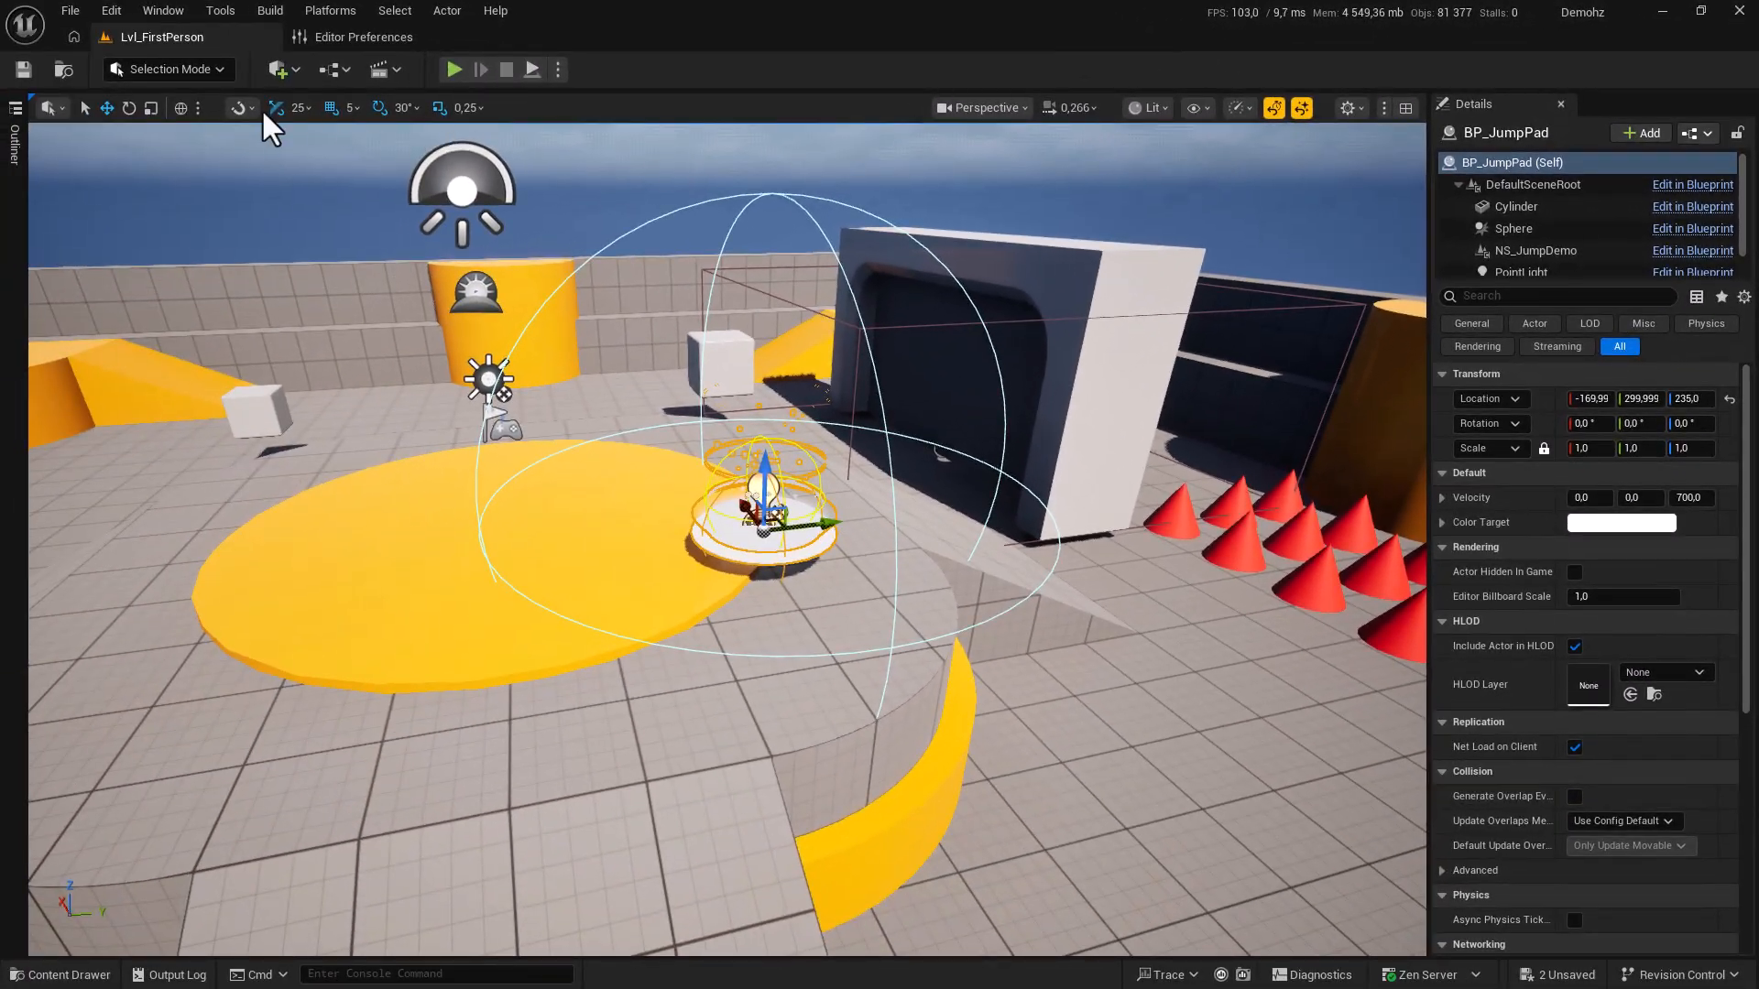
left_click(108, 11)
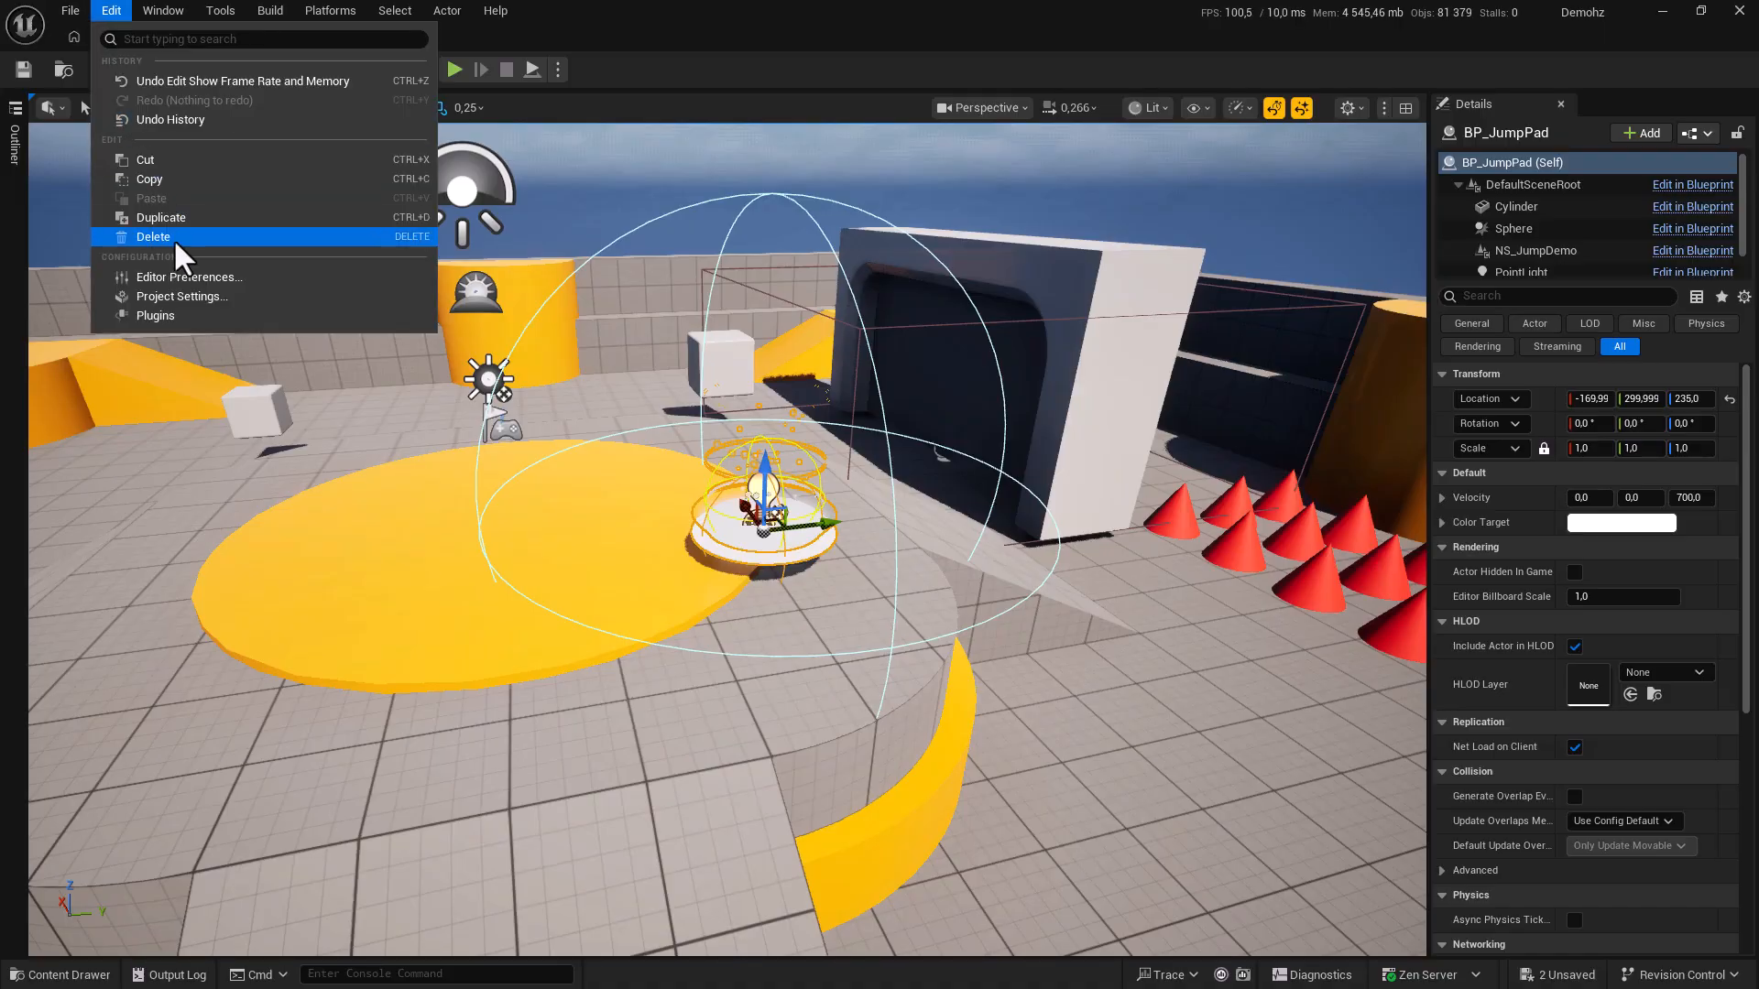
left_click(176, 277)
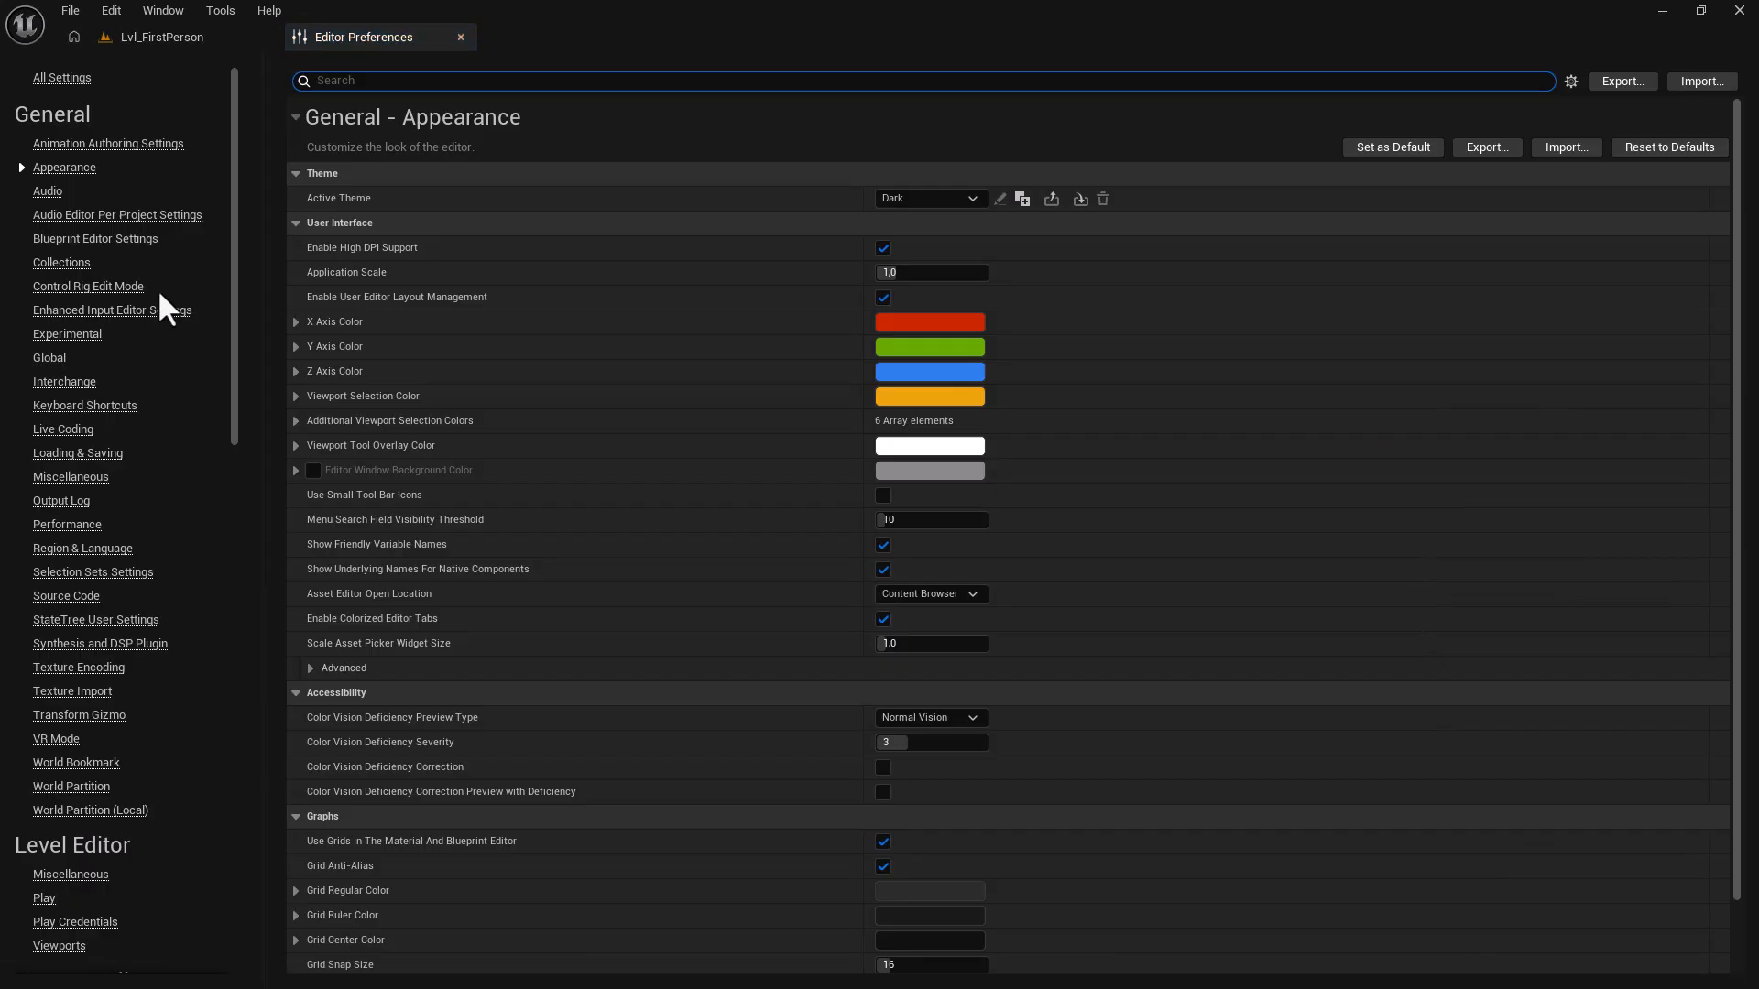
left_click(80, 526)
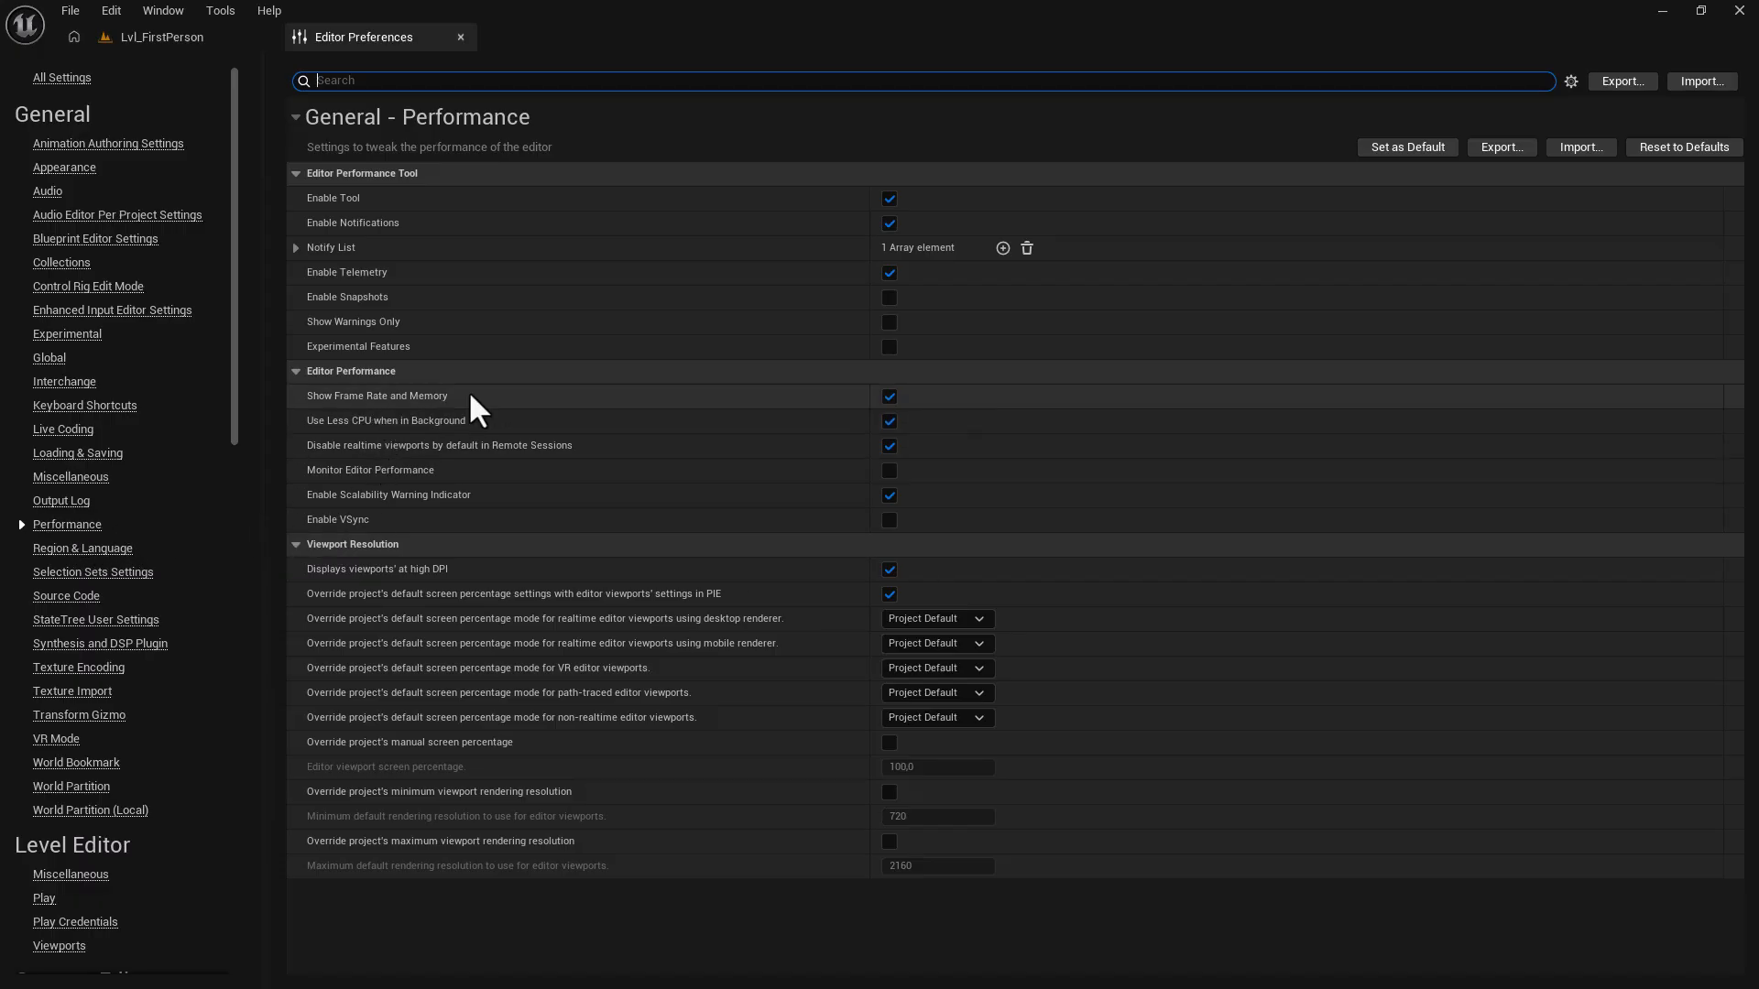
left_click(887, 398)
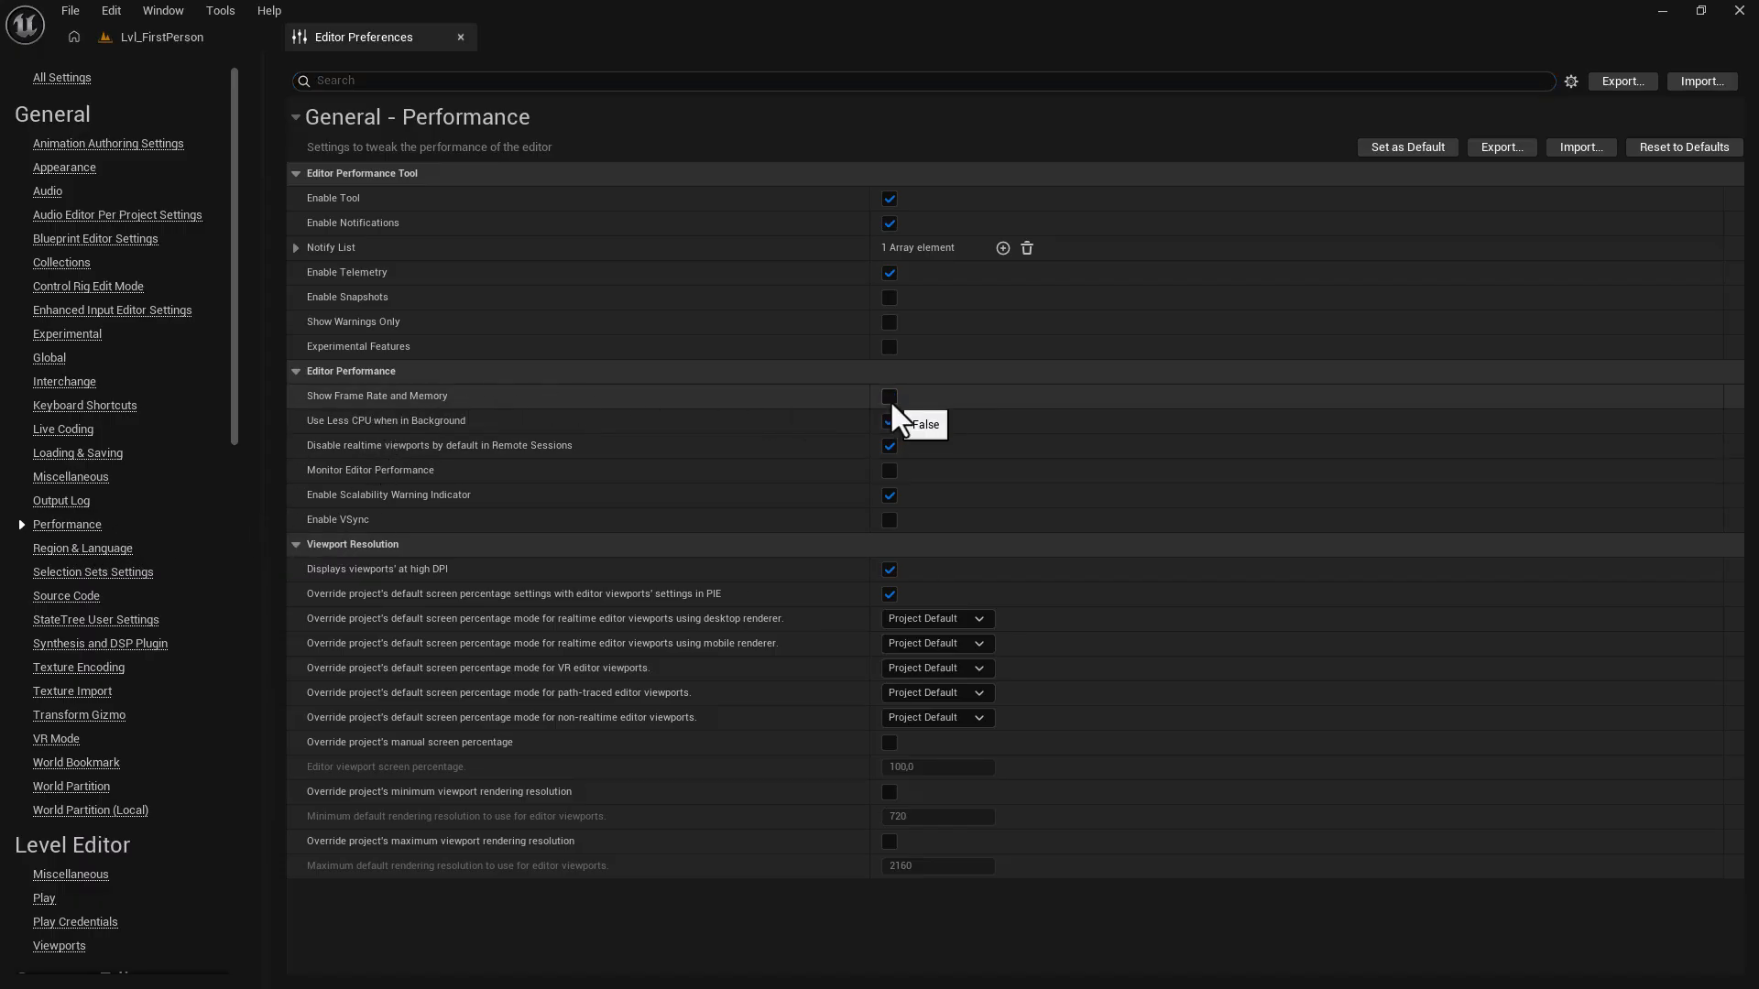
left_click(889, 400)
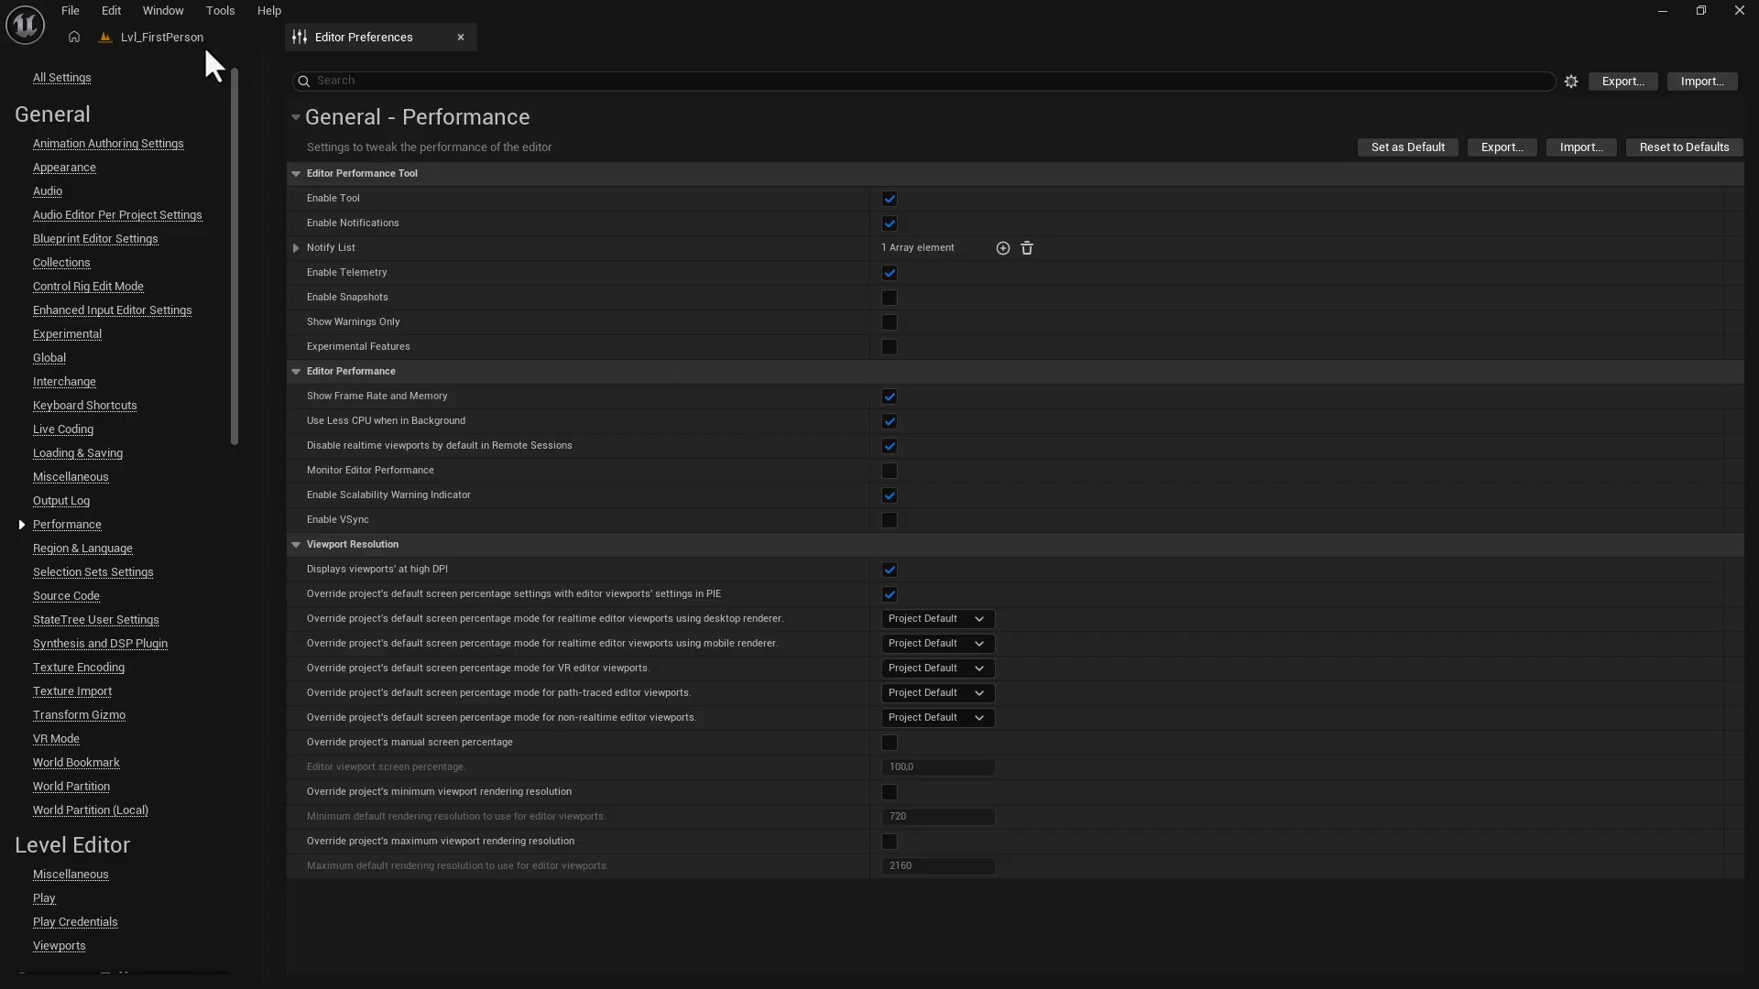
left_click(166, 36)
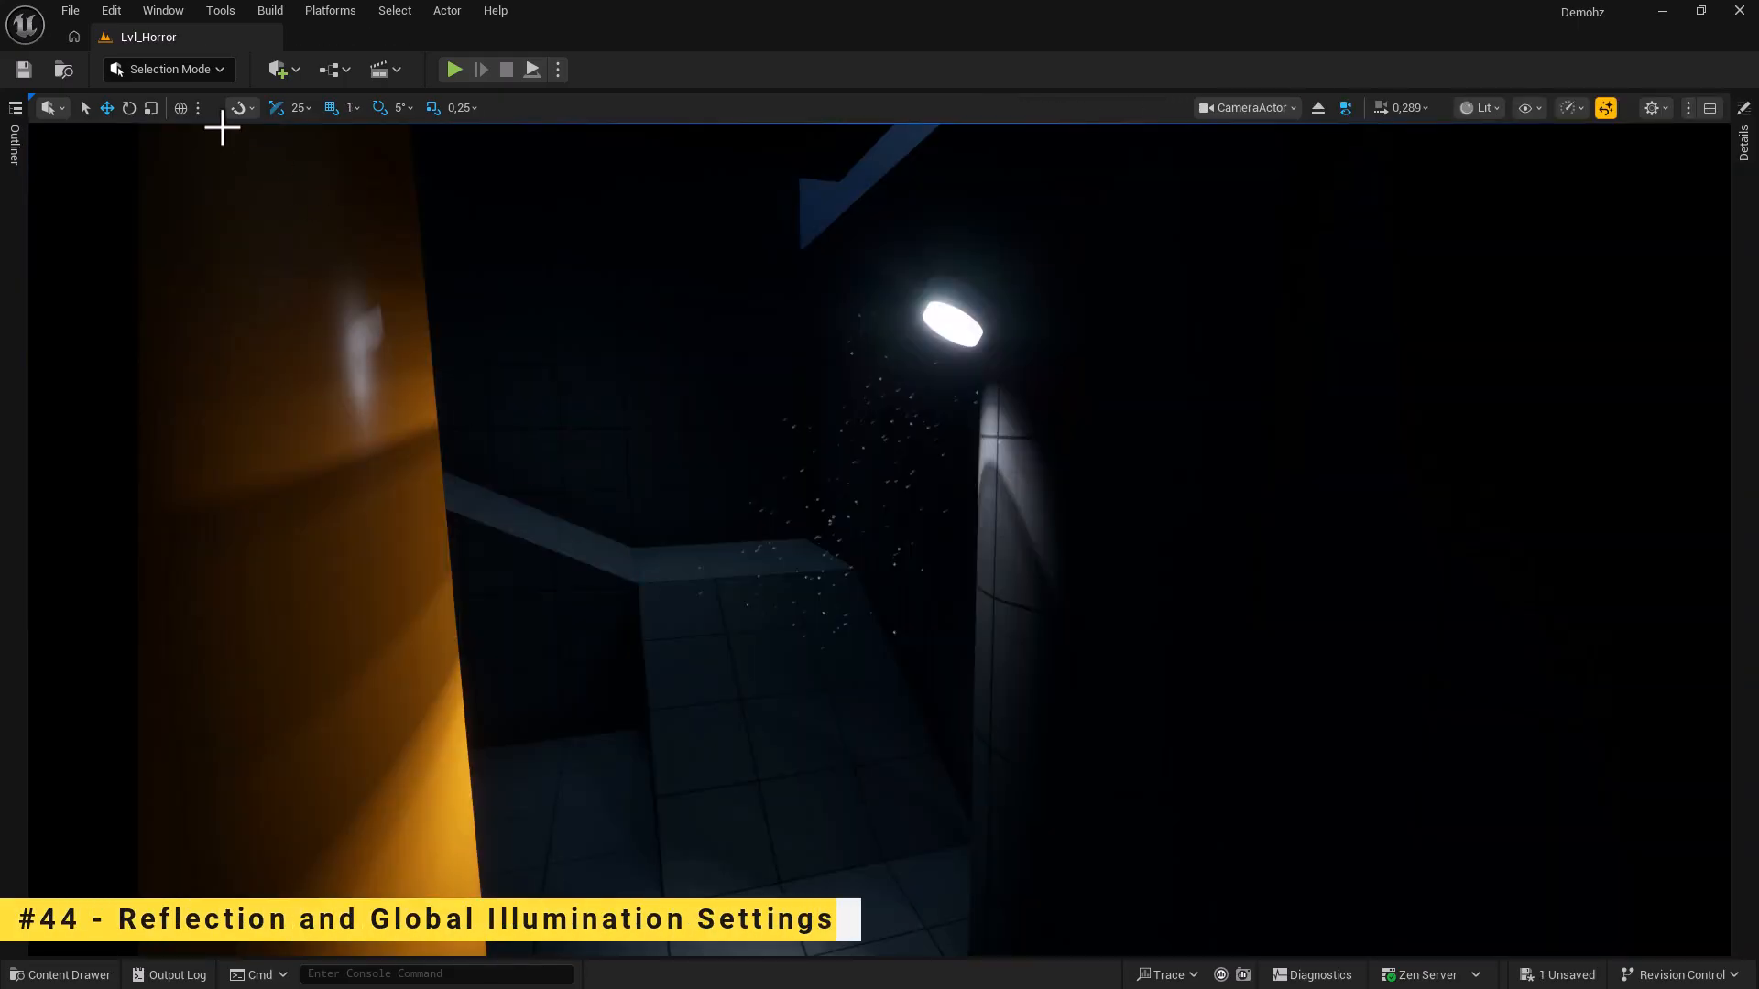
Under Project Settings > Engine > Rendering, choose Screen Space reflections and None for dynamic global illumination.
left_click(117, 13)
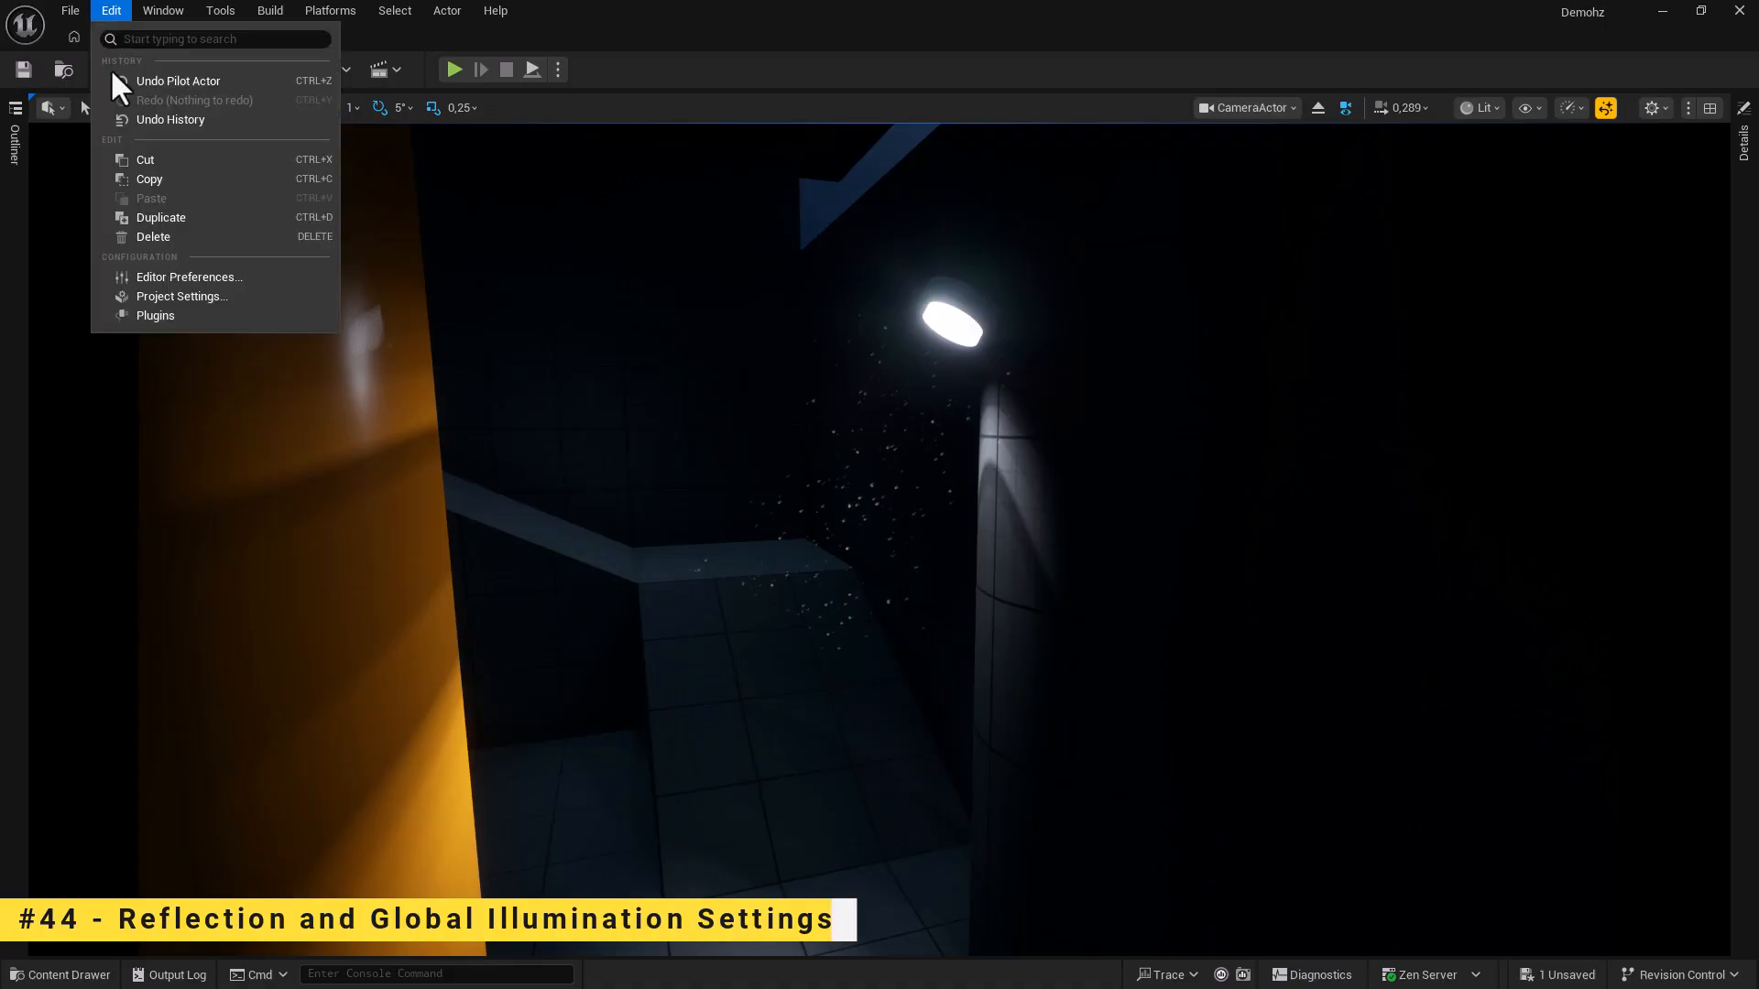
left_click(180, 297)
scroll(151, 632, "down", 5)
scroll(192, 632, "down", 5)
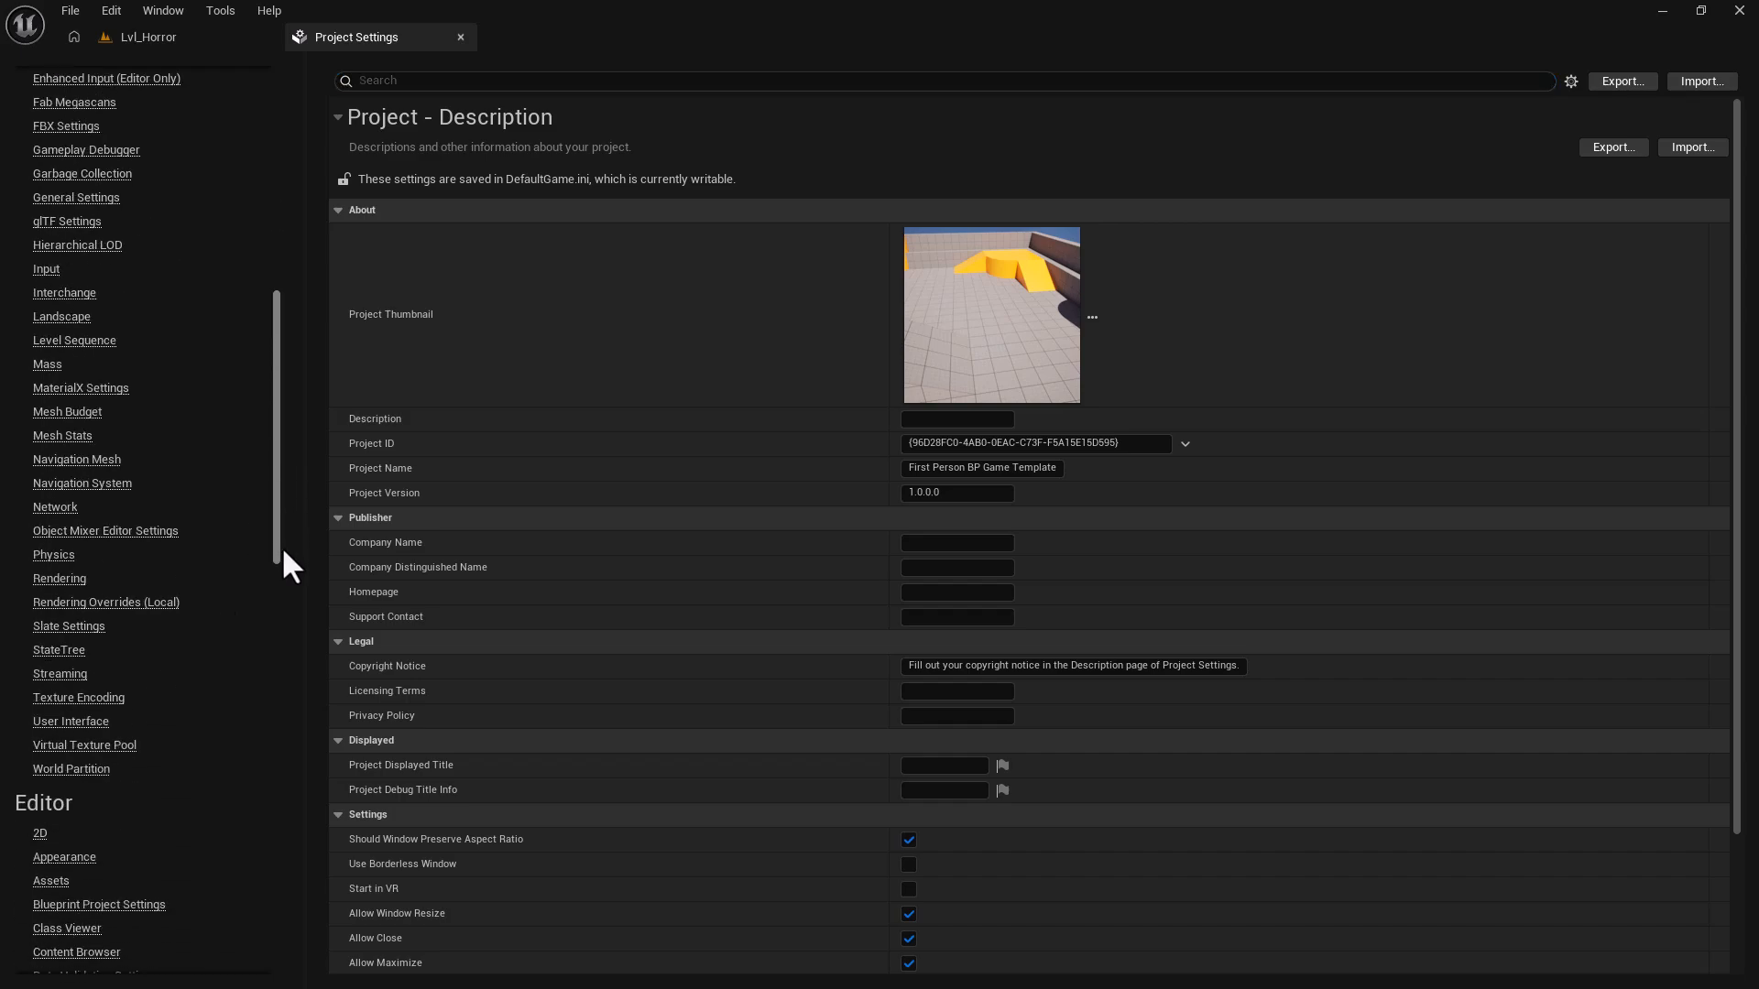
left_click(46, 578)
scroll(623, 719, "down", 3)
scroll(618, 714, "down", 10)
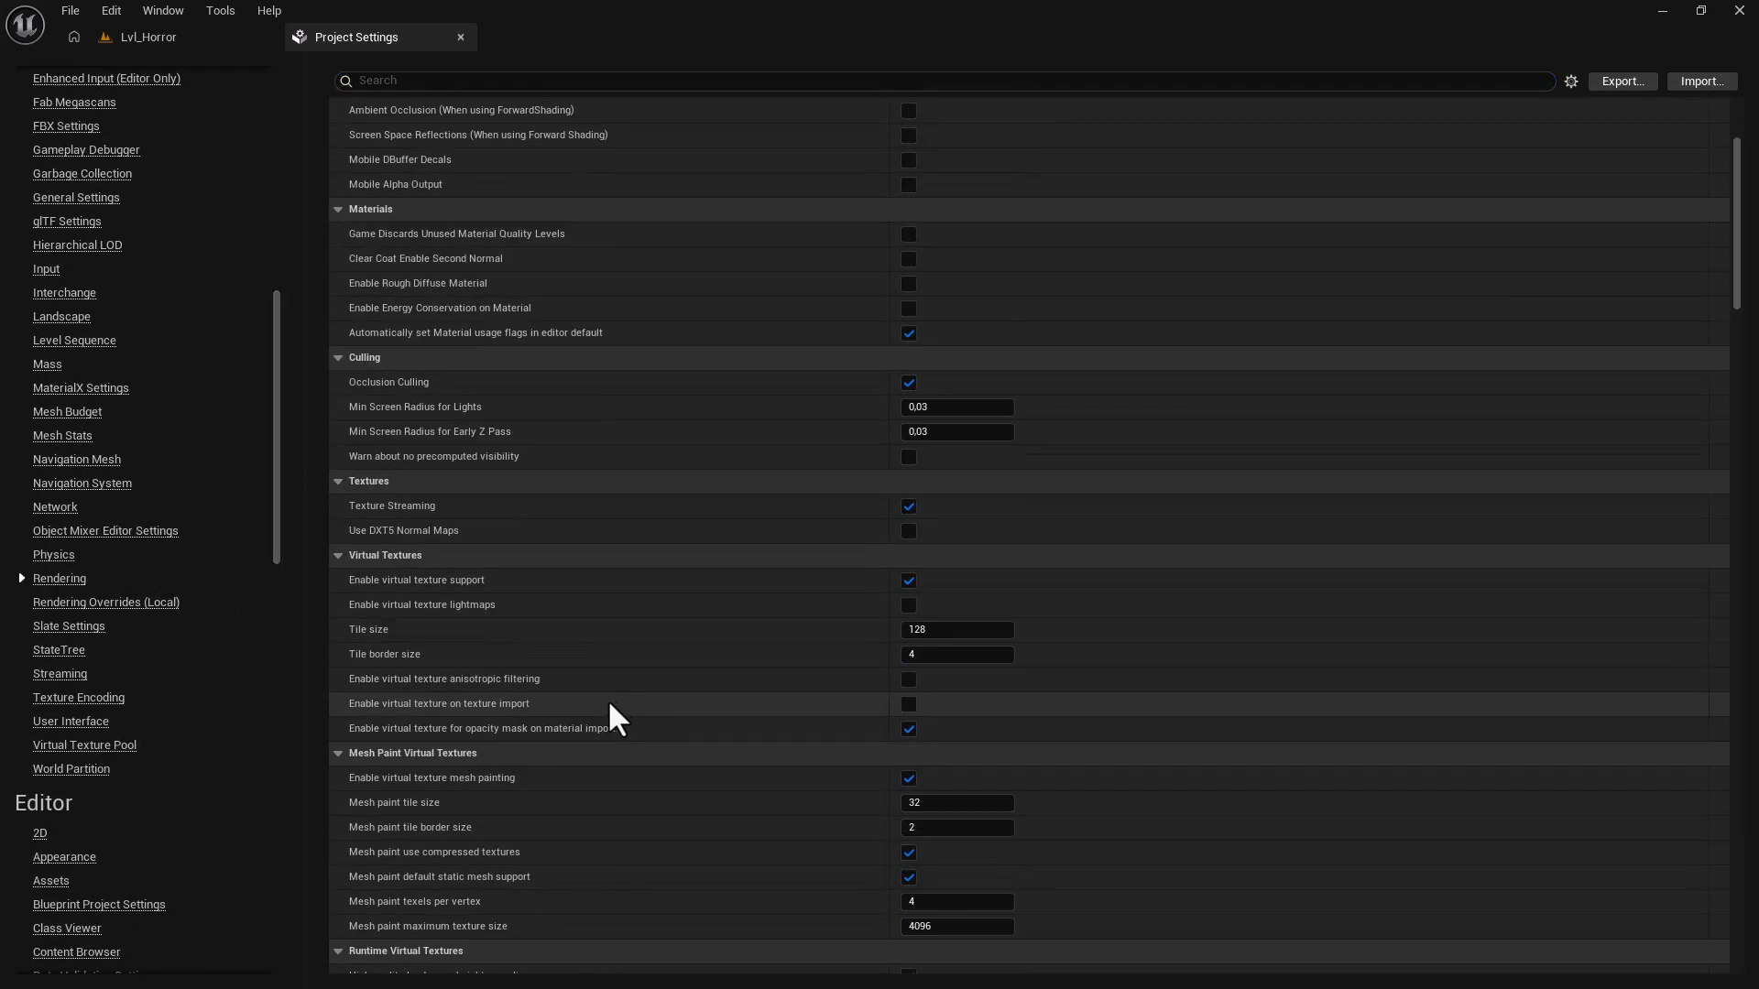
scroll(572, 774, "down", 7)
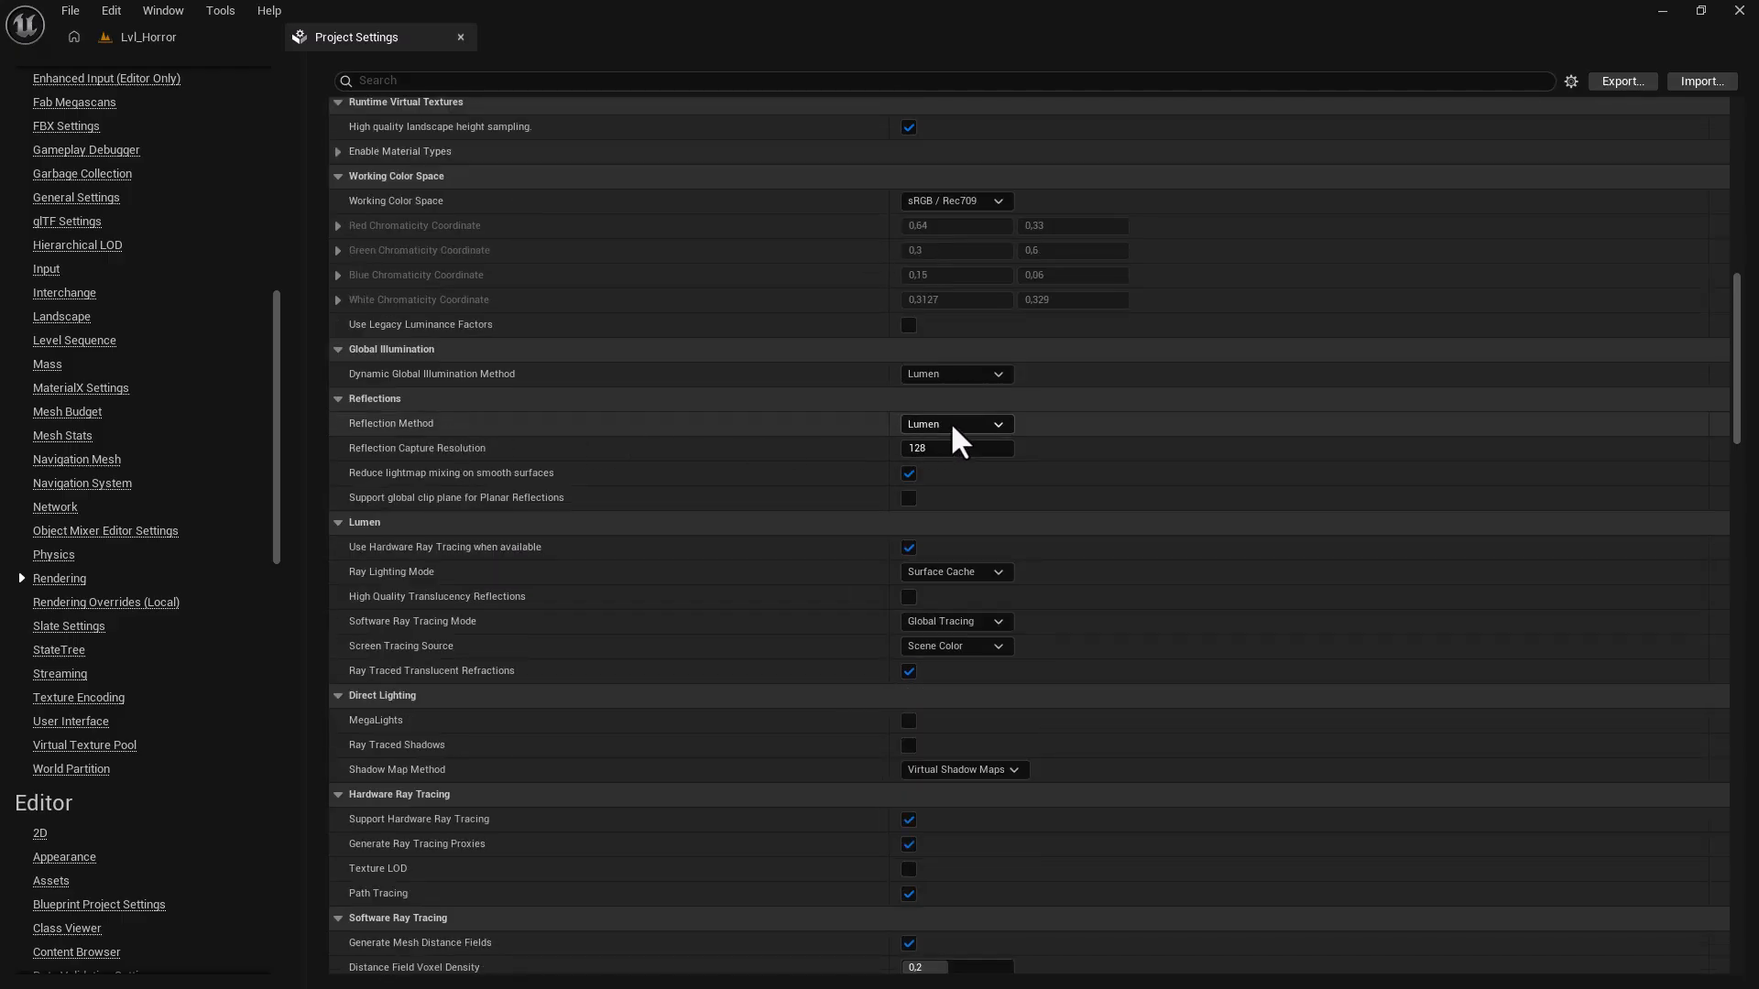
left_click(953, 426)
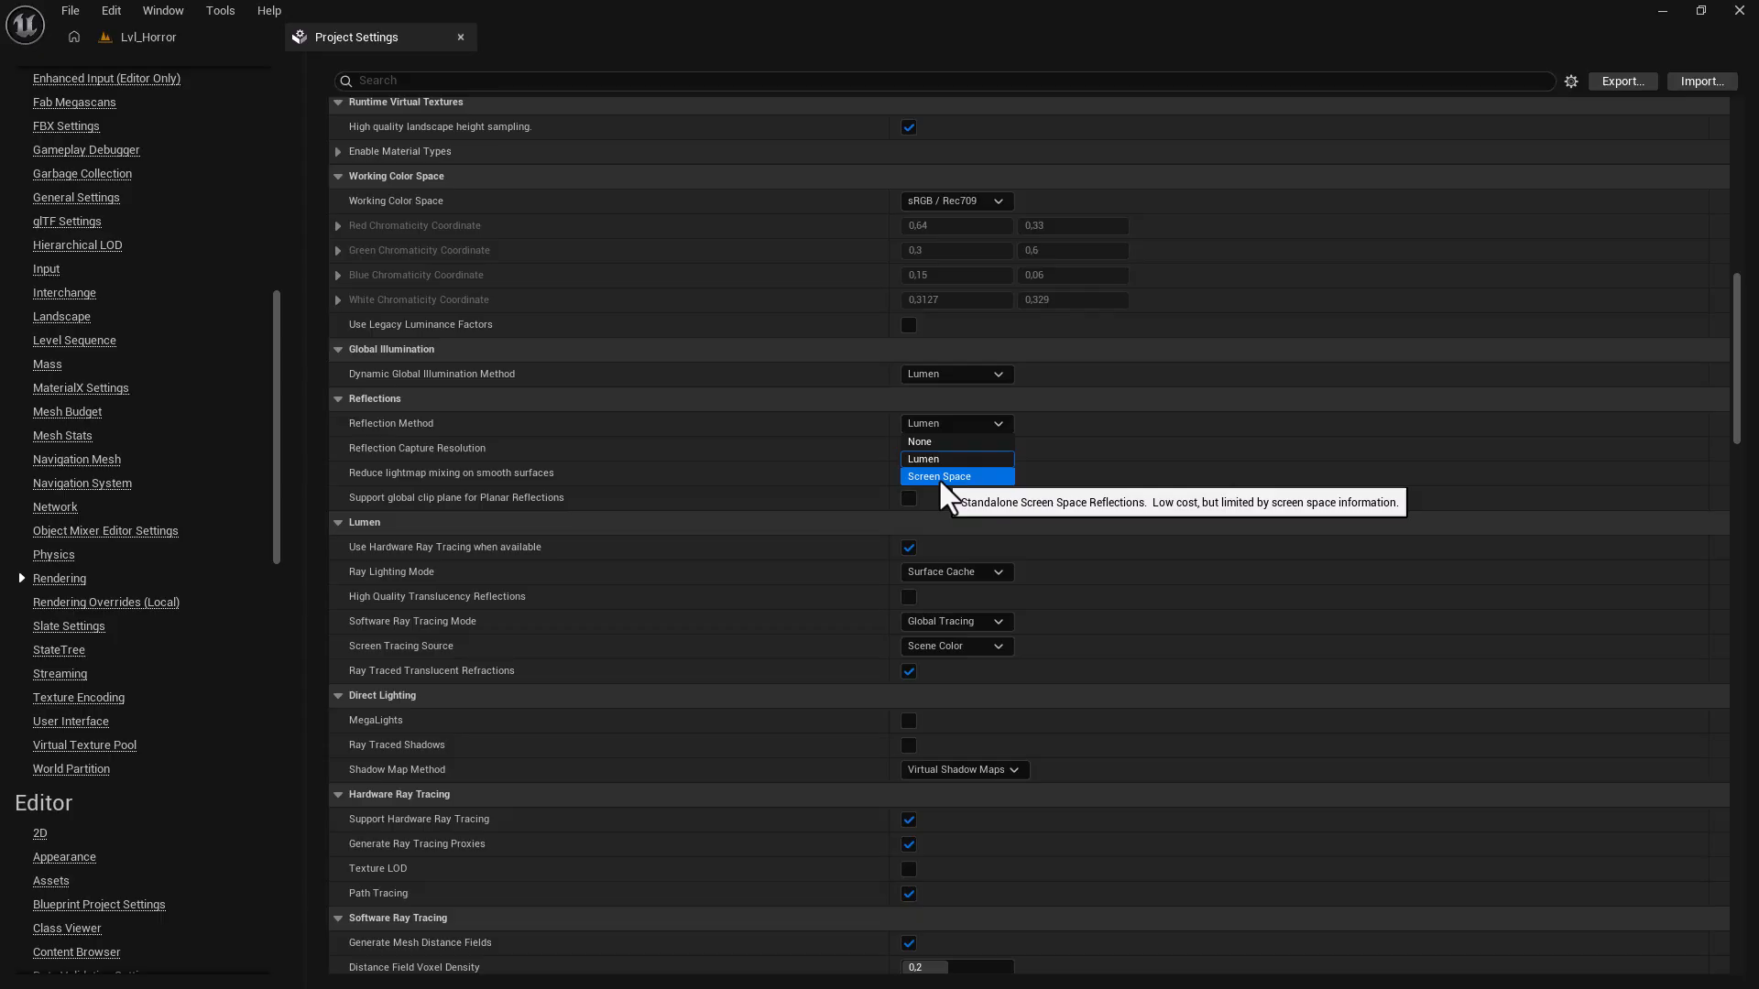
left_click(941, 483)
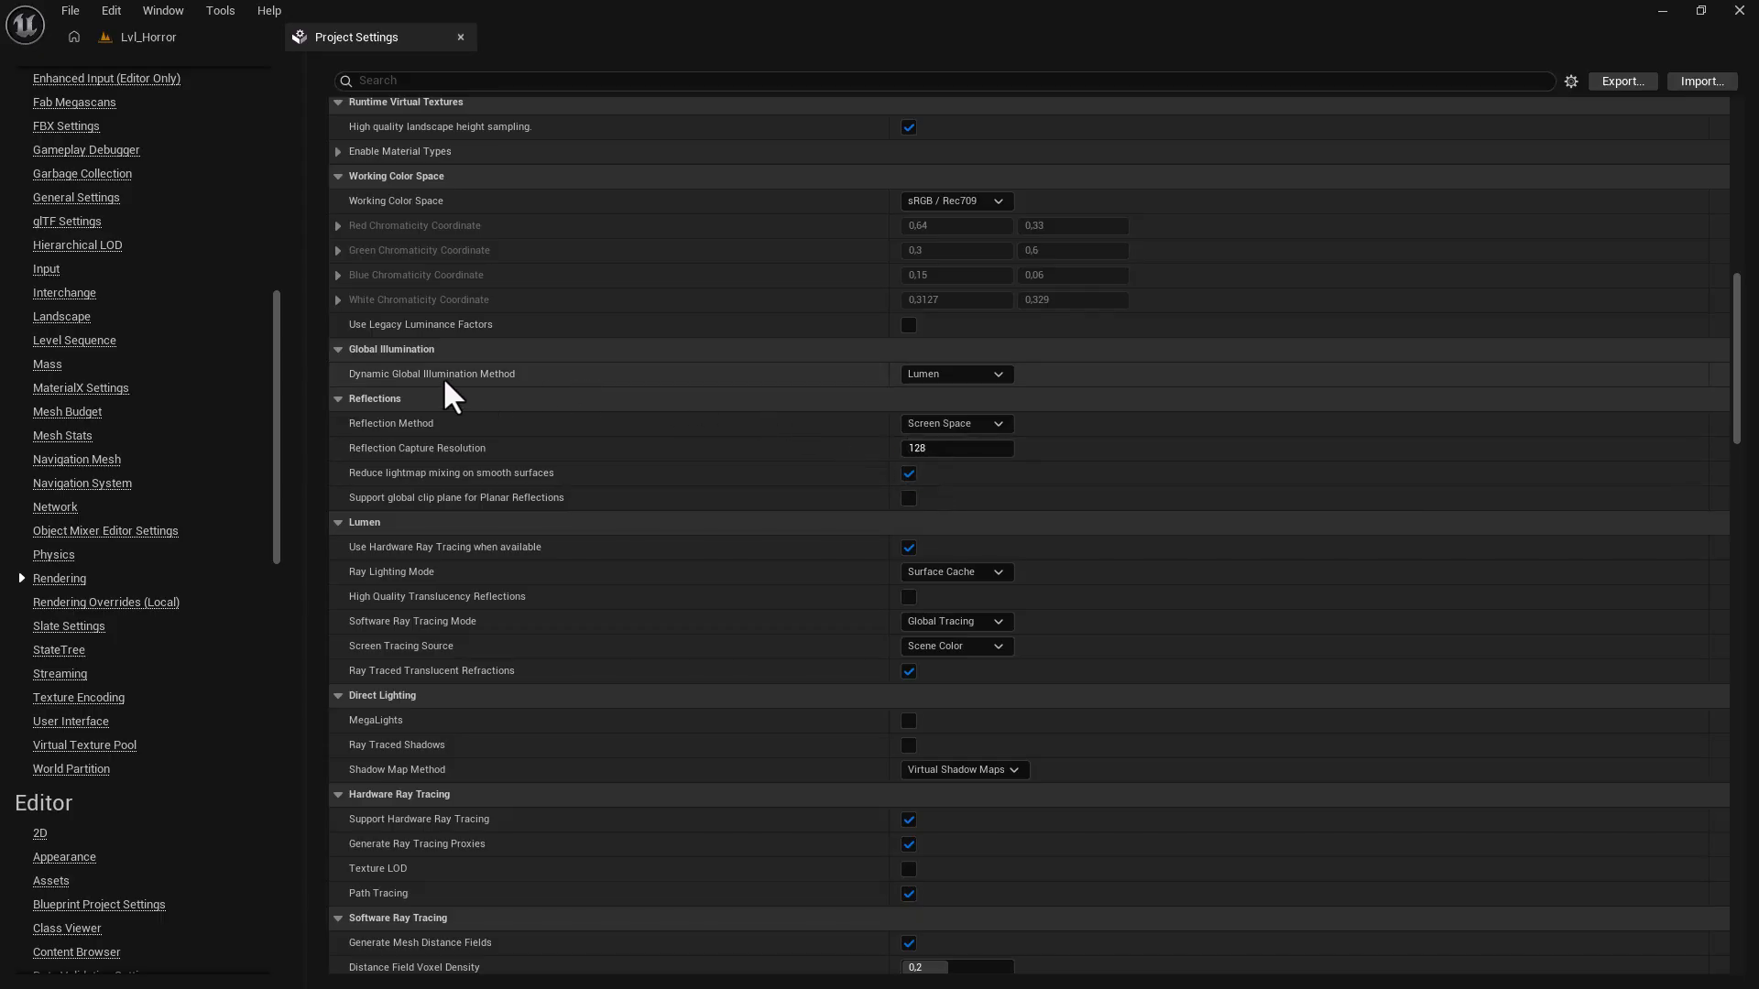
left_click(934, 374)
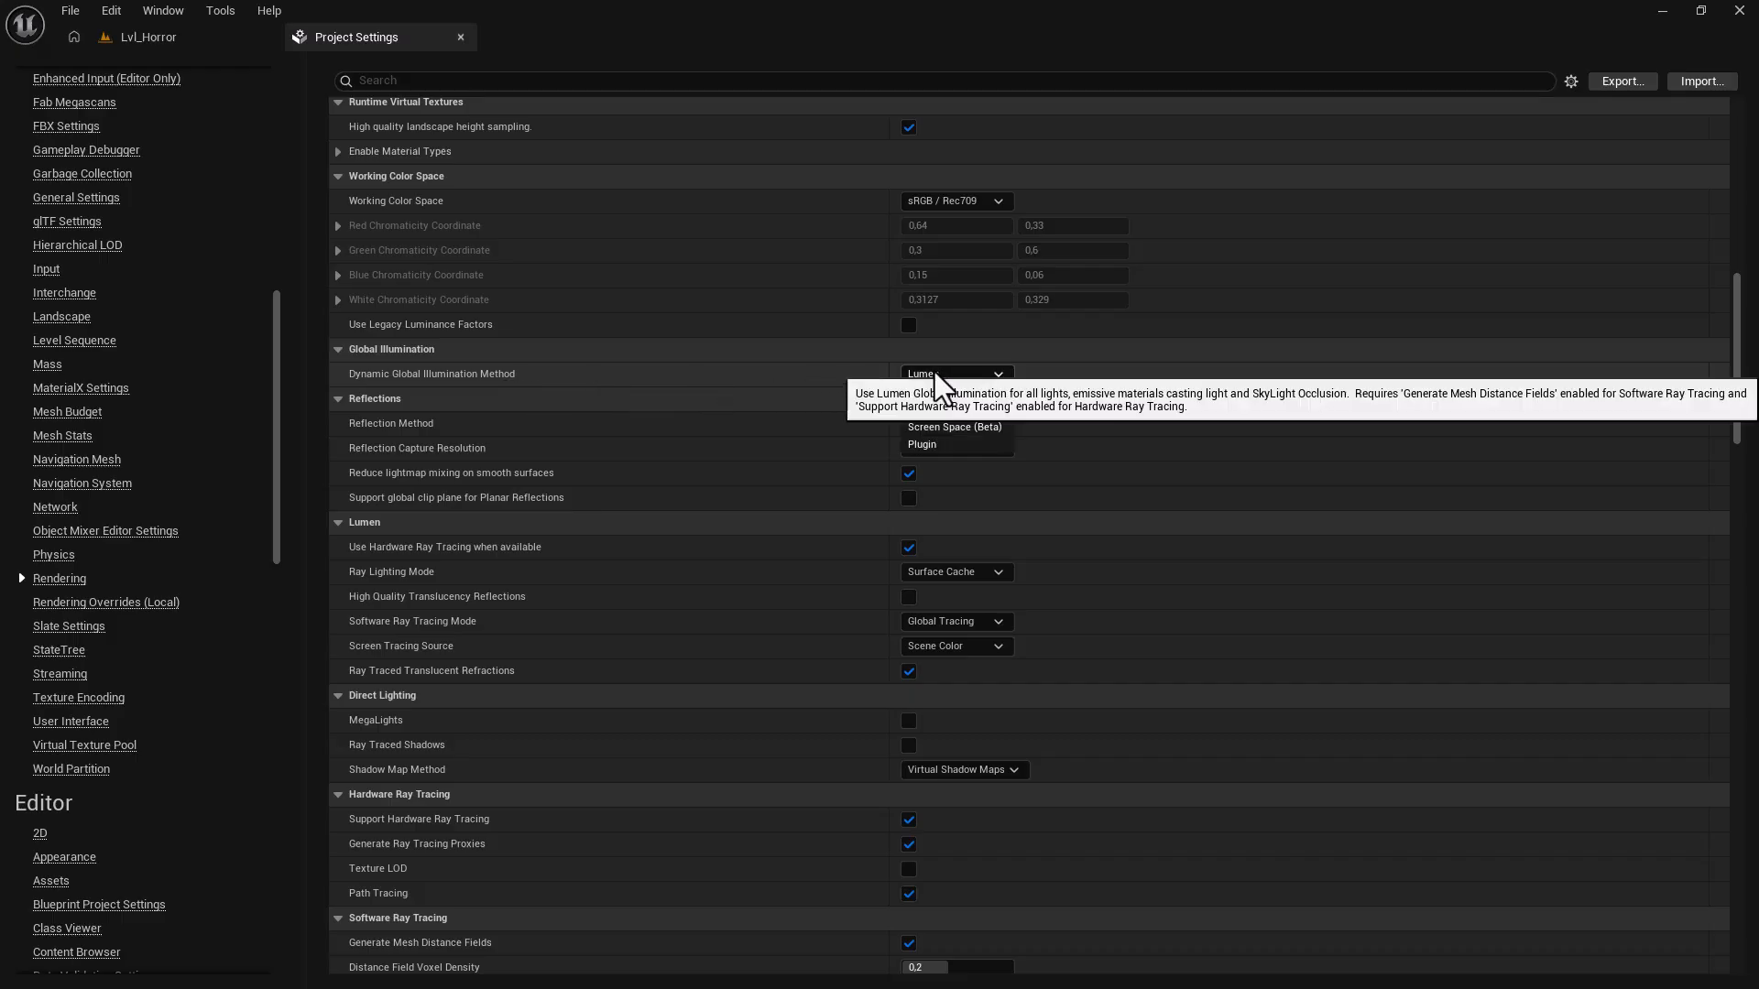
left_click(920, 394)
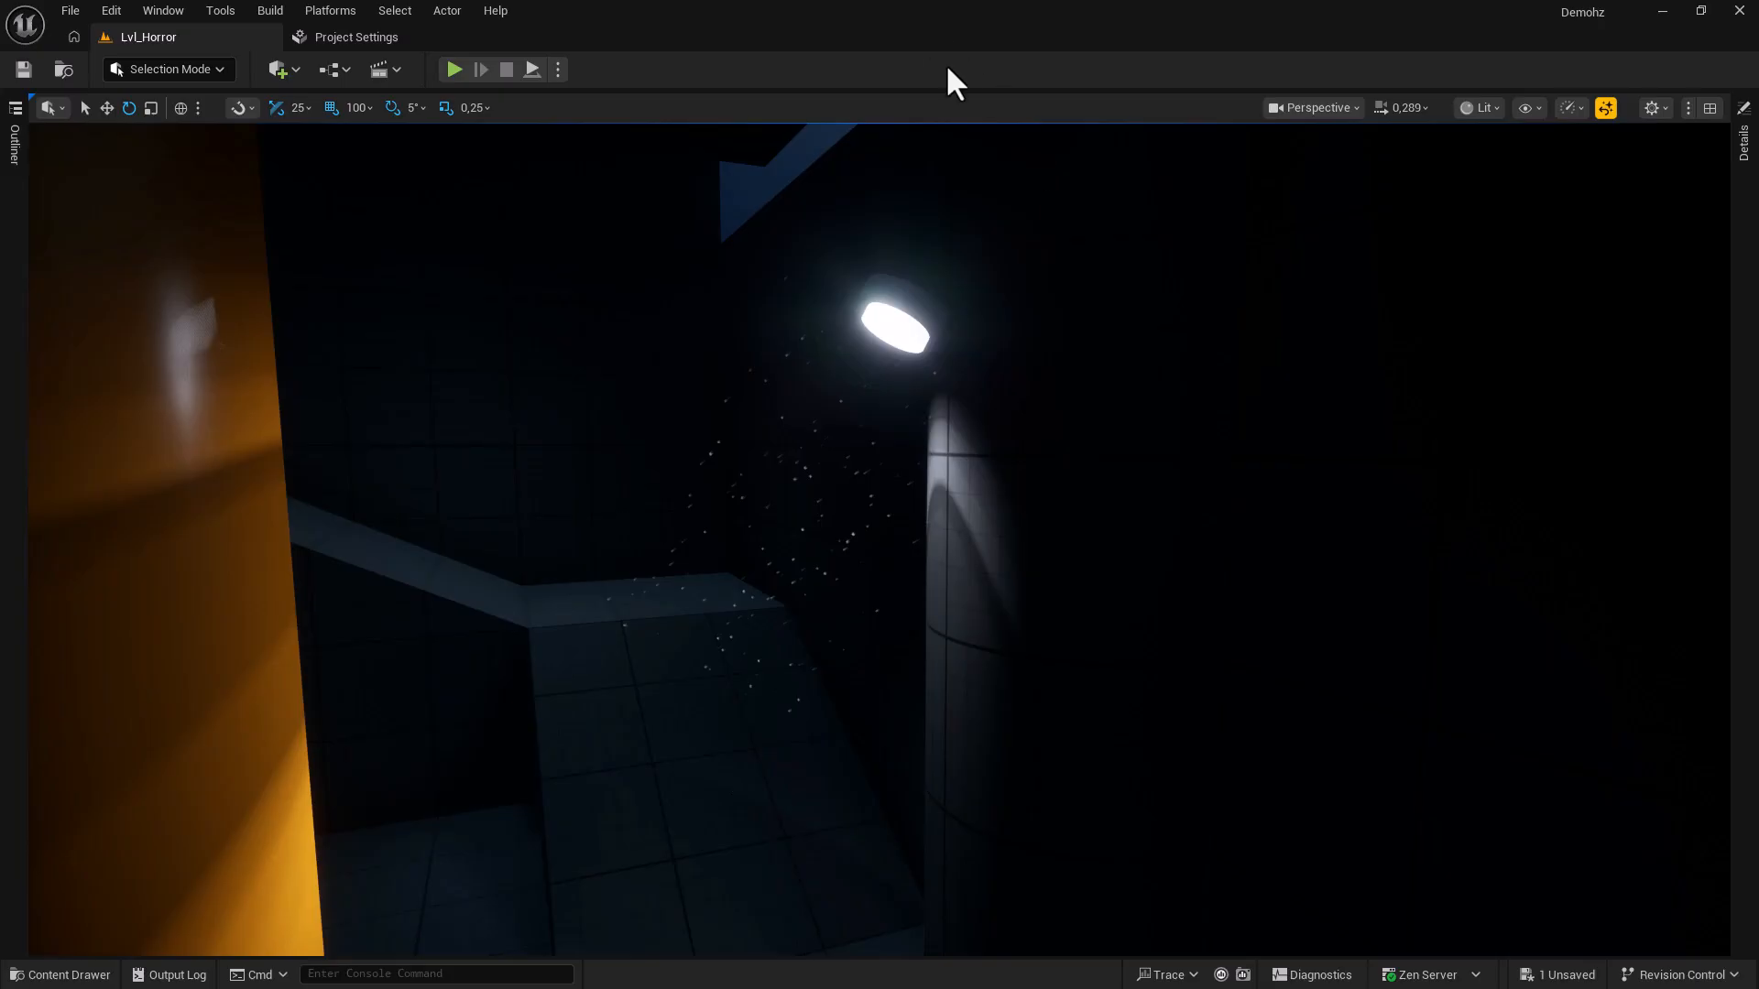
left_click(1708, 109)
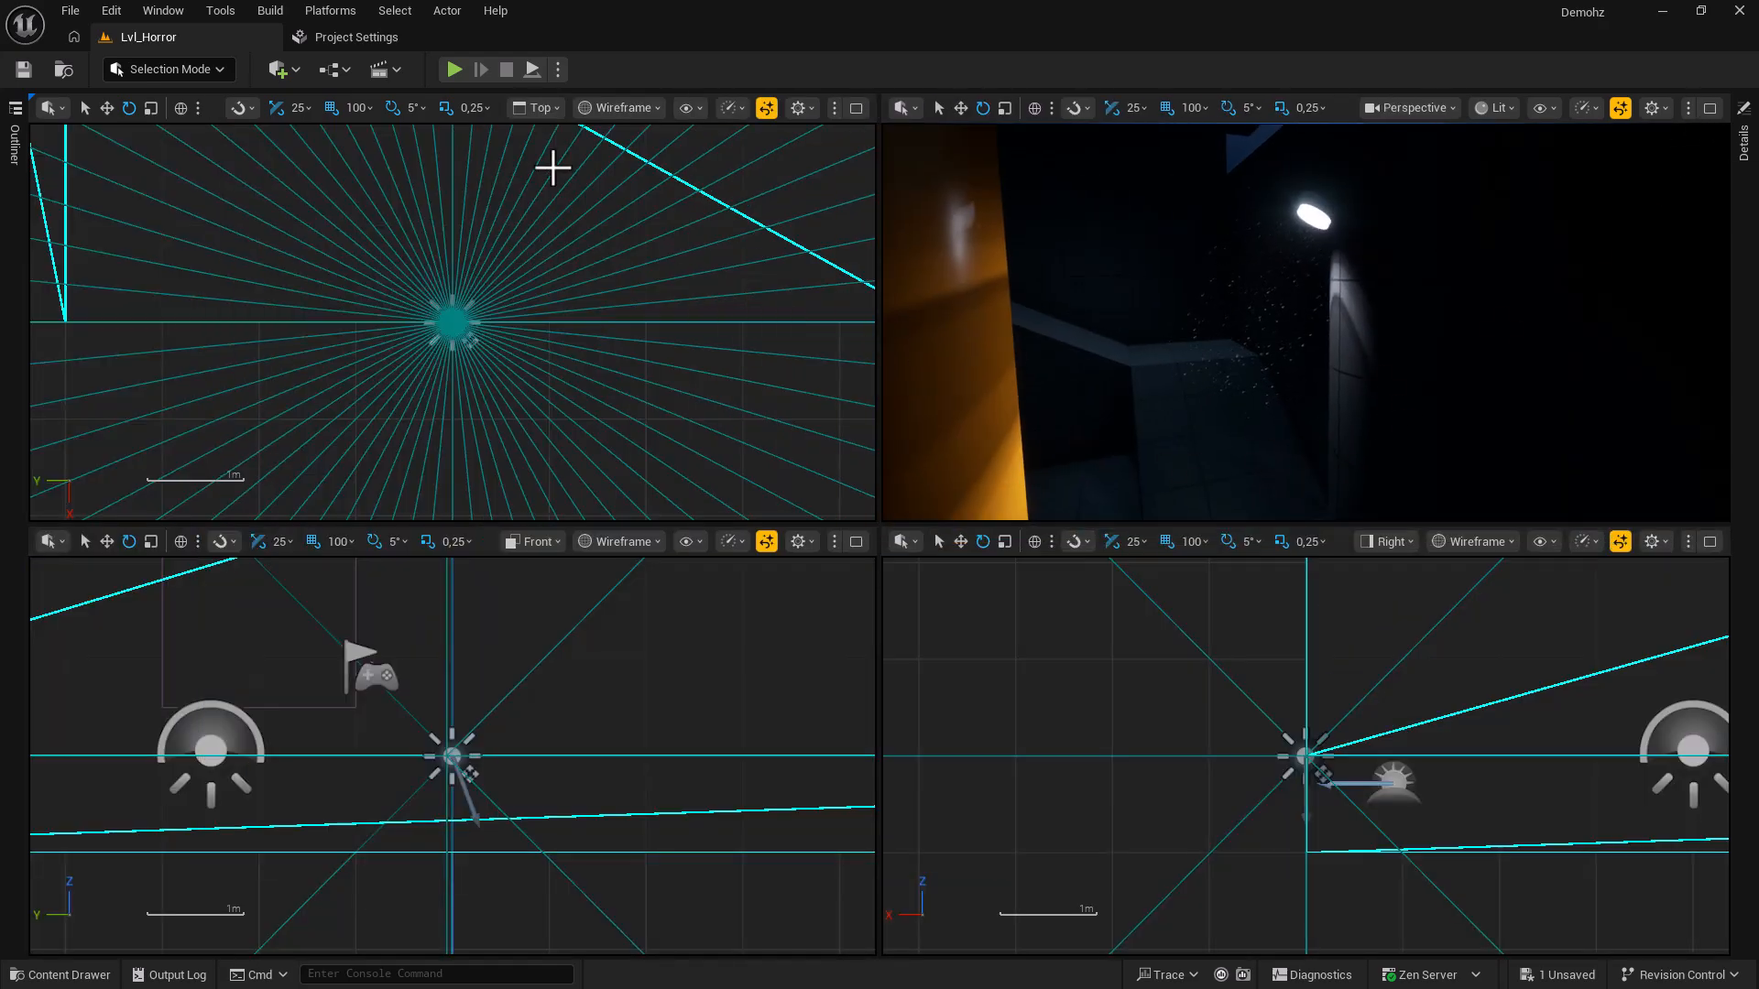
left_click(855, 109)
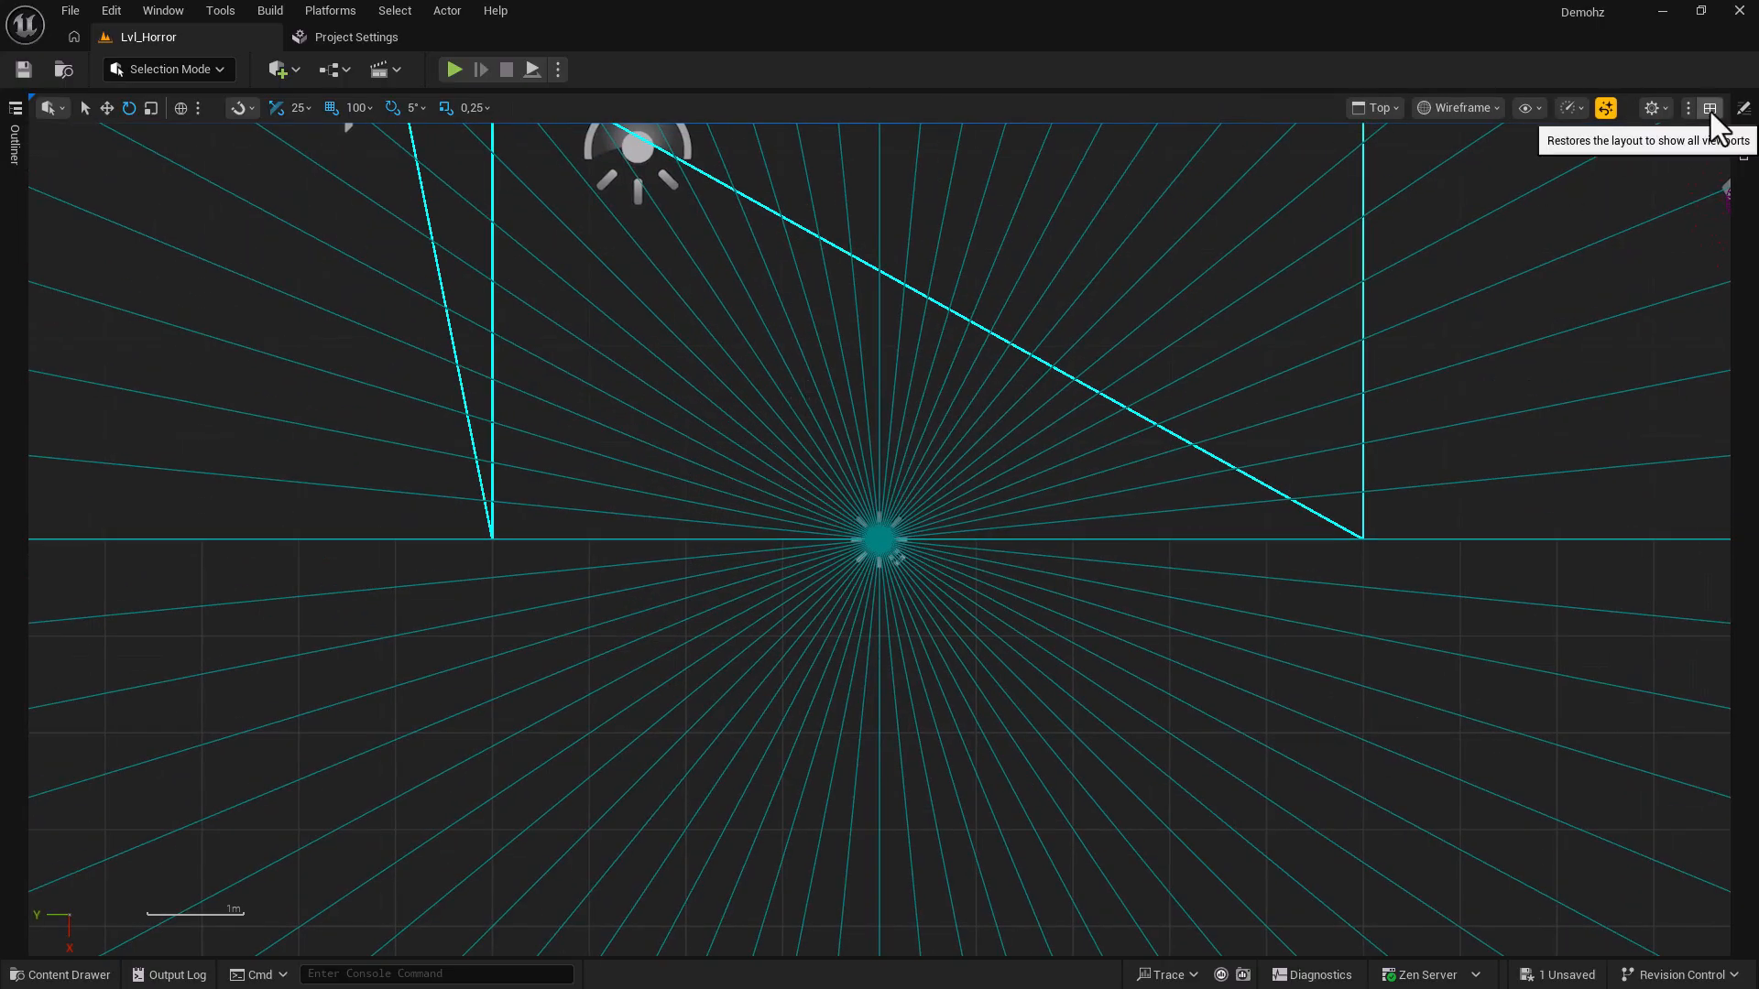
left_click(1380, 107)
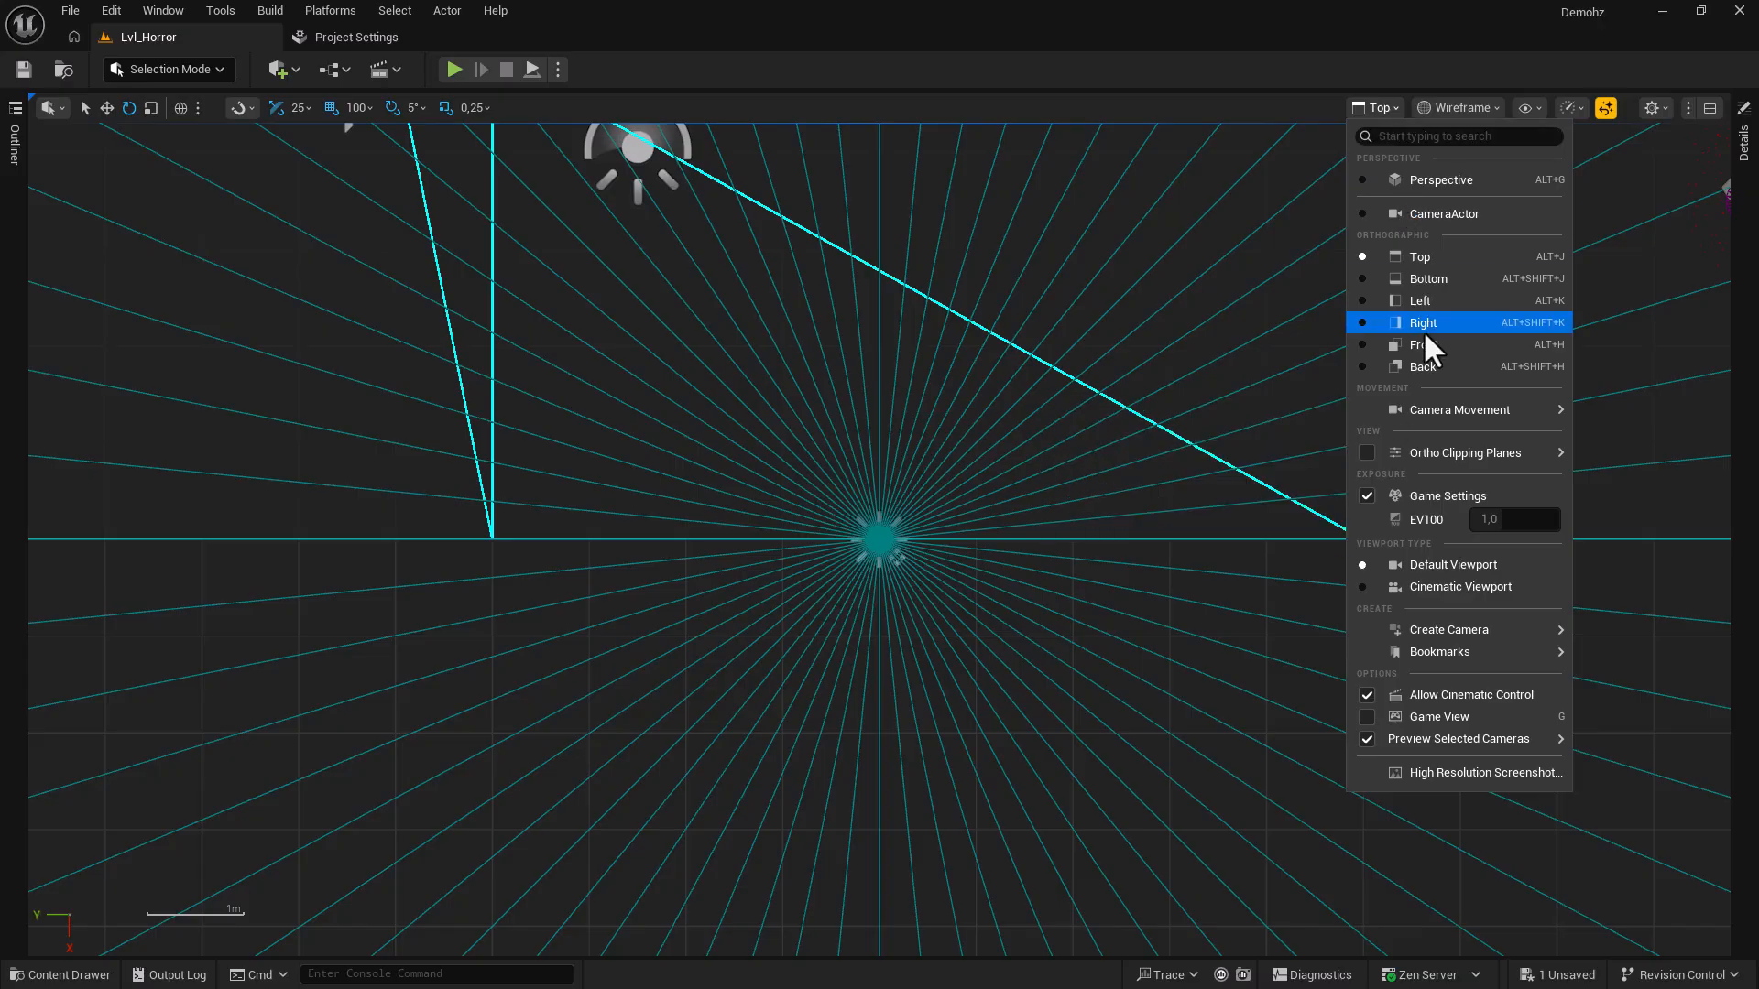
left_click(1272, 102)
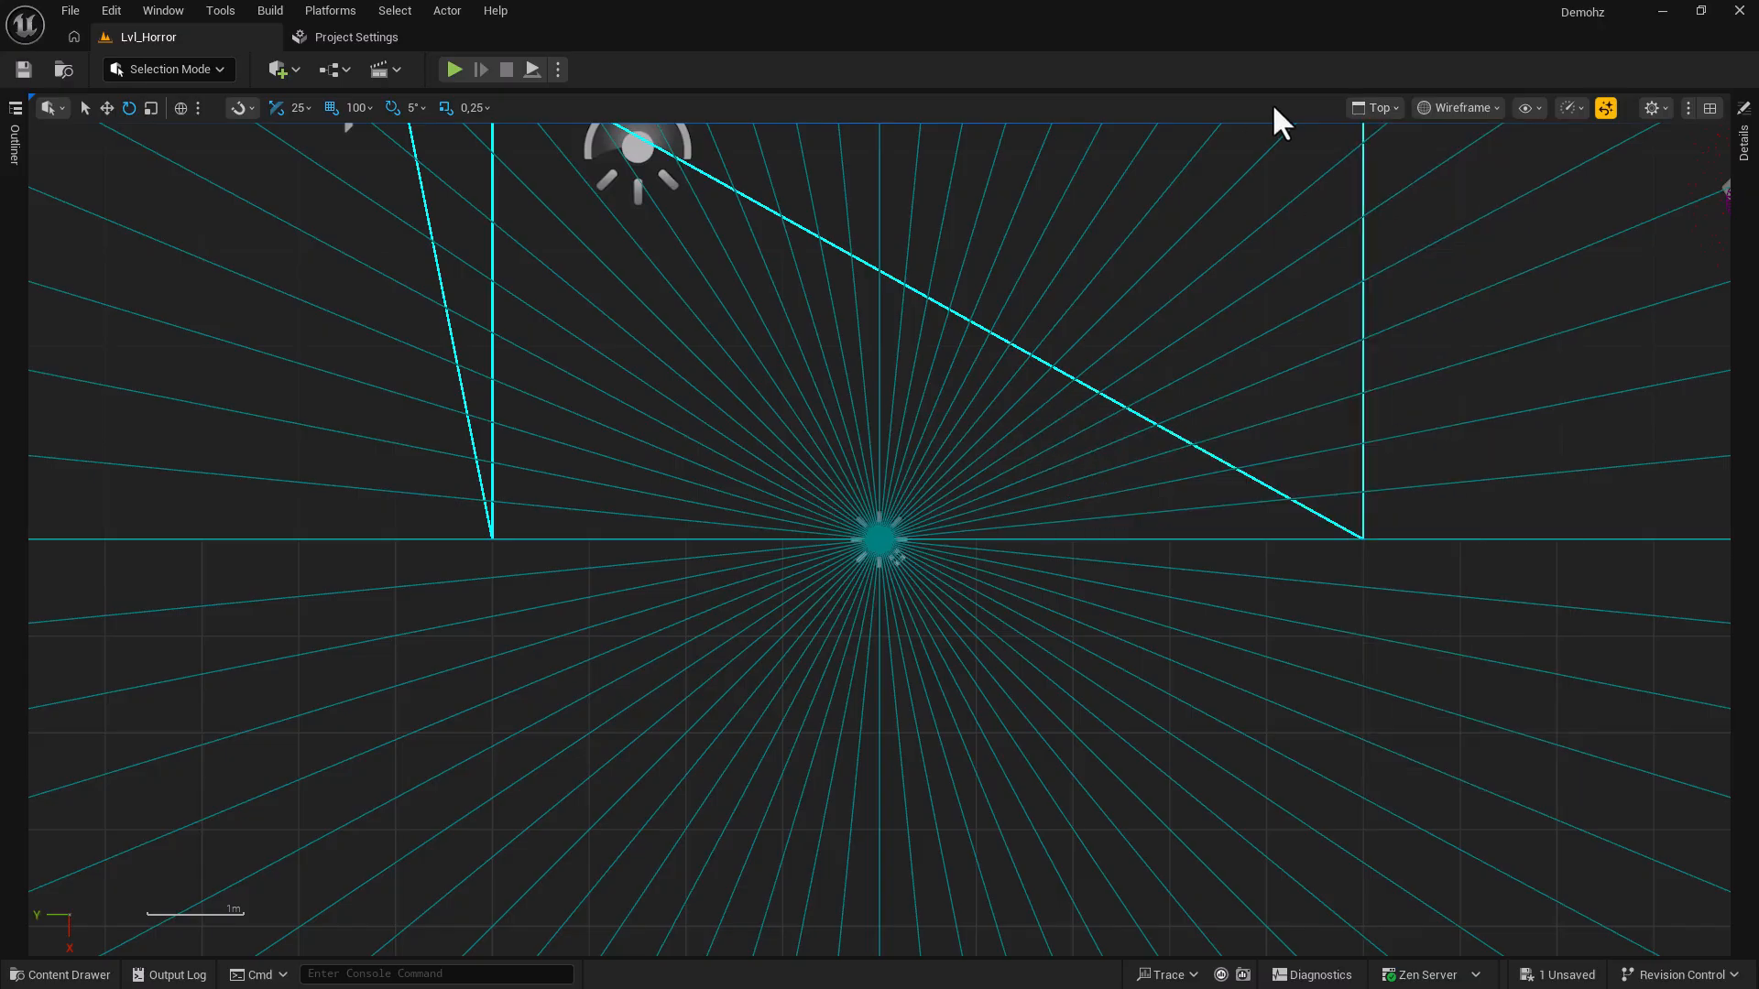
left_click(1708, 110)
left_click(1707, 108)
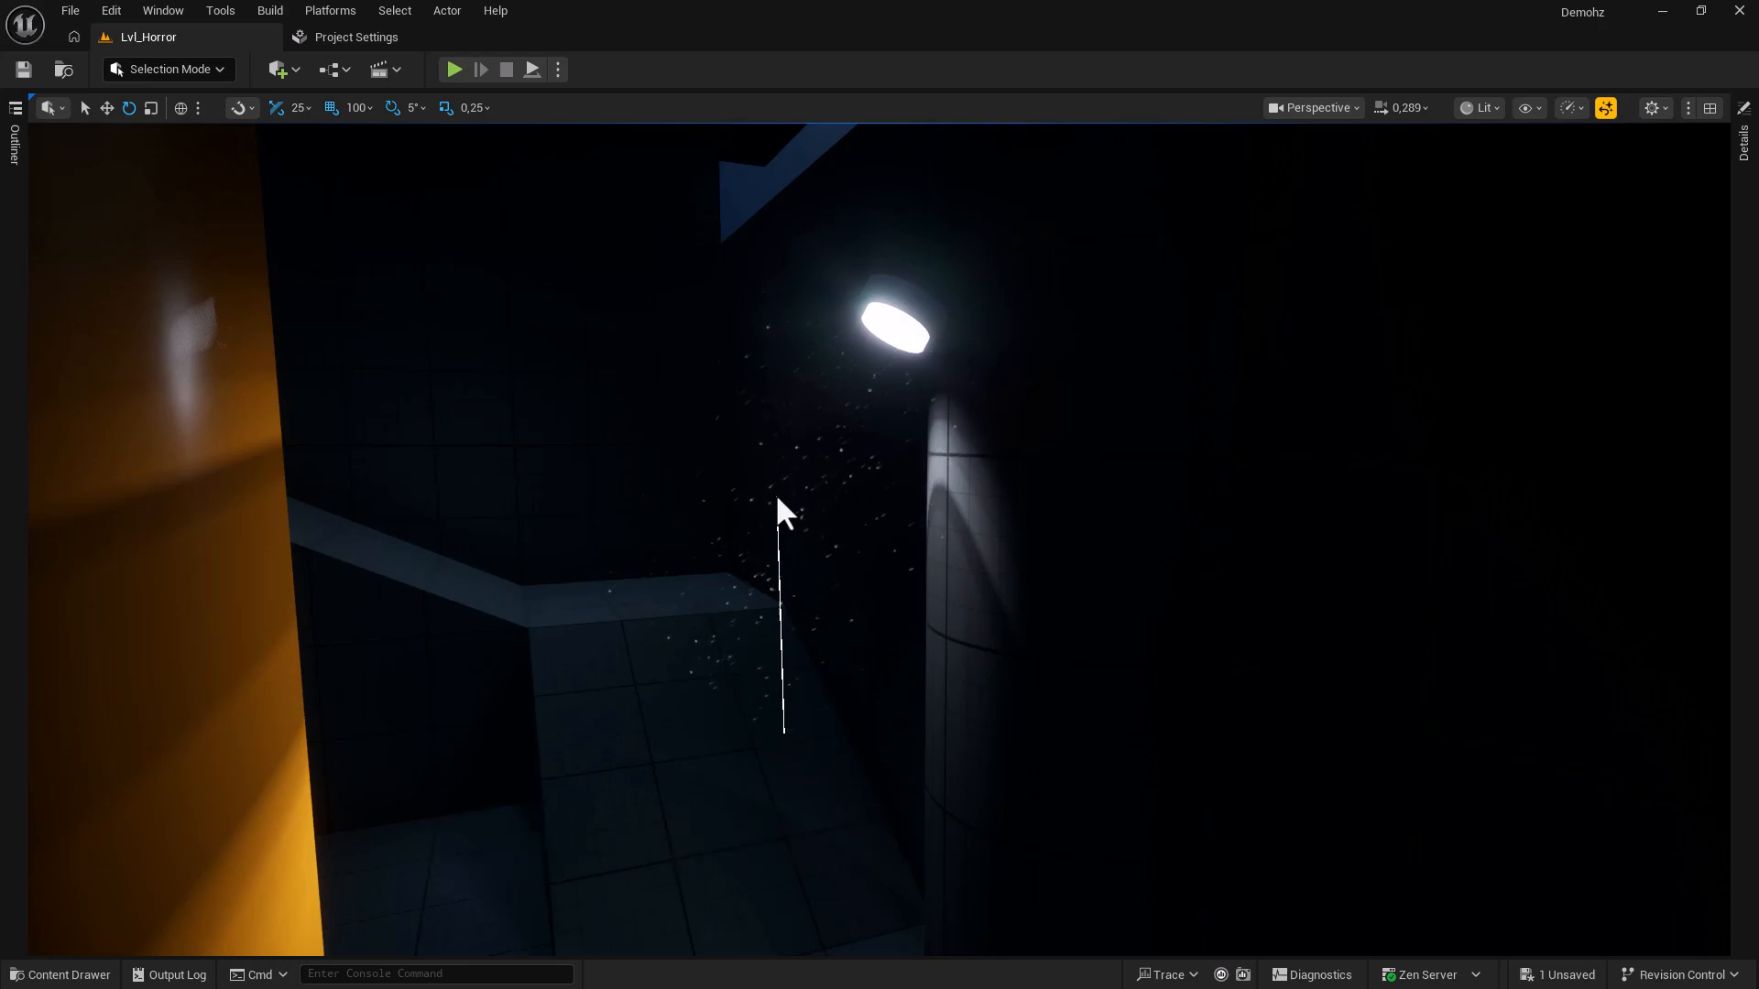
Cycle the viewport through top, side and lit perspective views, ending in top wireframe.
key("alt+j")
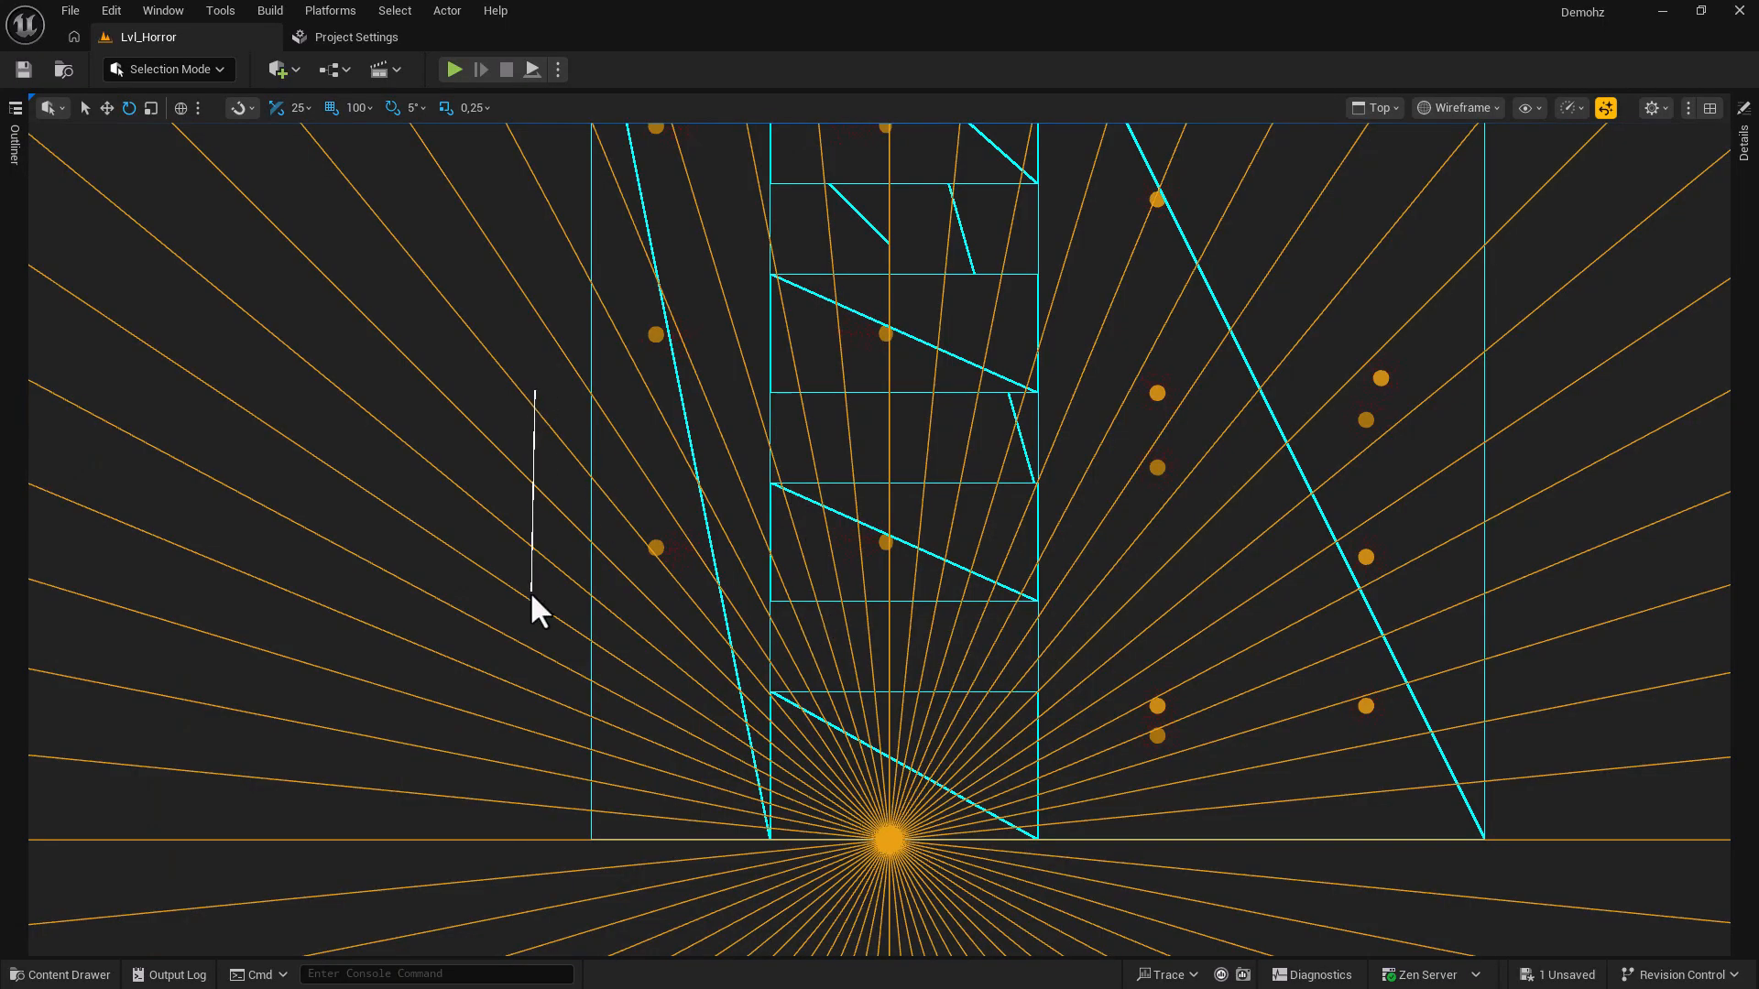
middle_click_drag(530, 593, 530, 596, "ctrl")
middle_click_drag(503, 537, 791, 556, "ctrl")
middle_click_drag(897, 550, 514, 545, "ctrl")
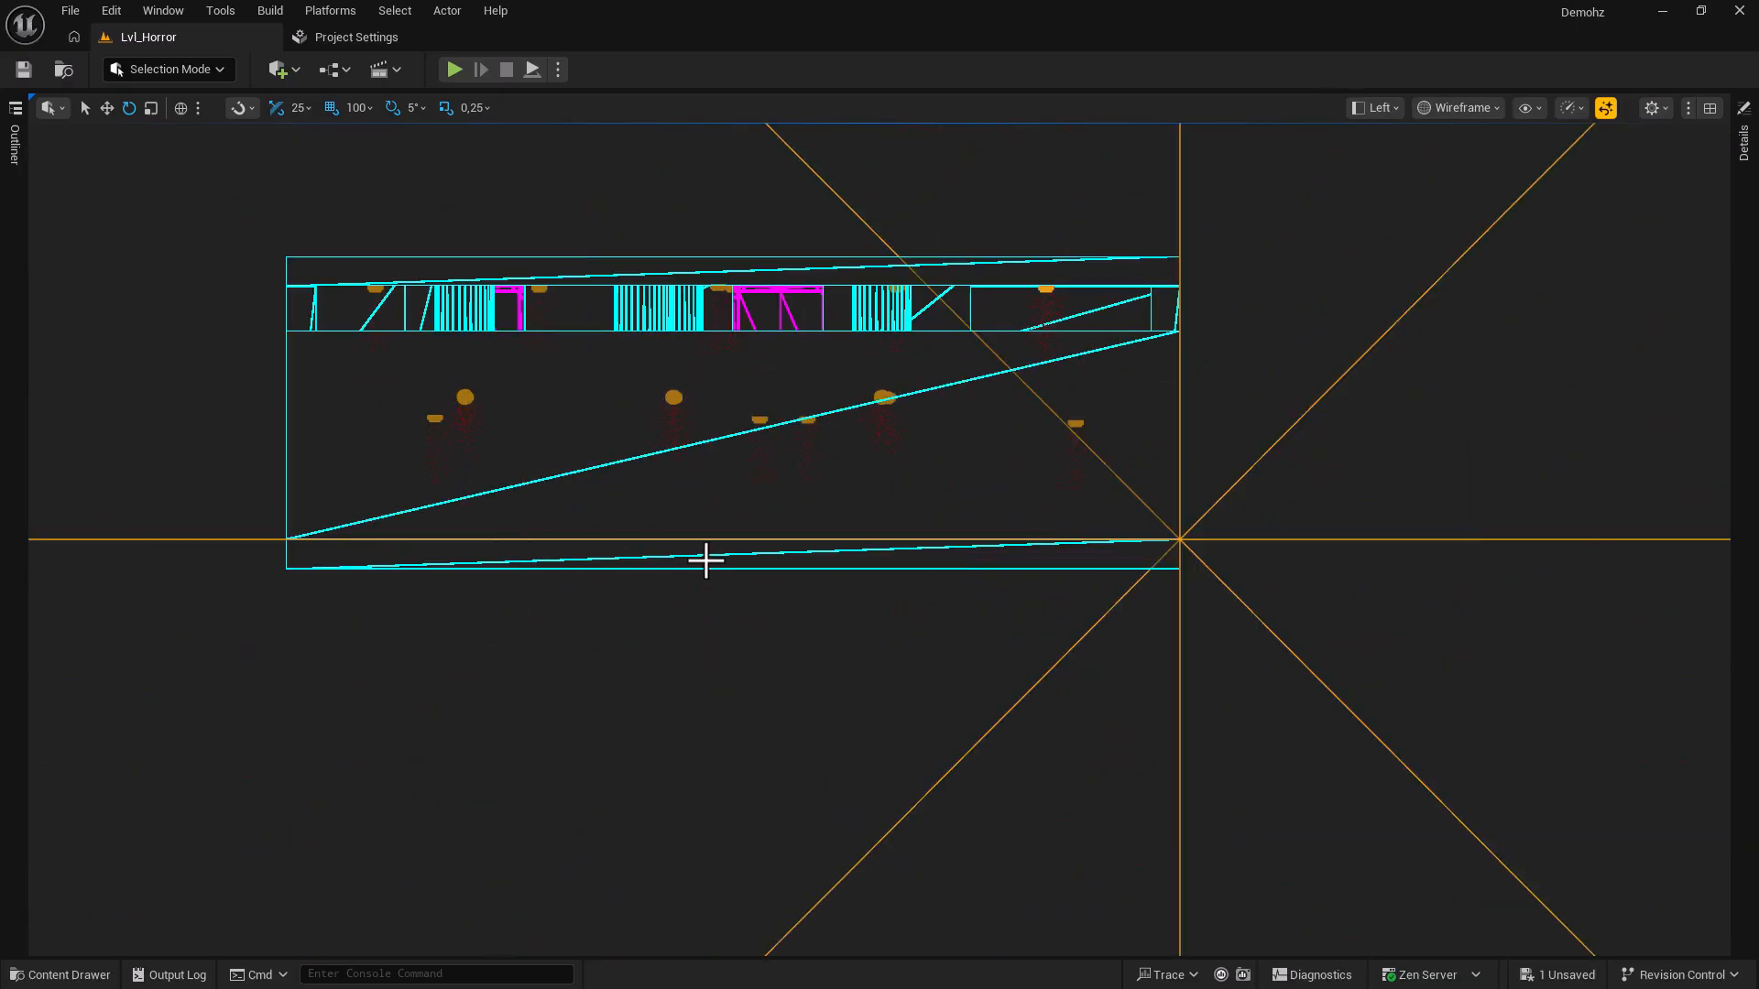
key("alt+g")
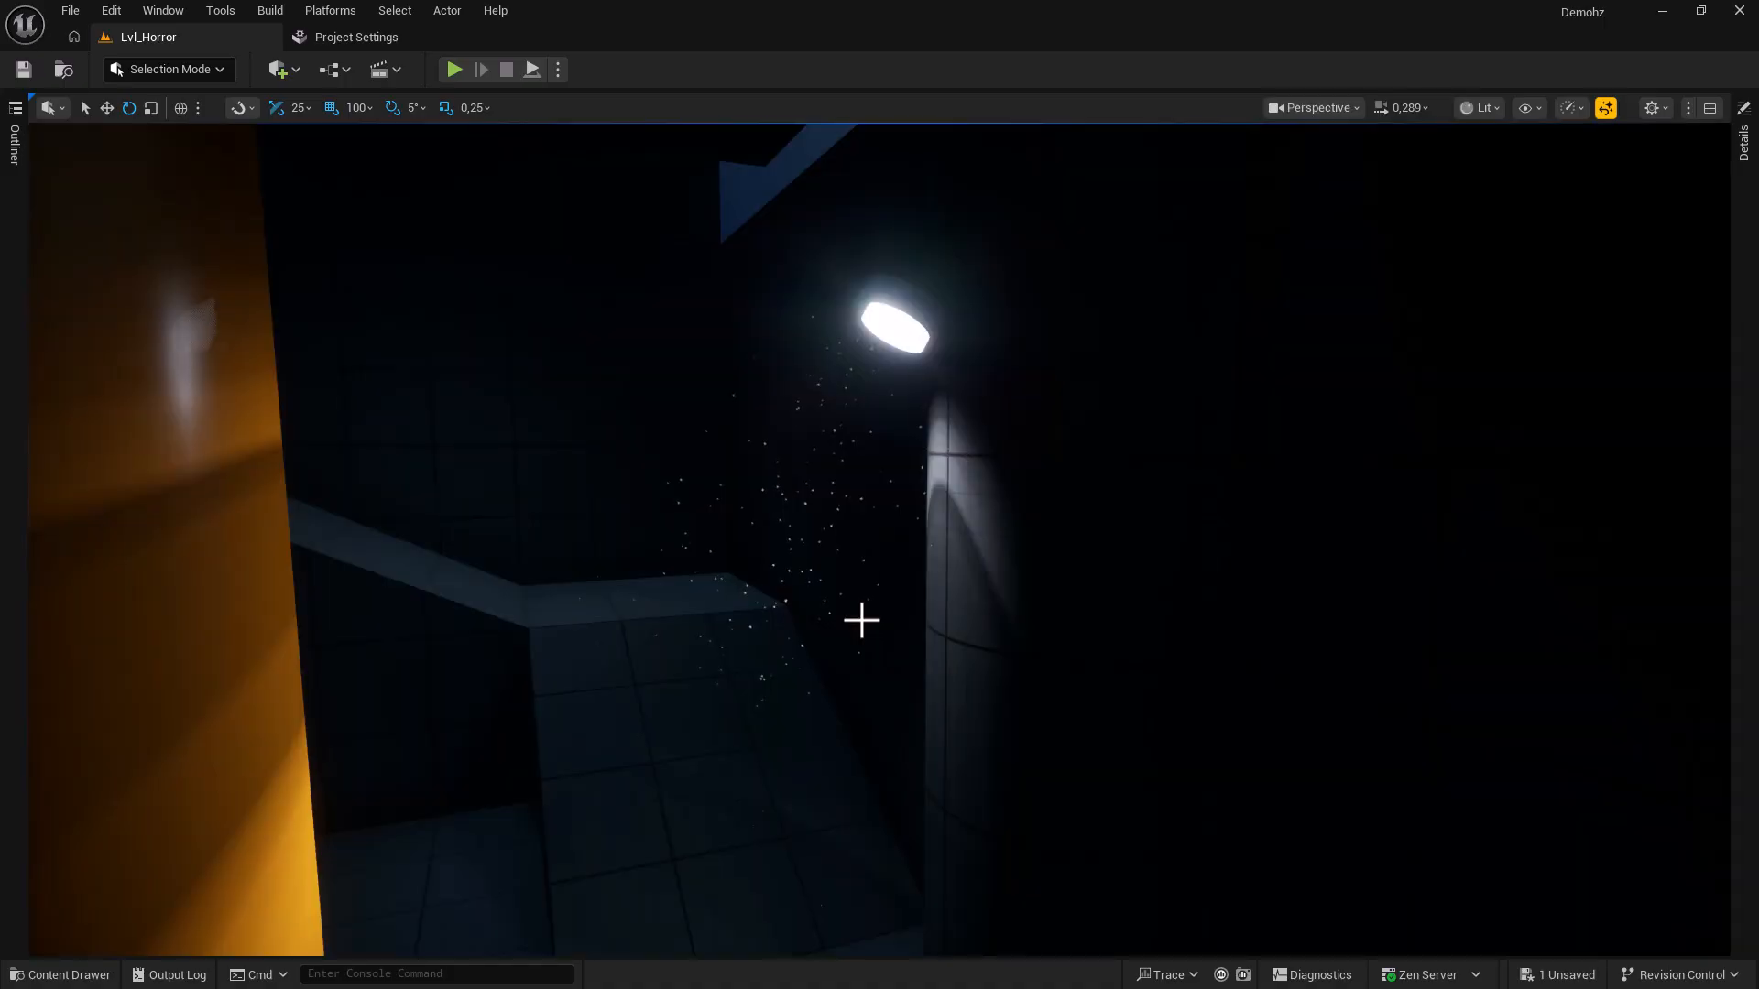
key("alt+j")
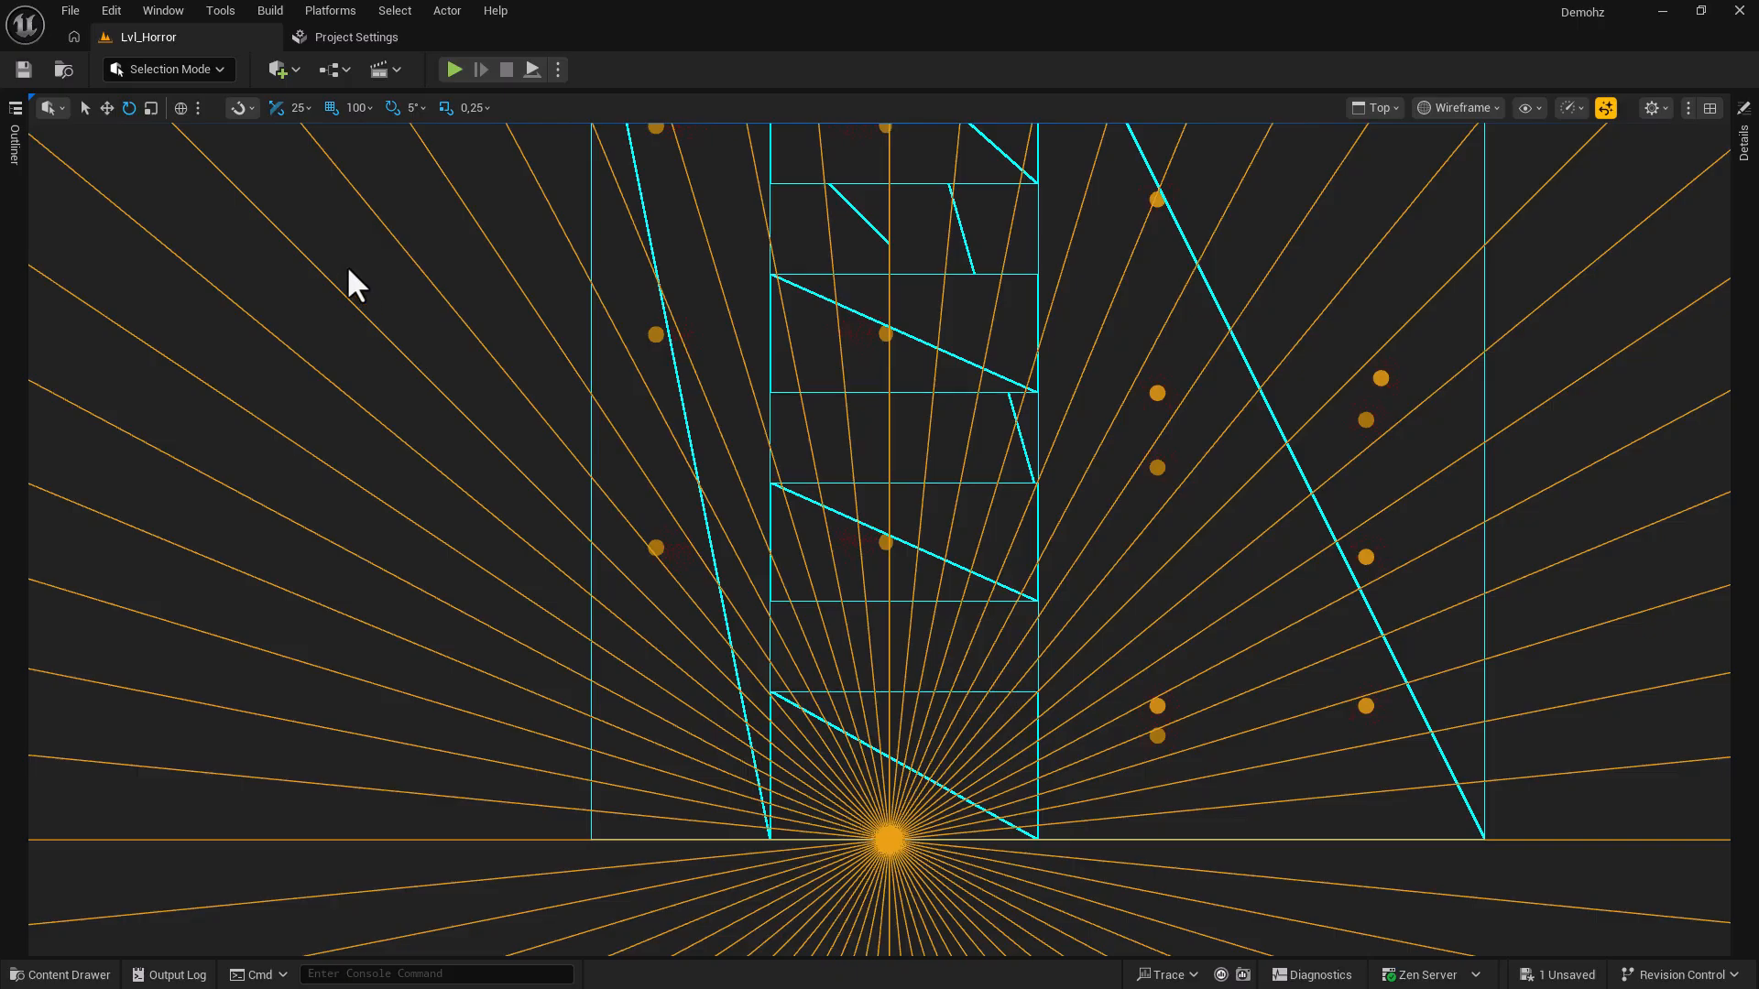
Measure distances in the top view by middle-dragging, before and after coarsening the grid snap.
middle_click_drag(358, 319, 357, 708)
middle_click_drag(370, 361, 311, 586)
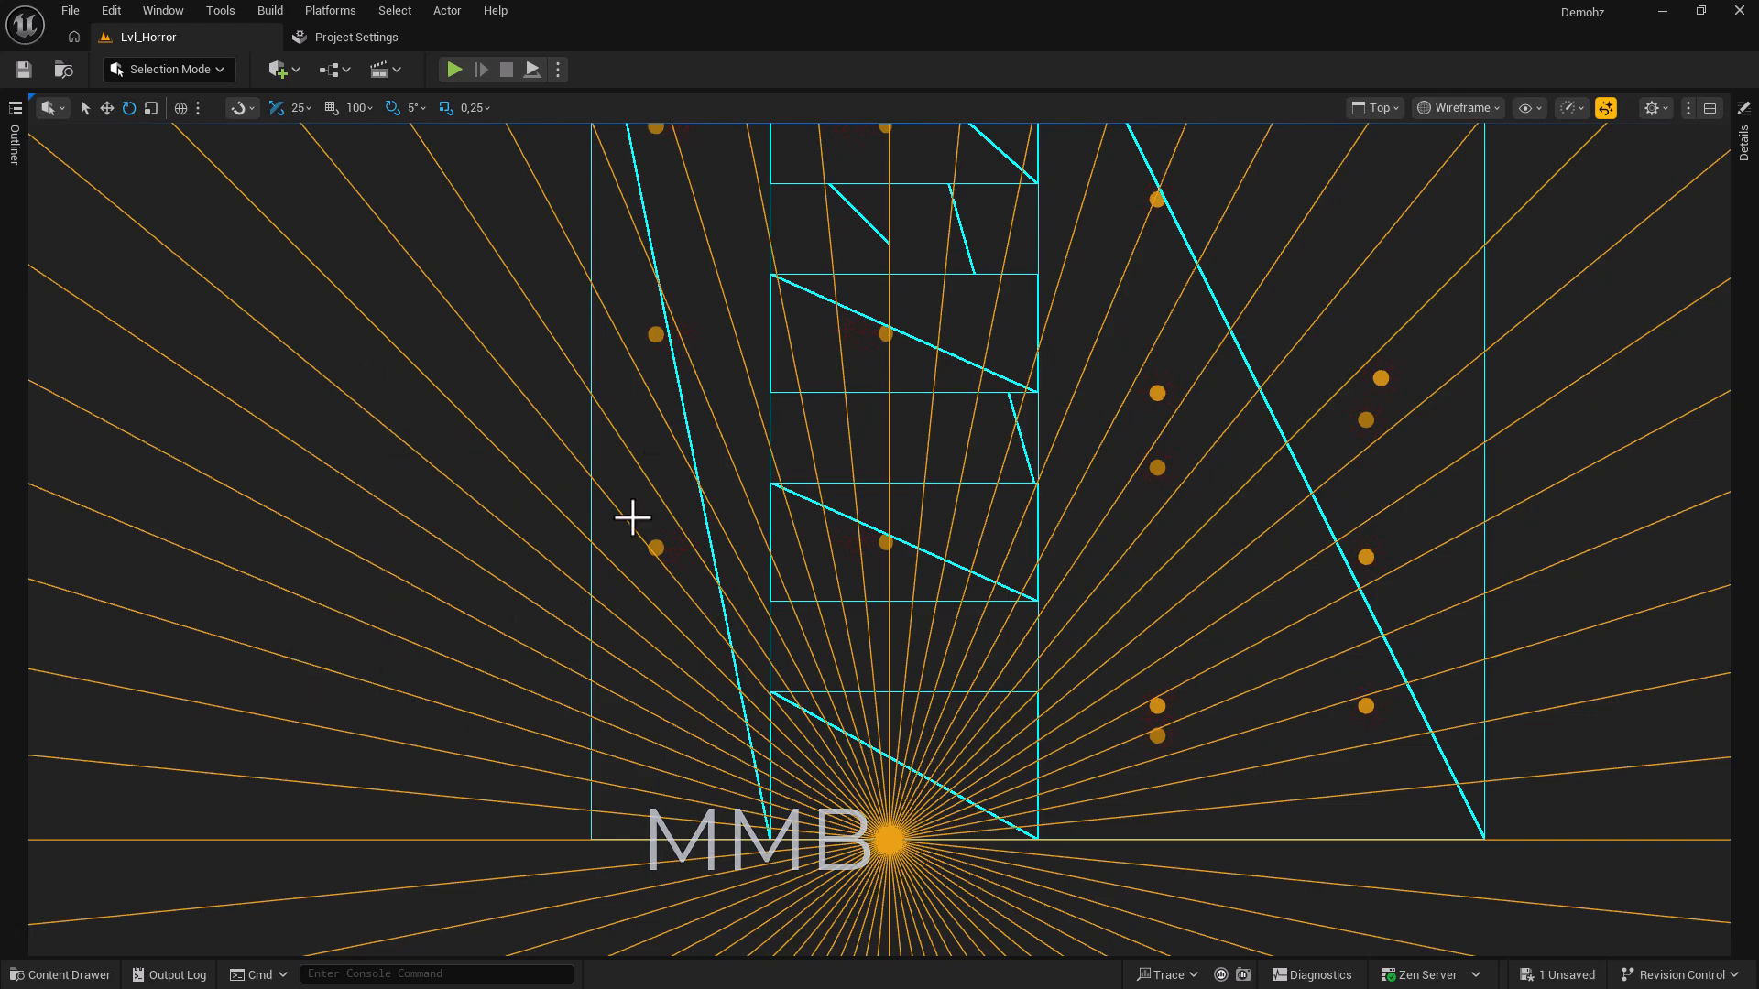
left_click(357, 108)
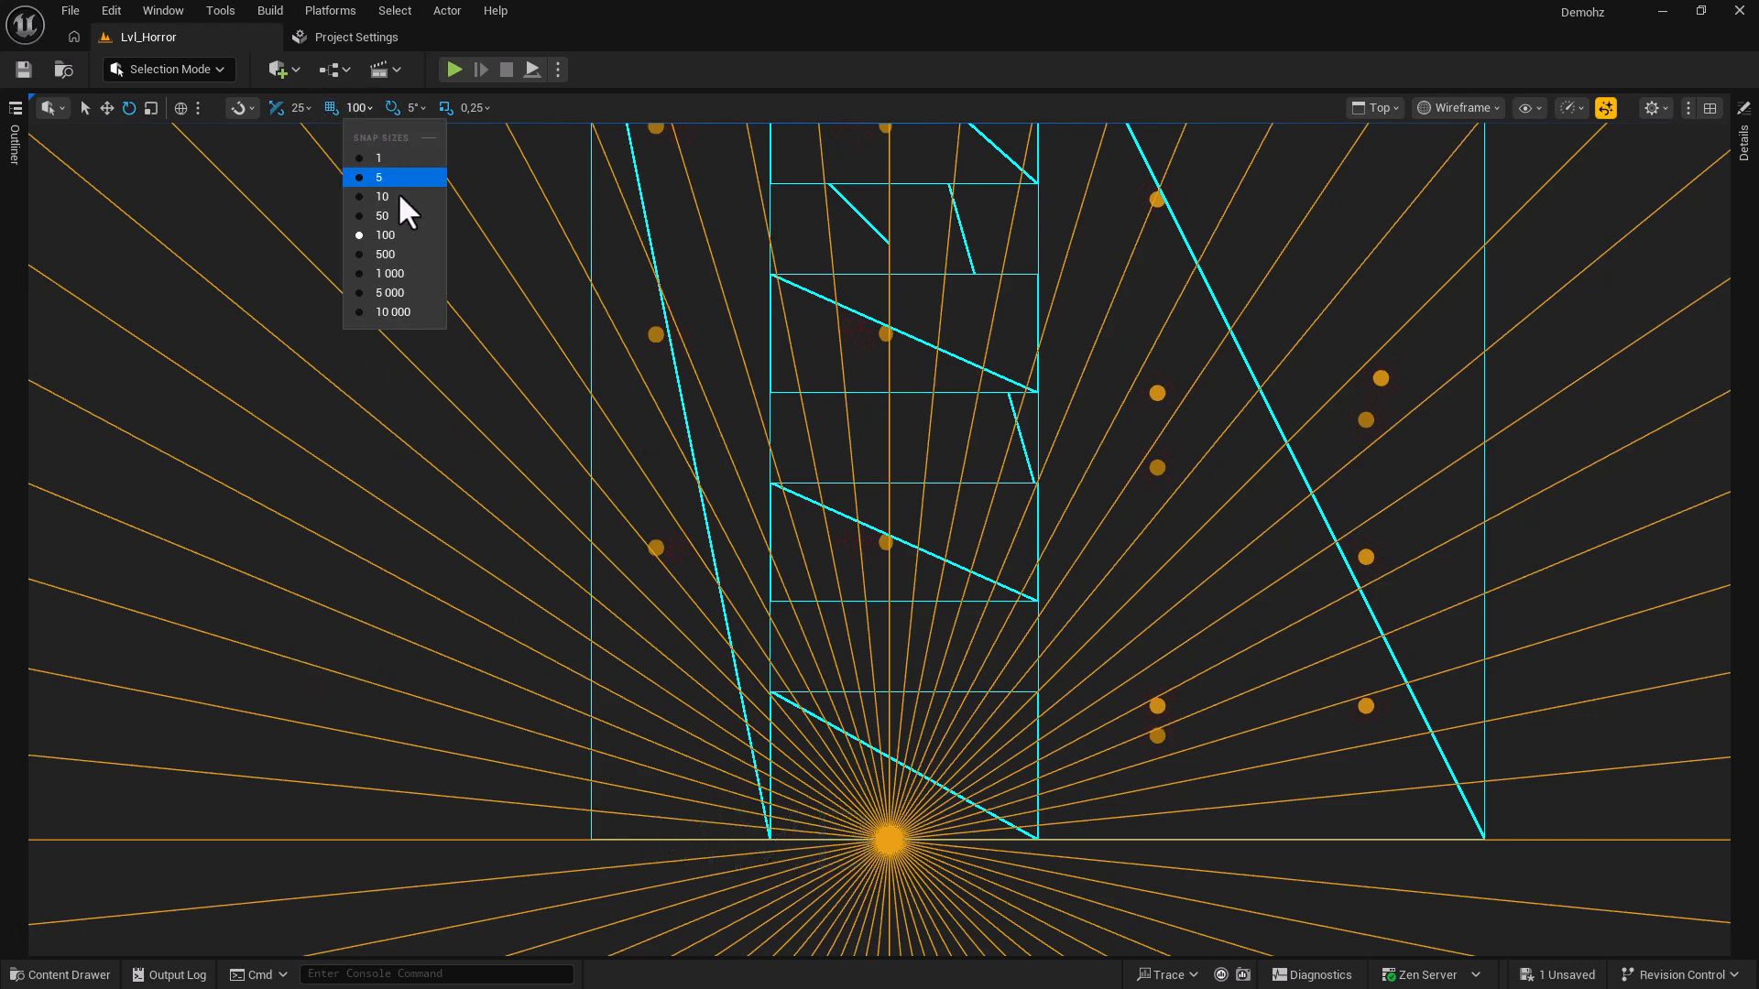
left_click(388, 255)
middle_click_drag(530, 173, 567, 837)
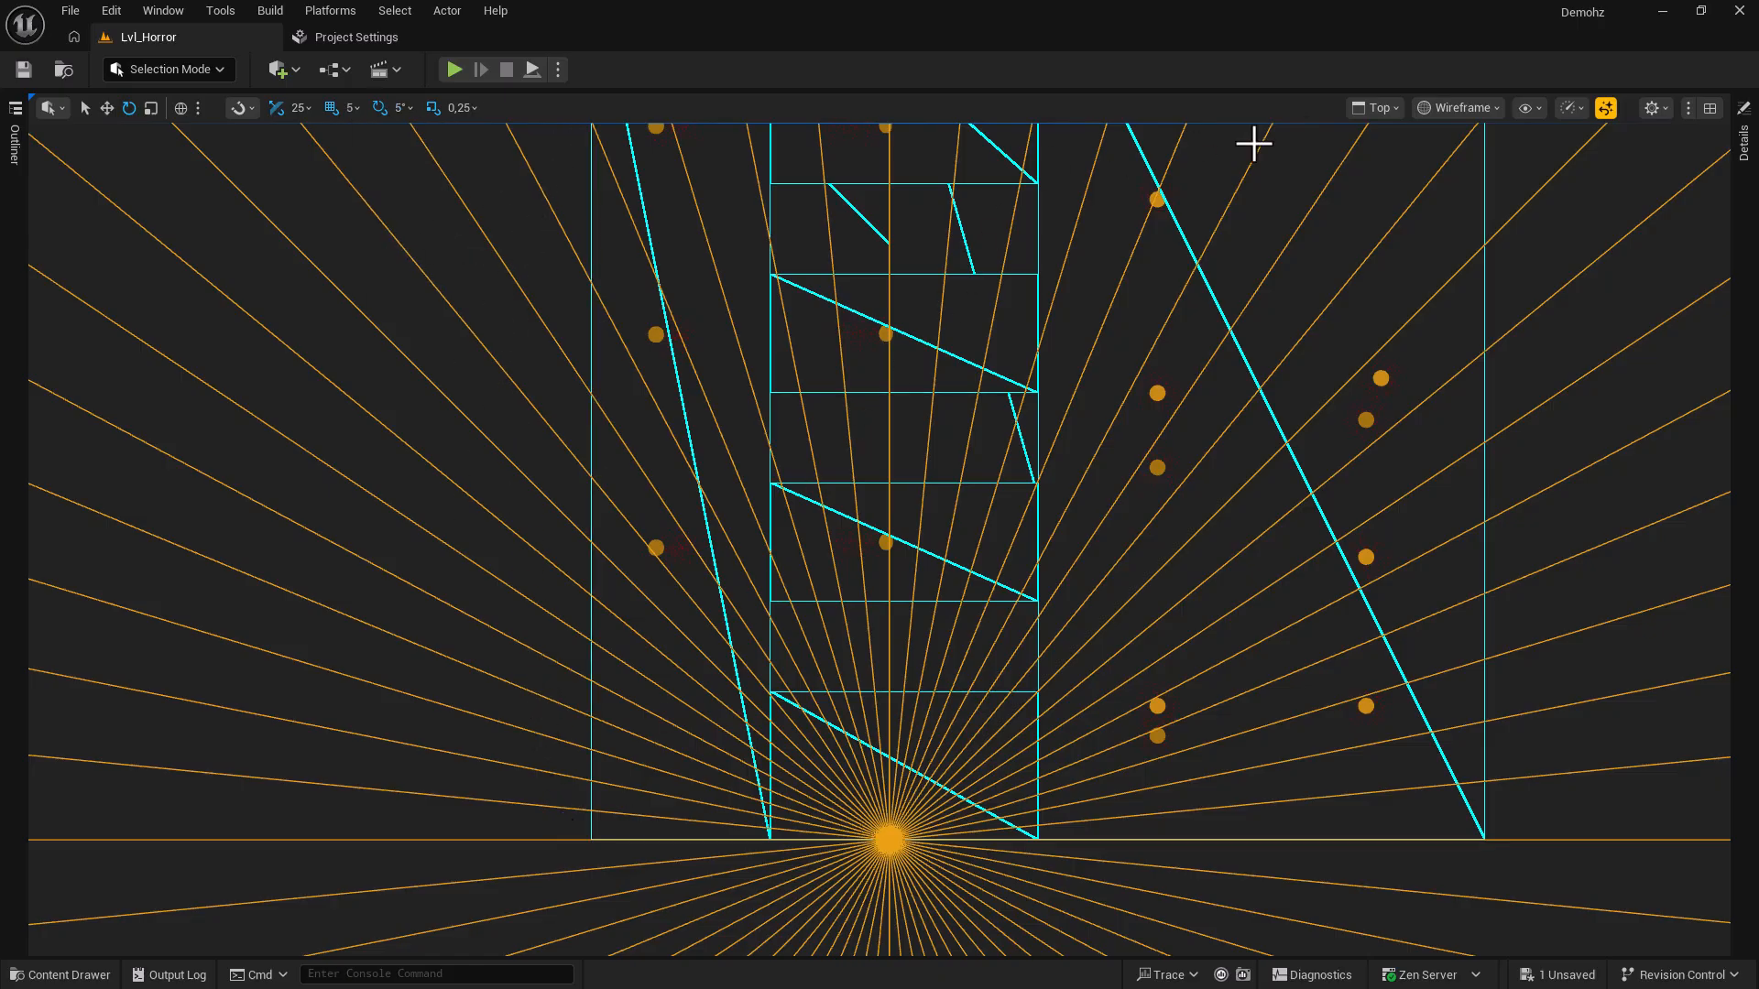
Return the viewport to a maximized perspective view.
left_click(1378, 109)
left_click(1431, 179)
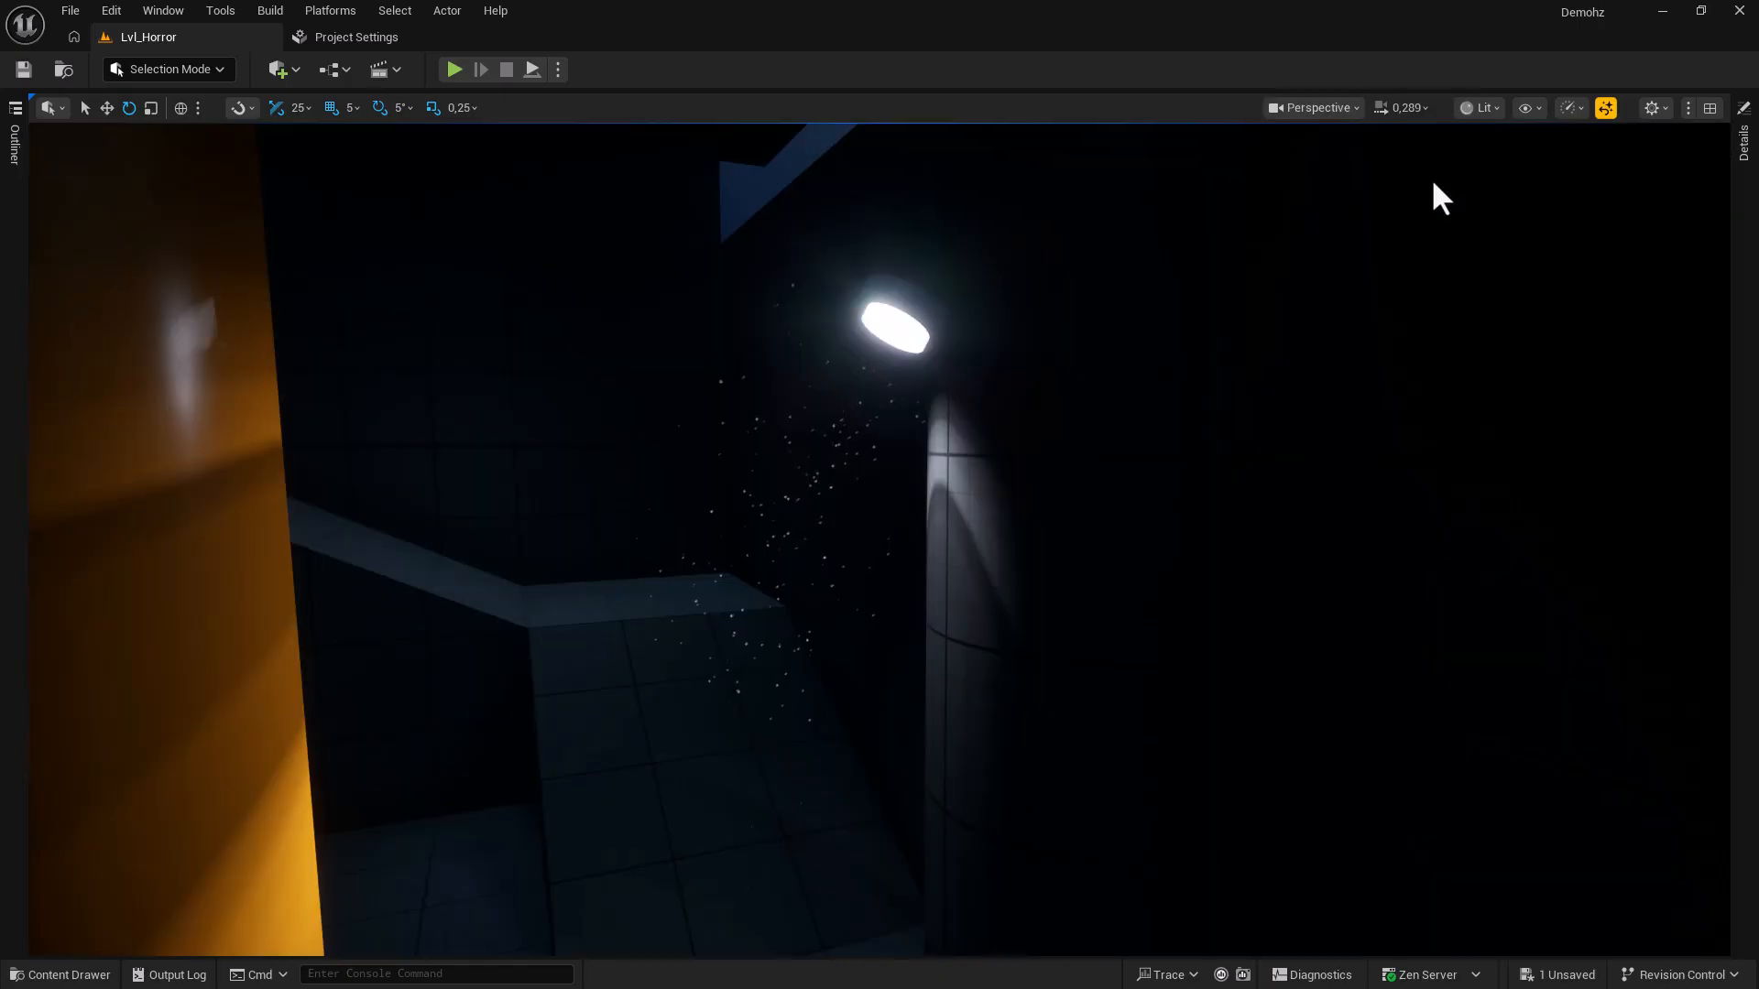
left_click(1708, 110)
left_click(1709, 108)
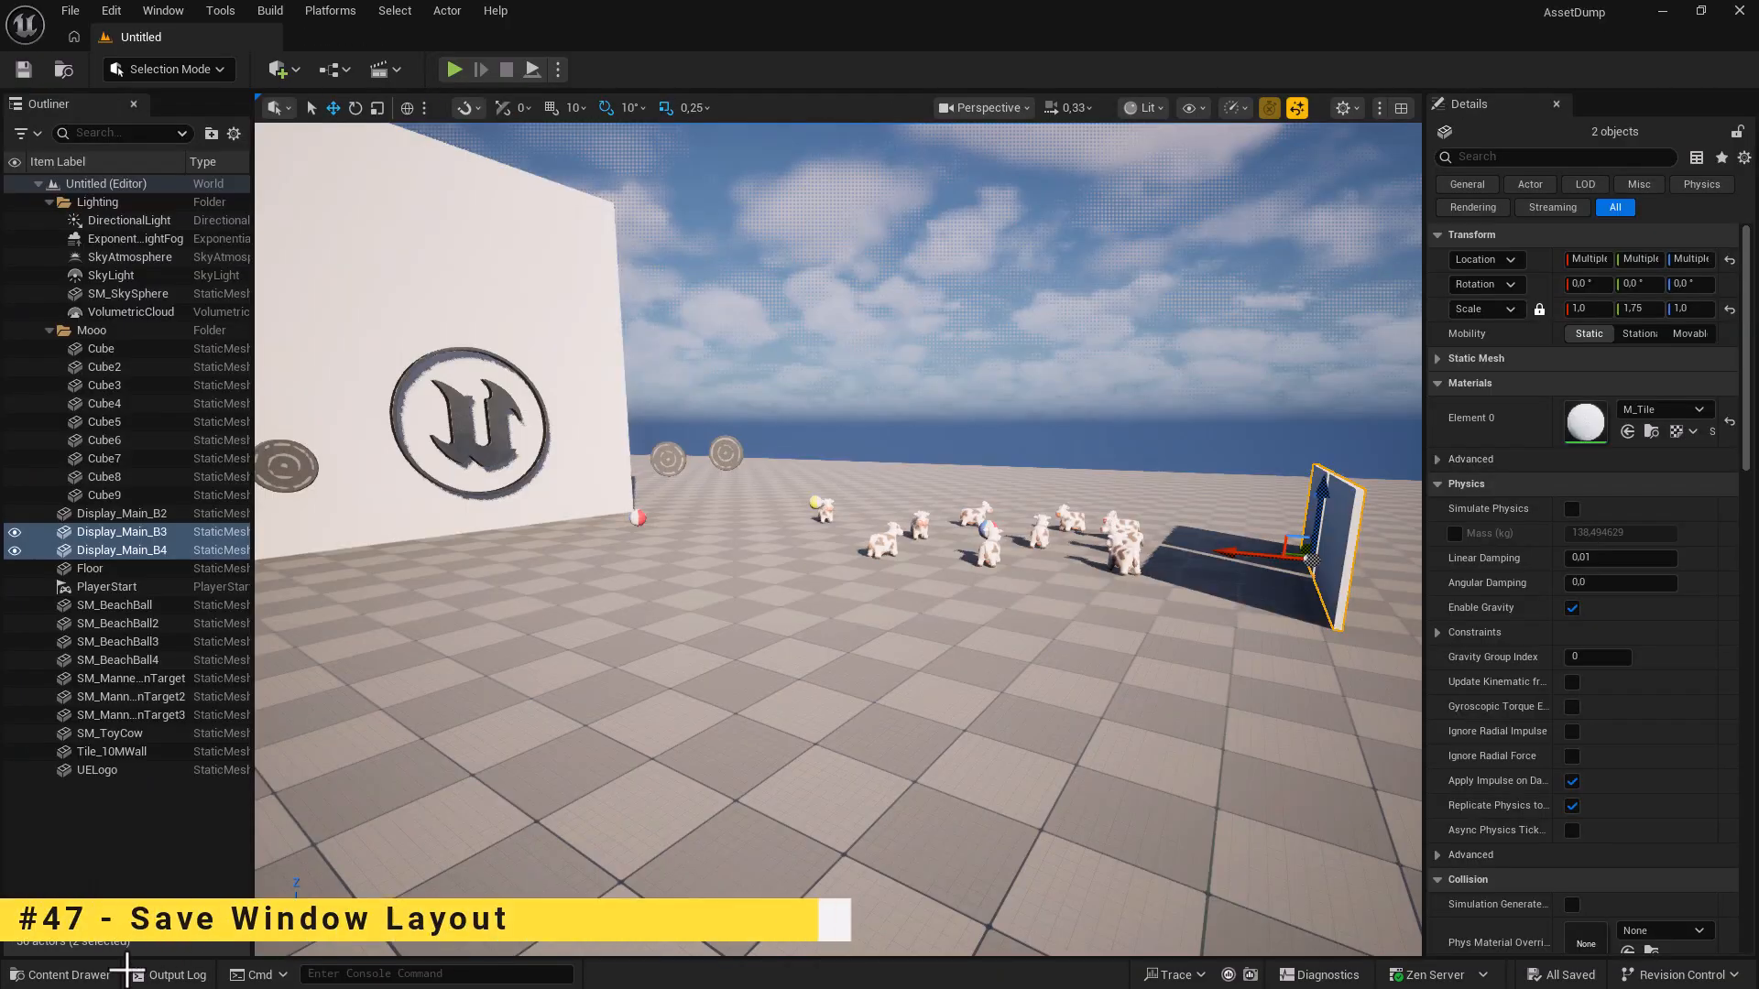
left_click(91, 974)
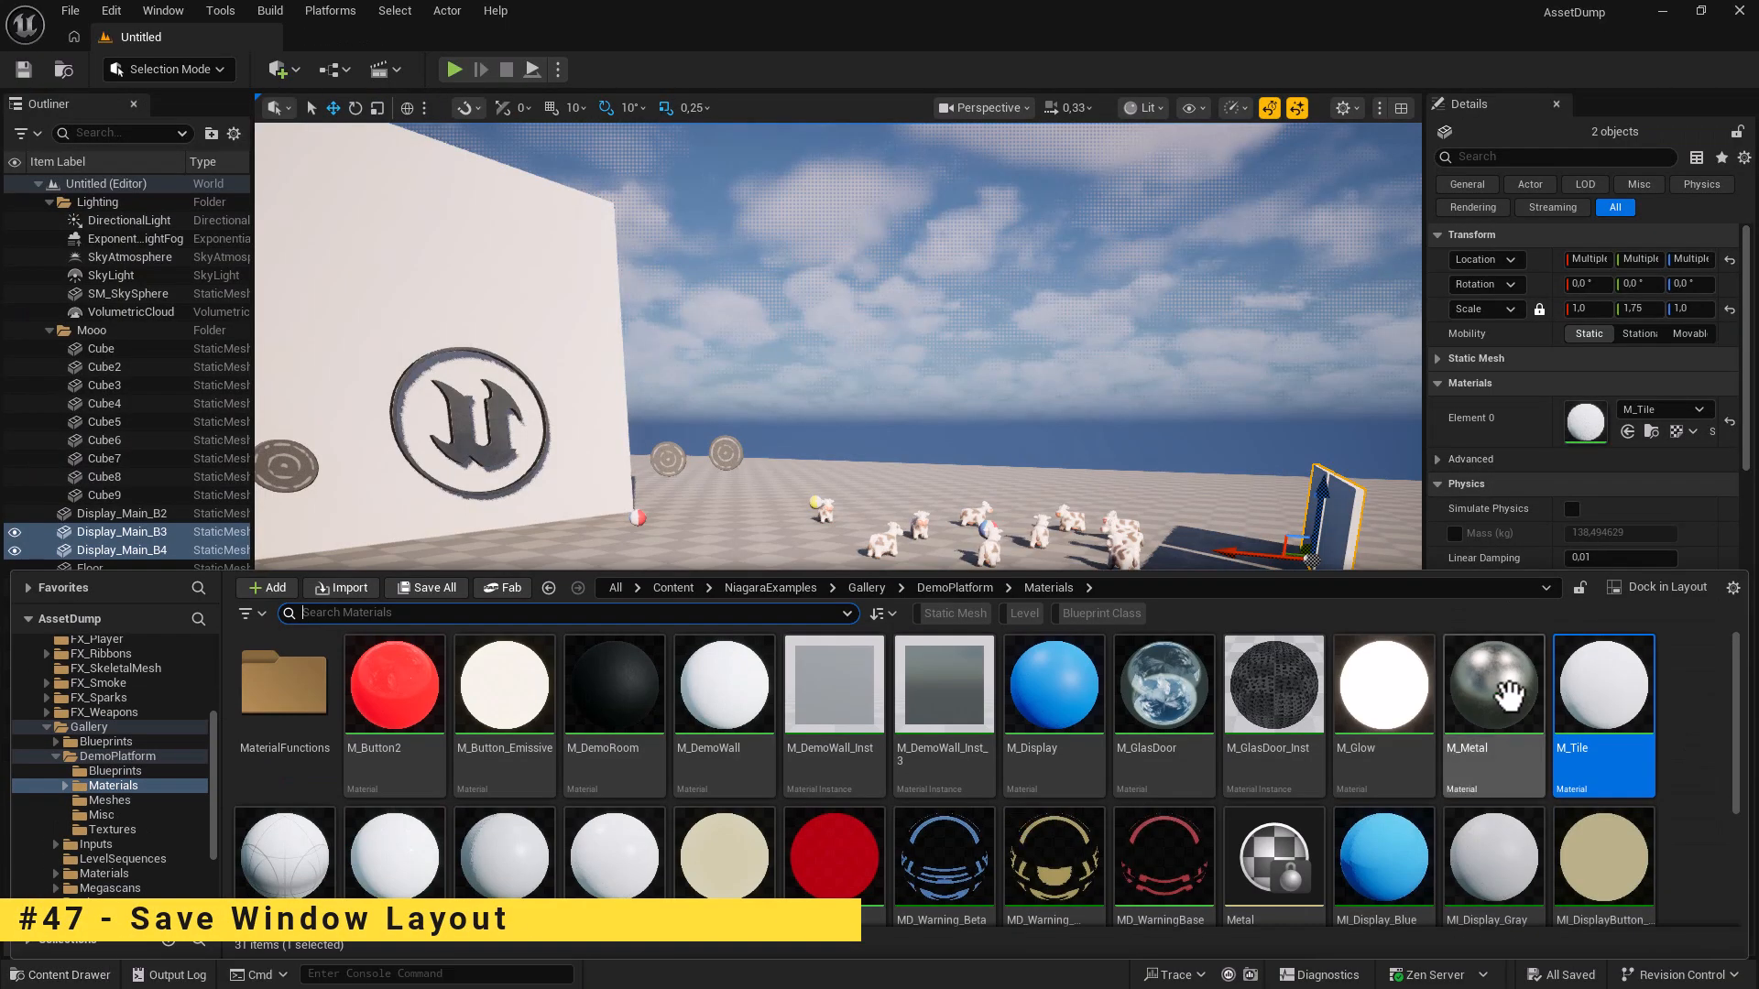
Dock the Content Browser below the viewport, the Outliner at left, and the Output Log alongside.
left_click(1639, 589)
left_click_drag(458, 347, 476, 875)
left_click_drag(48, 104, 141, 306)
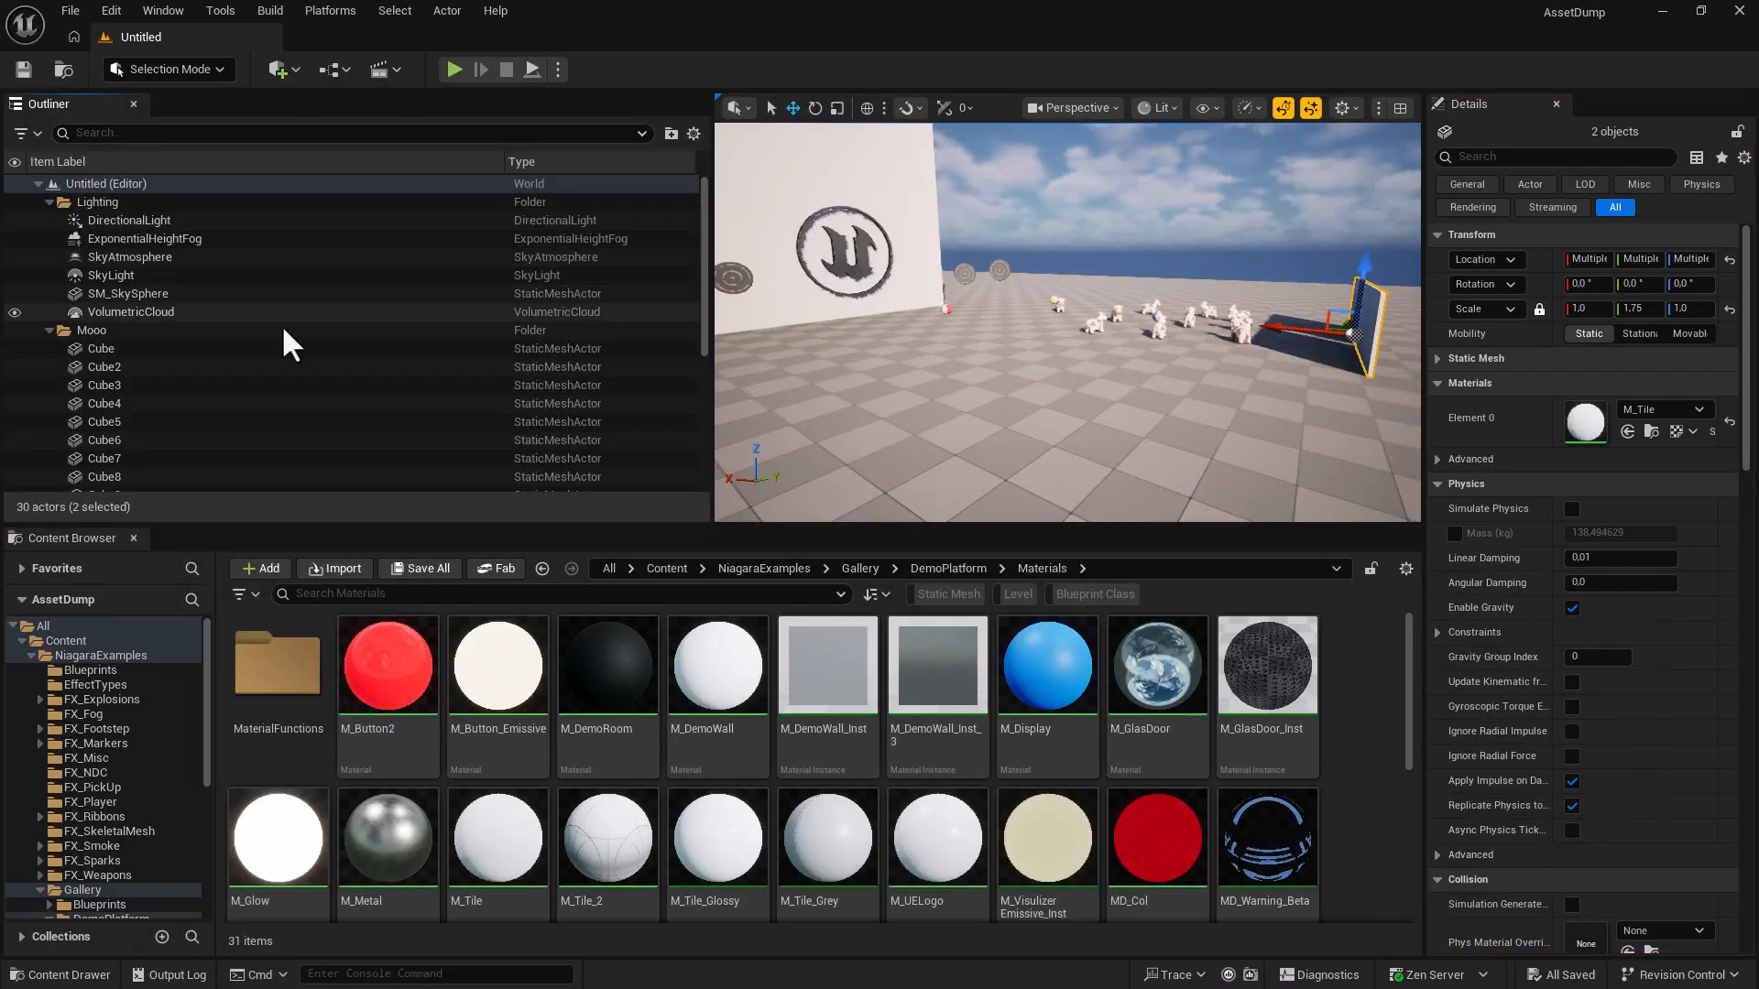
left_click_drag(713, 373, 270, 369)
left_click_drag(495, 525, 493, 645)
left_click(174, 975)
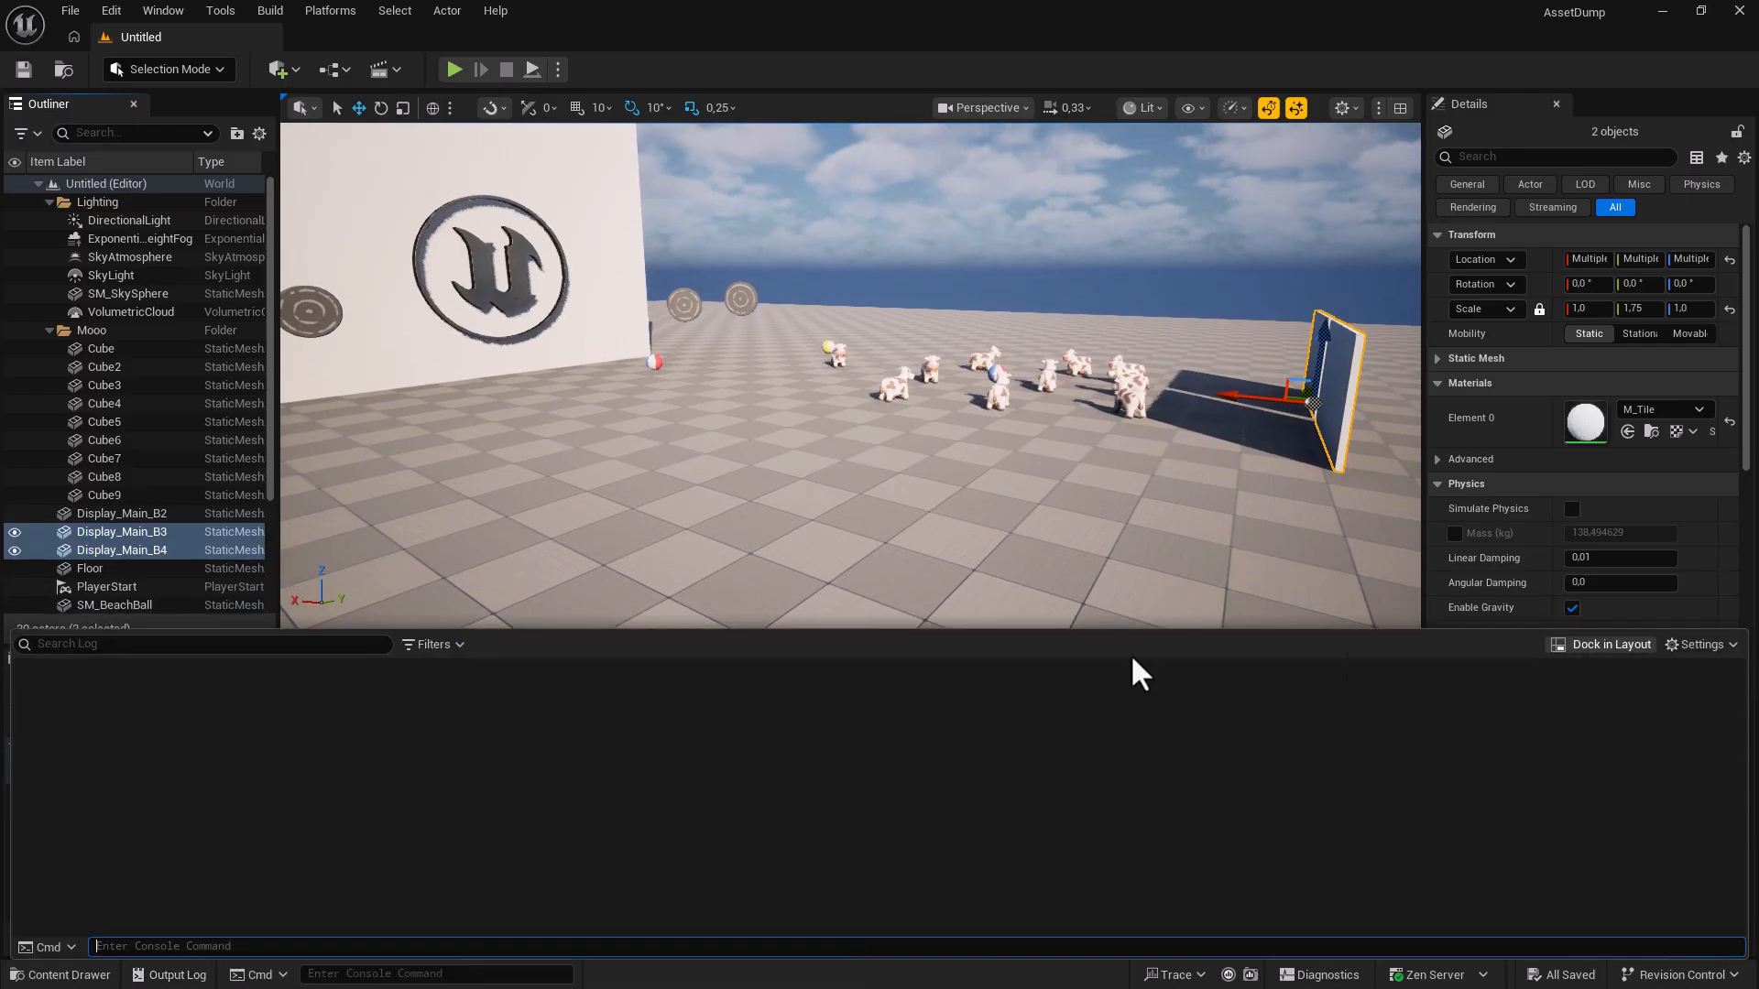
left_click(1351, 667)
left_click(85, 661)
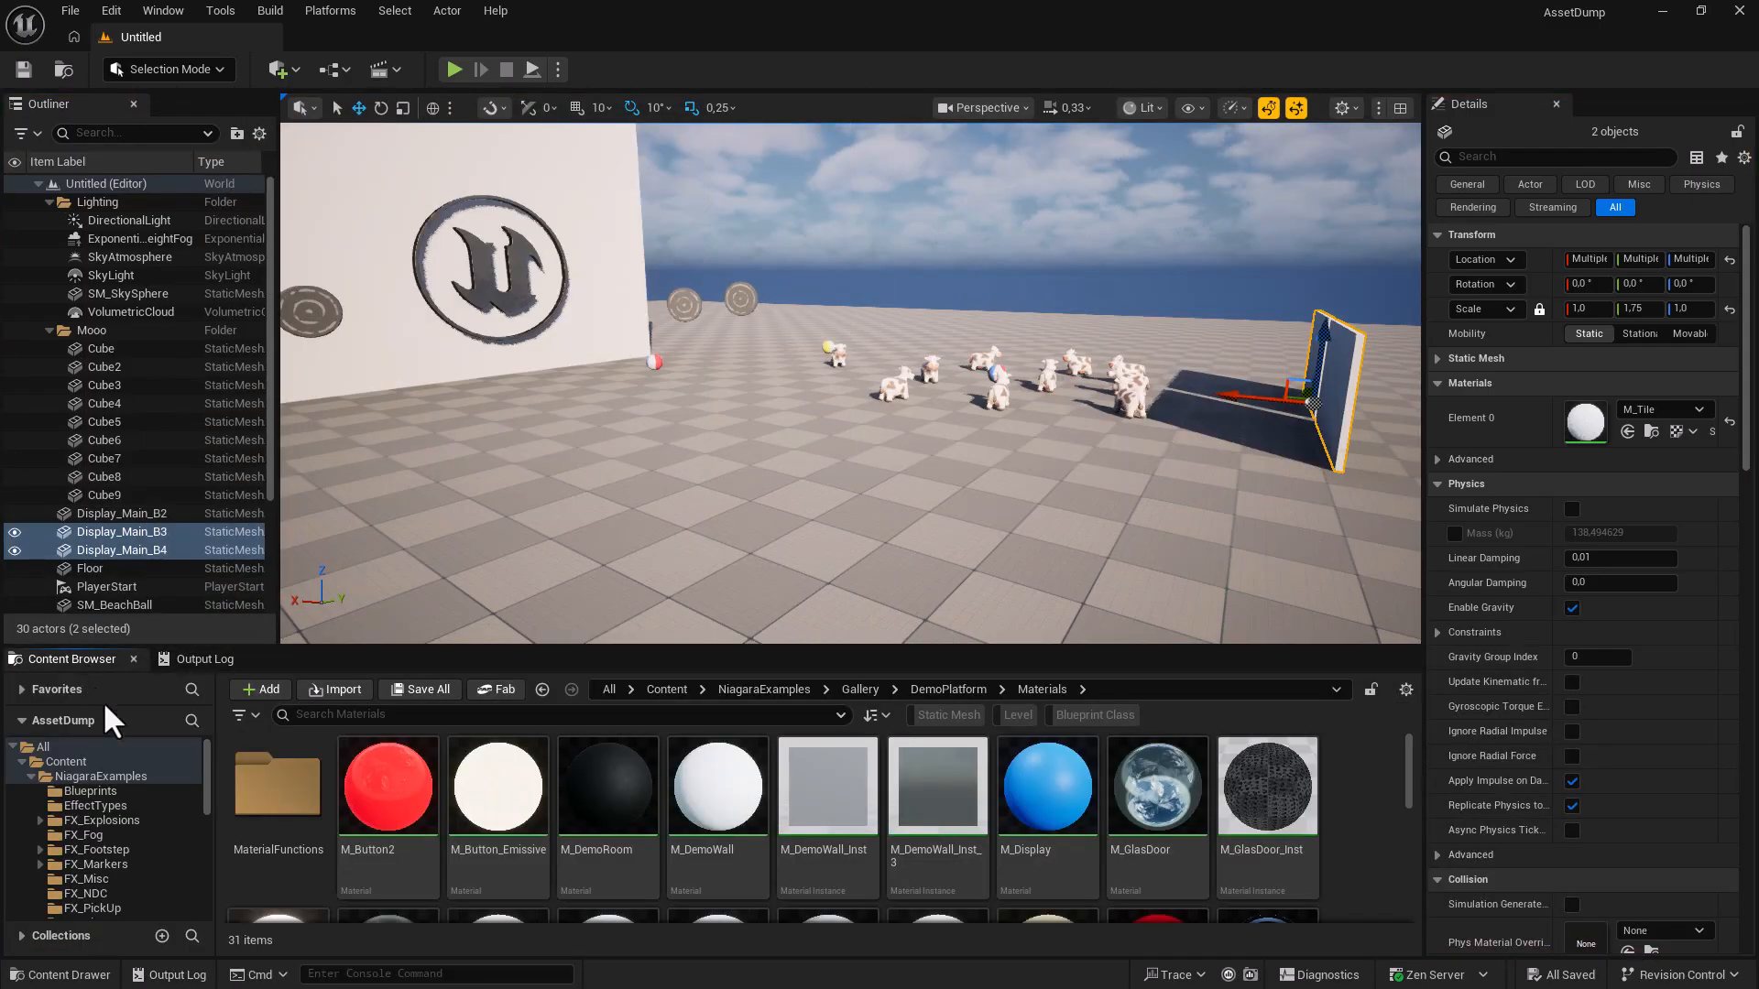
Save the layout as My Layout with the description 'Berry Nice Layout'.
left_click(152, 13)
mouse_move(245, 629)
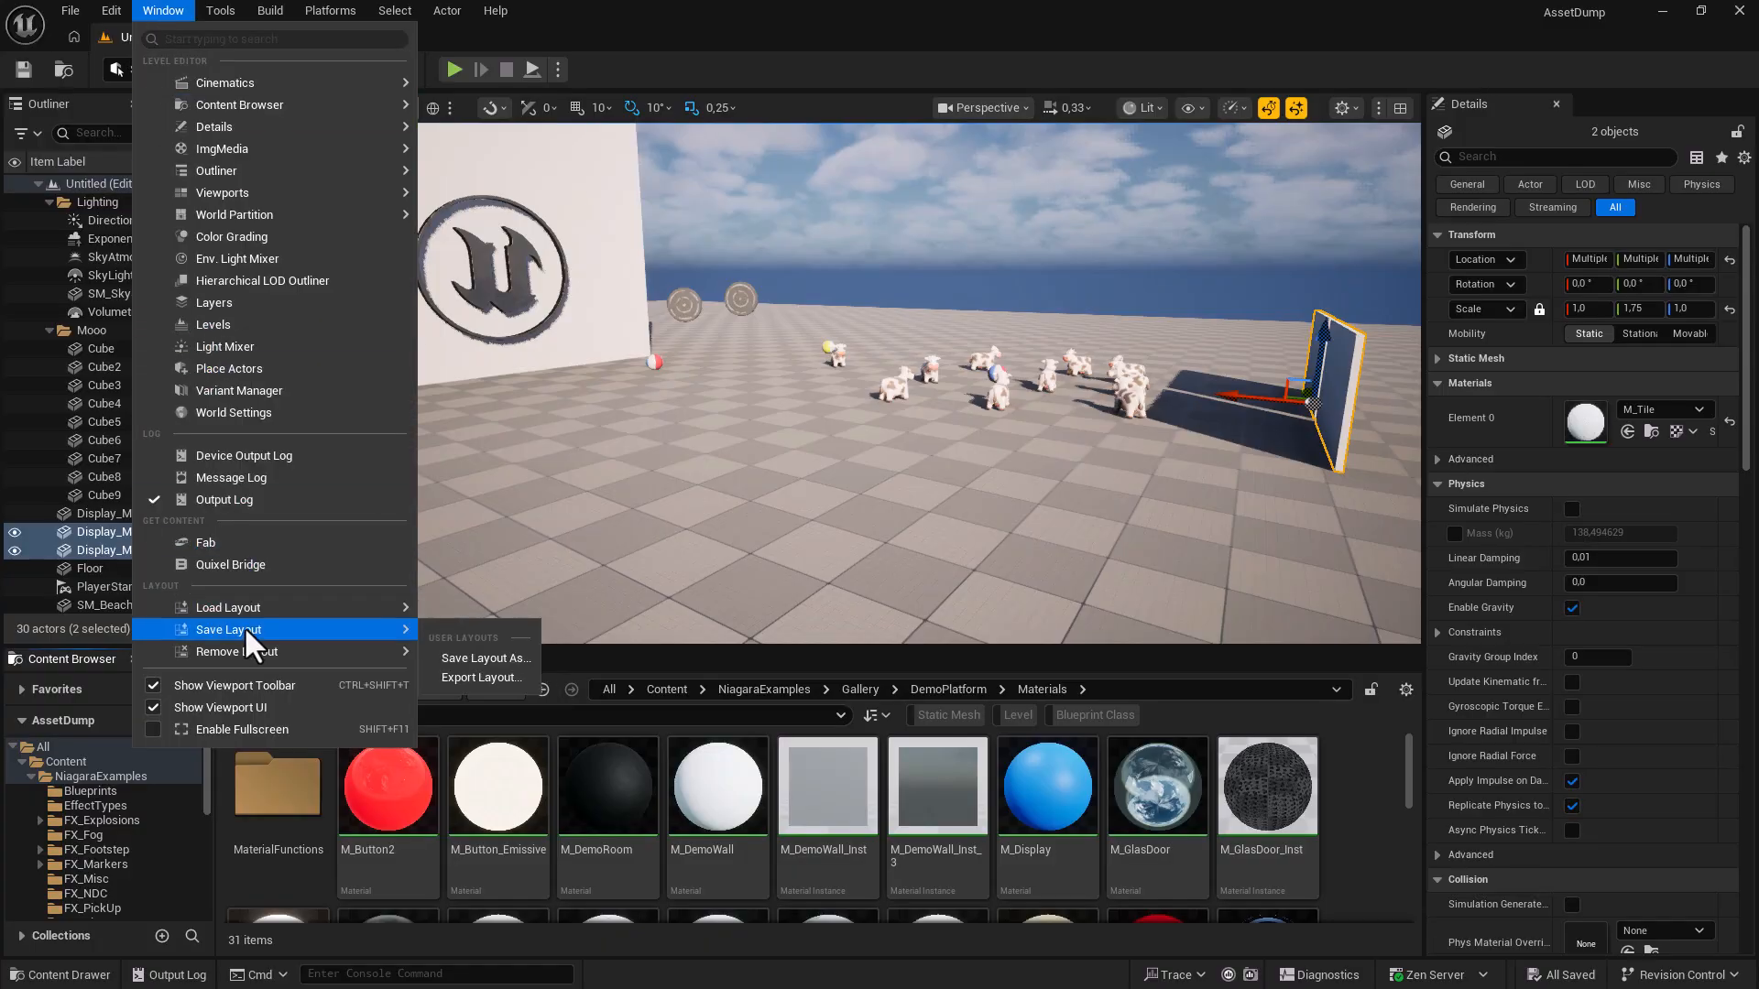
left_click(455, 657)
left_click(728, 472)
key("BackSpace")
key("BackSpace")
key("BackSpace")
key("BackSpace")
left_click(817, 499)
type("Berry Nice Layout")
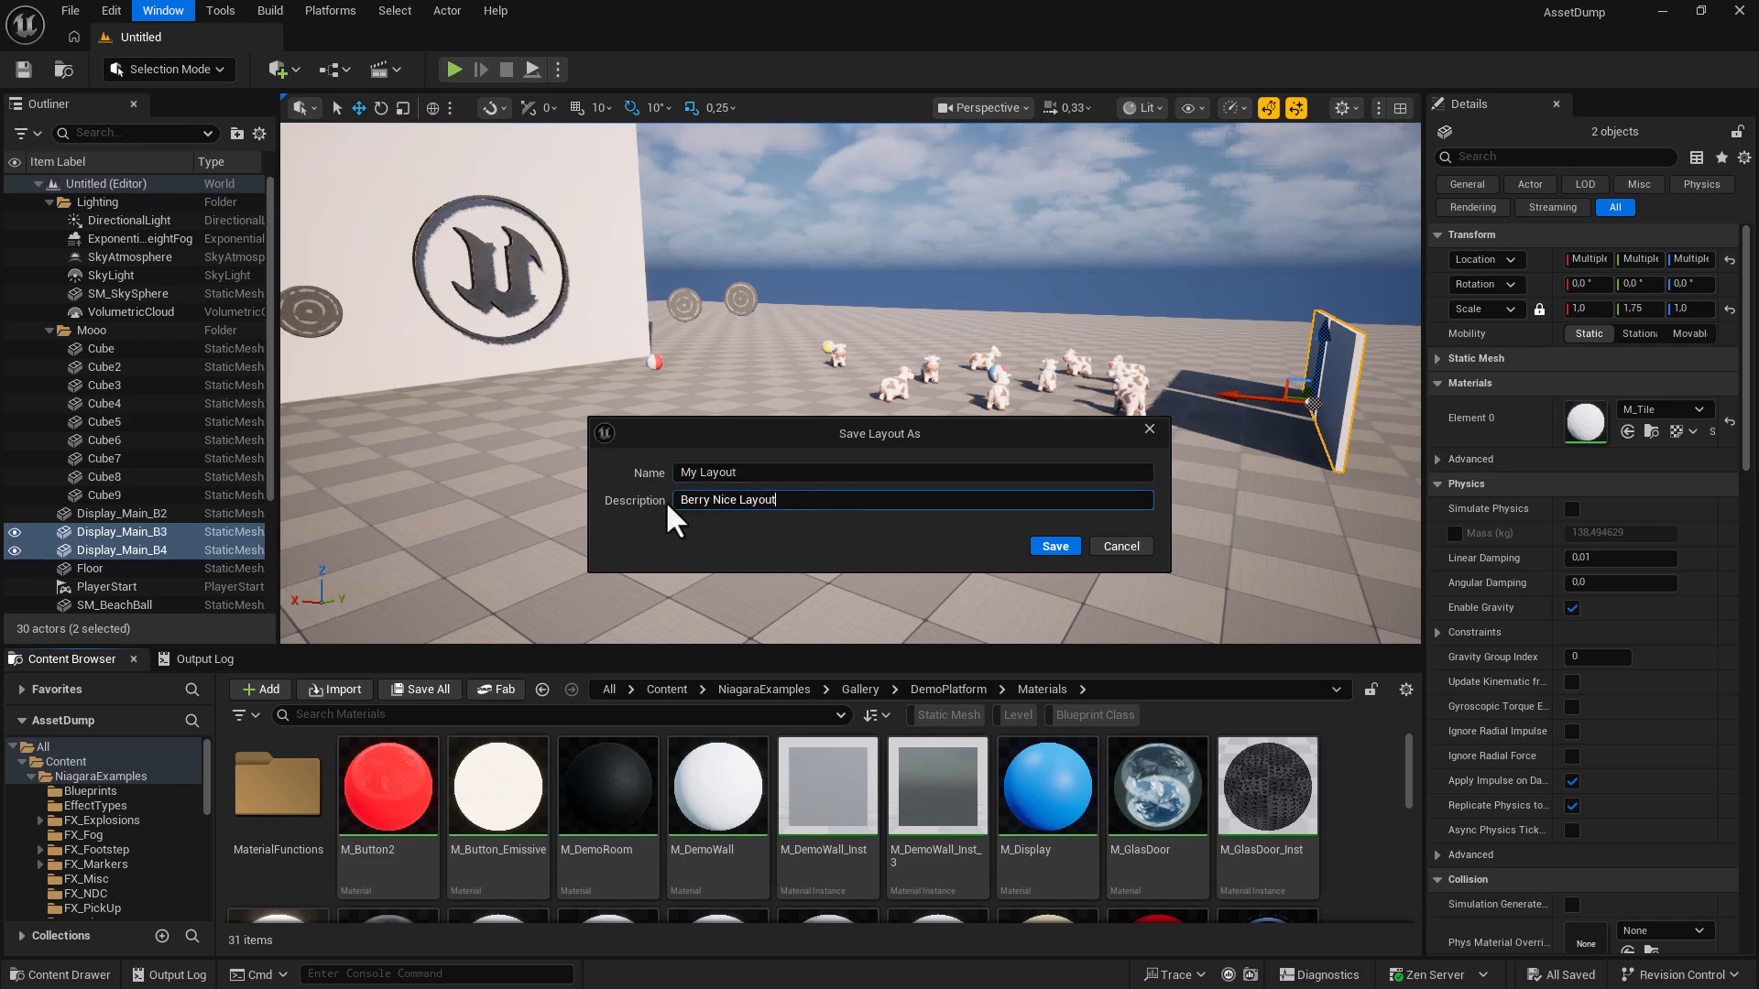
left_click(1077, 544)
Close the Outliner and Content Browser, then reload My Layout from Window > Load Layout.
left_click(133, 103)
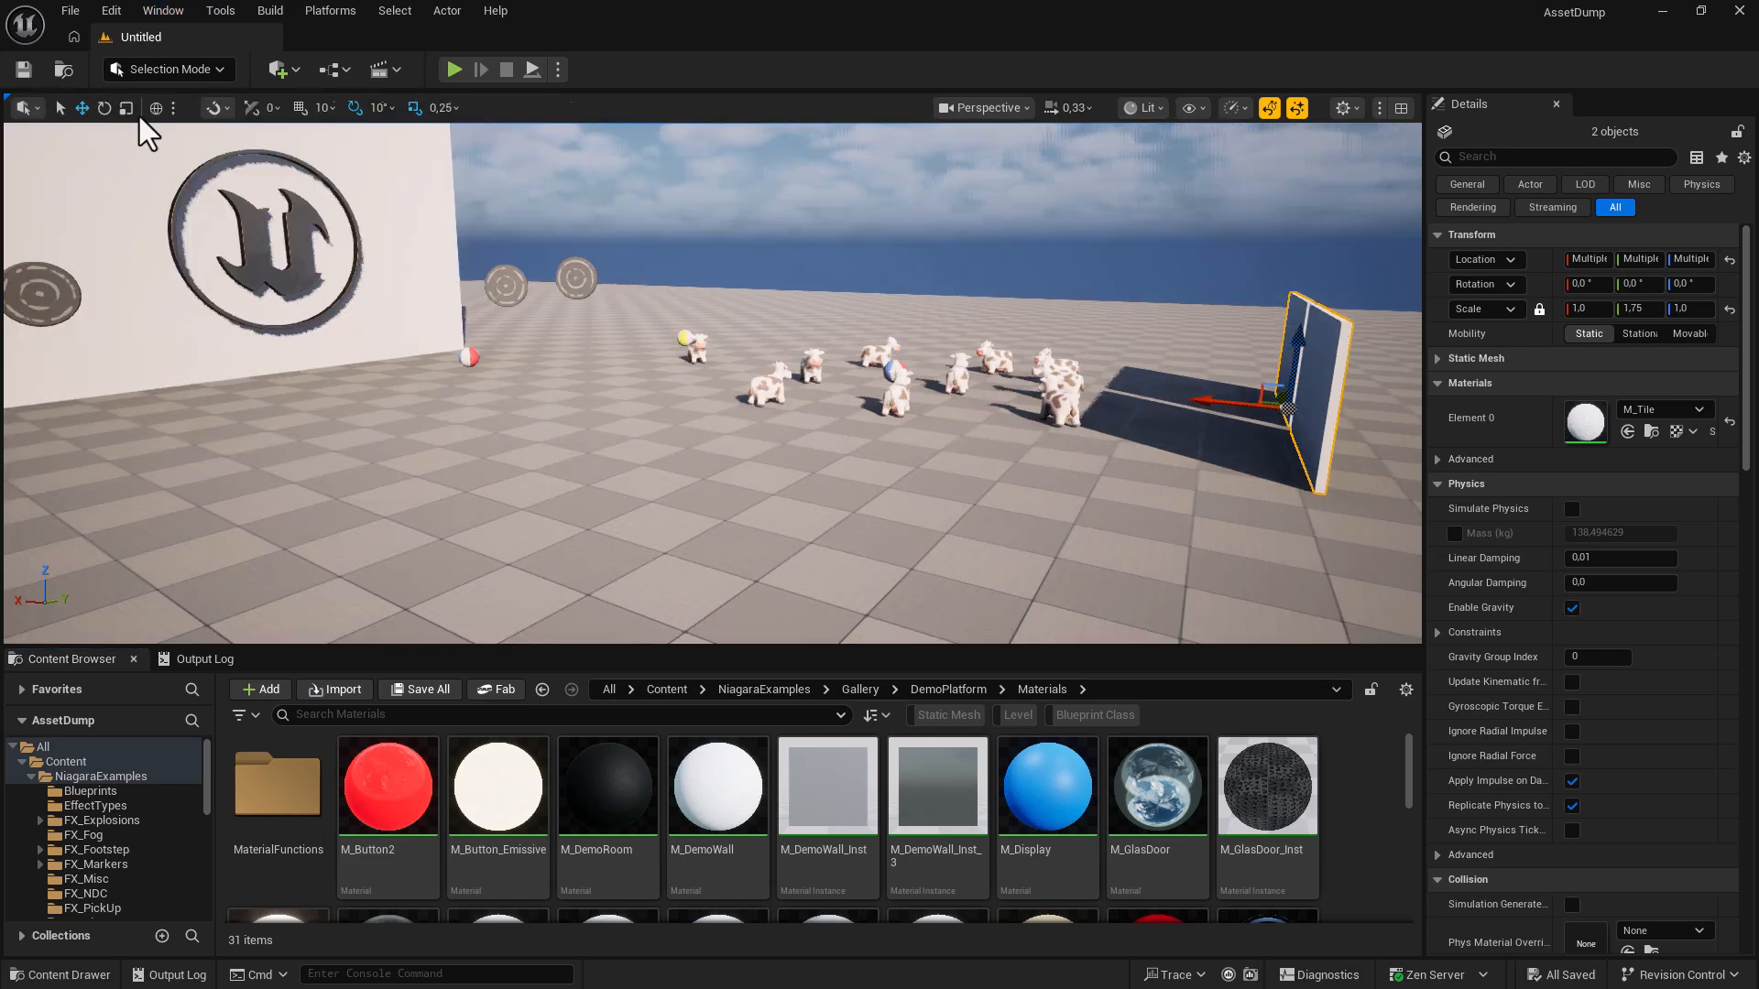
left_click(133, 659)
left_click(162, 11)
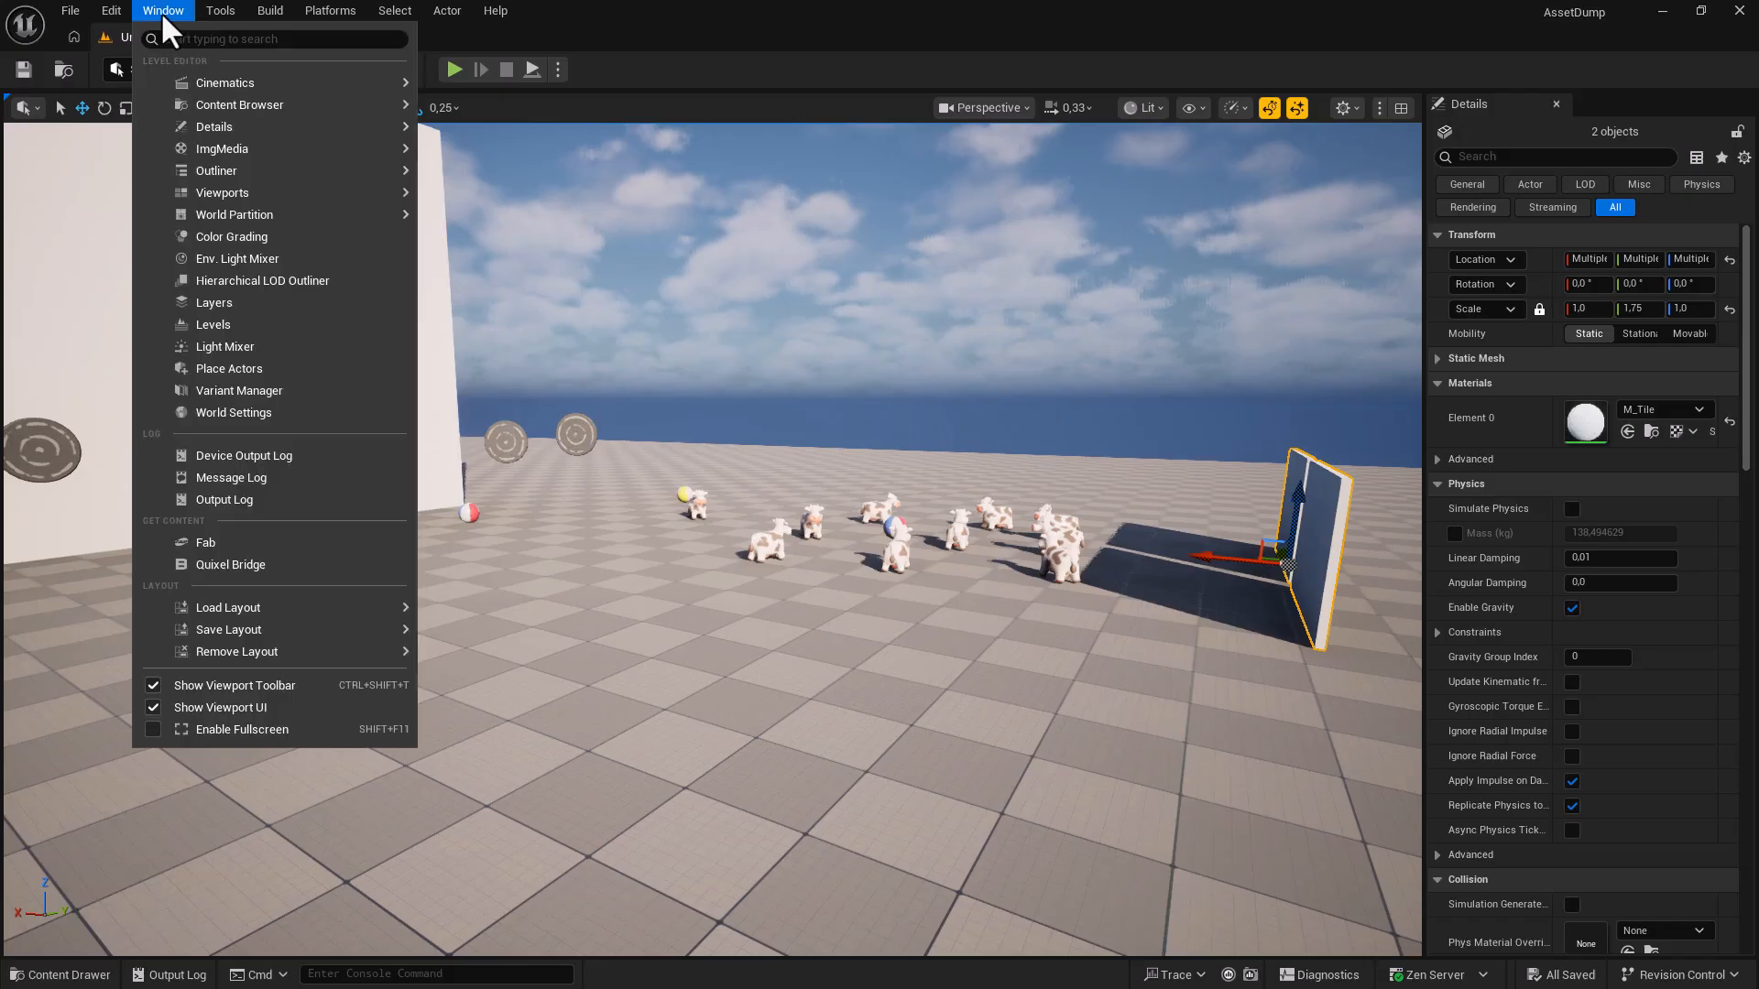
mouse_move(266, 608)
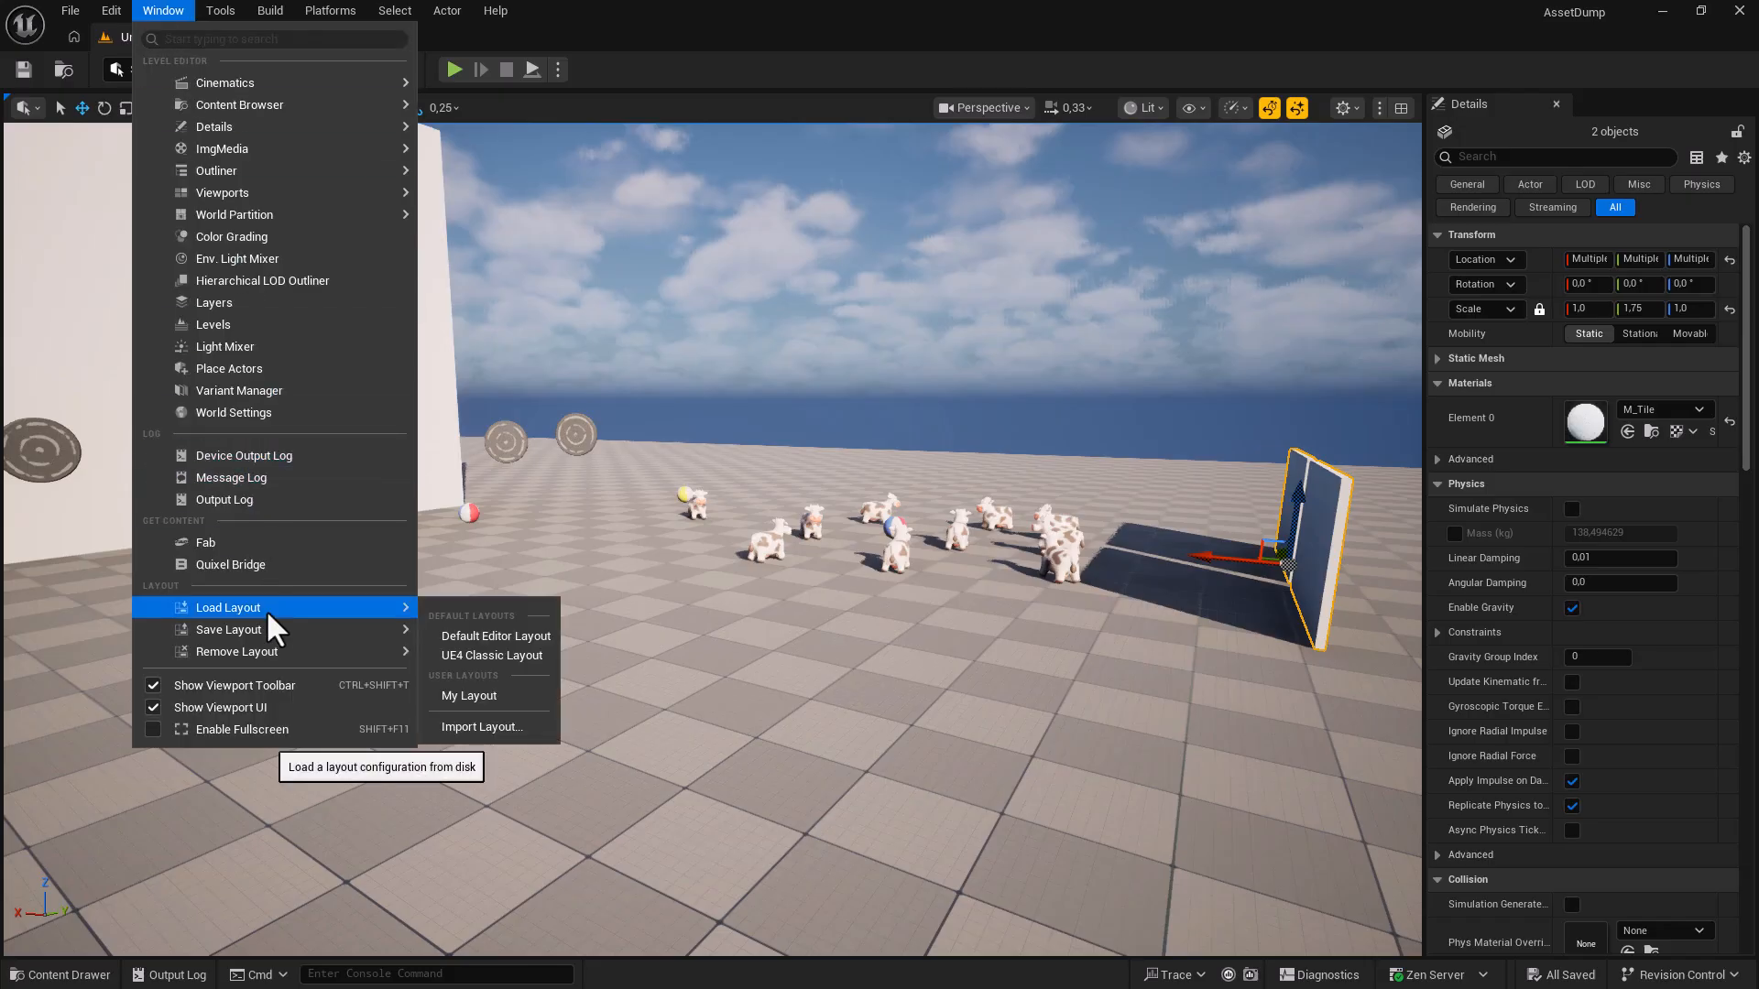
left_click(480, 695)
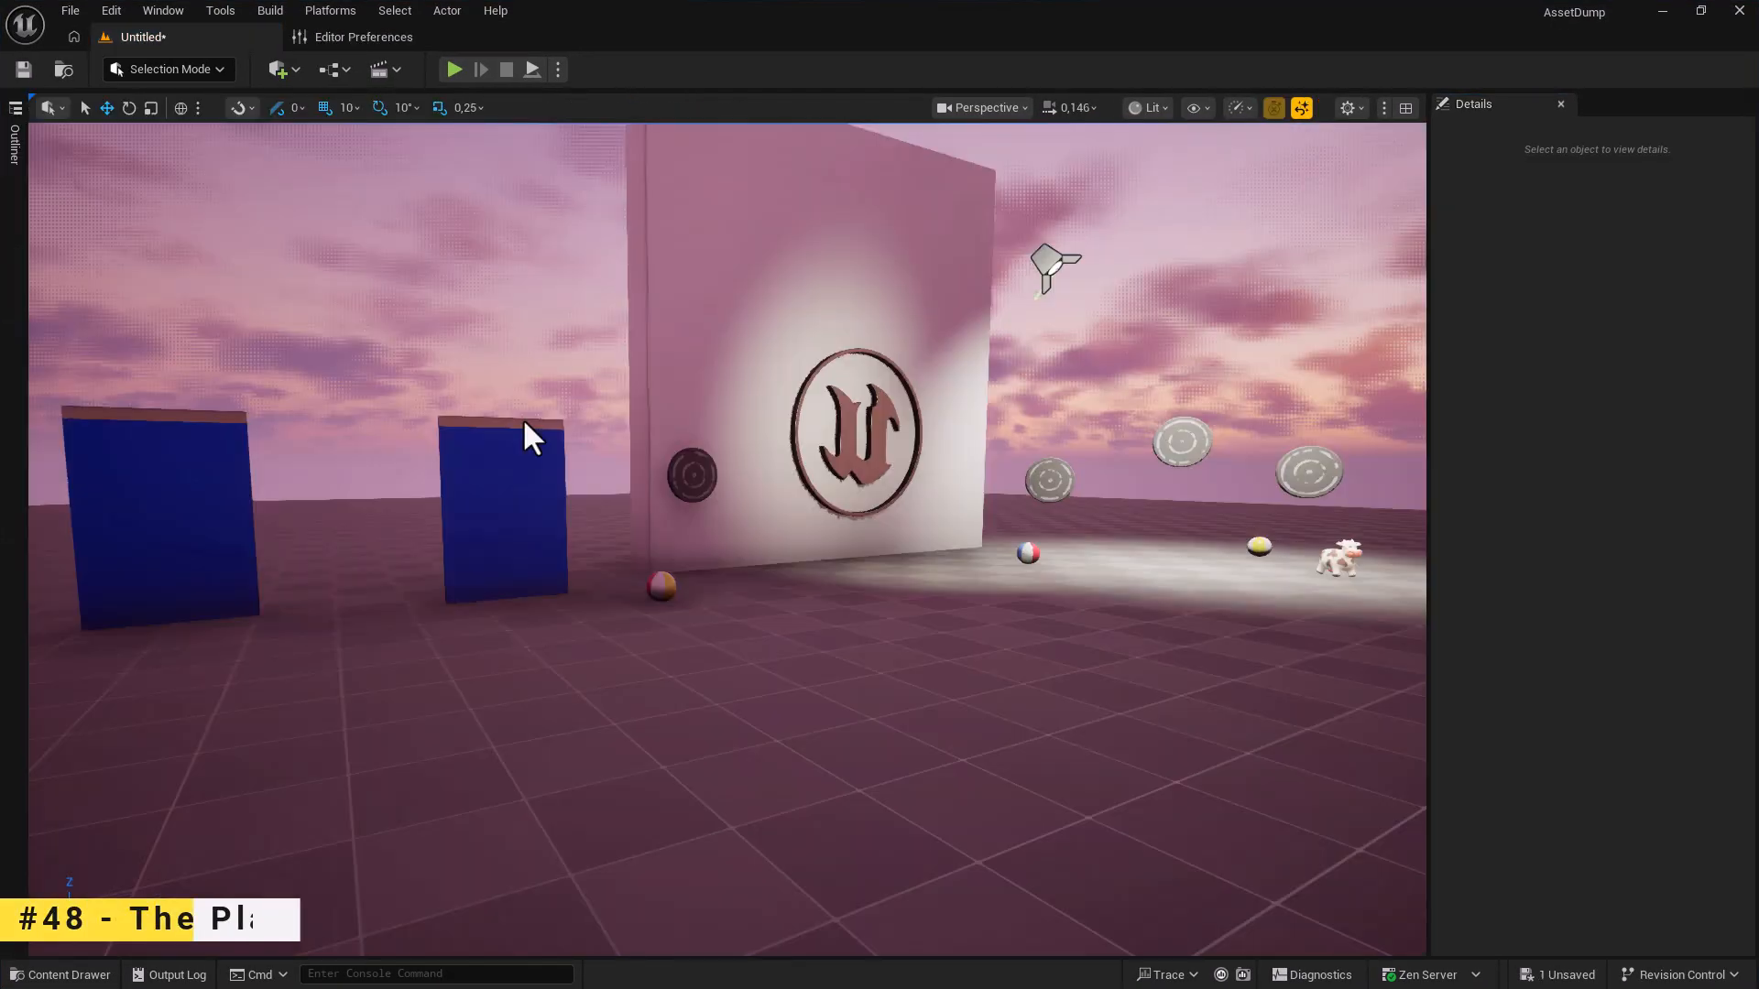
Open the Place Actors panel and view its Shapes, Lights and Favorites categories.
left_click(280, 69)
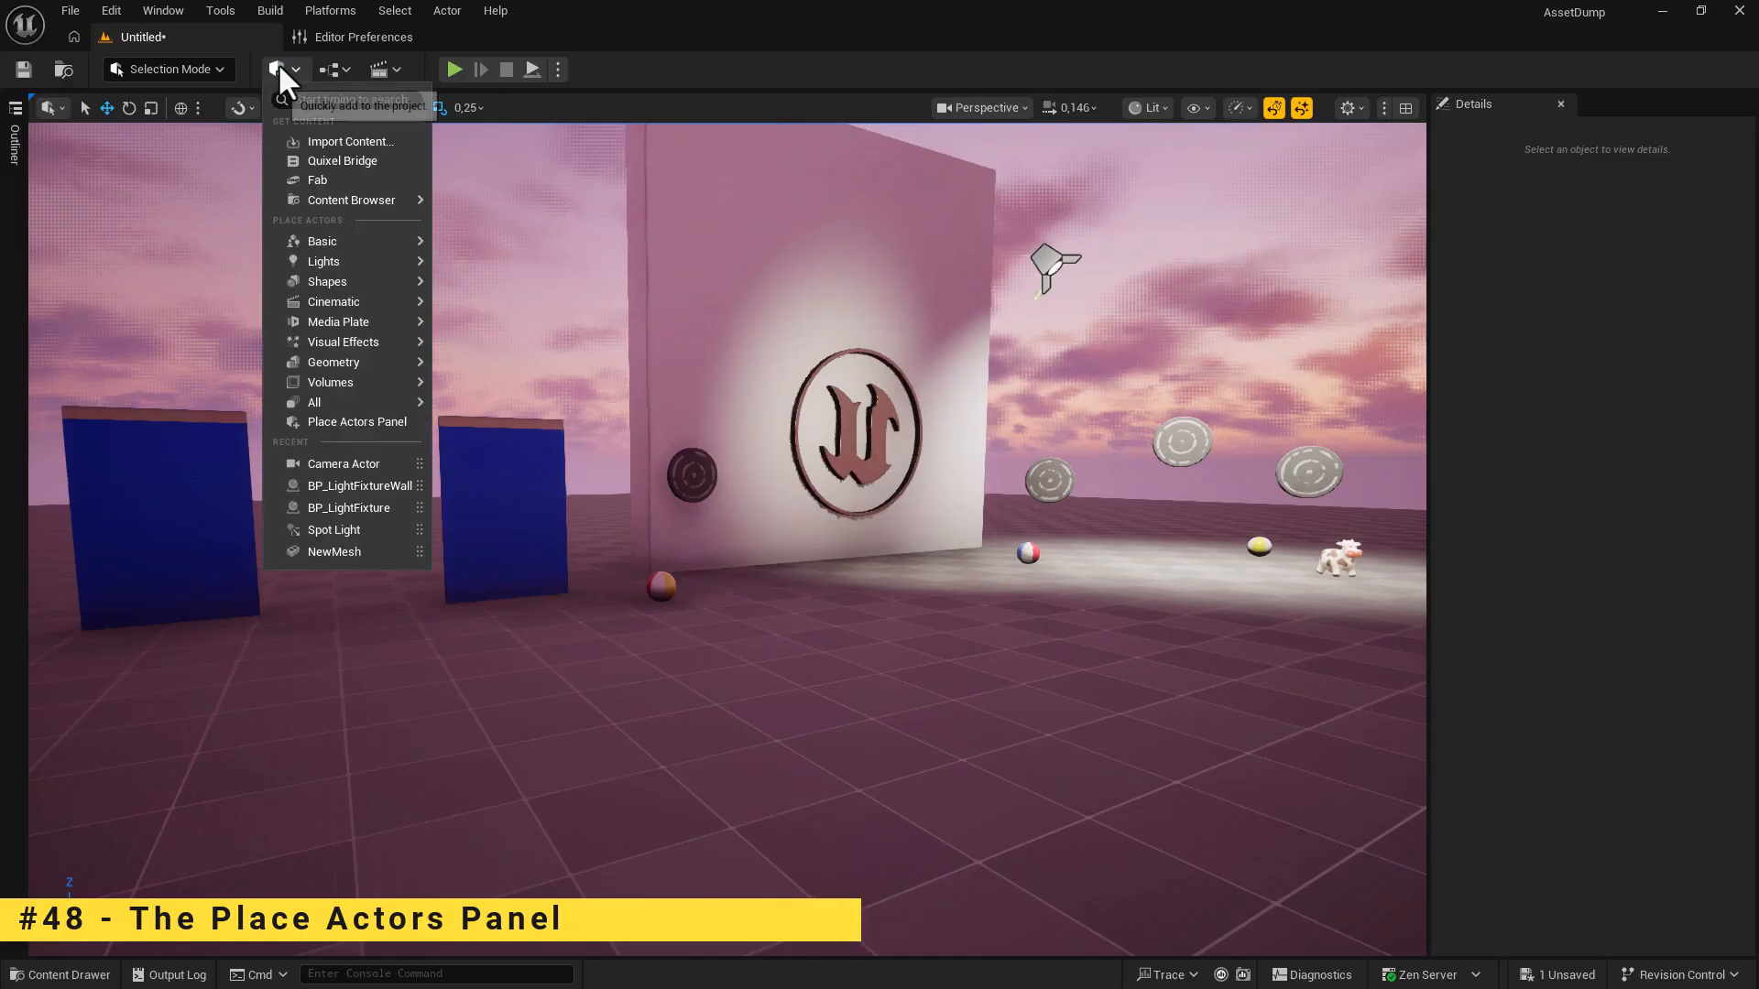
left_click(359, 423)
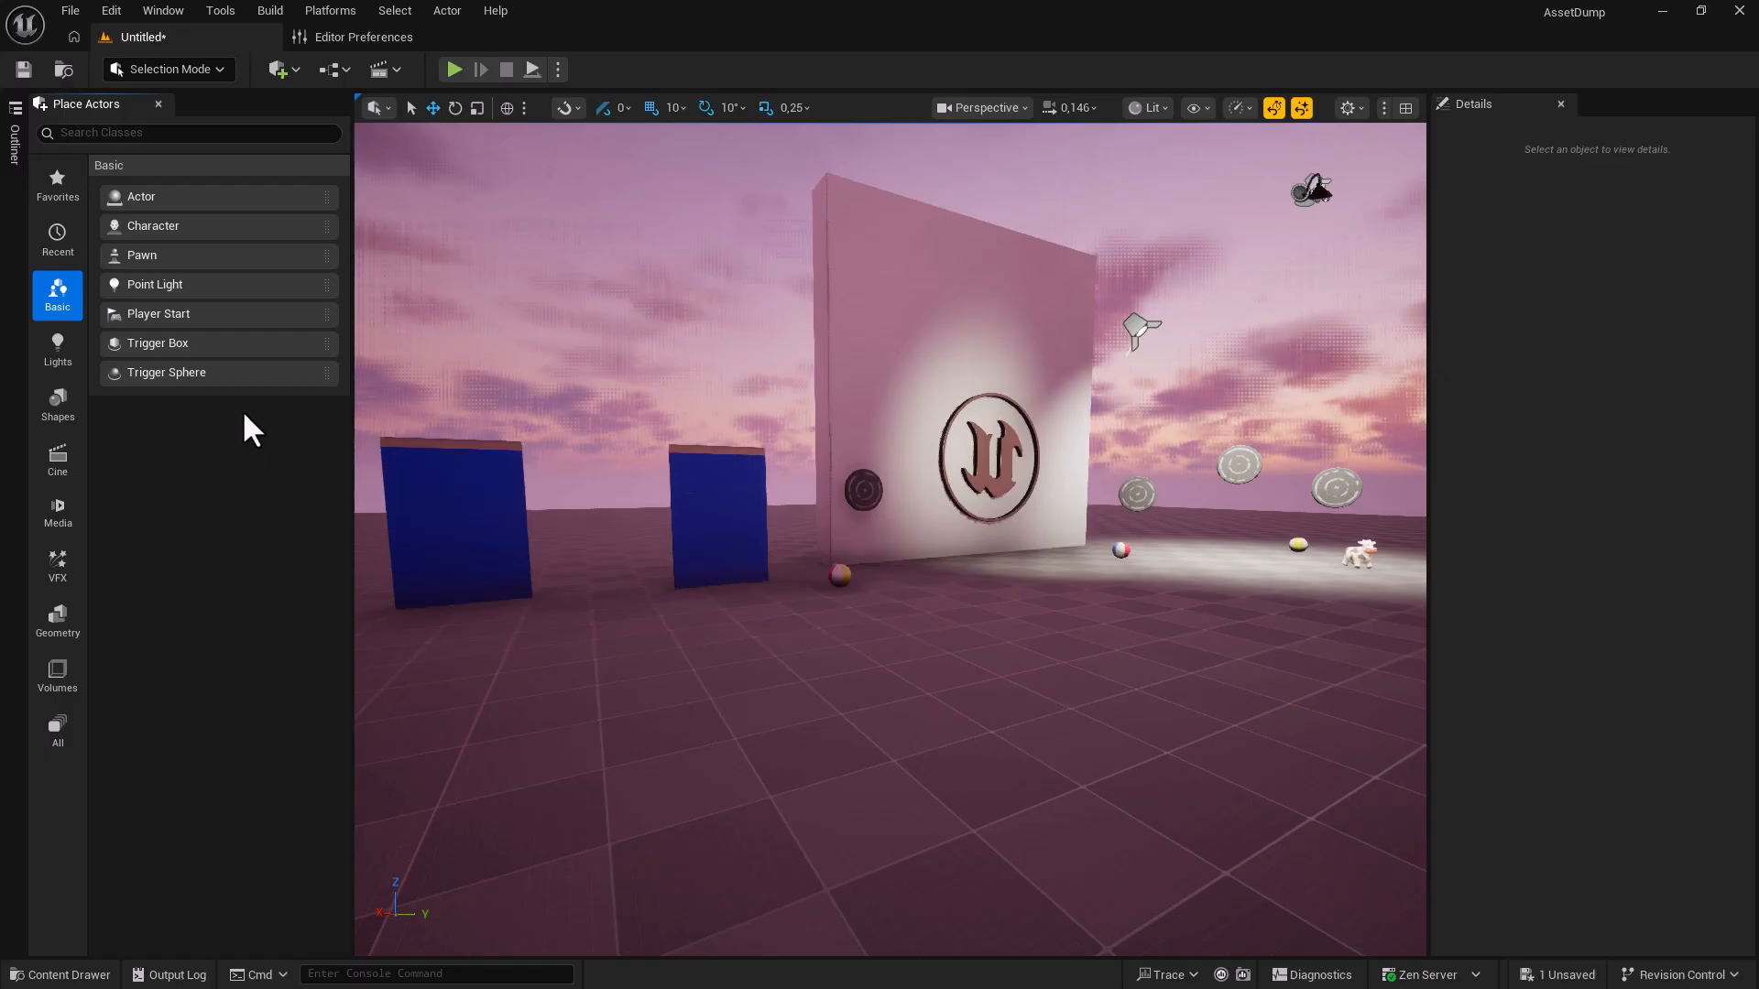
left_click(64, 405)
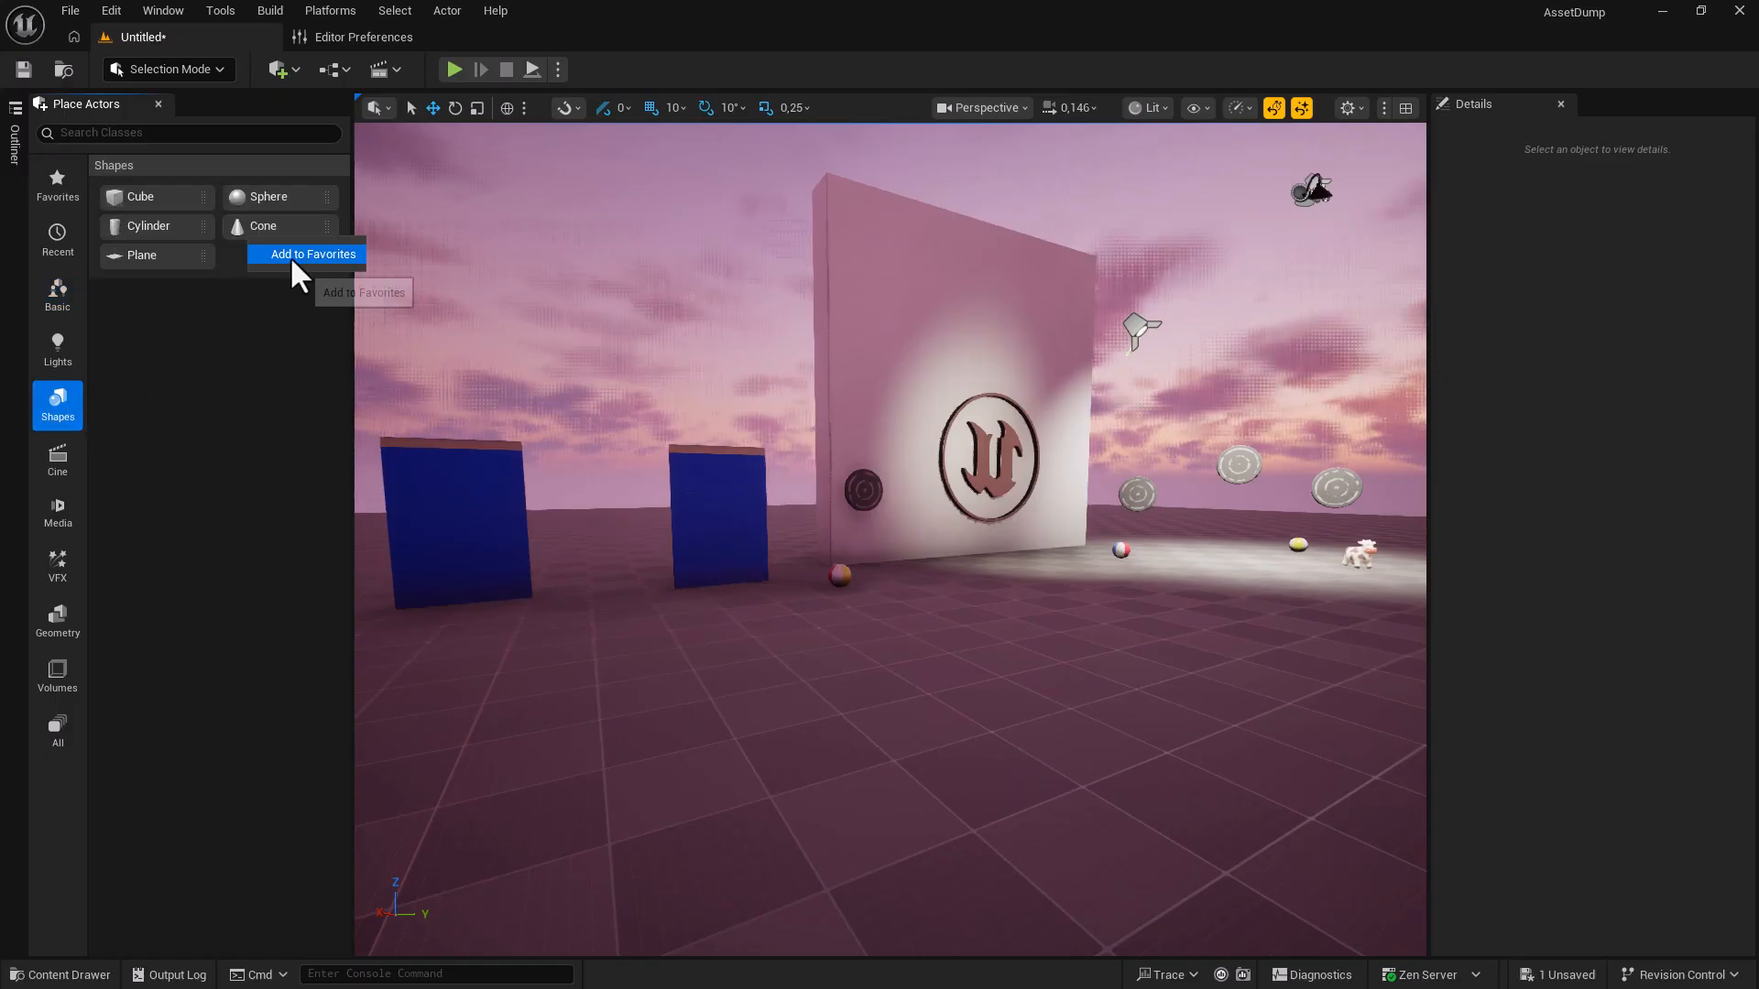
left_click(64, 352)
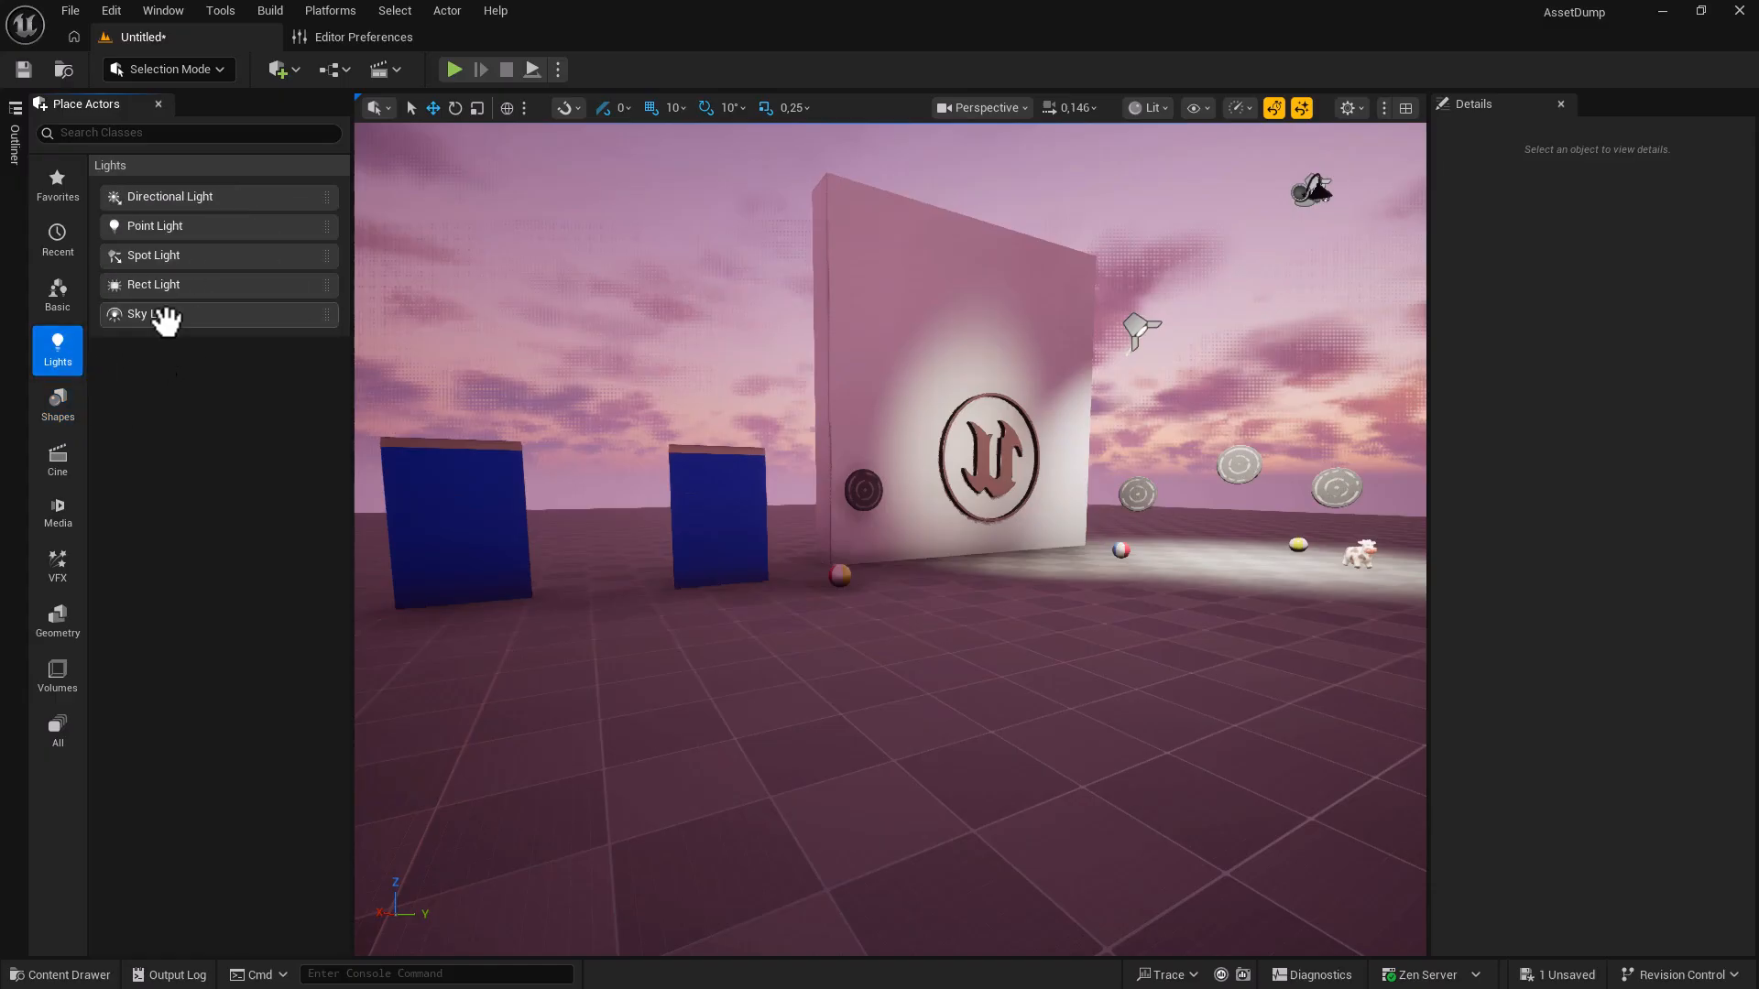
left_click(59, 197)
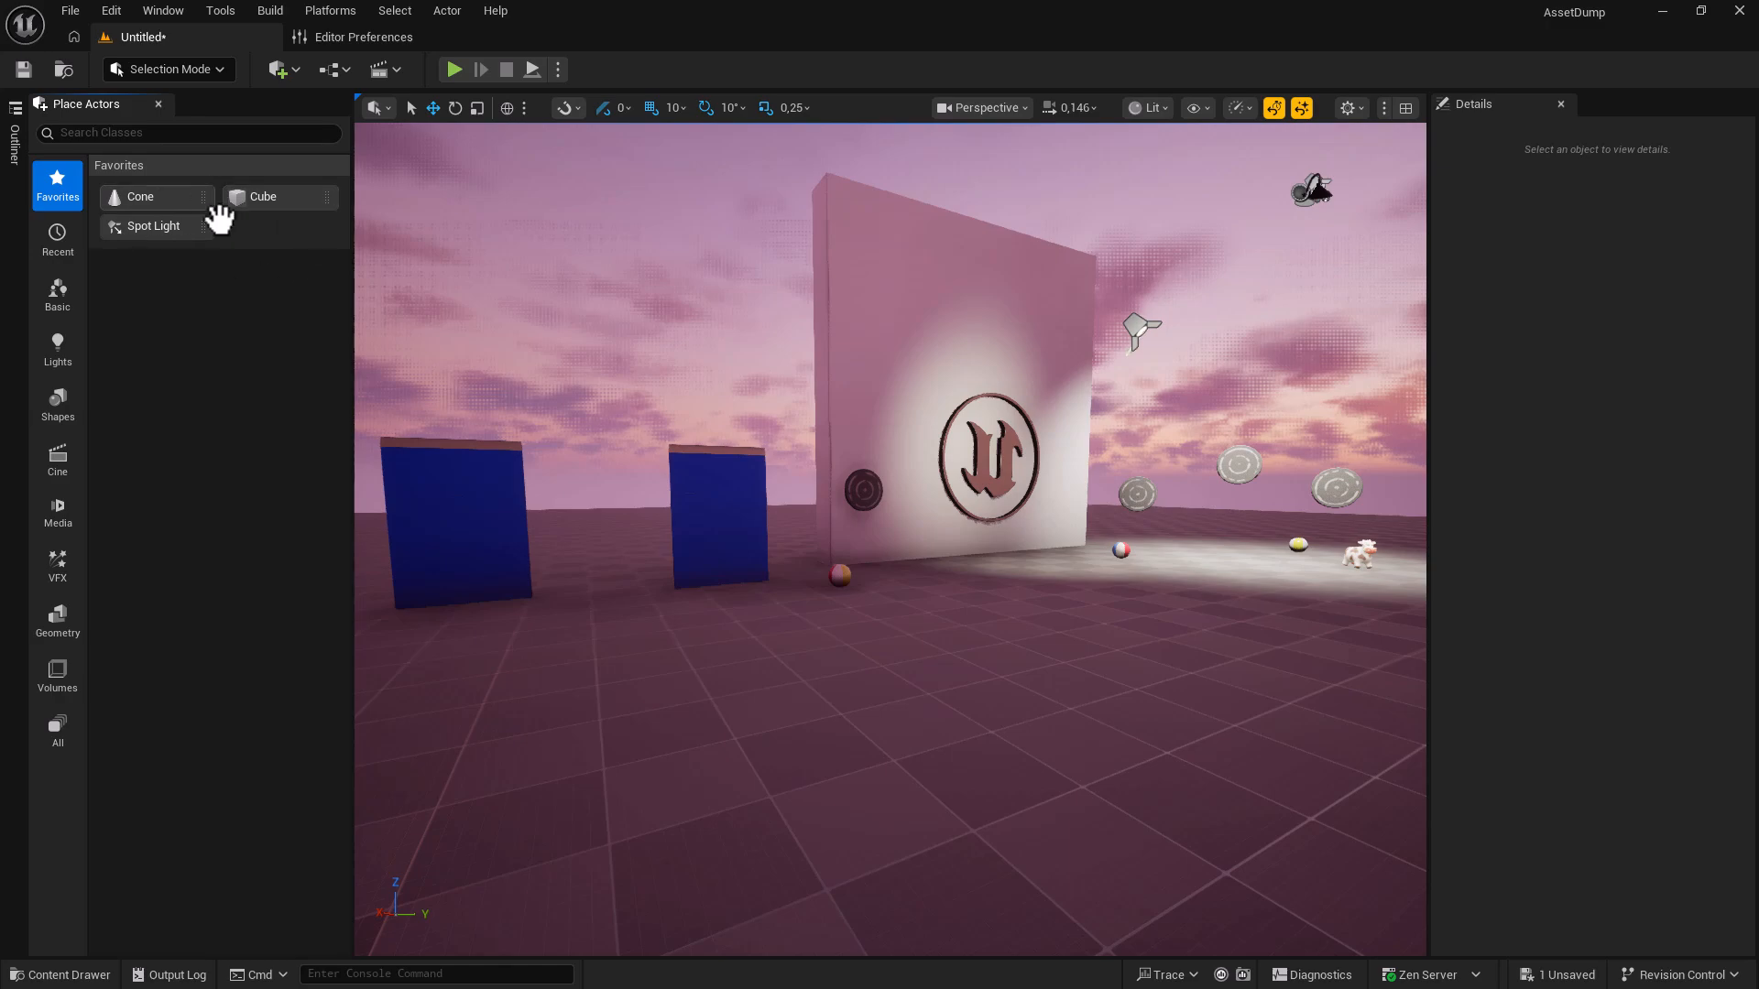
Place a cube near the blue panels and a point light in the scene.
left_click_drag(240, 198, 643, 495)
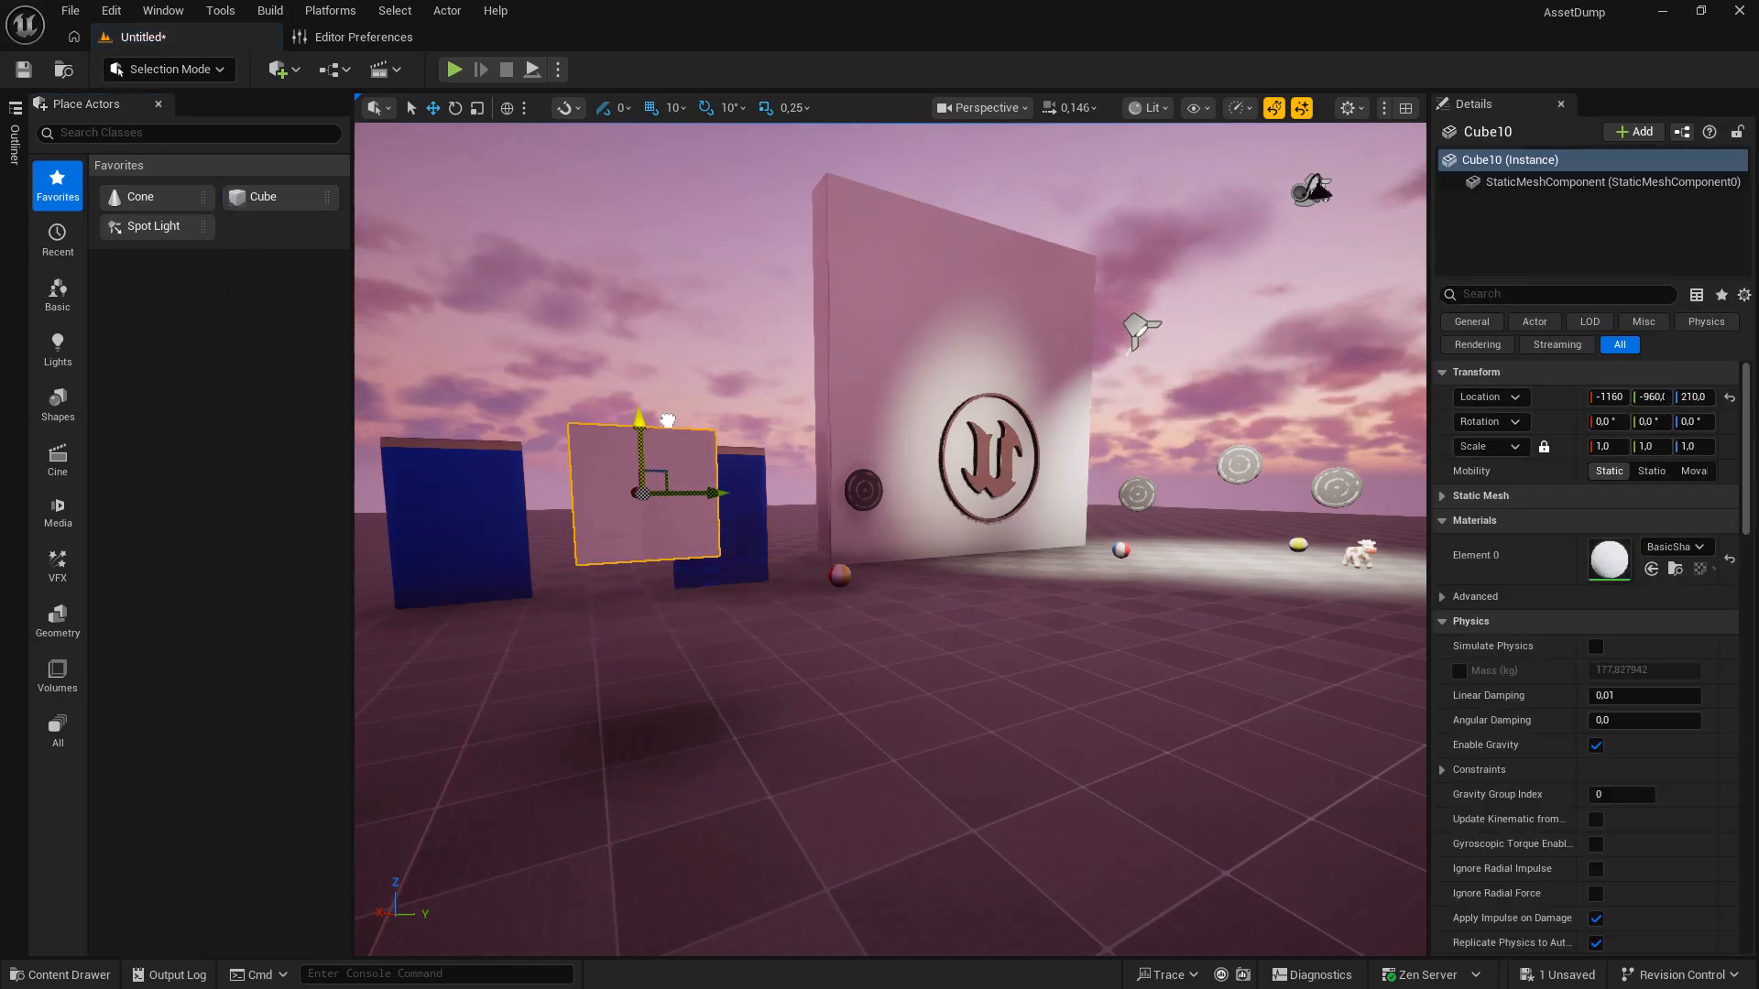
left_click(79, 353)
left_click_drag(157, 229, 815, 609)
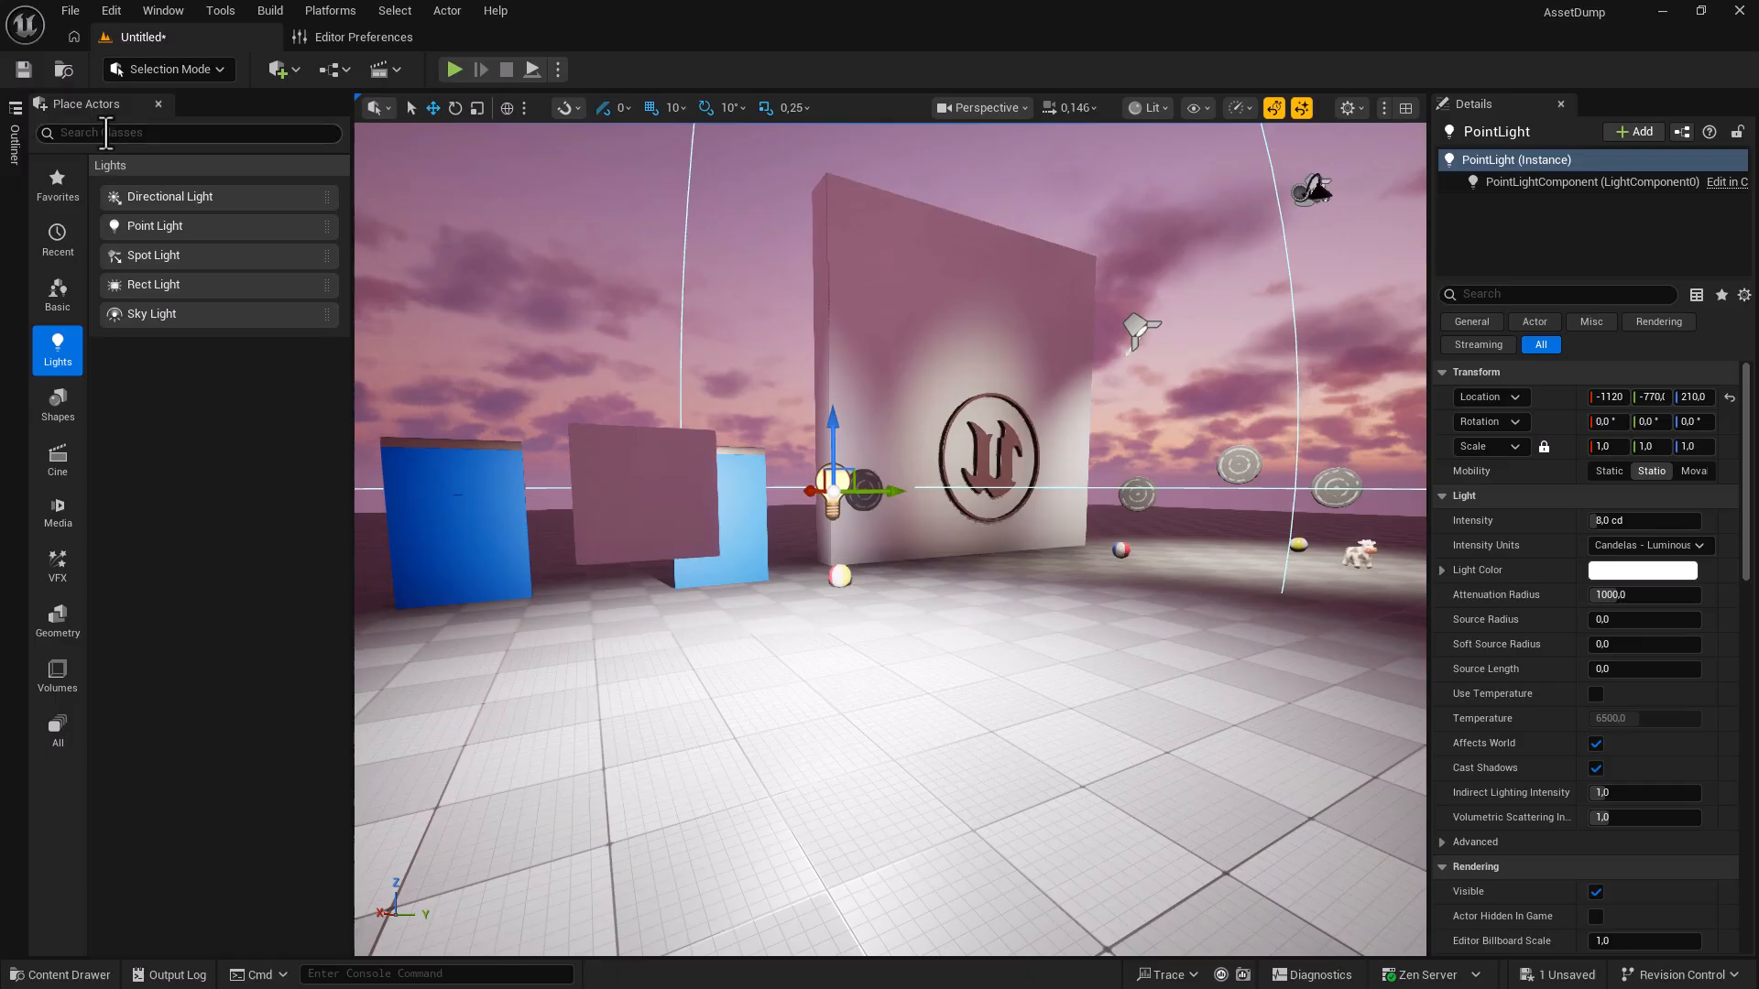
Dock the Place Actors panel to the sidebar and toggle its drawer closed and open.
right_click(86, 103)
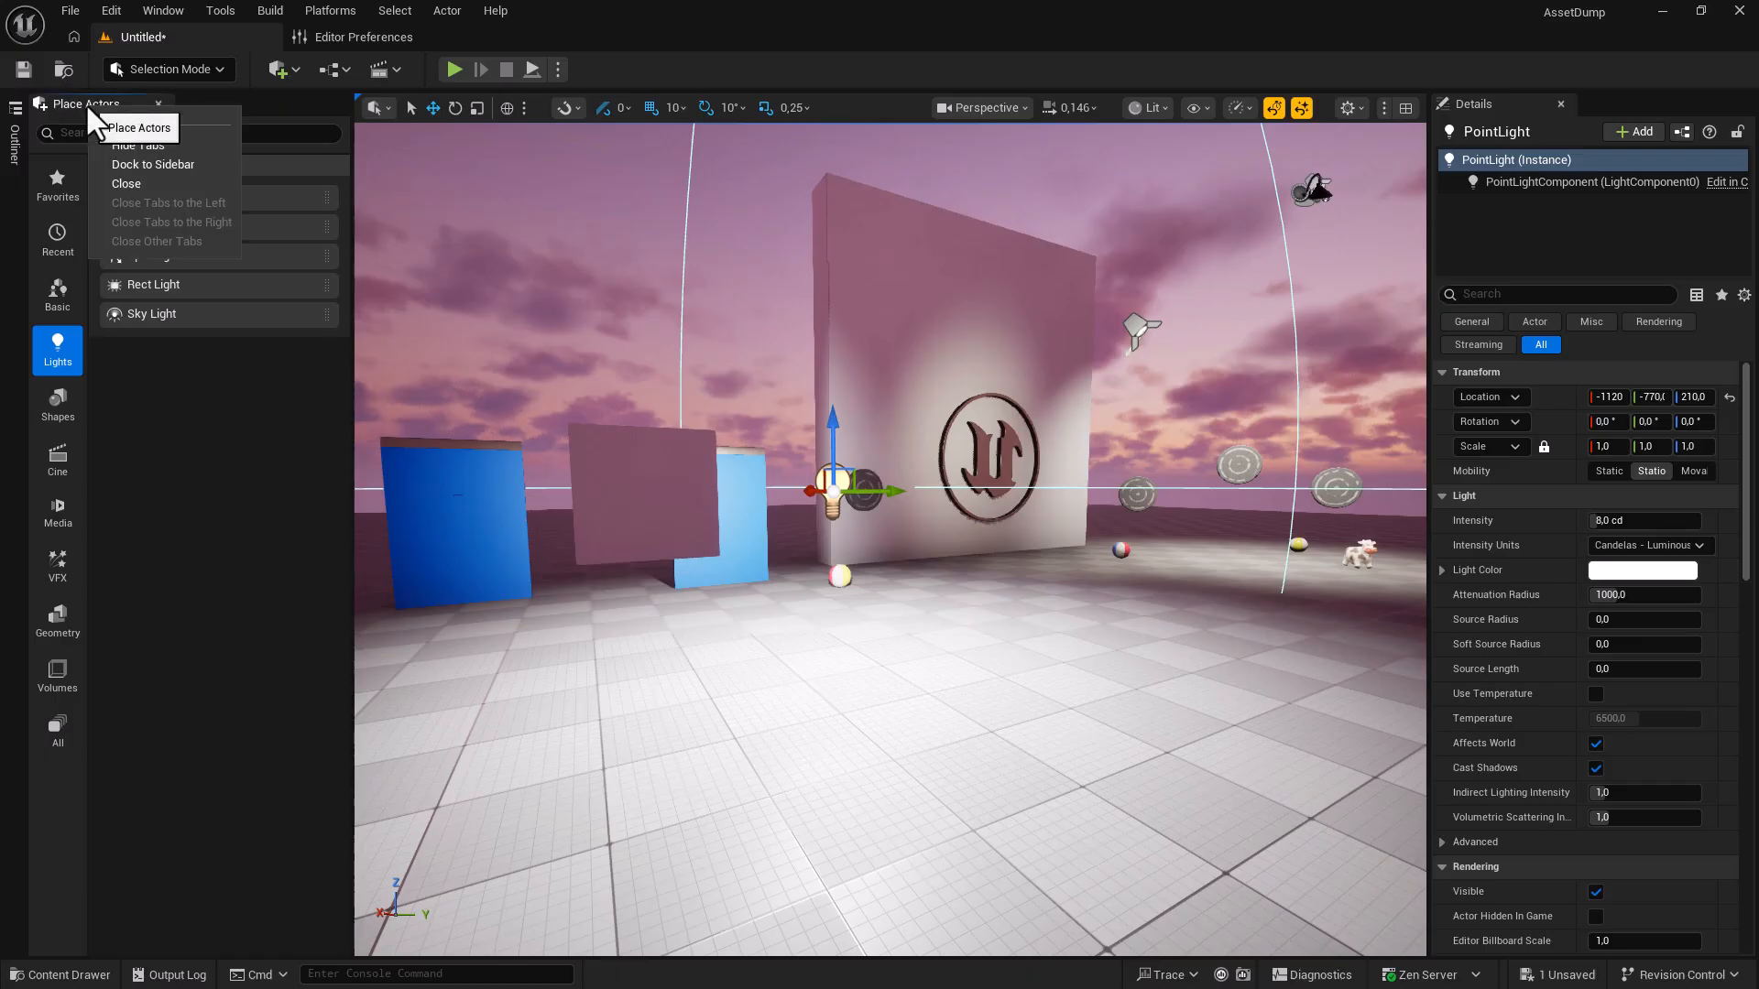
left_click(129, 165)
left_click(13, 312)
left_click(15, 315)
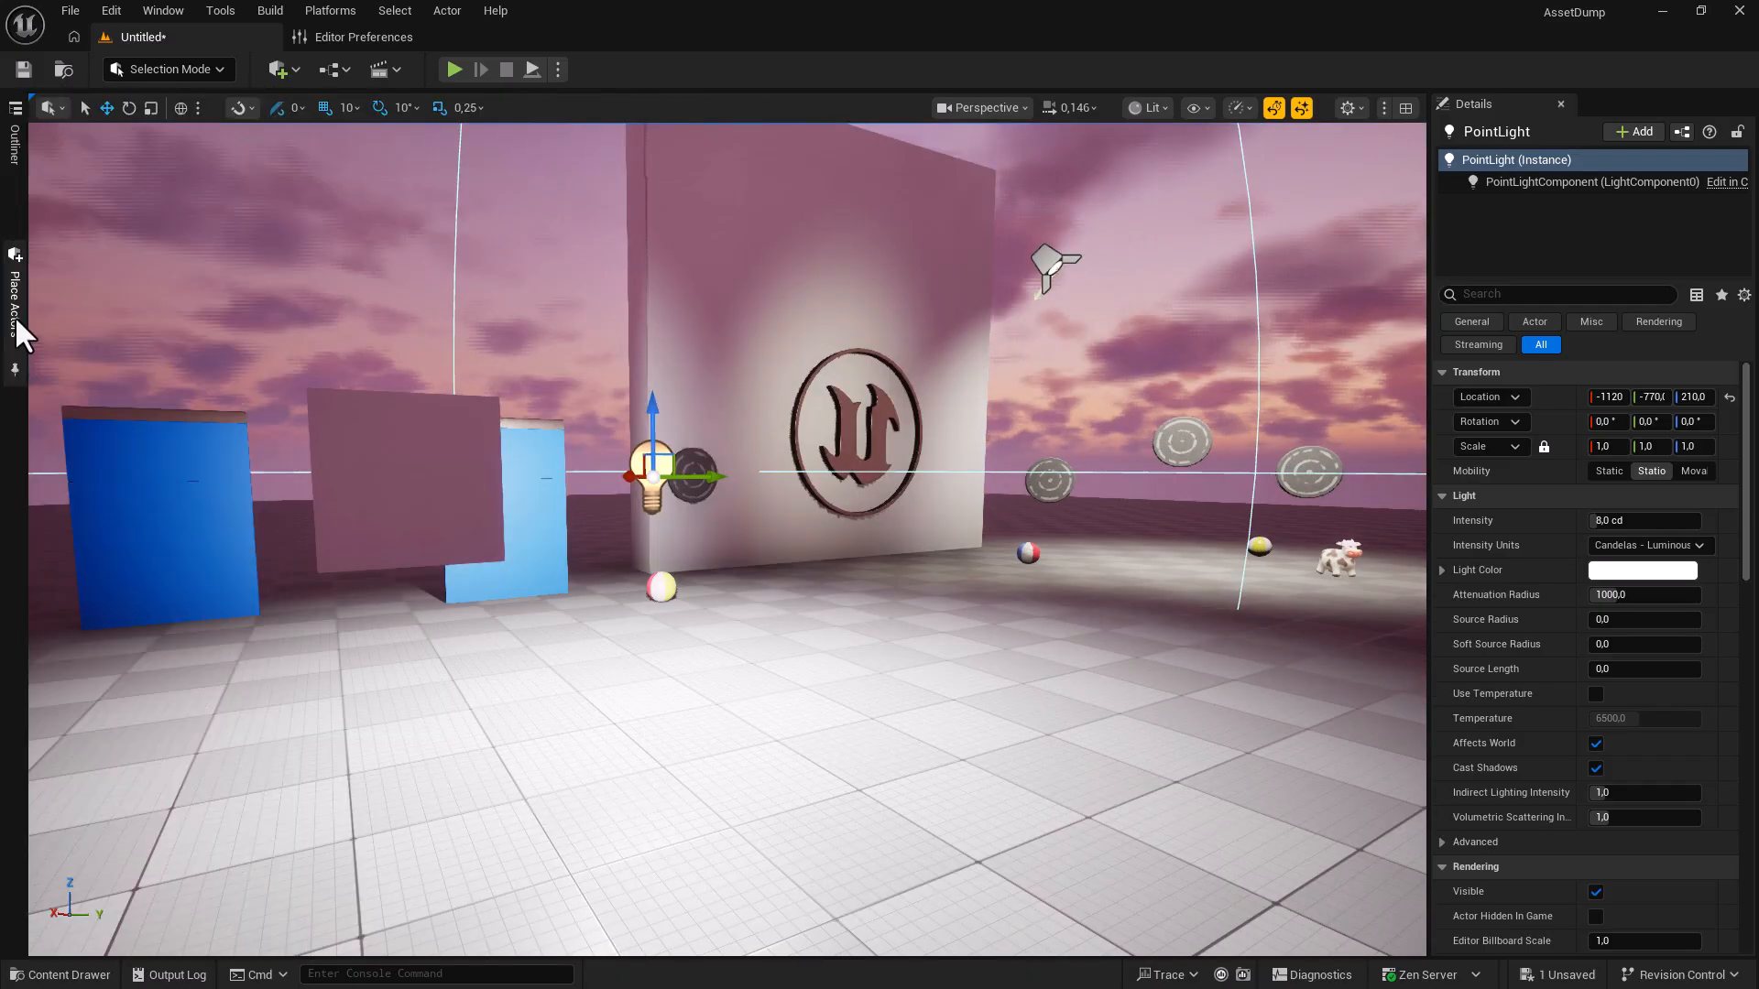
left_click(19, 370)
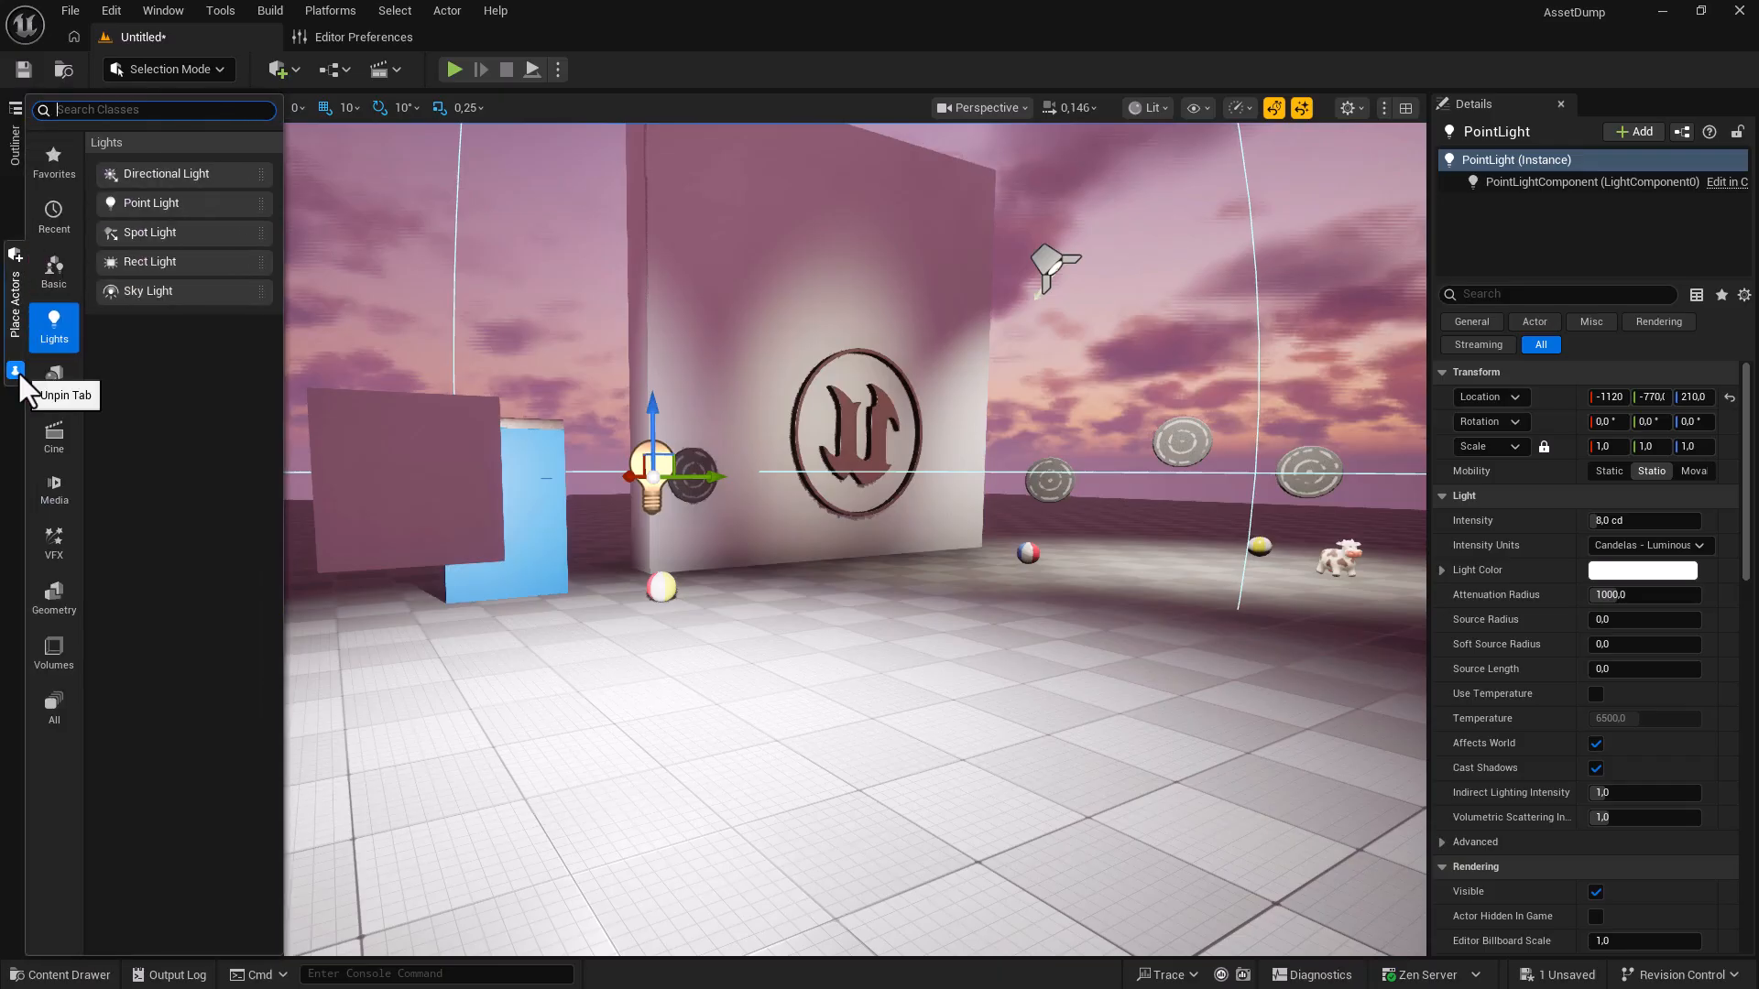
right_click_drag(717, 584, 698, 602)
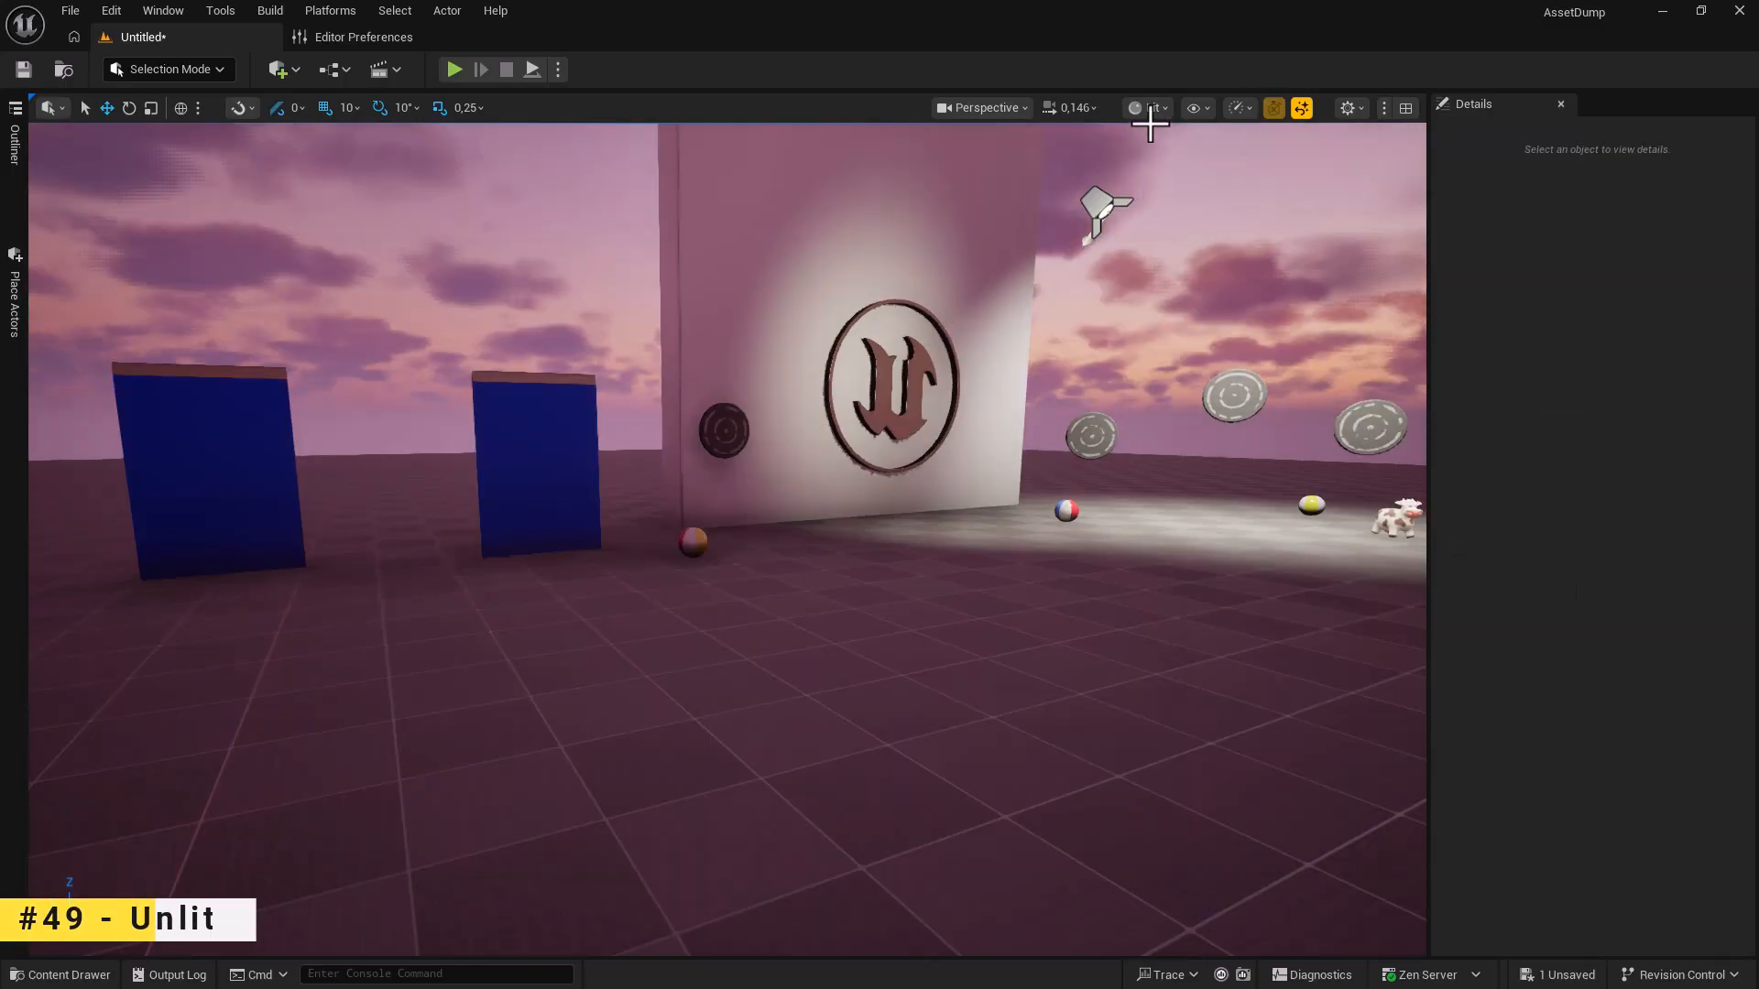
Switch the viewport to Unlit and show only the selected blue panel.
left_click(1149, 108)
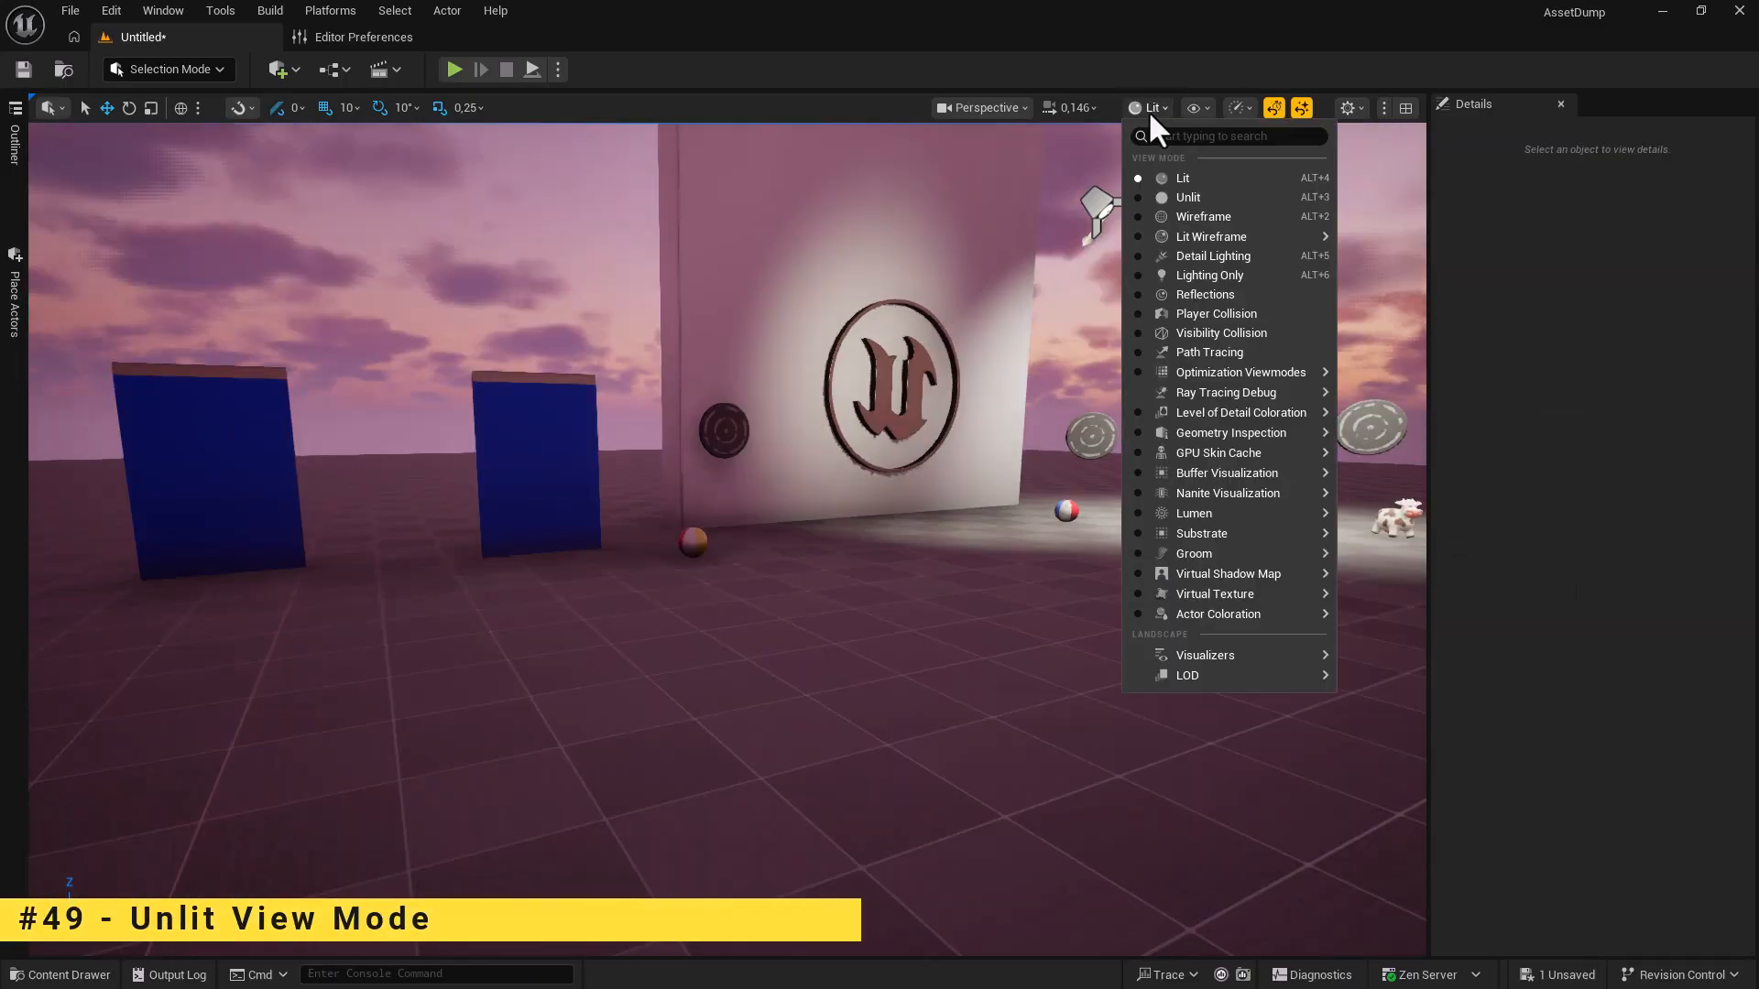
left_click(1187, 199)
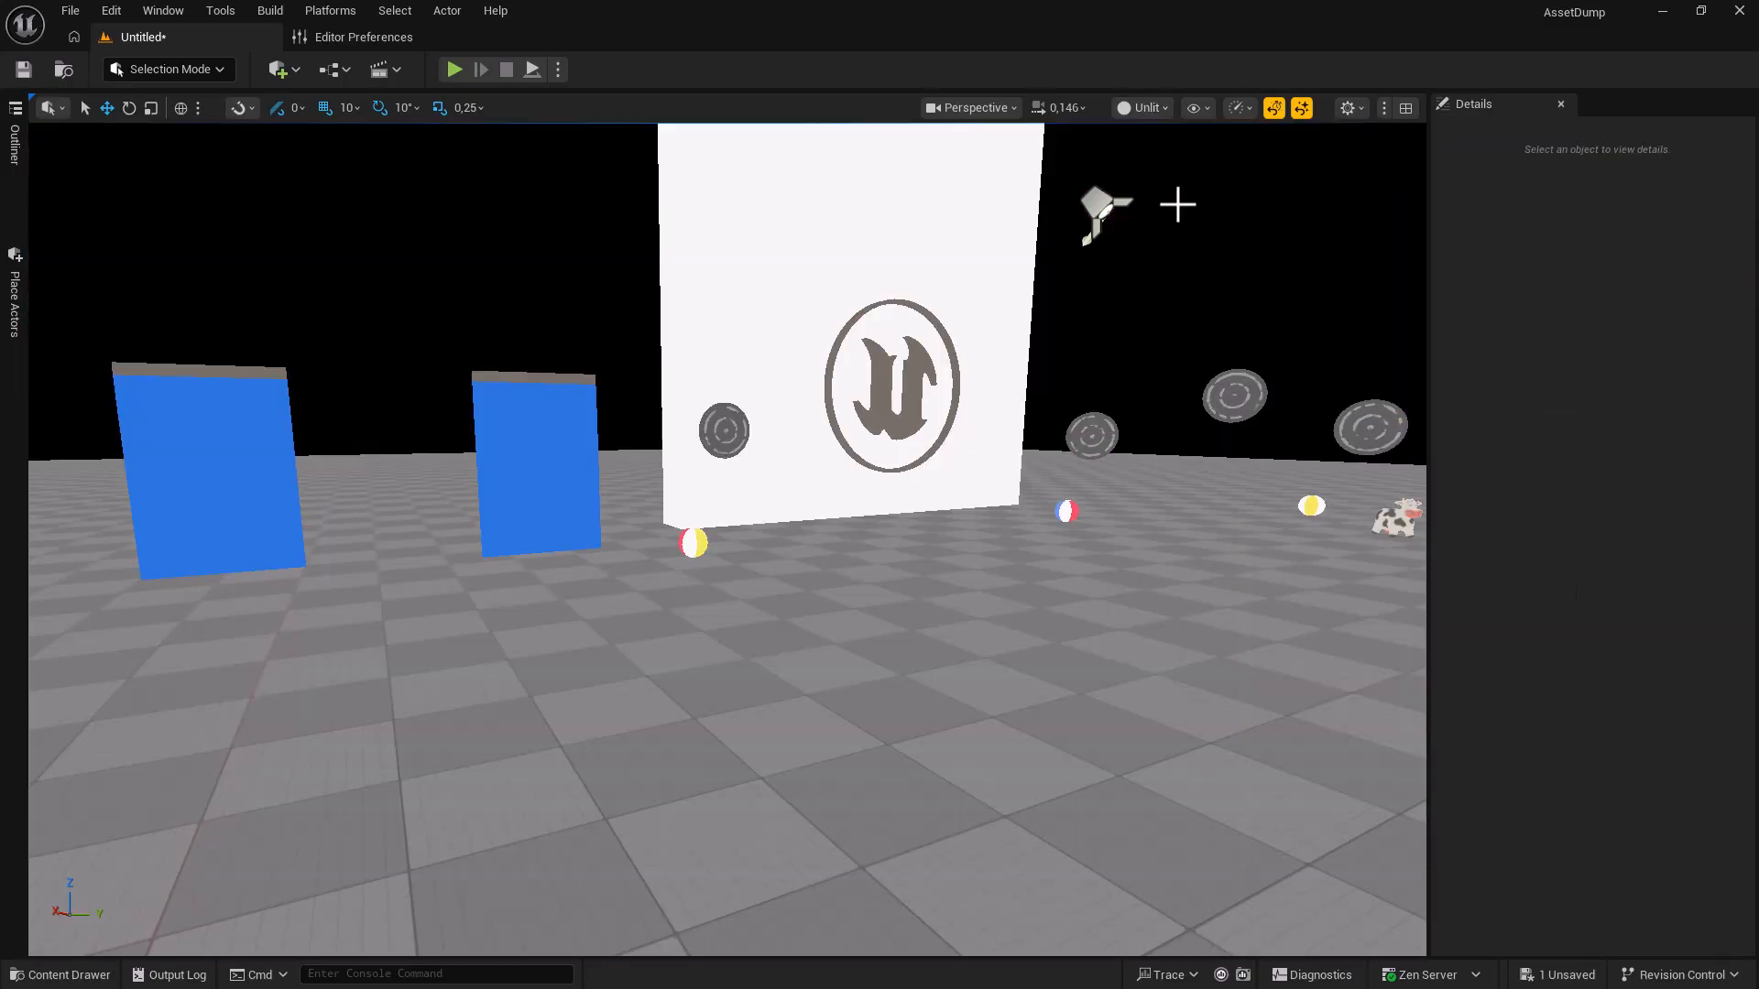
left_click(566, 509)
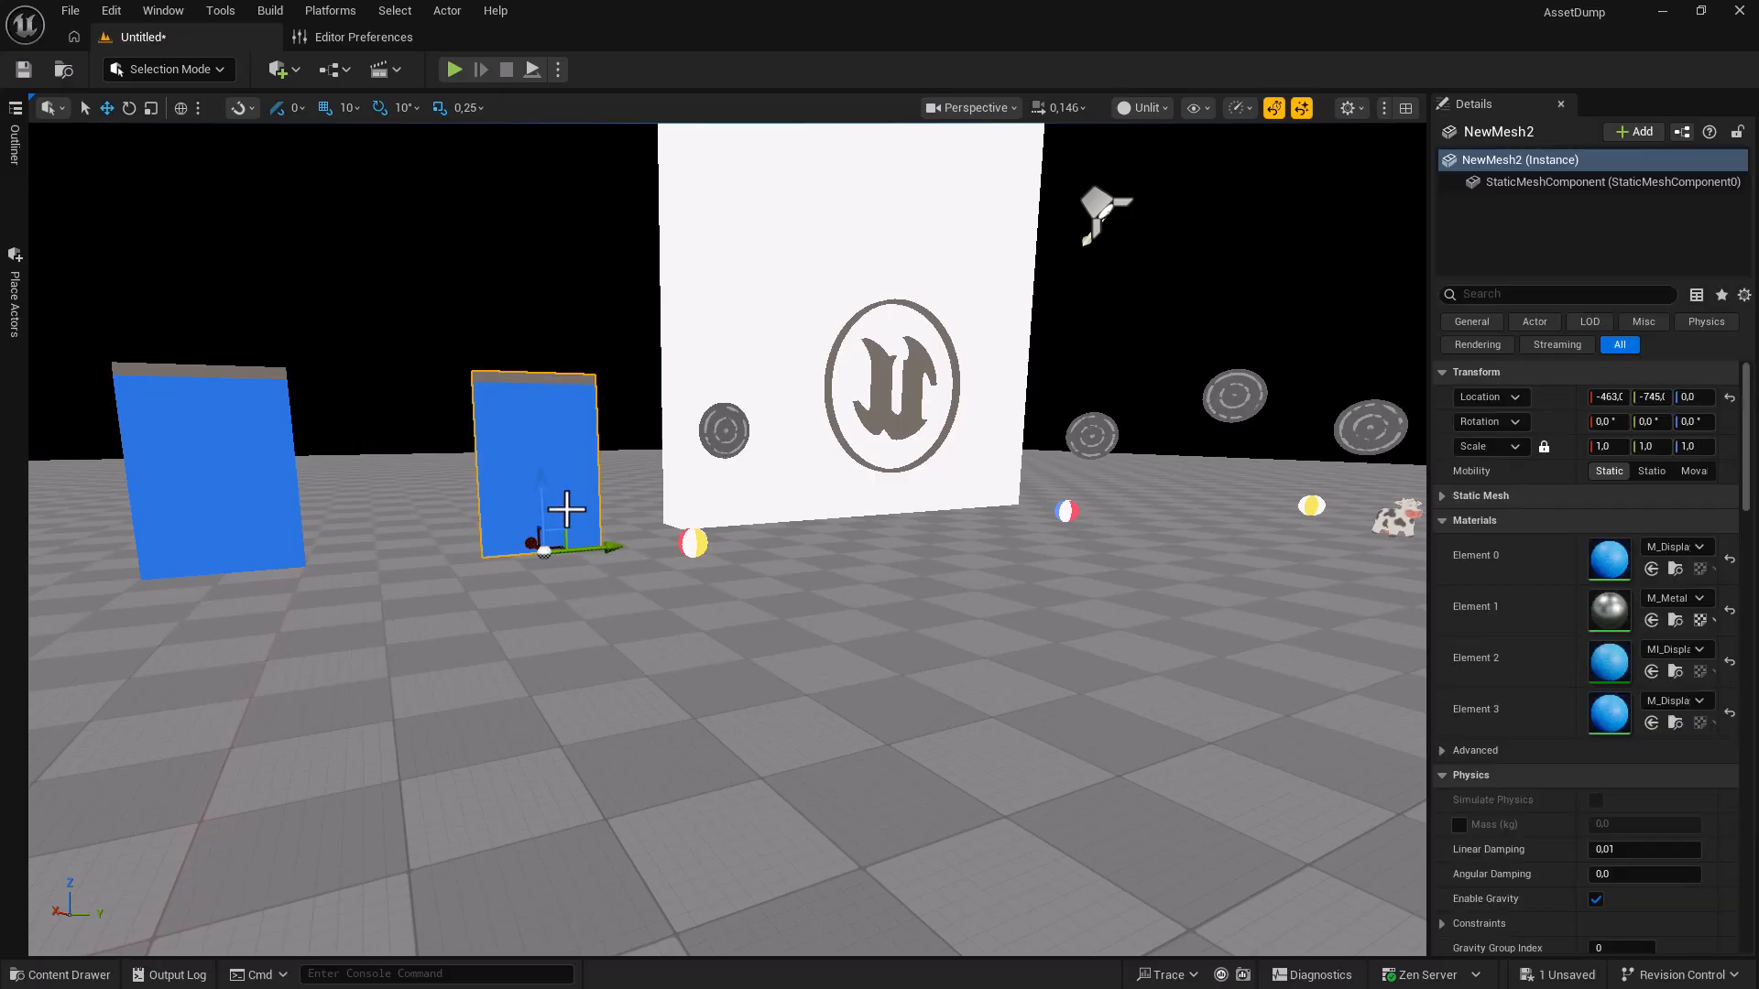
right_click(566, 509)
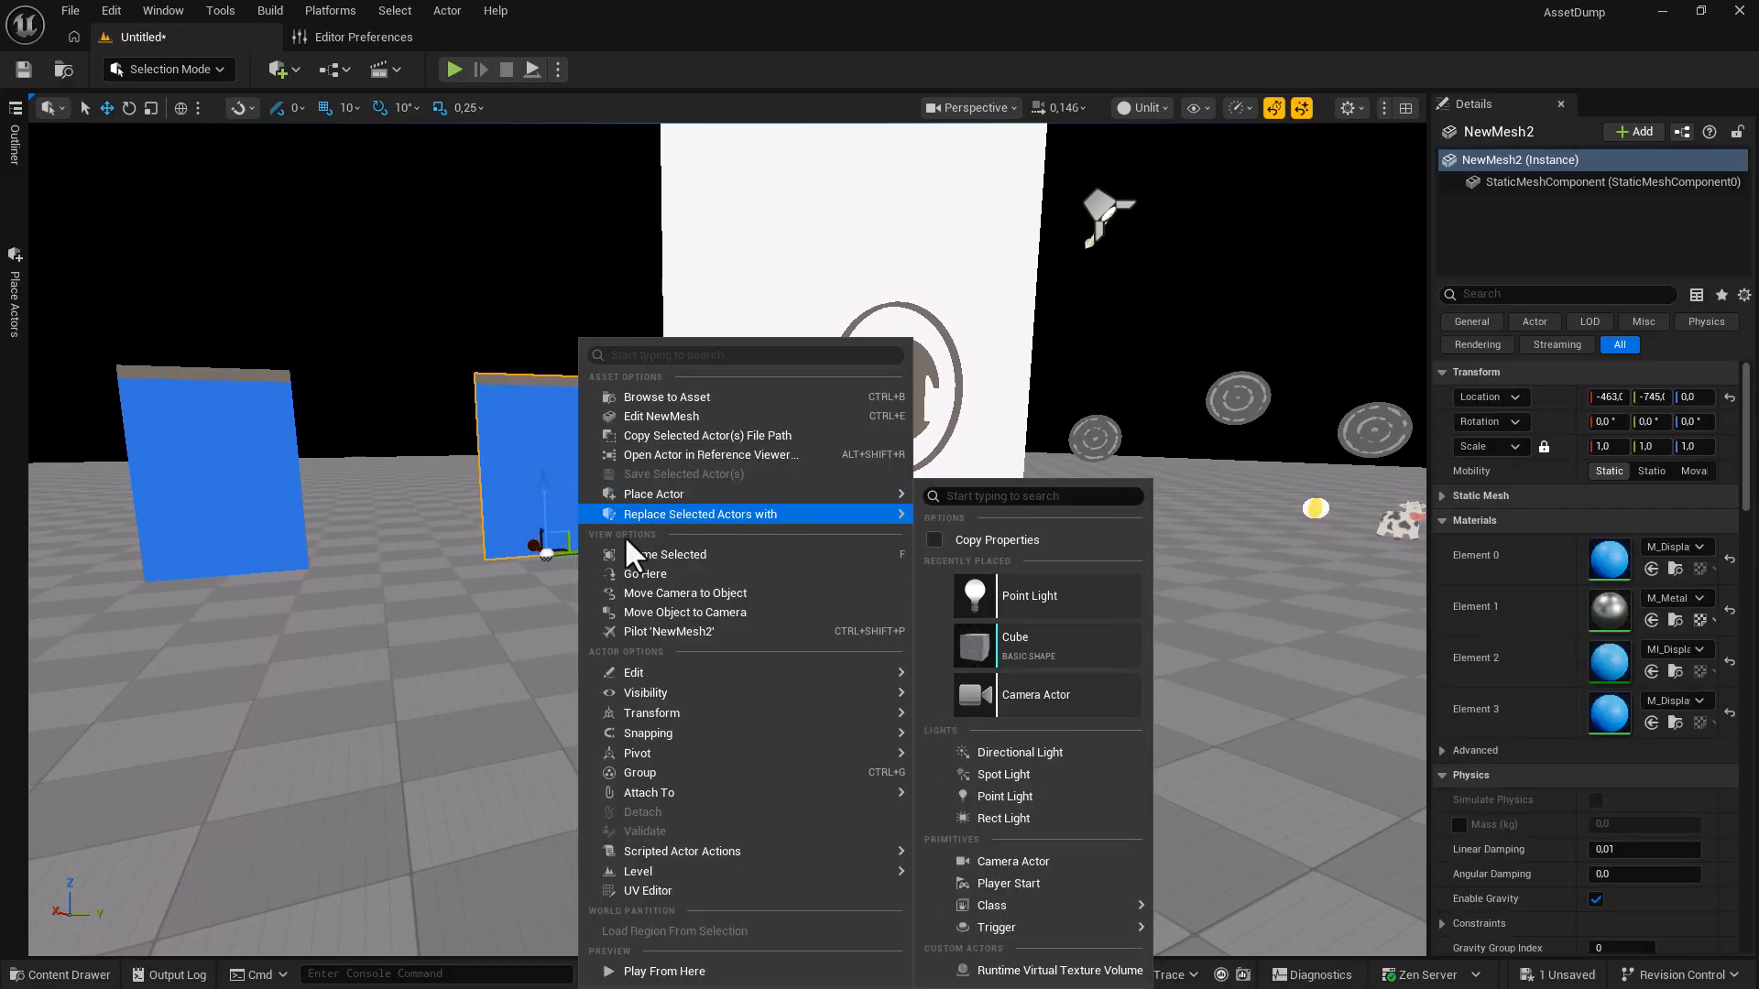
mouse_move(773, 693)
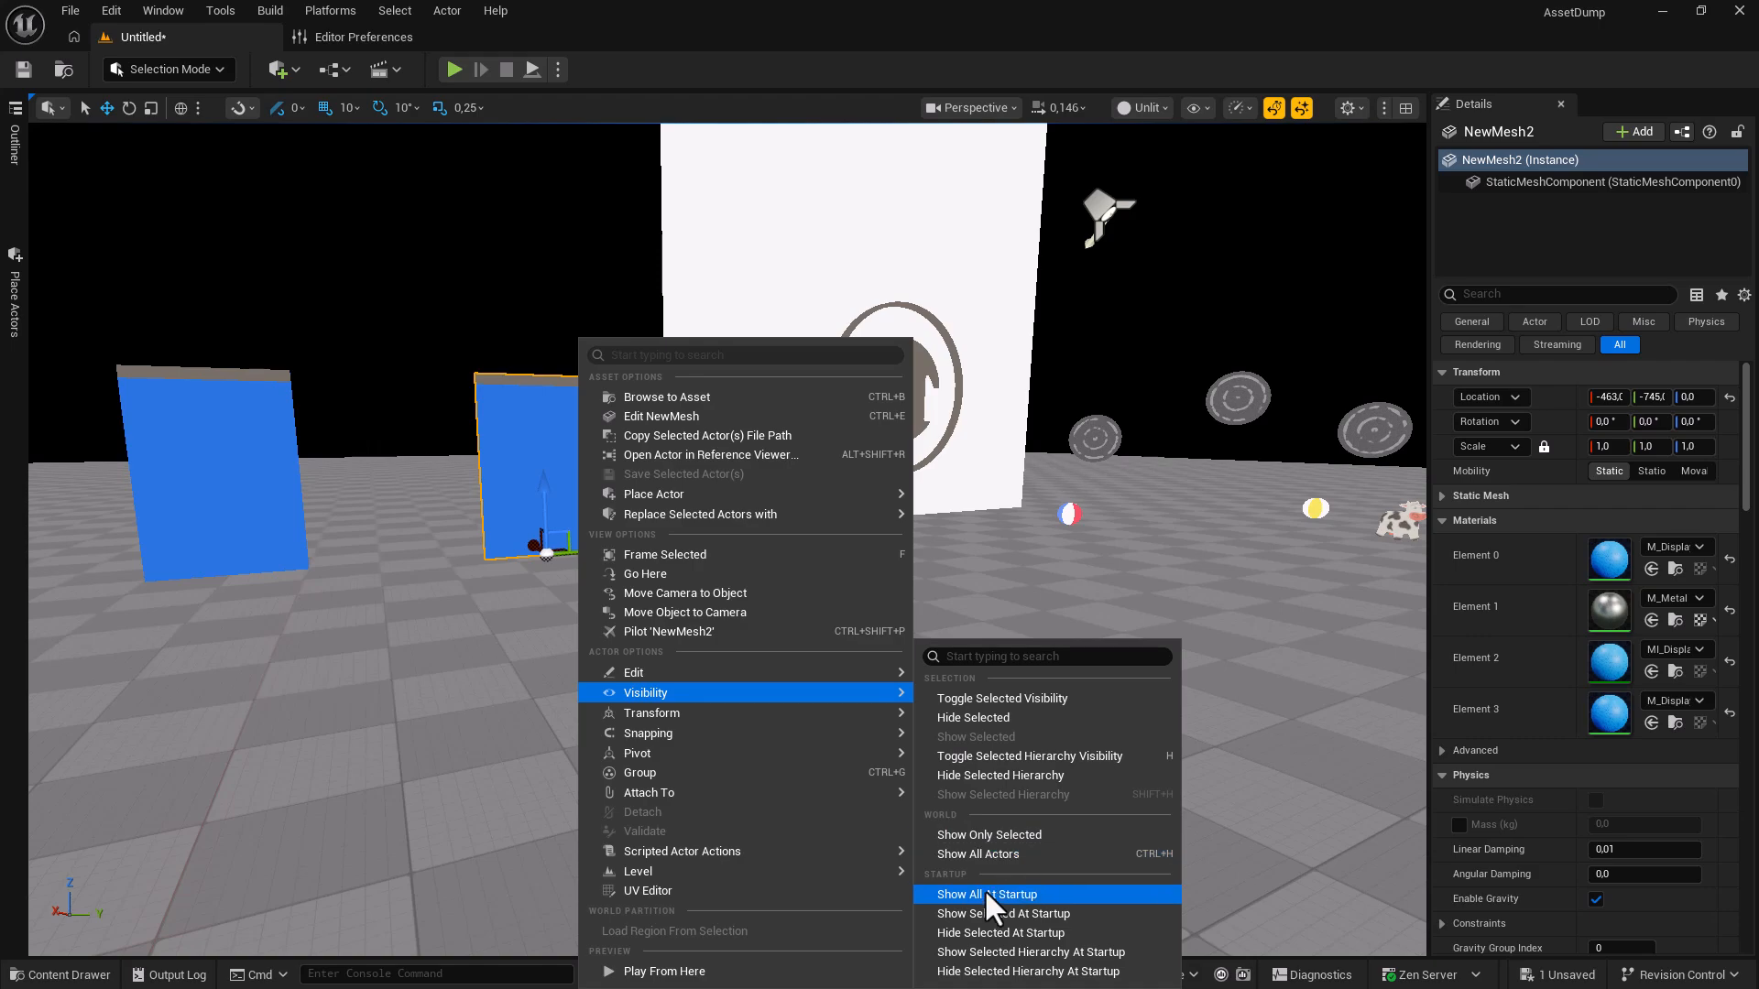
left_click(986, 831)
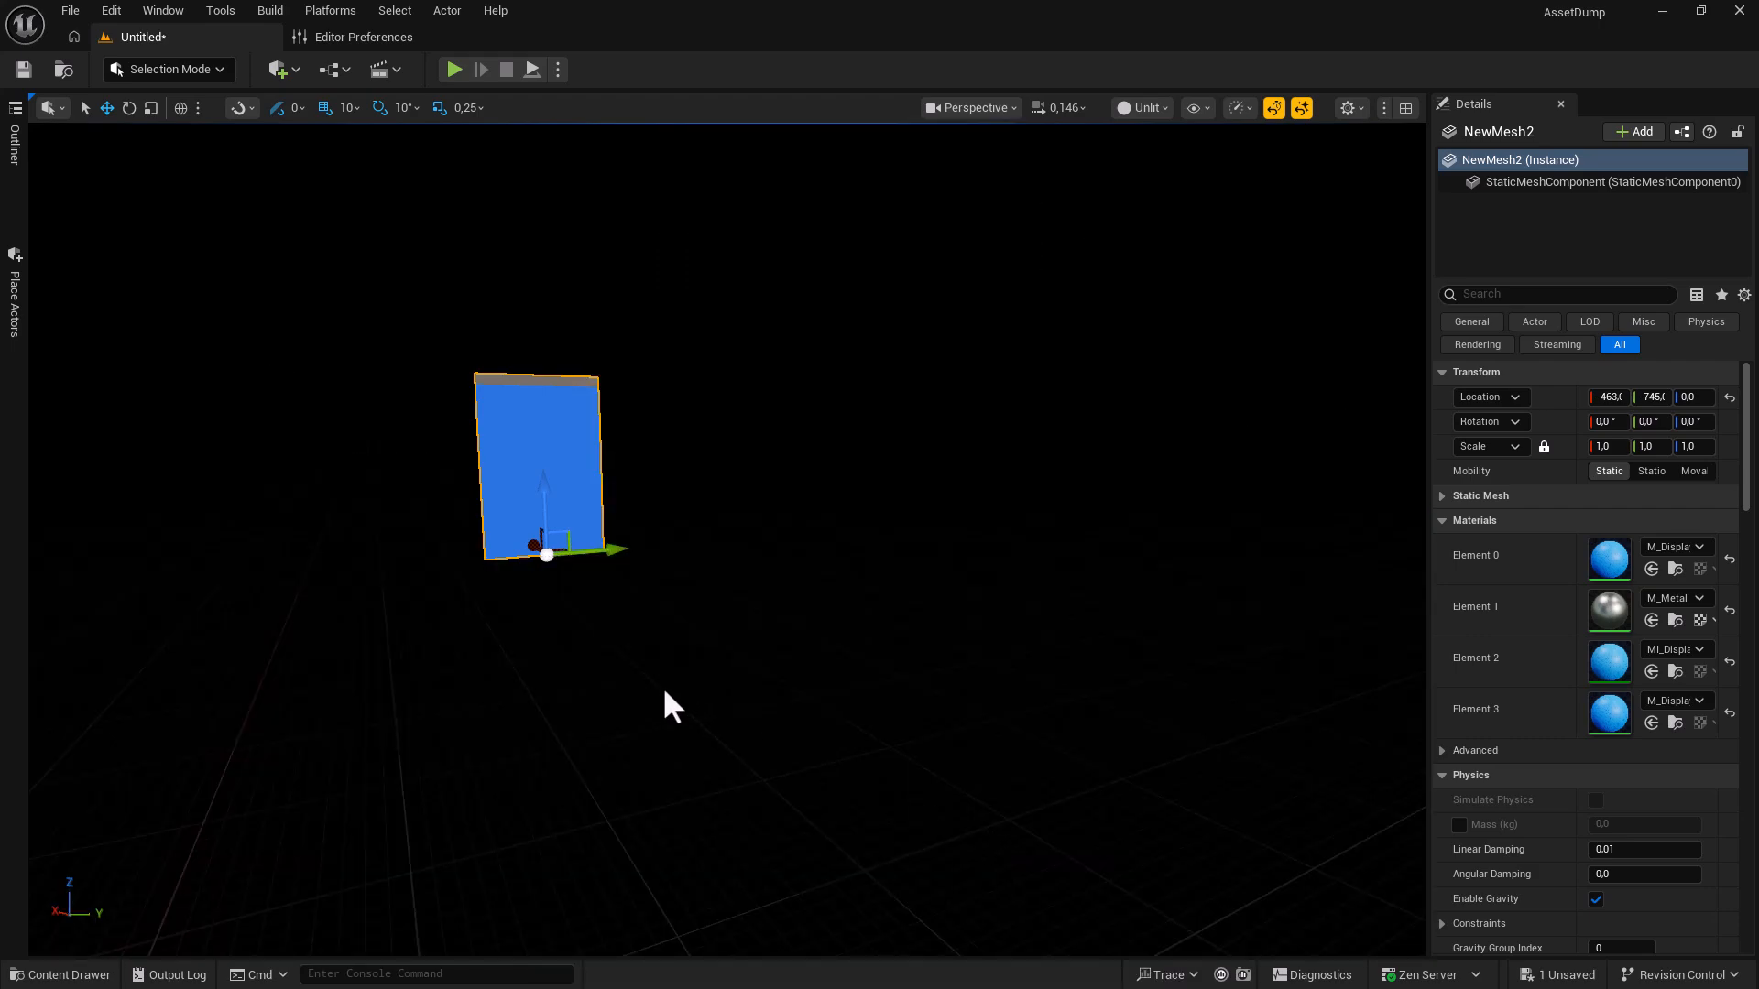
Frame the blue panel, orbit around it, and set the pivot at its bottom corner.
key("f")
left_click_drag(552, 840, 647, 847, "alt")
scroll(600, 859, "down", 3)
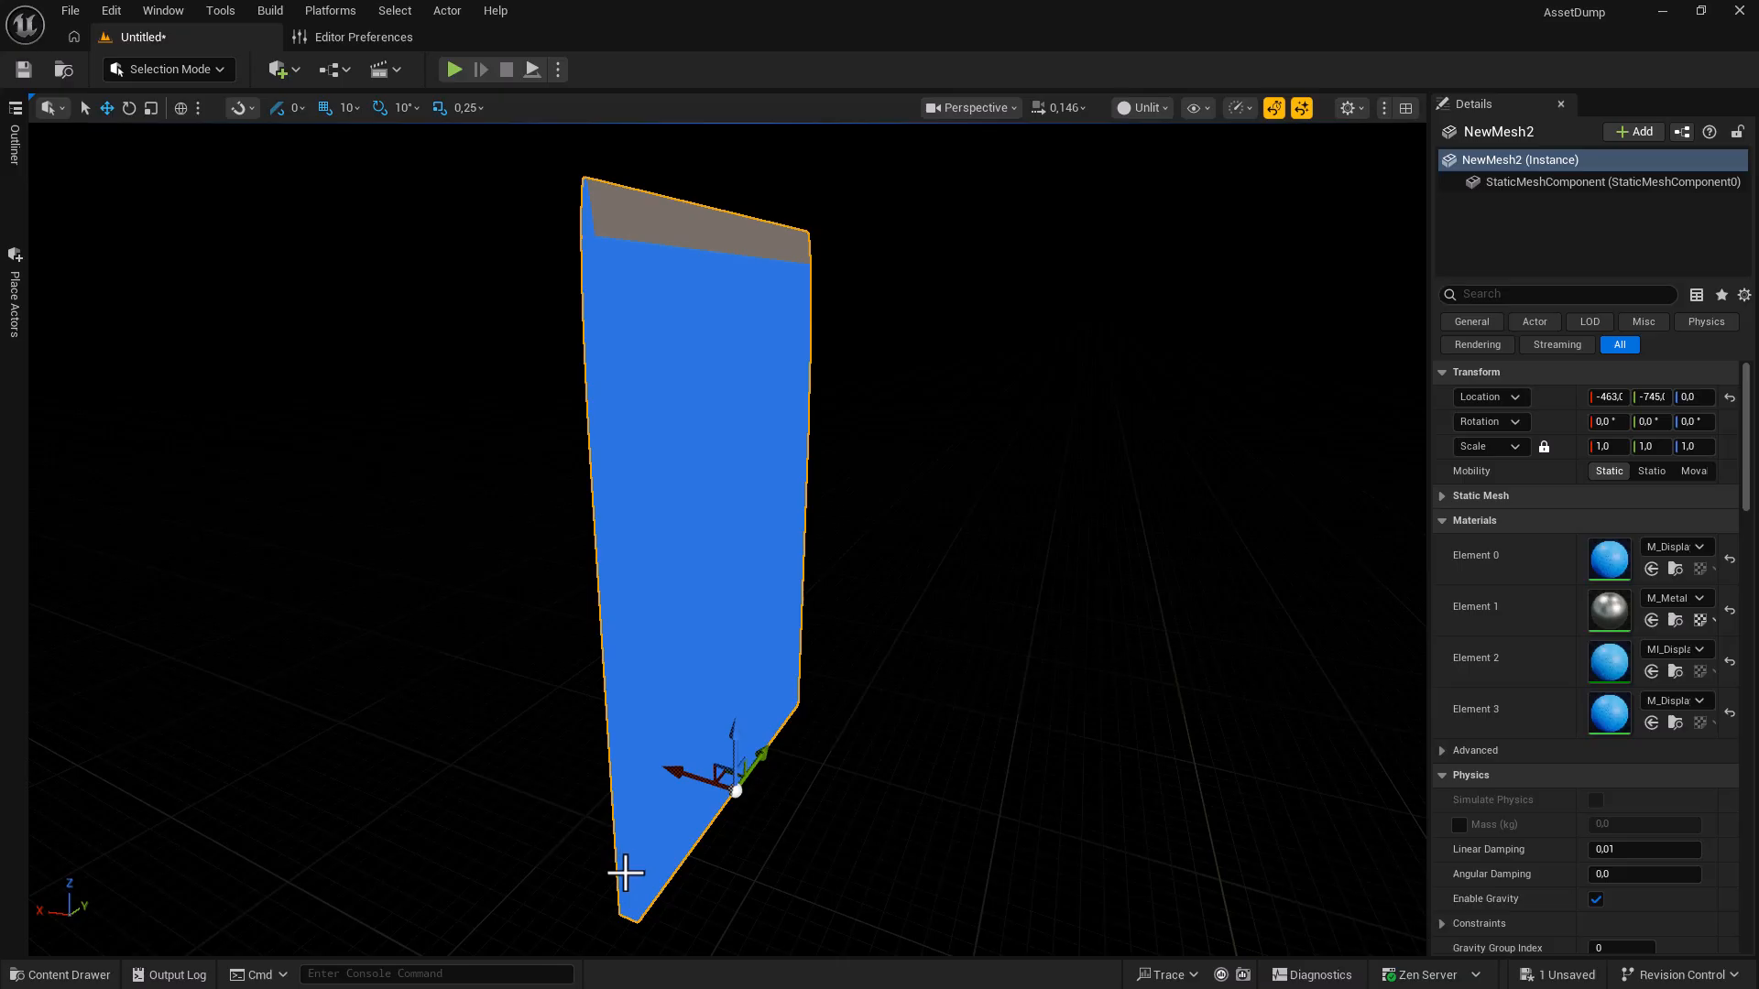
middle_click(625, 909, "alt")
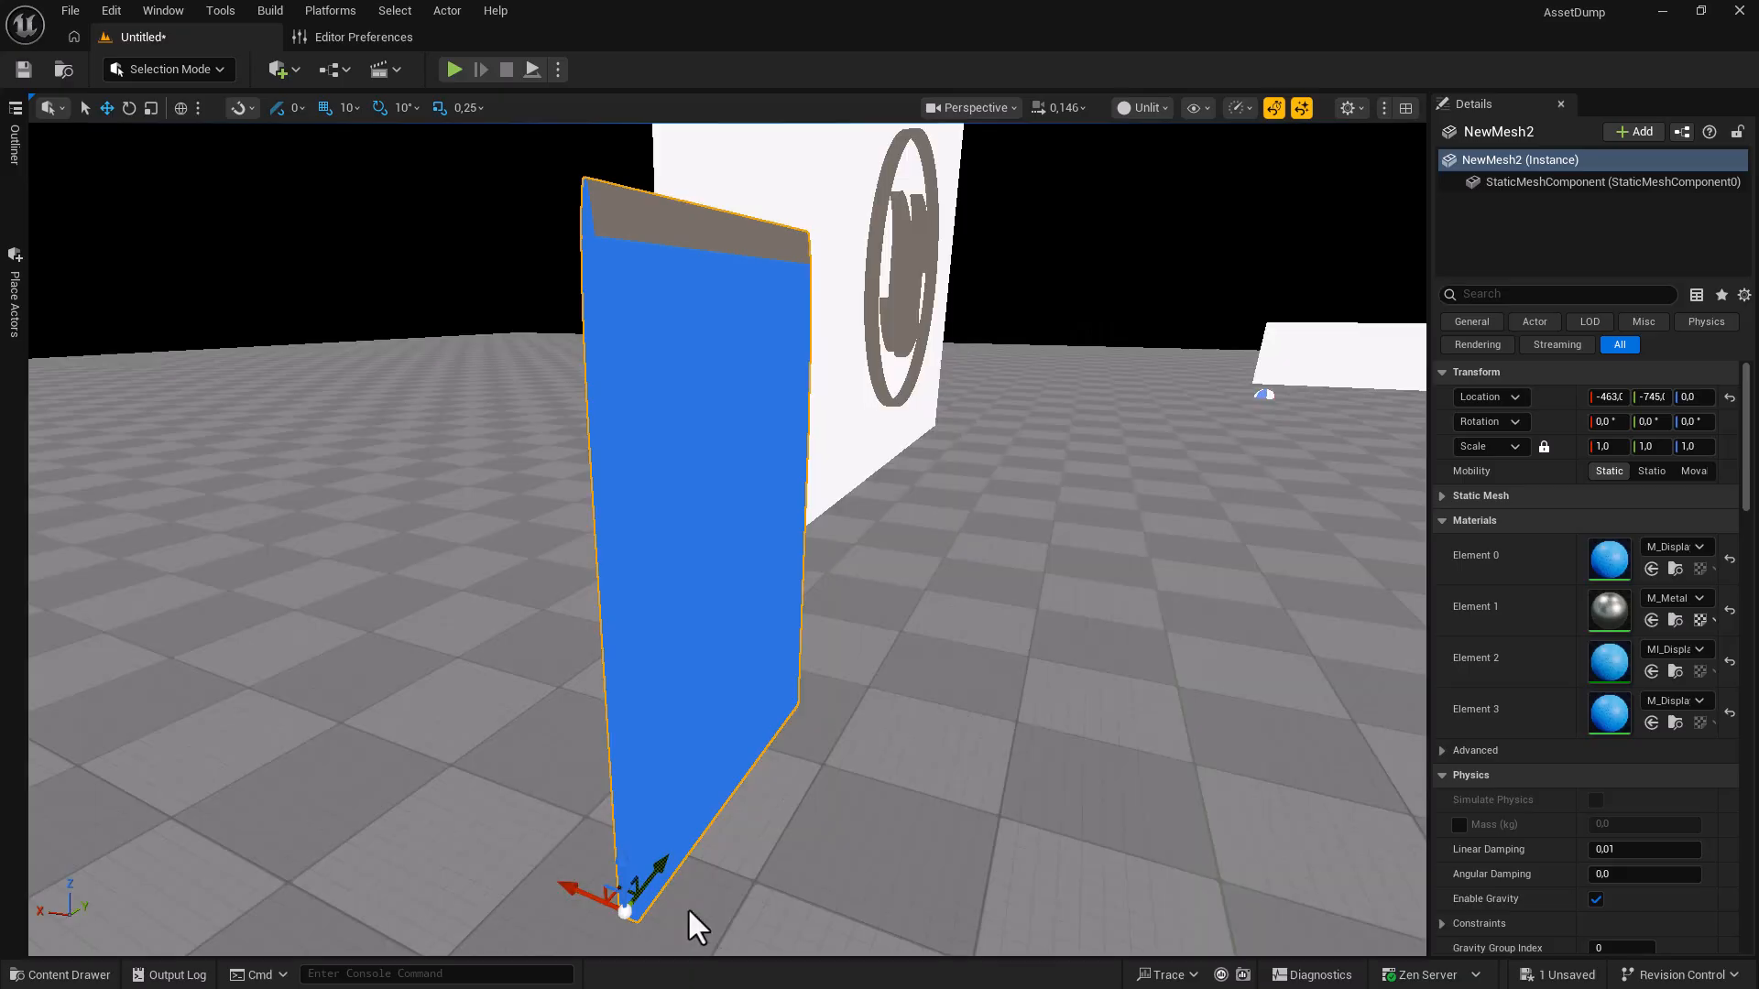
Bring back the hidden actors, fly around the panel, and return the viewport to Lit.
key("a")
right_click_drag(744, 859, 701, 820)
key("d")
left_click(1143, 107)
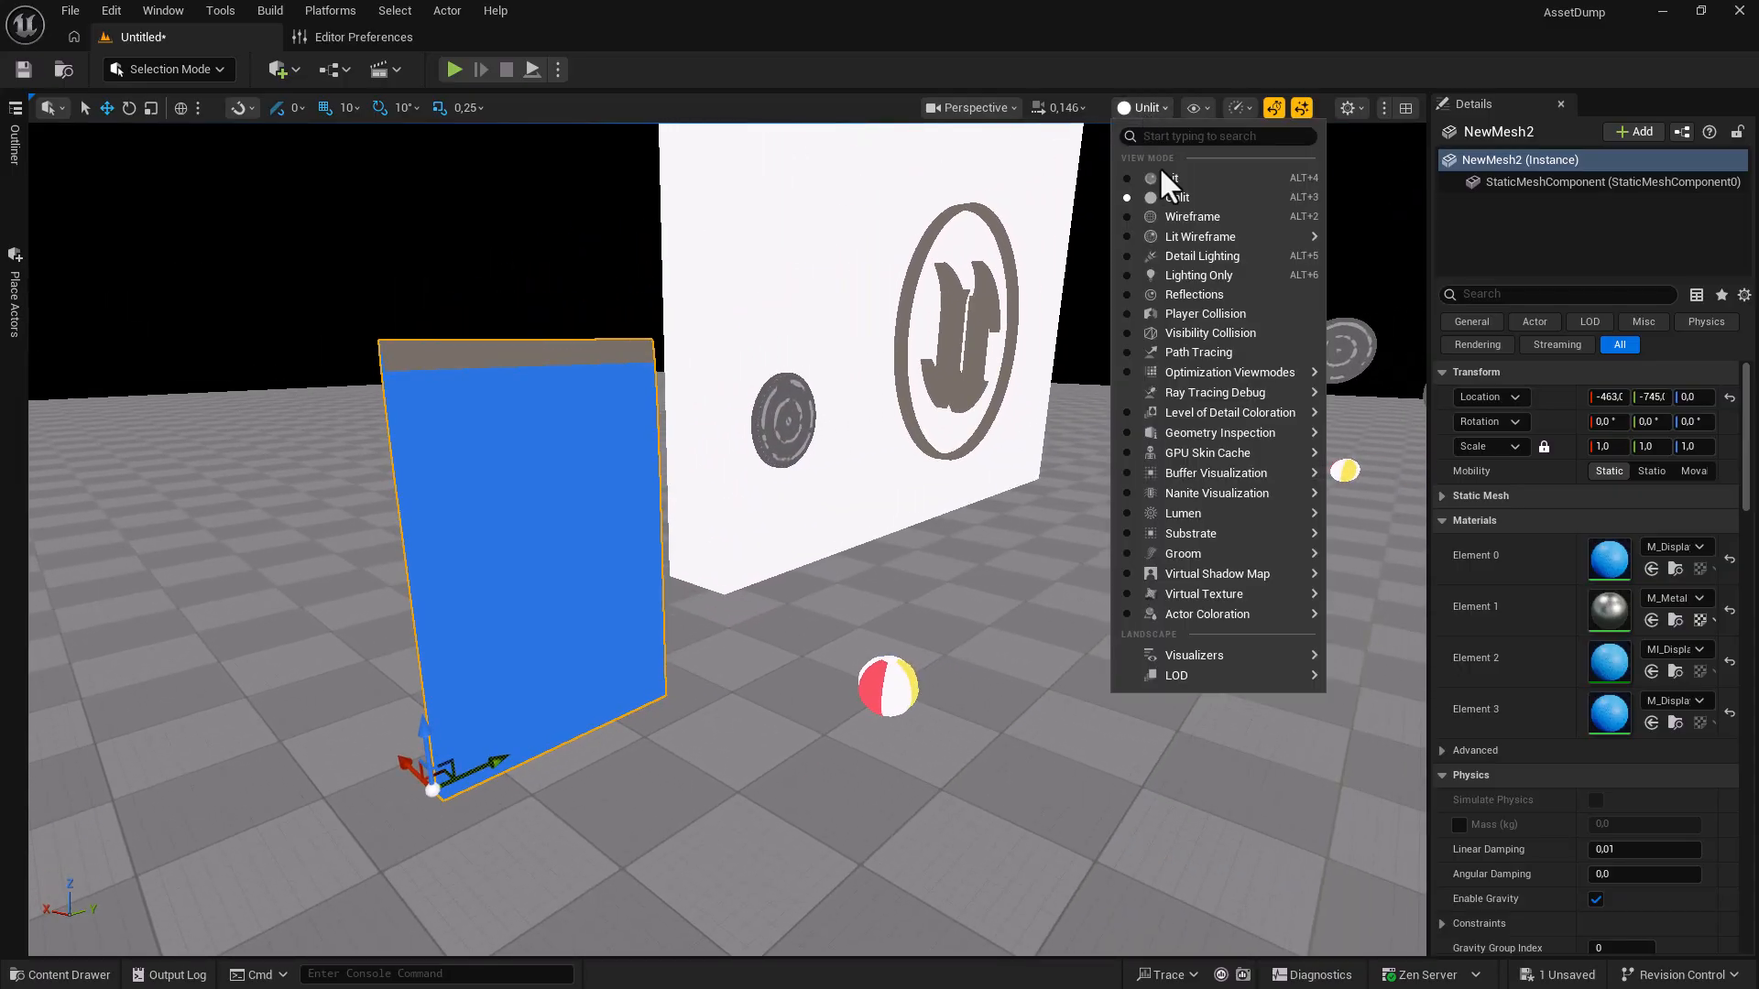
left_click(1160, 179)
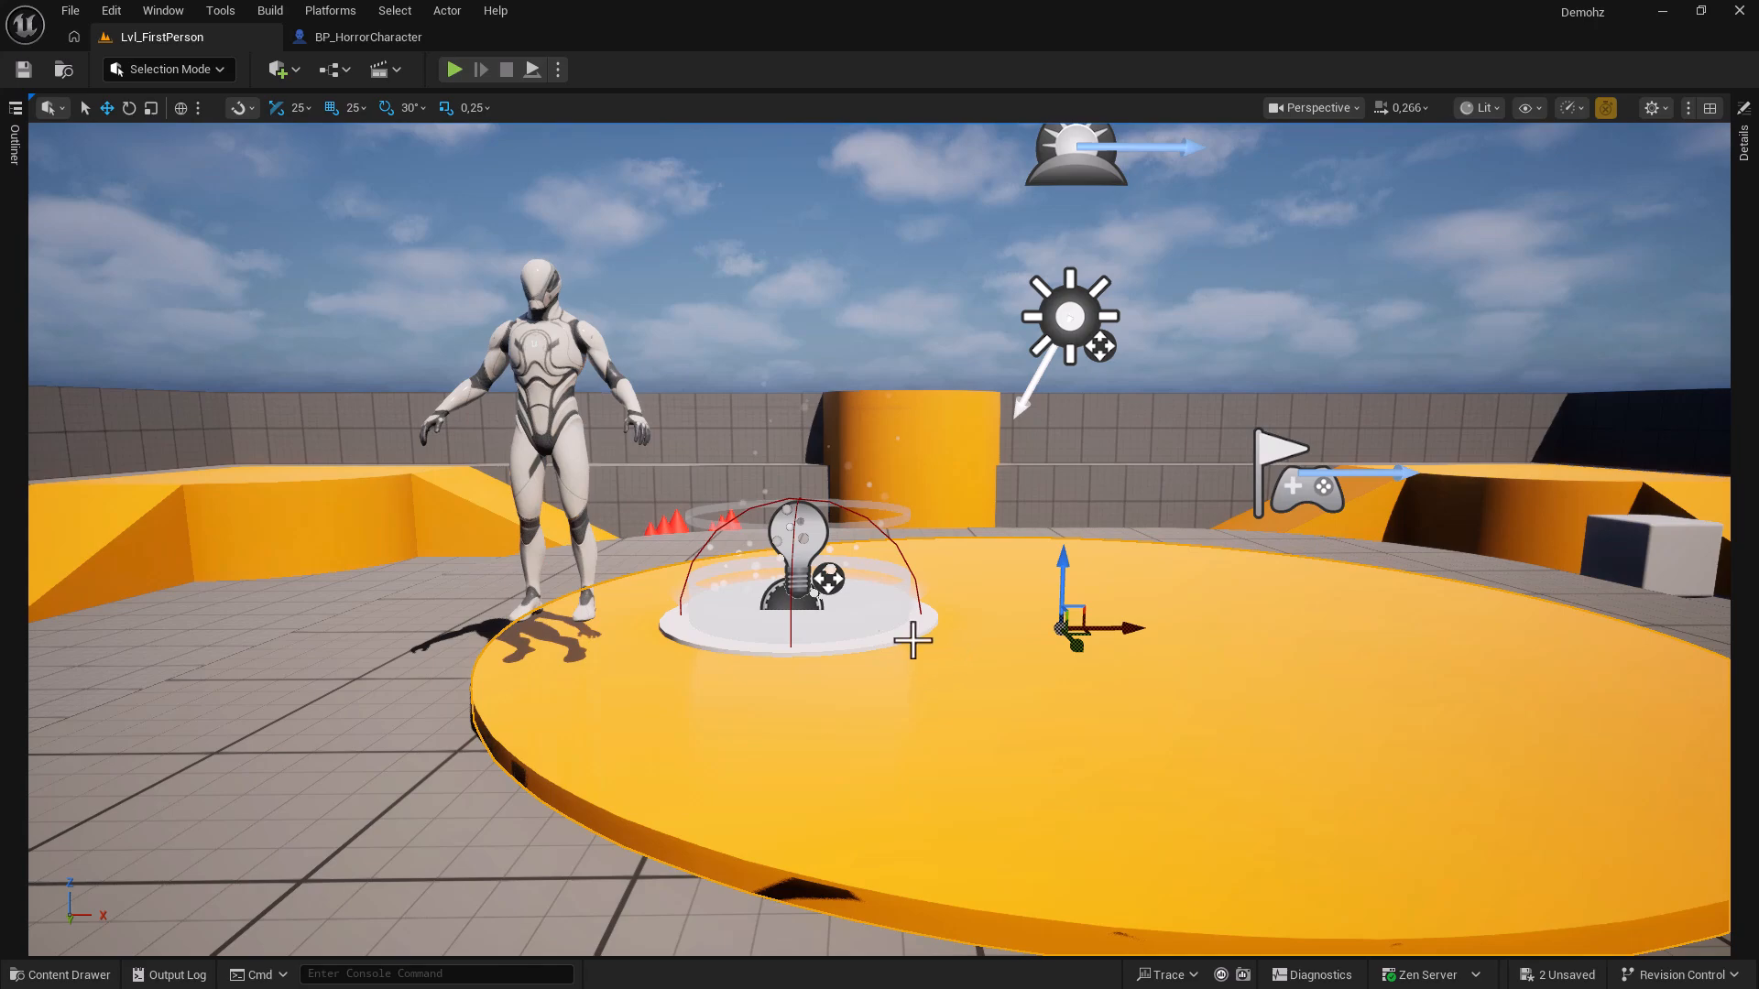
Clear the selection, save ScreenShot00001.png with F9, and review it in the image viewer.
left_click(870, 610)
key("Escape")
key("F9")
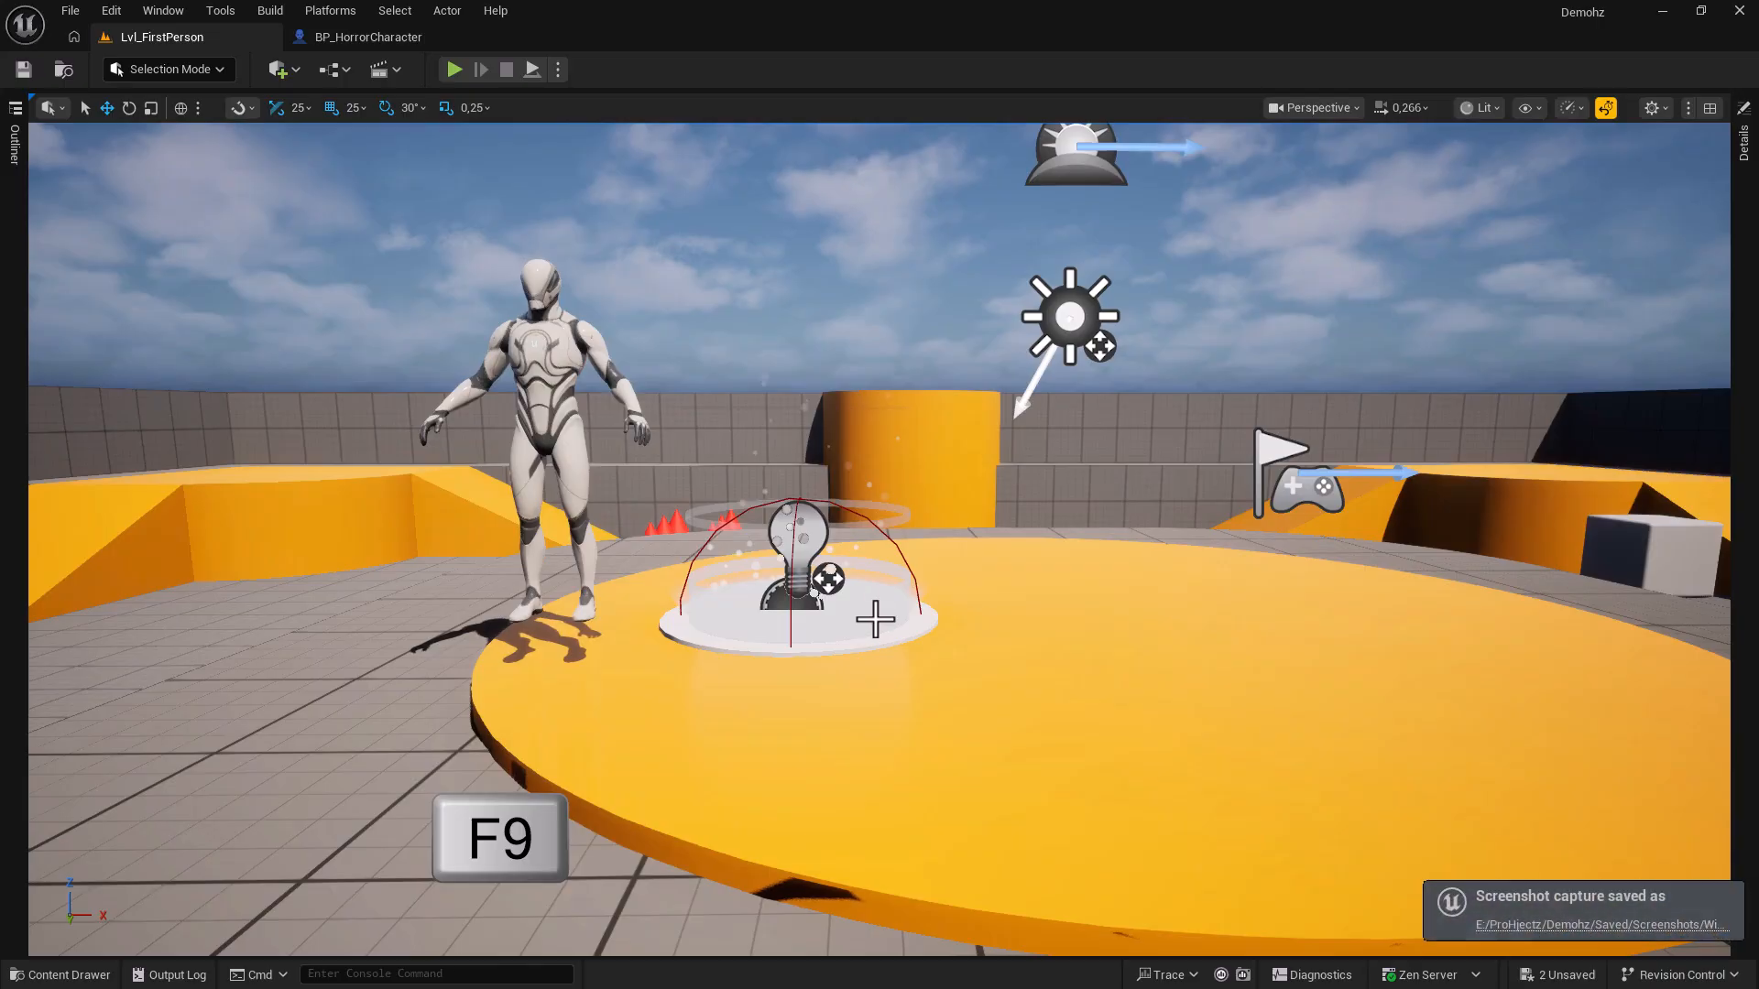
left_click_drag(0, 151, 1037, 214)
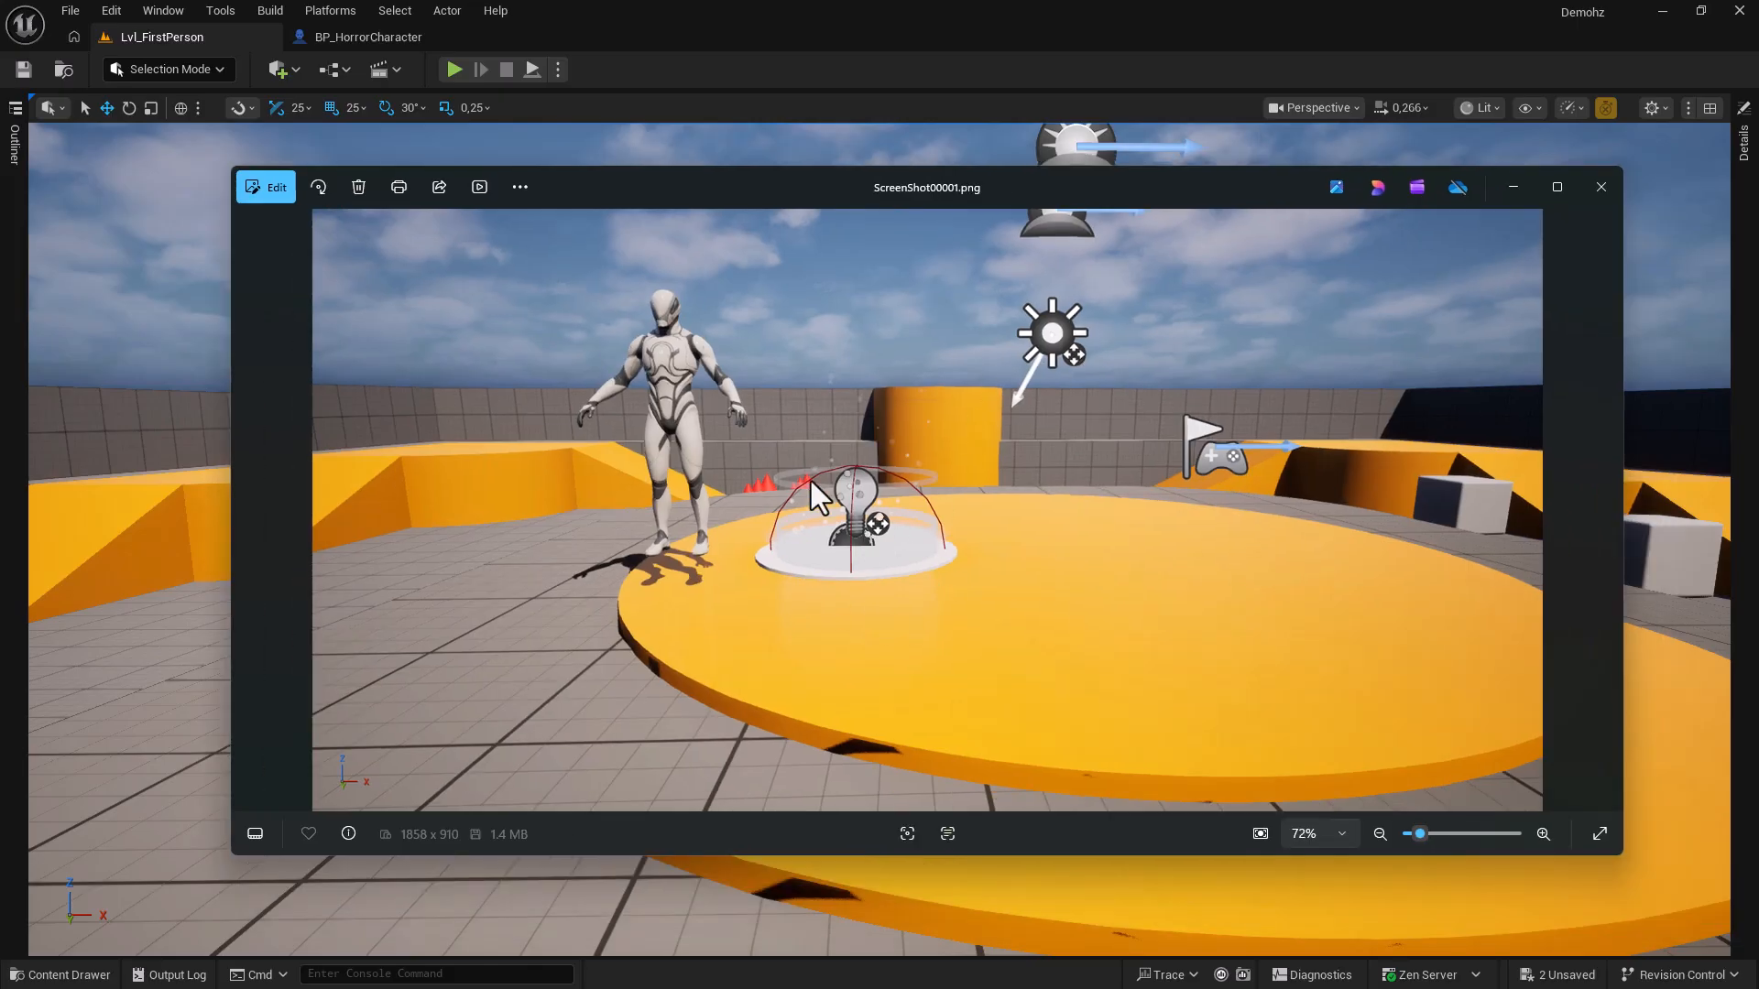
left_click(1600, 187)
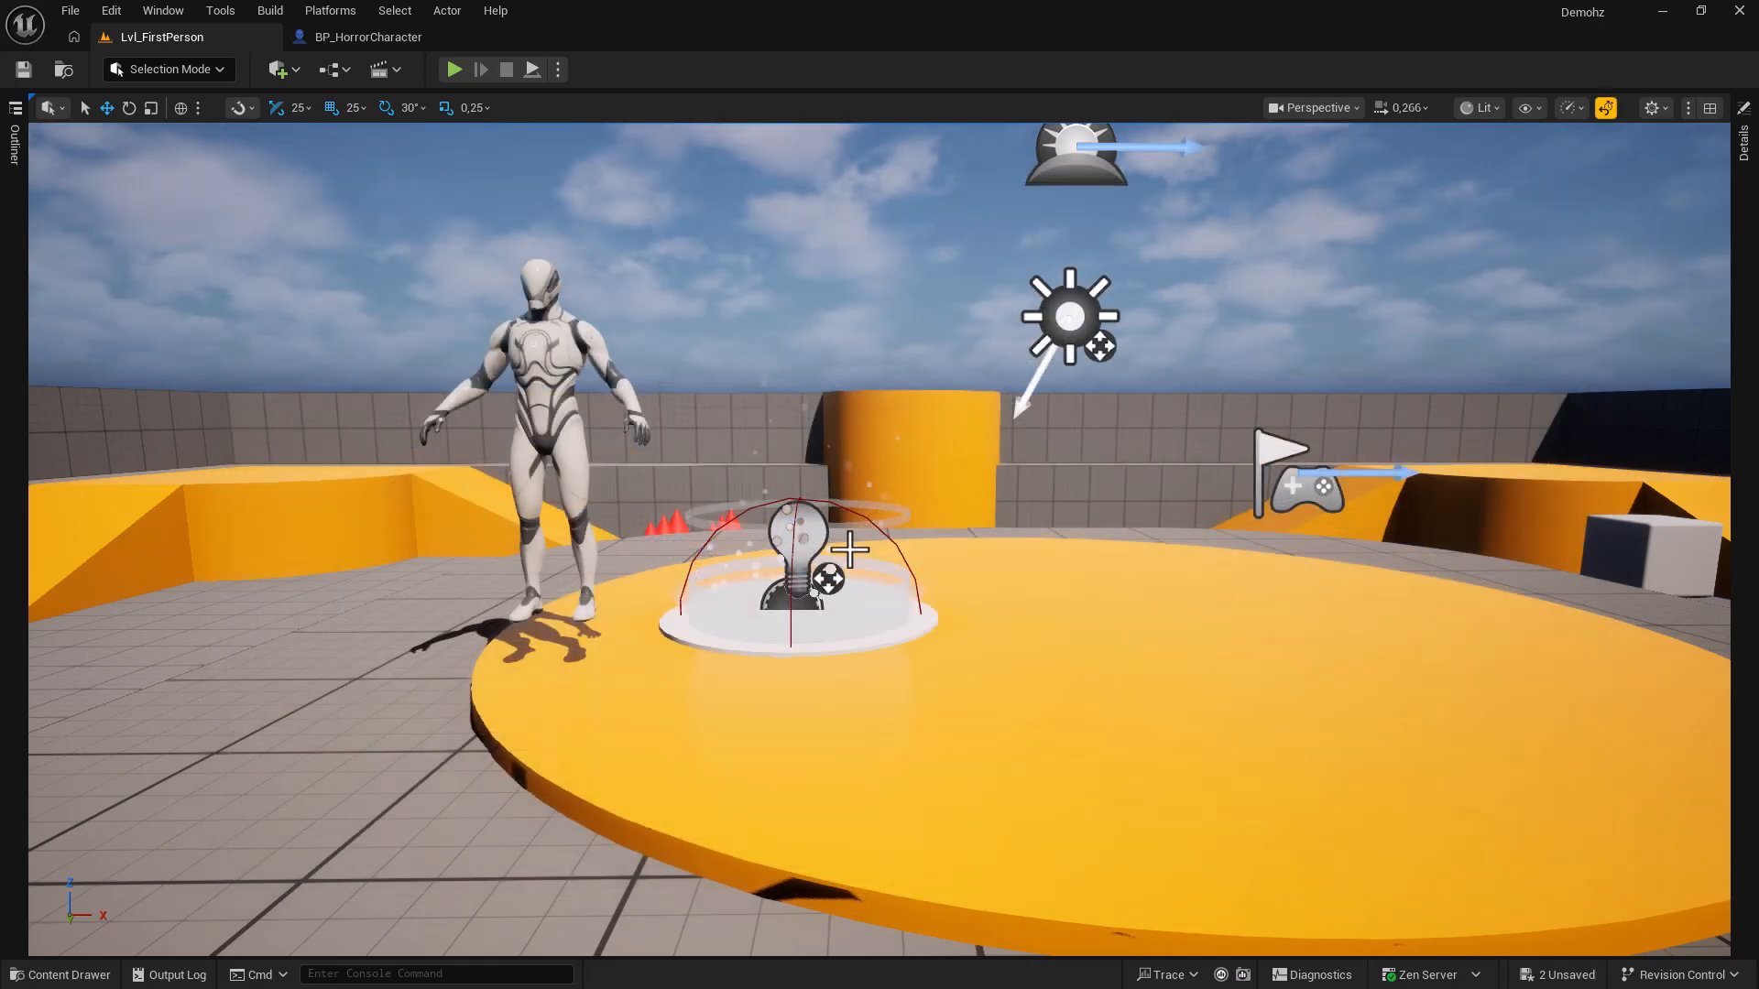
Save a second, icon-free screenshot using game view and immersive full-screen, then restore the editor.
left_click(849, 557)
key("g")
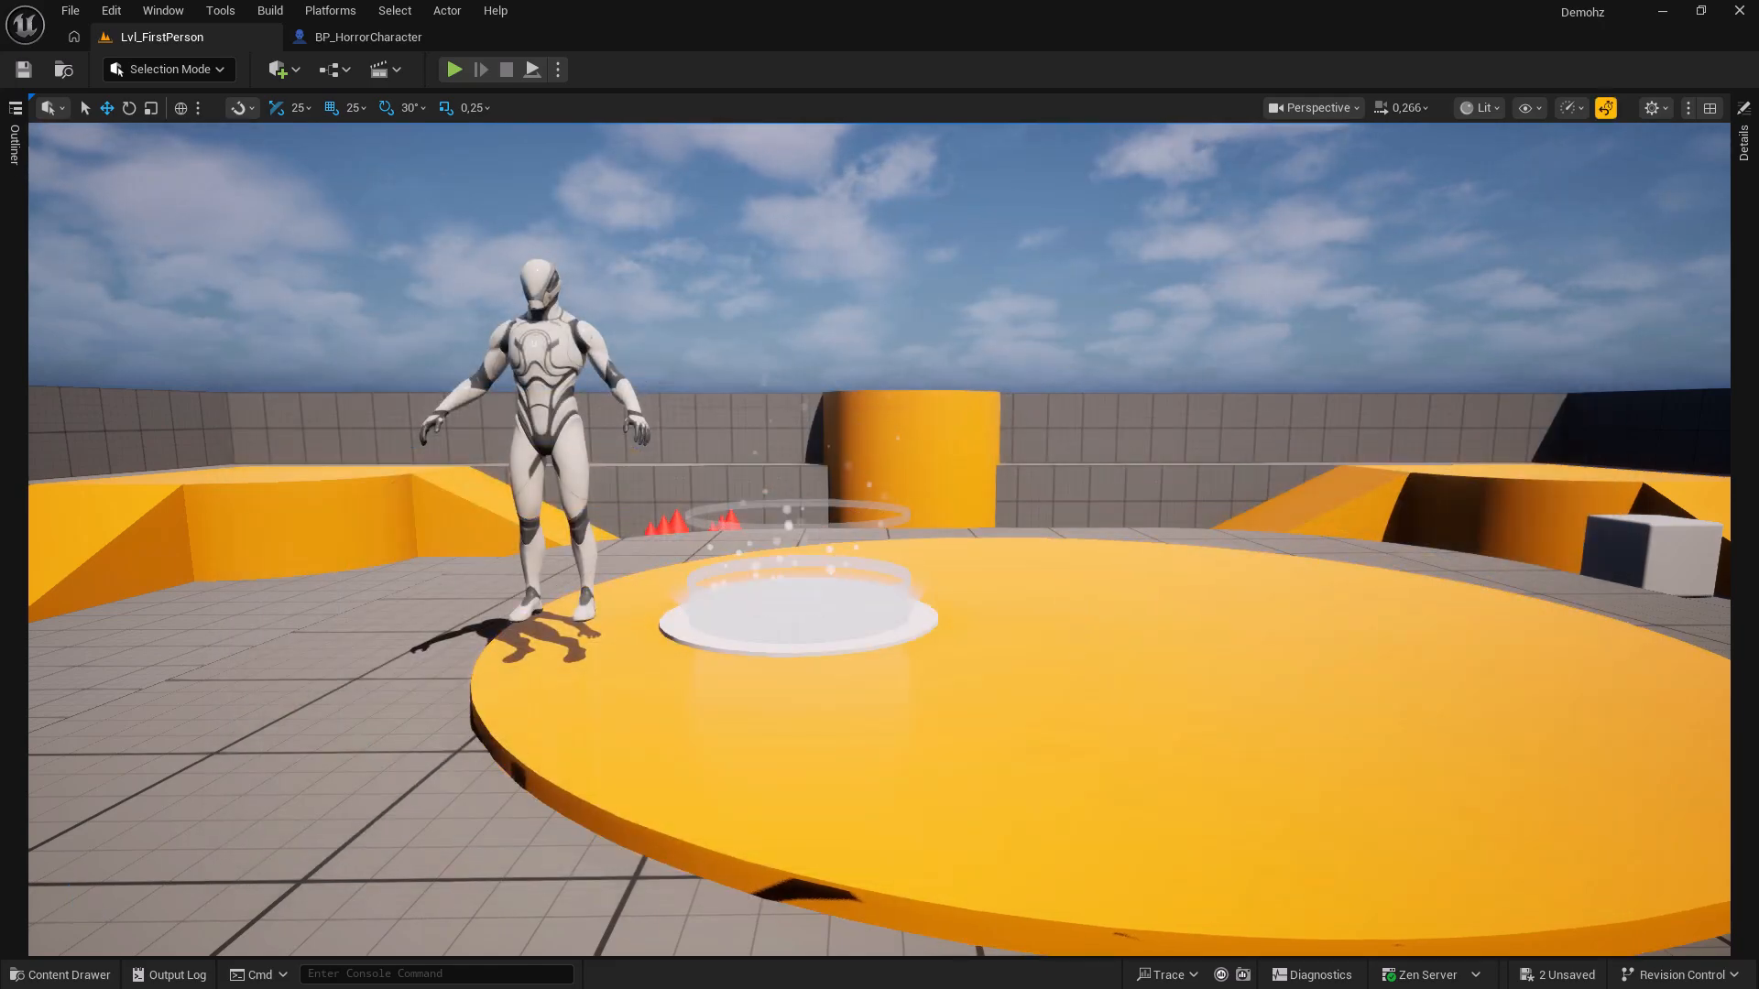
key("F11")
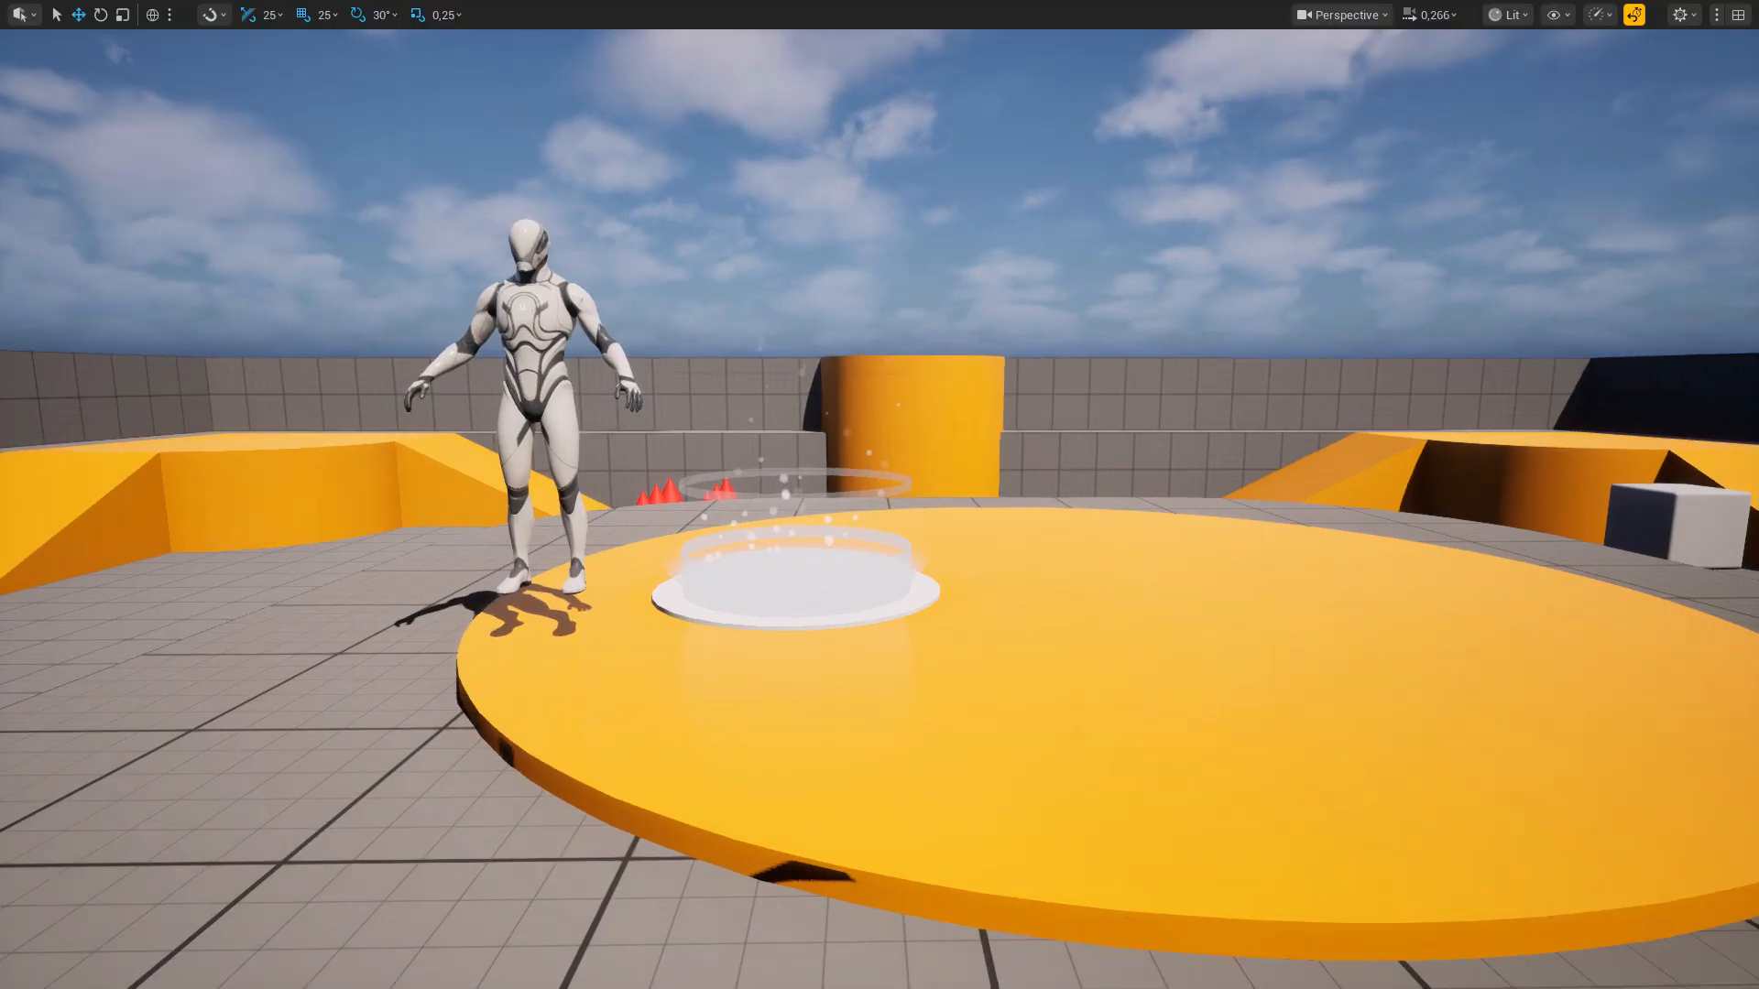
key("F9")
key("F11")
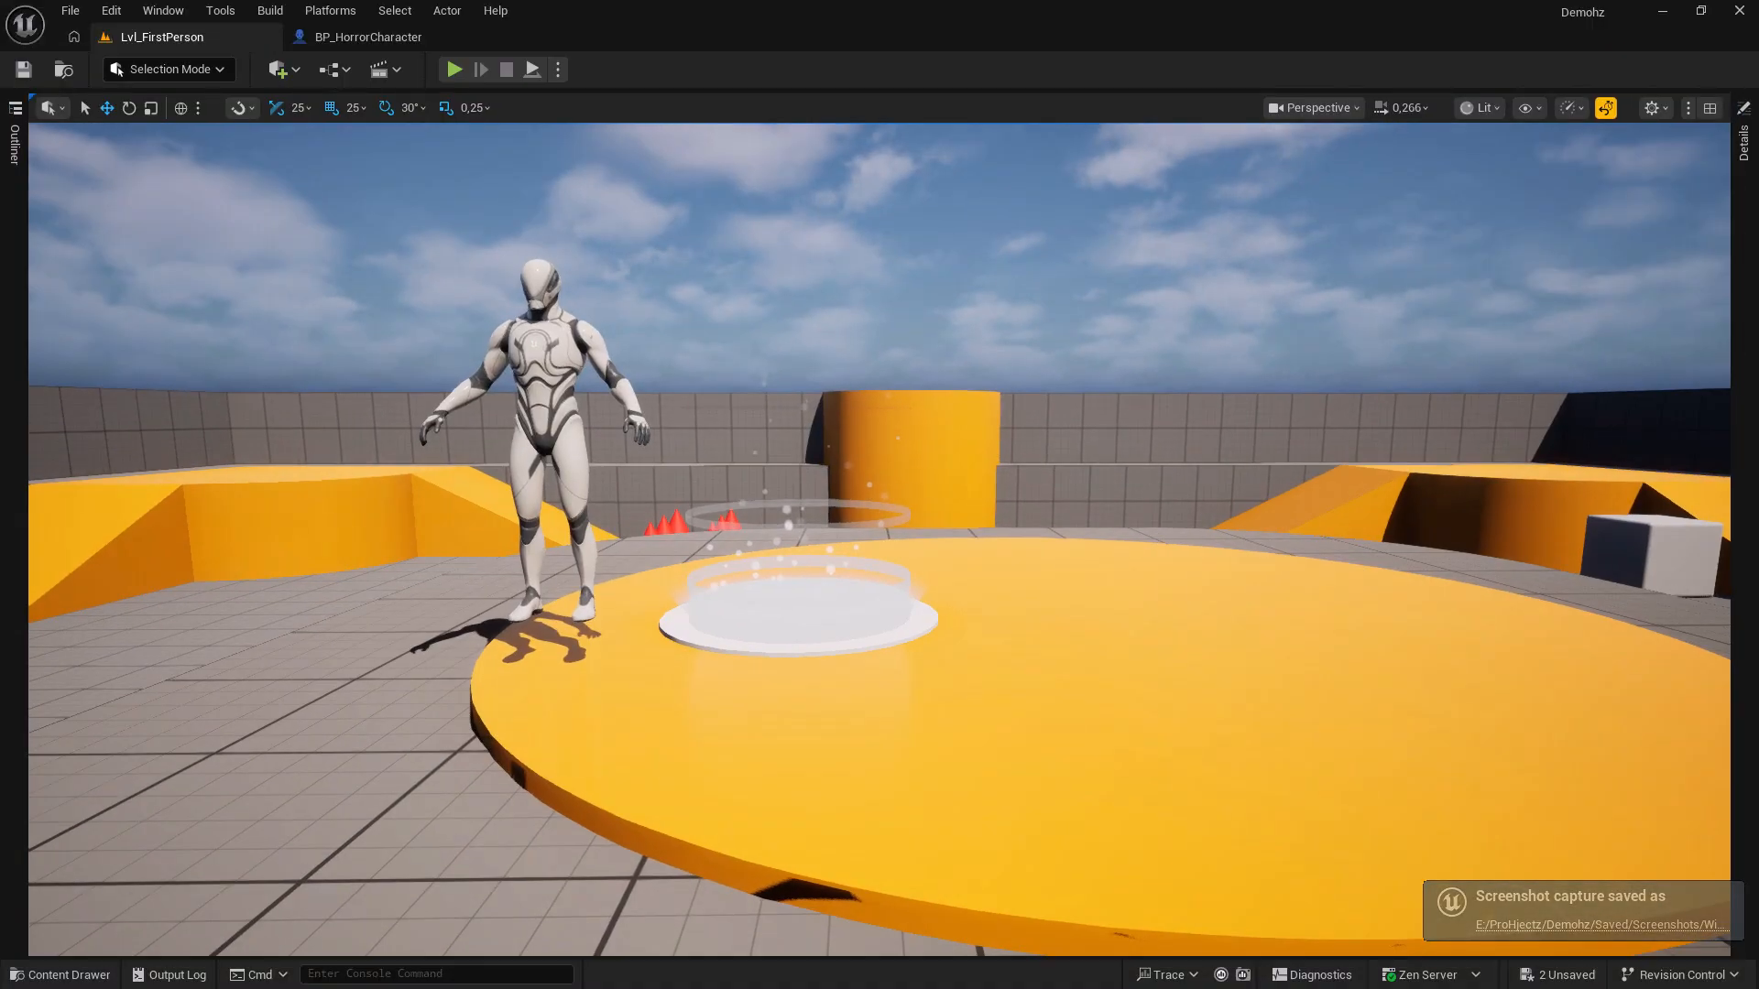
Create a Camera Actor at the close-up mannequin view, then fly back to see it.
key("f")
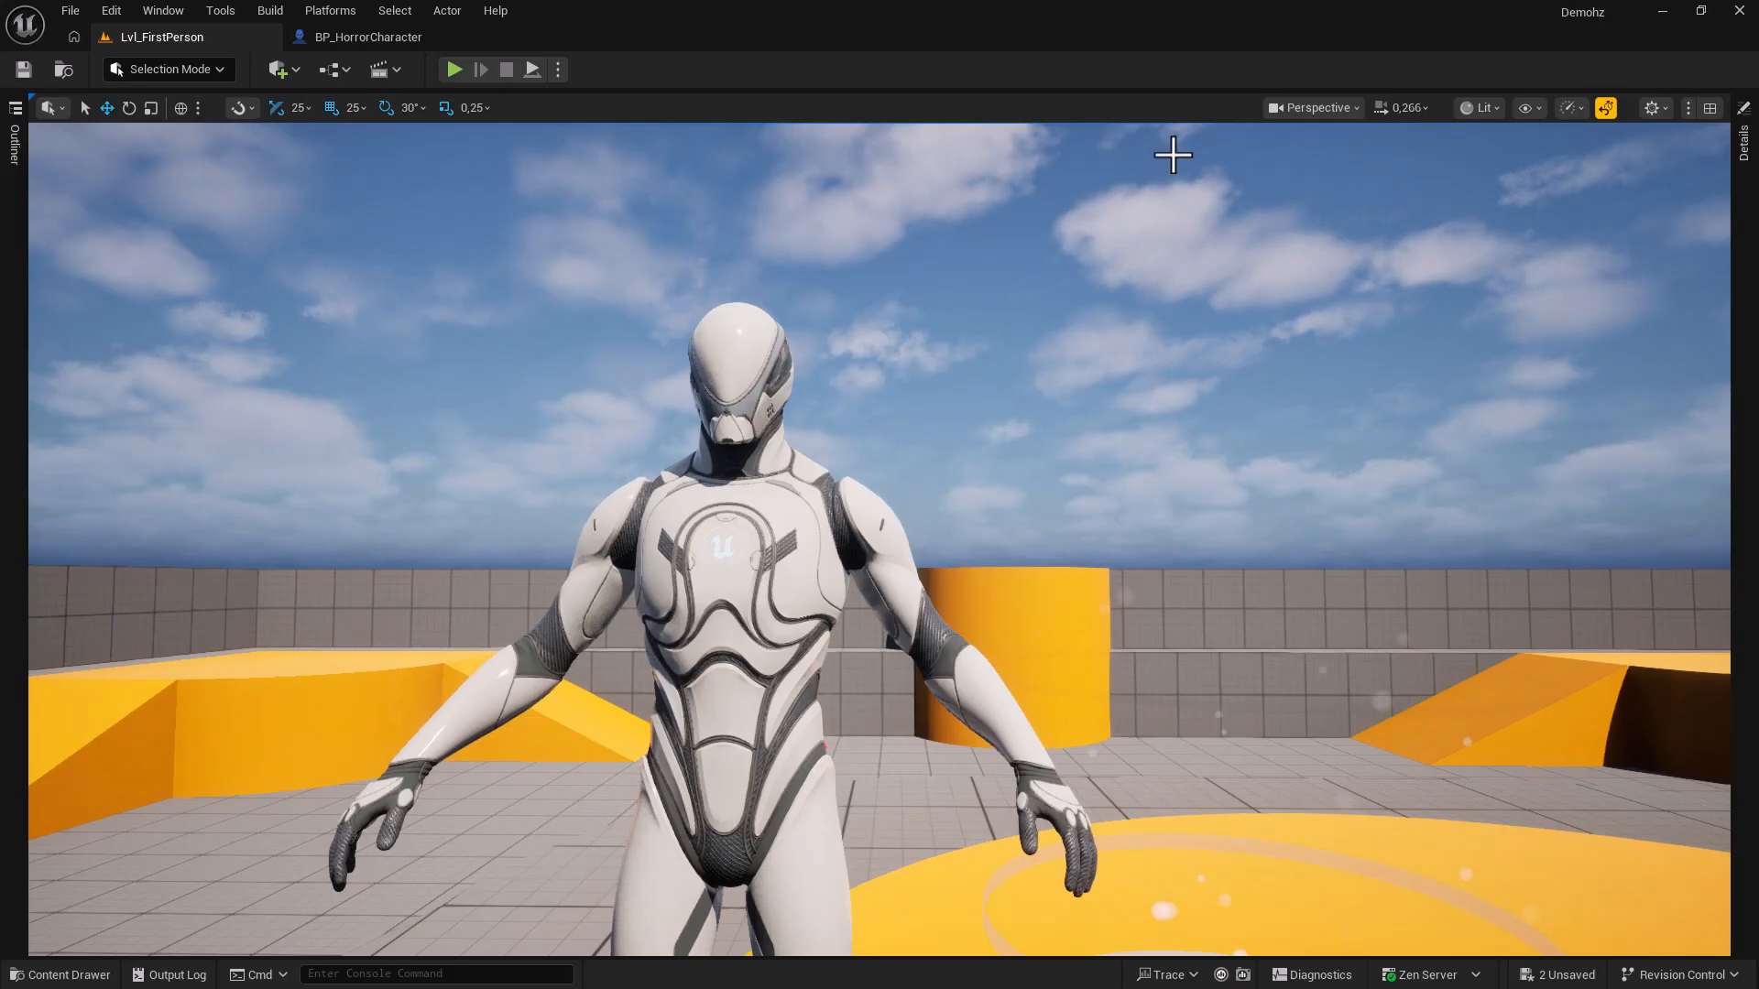
left_click(1343, 108)
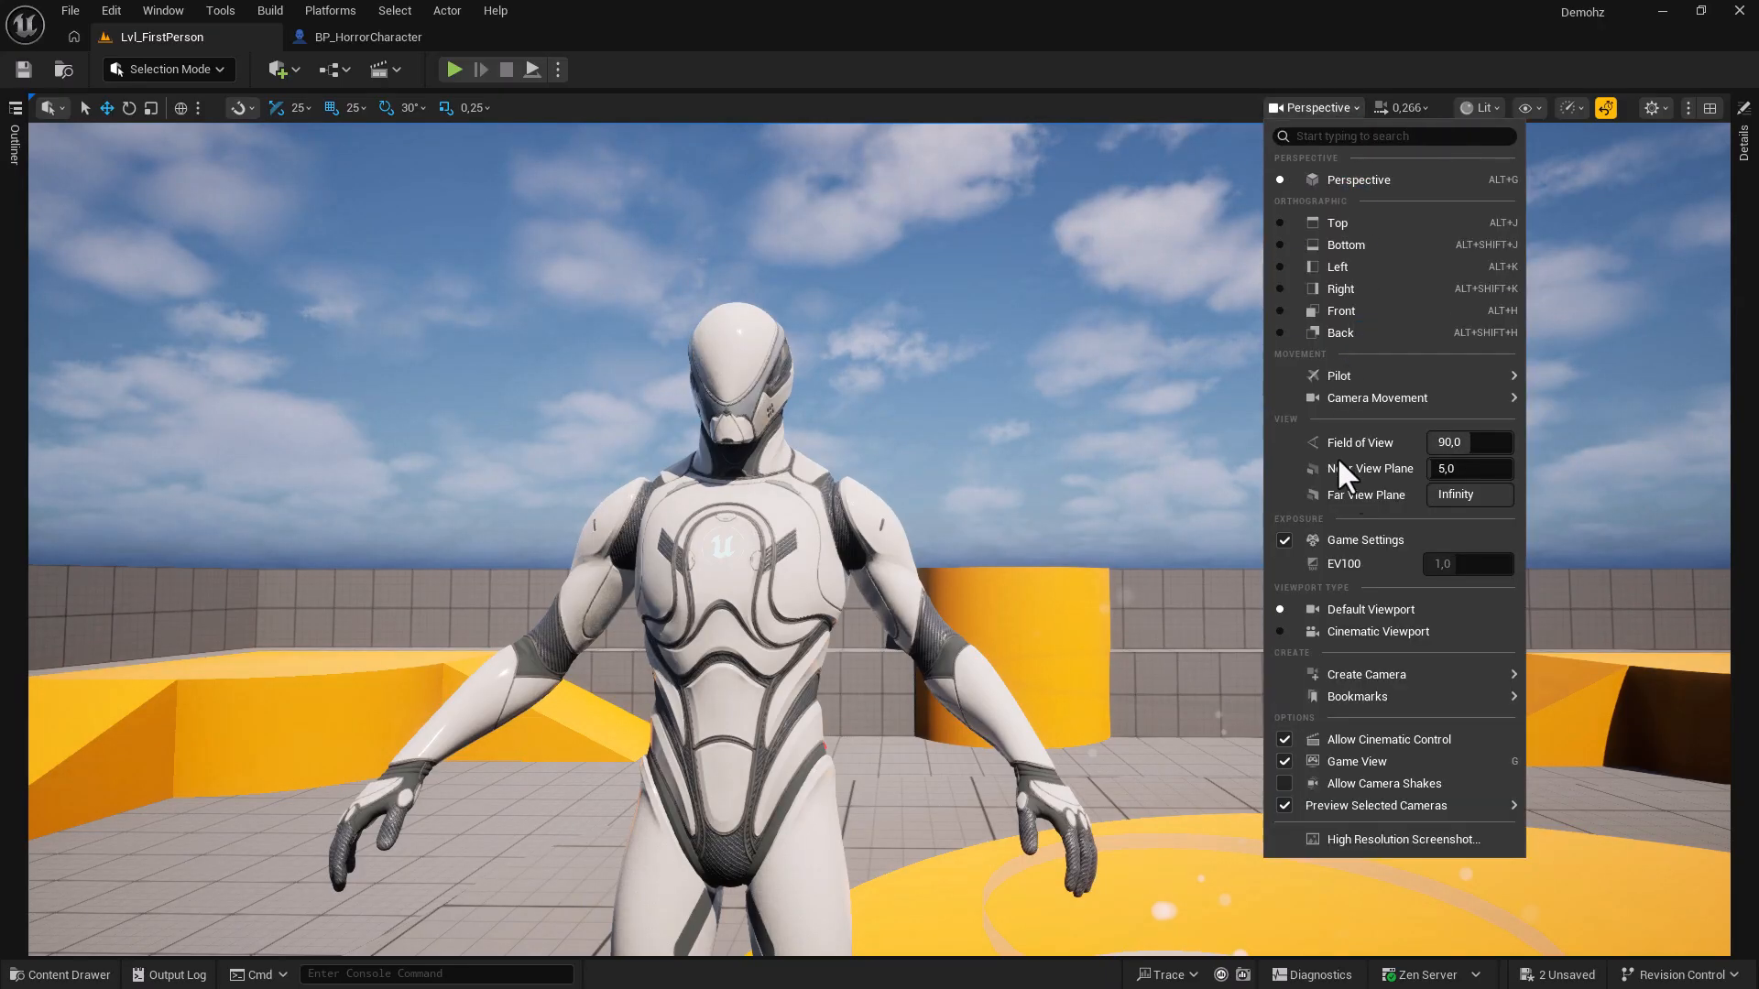
mouse_move(1345, 680)
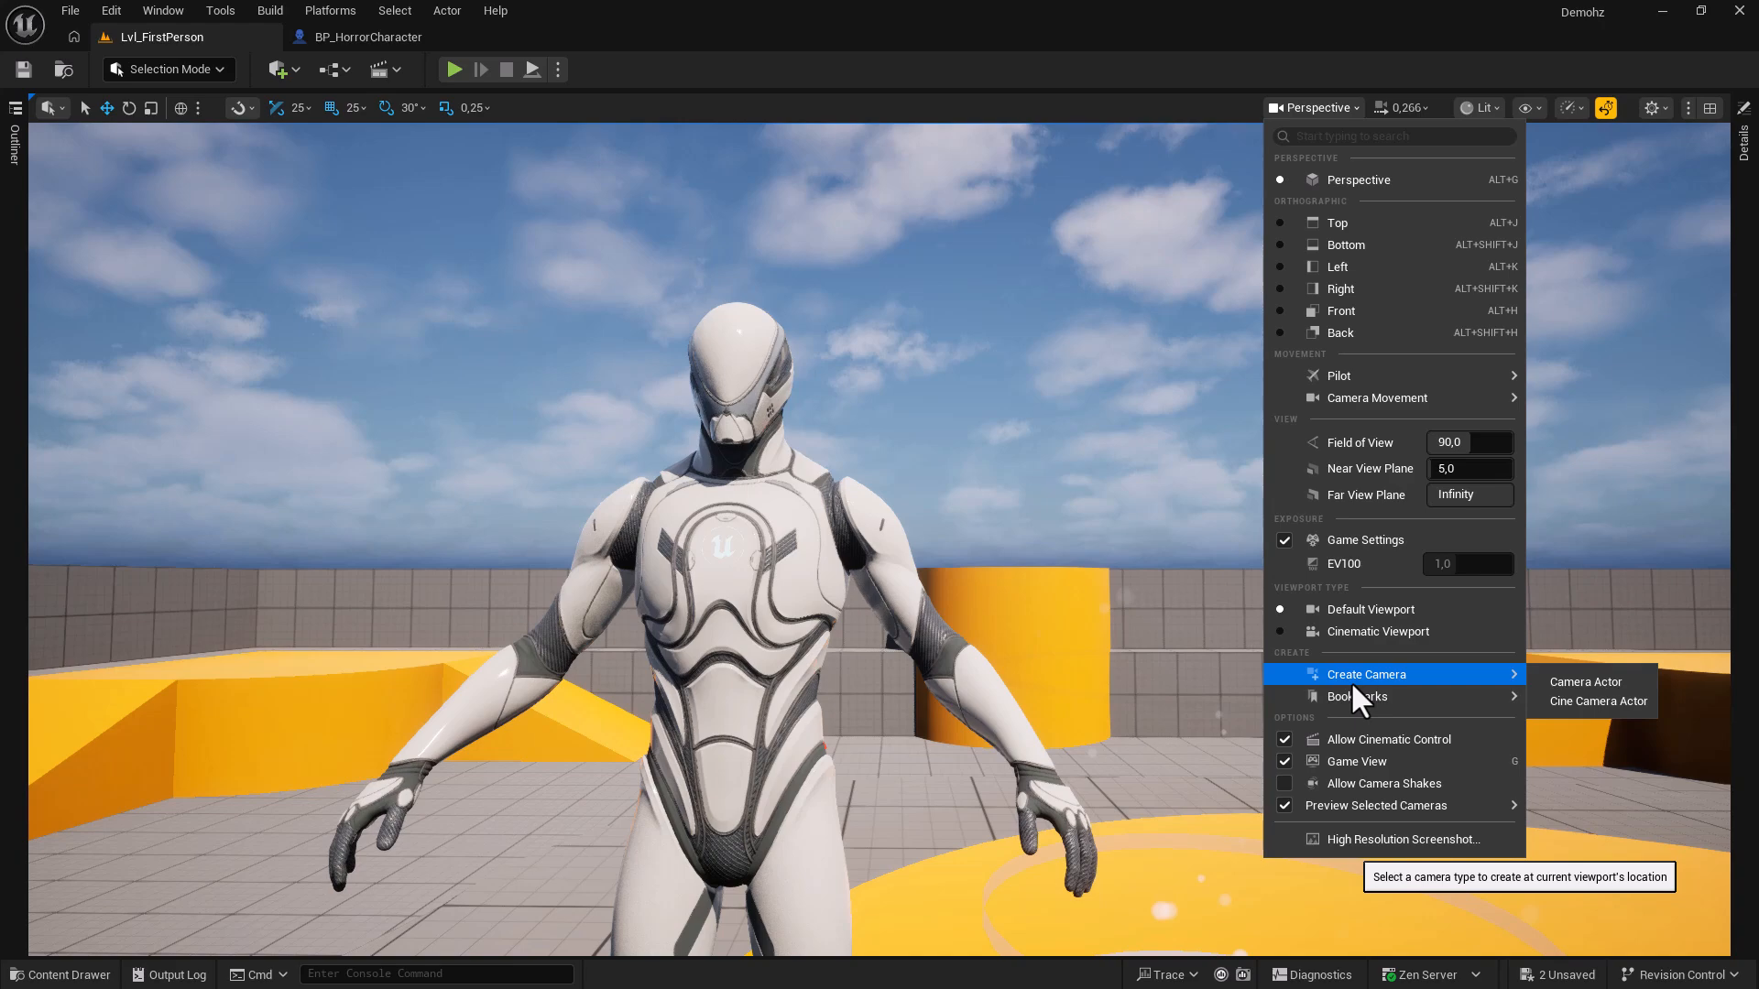
left_click(1570, 685)
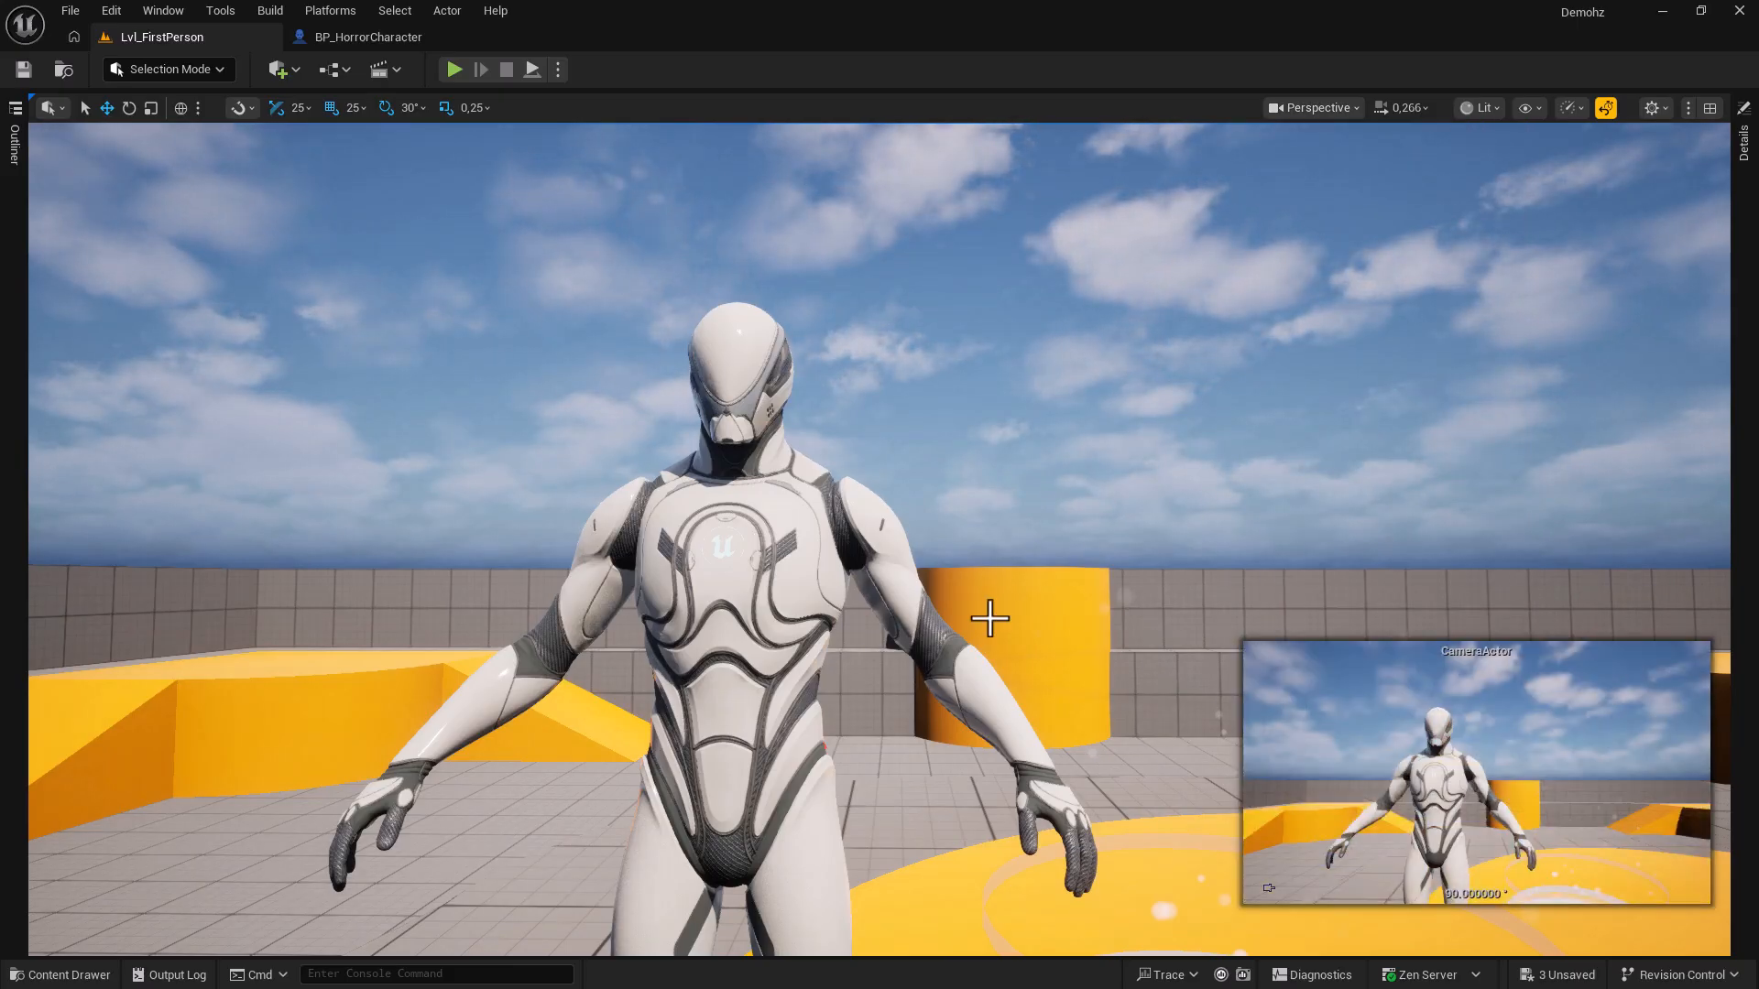
key("s")
right_click_drag(966, 612, 1067, 639)
Pilot the CameraActor closer to frame the mannequin's head and chest, then eject to Perspective.
key("d")
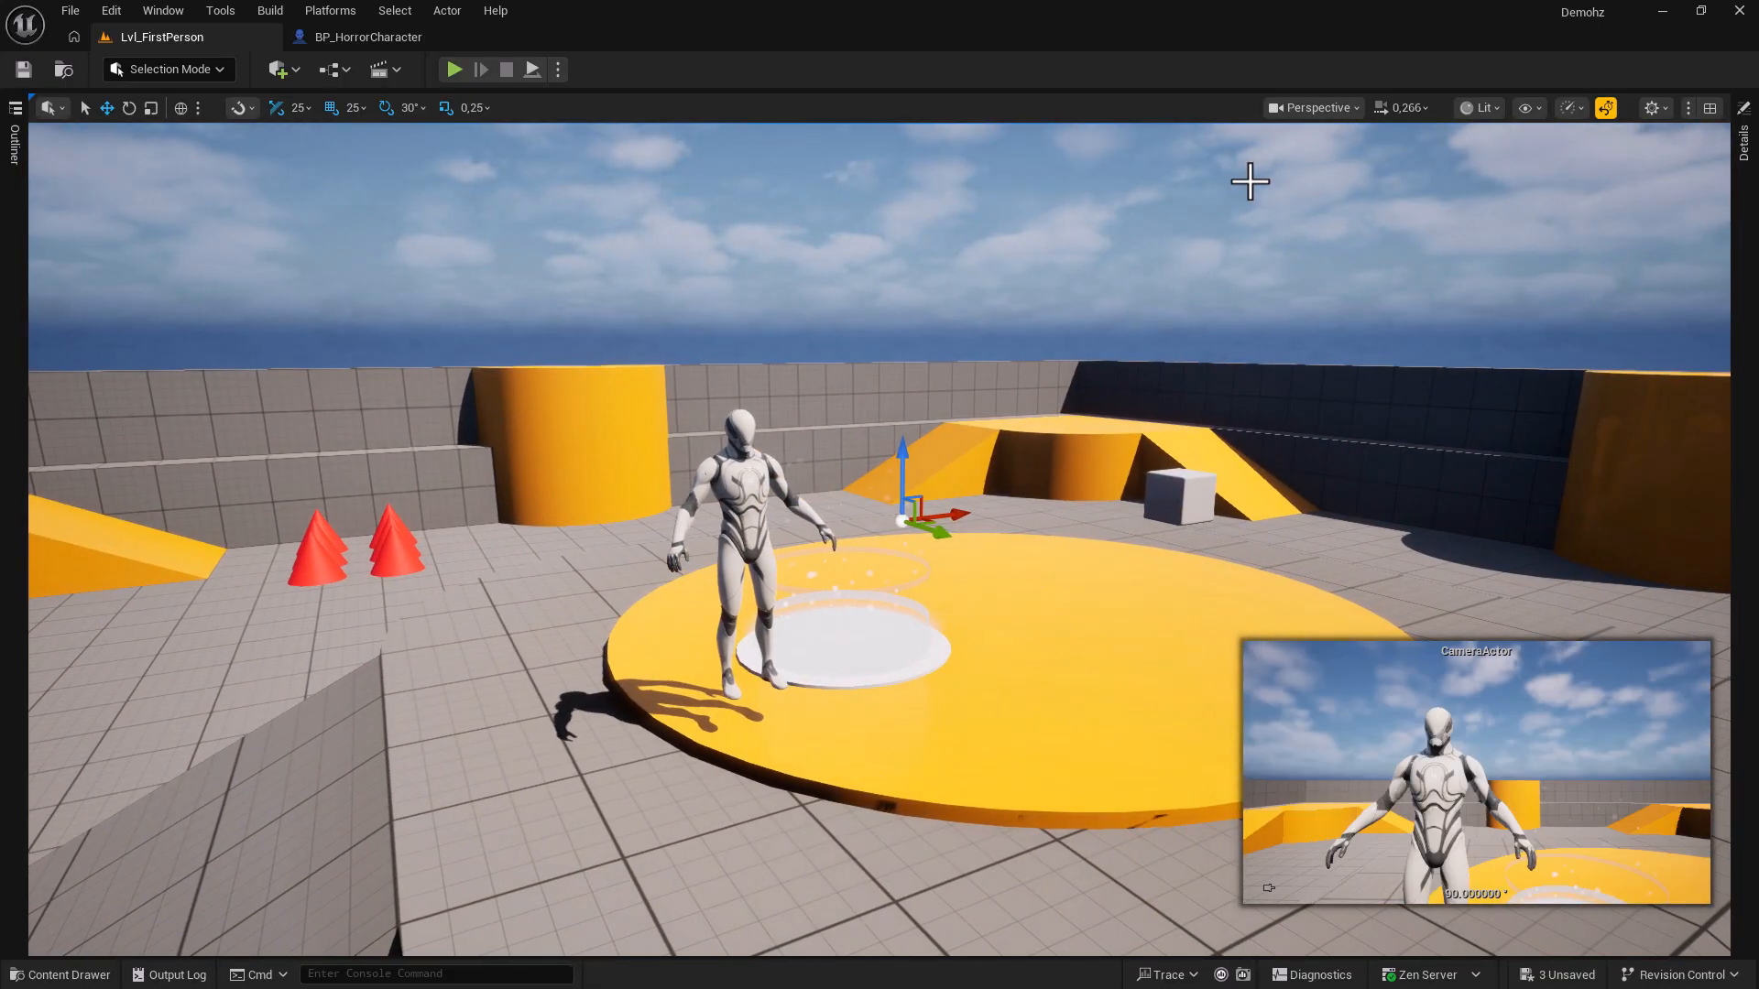
left_click(1323, 113)
left_click(1348, 215)
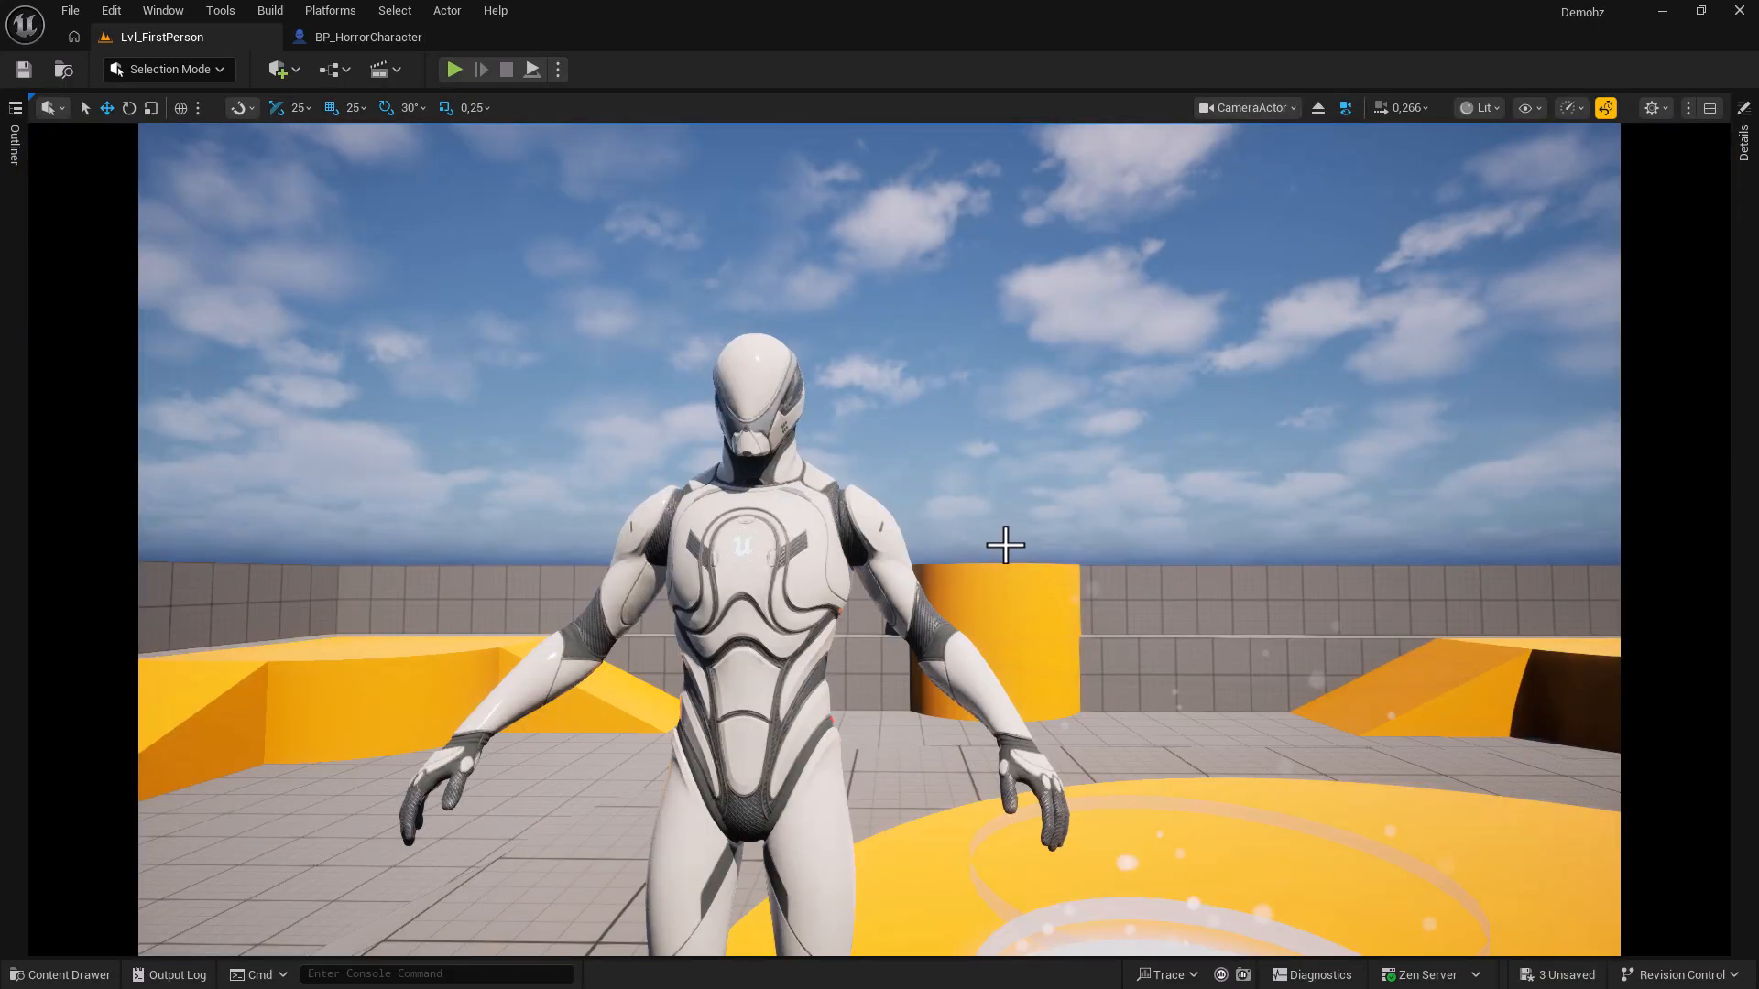
key("s")
right_click_drag(989, 494, 1017, 469)
key("w")
key("w")
key("a")
key("q")
key("s")
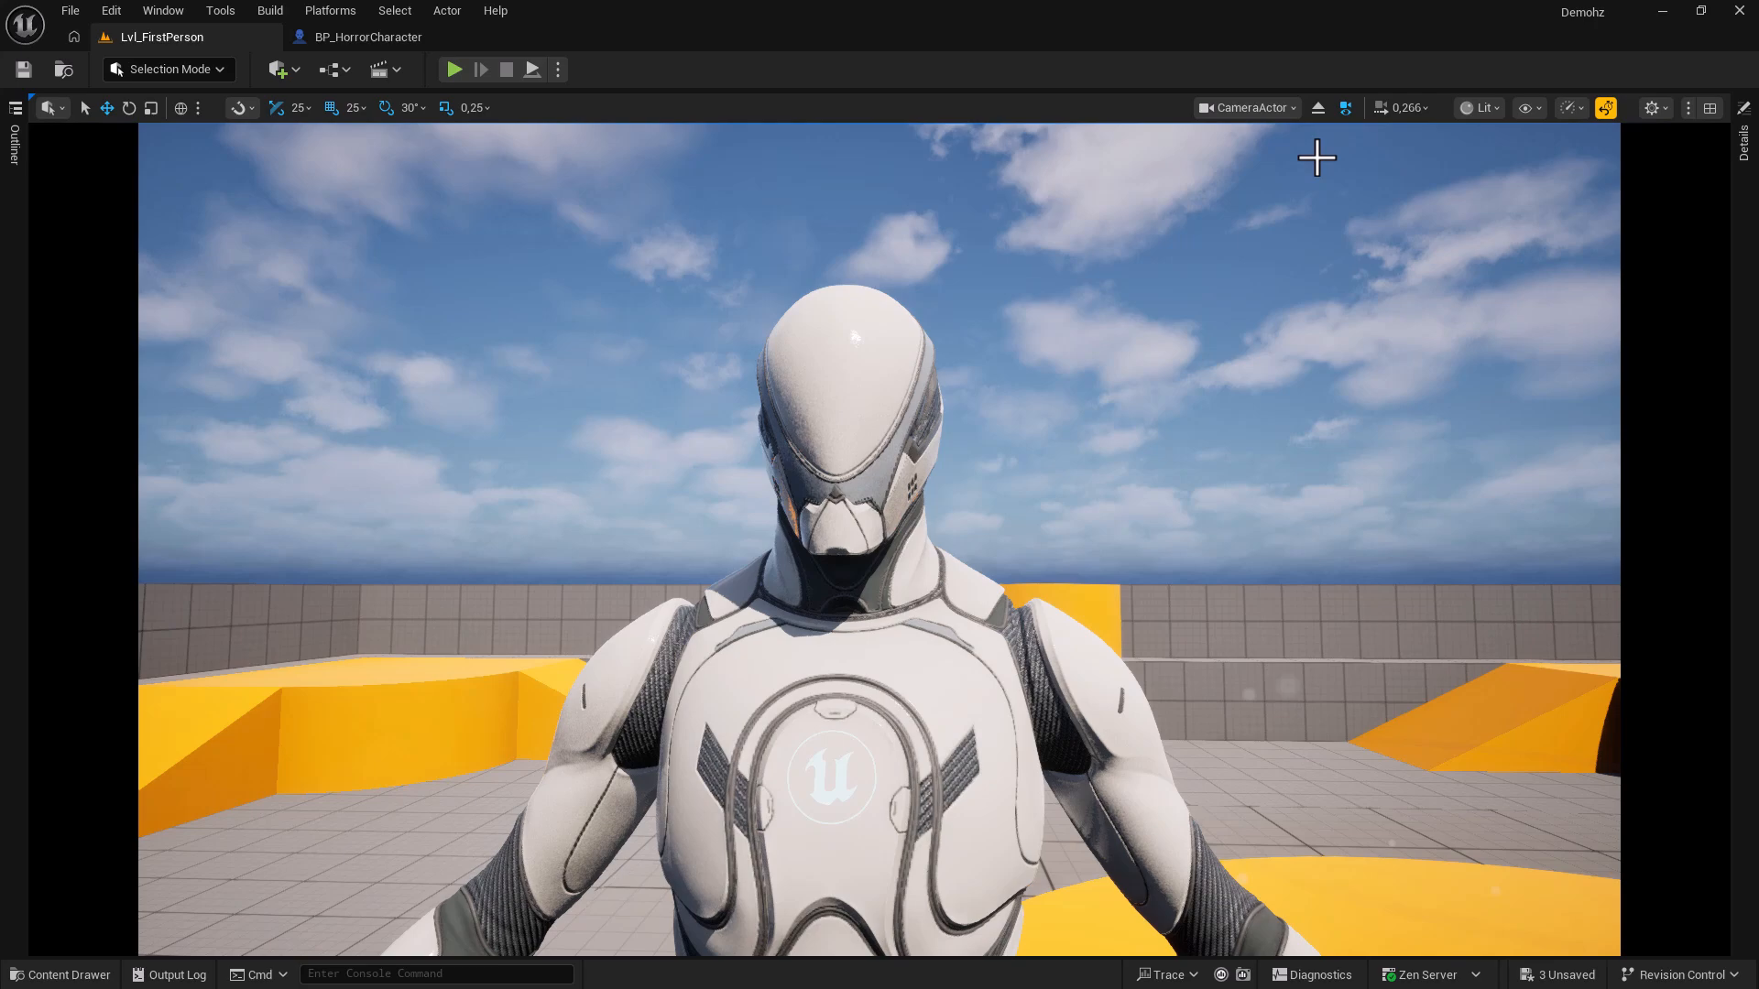
left_click(1315, 109)
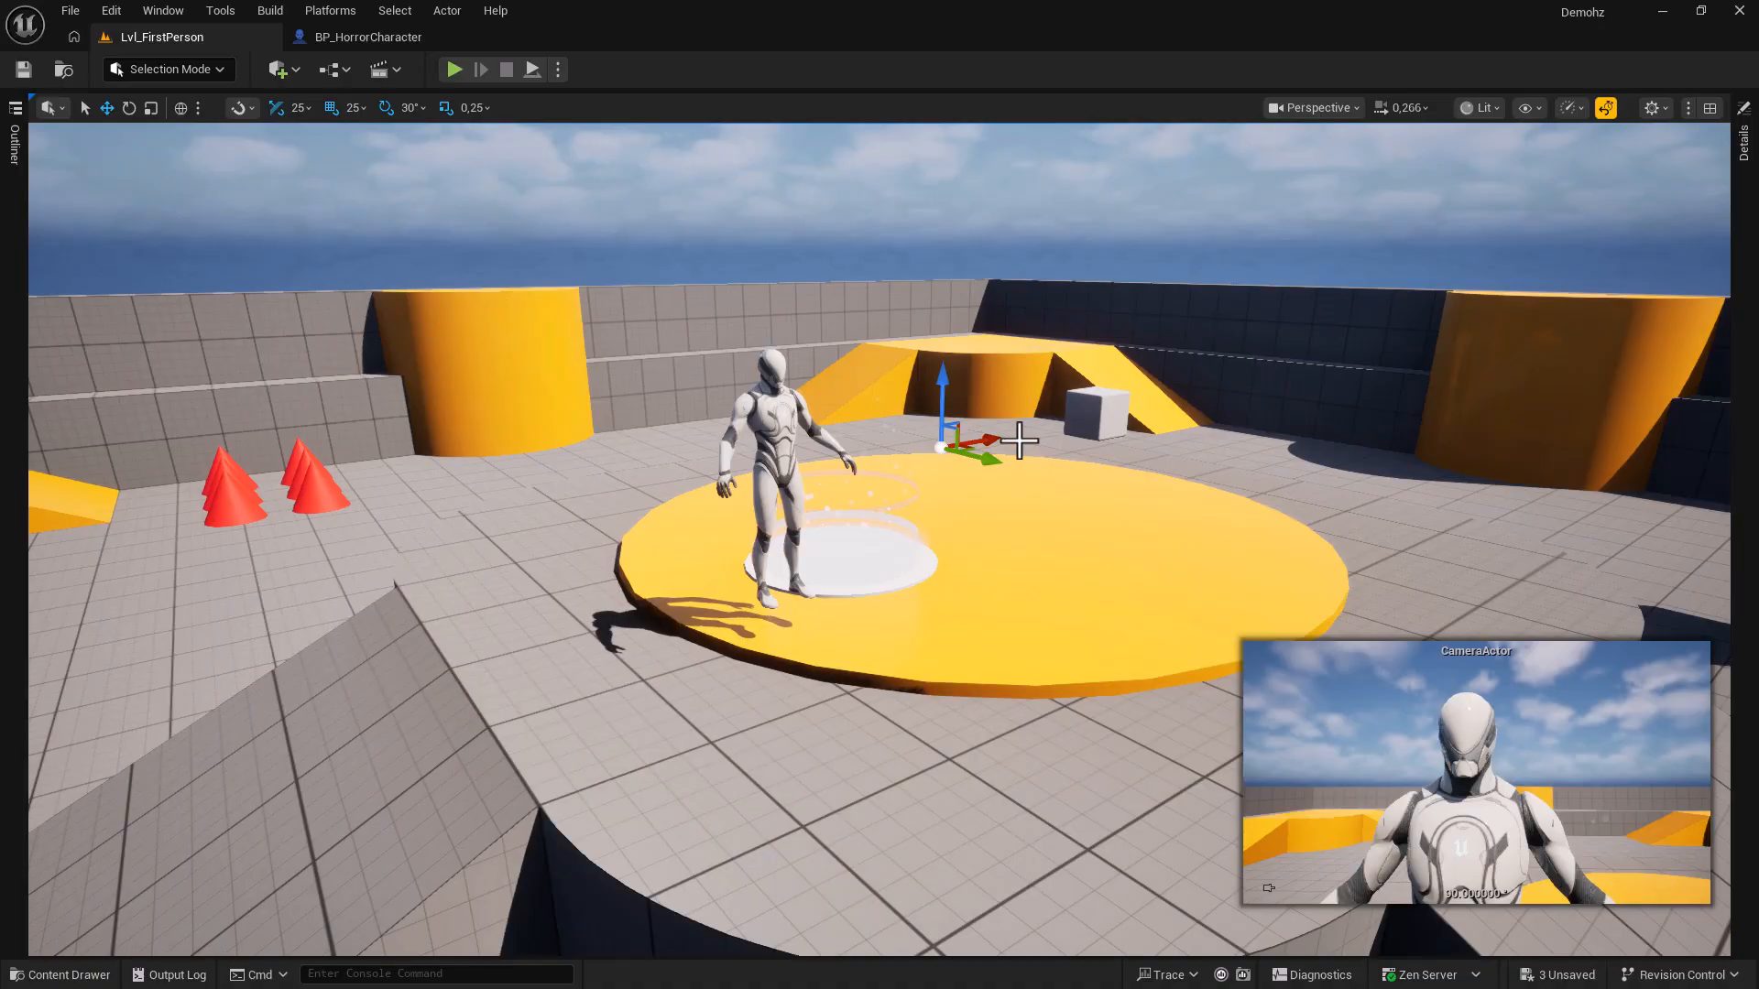
left_click(1289, 107)
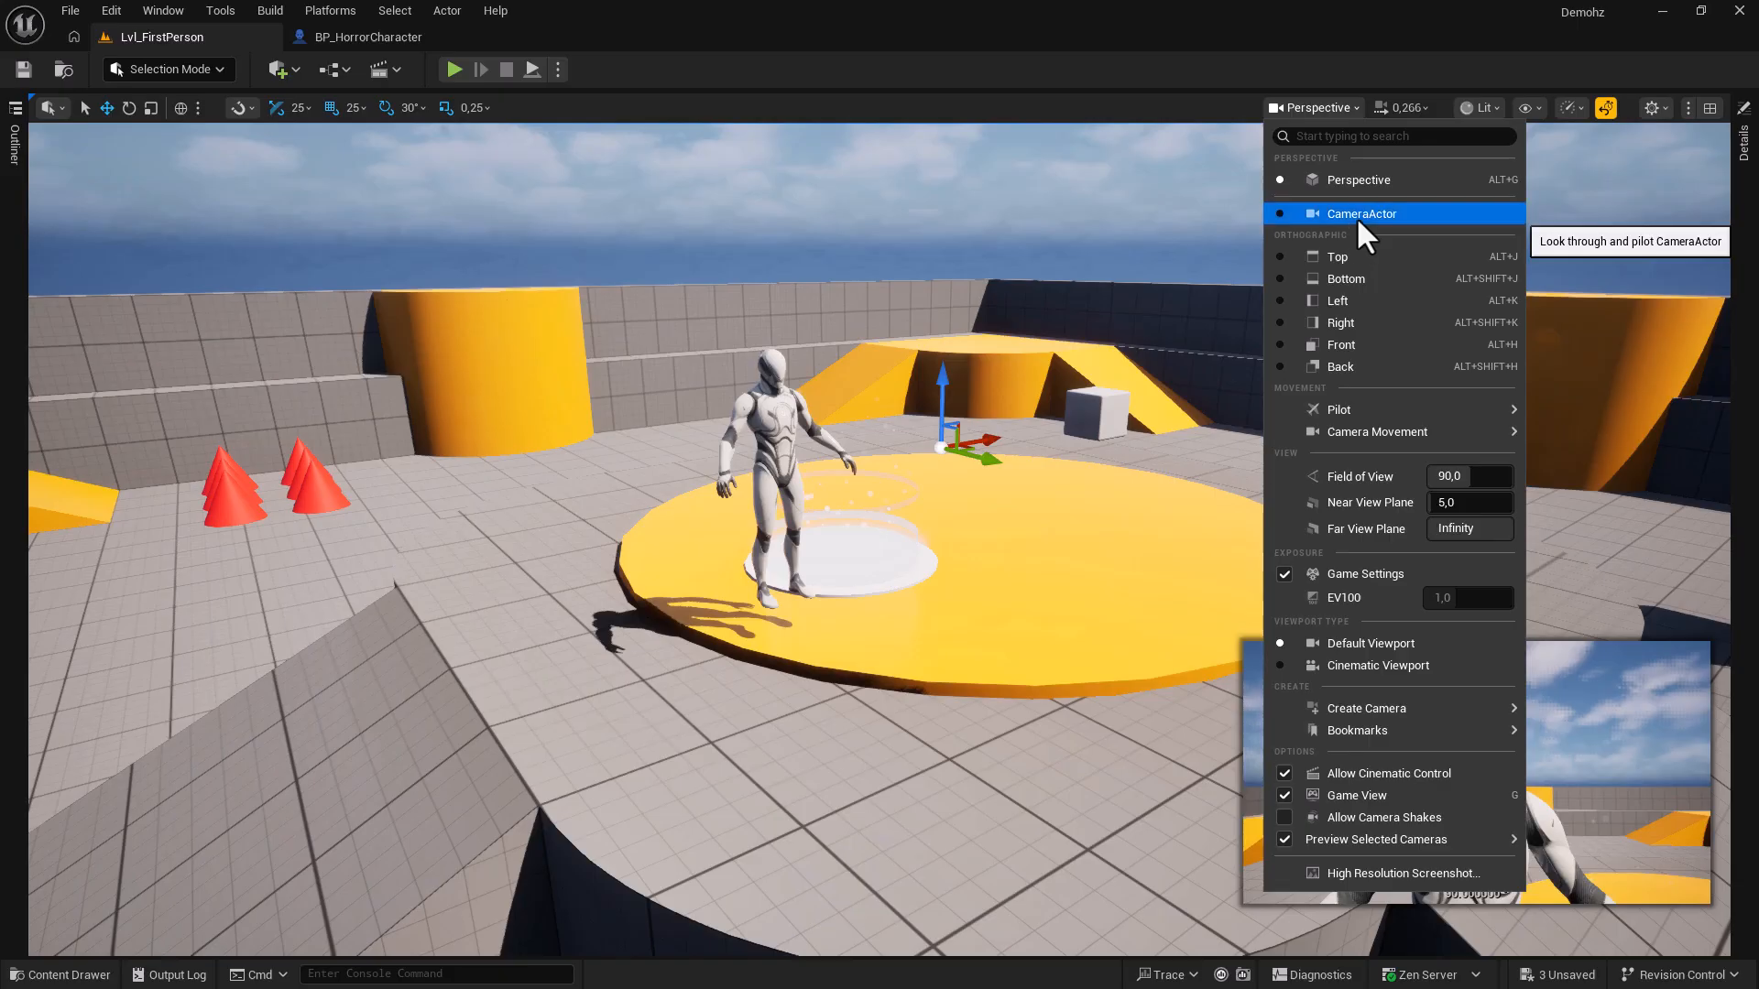
Capture a high-resolution screenshot through the CameraActor, then view the Epic viewport scalability settings.
left_click(1356, 216)
left_click(1249, 108)
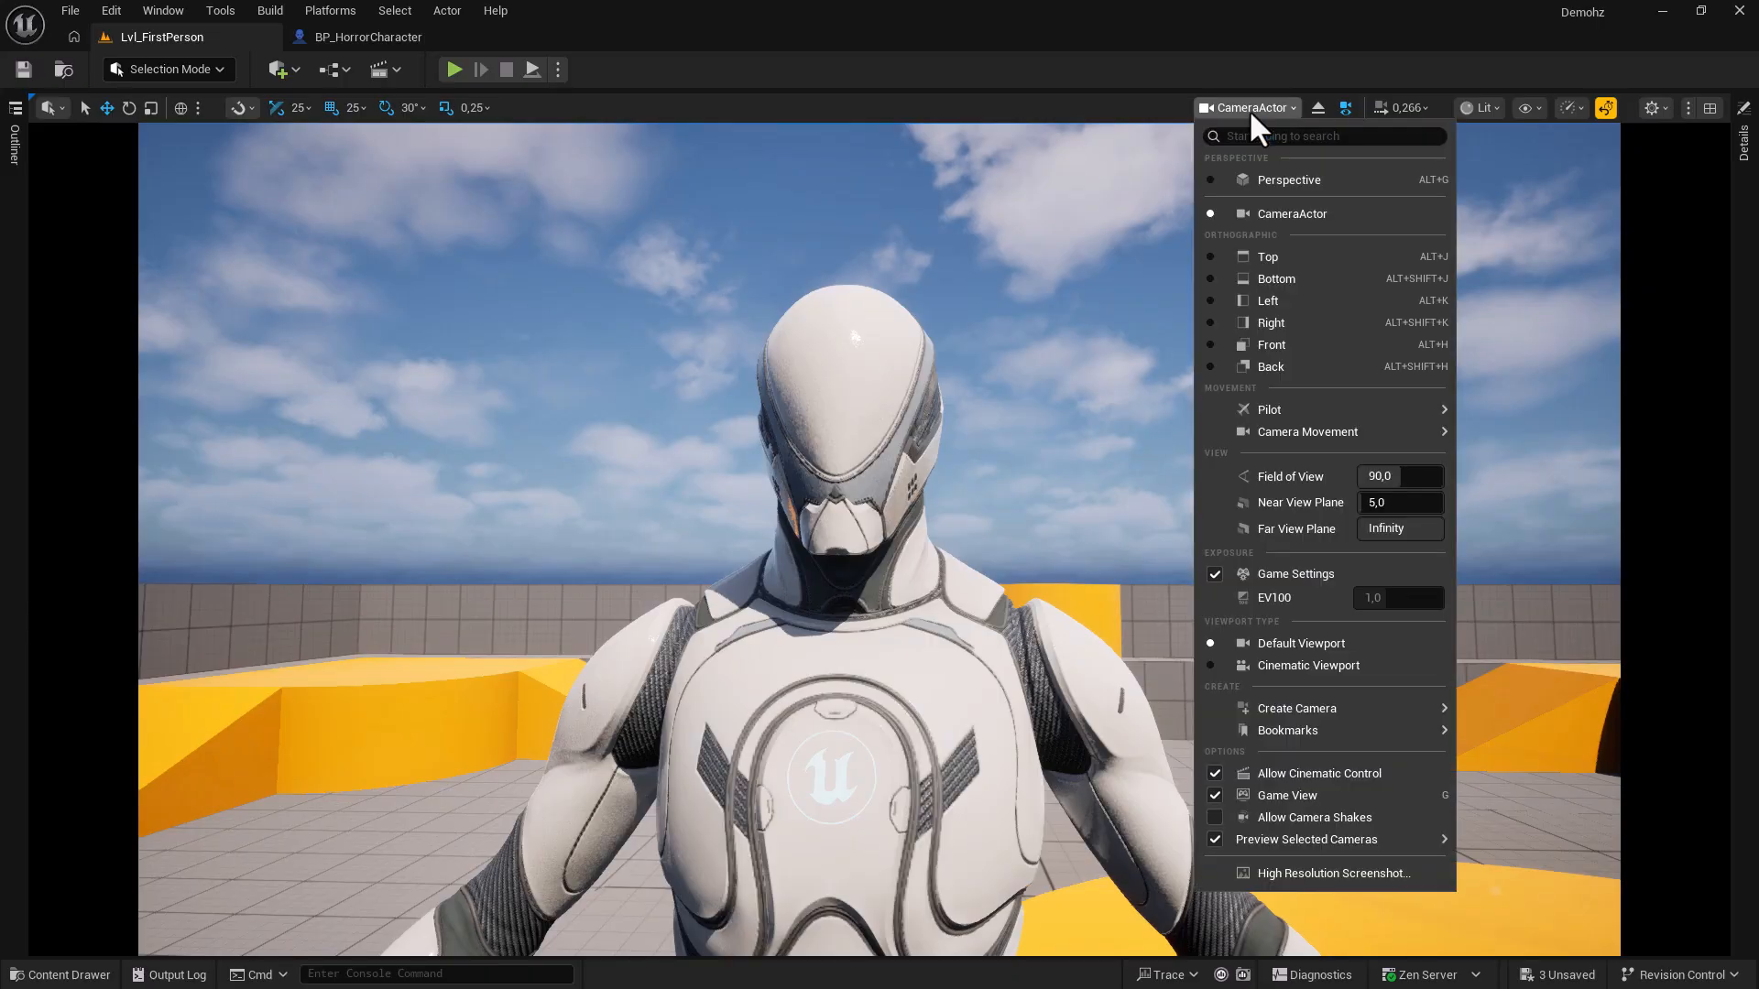
left_click(1300, 872)
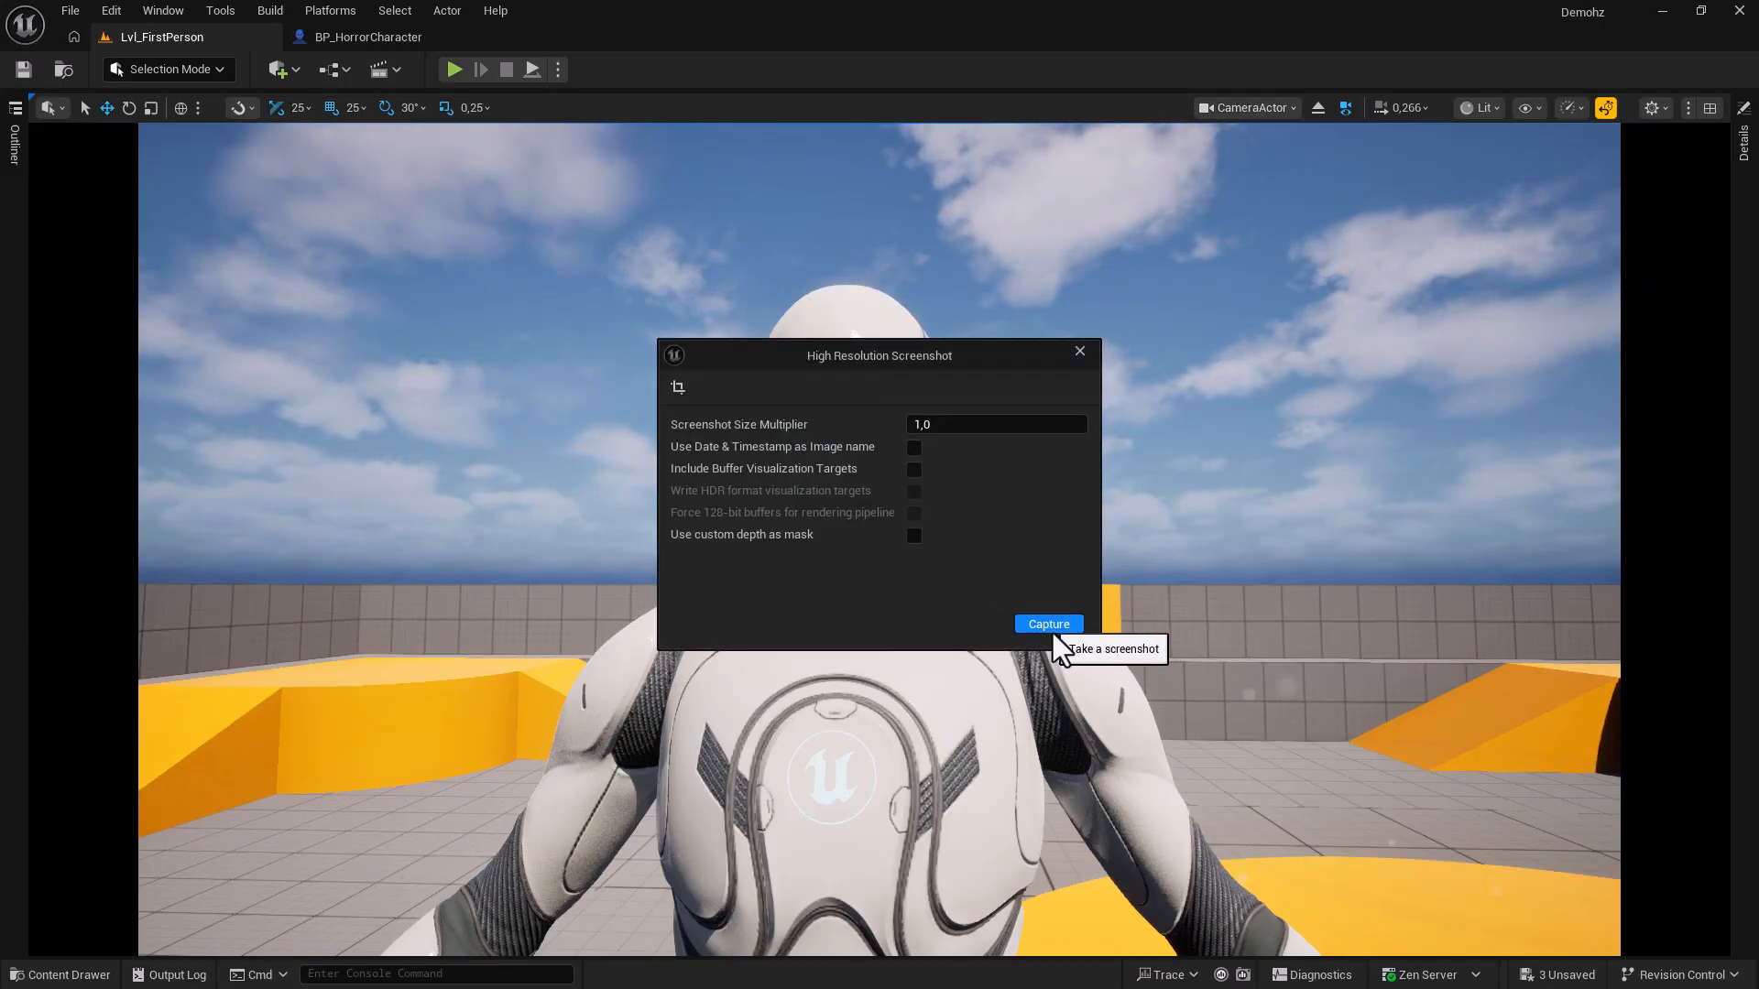
left_click(1053, 628)
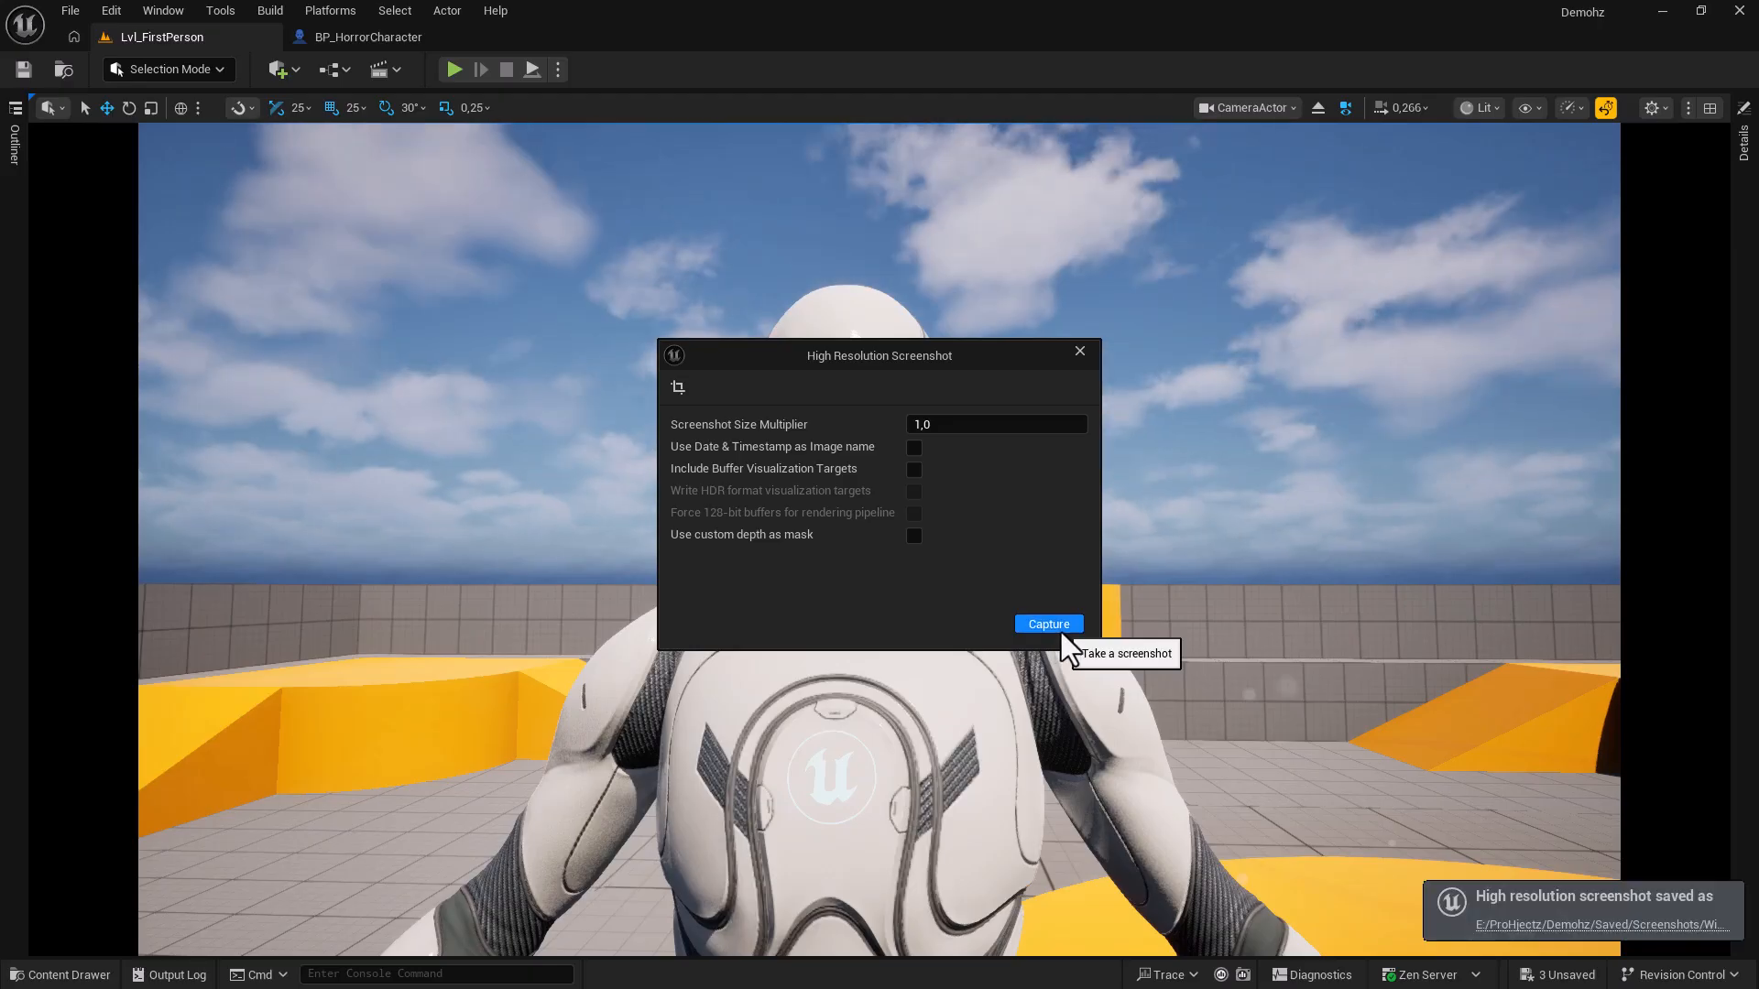
left_click(1079, 355)
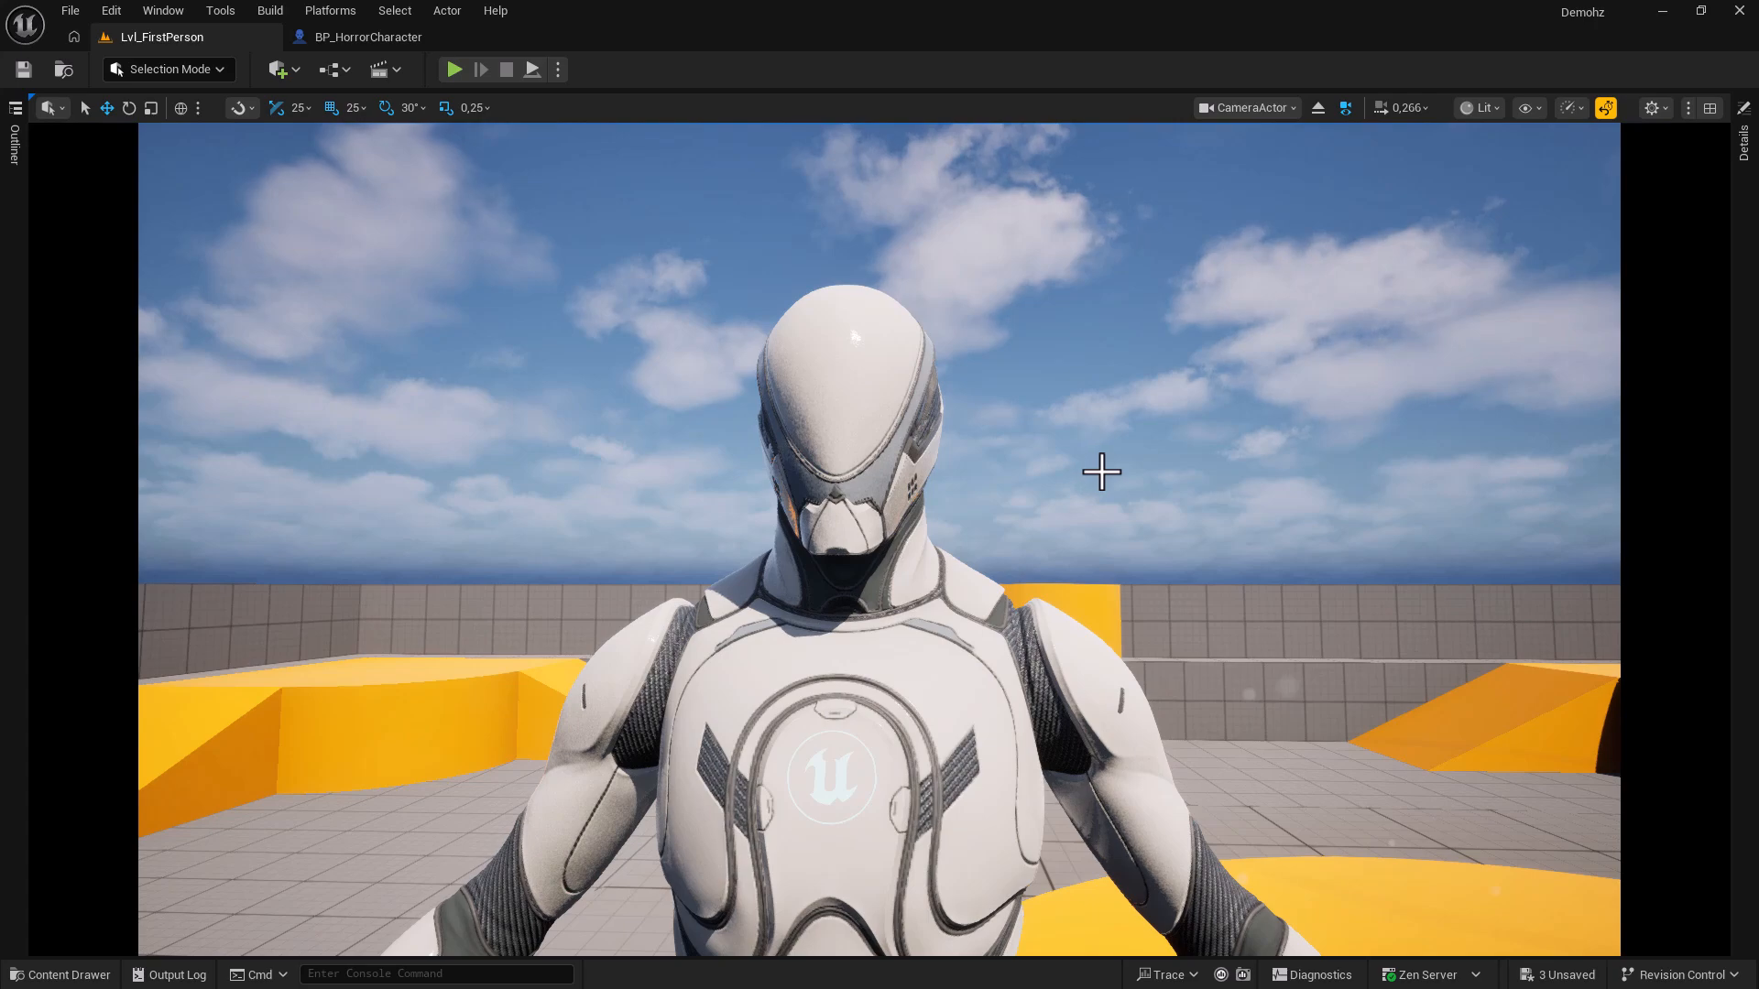
left_click(1568, 108)
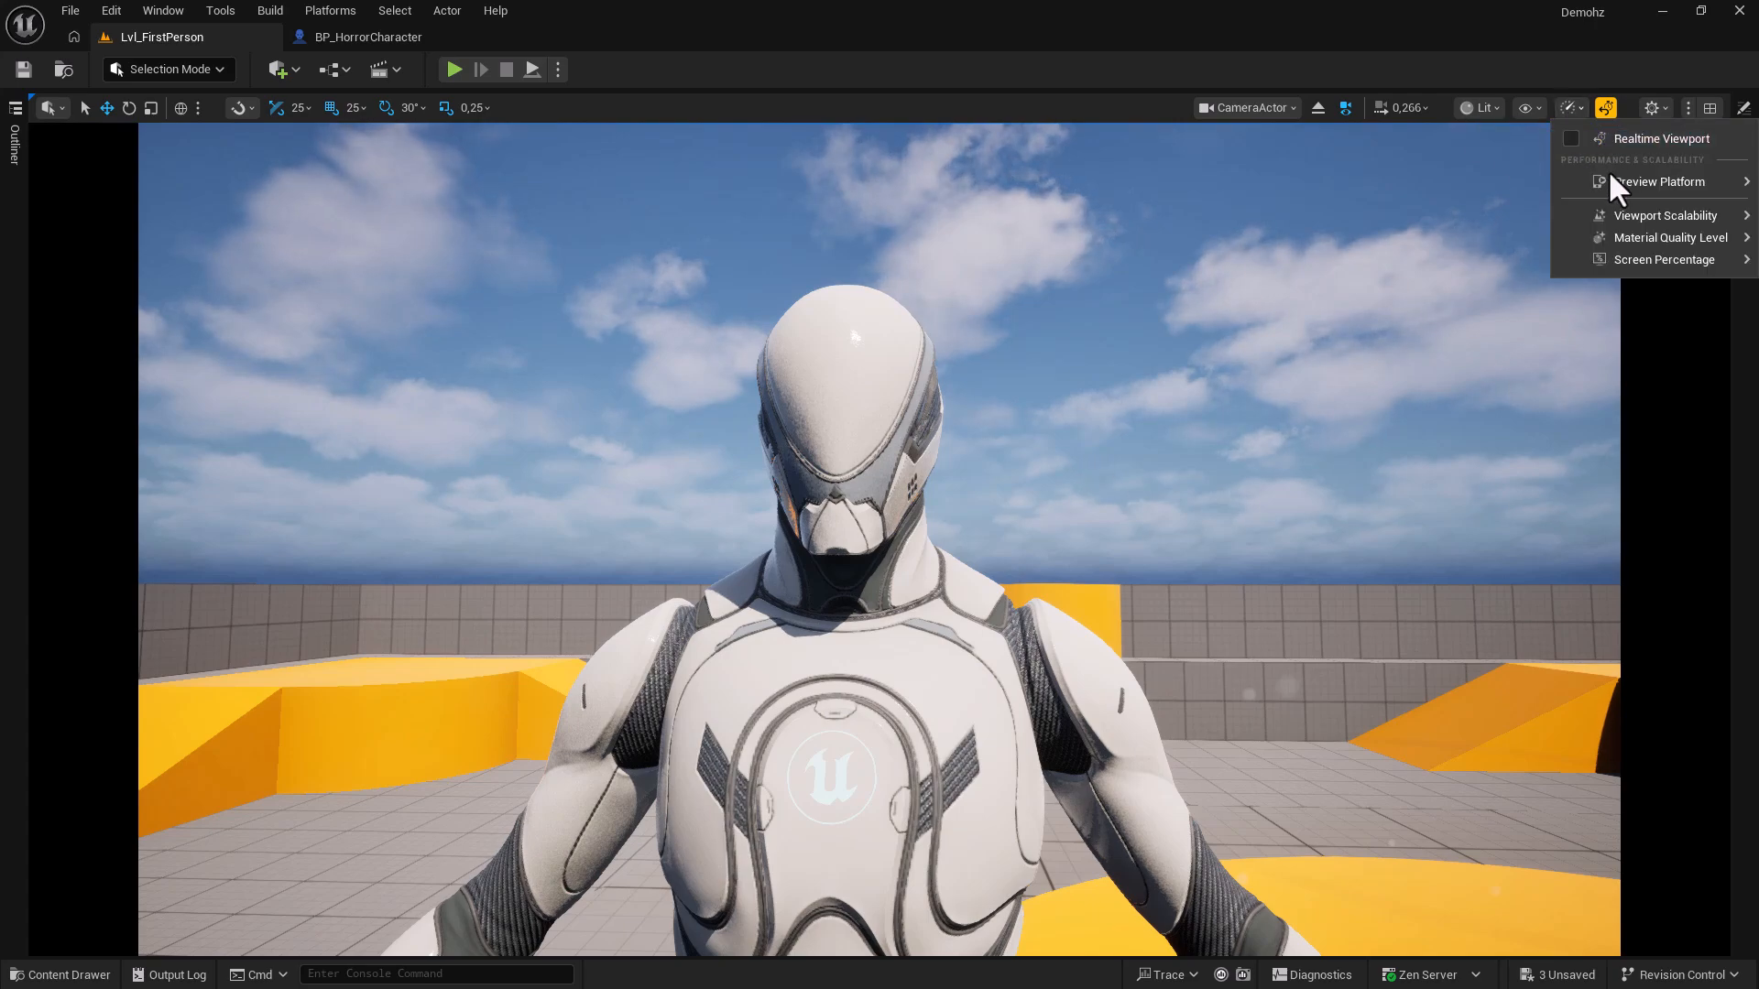
mouse_move(1621, 215)
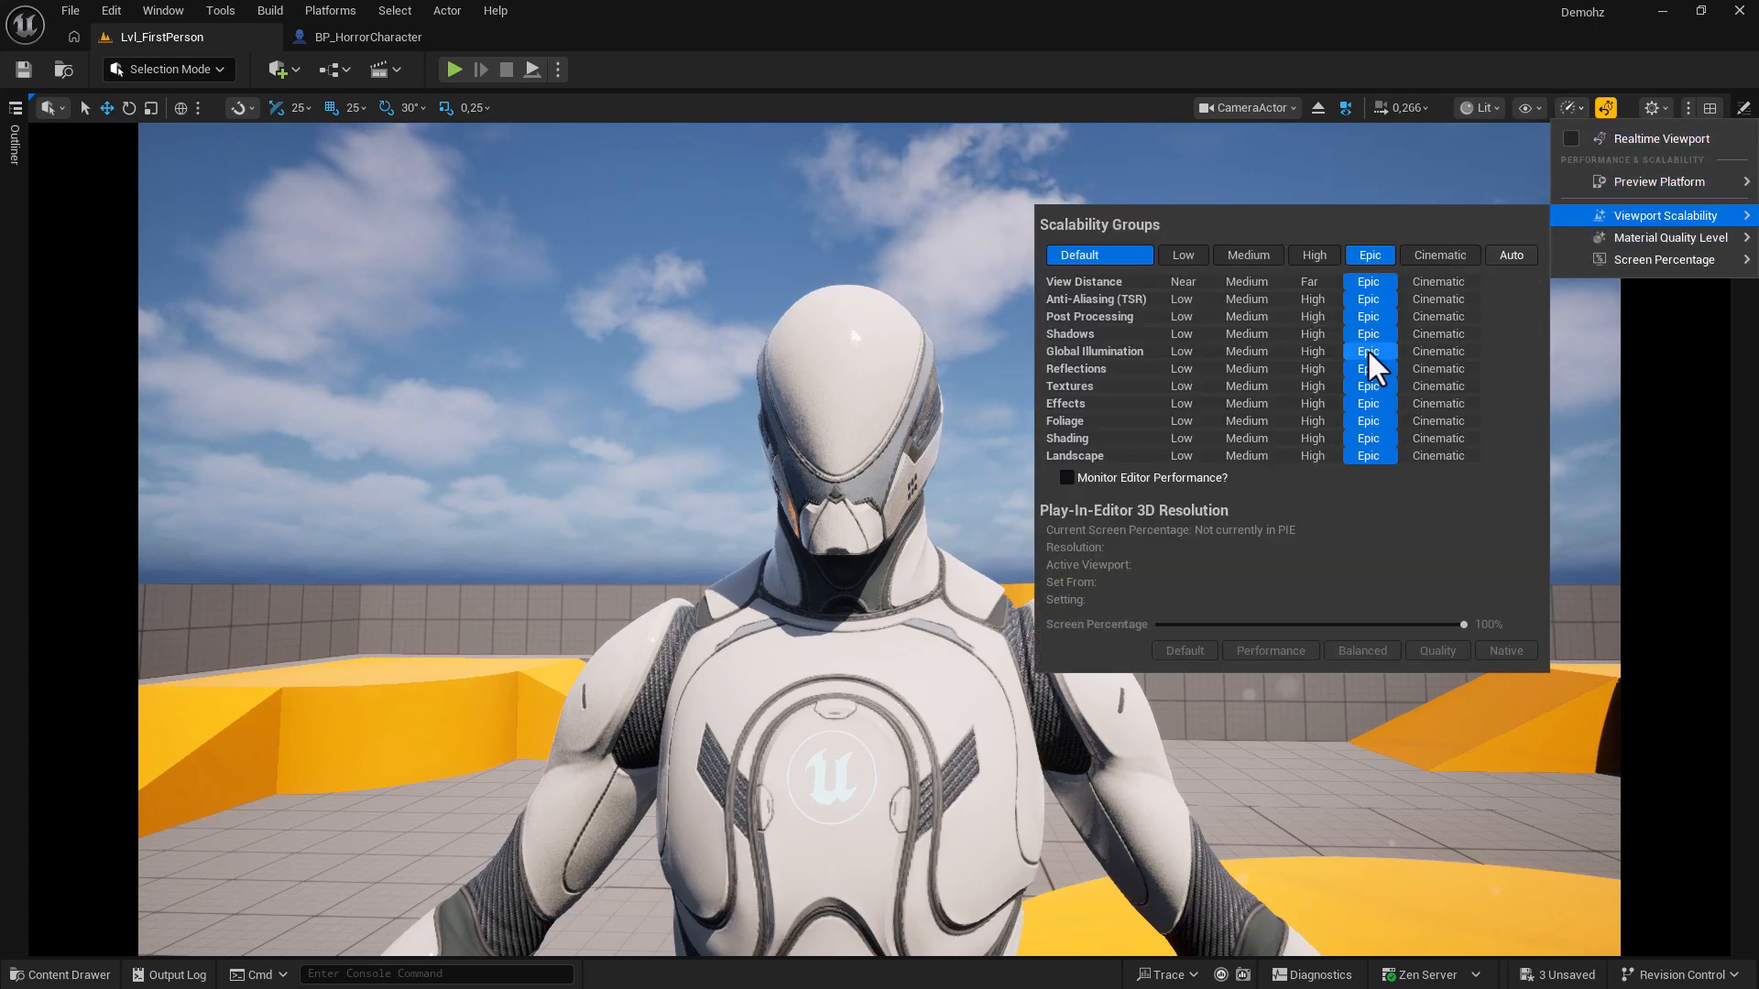